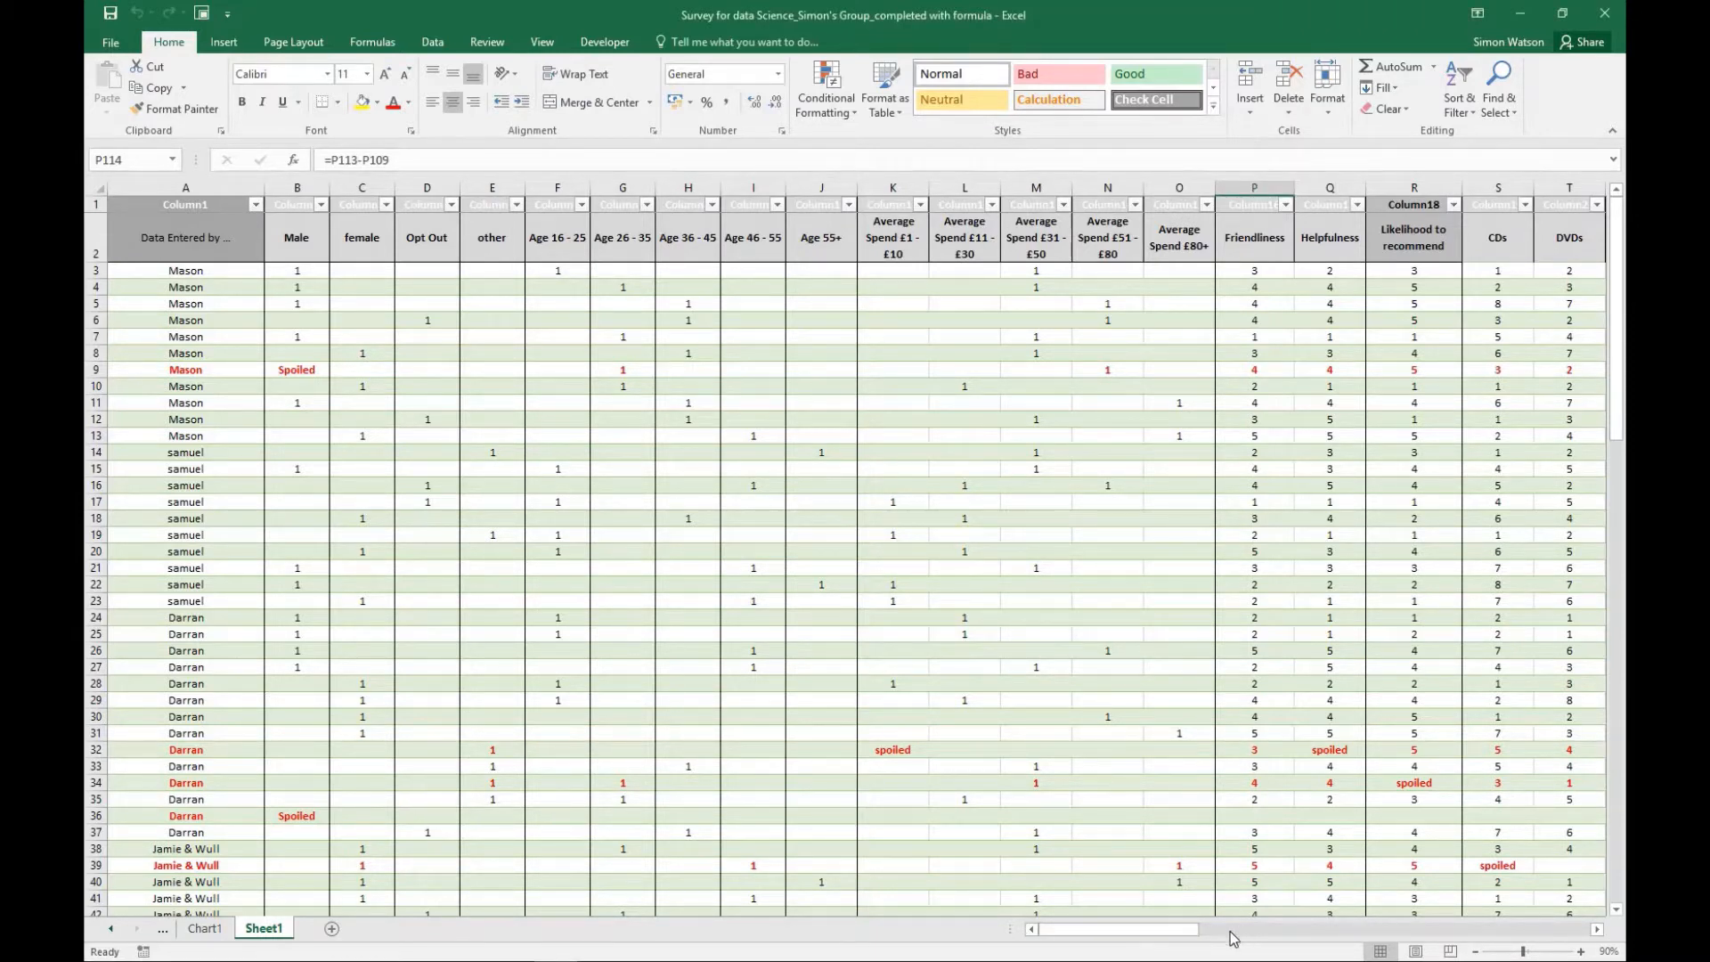
# - Examine the survey responses, the red rows marked as spoiled, and the totals and statistics beneath the data
pyautogui.moveTo(1173, 939)
pyautogui.mouseDown()
pyautogui.moveTo(1226, 936)
pyautogui.moveTo(1168, 939)
pyautogui.mouseUp()
pyautogui.moveTo(1619, 402); pyautogui.dragTo(1614, 917)
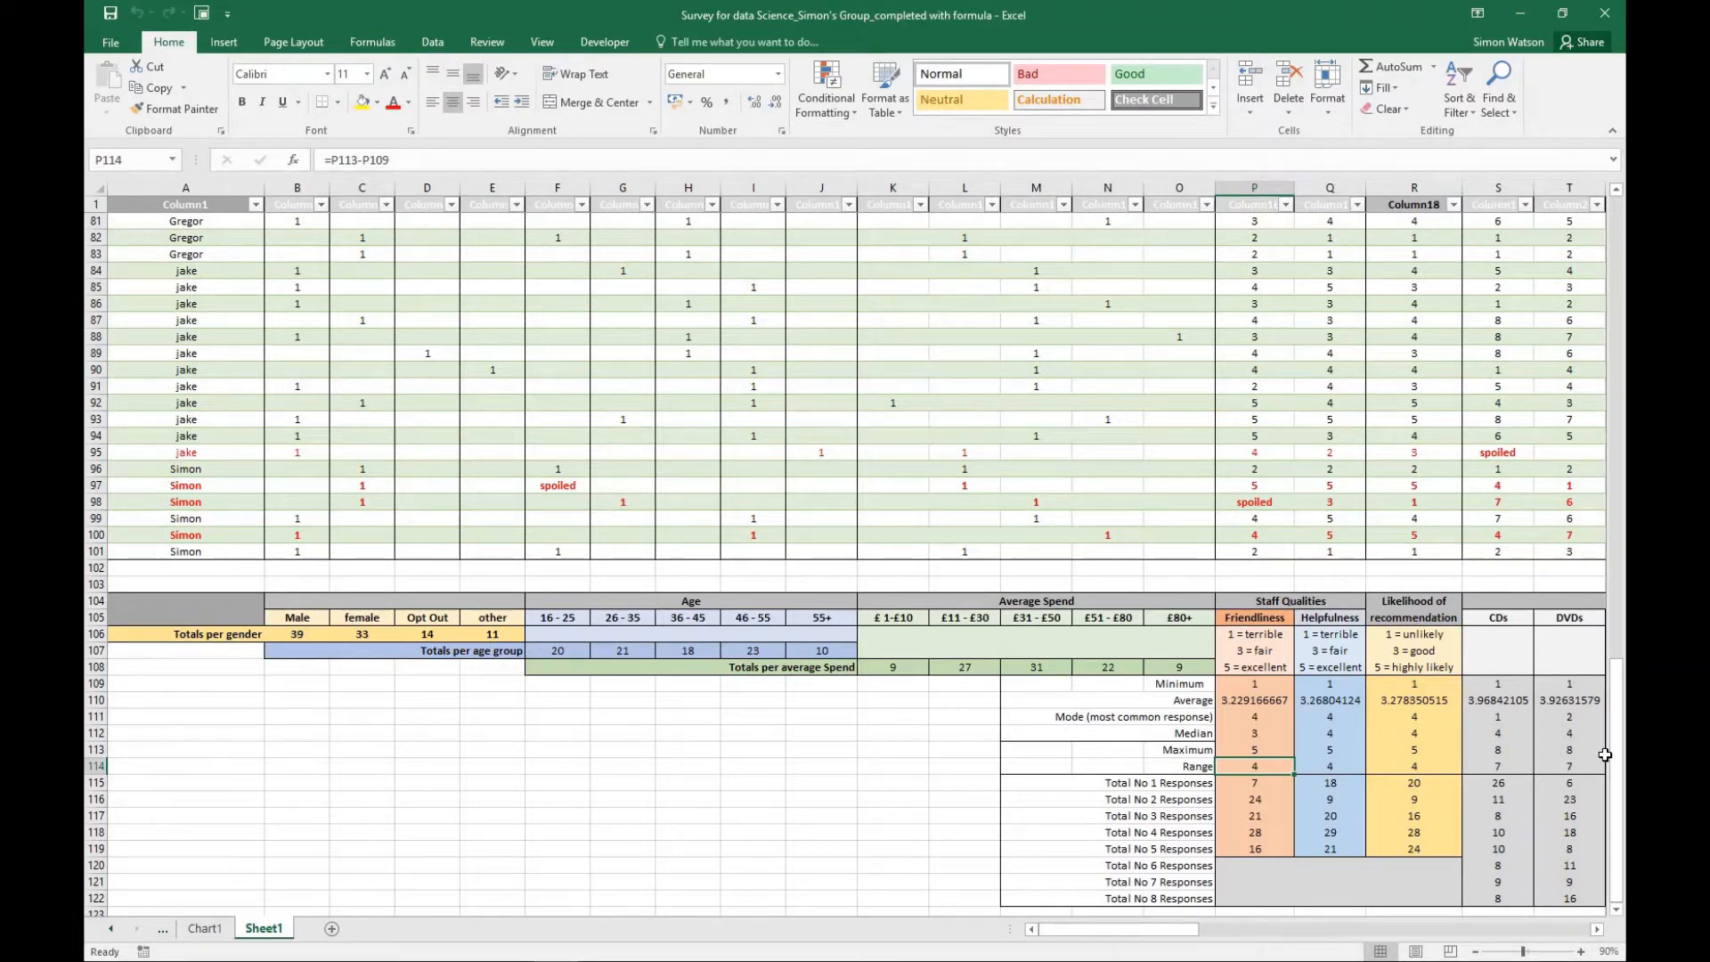
pyautogui.moveTo(1616, 755); pyautogui.dragTo(1616, 316)
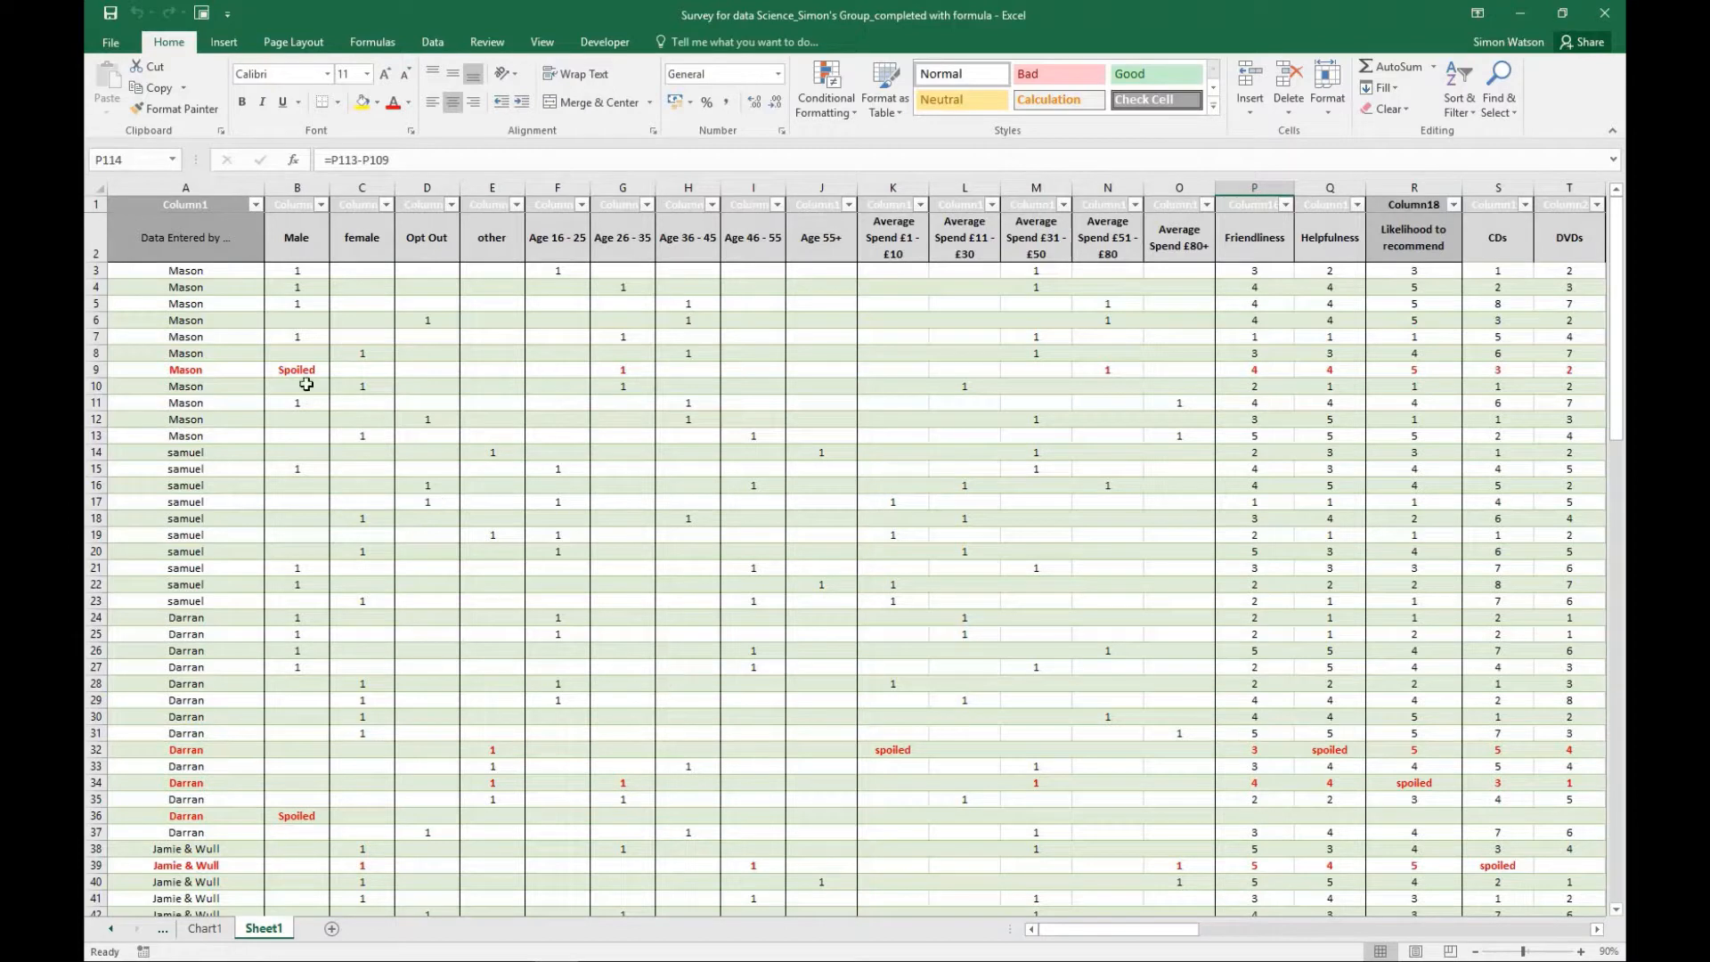
pyautogui.click(95, 370)
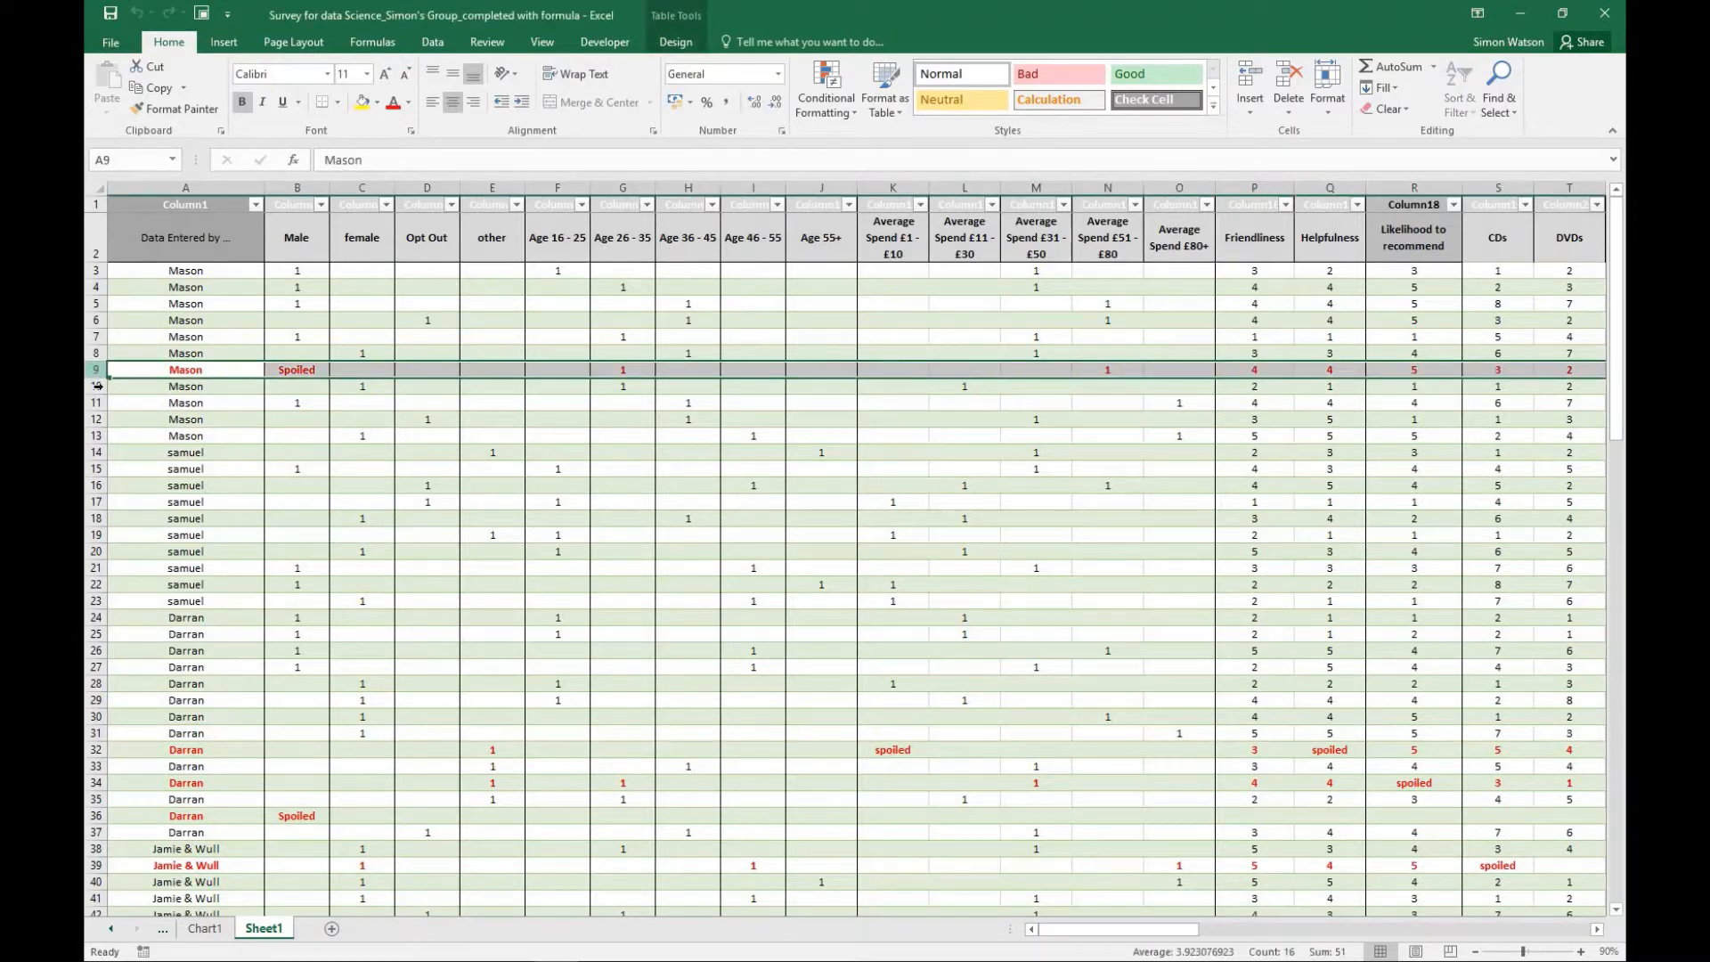
pyautogui.click(101, 816)
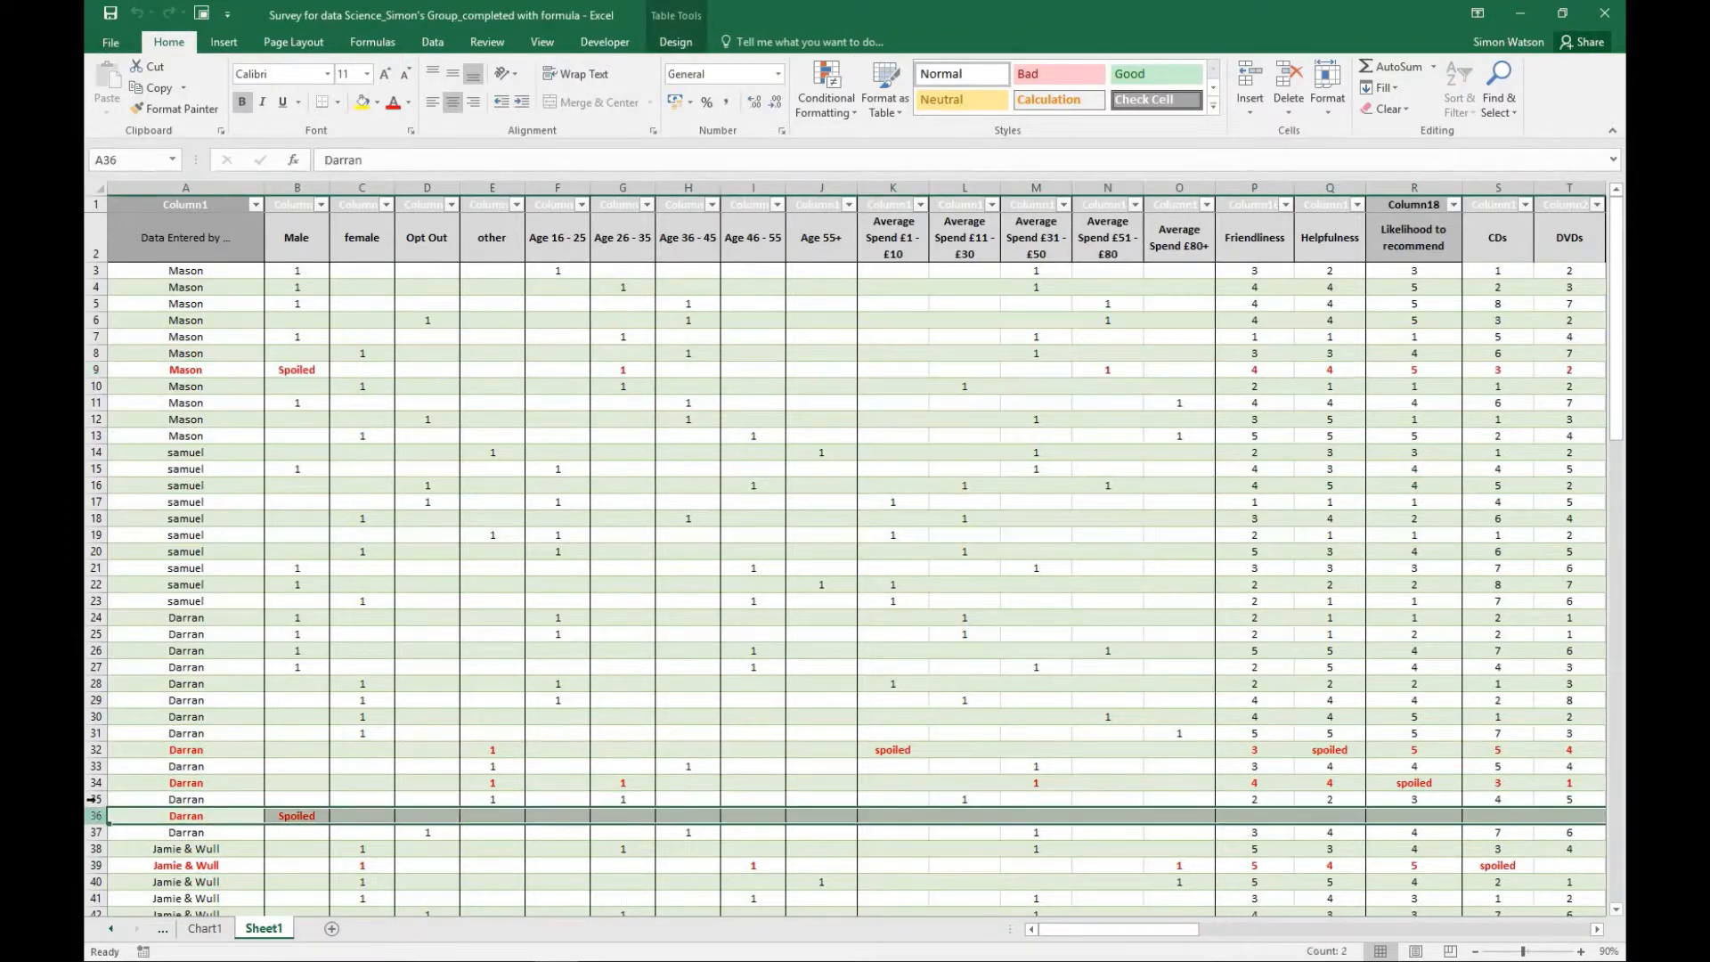
pyautogui.click(95, 764)
pyautogui.click(93, 749)
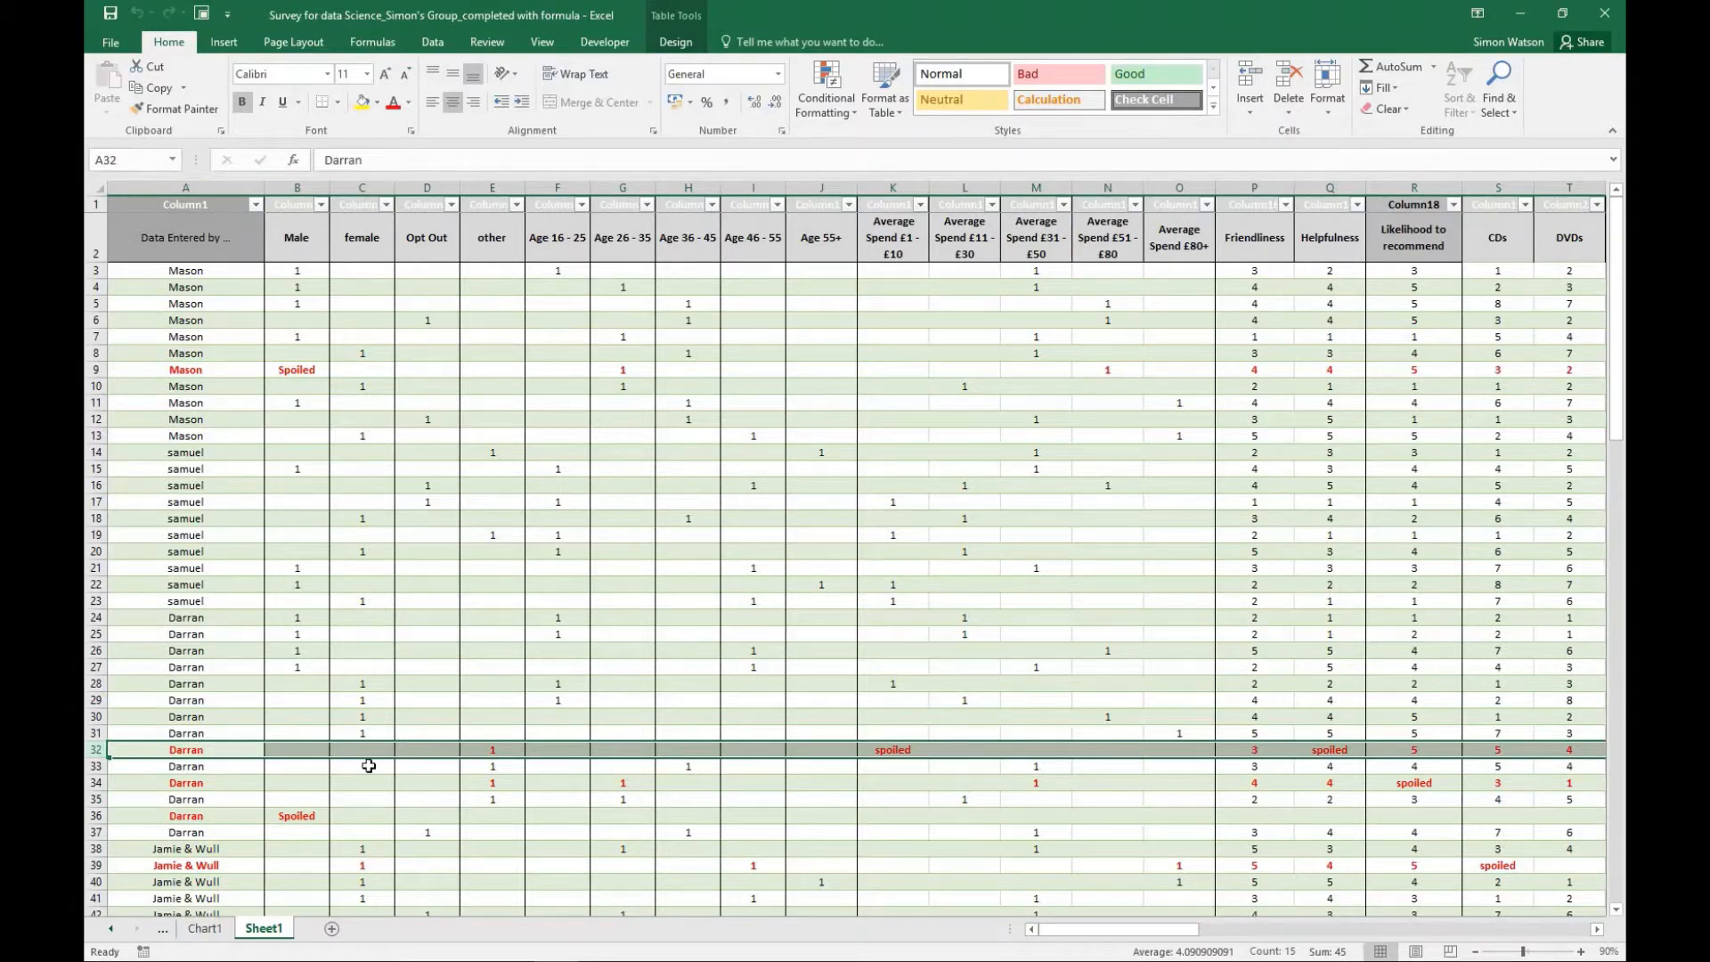
pyautogui.scroll(-5, 368, 766)
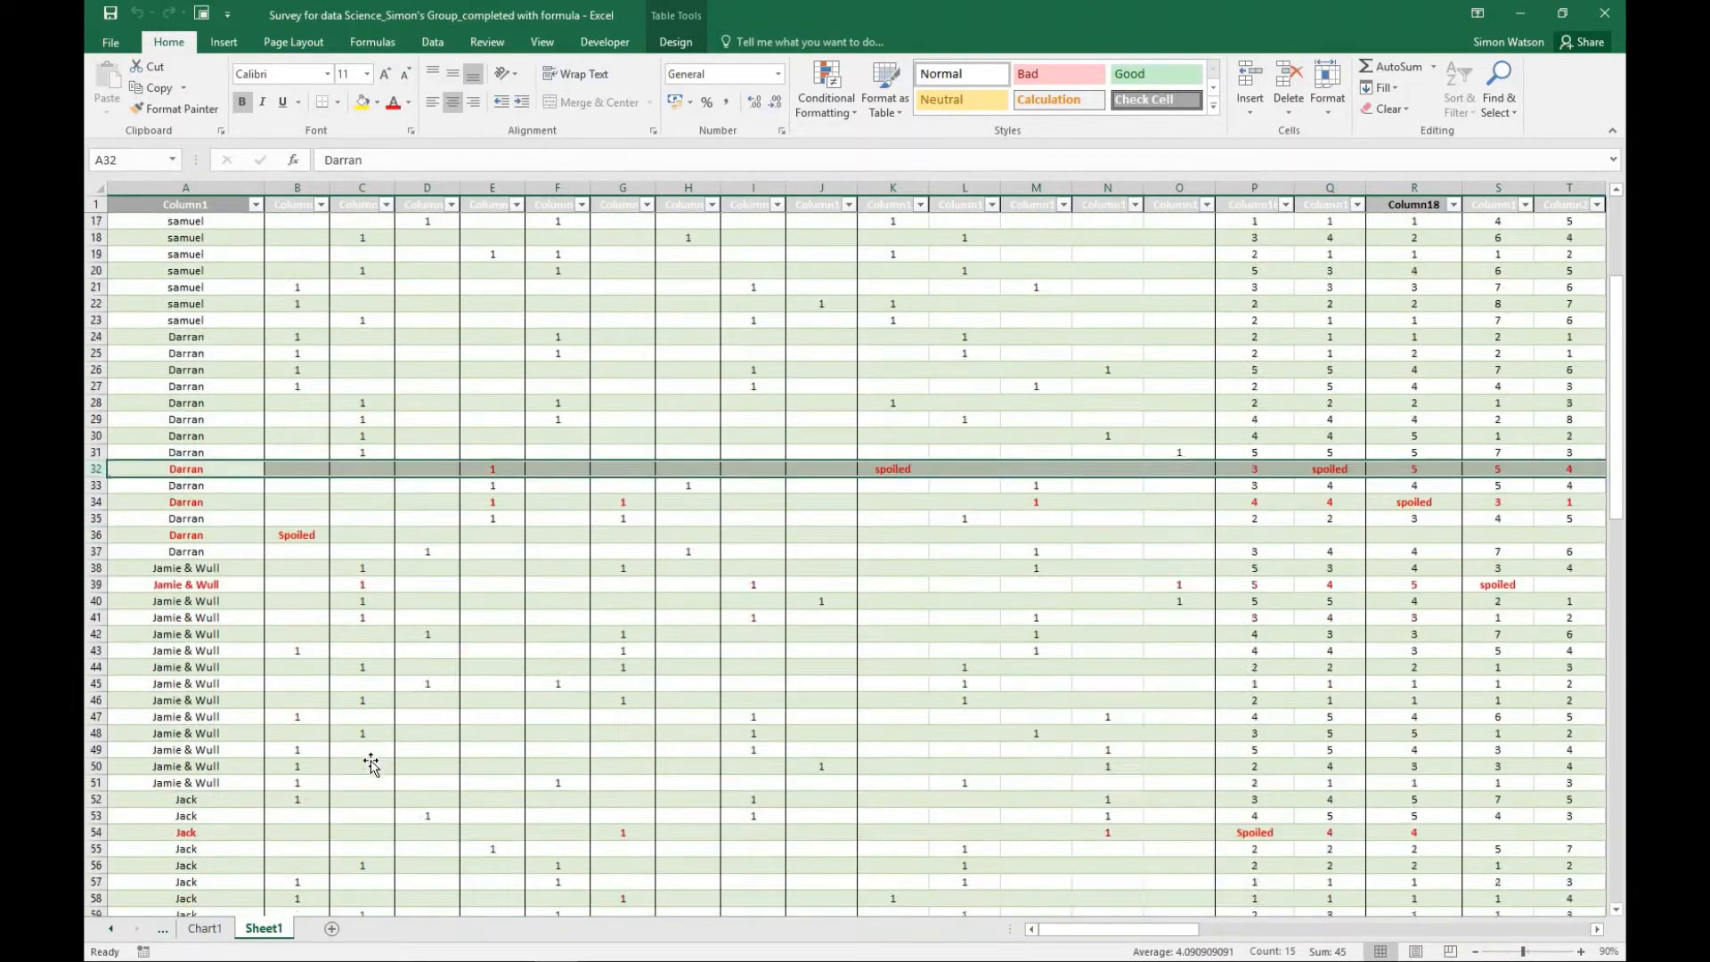
pyautogui.scroll(-14, 370, 764)
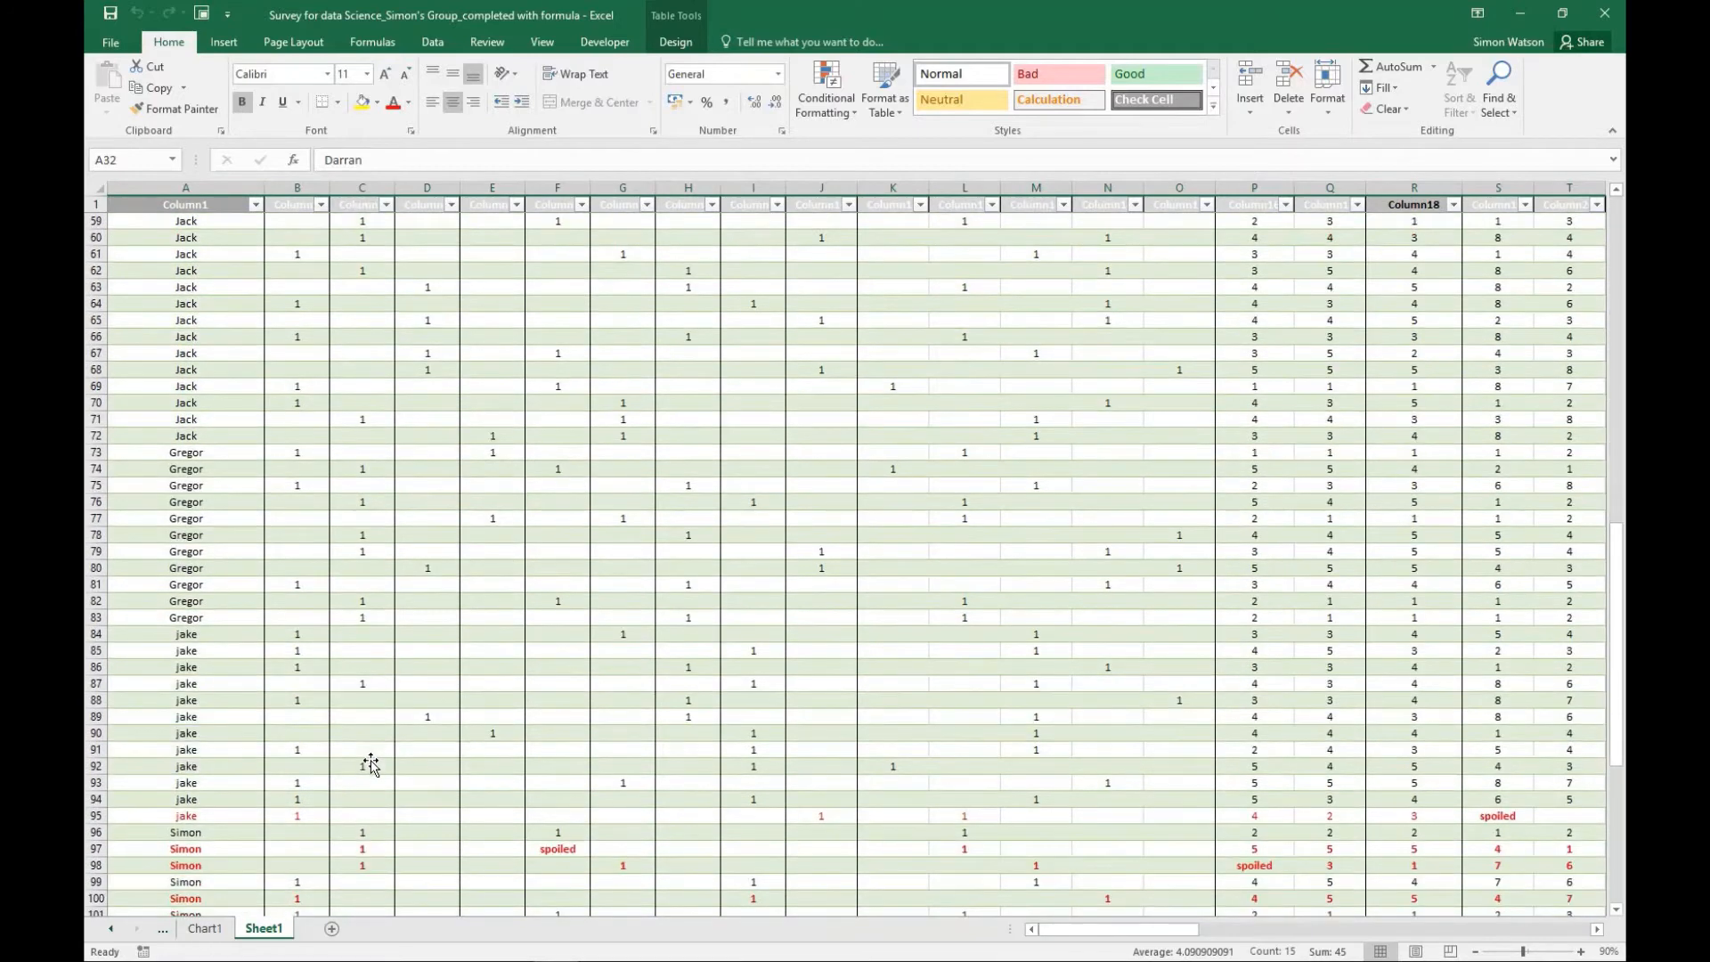
pyautogui.scroll(-4, 371, 764)
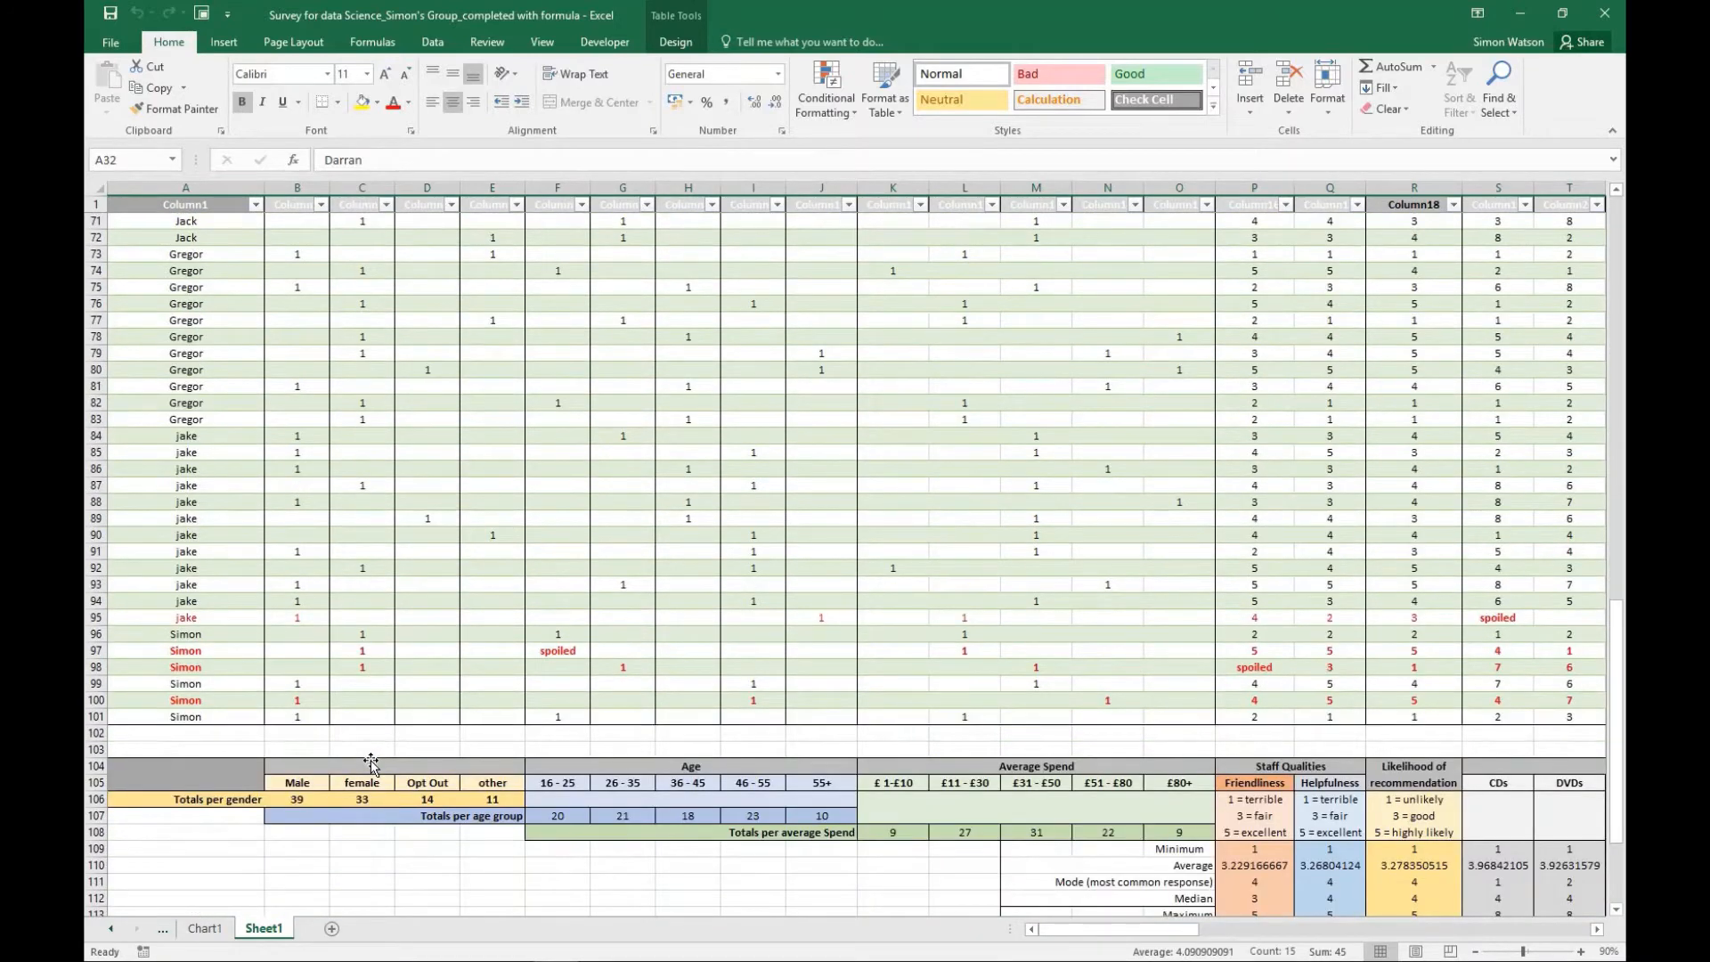
# - Delete the red spoiled response in row 100, checking the Male total's COUNTIF formula before and after
pyautogui.click(298, 799)
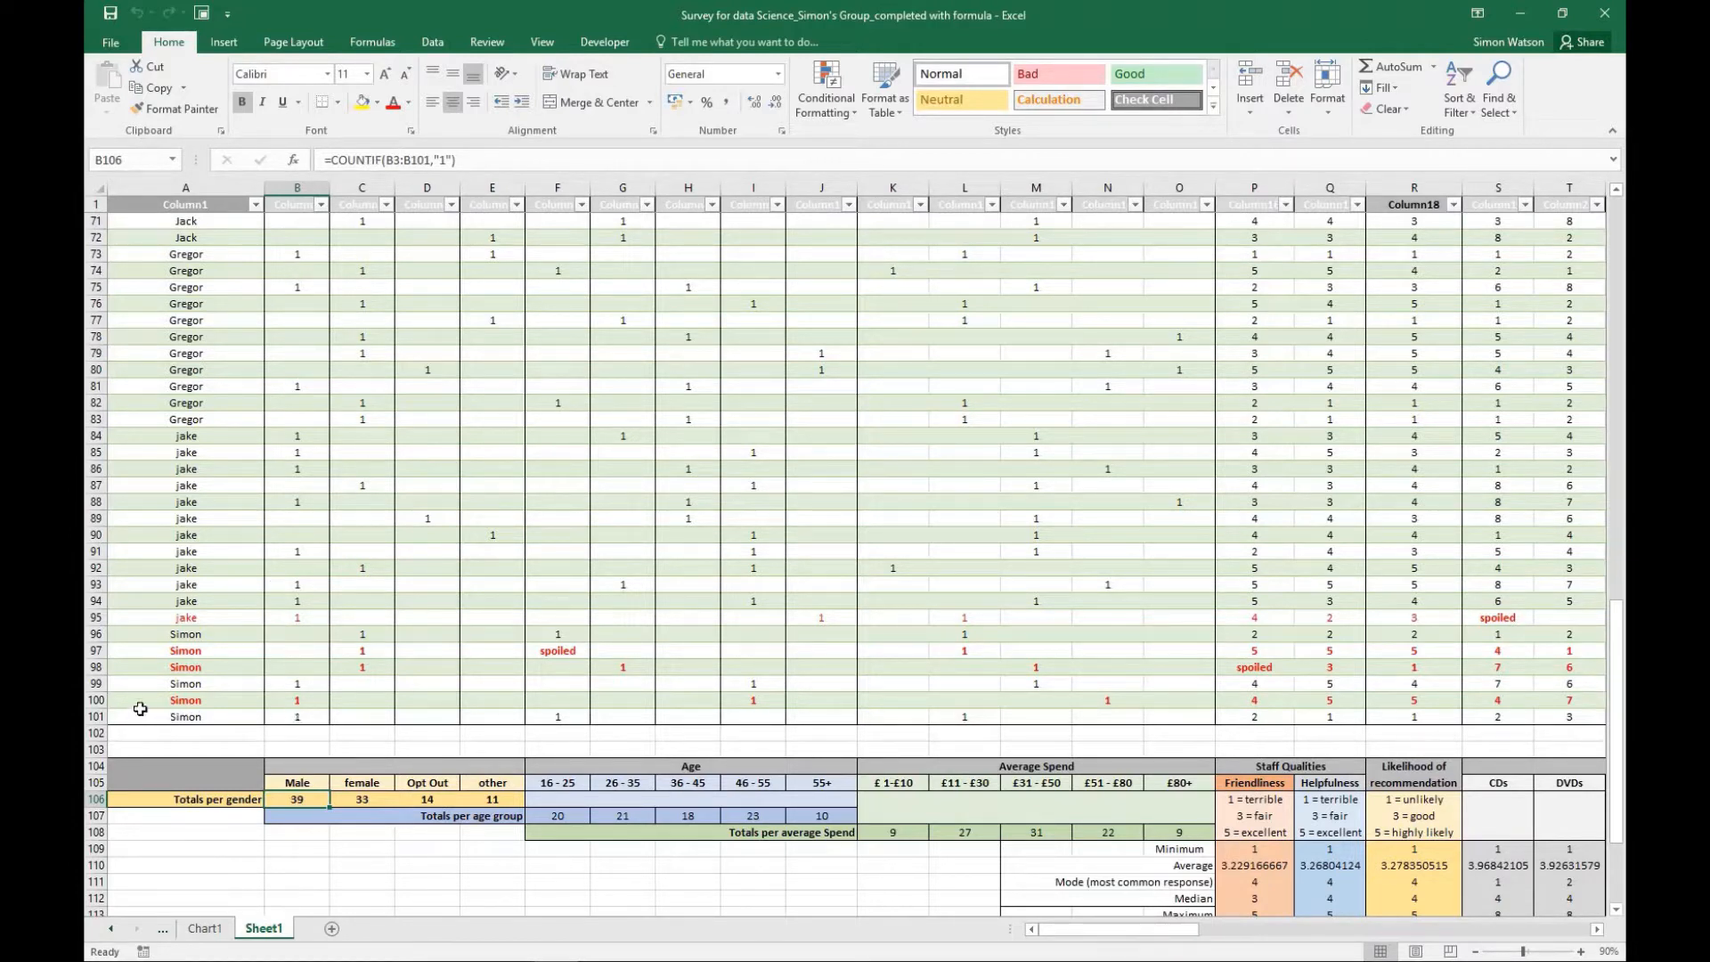
pyautogui.click(95, 700)
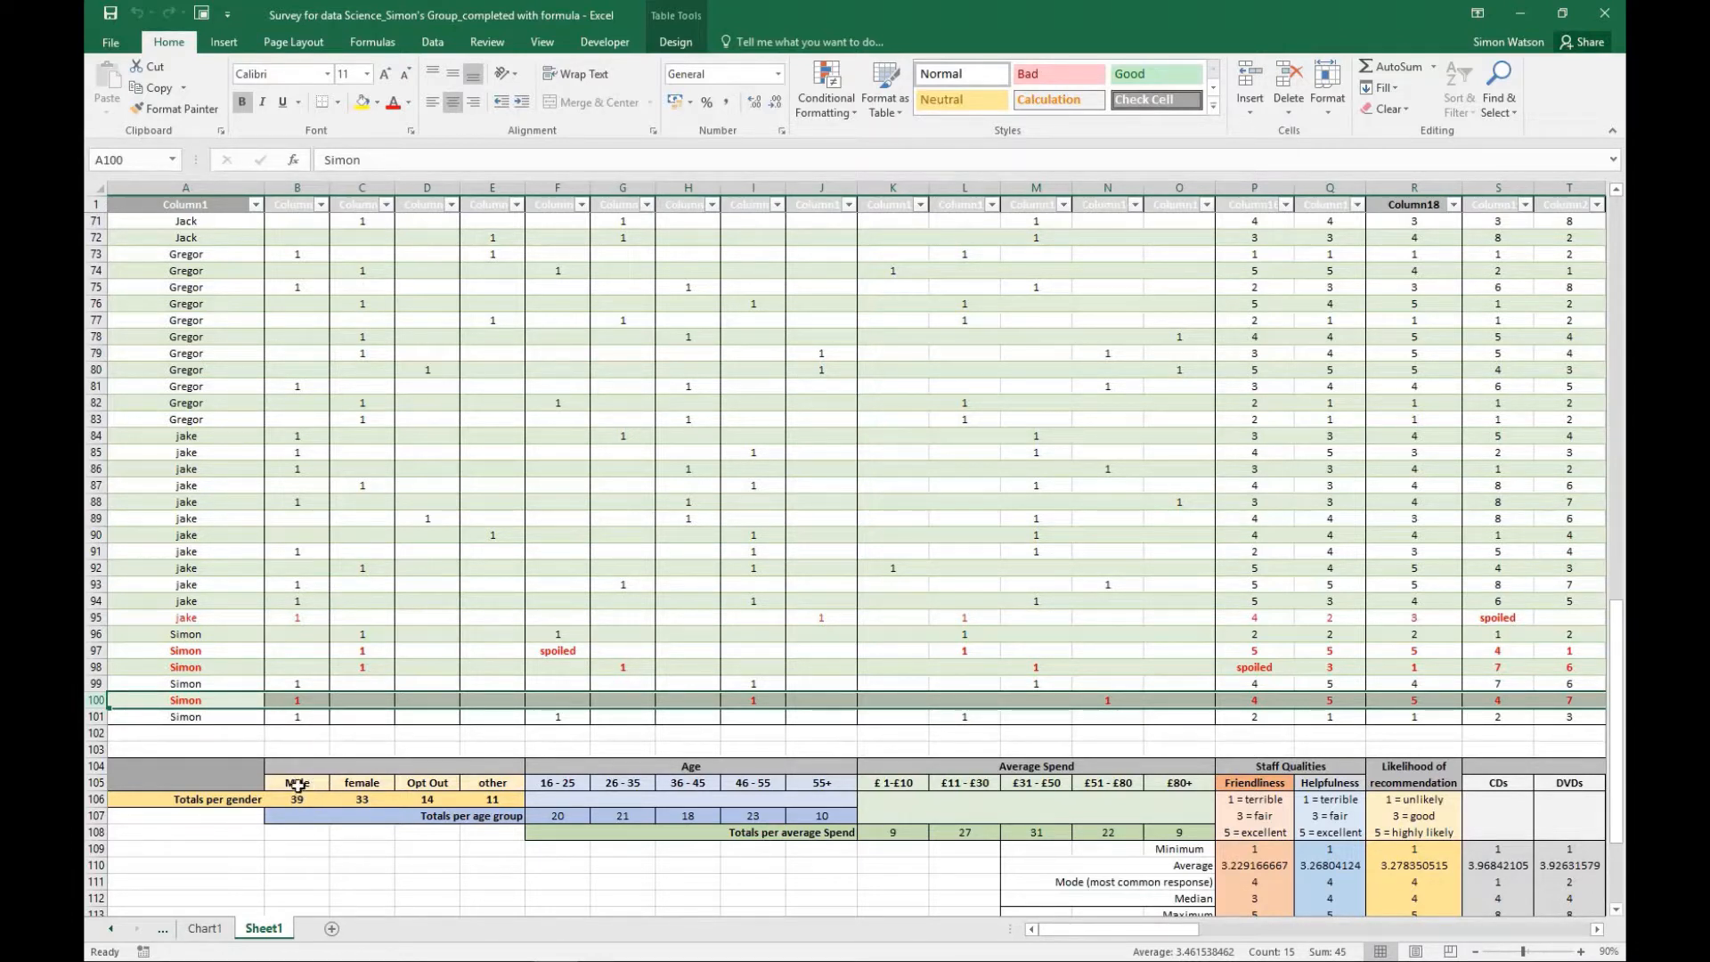
pyautogui.click(299, 799)
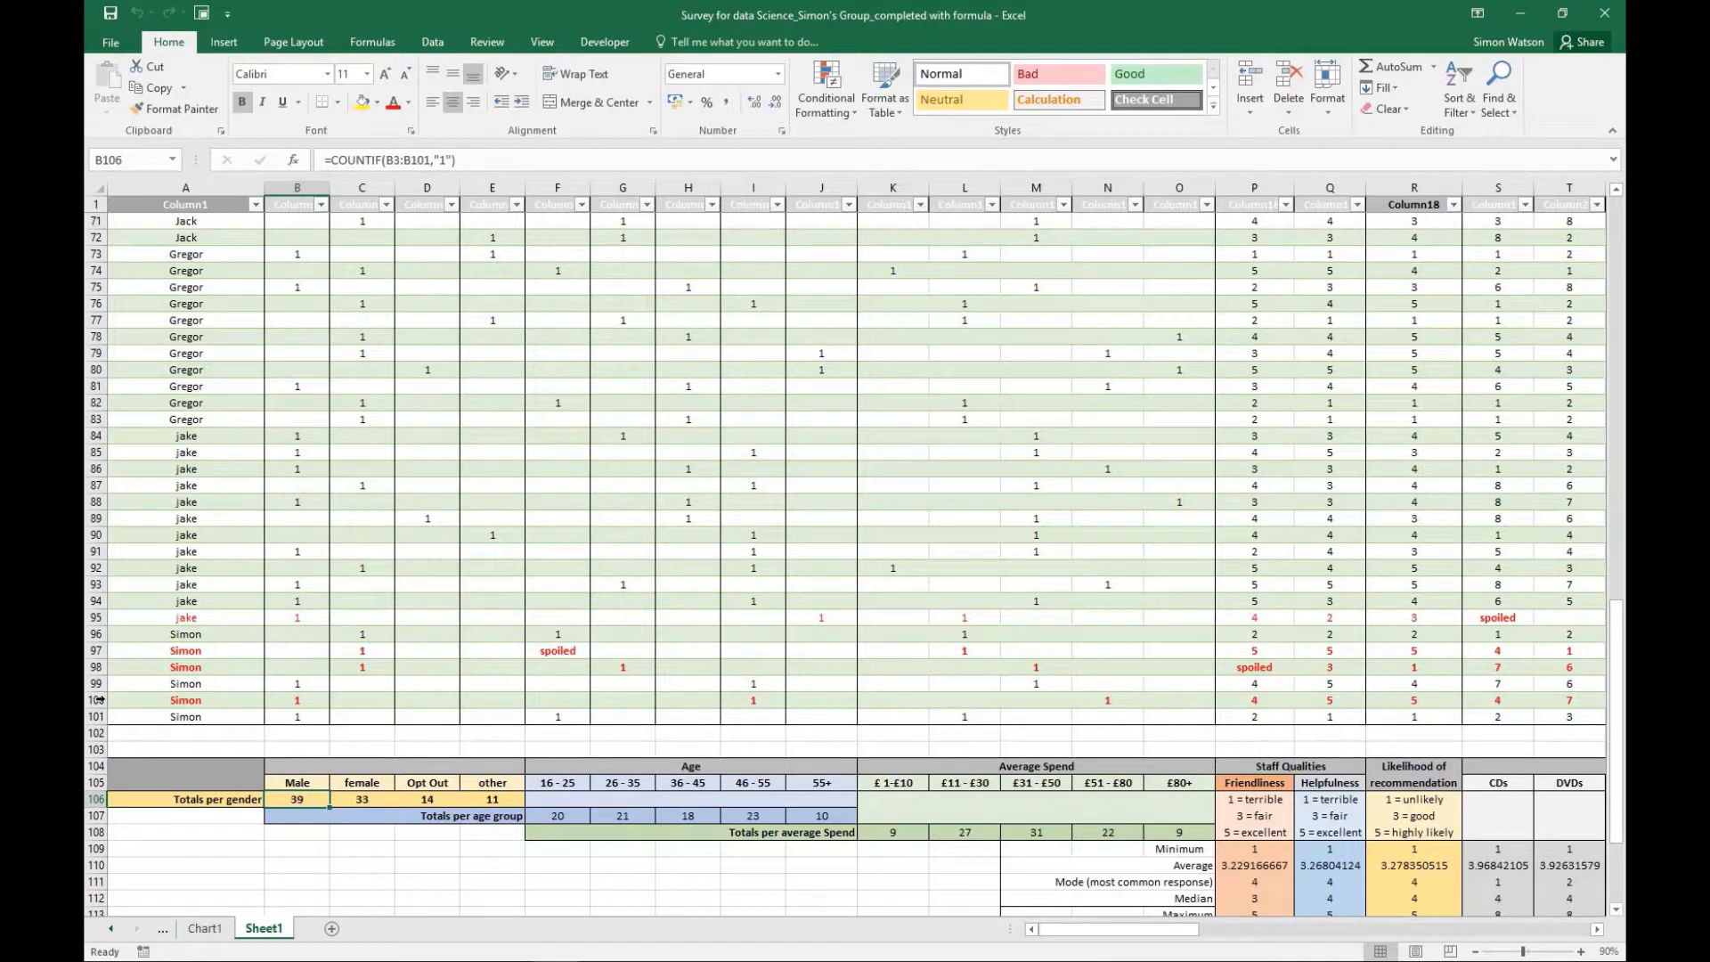
pyautogui.click(95, 700)
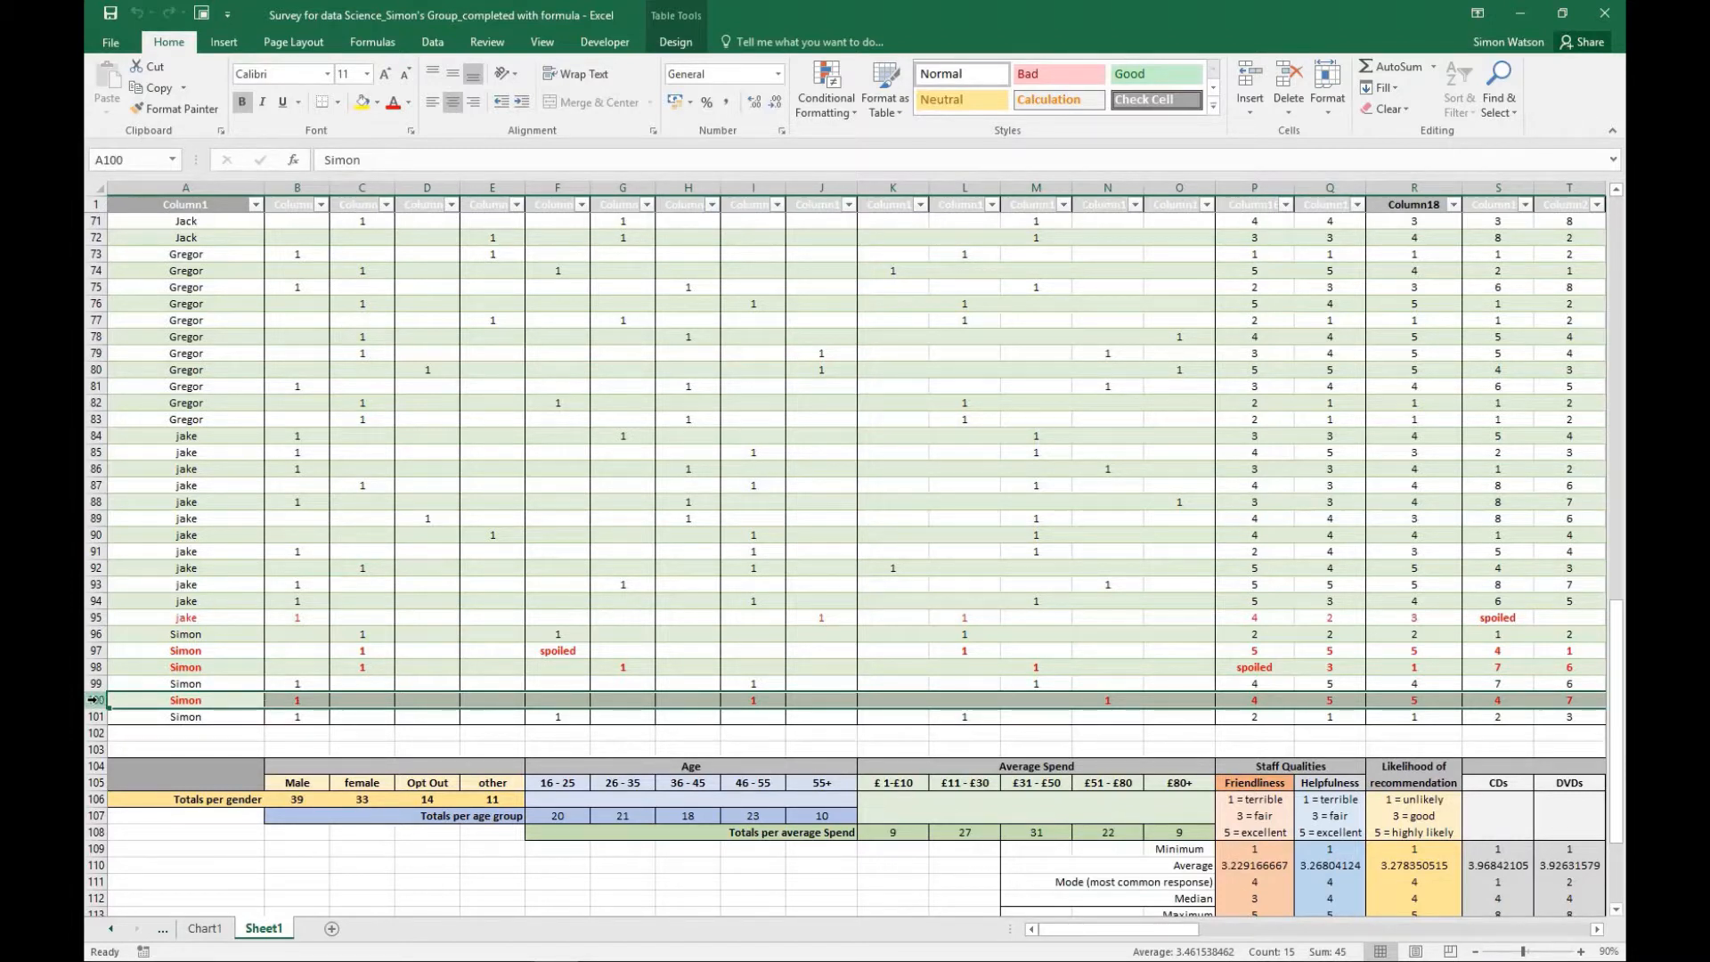
pyautogui.rightClick(94, 700)
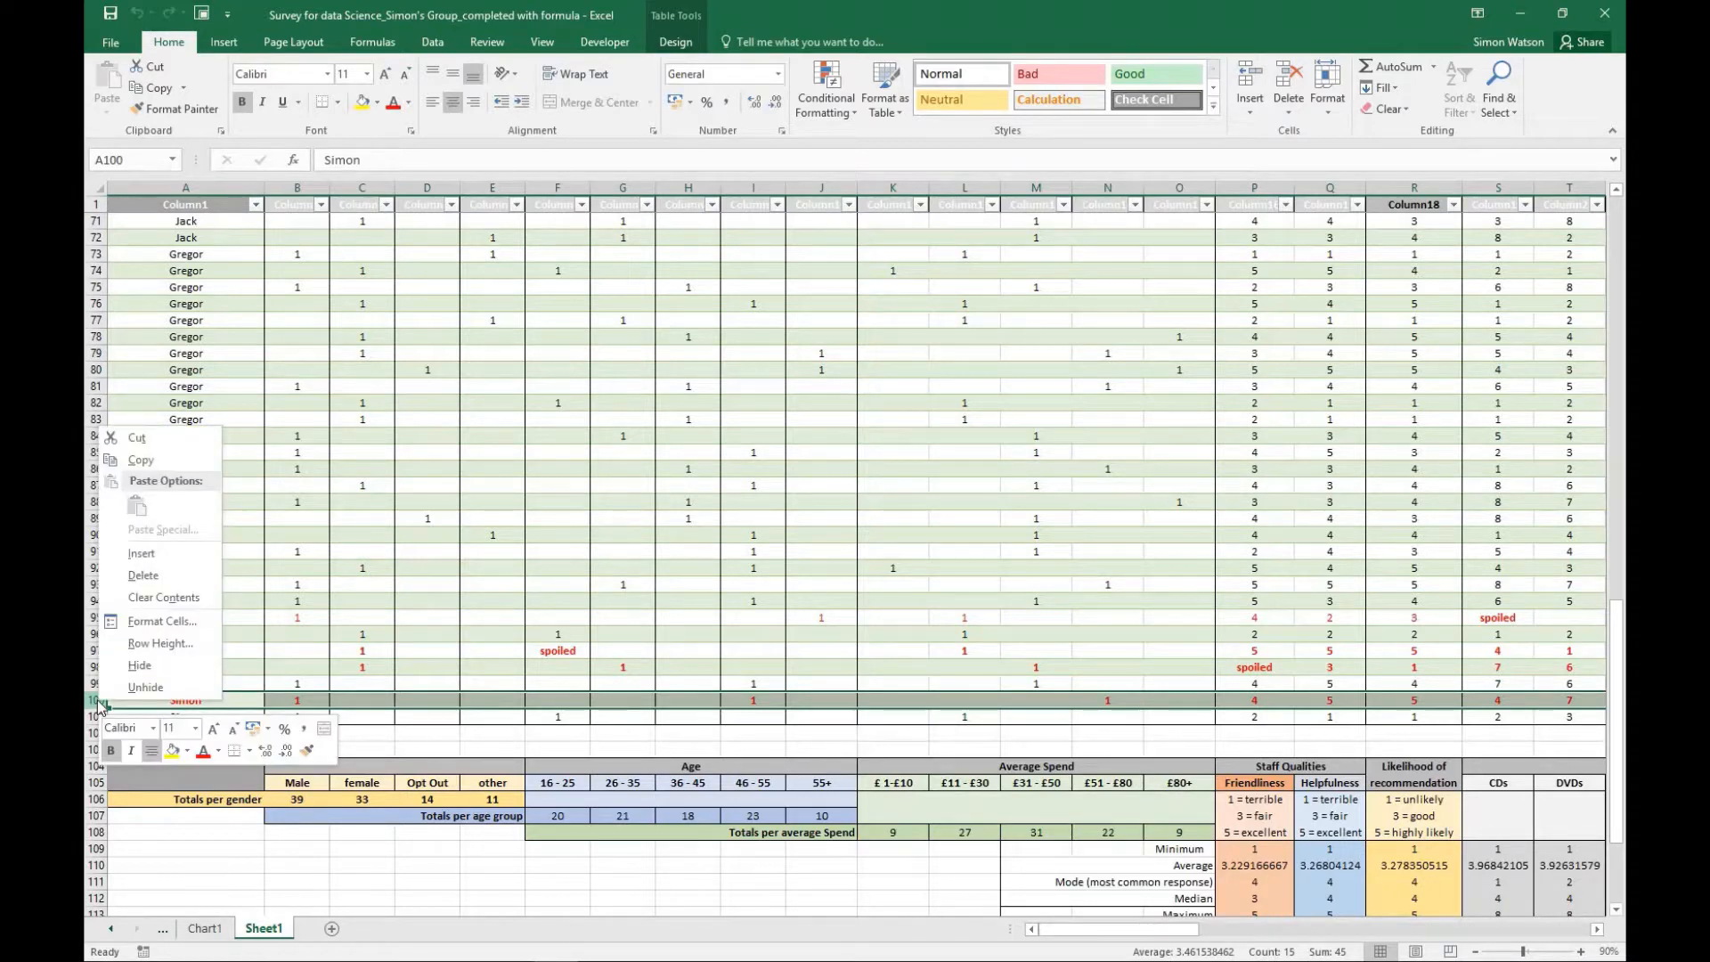
pyautogui.click(150, 571)
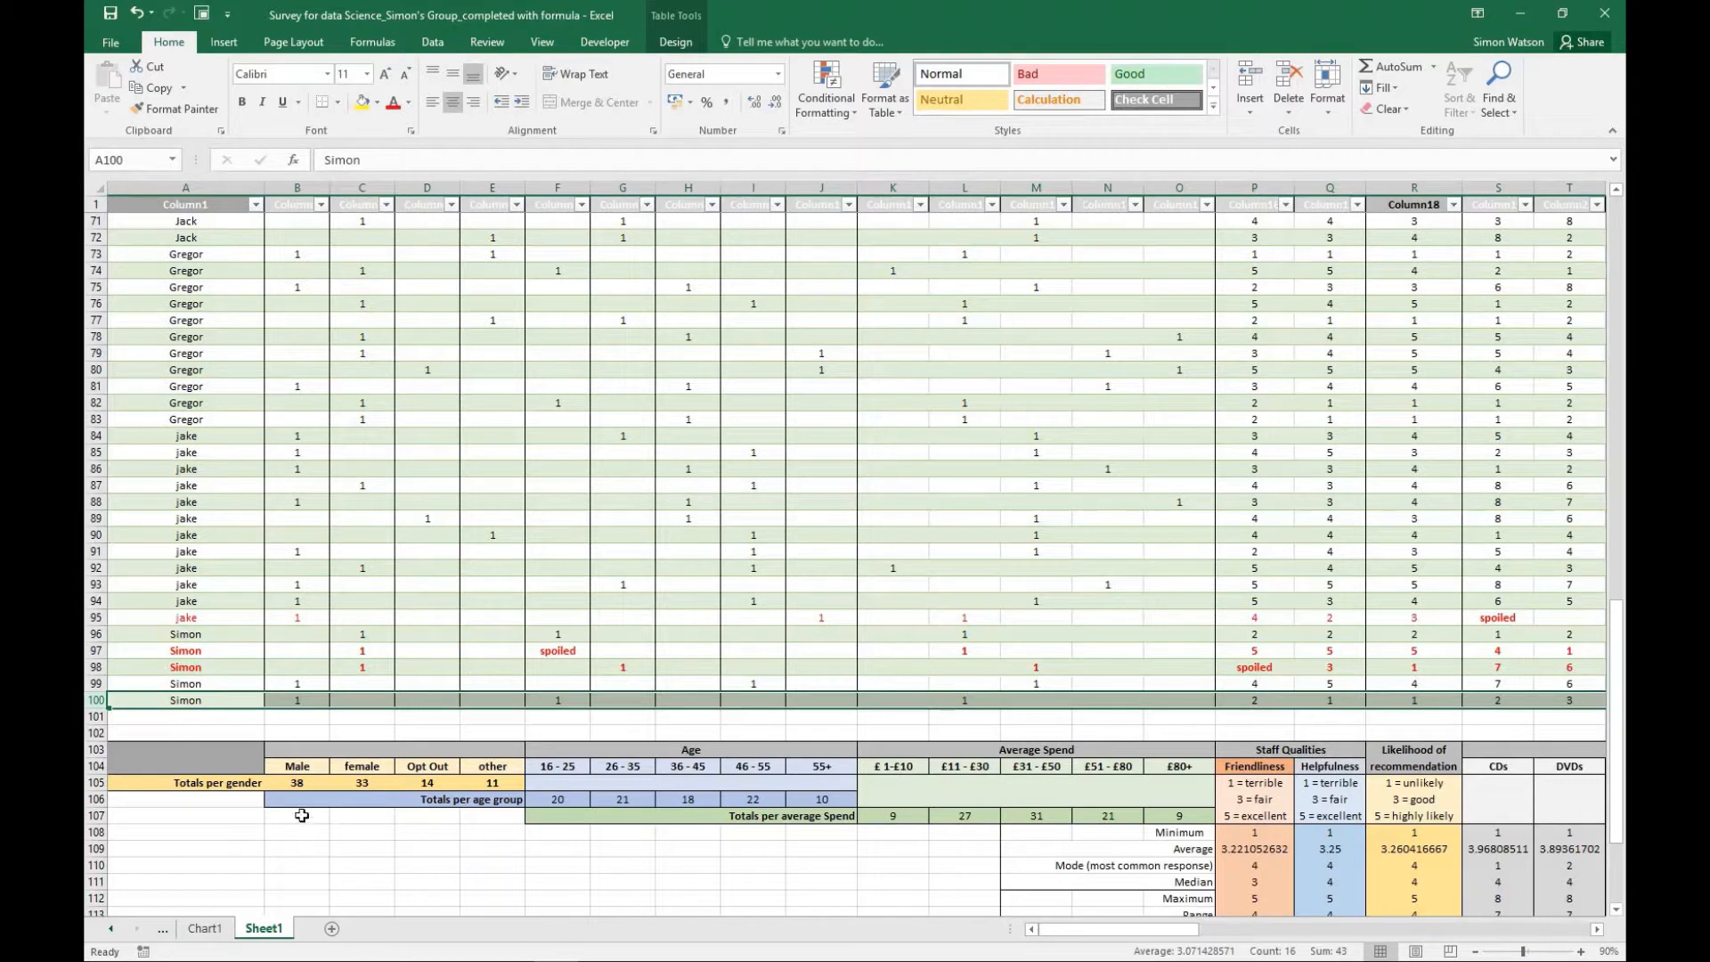
pyautogui.click(308, 782)
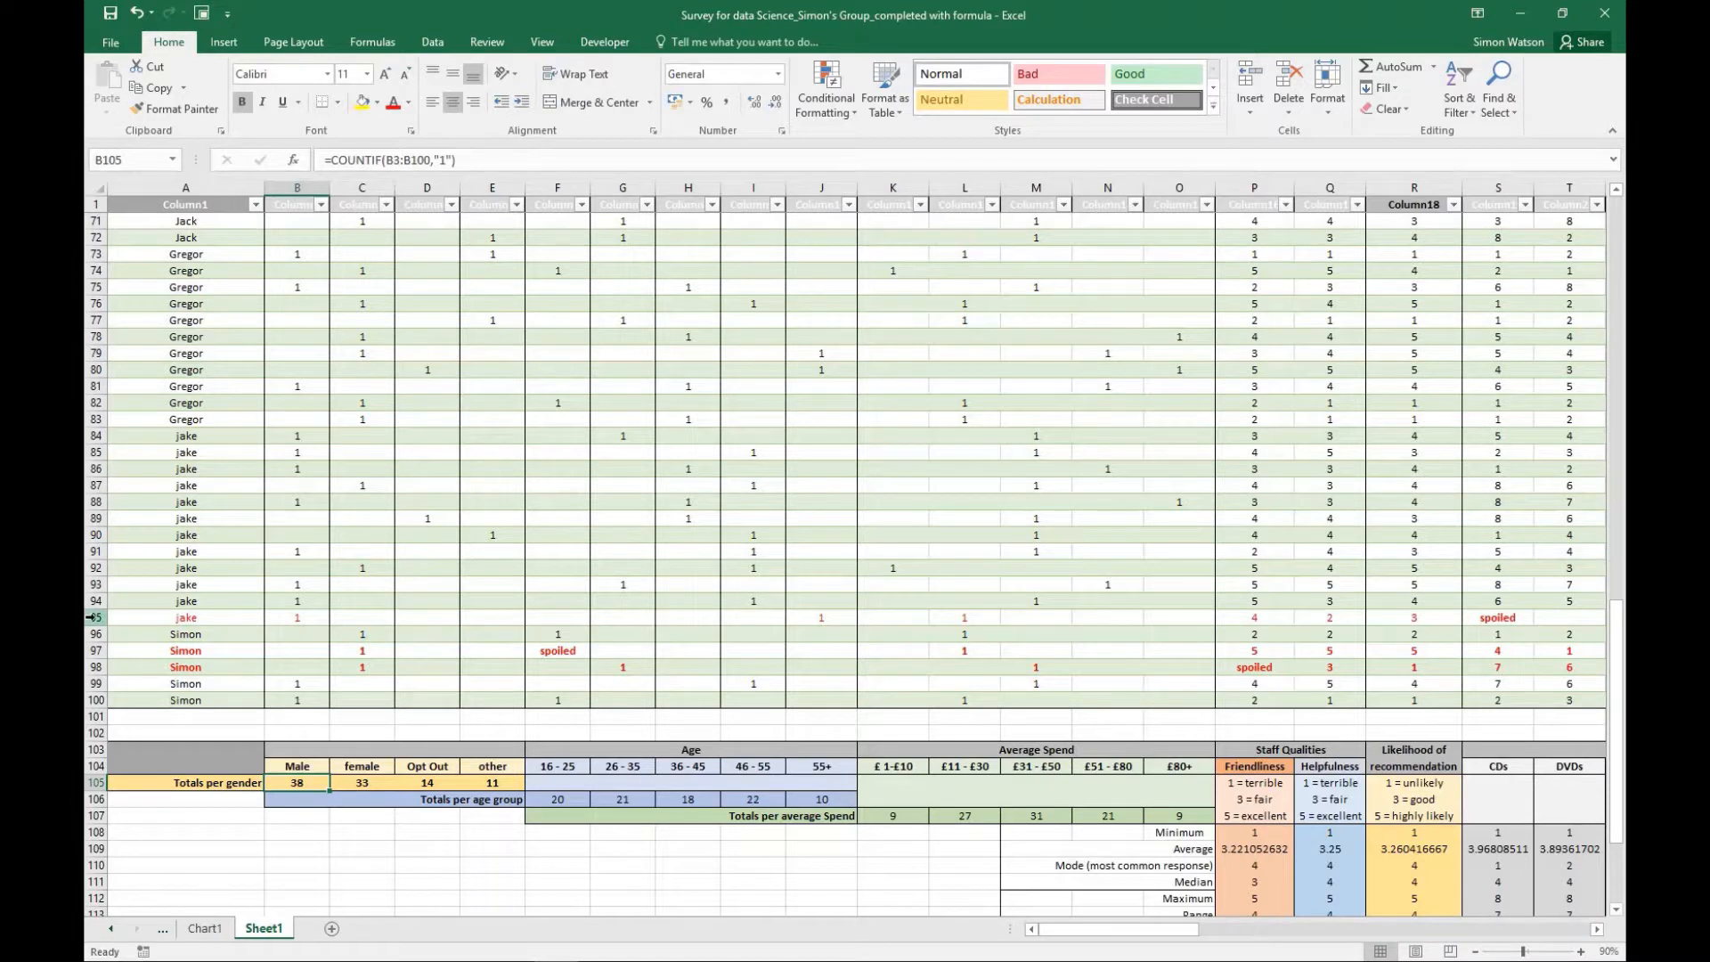
# - Delete the red spoiled response in row 95 and check the Male total's formula
pyautogui.click(91, 617)
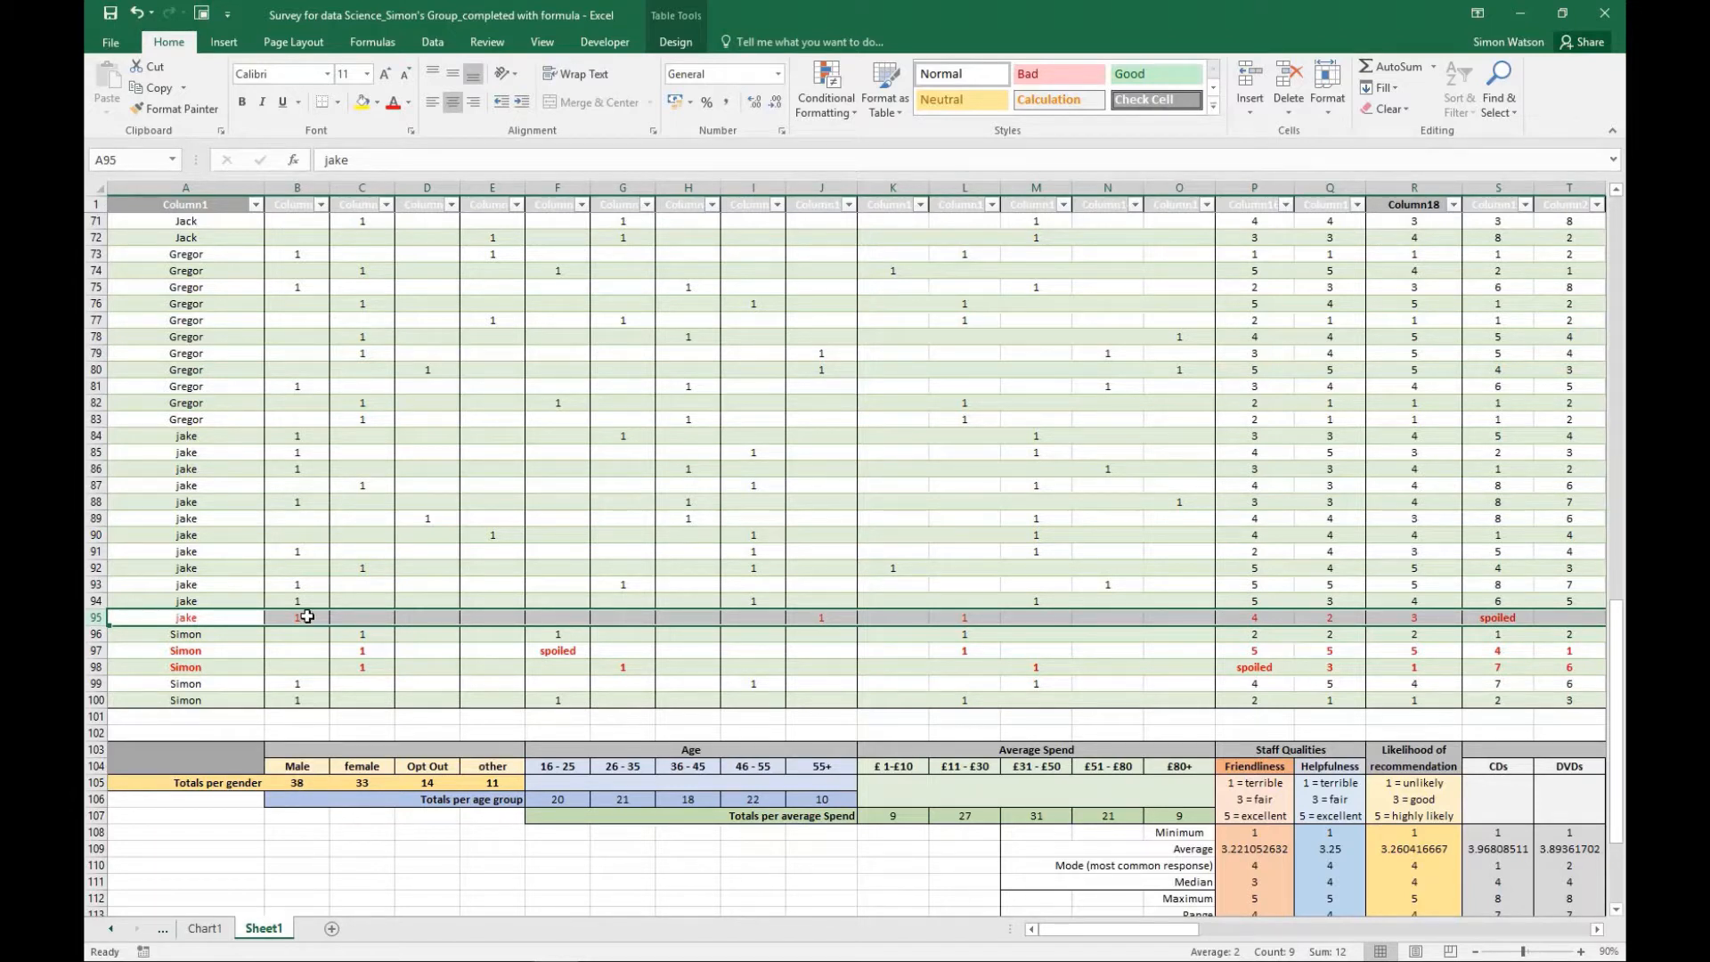
pyautogui.rightClick(94, 617)
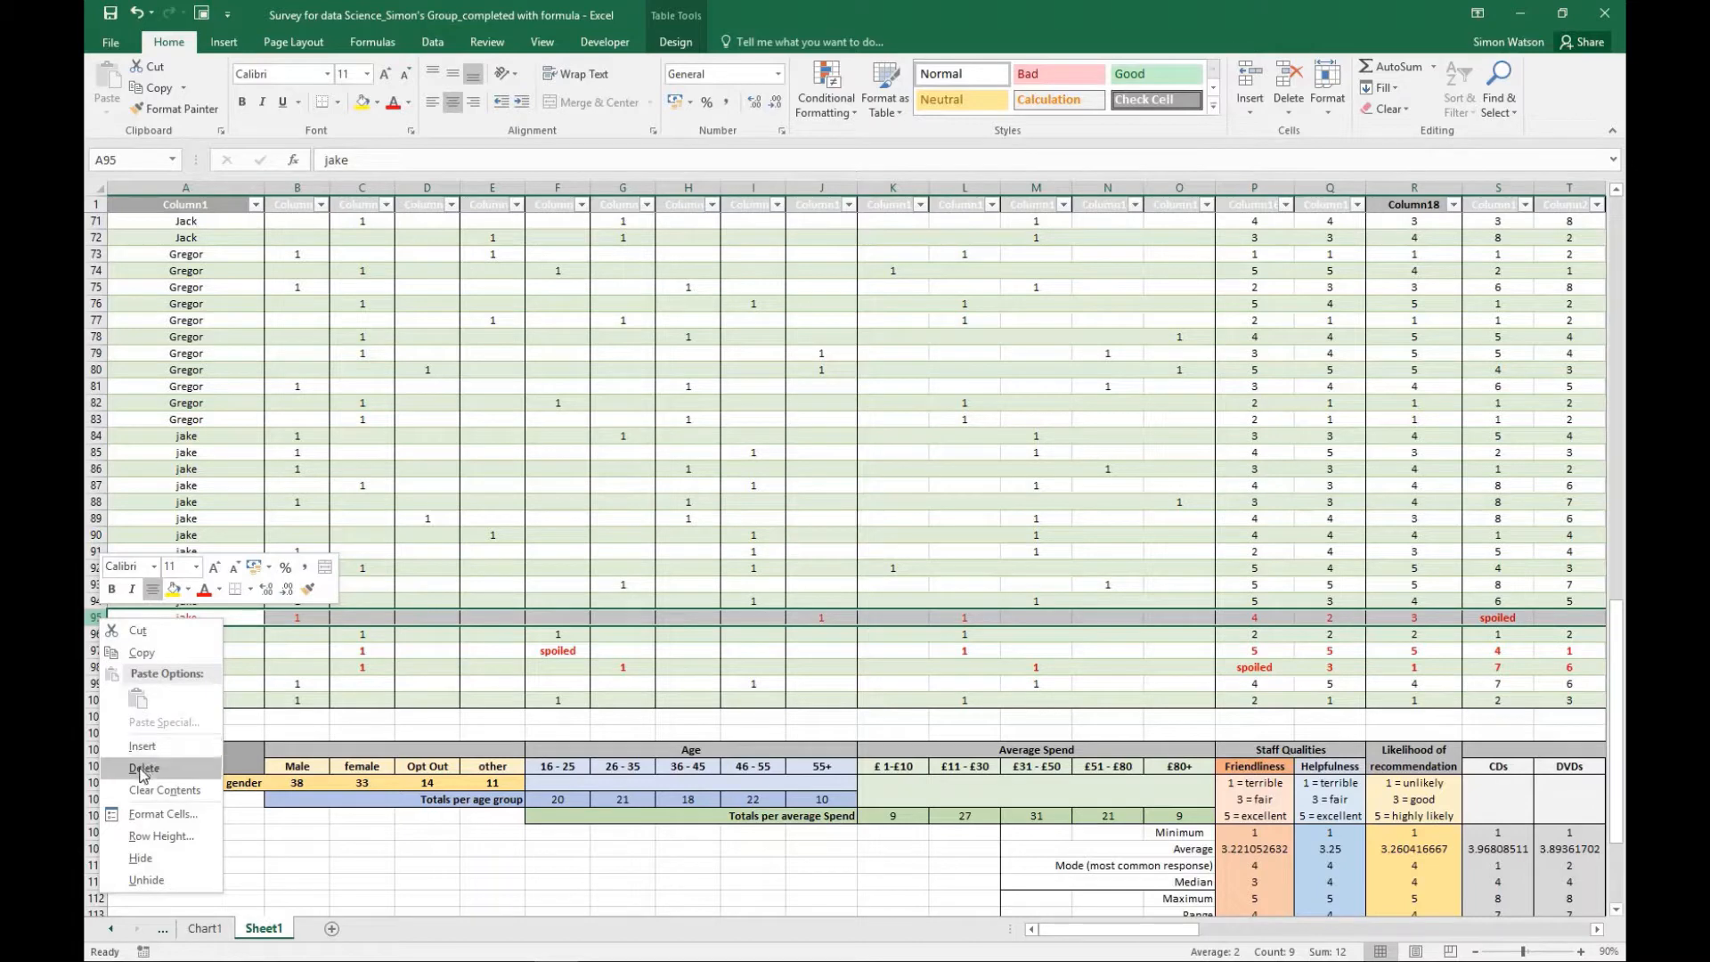
pyautogui.click(142, 769)
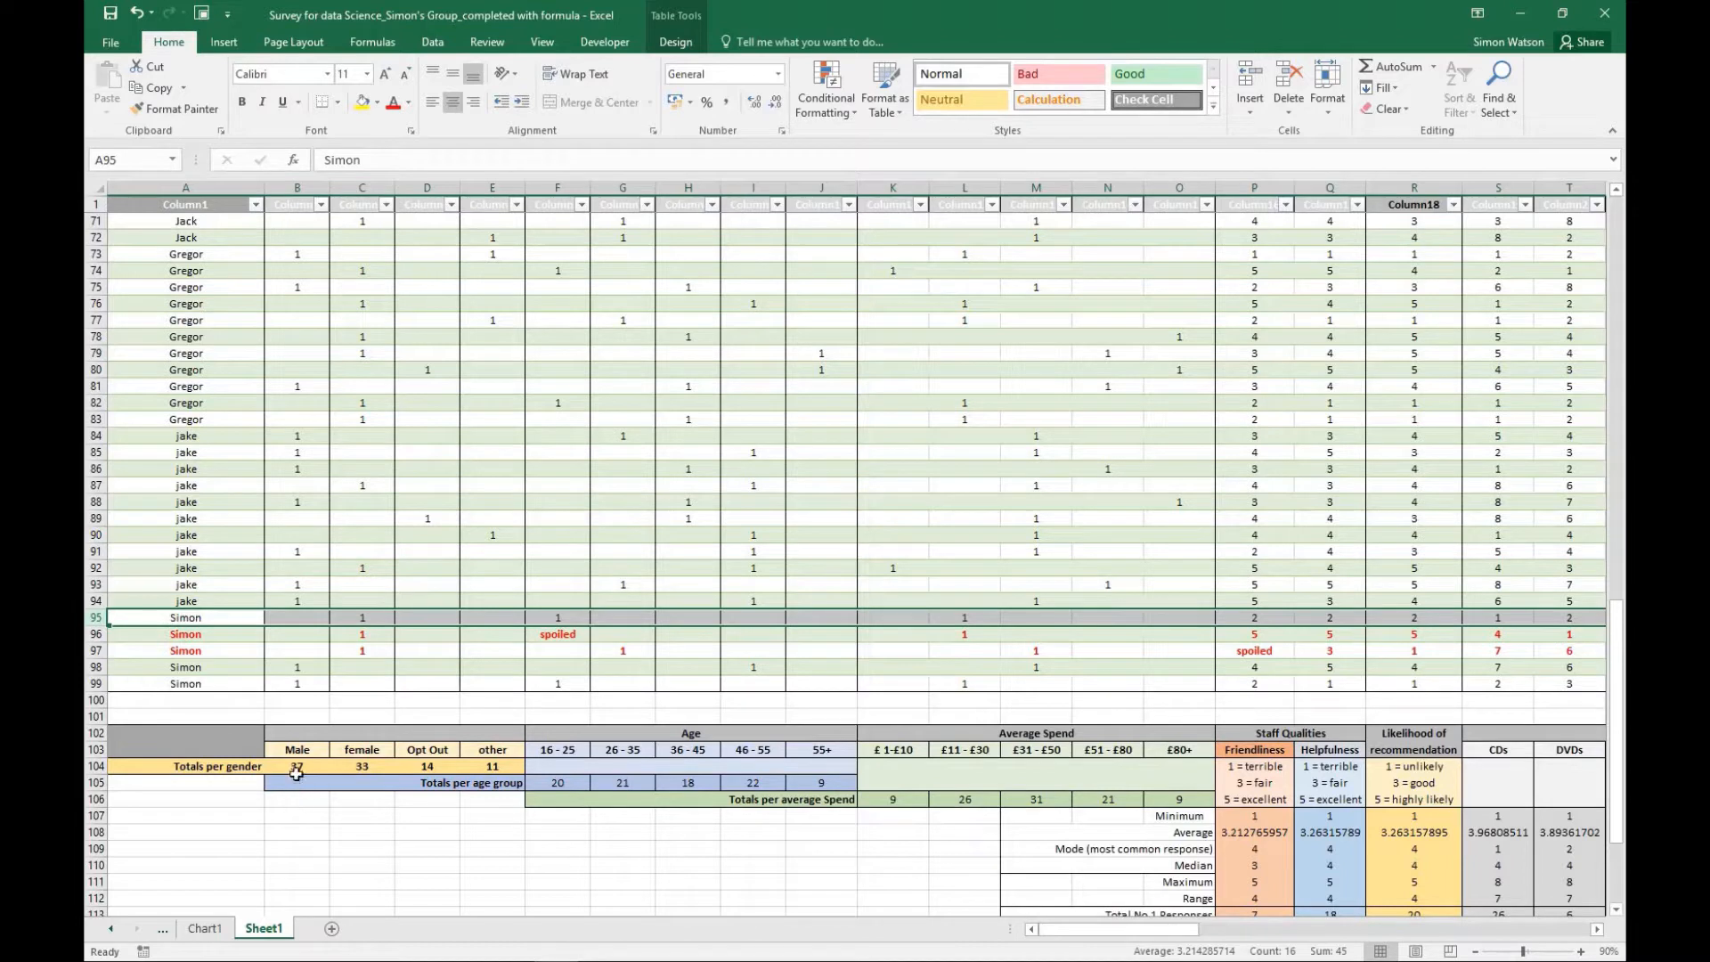
pyautogui.click(297, 767)
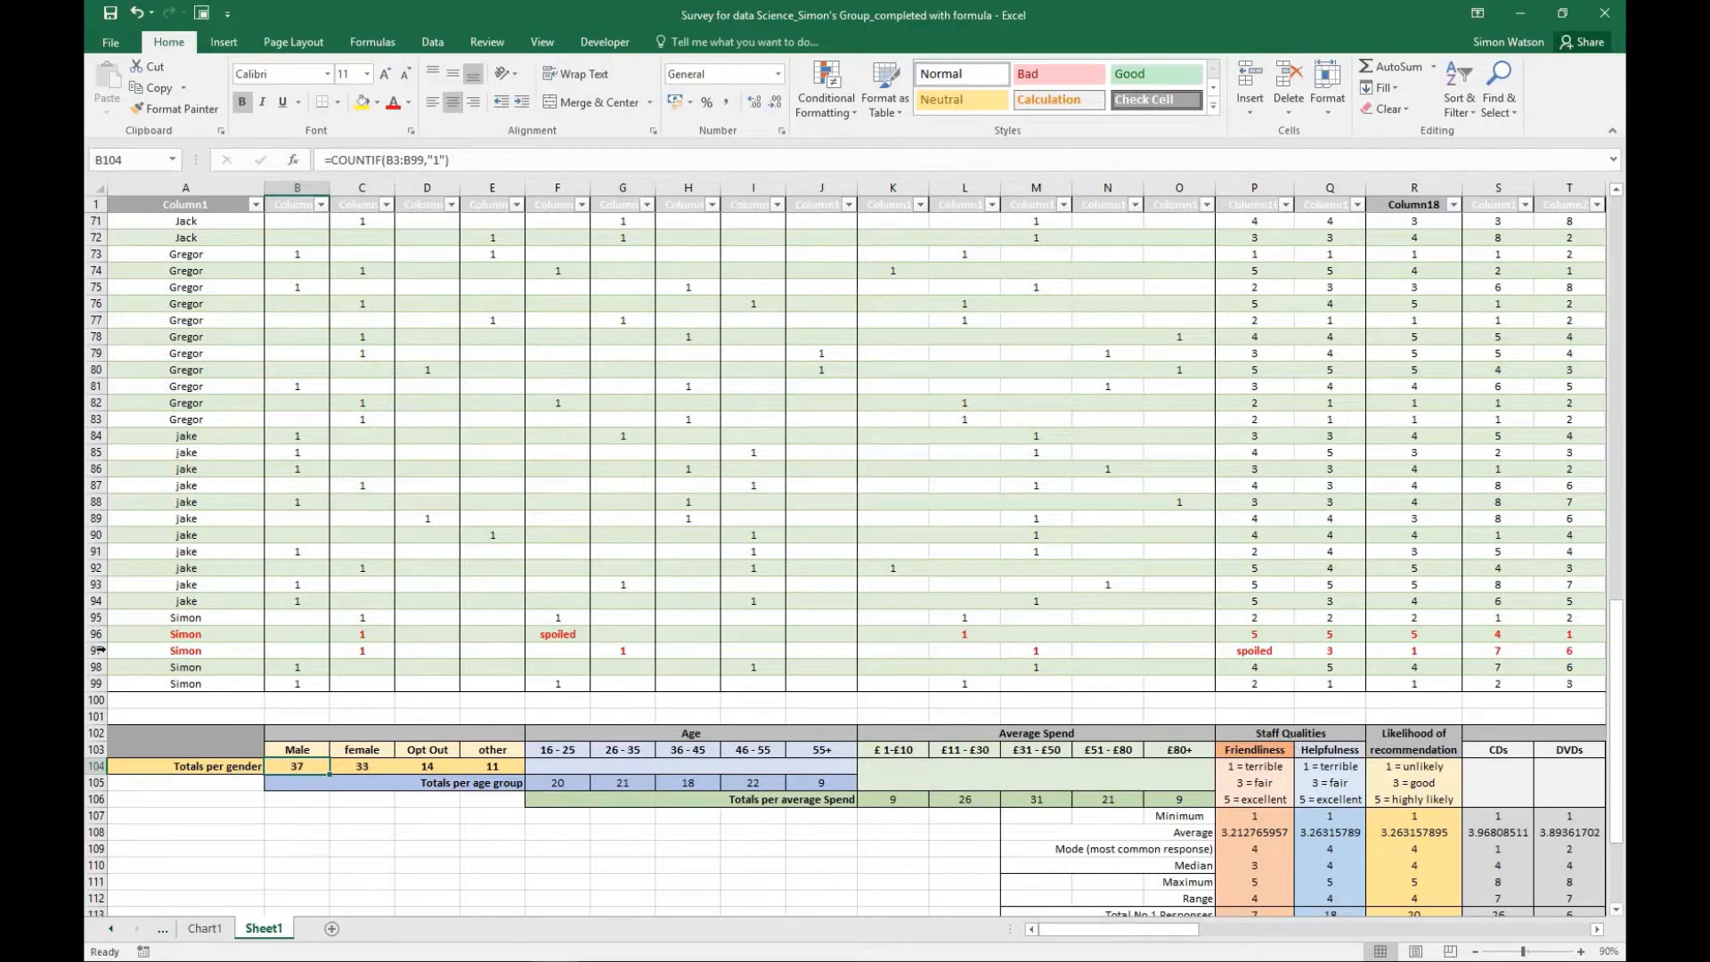
# - Delete the two red spoiled responses near the end of the data, row 97 first and row 96 second
pyautogui.rightClick(98, 651)
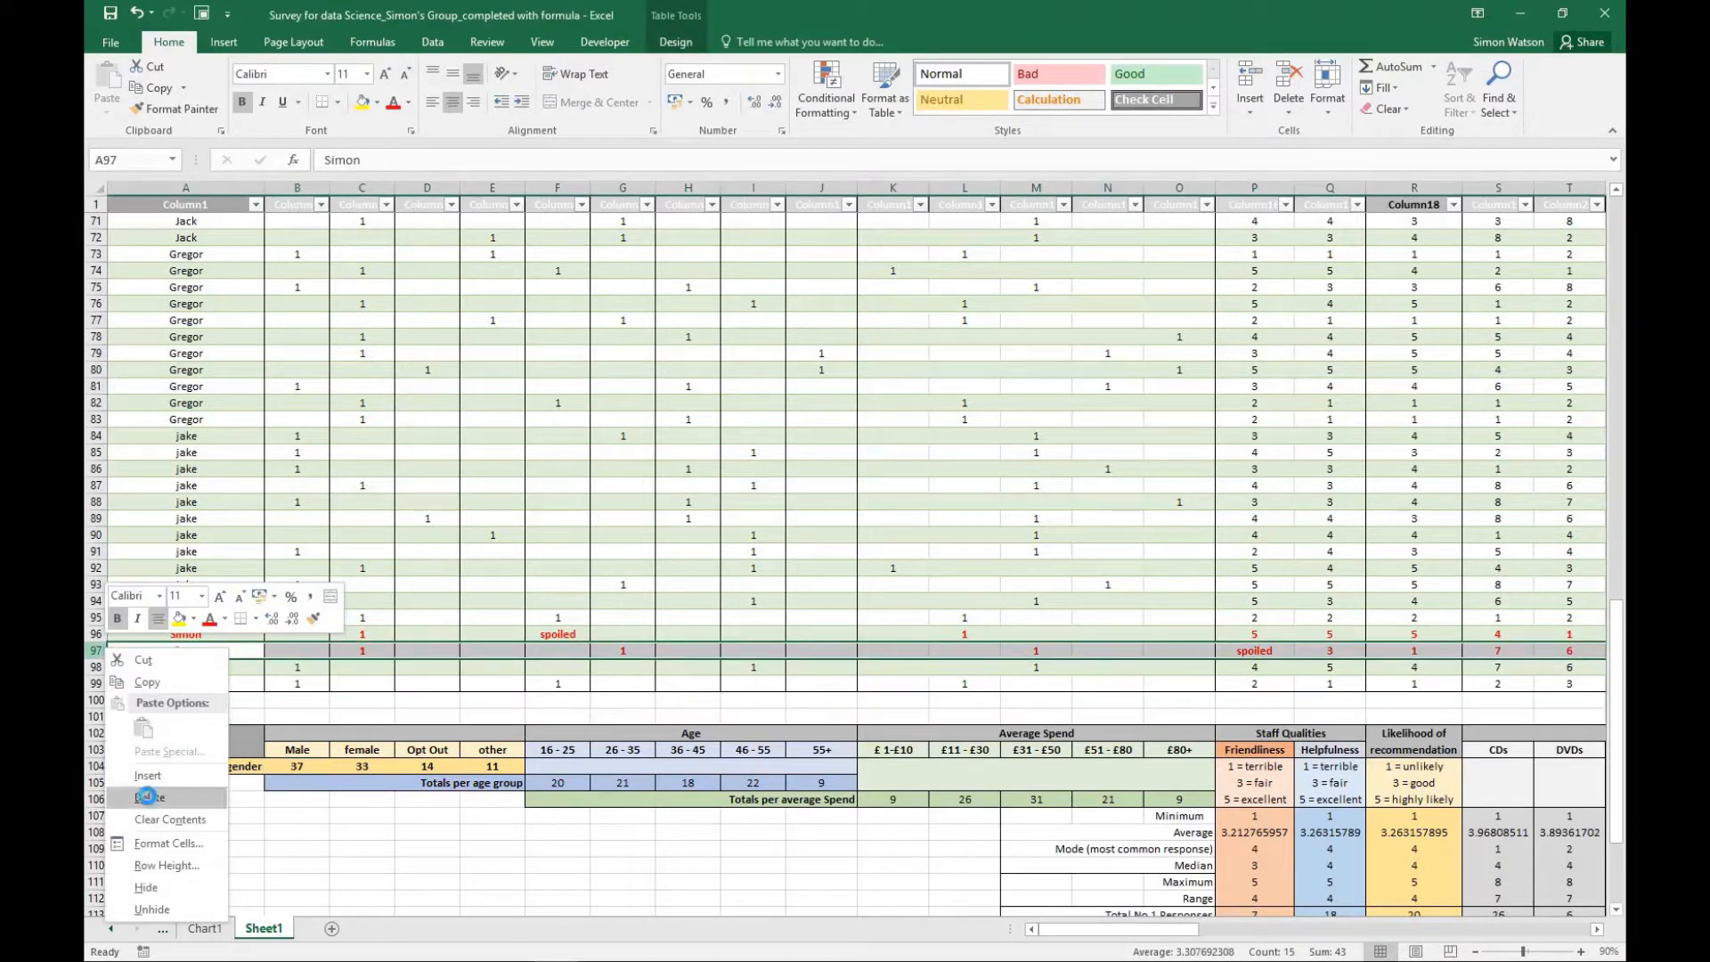
pyautogui.click(148, 798)
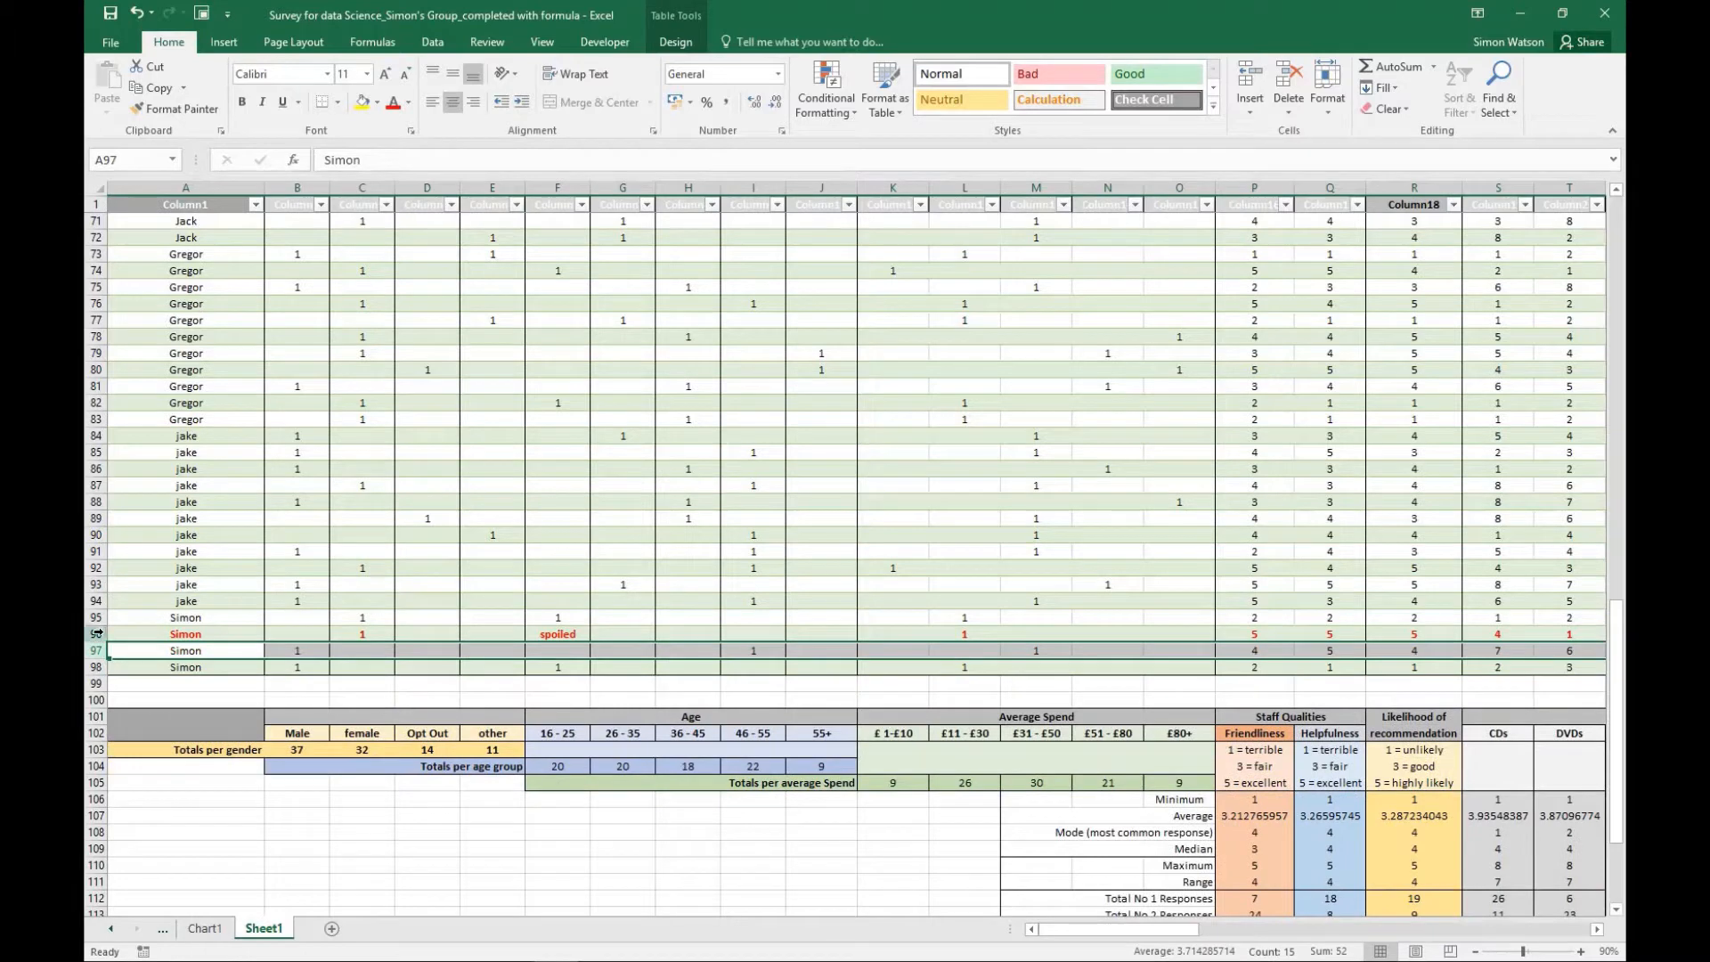
pyautogui.rightClick(98, 634)
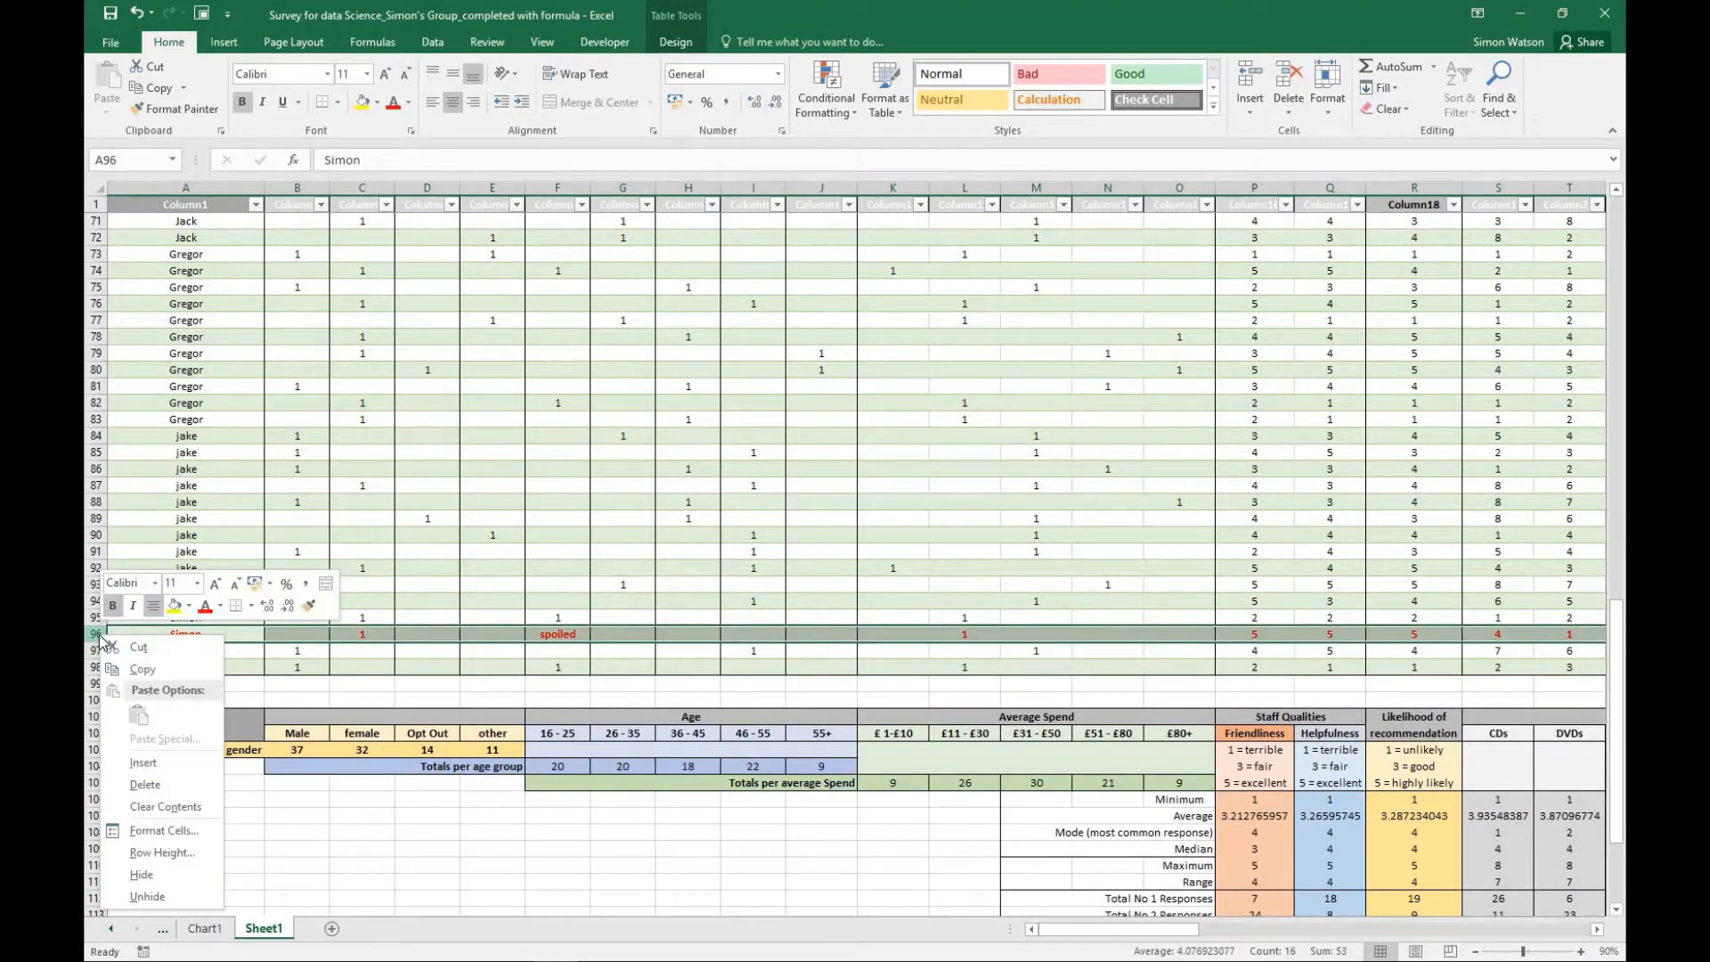
pyautogui.click(126, 785)
# - Delete the red response in row 54, whose Friendliness entry is marked Spoiled
pyautogui.scroll(8, 292, 527)
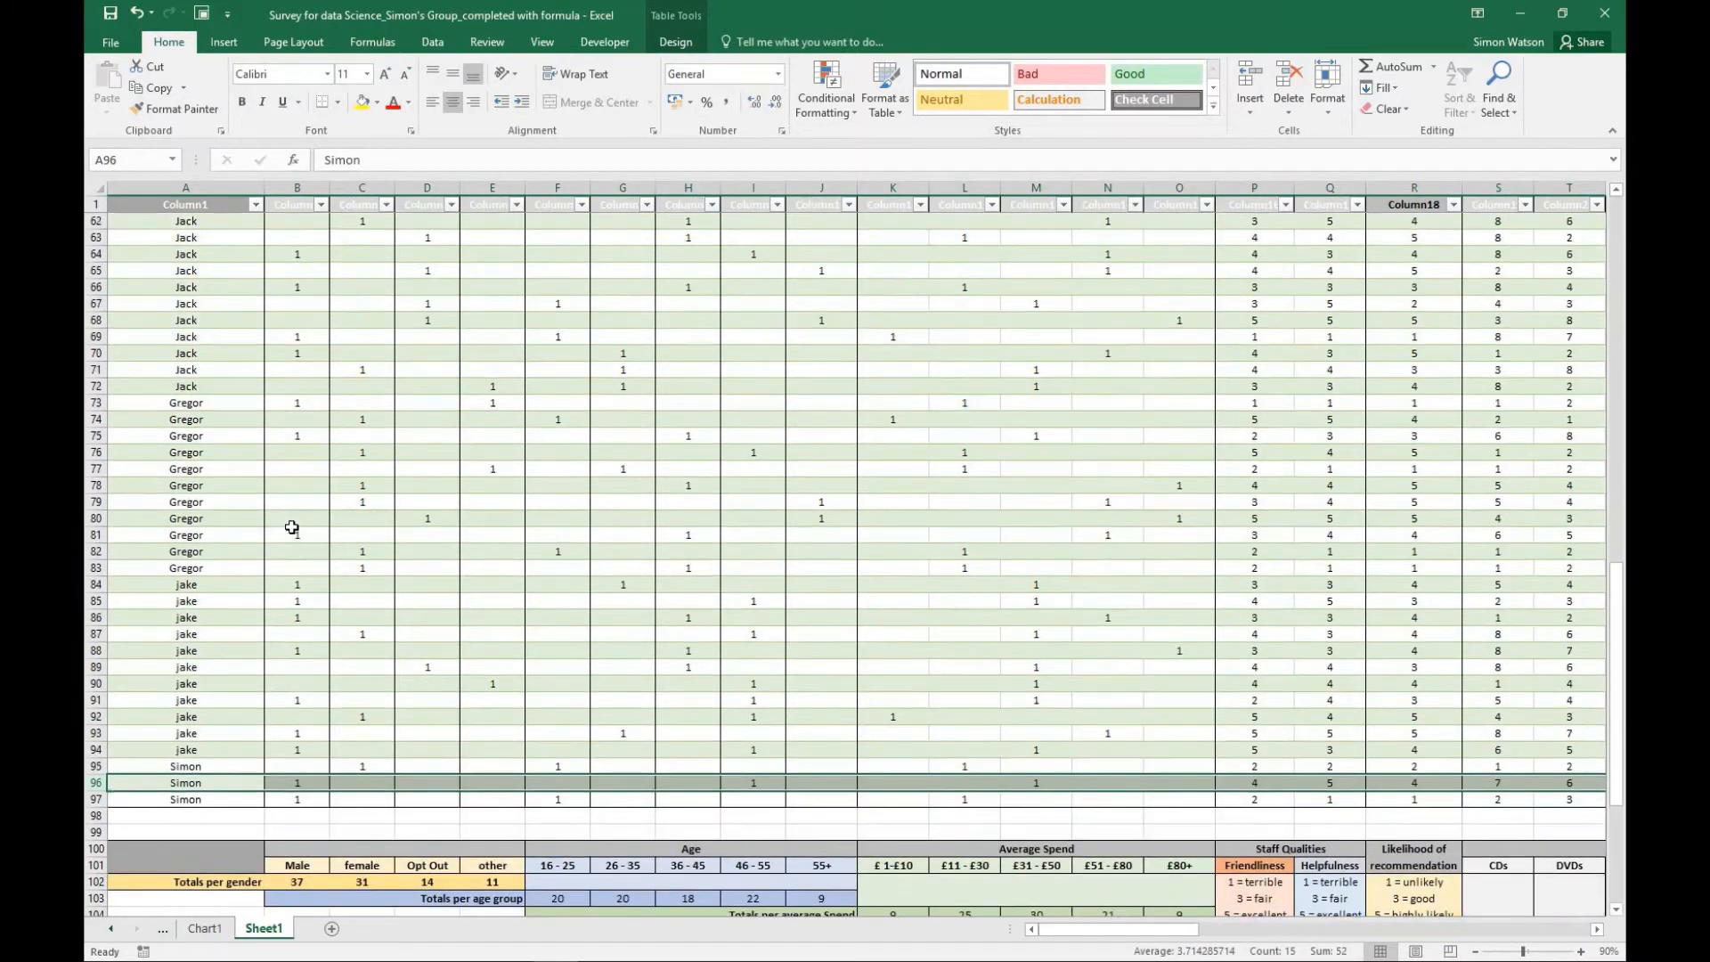
pyautogui.scroll(1, 292, 527)
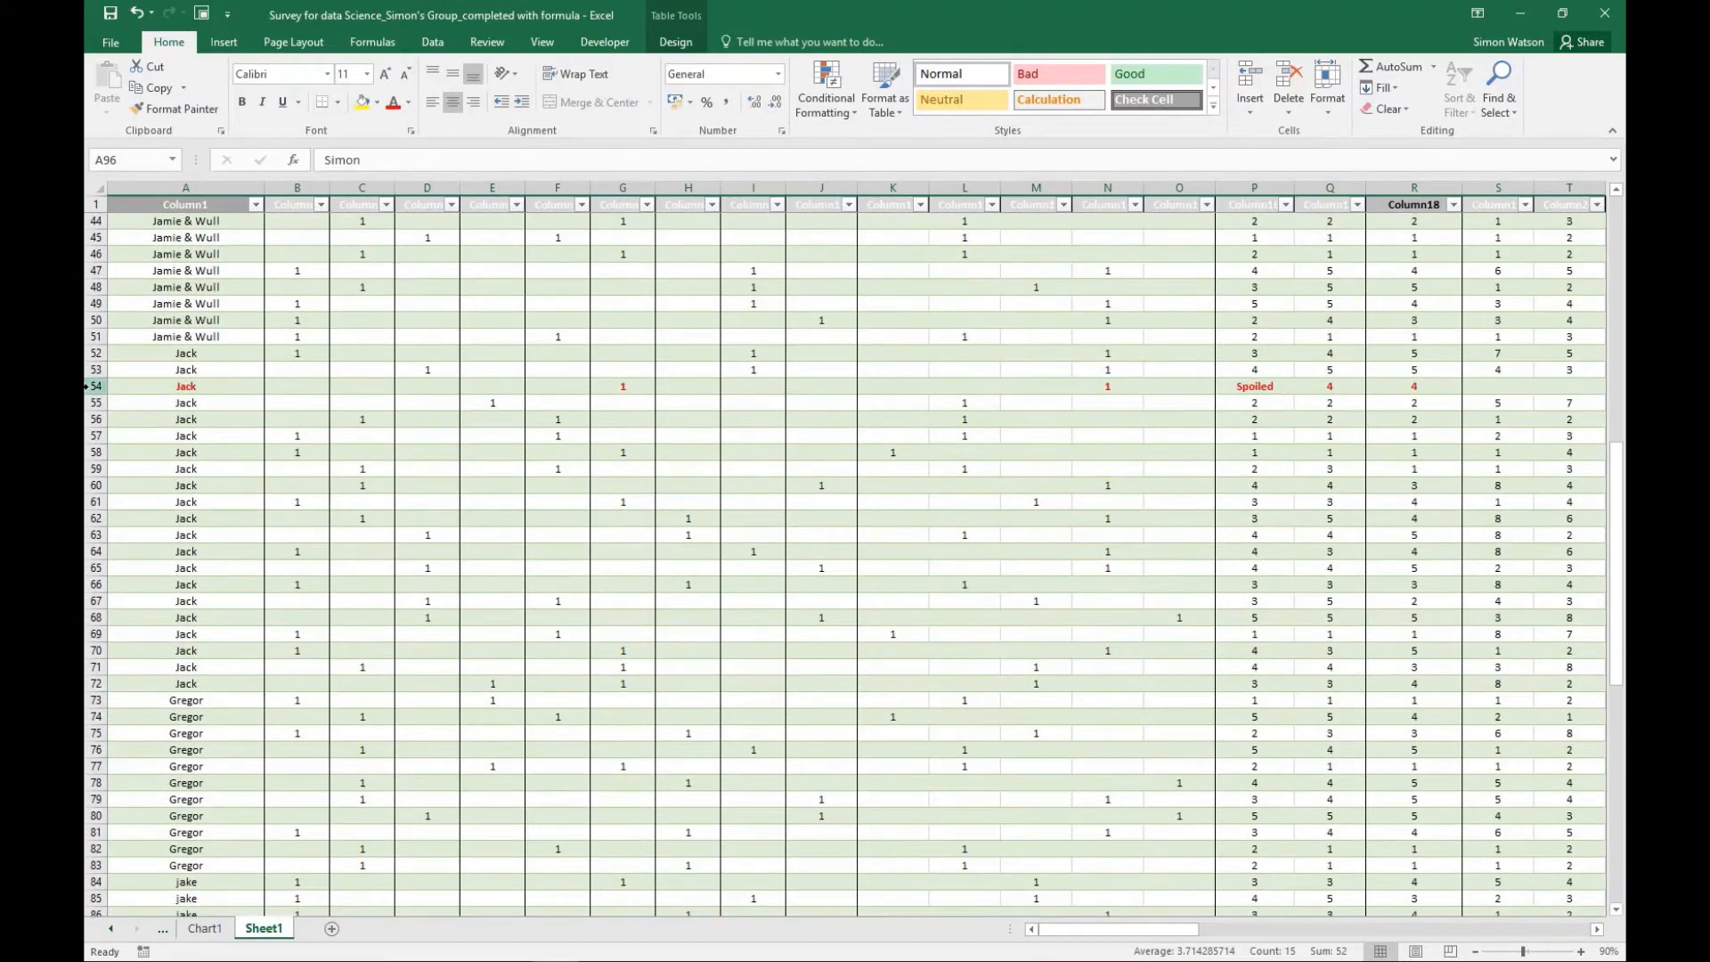
pyautogui.rightClick(96, 387)
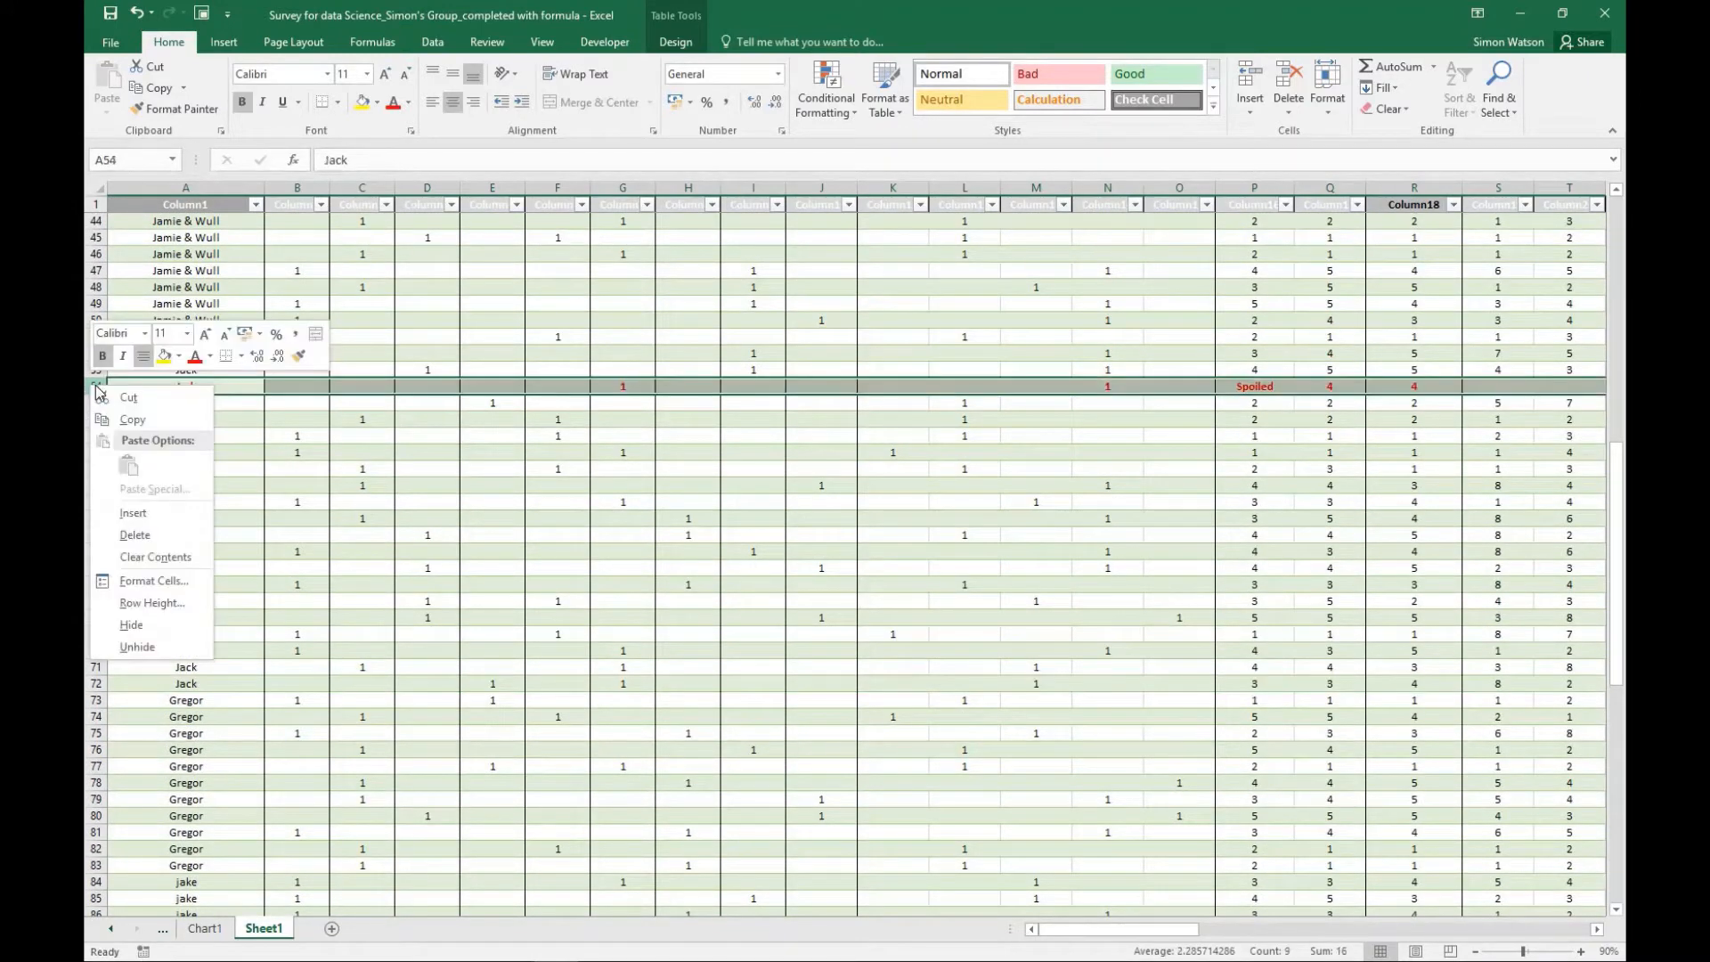
pyautogui.click(136, 536)
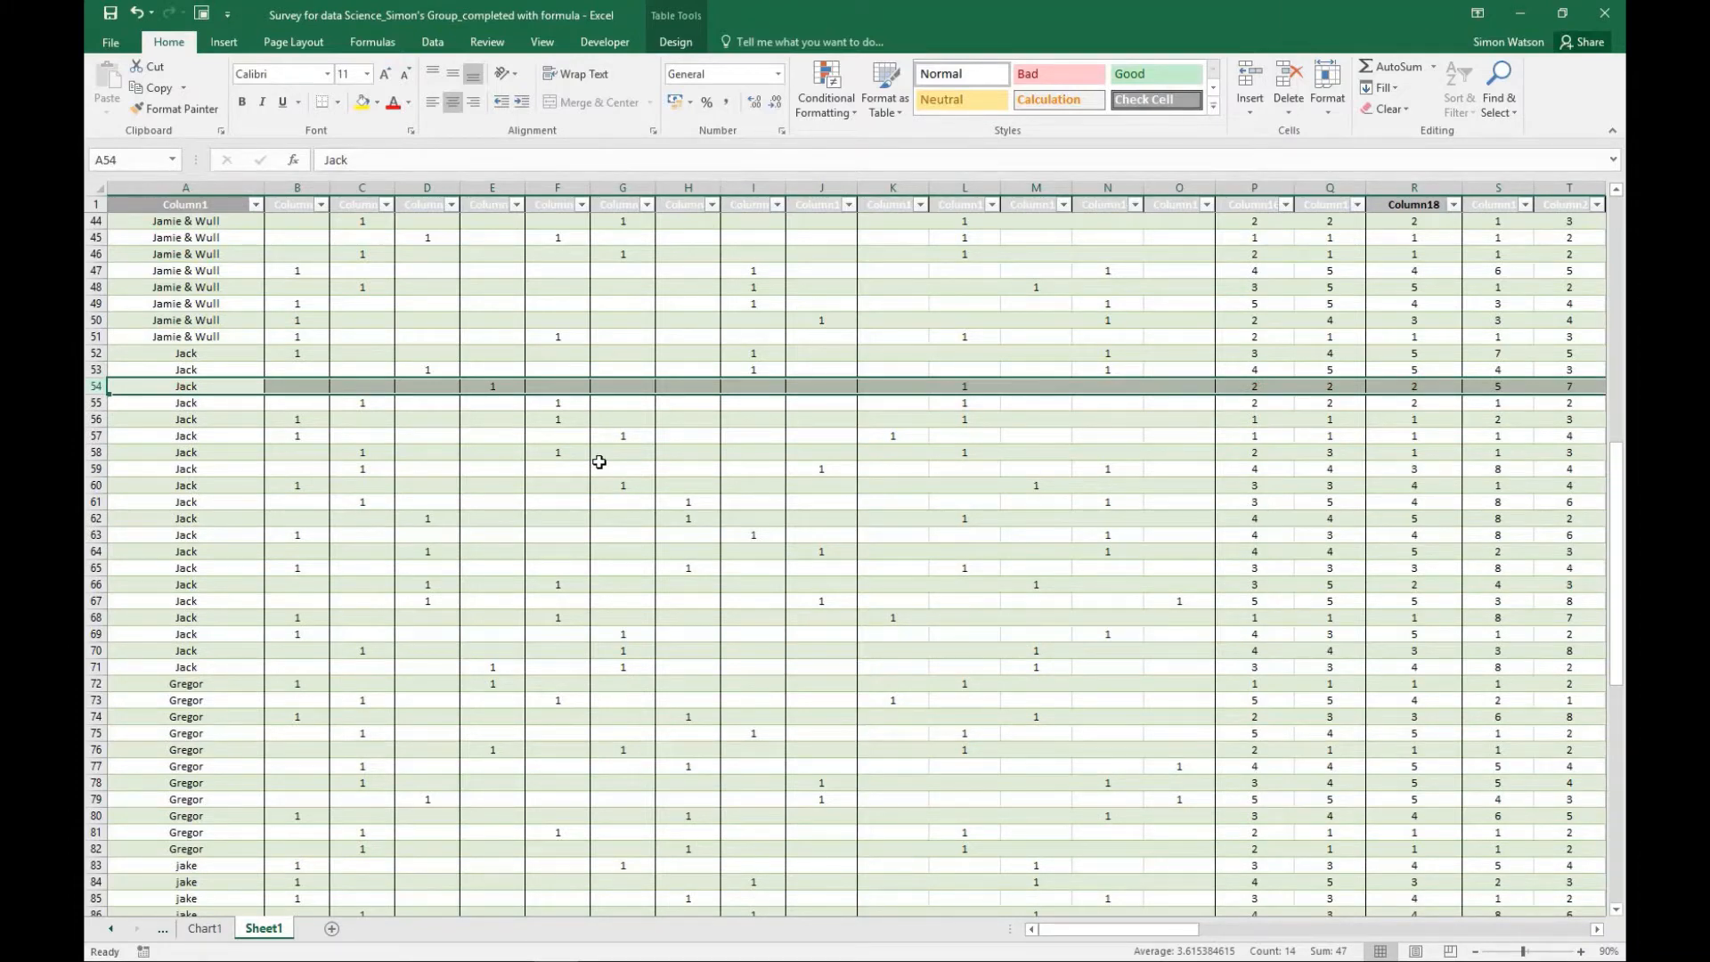
# - Delete the red spoiled responses in rows 39, 36 and 34, working upwards through the data
pyautogui.scroll(5, 599, 461)
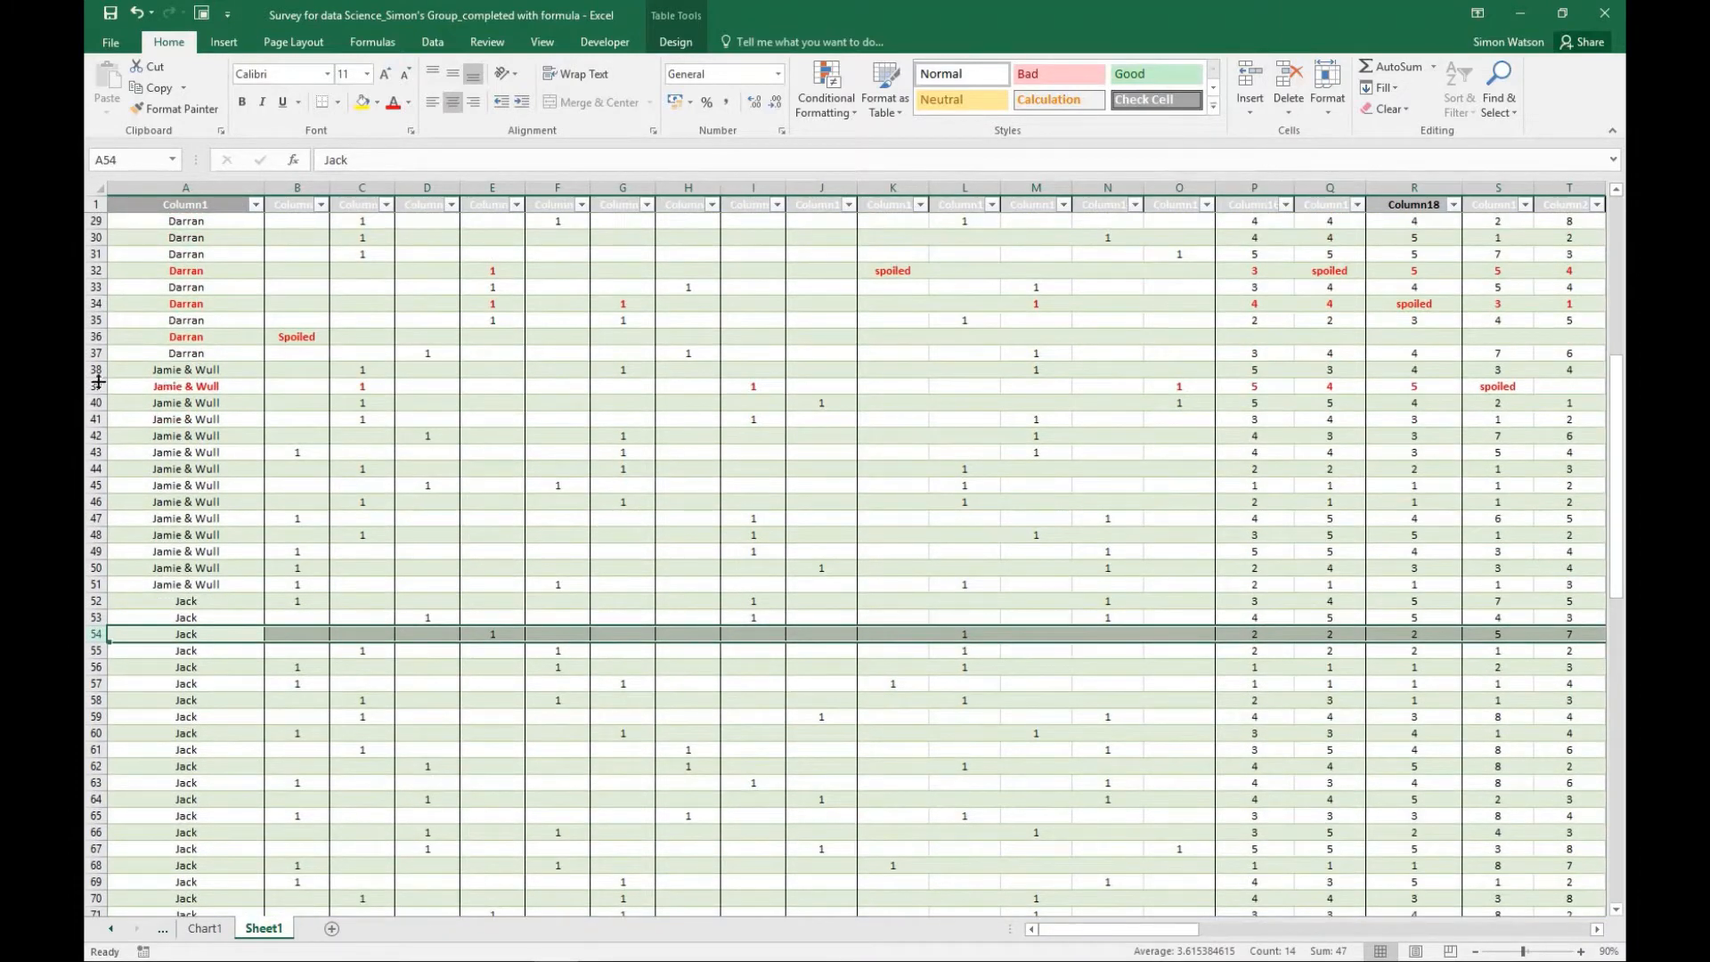
pyautogui.rightClick(96, 386)
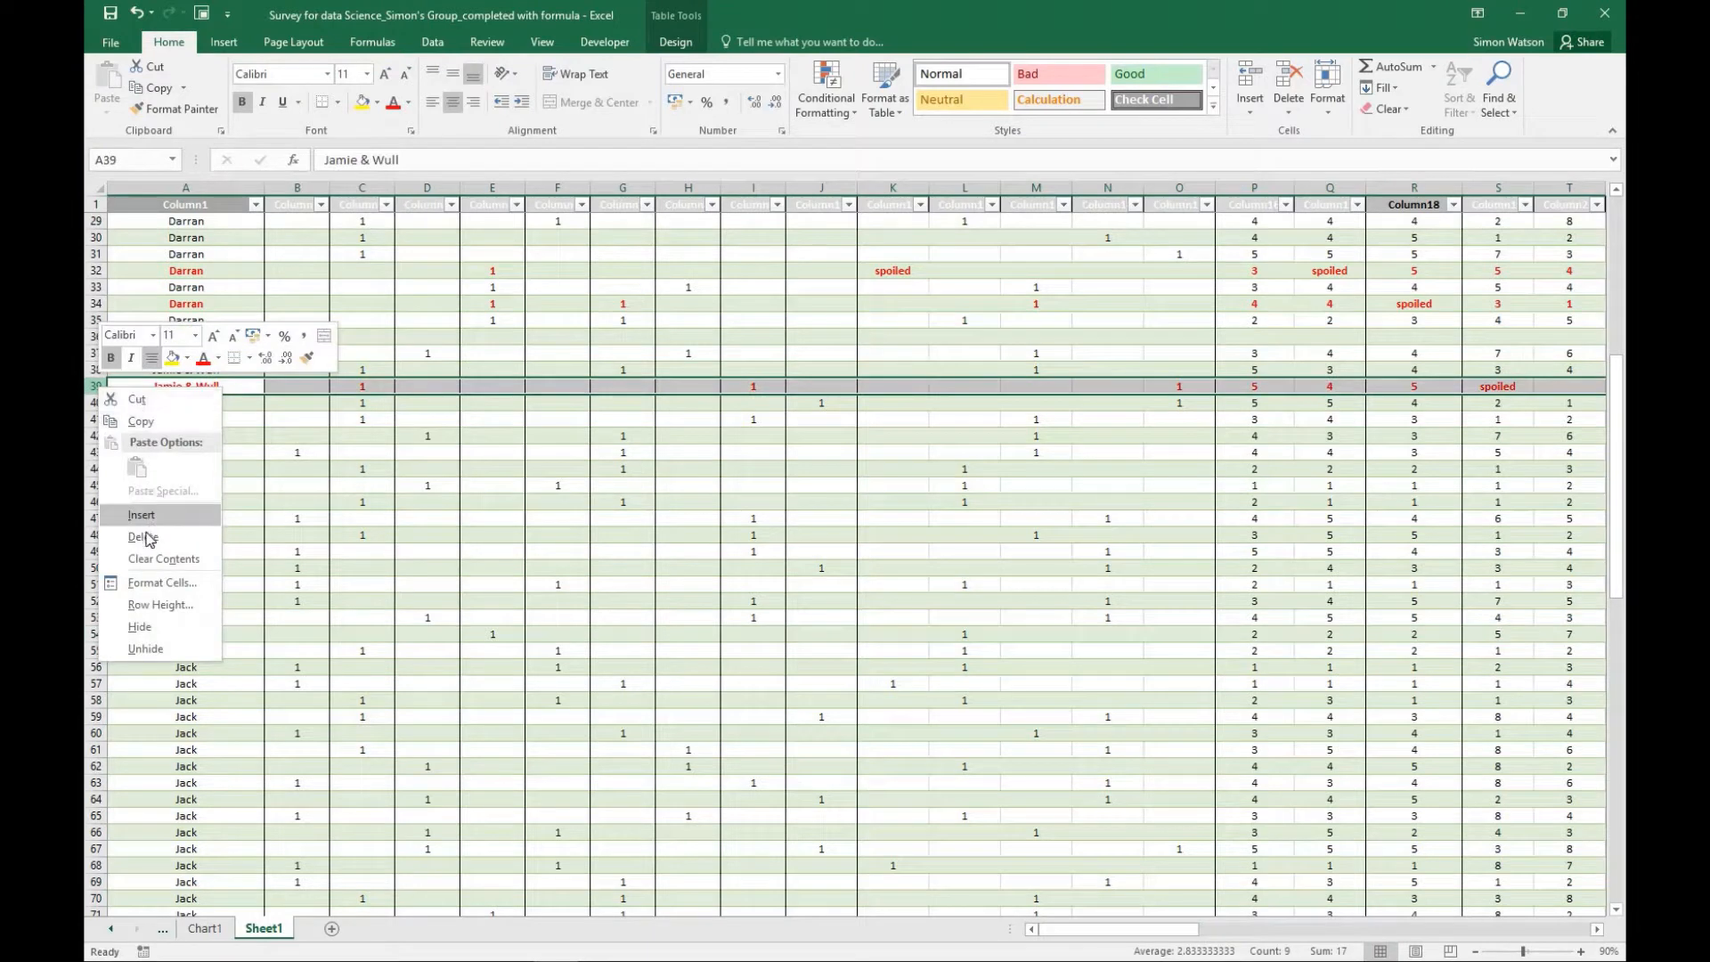
pyautogui.click(145, 536)
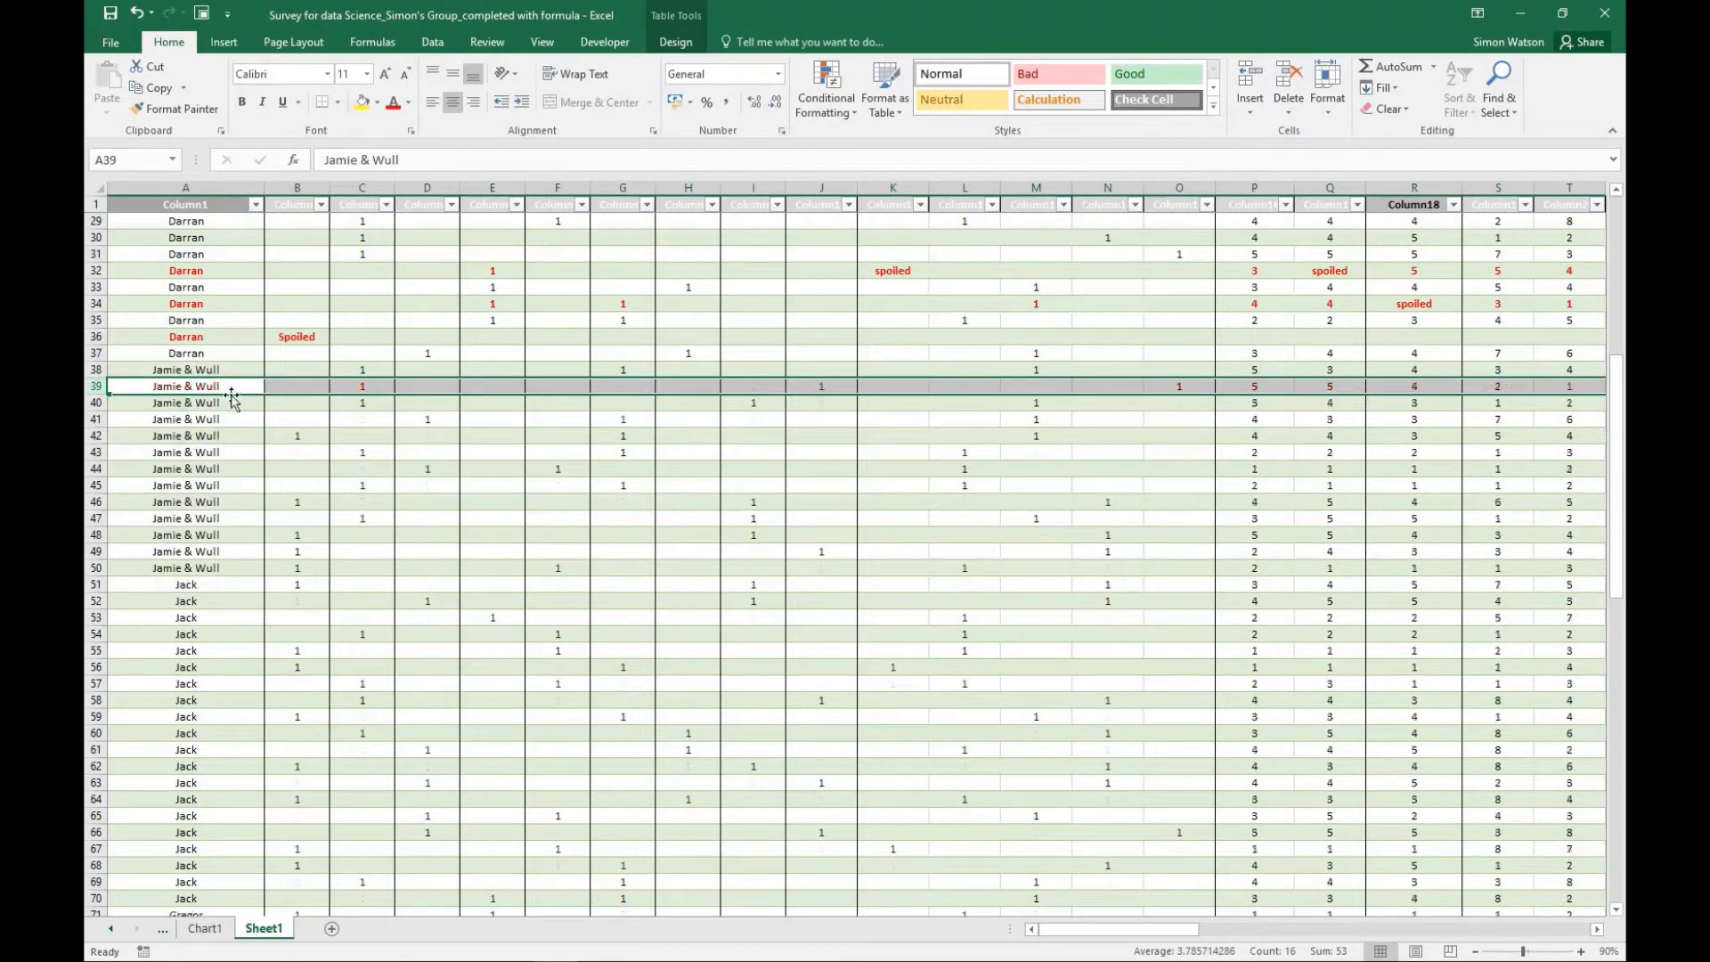
pyautogui.rightClick(98, 334)
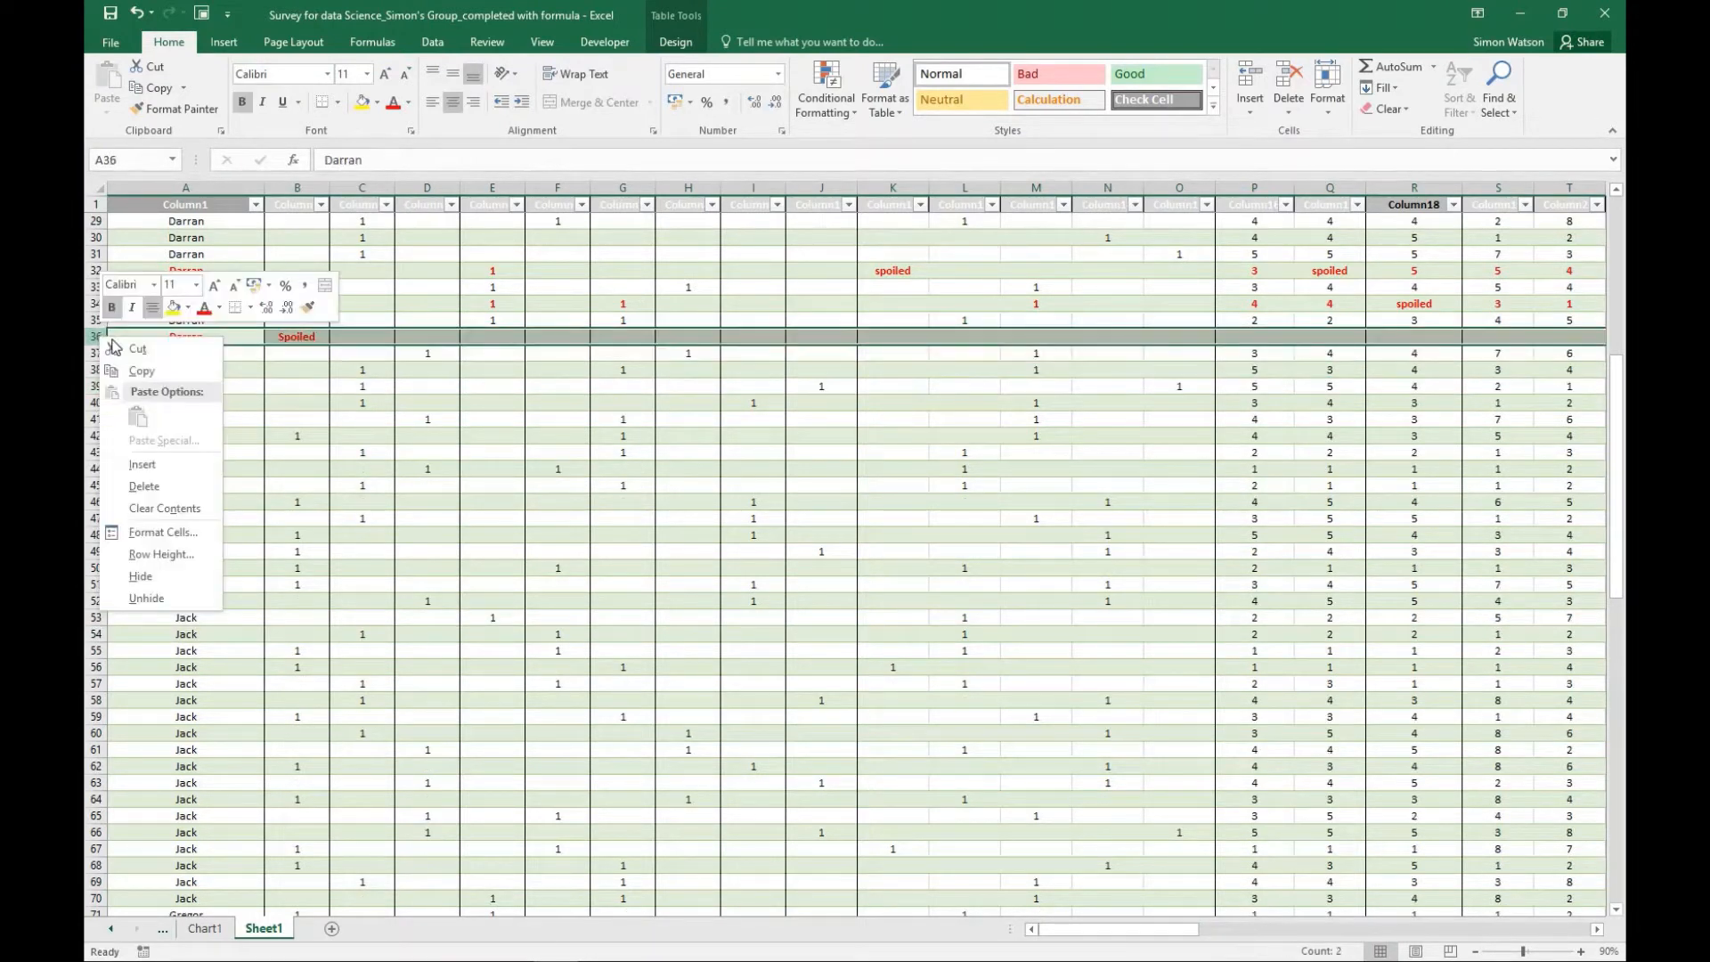
pyautogui.click(146, 486)
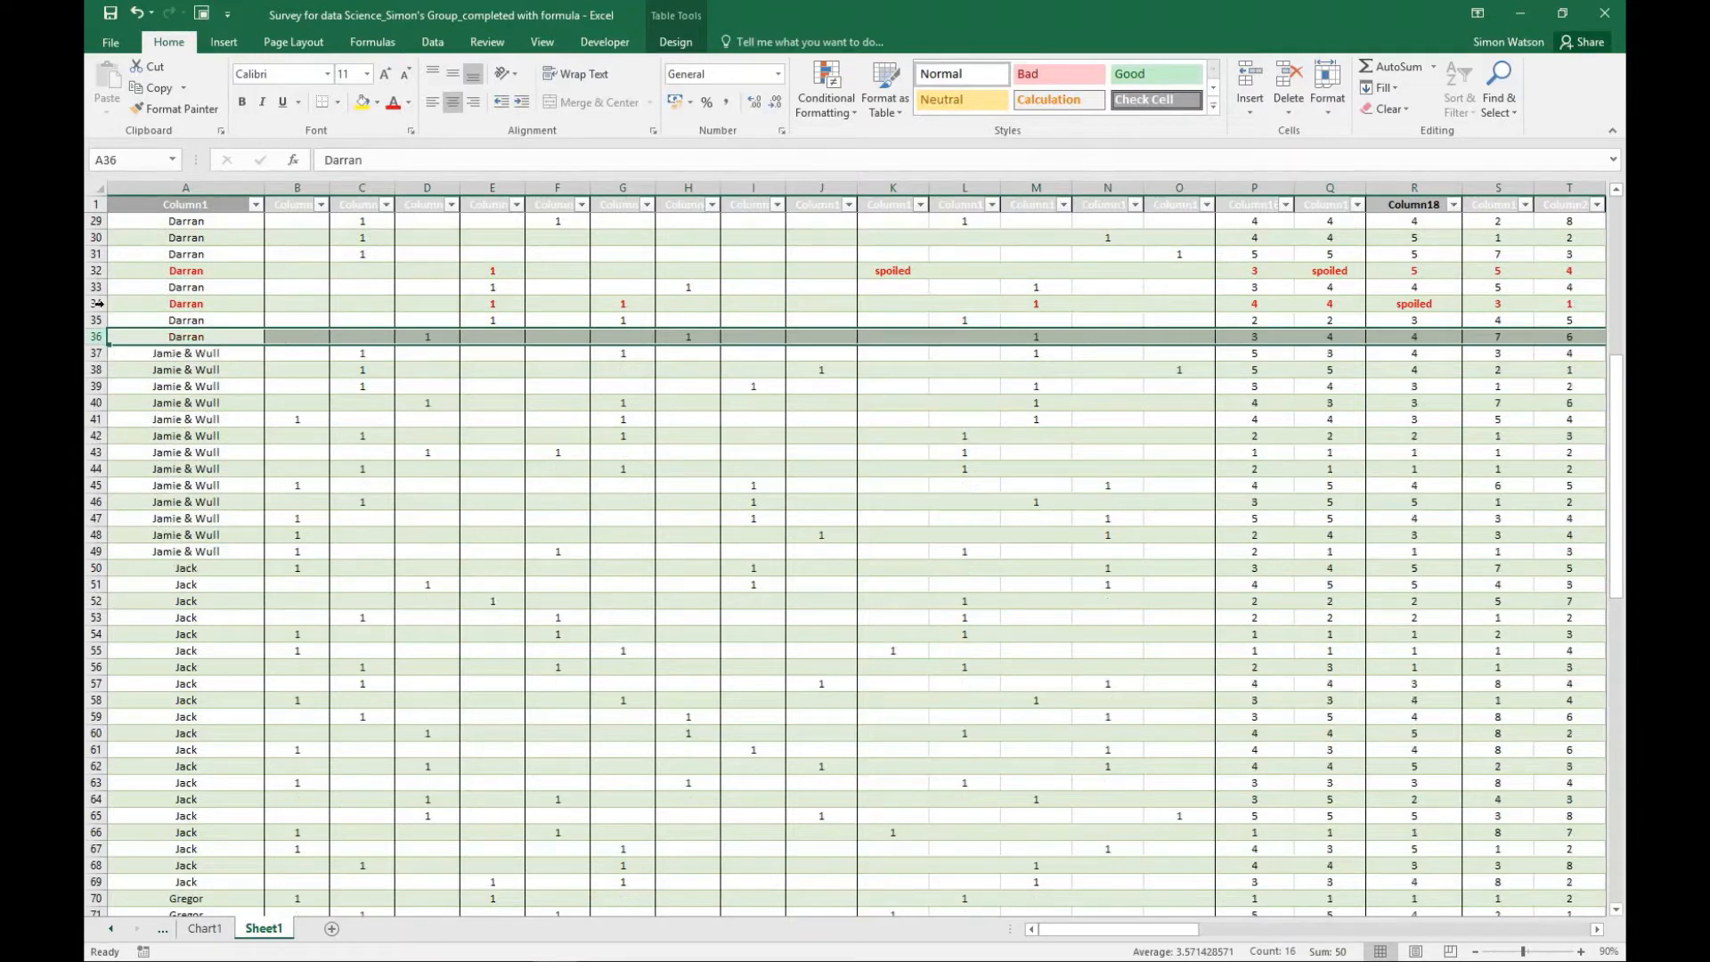
pyautogui.rightClick(100, 306)
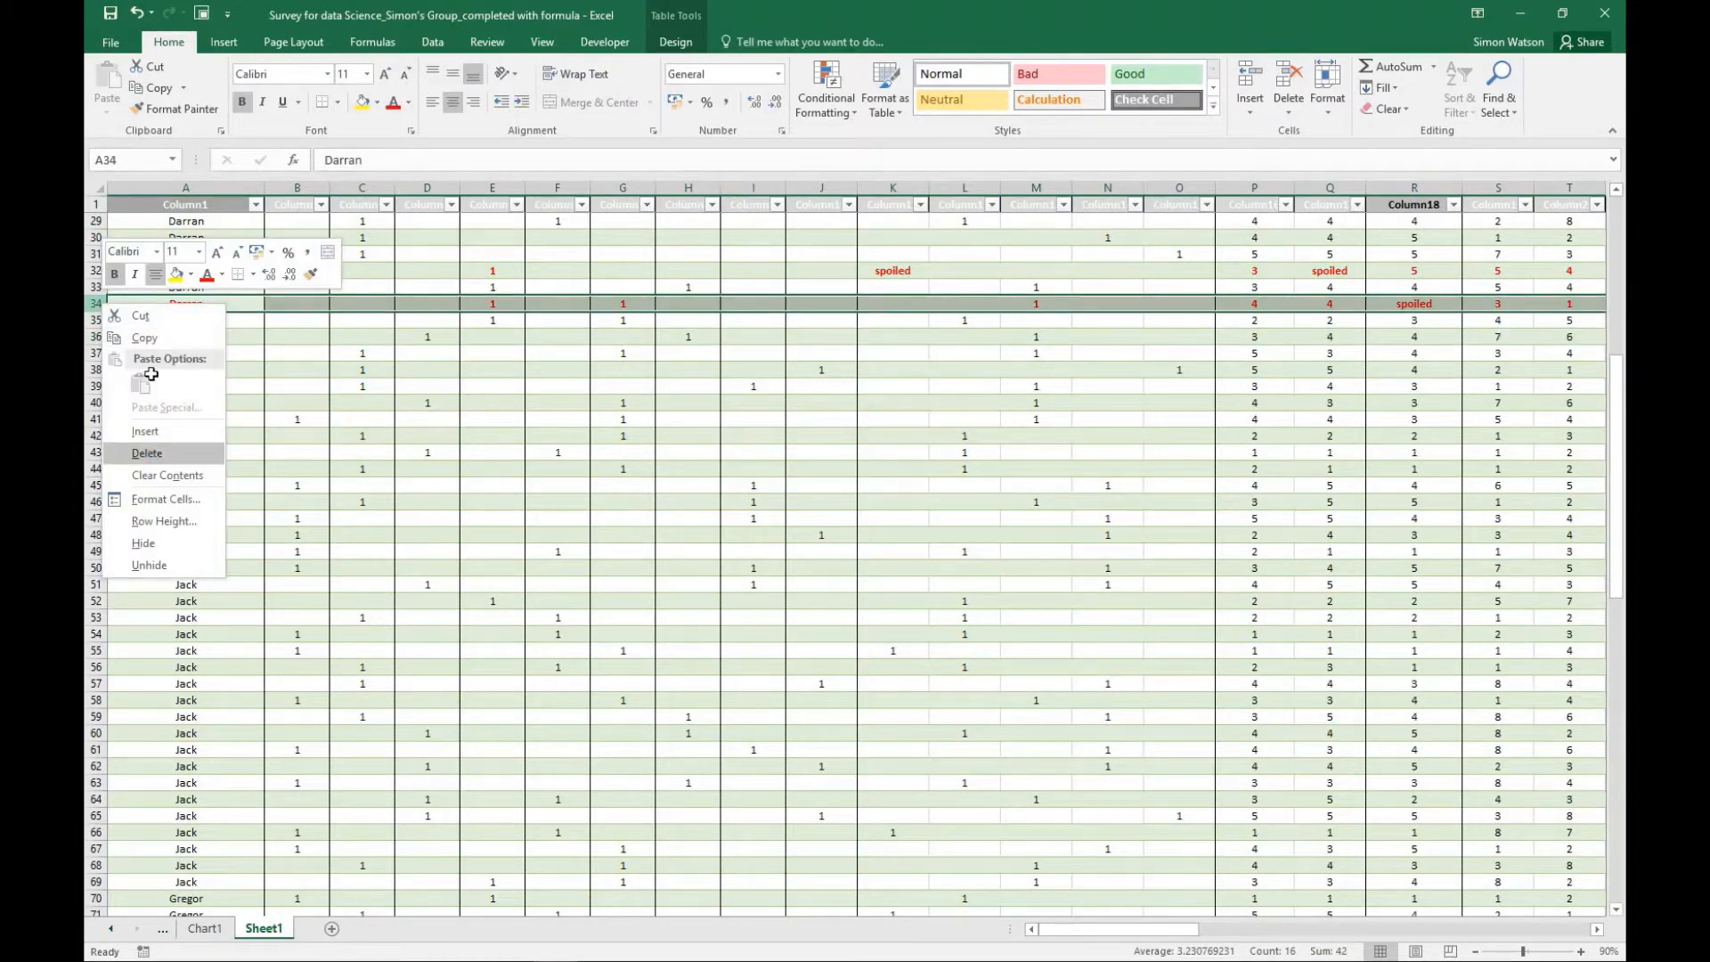
pyautogui.click(147, 454)
# - Delete the red spoiled response in row 32
pyautogui.rightClick(98, 256)
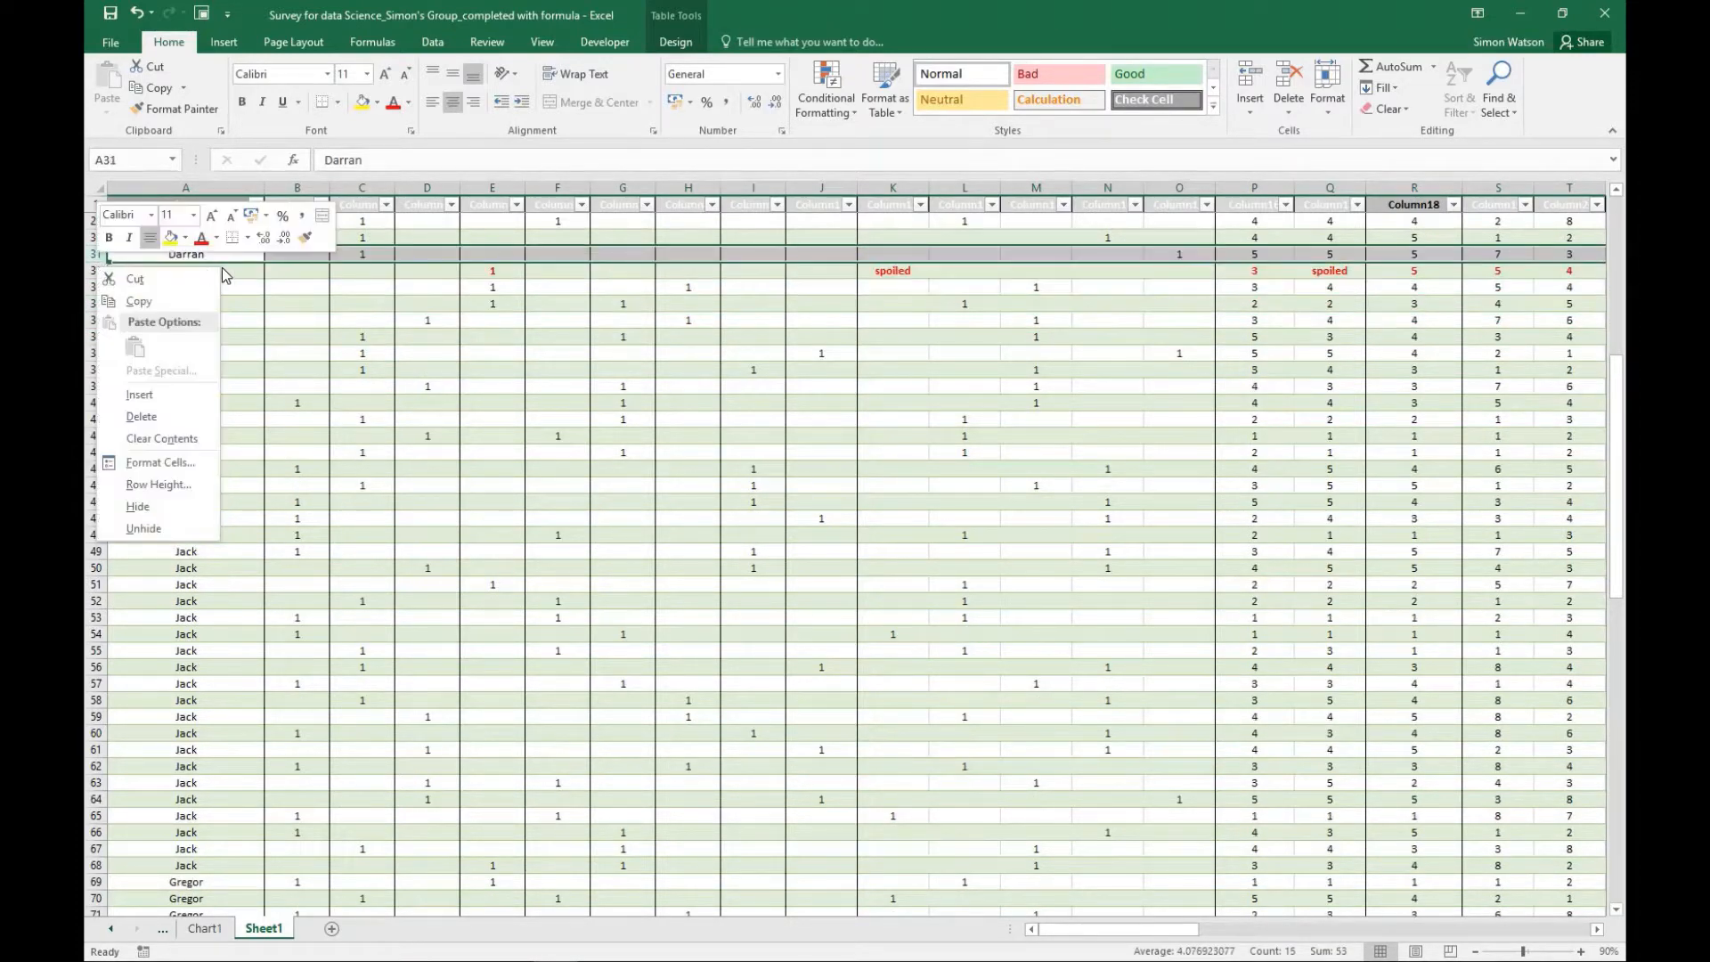
pyautogui.click(250, 270)
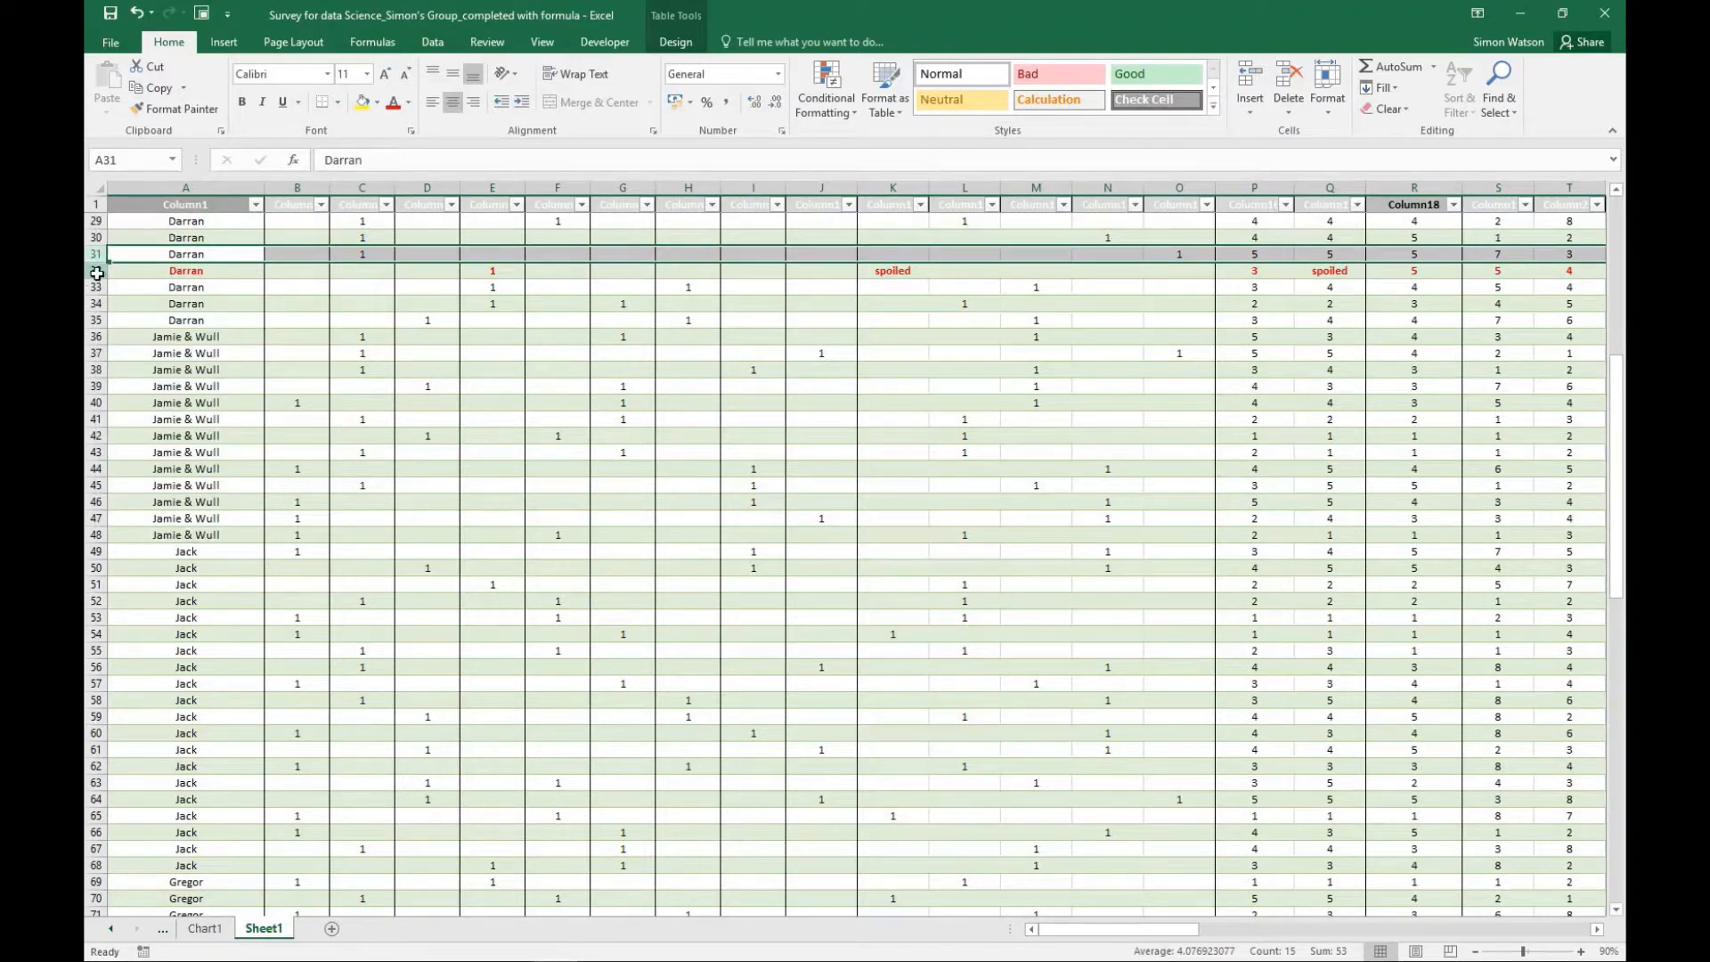
pyautogui.click(92, 272)
pyautogui.rightClick(93, 272)
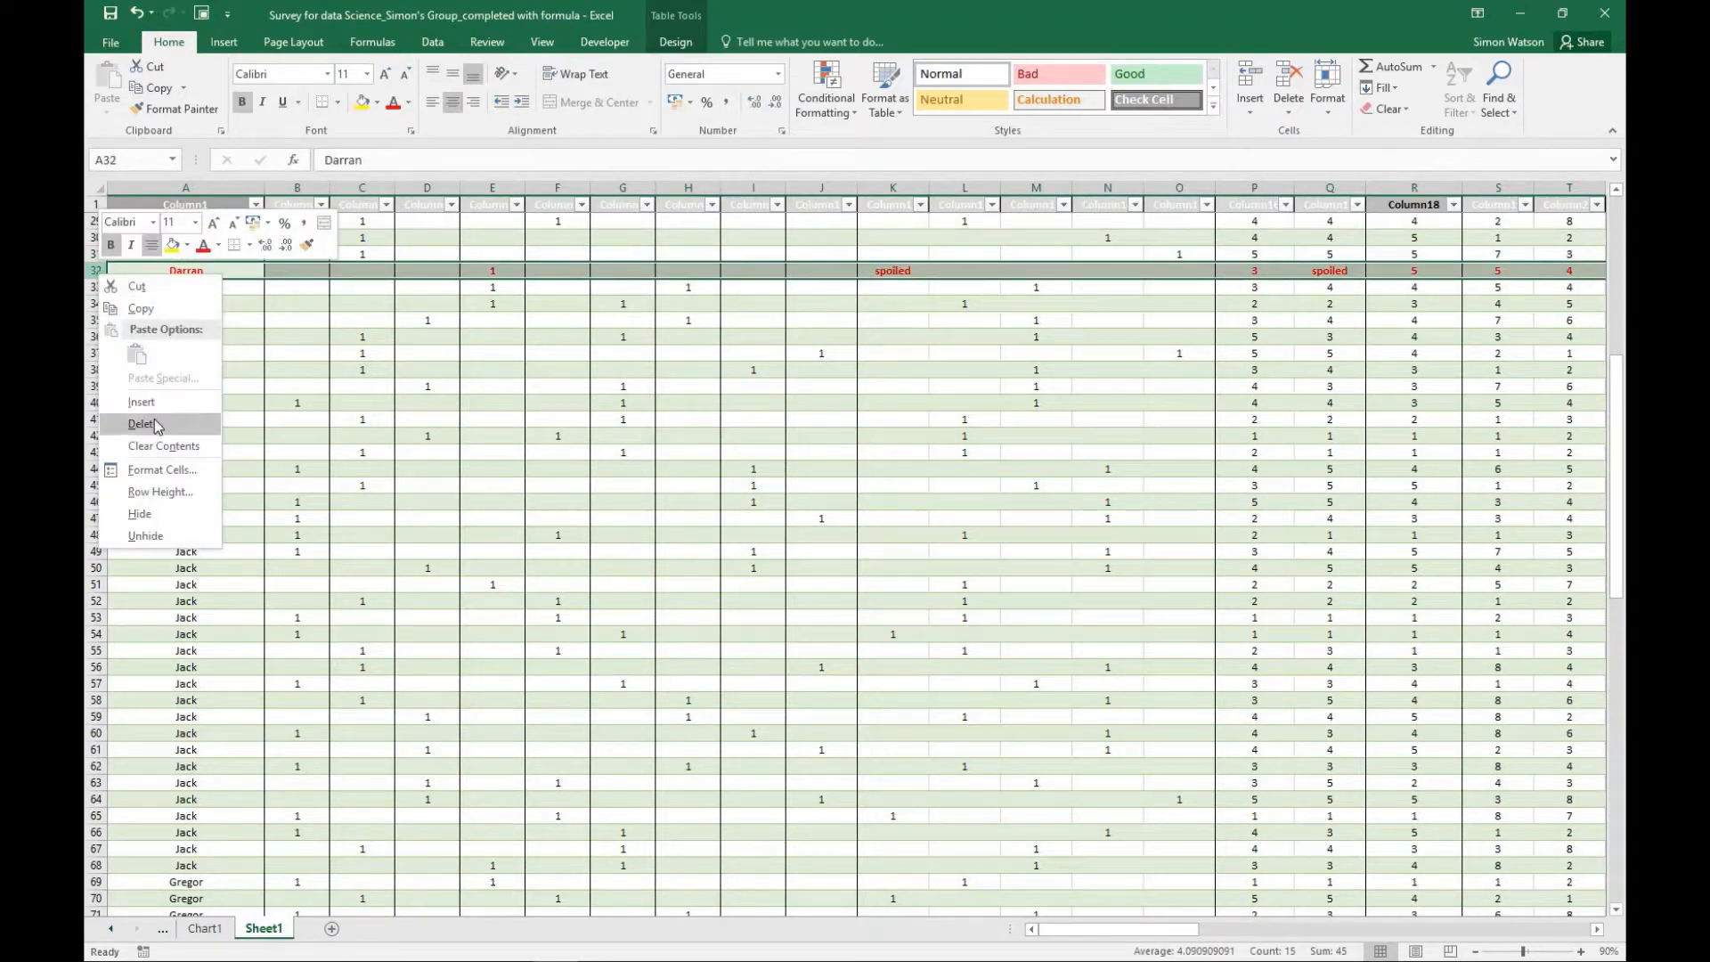
pyautogui.click(182, 422)
# - Delete the red response in row 9, whose Male entry is marked Spoiled, and return to cell A1
pyautogui.scroll(9, 297, 344)
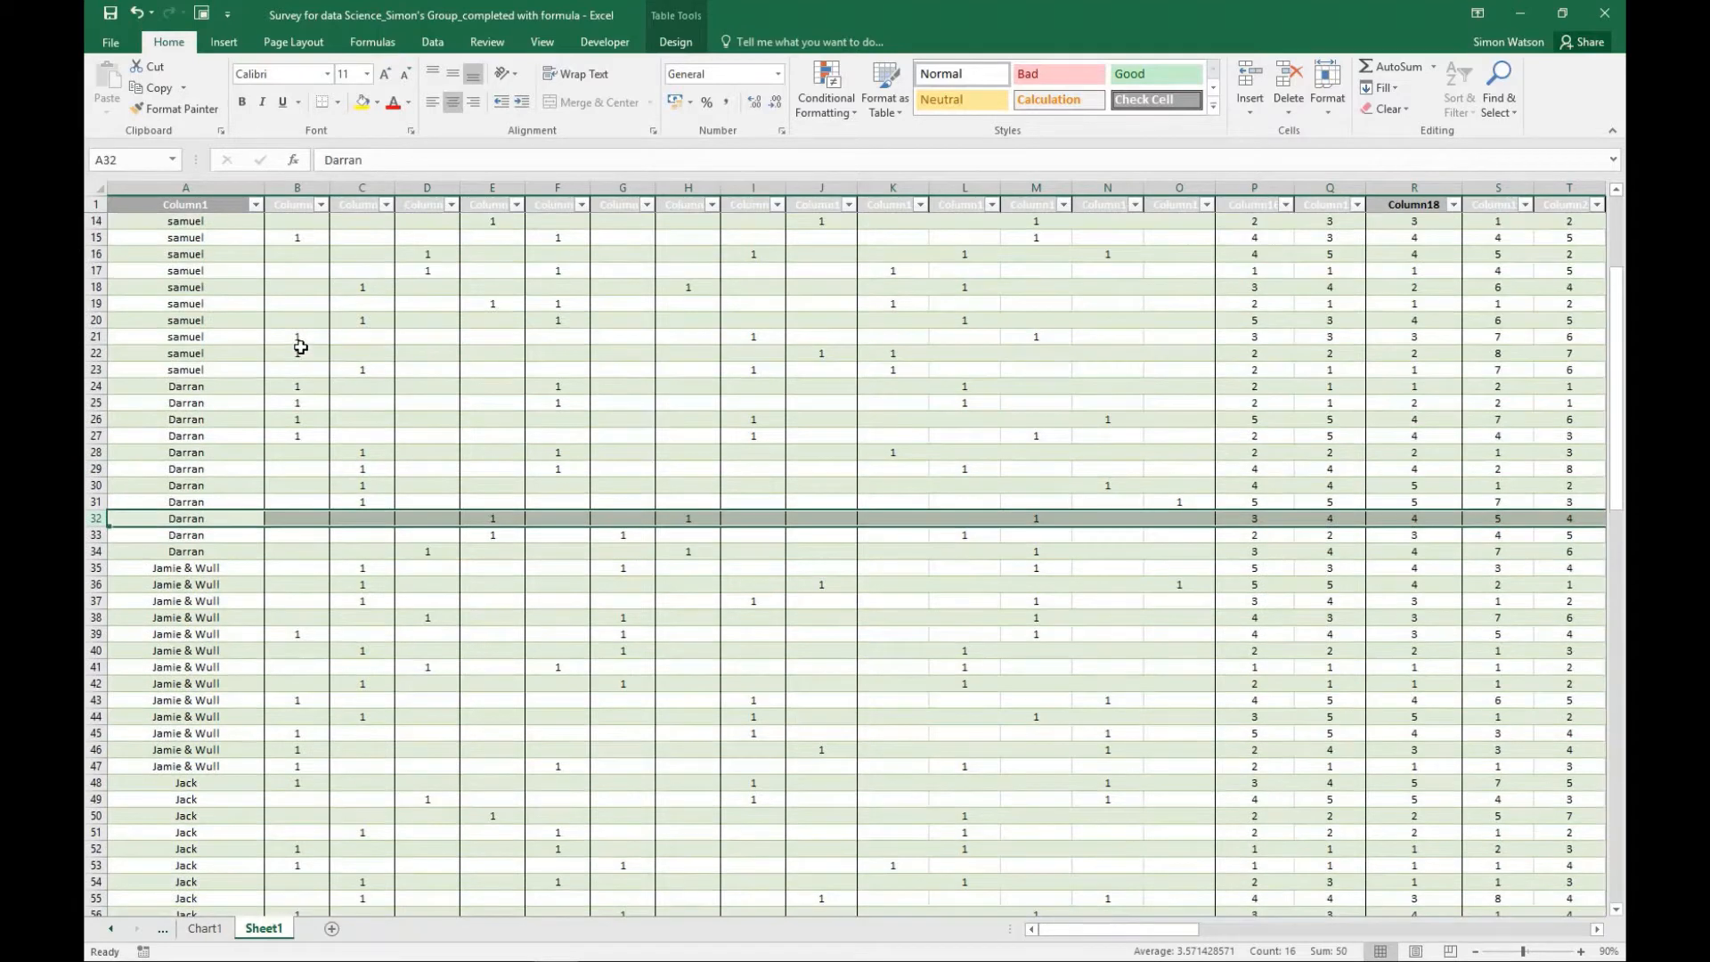
pyautogui.rightClick(94, 370)
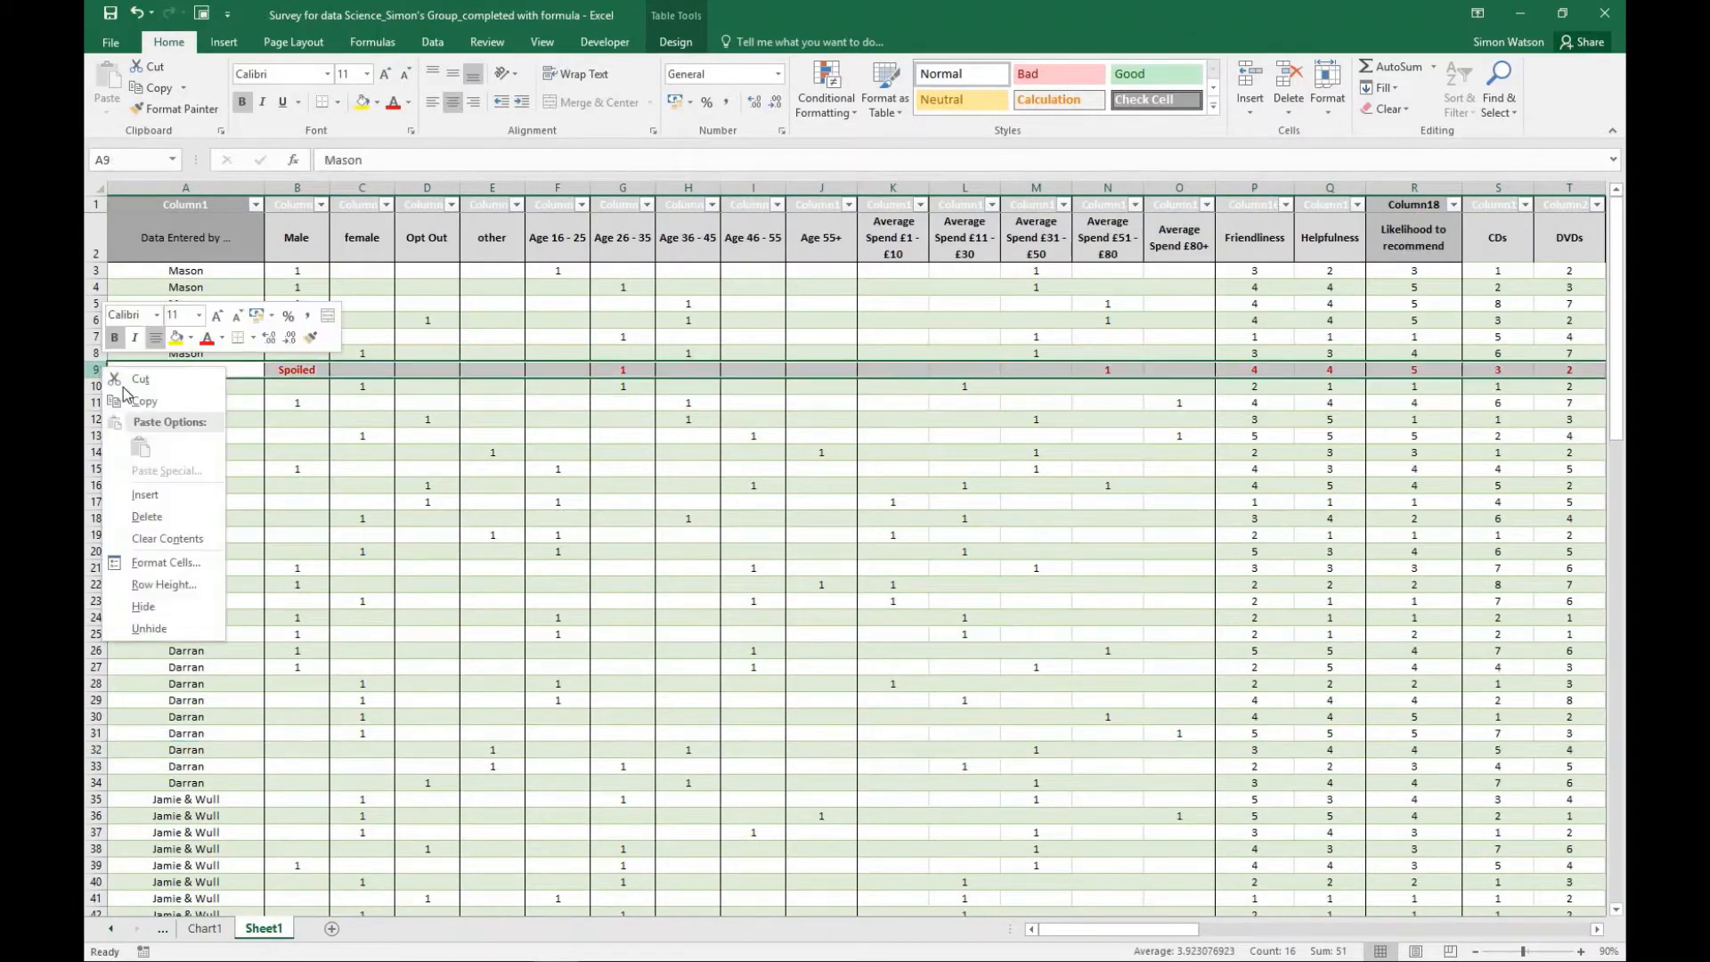
pyautogui.click(145, 517)
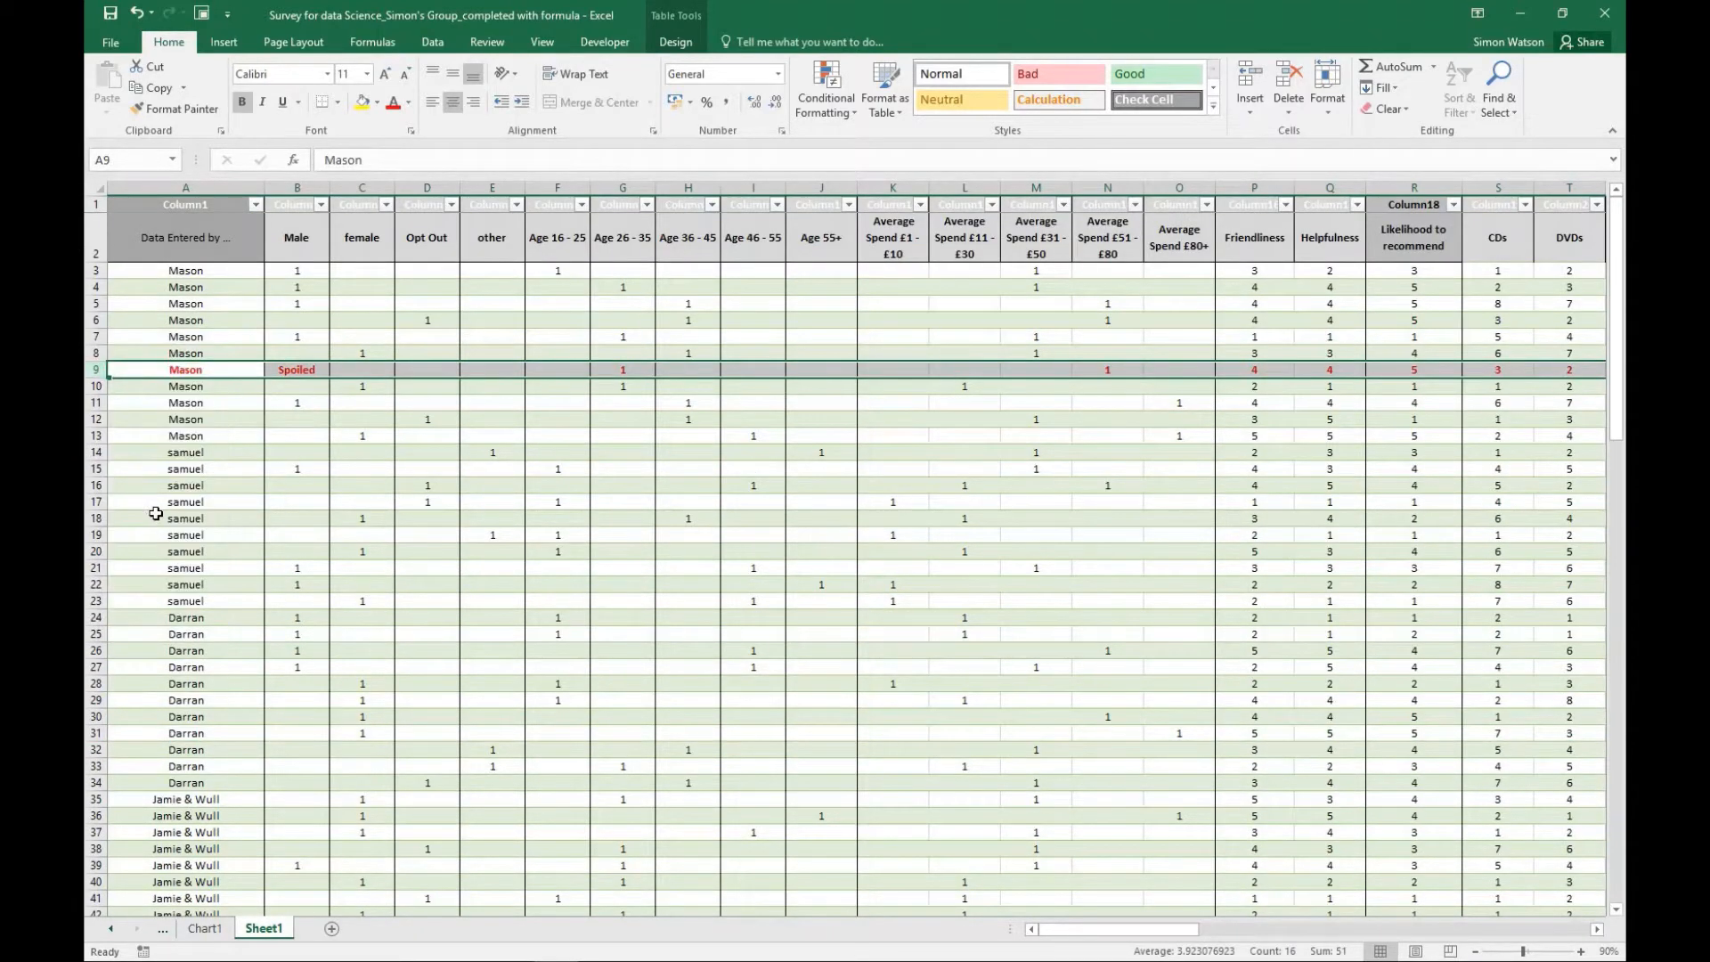
pyautogui.hotkey('ctrl', 'Home')
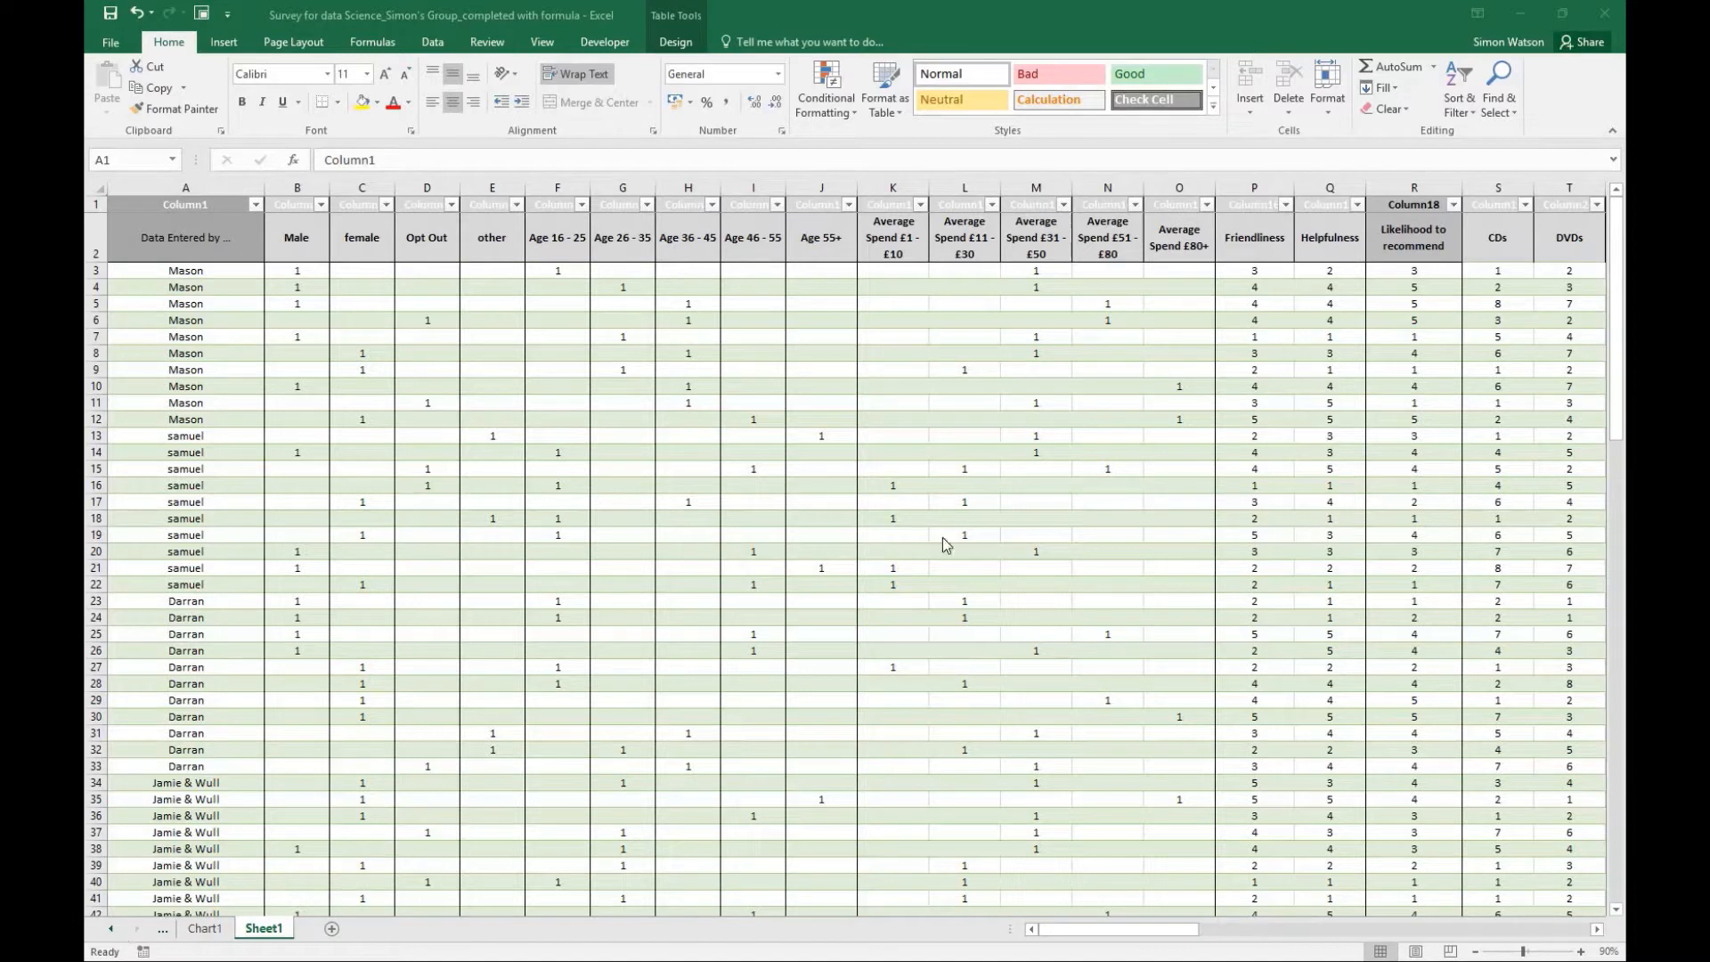
# - Highlight the Data Entered by column, then the row blocks of its first three contributors: rows 3–12, 13–22 and 23–33
pyautogui.click(1618, 389)
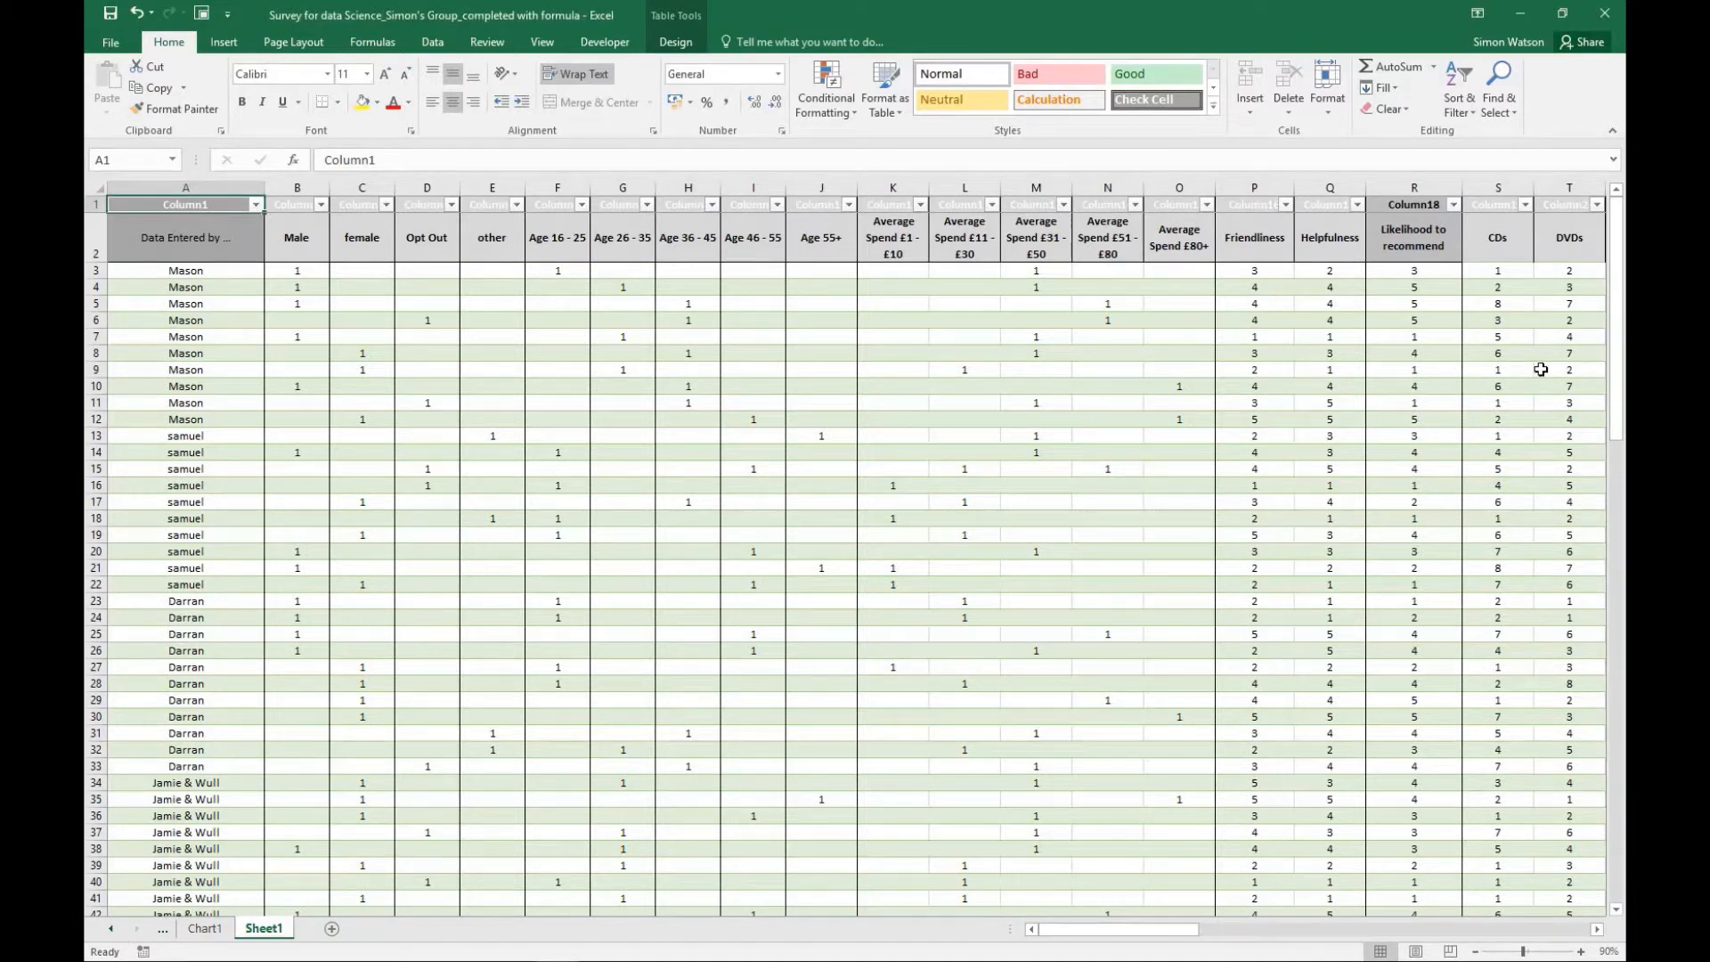
pyautogui.click(224, 186)
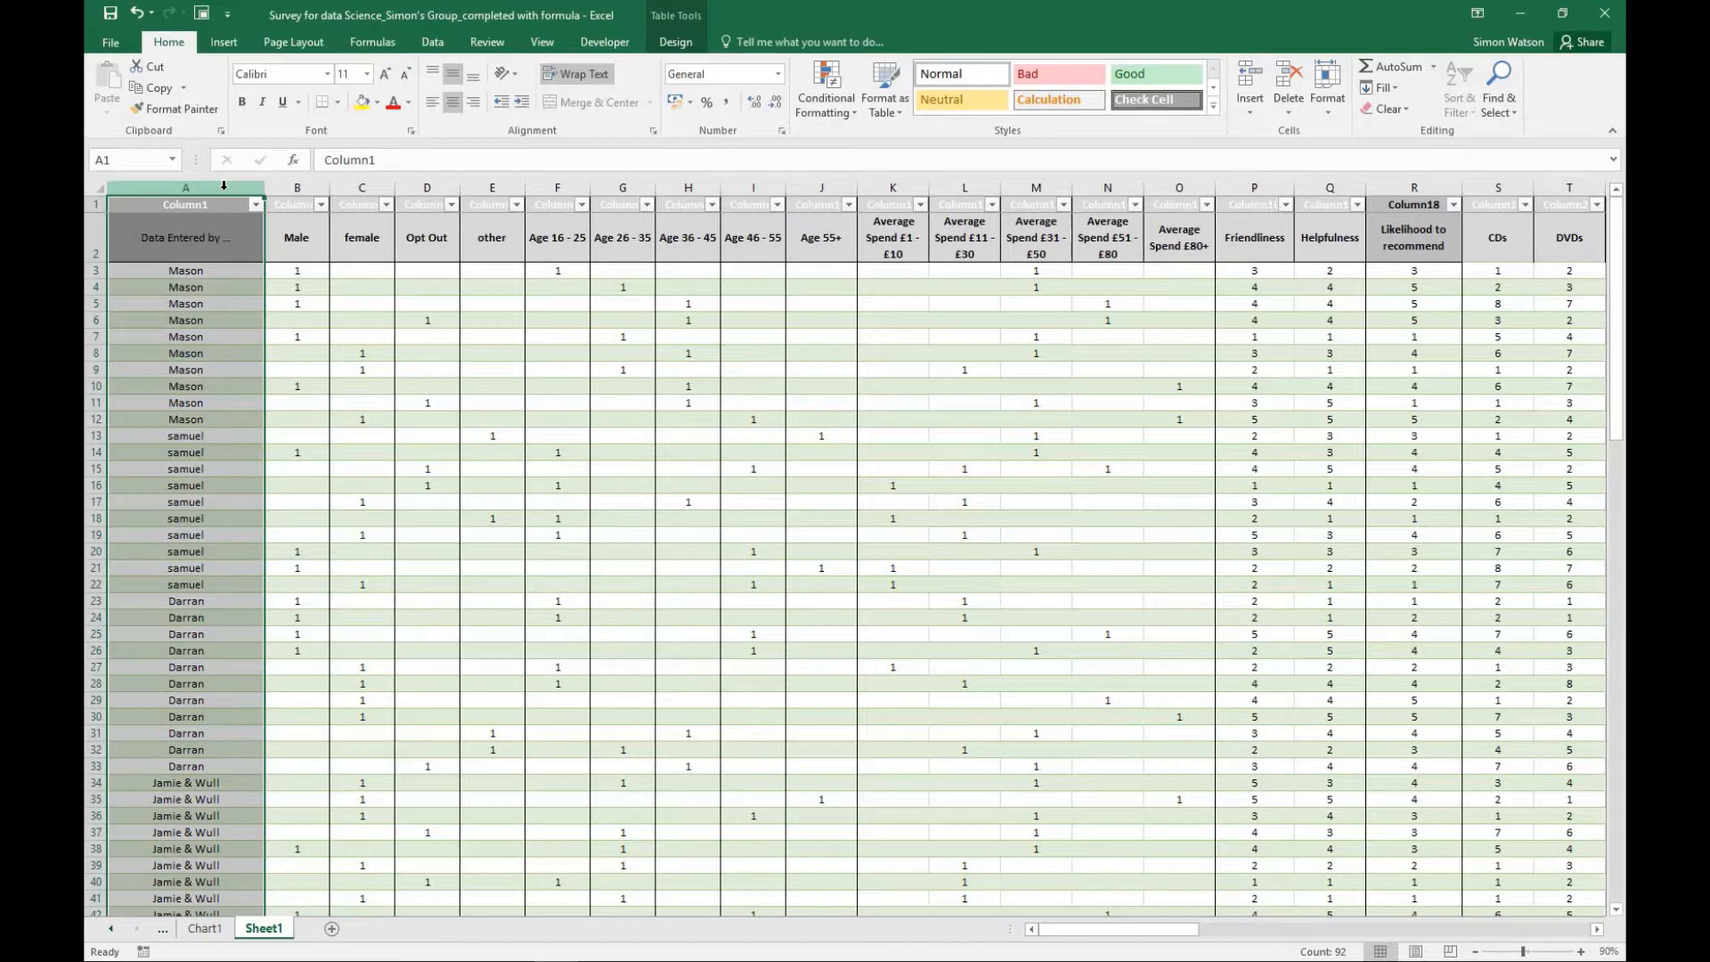
pyautogui.click(152, 273)
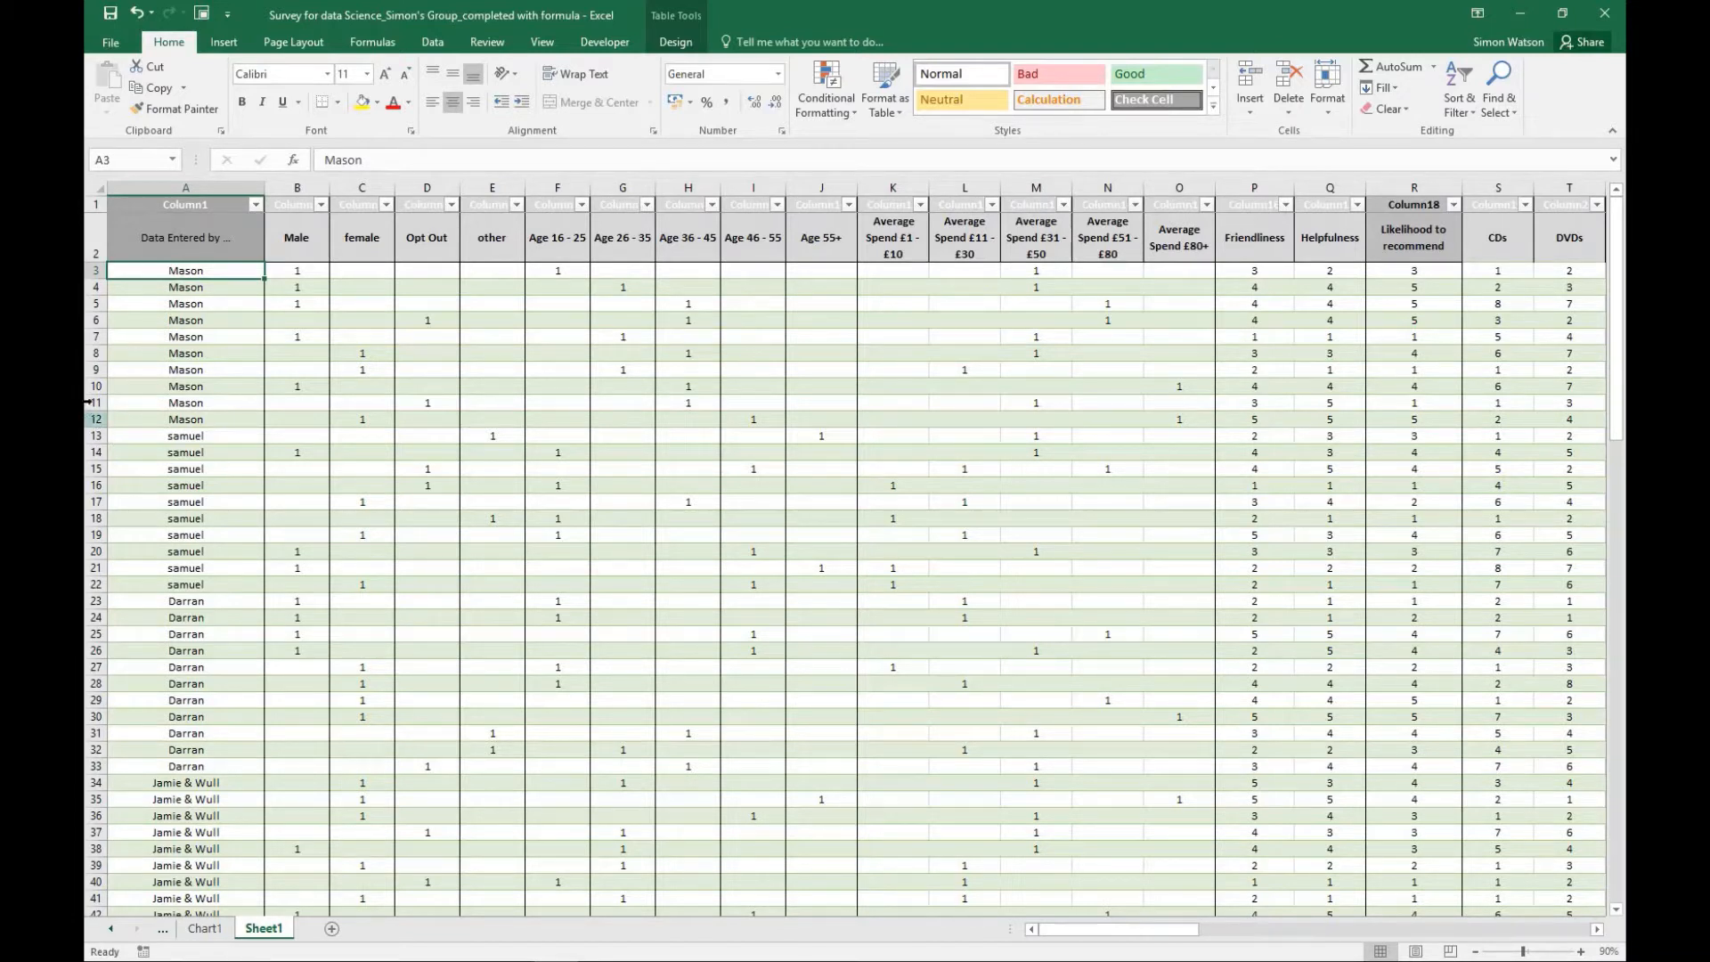
pyautogui.moveTo(96, 270); pyautogui.dragTo(86, 413)
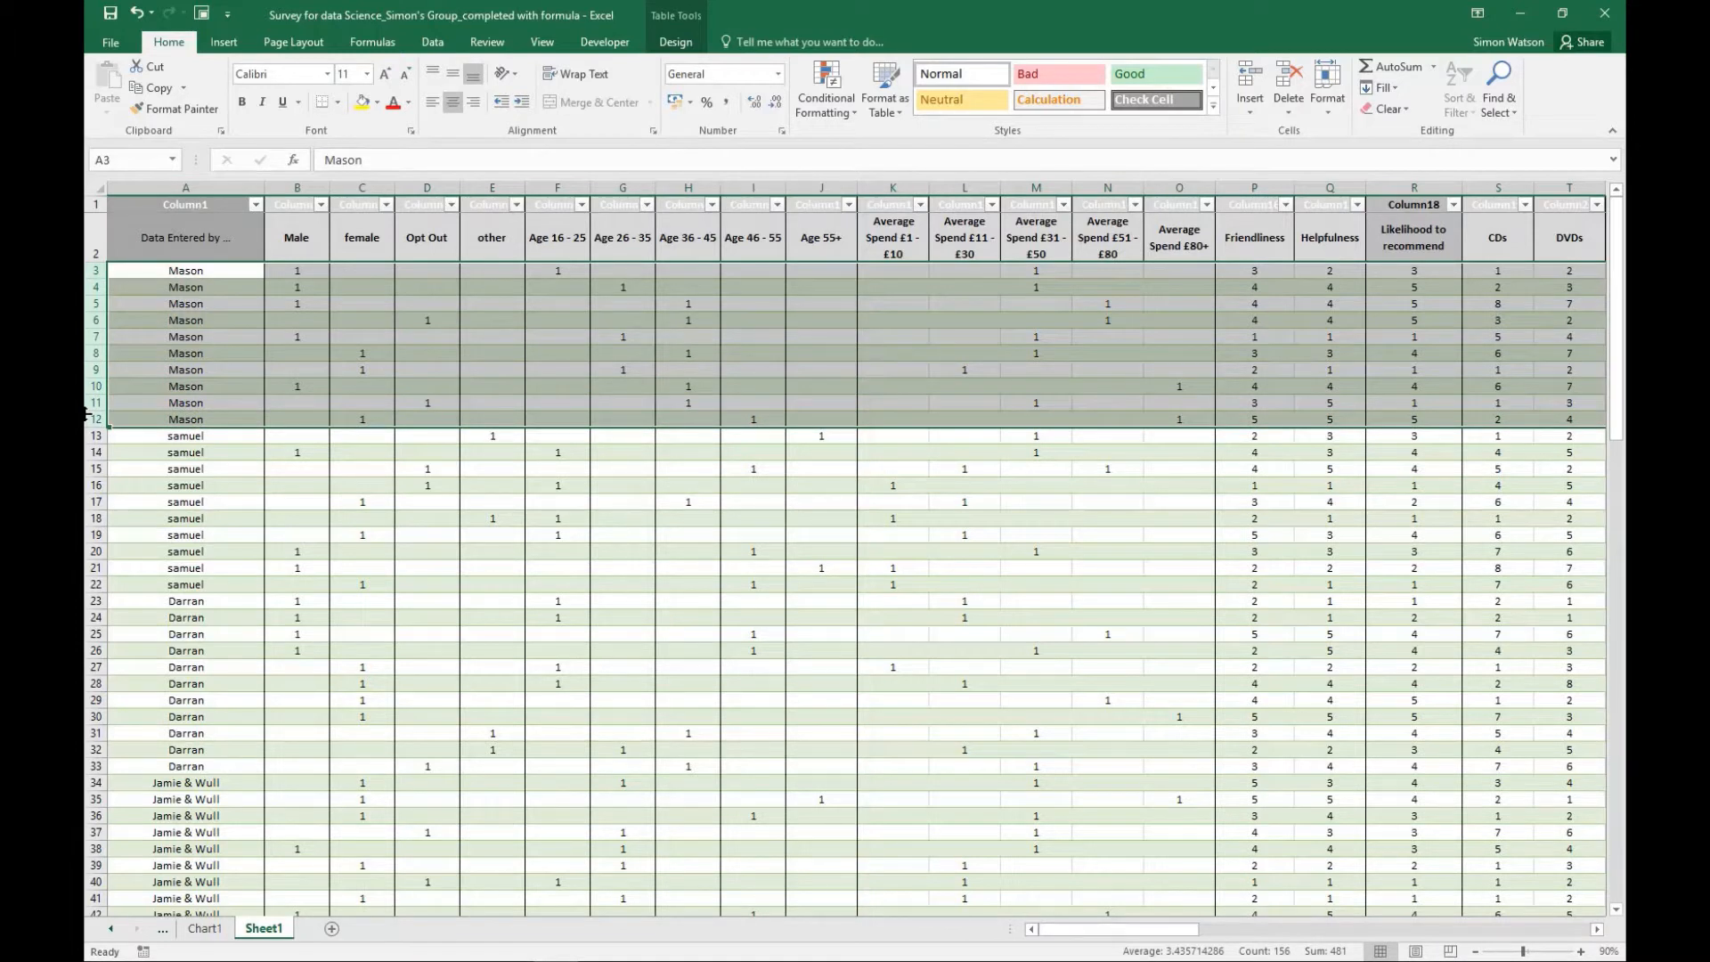
pyautogui.moveTo(93, 436); pyautogui.dragTo(89, 585)
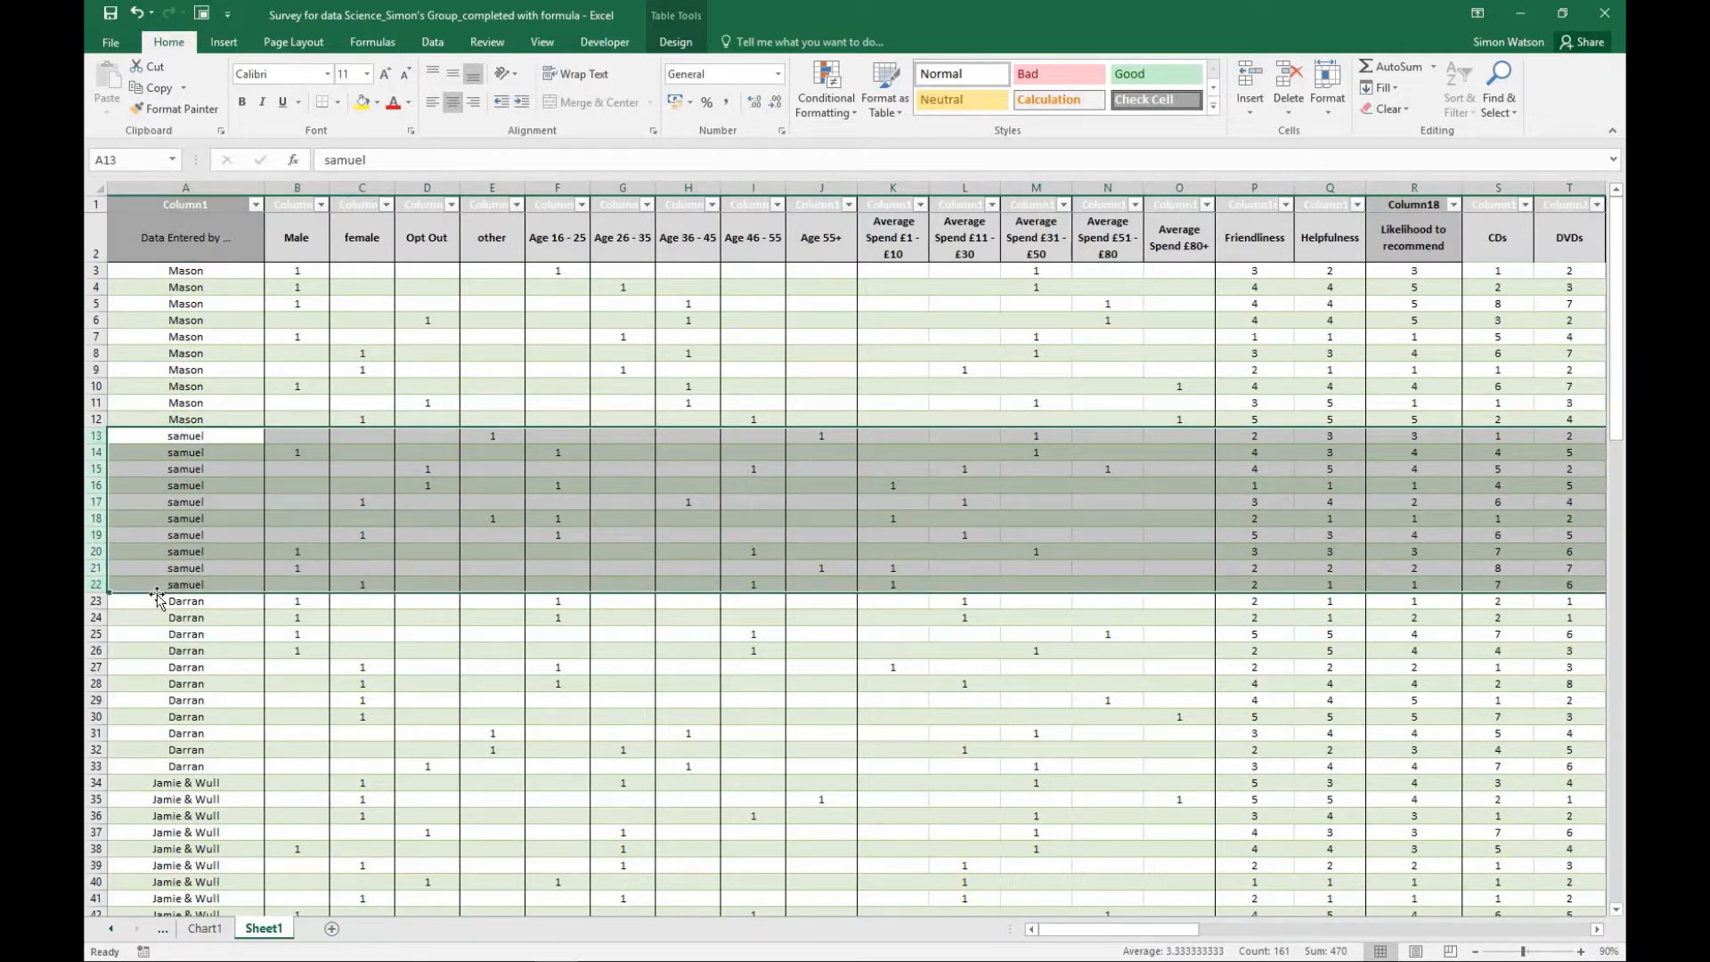
pyautogui.moveTo(95, 602); pyautogui.dragTo(98, 769)
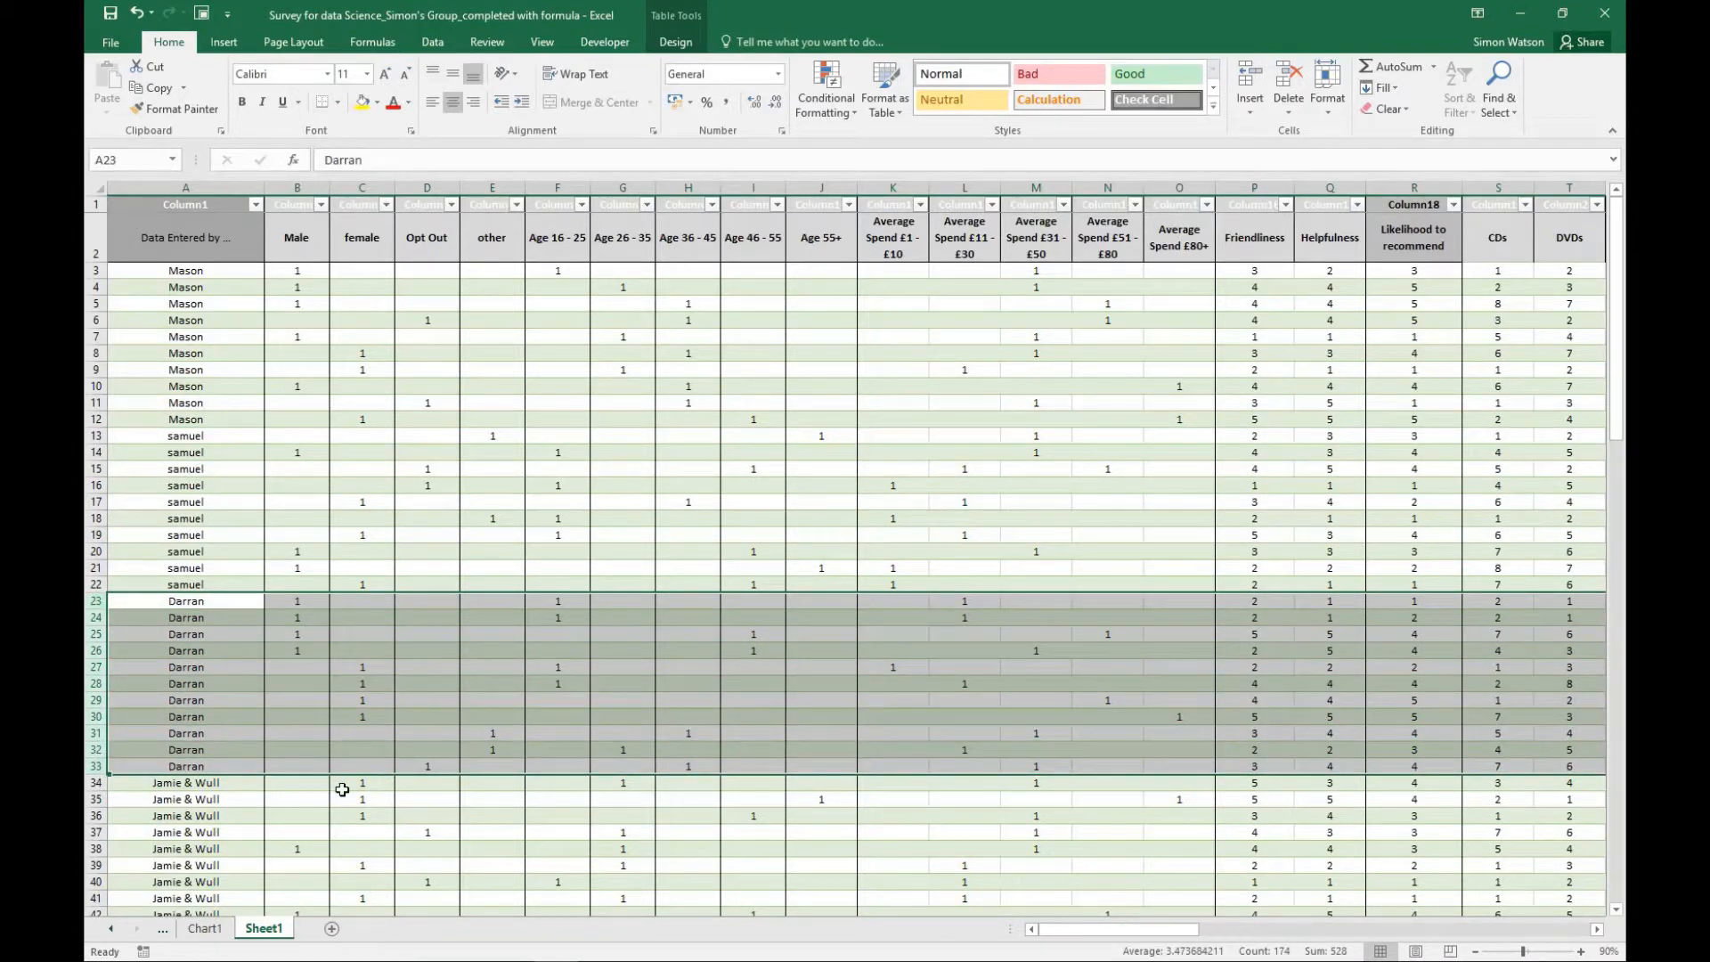
# - Examine the Data Entered by column from the first responses down to the totals, comparing it with a single response in row 6
pyautogui.click(185, 187)
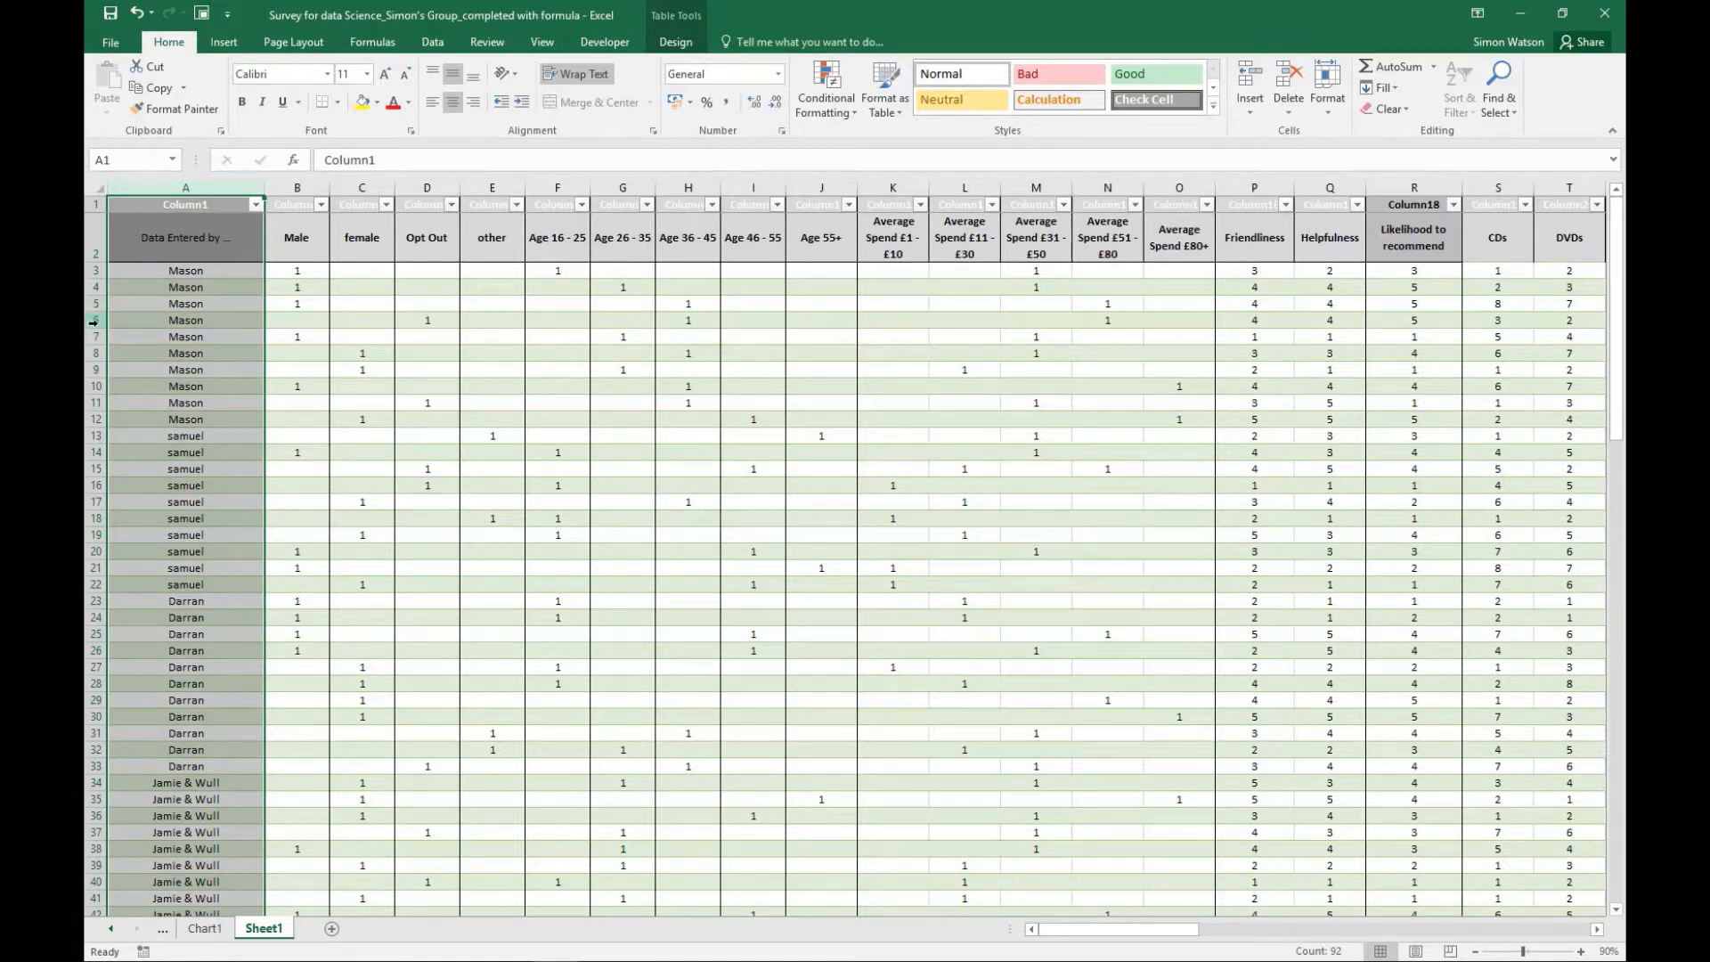
pyautogui.click(94, 320)
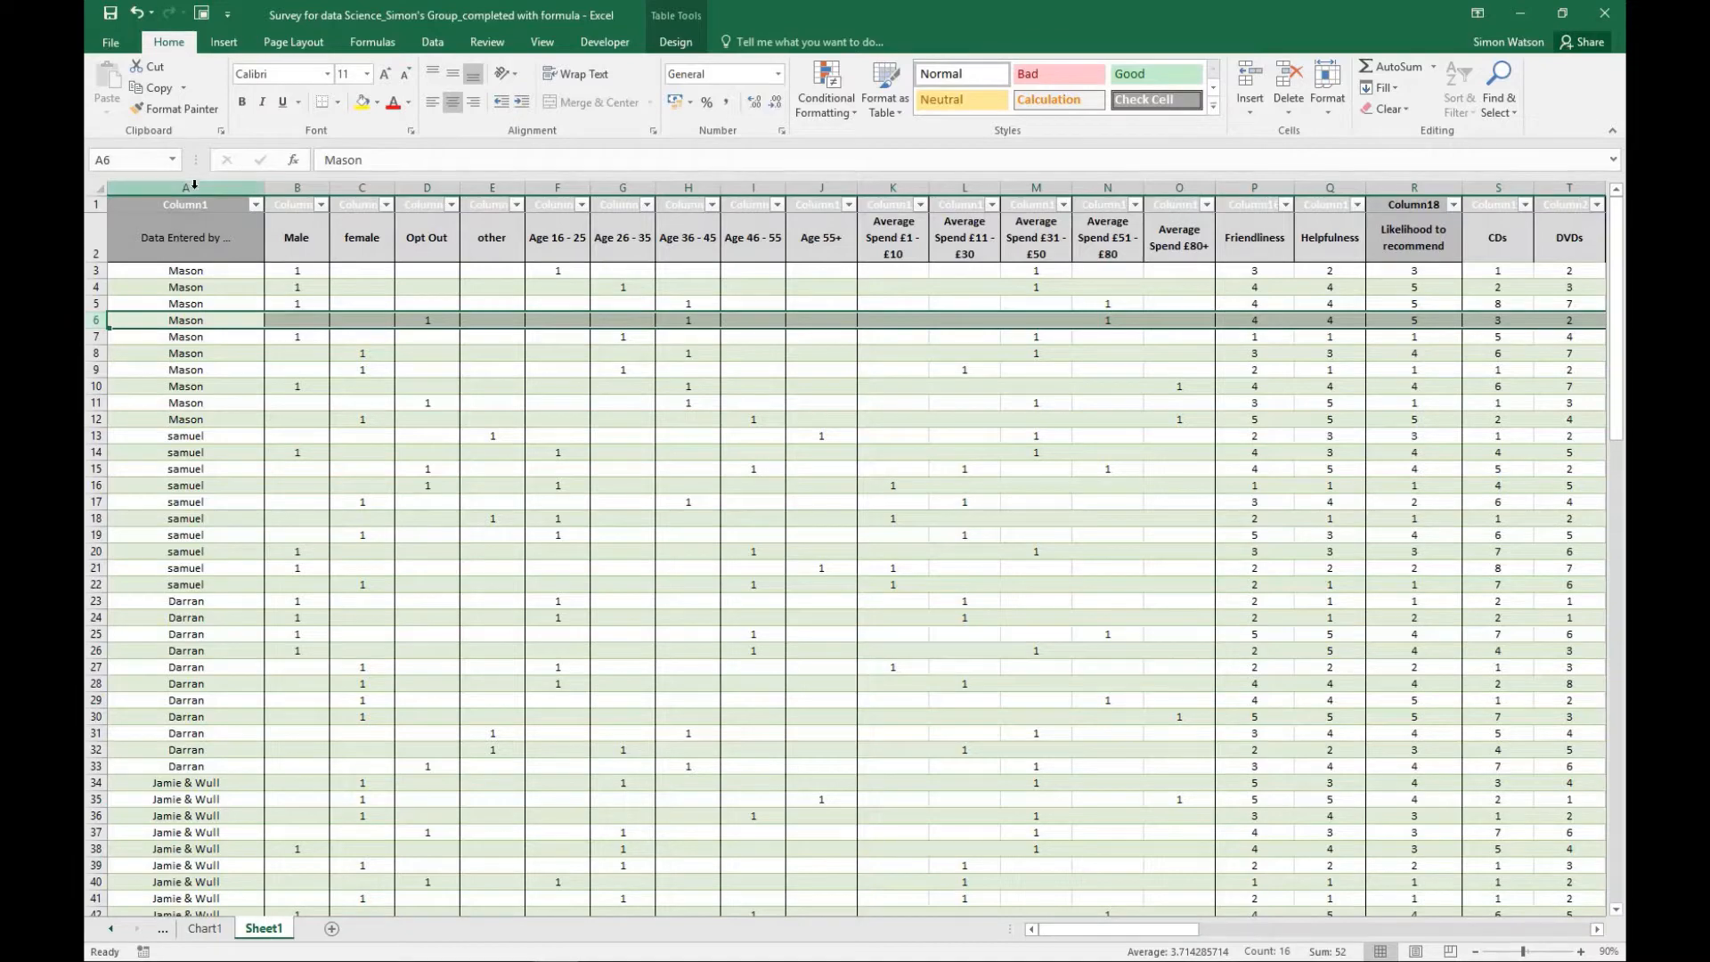
pyautogui.click(195, 183)
pyautogui.scroll(-10, 188, 236)
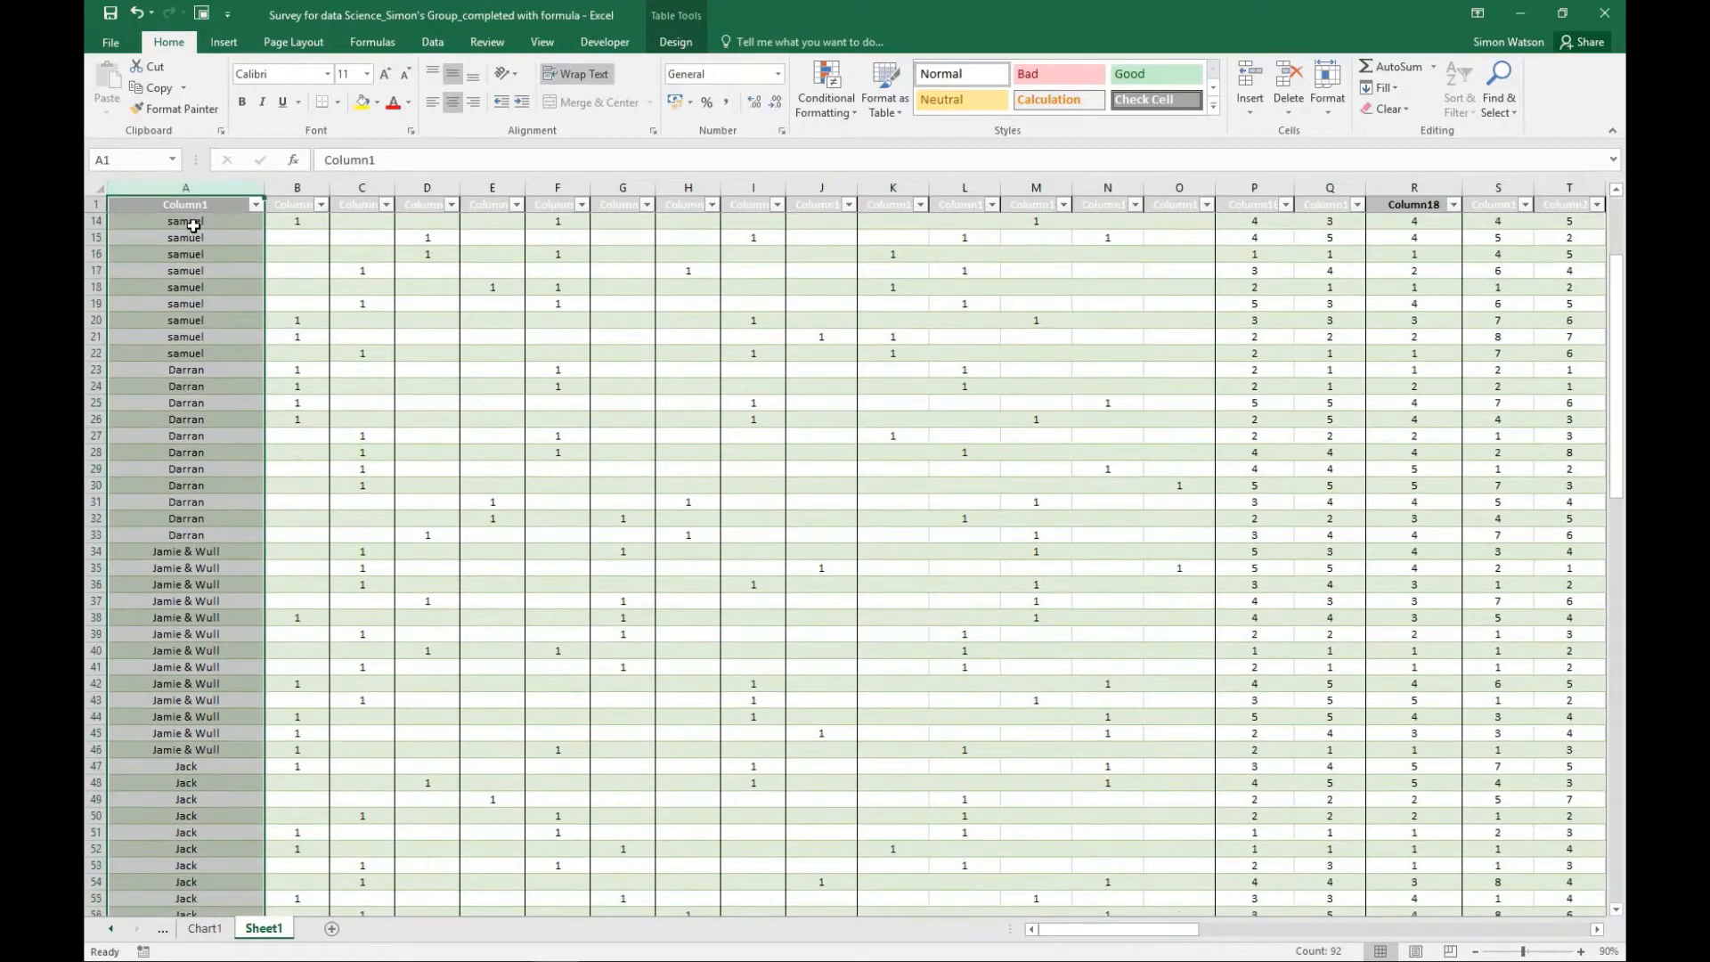
pyautogui.scroll(-20, 189, 240)
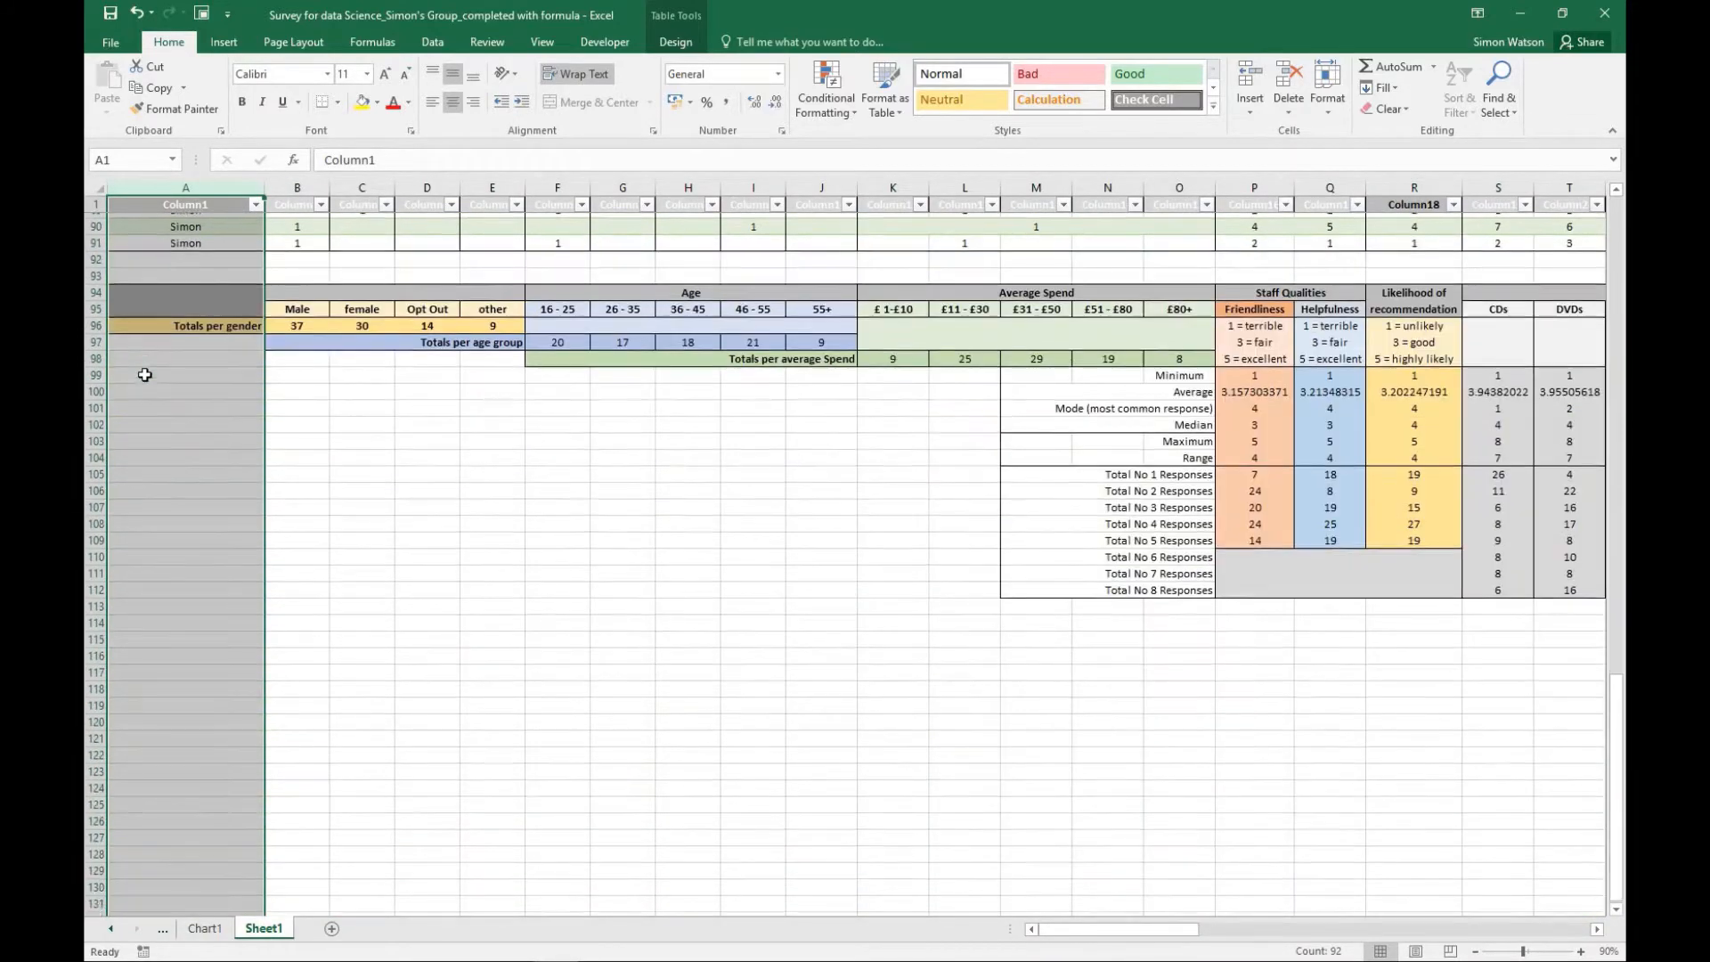
pyautogui.scroll(-20, 145, 375)
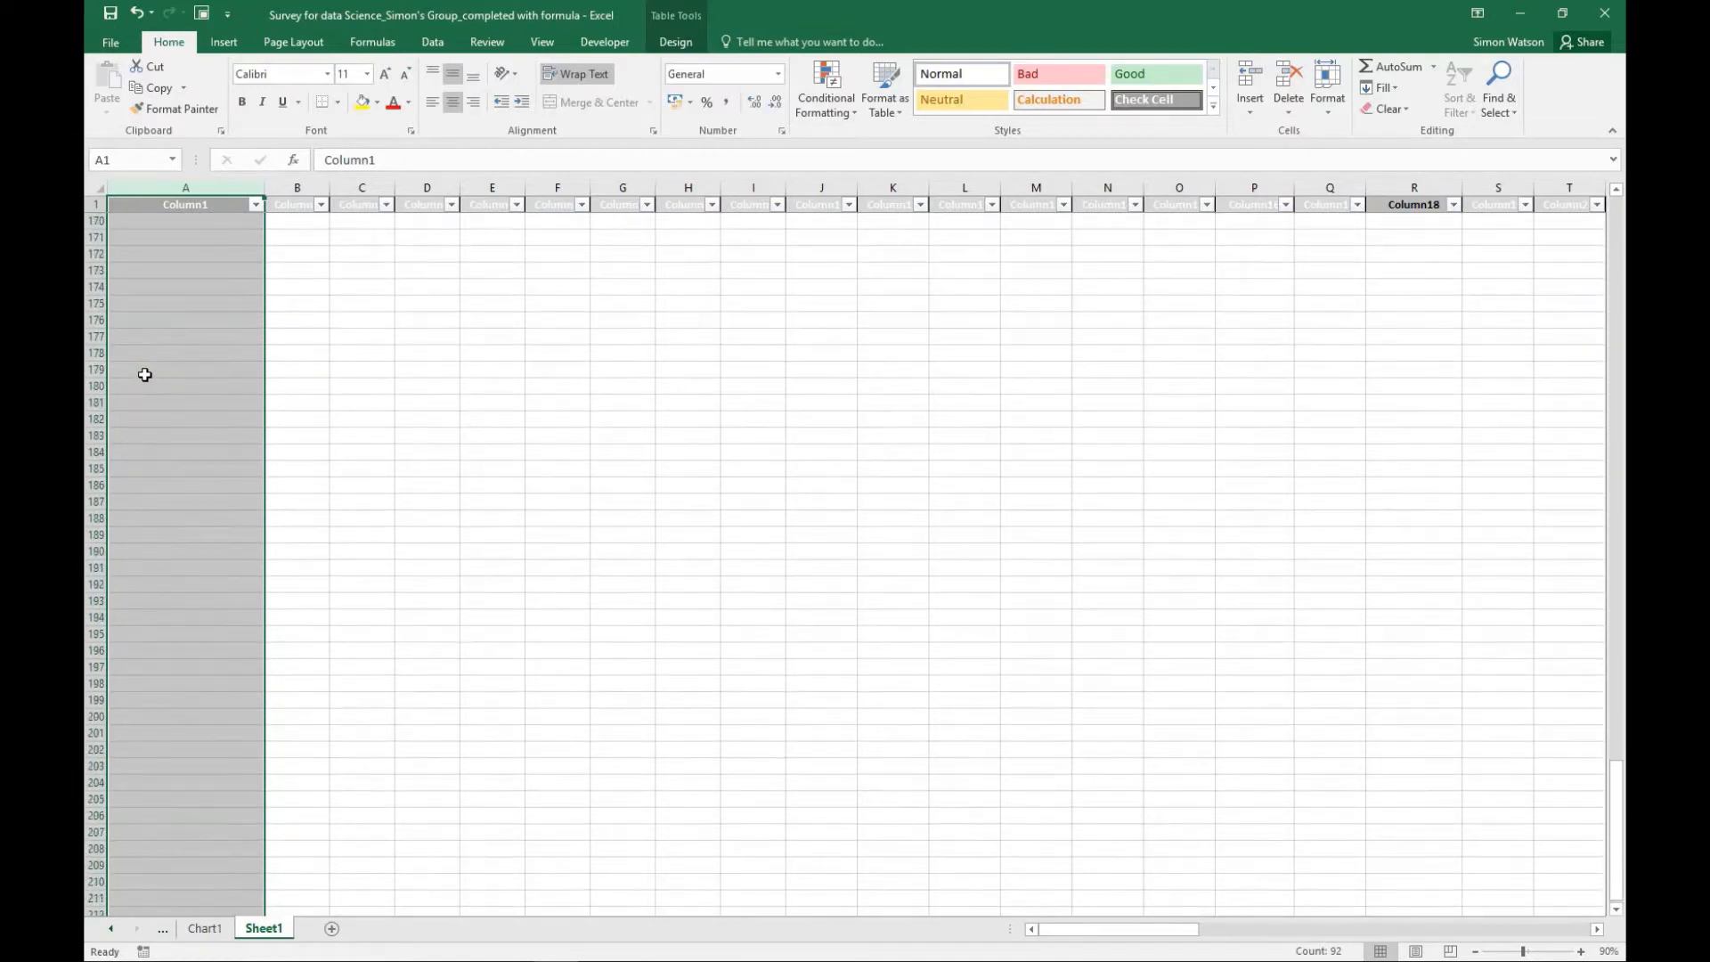
pyautogui.scroll(20, 144, 375)
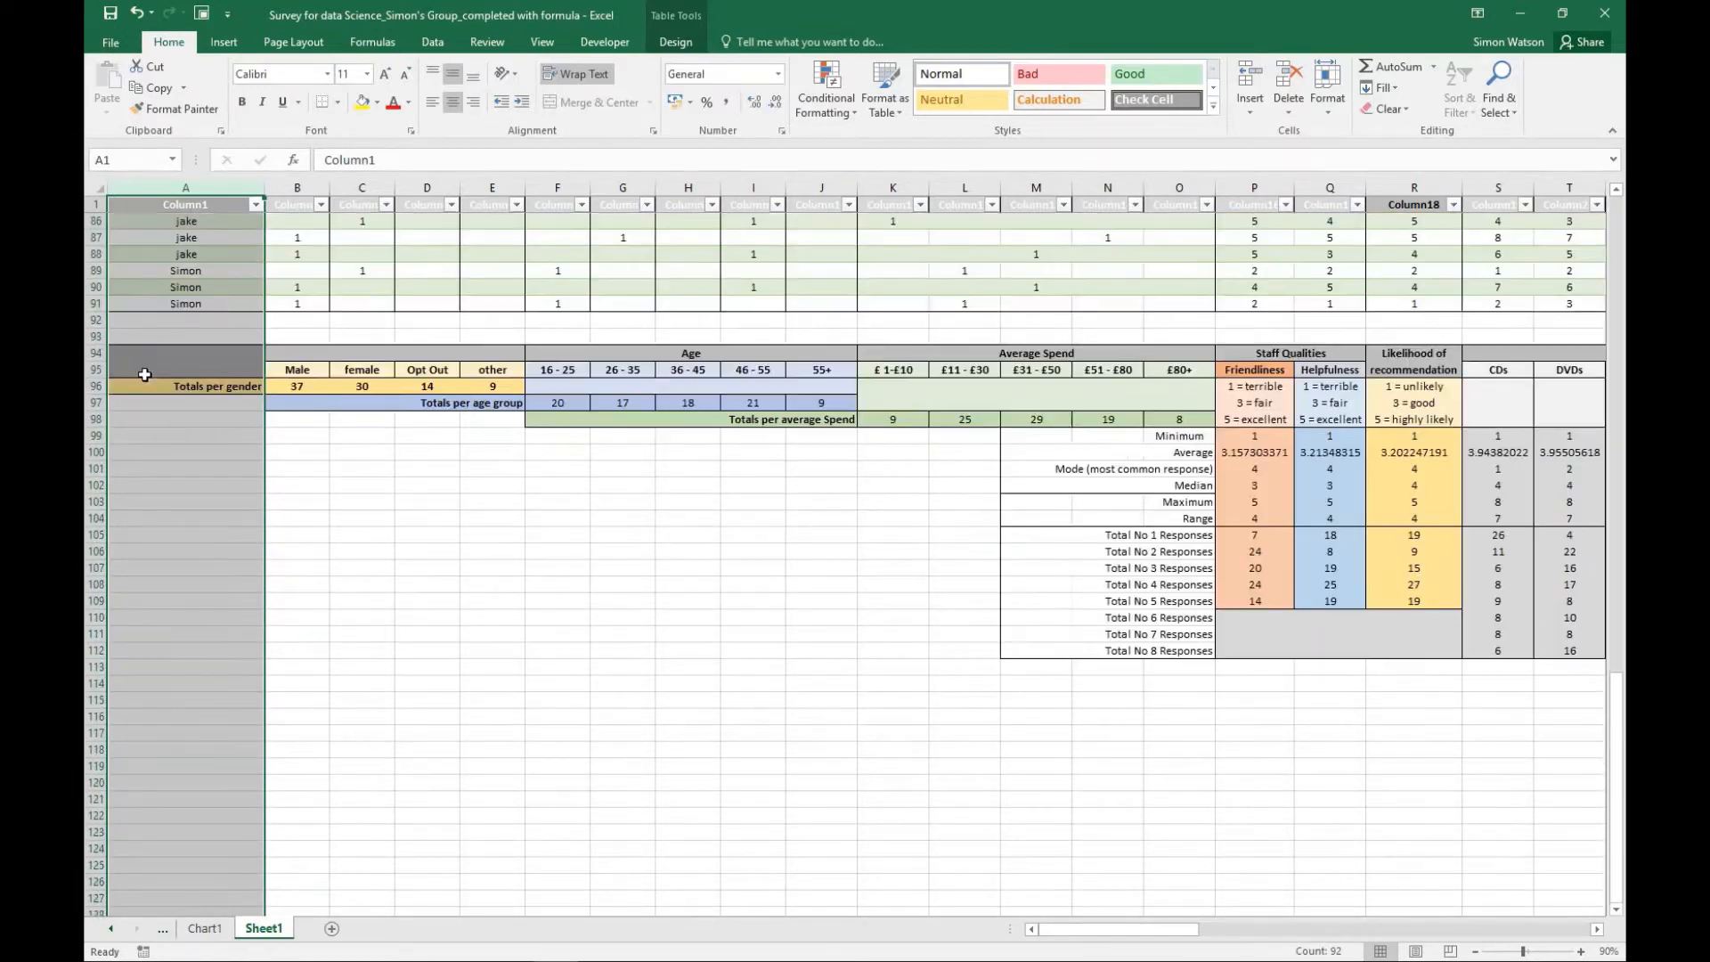
pyautogui.scroll(2, 144, 375)
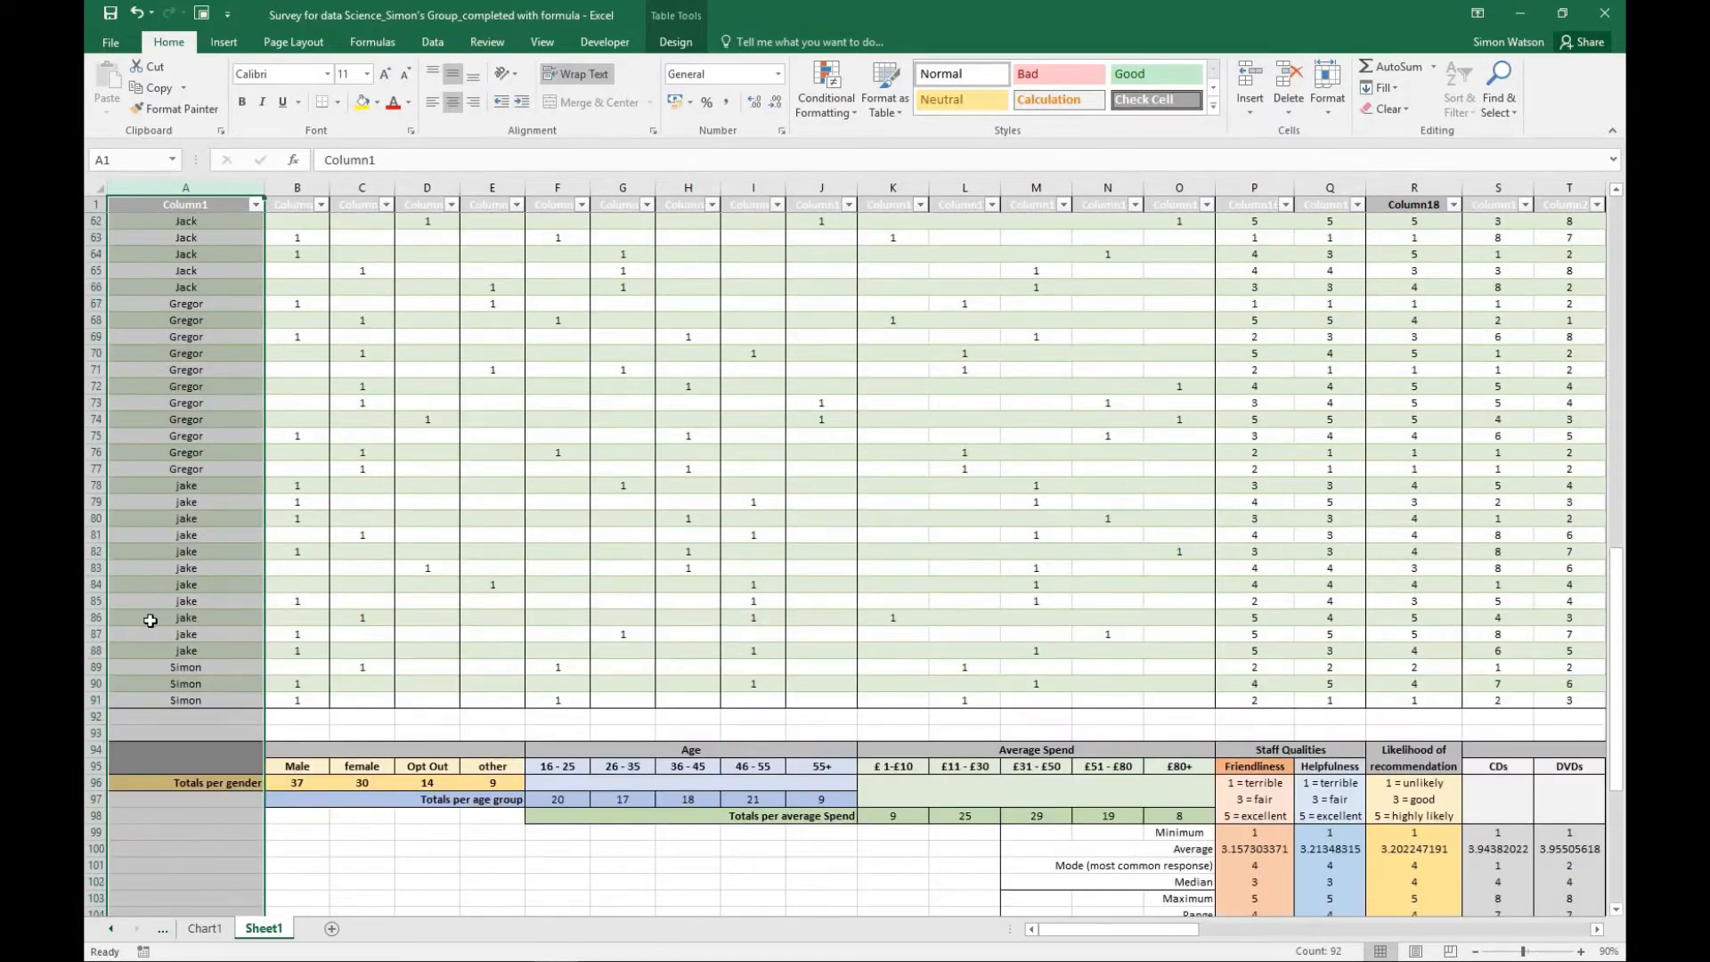
pyautogui.scroll(2, 145, 621)
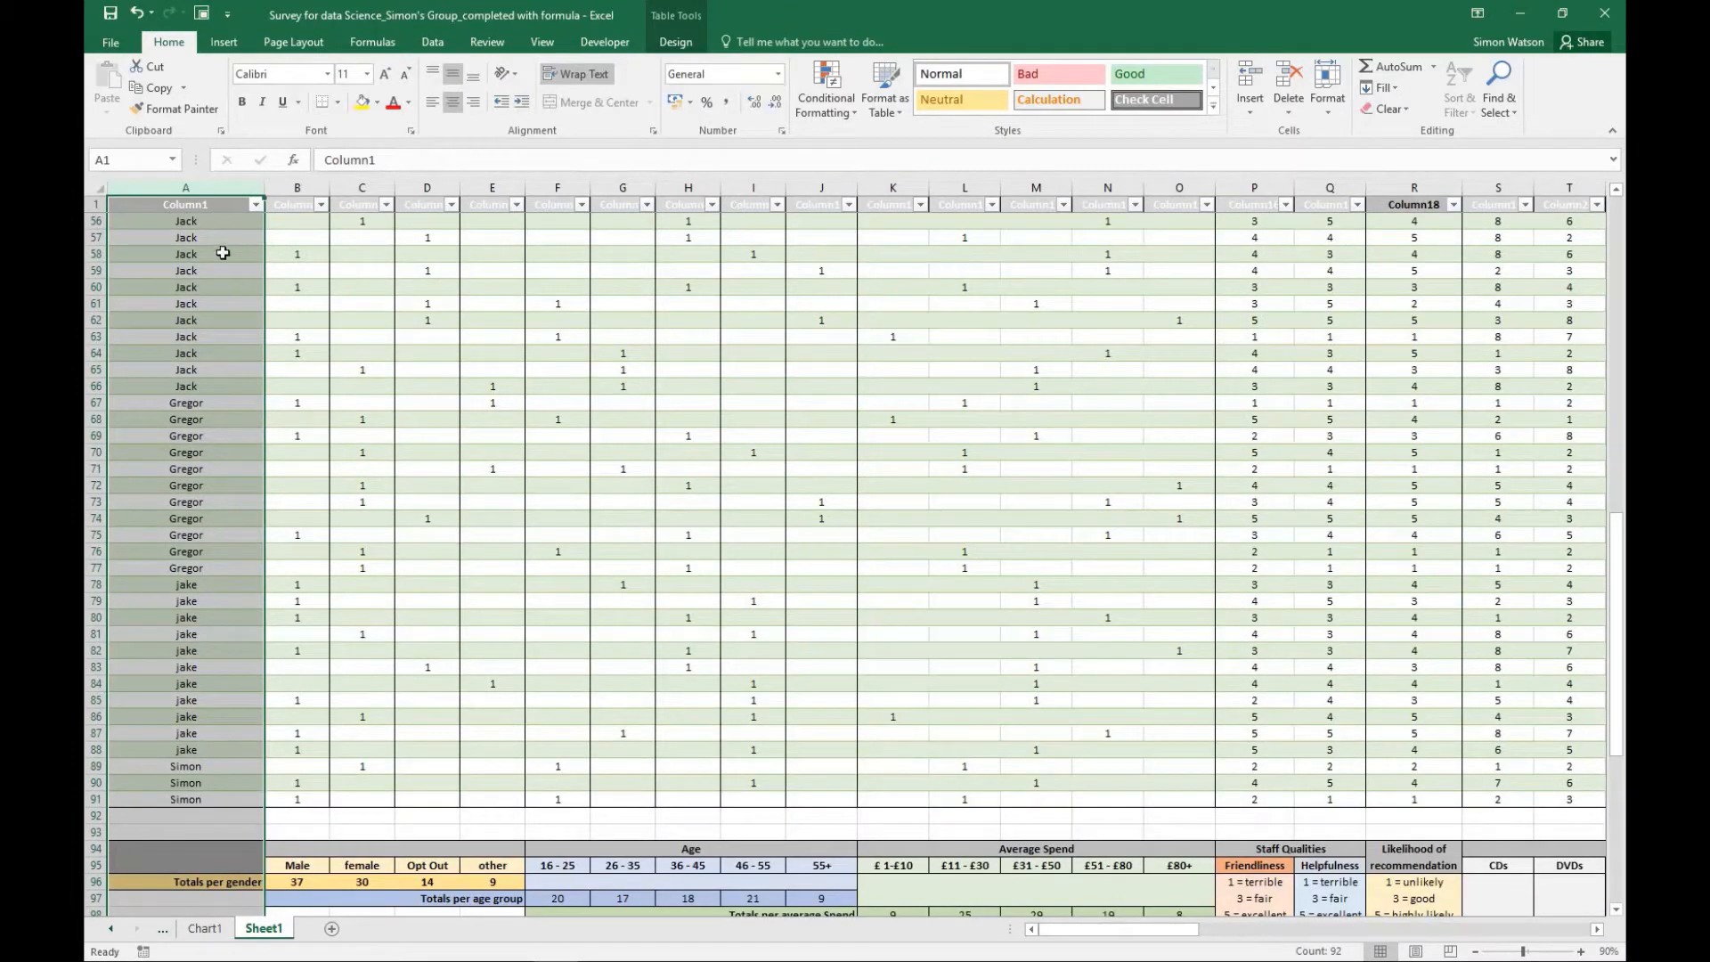
pyautogui.scroll(5, 199, 312)
pyautogui.scroll(10, 199, 318)
pyautogui.scroll(-11, 192, 339)
pyautogui.scroll(-11, 193, 338)
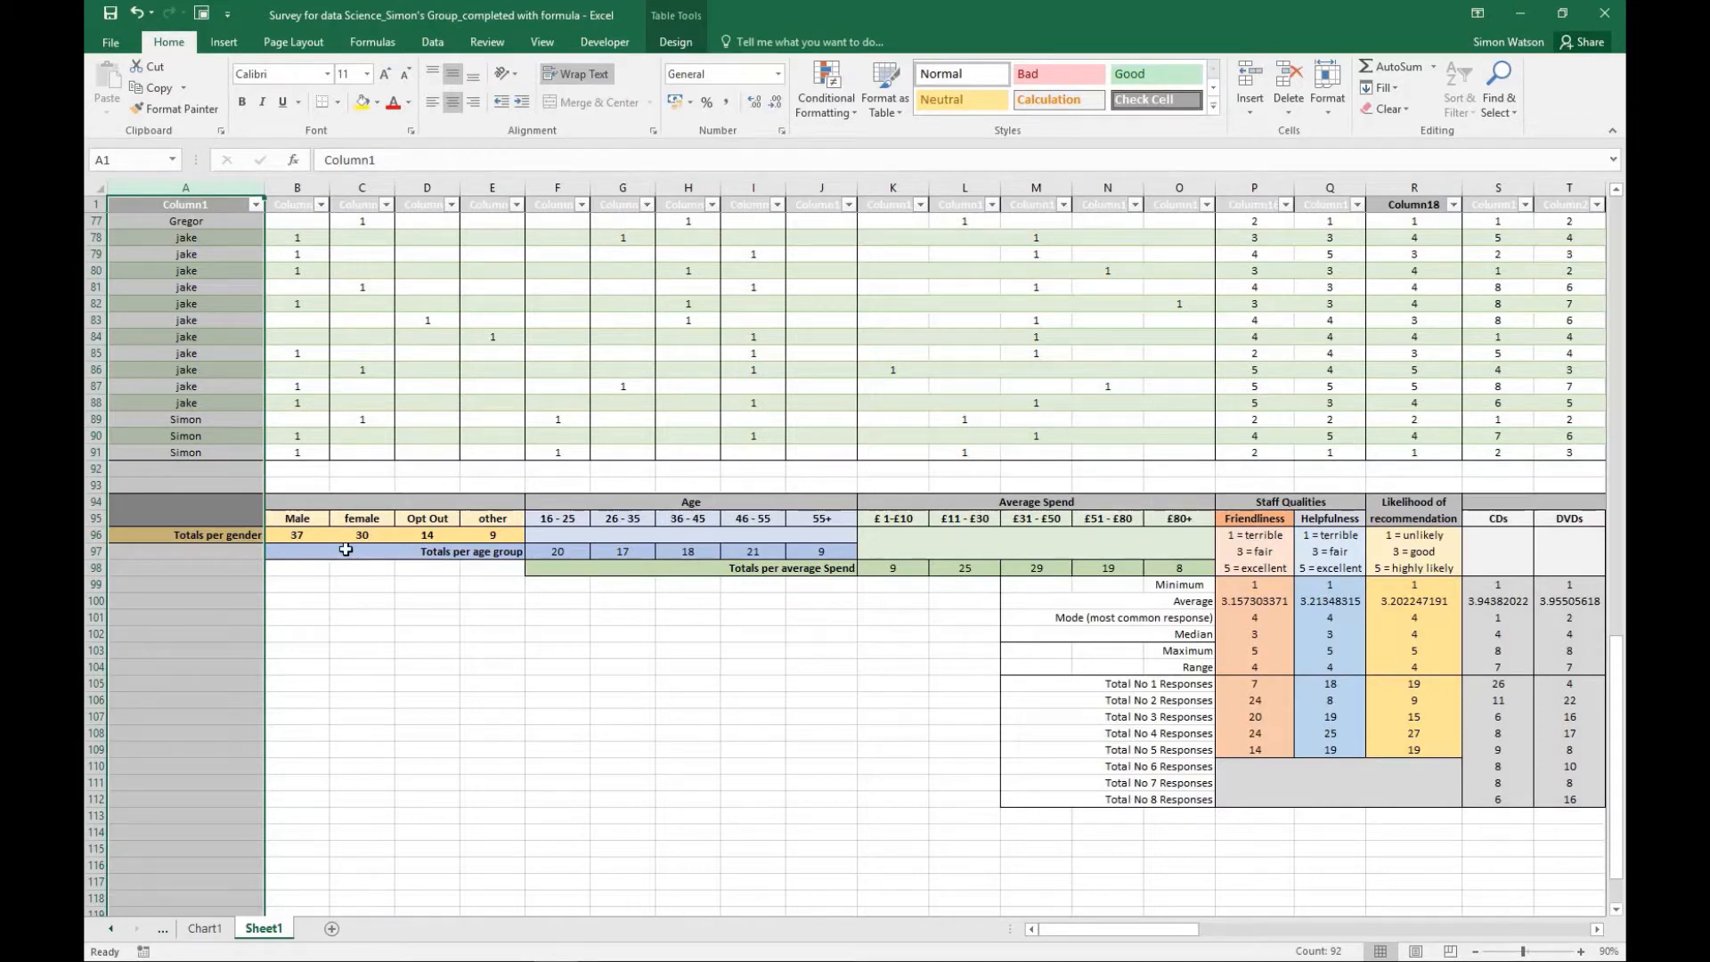
pyautogui.scroll(17, 343, 546)
pyautogui.scroll(8, 348, 527)
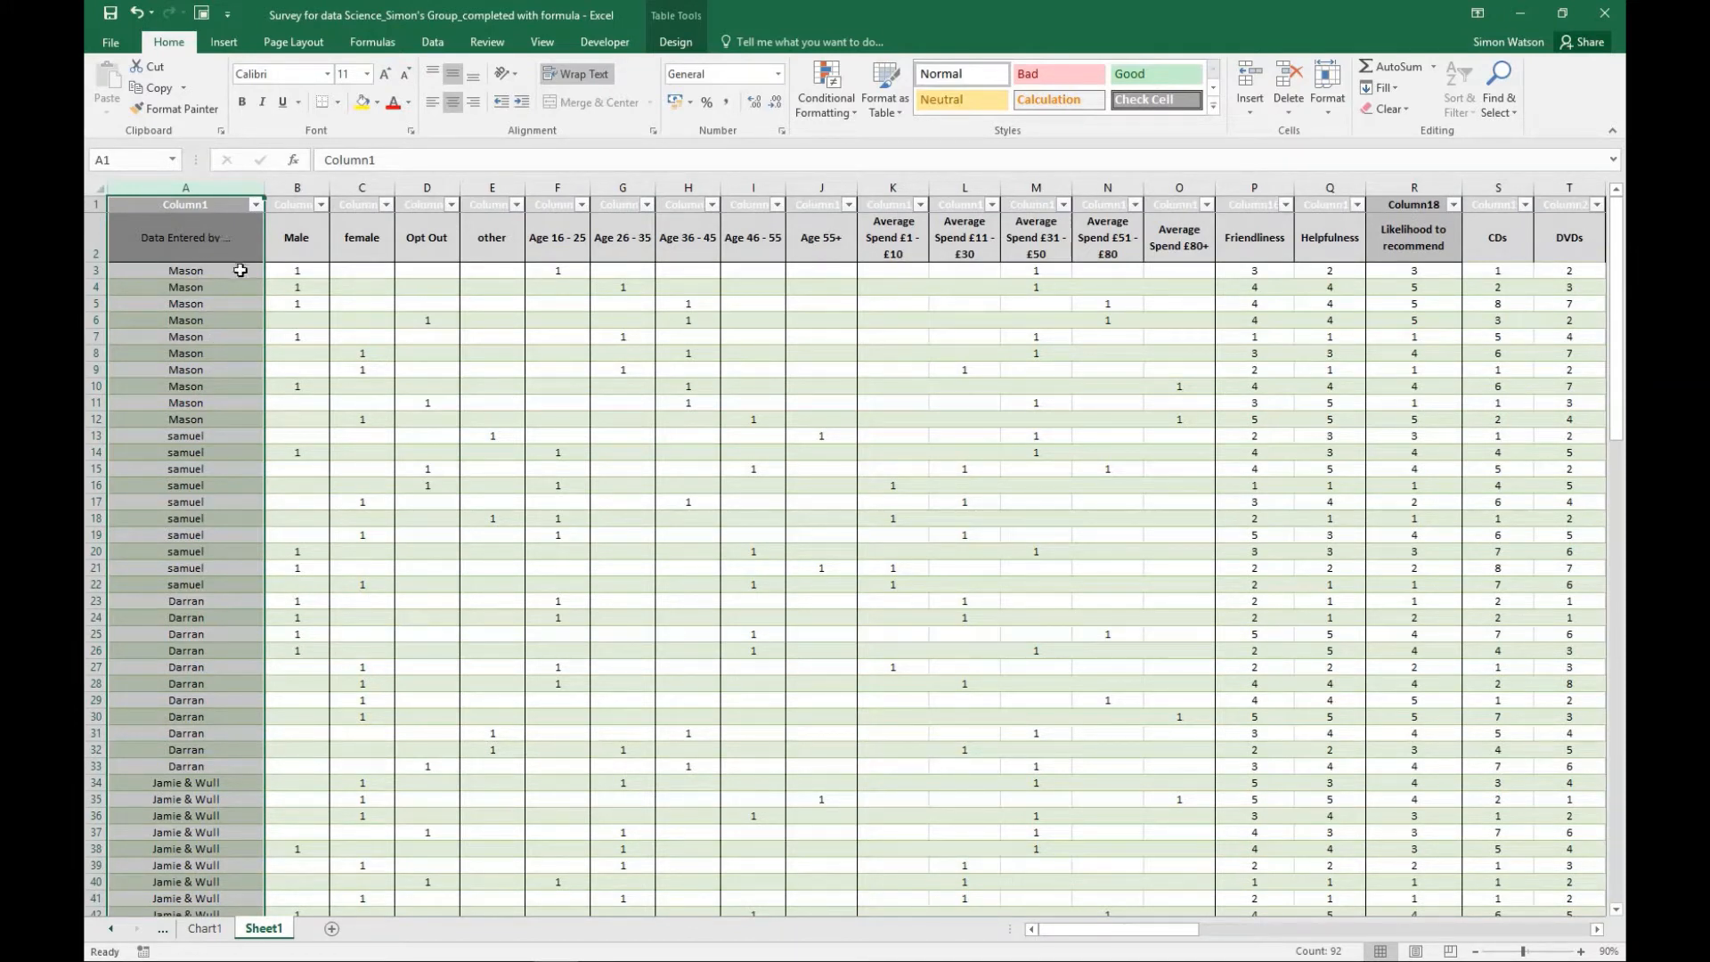
# - Delete the whole Data Entered by column and check the totals and statistics below the data
pyautogui.rightClick(198, 189)
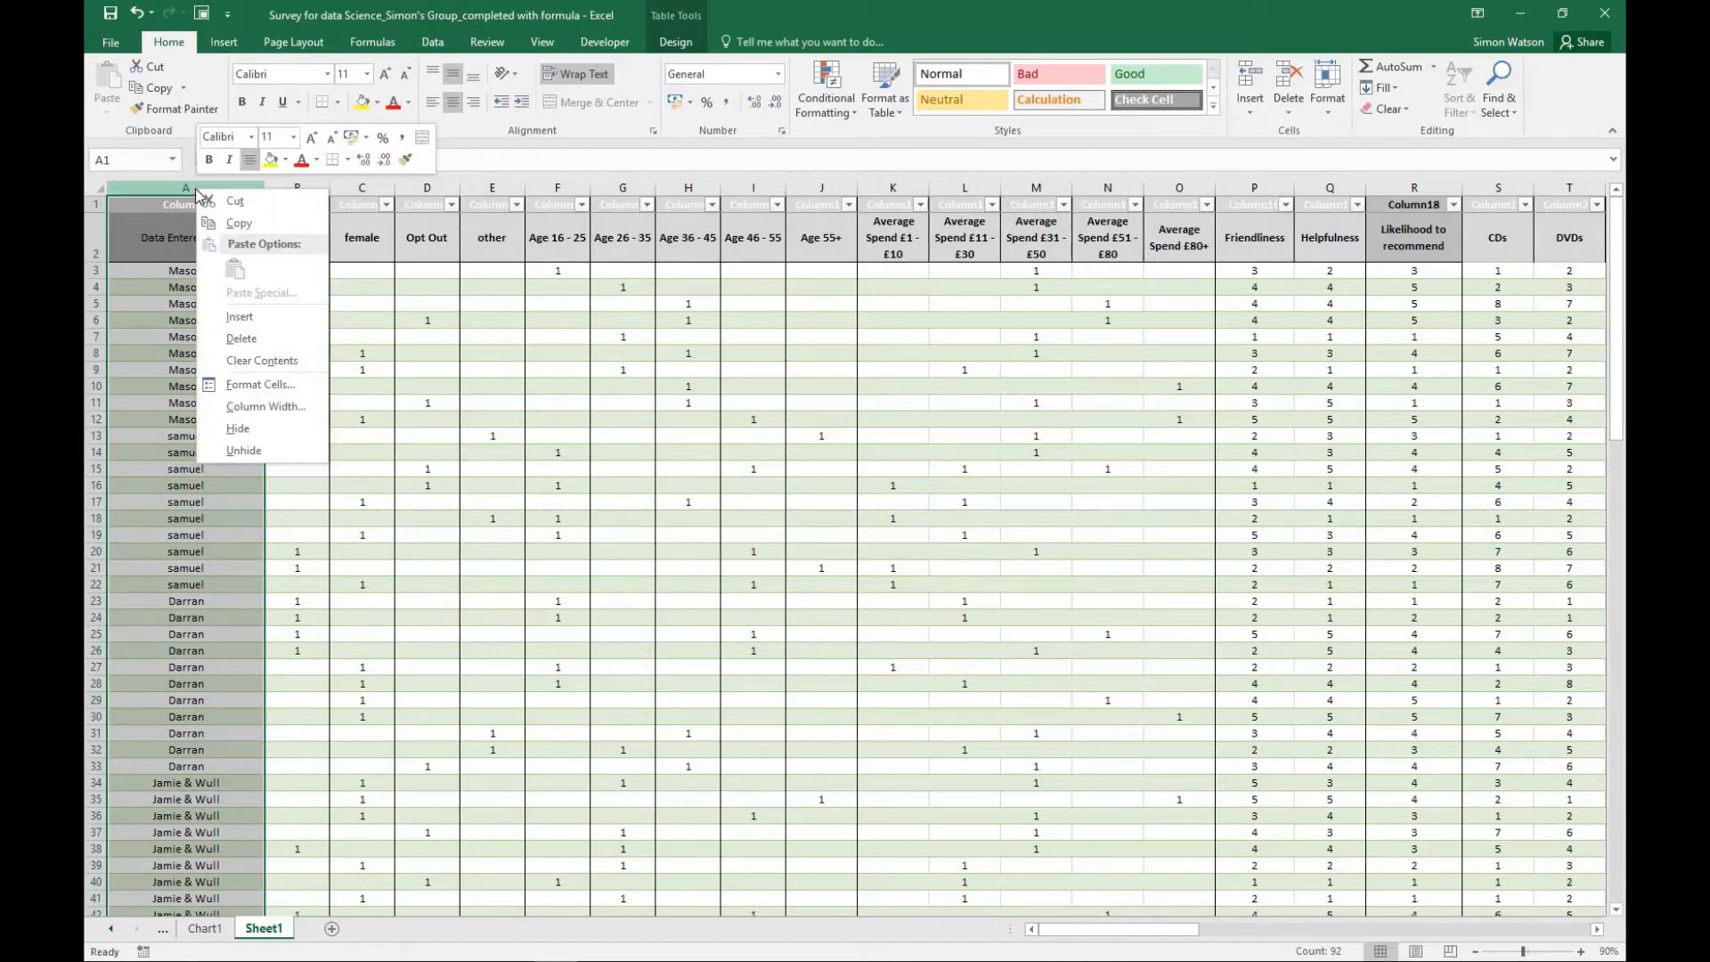
pyautogui.click(252, 341)
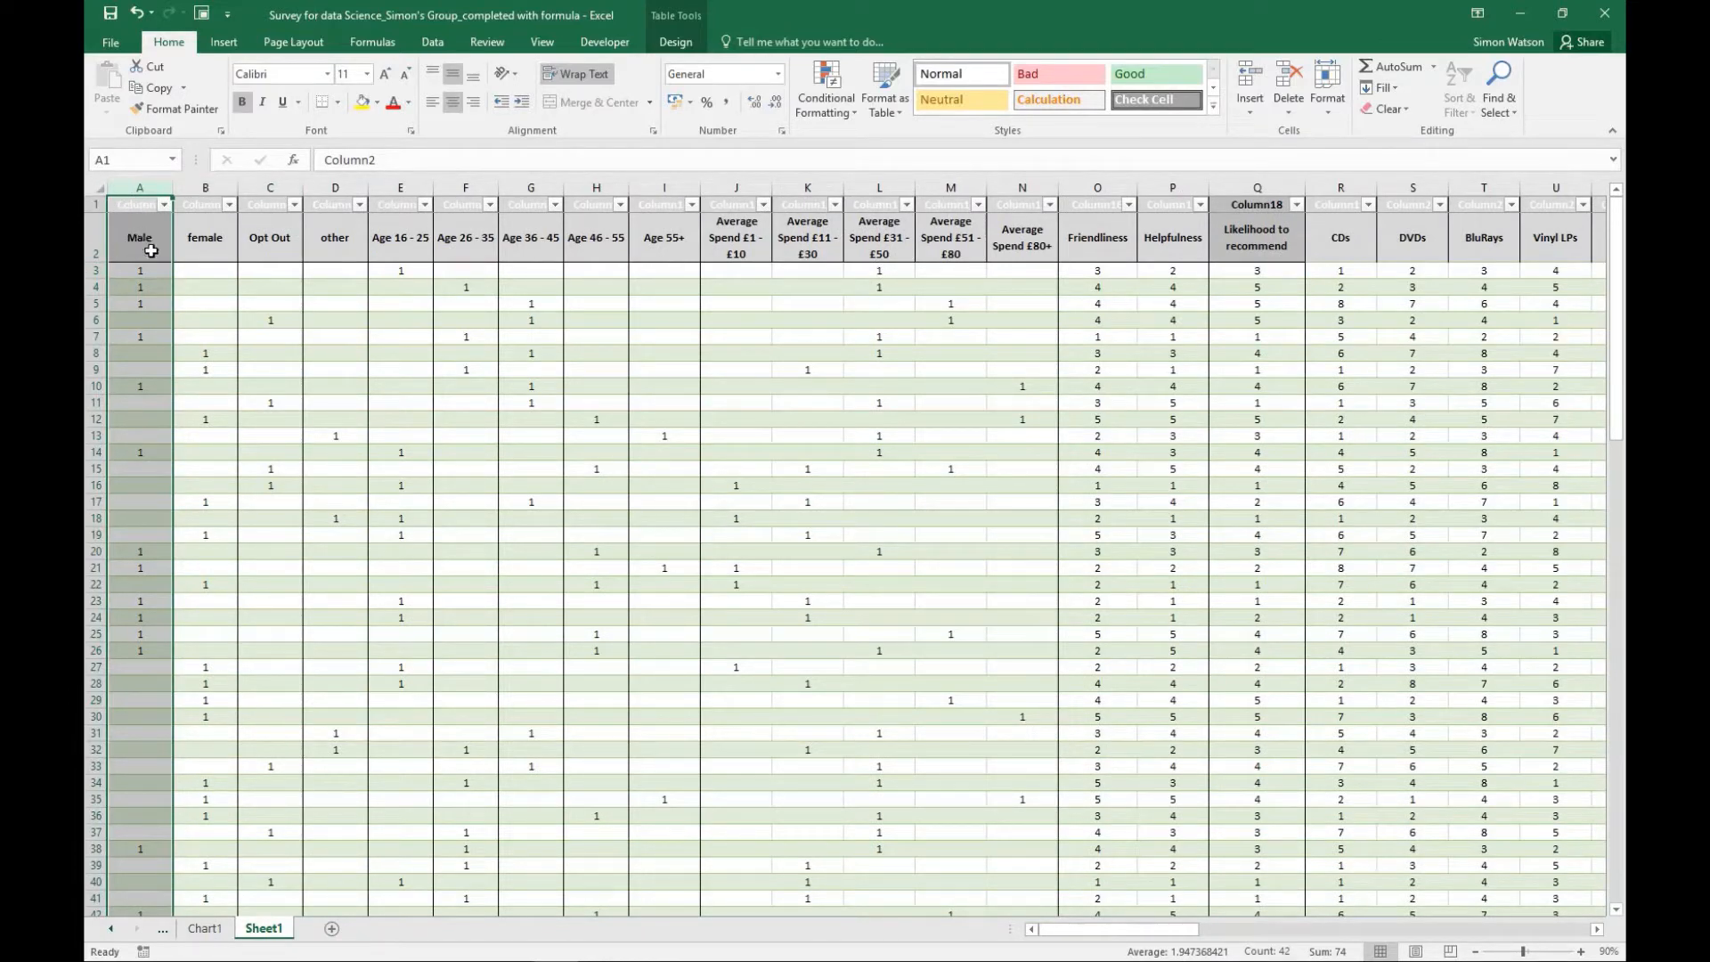
pyautogui.scroll(-20, 151, 251)
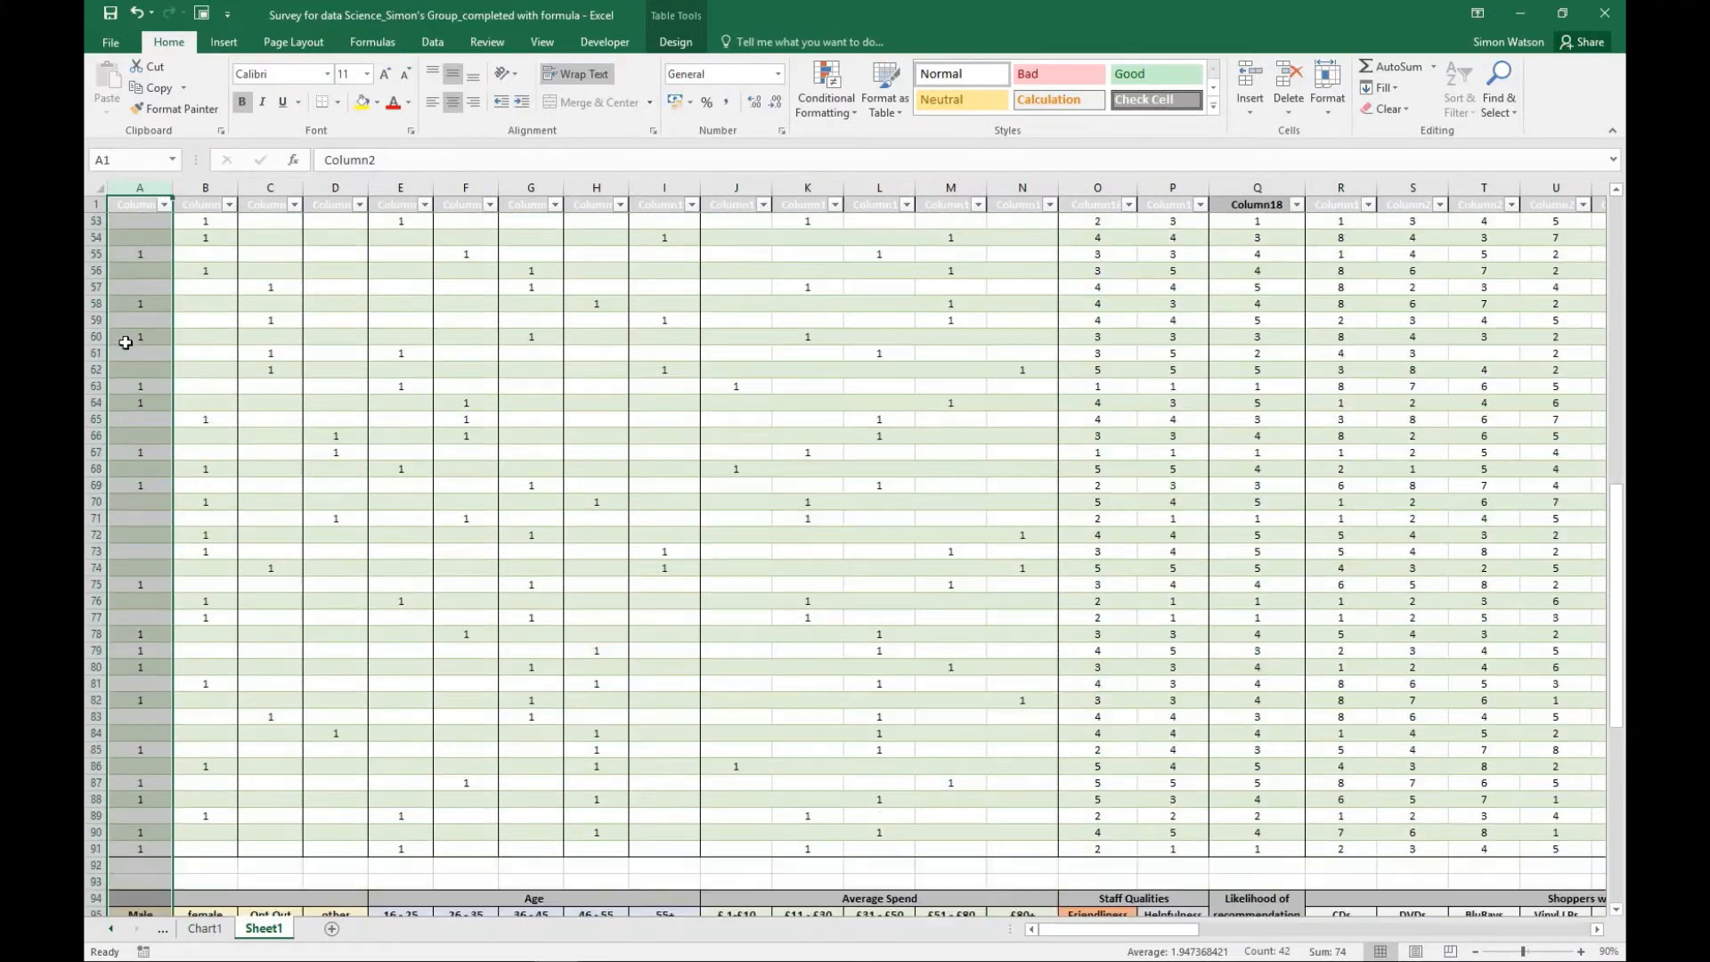
pyautogui.scroll(-3, 126, 348)
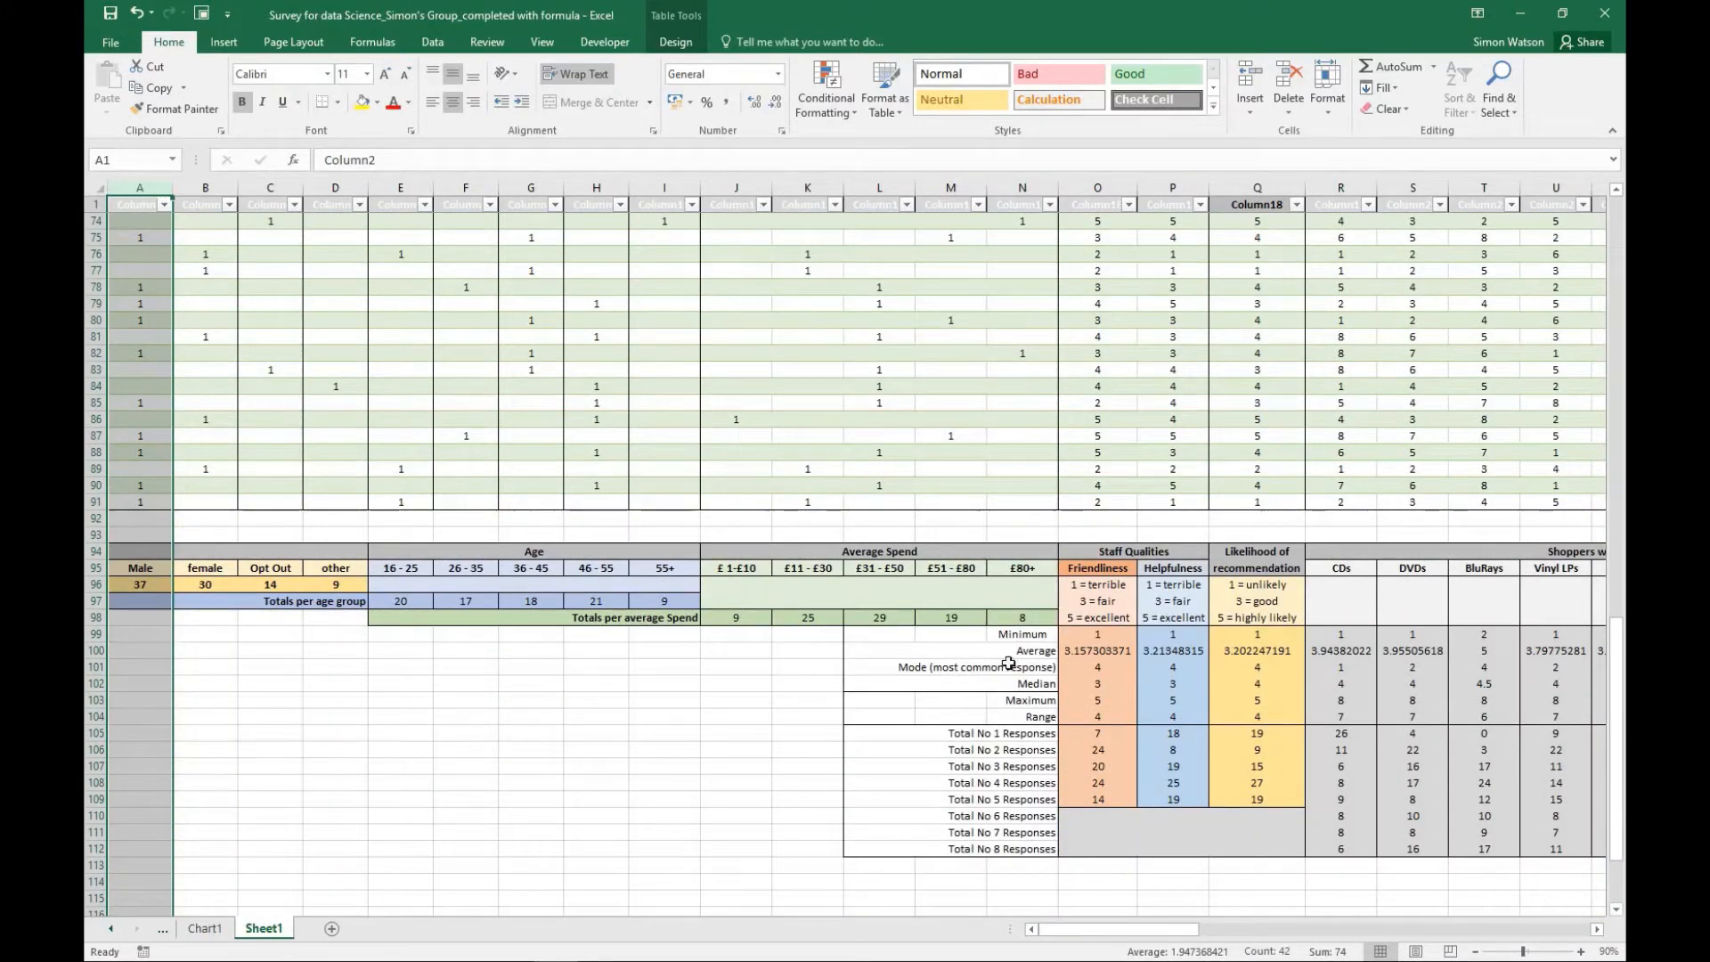
# - Enter the heading "Gender" in the blank merged cell A94 above the gender totals
pyautogui.click(207, 551)
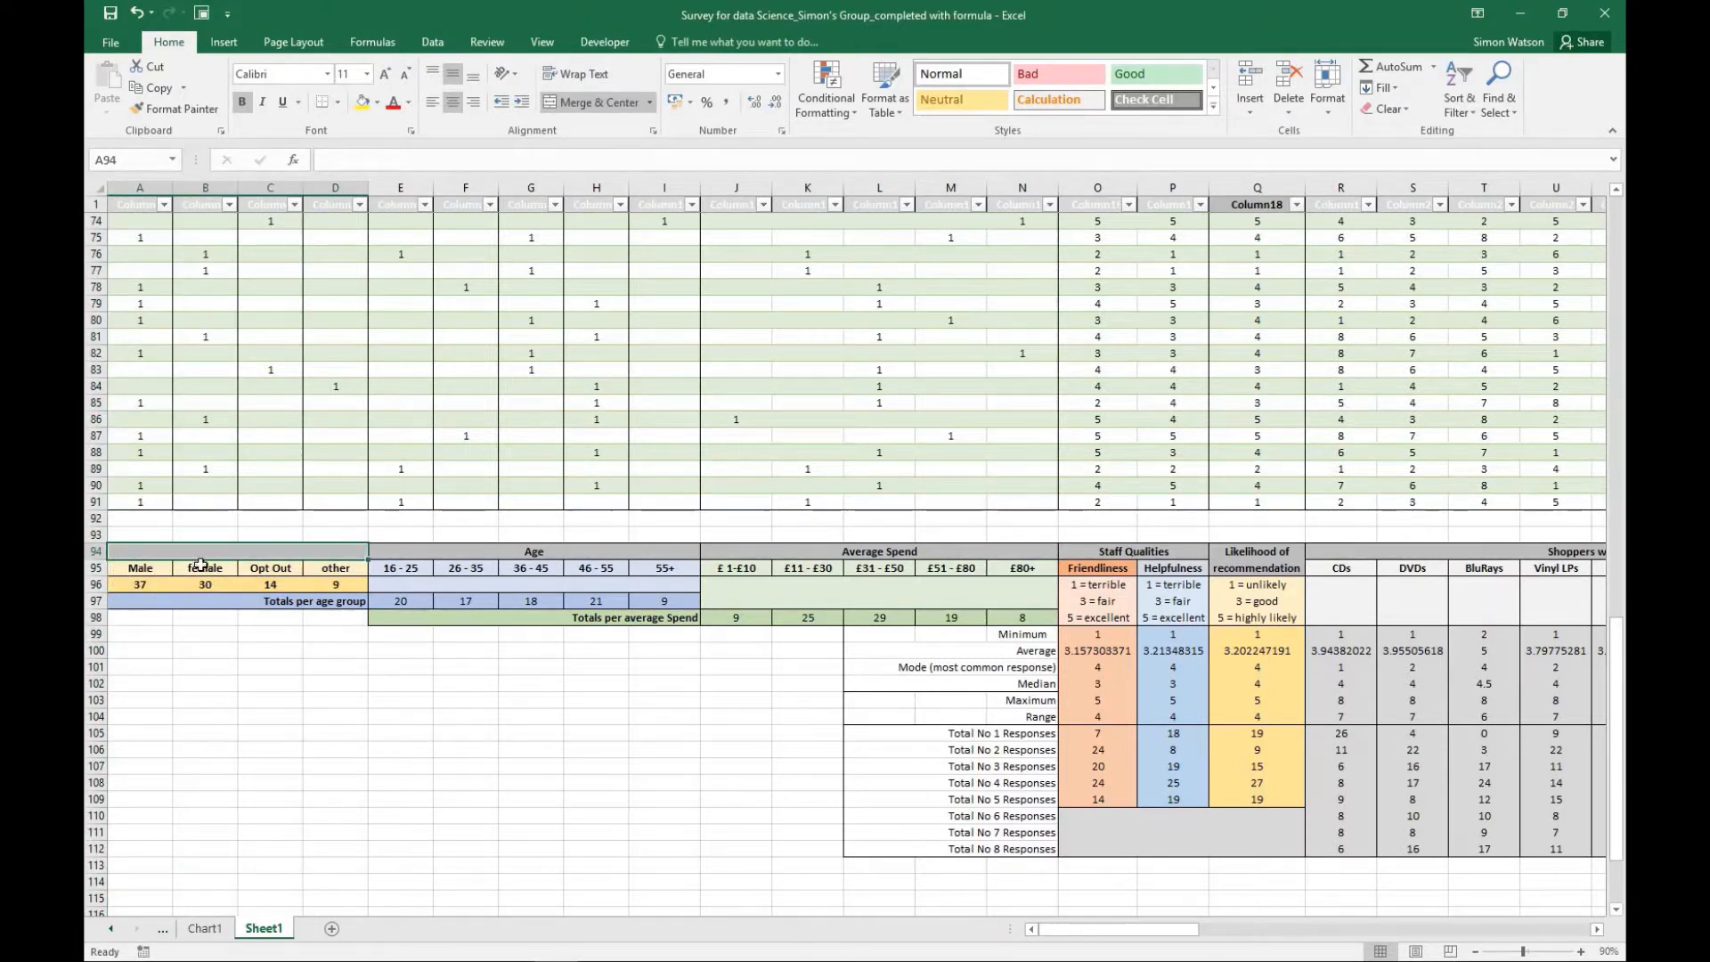
pyautogui.write('Age')
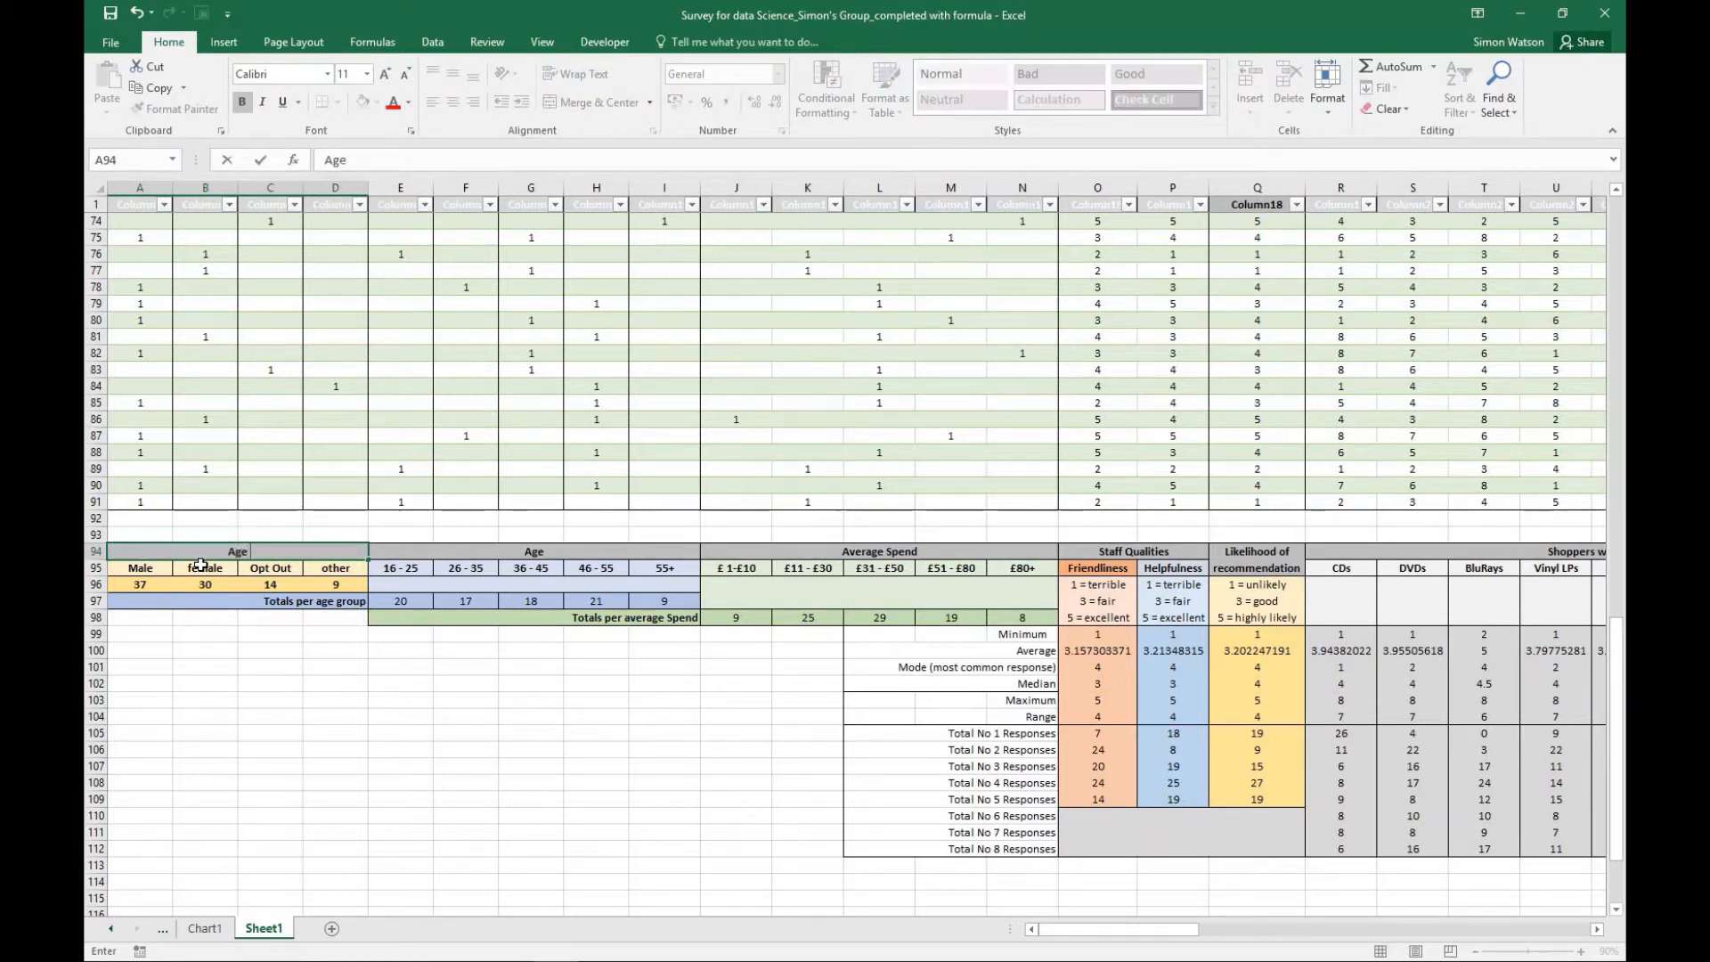
pyautogui.write(' groups')
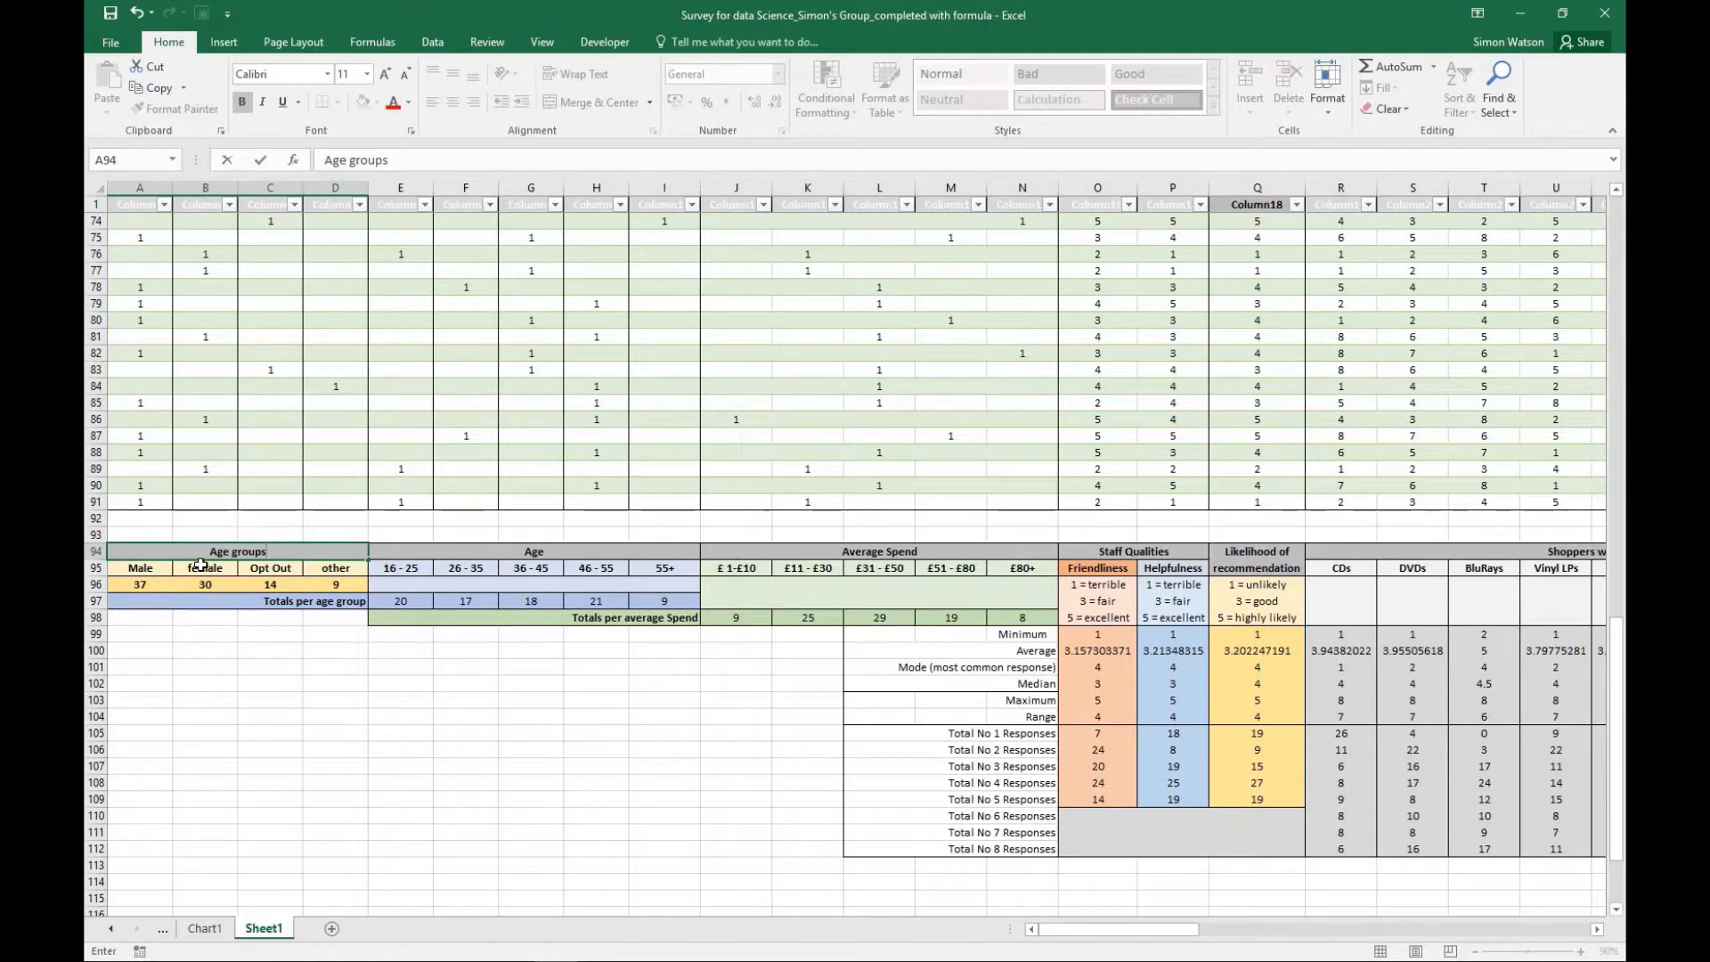
pyautogui.press('BackSpace')
pyautogui.press('BackSpace')
pyautogui.press('BackSpace')
pyautogui.press('BackSpace')
pyautogui.press('BackSpace')
pyautogui.press('BackSpace')
pyautogui.press('BackSpace')
pyautogui.press('BackSpace')
pyautogui.press('BackSpace')
pyautogui.press('BackSpace')
pyautogui.write('Gender')
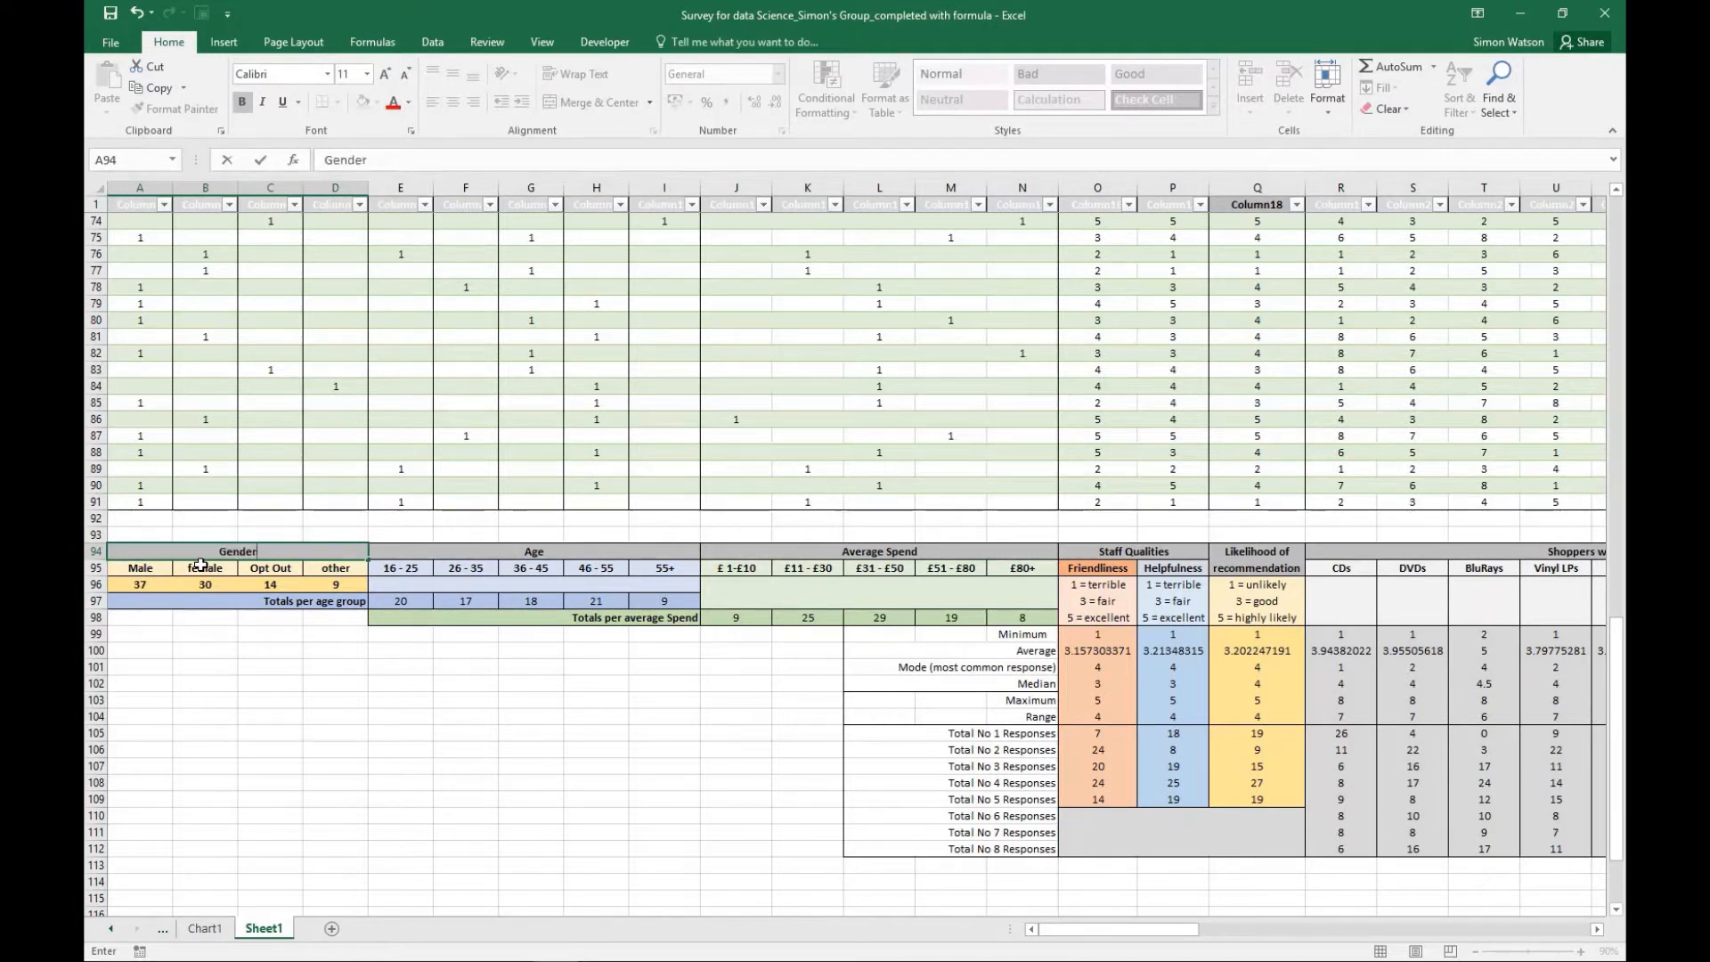
pyautogui.click(270, 671)
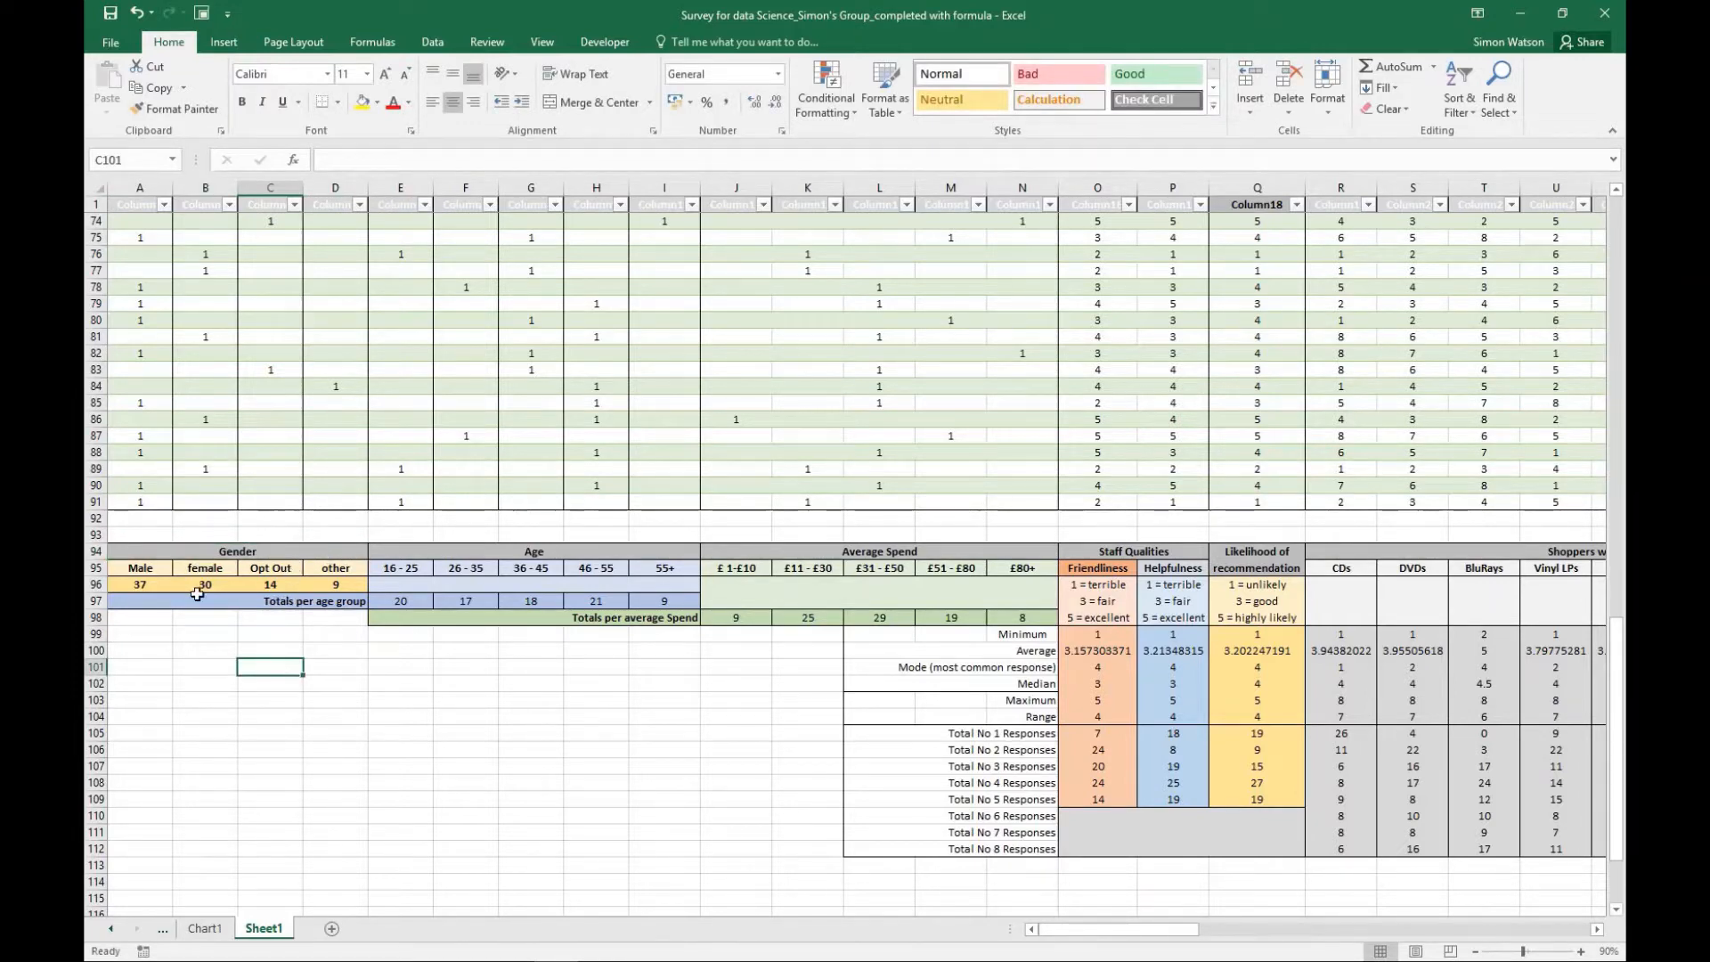
pyautogui.scroll(11, 627, 452)
pyautogui.scroll(11, 628, 452)
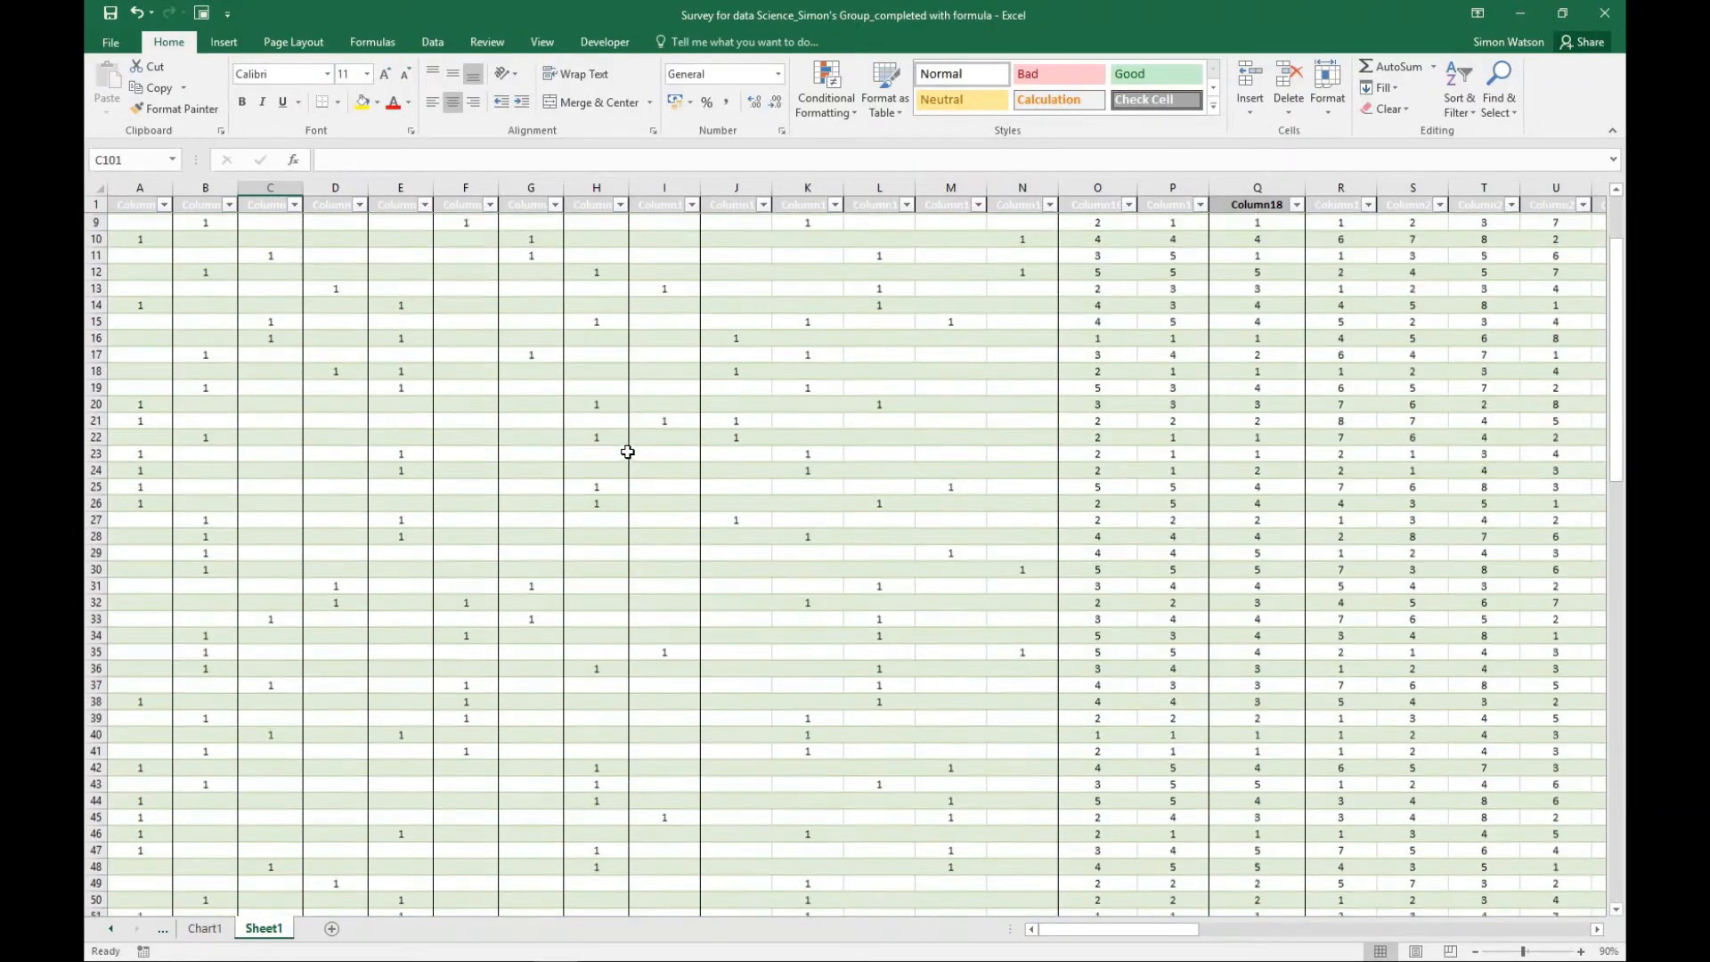
pyautogui.scroll(3, 628, 451)
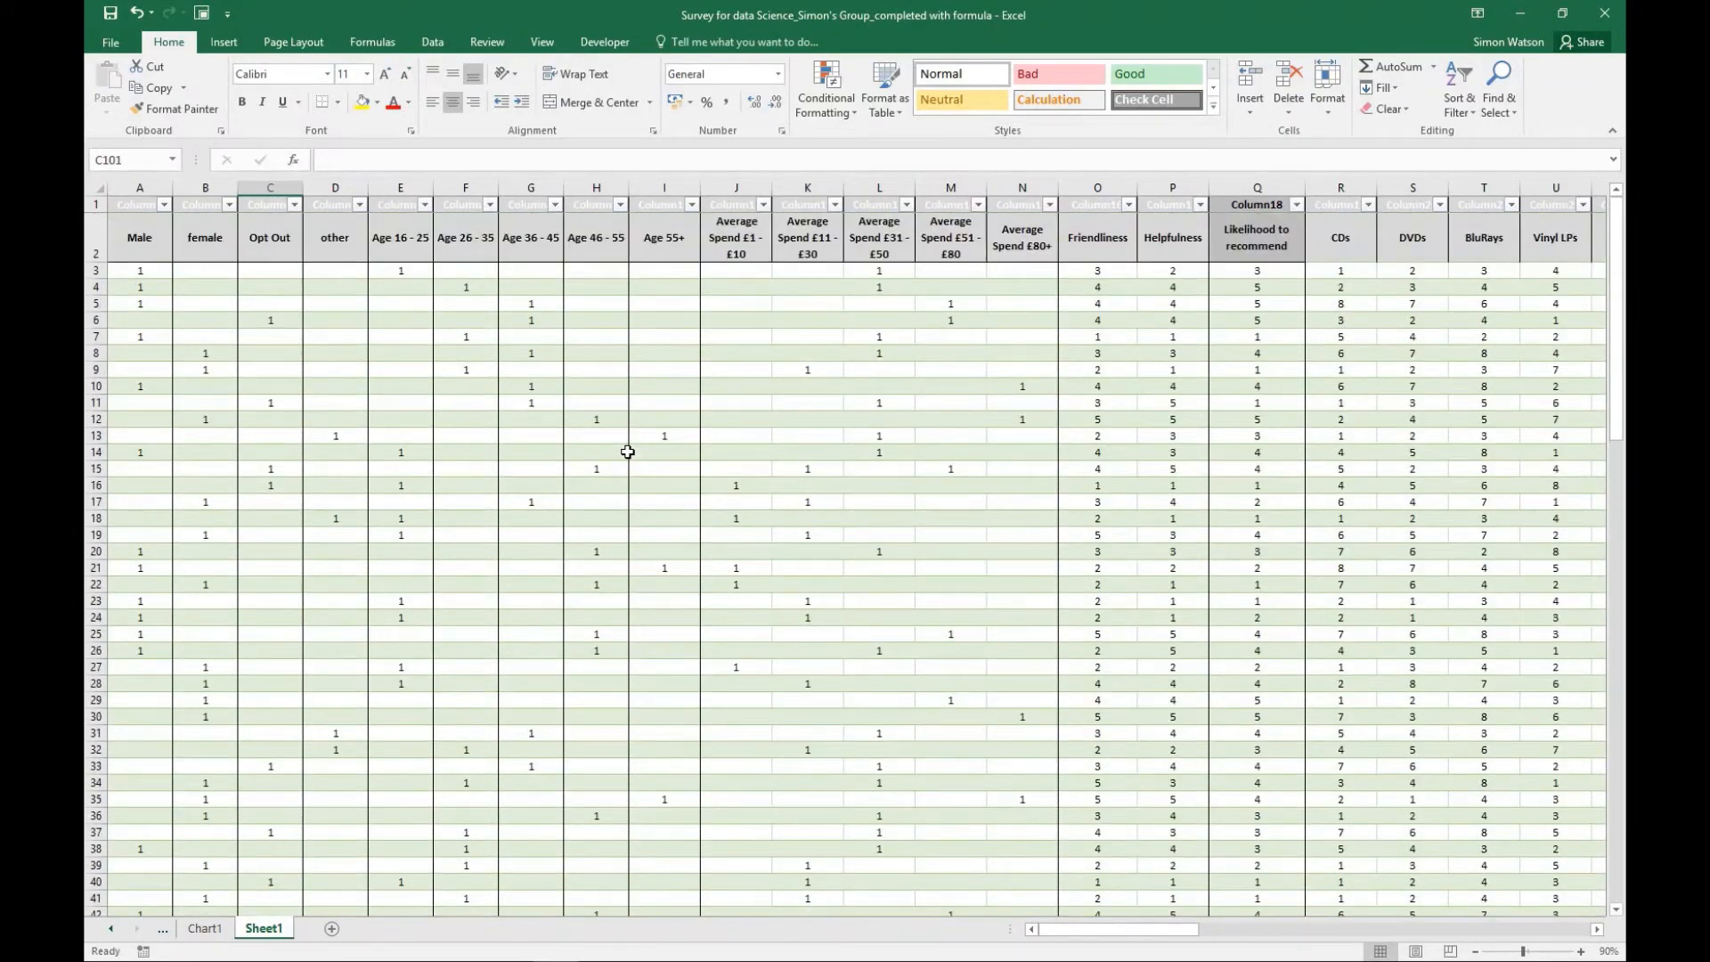
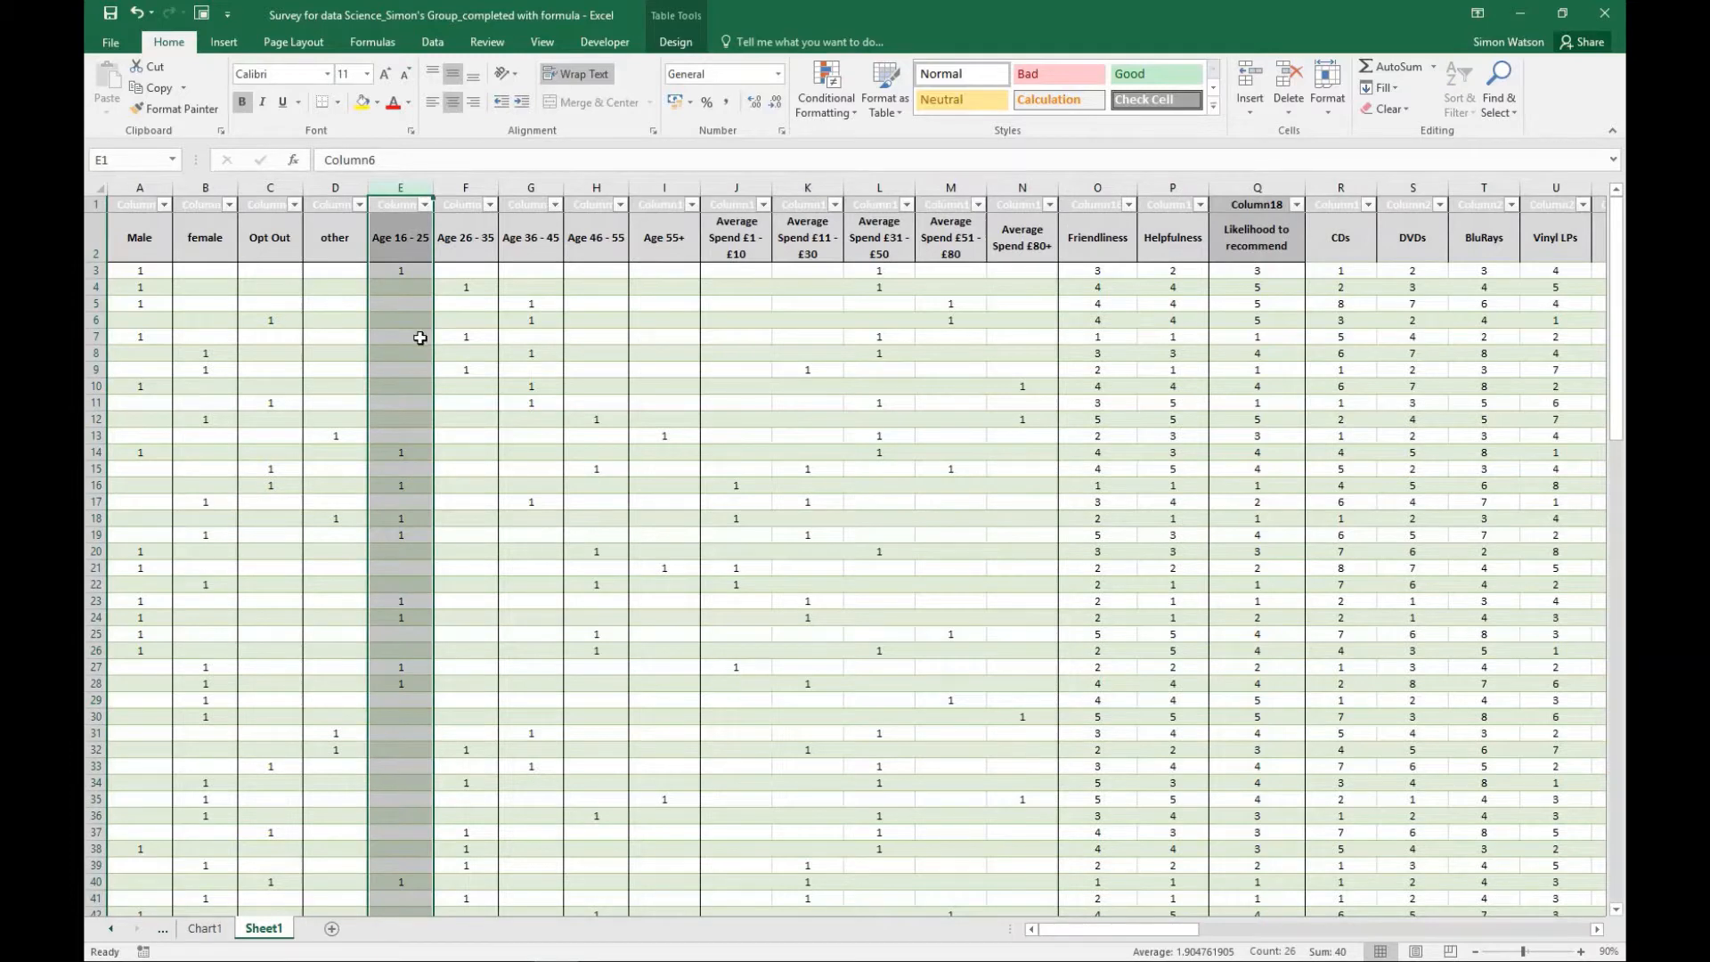
# - Examine the Age 16 - 25 column from the first responses down to the totals and back to the headings
pyautogui.scroll(-5, 420, 333)
pyautogui.scroll(5, 420, 333)
pyautogui.scroll(-5, 407, 243)
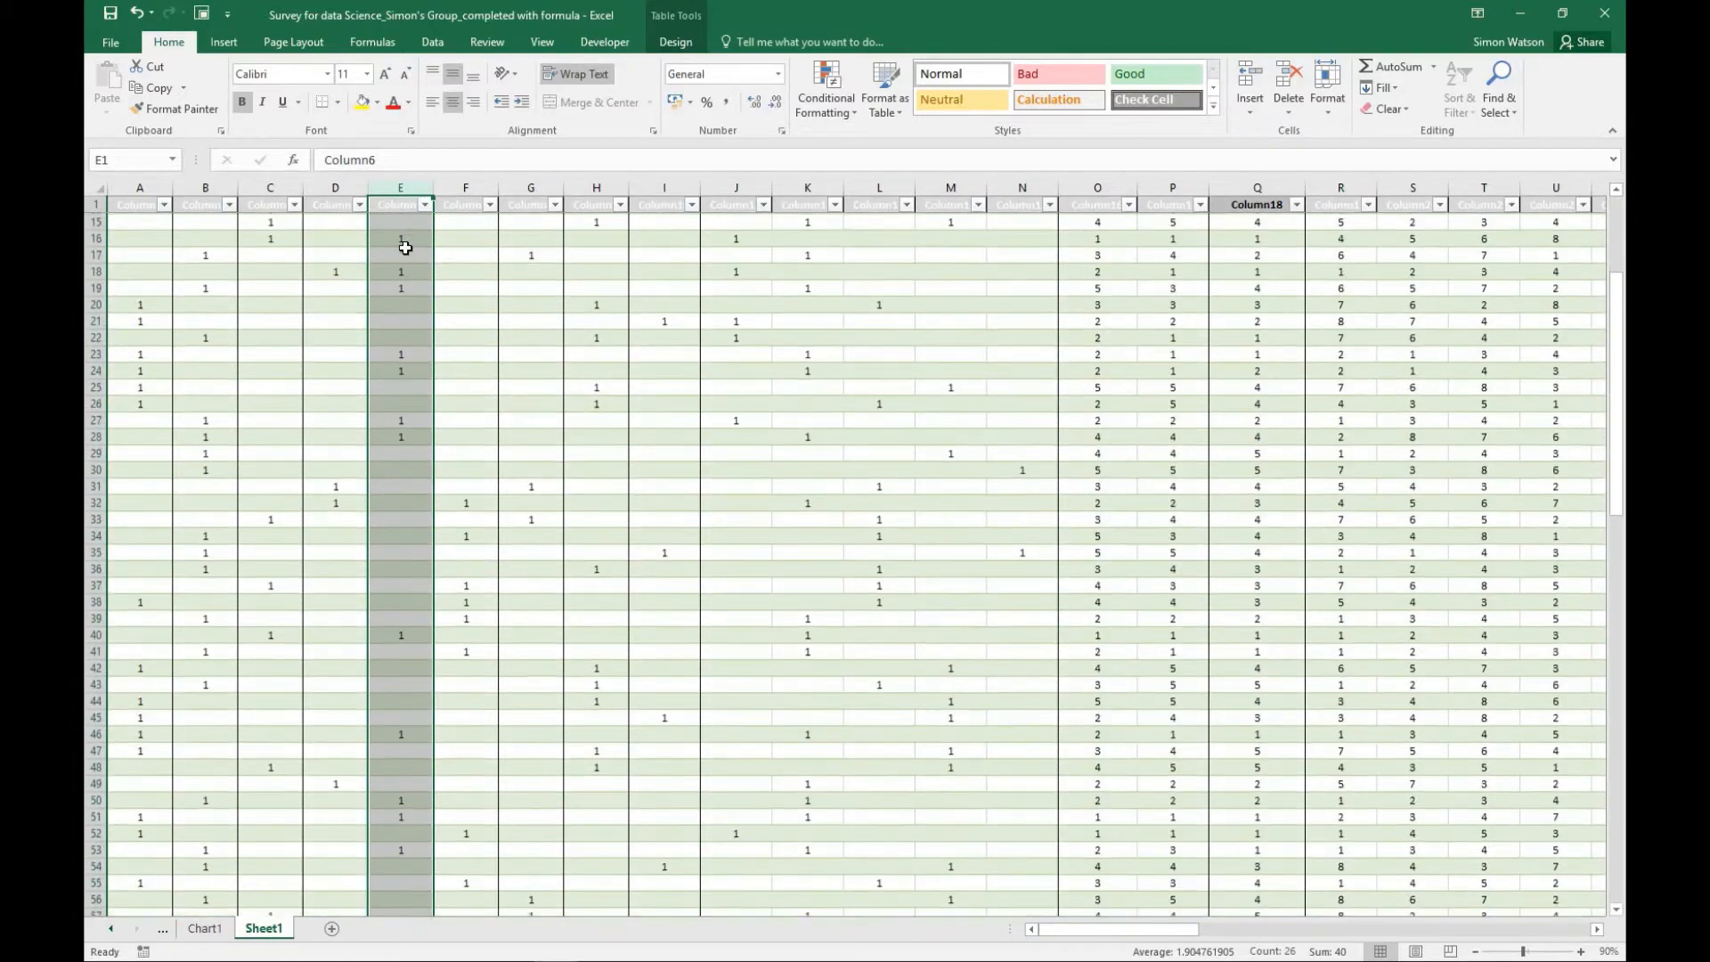
pyautogui.scroll(-6, 405, 249)
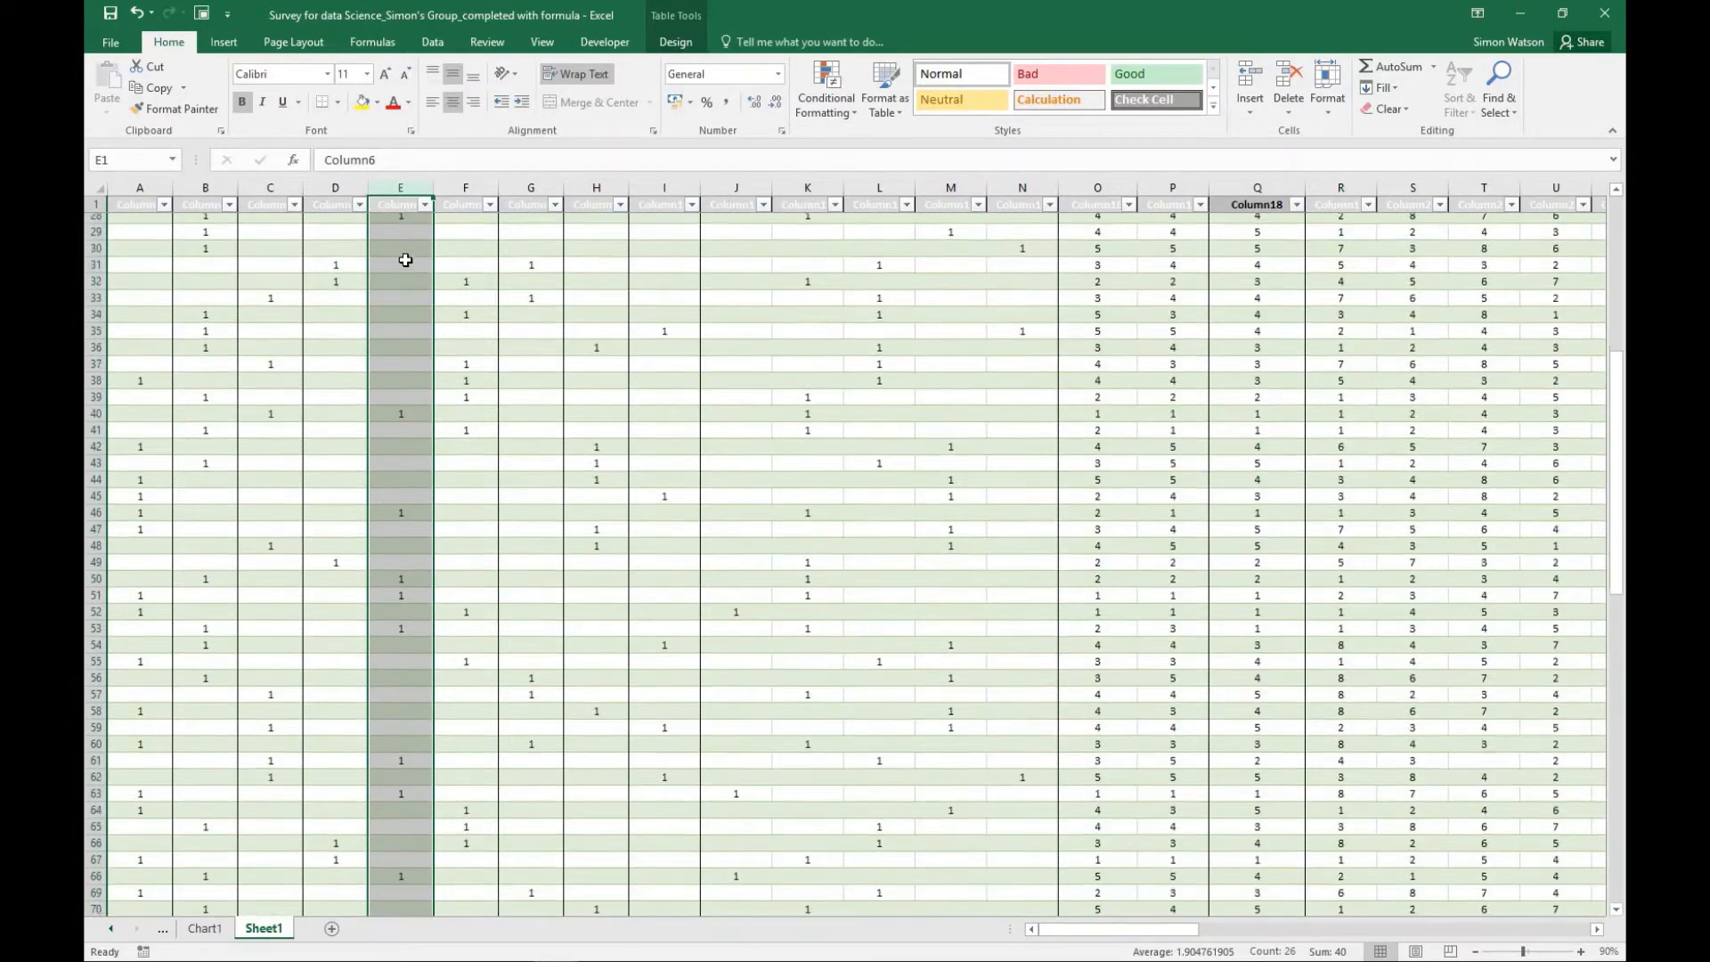
pyautogui.scroll(-7, 405, 259)
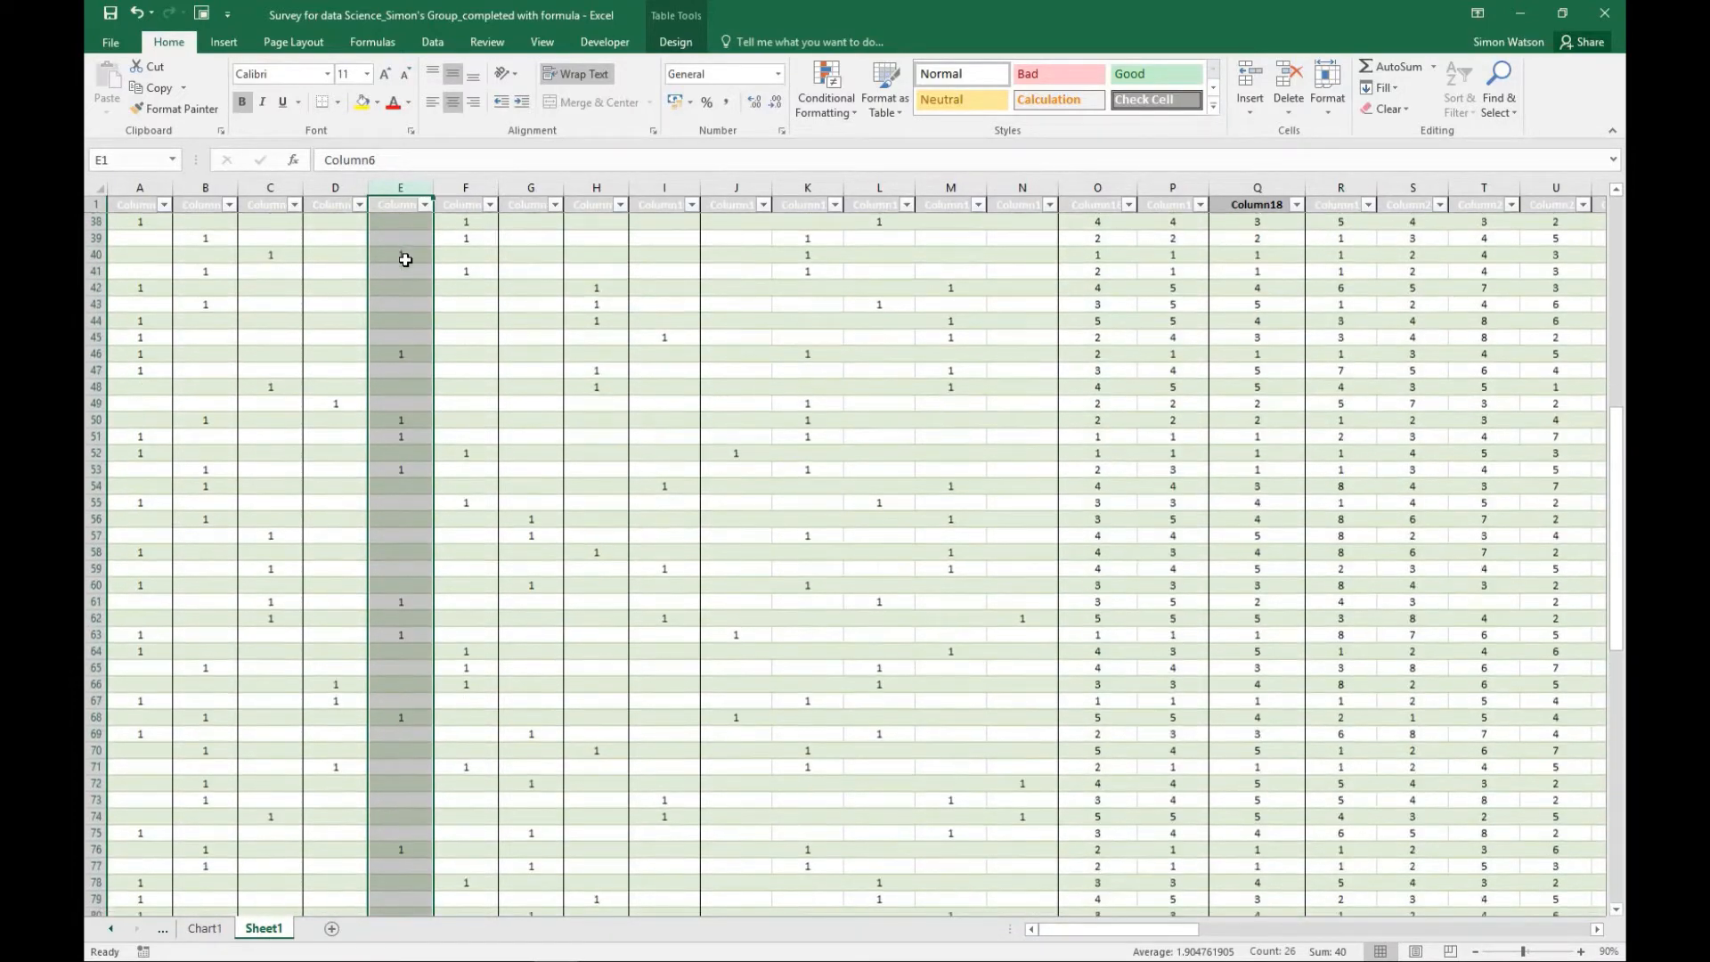
pyautogui.scroll(-3, 406, 259)
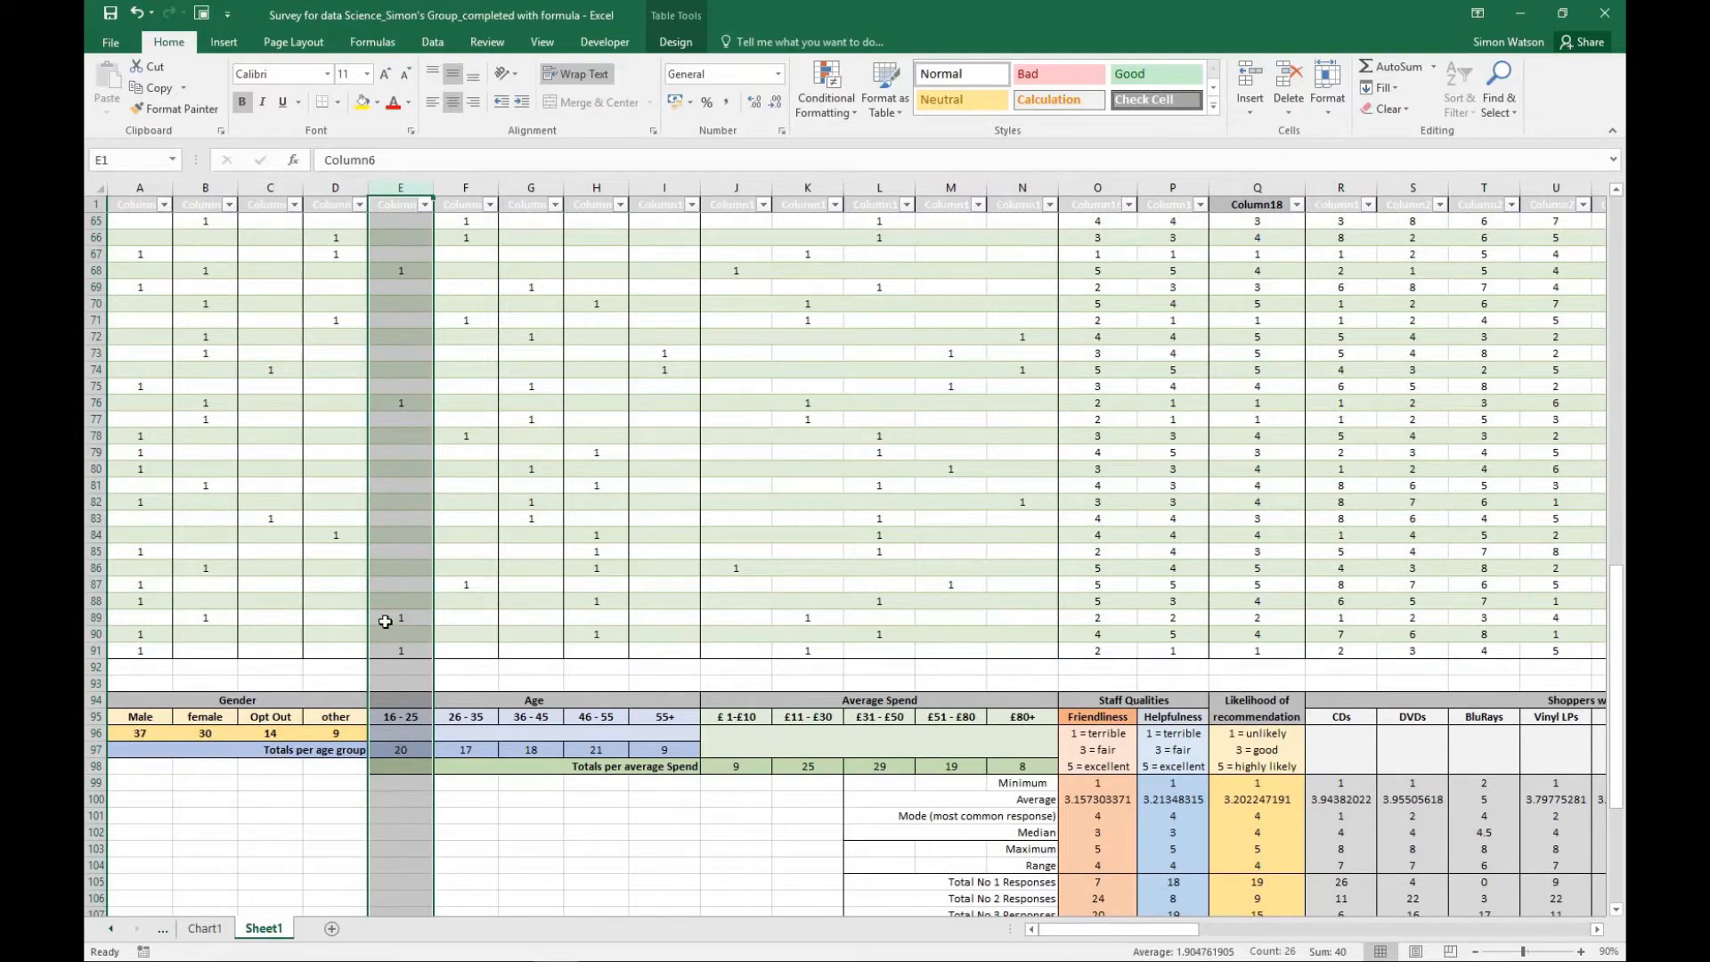
pyautogui.scroll(12, 399, 574)
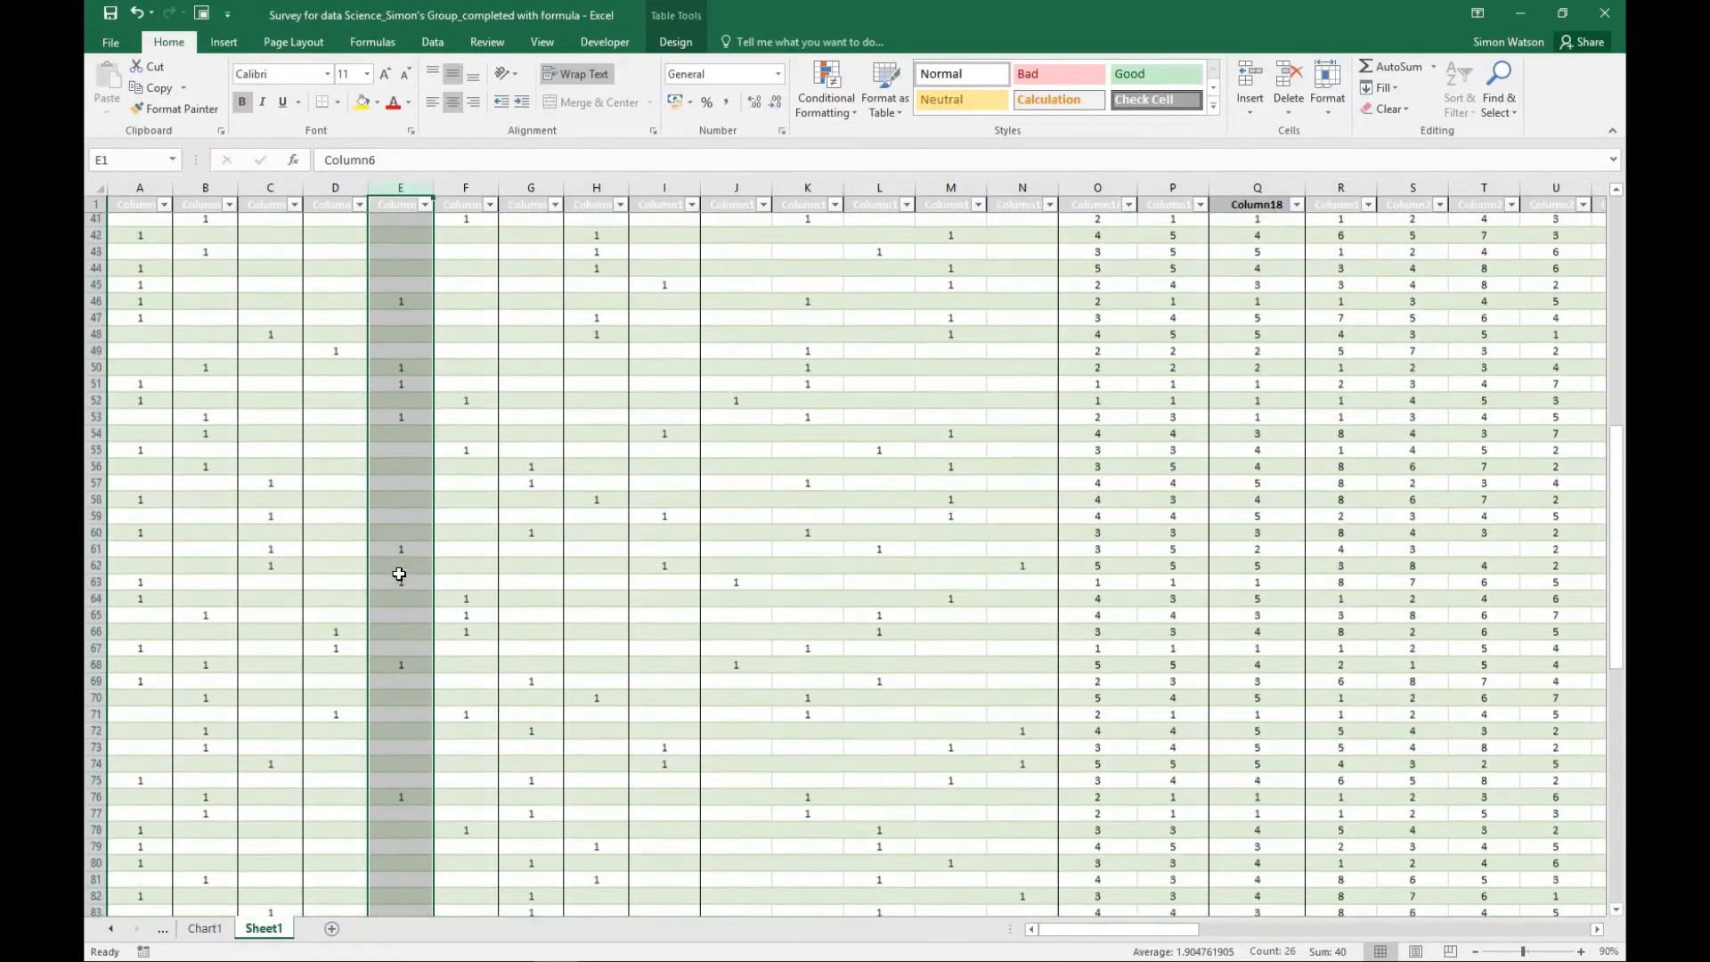
pyautogui.scroll(4, 399, 573)
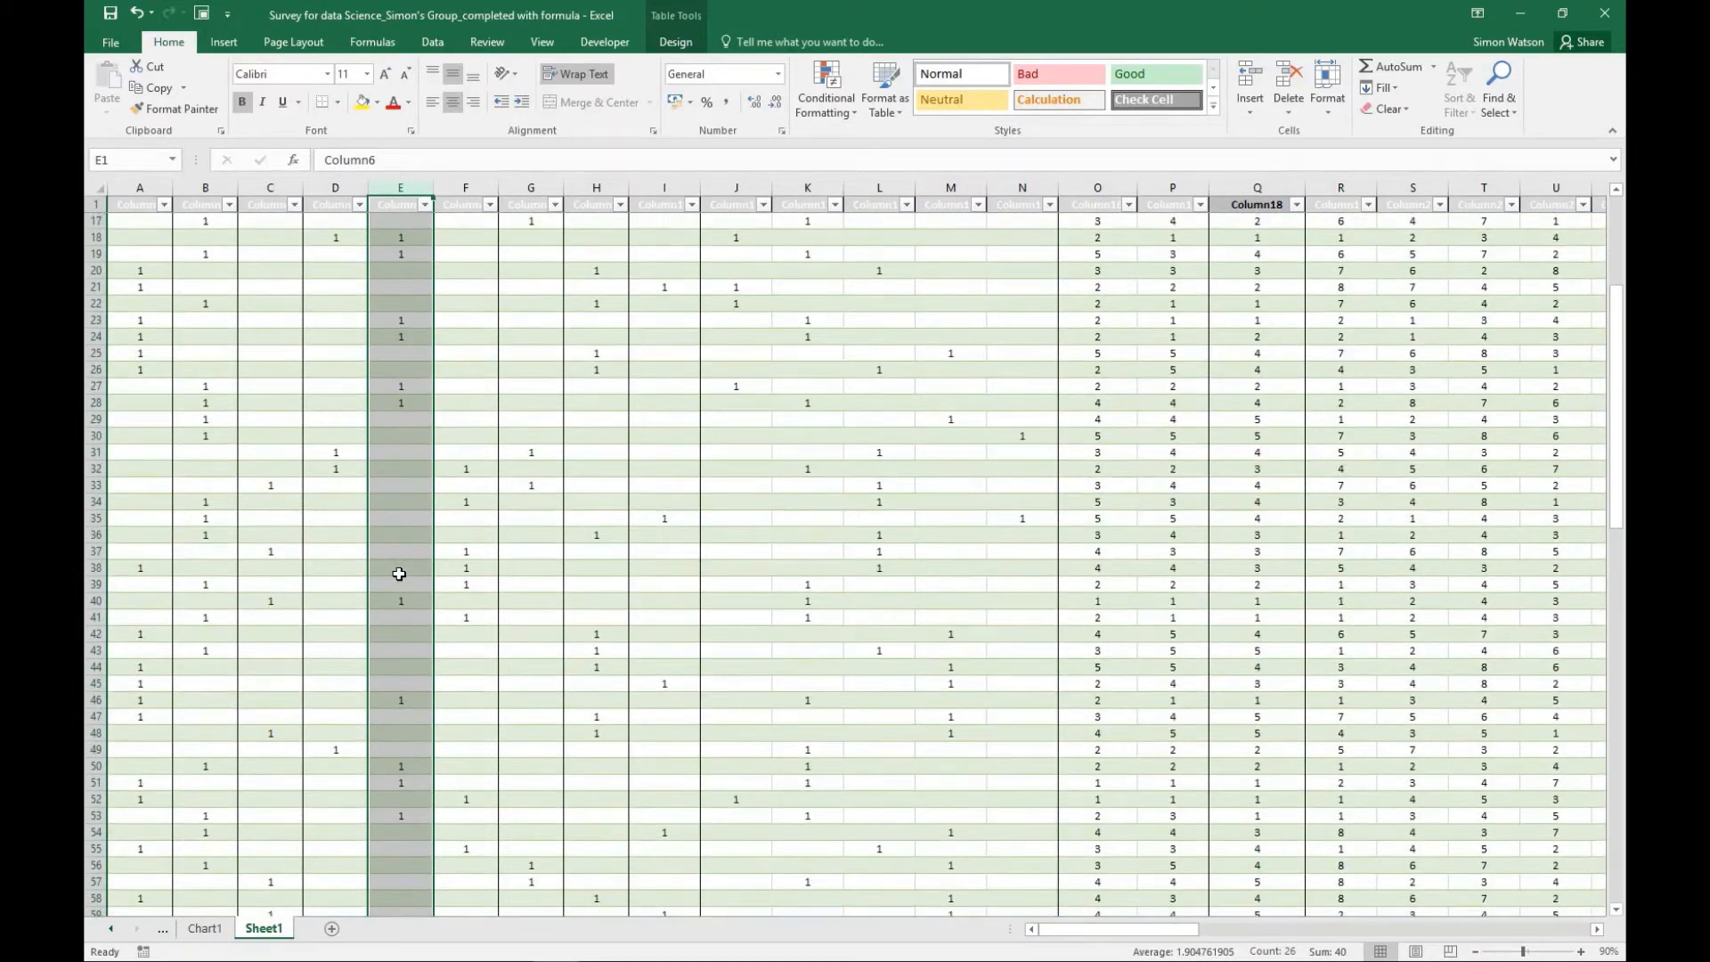
pyautogui.scroll(5, 399, 574)
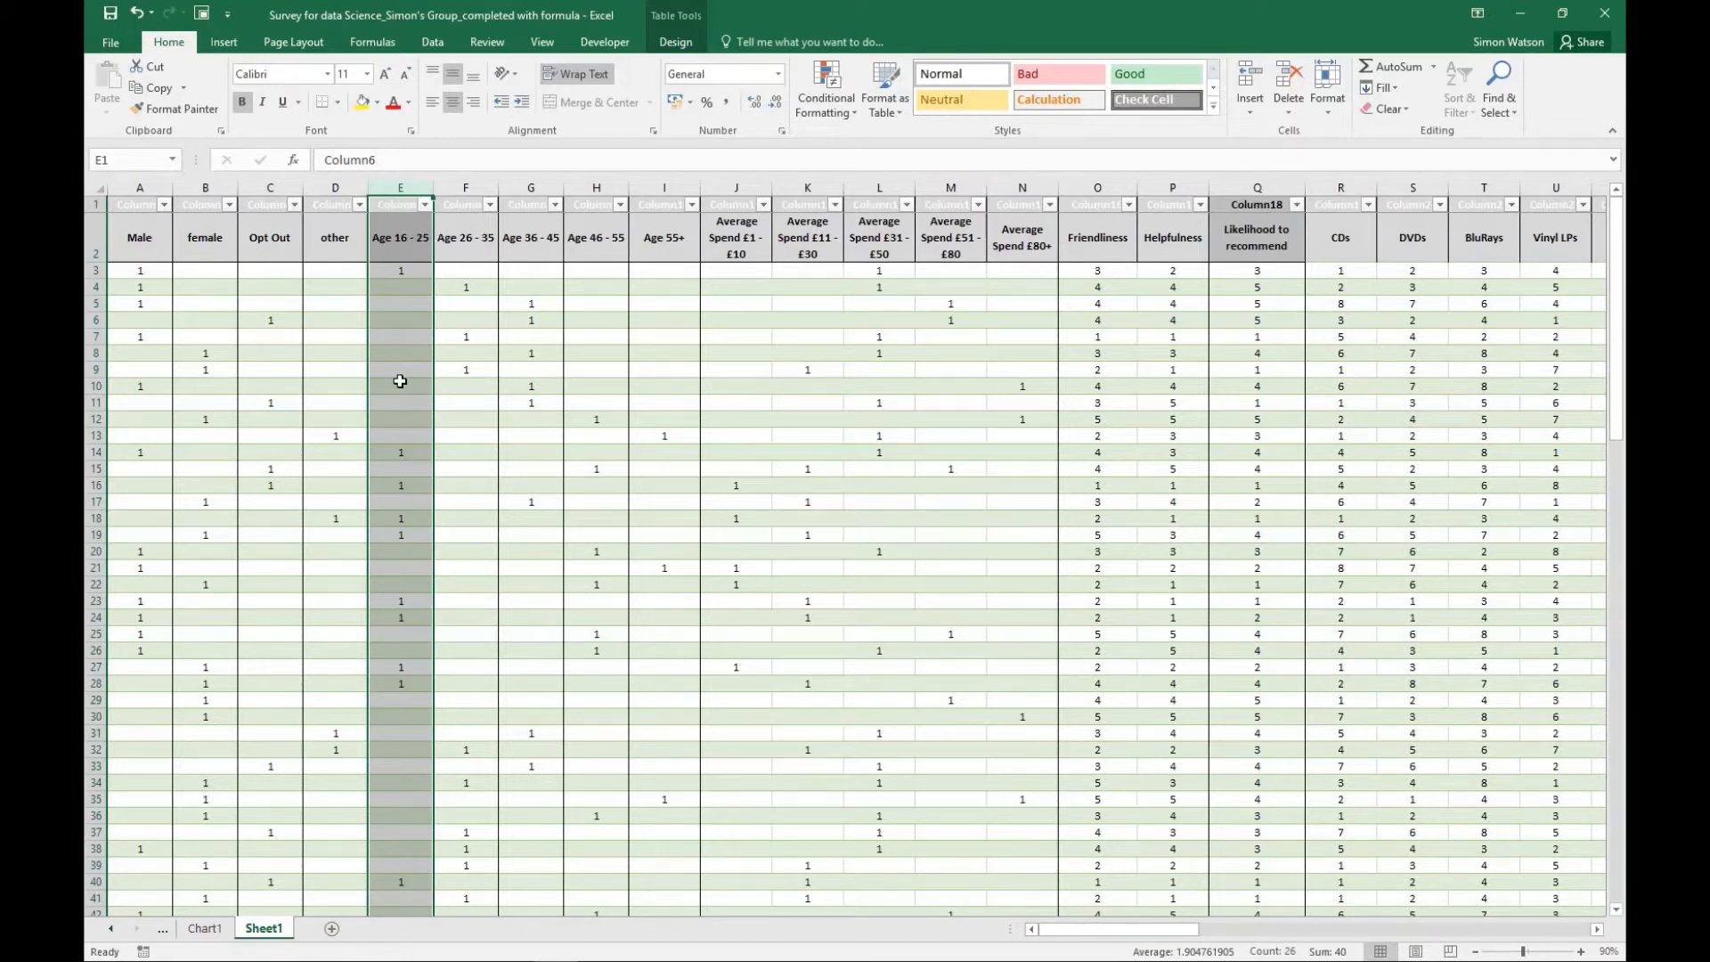
# - Filter the Age 16 - 25 column to exclude blanks and review the matching responses across to Additional Comments
pyautogui.click(425, 206)
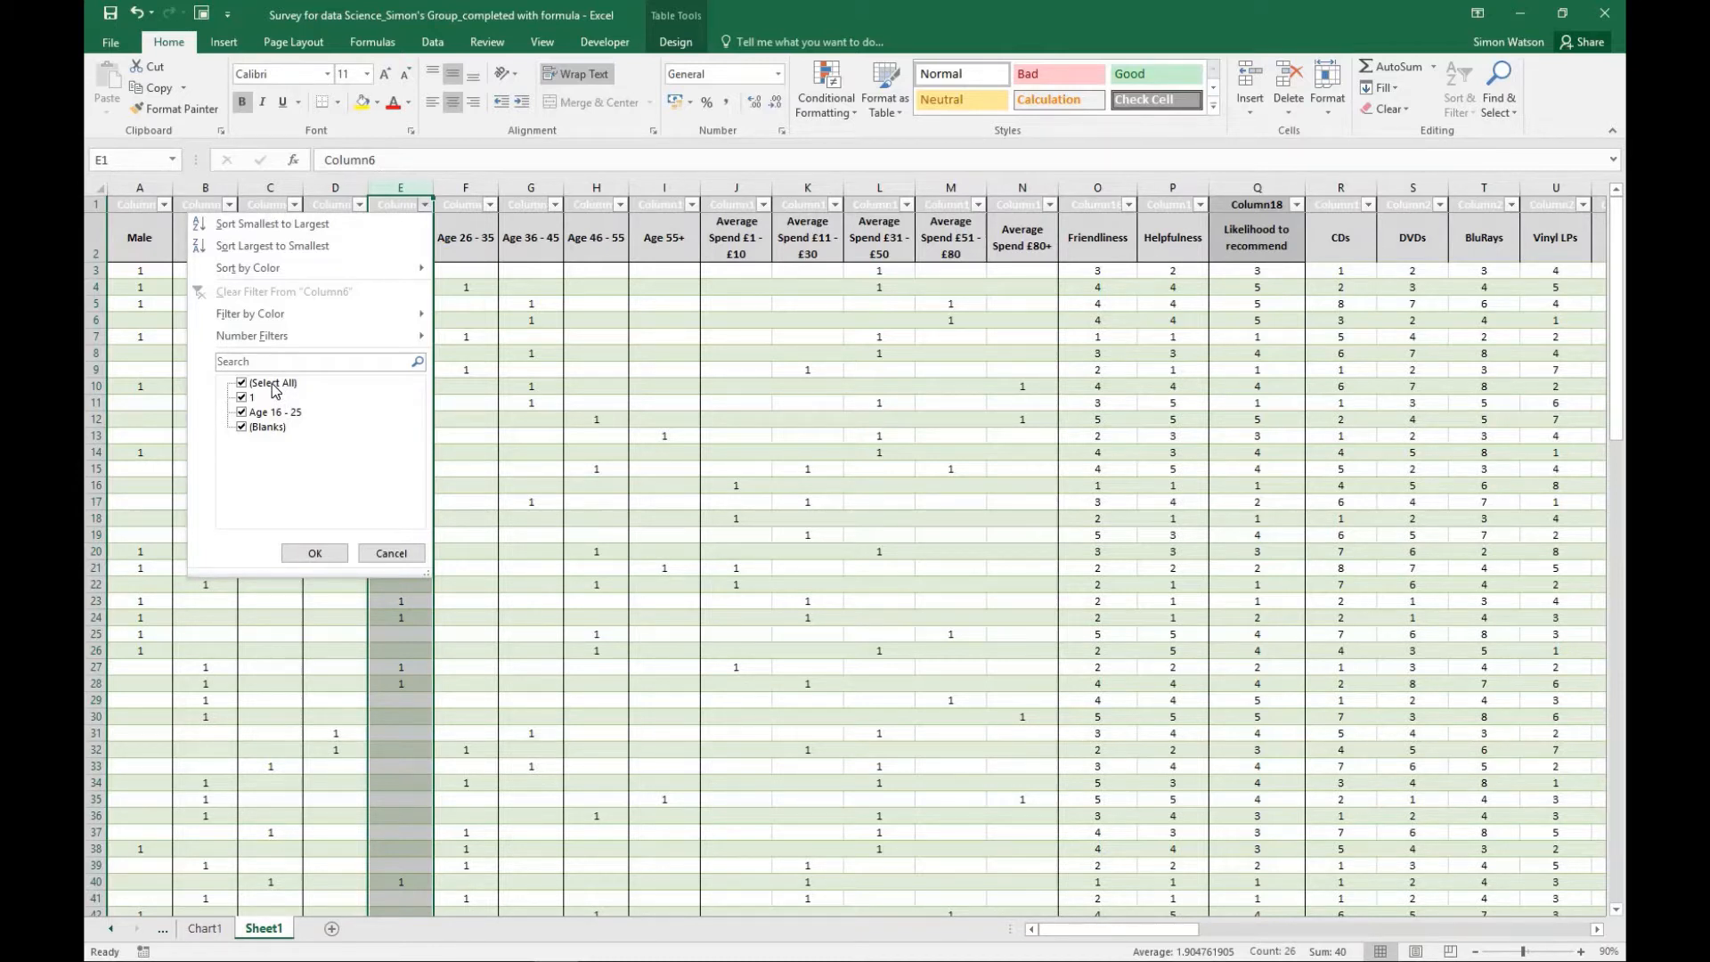
pyautogui.click(242, 428)
pyautogui.click(313, 553)
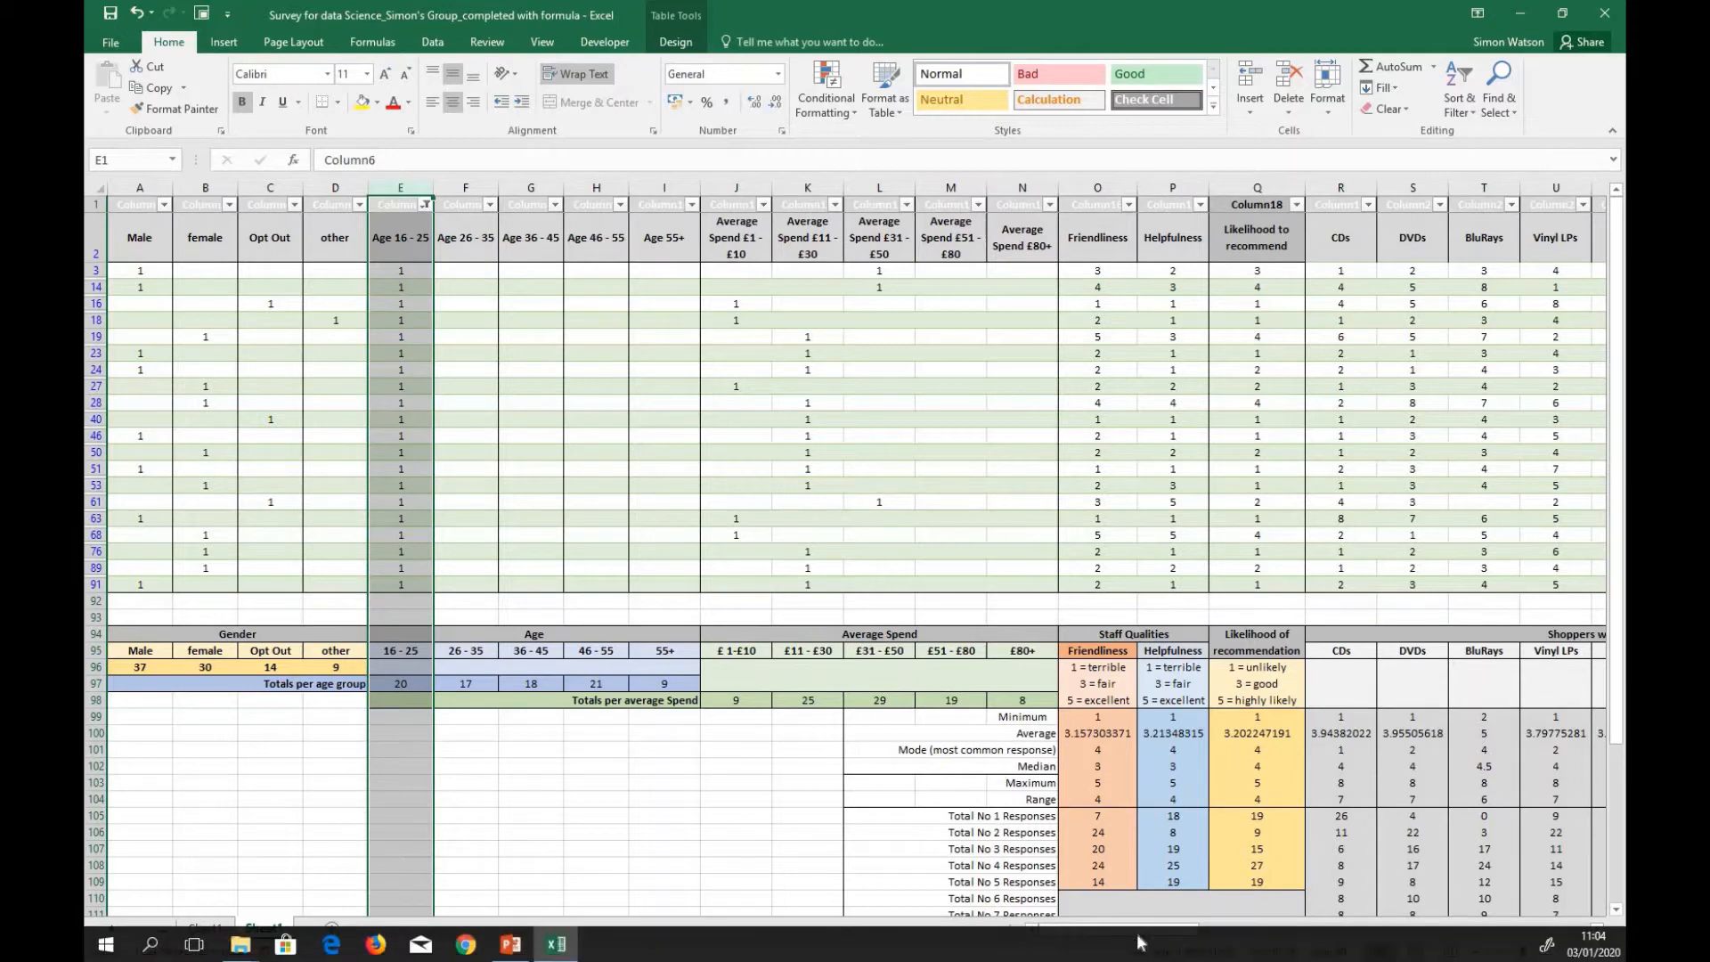
pyautogui.moveTo(1102, 934); pyautogui.dragTo(1163, 933)
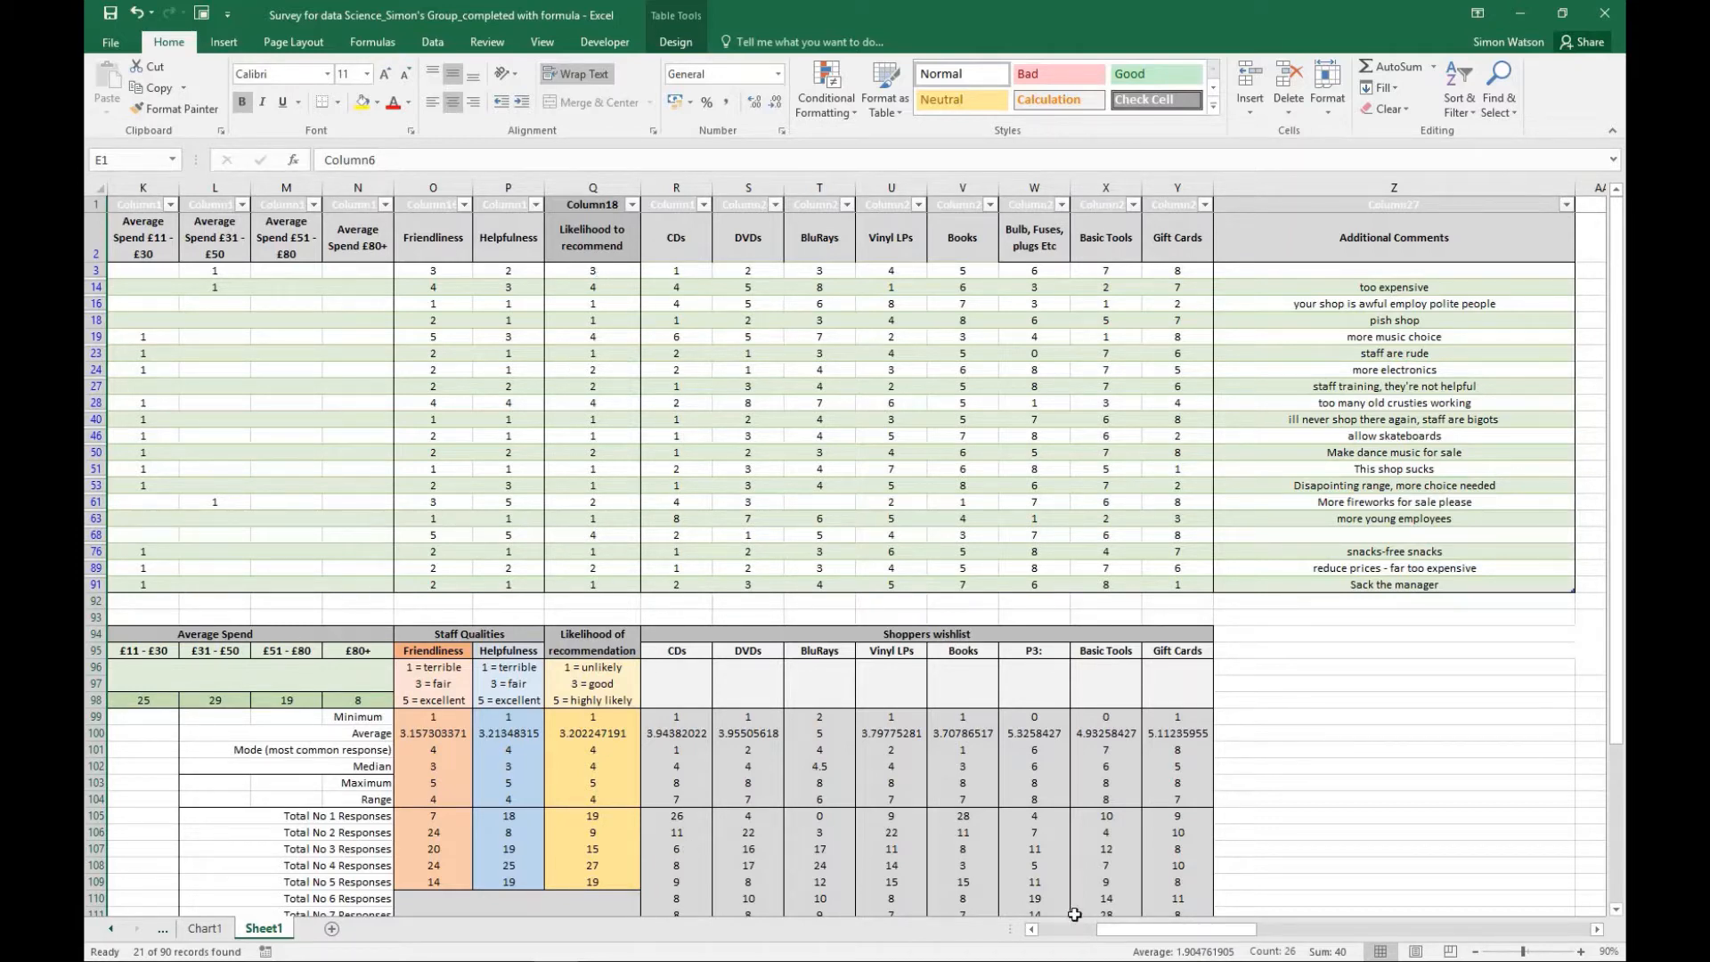
pyautogui.moveTo(1126, 932); pyautogui.dragTo(1060, 932)
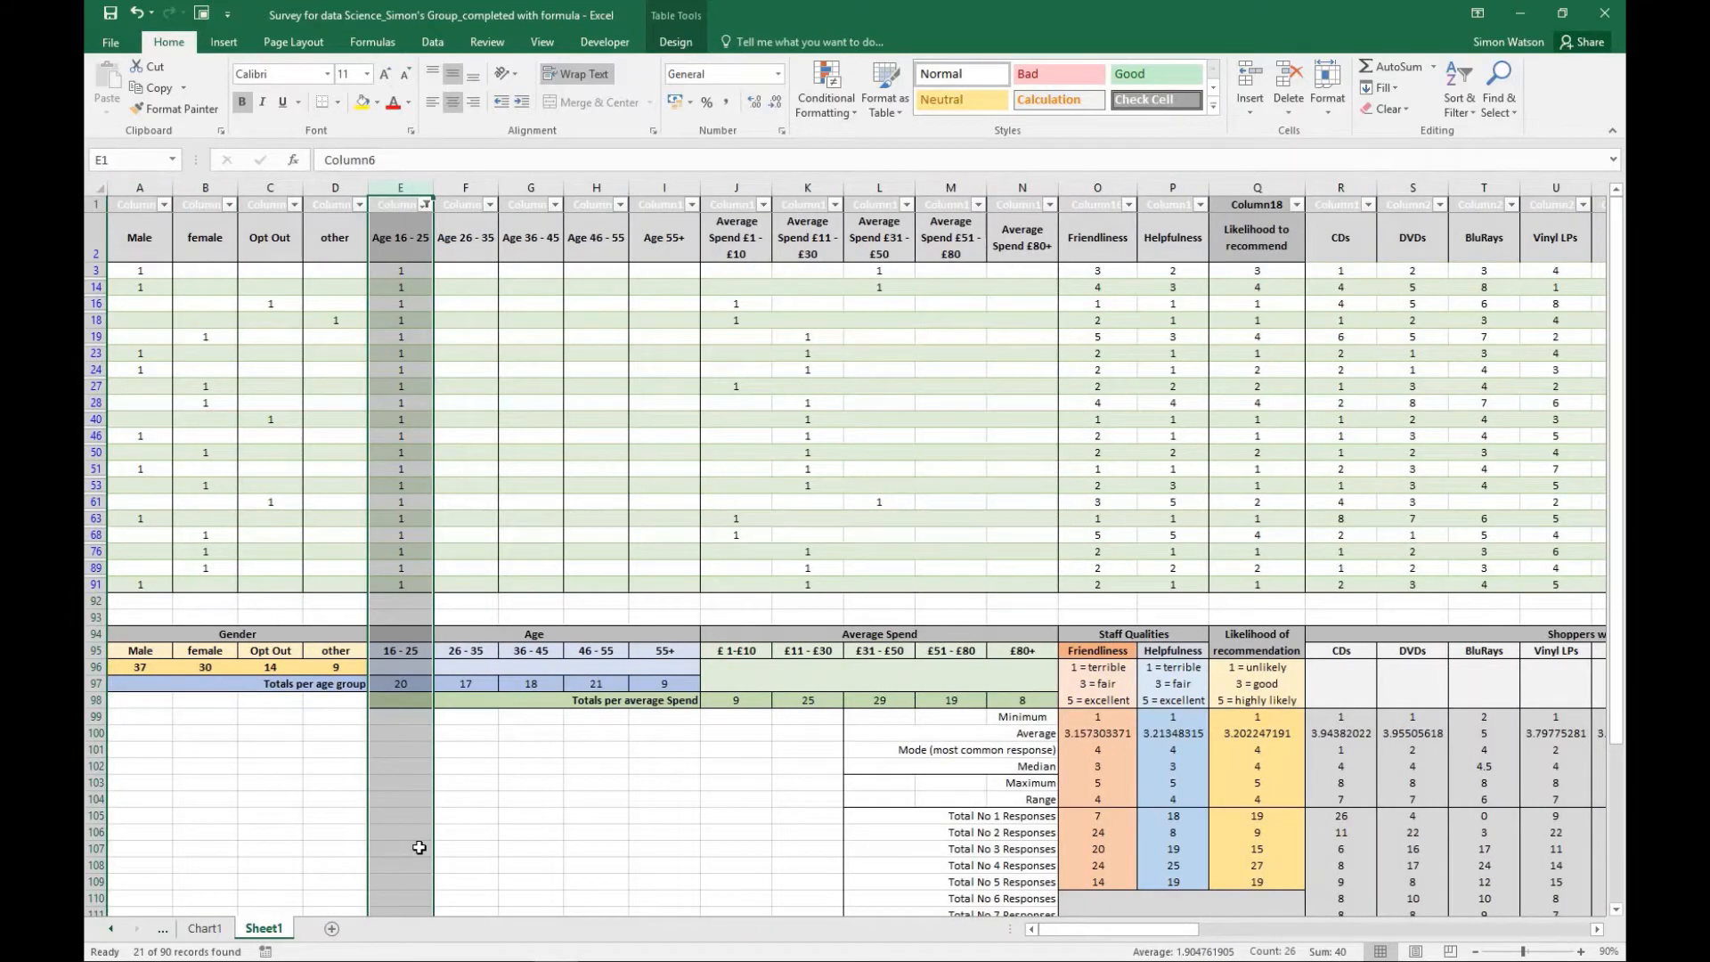
# - Reset the Age 16 - 25 filter to include all values, blanks included
pyautogui.click(424, 207)
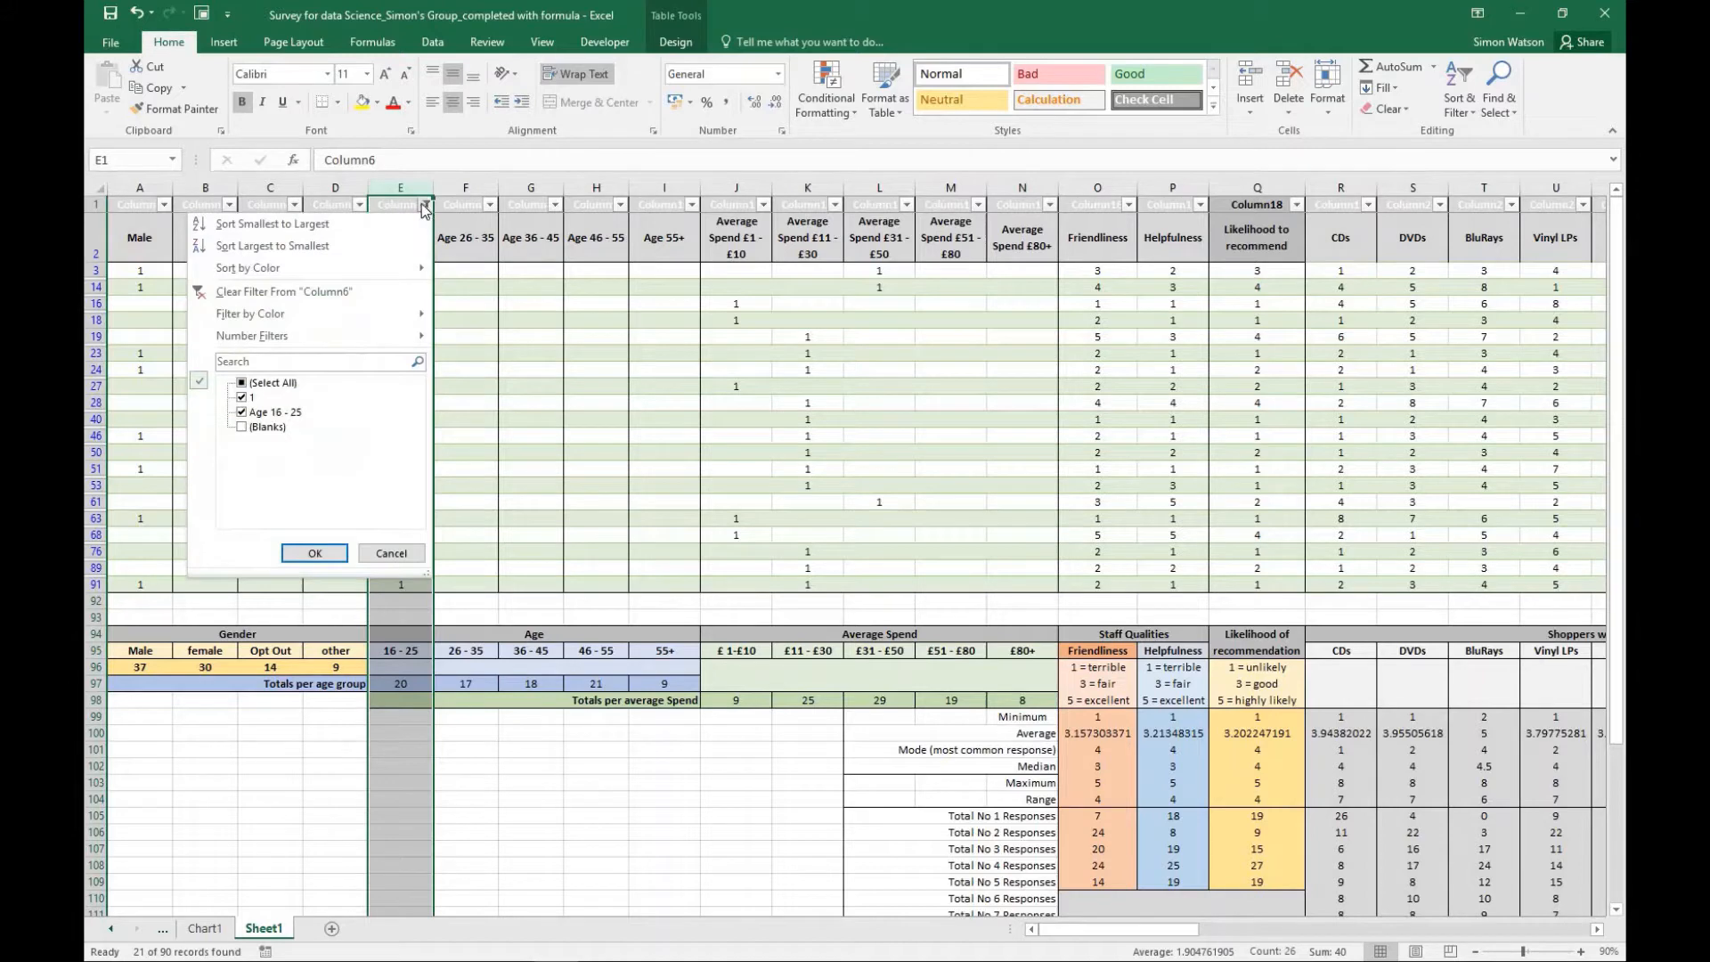
pyautogui.click(243, 382)
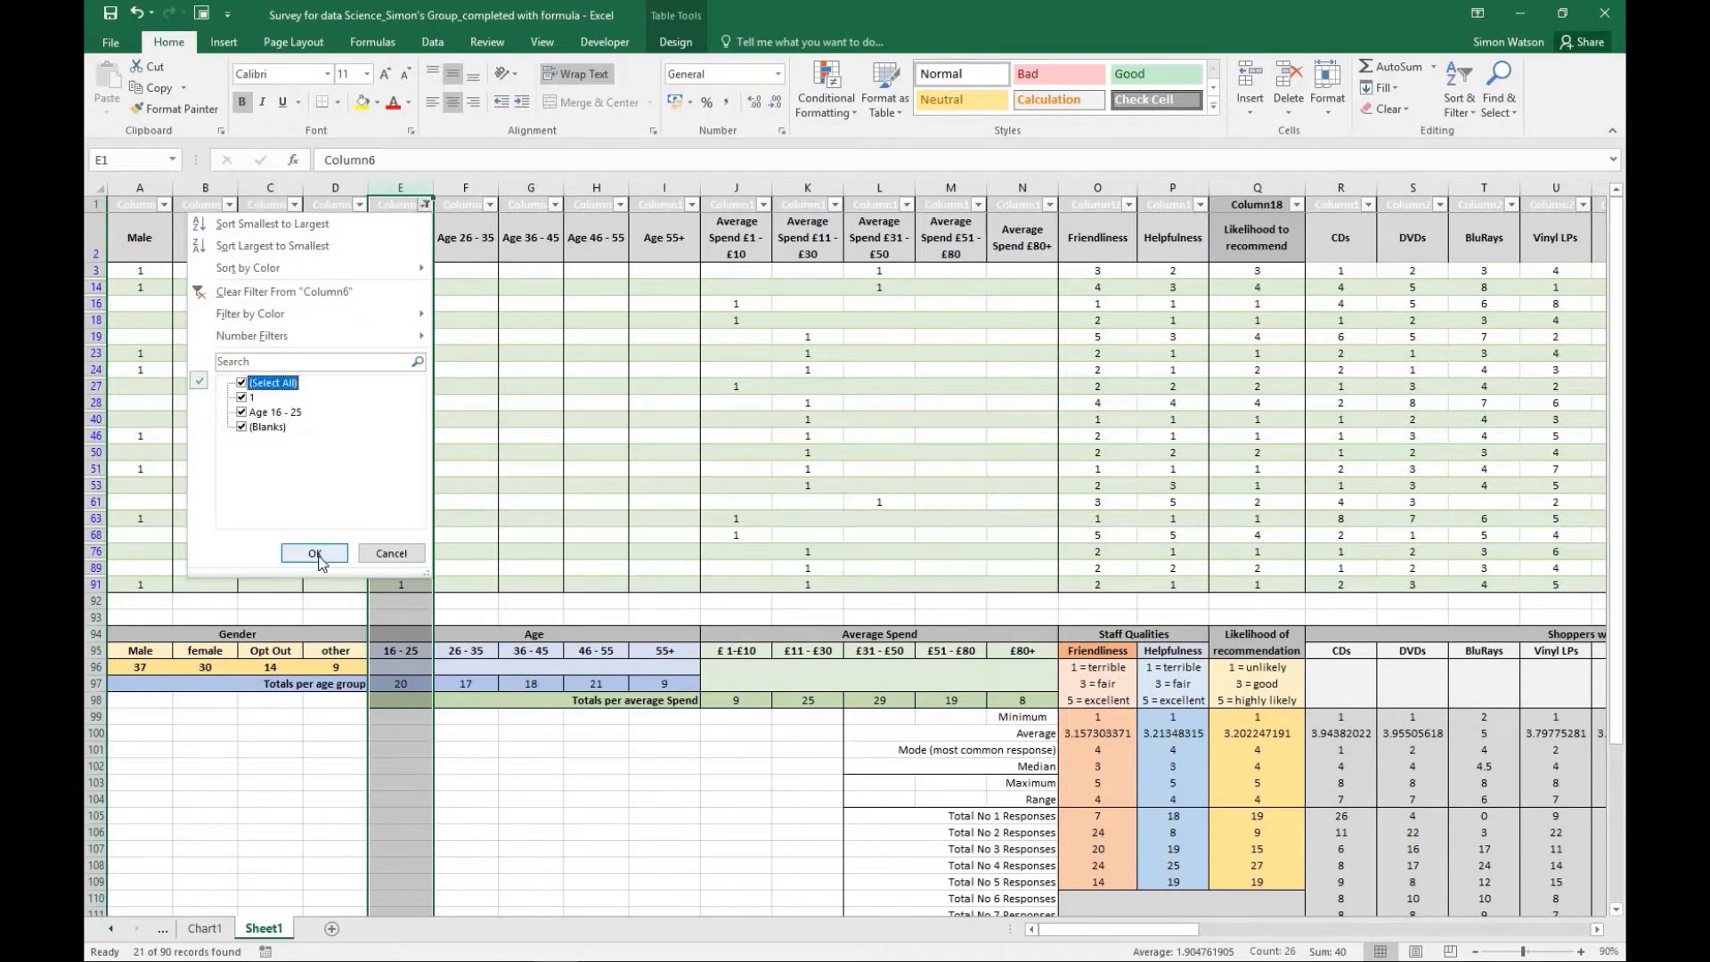
pyautogui.click(316, 554)
pyautogui.scroll(-5, 417, 588)
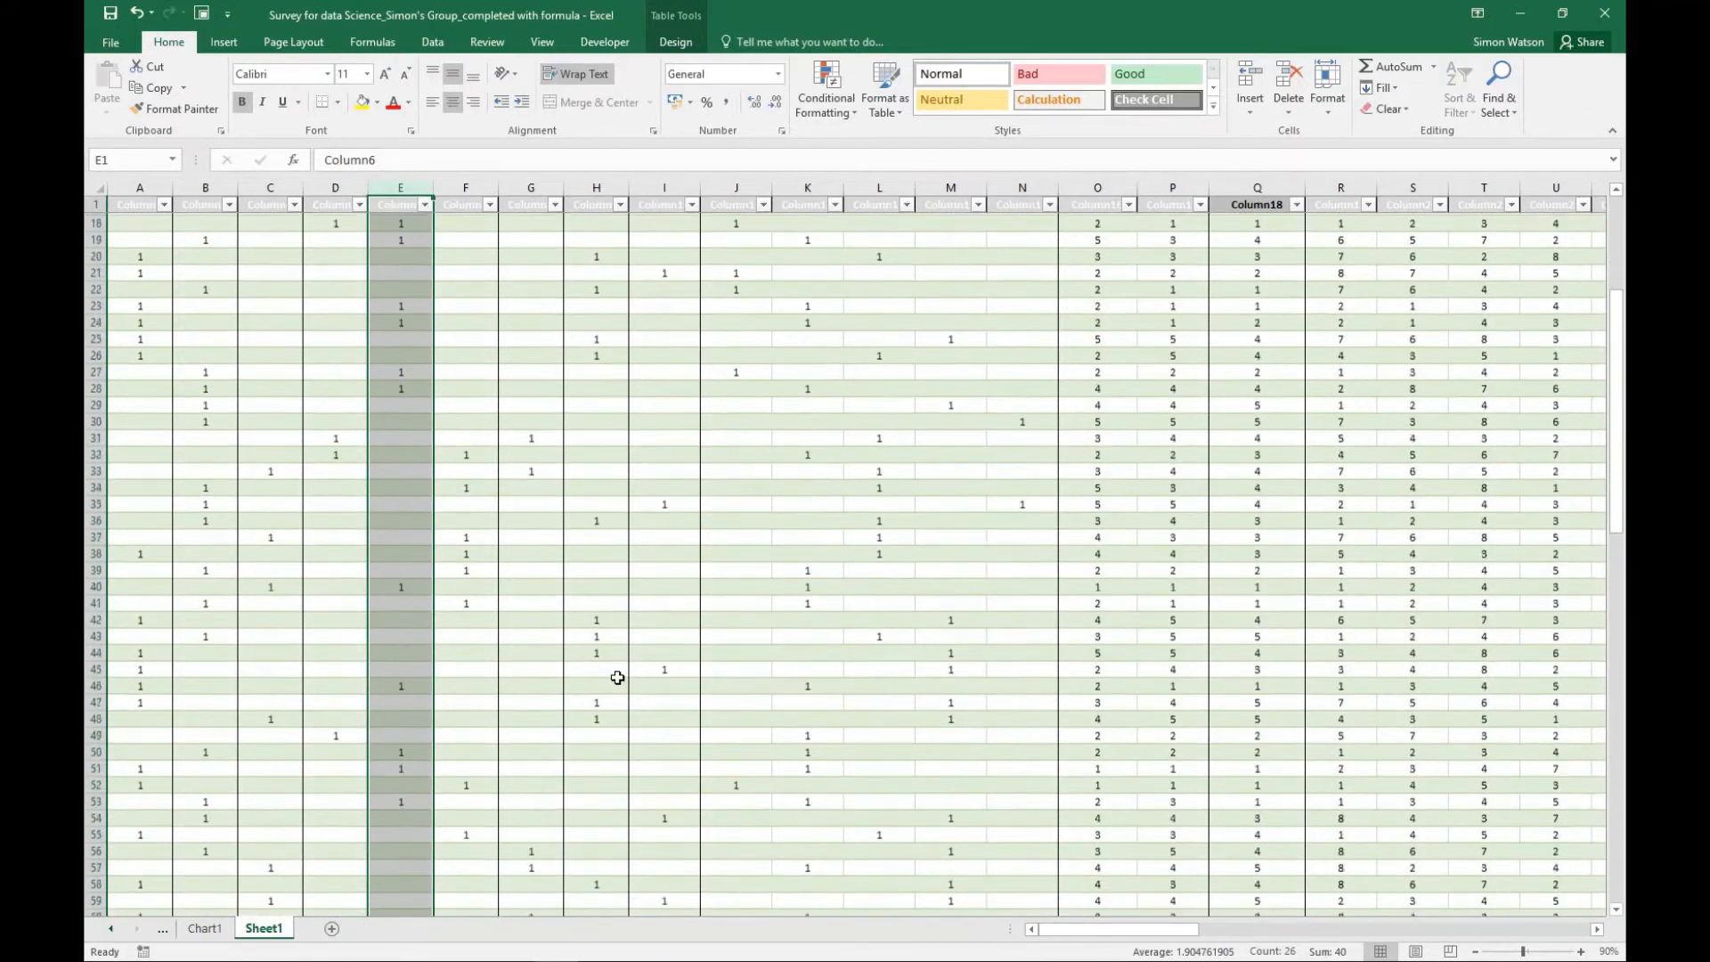
pyautogui.scroll(6, 618, 678)
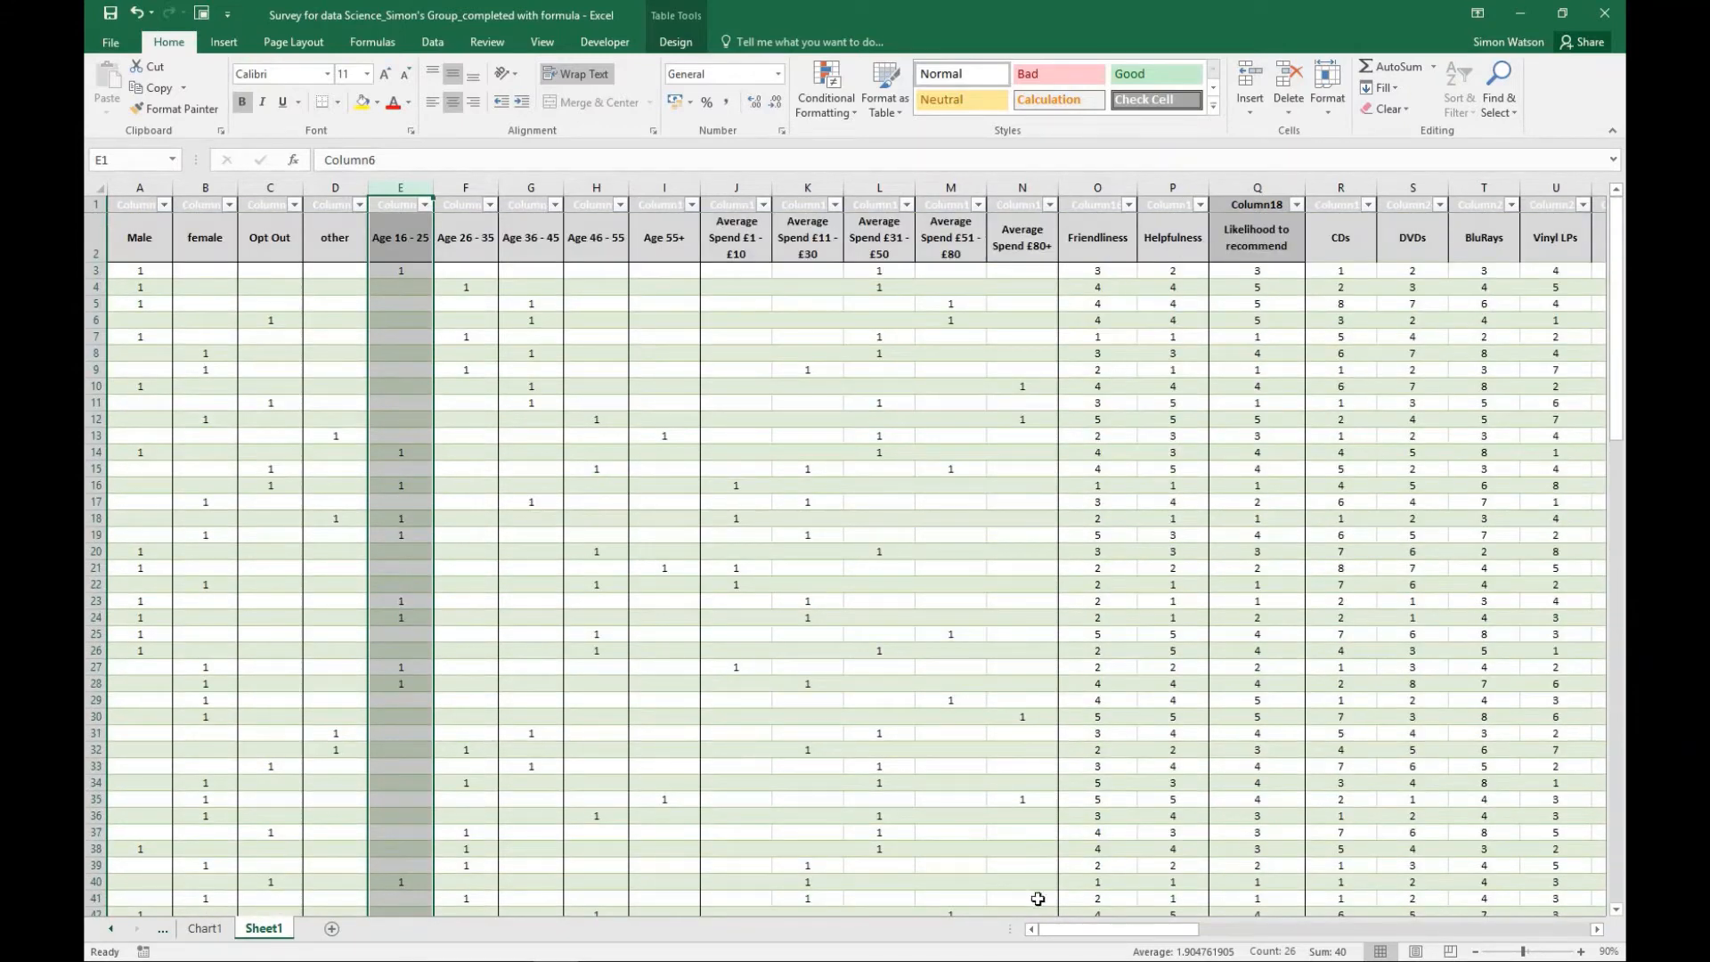
# - Filter the Friendliness column to rating 5 plus its heading row, and review the matching responses
pyautogui.moveTo(1079, 930); pyautogui.dragTo(1102, 929)
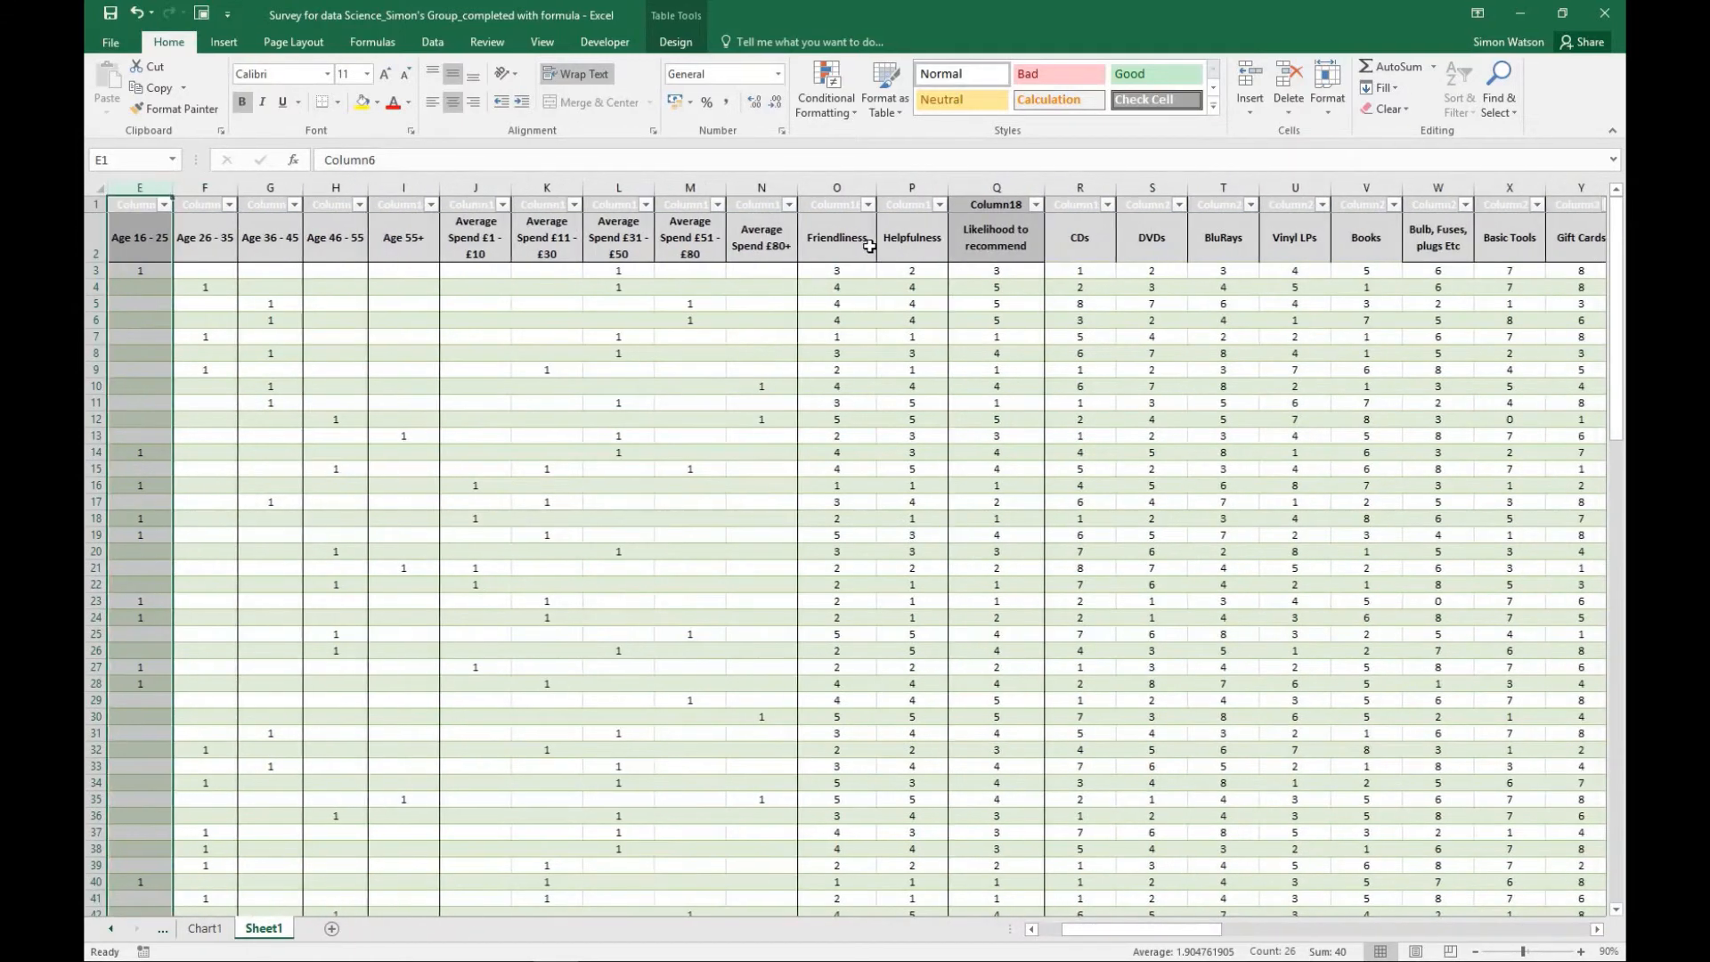
pyautogui.click(868, 205)
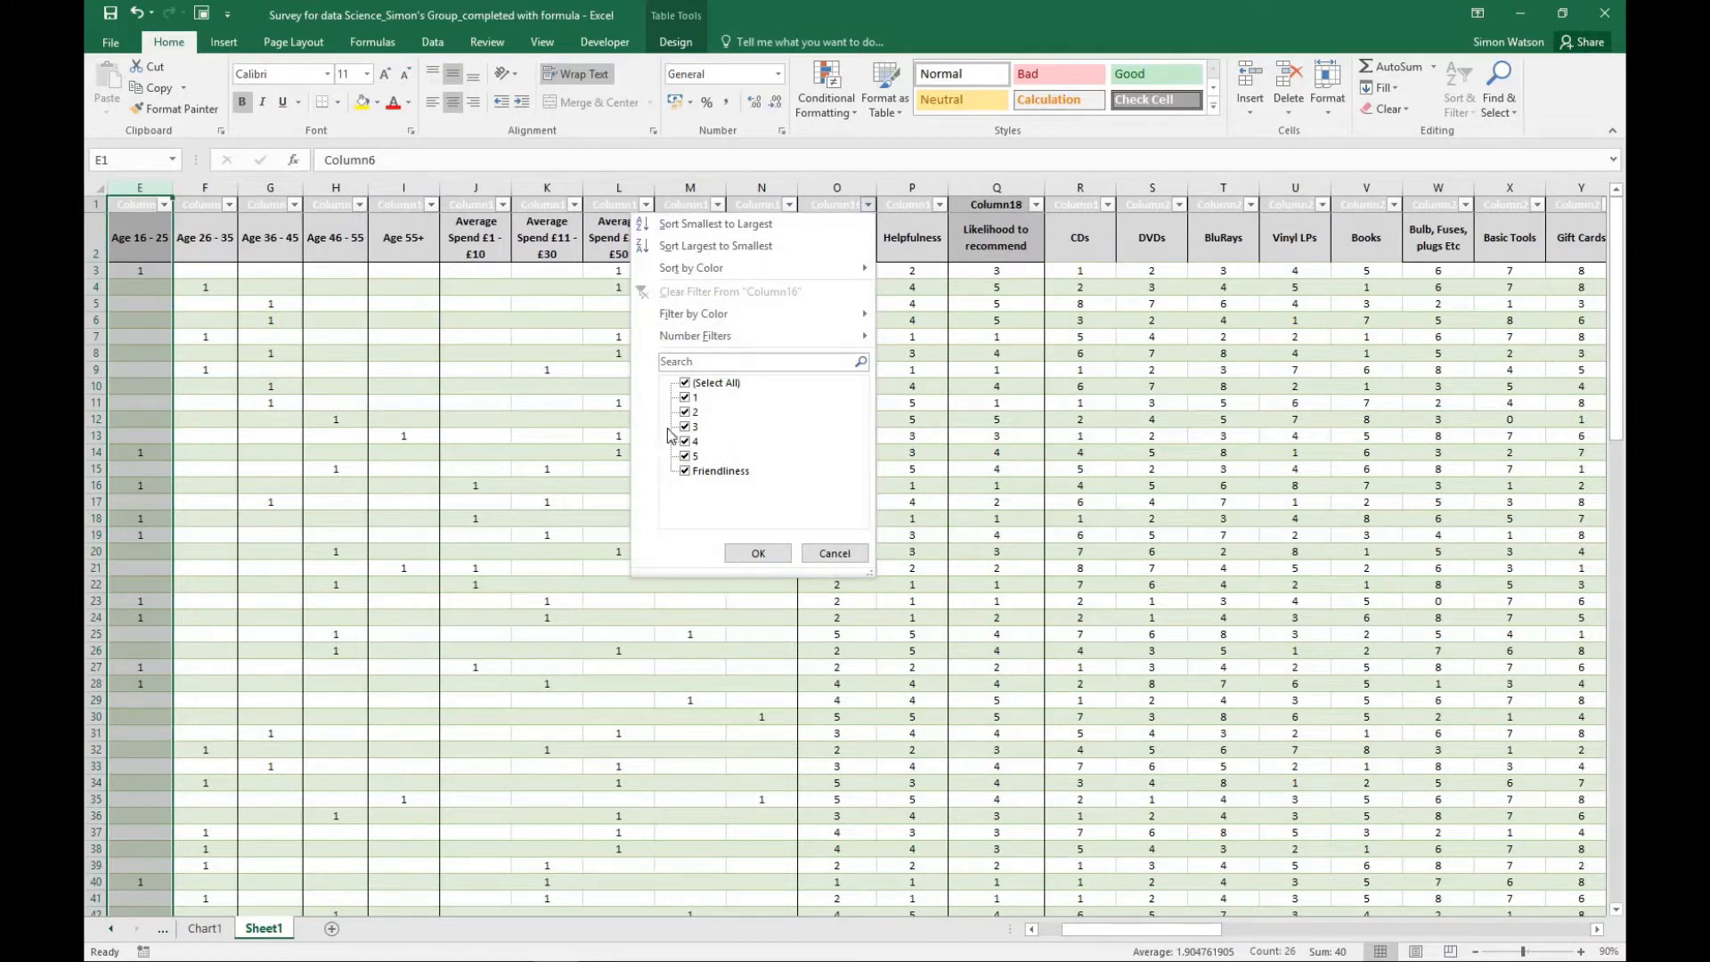
pyautogui.click(685, 384)
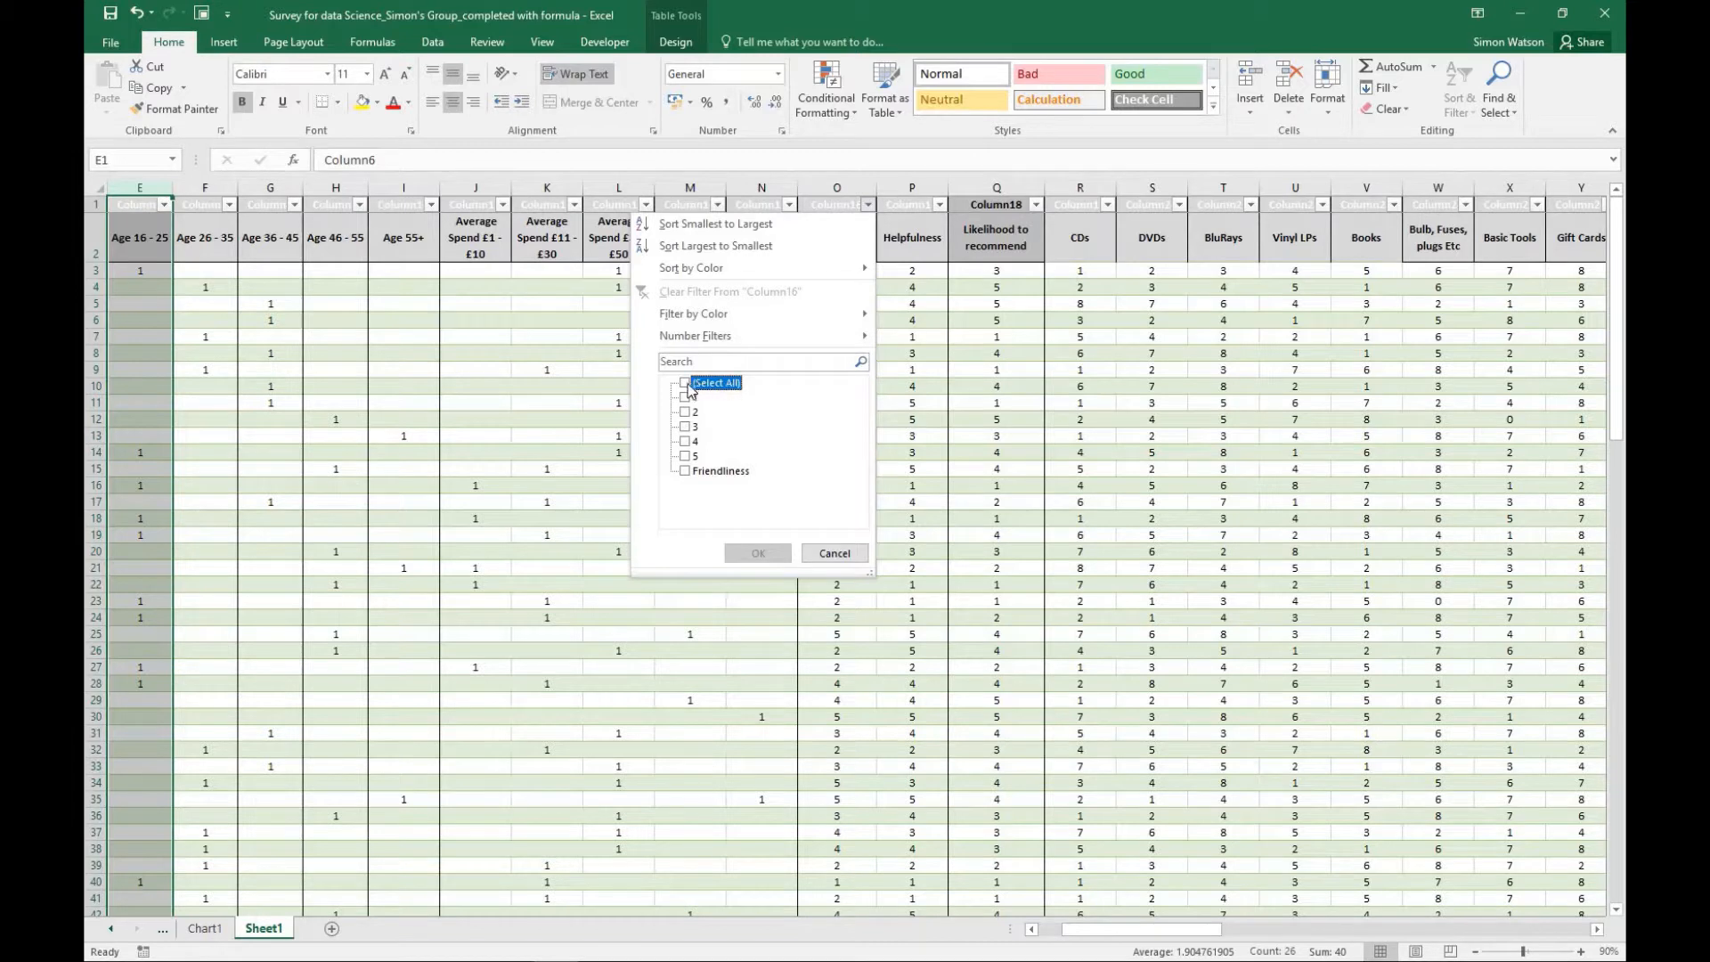
pyautogui.click(687, 384)
pyautogui.click(686, 458)
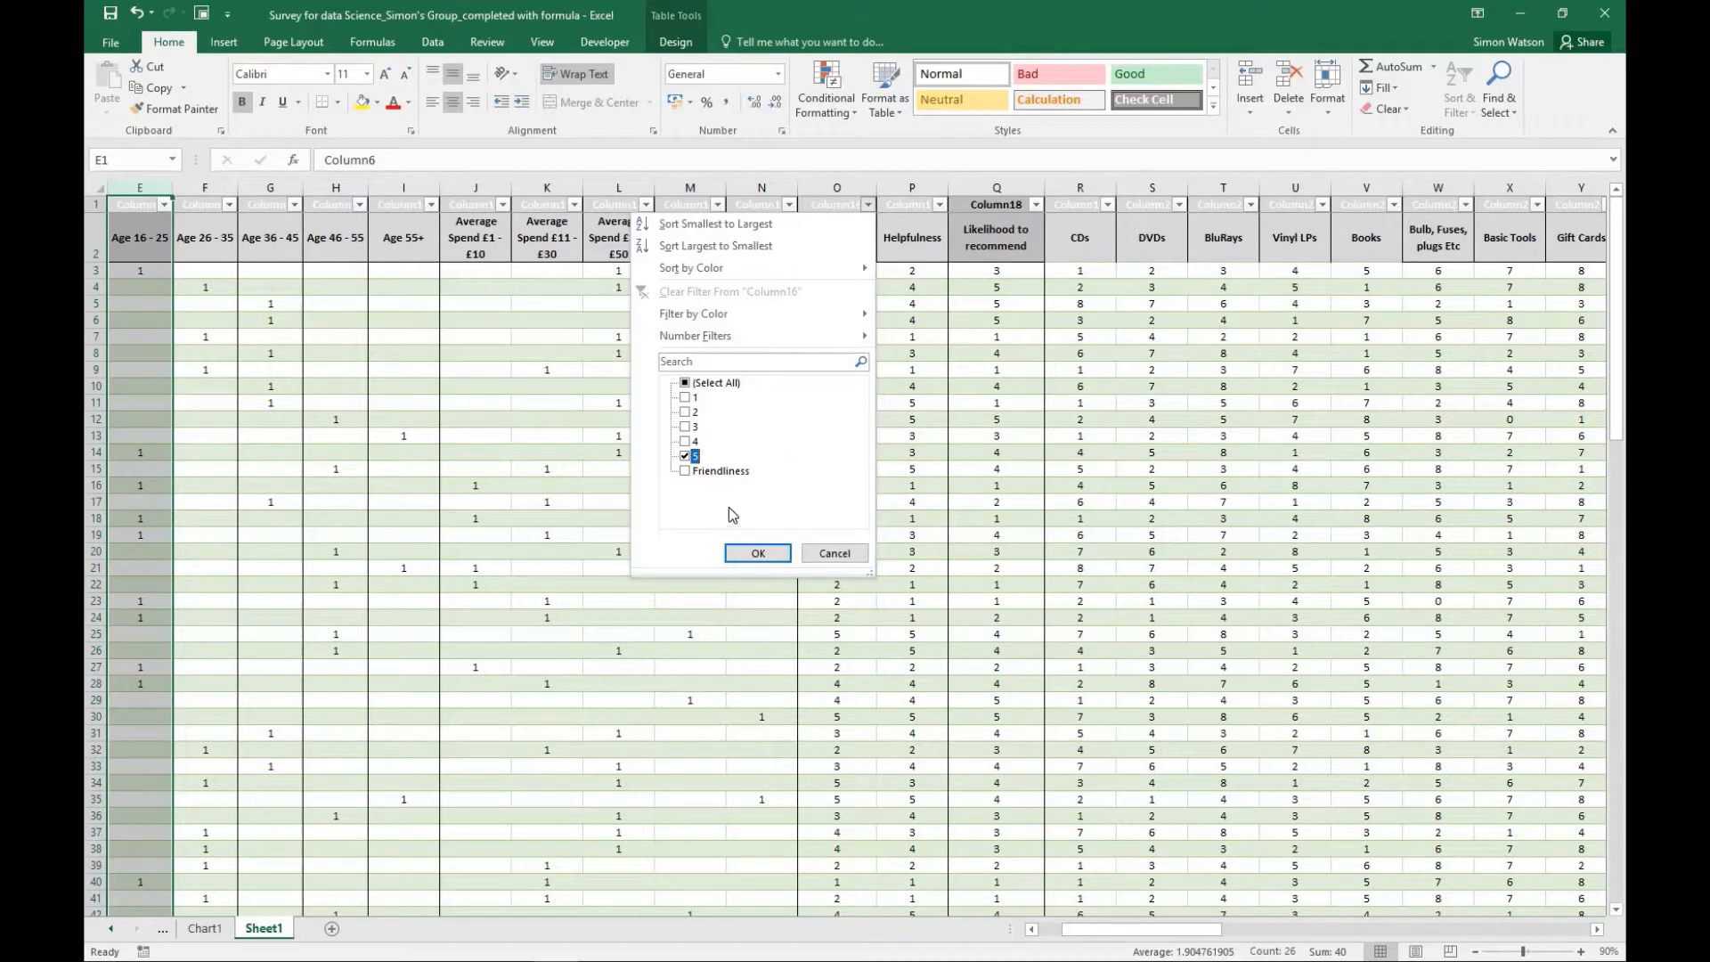
pyautogui.click(685, 471)
pyautogui.click(758, 554)
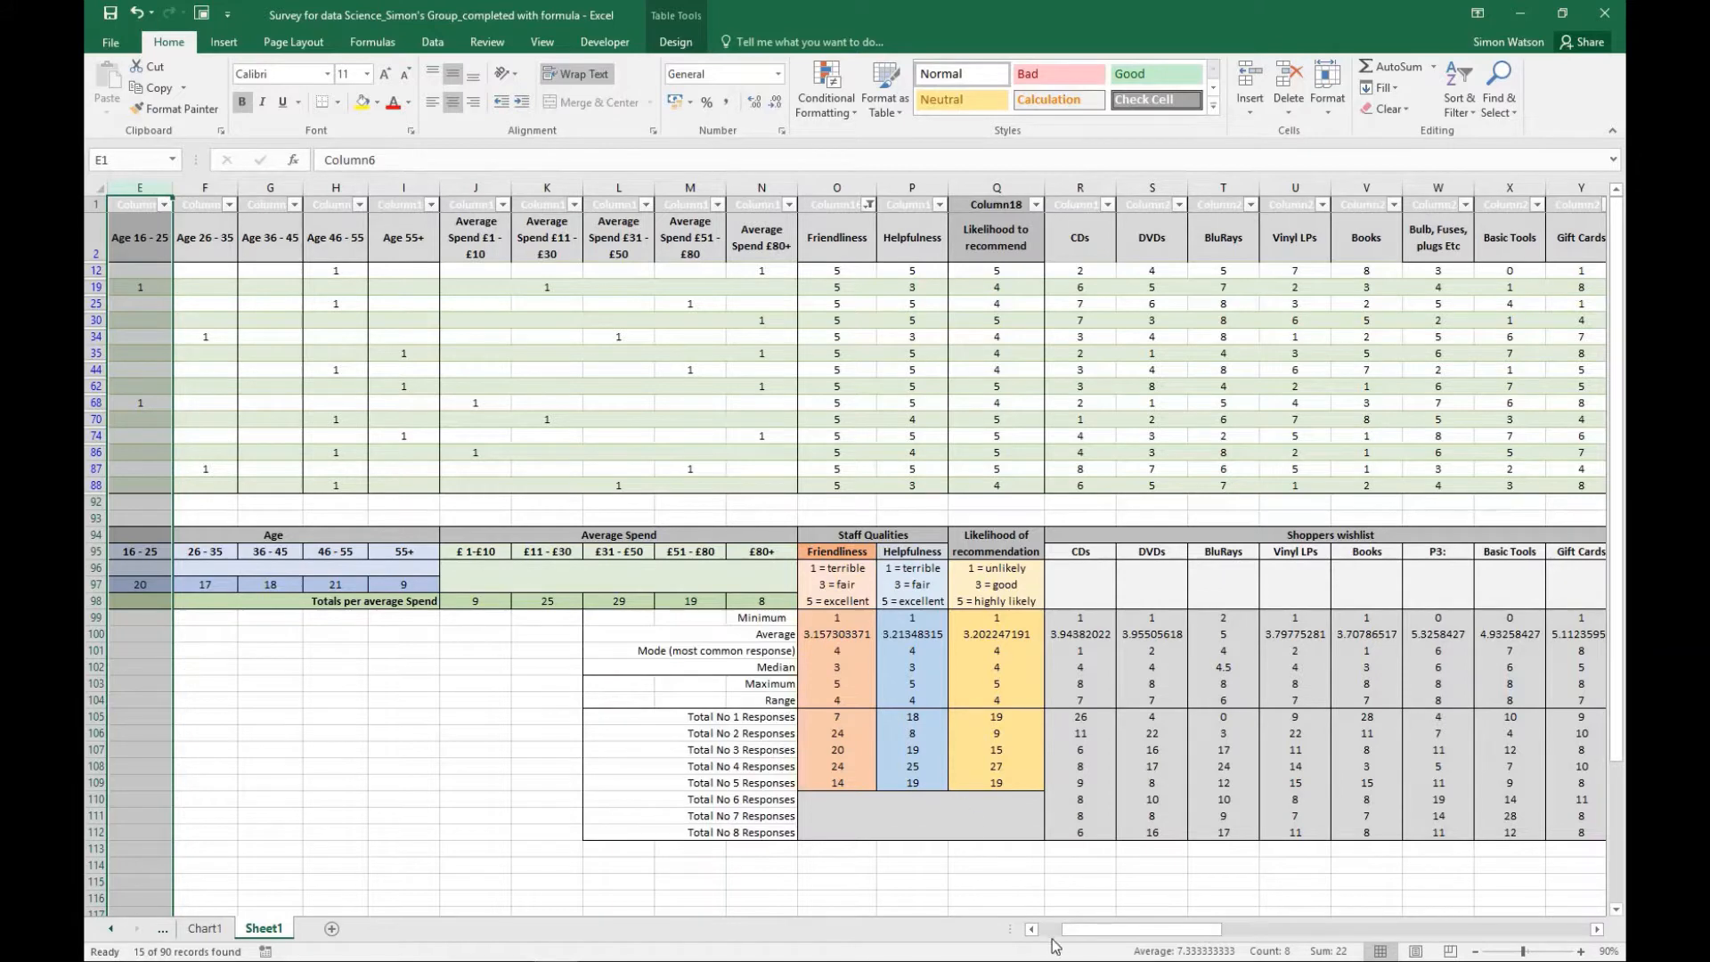
pyautogui.moveTo(1083, 930); pyautogui.dragTo(1061, 930)
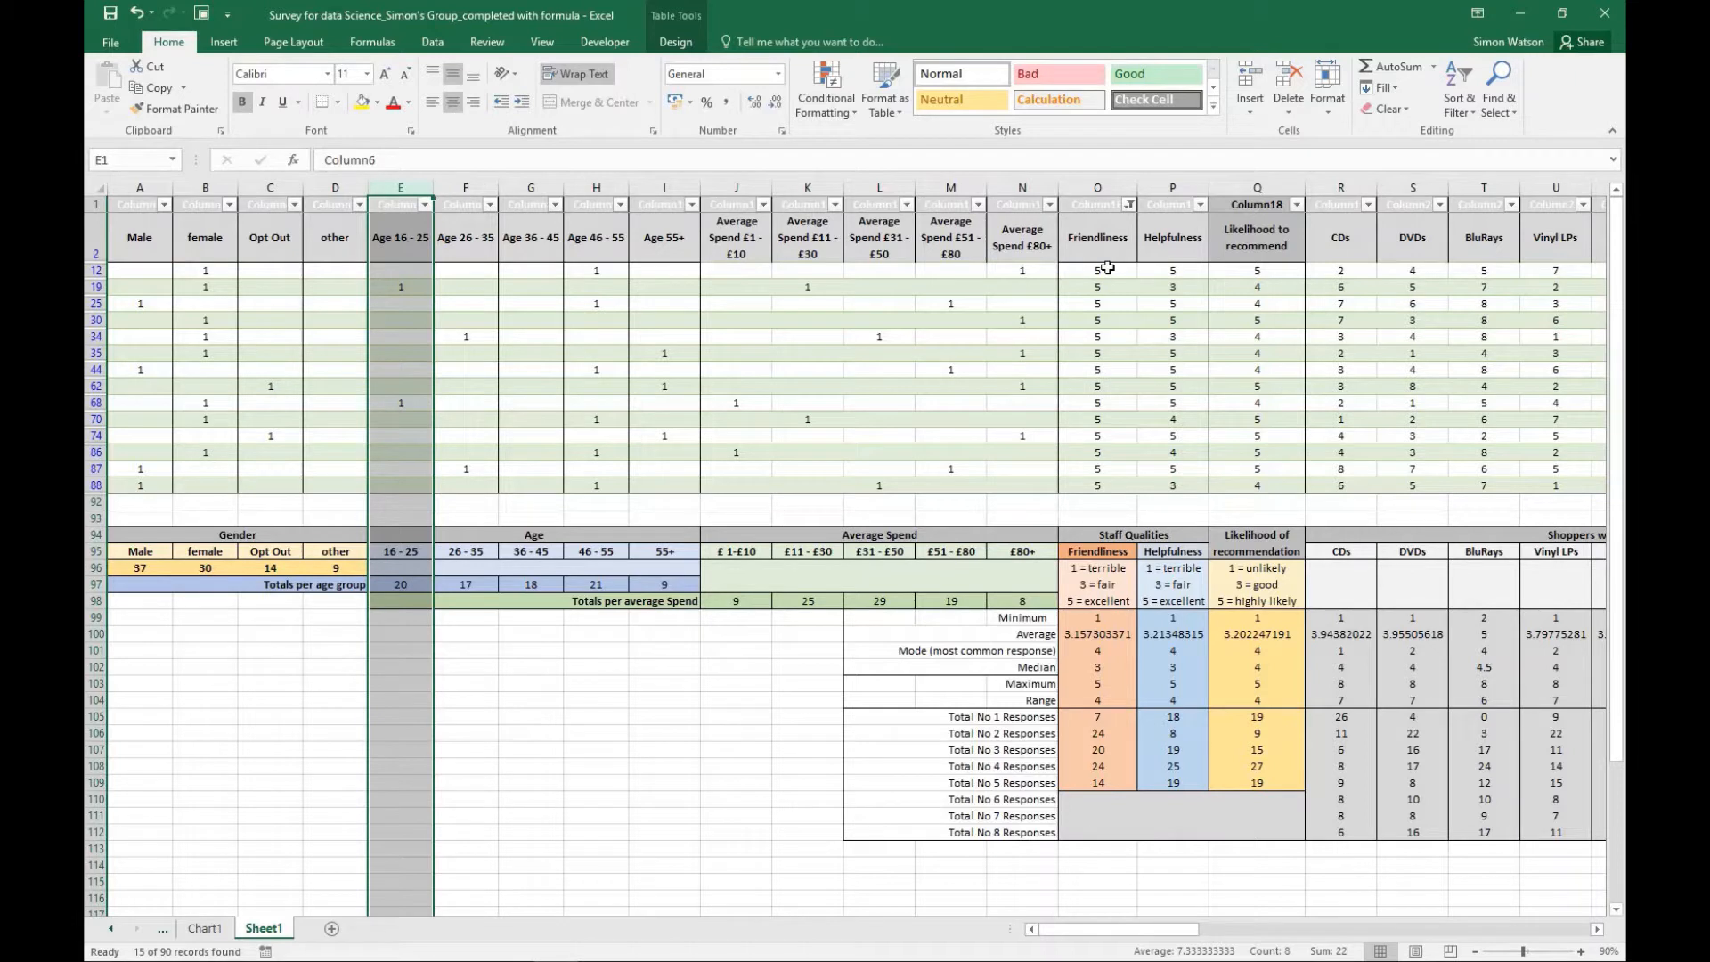
# - Reset the Friendliness filter to include all ratings
pyautogui.click(1129, 206)
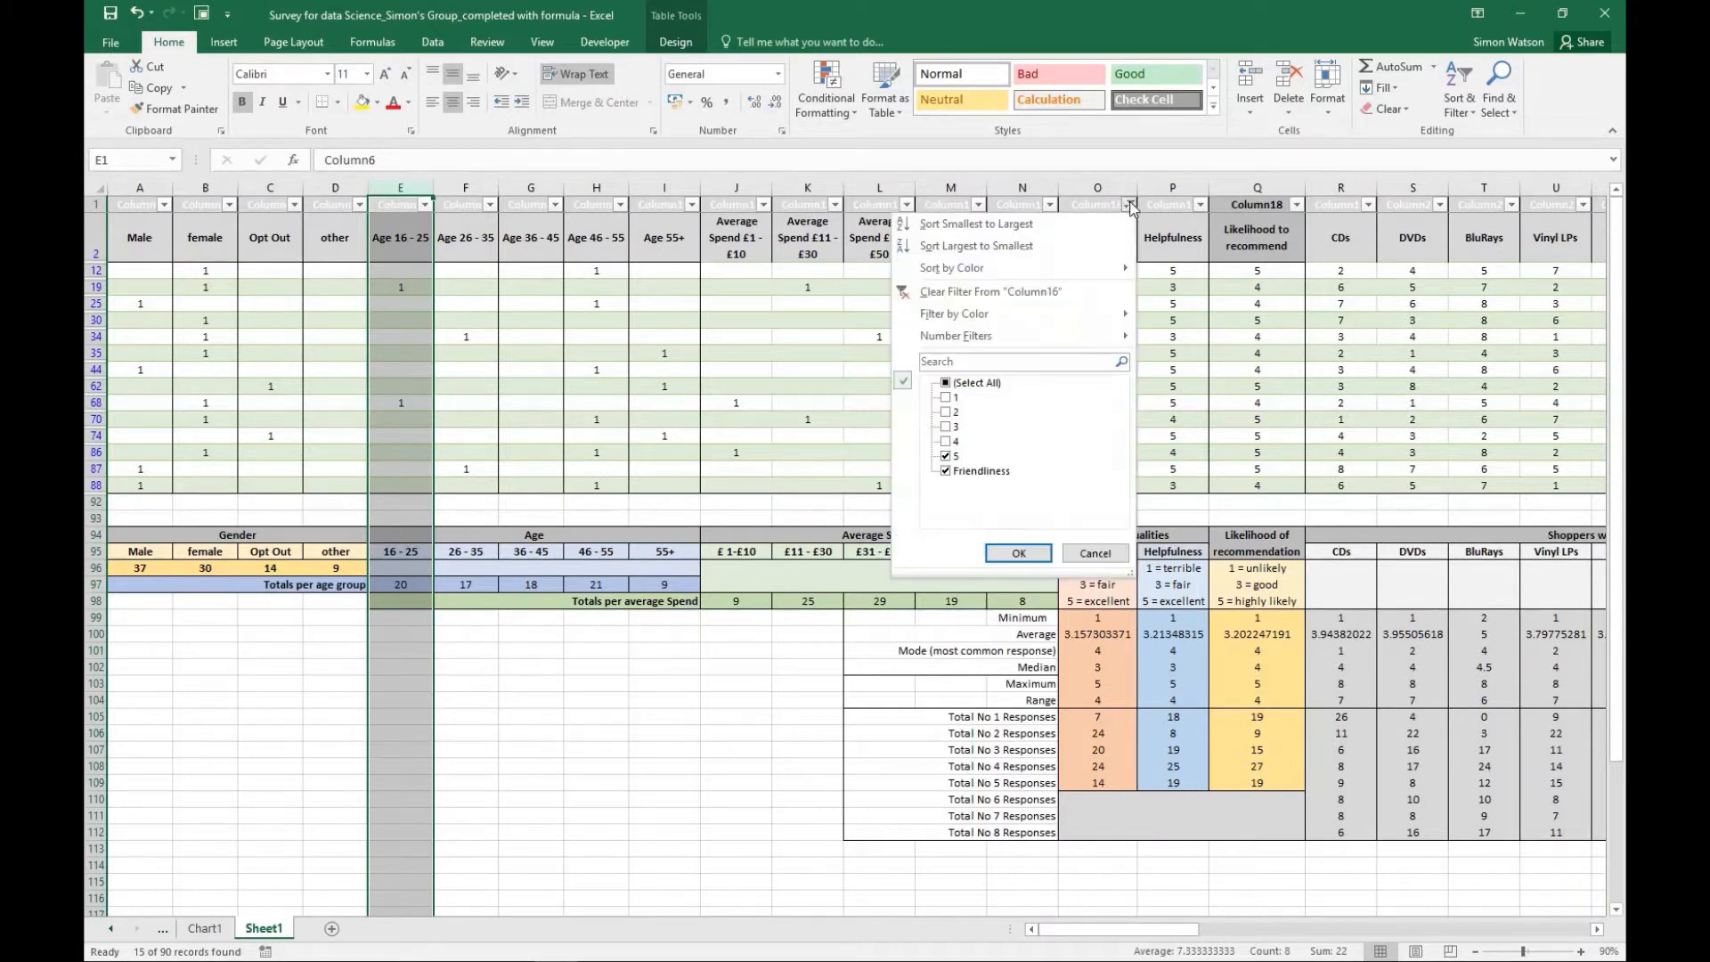
pyautogui.click(945, 384)
pyautogui.click(1005, 555)
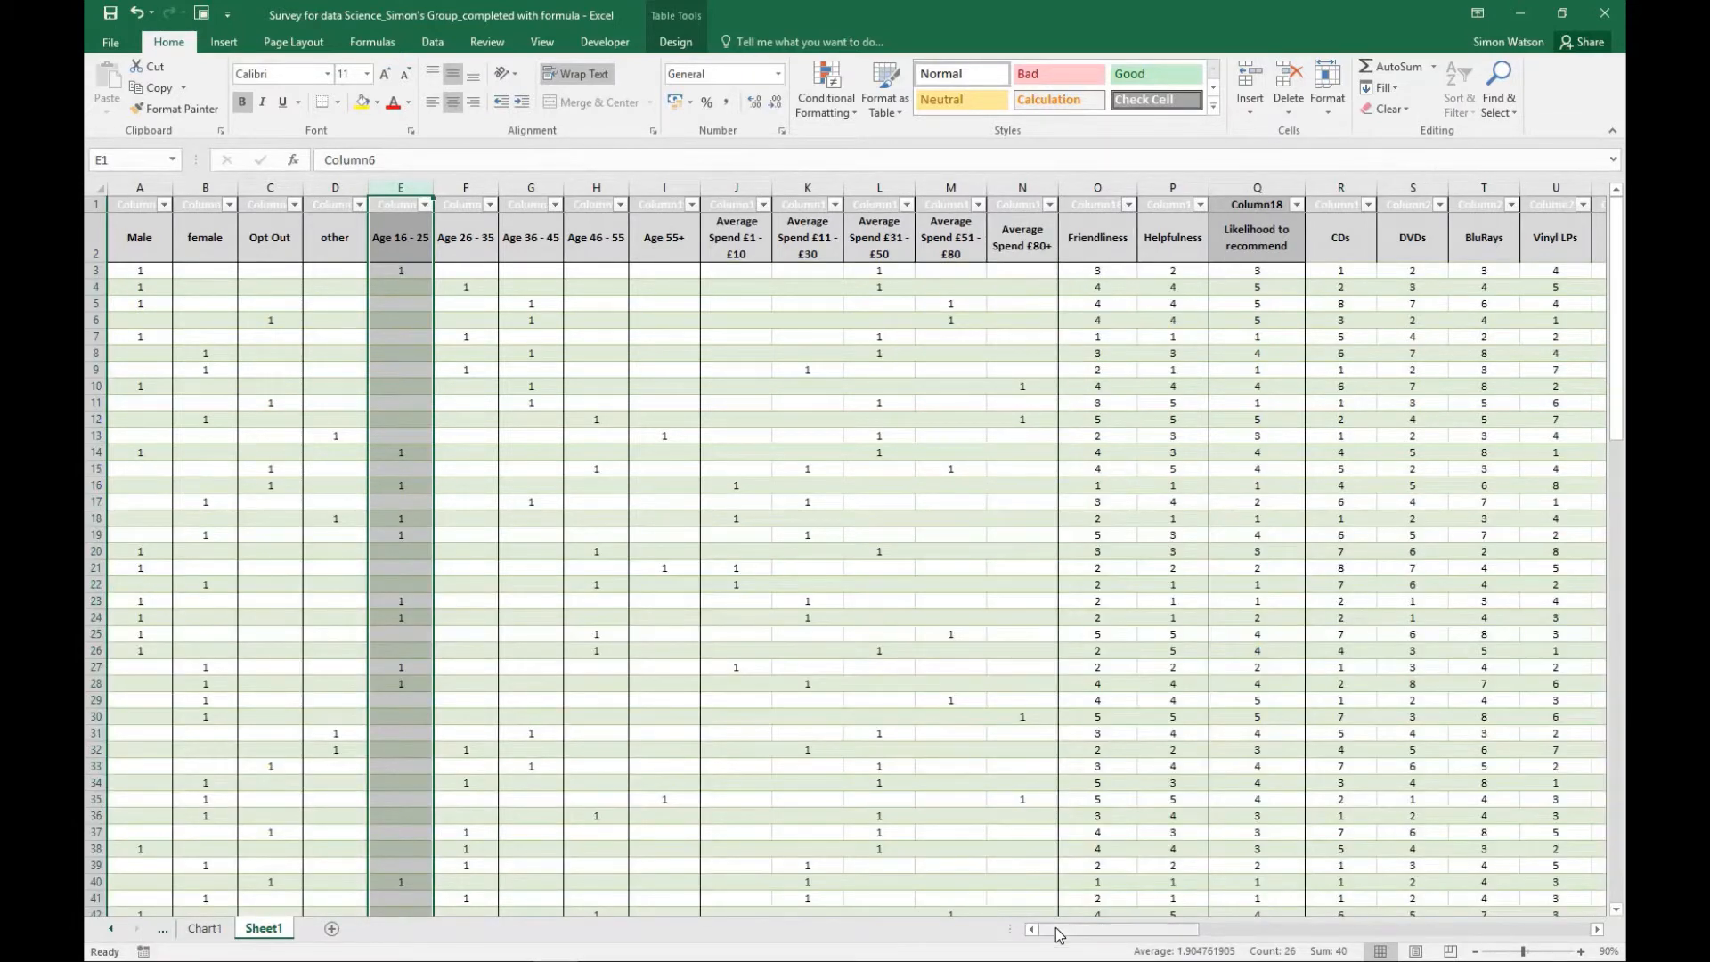
pyautogui.moveTo(1091, 931); pyautogui.dragTo(1038, 940)
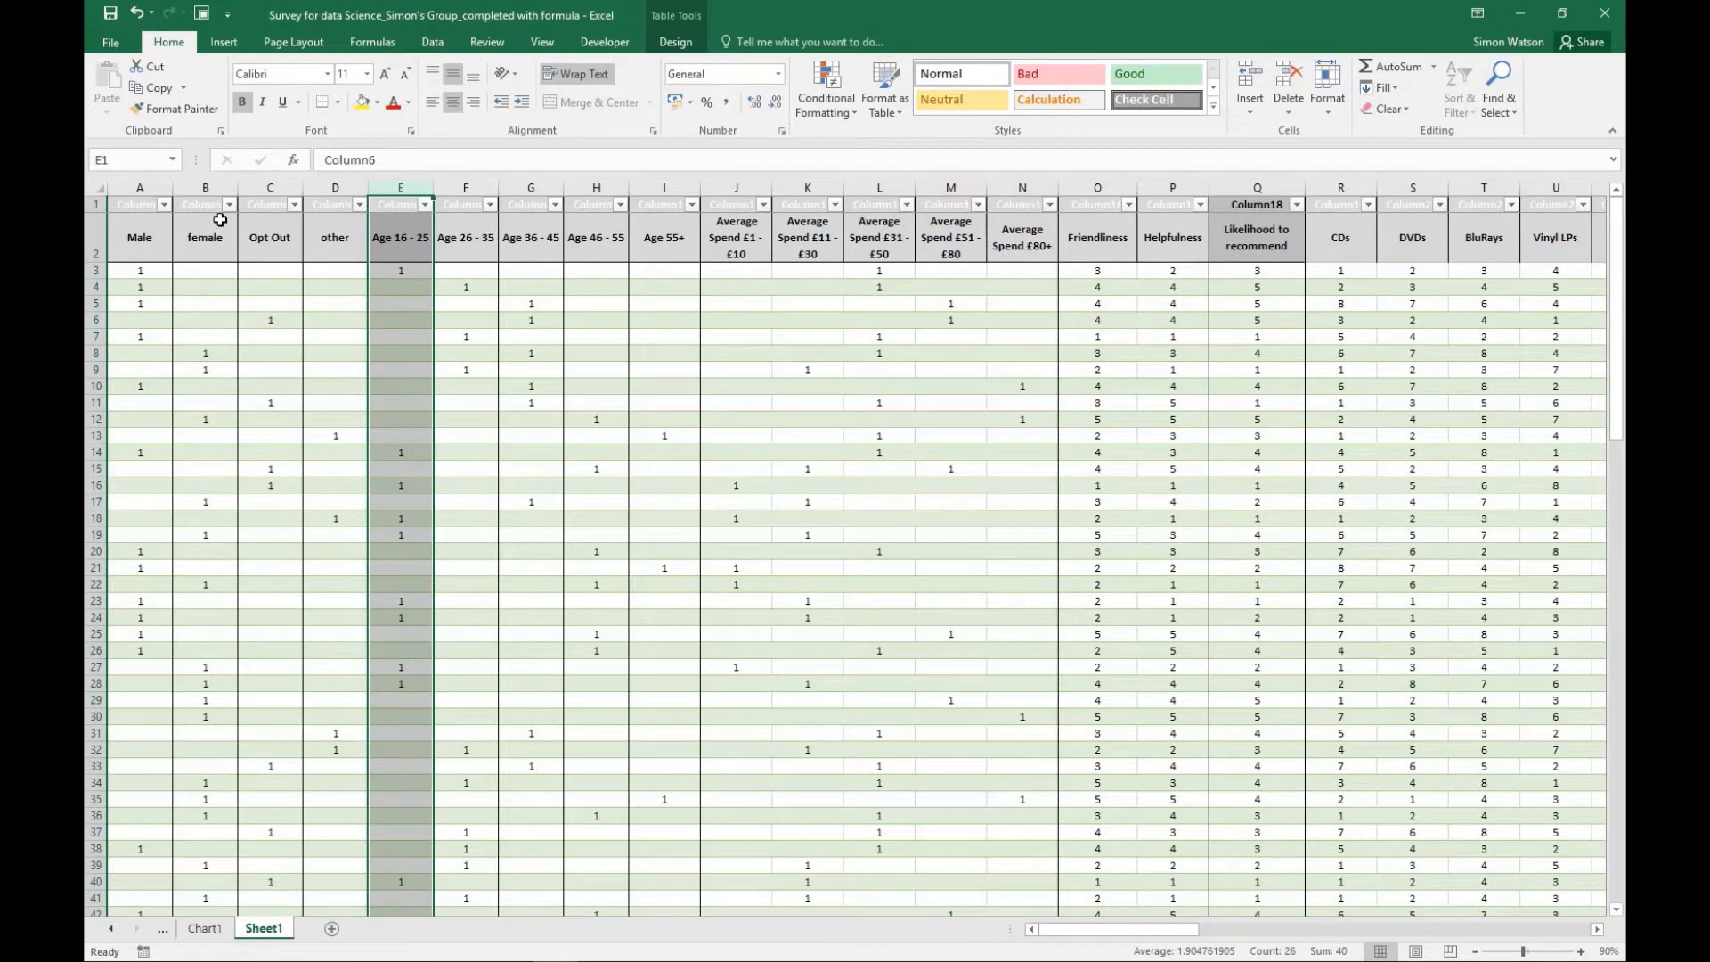
# - Filter the Opt Out column to exclude blanks and review the matching responses across to Additional Comments
pyautogui.click(294, 205)
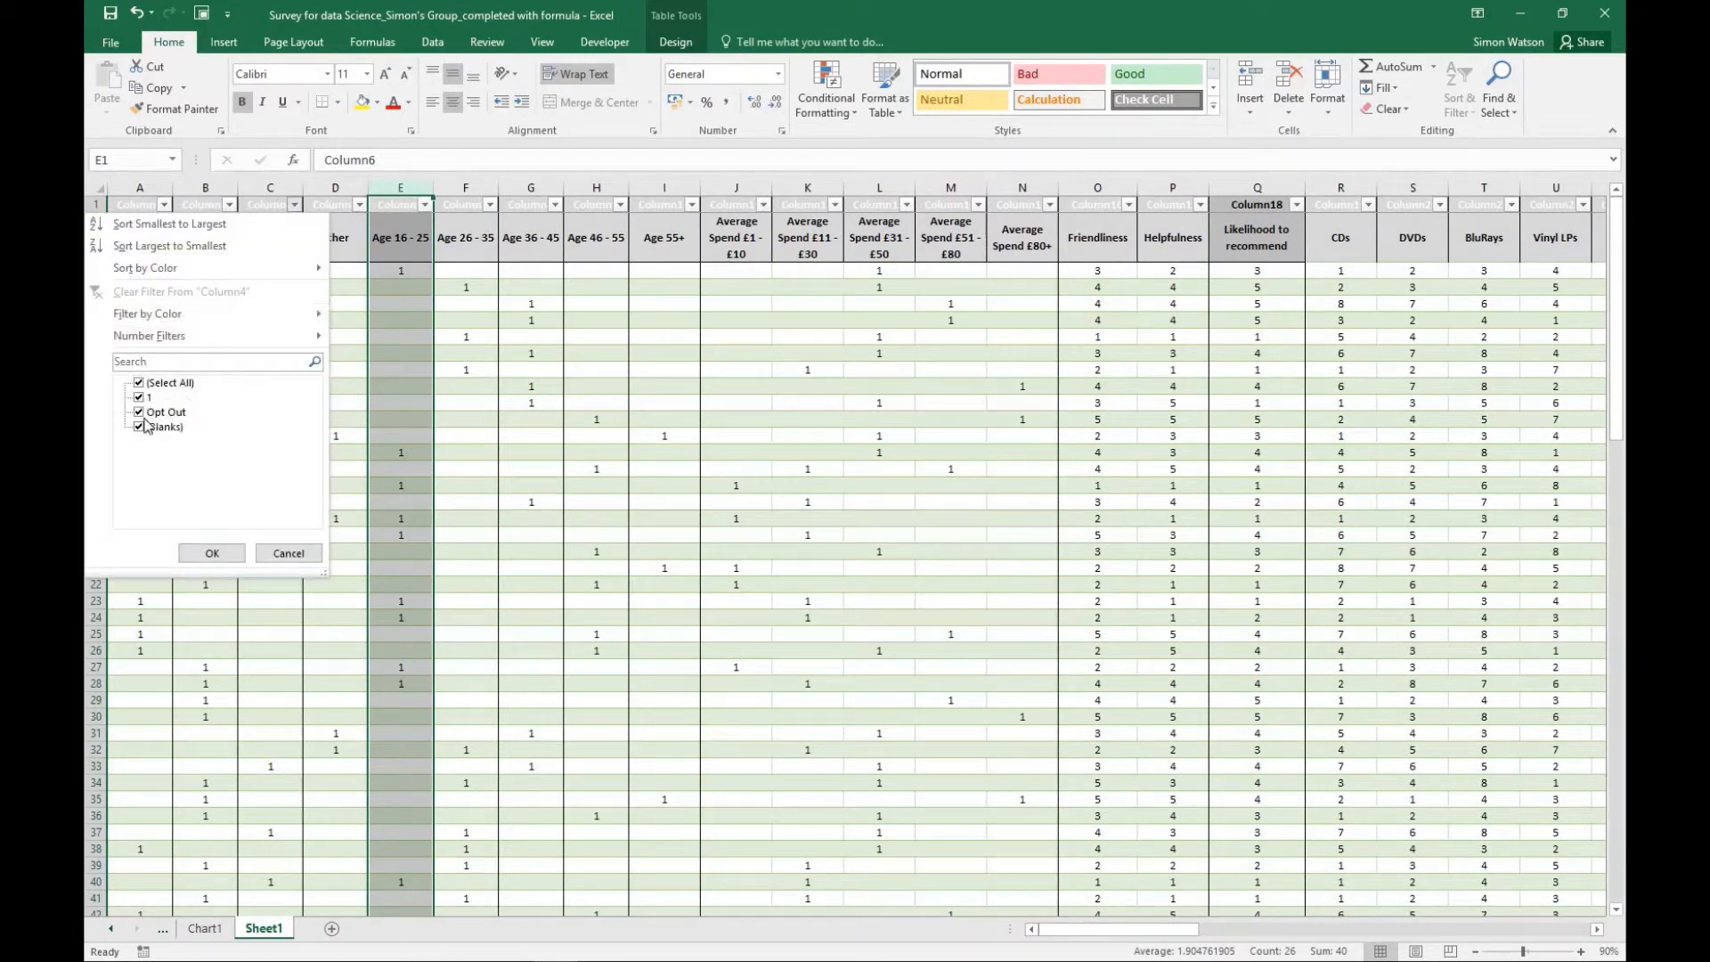
pyautogui.click(138, 429)
pyautogui.click(210, 553)
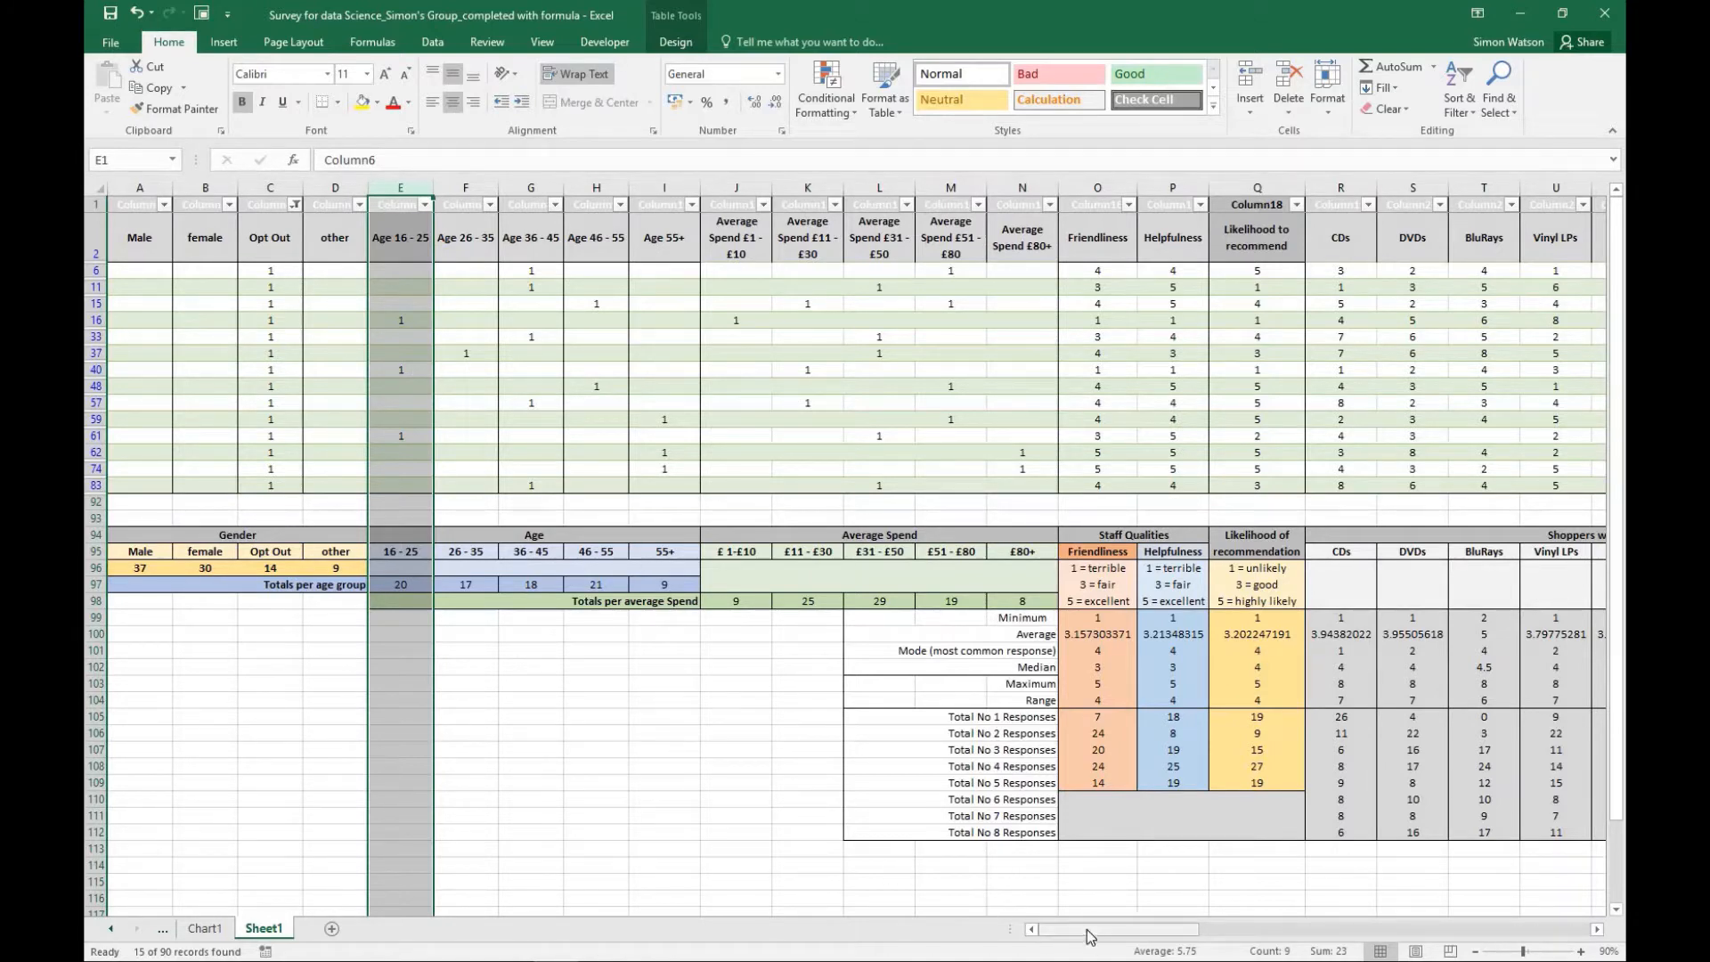
pyautogui.moveTo(1046, 930); pyautogui.dragTo(1149, 926)
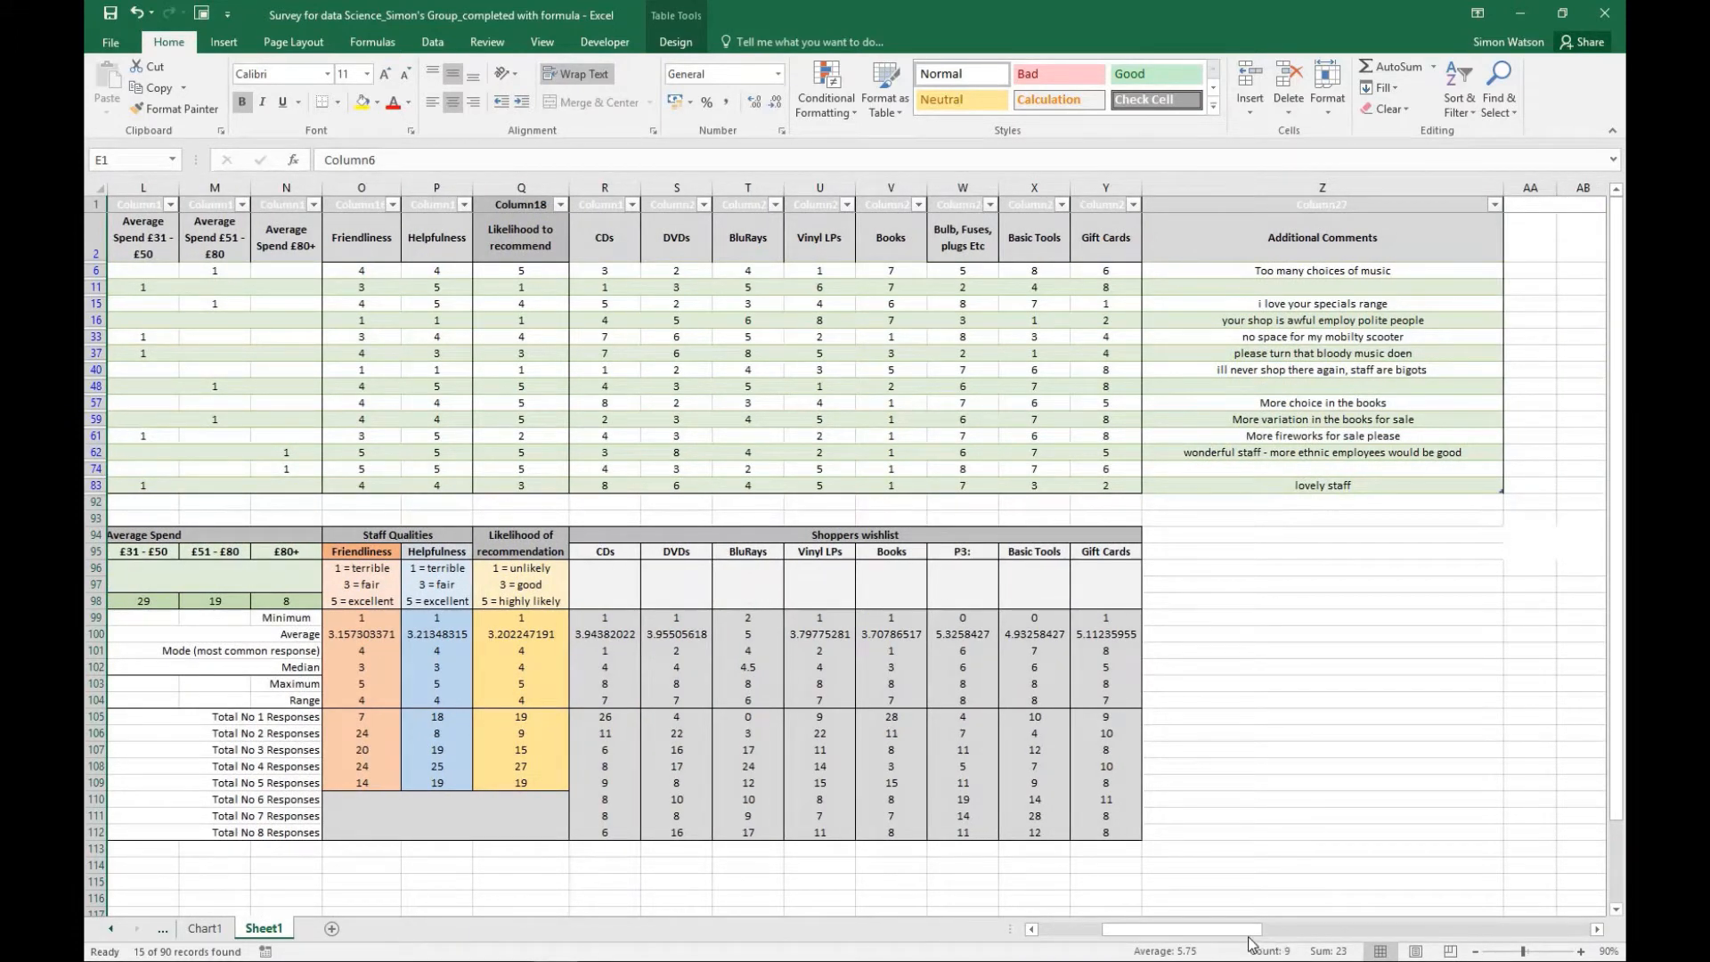
pyautogui.moveTo(1252, 935); pyautogui.dragTo(1101, 935)
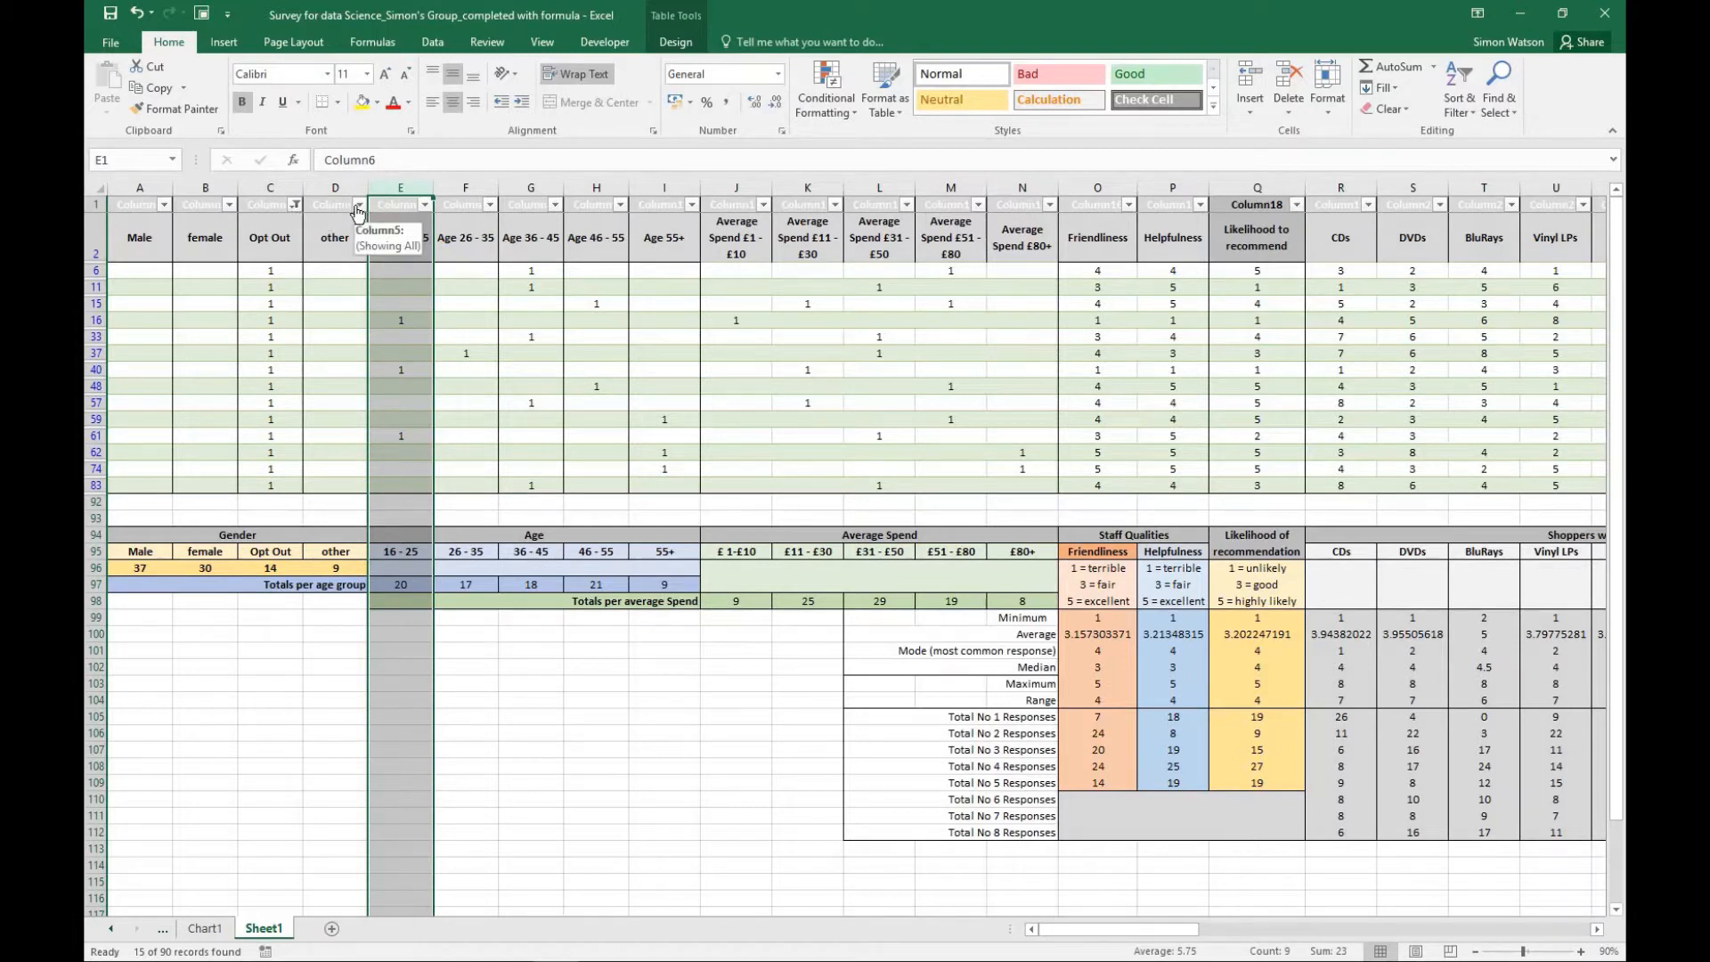
# - Reset the Opt Out filter to include all values and look down through the full list of responses
pyautogui.click(293, 204)
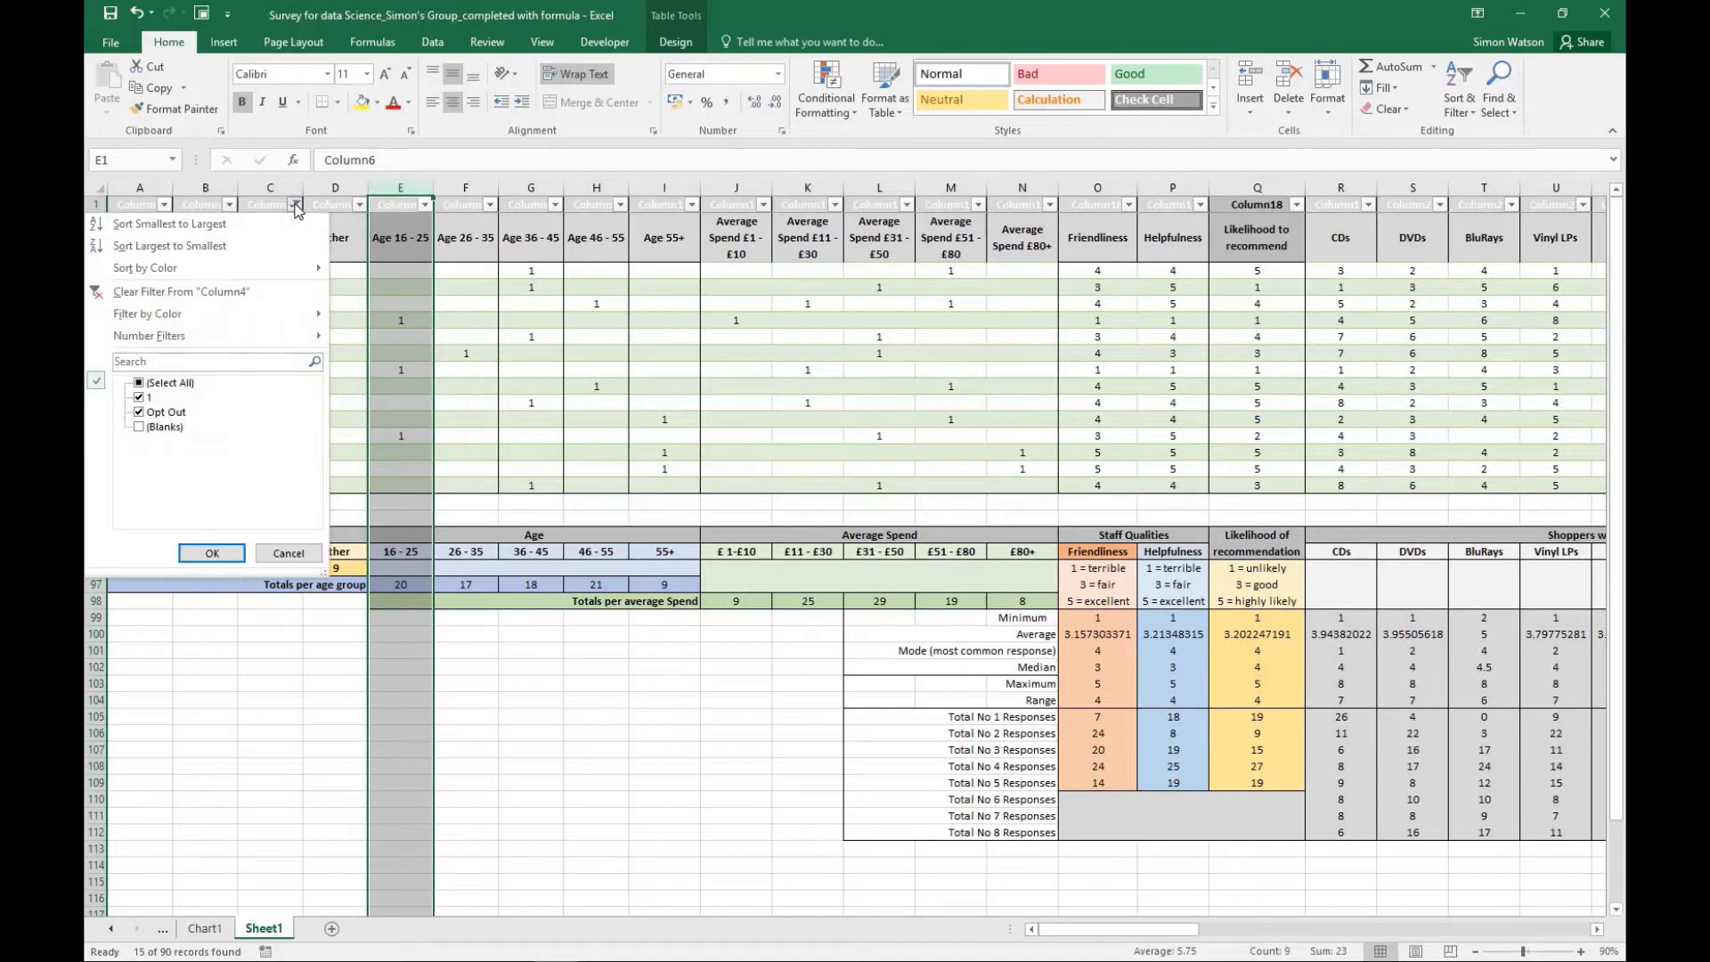
pyautogui.click(139, 384)
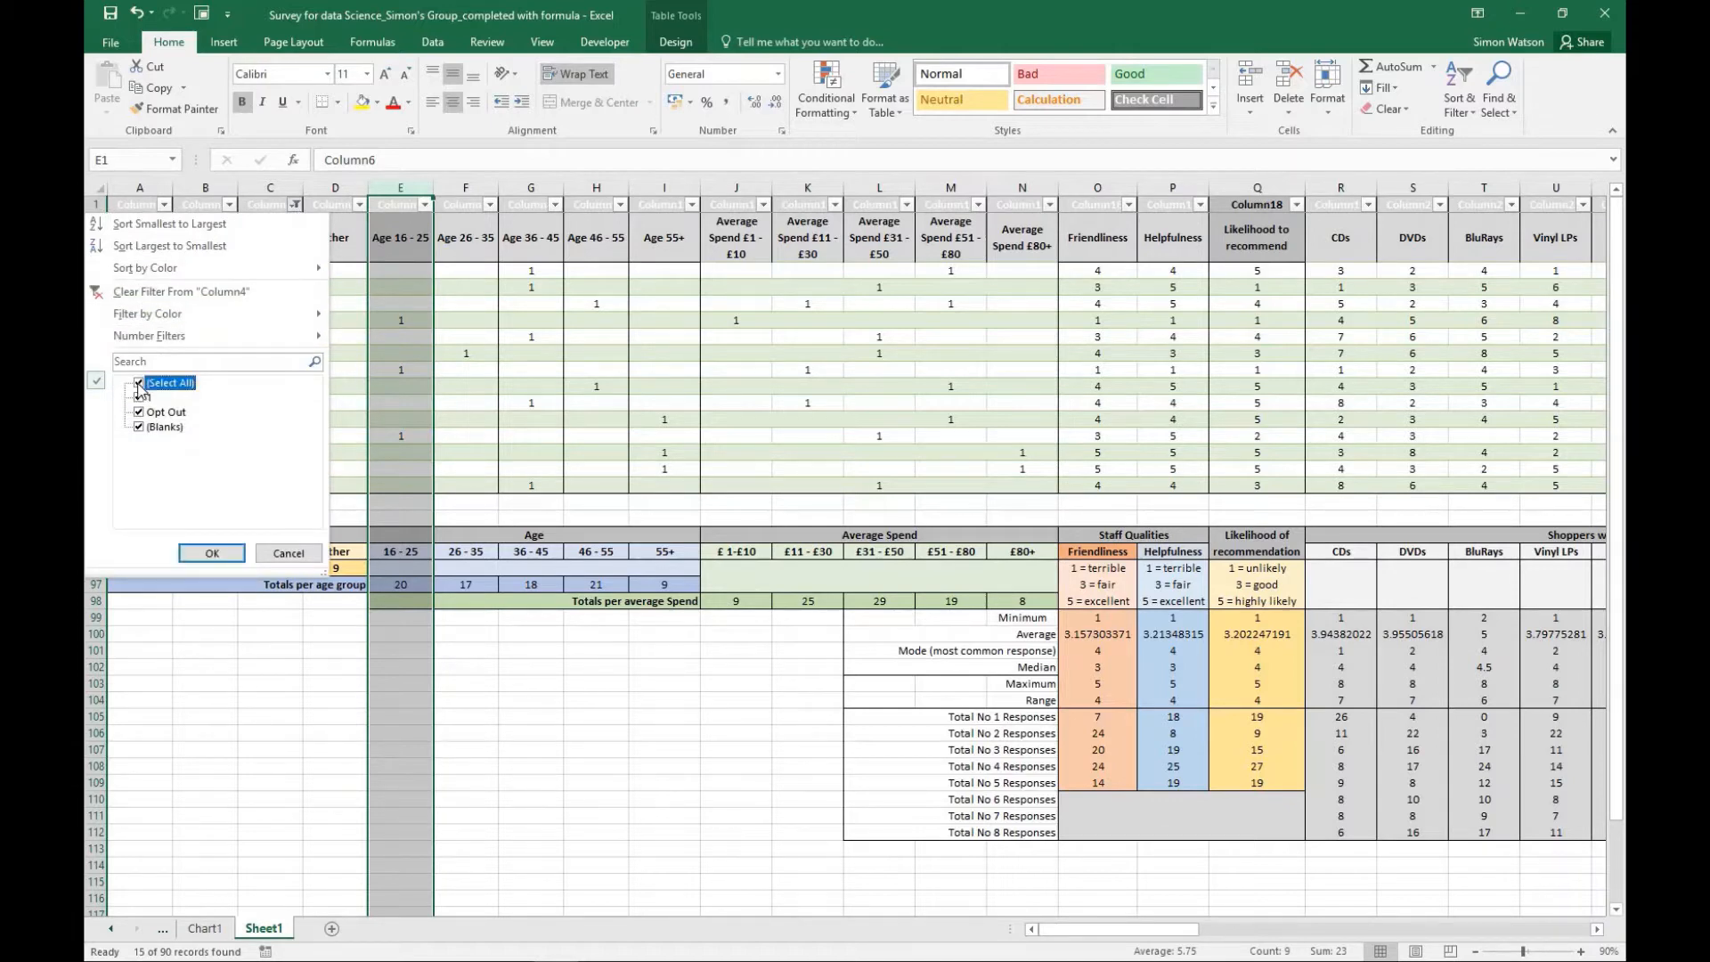
pyautogui.click(207, 552)
pyautogui.scroll(-13, 475, 517)
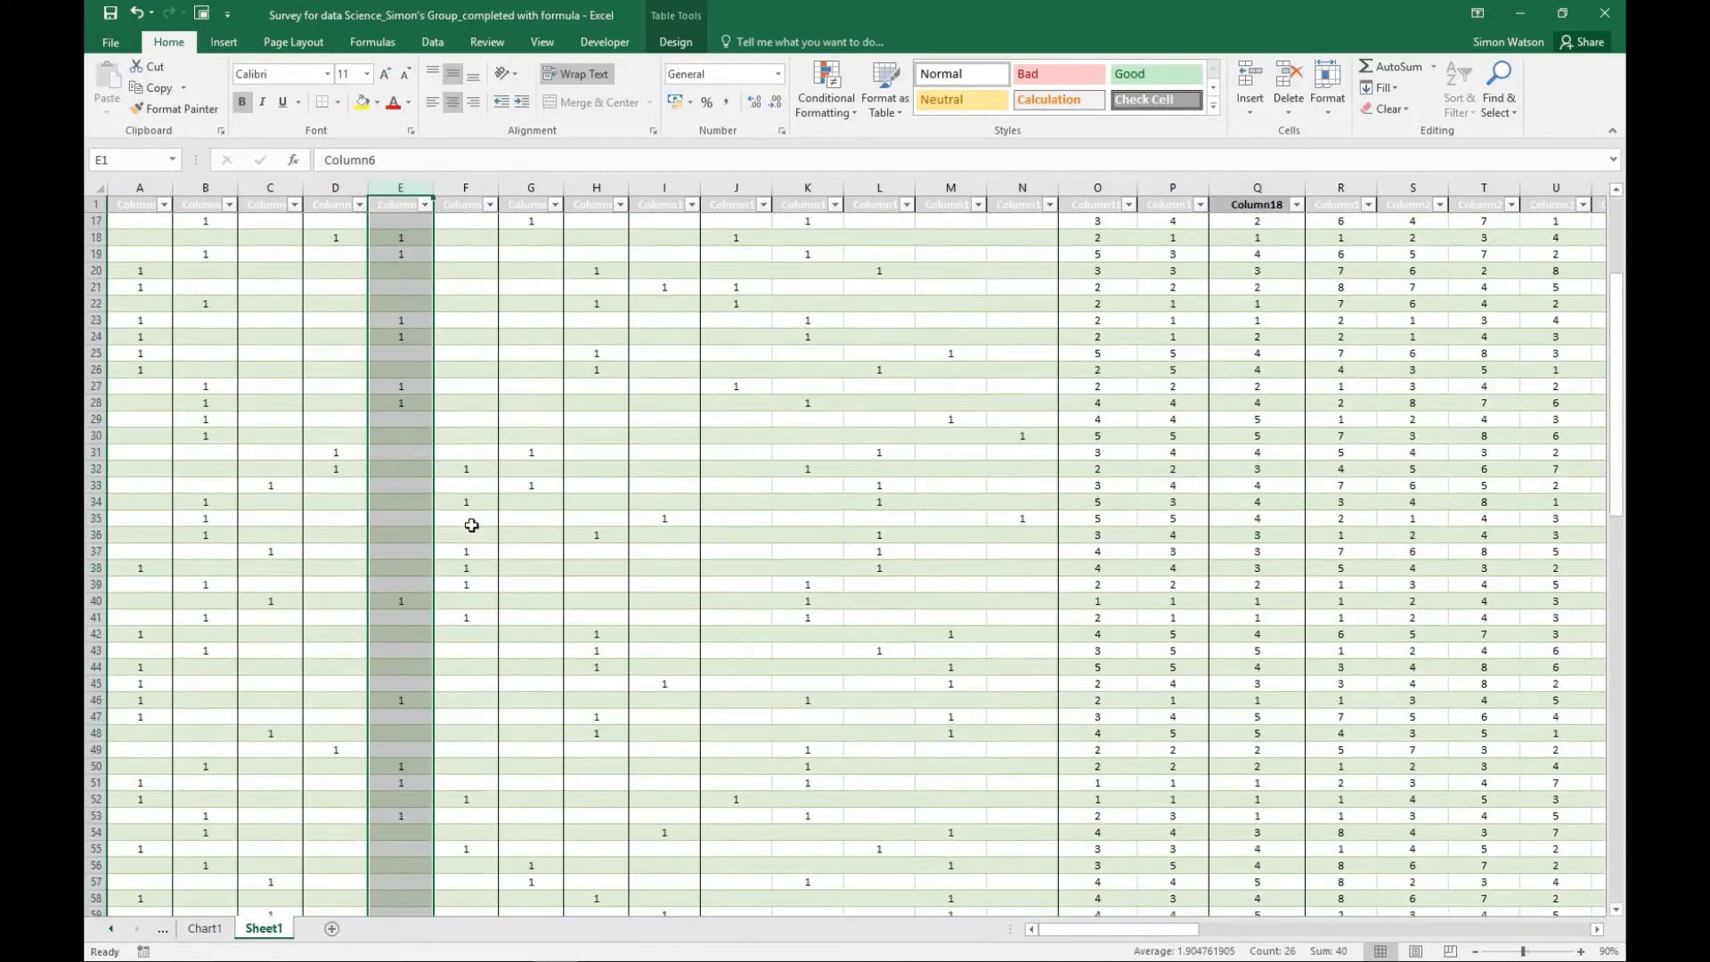
pyautogui.scroll(-5, 467, 559)
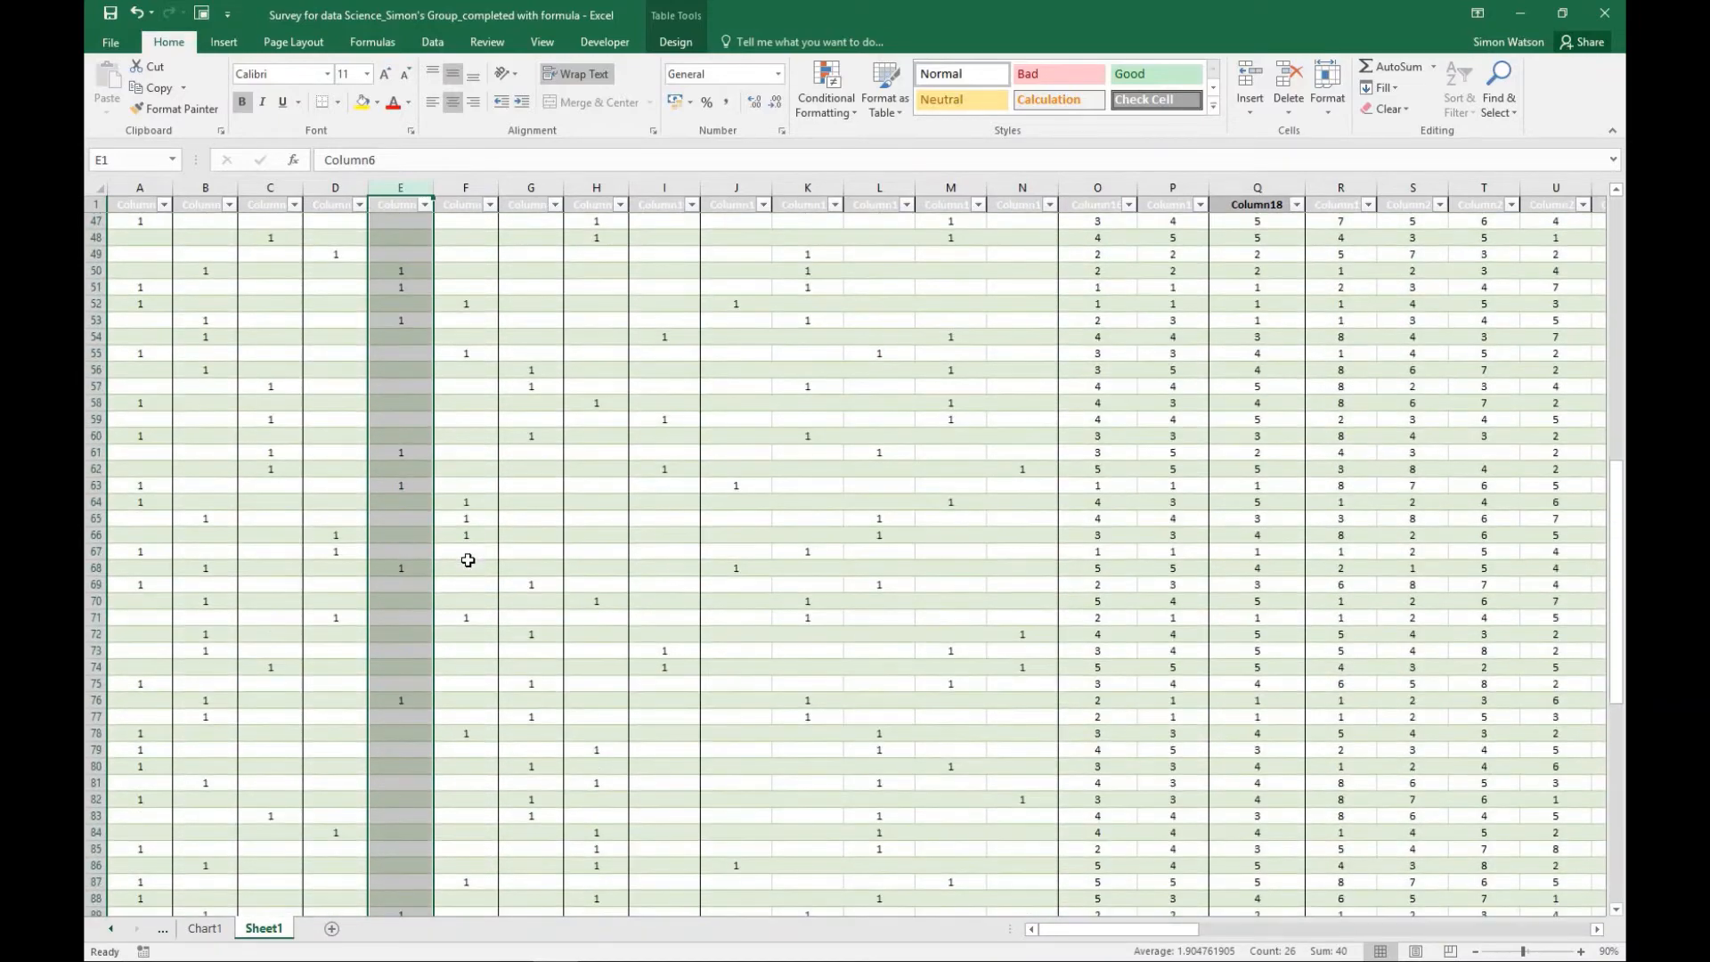
# - Filter the Age 55+ column to exclude blanks, keeping the 1 values and the heading row
pyautogui.scroll(5, 467, 561)
pyautogui.scroll(13, 468, 561)
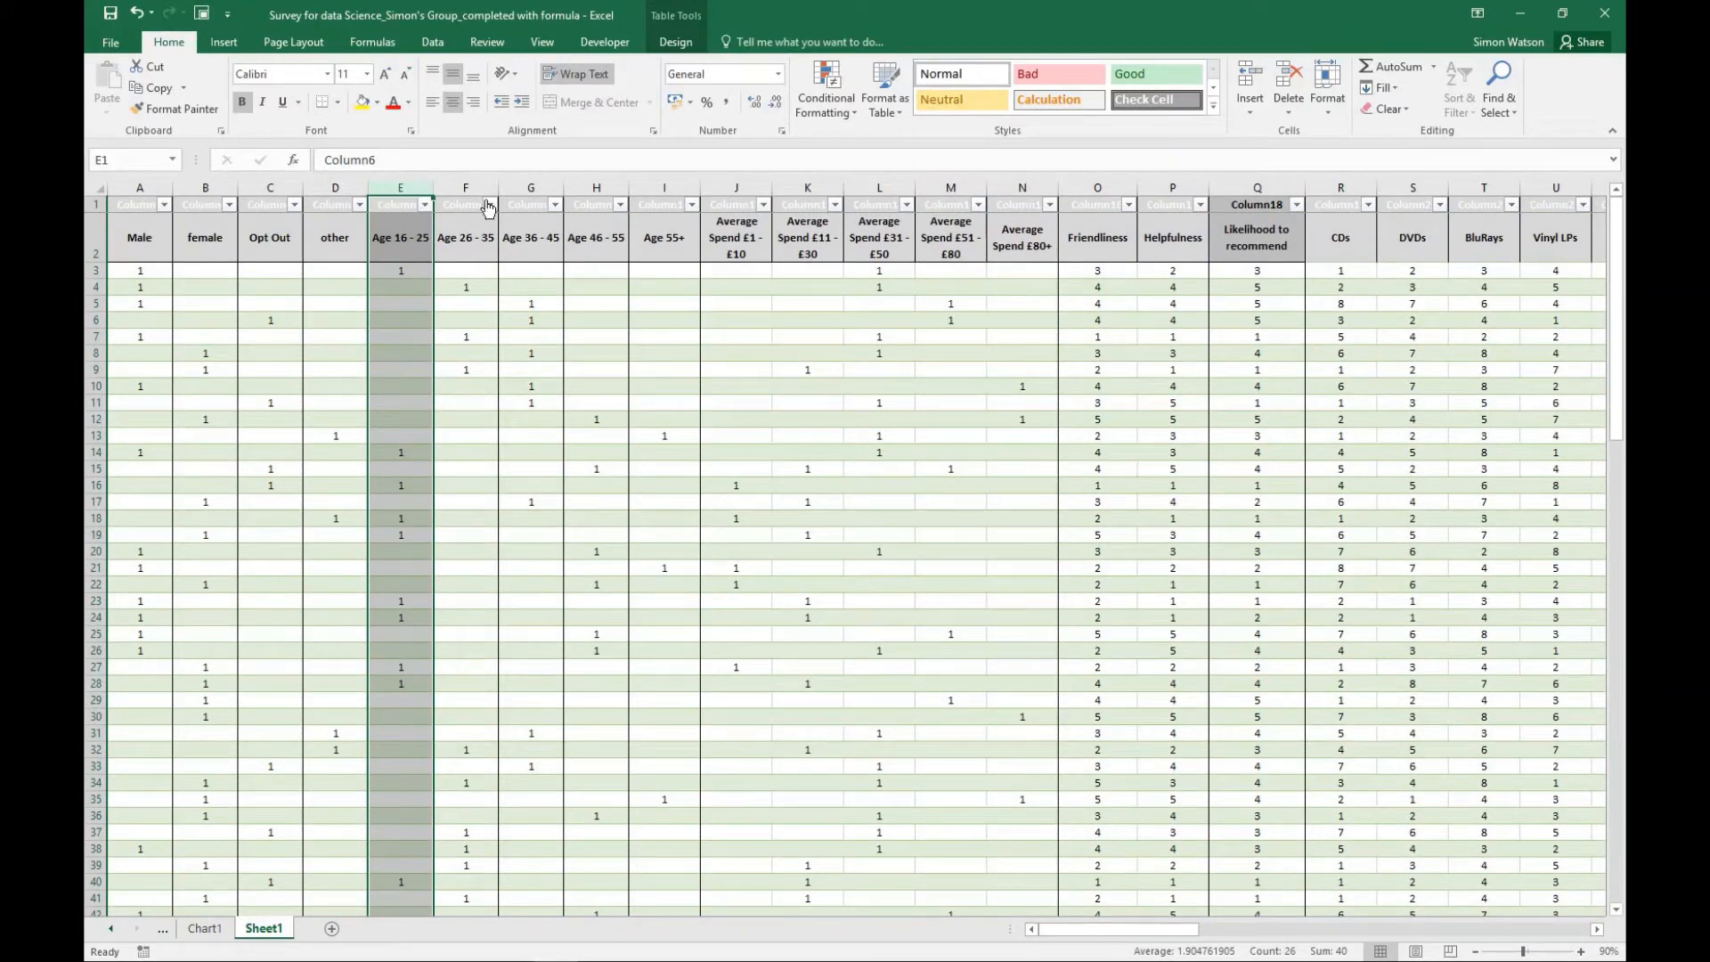
pyautogui.click(692, 206)
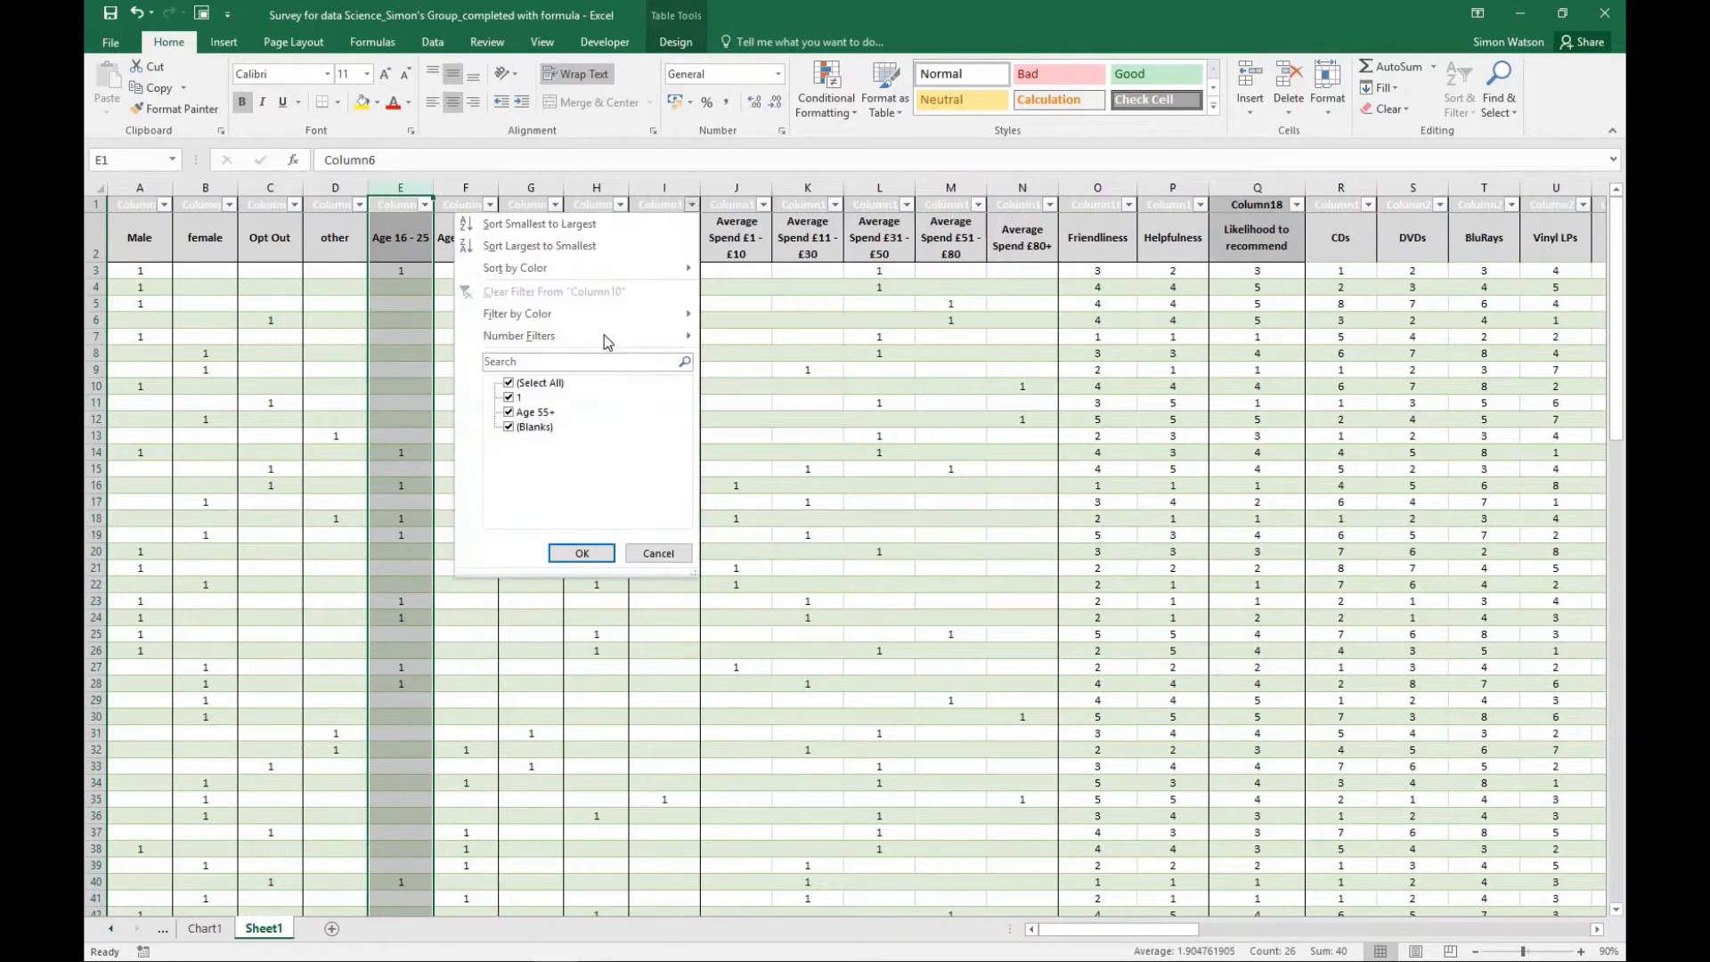
pyautogui.click(510, 427)
pyautogui.click(563, 552)
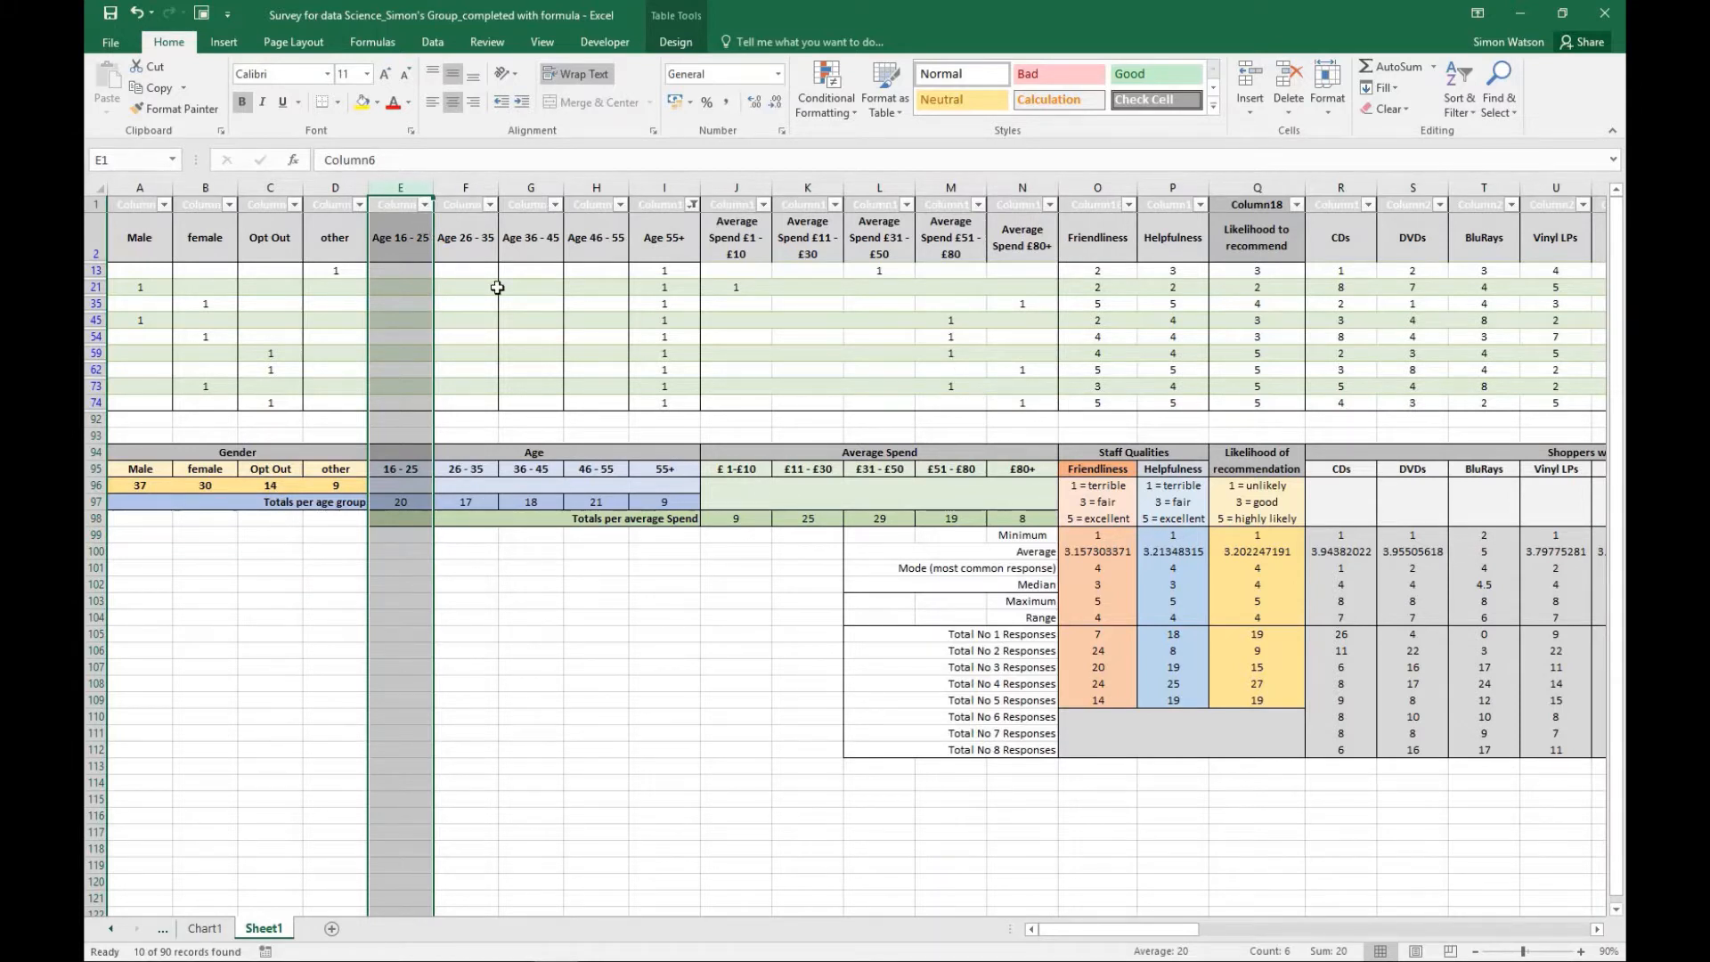
# - Reset the Age 55+ filter to include all values, including blanks
pyautogui.click(692, 203)
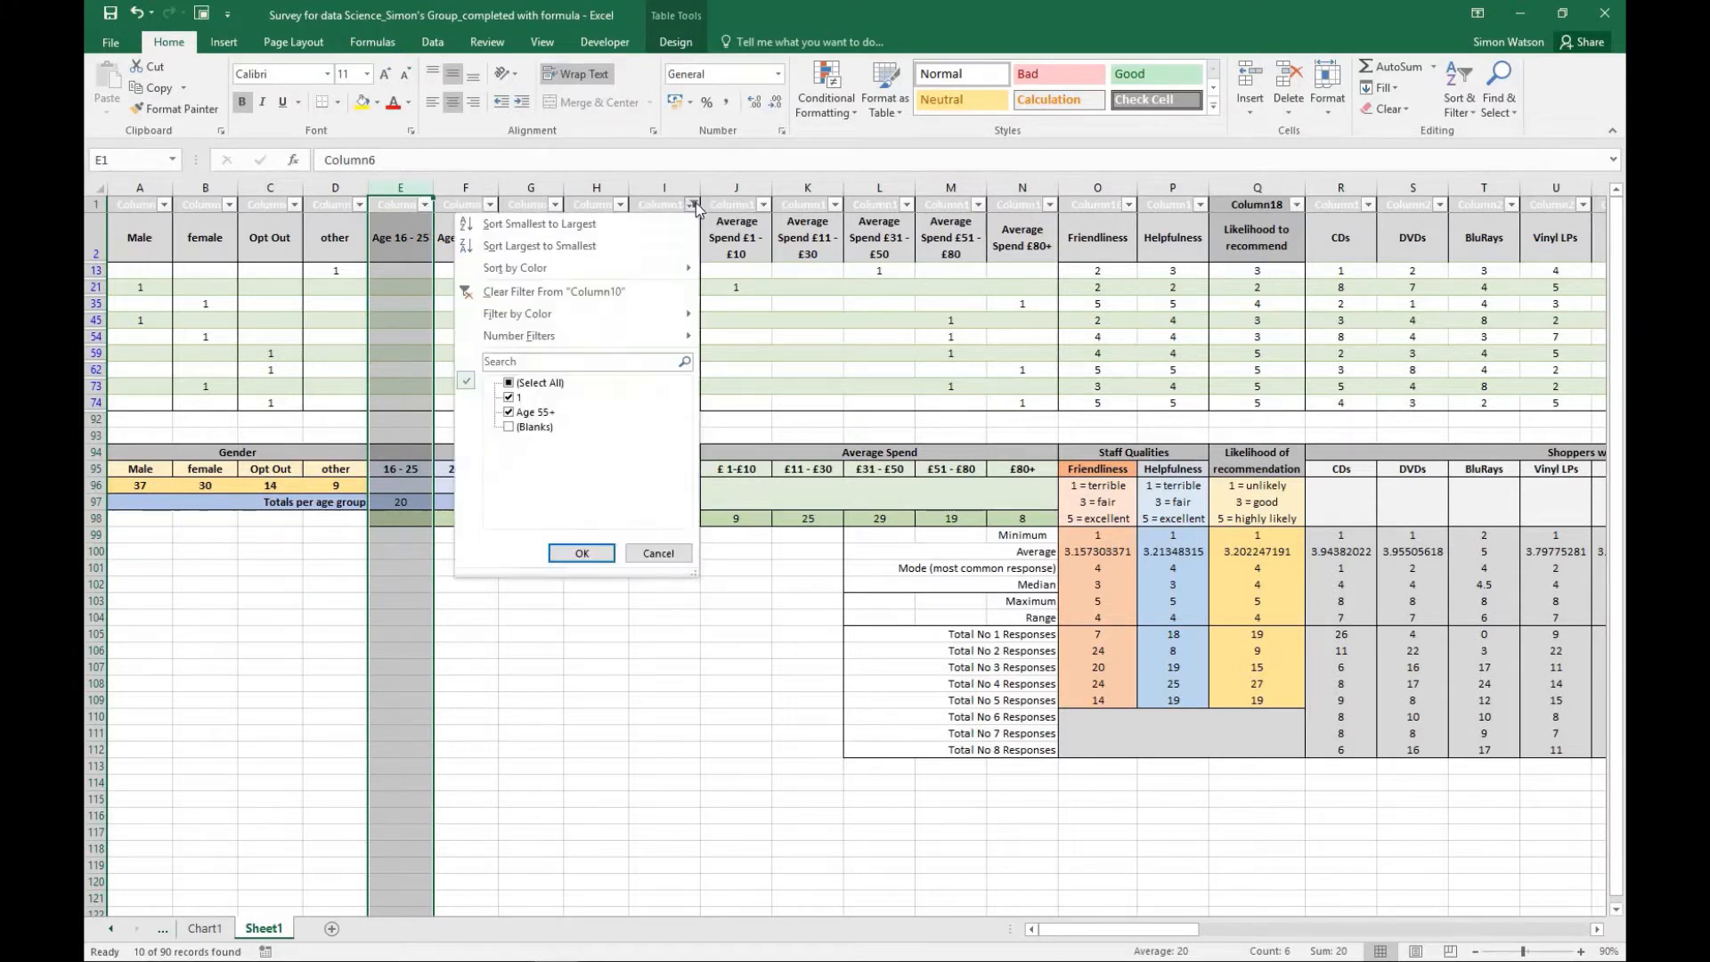
pyautogui.click(509, 428)
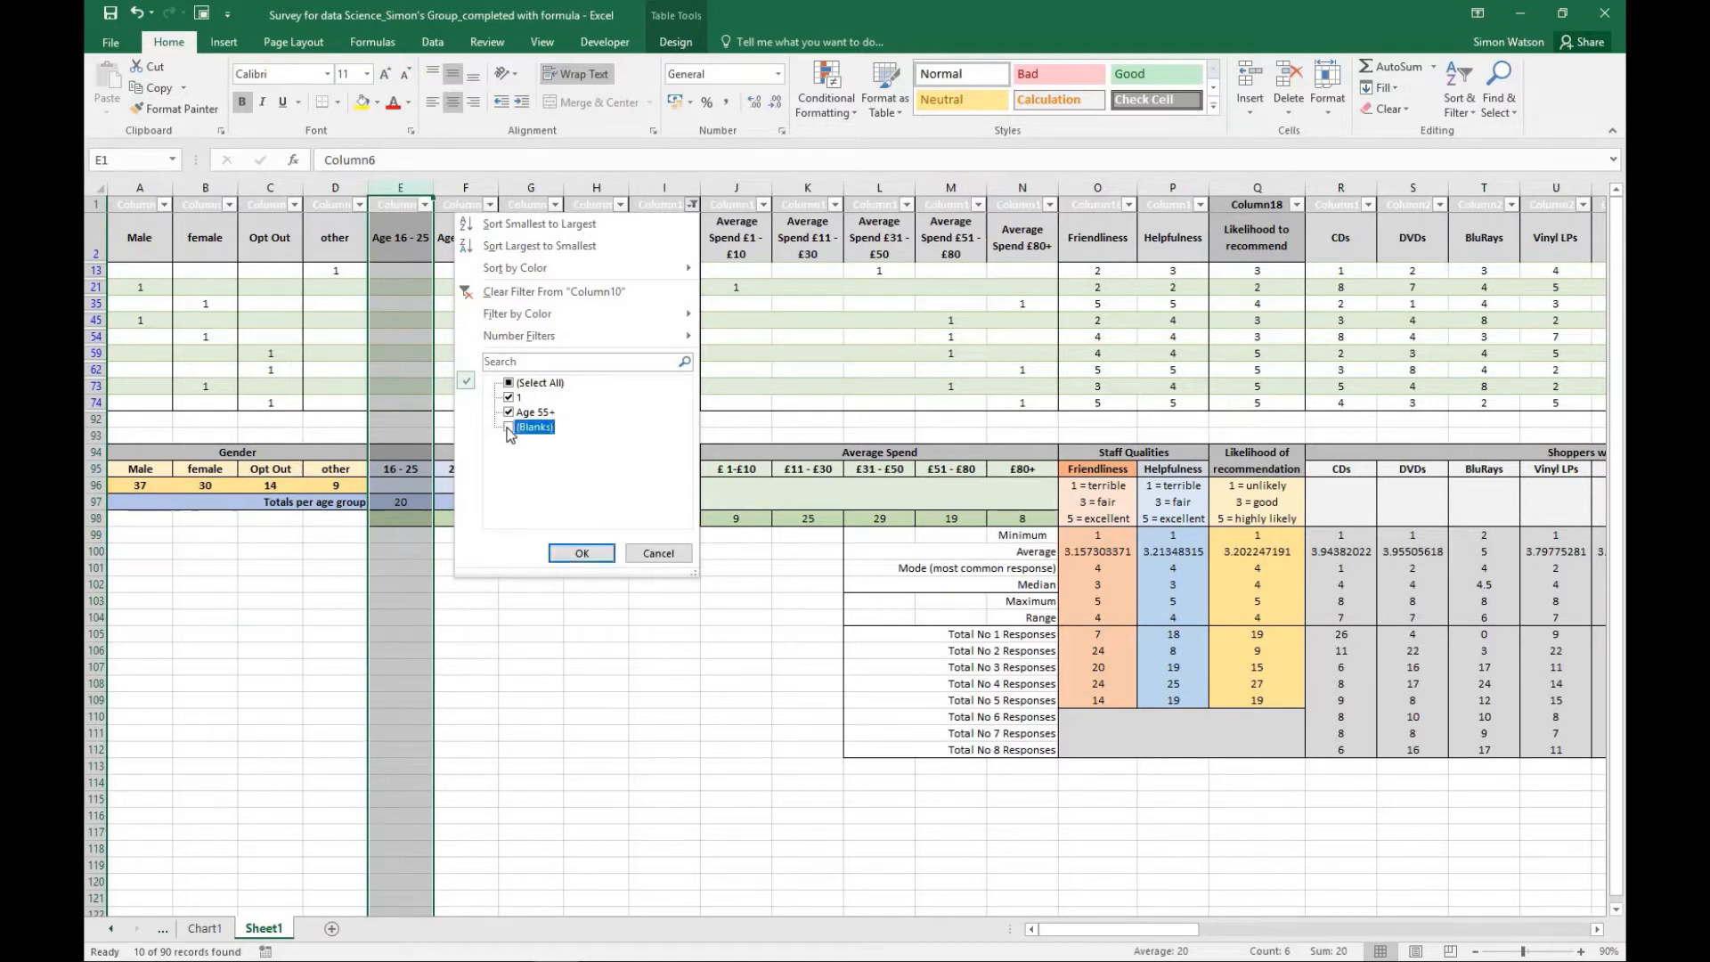
pyautogui.click(582, 554)
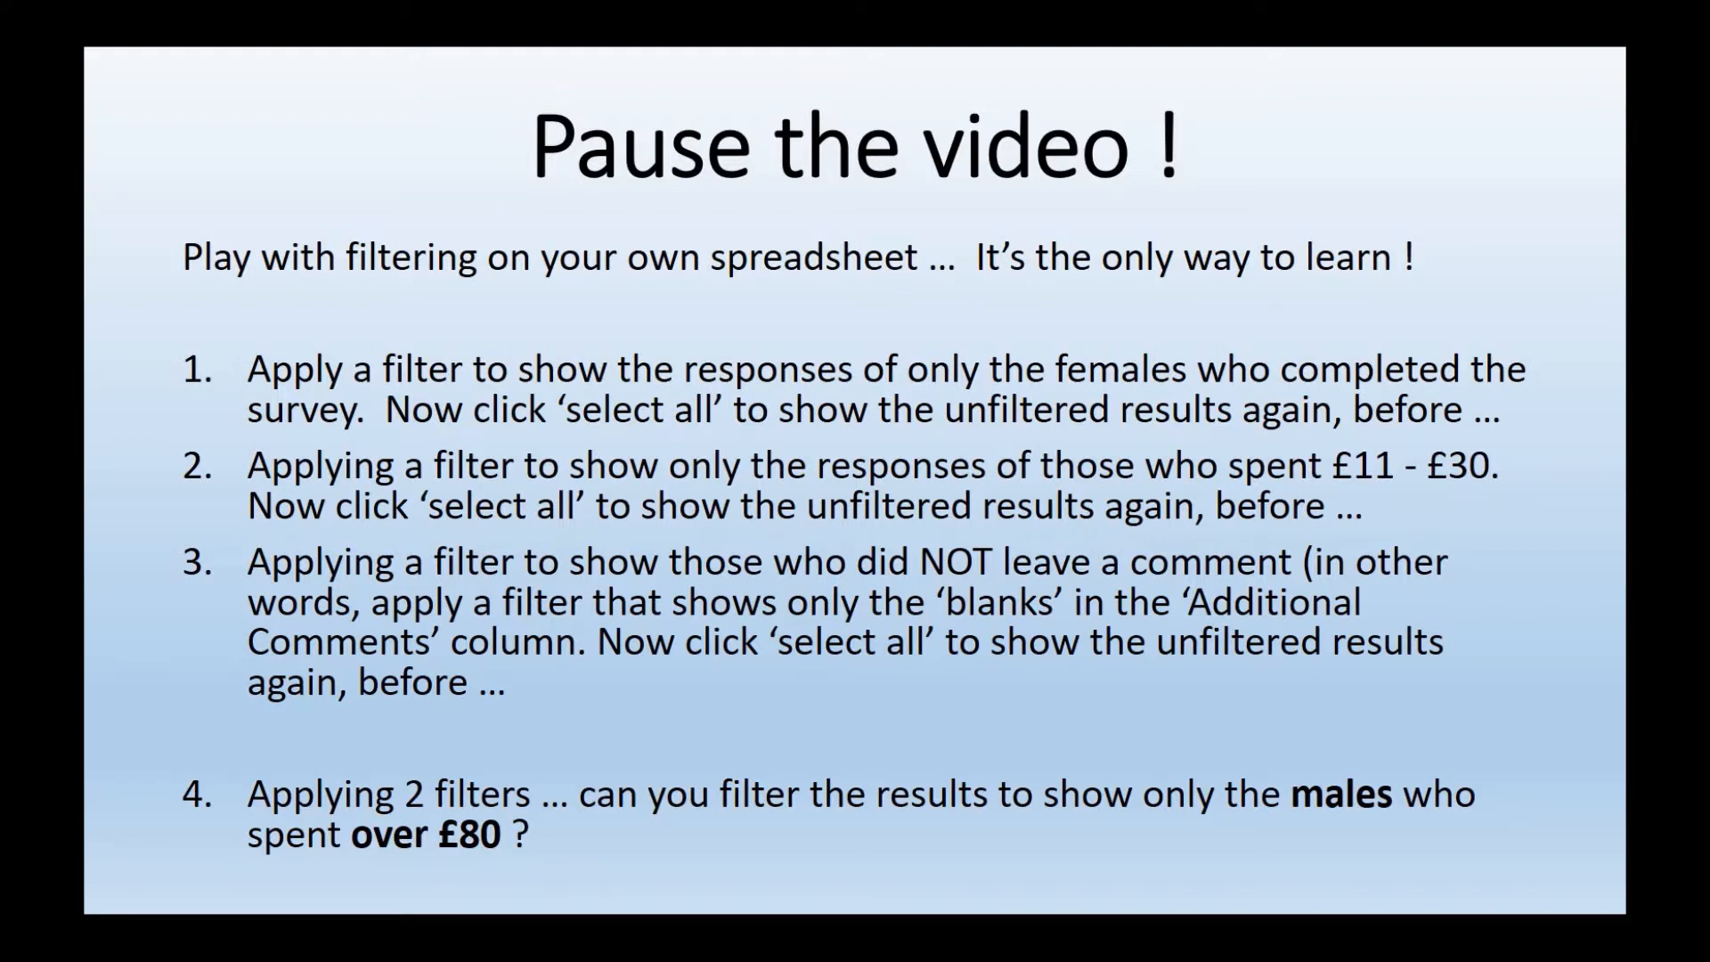
# - Review the filtered responses from males who spent over £80, across to the Additional Comments column and back
pyautogui.moveTo(86, 960)
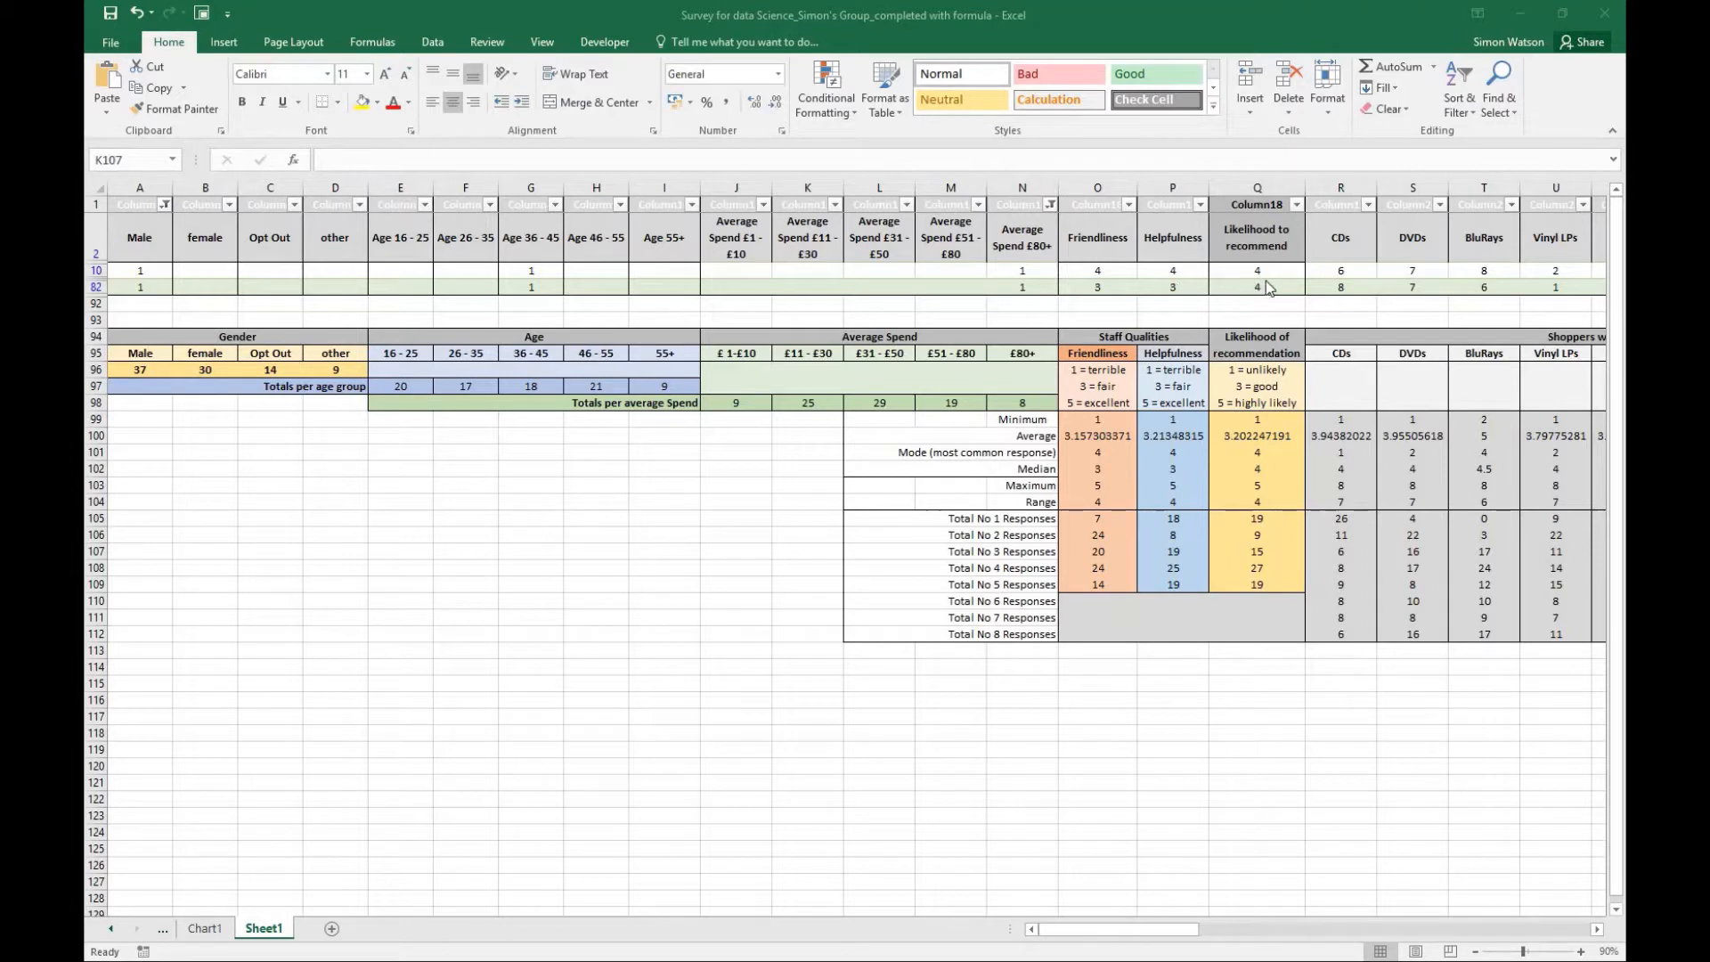
pyautogui.click(1088, 932)
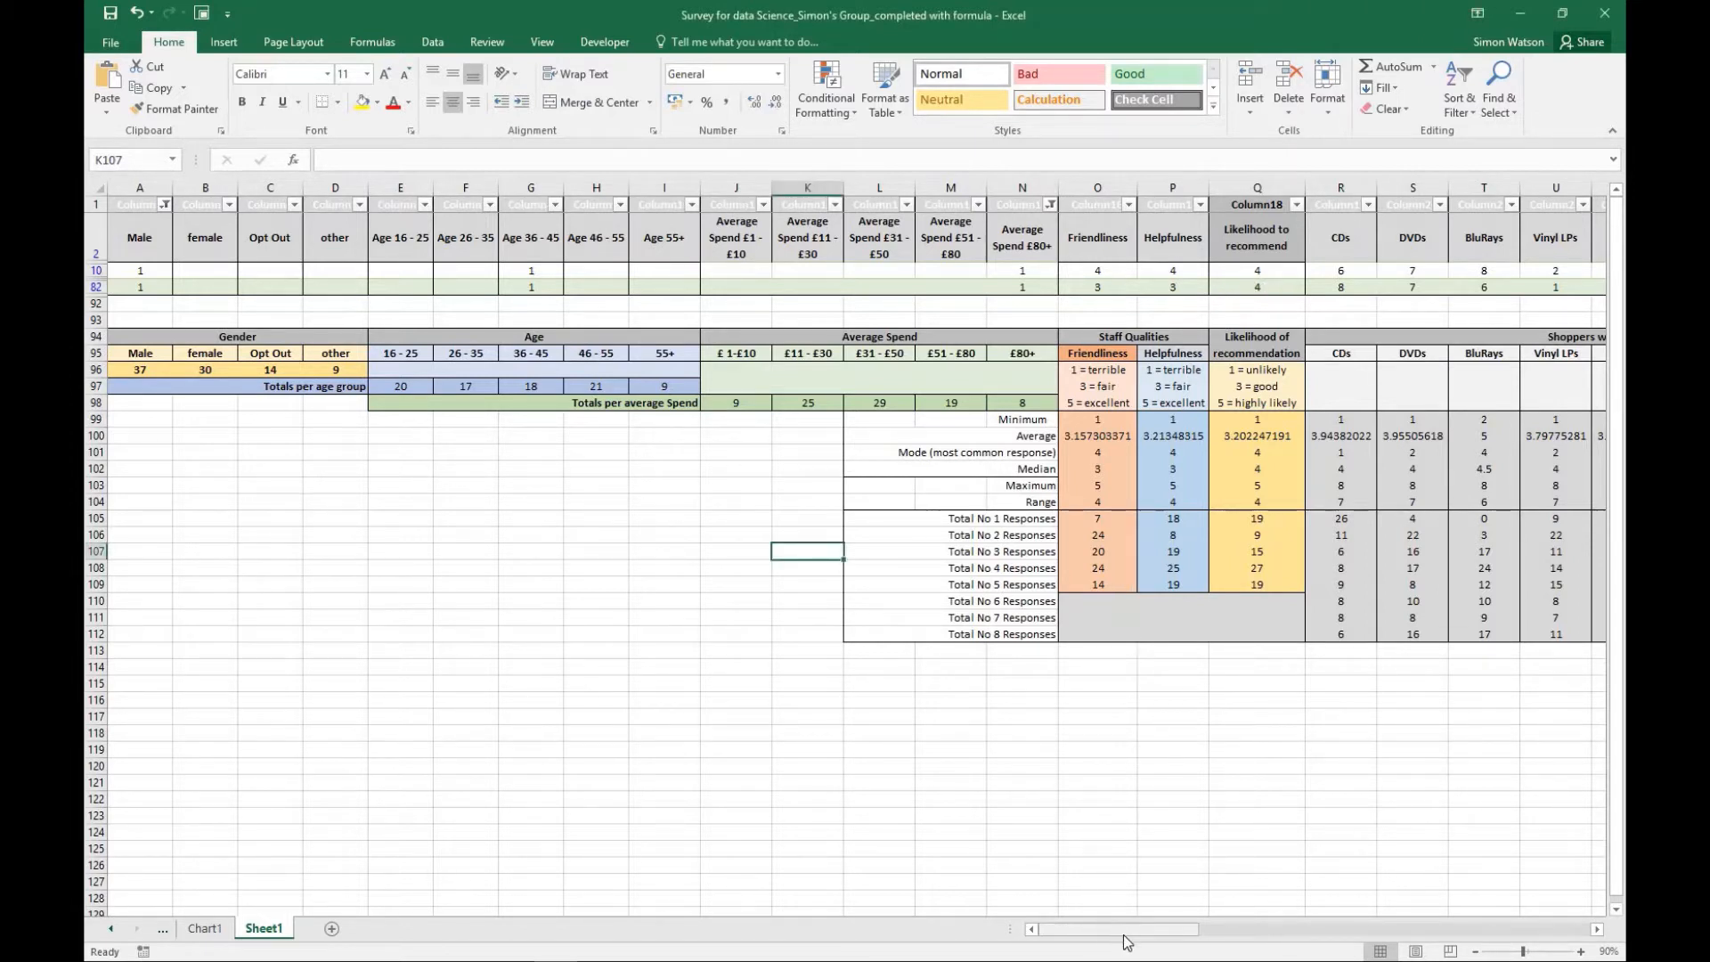
pyautogui.moveTo(1126, 930); pyautogui.dragTo(1472, 275)
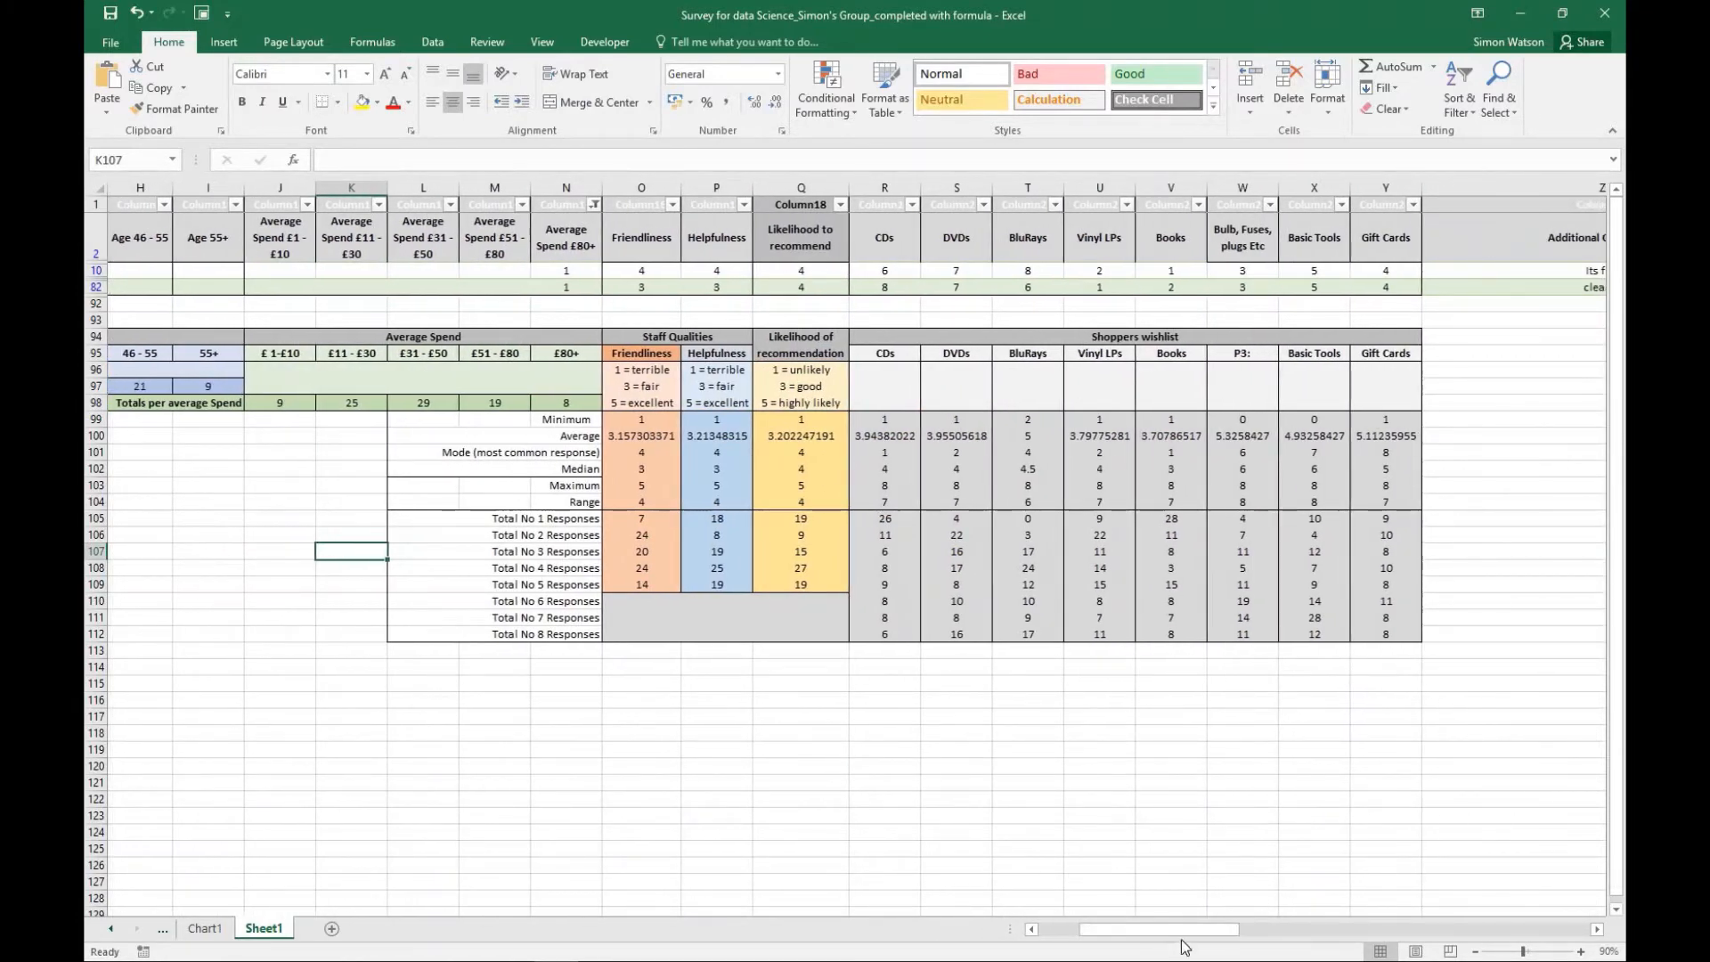
pyautogui.moveTo(1187, 942); pyautogui.dragTo(1059, 940)
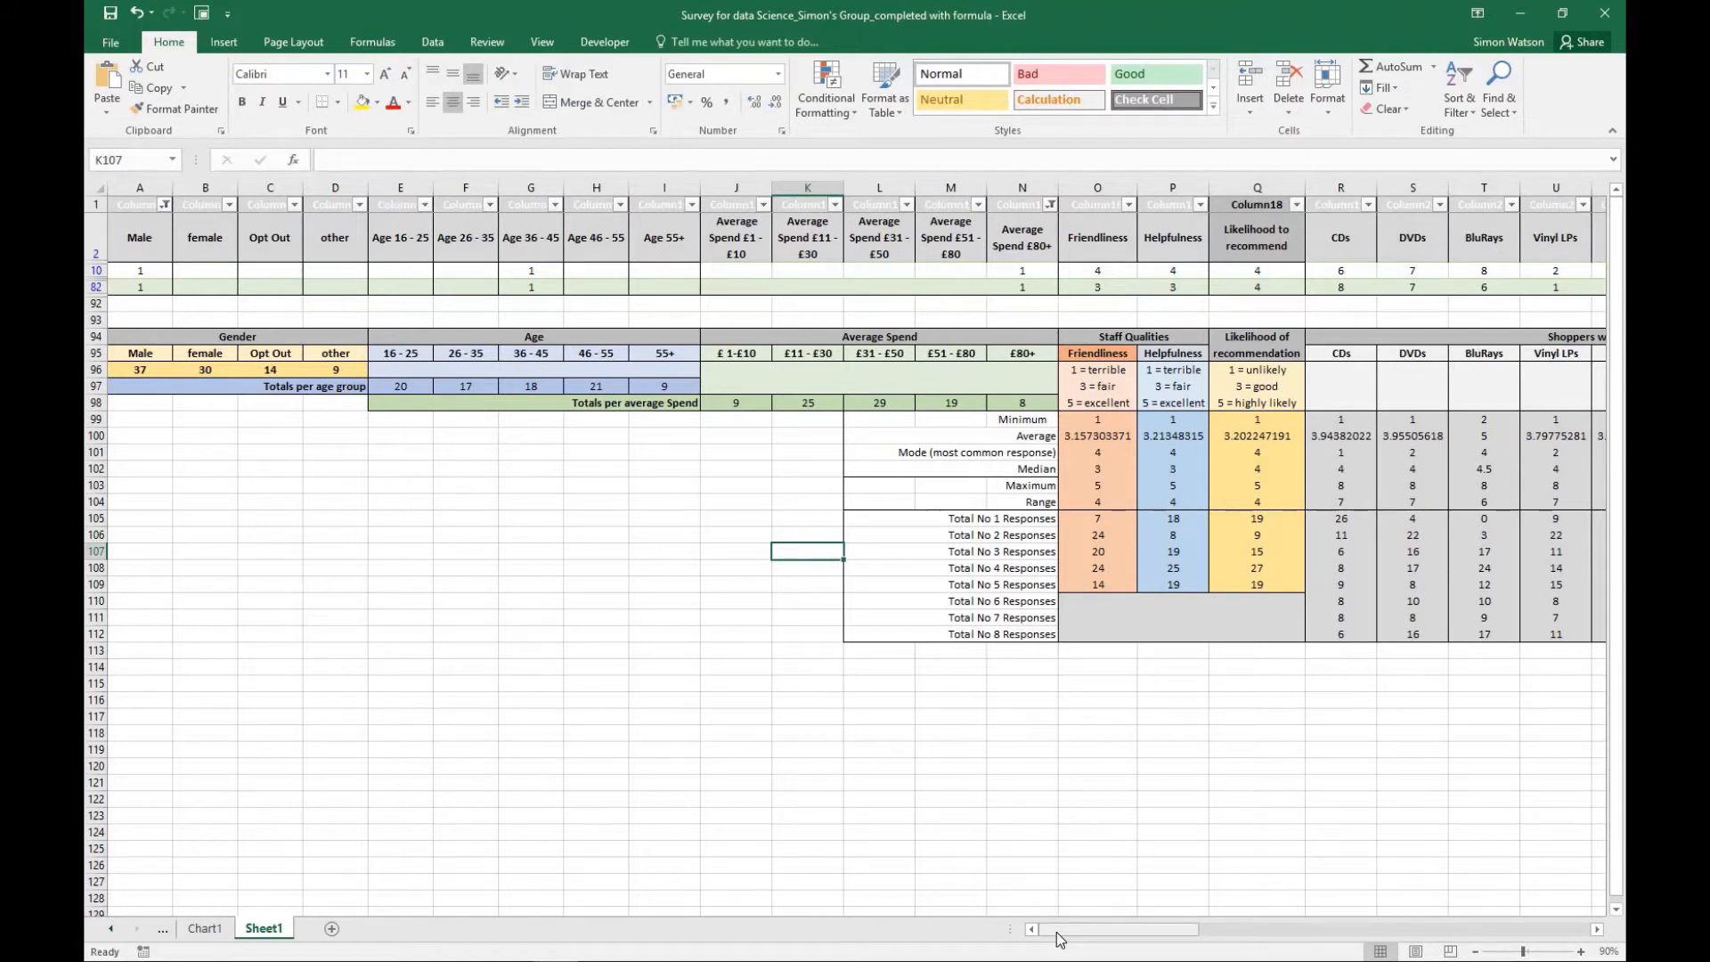
# - Reset the Male and Average Spend £80+ column filters to include all values
pyautogui.click(165, 207)
pyautogui.click(140, 384)
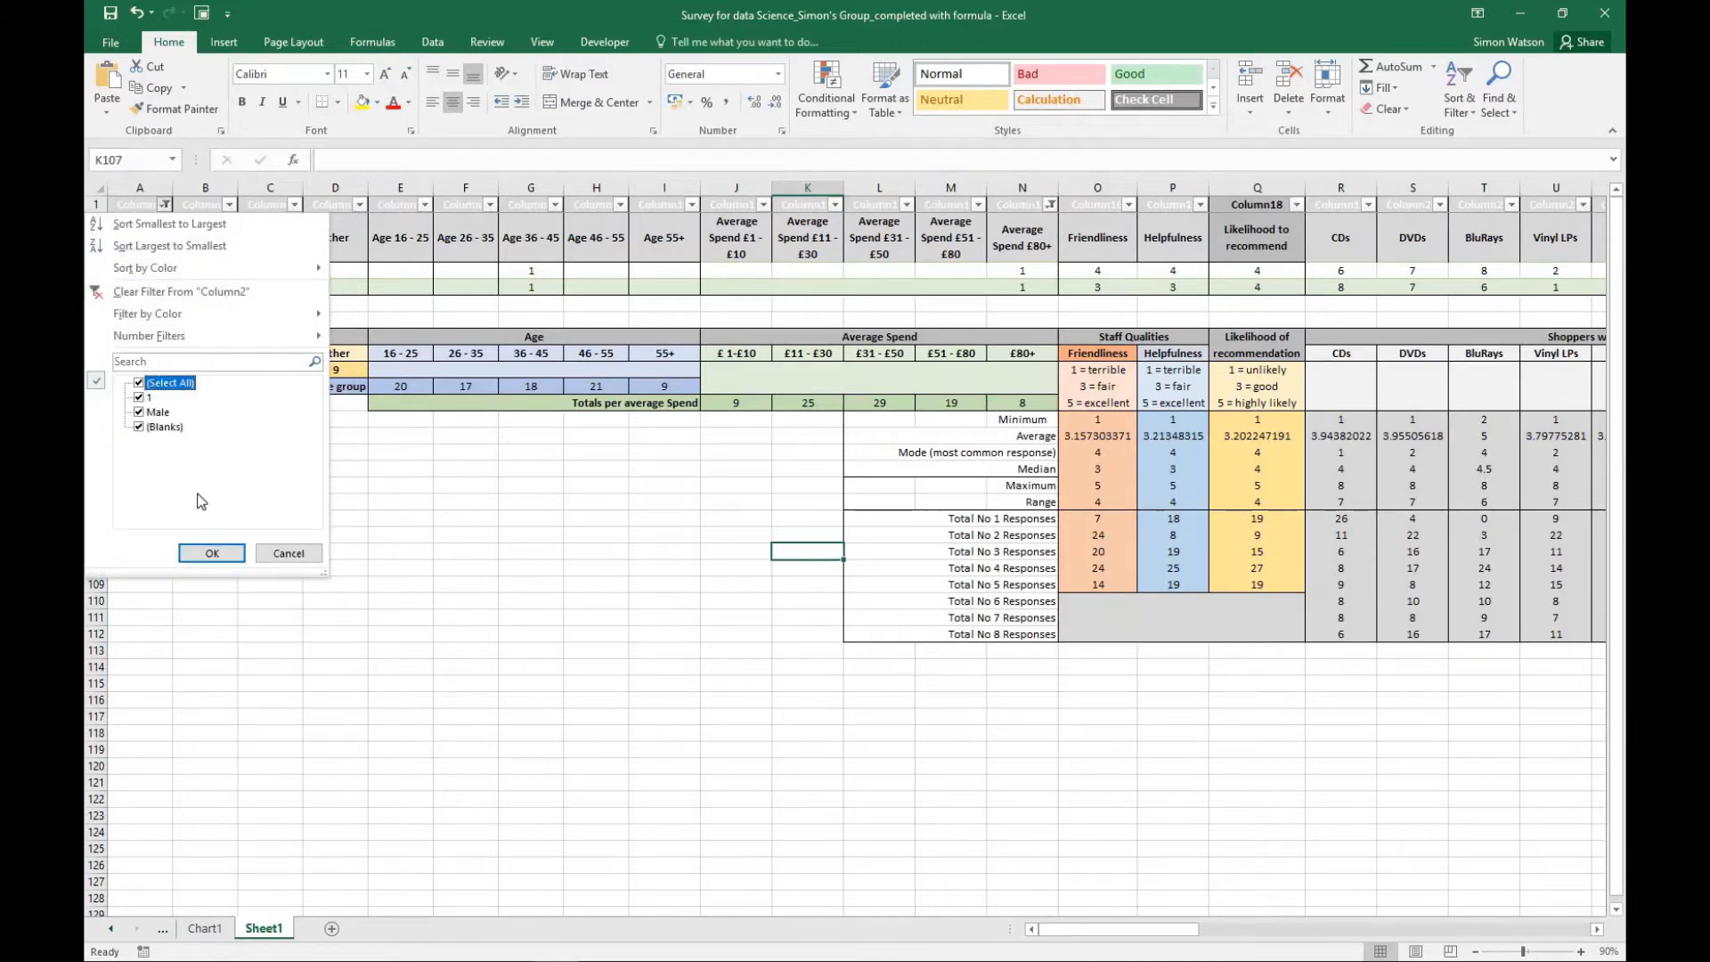
pyautogui.click(212, 553)
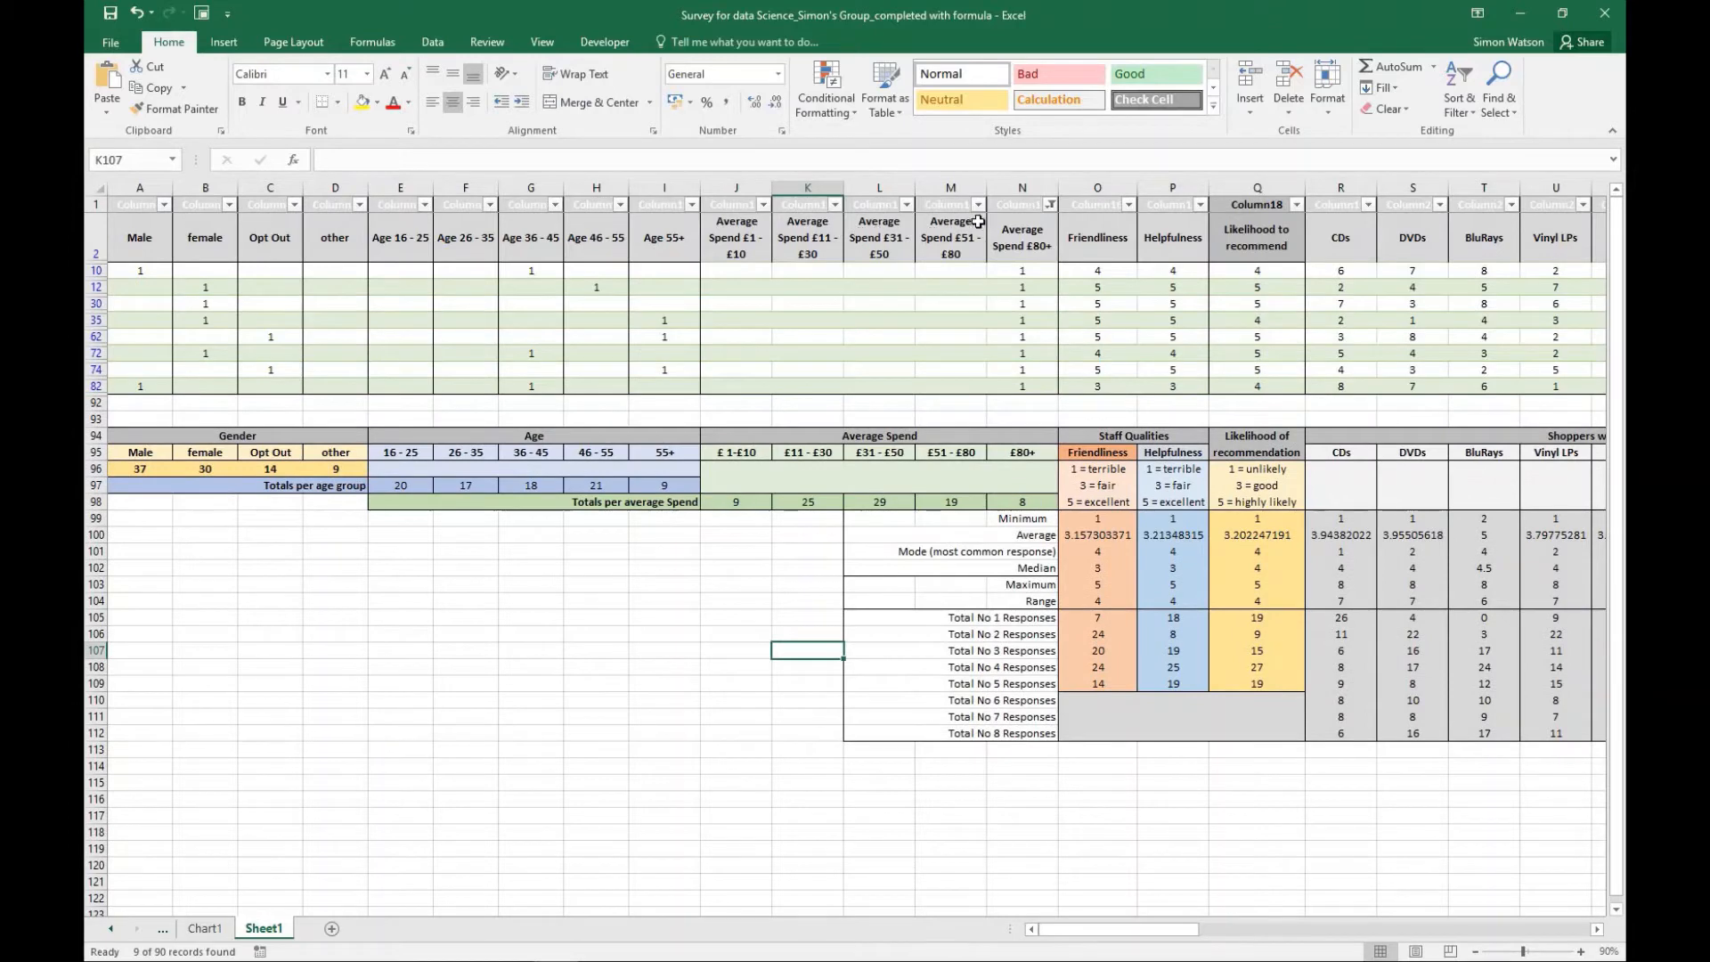
pyautogui.click(1050, 205)
pyautogui.click(866, 383)
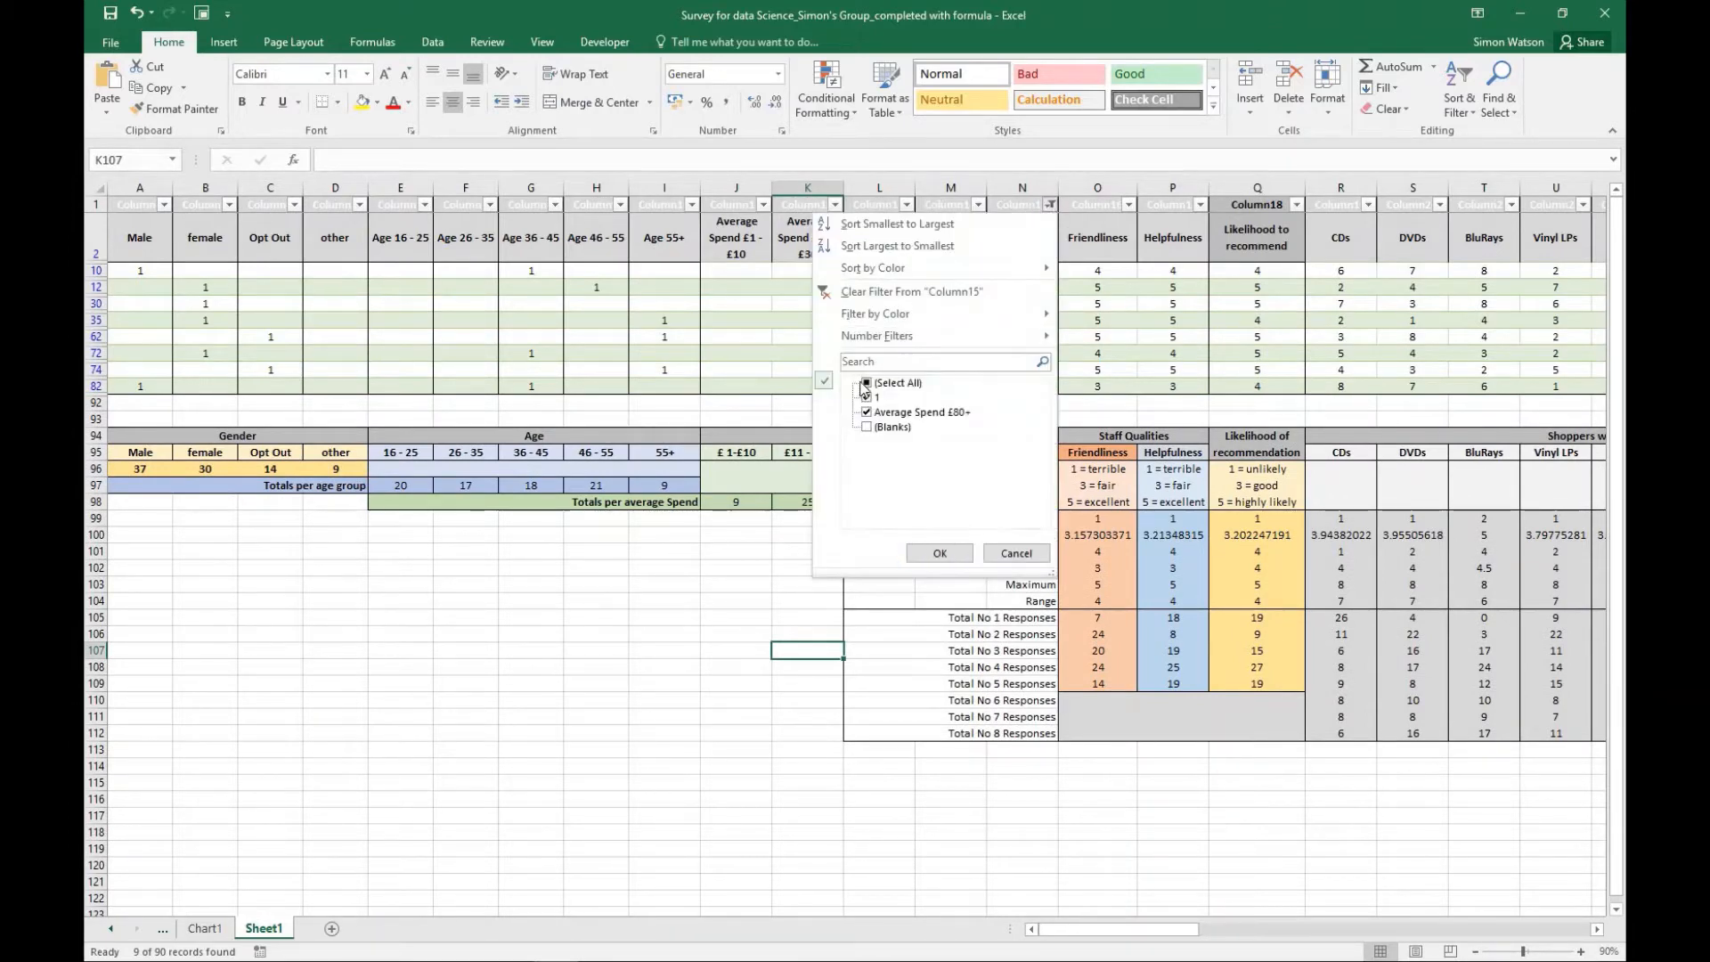
pyautogui.click(939, 553)
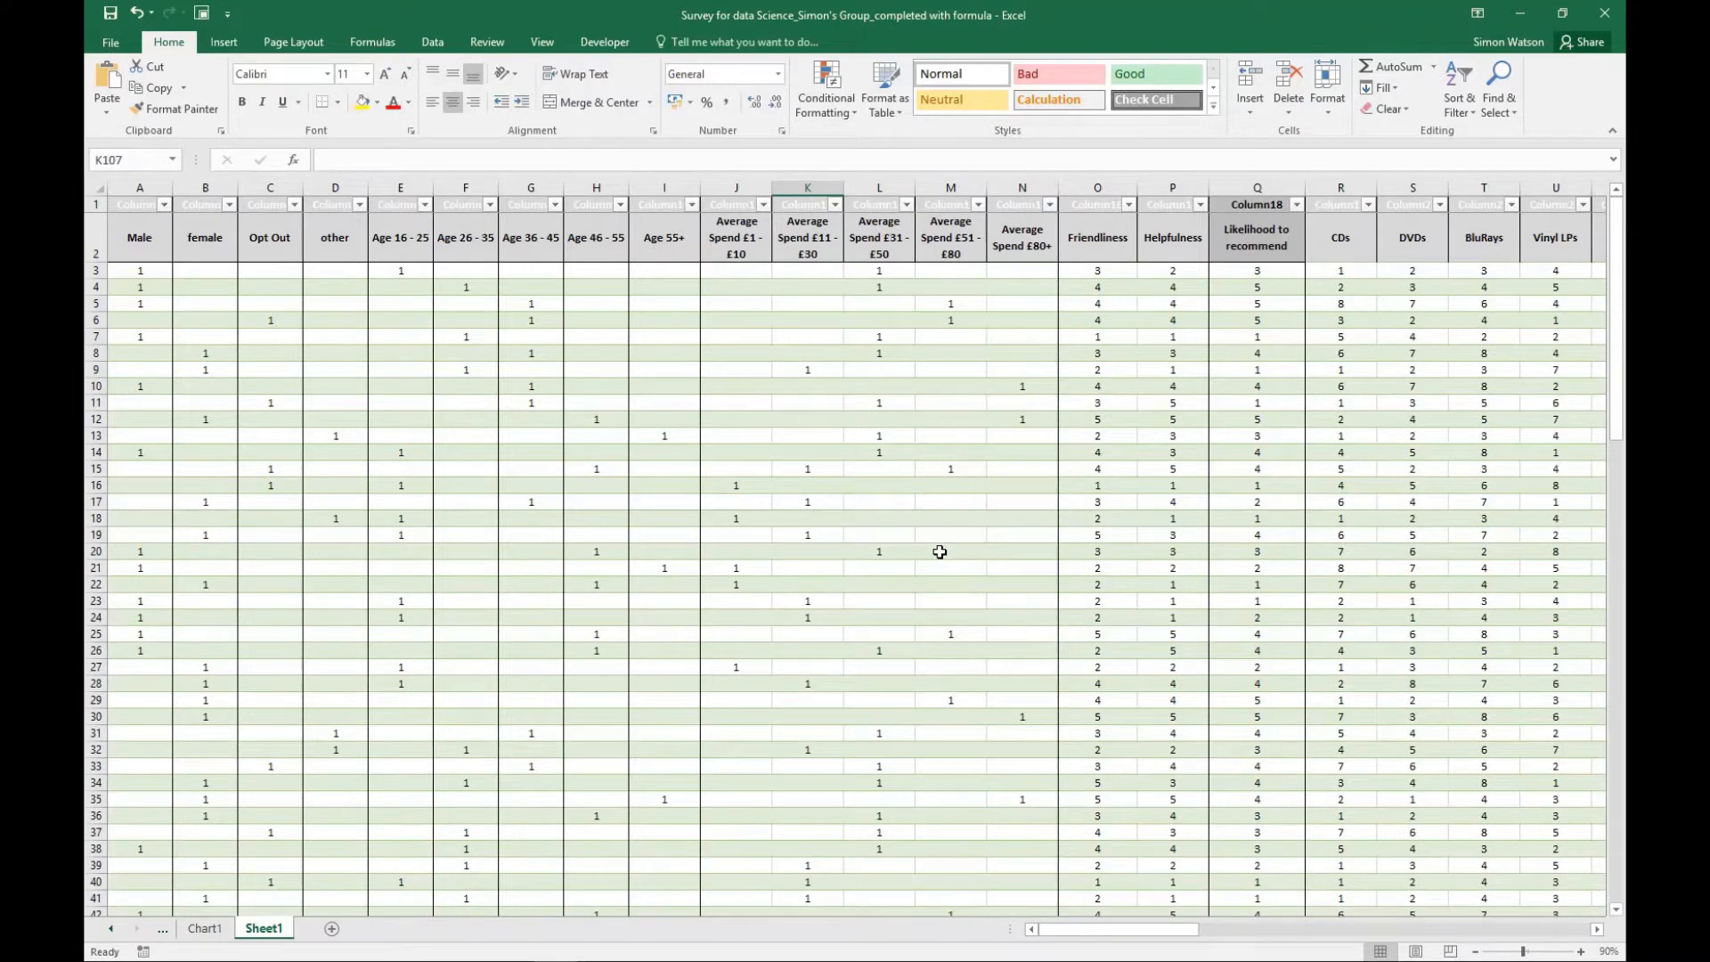
# - Sort the response table by the Friendliness column from smallest to largest
pyautogui.click(1386, 419)
pyautogui.click(1255, 204)
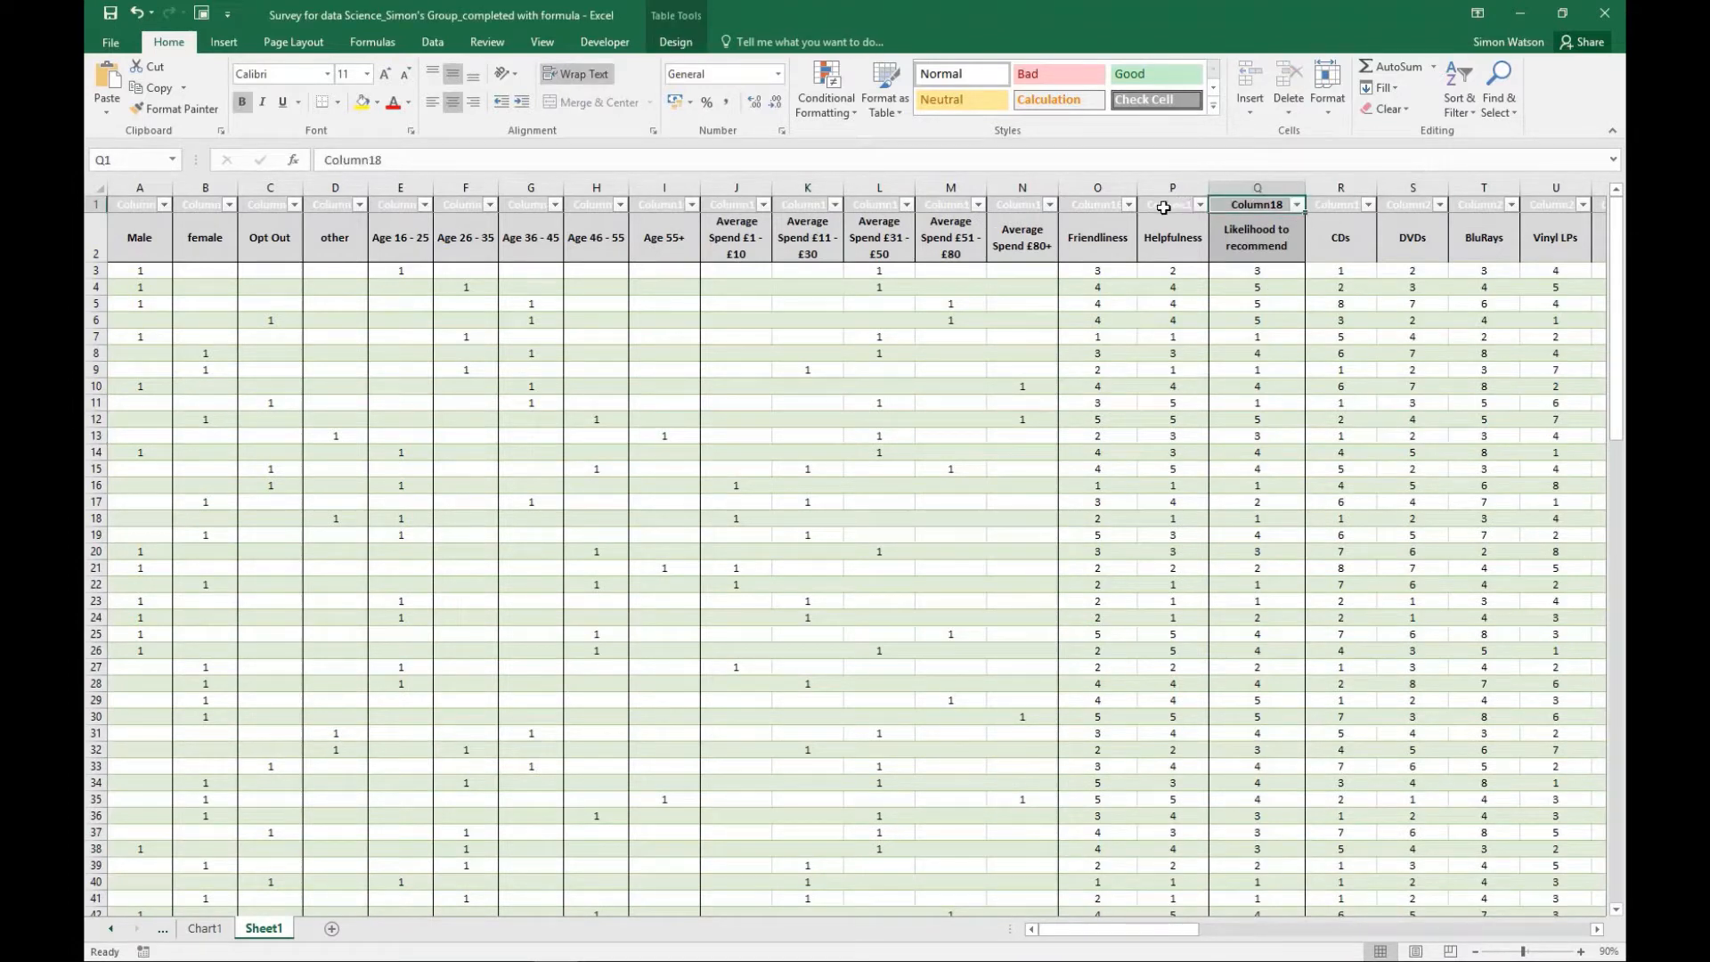
pyautogui.click(1168, 204)
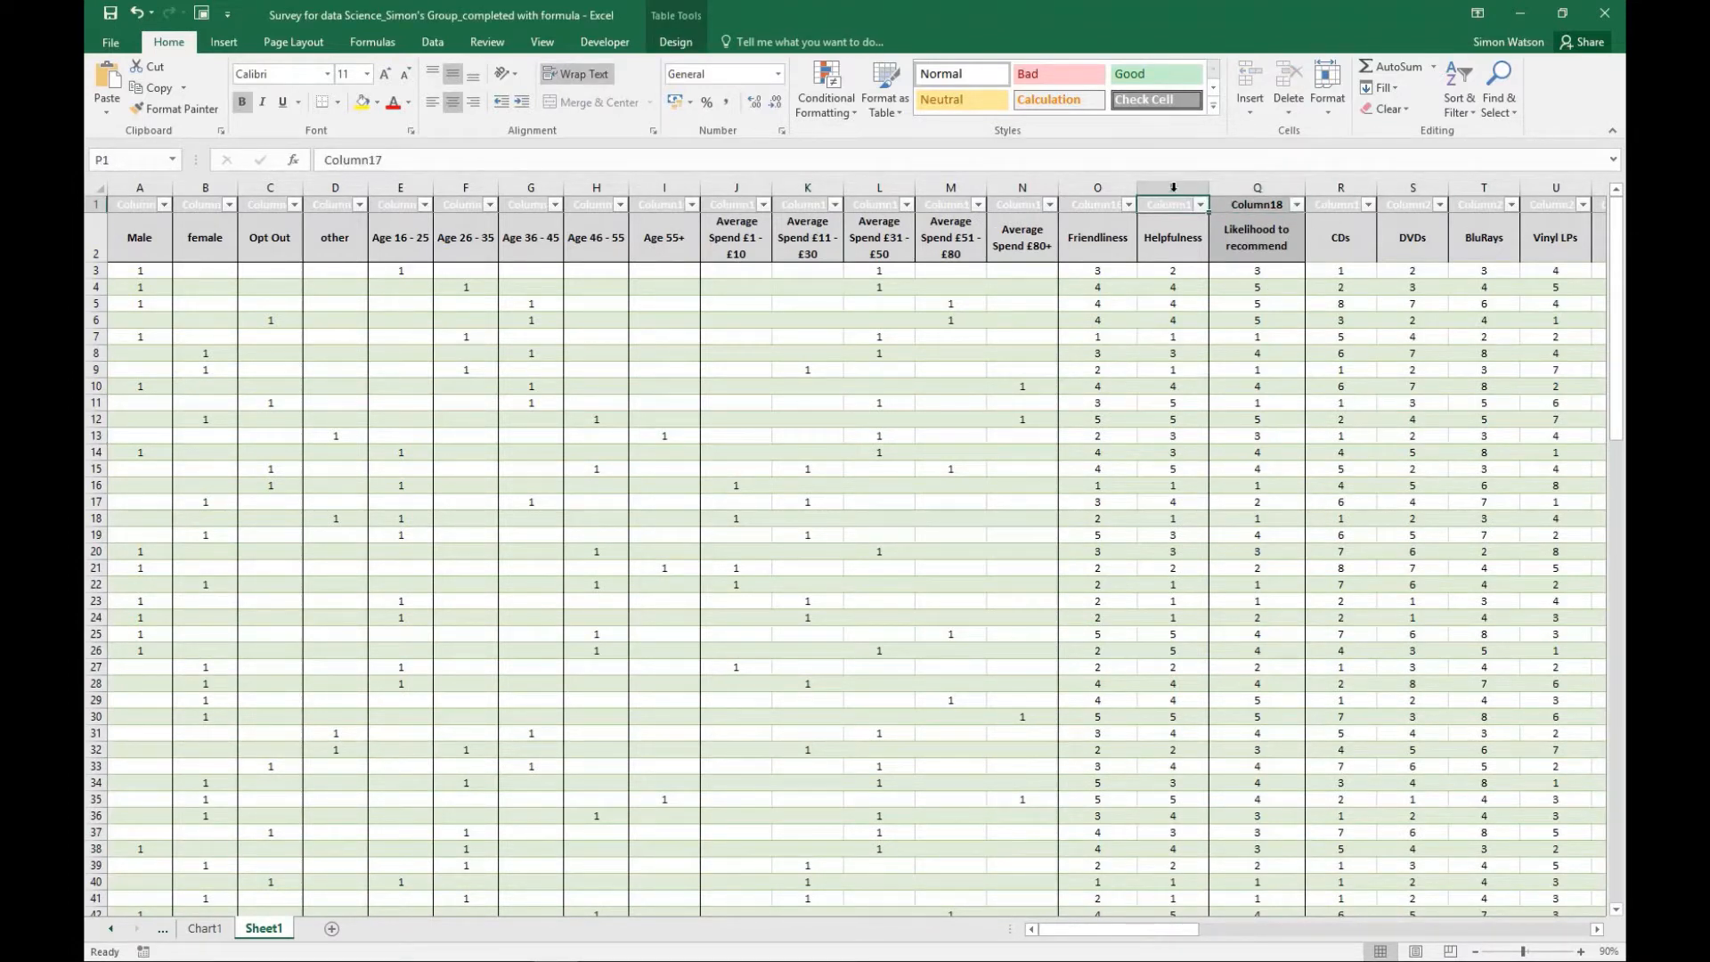
pyautogui.click(1171, 187)
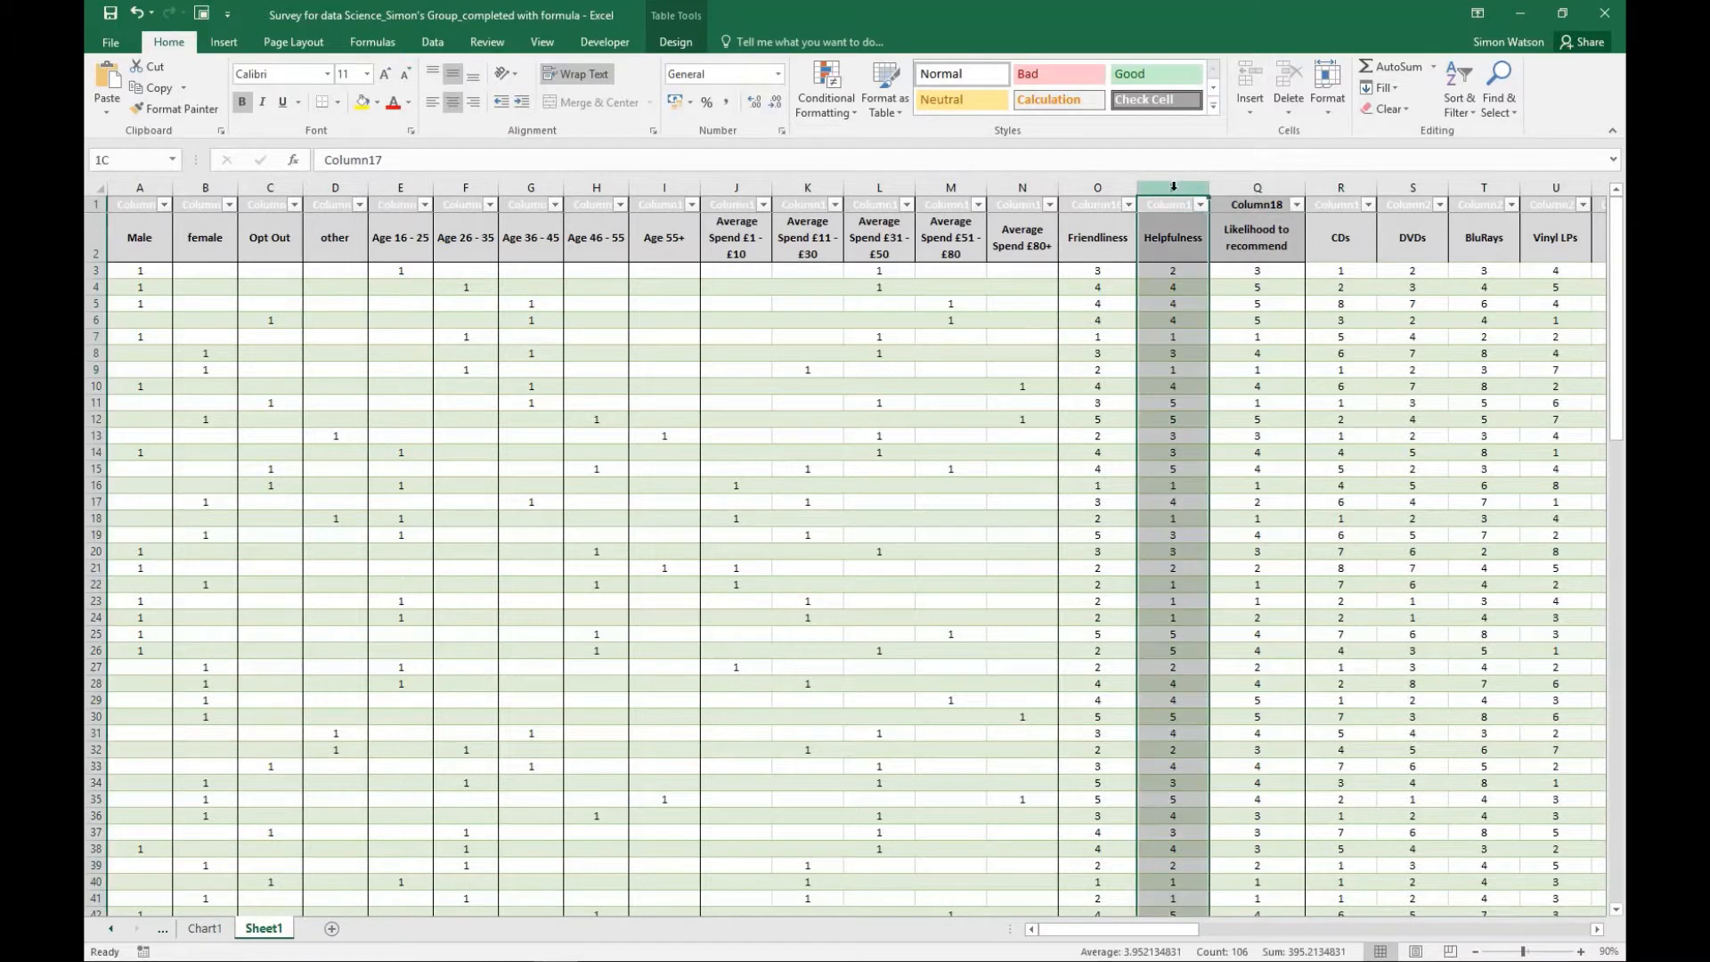
pyautogui.click(1094, 187)
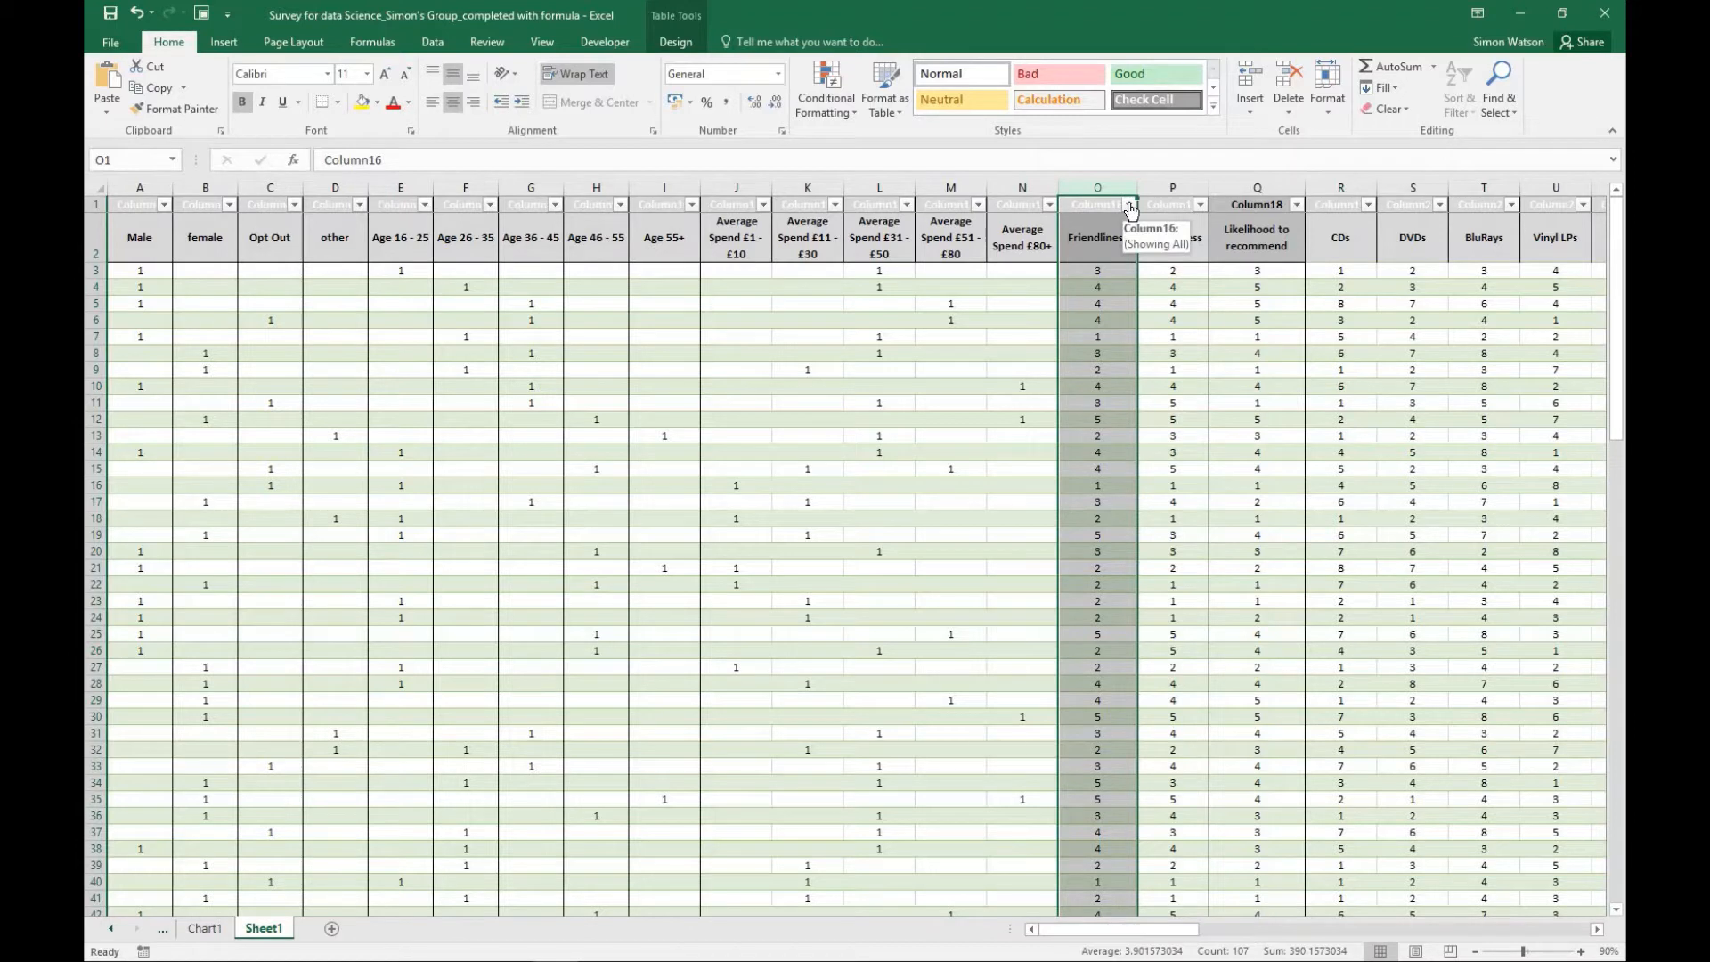
pyautogui.click(1131, 208)
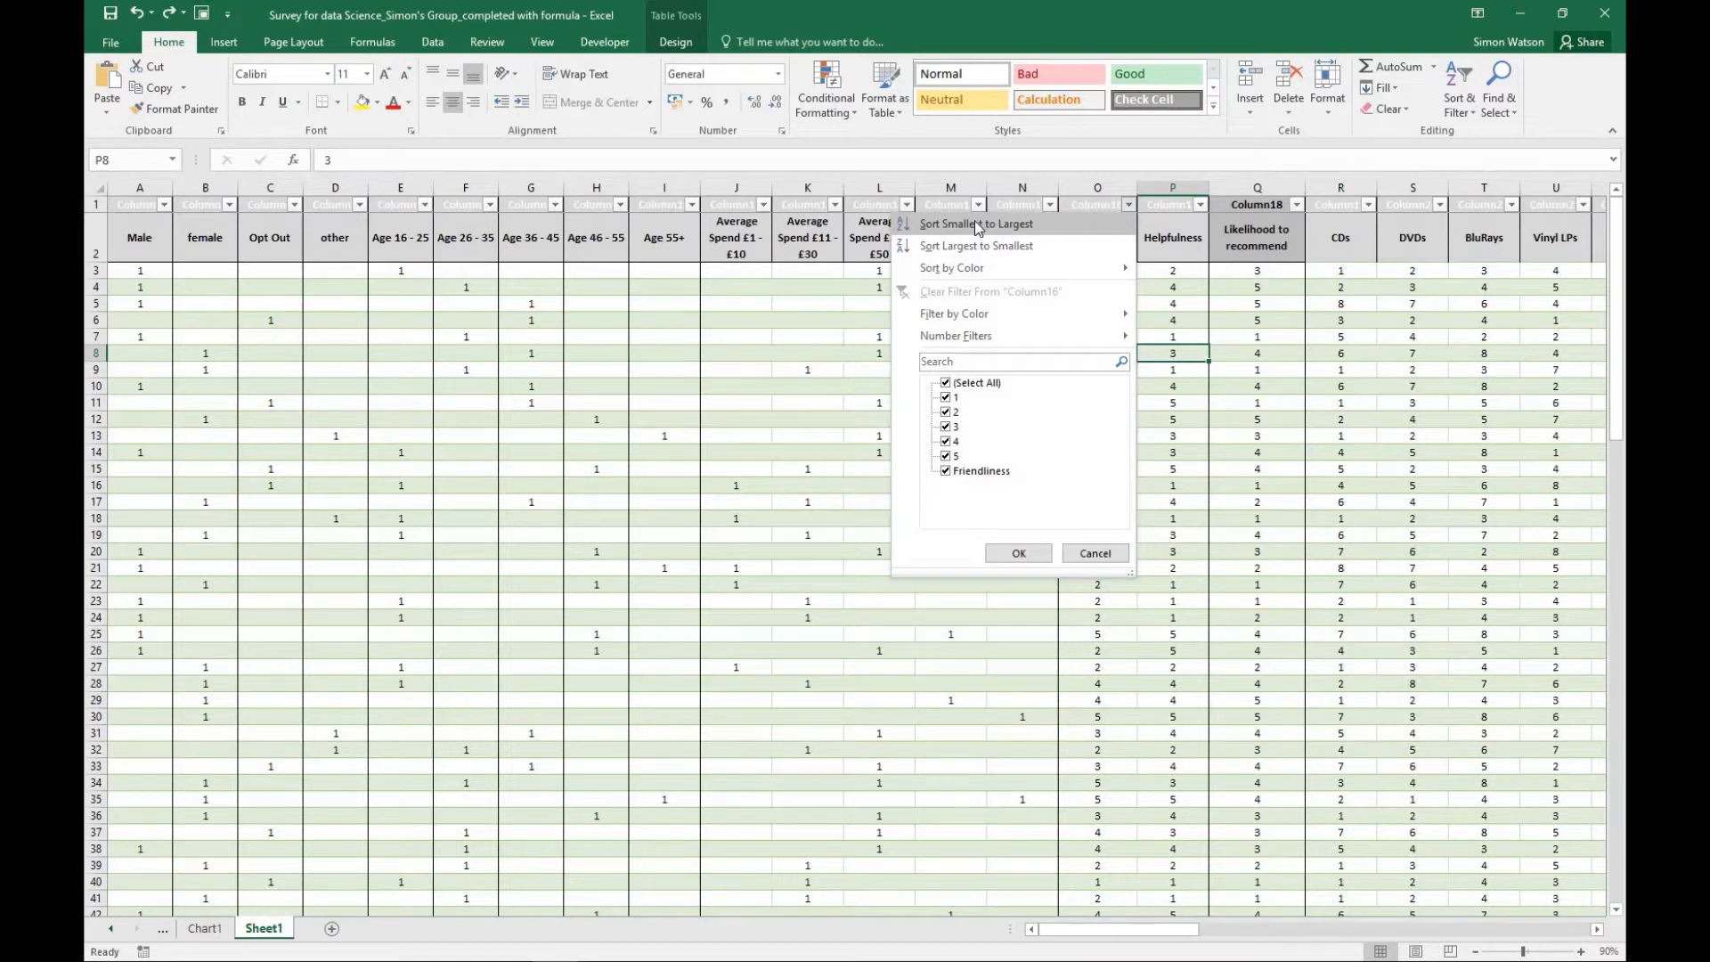
pyautogui.click(976, 224)
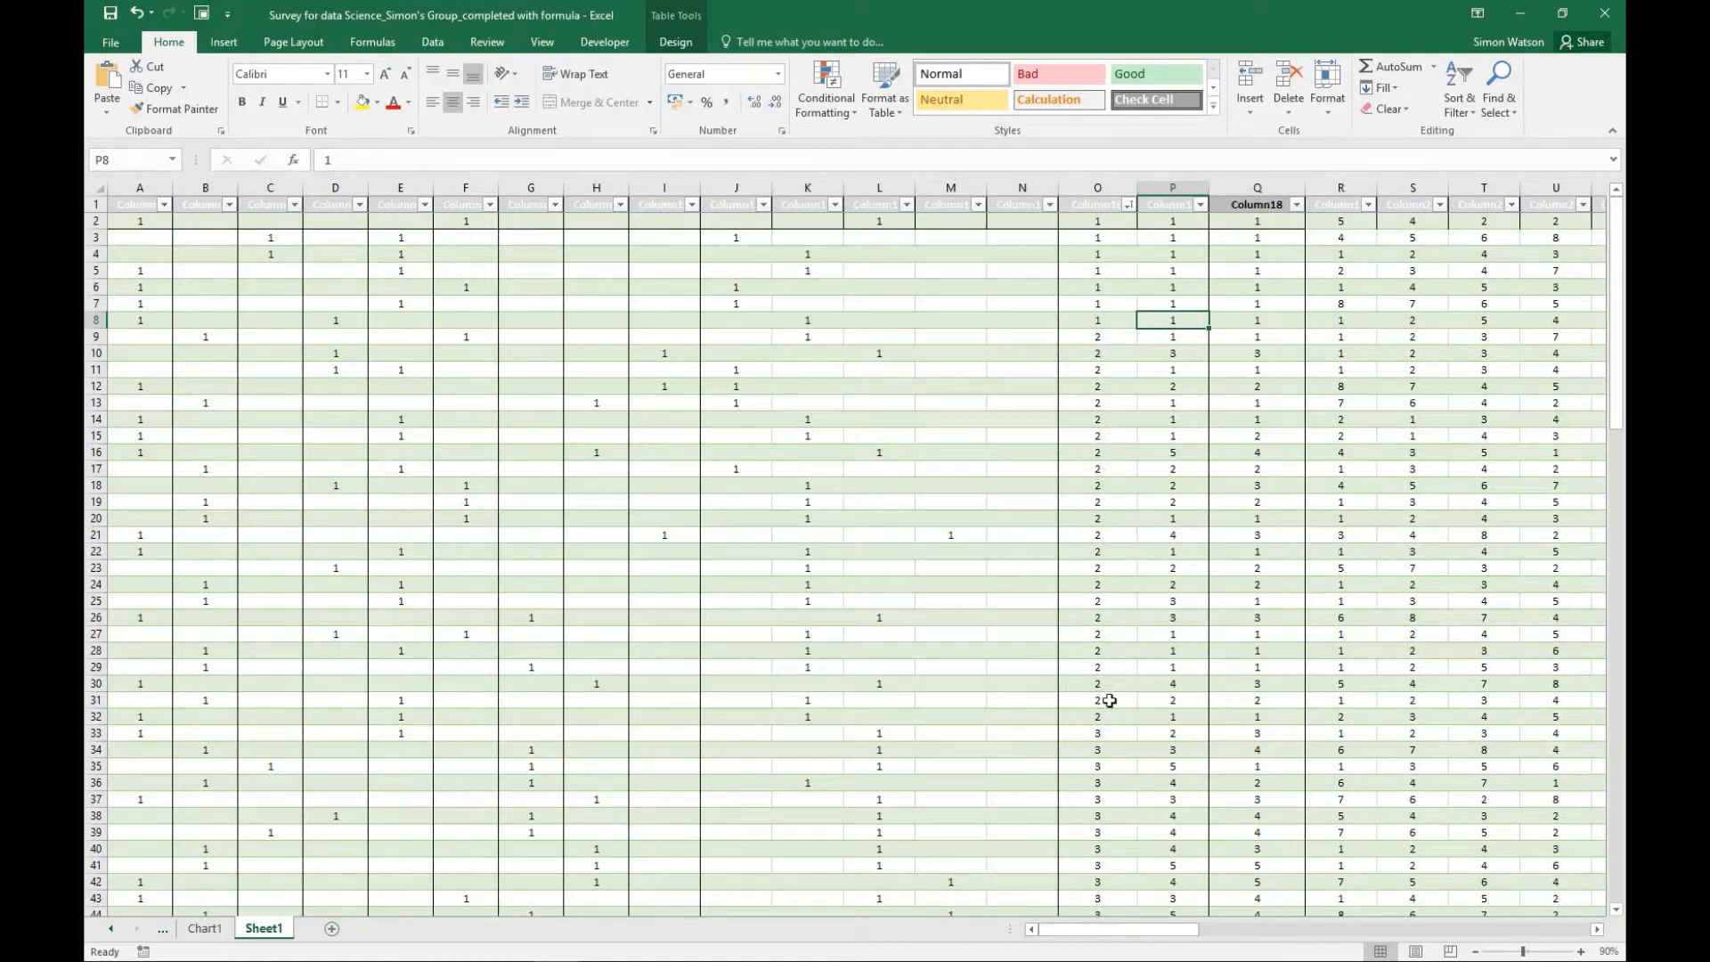
# - Look through the sorted Friendliness ratings down to the summary tables and return to the first responses
pyautogui.scroll(-5, 1107, 740)
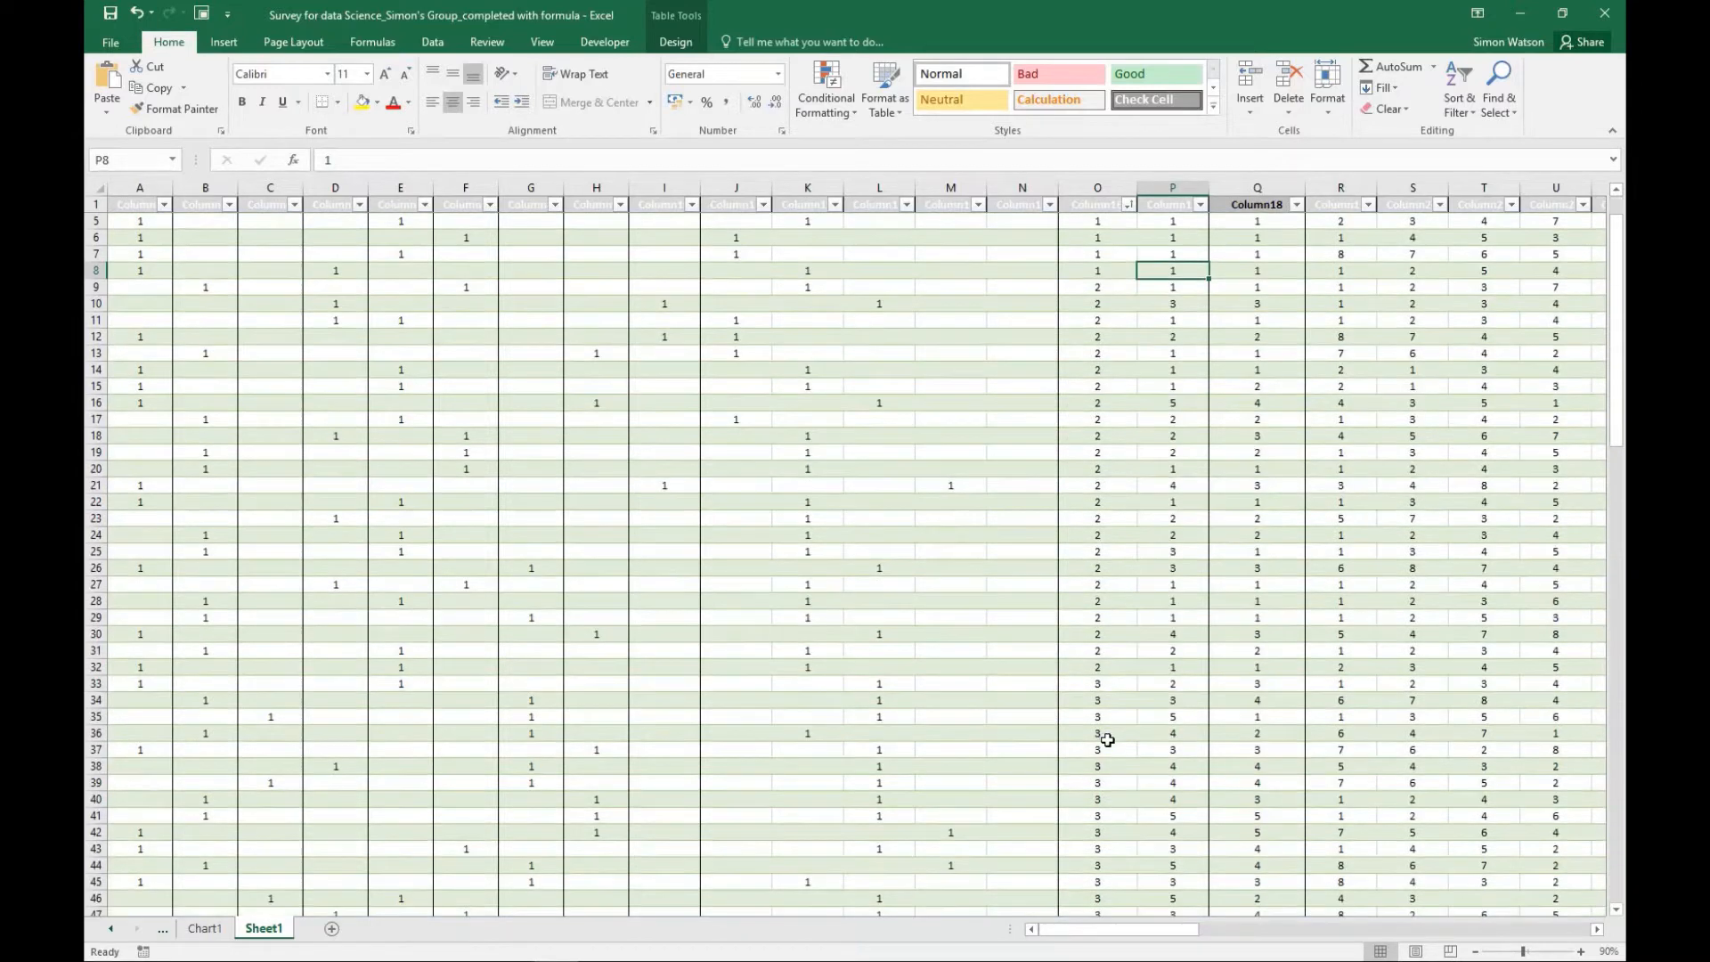
pyautogui.scroll(-1, 1107, 740)
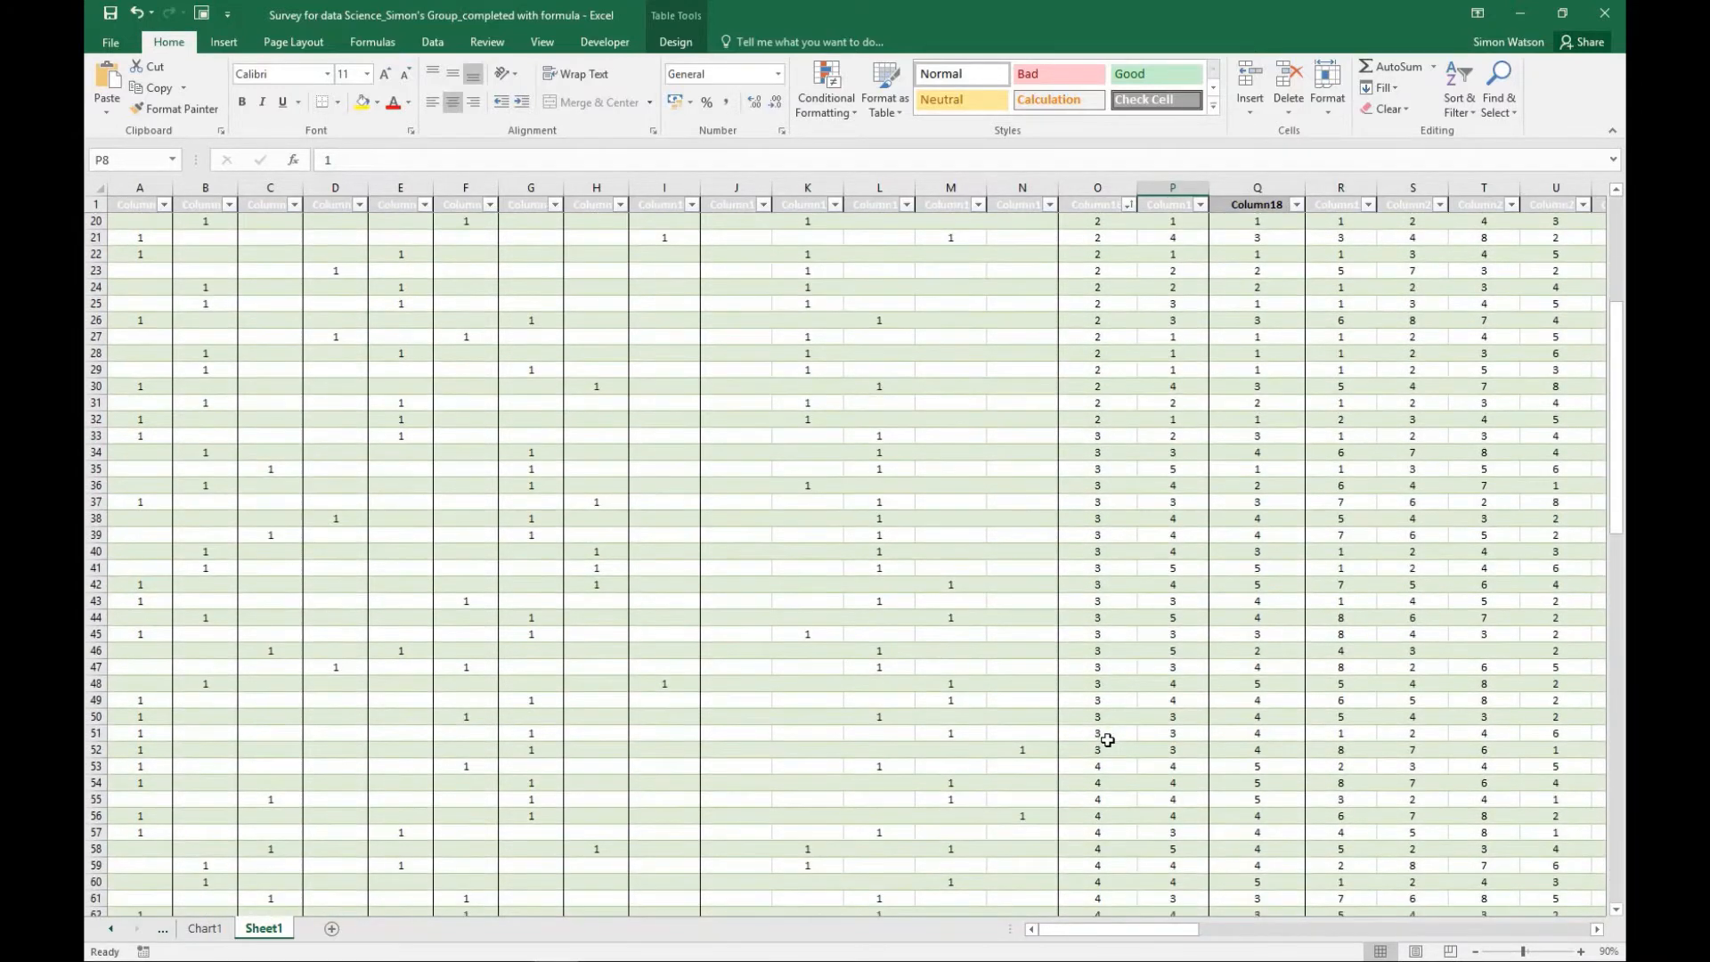
pyautogui.scroll(-1, 1107, 740)
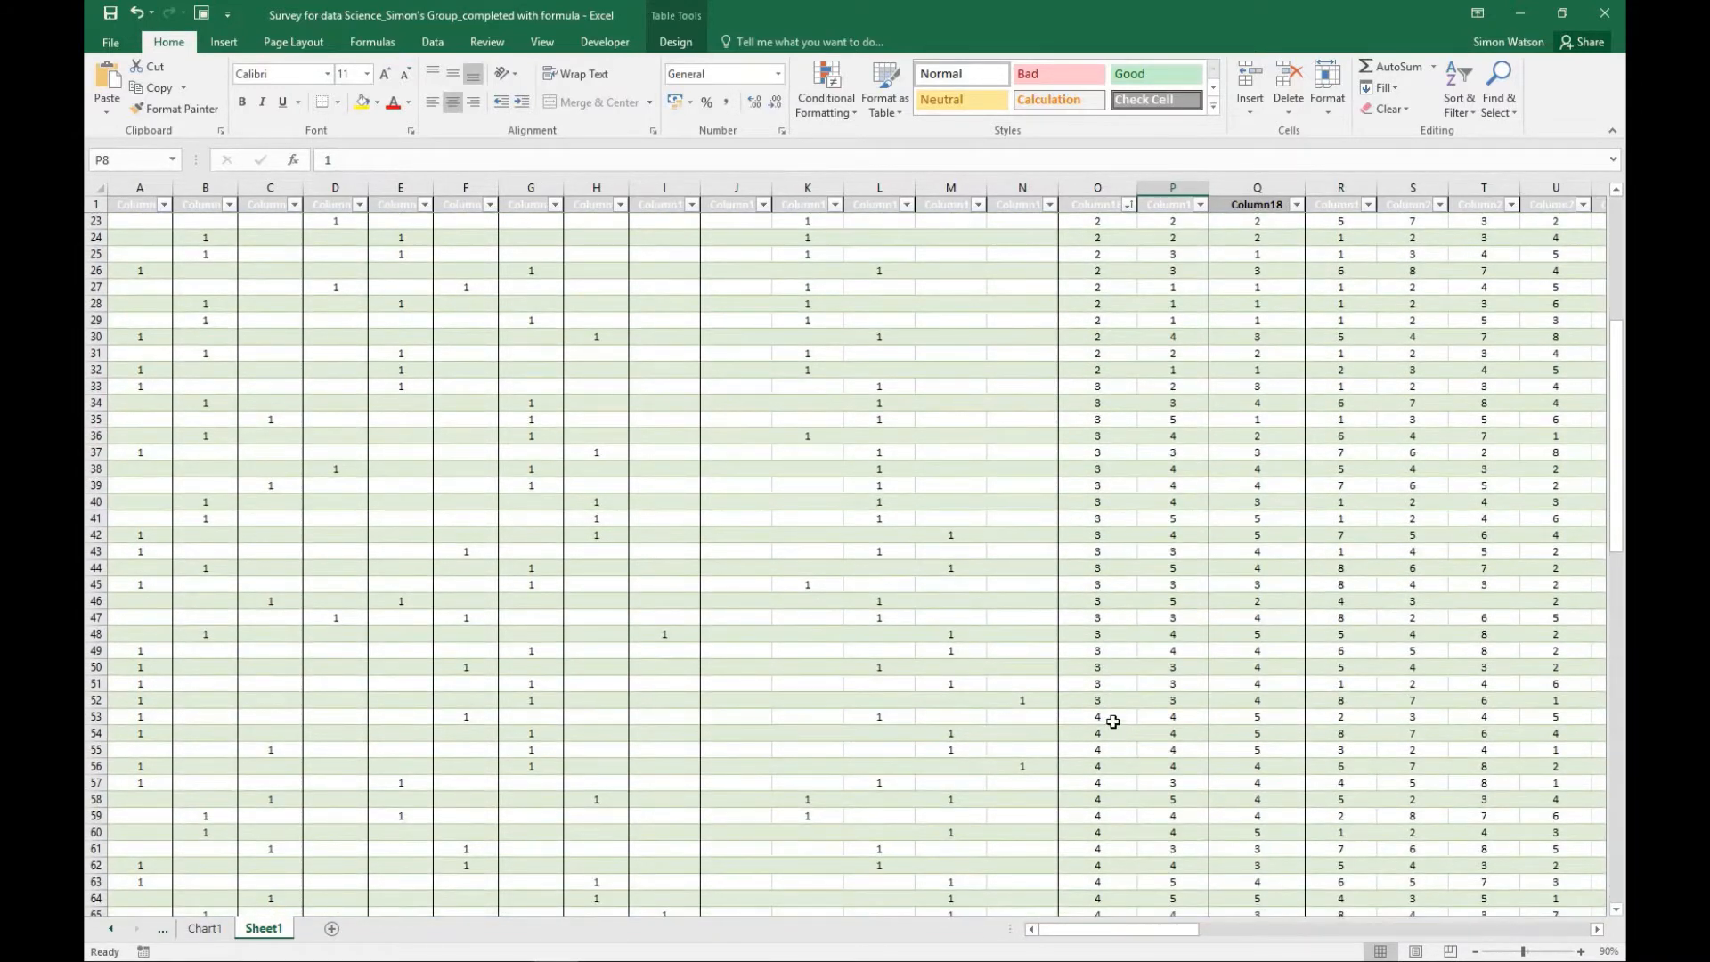
pyautogui.scroll(-5, 1113, 721)
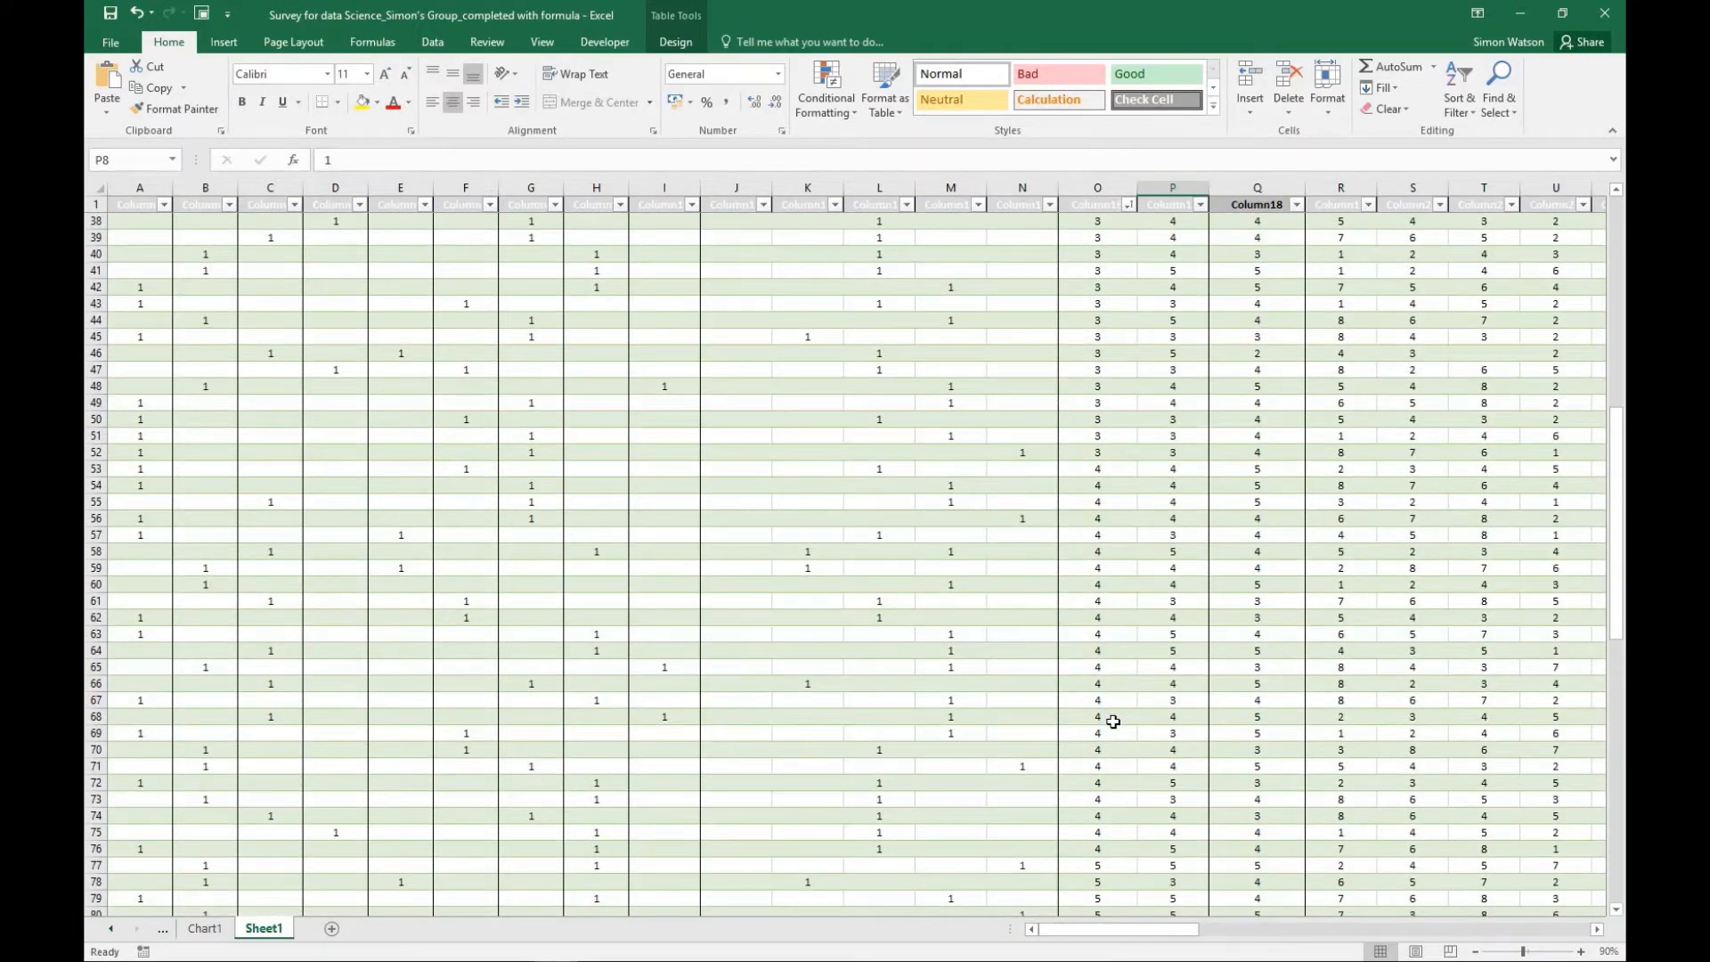
pyautogui.scroll(12, 1113, 721)
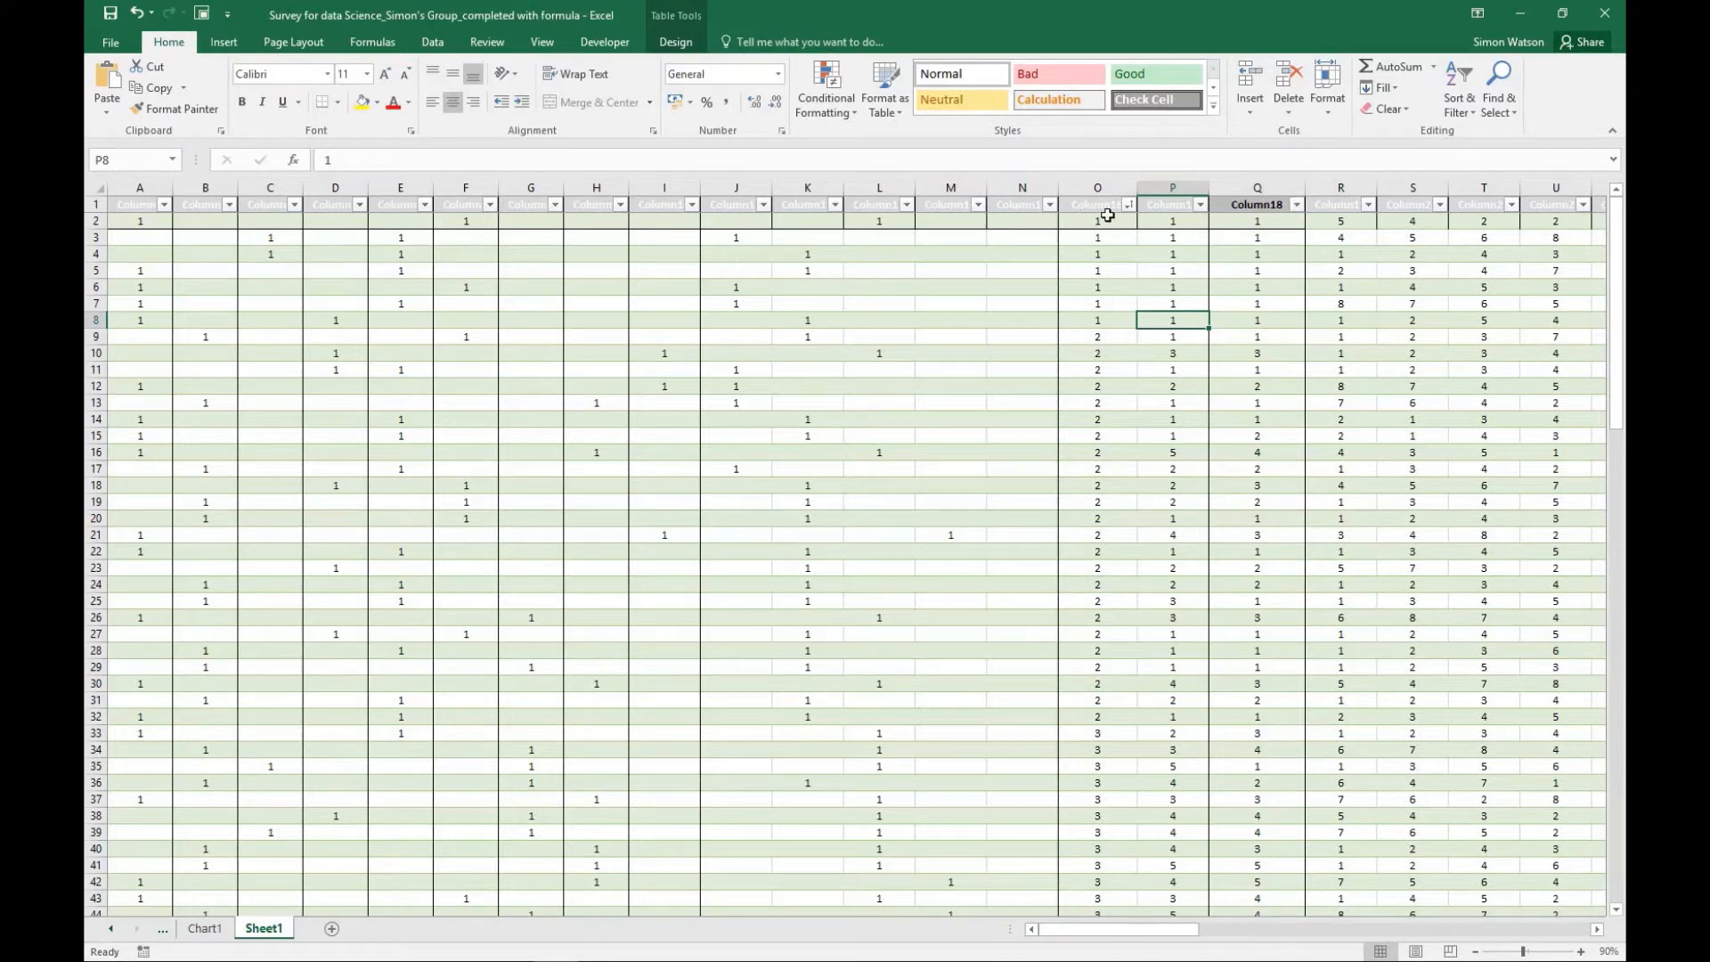
pyautogui.scroll(-16, 1099, 260)
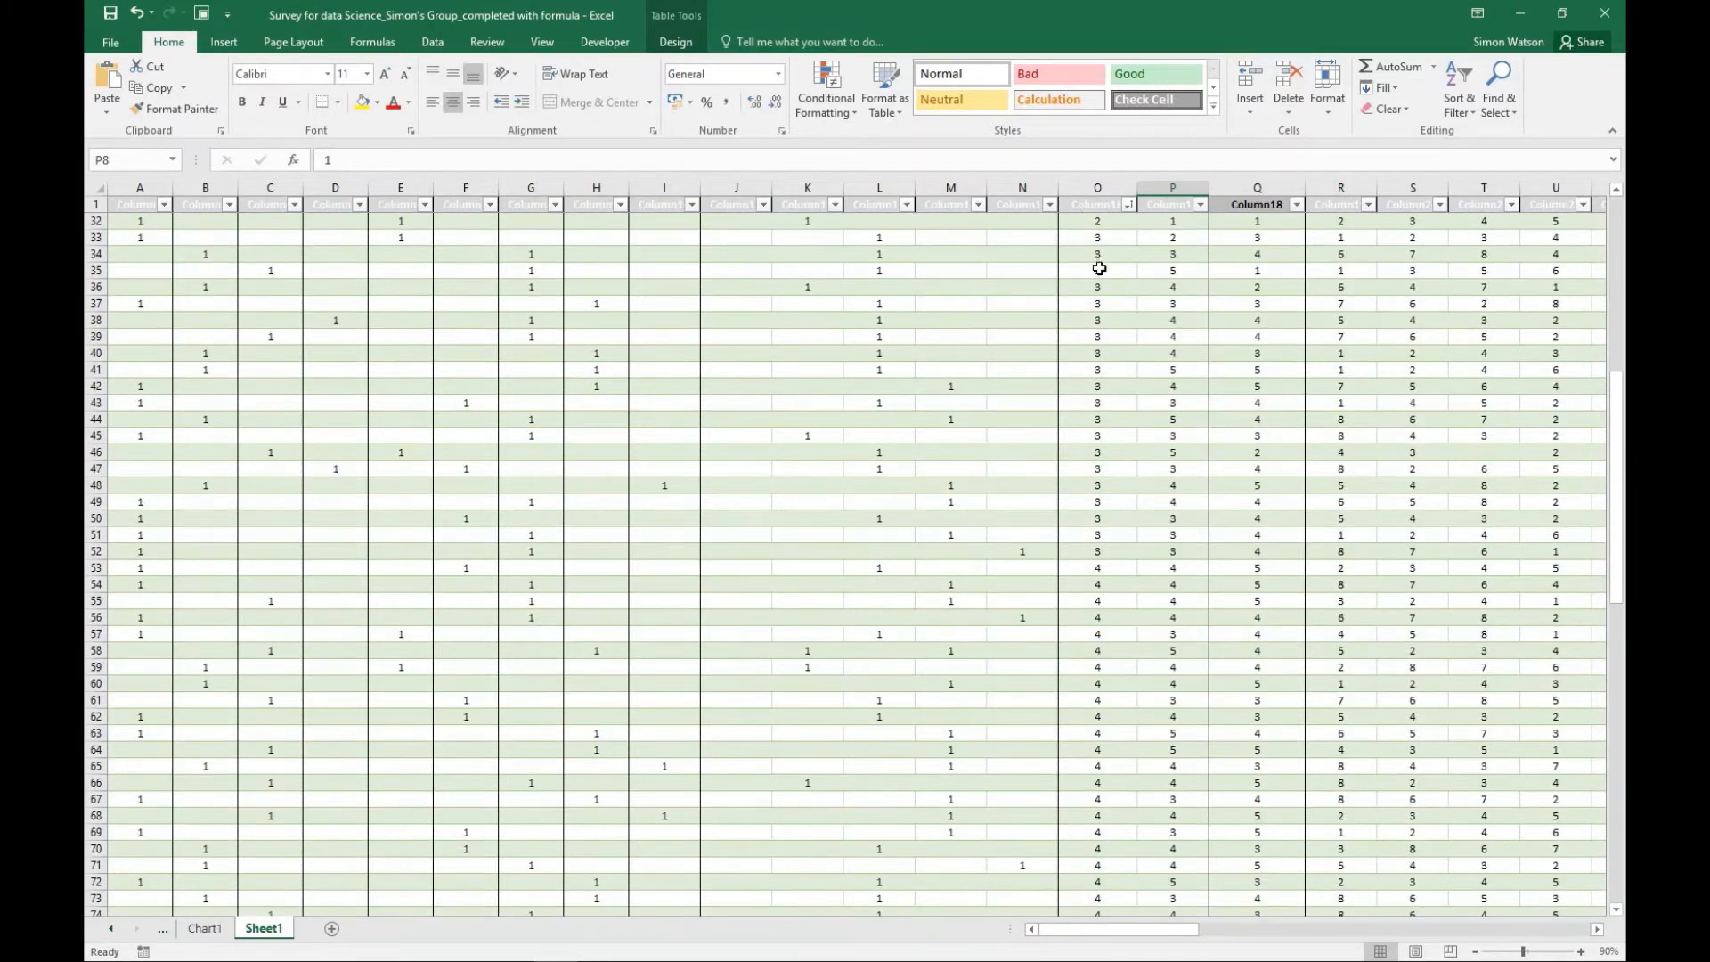
pyautogui.scroll(-6, 1091, 343)
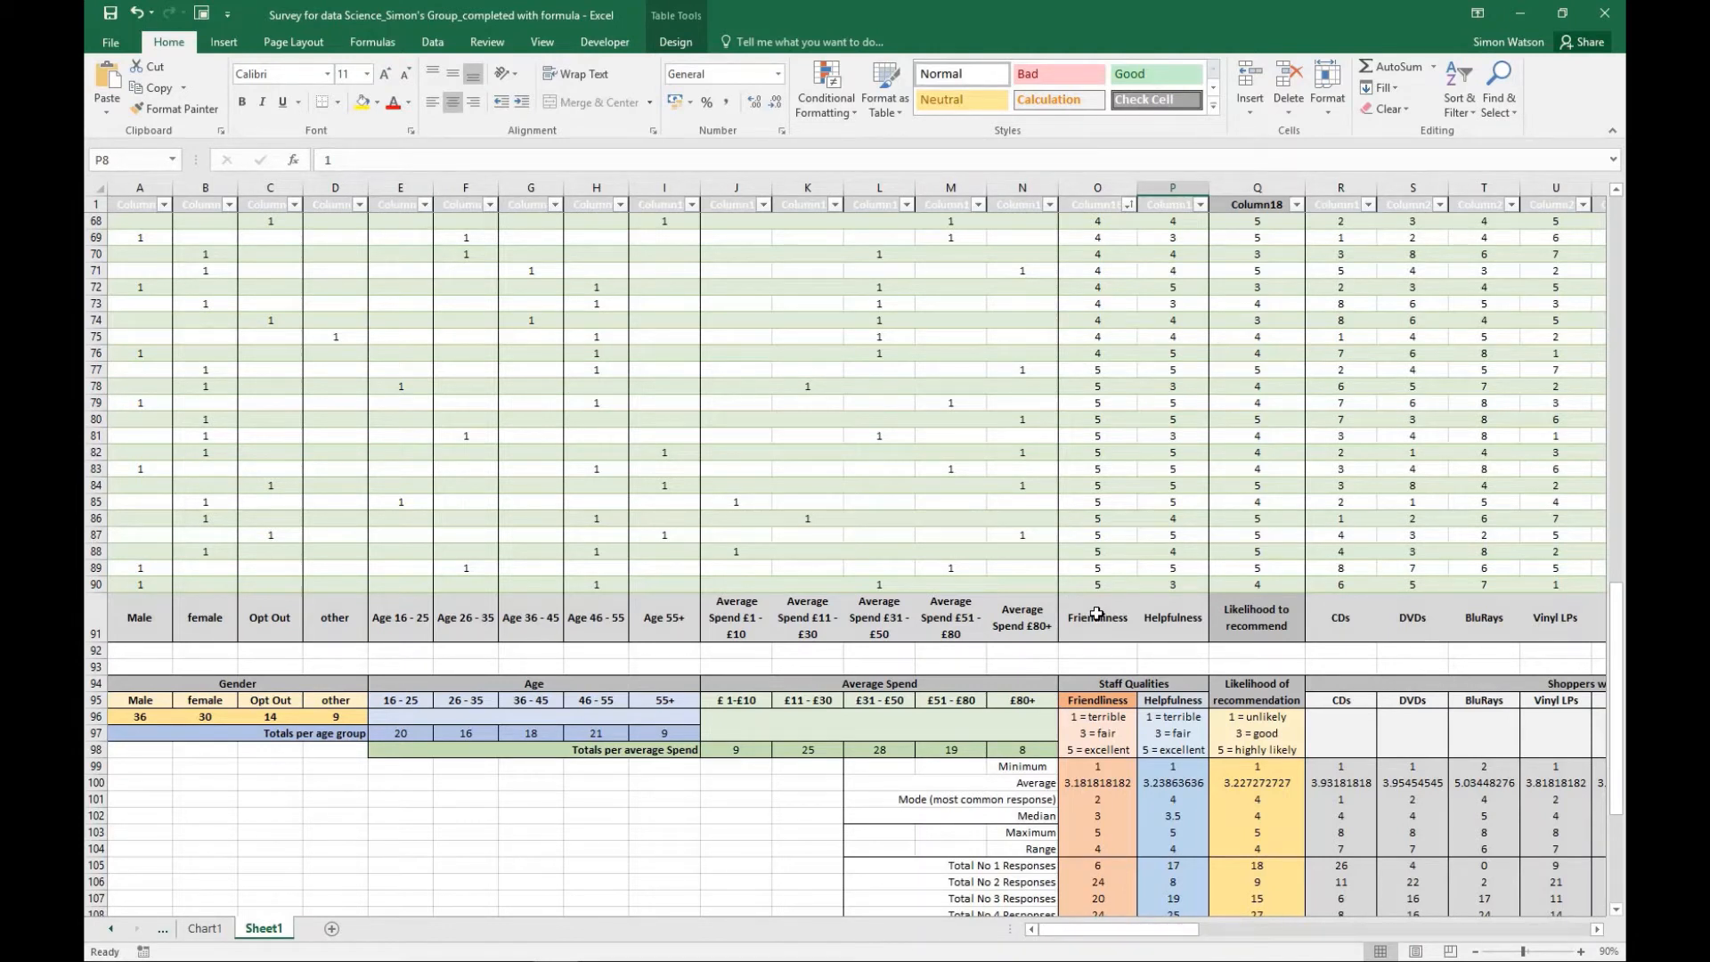
pyautogui.scroll(20, 1096, 614)
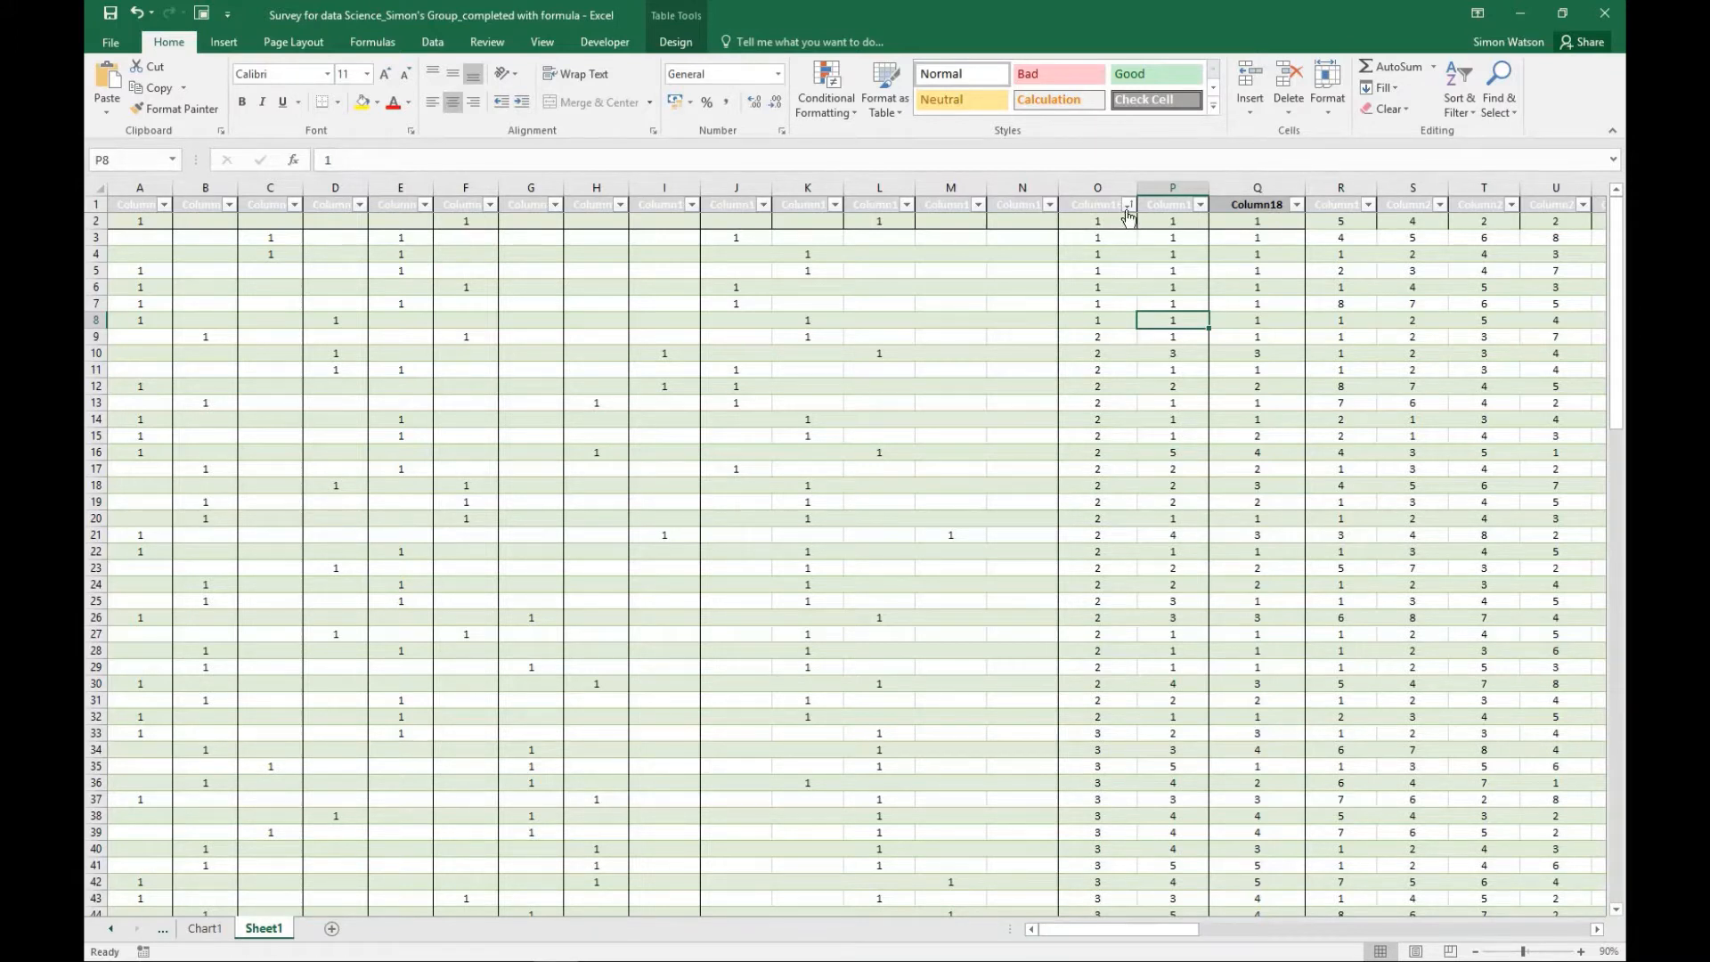
# - Sort the response table by the Friendliness column from largest to smallest
pyautogui.click(1128, 205)
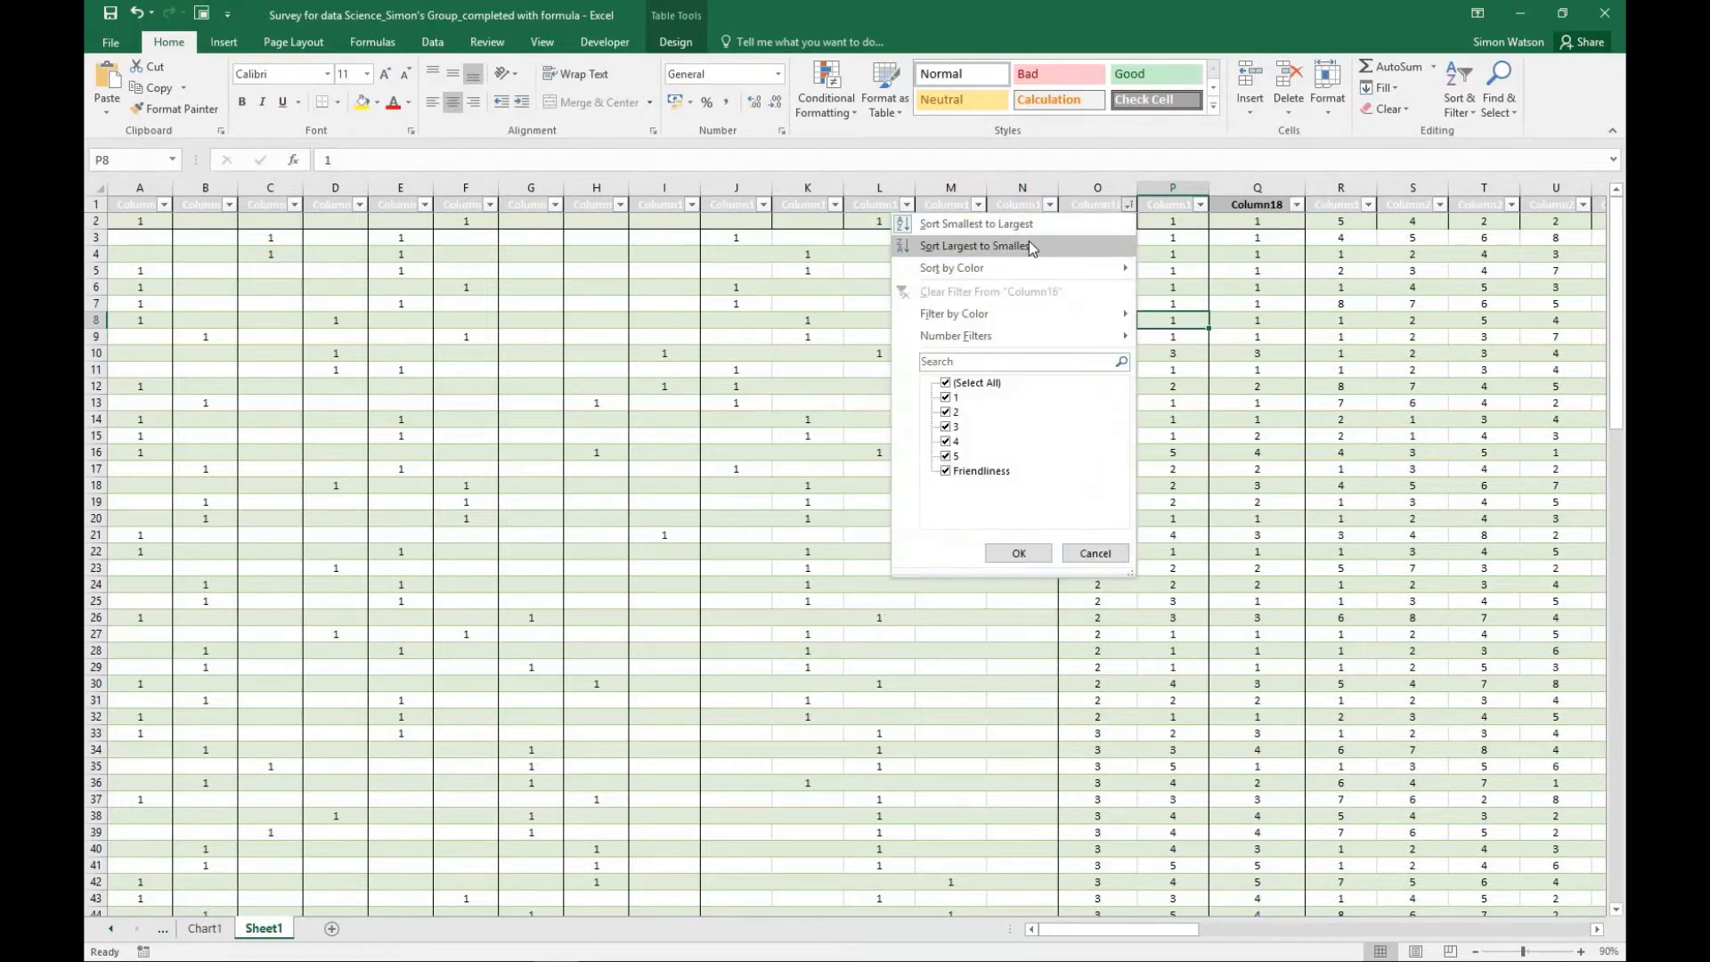
pyautogui.click(1029, 244)
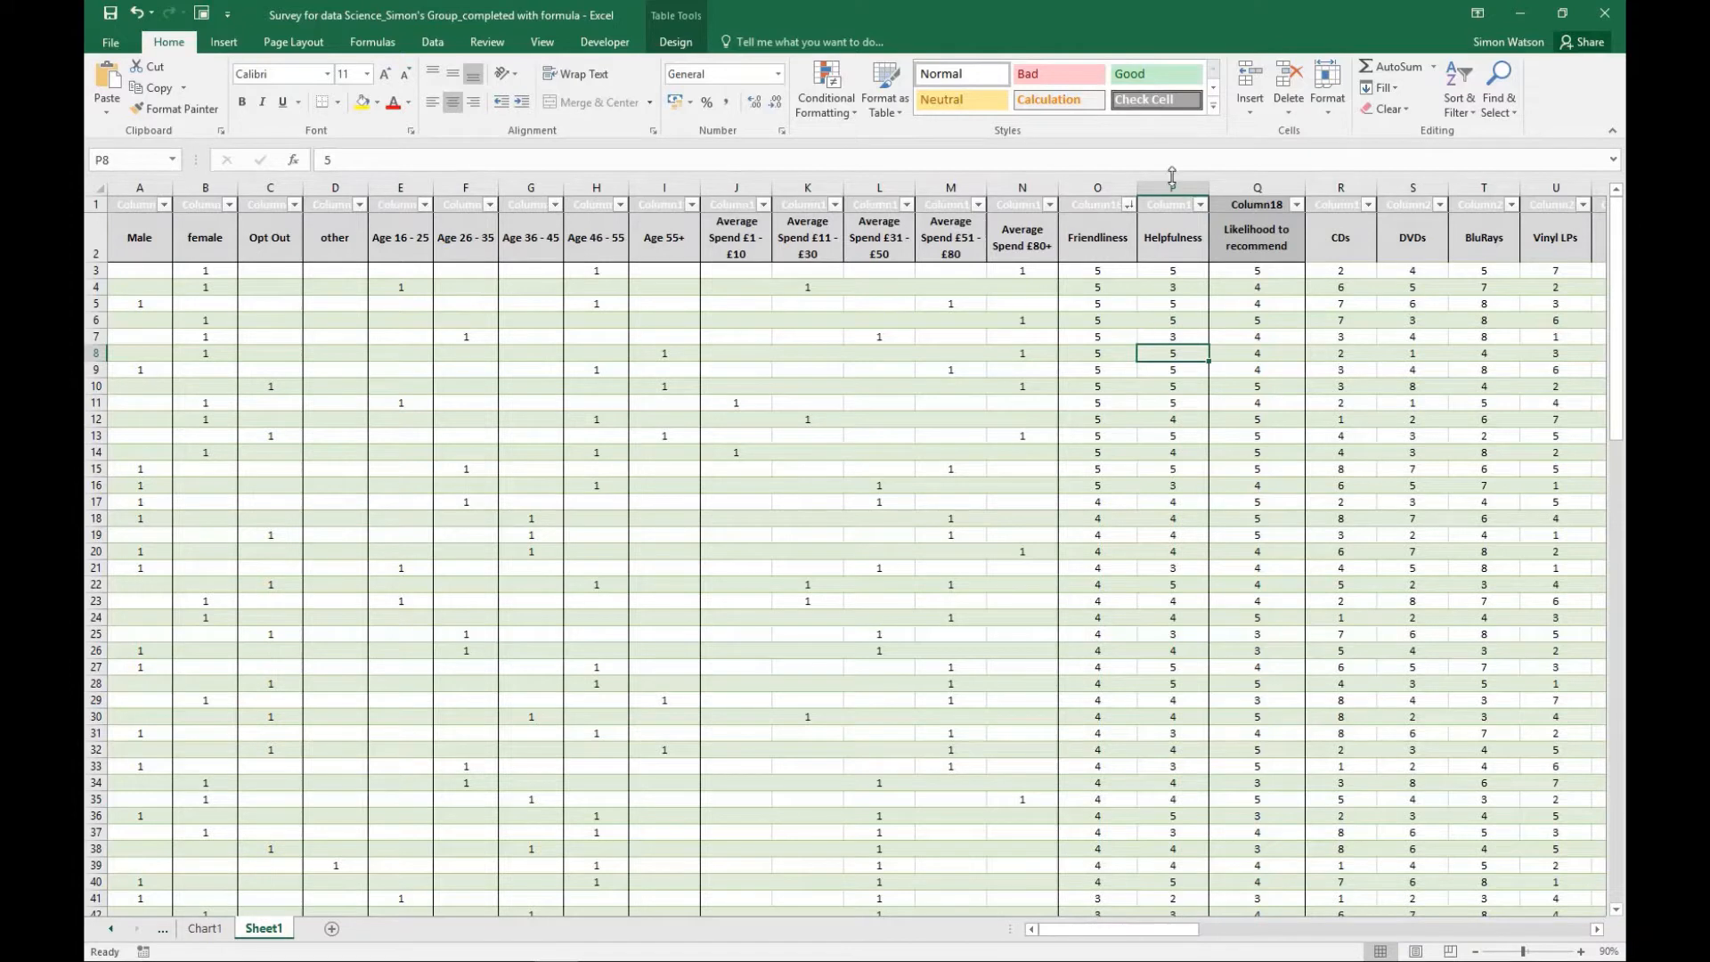
pyautogui.click(1129, 207)
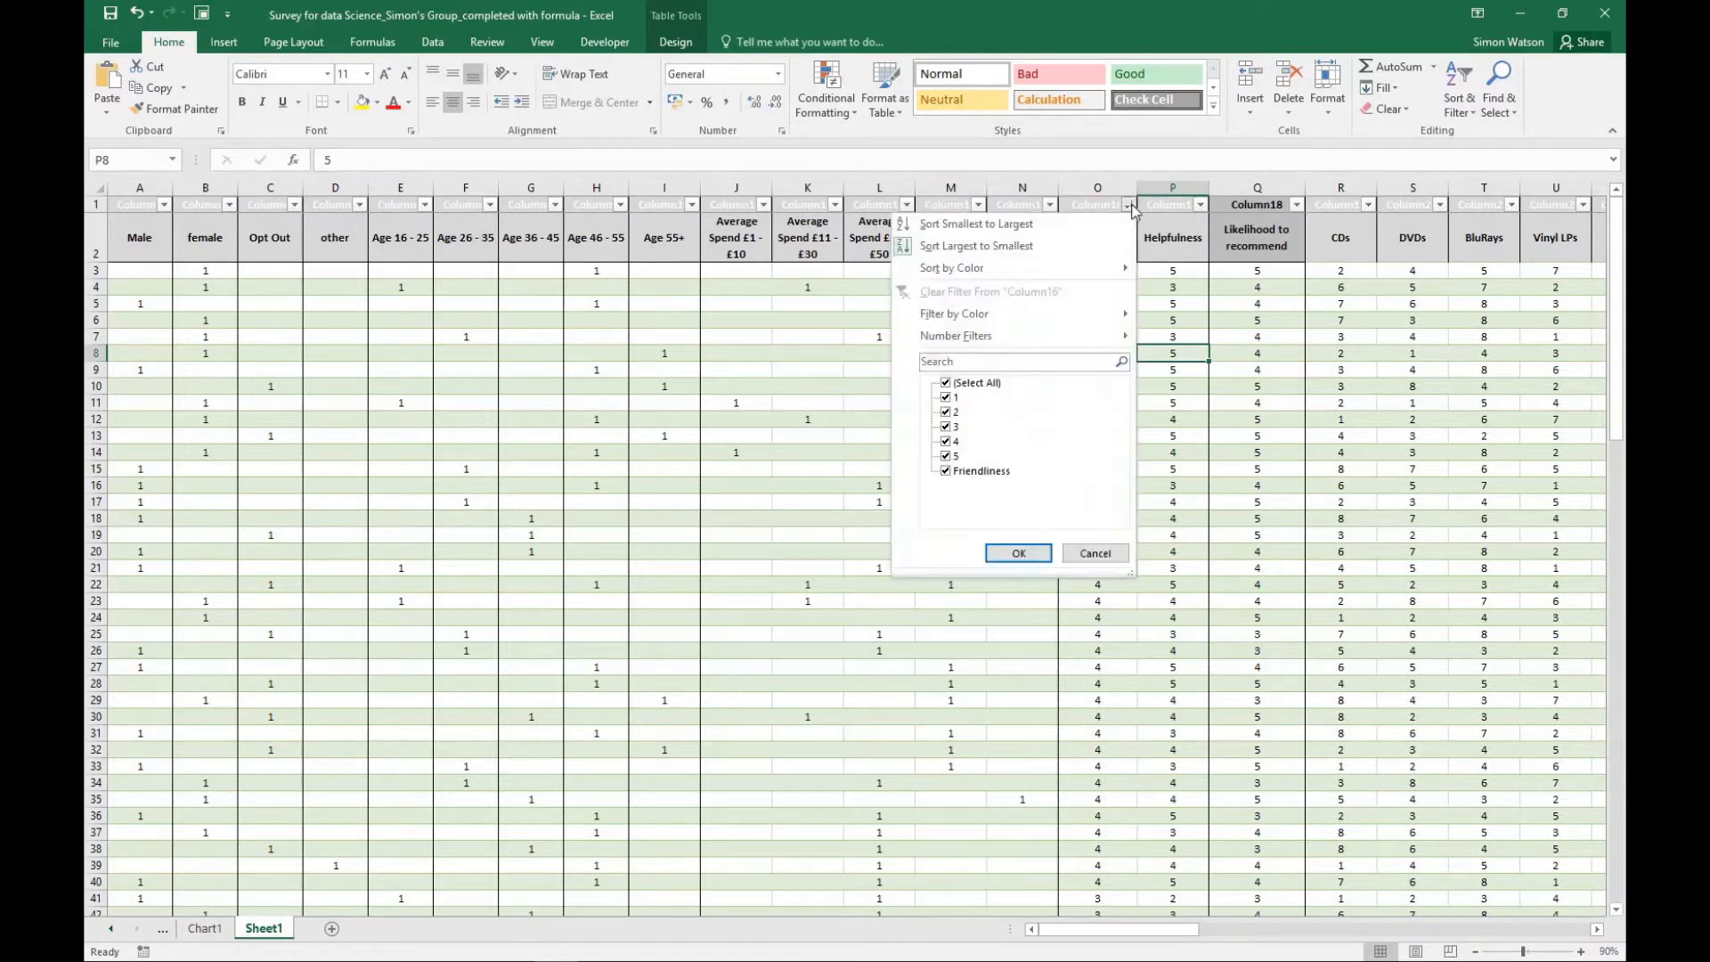
pyautogui.click(1011, 245)
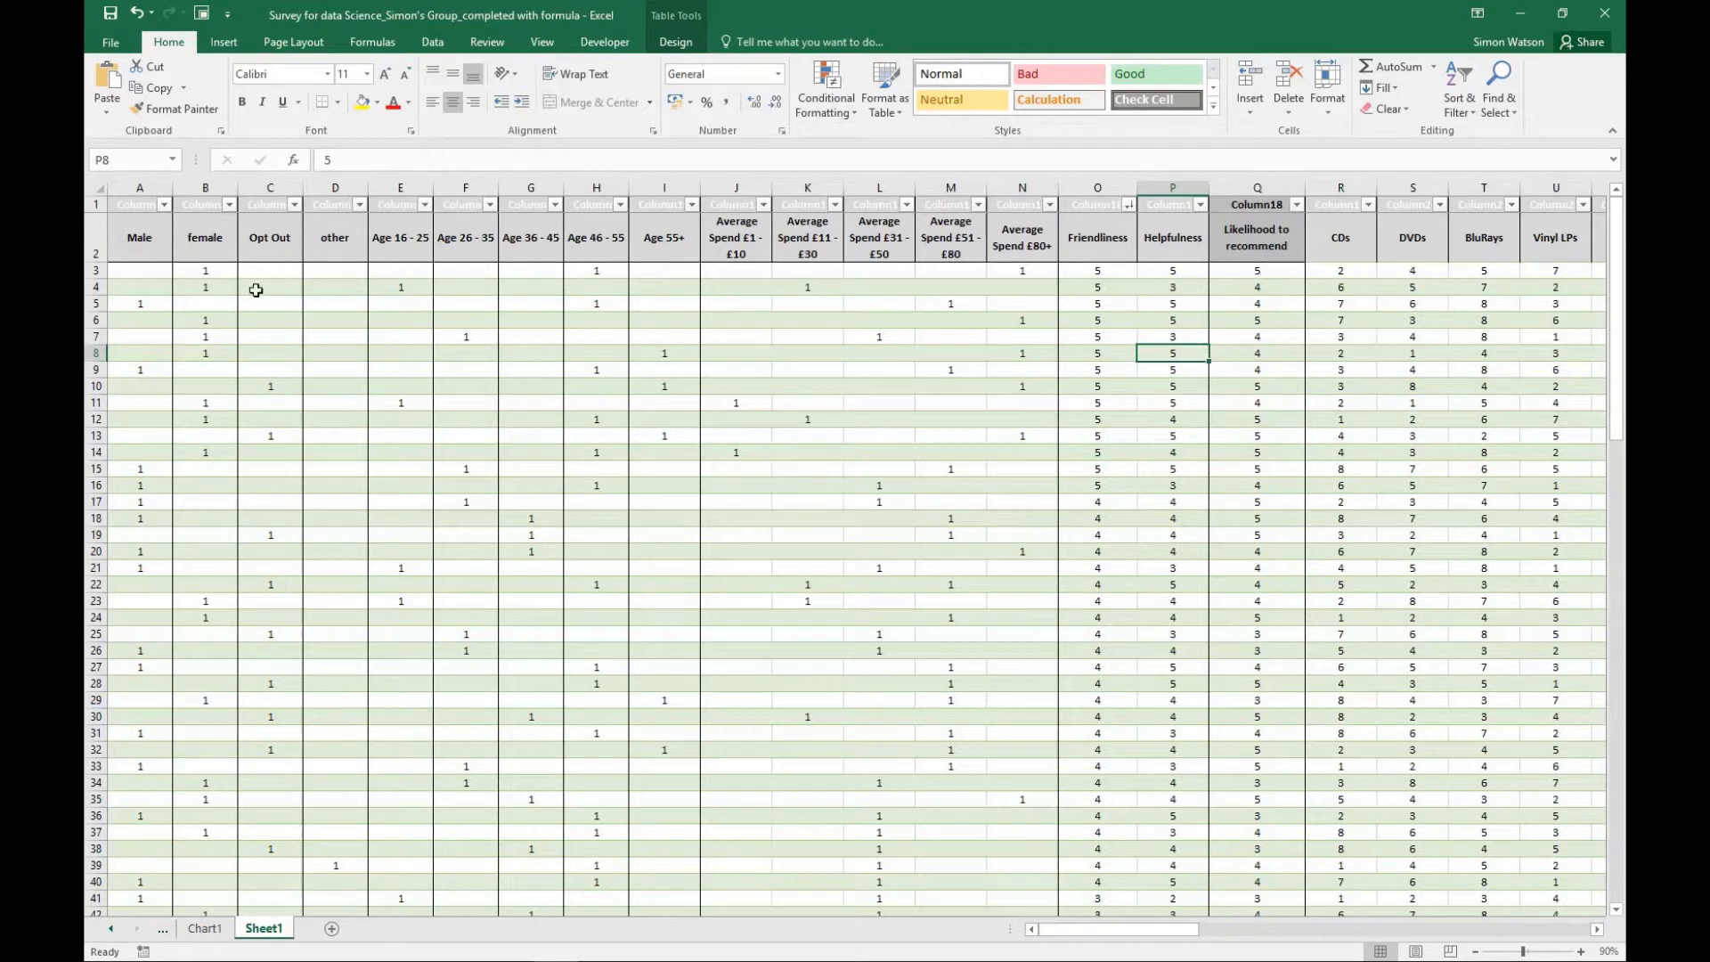
# - Sort the response table by the Friendliness column from smallest to largest and compare the ratings with the summary tables
pyautogui.click(95, 270)
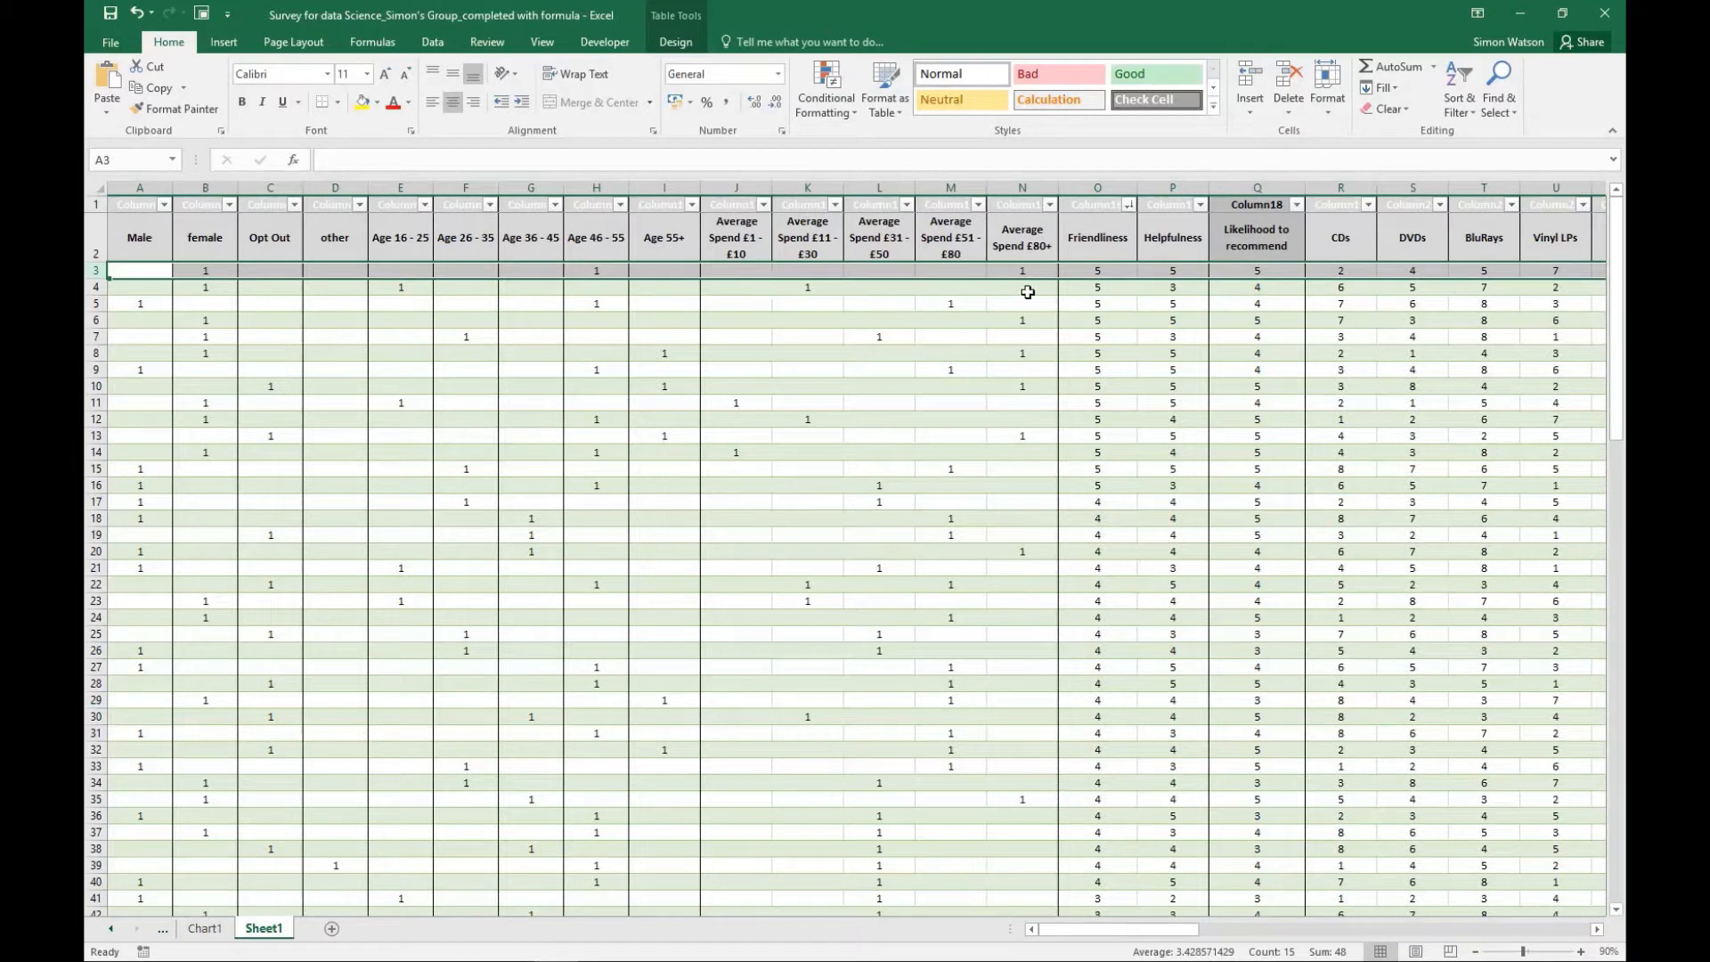
pyautogui.click(1129, 205)
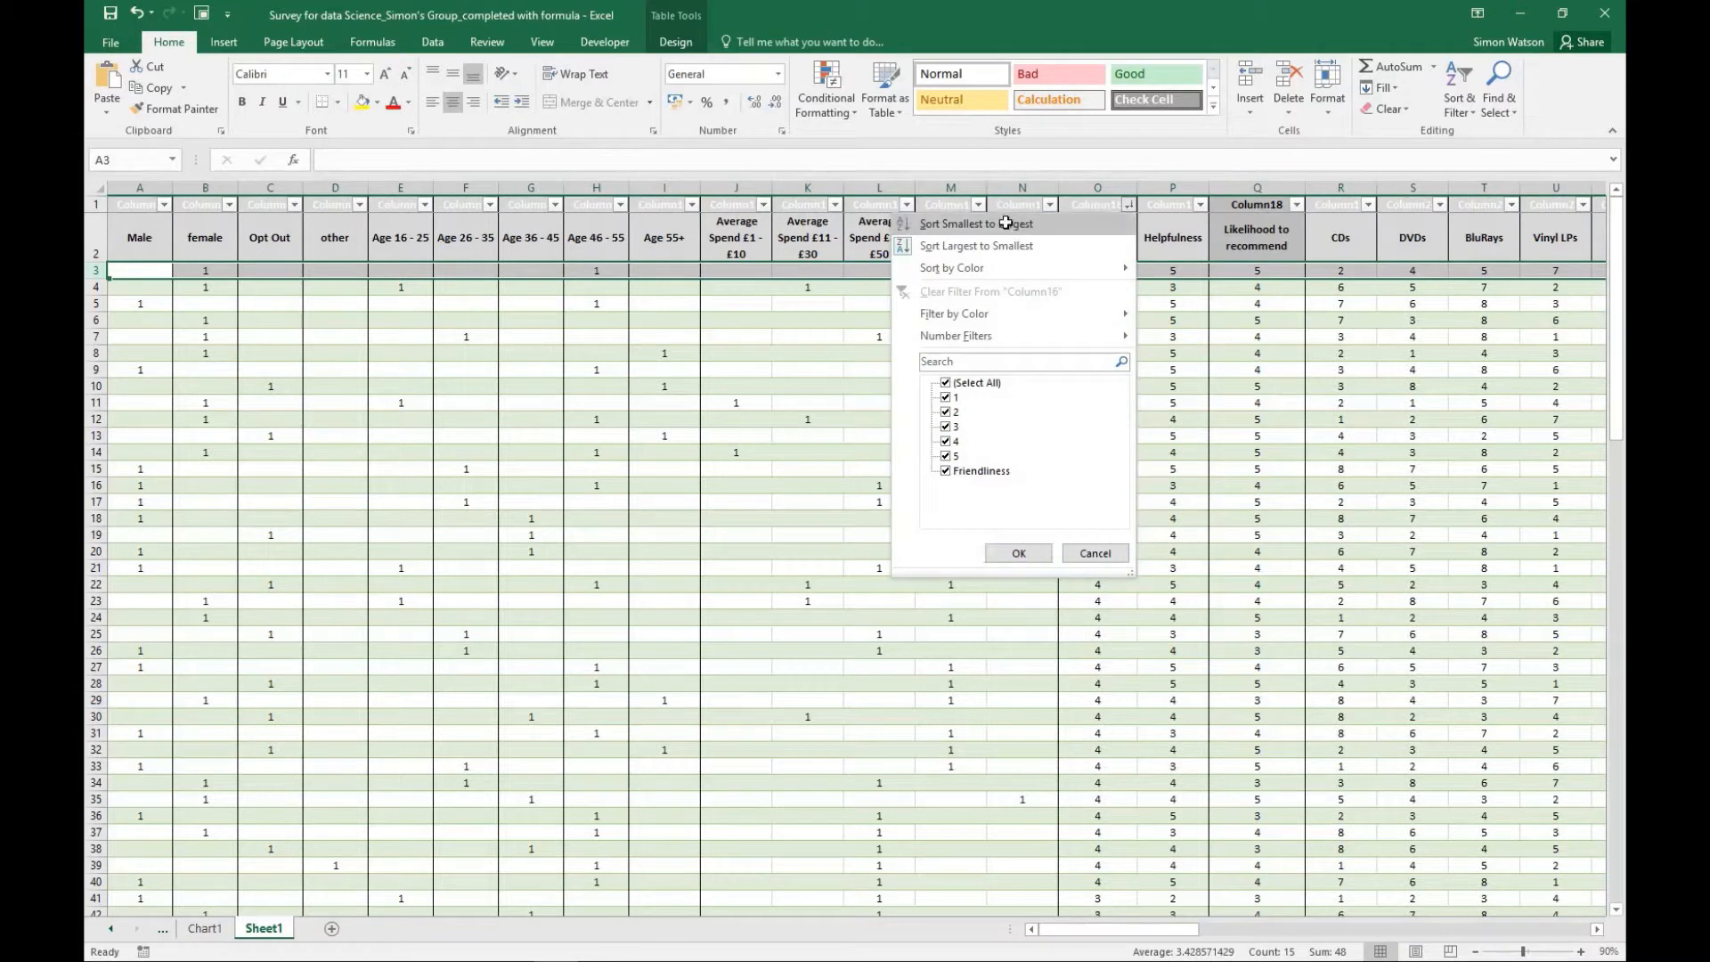
pyautogui.click(1010, 225)
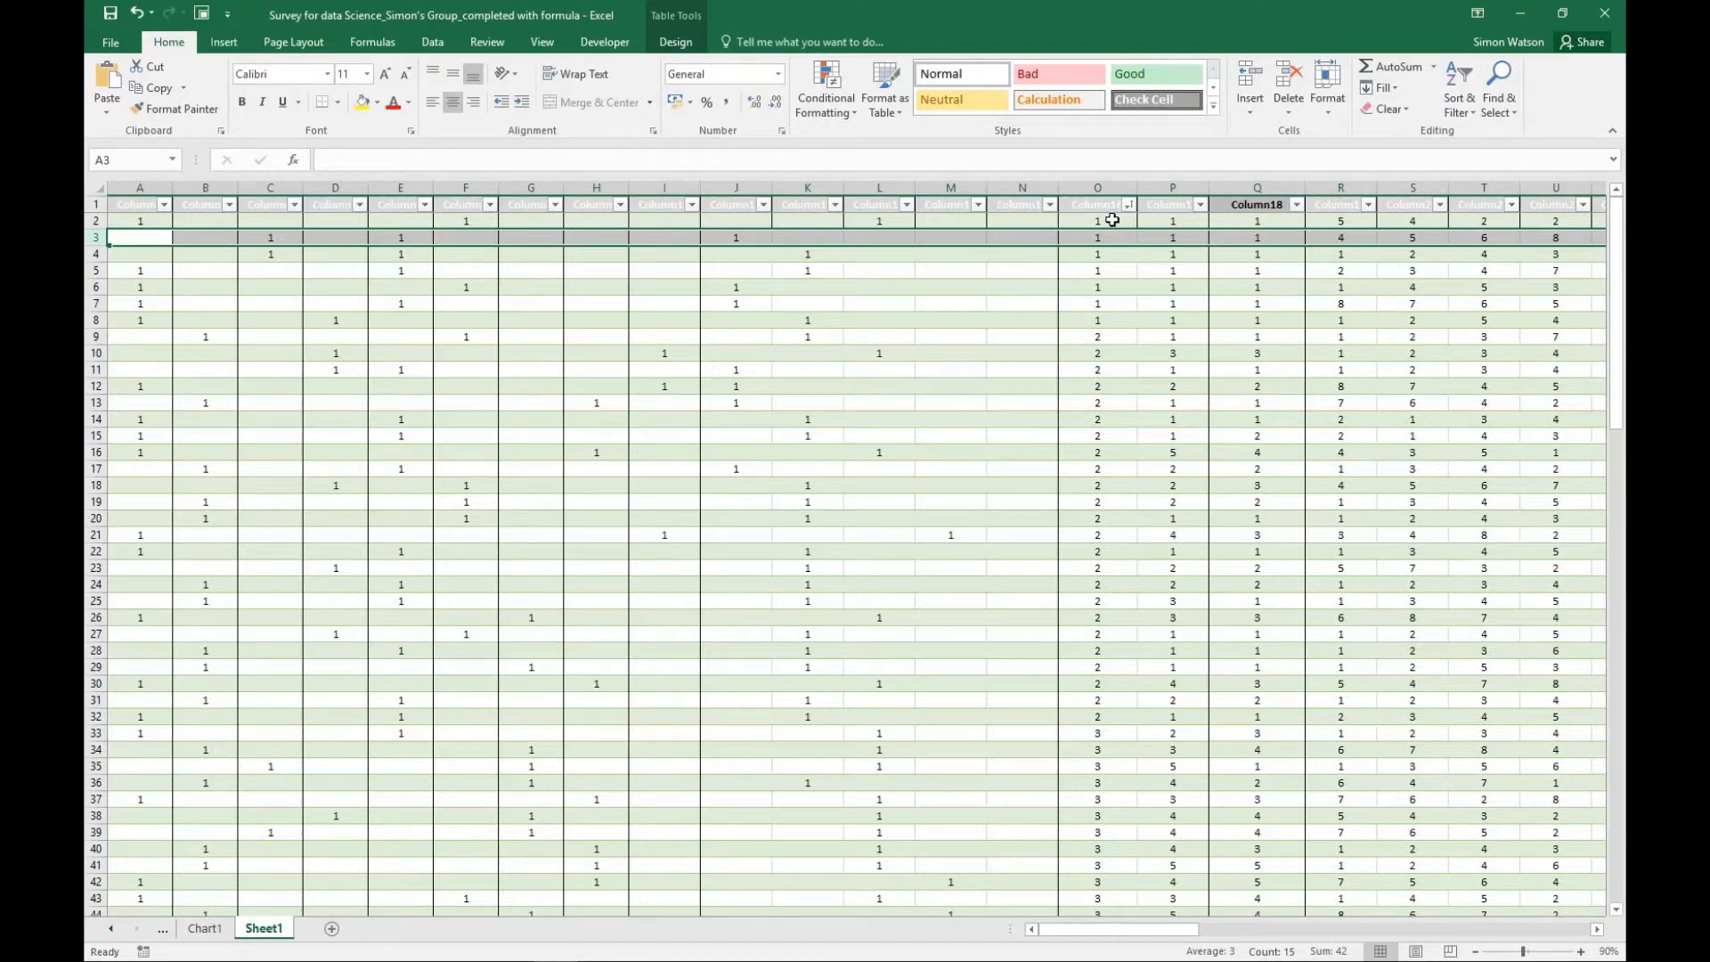
pyautogui.scroll(-5, 1104, 231)
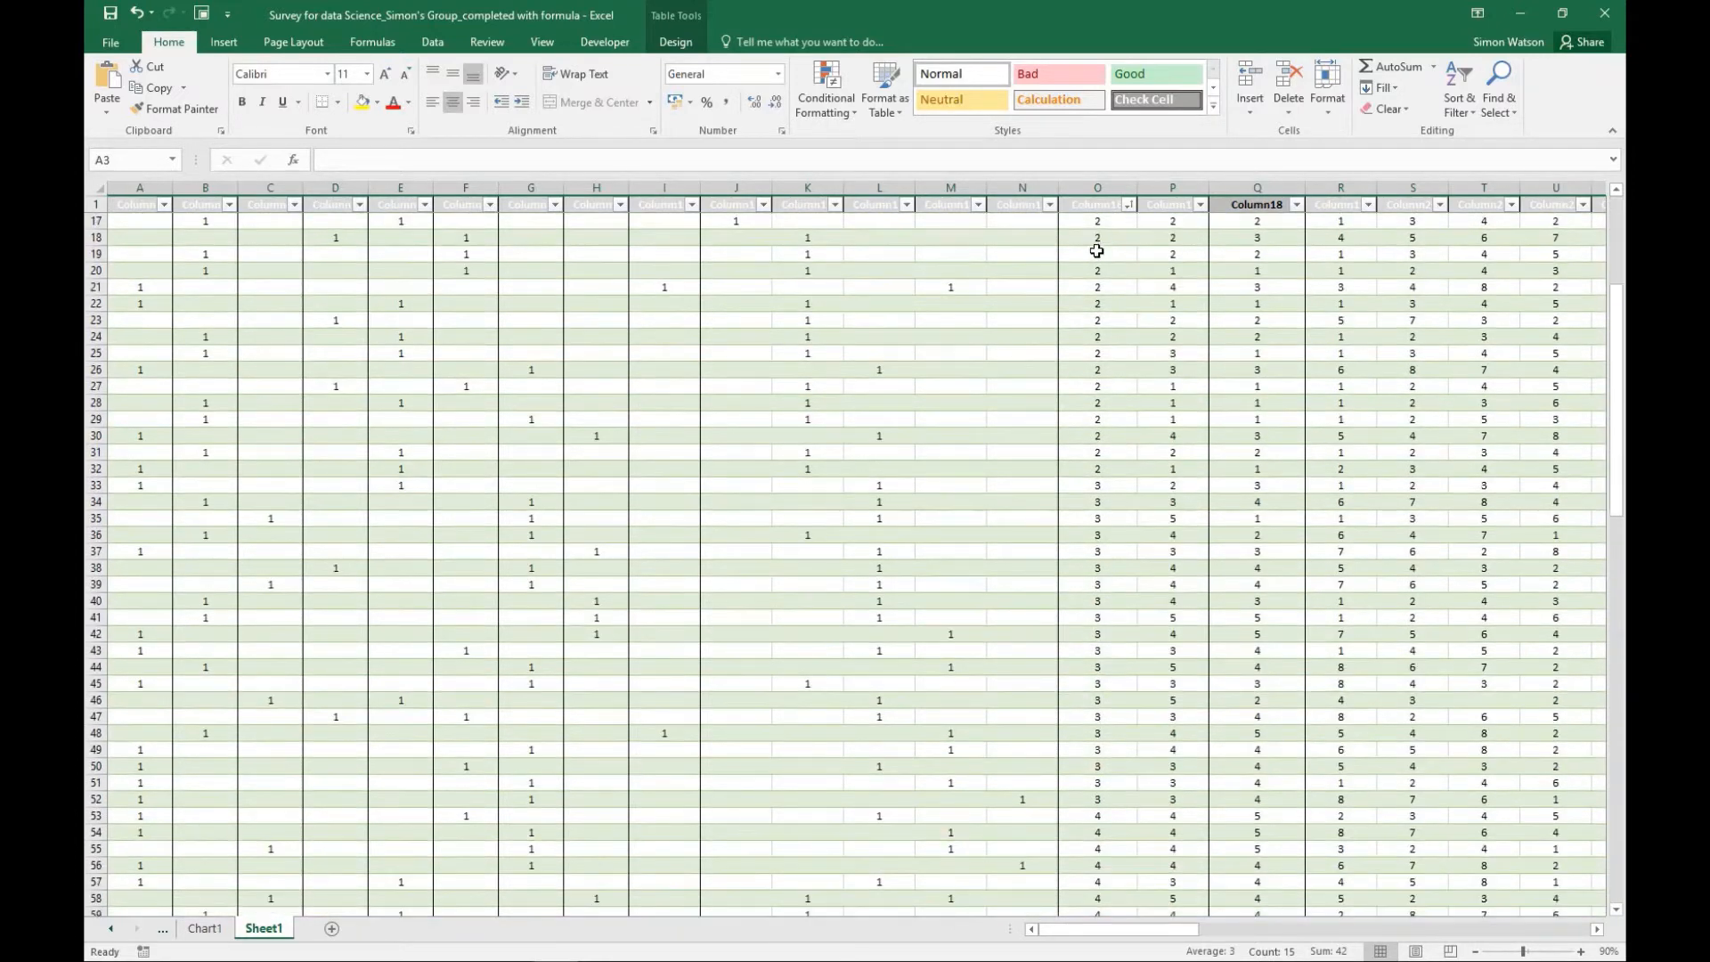
pyautogui.scroll(-20, 1096, 251)
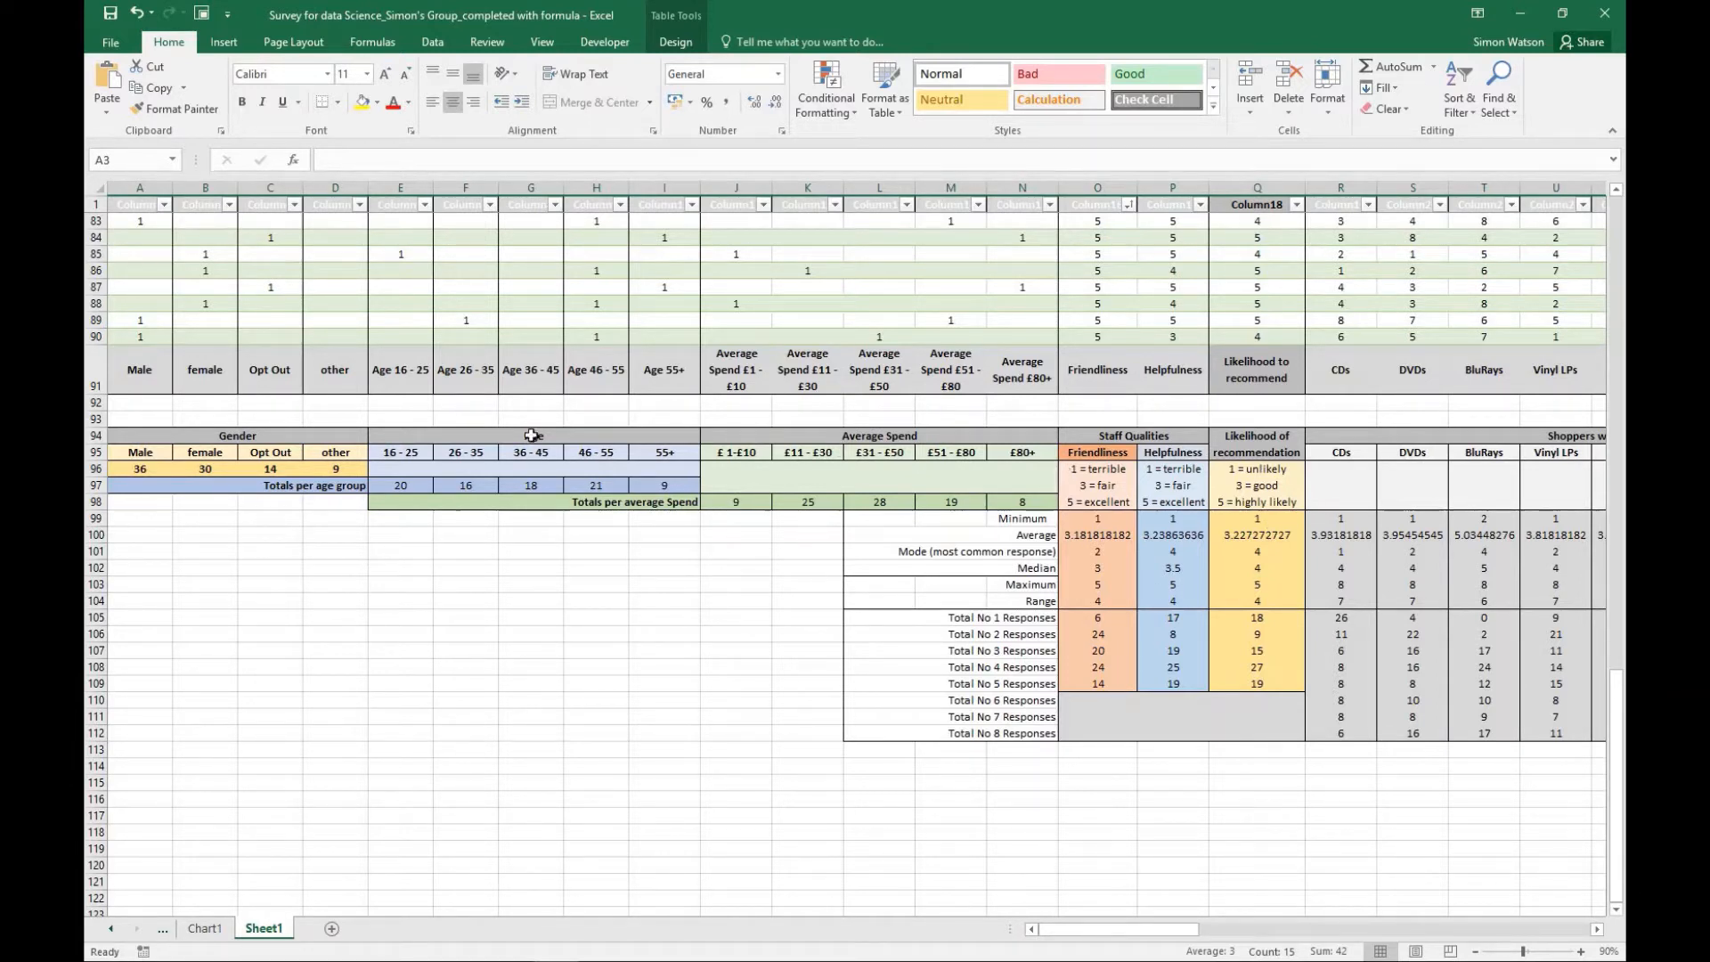
pyautogui.scroll(4, 1126, 574)
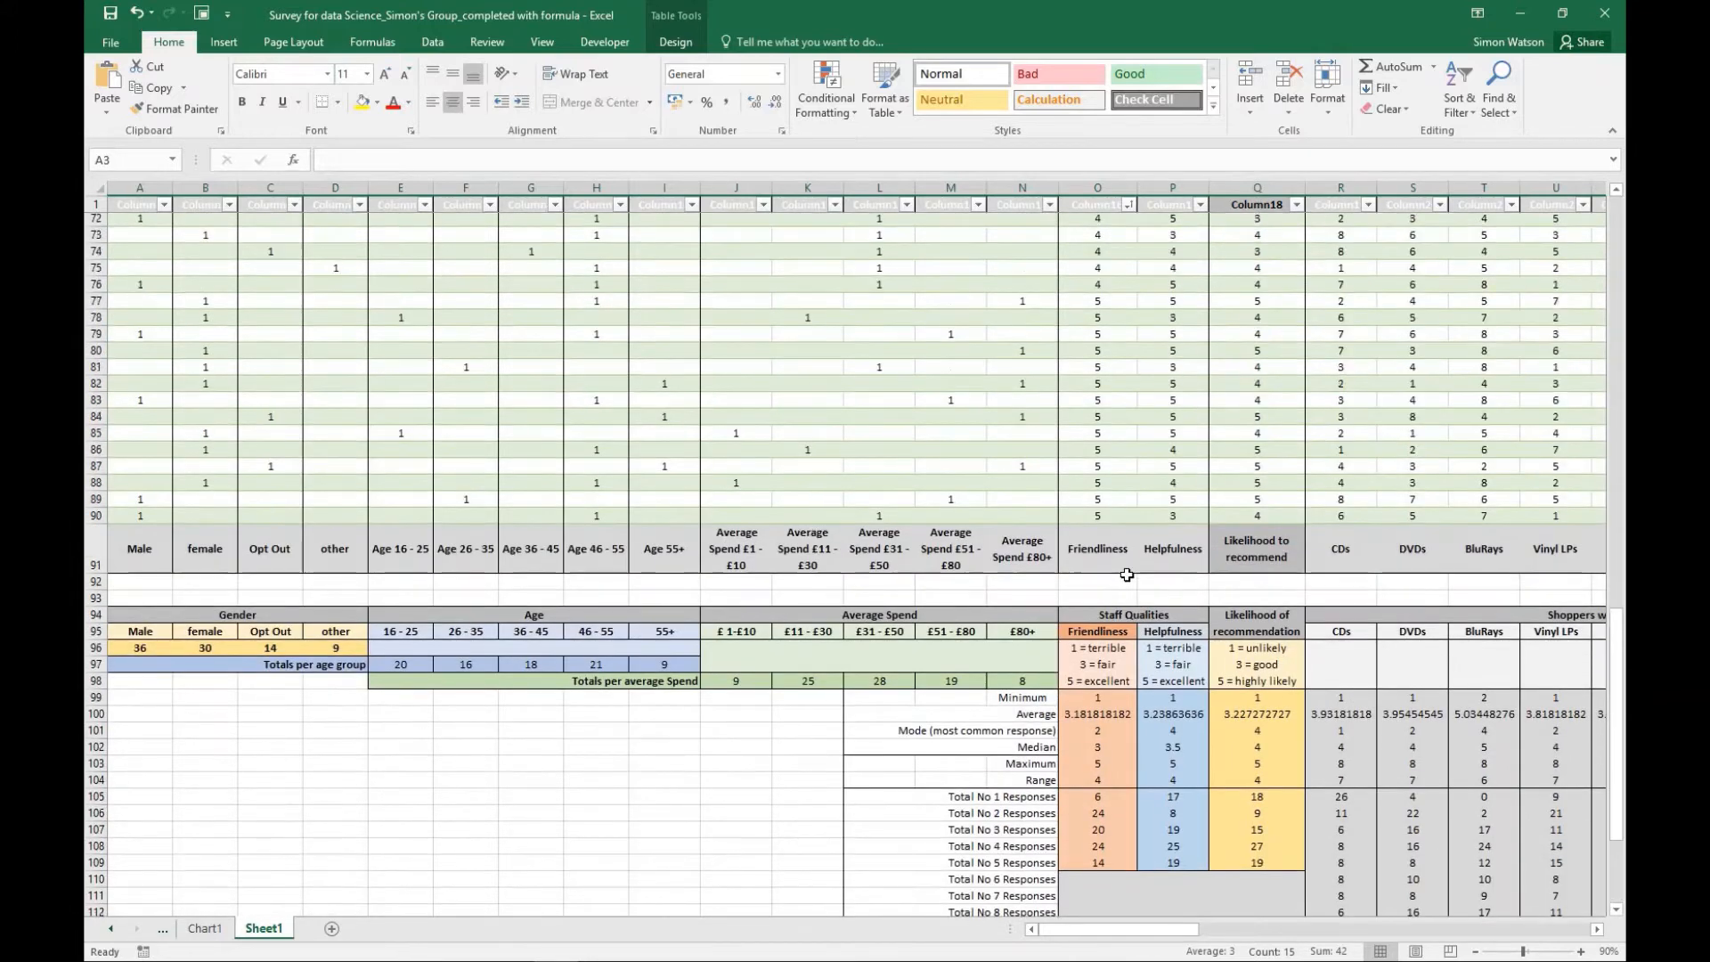
pyautogui.scroll(15, 1126, 574)
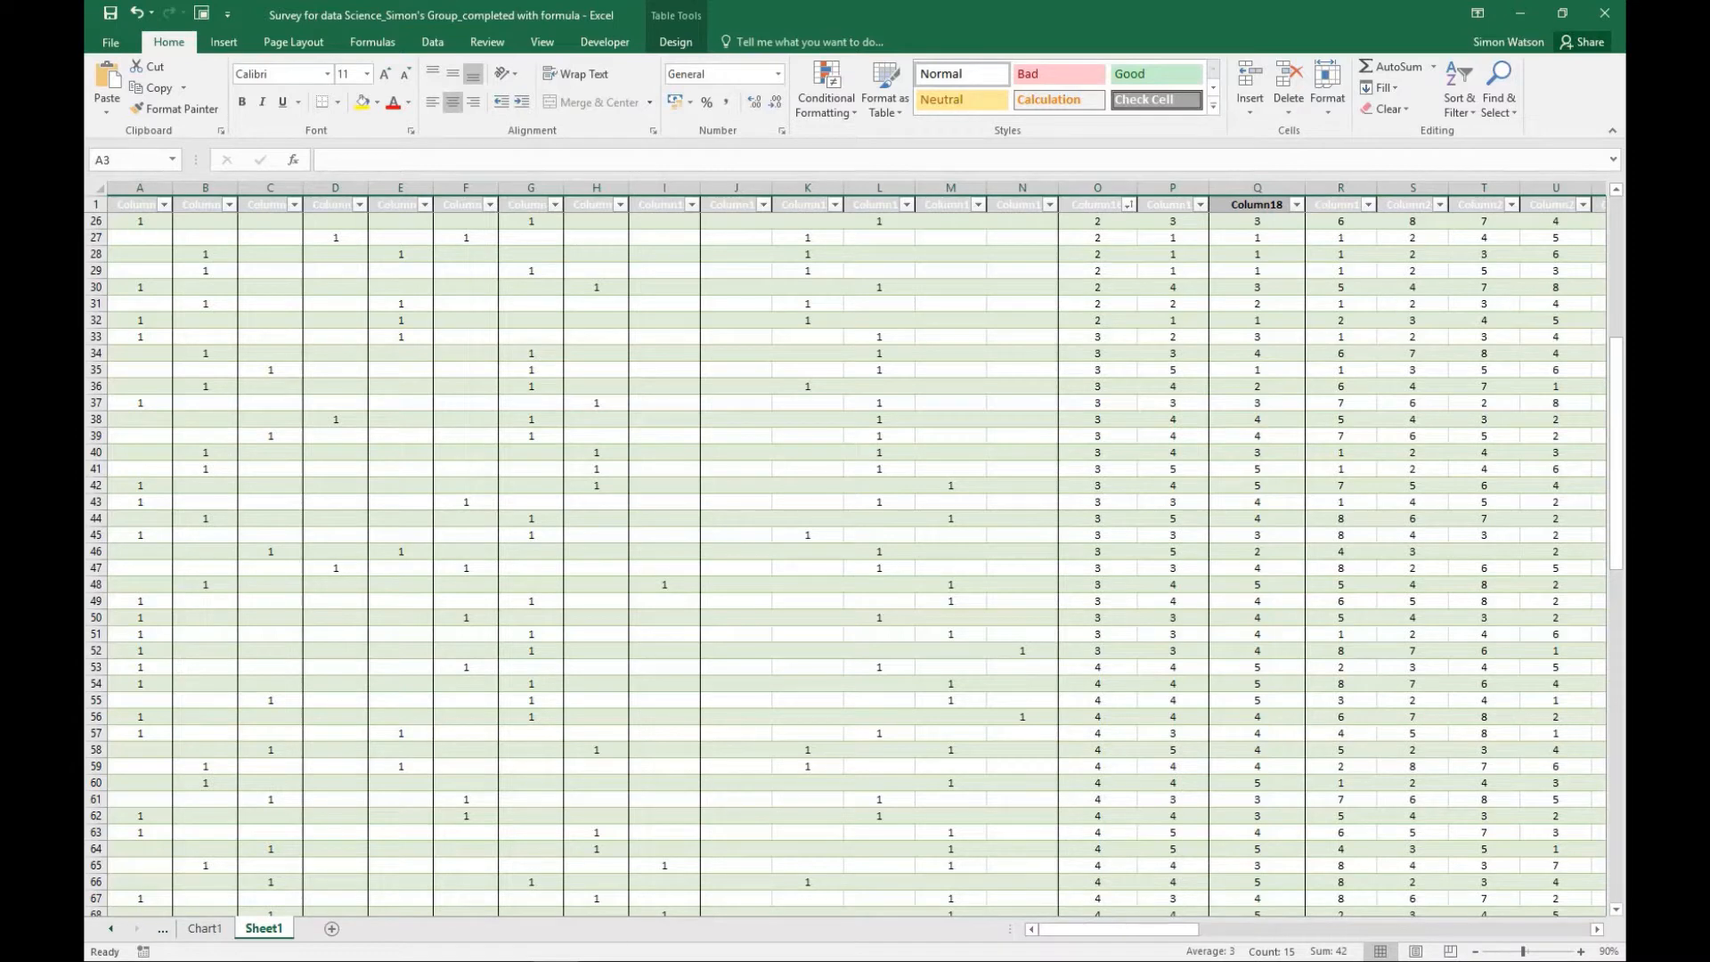
# - Sort the response table alphabetically from A to Z by the Additional Comments column
pyautogui.click(1162, 931)
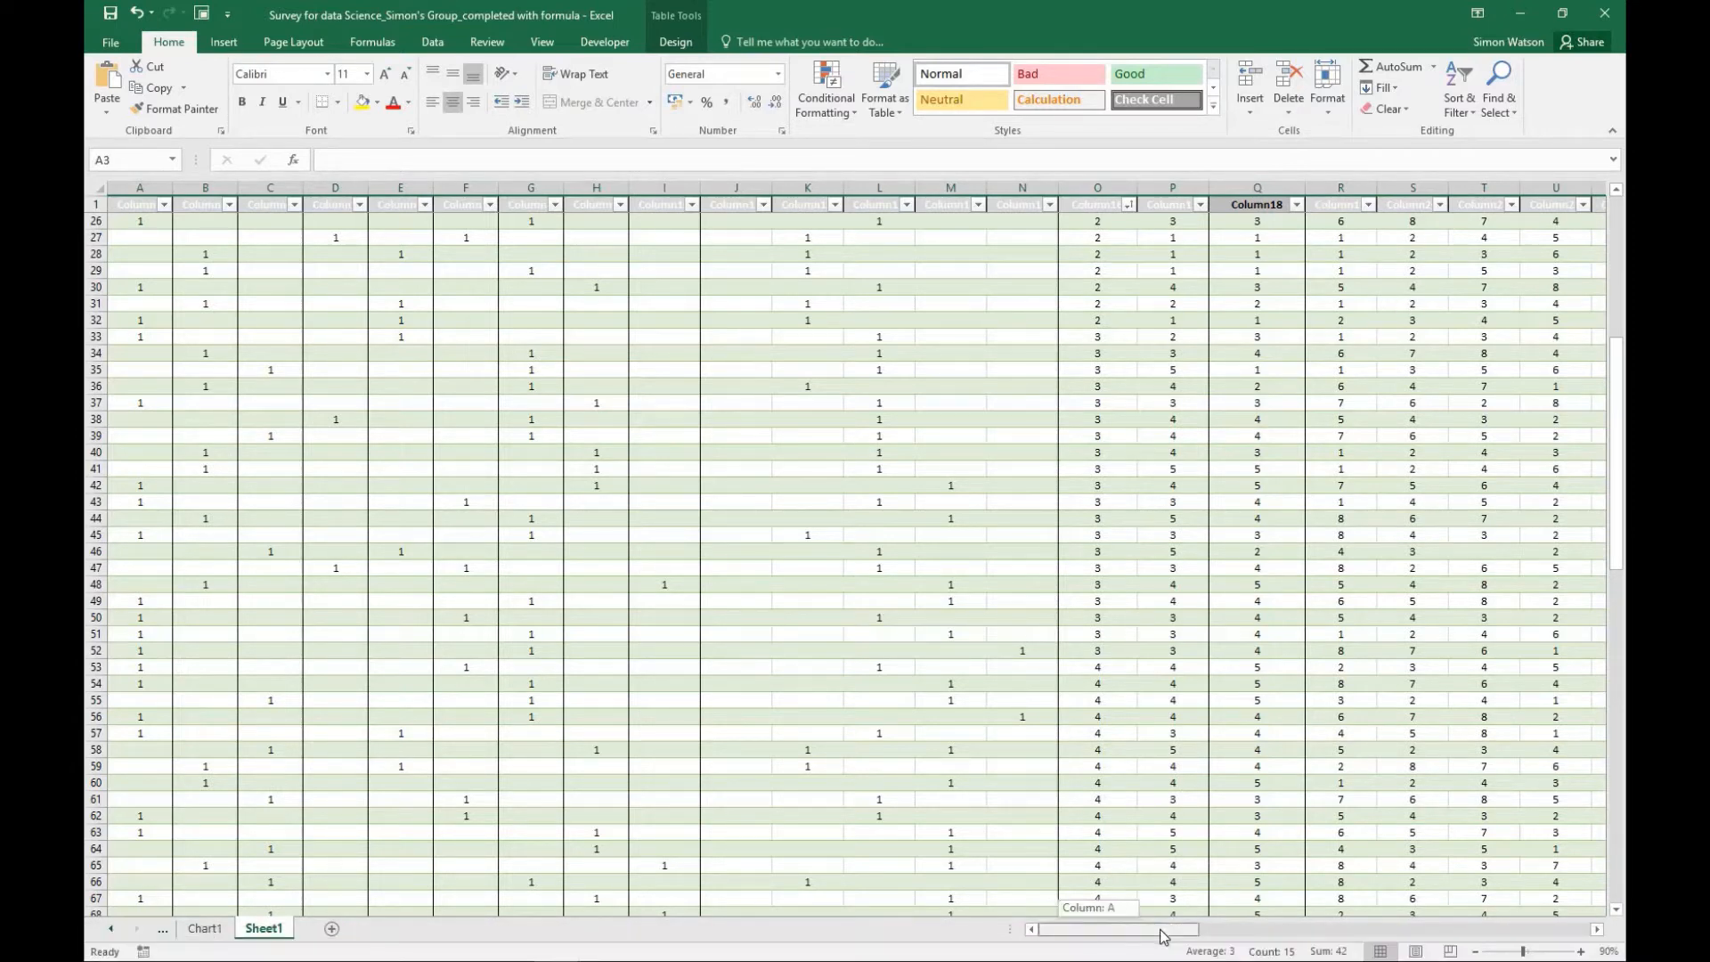
pyautogui.moveTo(1162, 931); pyautogui.dragTo(1262, 932)
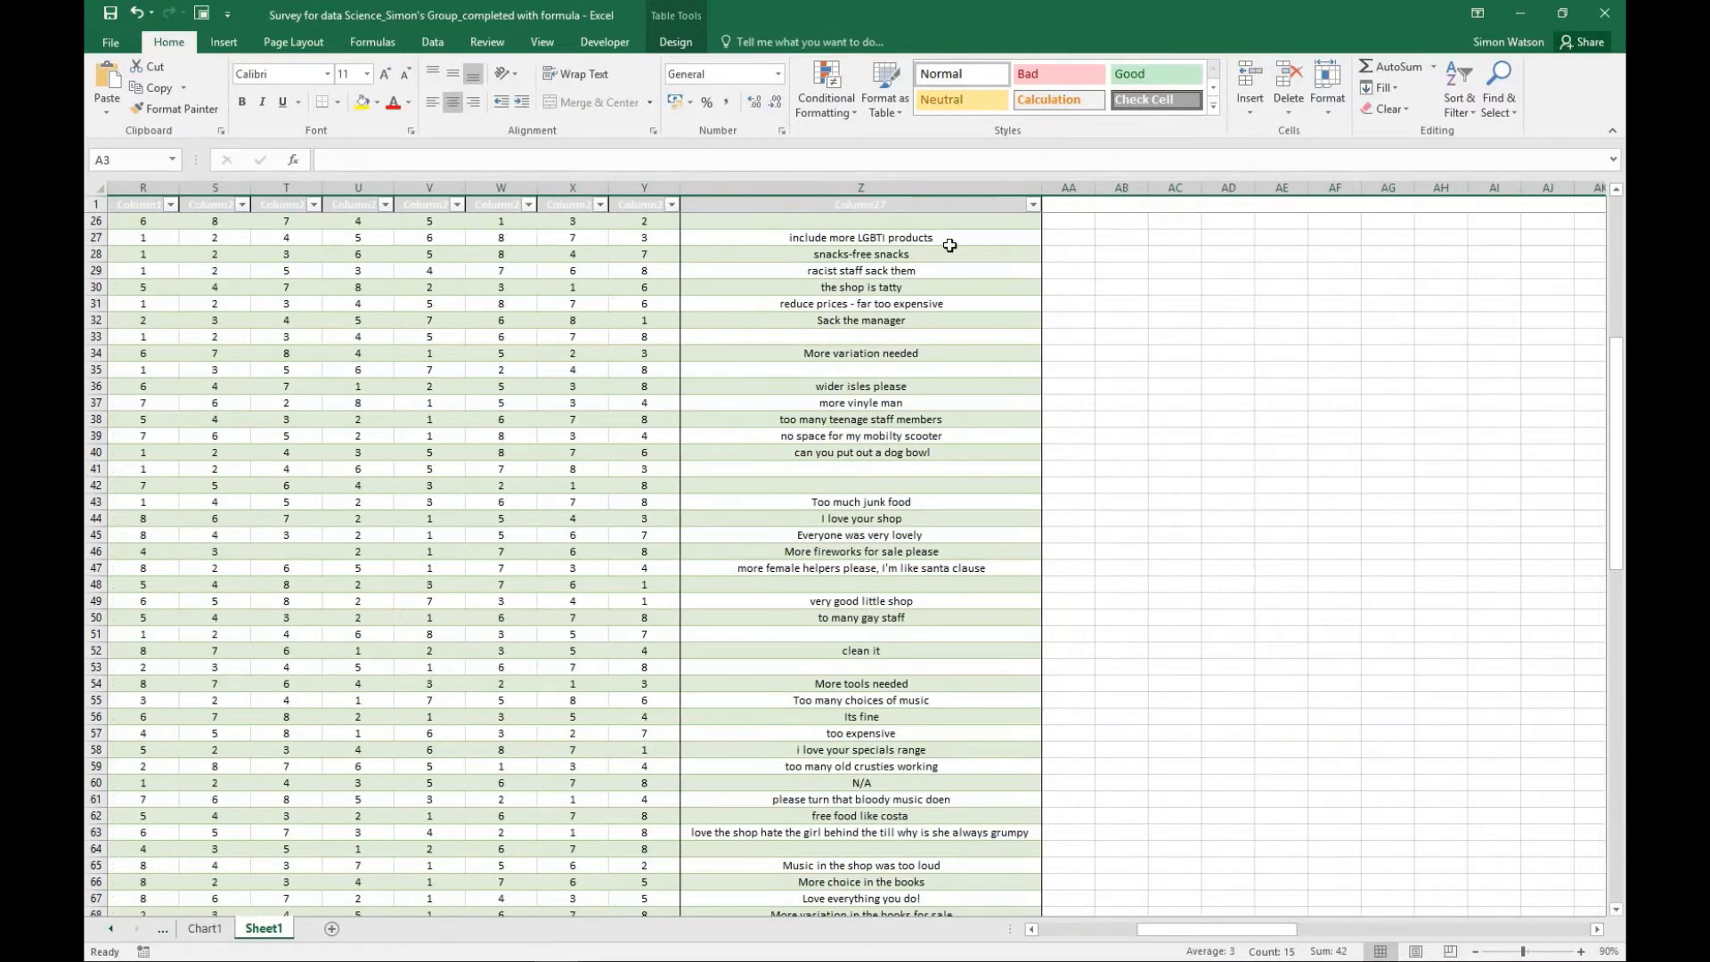
pyautogui.click(1033, 206)
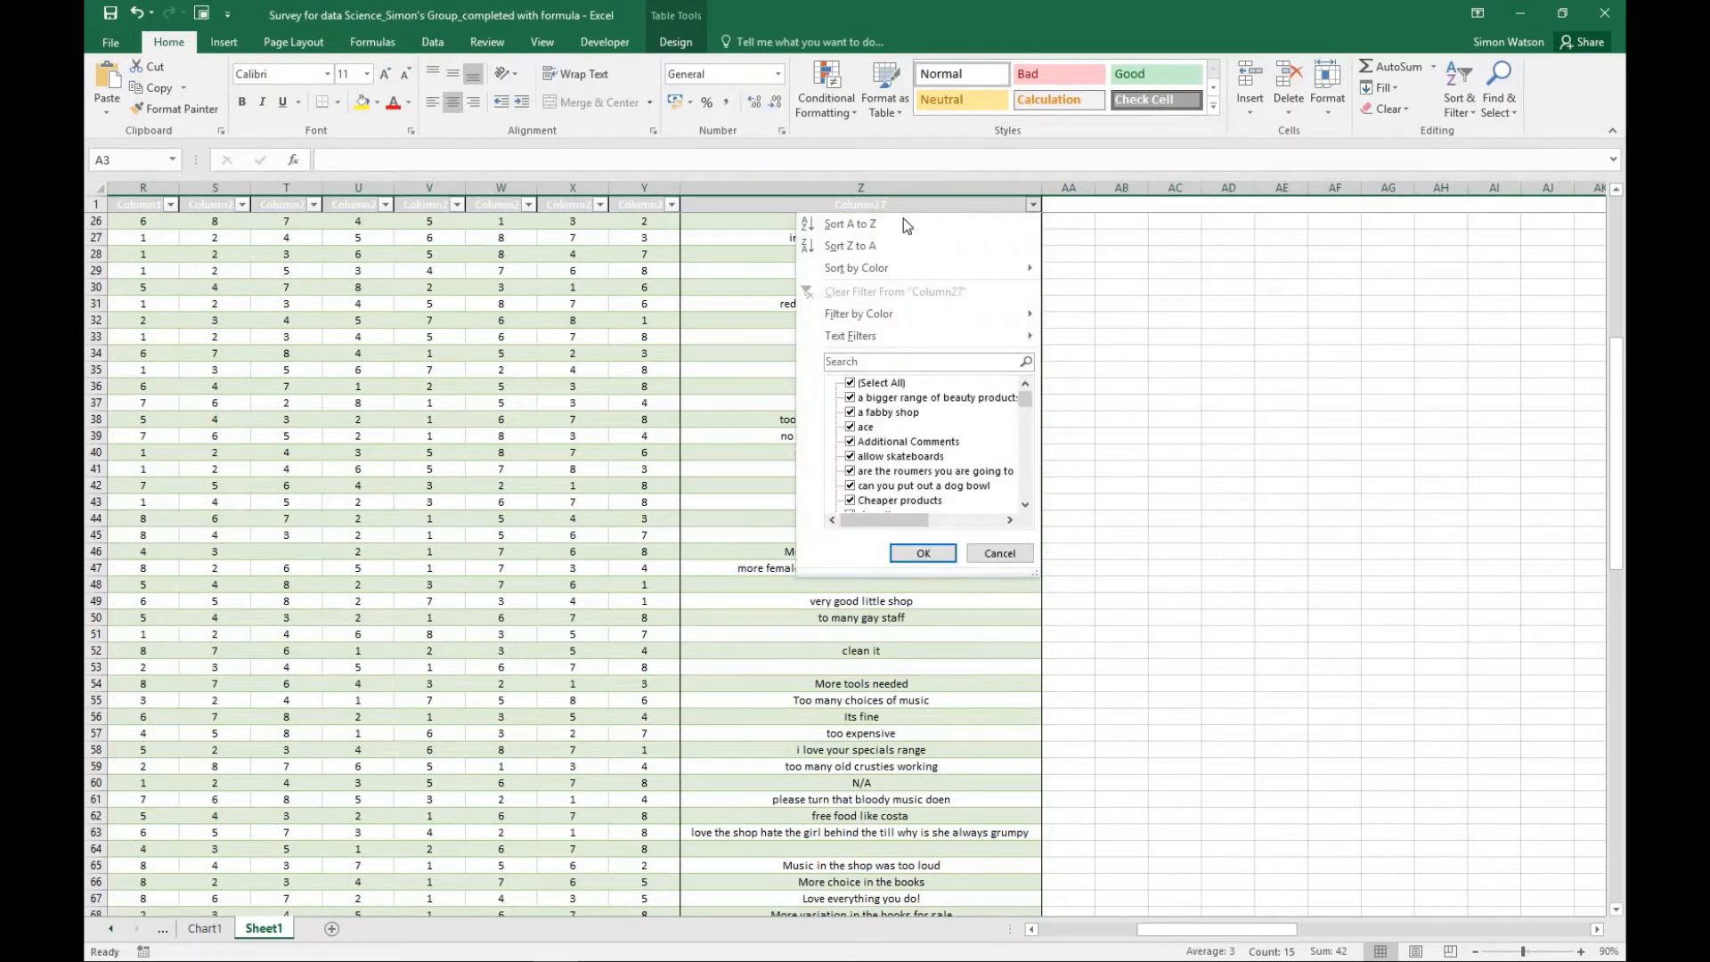
pyautogui.click(880, 224)
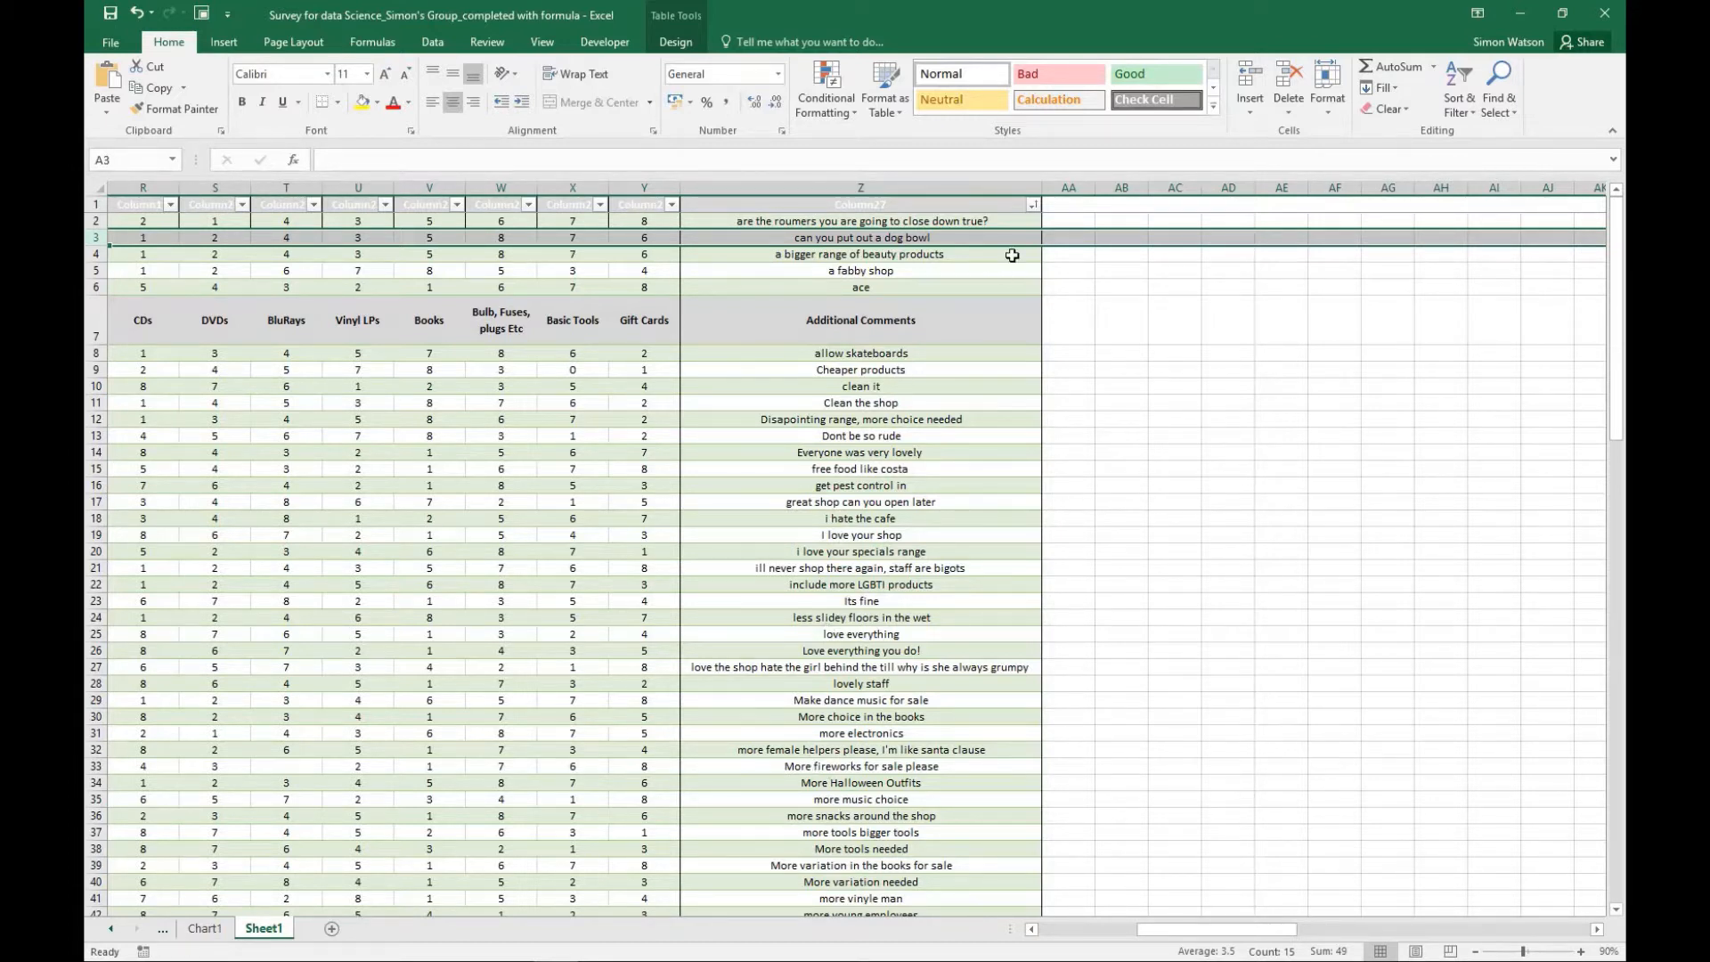
# - Open the Gift Cards column's sort and filter options, and look through the responses sorted by Age 55+
pyautogui.click(673, 205)
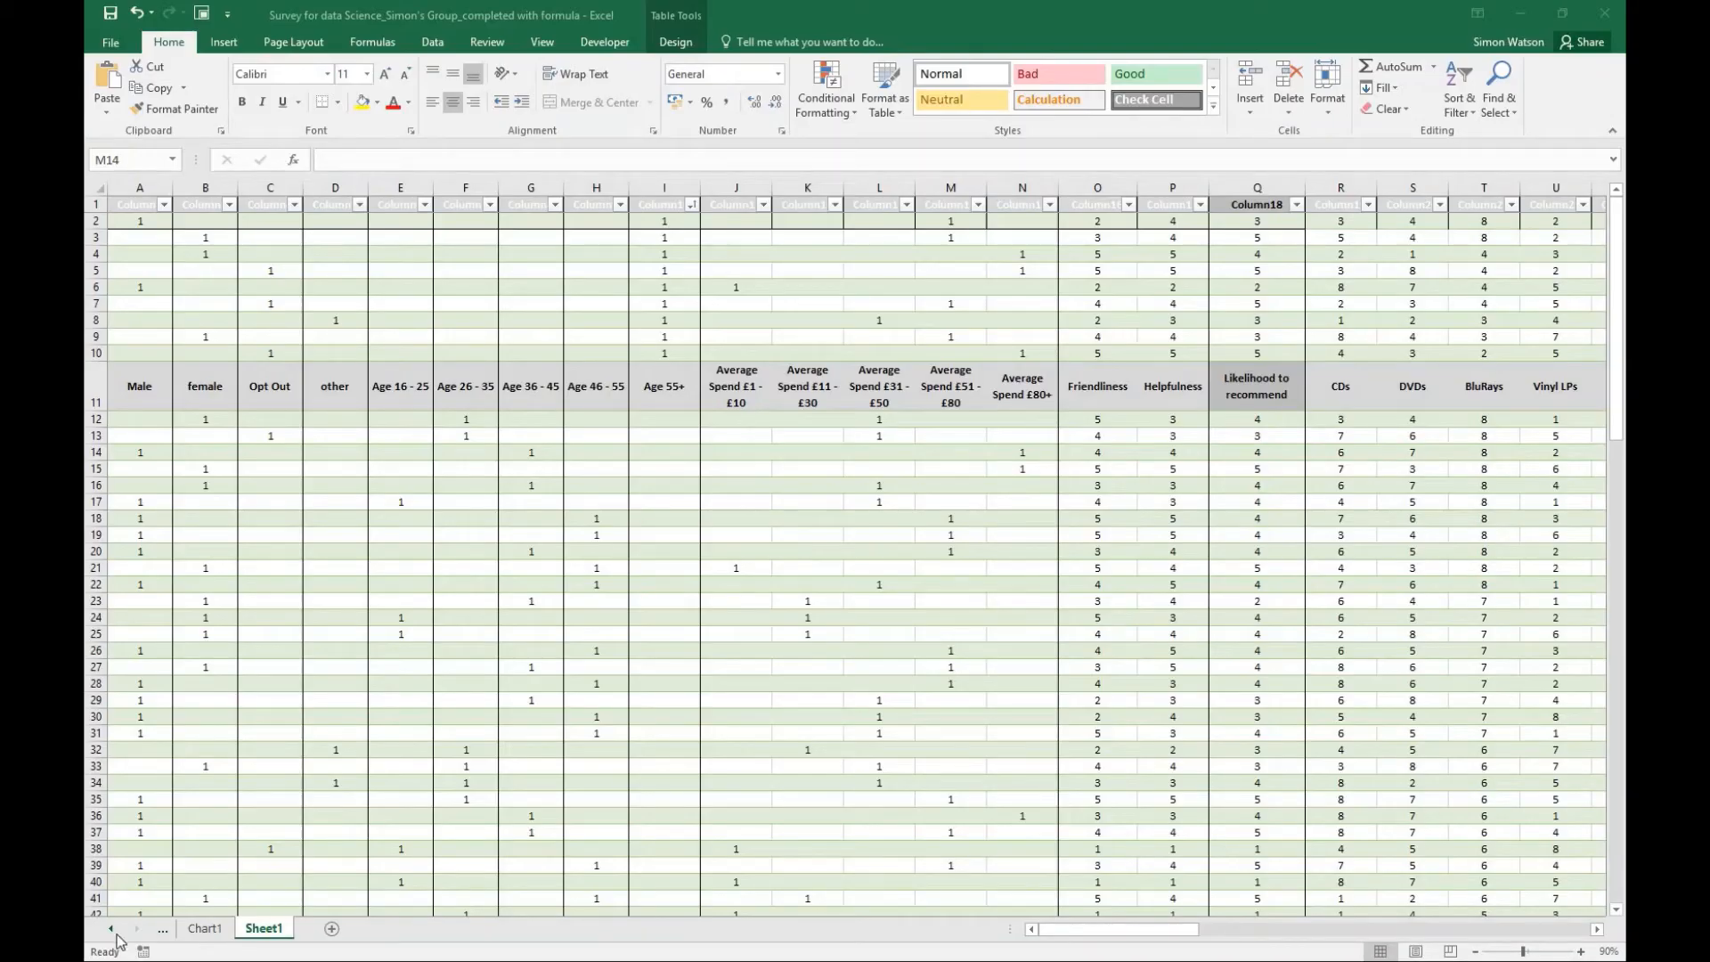
pyautogui.click(1618, 313)
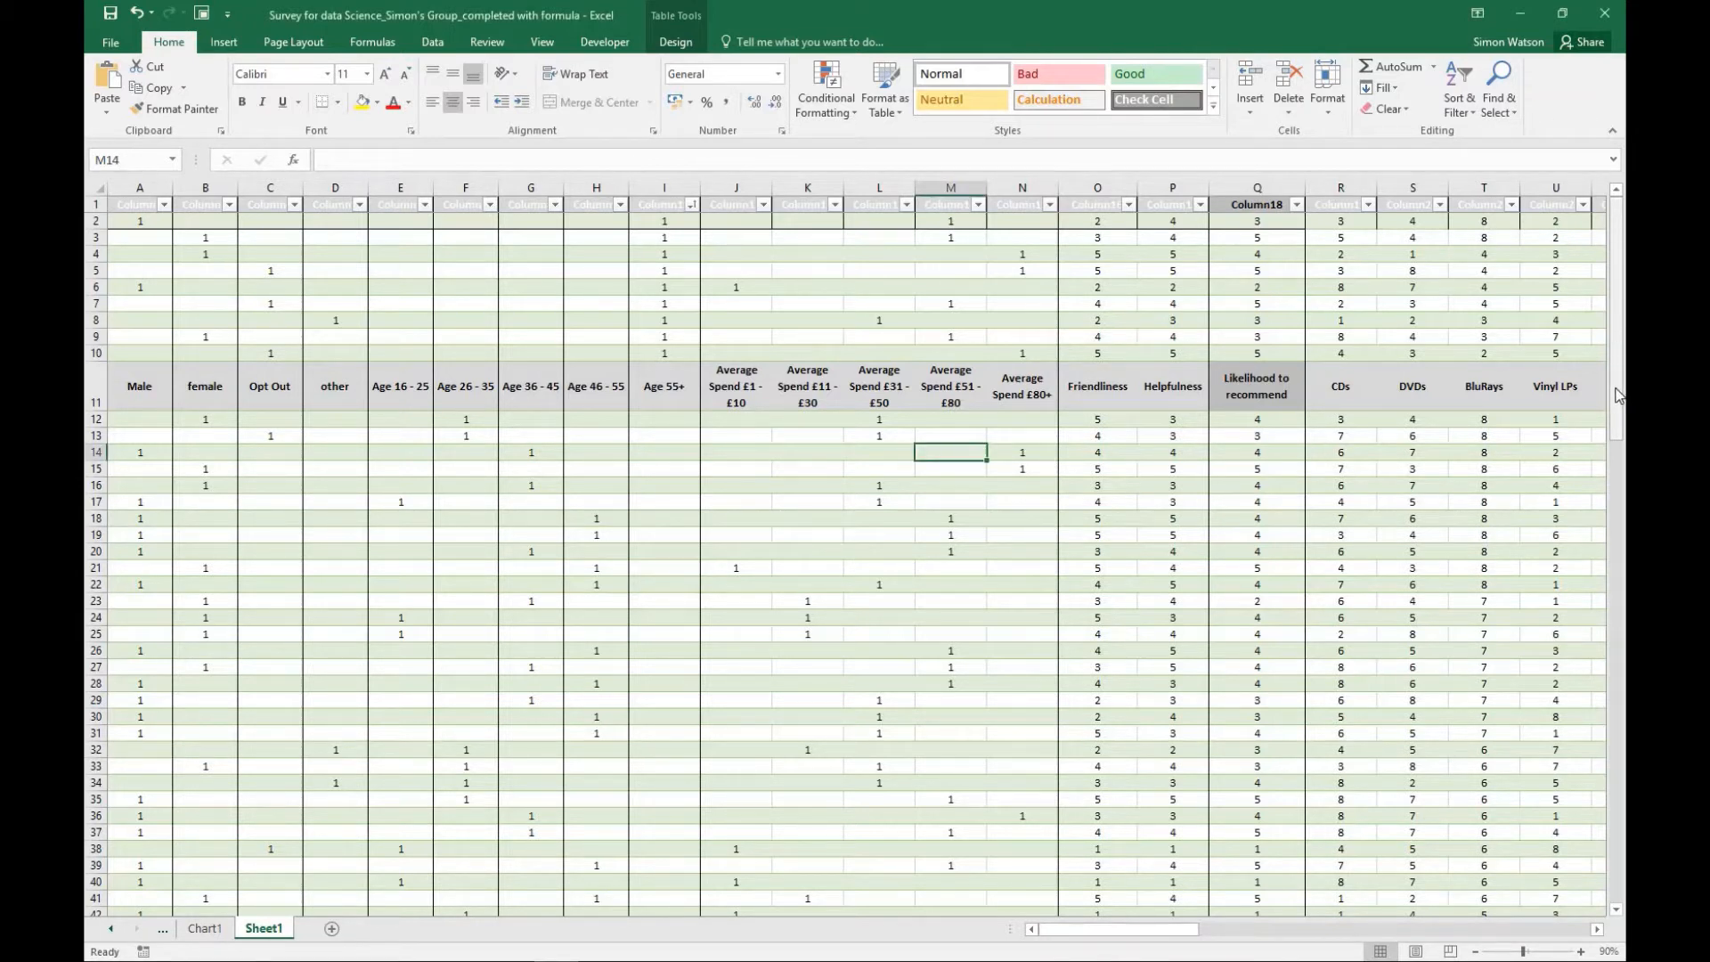
pyautogui.scroll(-3, 1619, 395)
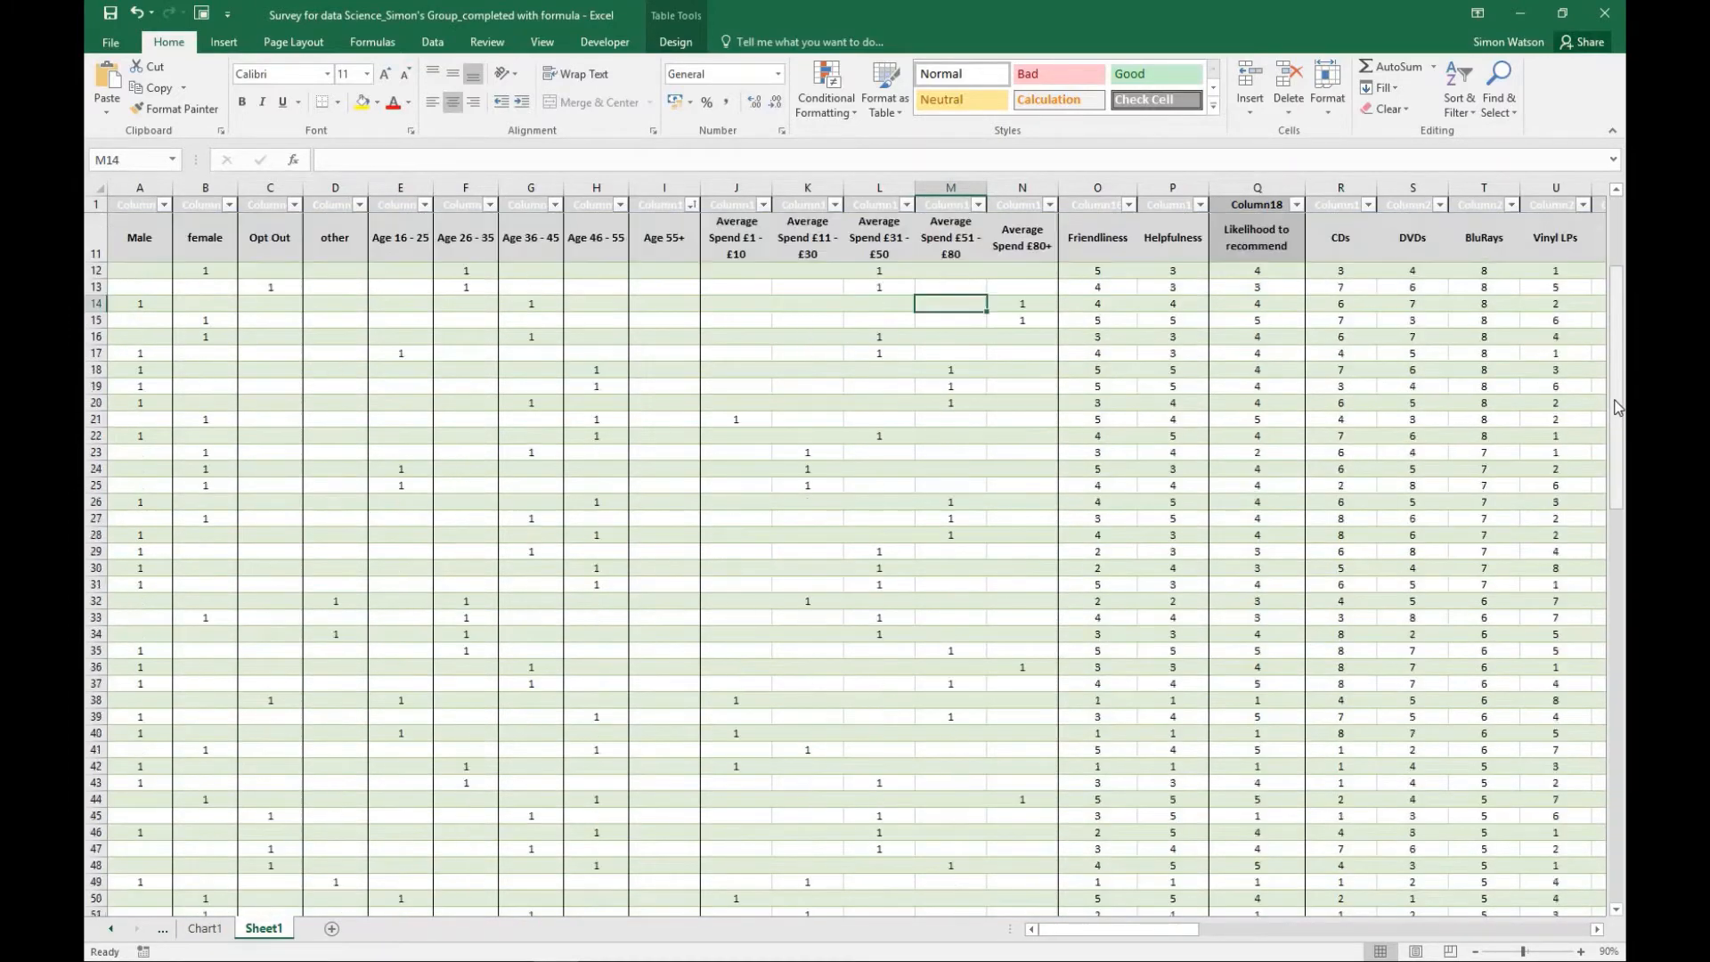
pyautogui.moveTo(1618, 407); pyautogui.dragTo(1621, 257)
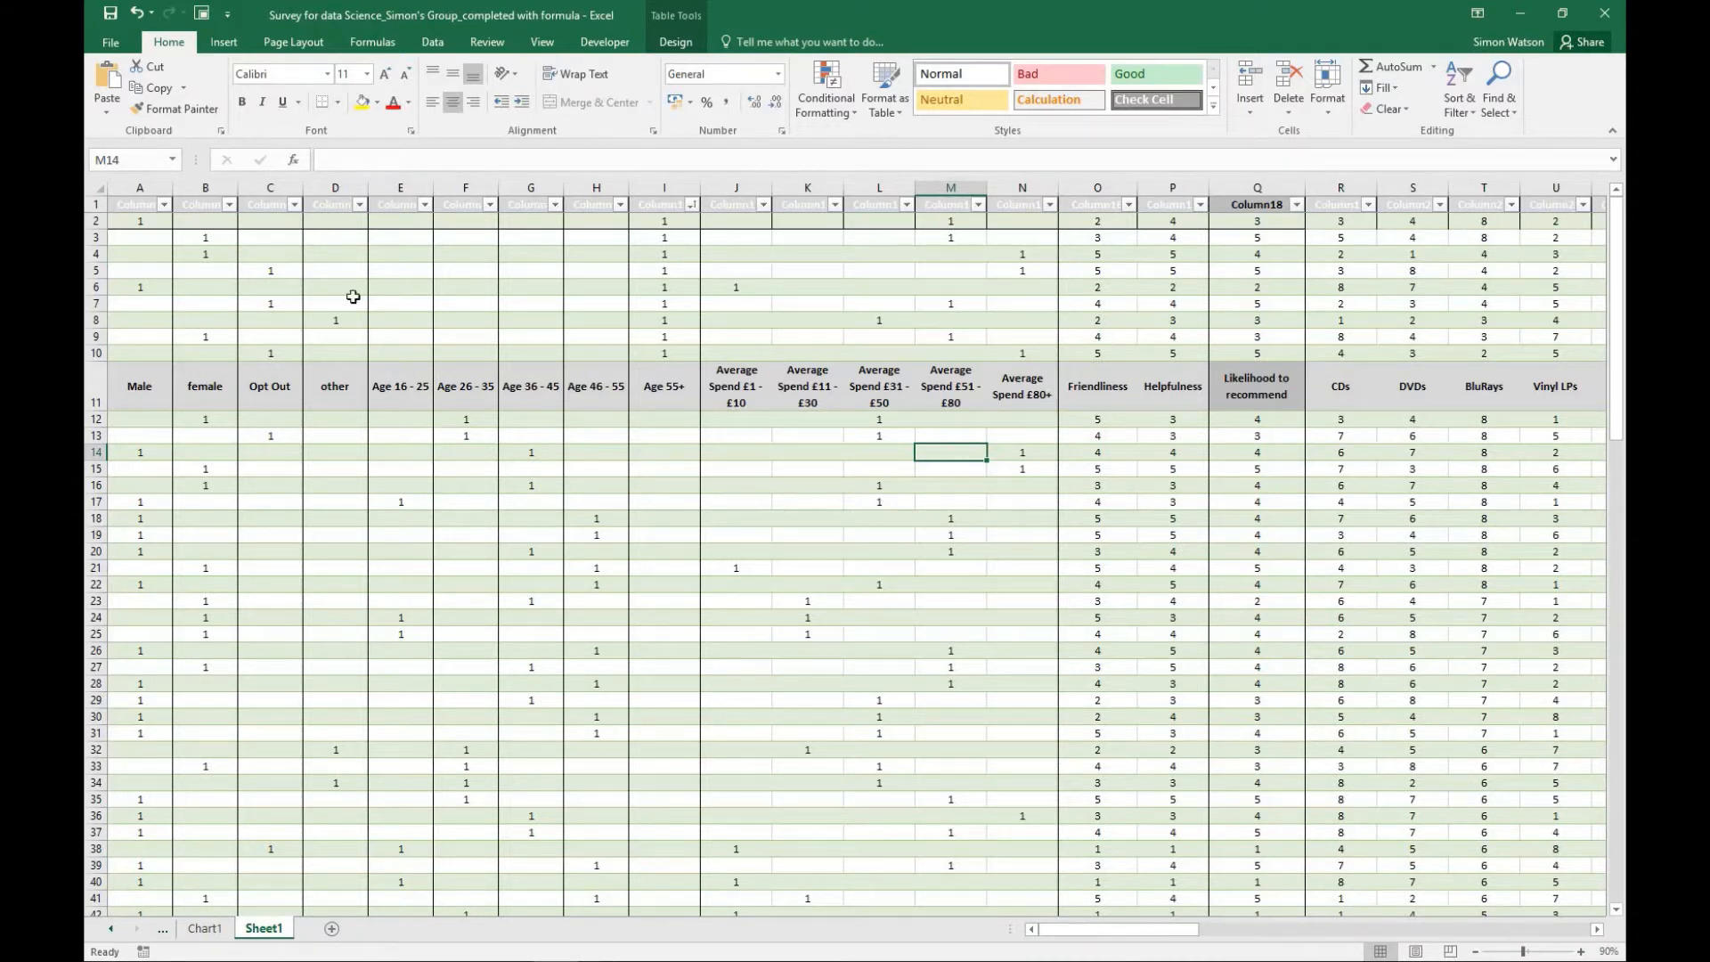
# - Undo the last five sorts of the response table in one go
pyautogui.click(155, 17)
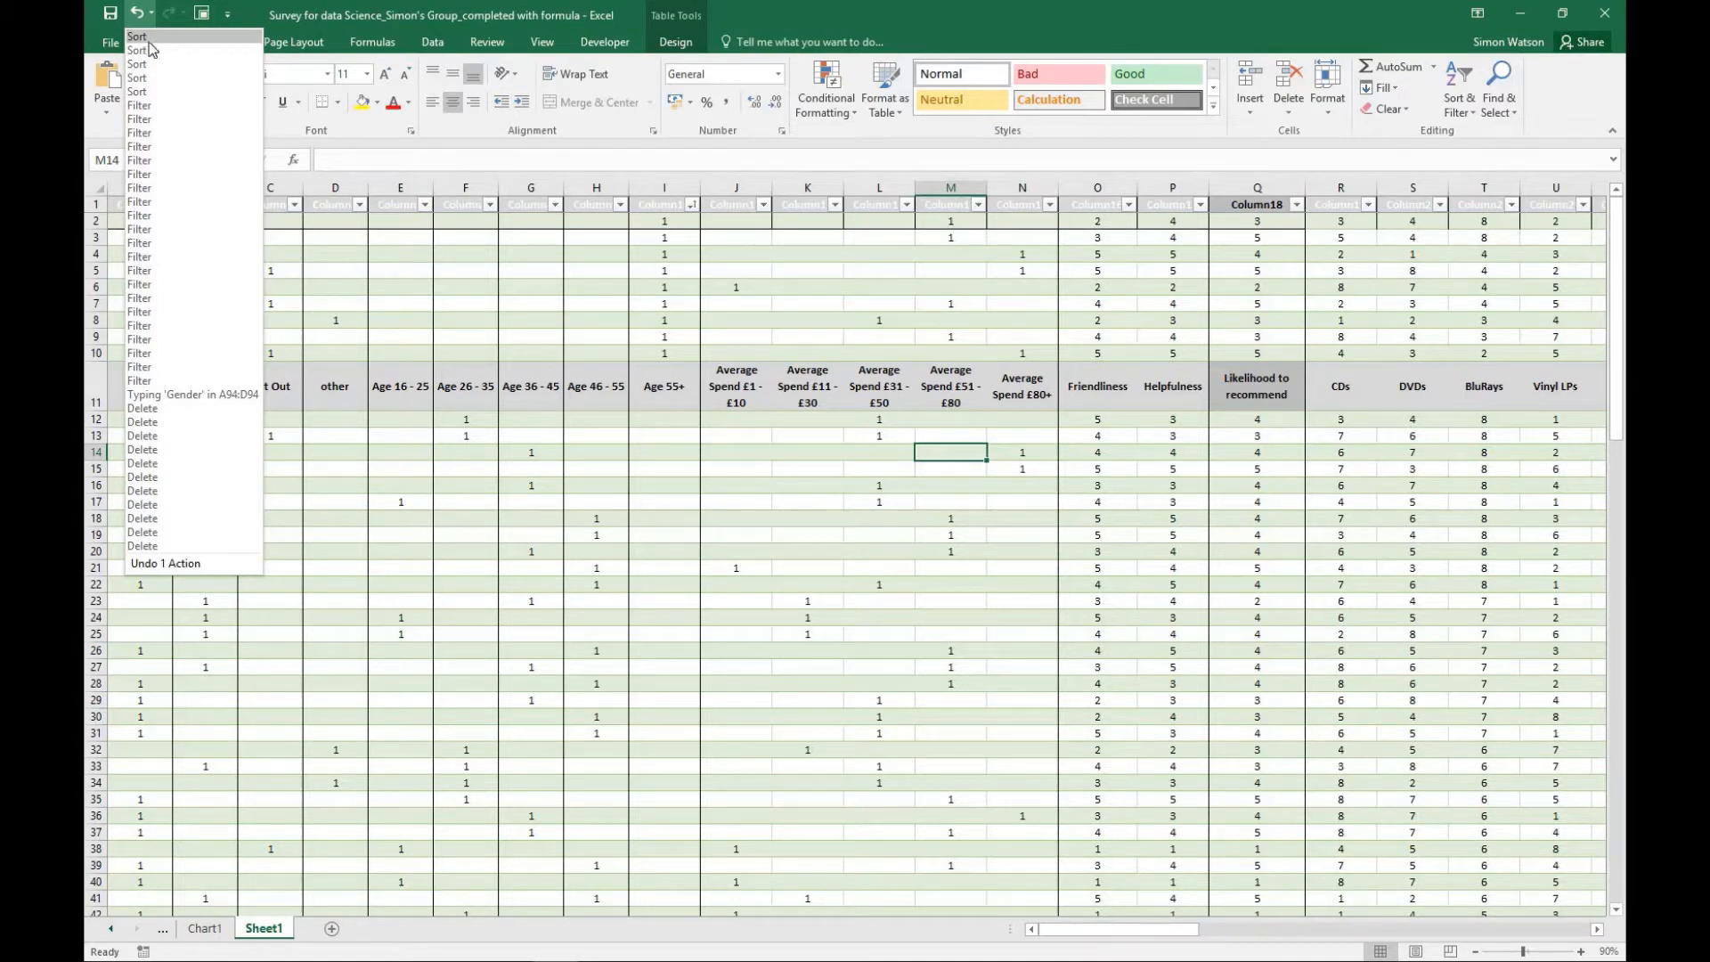
pyautogui.click(143, 94)
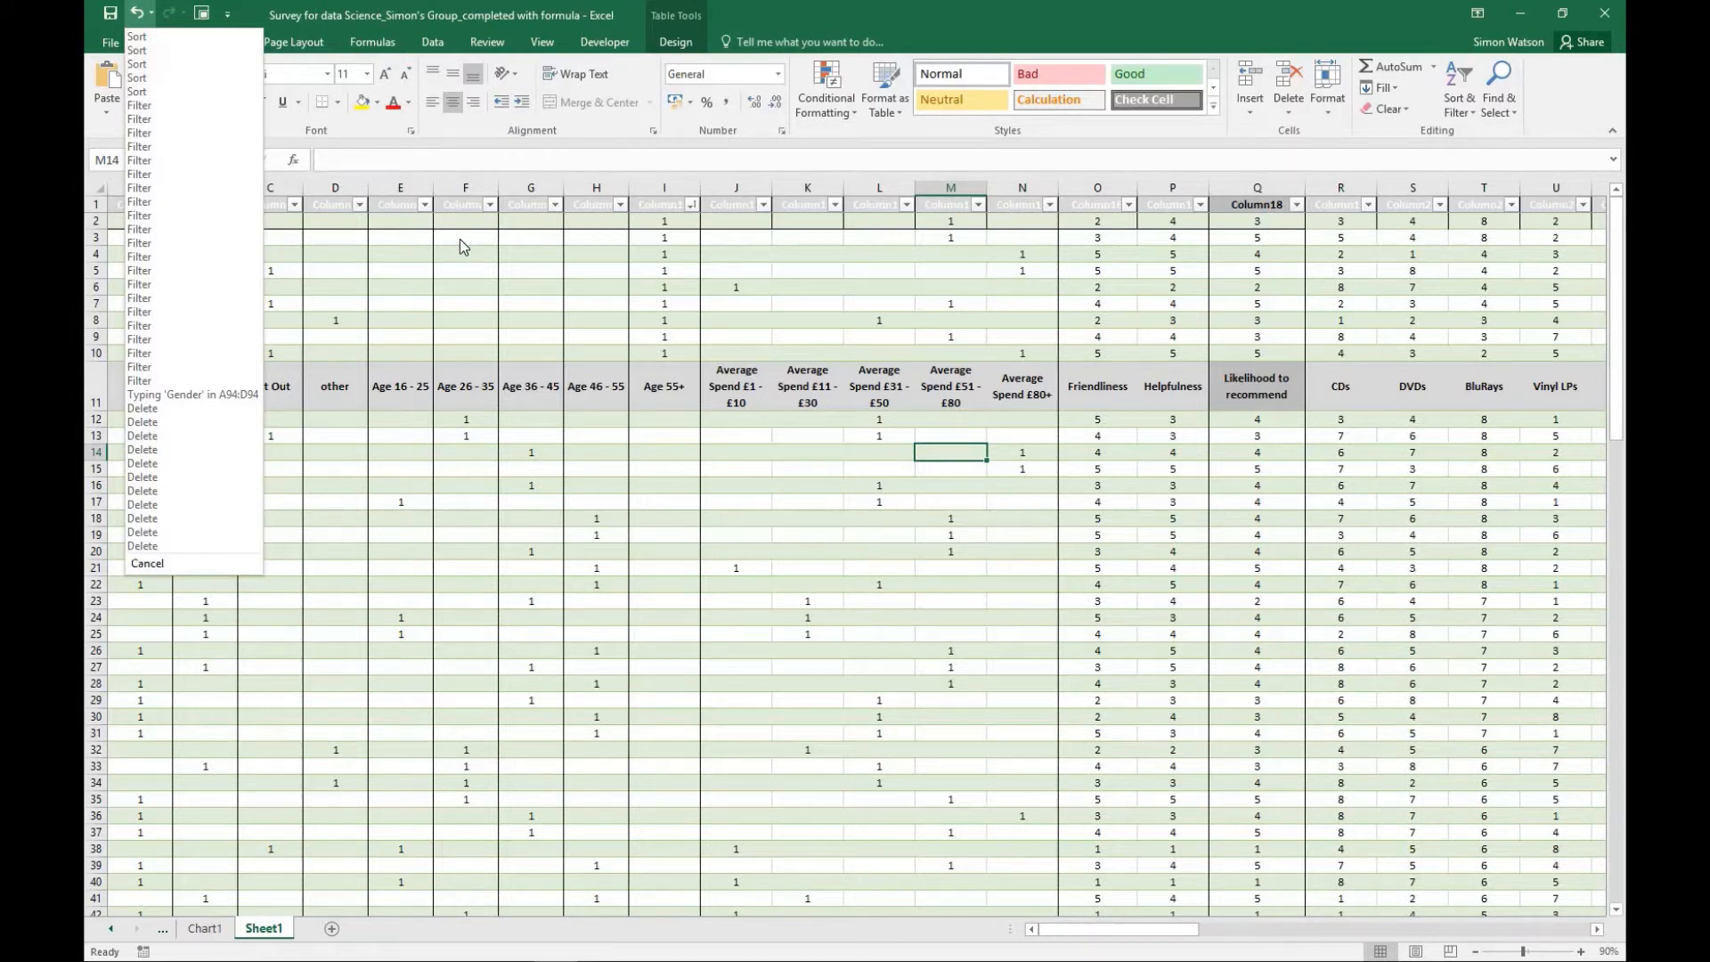
pyautogui.click(154, 14)
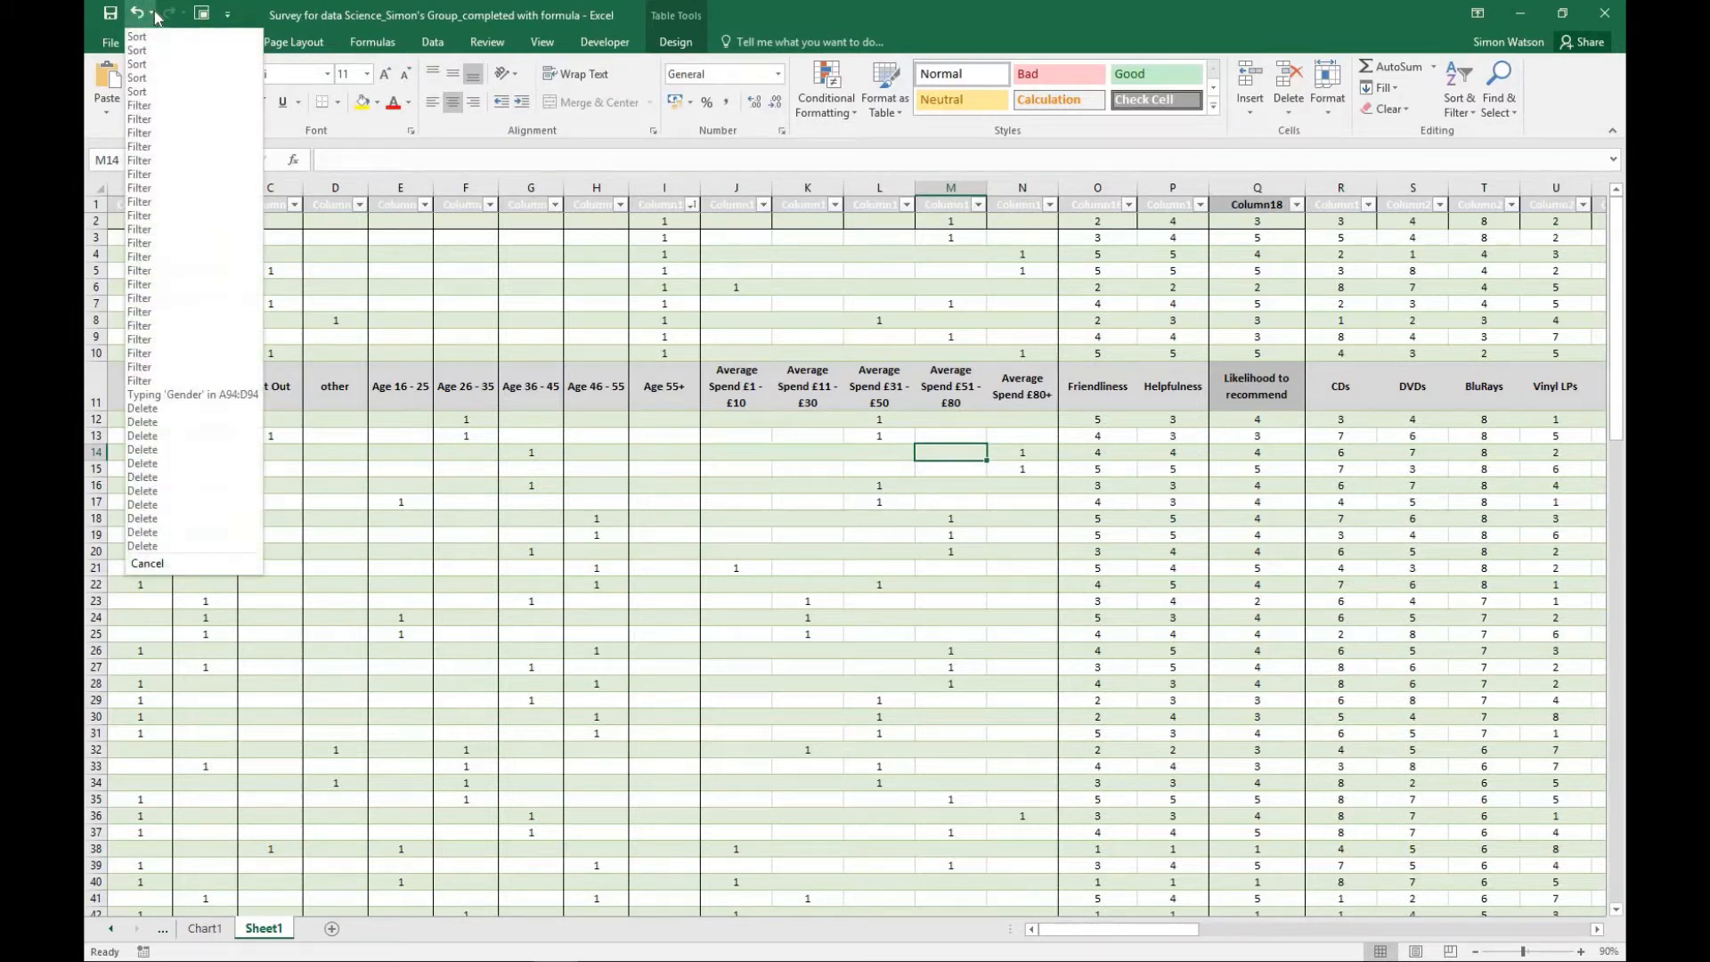
pyautogui.click(147, 92)
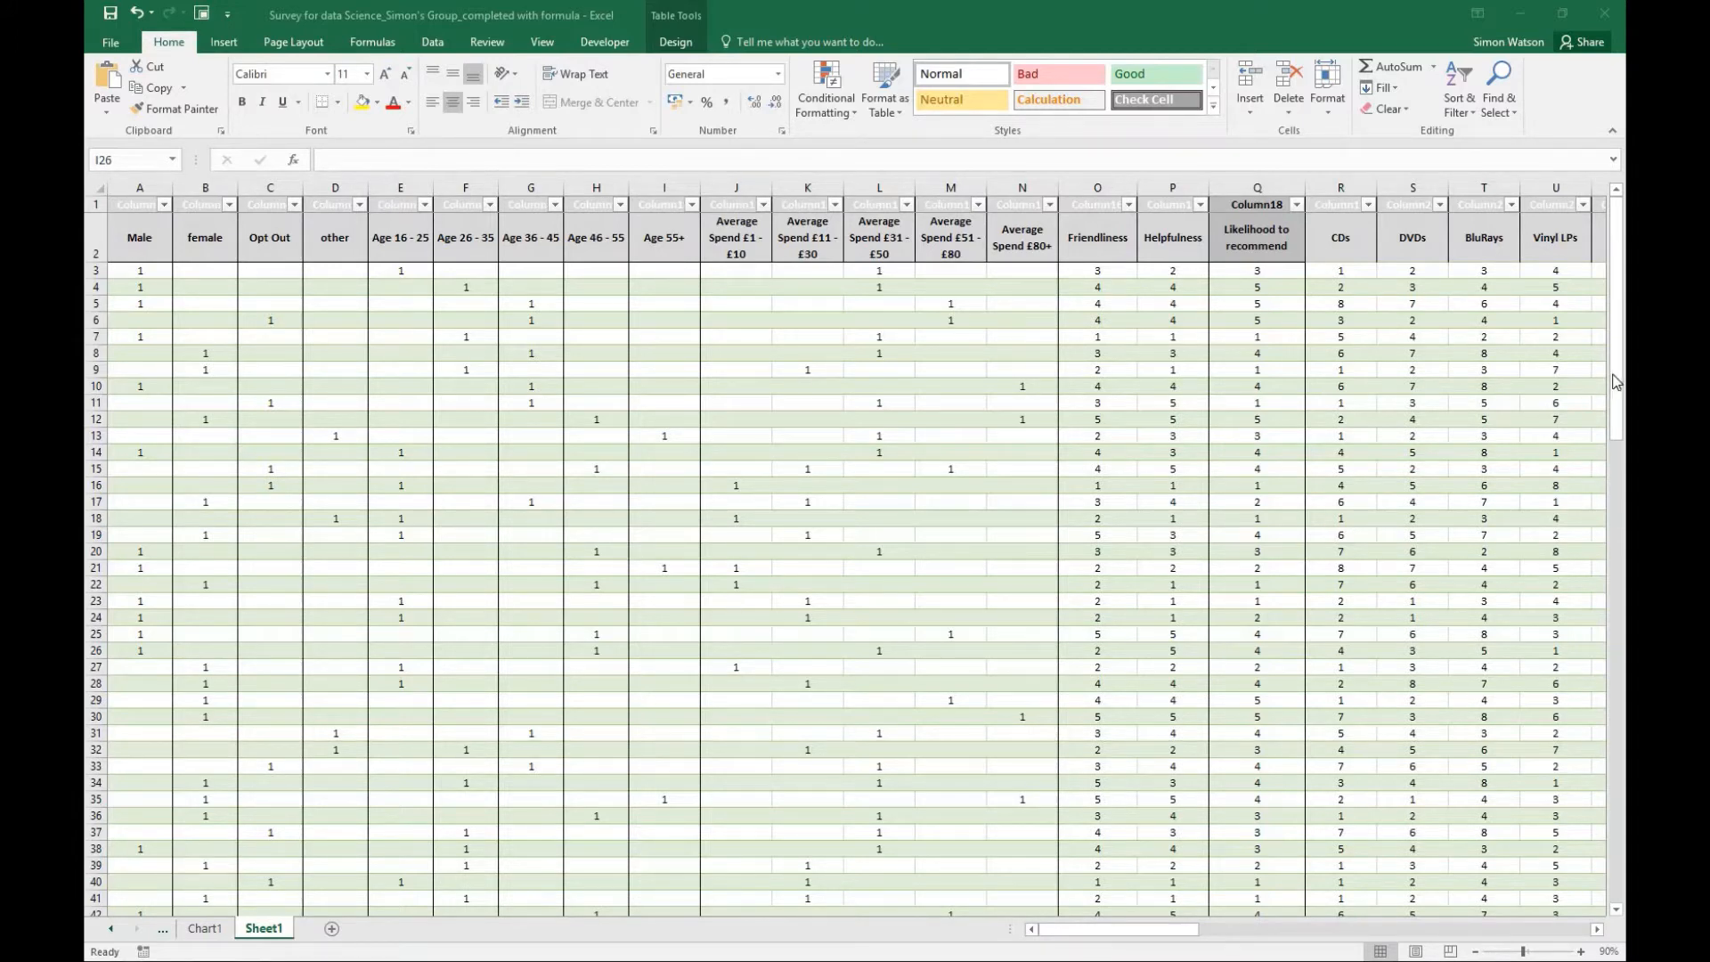
# - Look through the responses in their original order and the gender, age, spend and staff quality summary tables beneath them
pyautogui.click(1619, 423)
pyautogui.moveTo(1620, 434); pyautogui.dragTo(1590, 890)
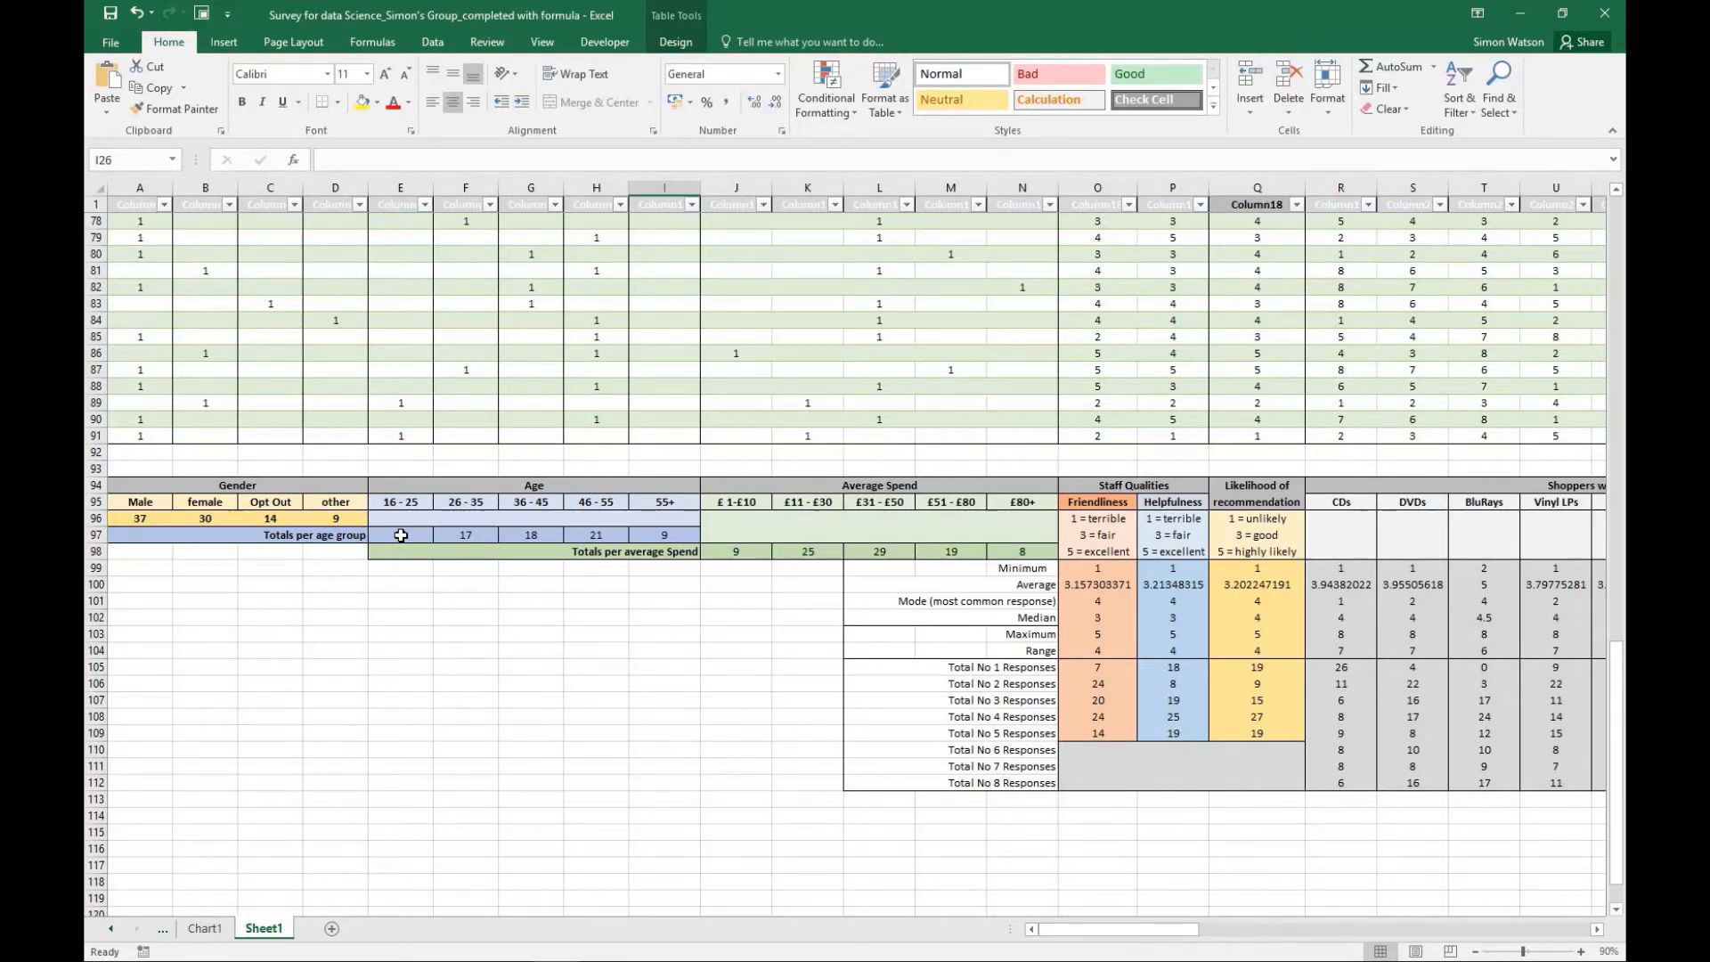
pyautogui.scroll(6, 613, 459)
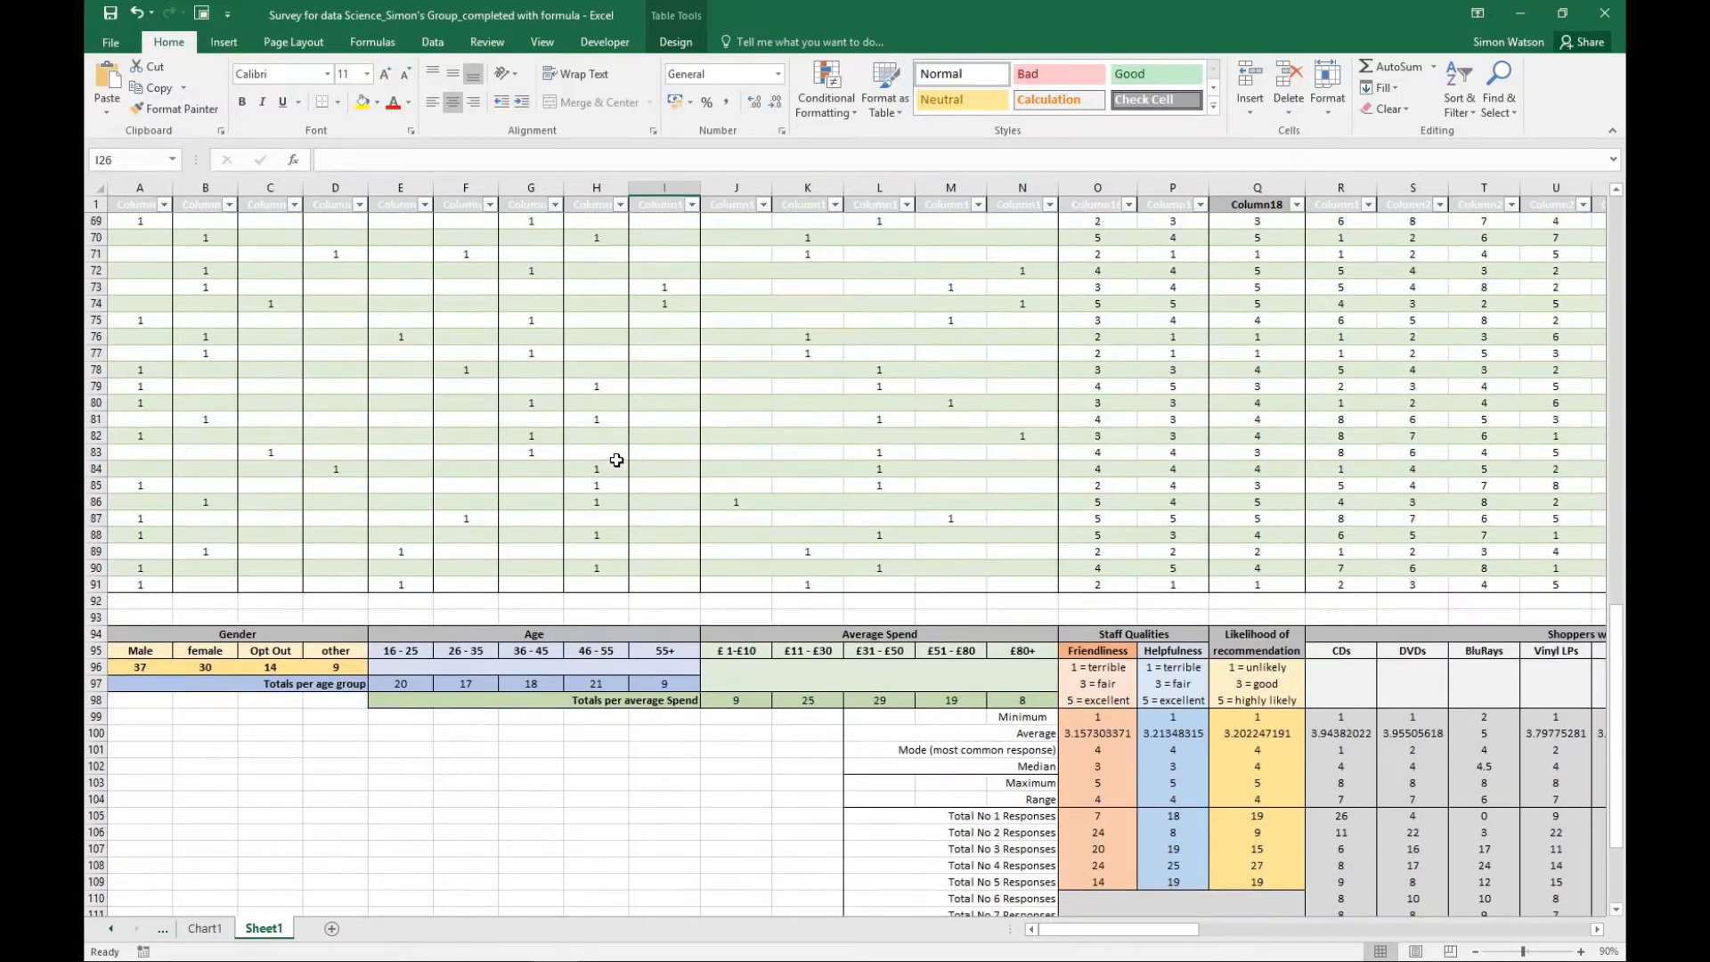
pyautogui.scroll(19, 616, 459)
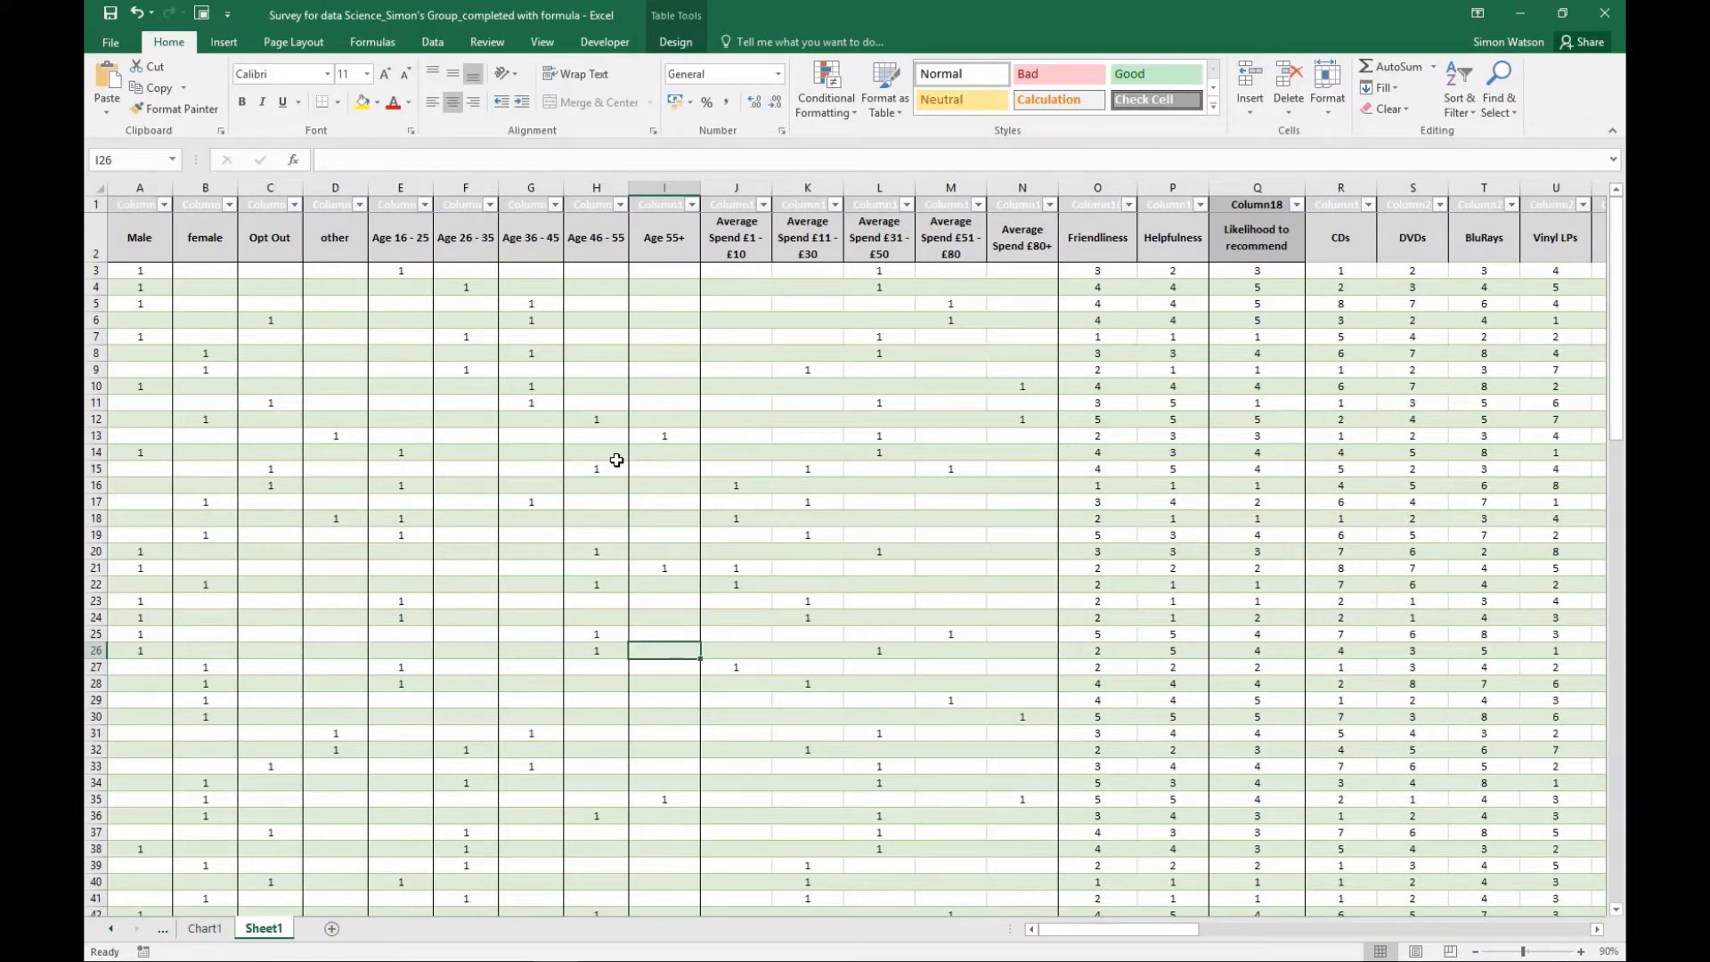
pyautogui.scroll(-20, 616, 459)
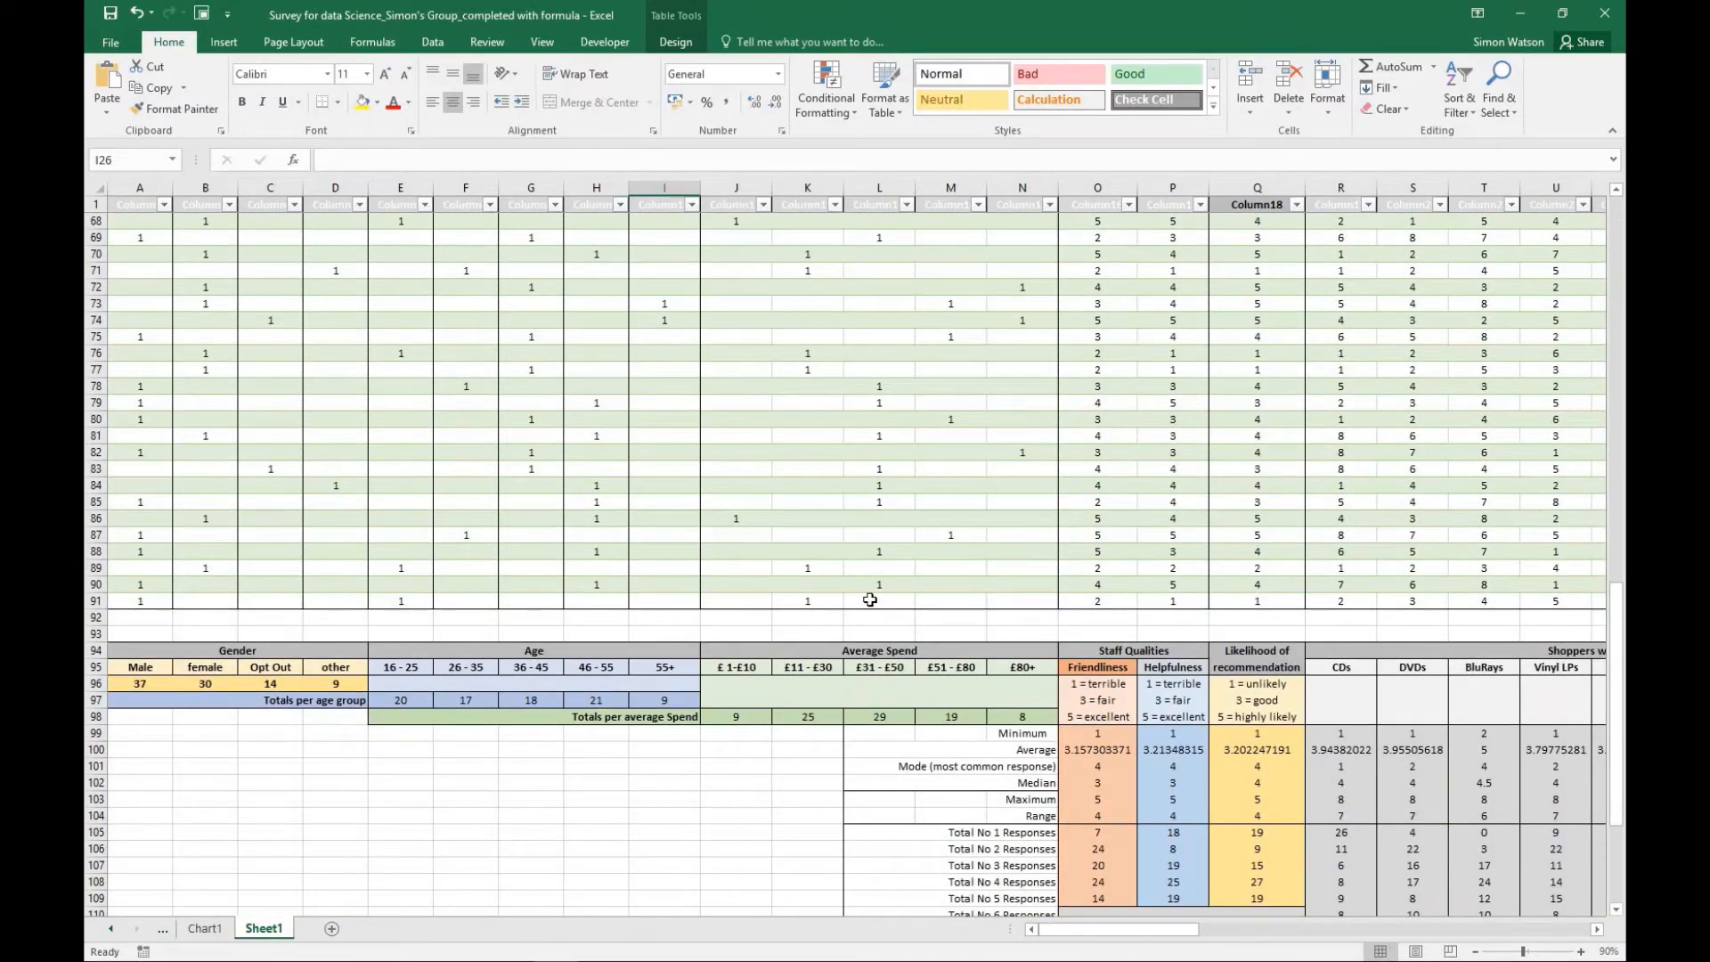
pyautogui.scroll(20, 870, 600)
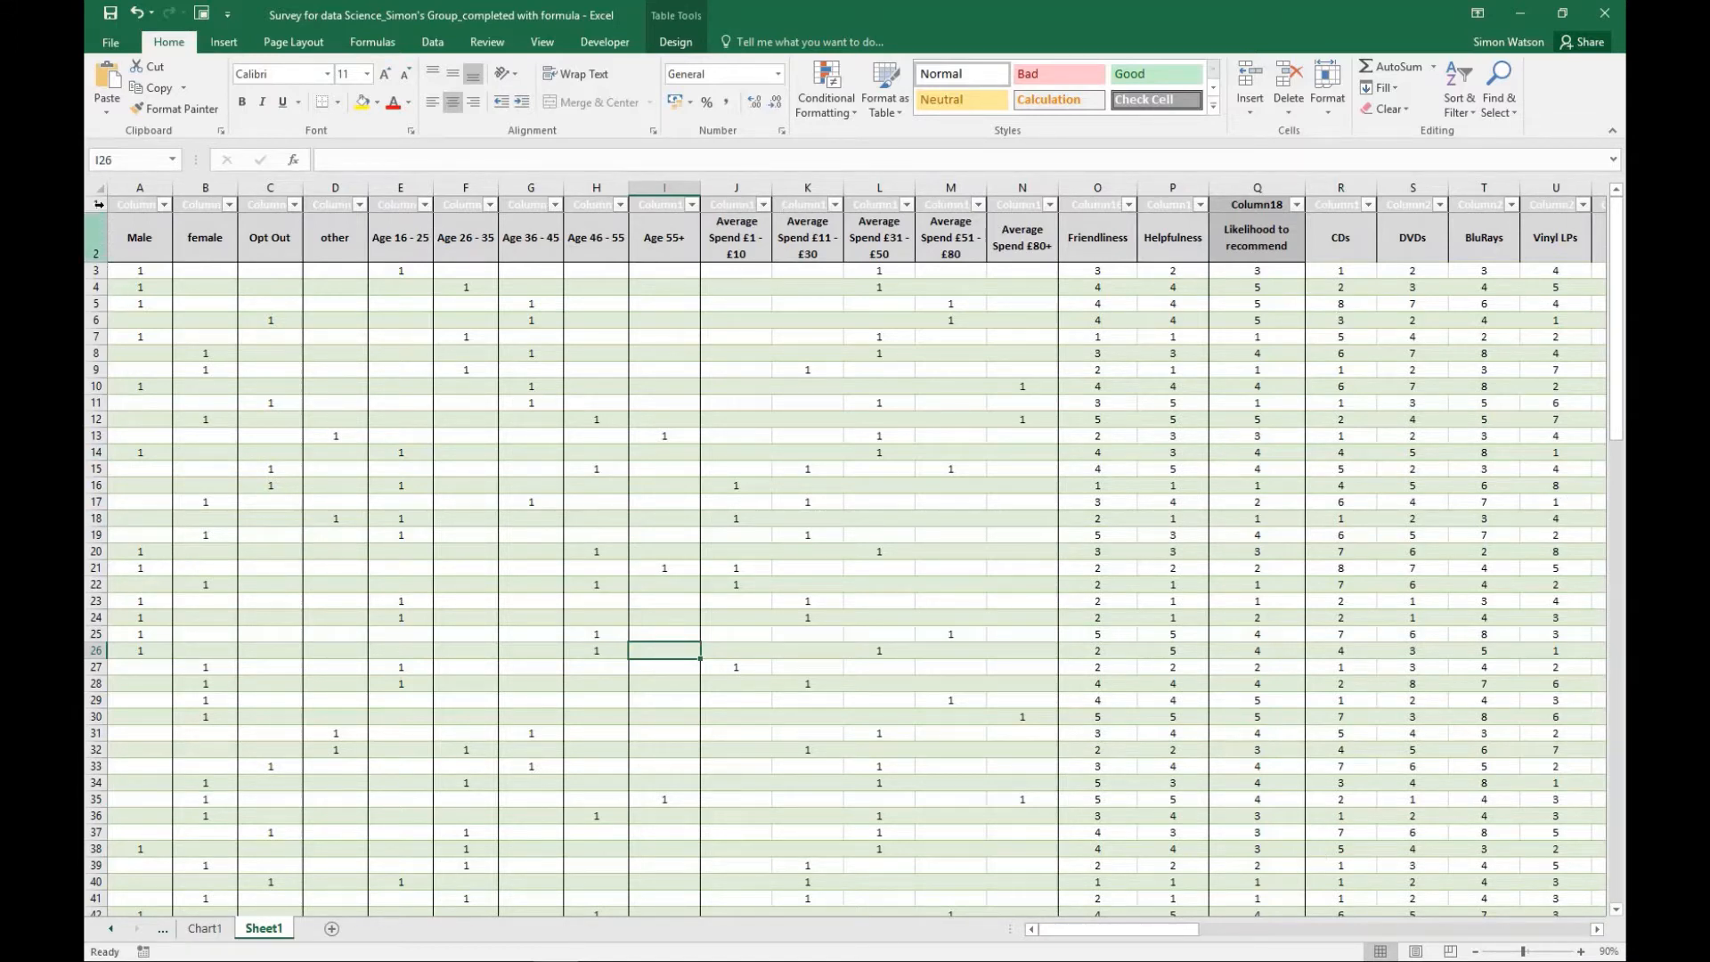
pyautogui.moveTo(95, 204); pyautogui.dragTo(89, 853)
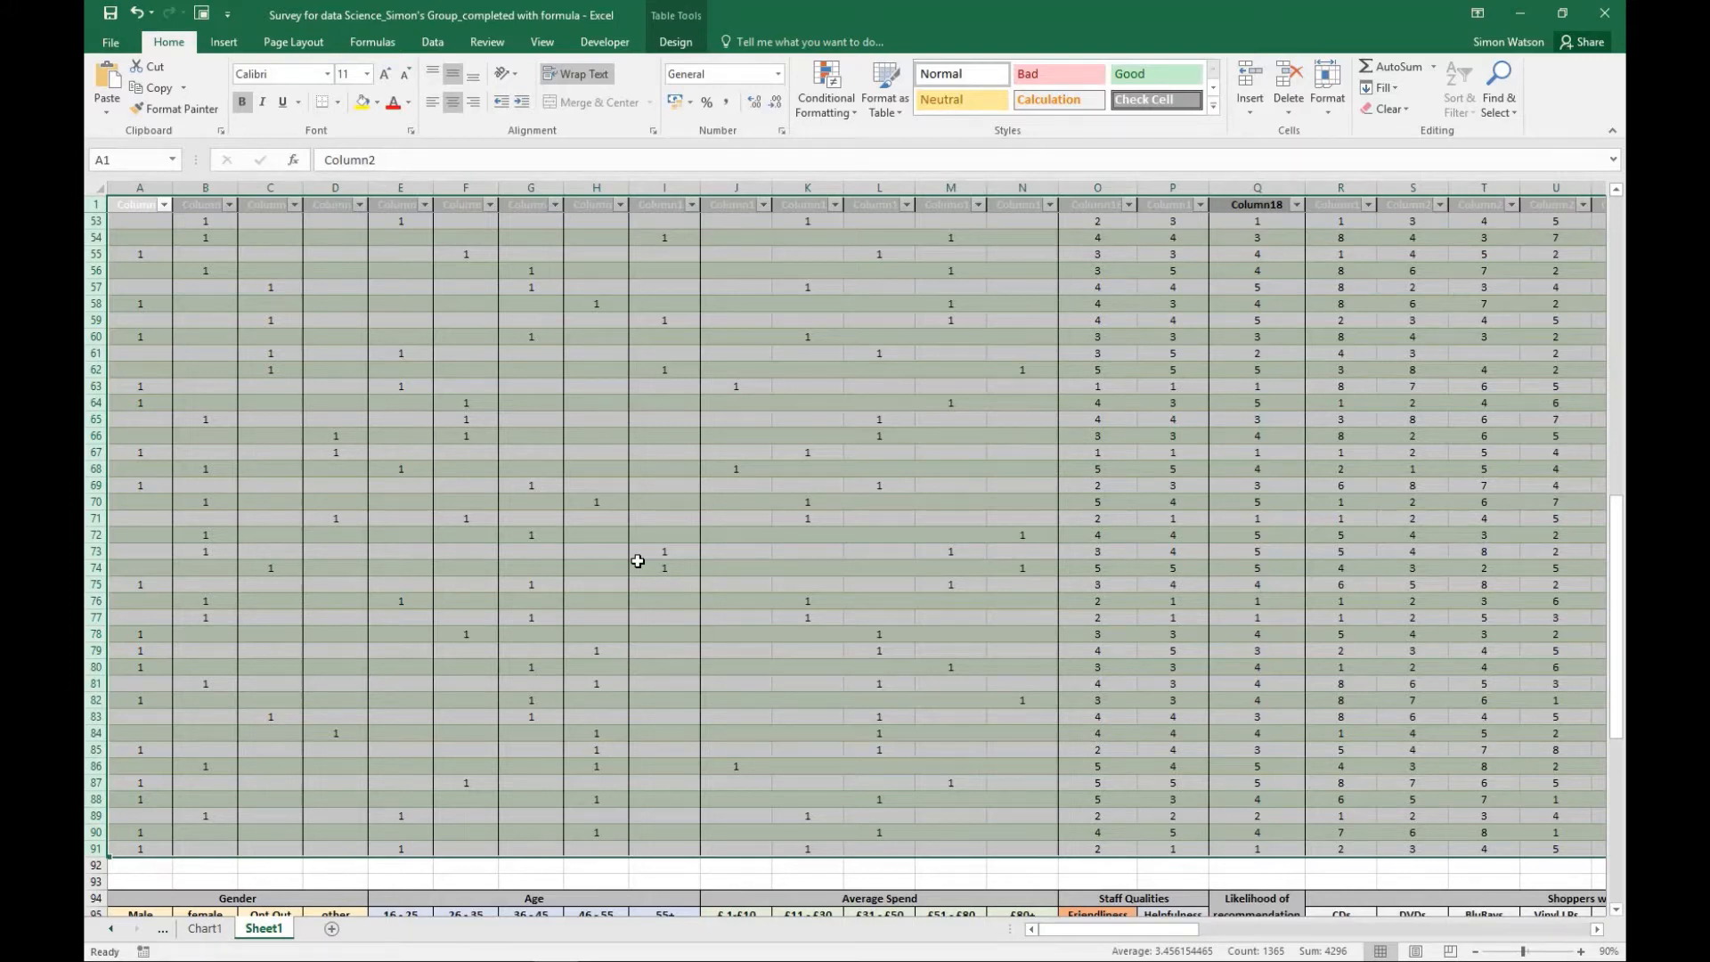
pyautogui.scroll(-5, 637, 561)
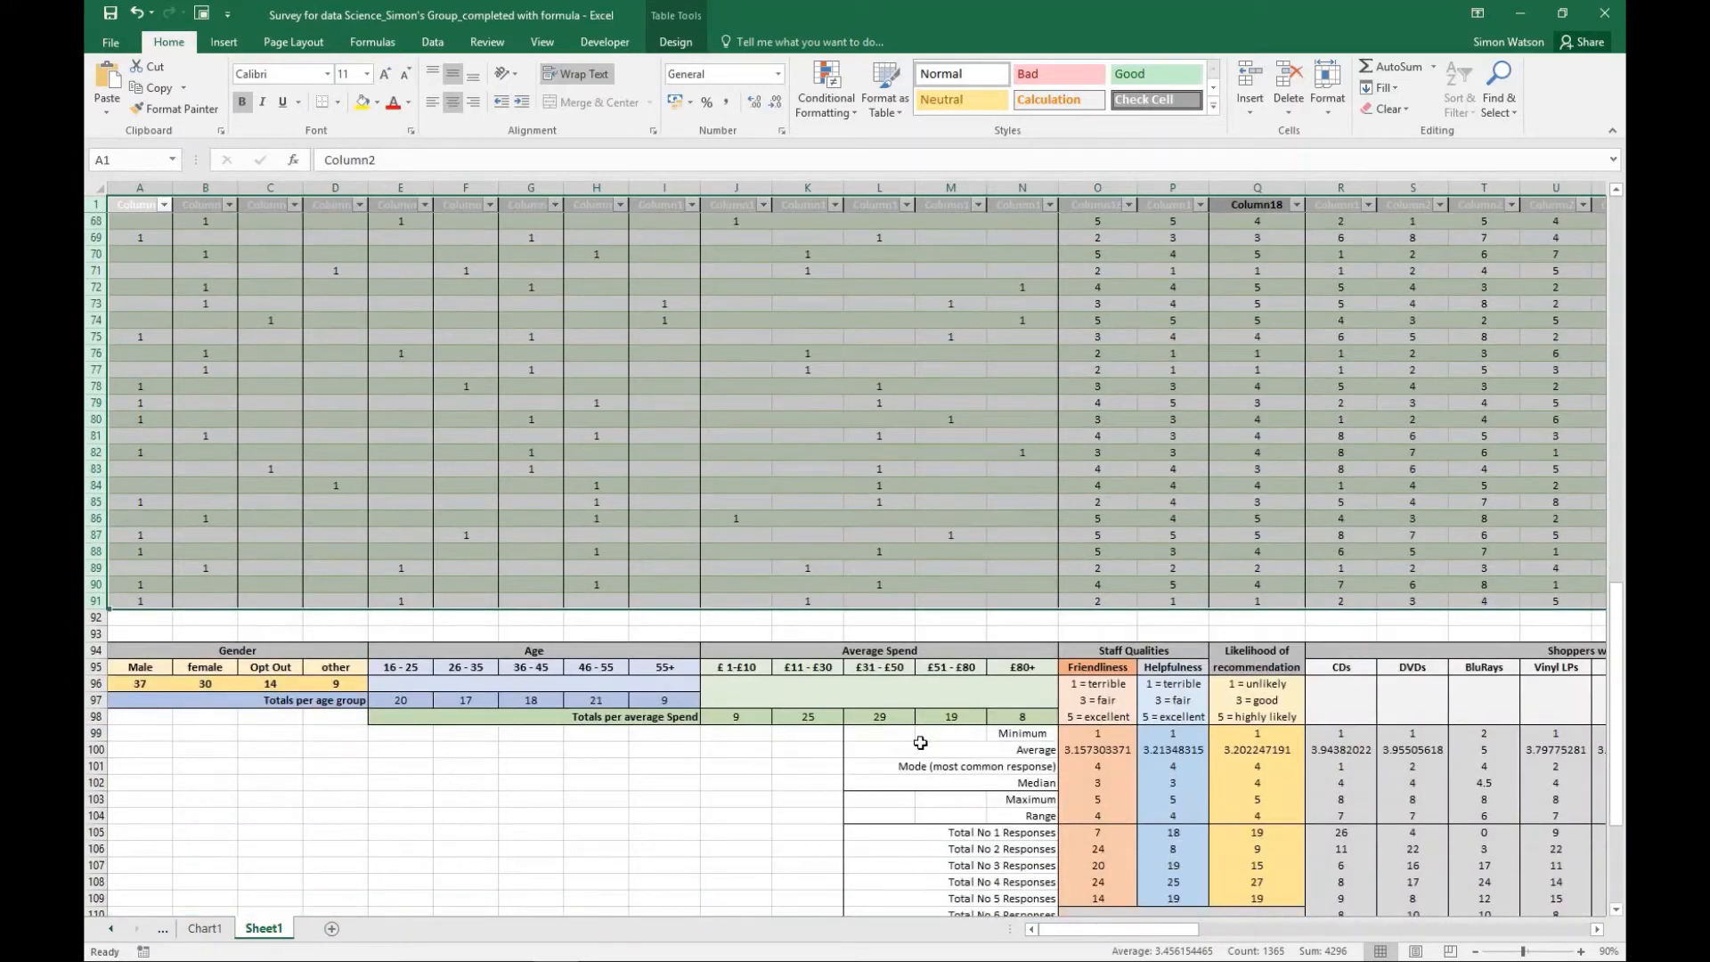
pyautogui.scroll(12, 876, 479)
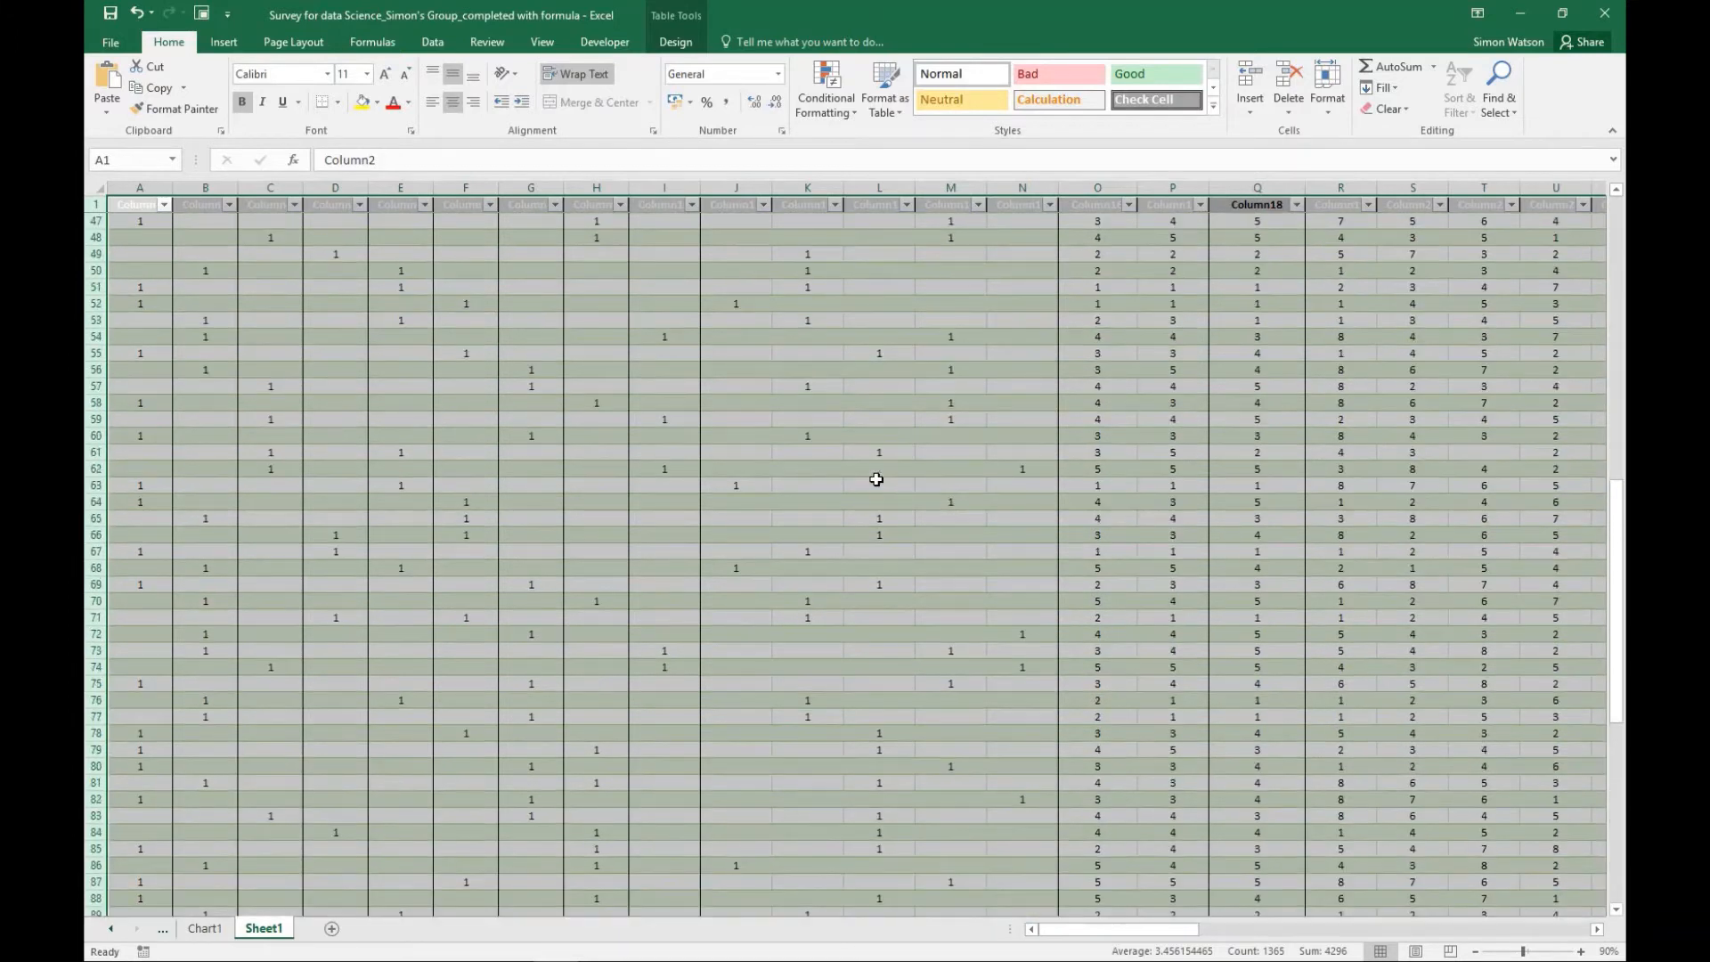
pyautogui.click(876, 481)
pyautogui.scroll(6, 877, 481)
pyautogui.scroll(4, 876, 481)
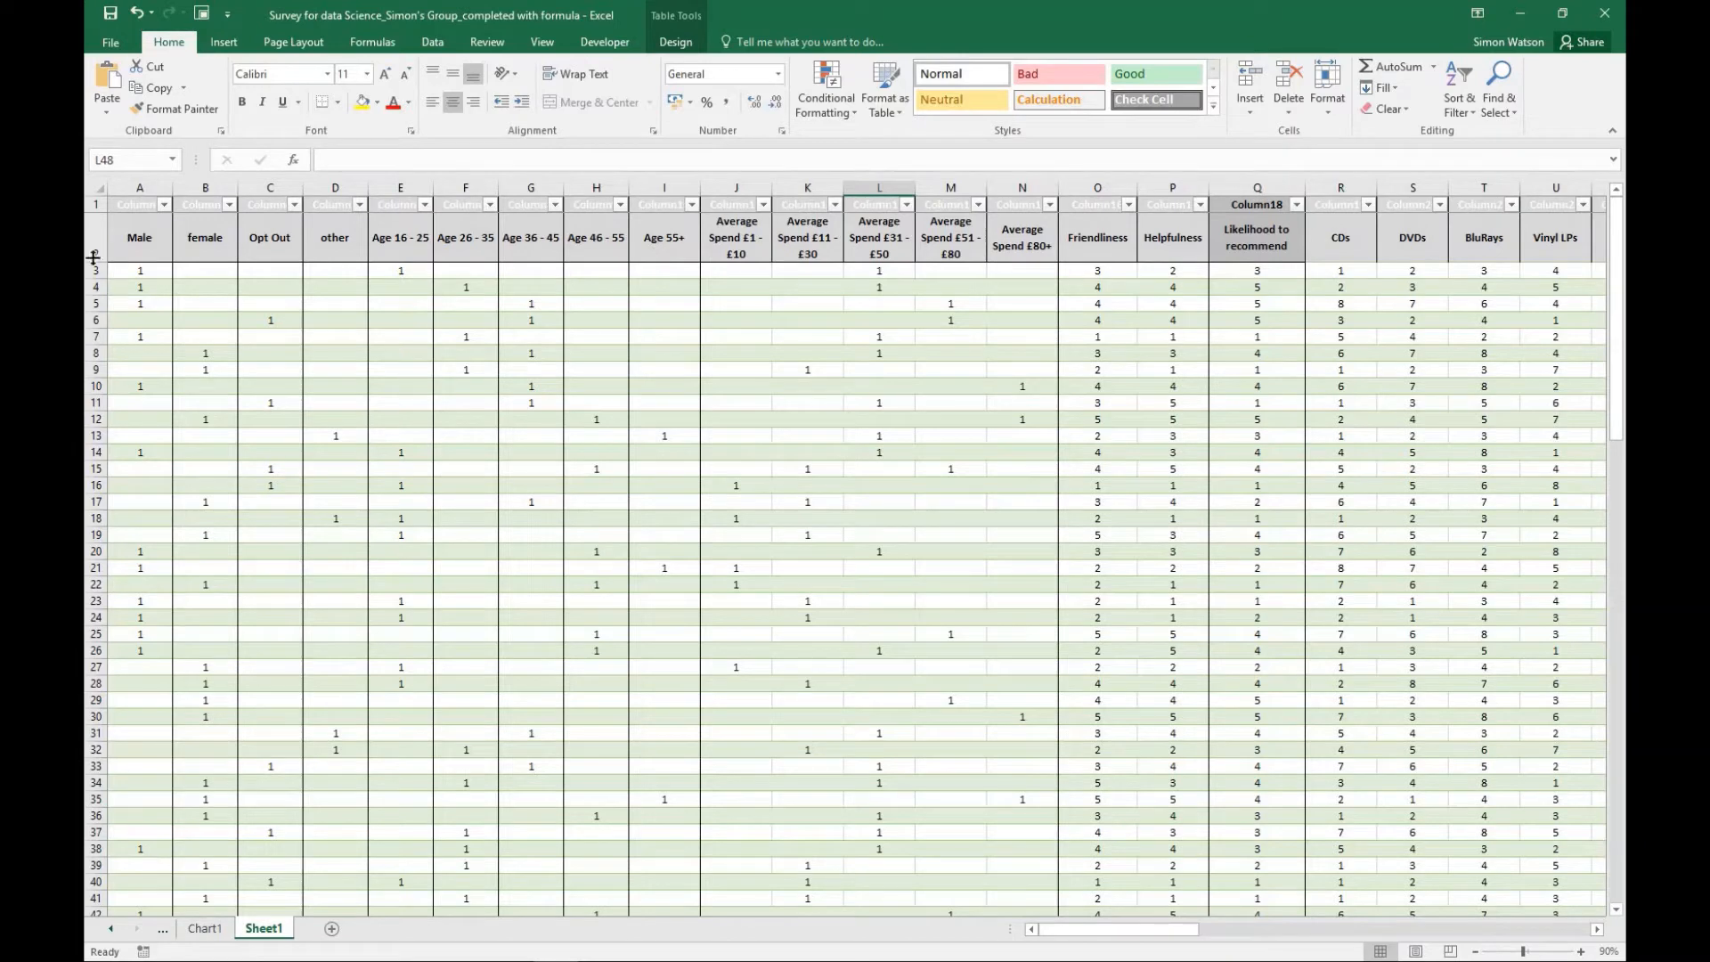
# - Group rows 1 to 91, covering the column headings and all individual responses, above the summary tables
pyautogui.moveTo(96, 204); pyautogui.dragTo(87, 666)
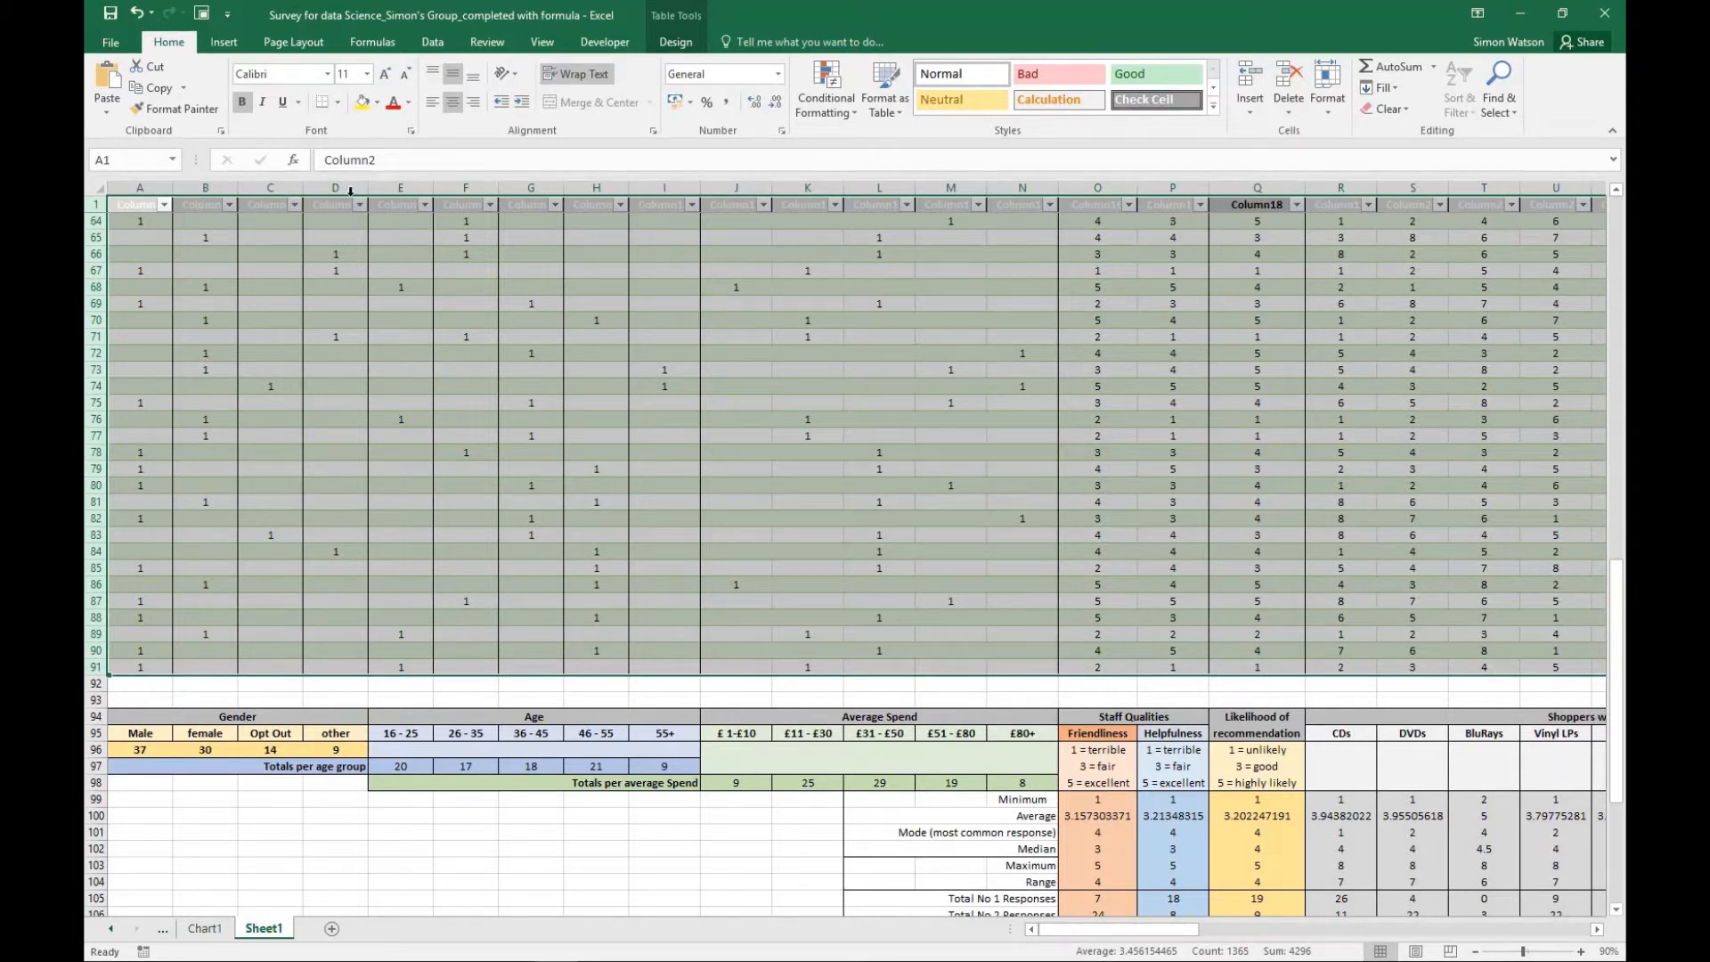
pyautogui.click(436, 44)
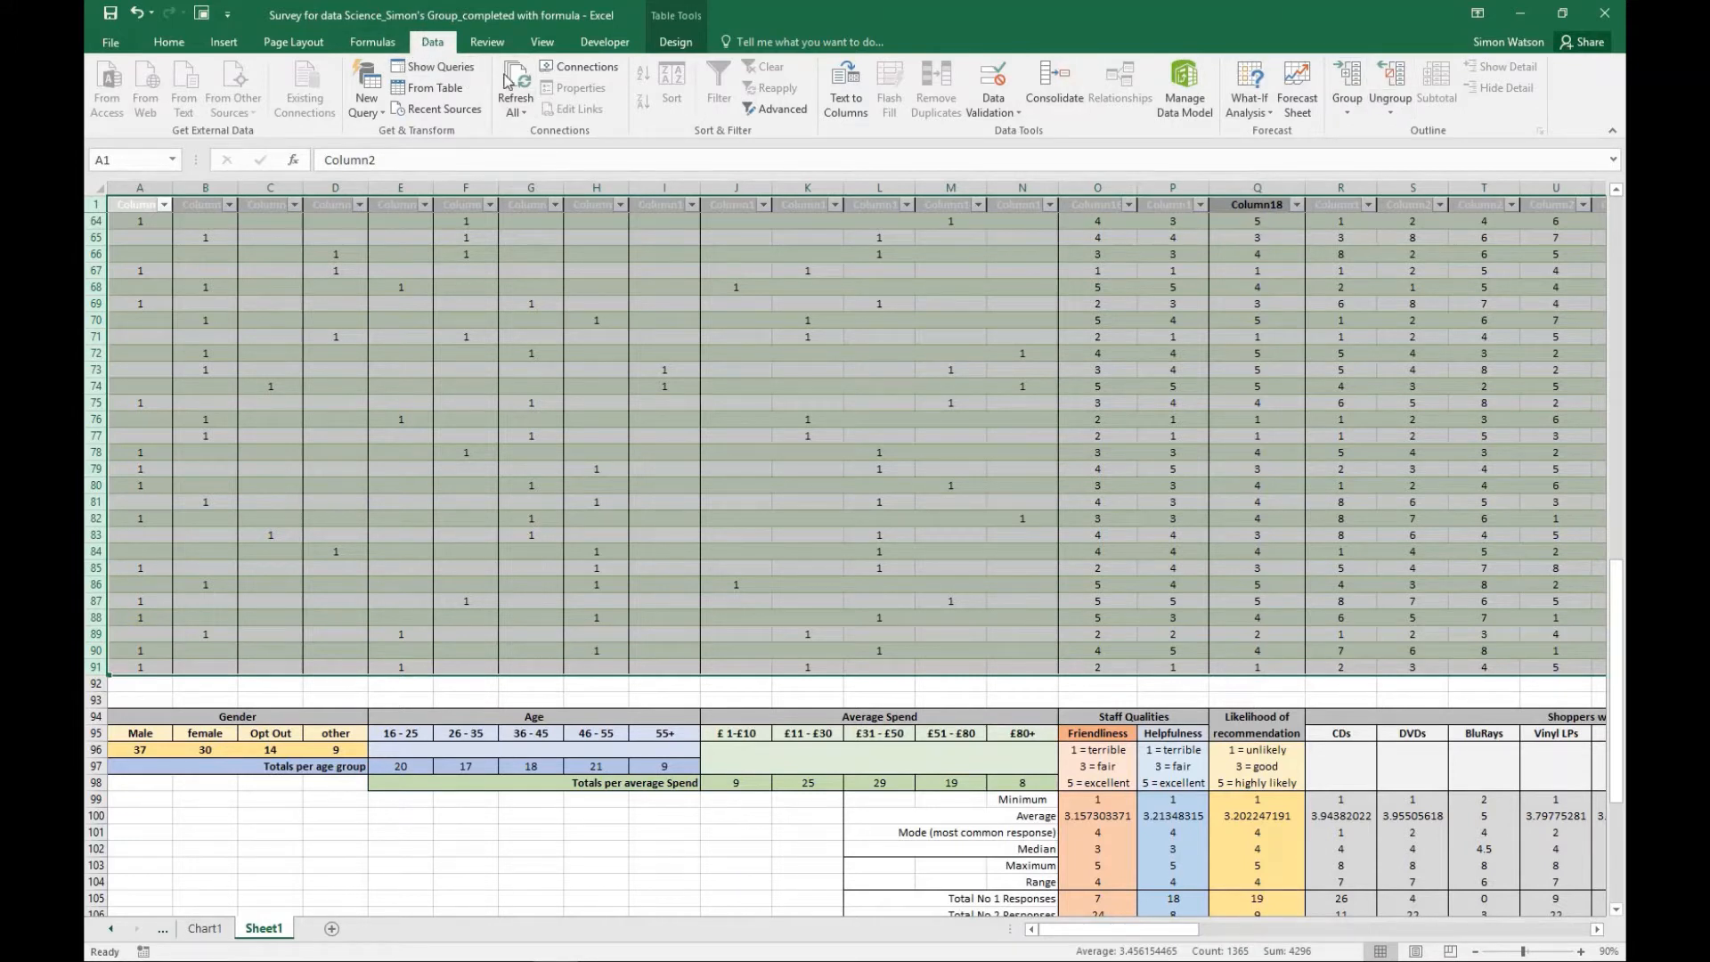
pyautogui.click(1350, 78)
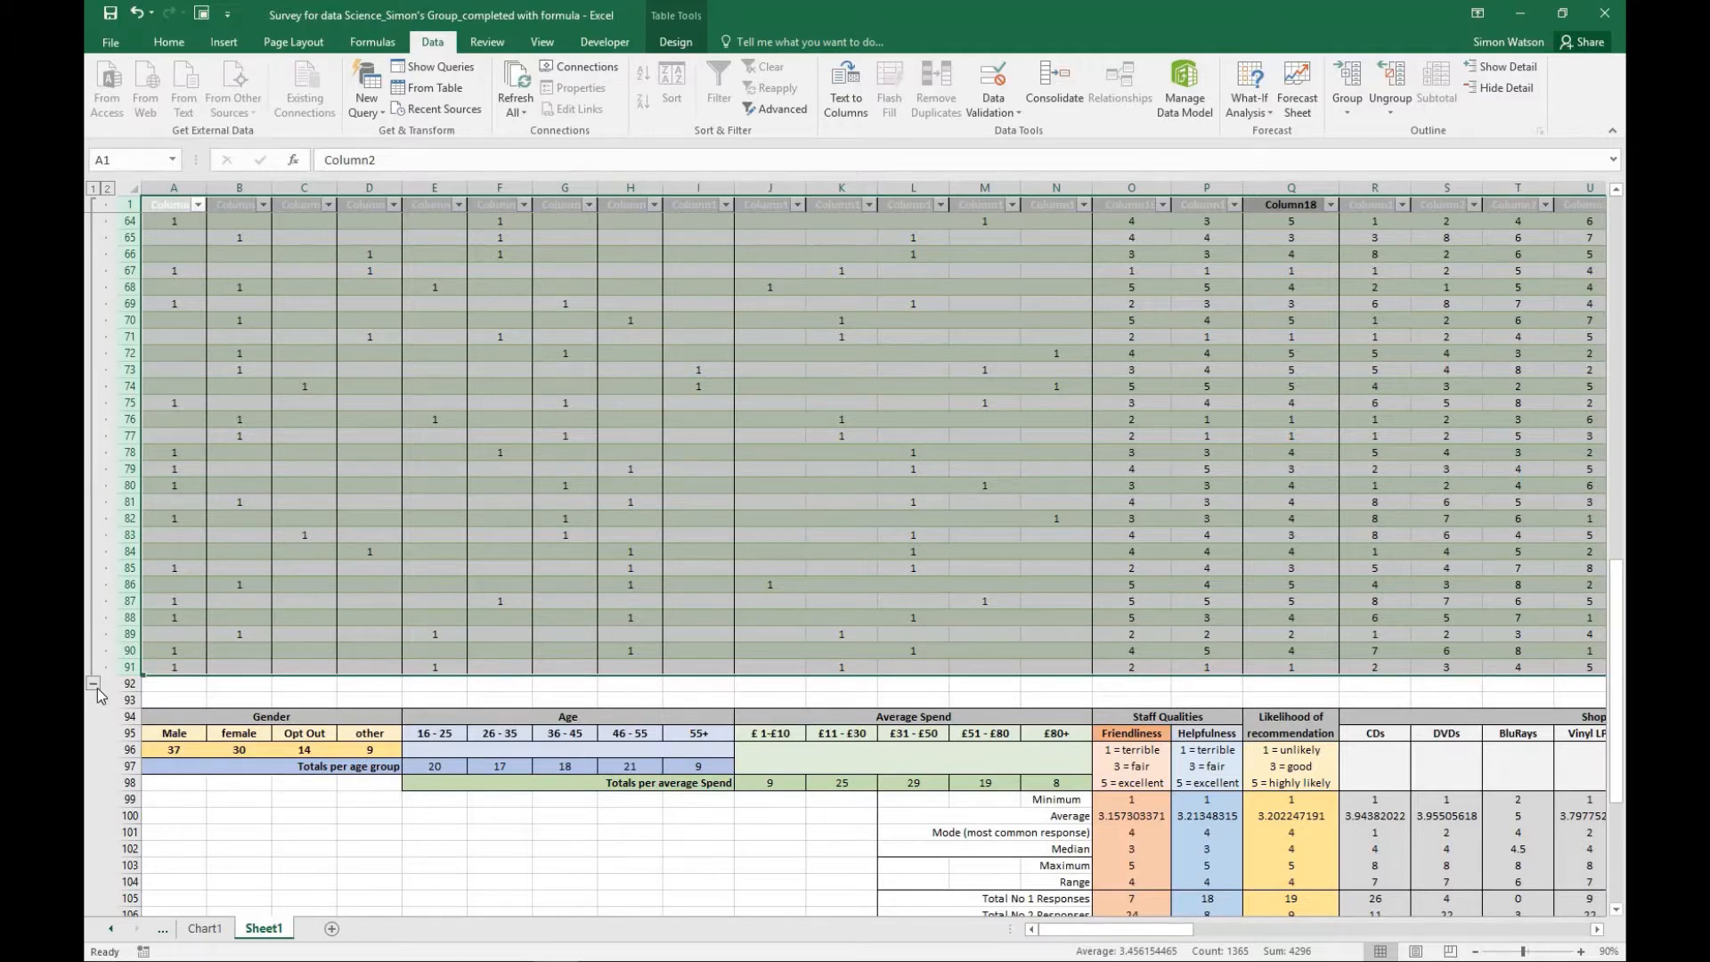
pyautogui.scroll(11, 252, 505)
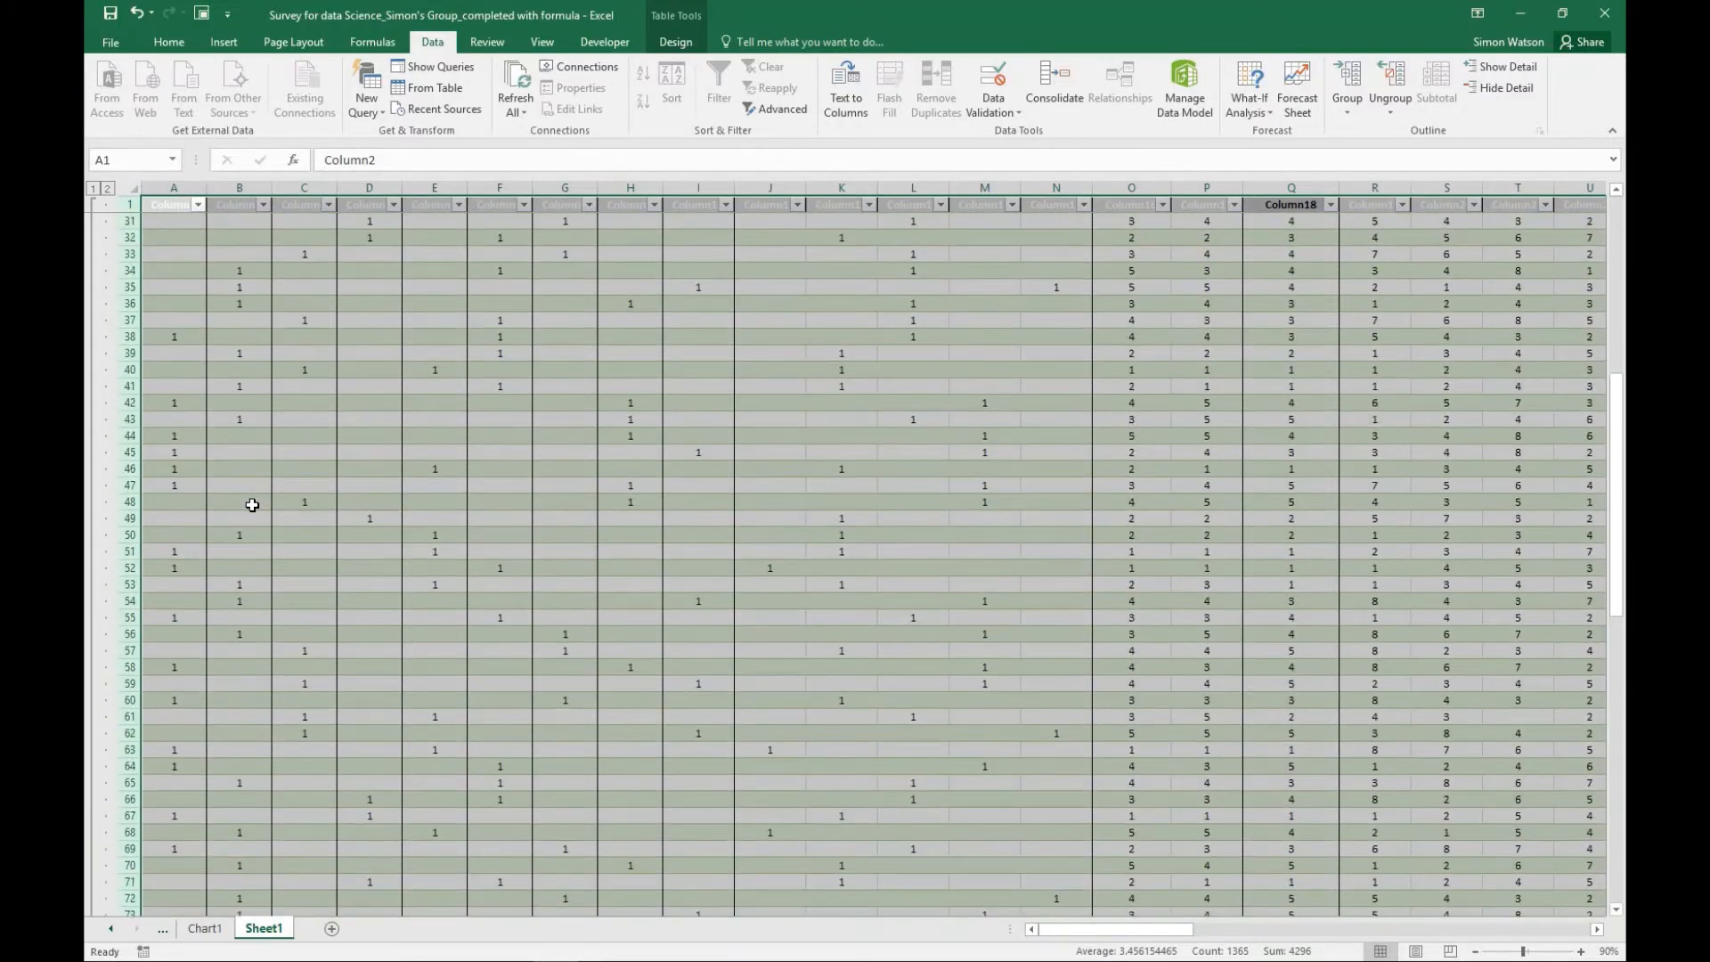
pyautogui.scroll(10, 252, 505)
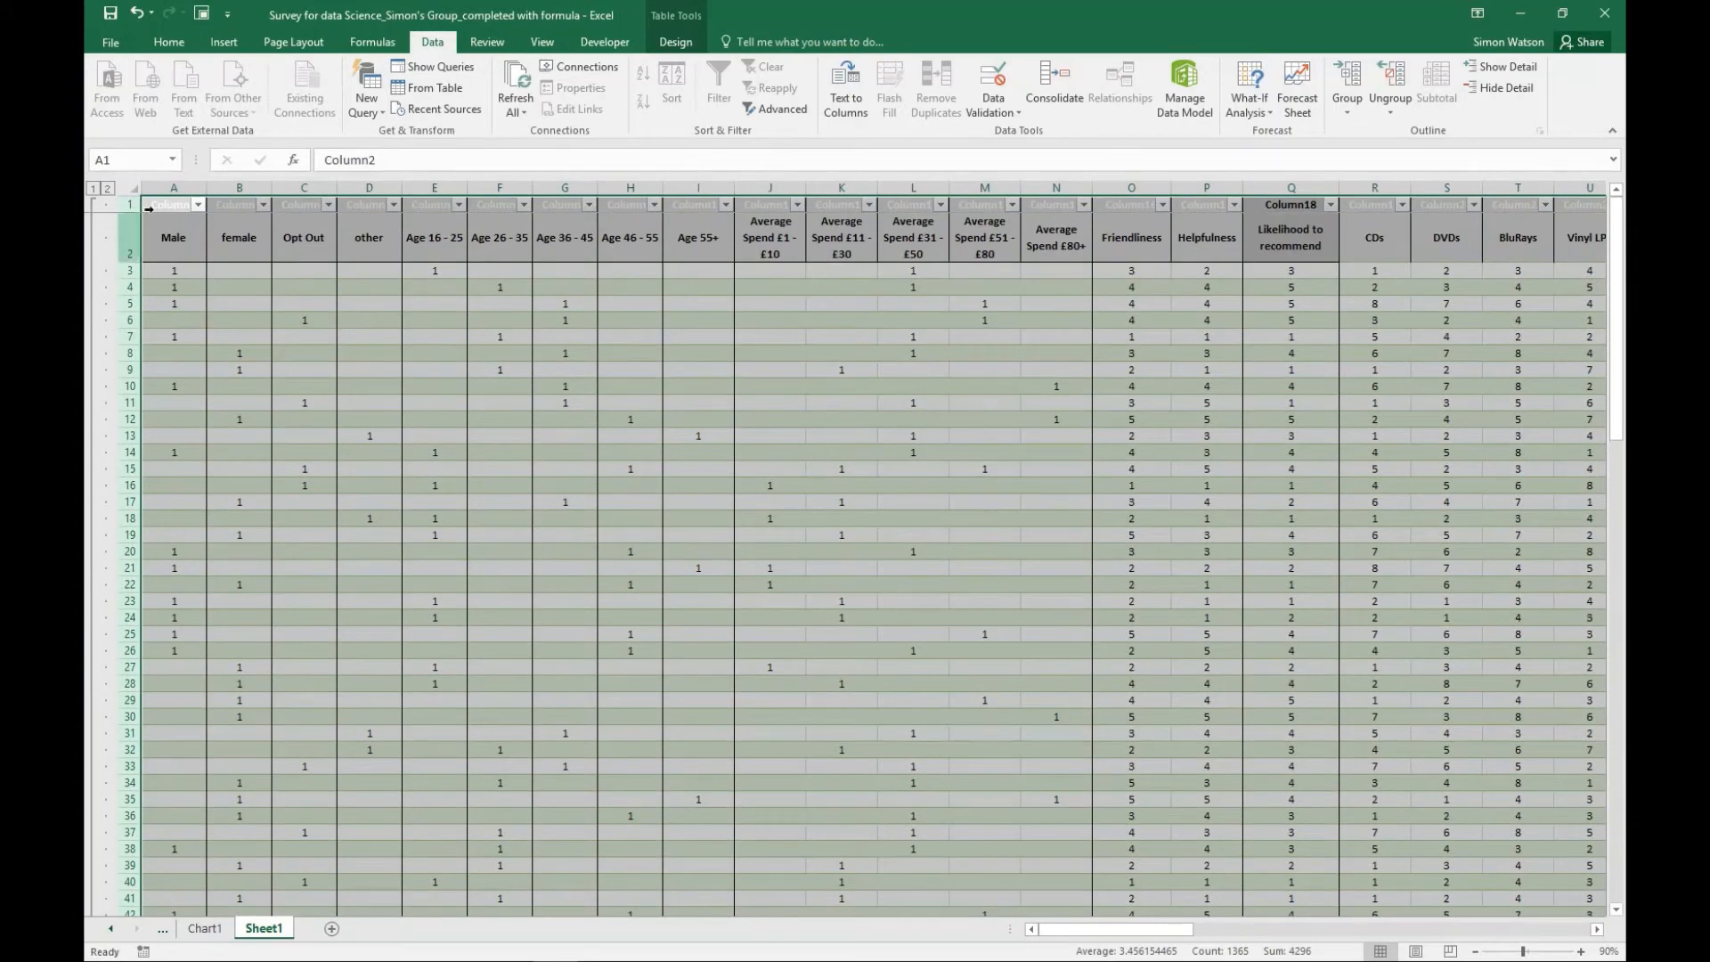
pyautogui.scroll(-9, 210, 339)
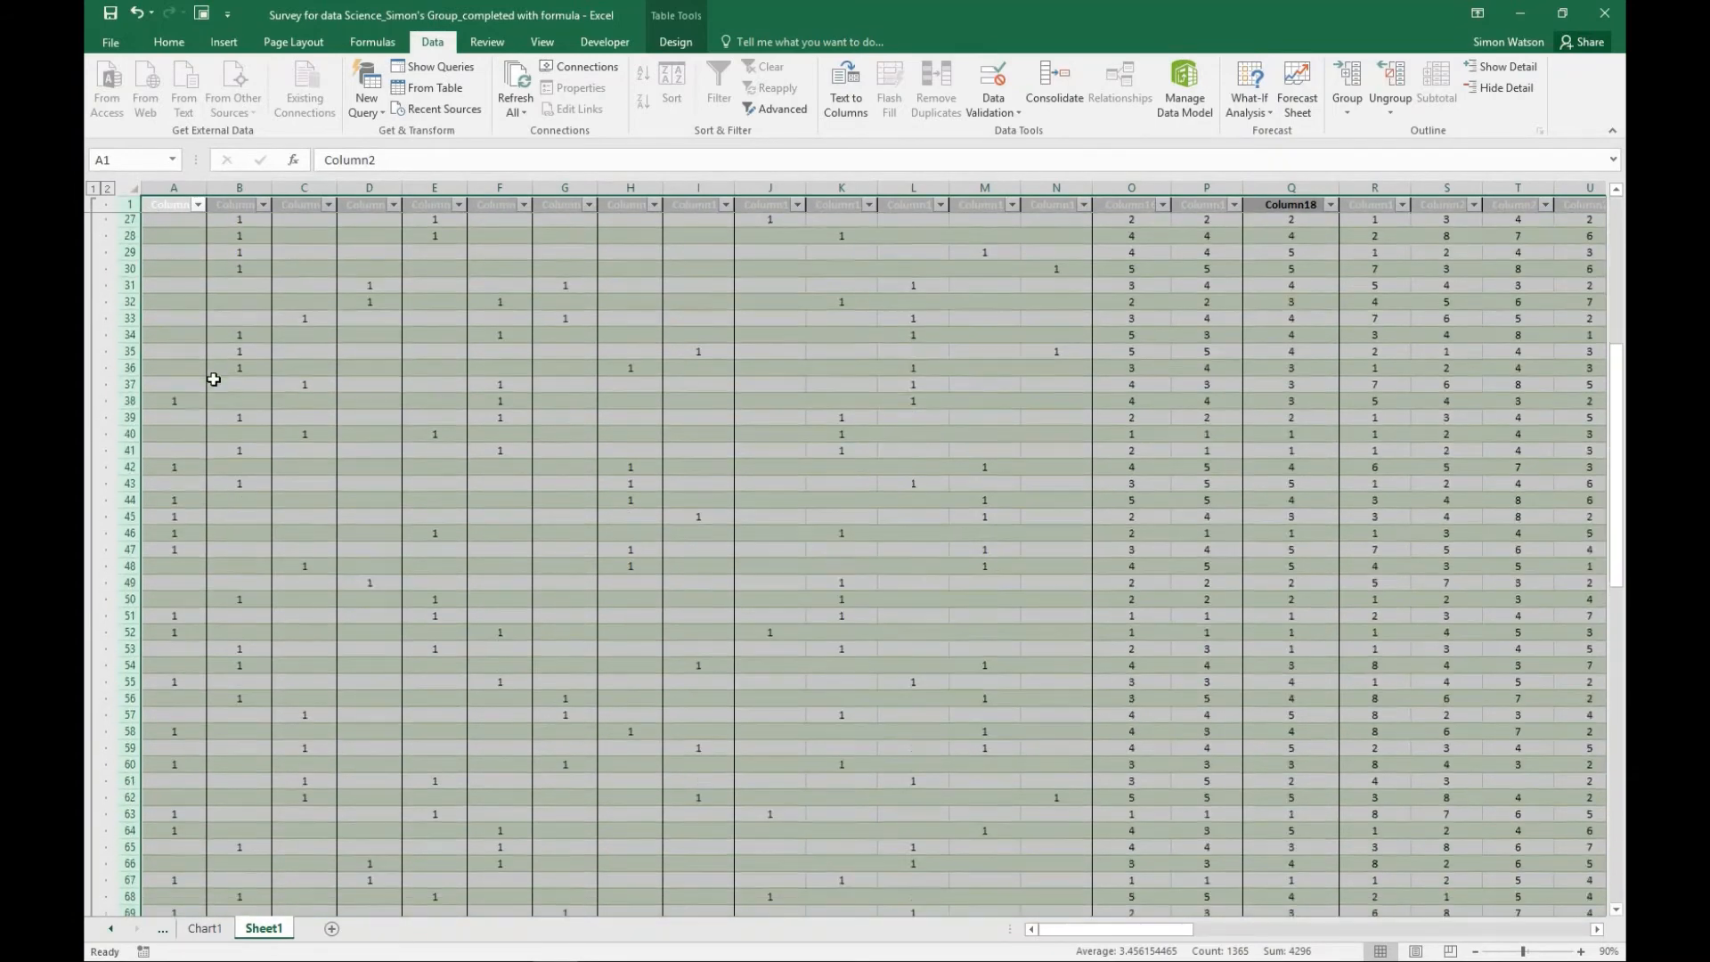
pyautogui.scroll(-14, 212, 392)
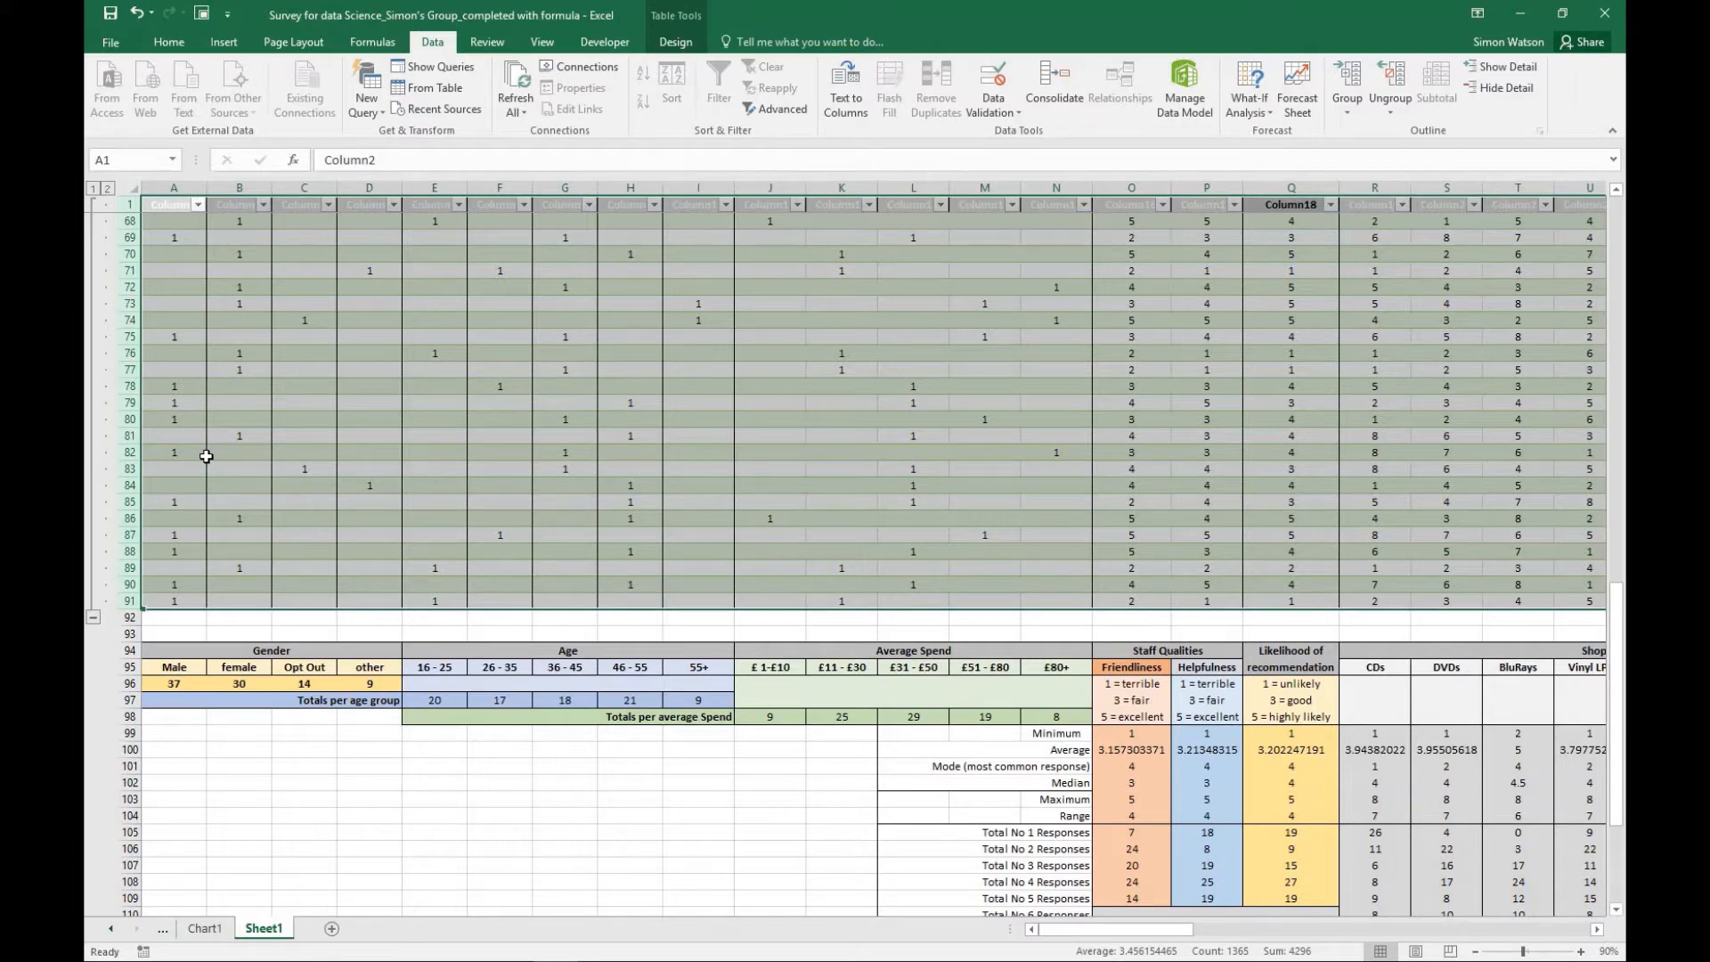
# - Collapse and re-expand the grouped rows 1 to 91 twice to demonstrate hiding the individual responses above the summary tables
pyautogui.click(93, 616)
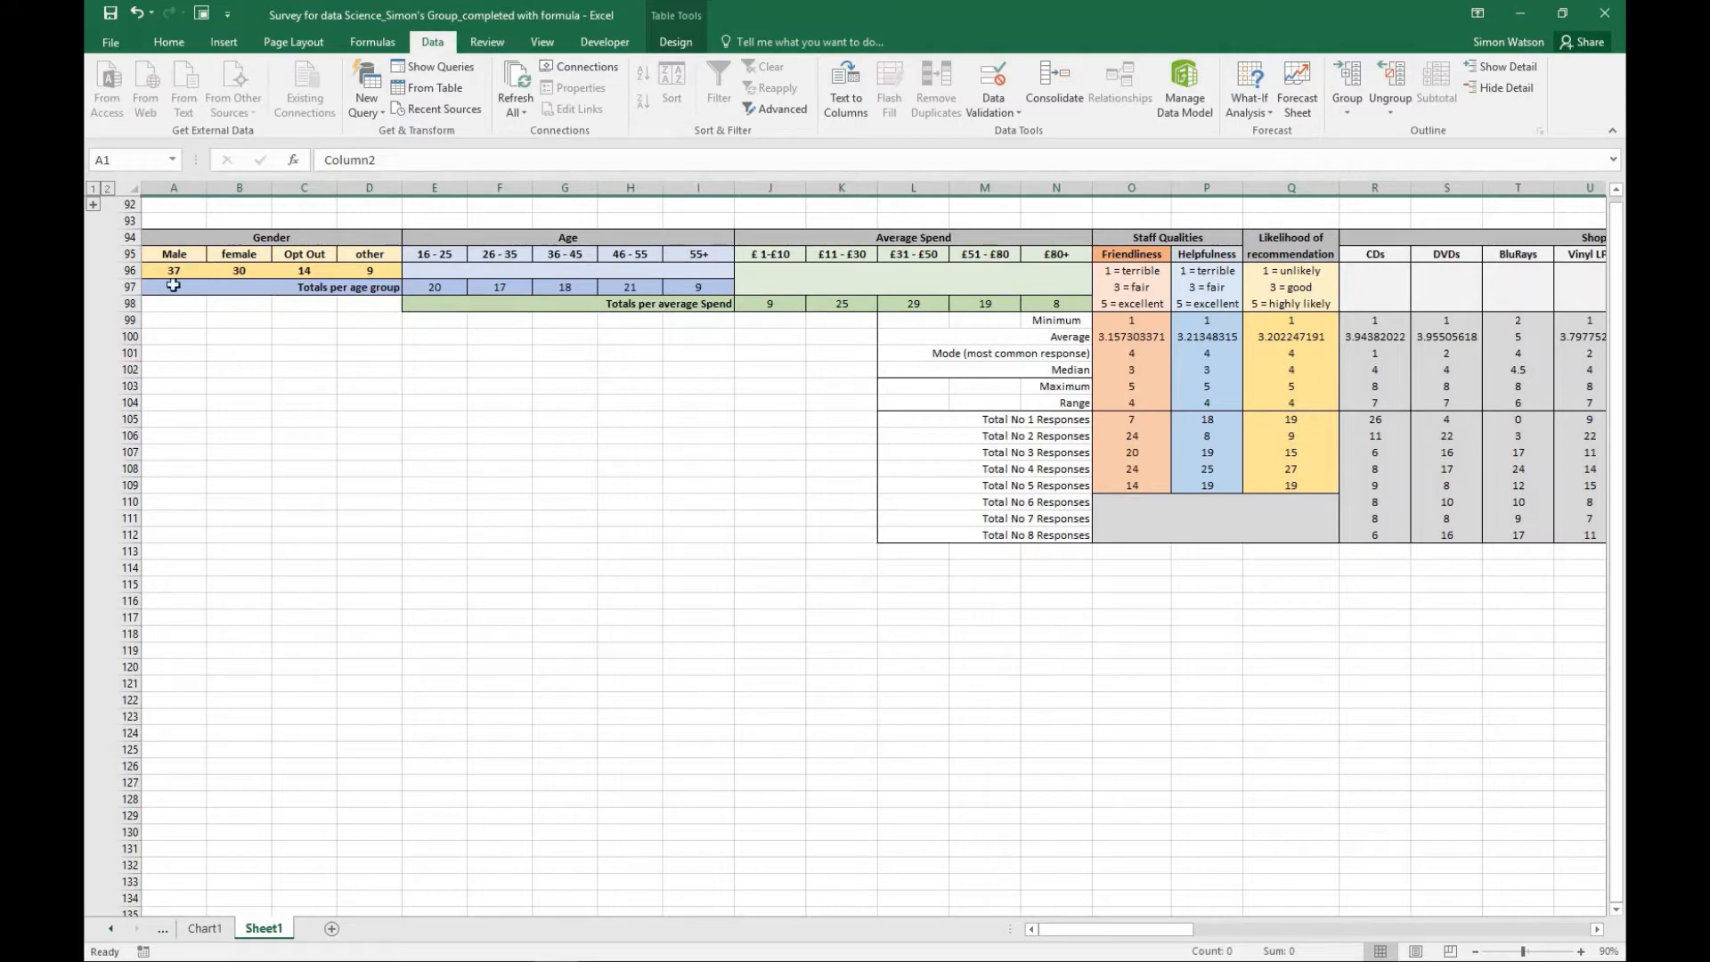
pyautogui.click(91, 205)
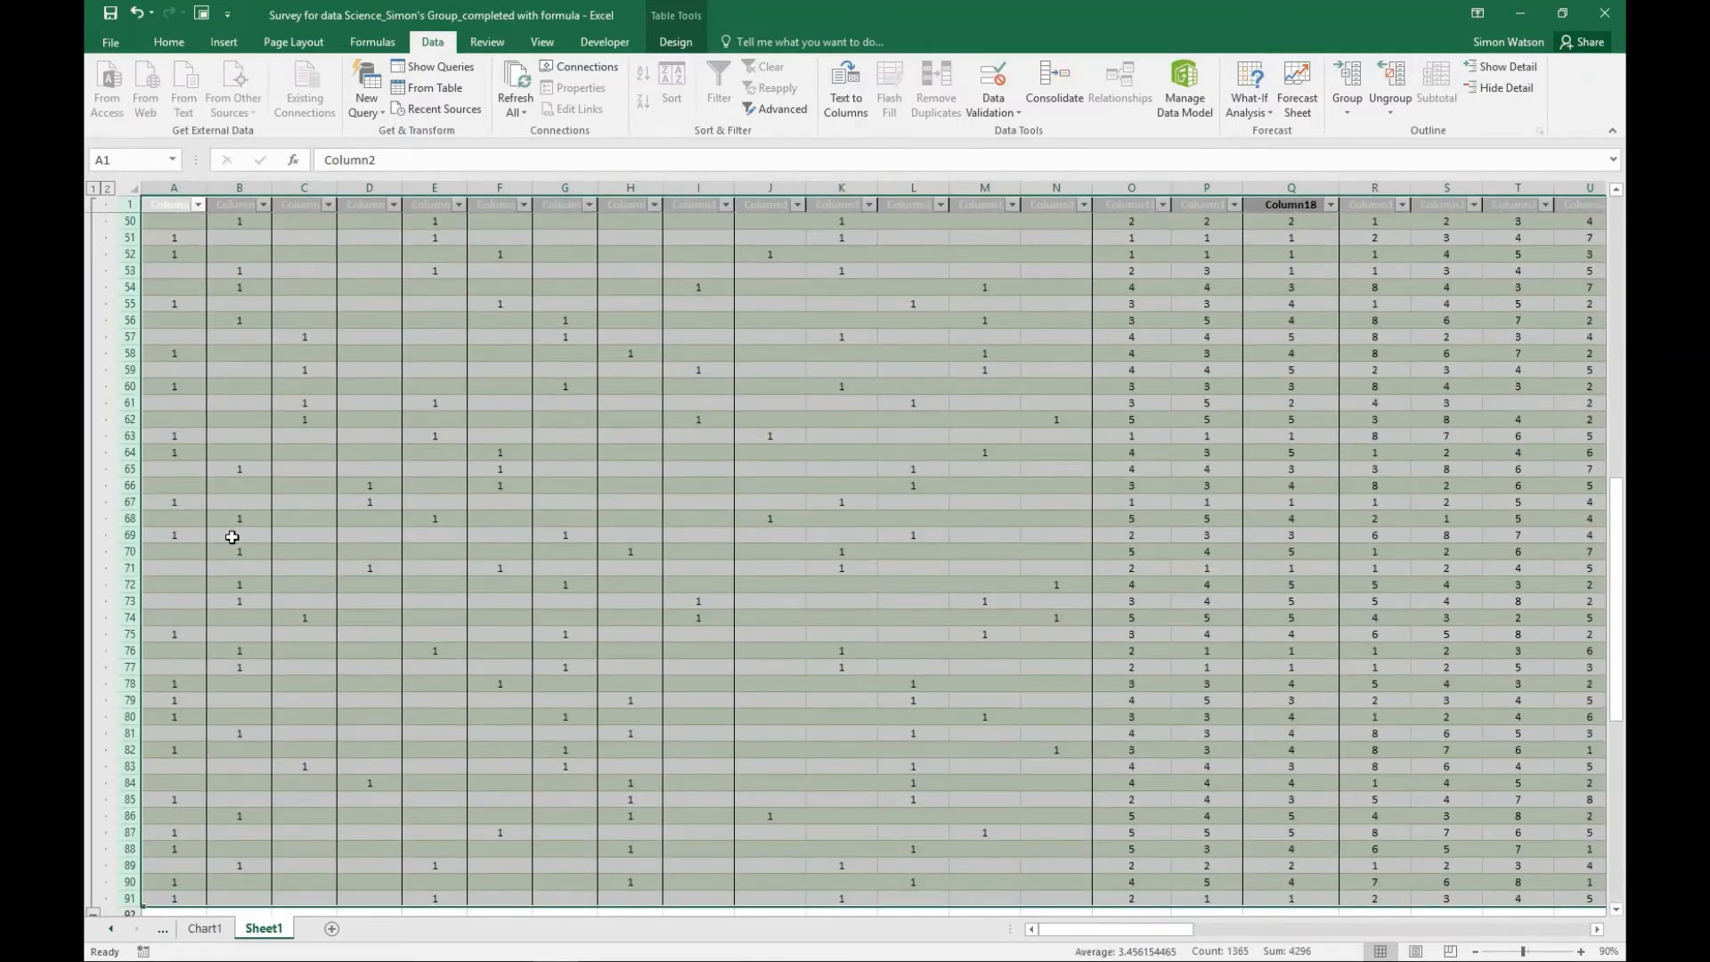
pyautogui.scroll(-2, 232, 539)
pyautogui.scroll(-1, 232, 539)
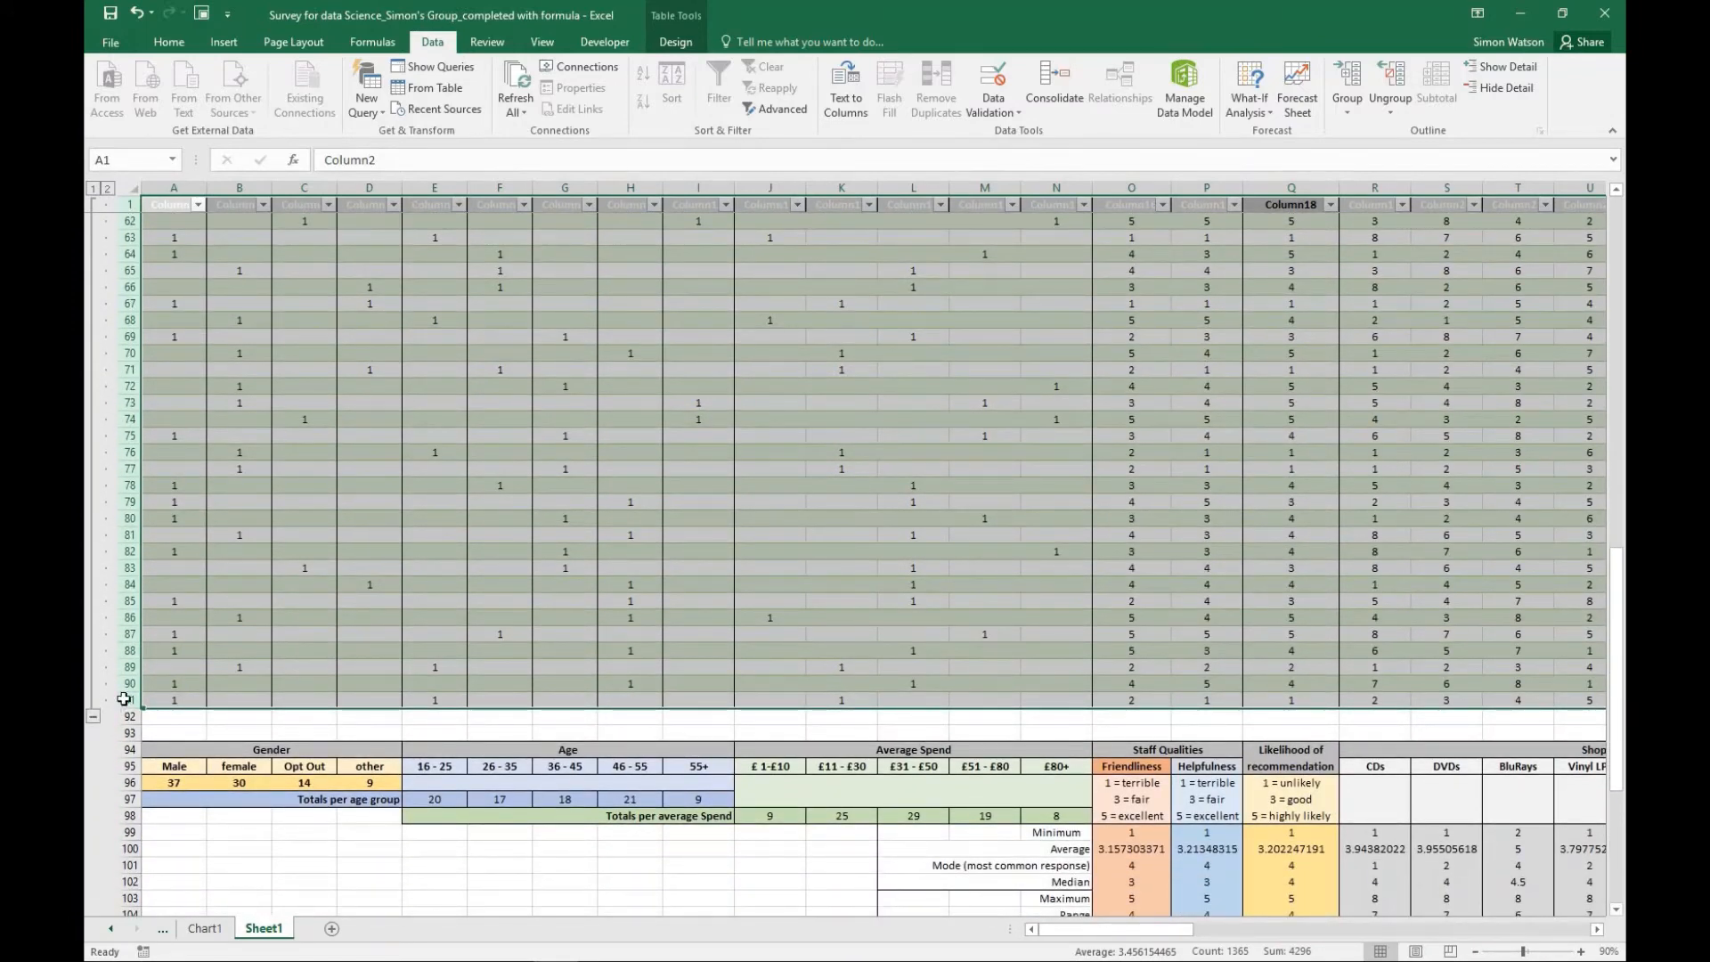
pyautogui.click(94, 720)
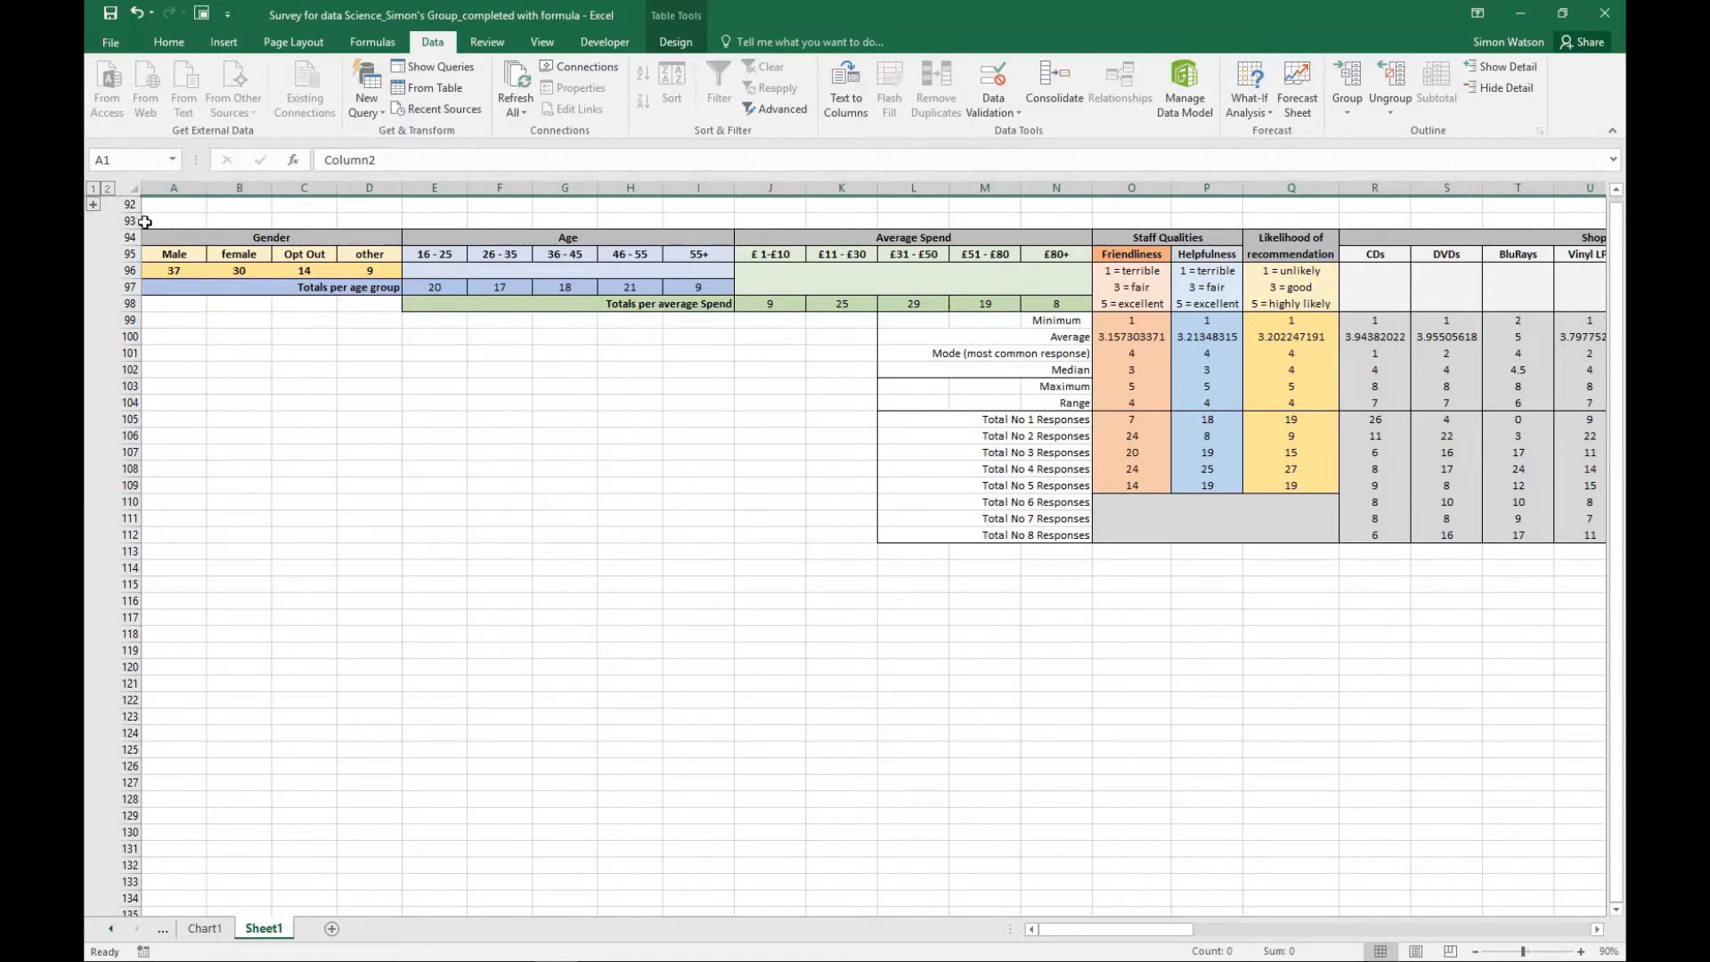
pyautogui.click(94, 206)
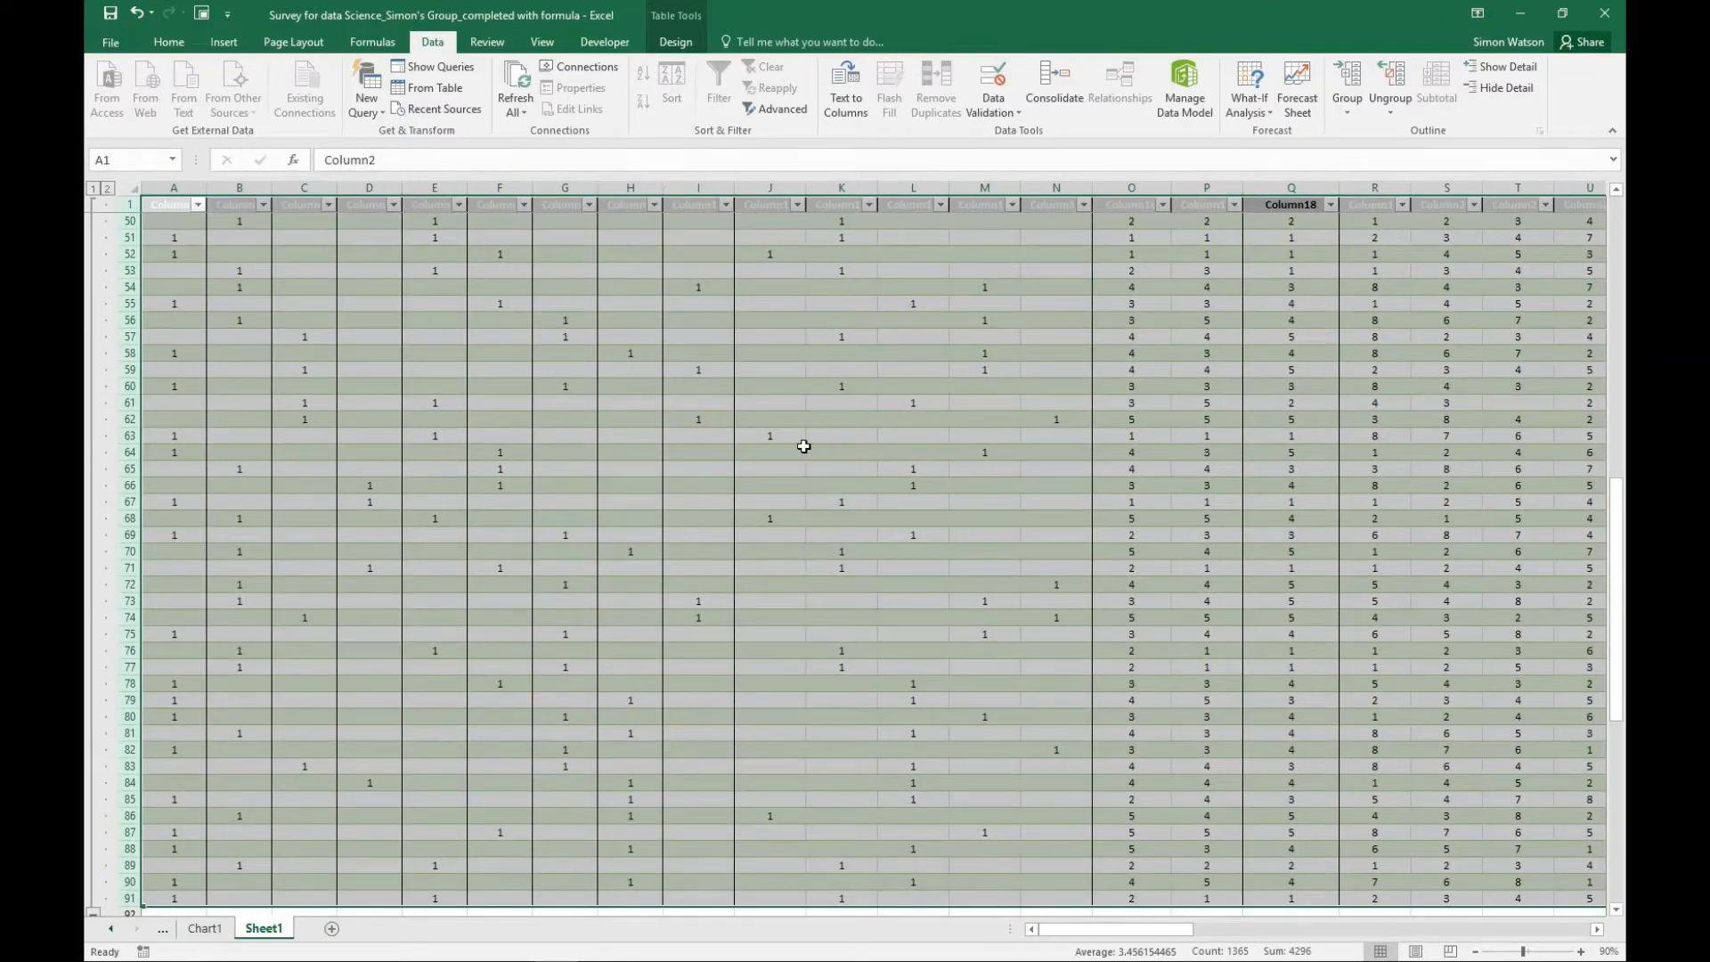
# - Ungroup rows 1 to 91, covering the column headings and all individual responses
pyautogui.click(995, 416)
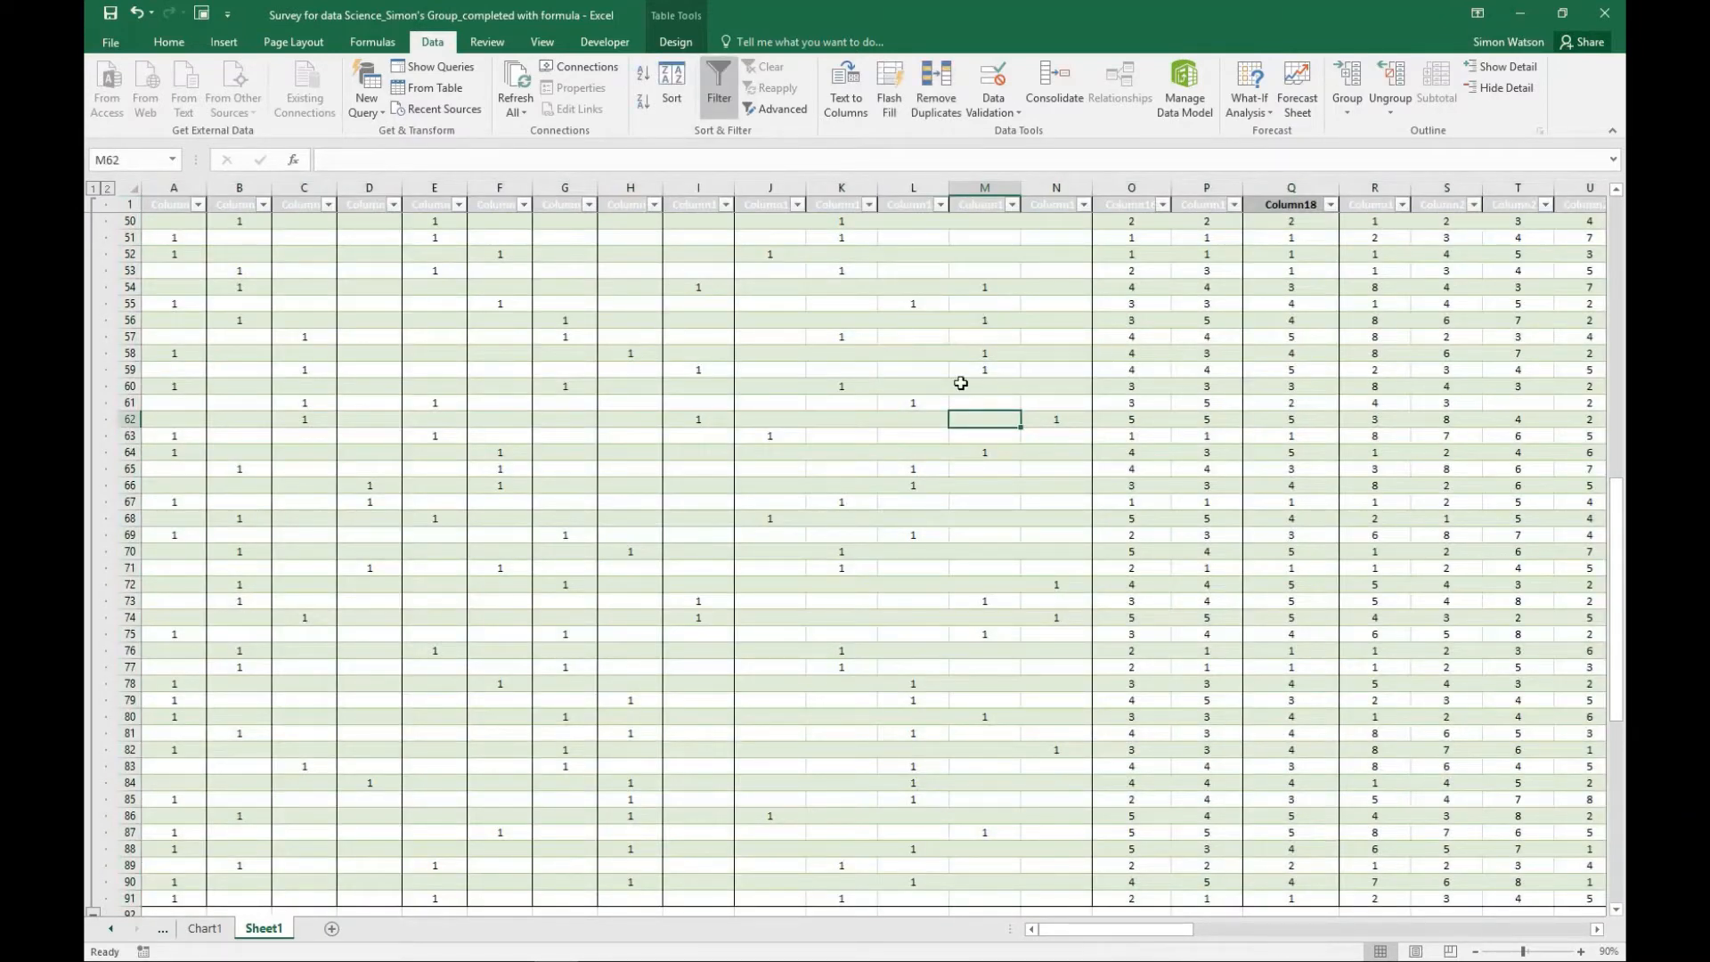
pyautogui.scroll(16, 997, 418)
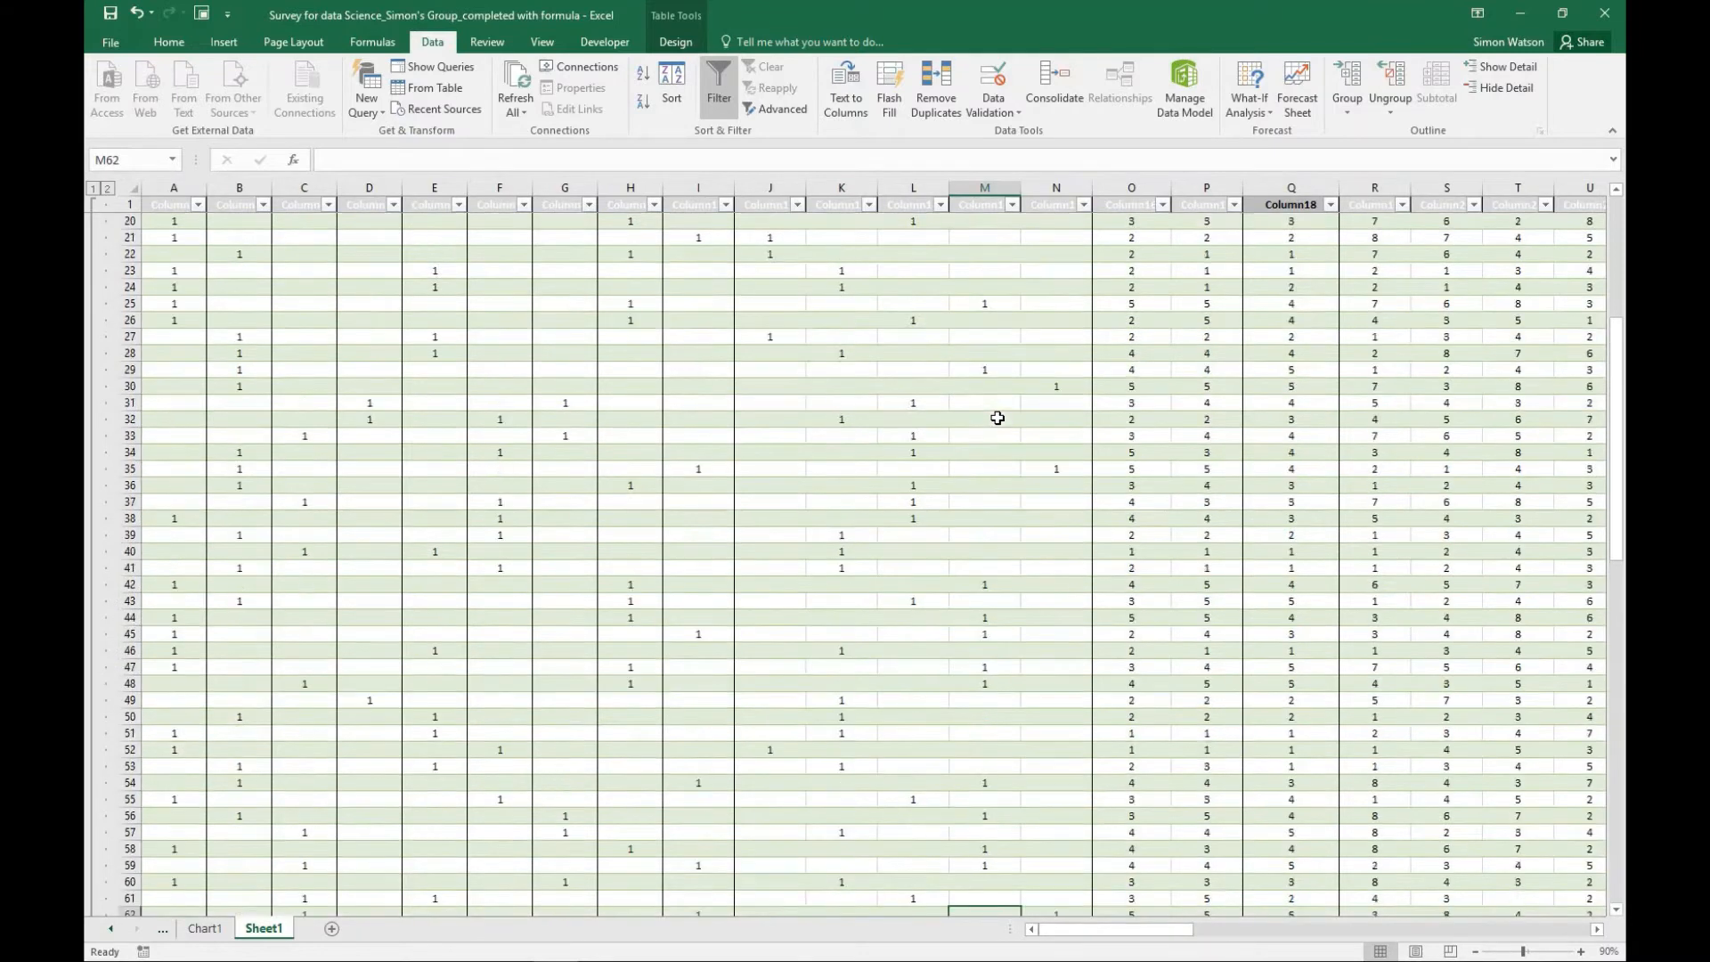
pyautogui.scroll(-1, 988, 425)
pyautogui.scroll(1, 986, 428)
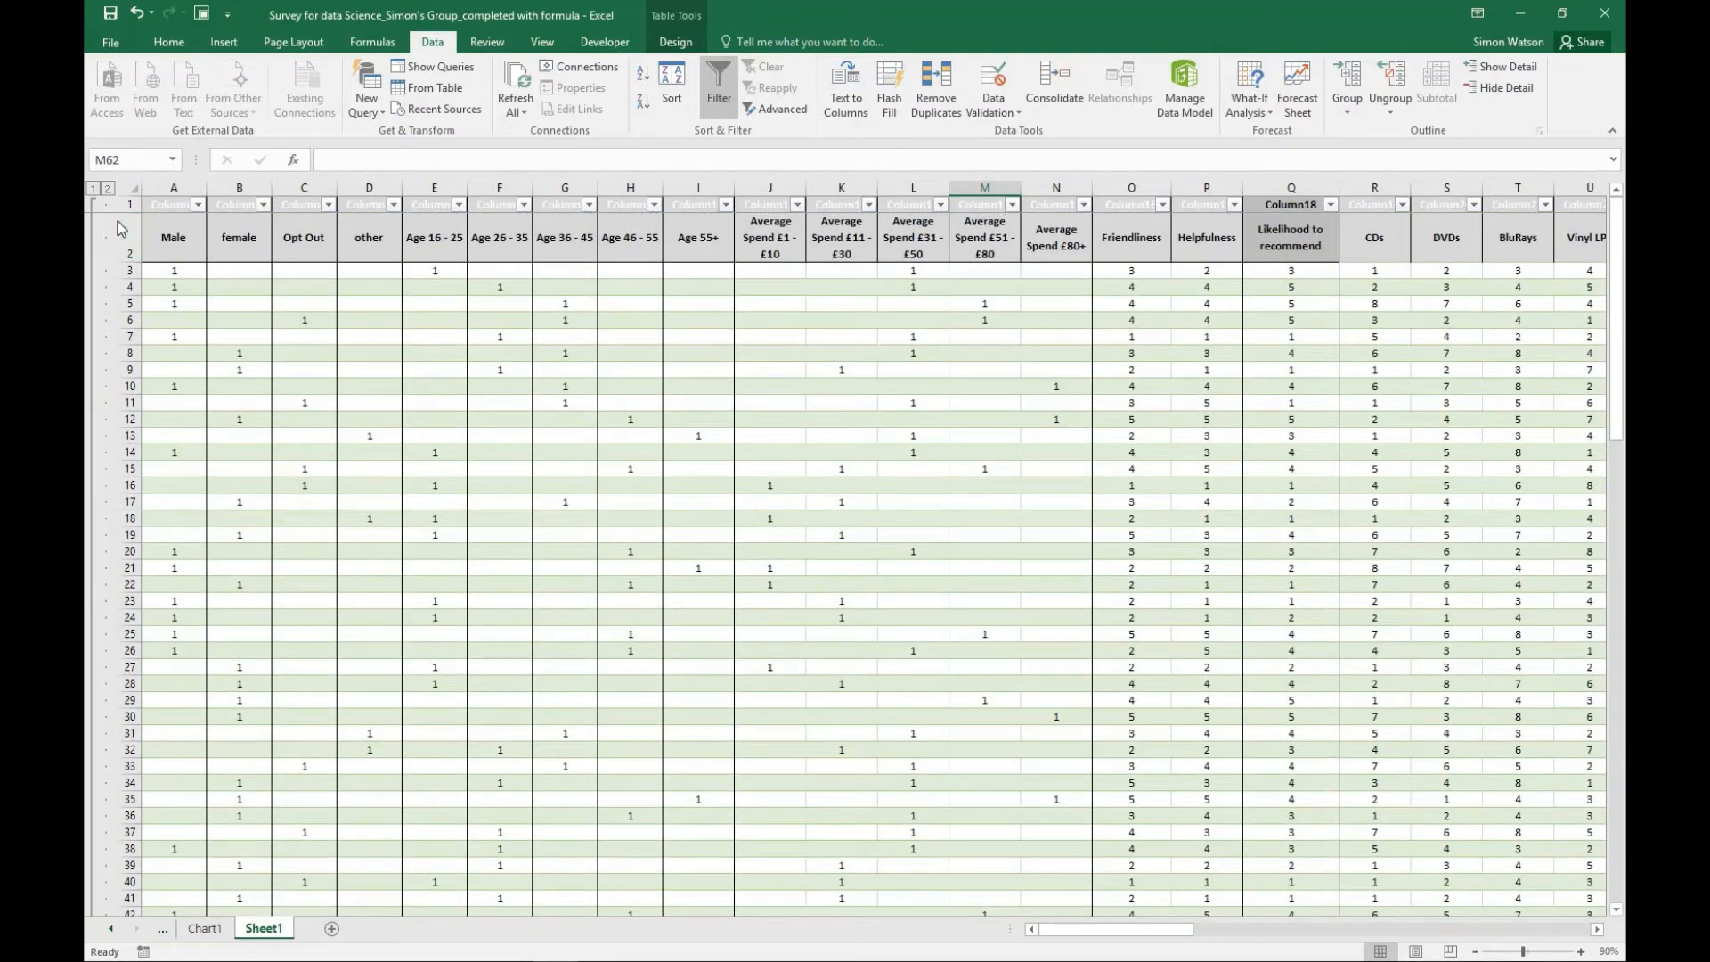
pyautogui.moveTo(129, 203); pyautogui.dragTo(241, 878)
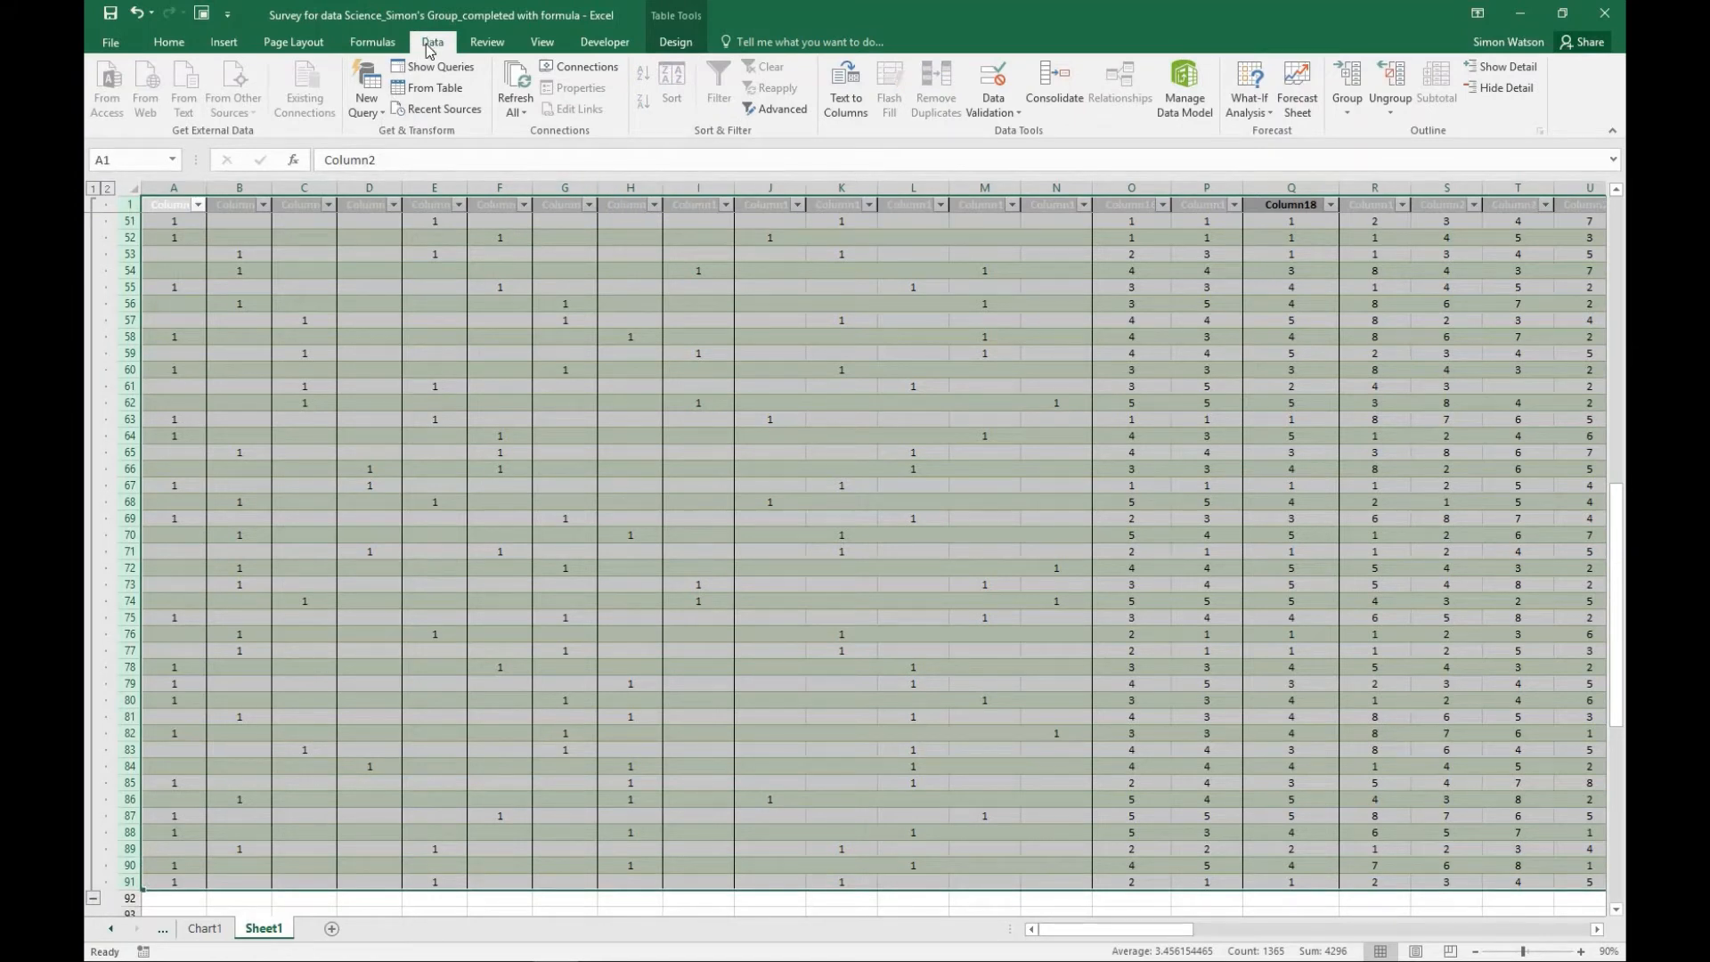
pyautogui.click(1395, 83)
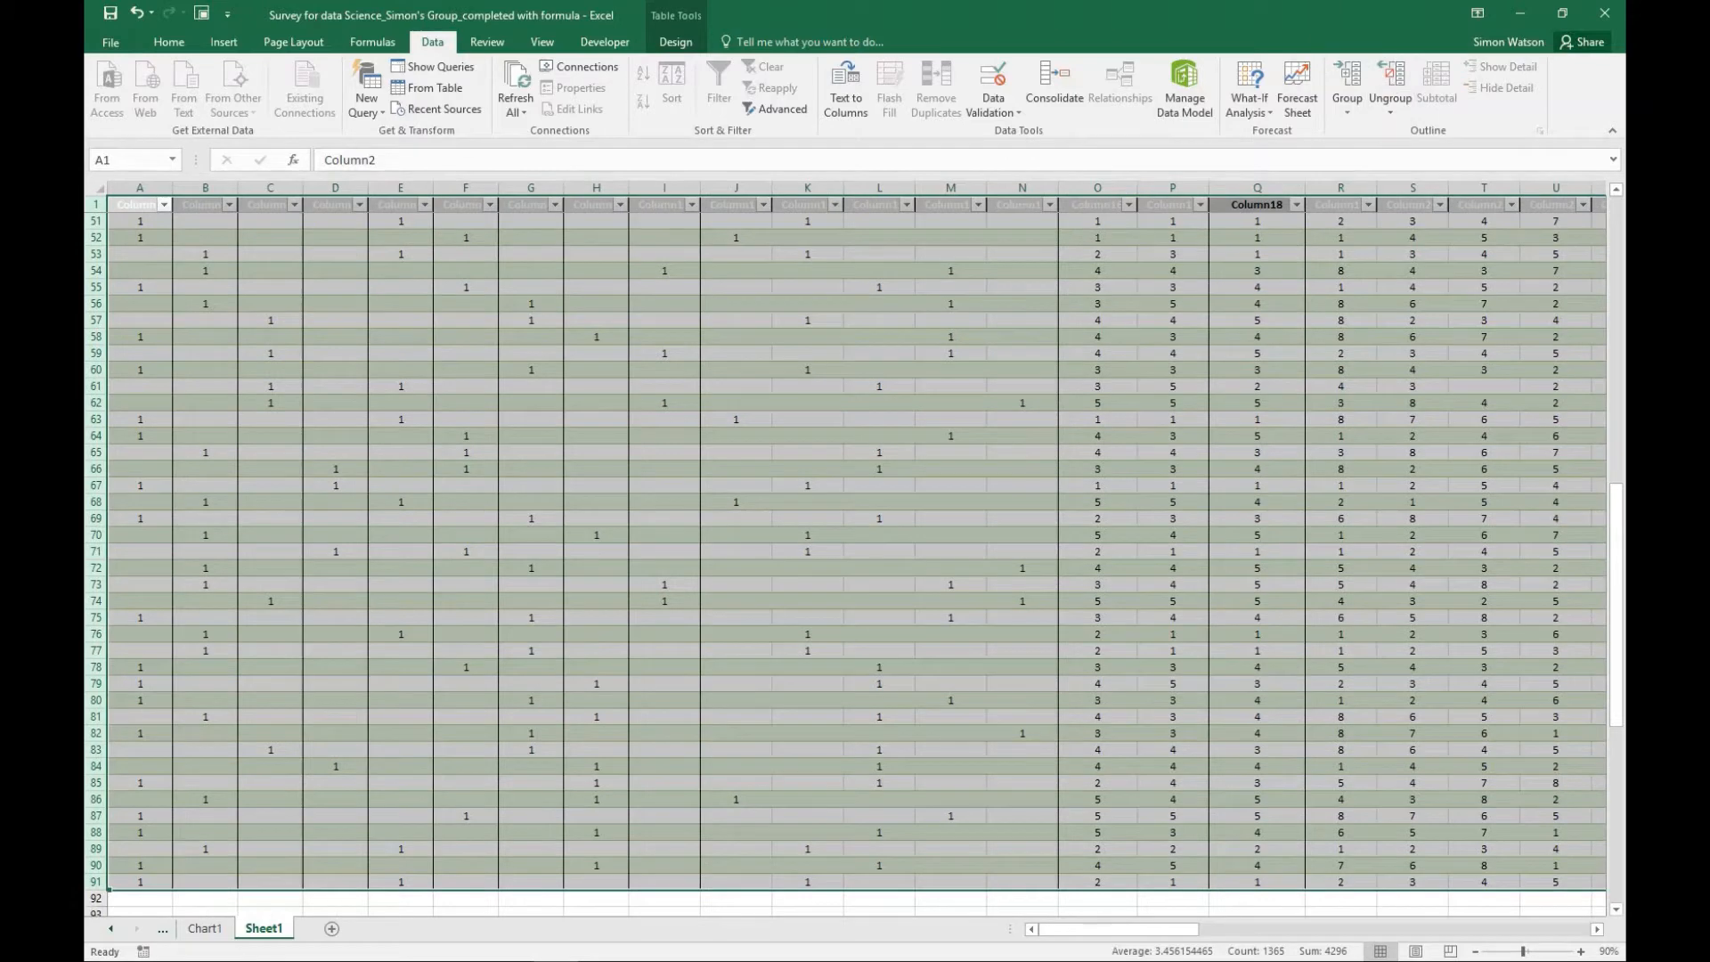
pyautogui.click(224, 291)
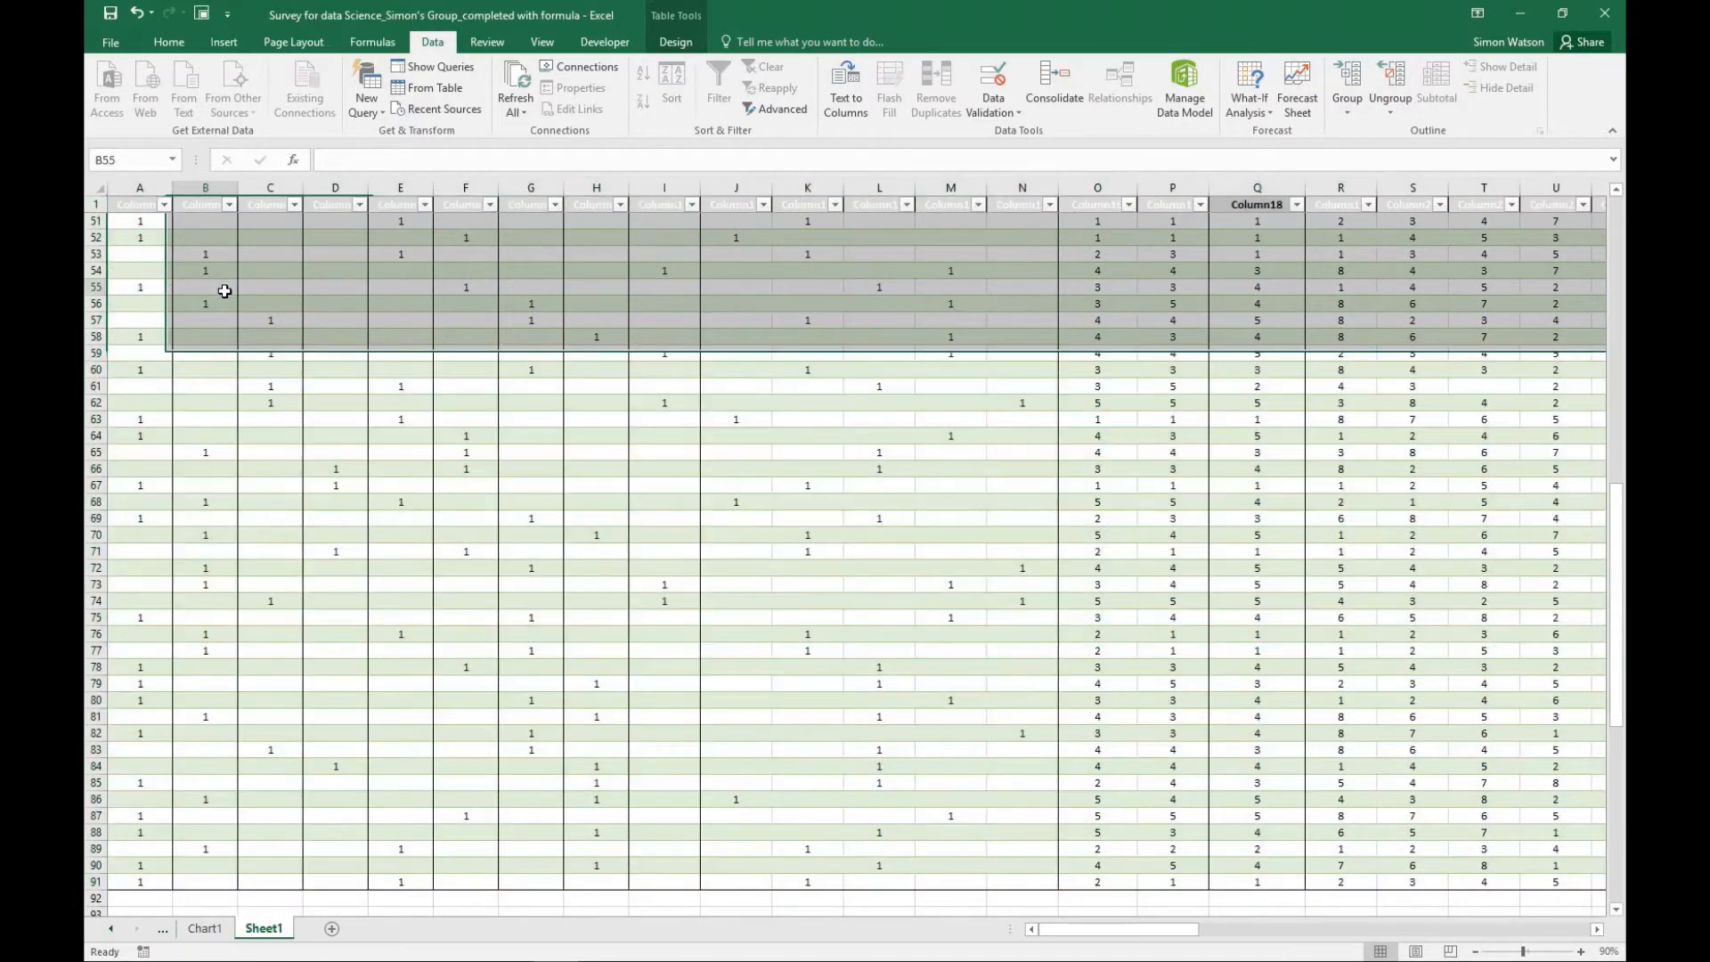
# - Look through the ungrouped response rows from the column headings down to the summary tables
pyautogui.scroll(16, 224, 291)
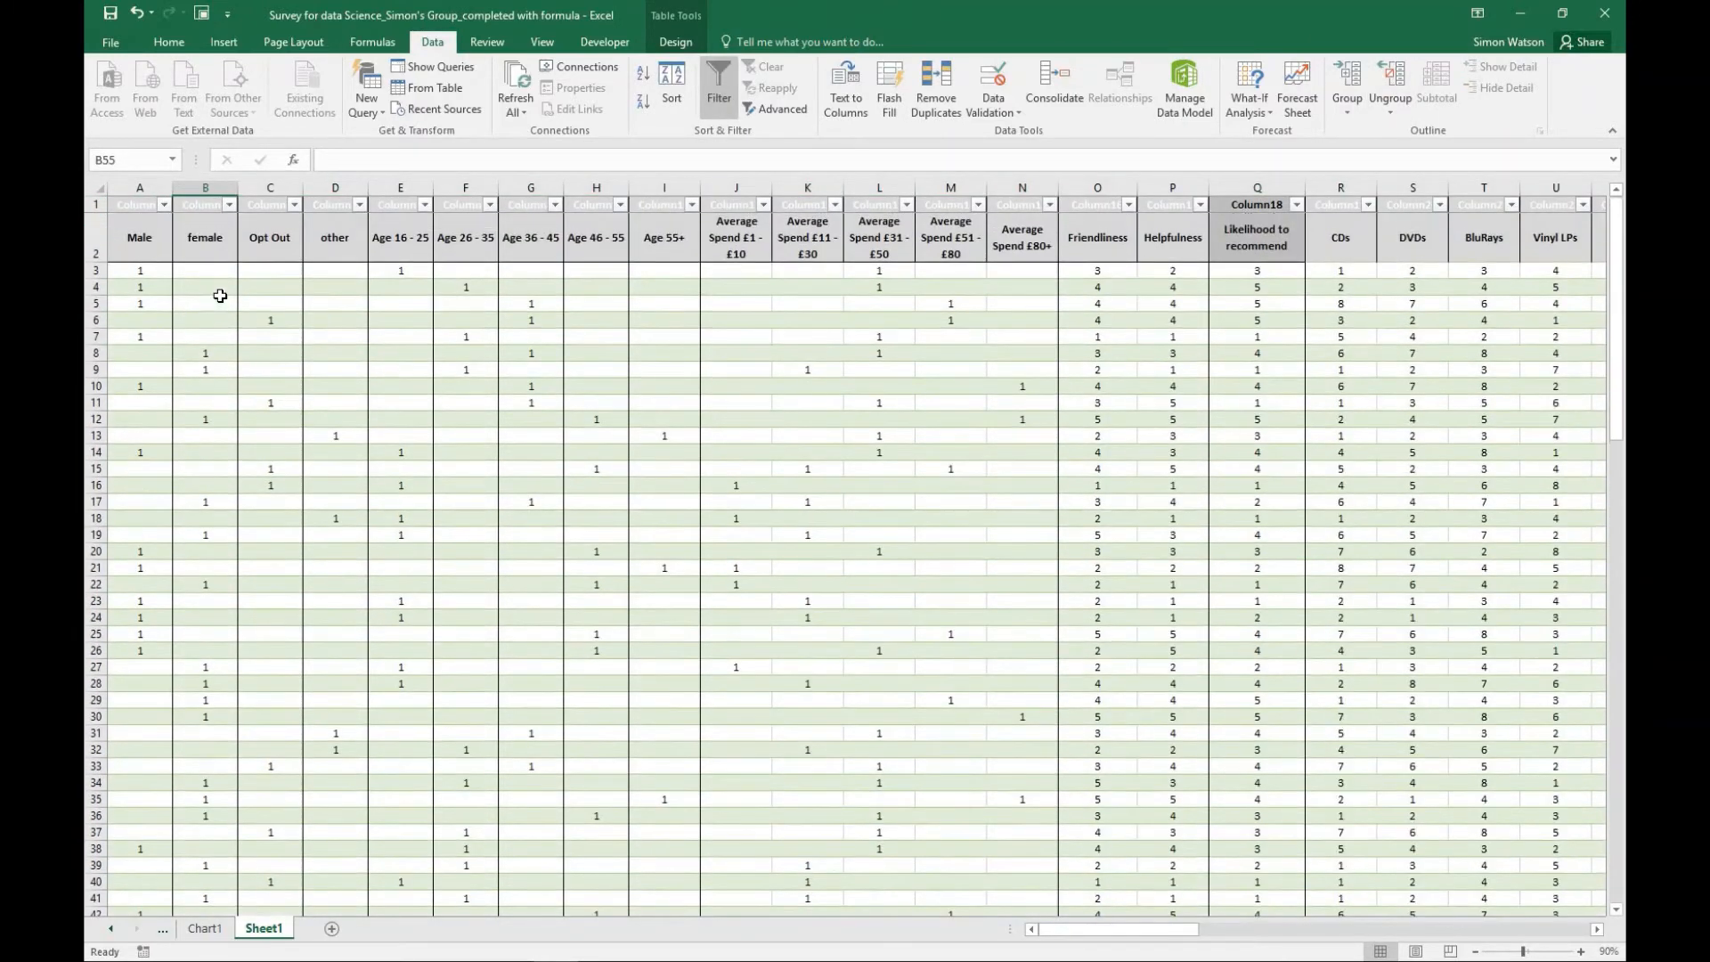
pyautogui.scroll(-20, 220, 296)
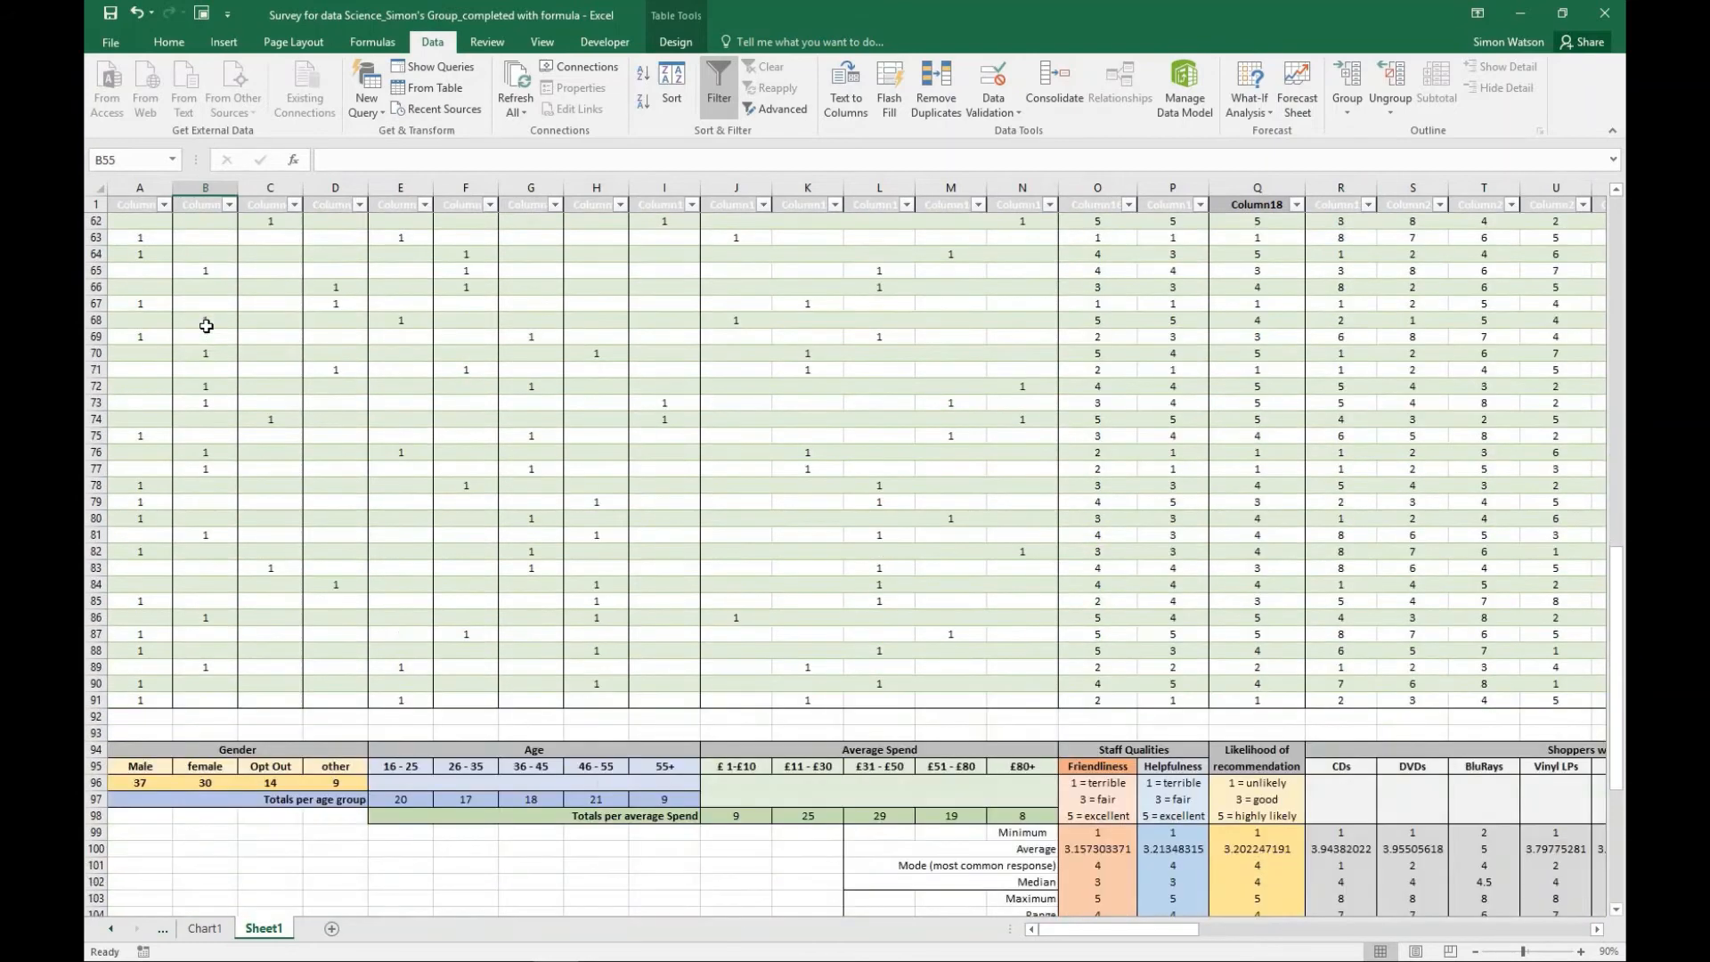
pyautogui.scroll(-1, 205, 326)
pyautogui.click(343, 466)
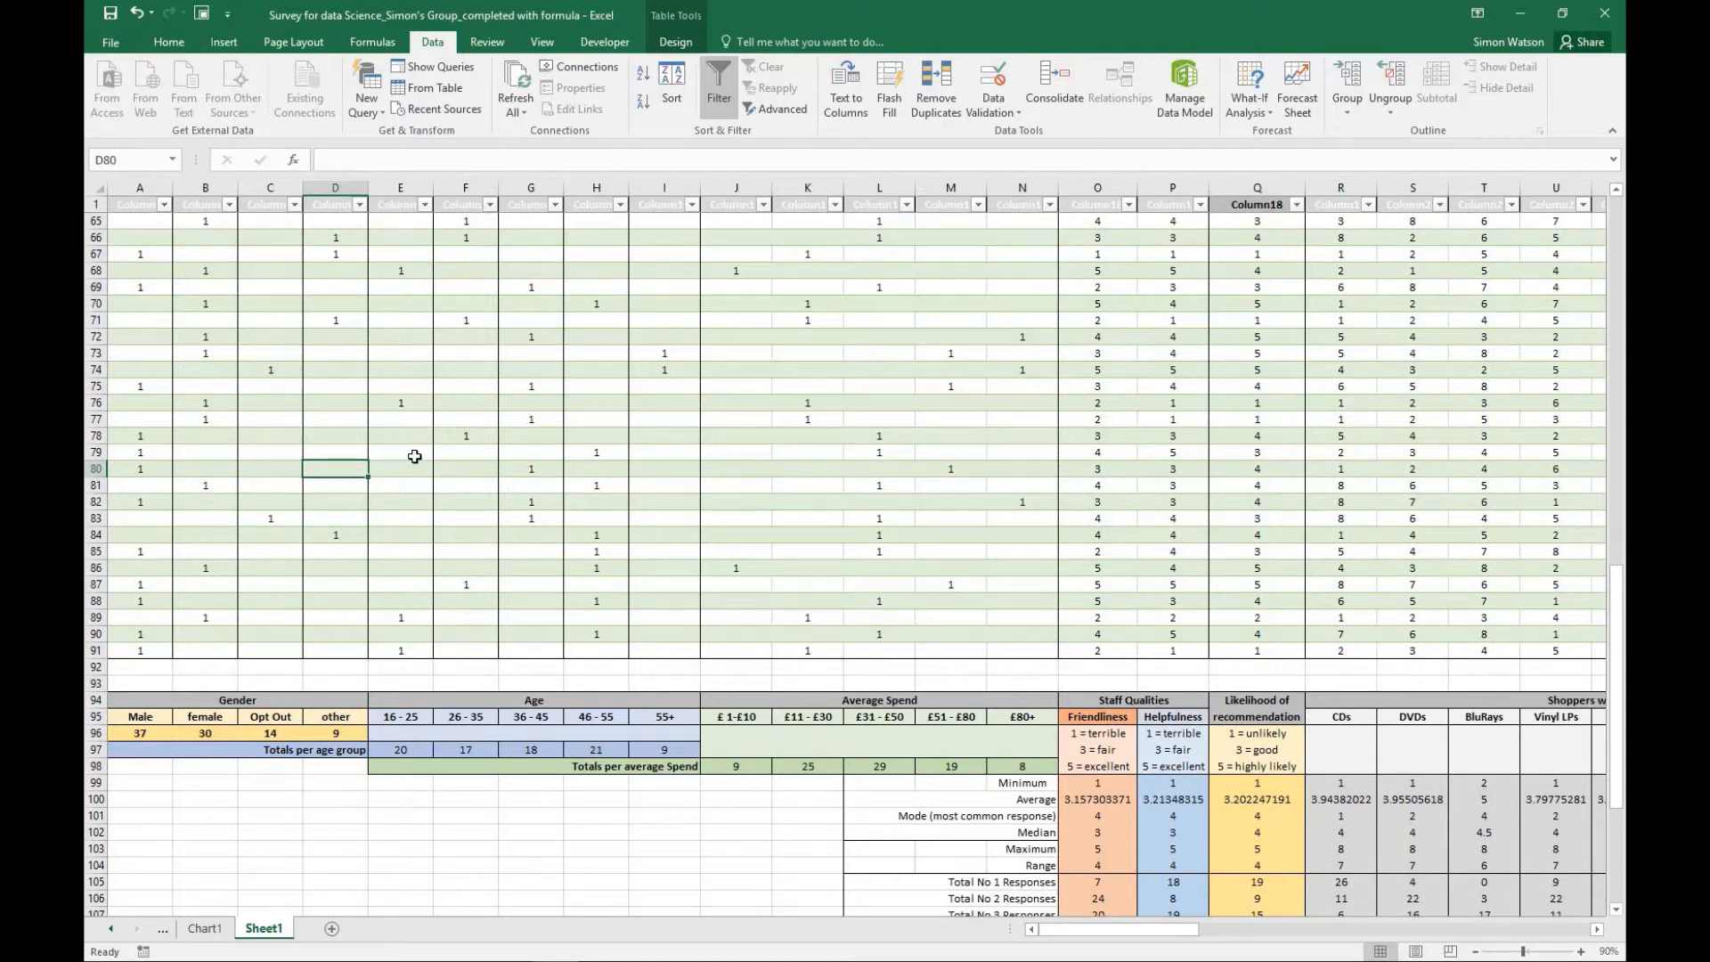
pyautogui.scroll(20, 414, 456)
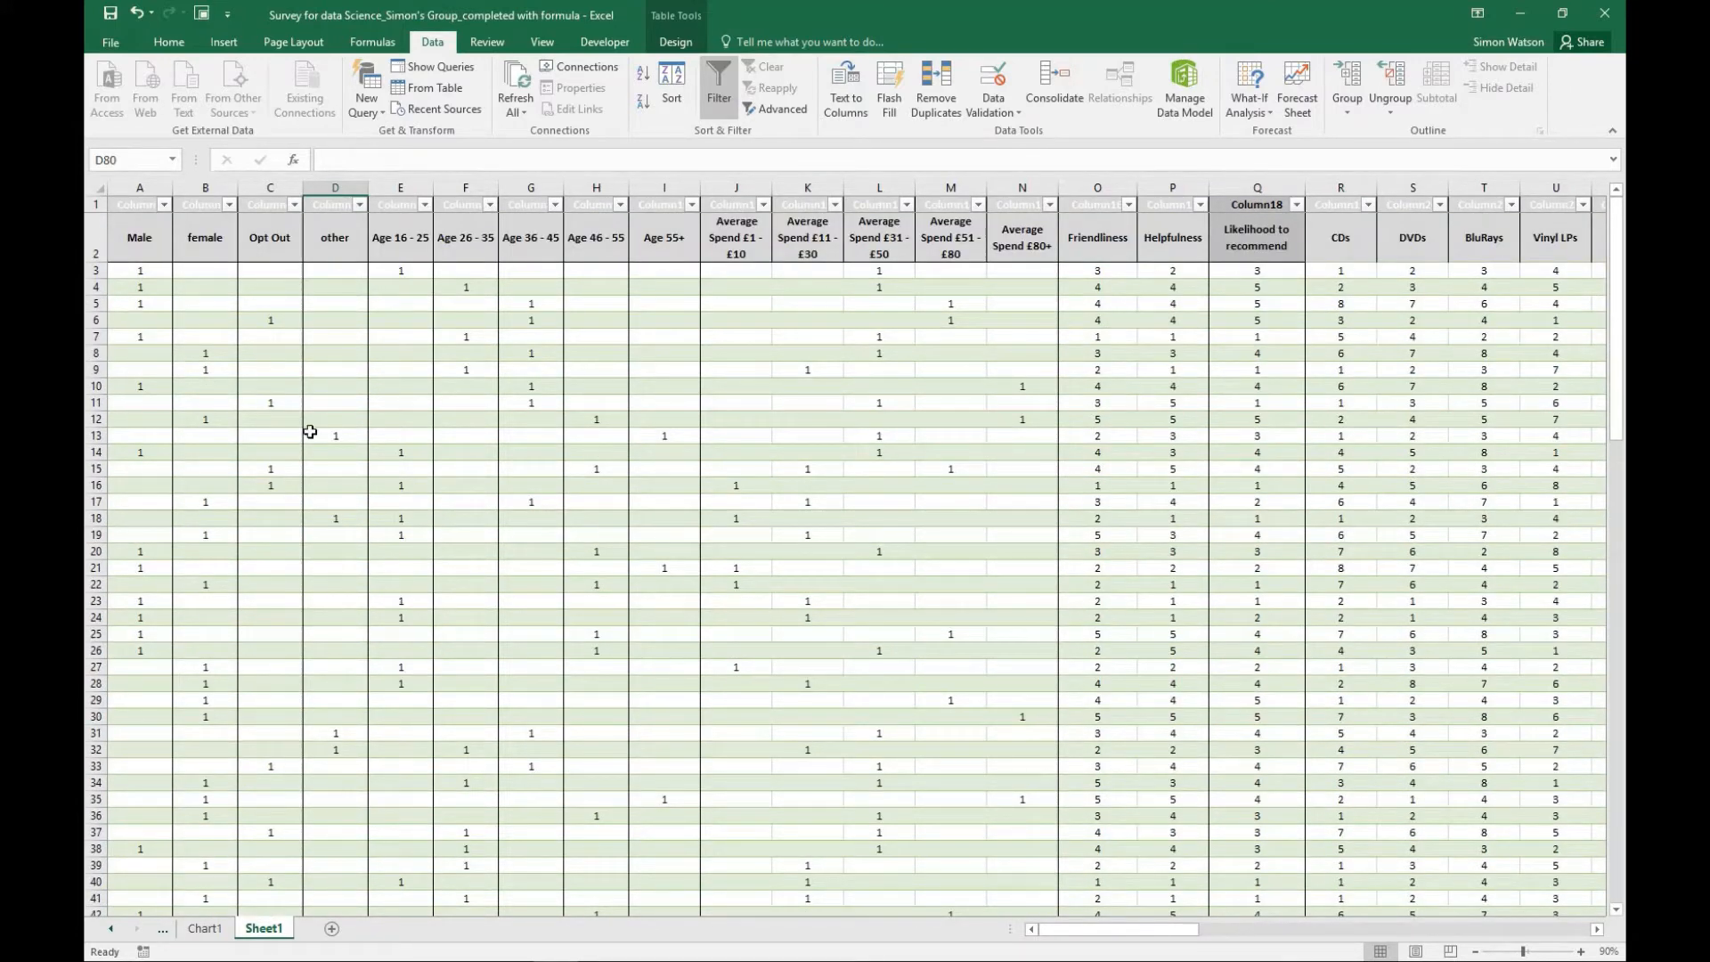
pyautogui.scroll(-20, 823, 535)
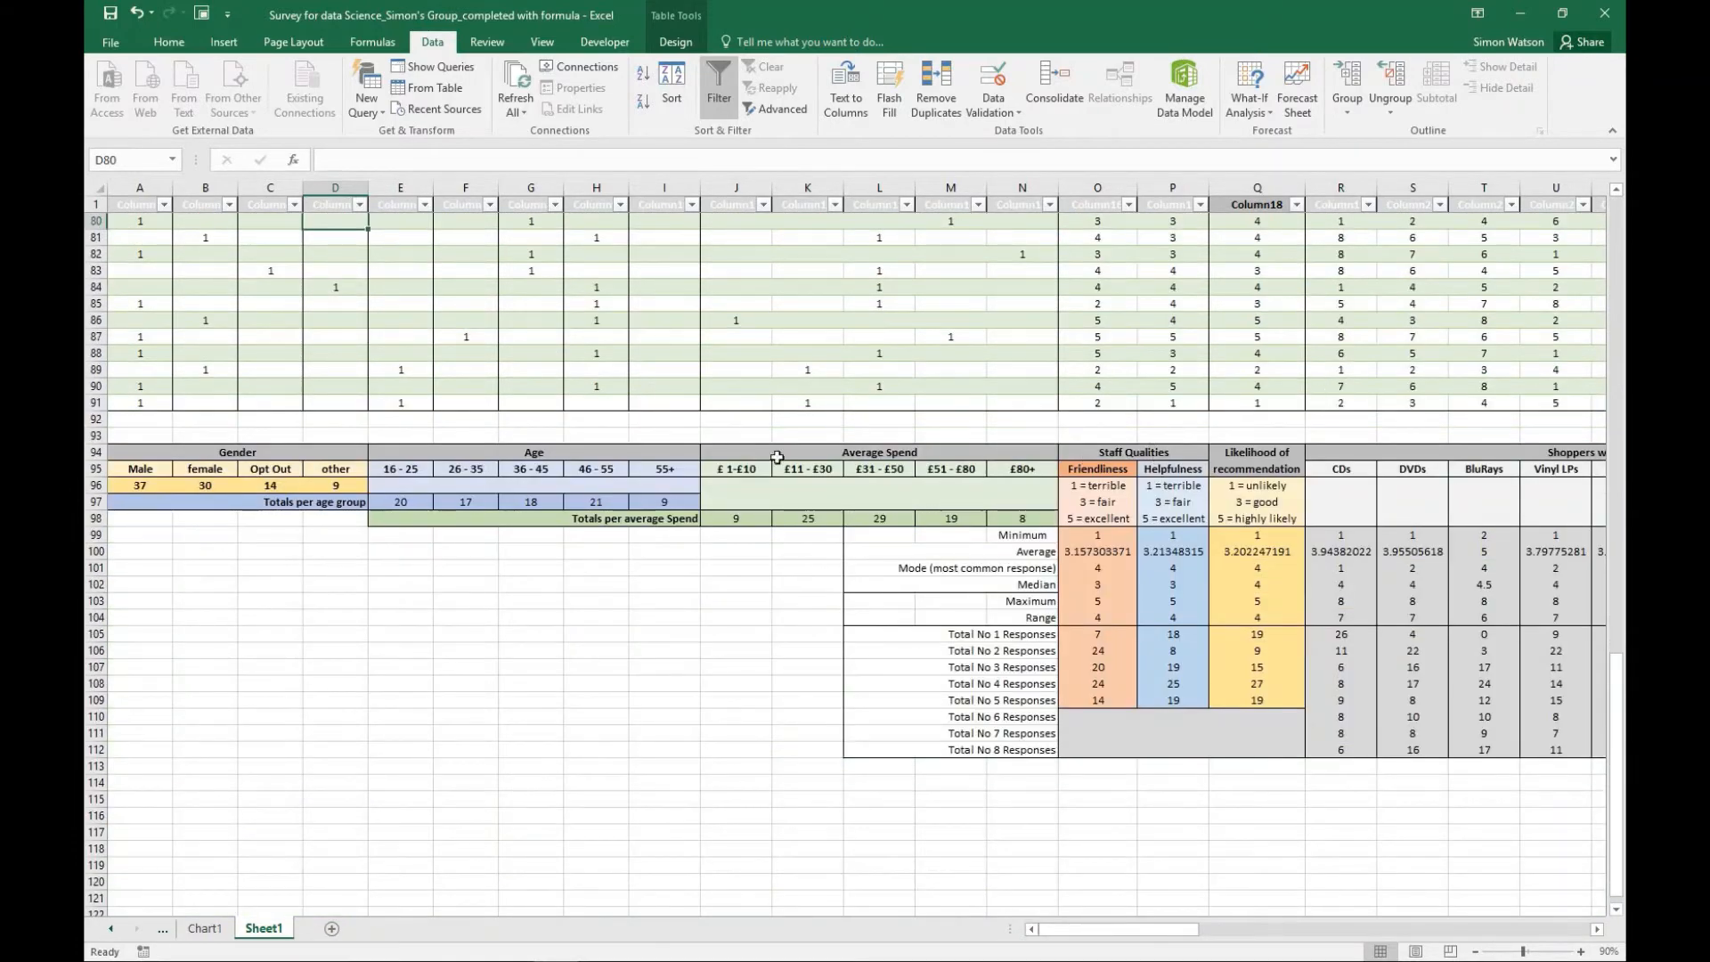
pyautogui.scroll(20, 821, 391)
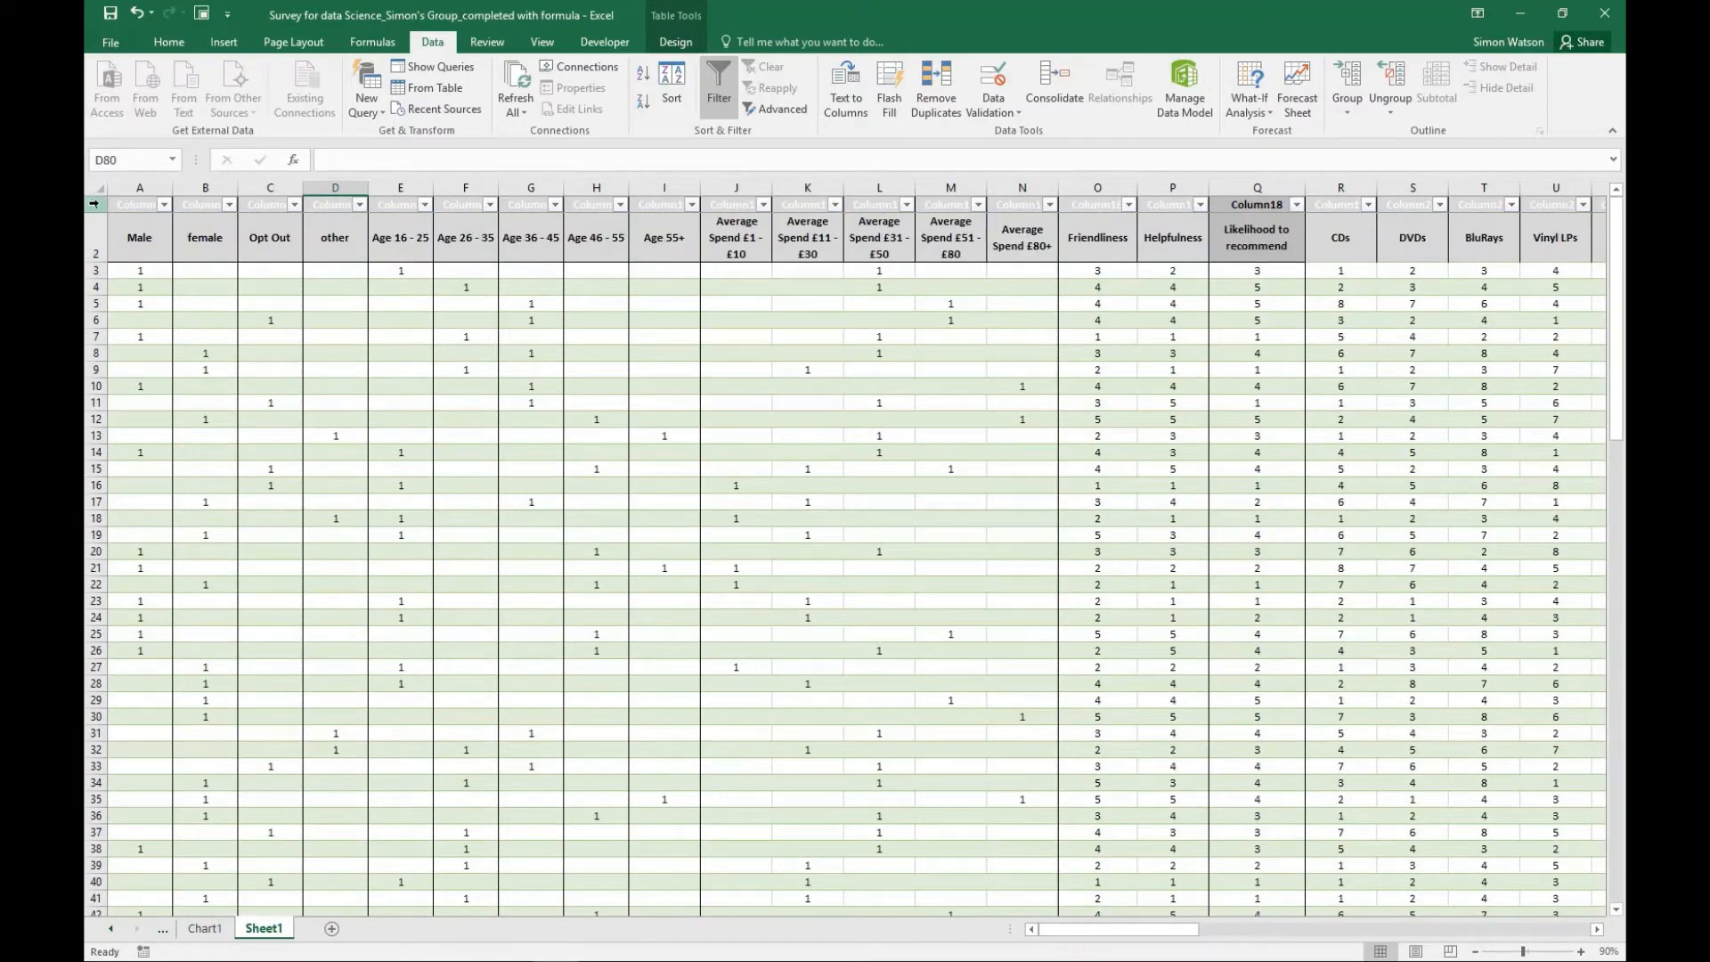
# - Group rows 1 to 91 again and collapse the group above the summary tables
pyautogui.moveTo(98, 205); pyautogui.dragTo(96, 703)
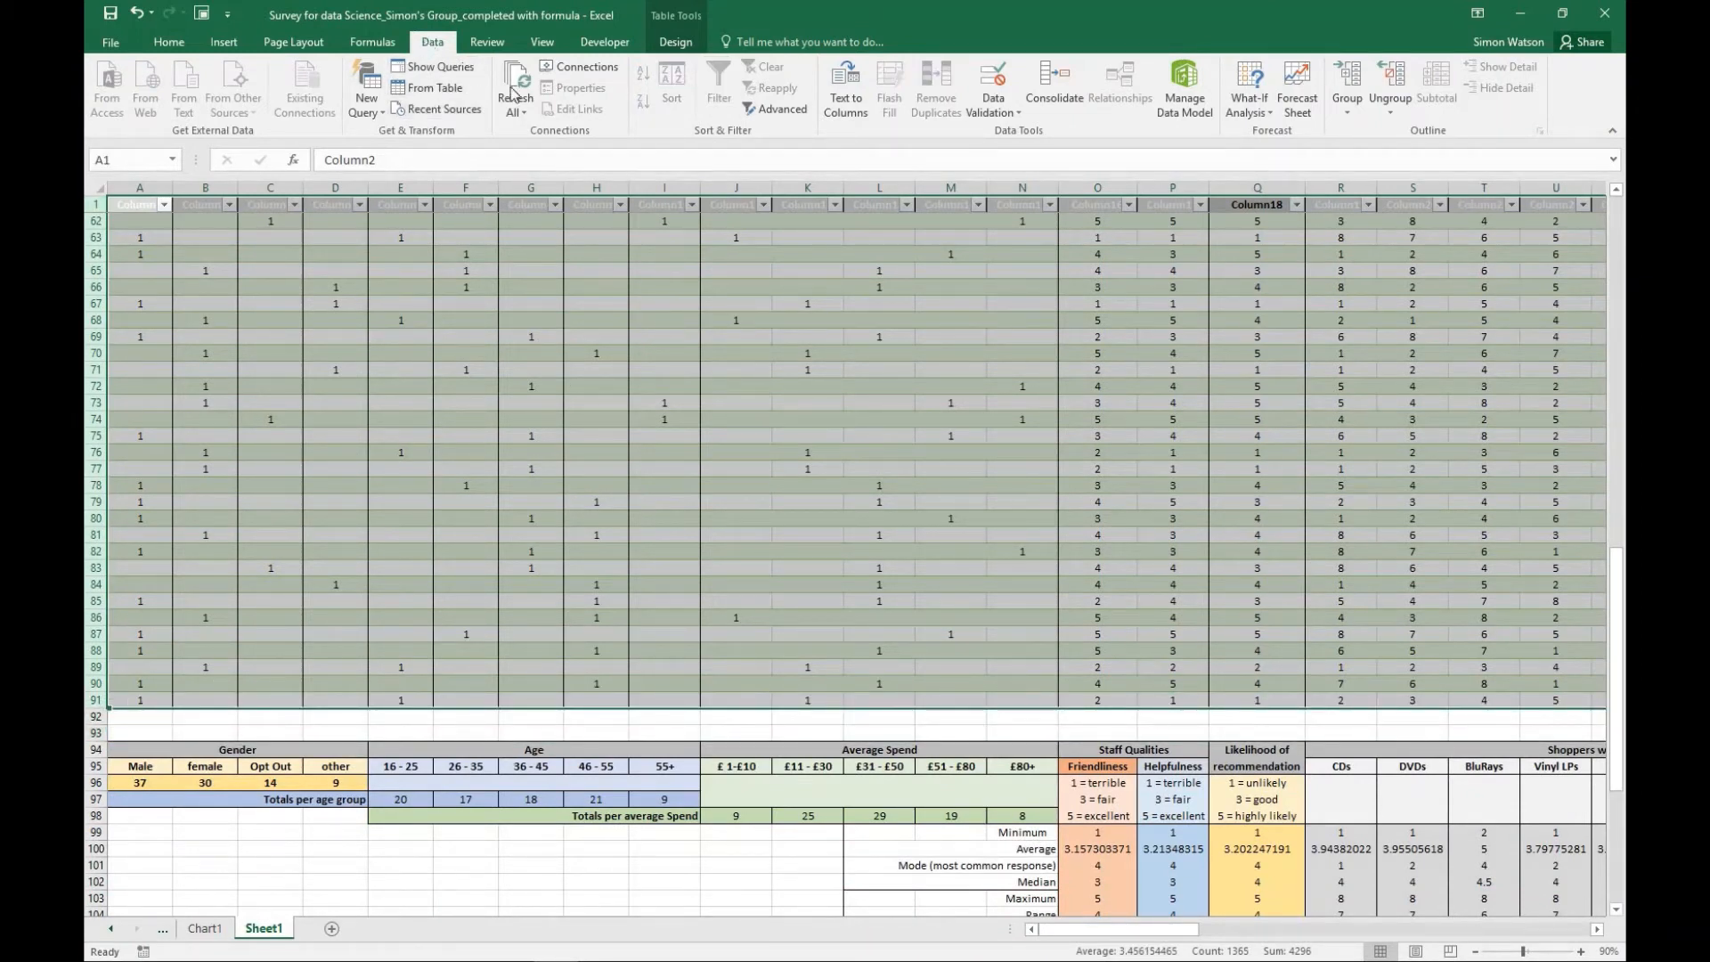
pyautogui.click(1346, 80)
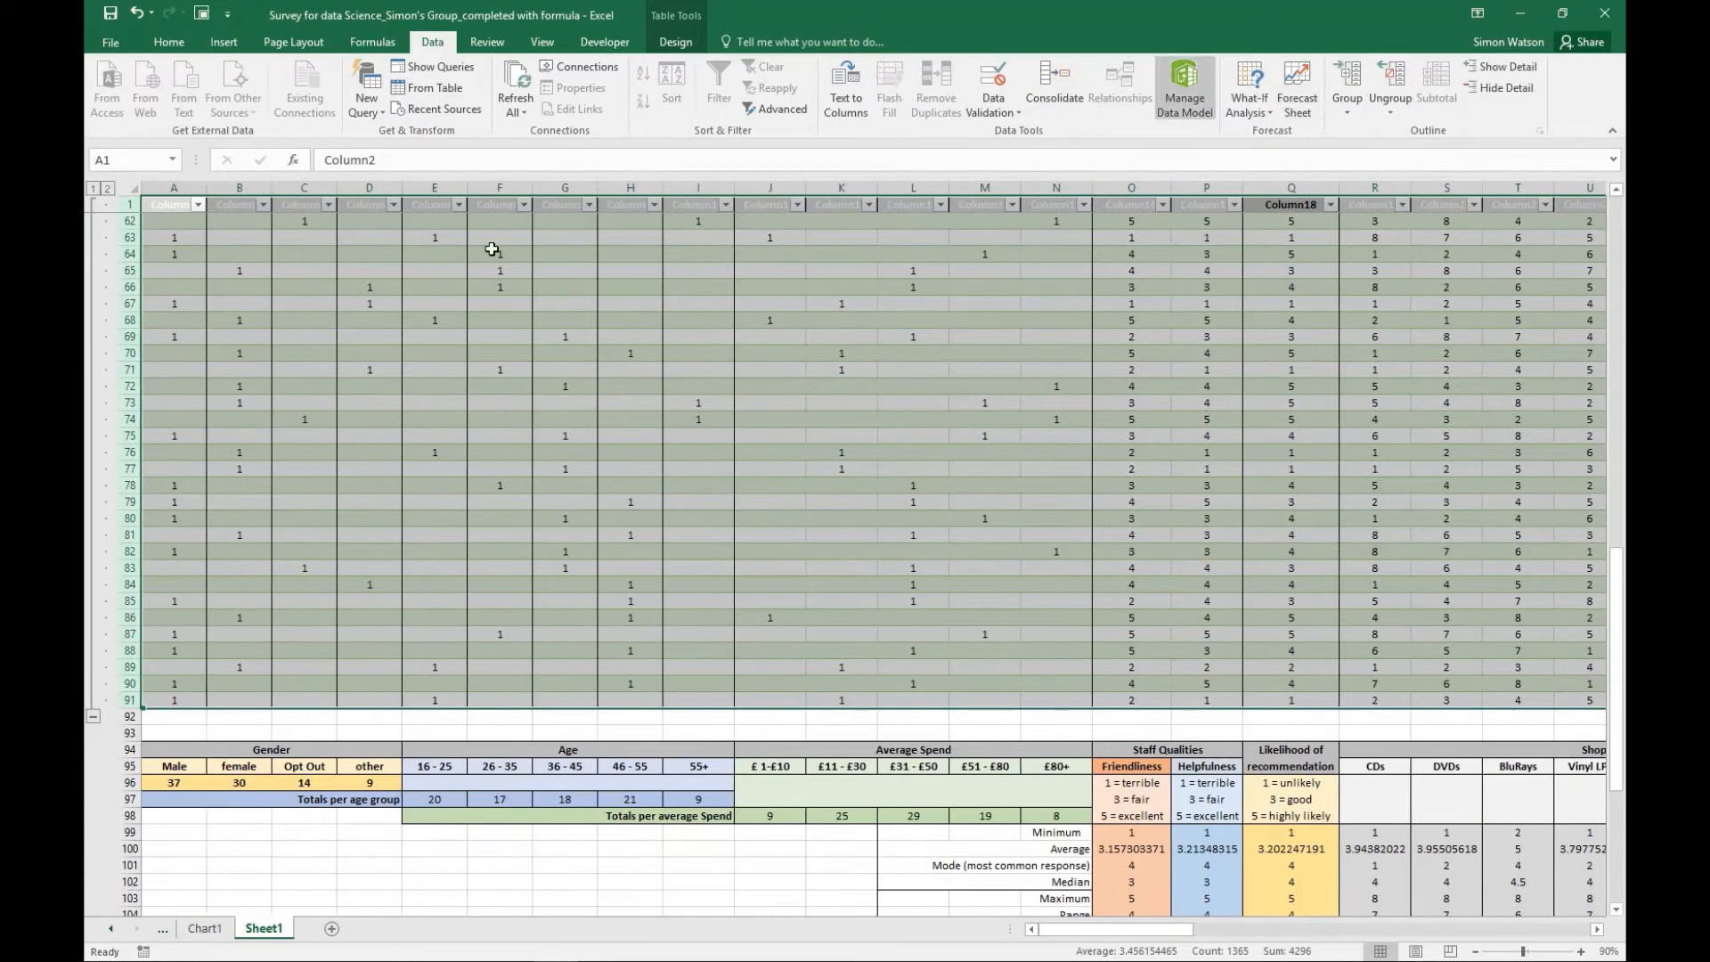
pyautogui.click(93, 716)
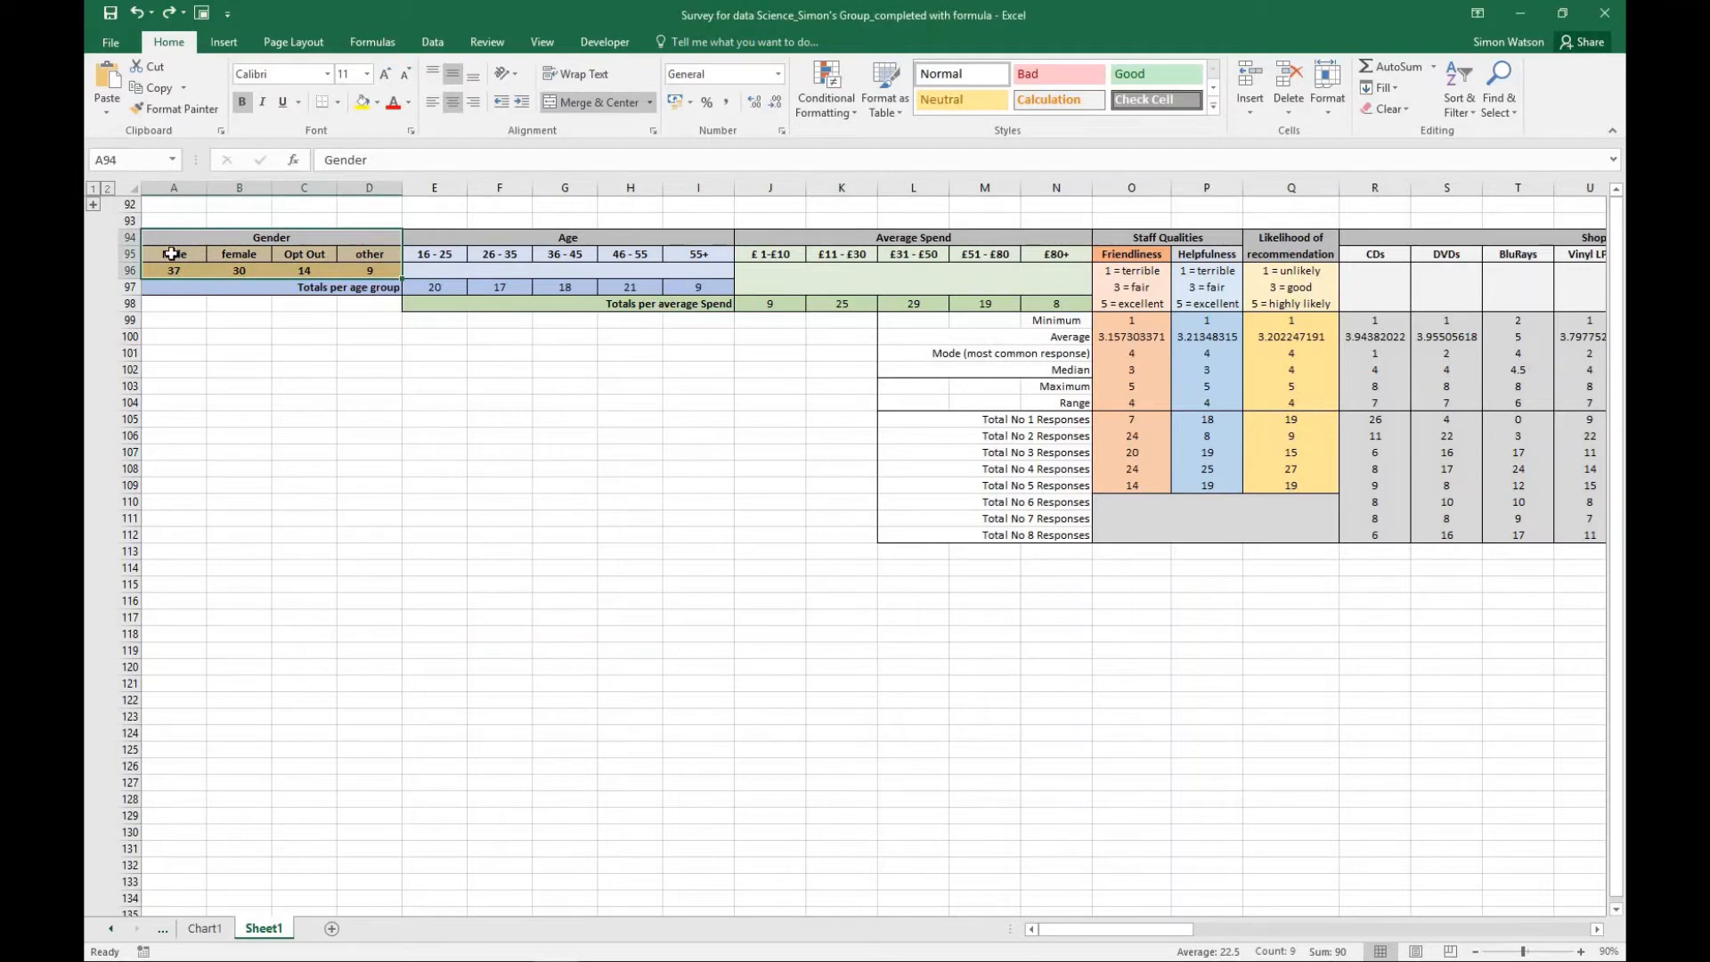
# - Insert a 2-D pie chart from the gender labels and totals in A95:D96
pyautogui.moveTo(175, 259); pyautogui.dragTo(363, 282)
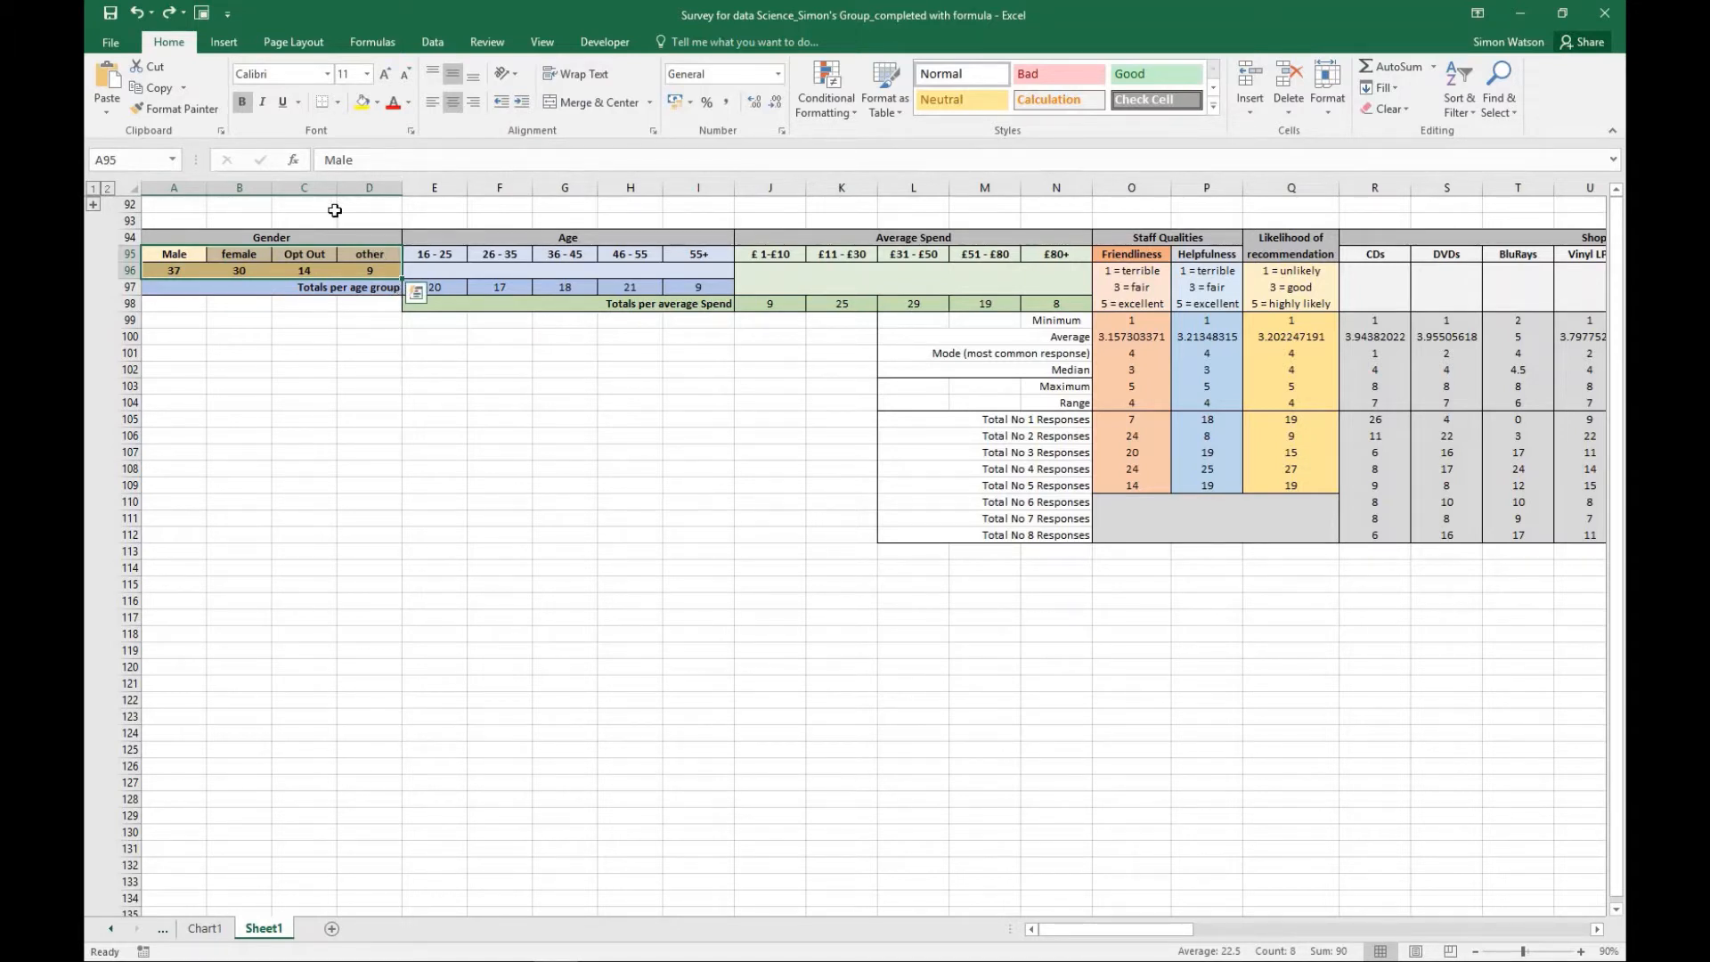
pyautogui.click(221, 42)
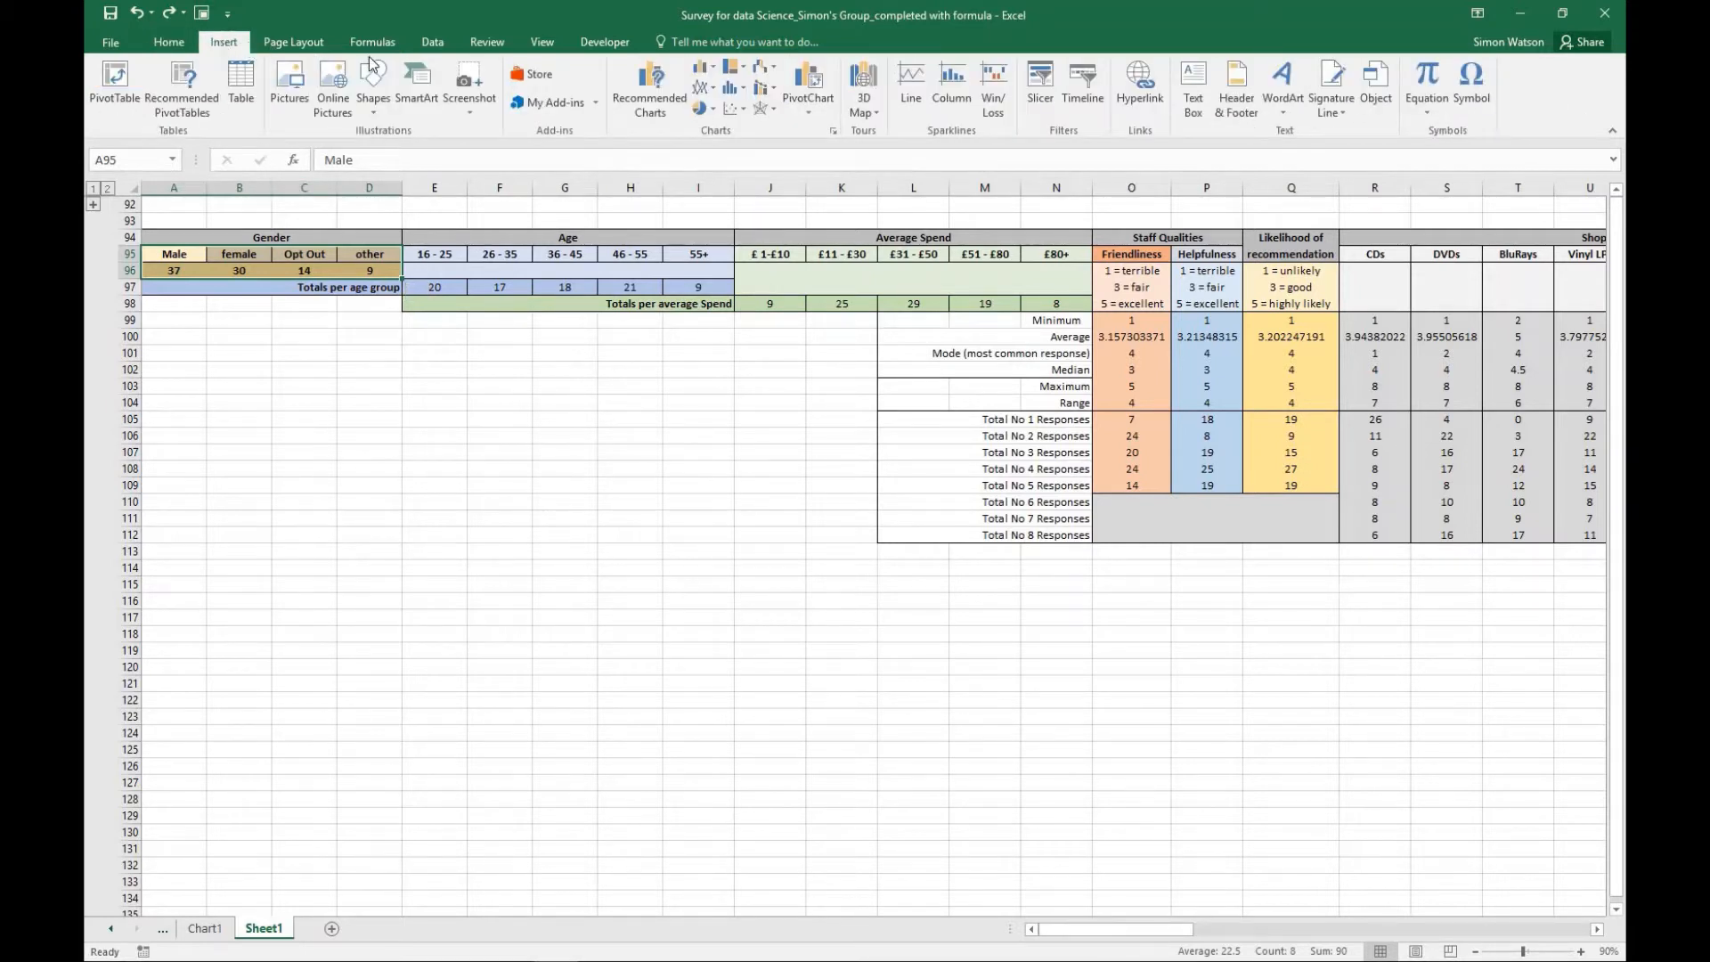
pyautogui.click(713, 110)
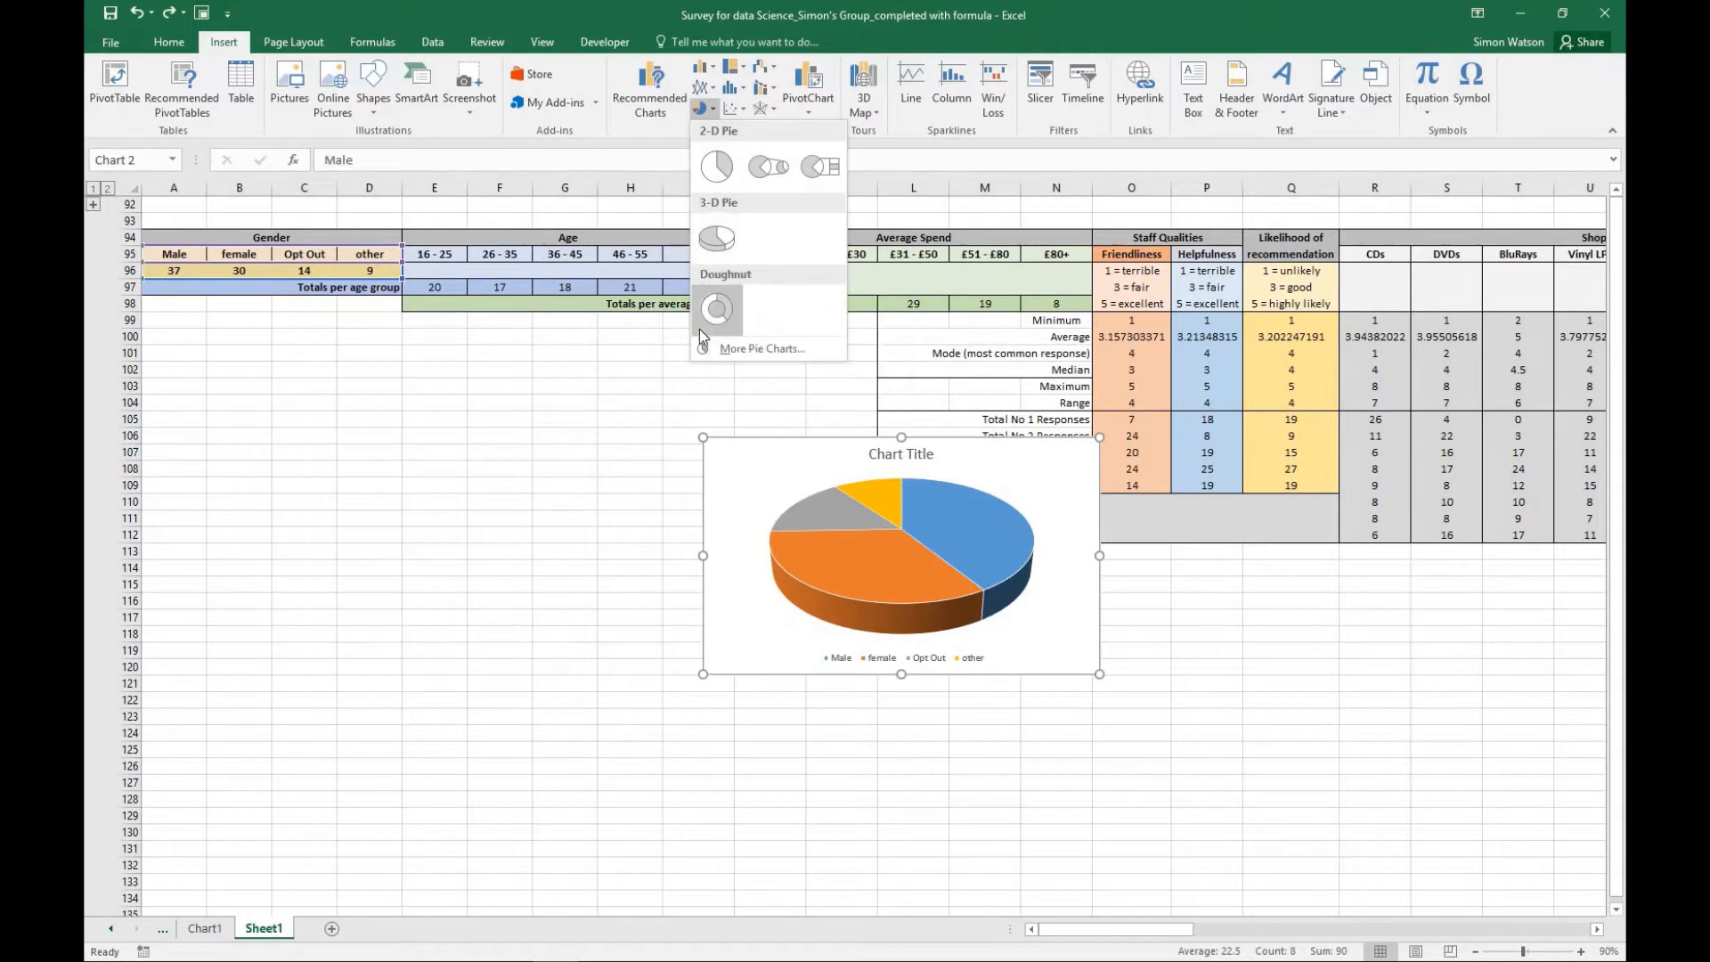
pyautogui.click(717, 169)
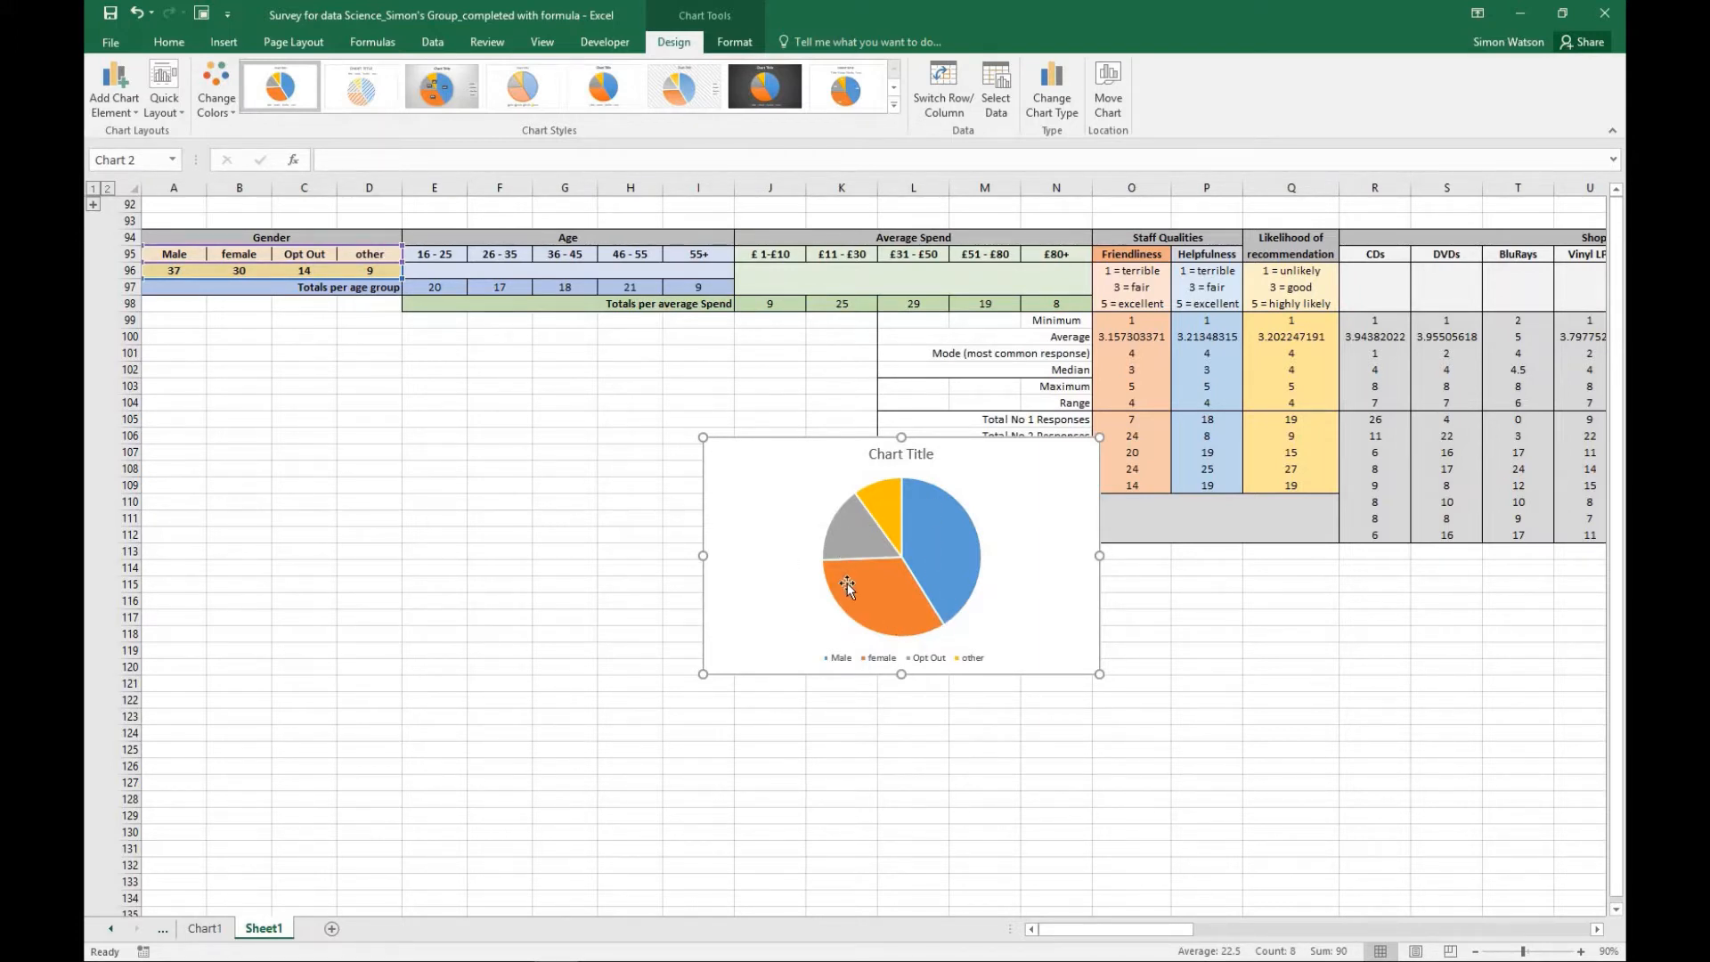
# - Apply Quick Layout 4 to the gender pie chart so each slice carries its category name and value
pyautogui.moveTo(847, 583)
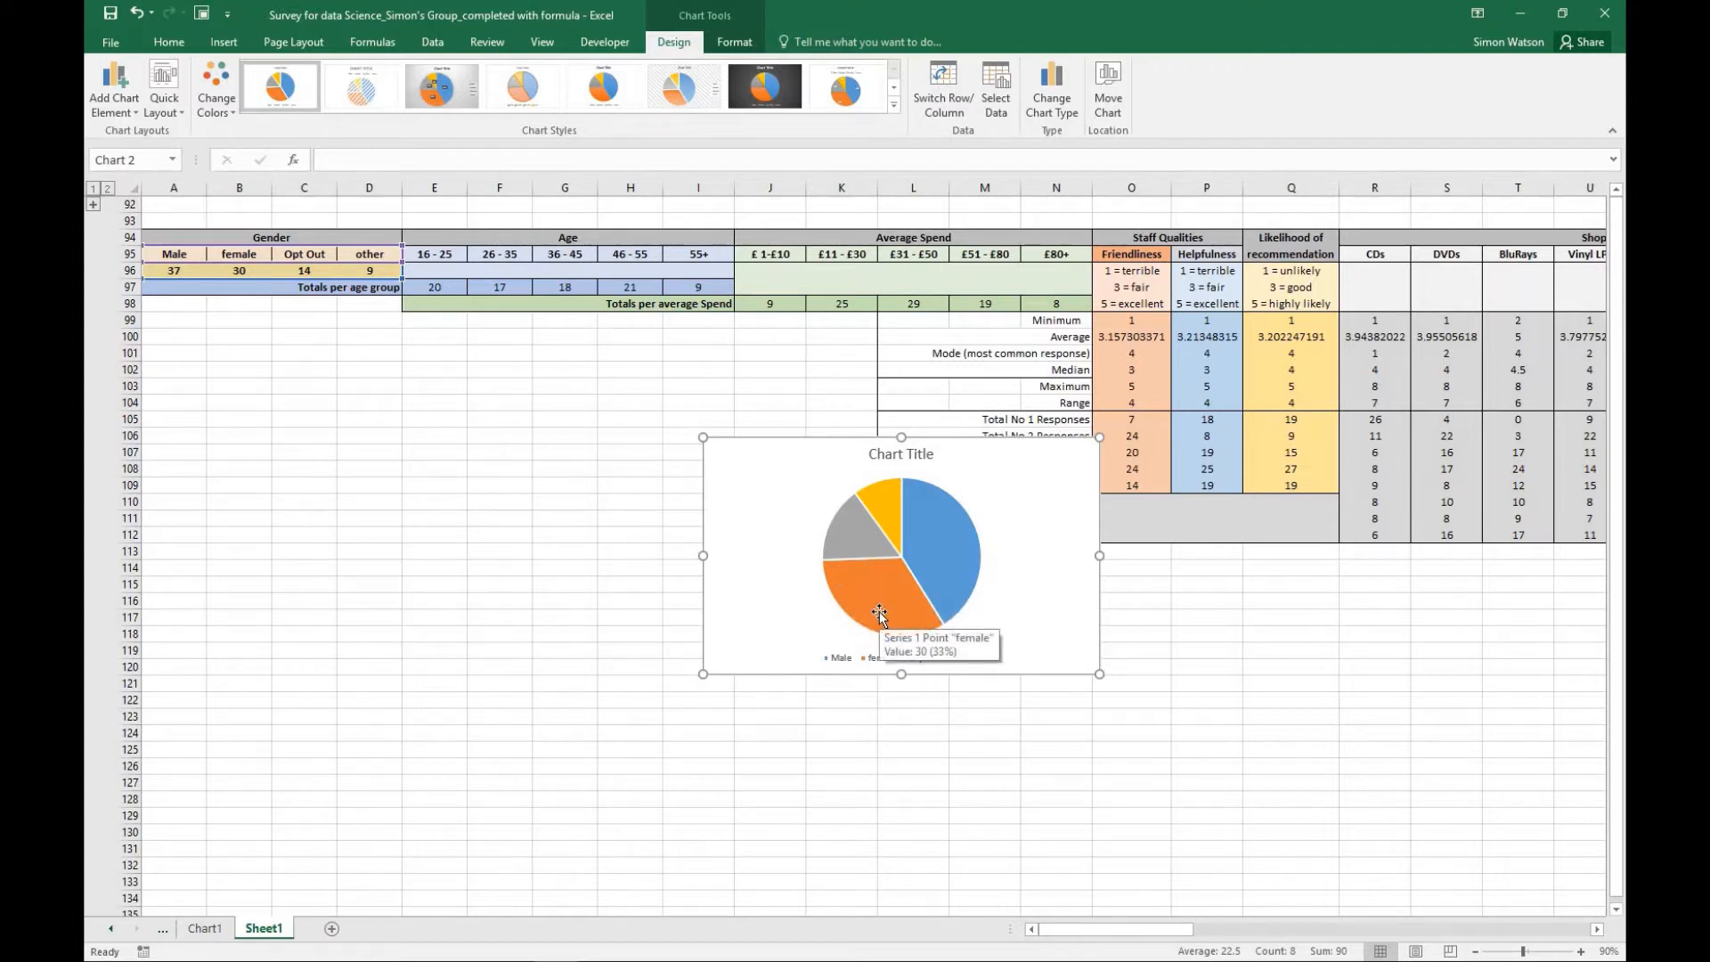
pyautogui.moveTo(919, 503)
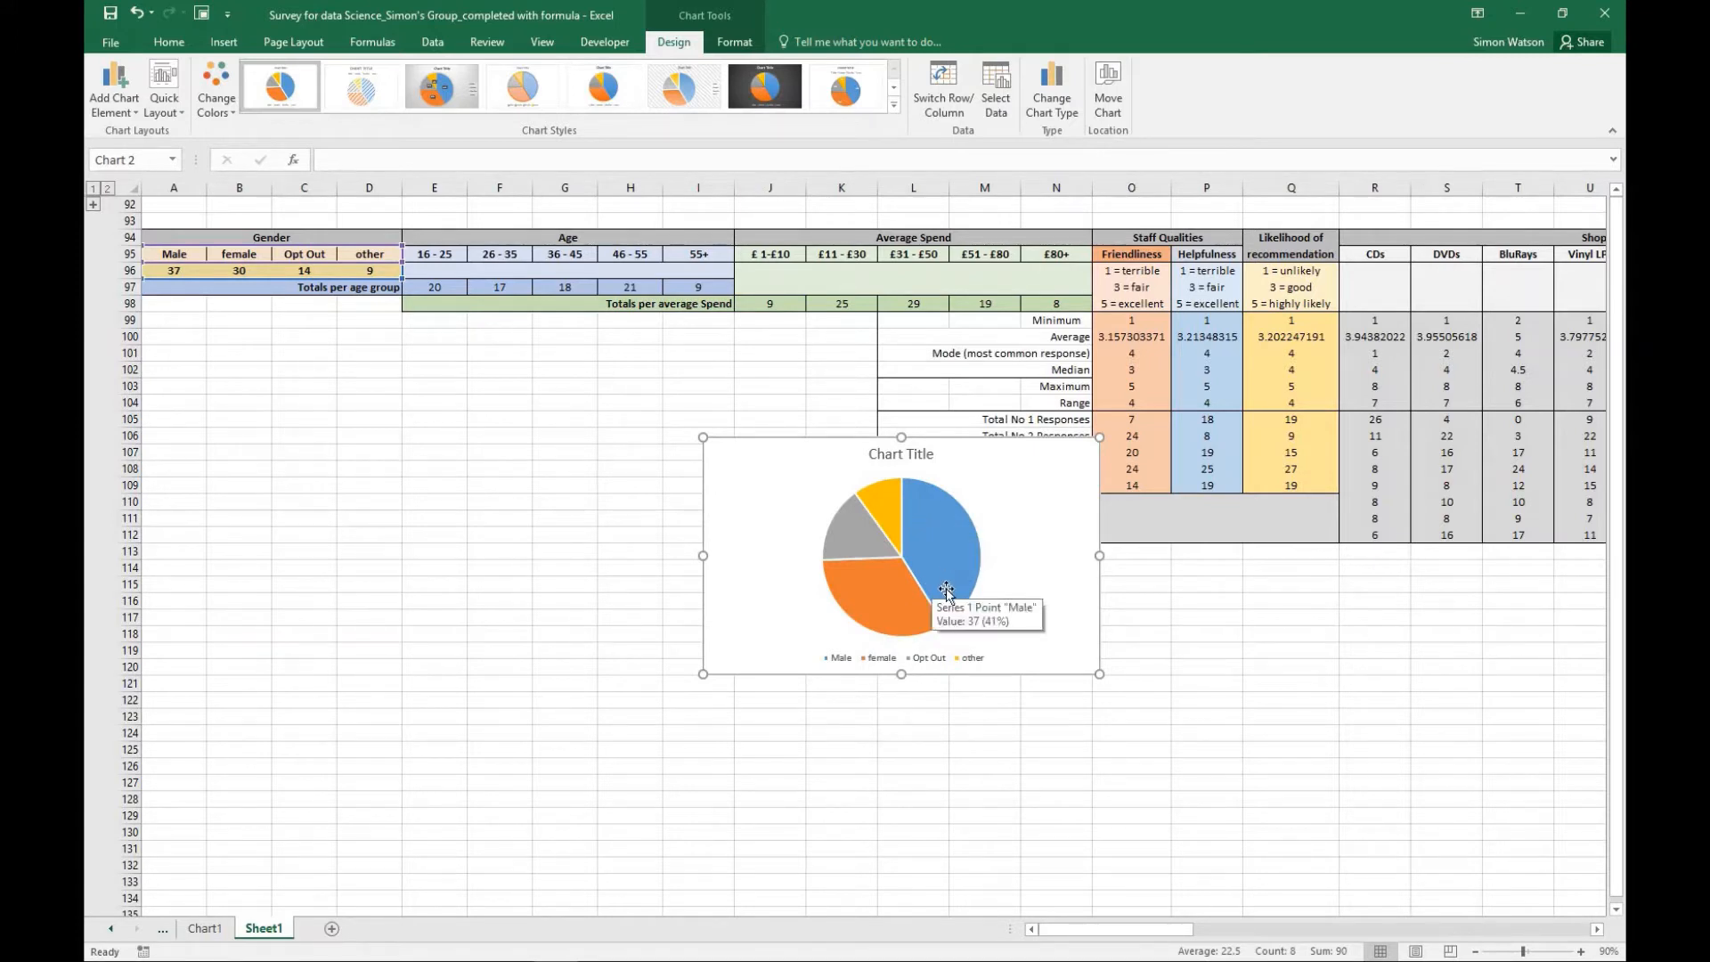
pyautogui.moveTo(894, 598)
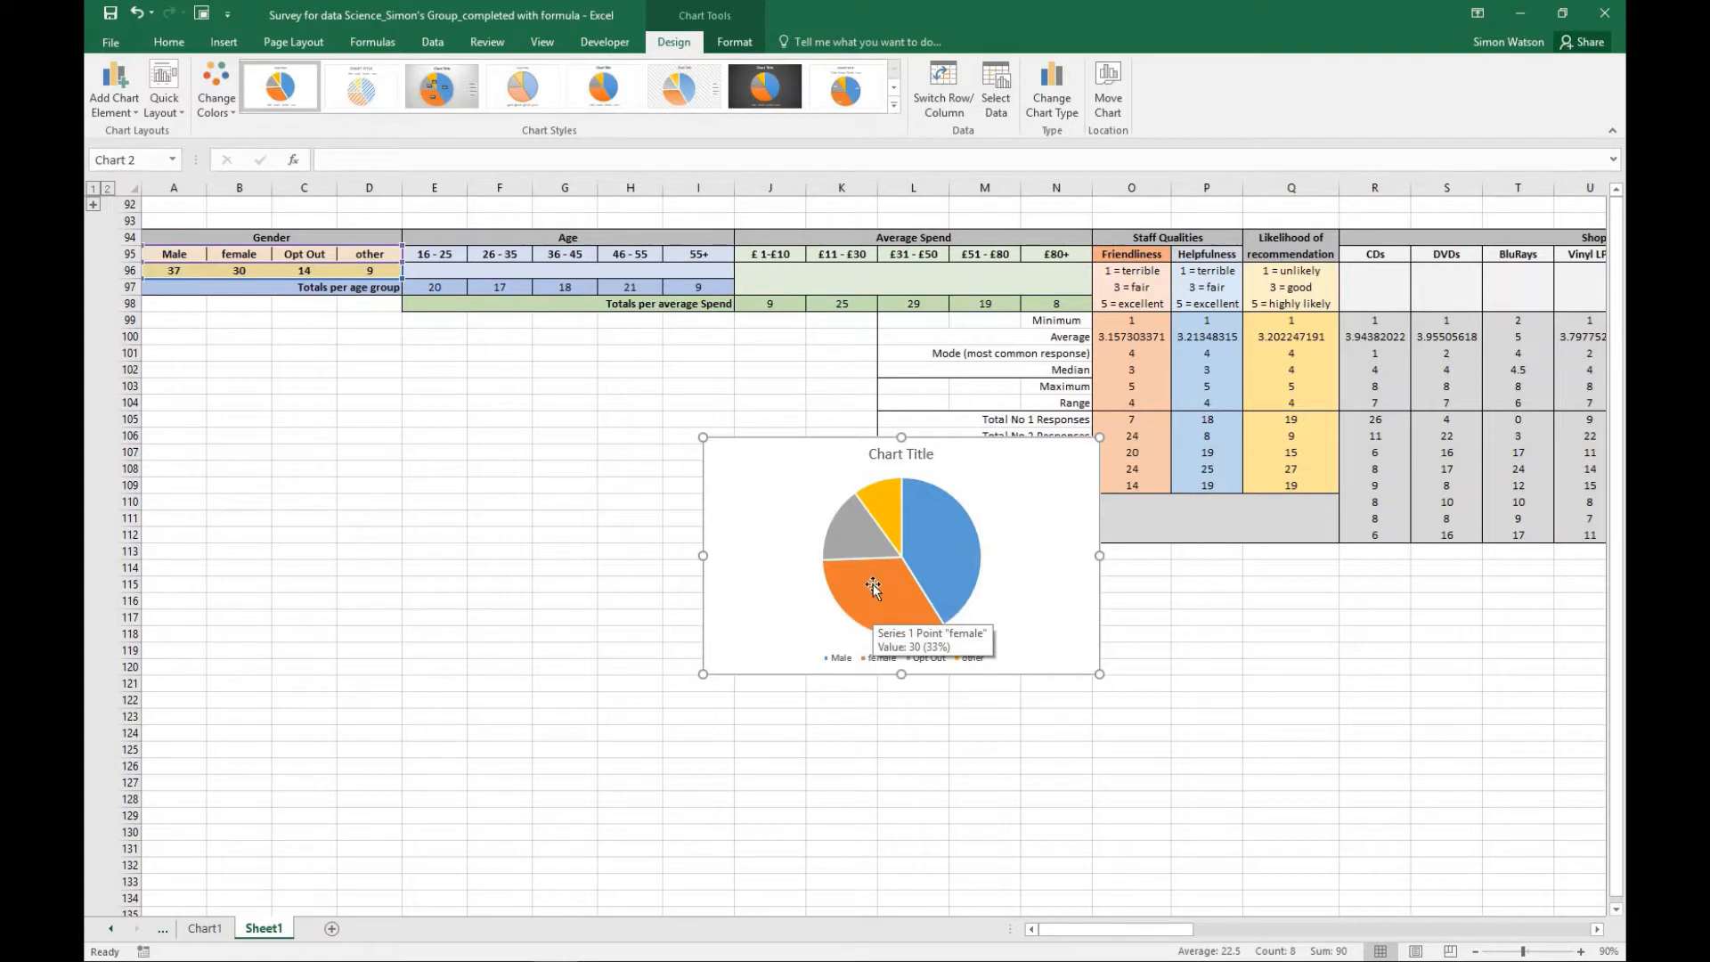
pyautogui.moveTo(842, 540)
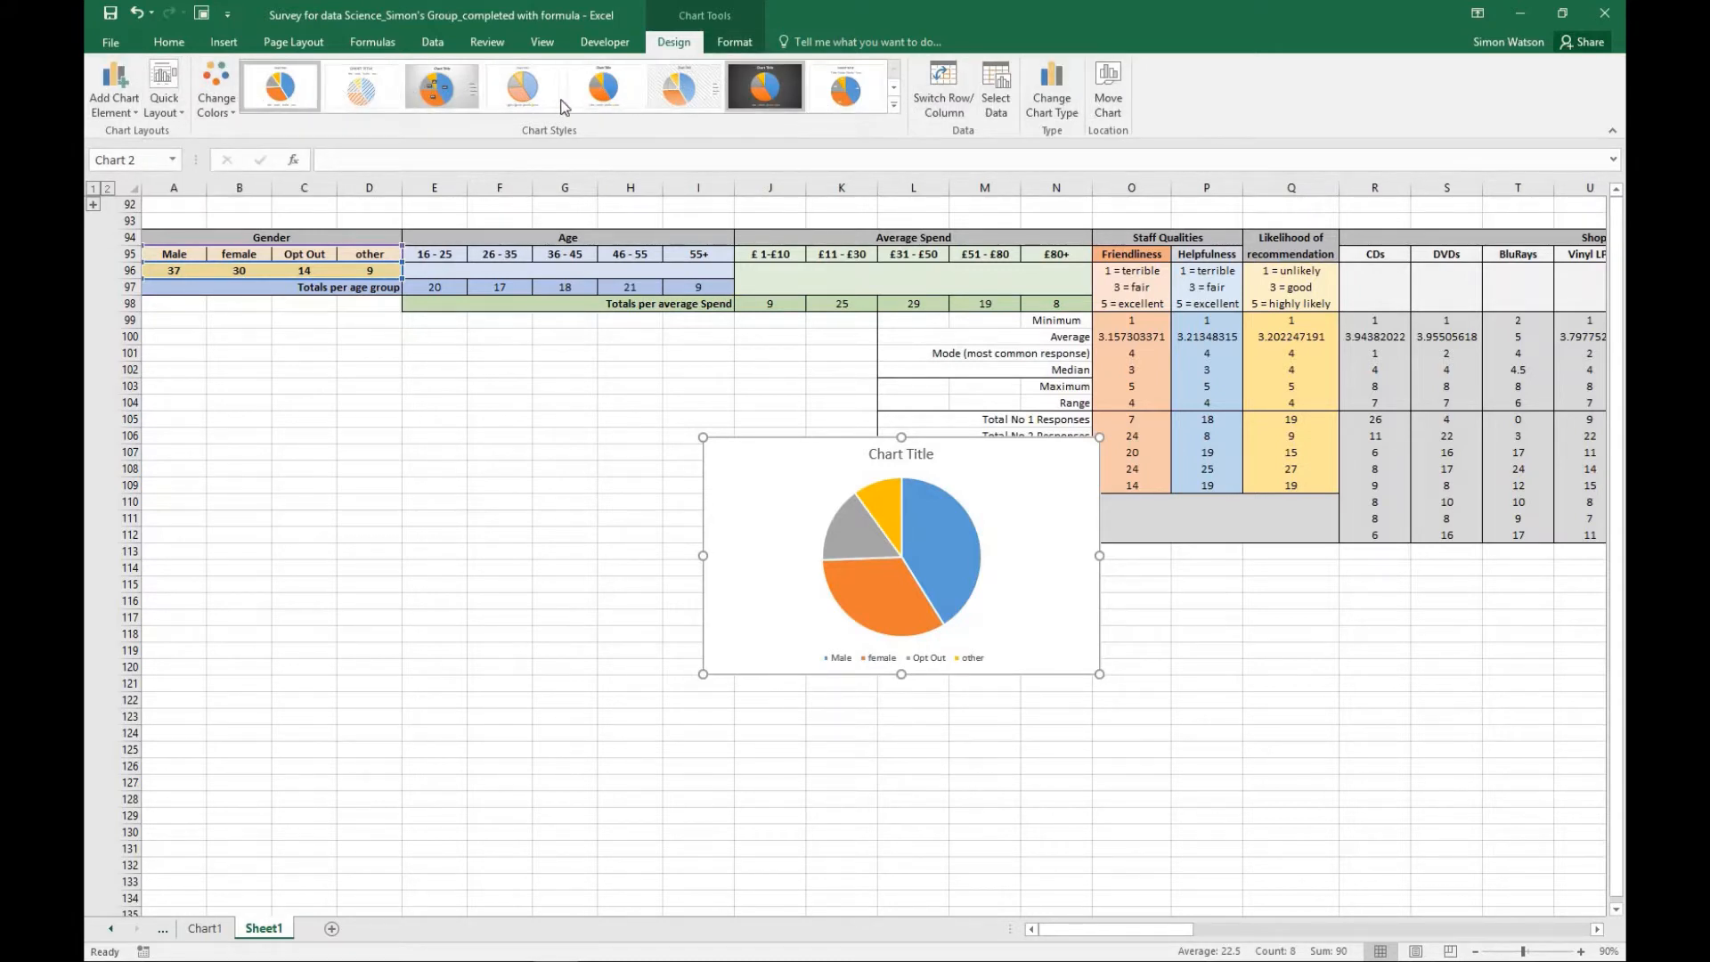
pyautogui.click(179, 113)
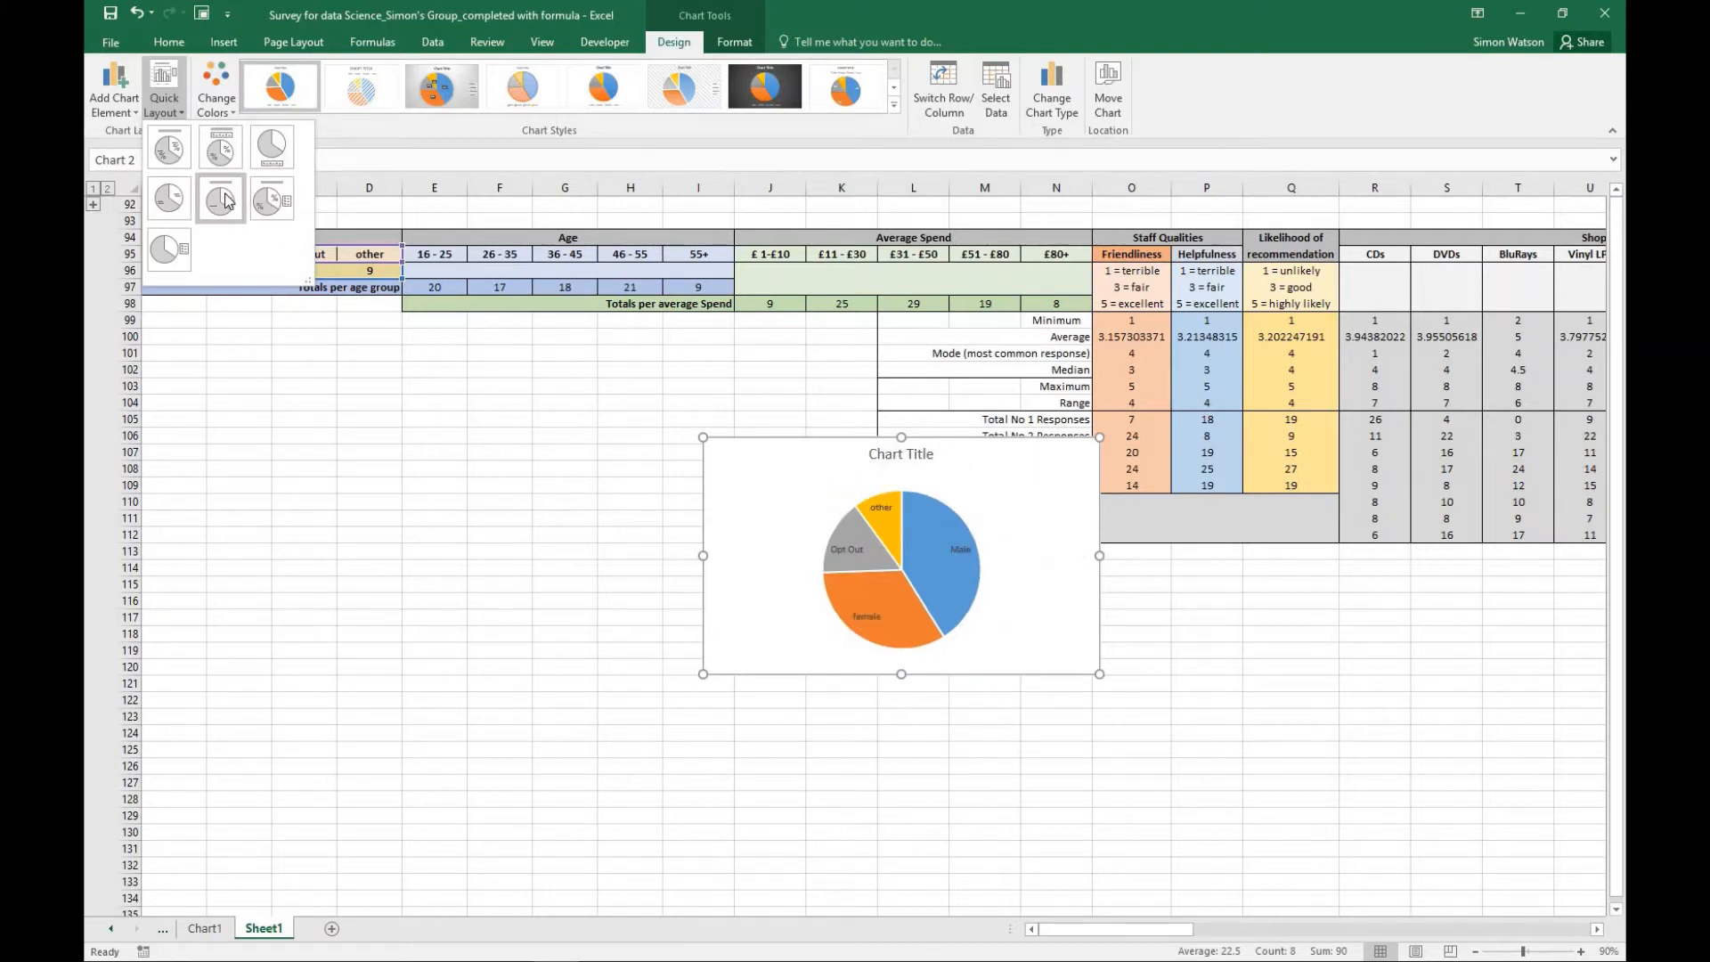
pyautogui.click(168, 198)
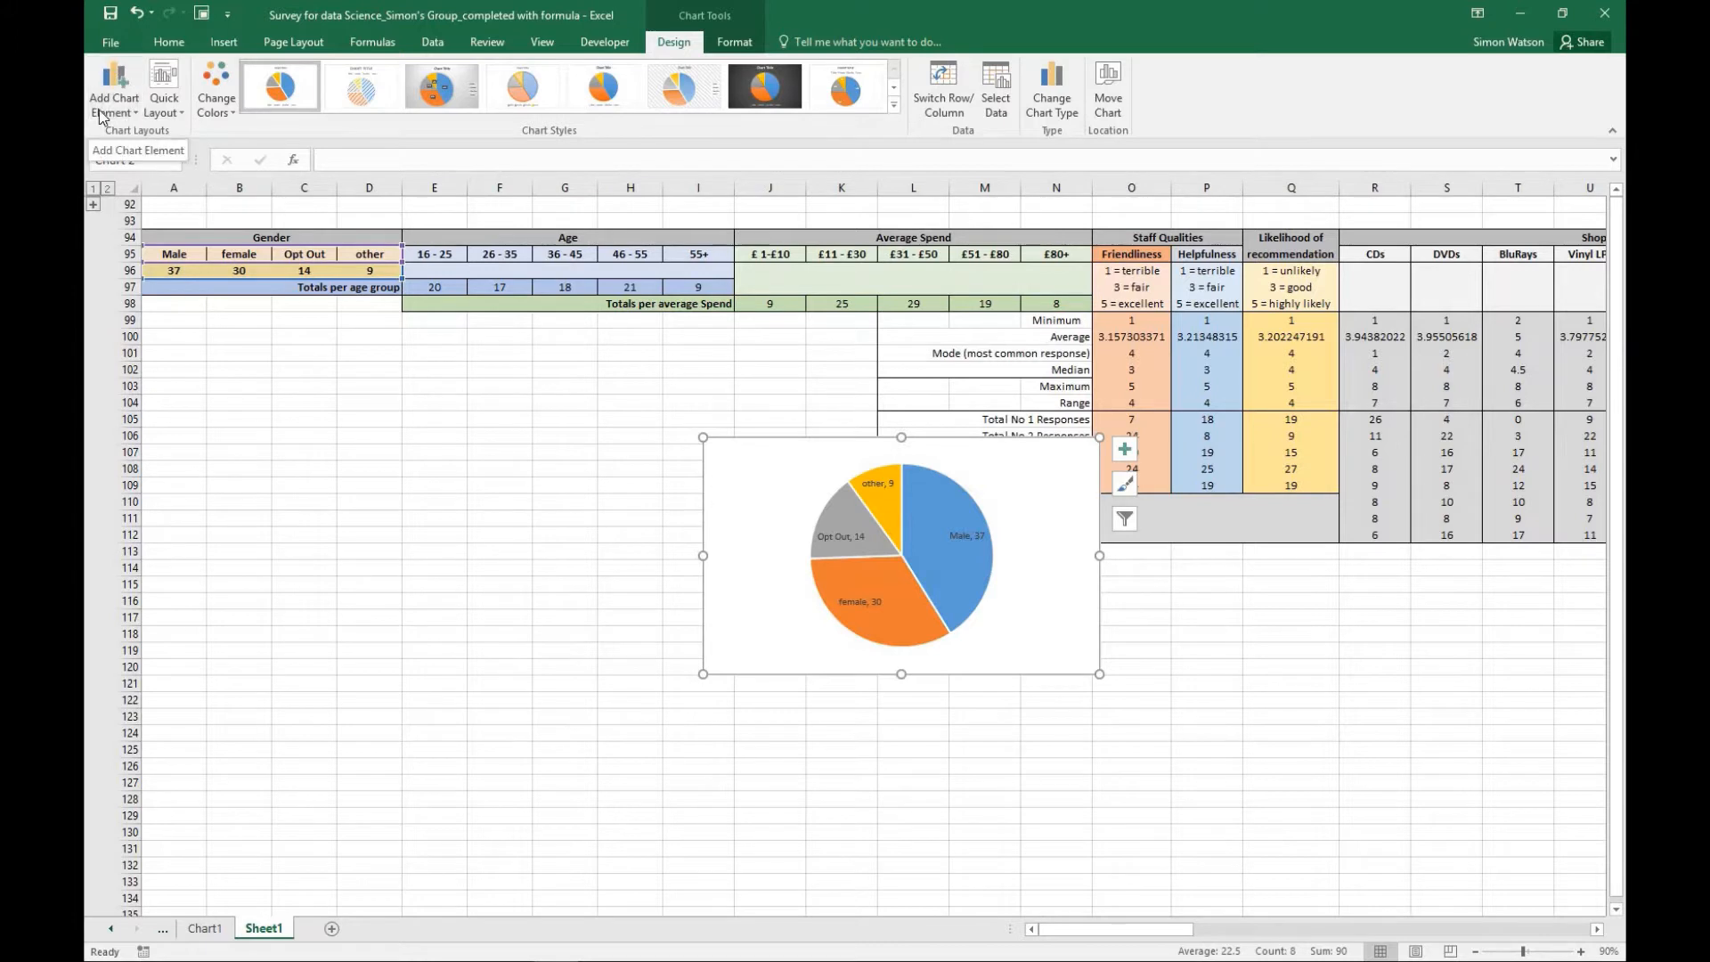
# - Add a chart title above the gender pie chart
pyautogui.click(123, 91)
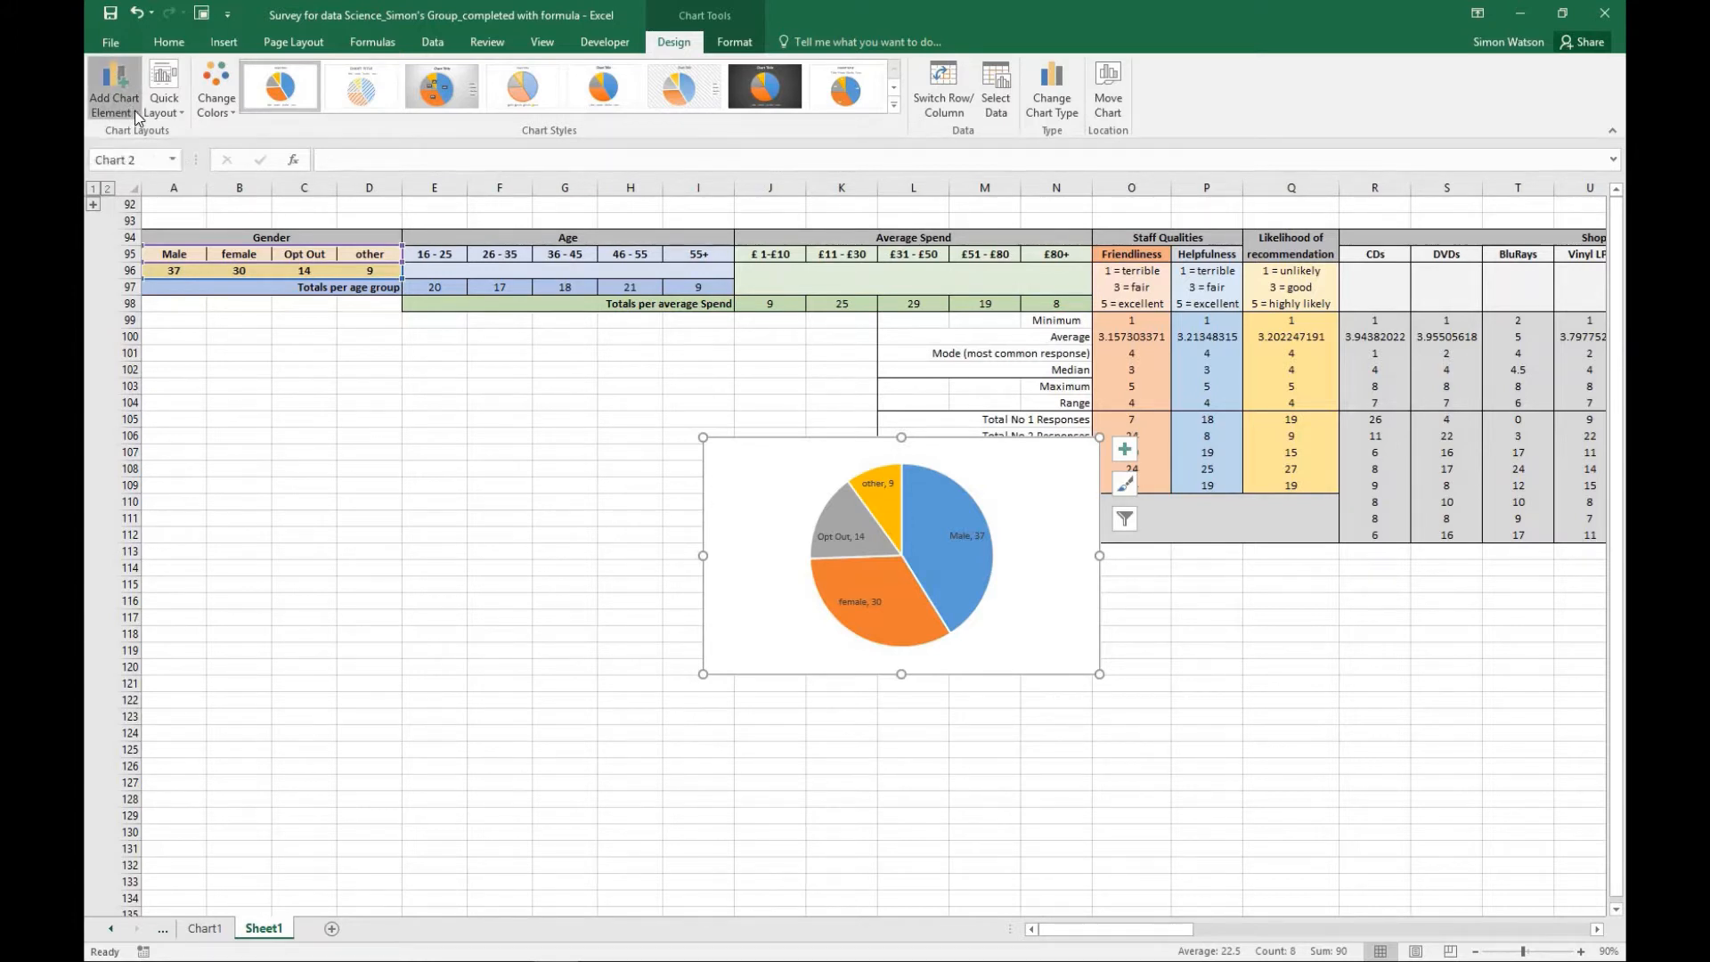
pyautogui.click(136, 110)
pyautogui.moveTo(135, 130)
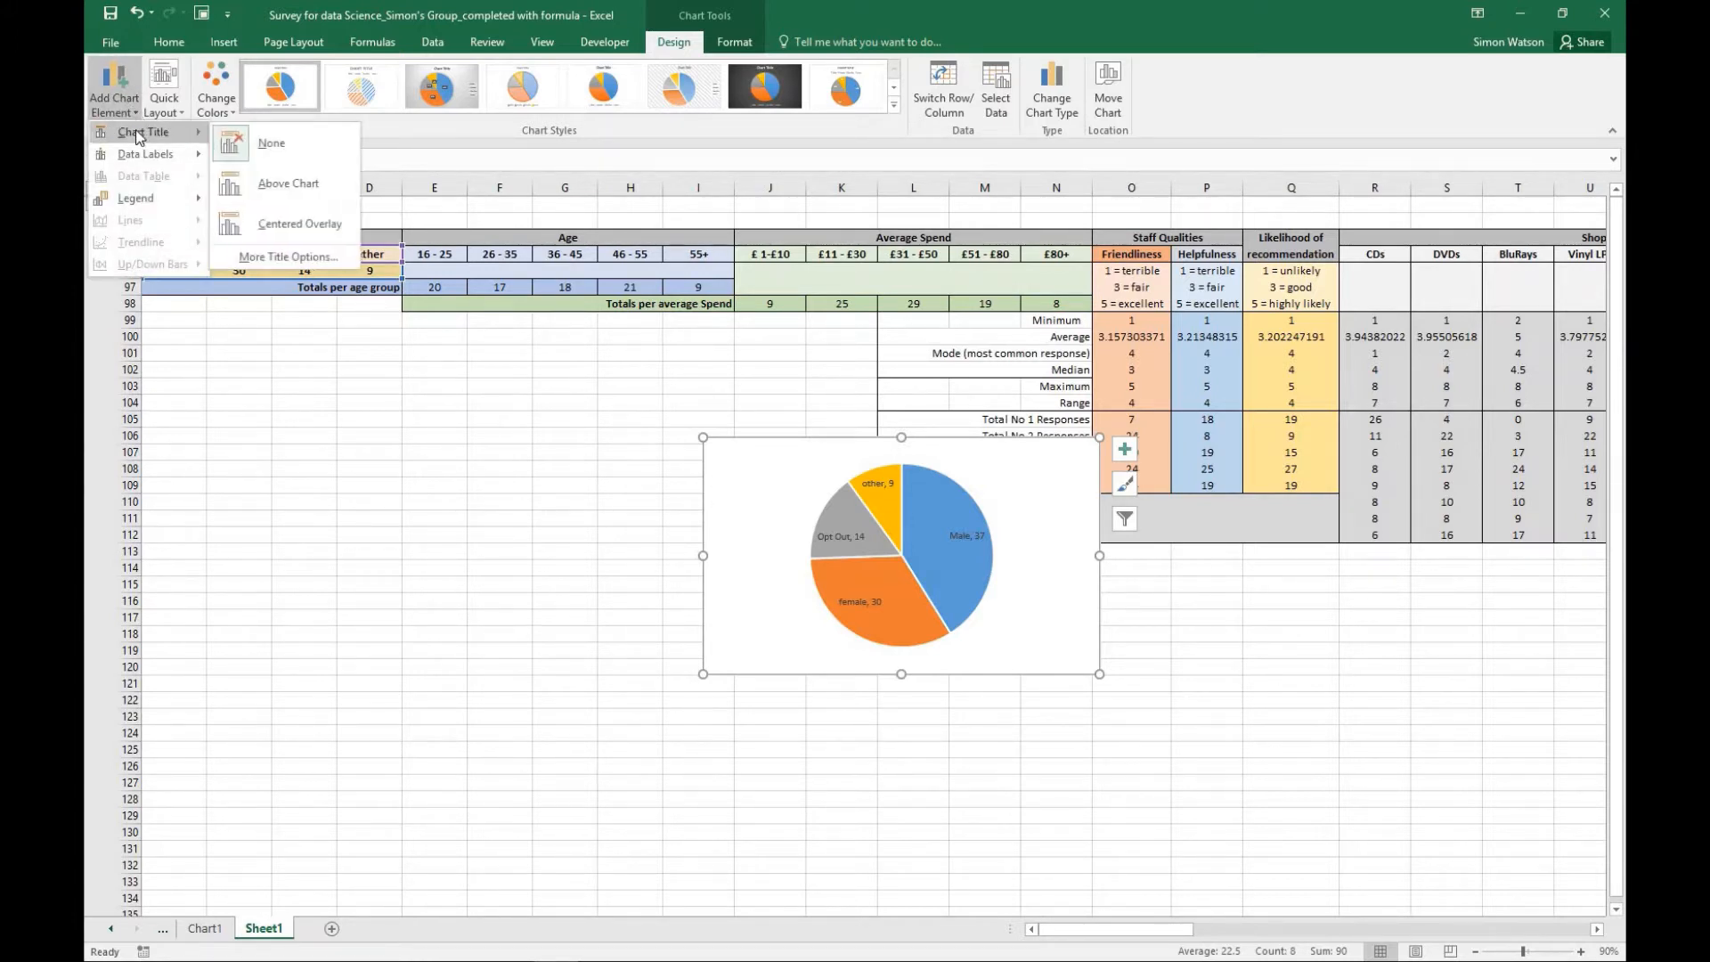
pyautogui.click(278, 184)
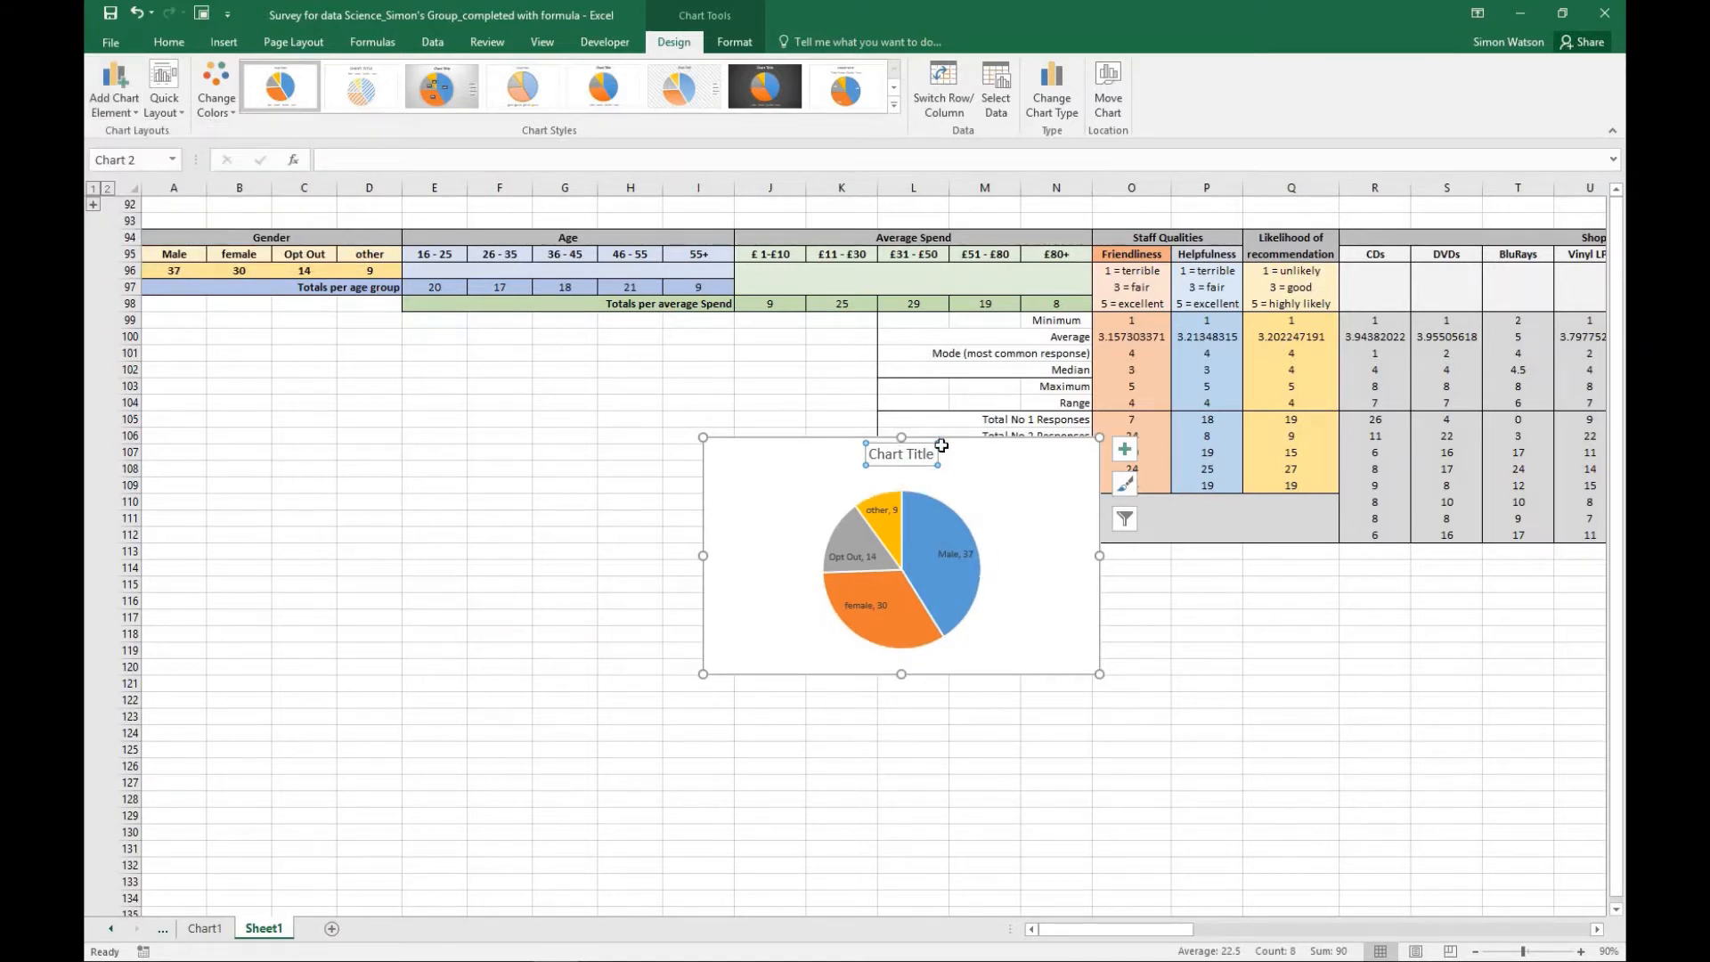
# - Replace the gender pie chart's placeholder title with "Genders of people completing the survey"
pyautogui.click(935, 454)
pyautogui.press('BackSpace')
pyautogui.press('BackSpace')
pyautogui.press('BackSpace')
pyautogui.press('BackSpace')
pyautogui.press('BackSpace')
pyautogui.press('BackSpace')
pyautogui.press('BackSpace')
pyautogui.press('BackSpace')
pyautogui.press('BackSpace')
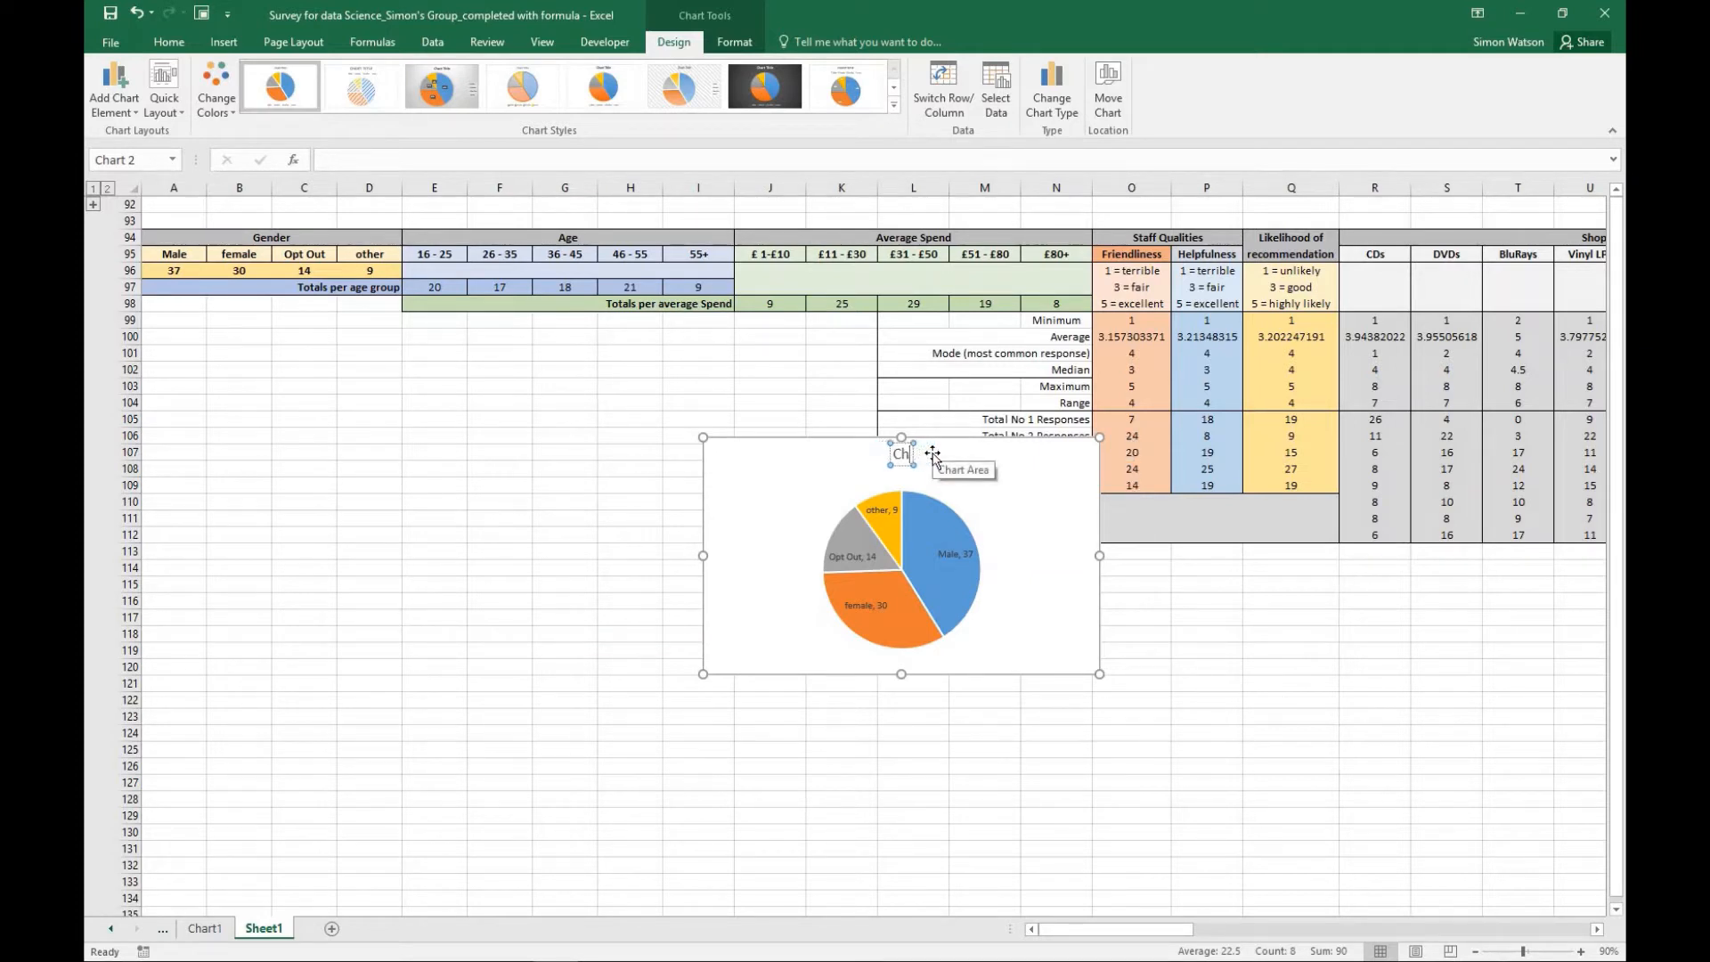
pyautogui.press('BackSpace')
pyautogui.press('BackSpace')
pyautogui.write('Genders of peoiplke d')
pyautogui.press('BackSpace')
pyautogui.write('completing the')
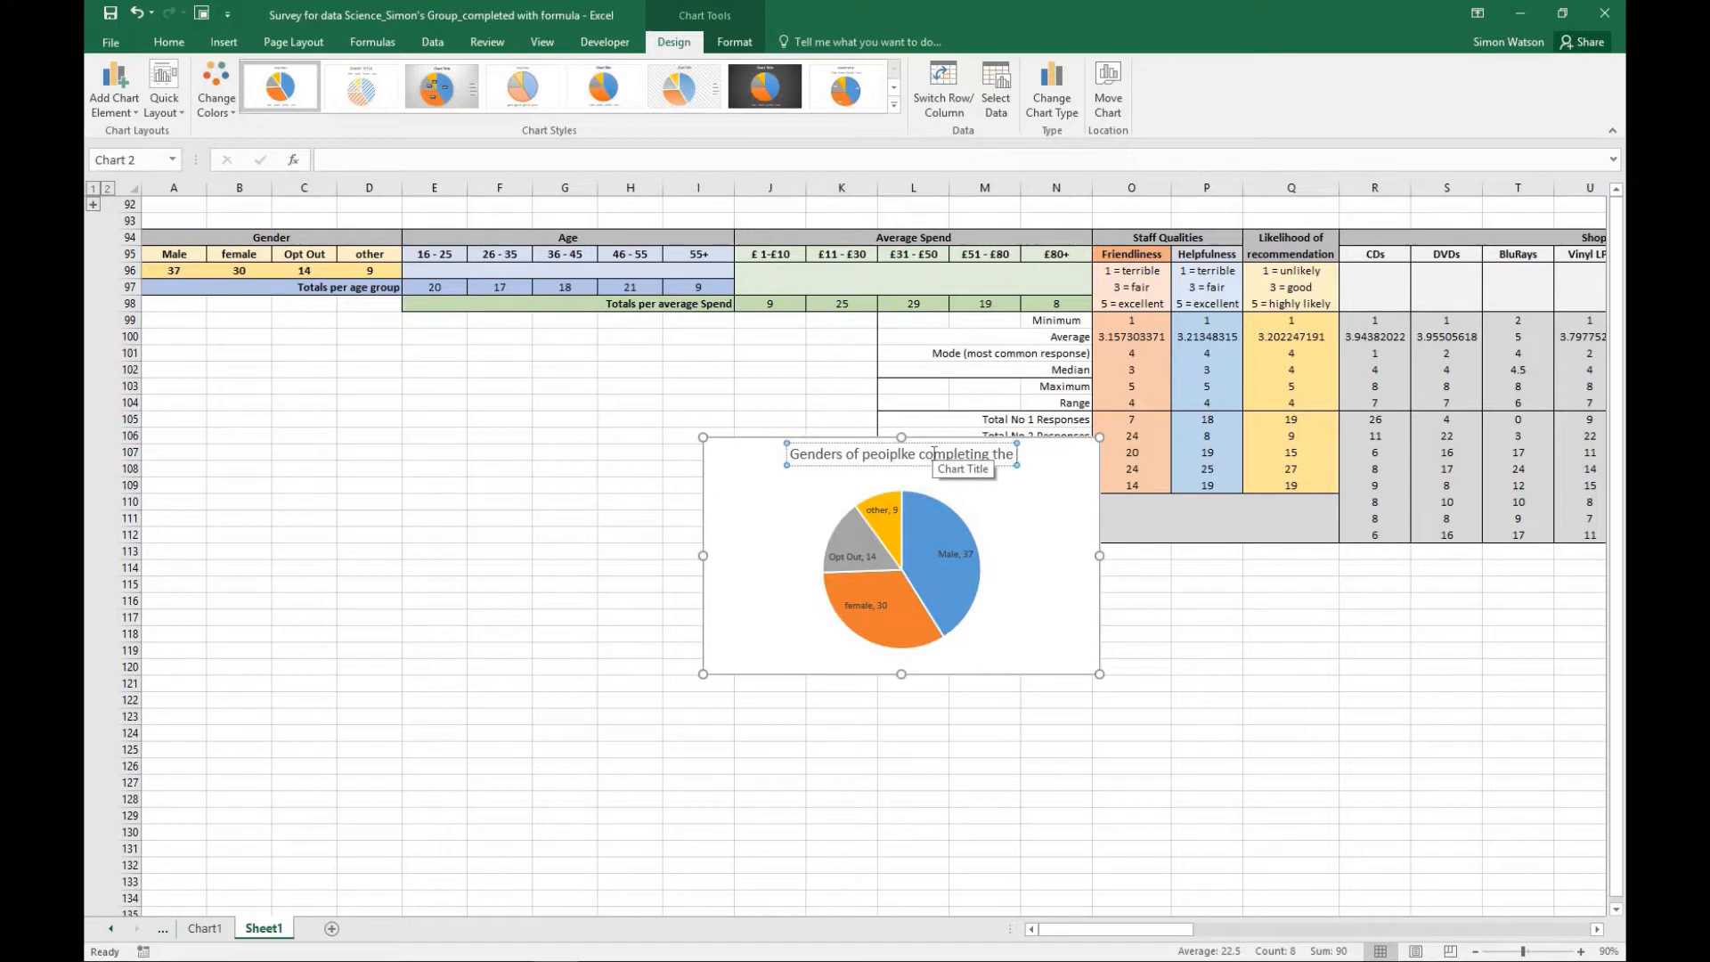
pyautogui.write(' survey')
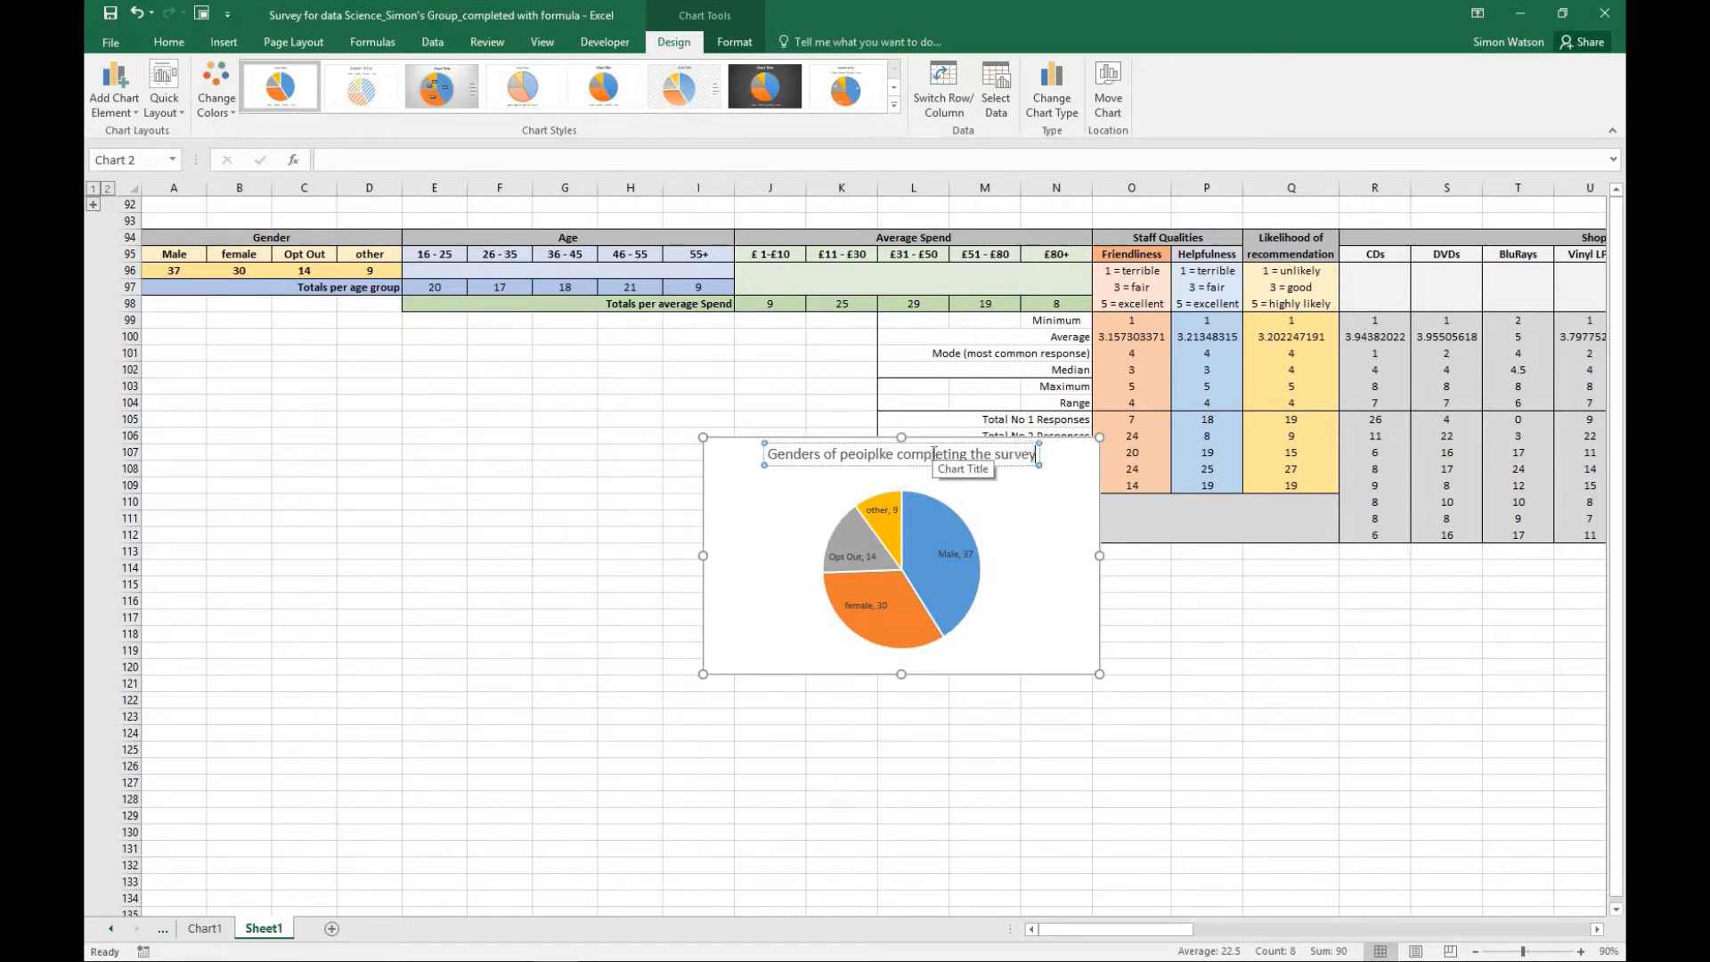
pyautogui.click(869, 455)
pyautogui.press('BackSpace')
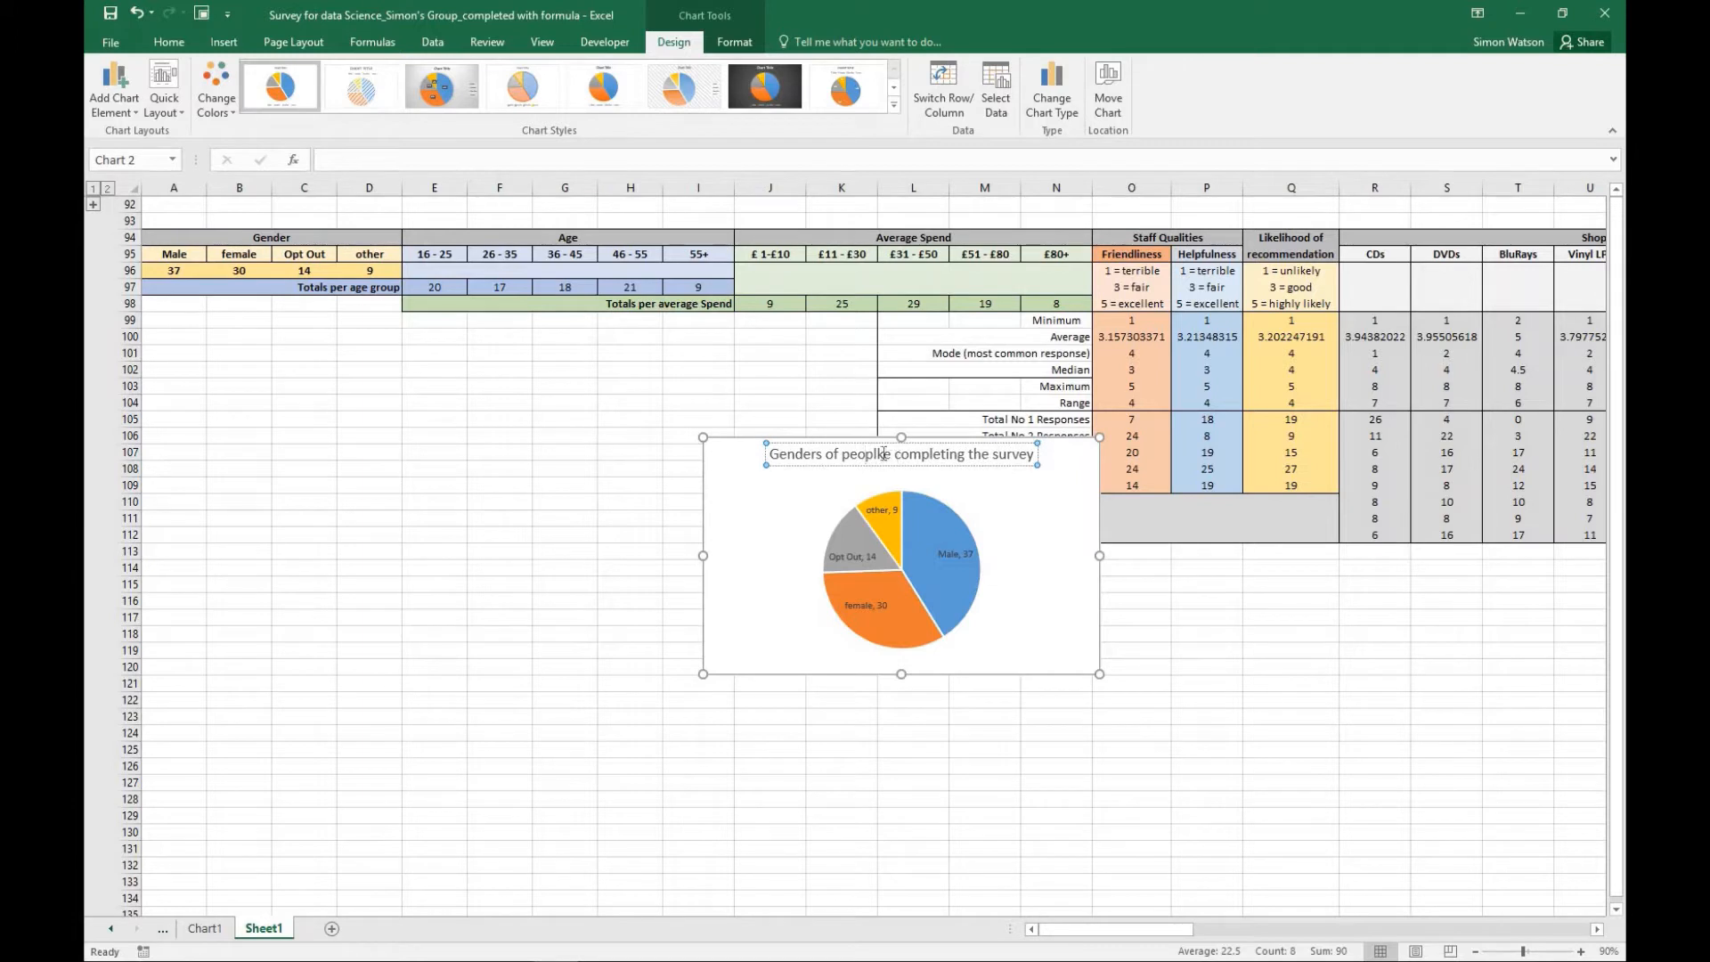
pyautogui.click(883, 454)
pyautogui.press('BackSpace')
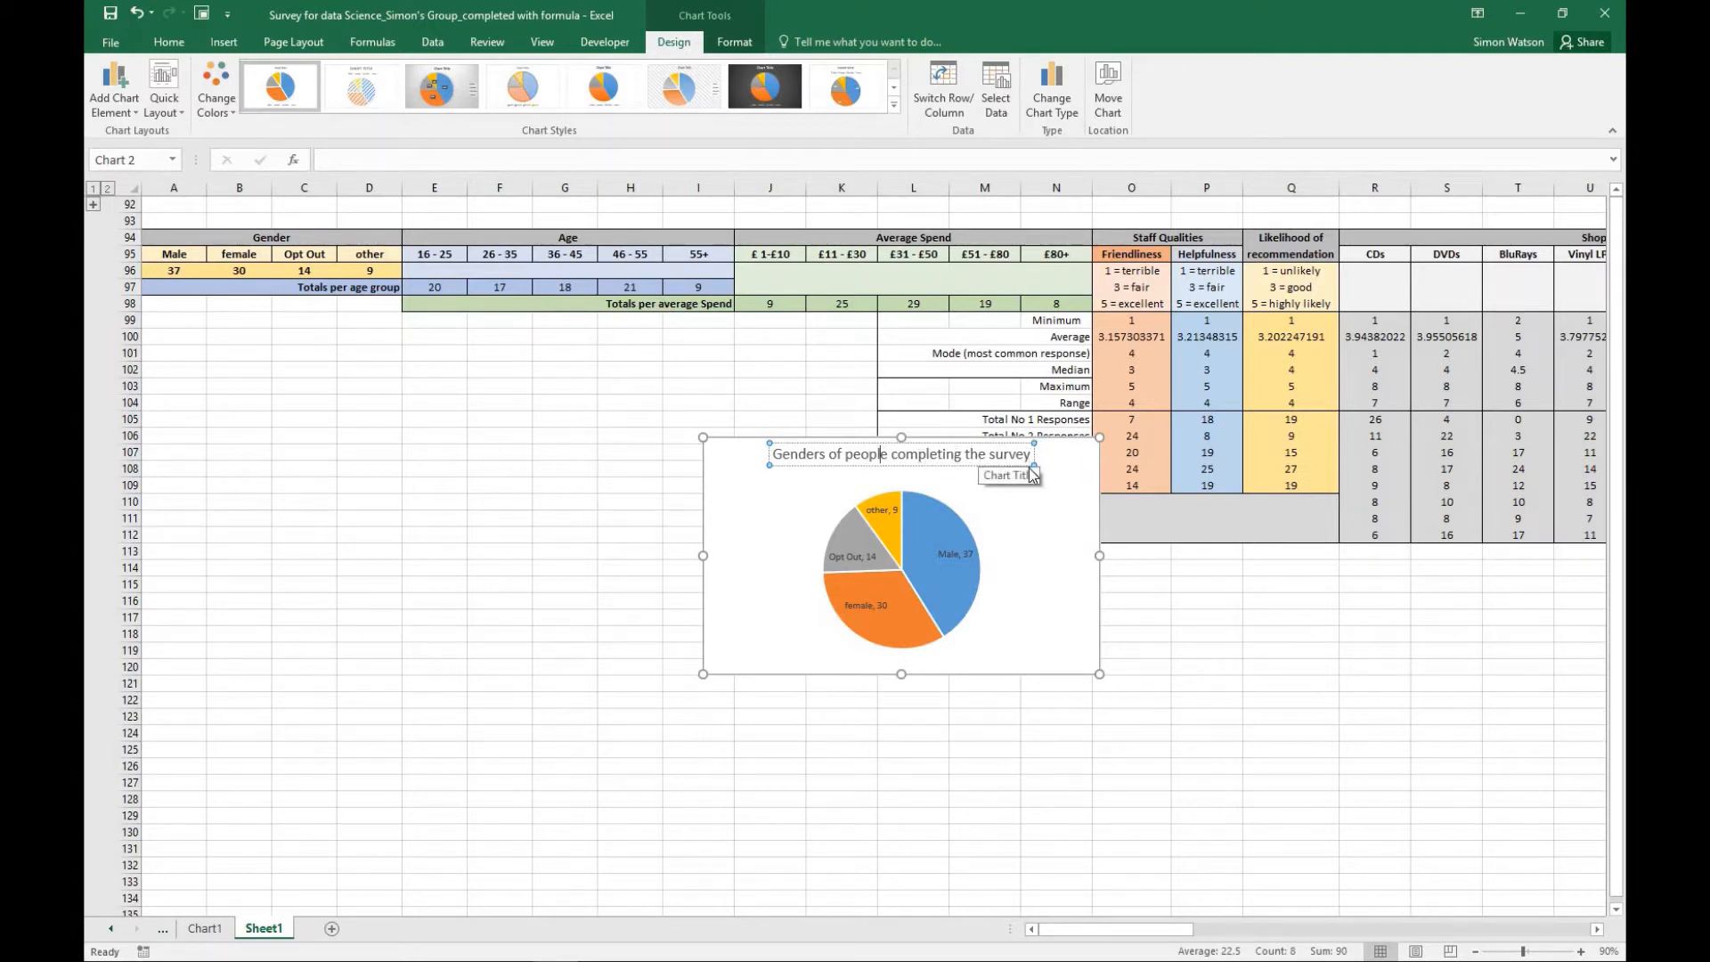
pyautogui.click(1042, 533)
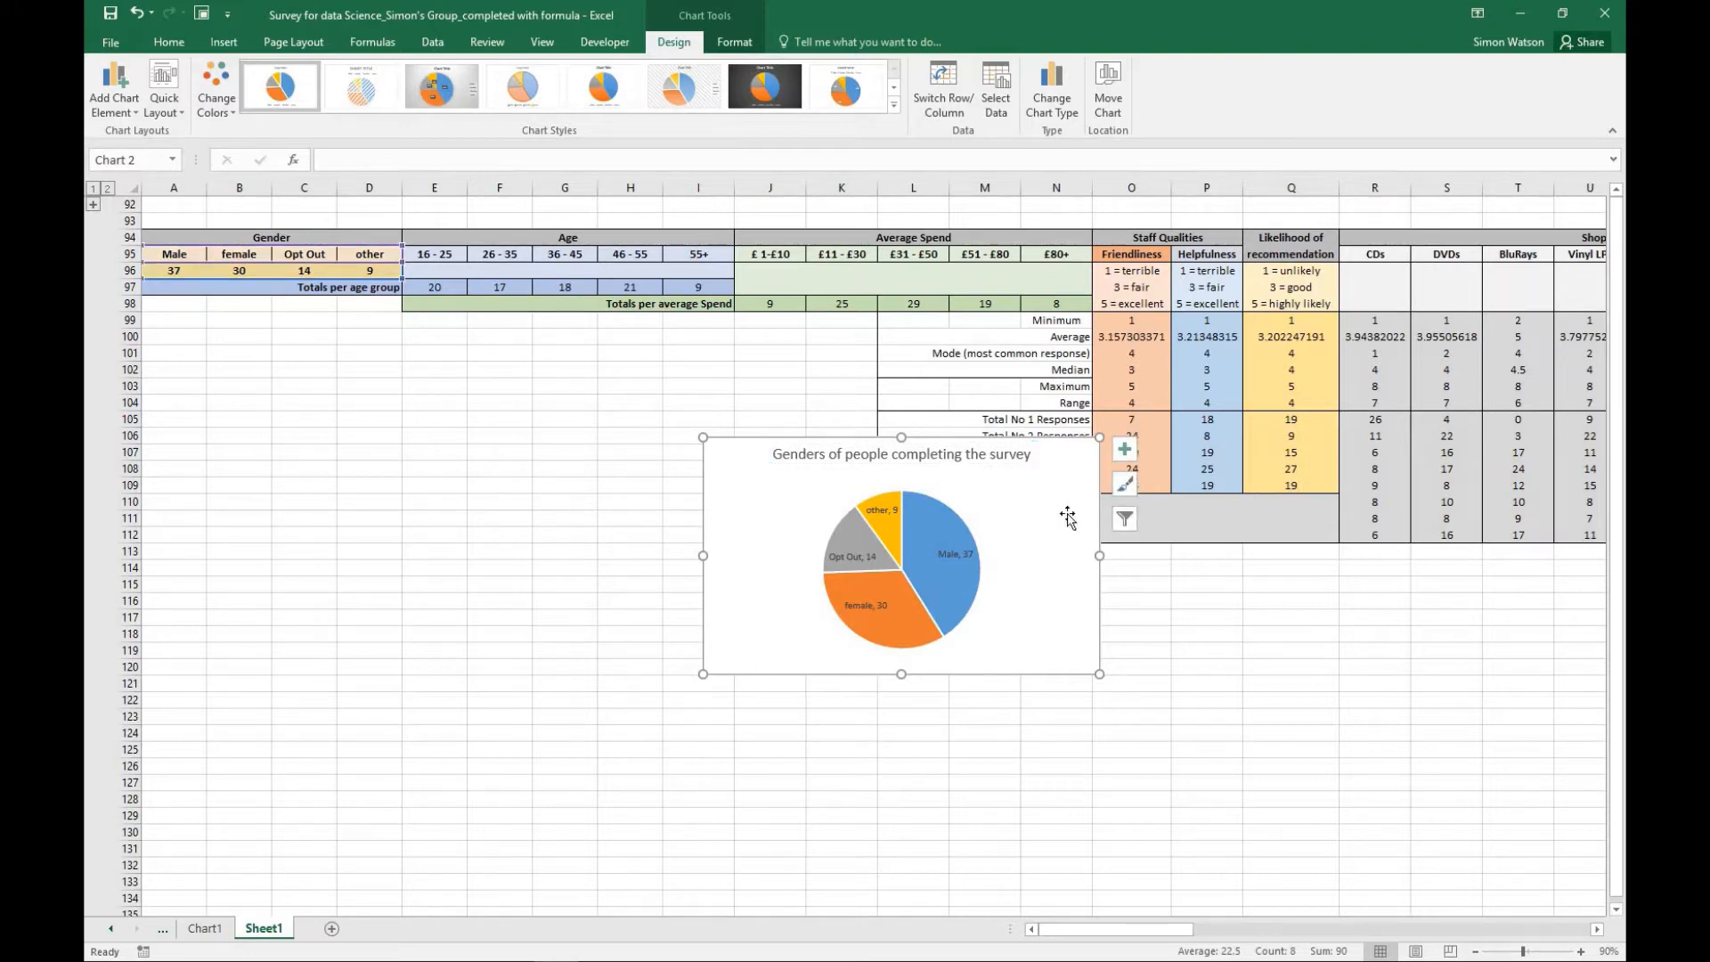
# - Move the titled gender pie chart to a new sheet named "gender pie chart"
pyautogui.moveTo(937, 540); pyautogui.dragTo(598, 525)
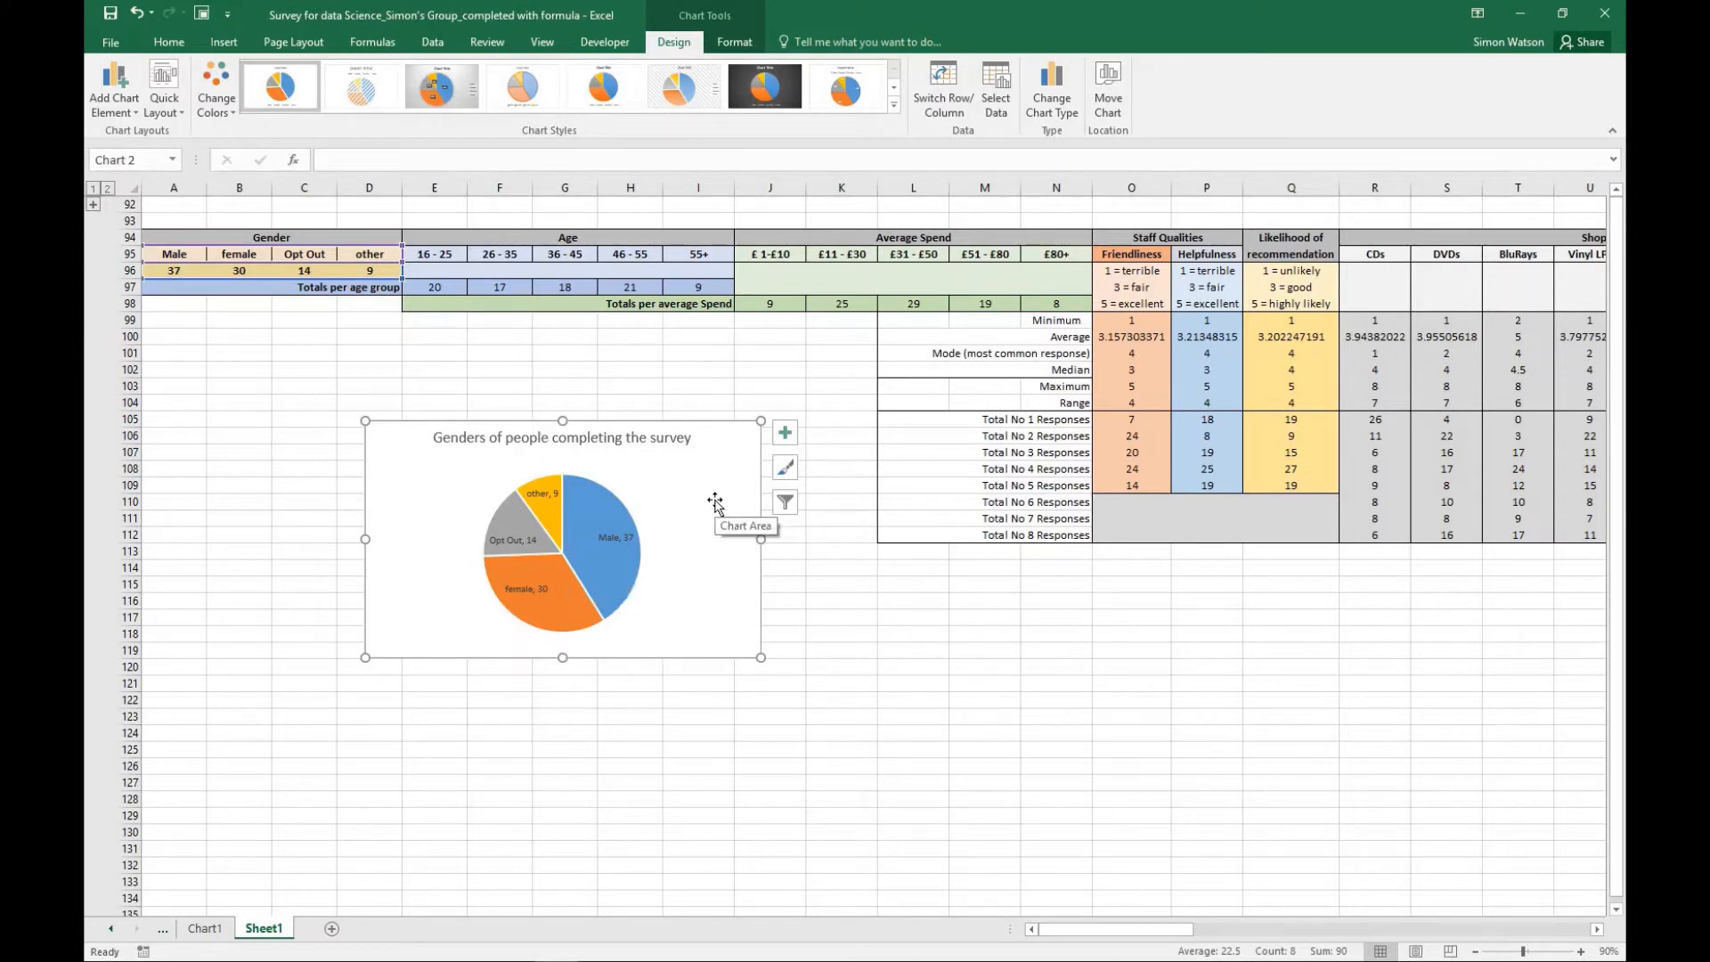
pyautogui.click(1107, 99)
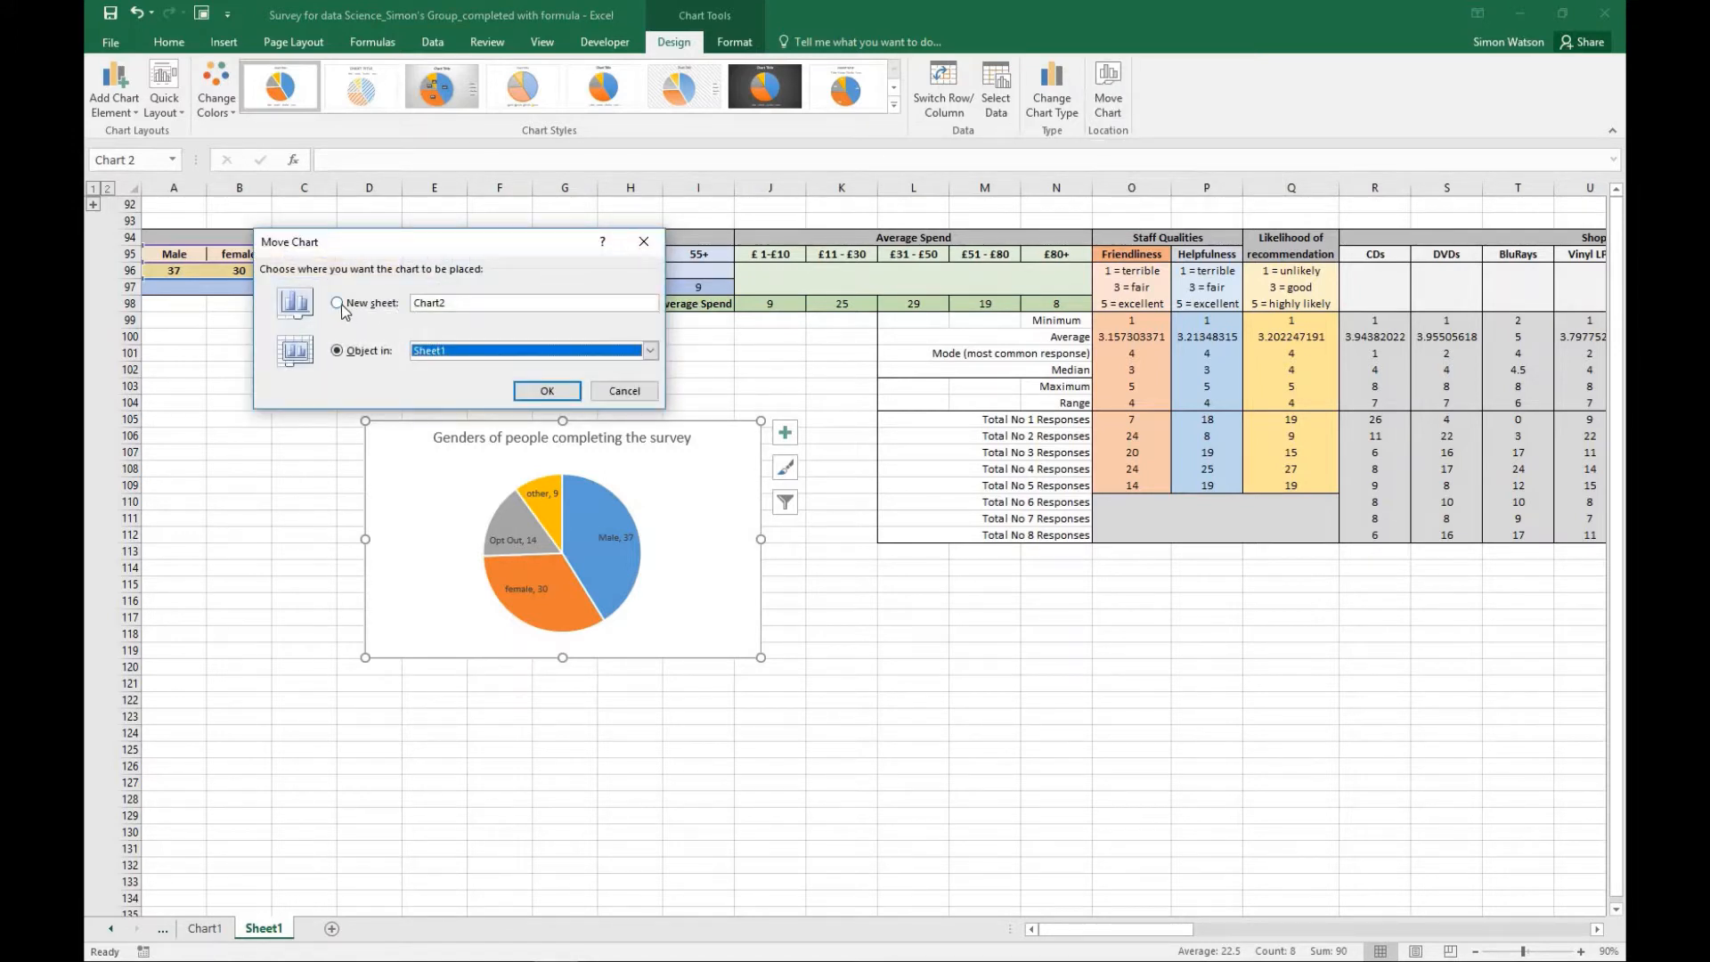
pyautogui.click(340, 302)
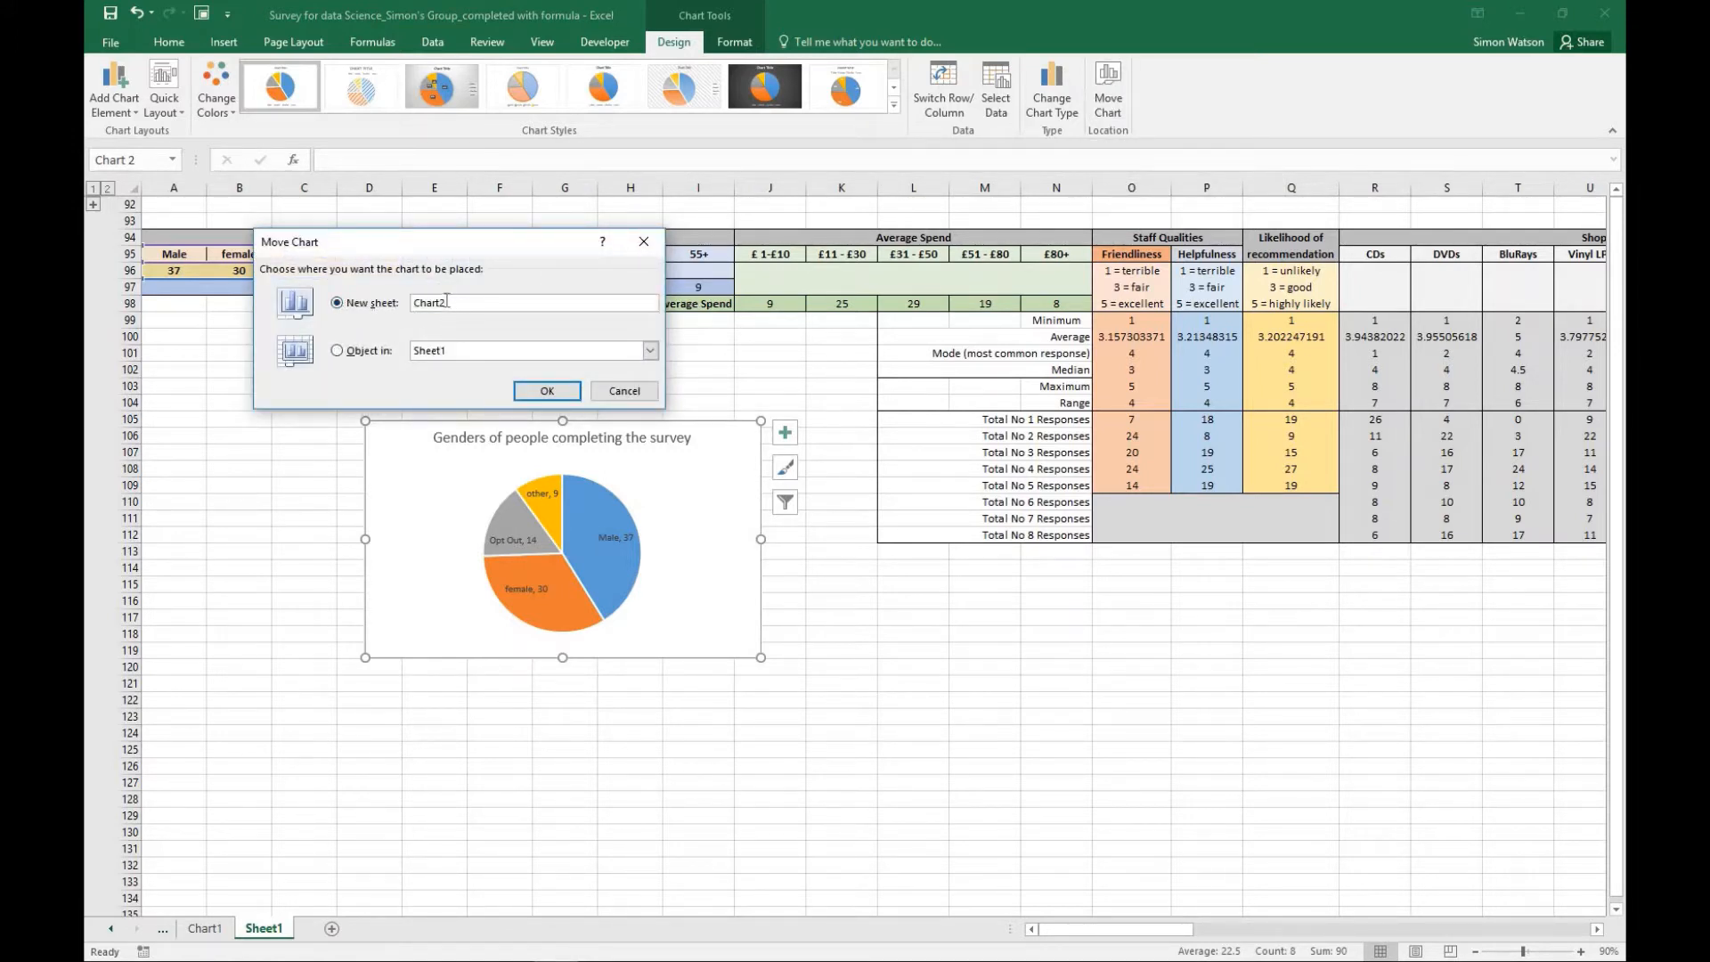
pyautogui.write('gender pie c')
pyautogui.click(523, 391)
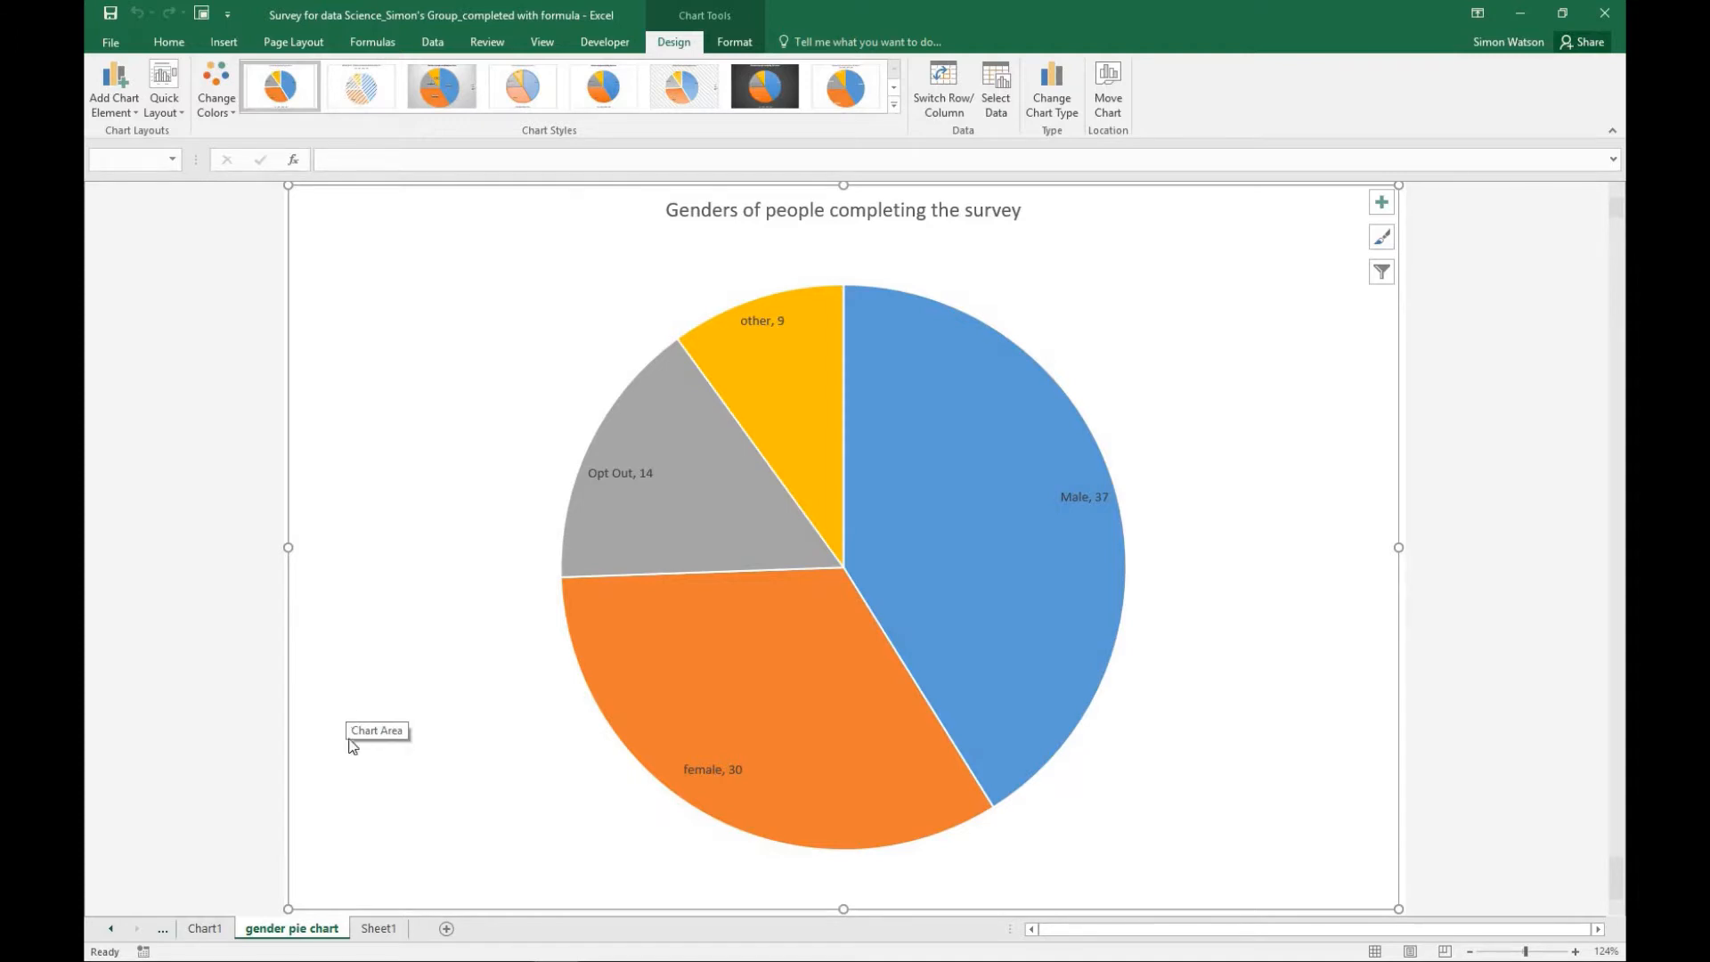
# - Delete the unneeded Chart1 sheet and return to Sheet1
pyautogui.click(378, 934)
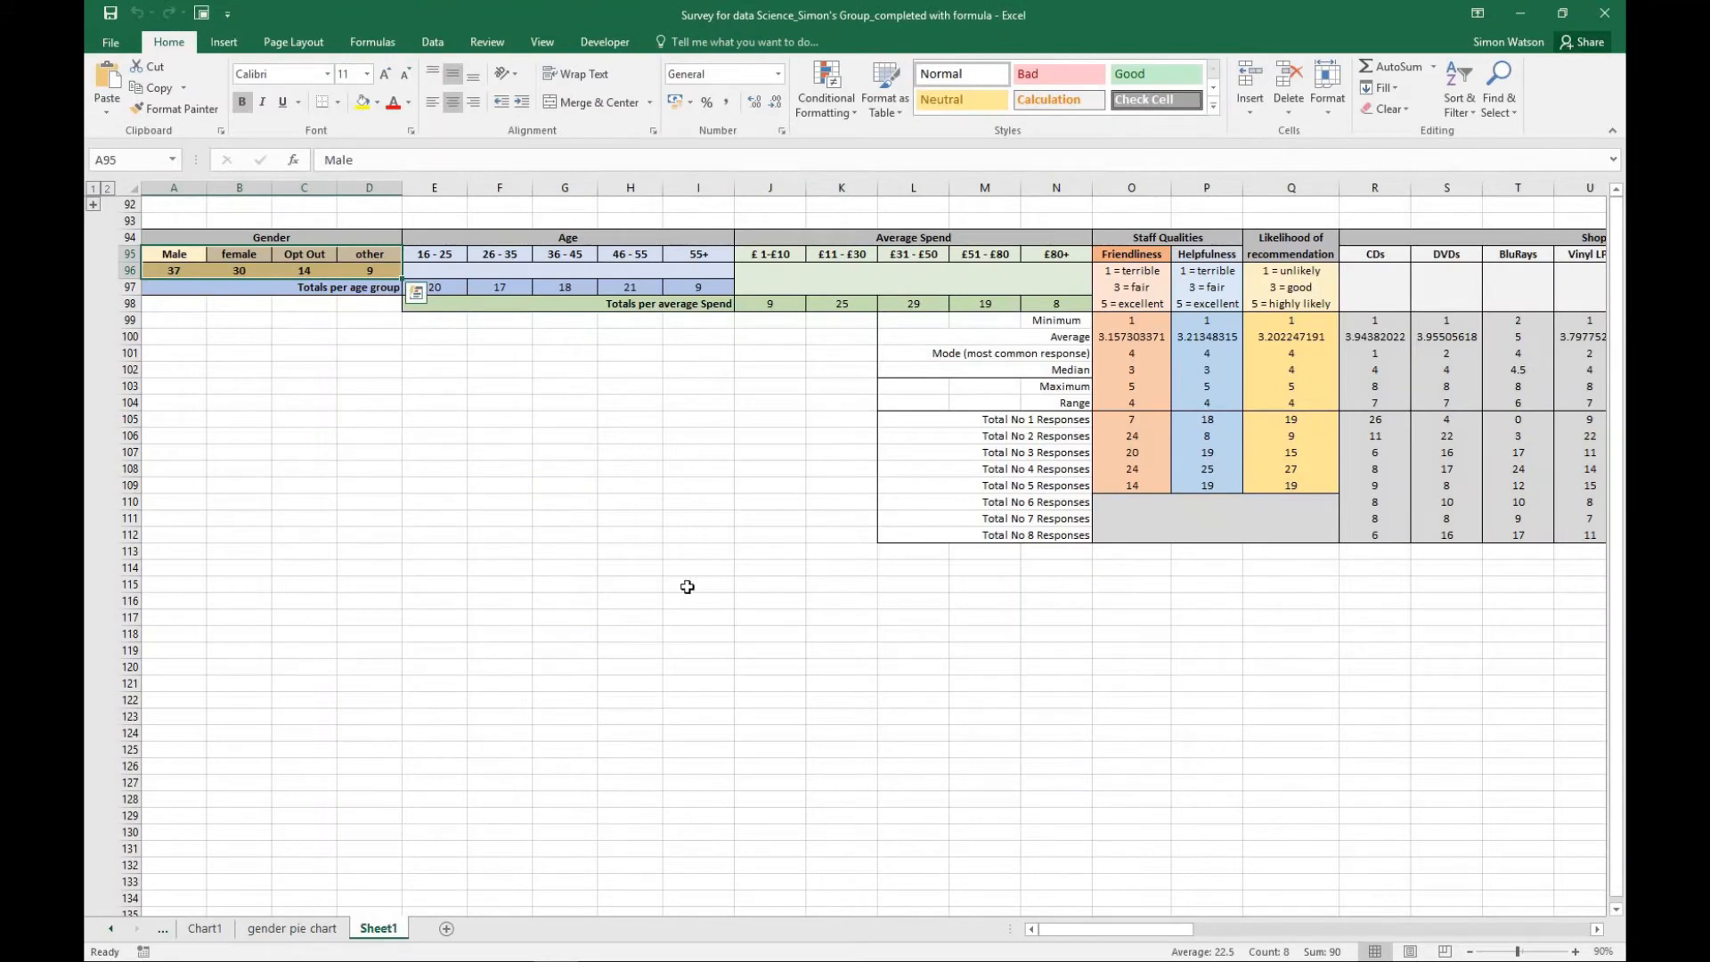
pyautogui.click(211, 930)
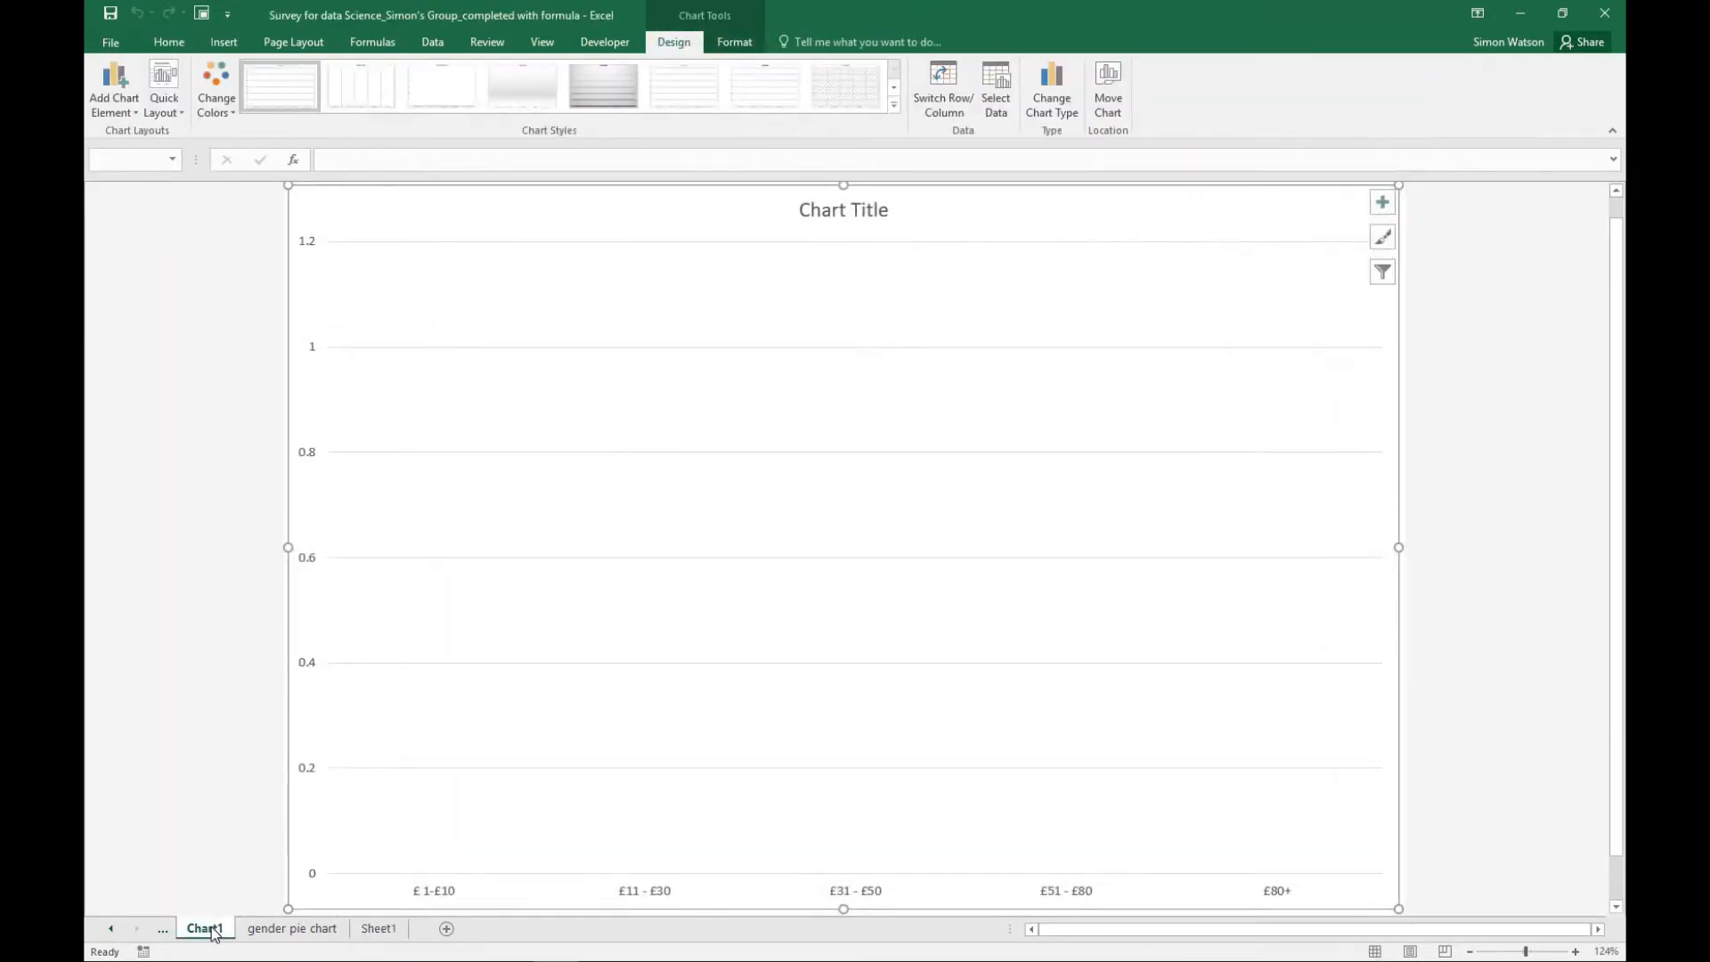
pyautogui.rightClick(212, 931)
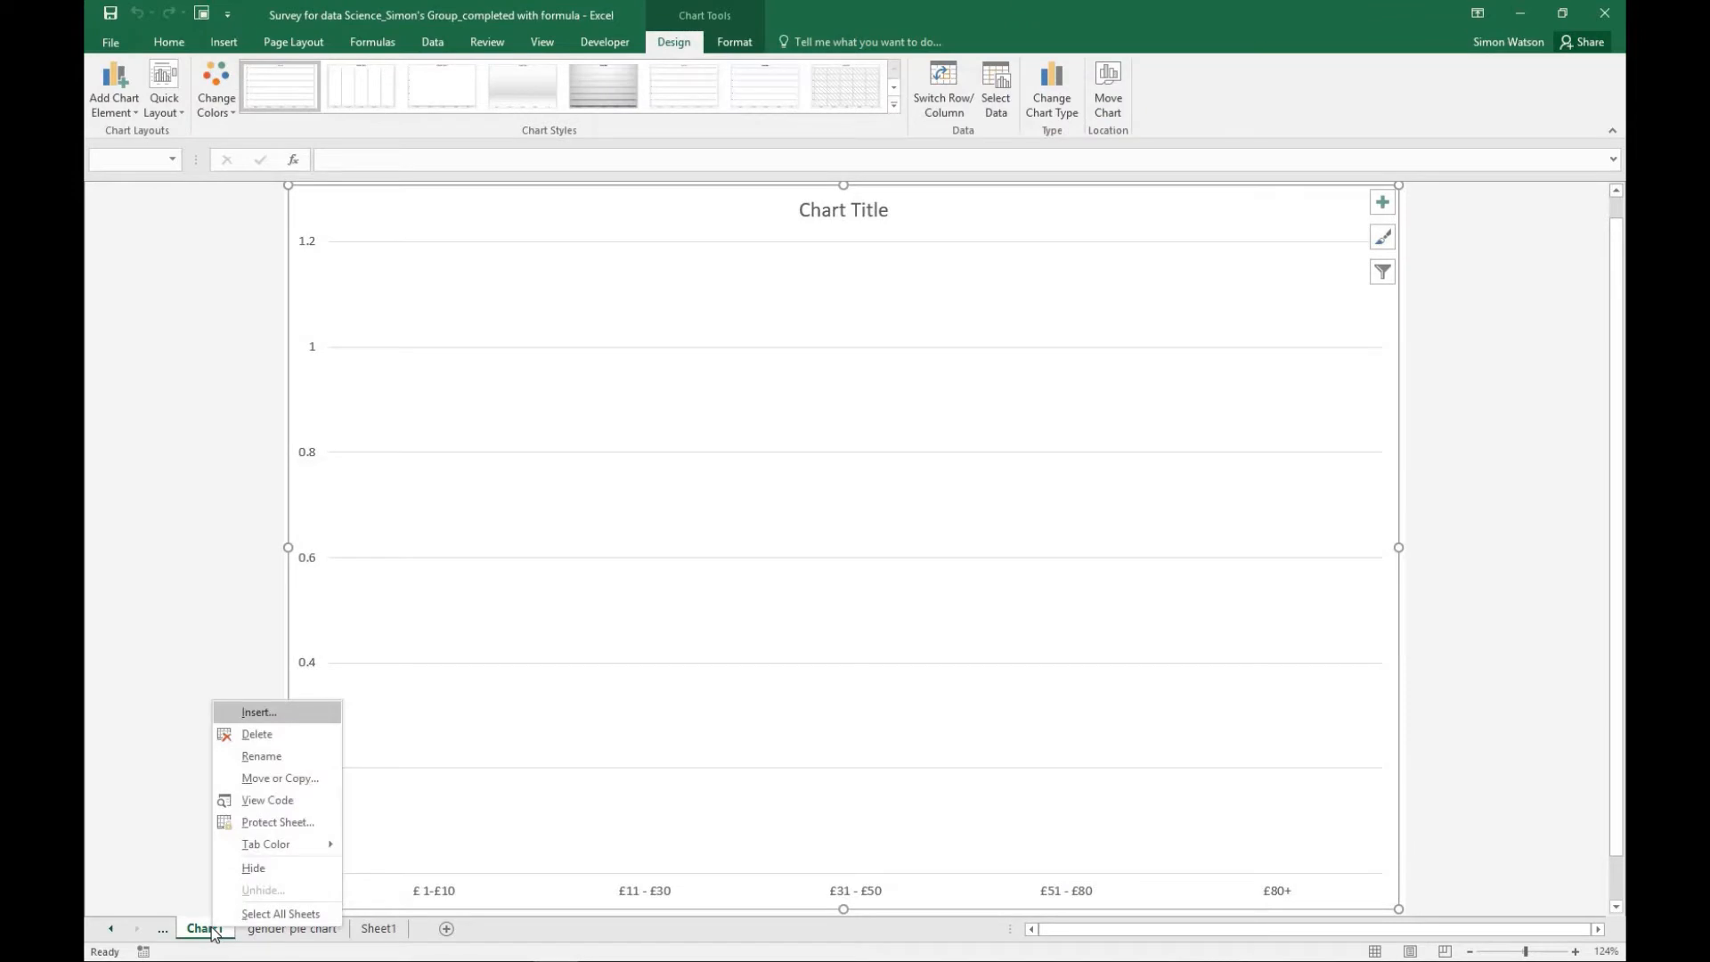
pyautogui.click(273, 734)
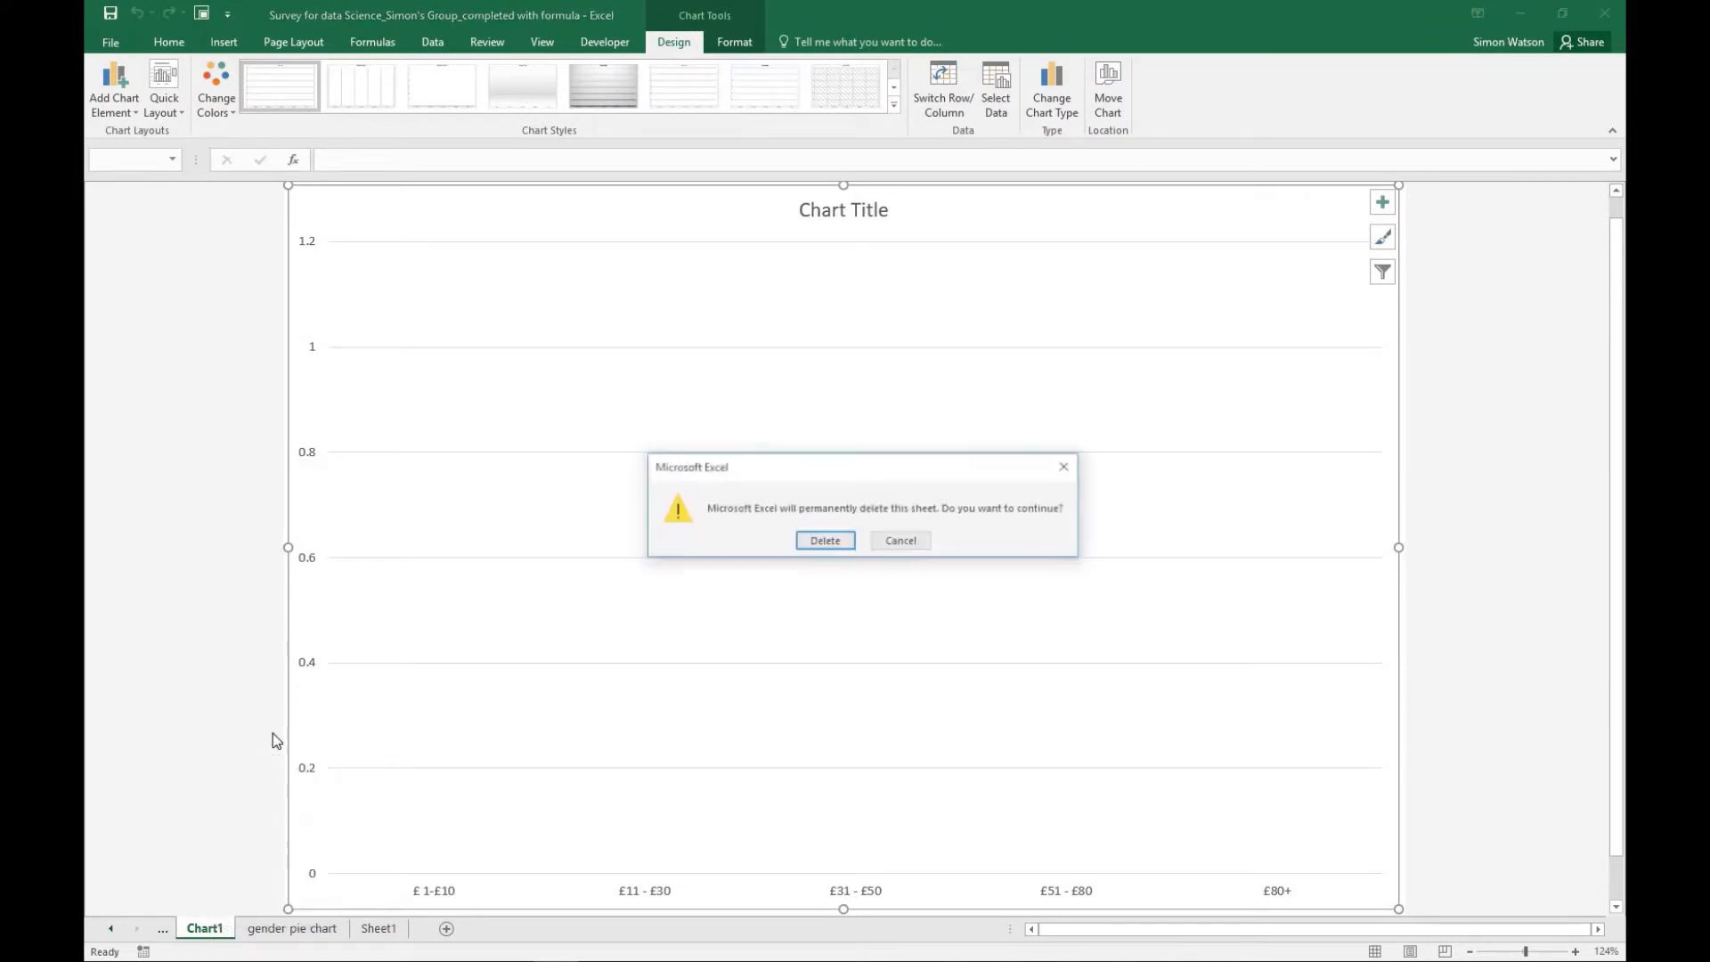
pyautogui.click(839, 541)
pyautogui.click(326, 932)
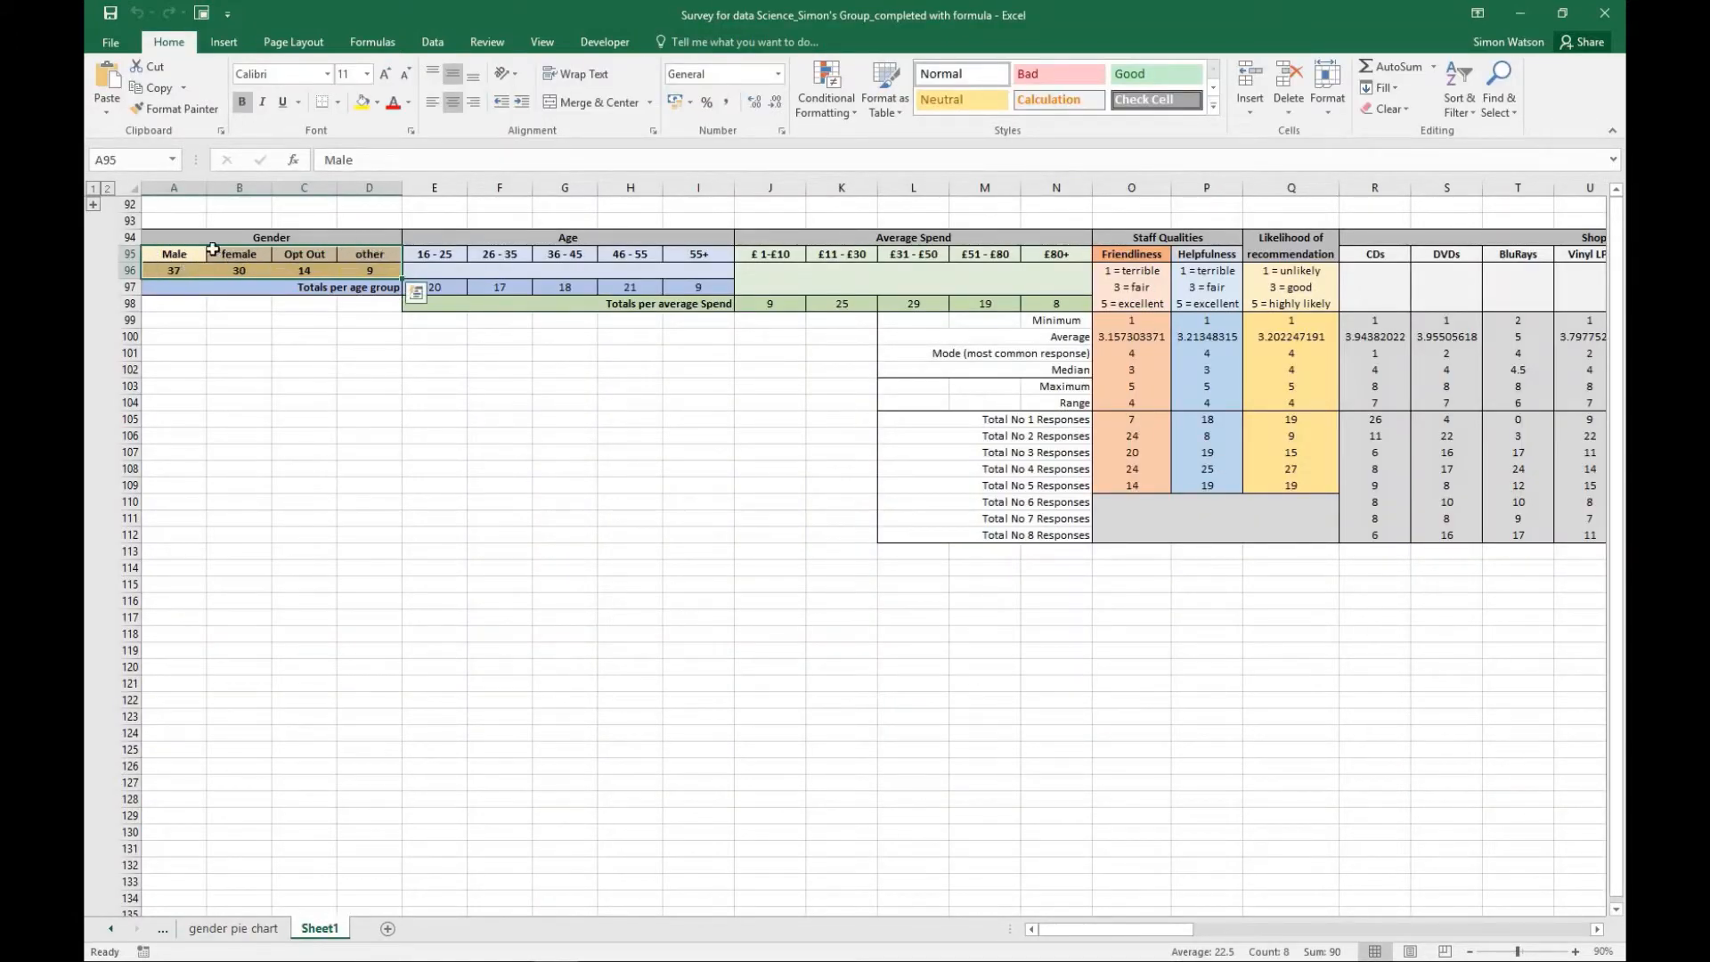
# - Insert a 3-D pie chart from the gender labels and totals in A95:D96
pyautogui.click(363, 518)
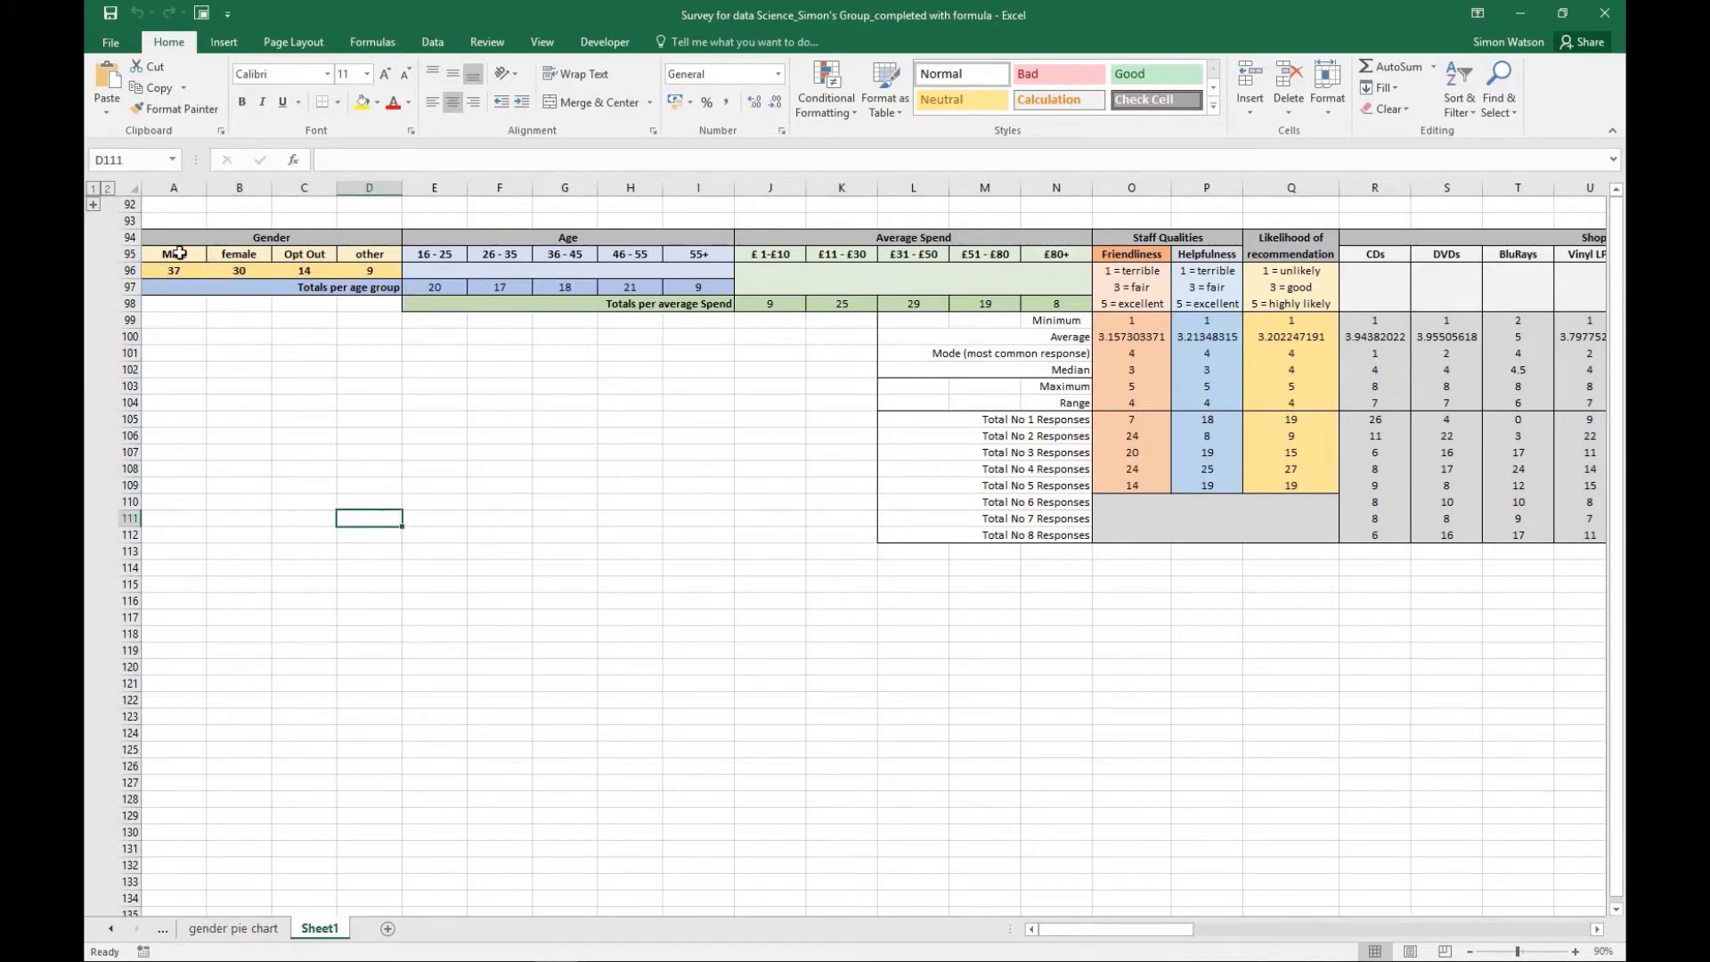
pyautogui.moveTo(172, 252); pyautogui.dragTo(367, 271)
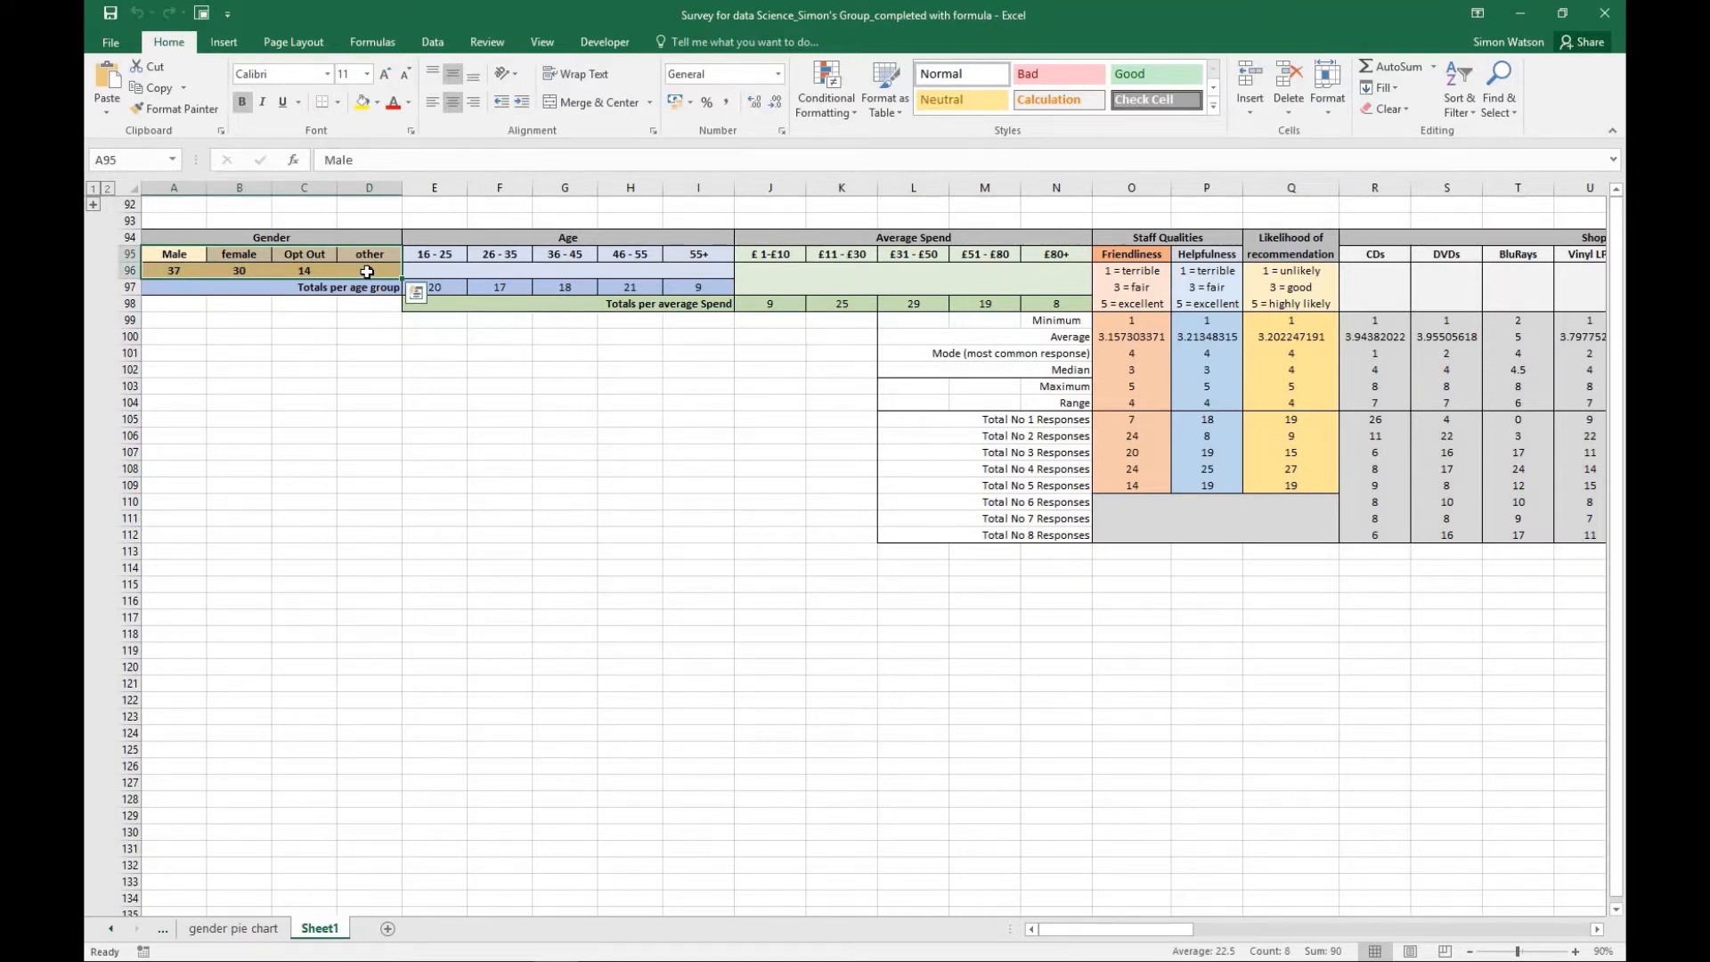
pyautogui.click(224, 42)
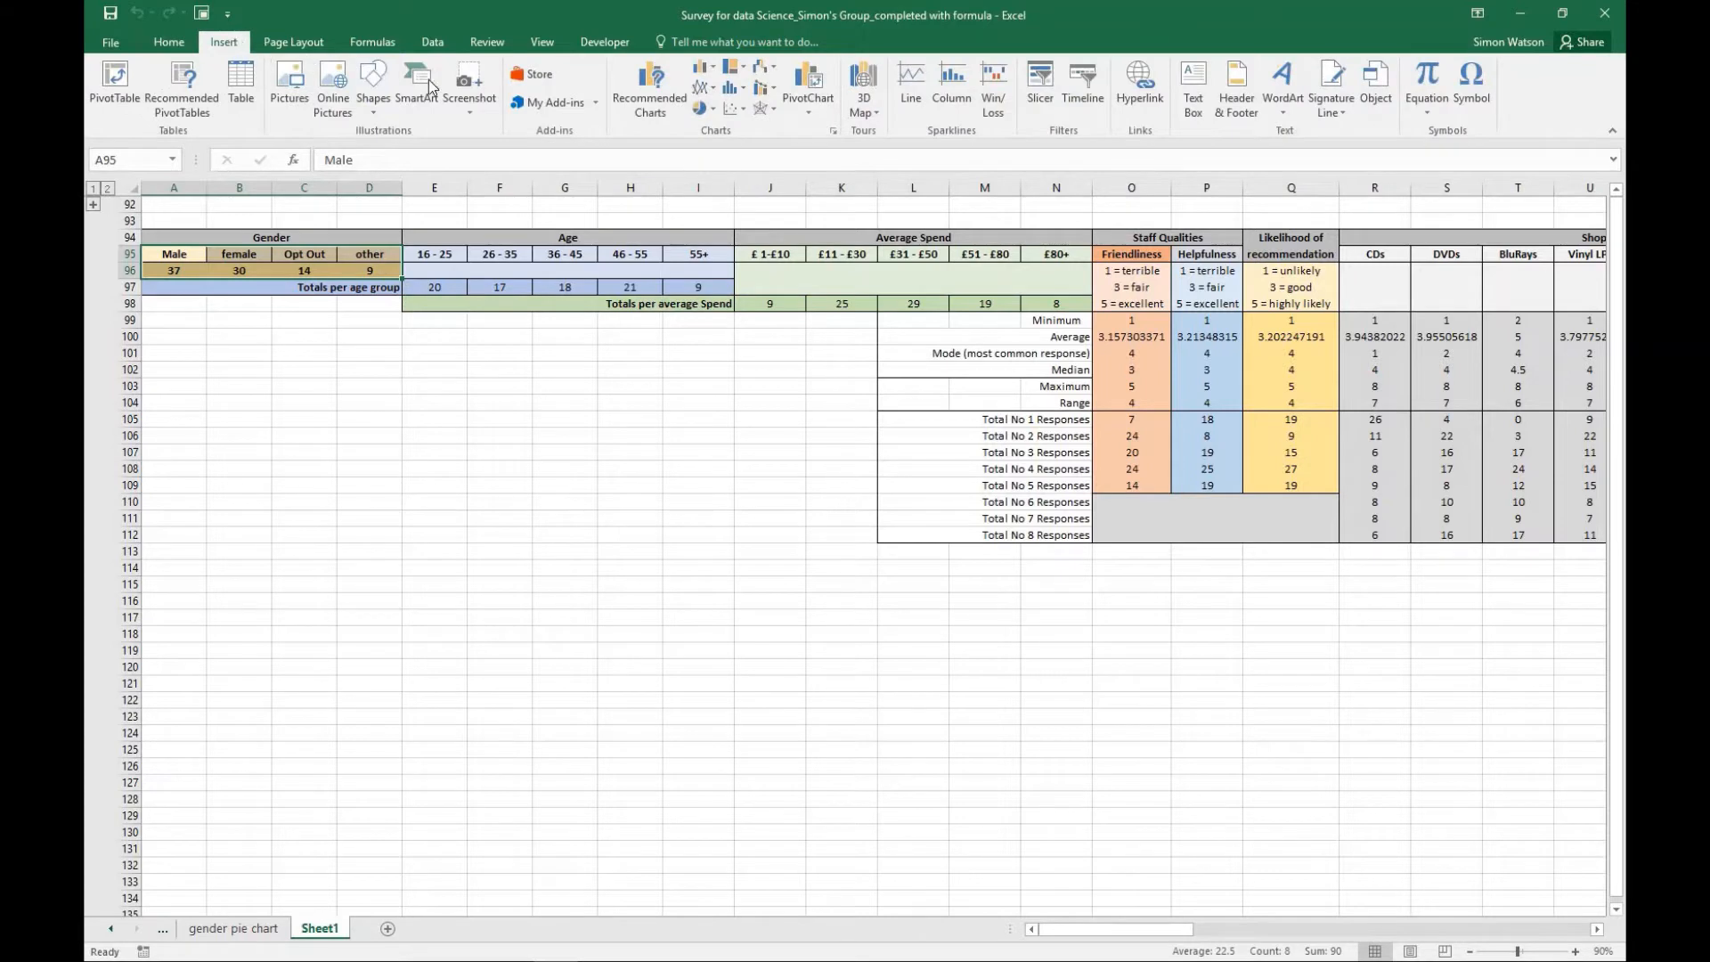
pyautogui.click(716, 111)
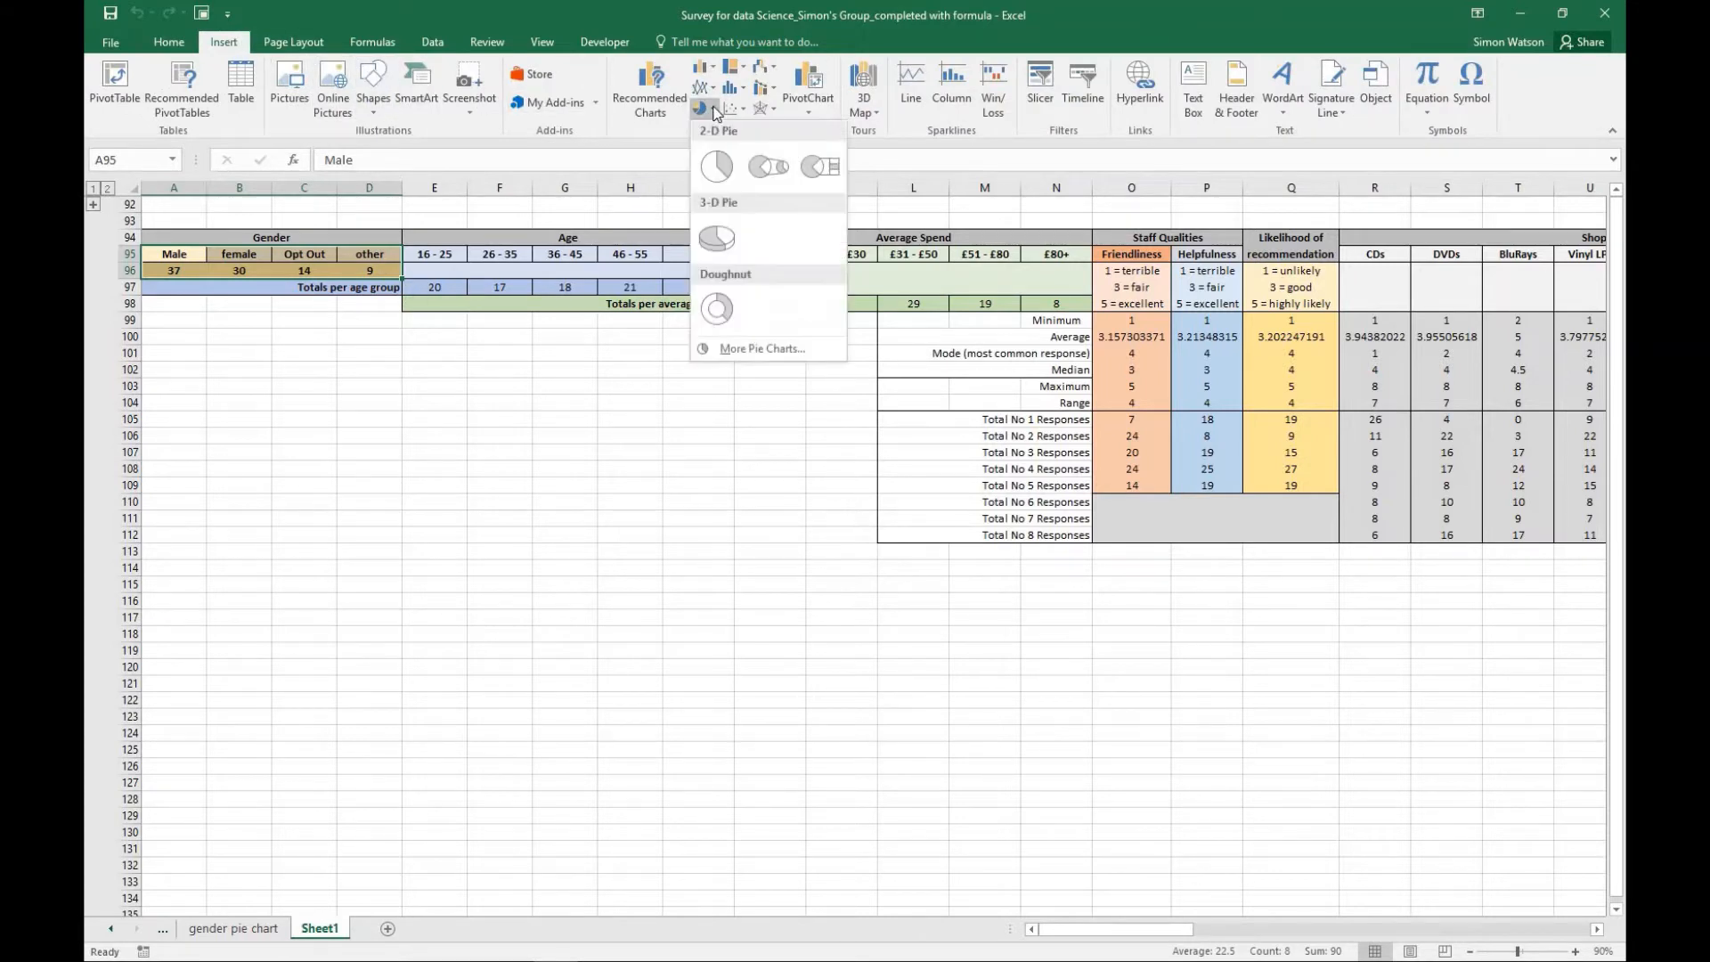
pyautogui.click(716, 242)
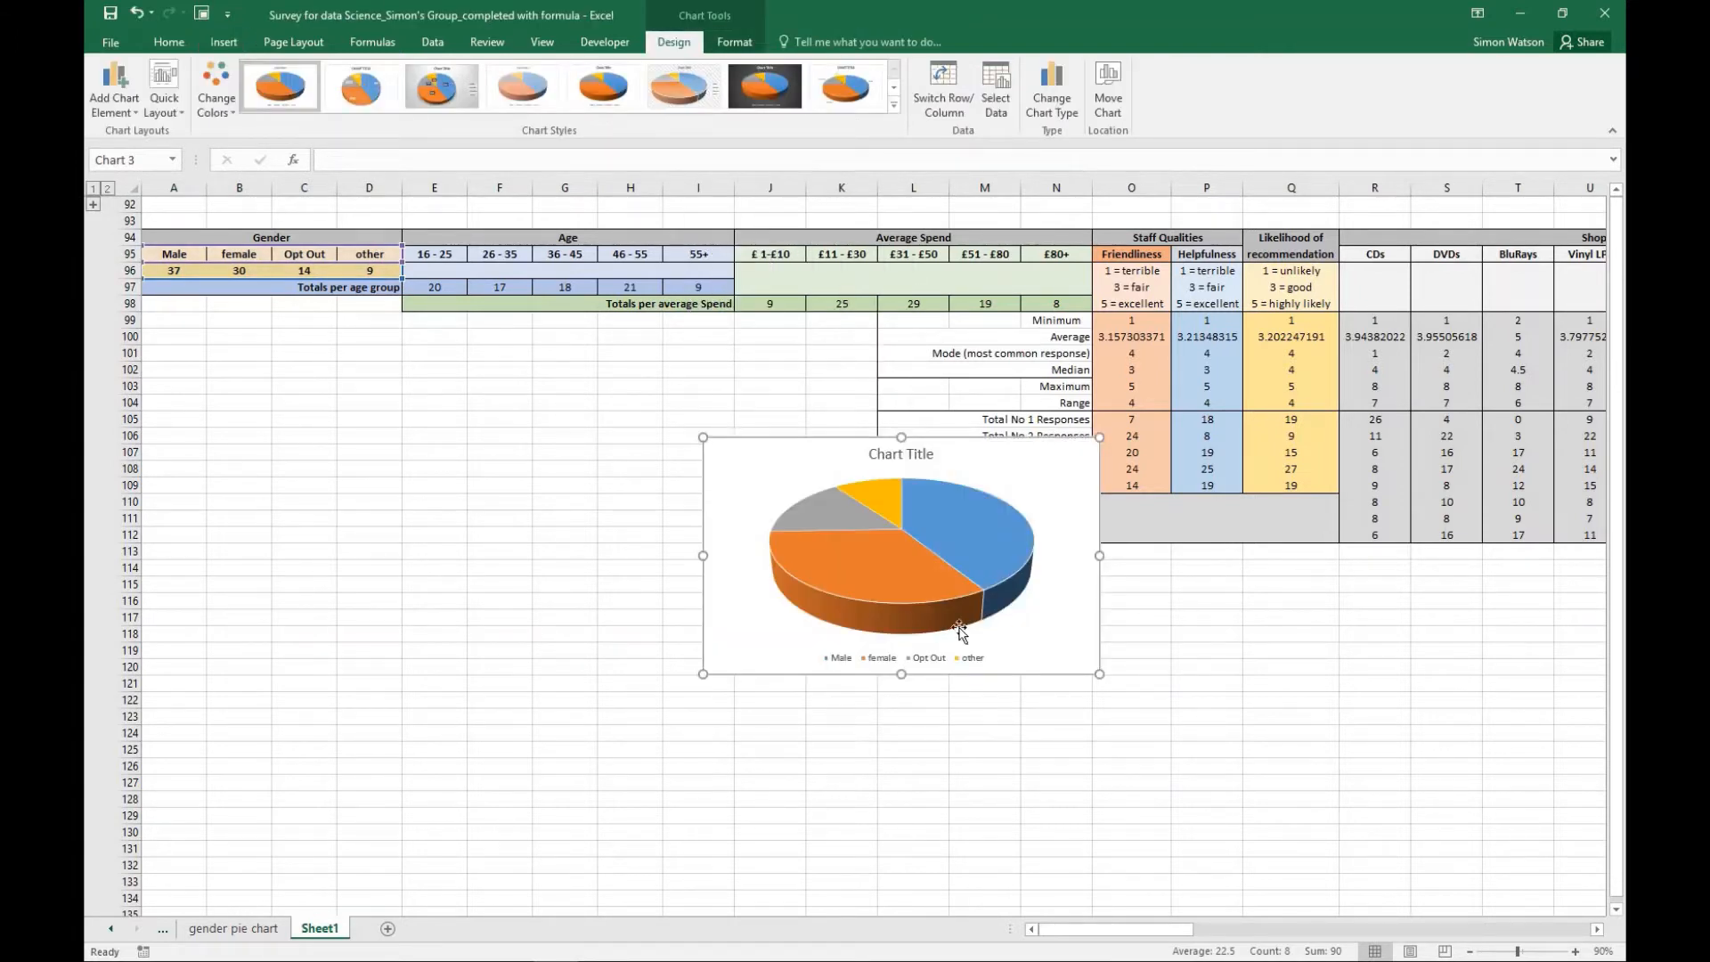
# - Apply Quick Layout 4 to the 3-D gender pie chart and add a chart title above it
pyautogui.click(182, 117)
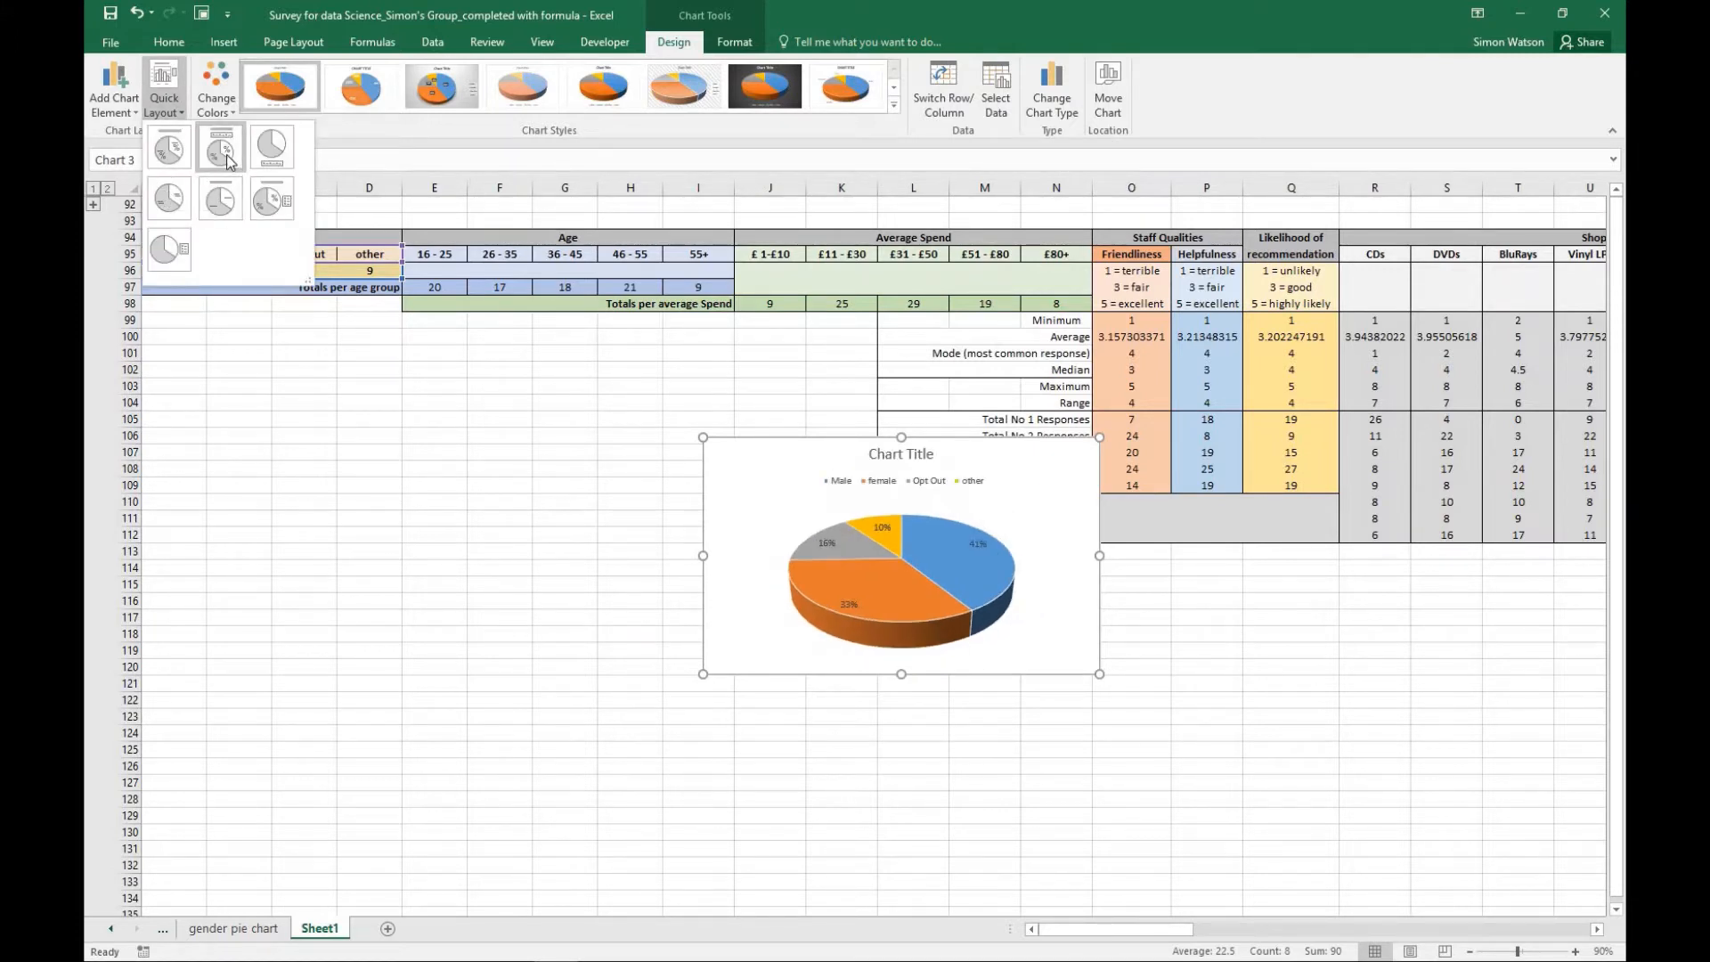
pyautogui.click(169, 199)
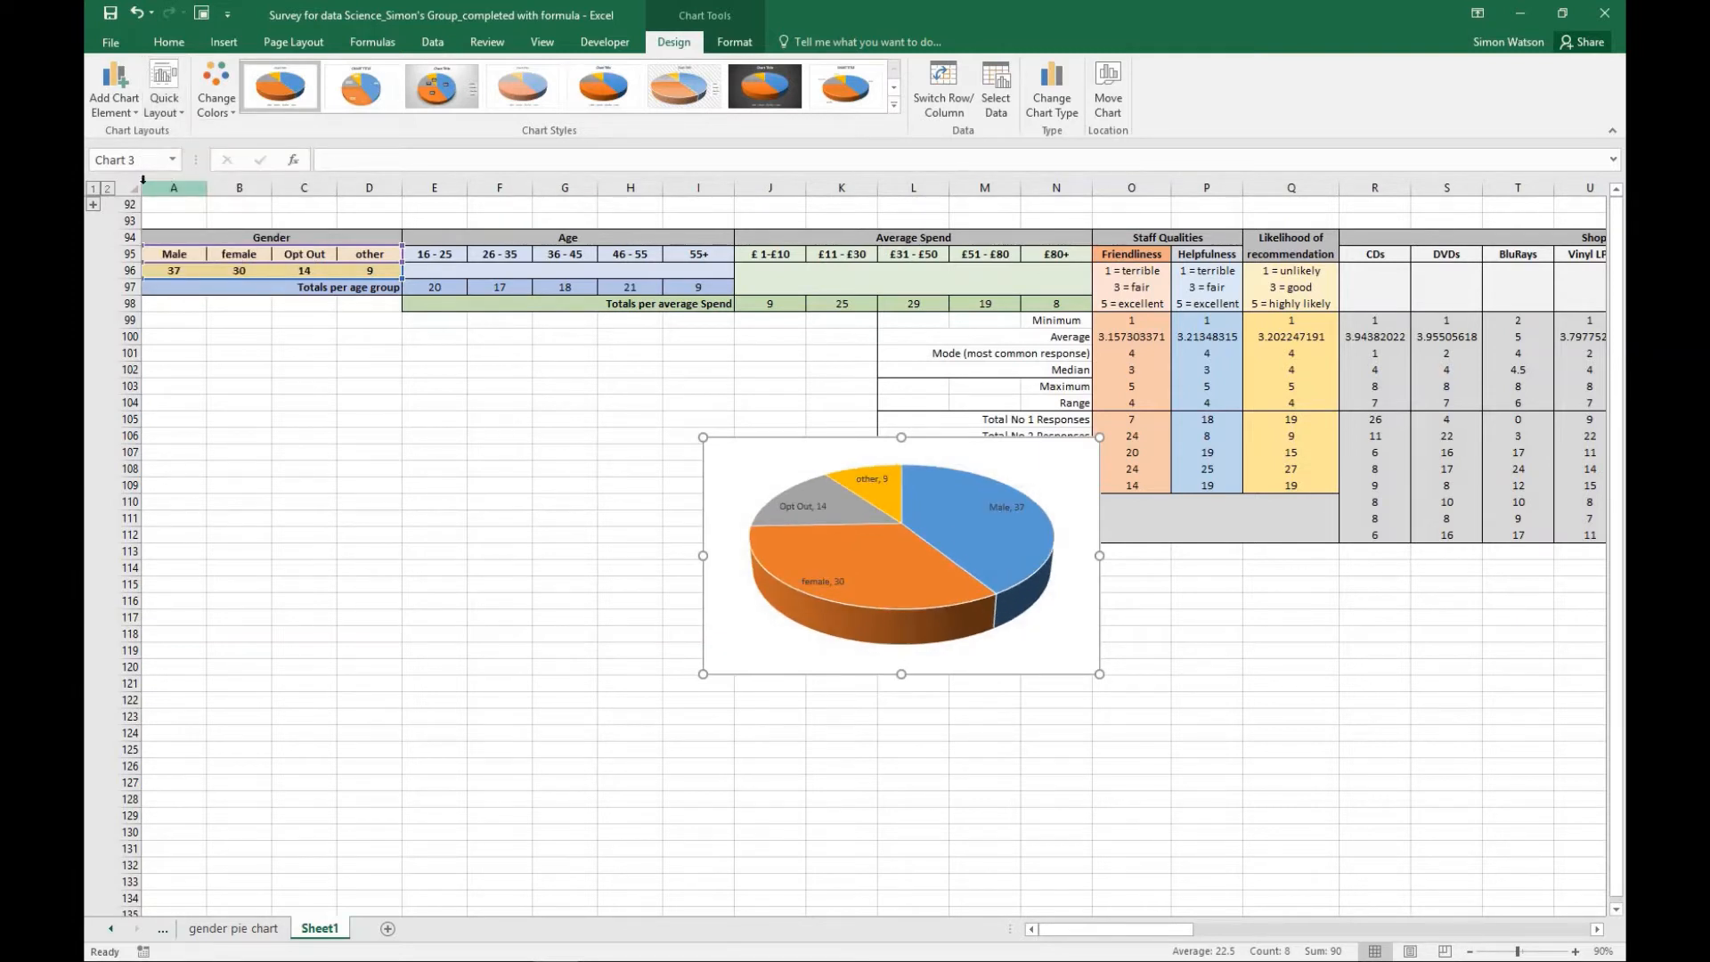
pyautogui.click(133, 113)
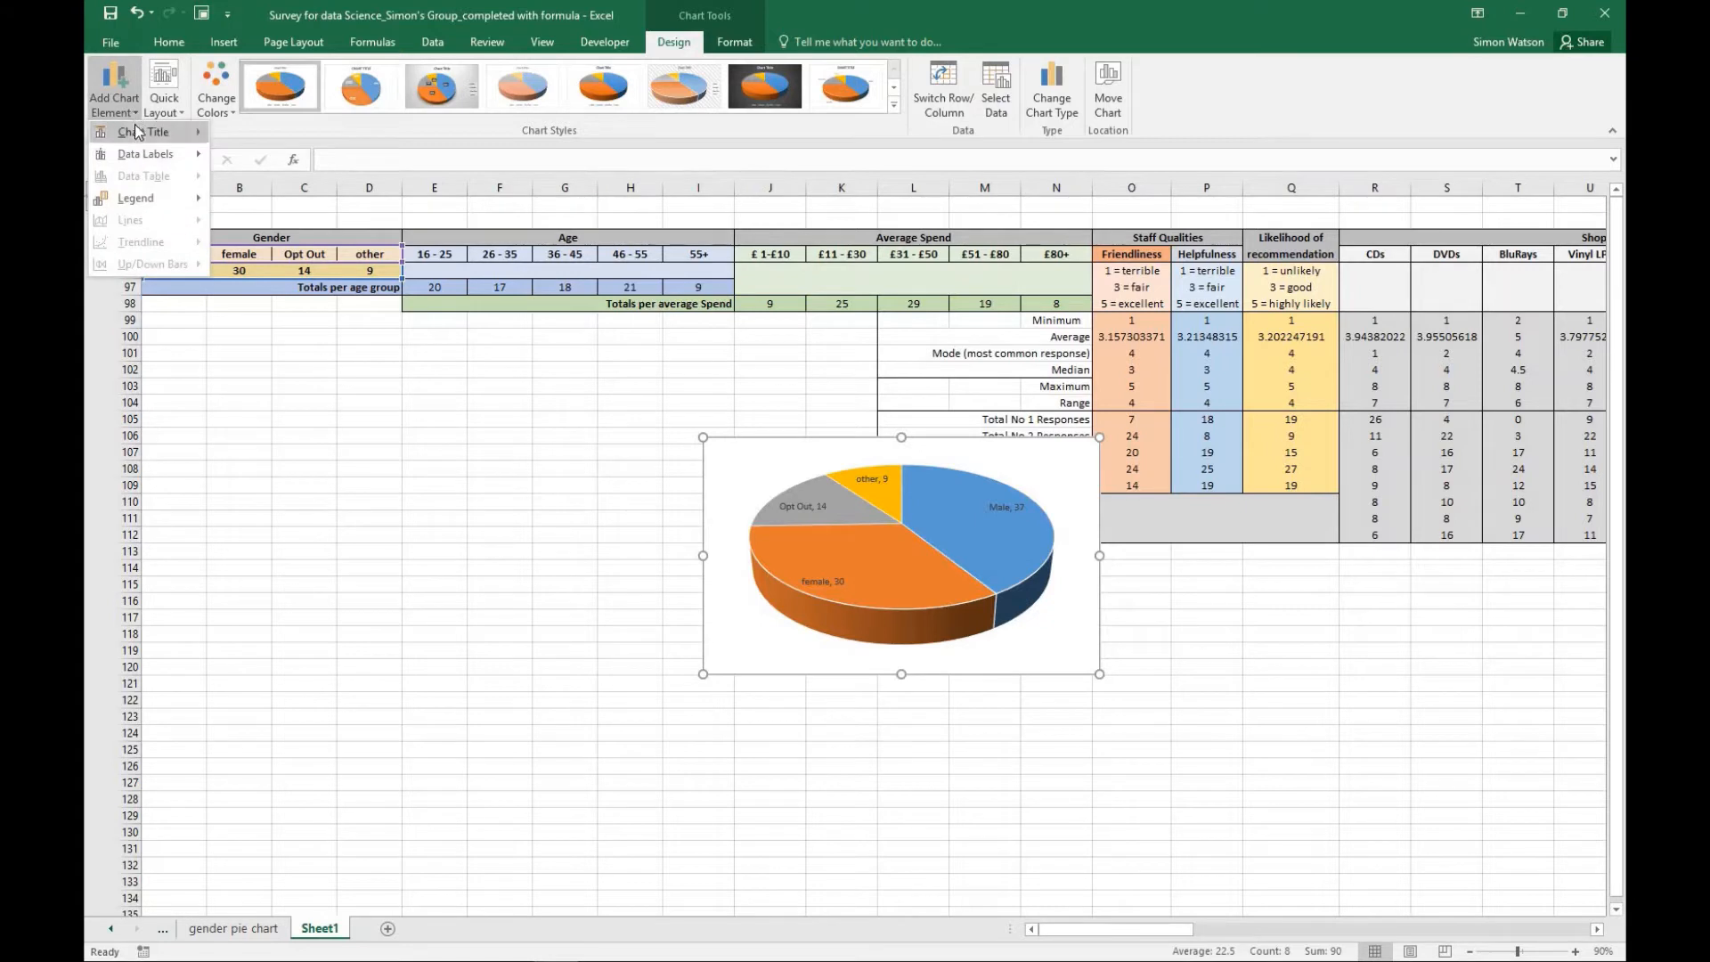
pyautogui.moveTo(156, 134)
pyautogui.click(272, 184)
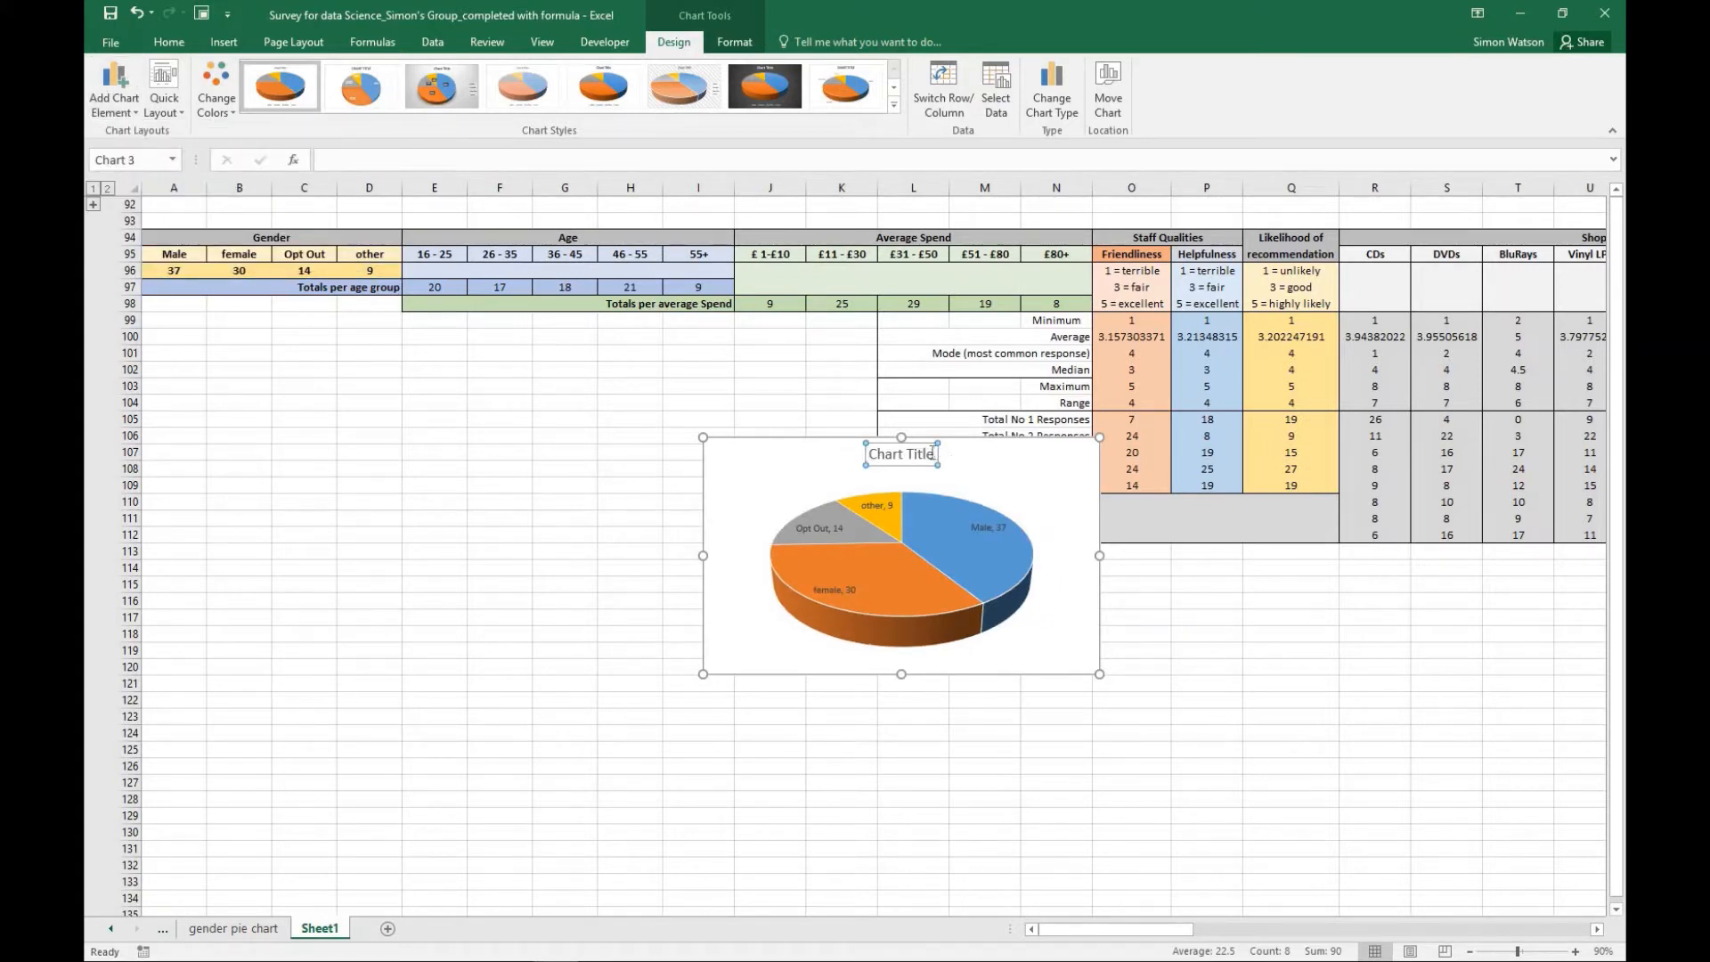
# - Replace the 3-D pie chart's placeholder title with "Respondent's Genders"
pyautogui.click(931, 453)
pyautogui.press('BackSpace')
pyautogui.press('BackSpace')
pyautogui.press('BackSpace')
pyautogui.press('BackSpace')
pyautogui.press('BackSpace')
pyautogui.press('BackSpace')
pyautogui.press('BackSpace')
pyautogui.press('BackSpace')
pyautogui.press('BackSpace')
pyautogui.press('BackSpace')
pyautogui.press('BackSpace')
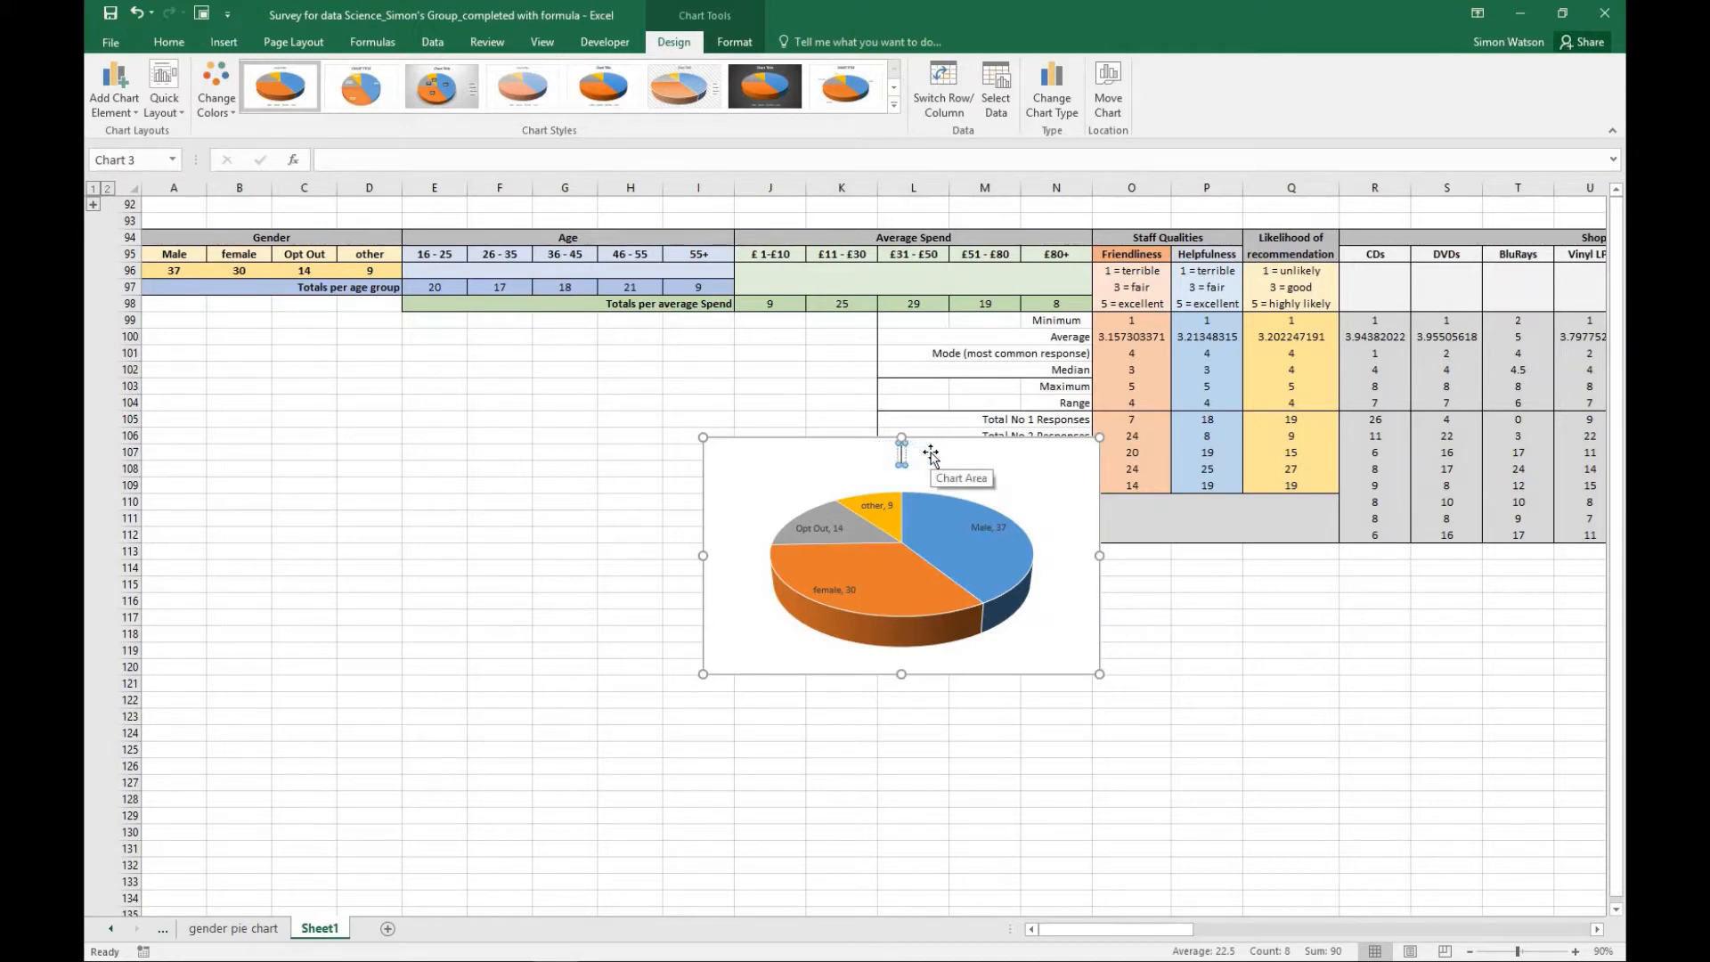
pyautogui.write('Responde')
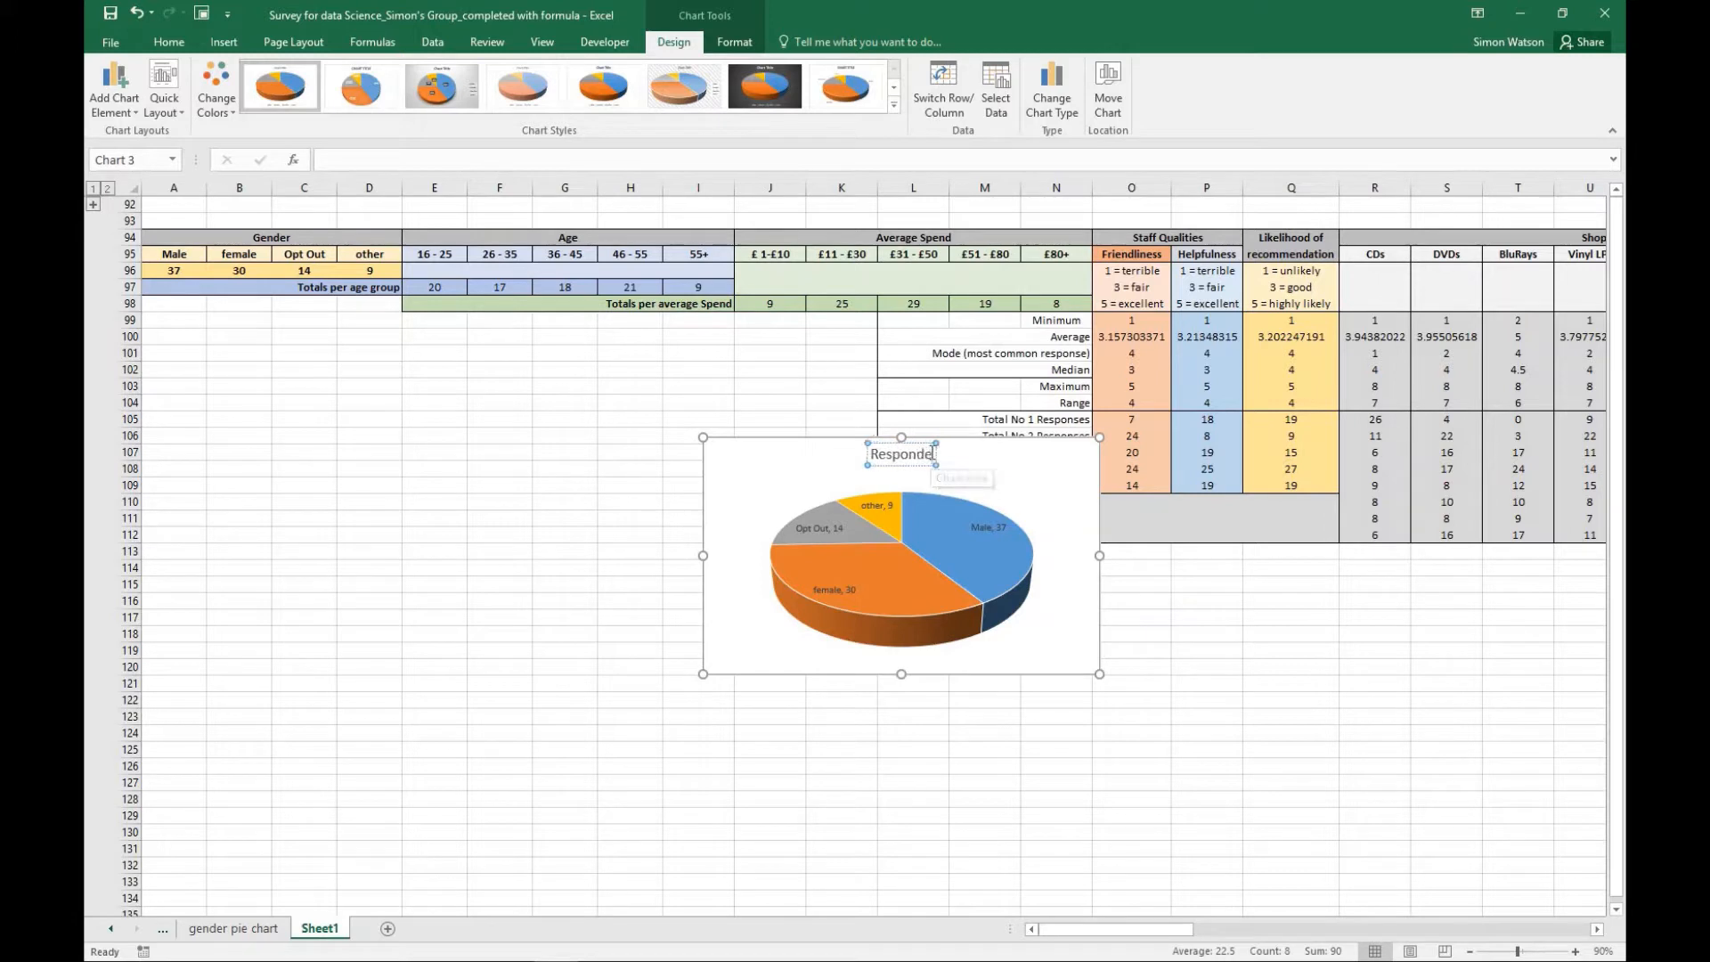
pyautogui.write("nt's Gend")
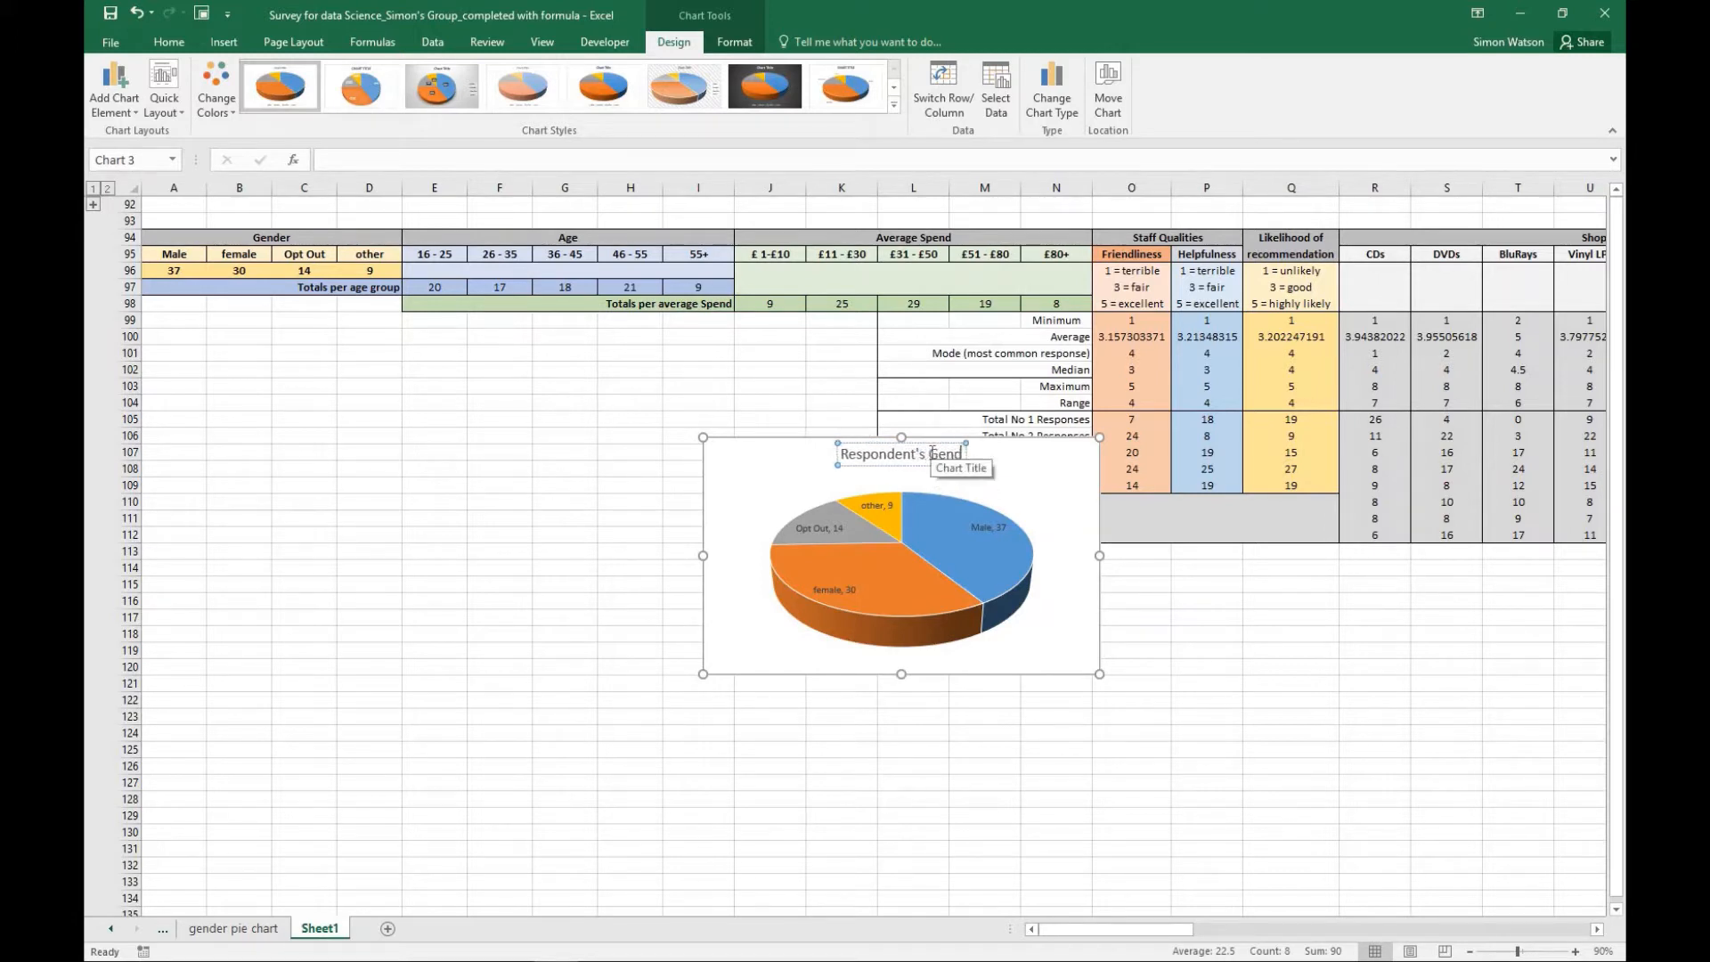
pyautogui.write('ers')
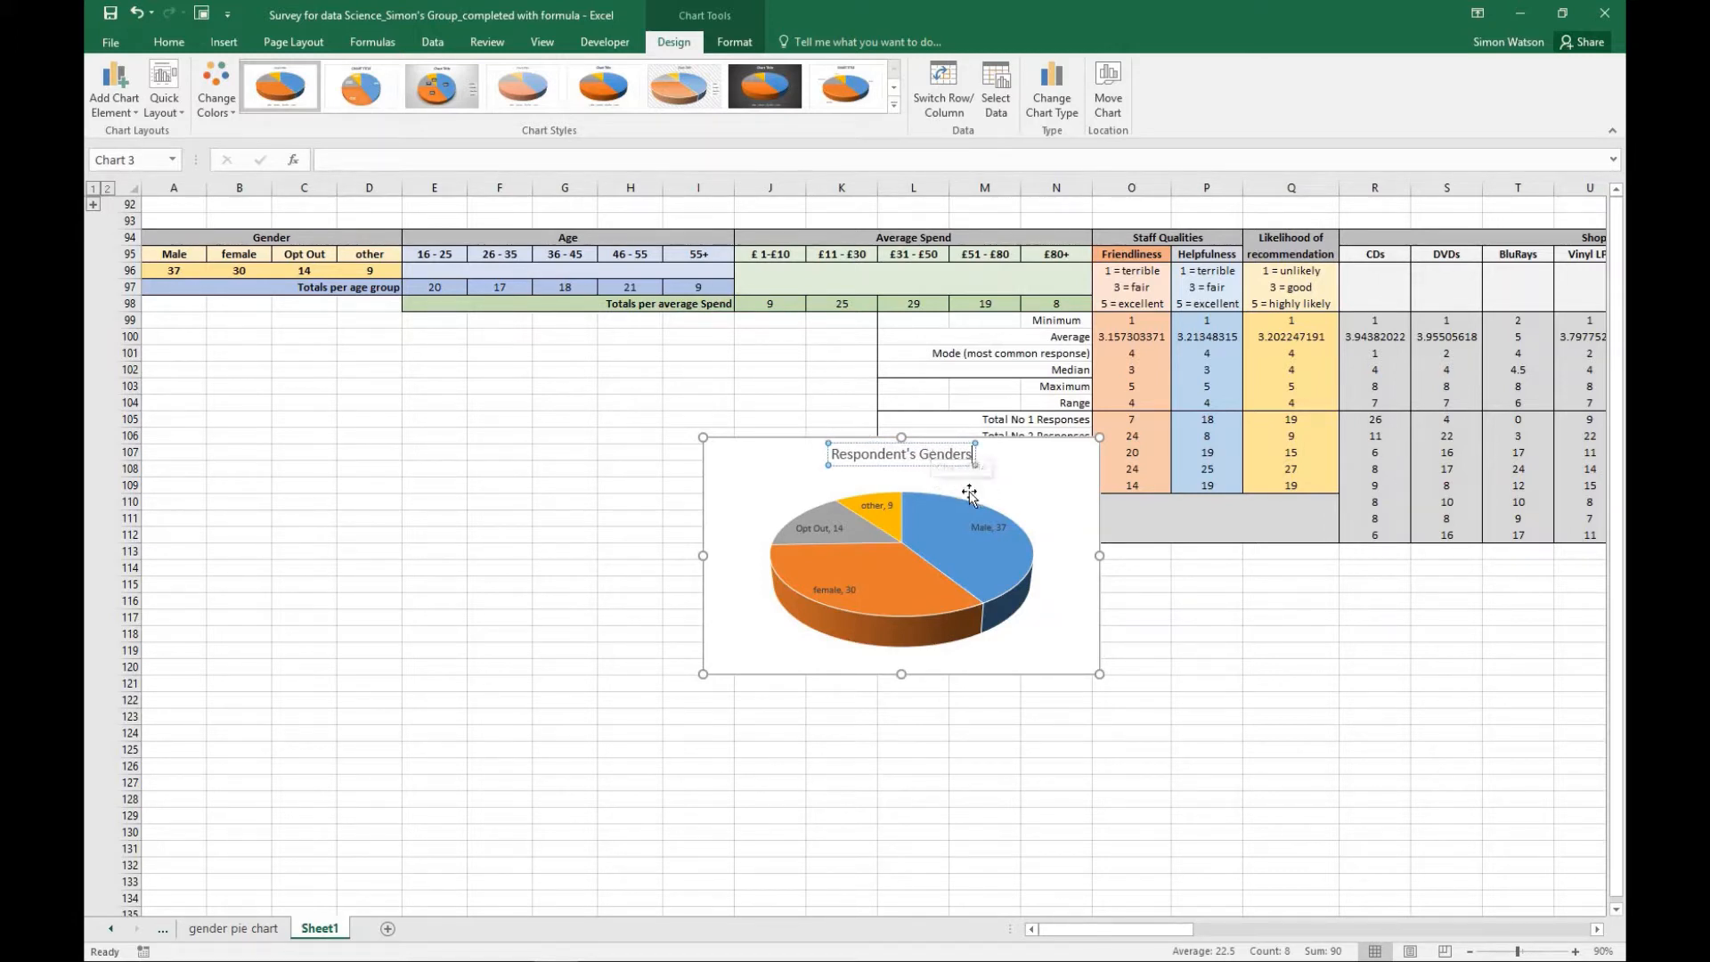
pyautogui.press('Return')
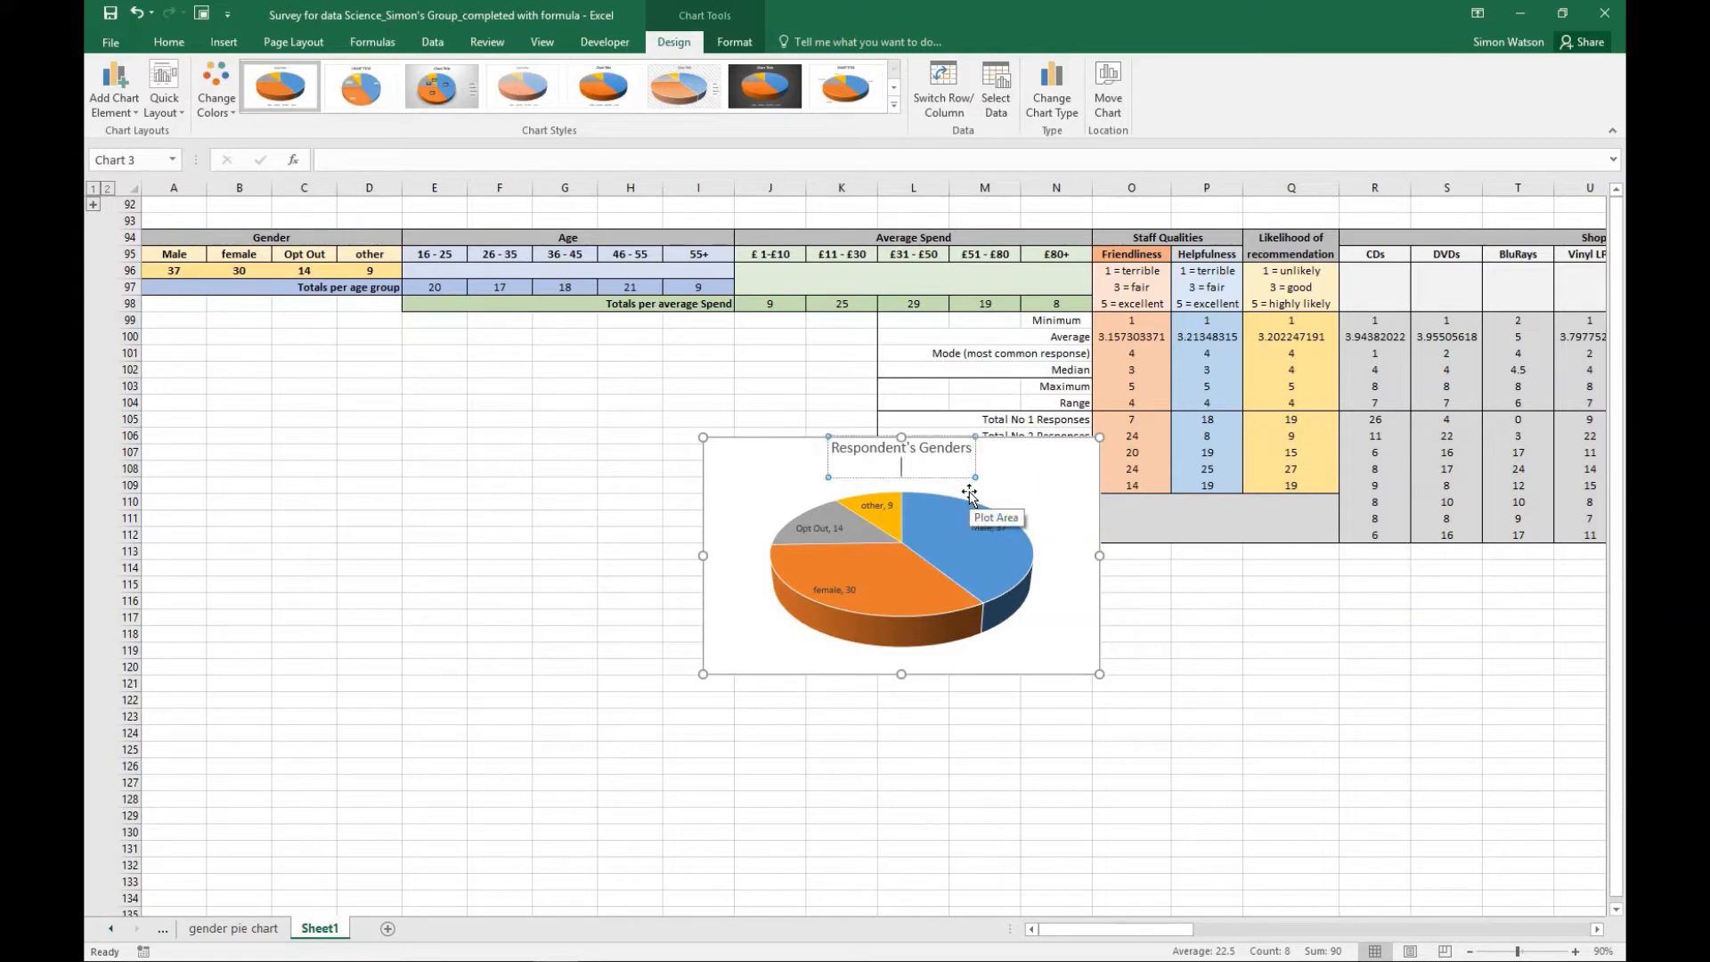
pyautogui.press('BackSpace')
pyautogui.click(1050, 502)
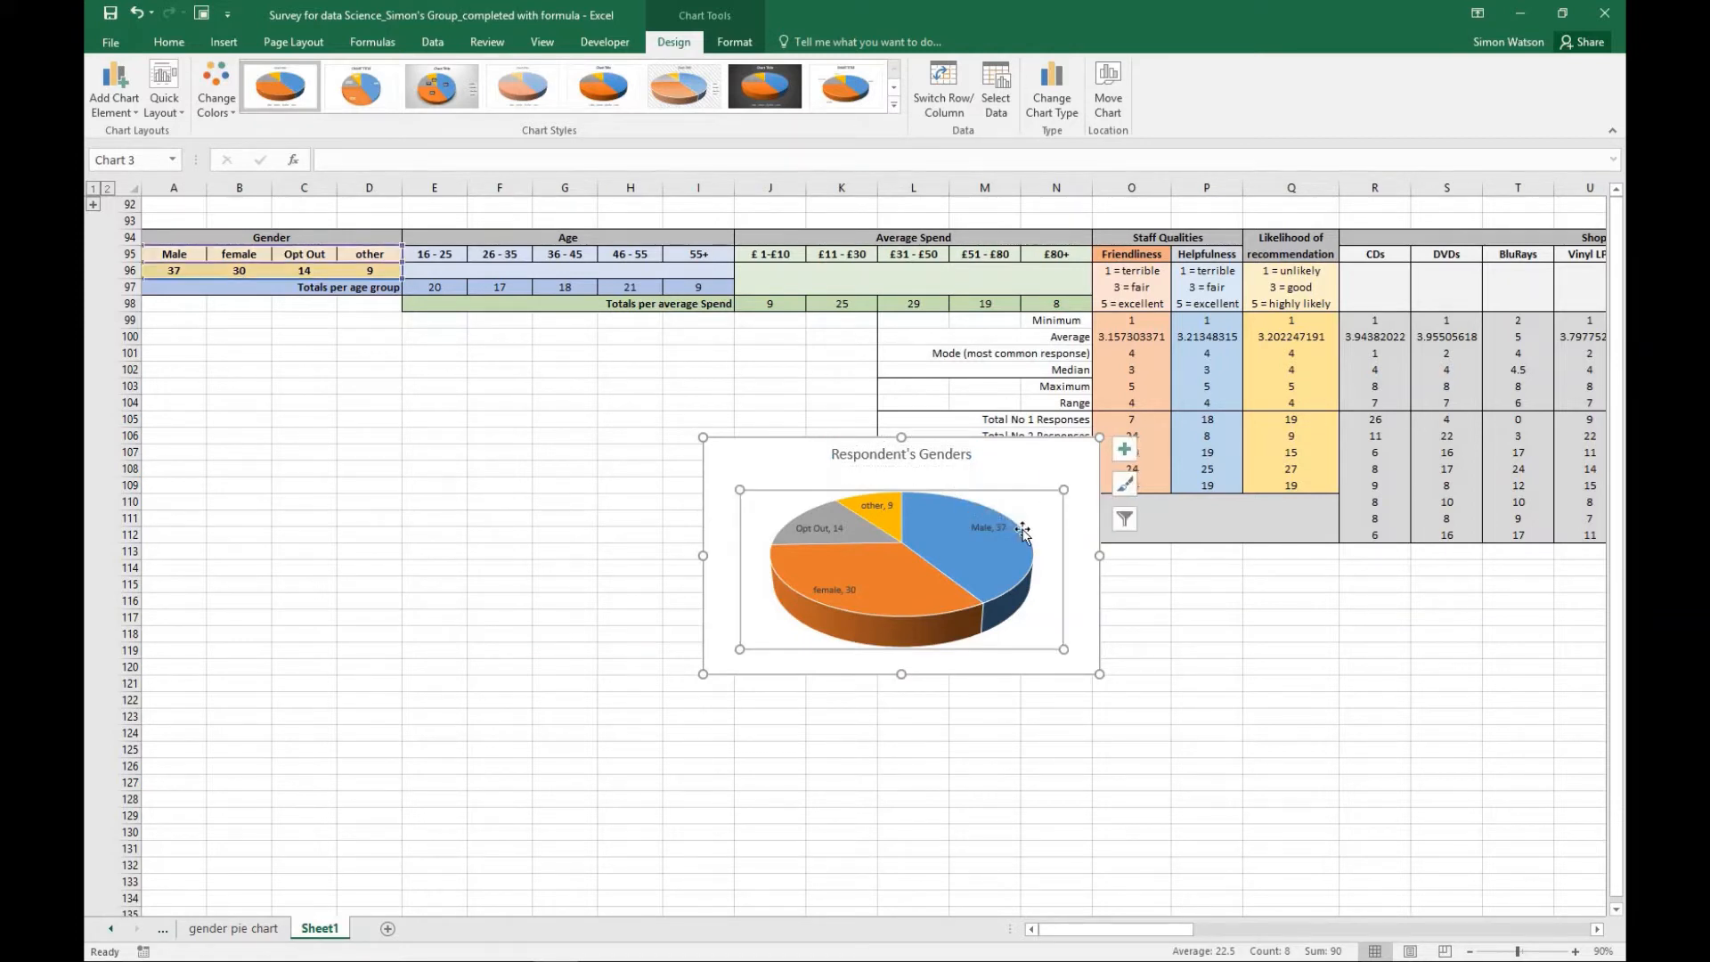
# - Move the 3-D pie chart to a new sheet named "Respondent's Genders"
pyautogui.click(1113, 105)
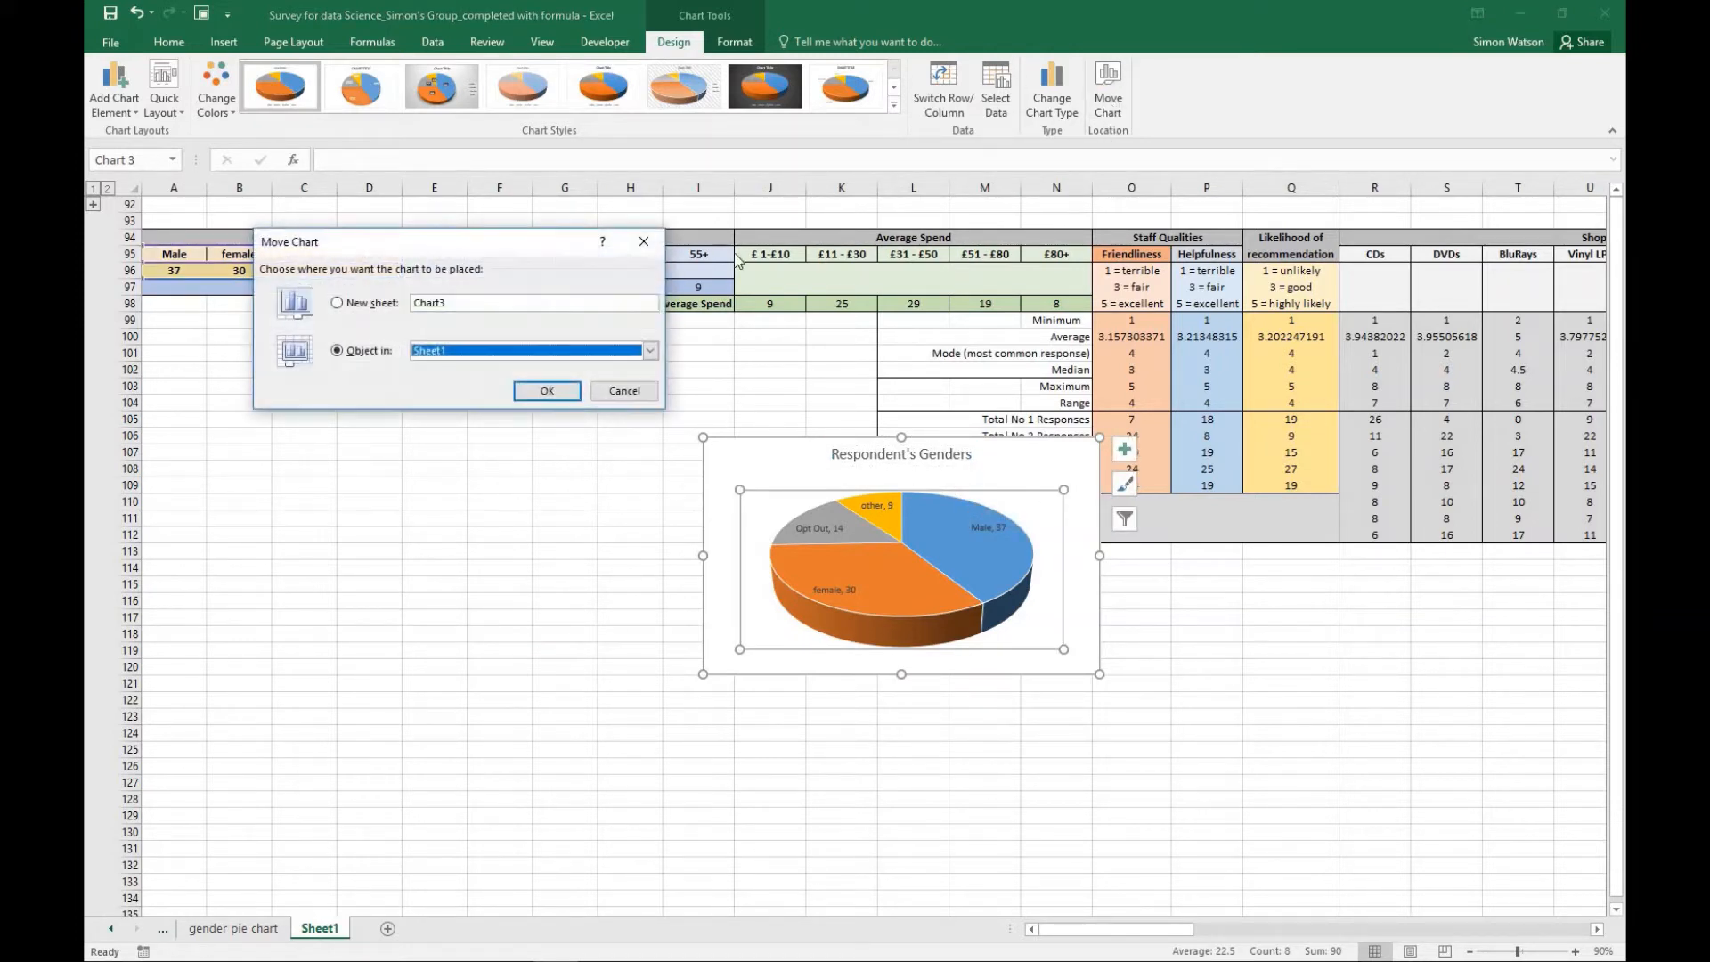
pyautogui.click(350, 303)
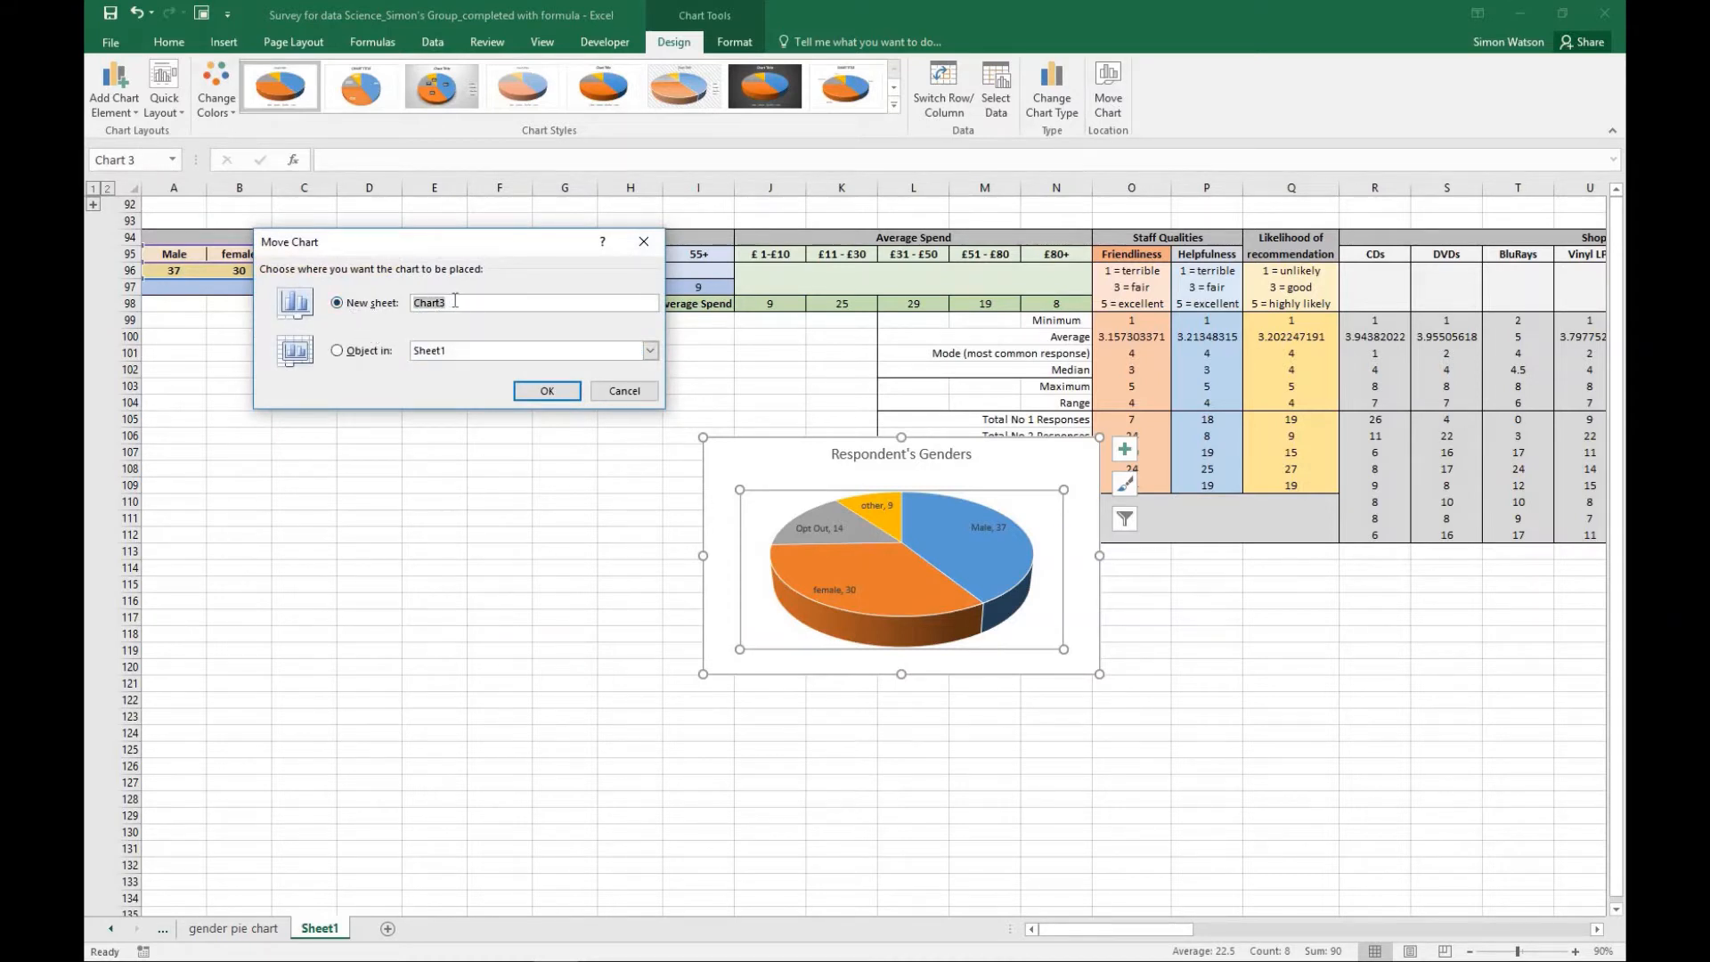
pyautogui.write("Respondent's Genders")
pyautogui.press('Return')
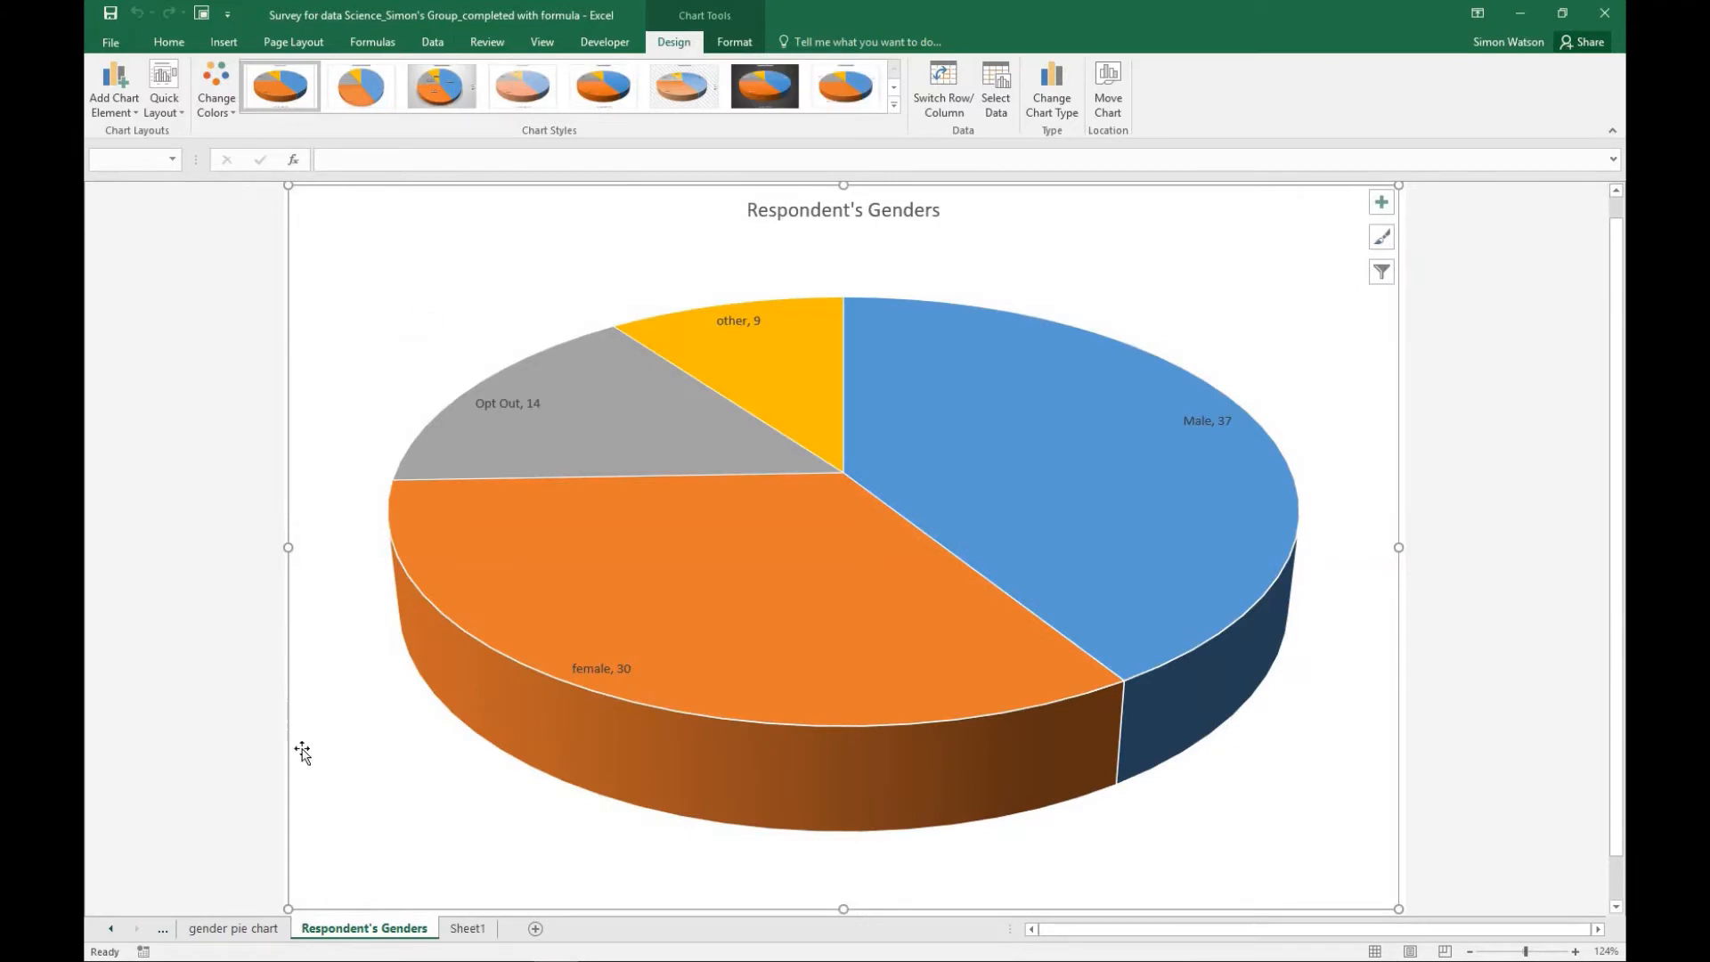
# - Compare the 2-D and 3-D gender pie charts on their own sheets and return to Sheet1
pyautogui.click(225, 931)
pyautogui.click(337, 931)
pyautogui.click(467, 929)
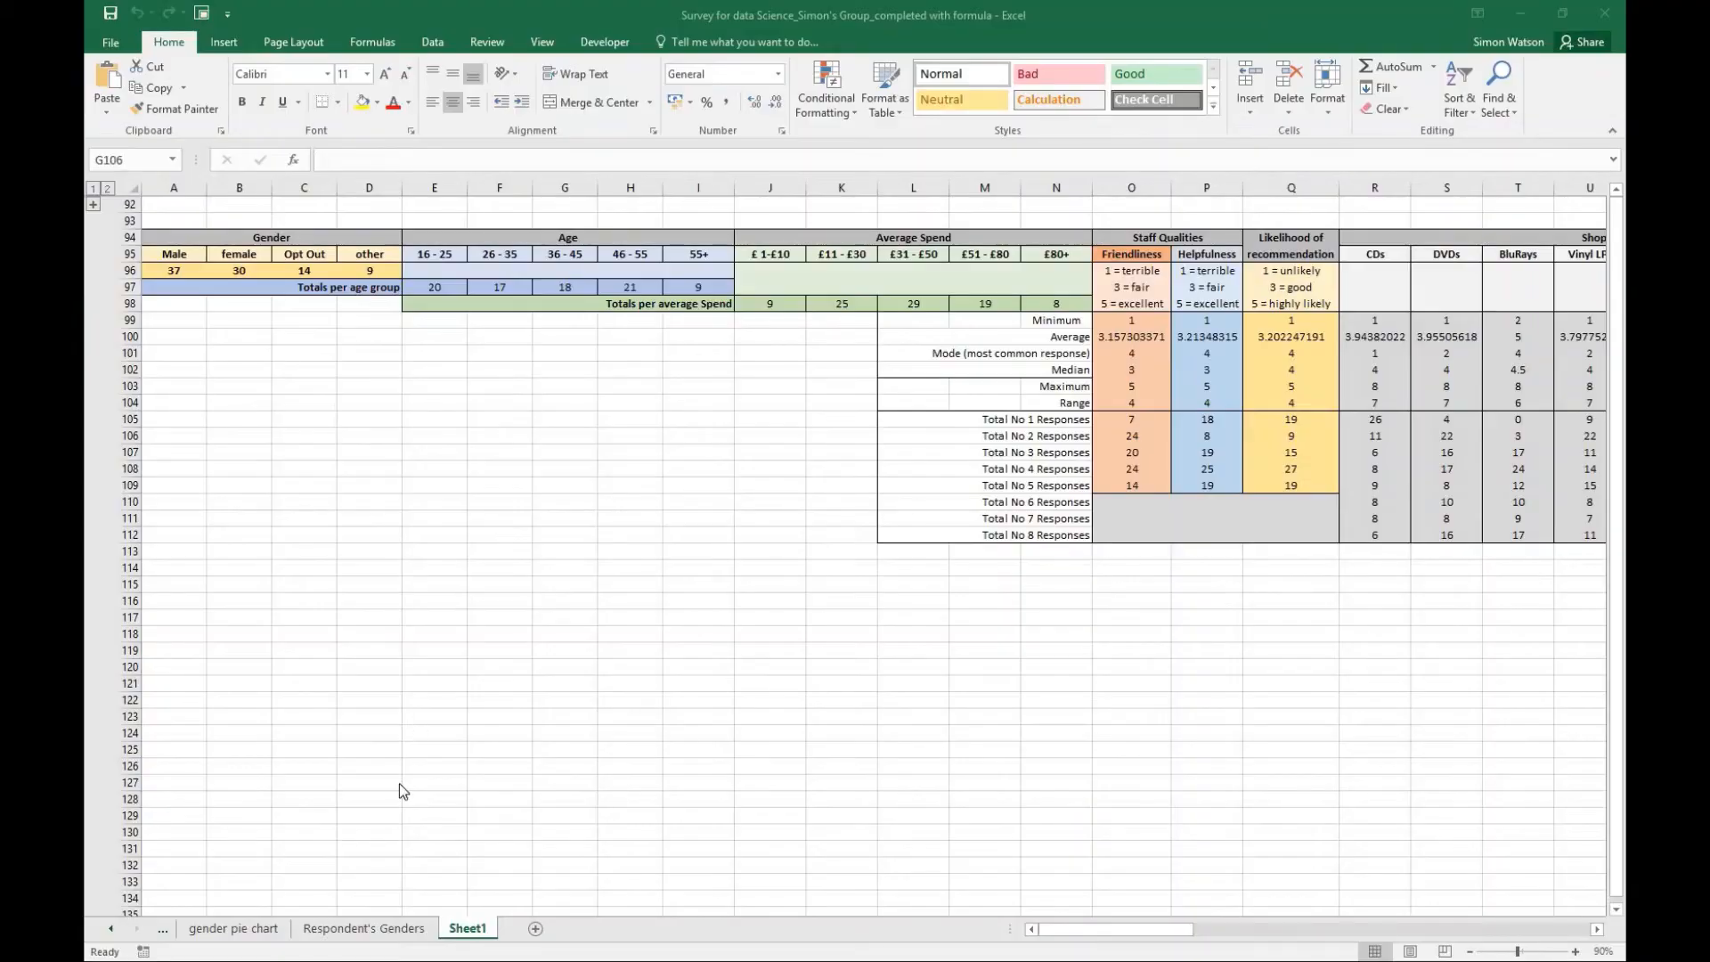
# - Review the 3-D pie chart on the Respondent's Genders sheet and return to Sheet1
pyautogui.click(355, 926)
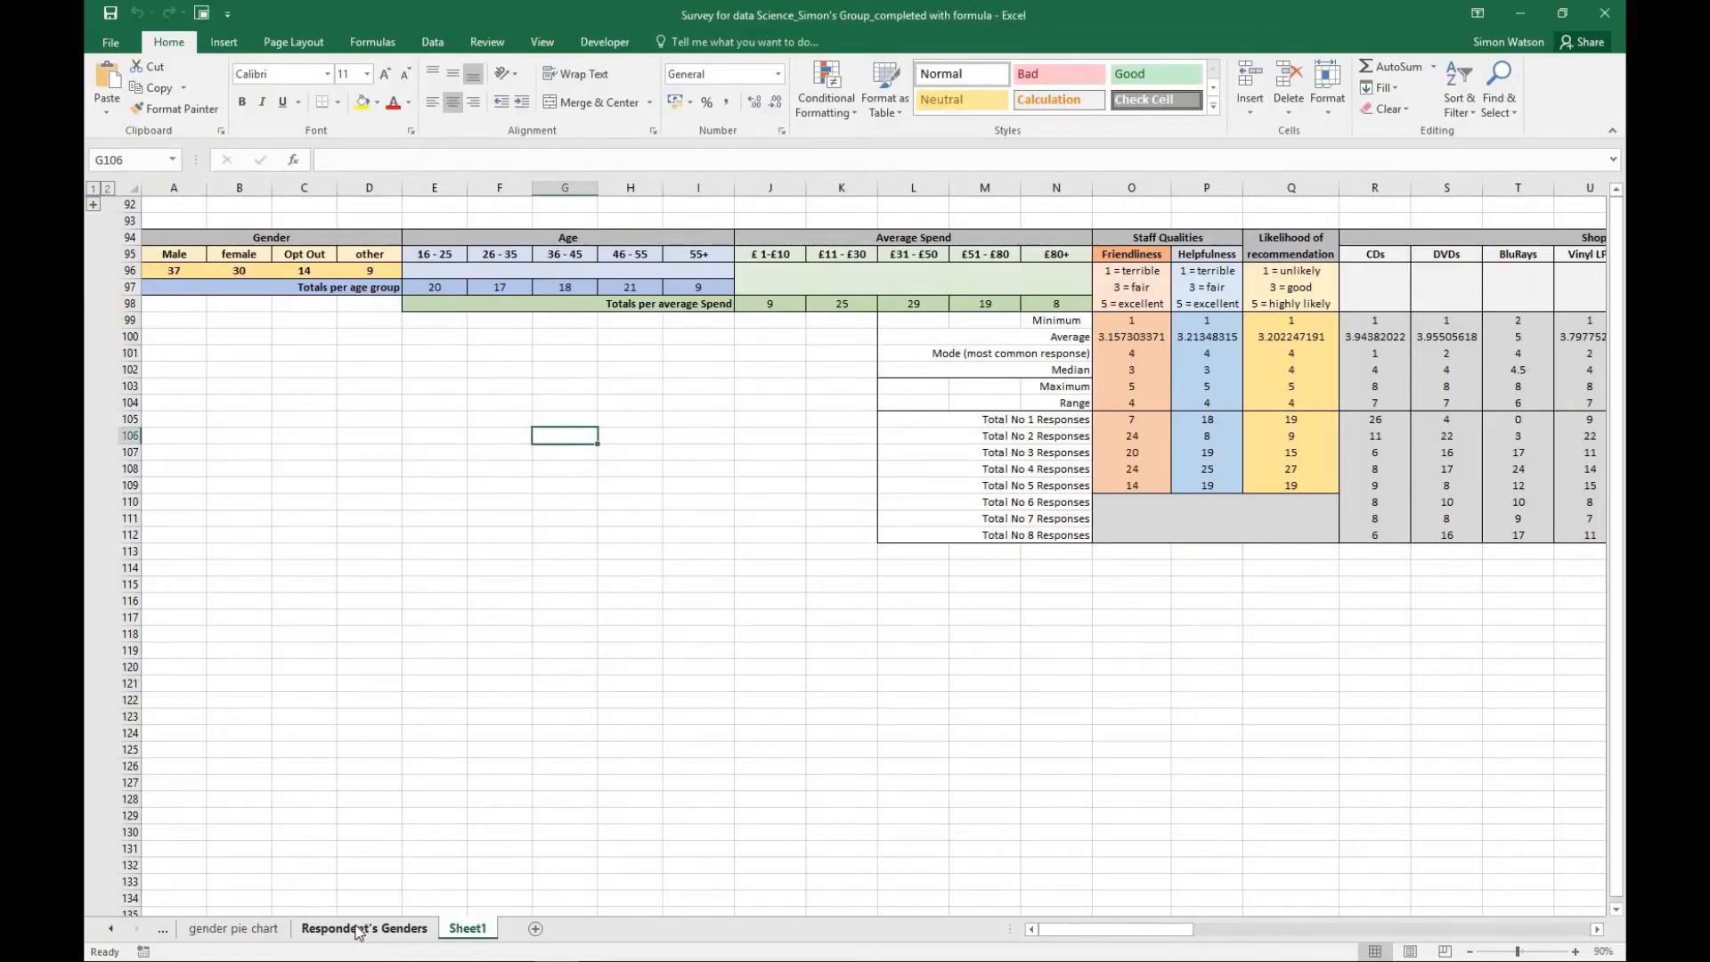
pyautogui.click(358, 929)
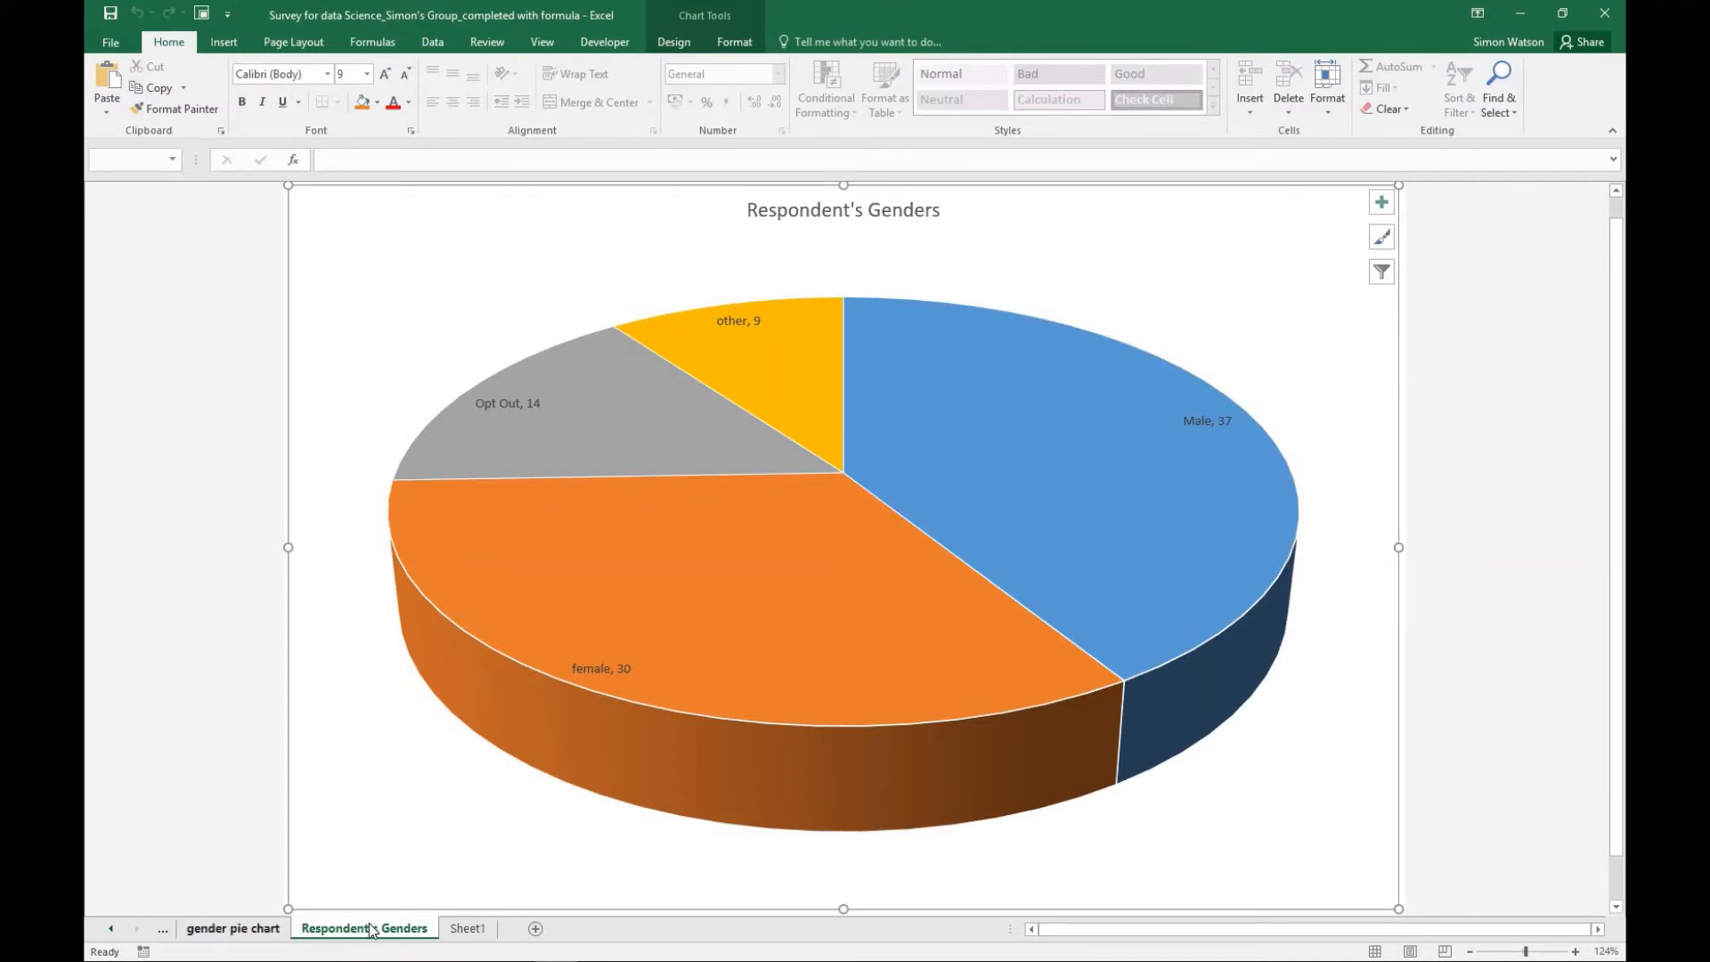
pyautogui.click(478, 930)
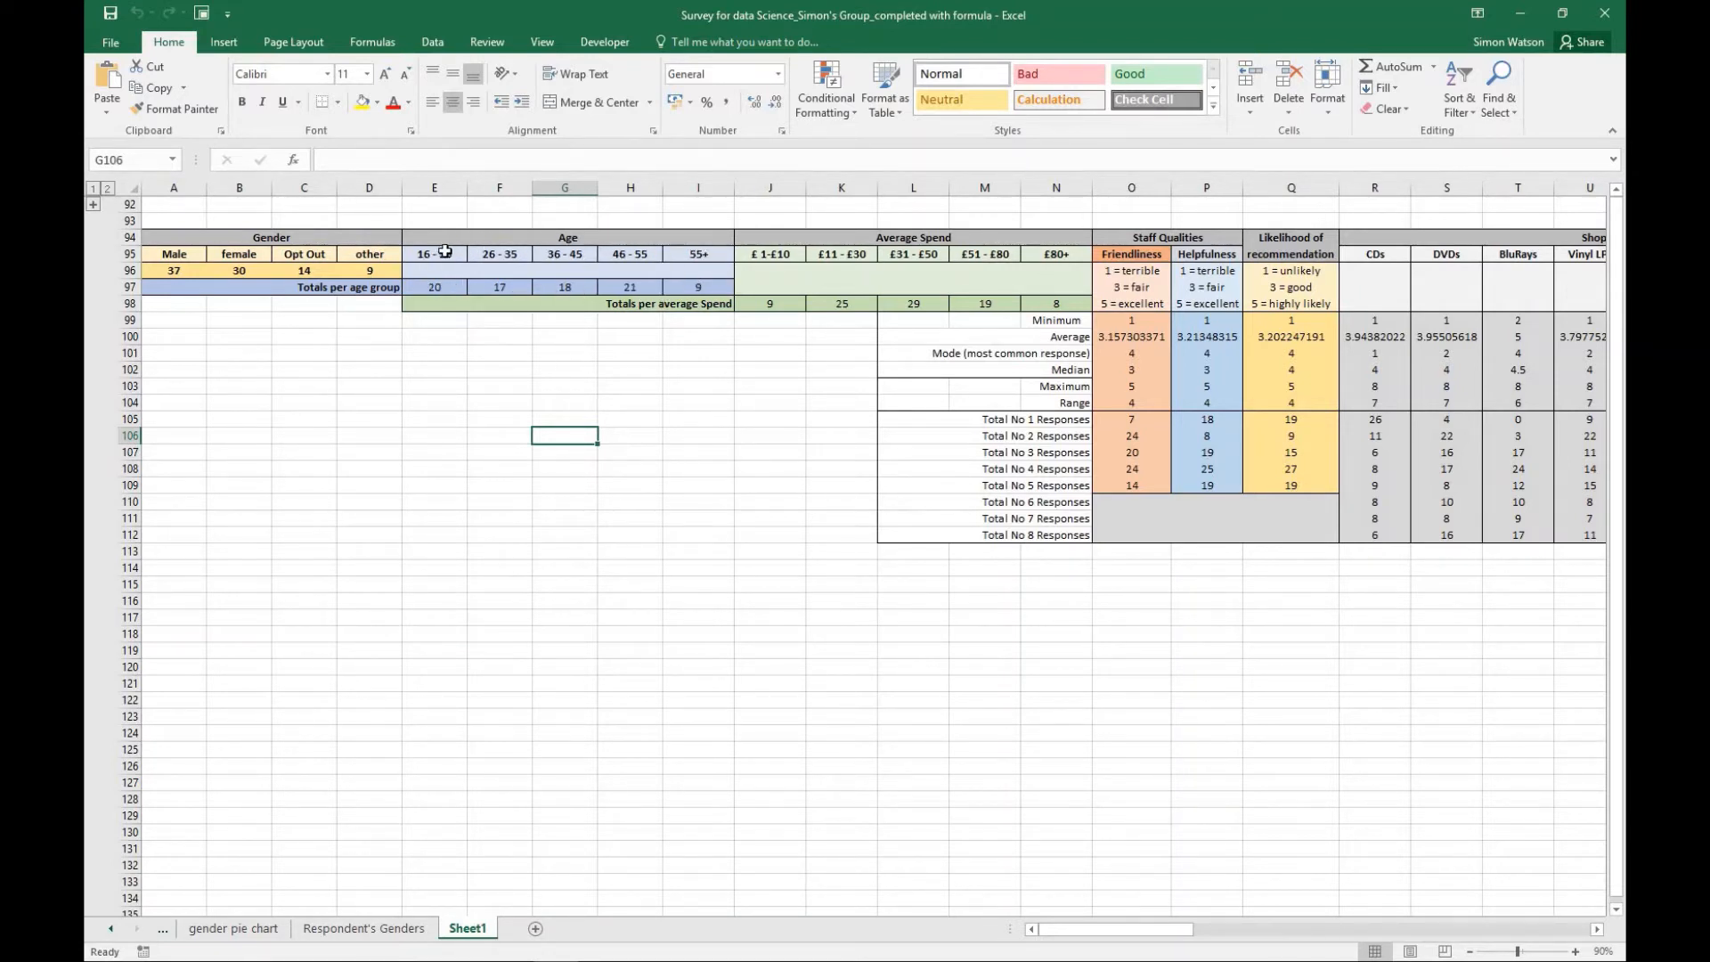
# - Insert a 2-D clustered column chart from the age group data in E95:I97 and place it in the empty area below the Age table
pyautogui.moveTo(441, 254); pyautogui.dragTo(690, 287)
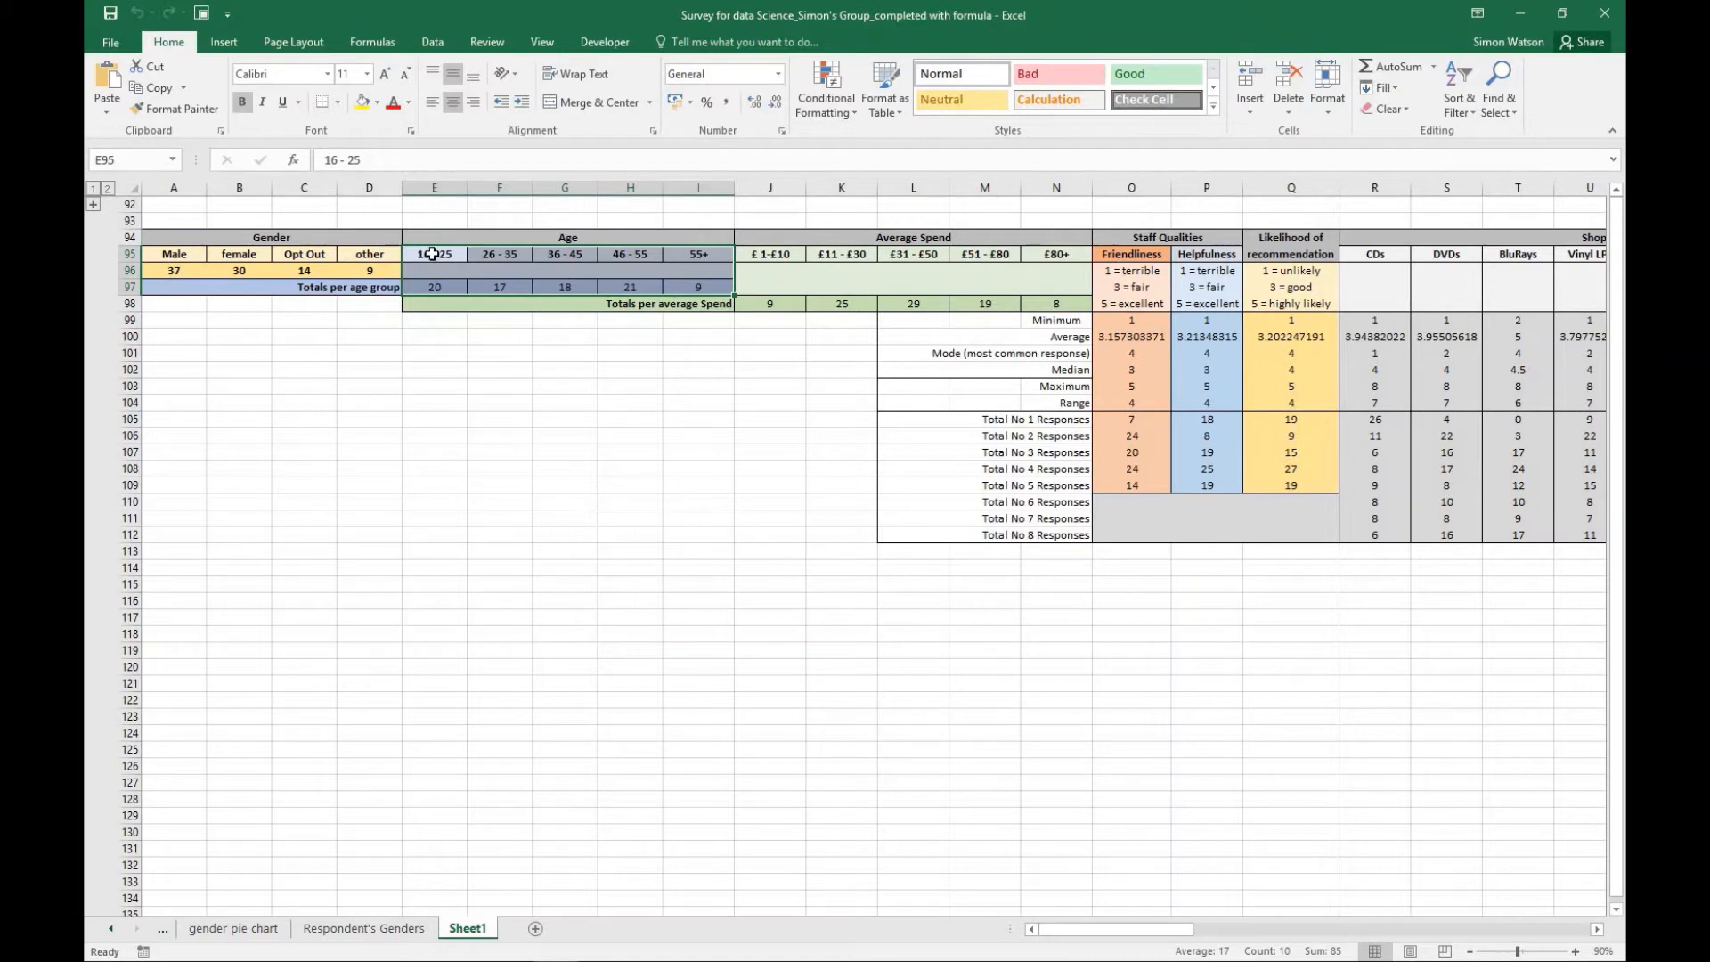
pyautogui.click(433, 254)
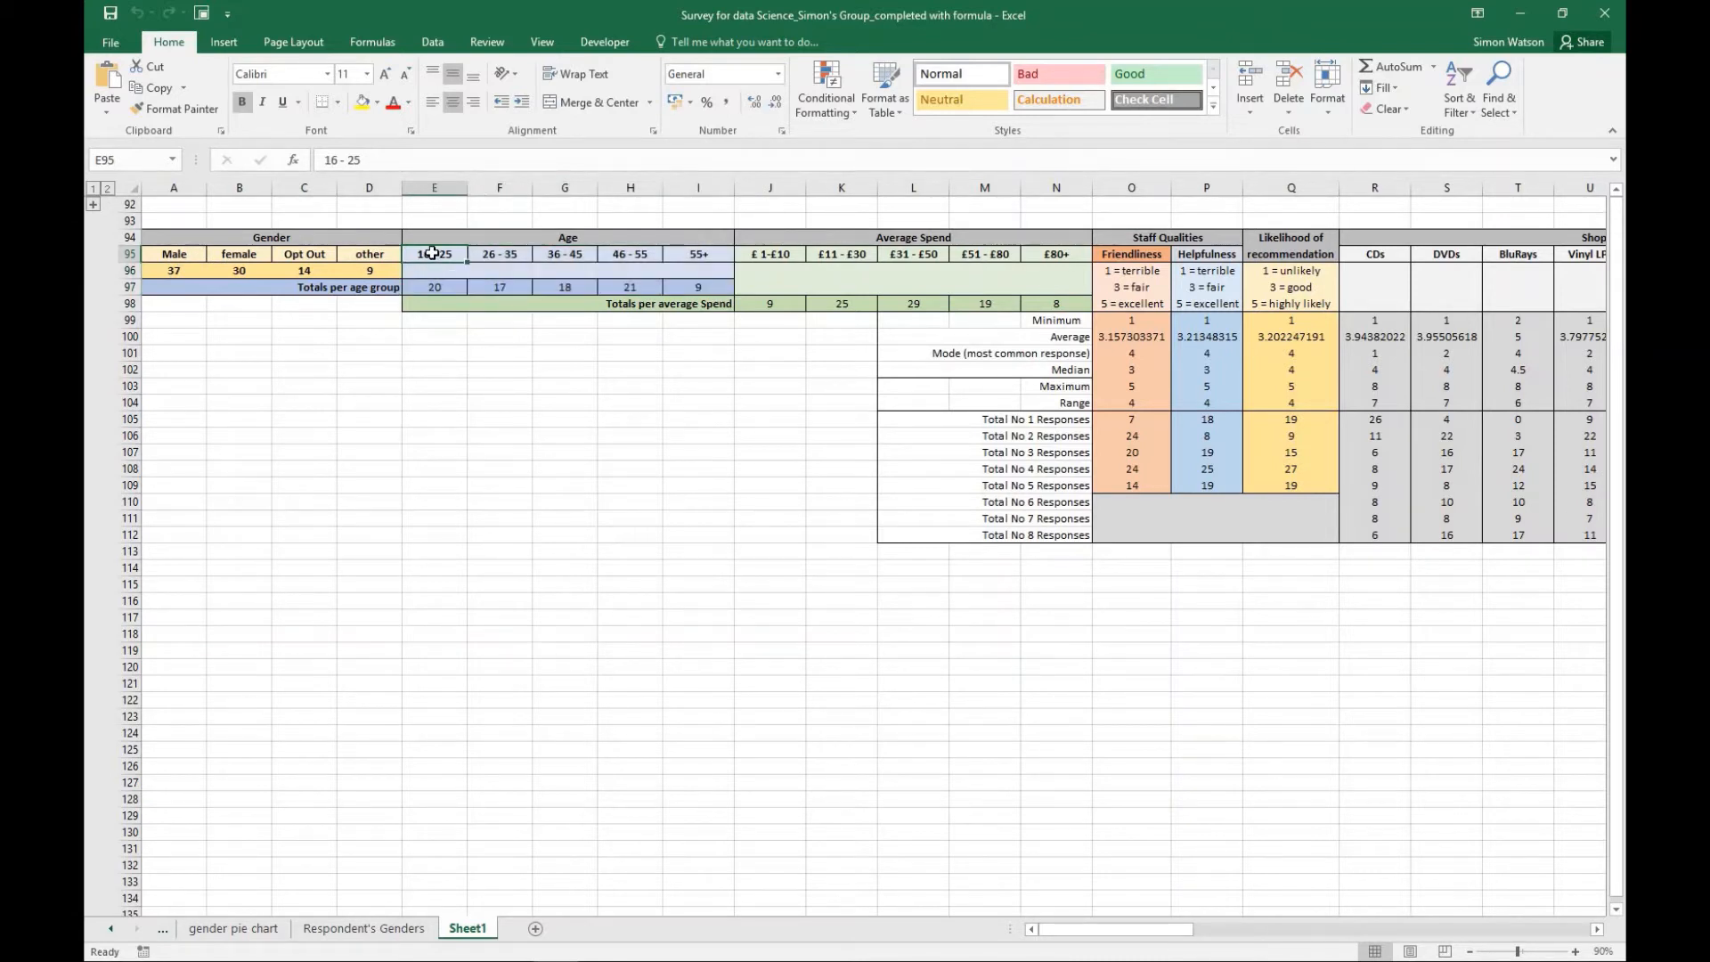
pyautogui.moveTo(433, 253); pyautogui.dragTo(680, 286)
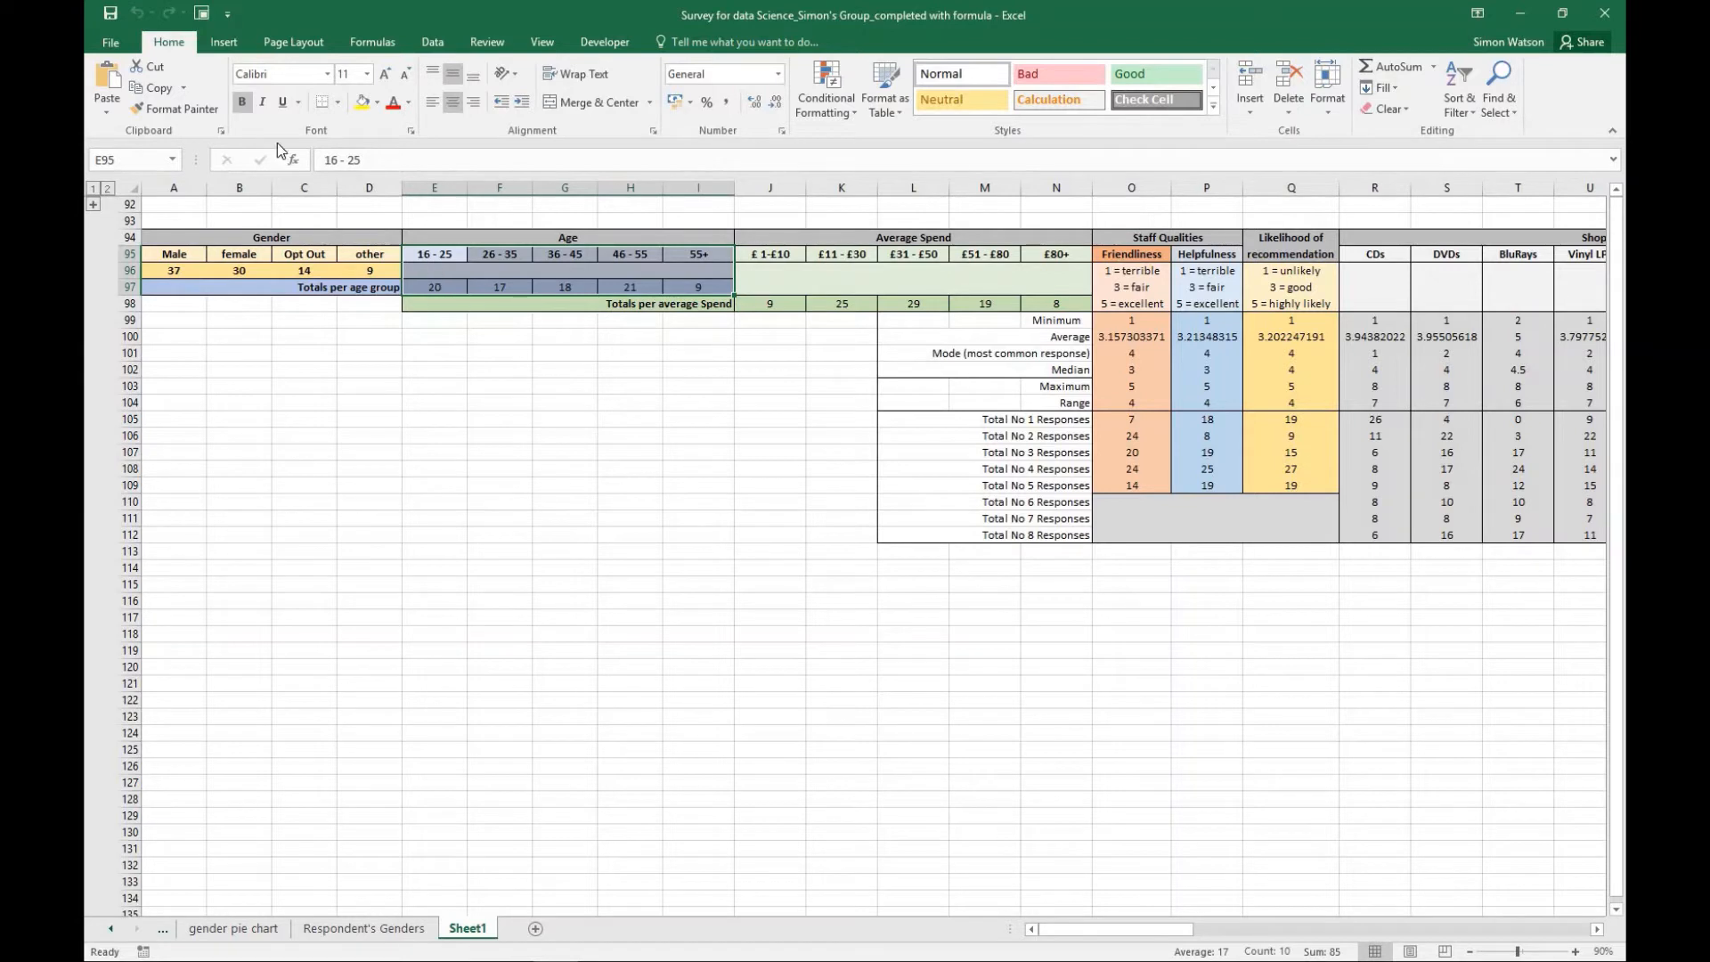
pyautogui.click(217, 35)
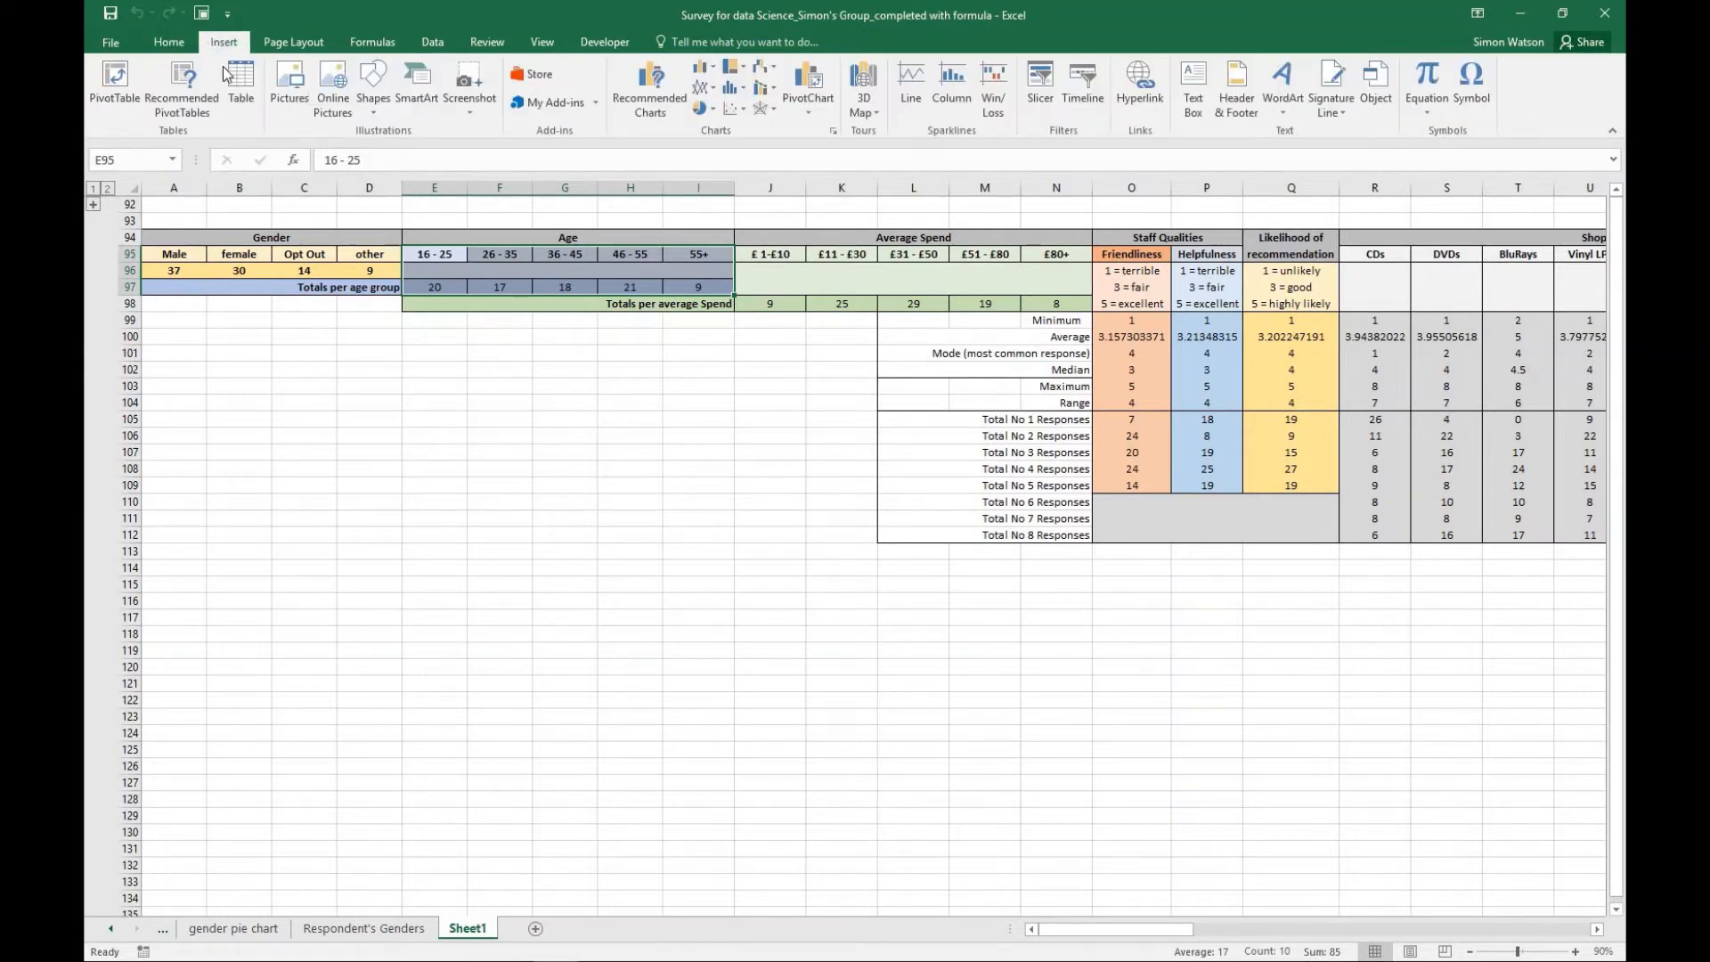
pyautogui.click(703, 68)
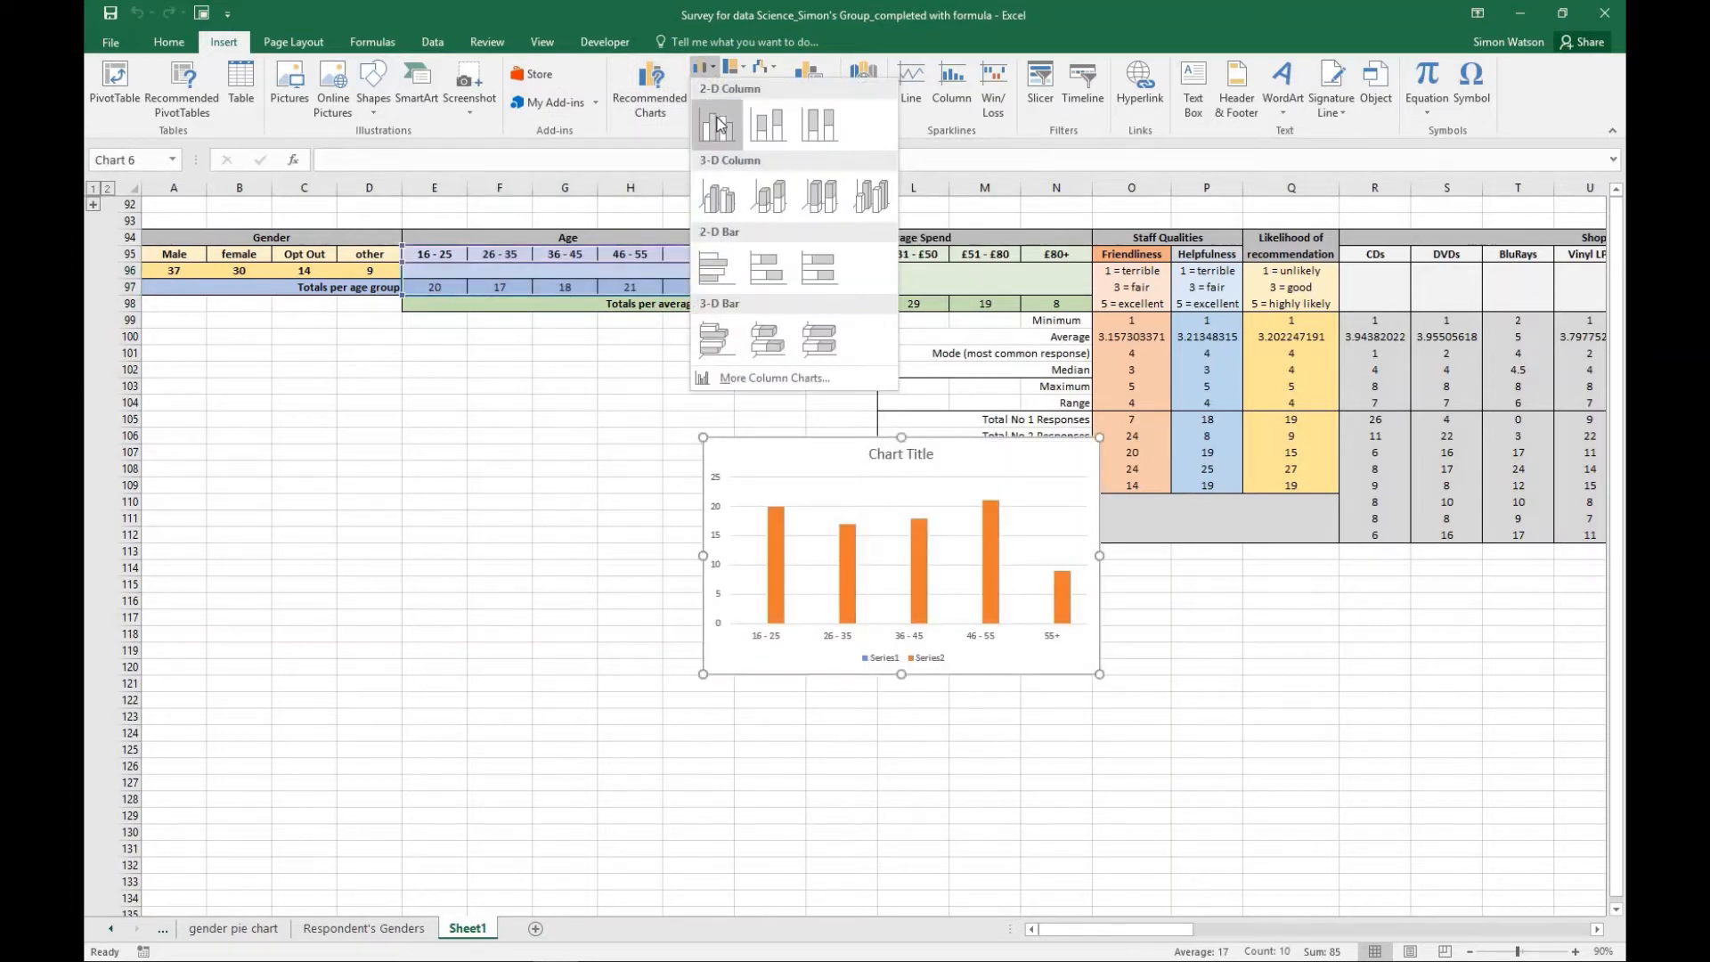
pyautogui.click(718, 123)
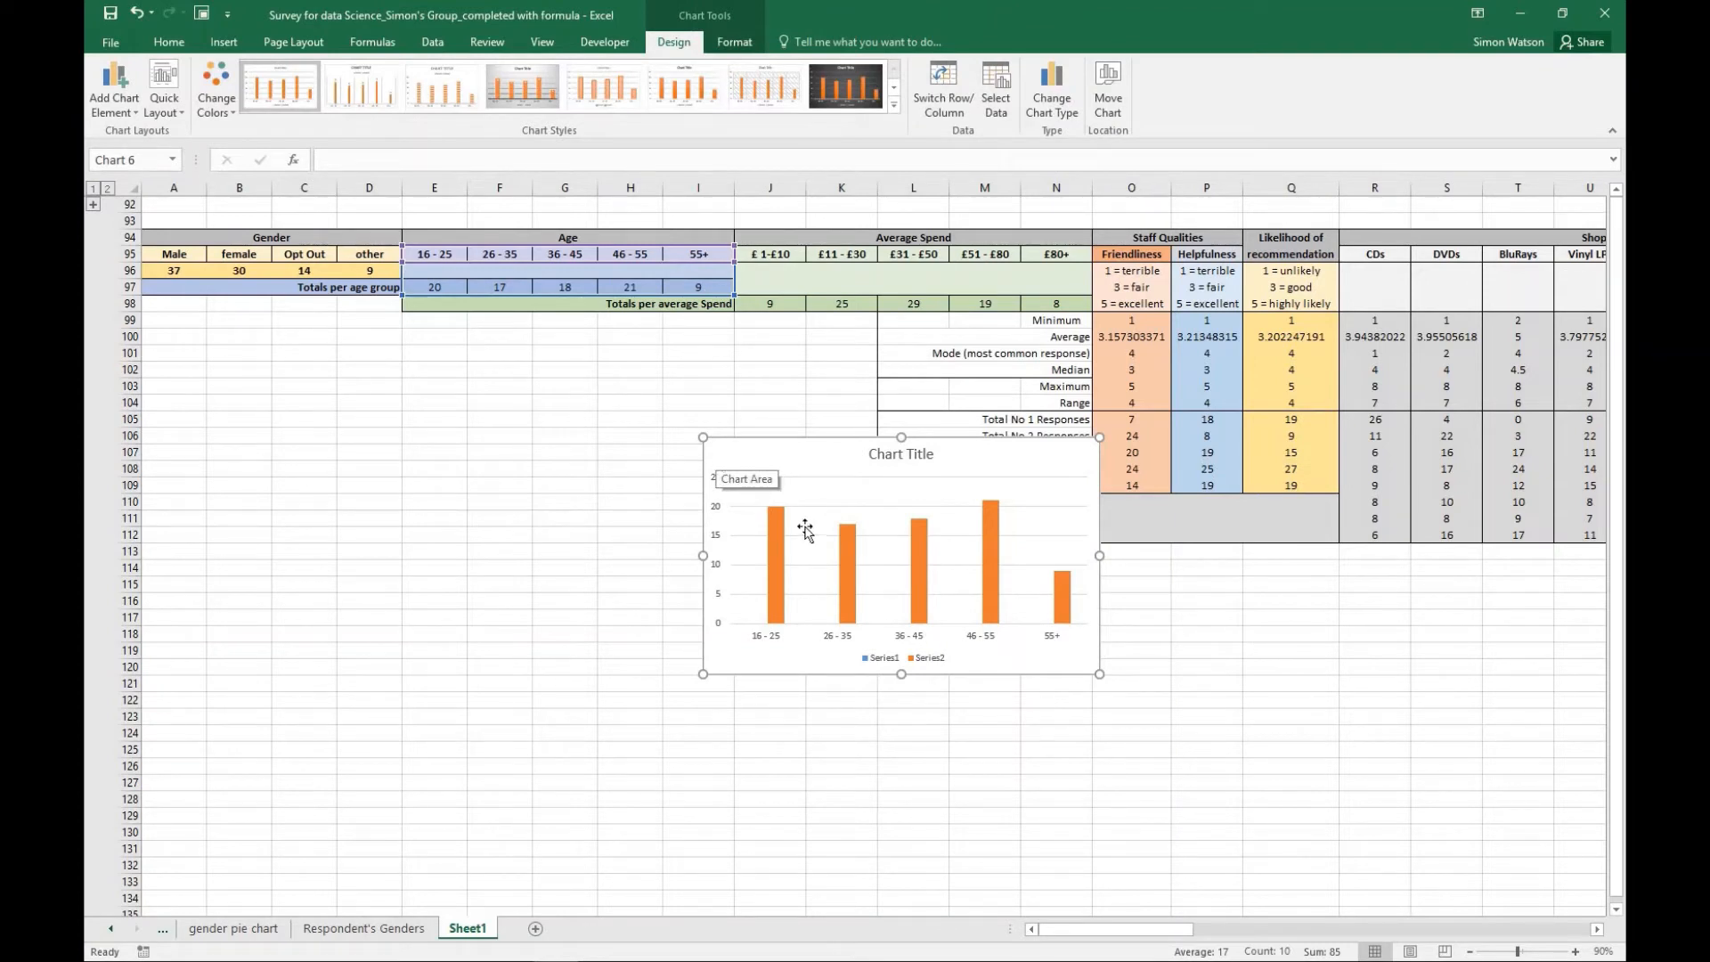
pyautogui.moveTo(773, 453); pyautogui.dragTo(532, 467)
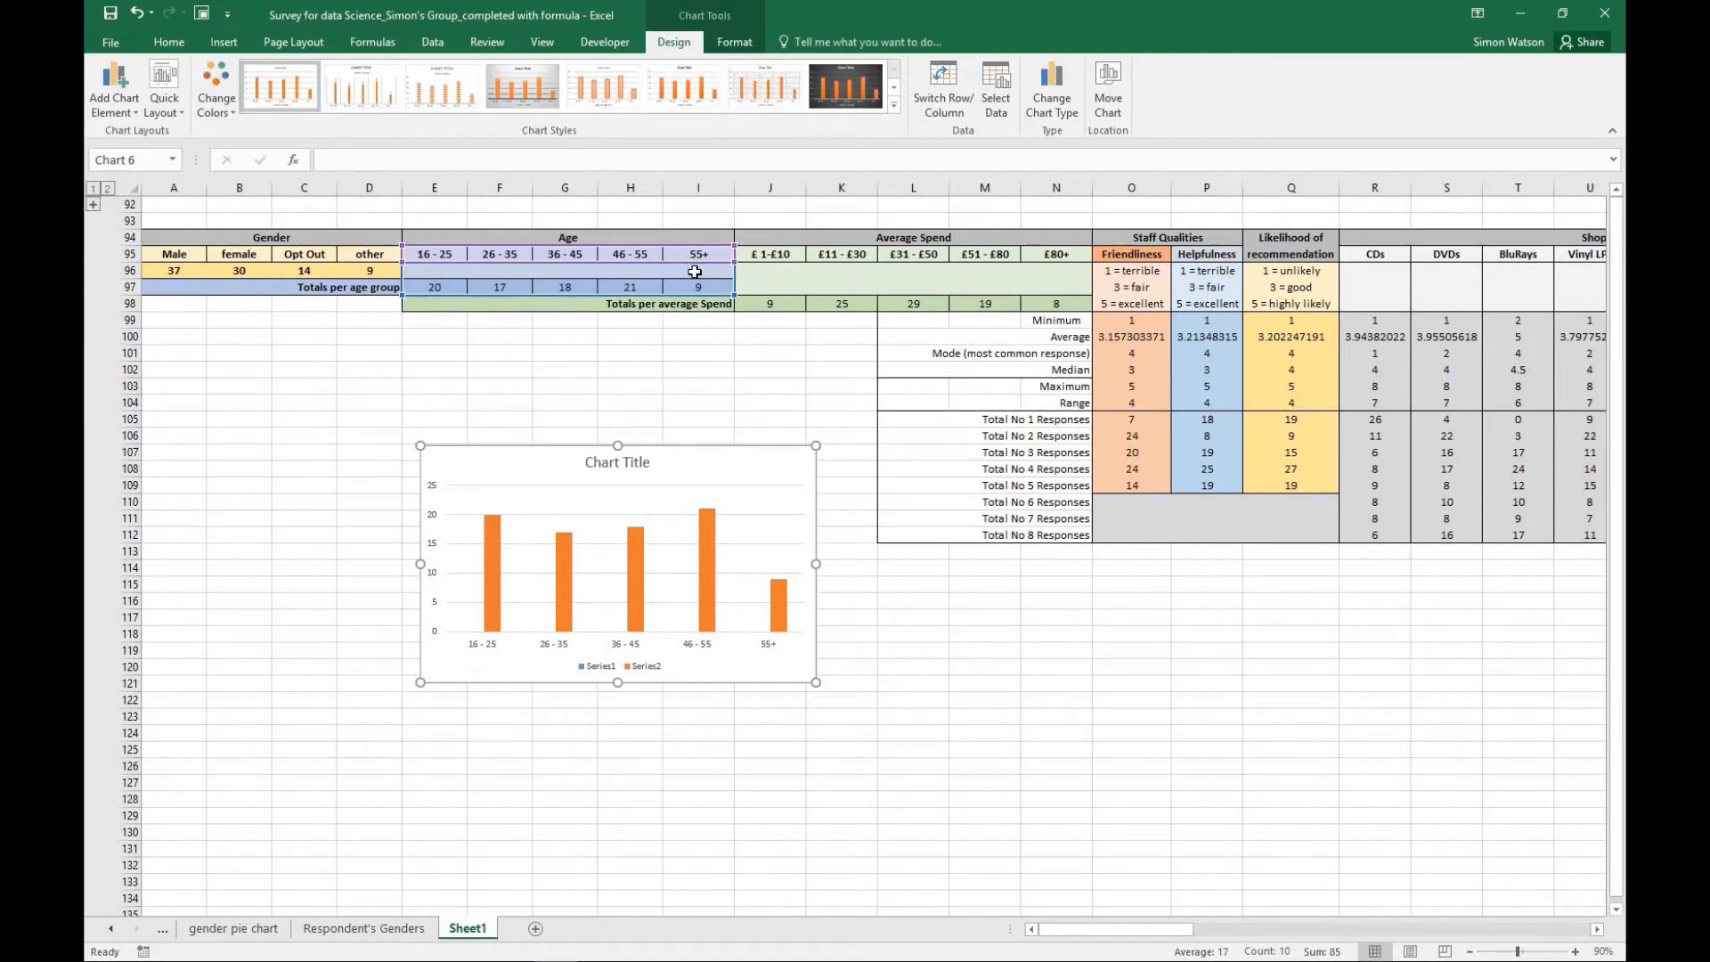
# - Delete the age group column chart with two data series from Sheet1
pyautogui.click(752, 466)
pyautogui.press('Delete')
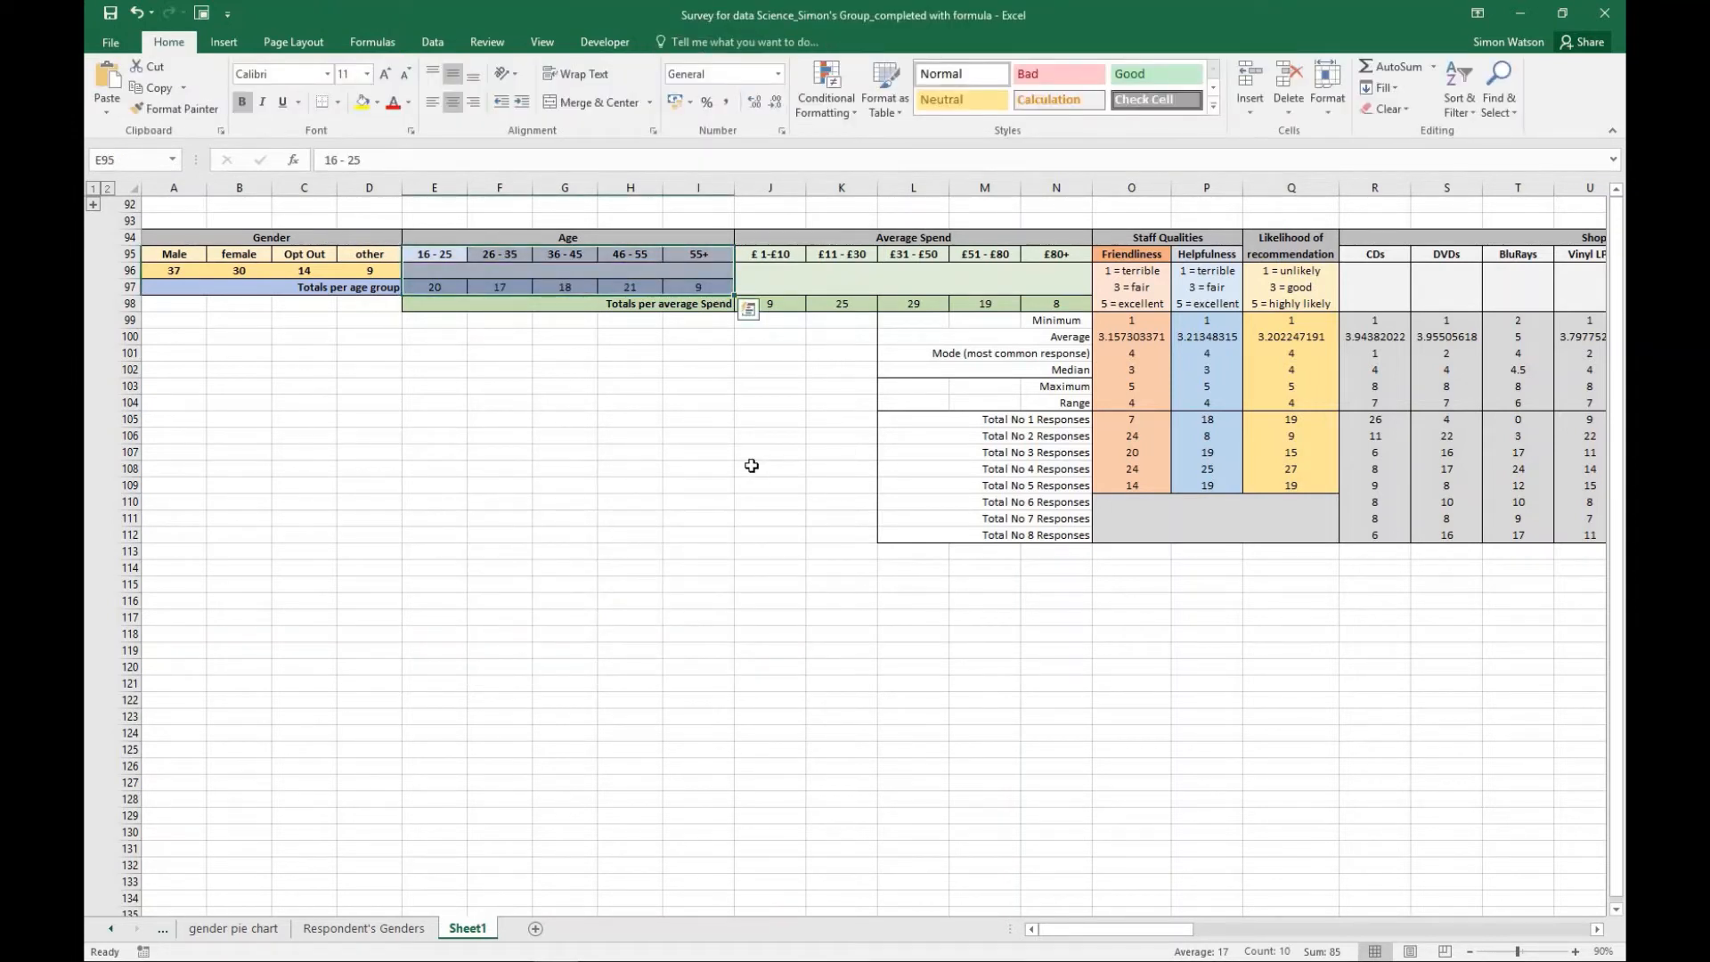
pyautogui.click(751, 466)
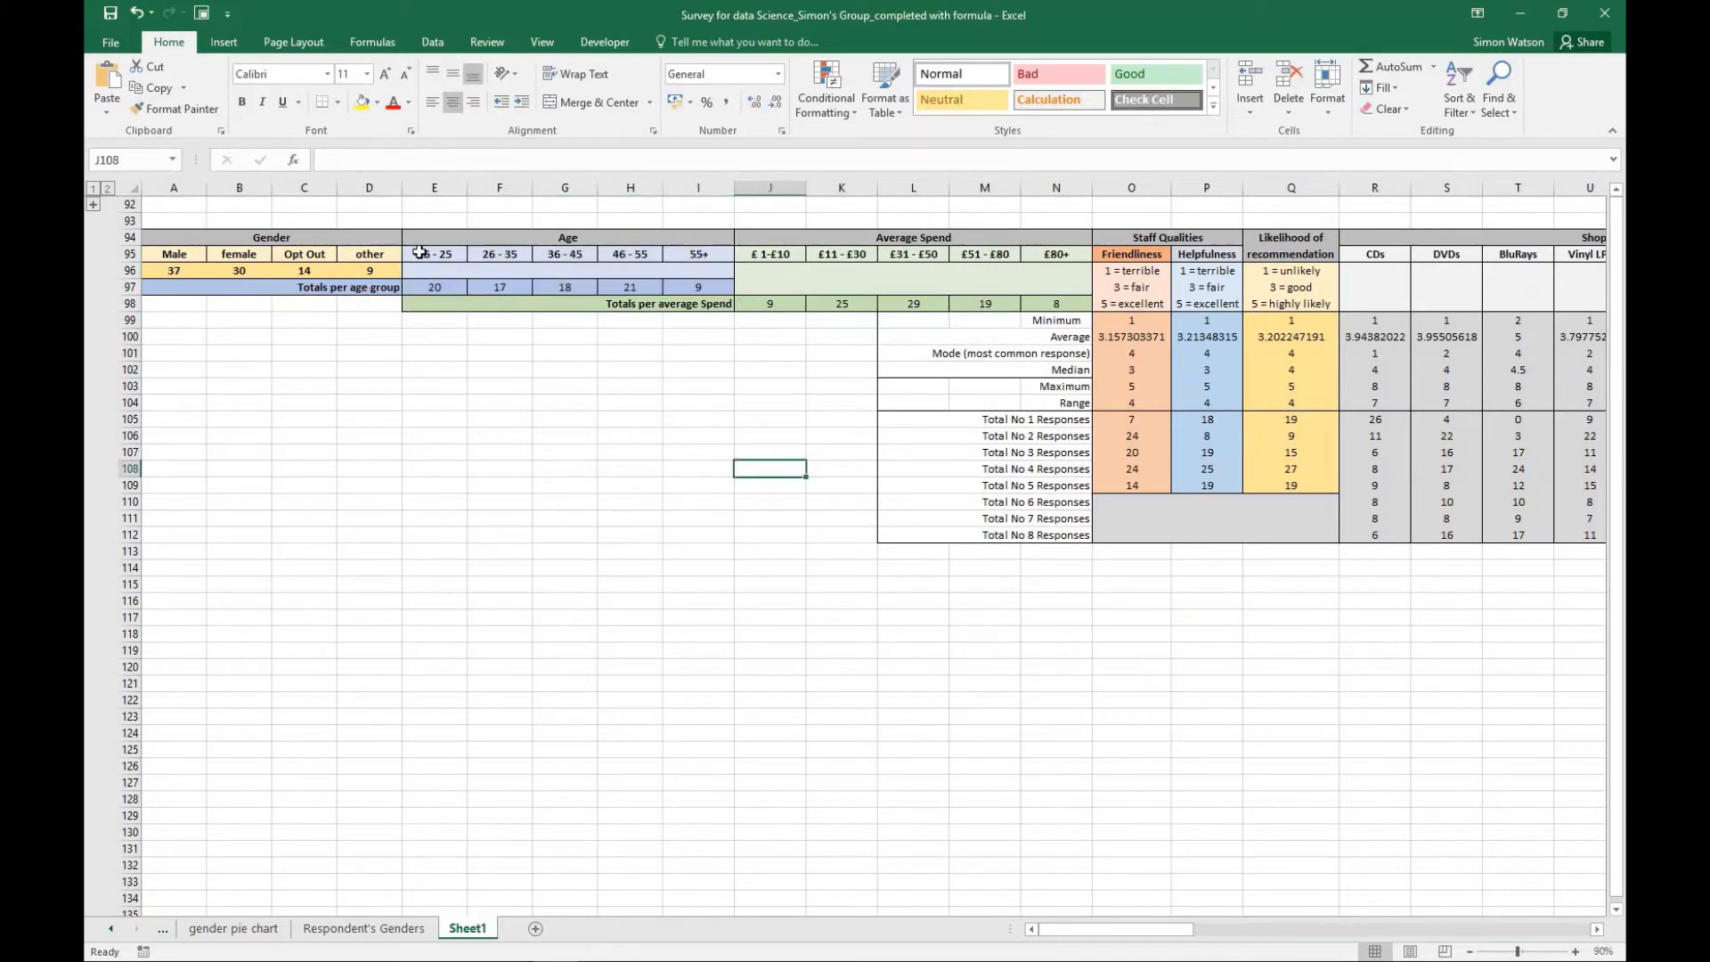
pyautogui.moveTo(418, 255); pyautogui.dragTo(686, 255)
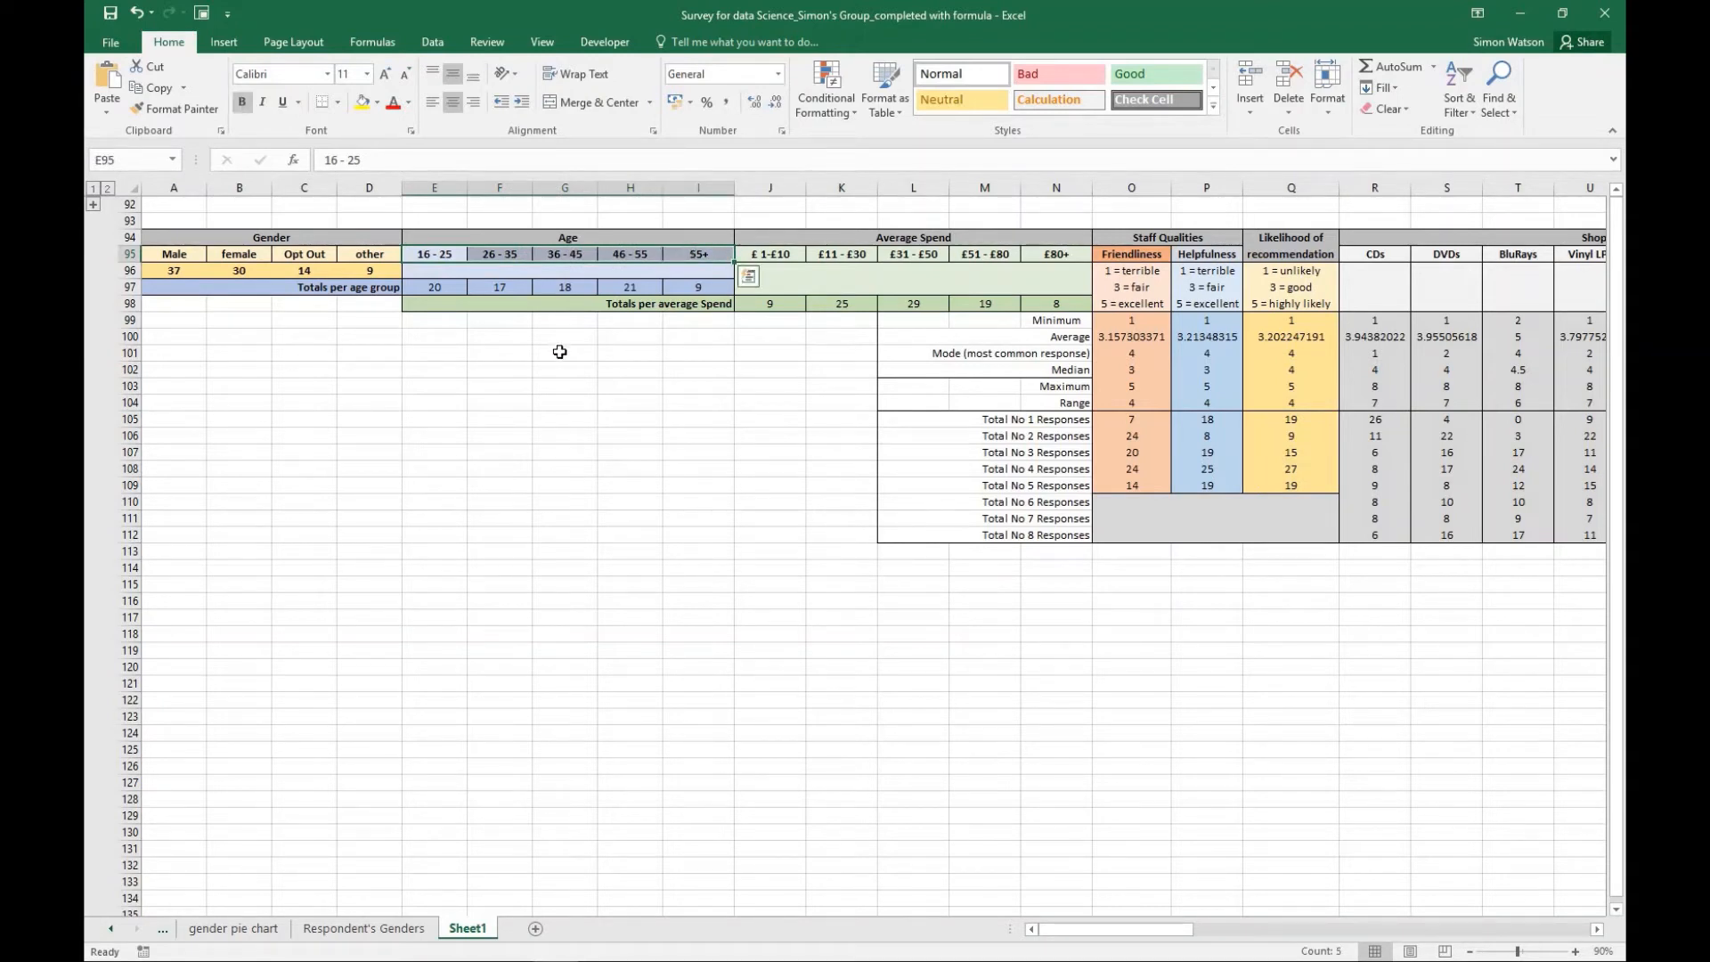
pyautogui.click(525, 322)
pyautogui.moveTo(476, 252); pyautogui.dragTo(698, 291)
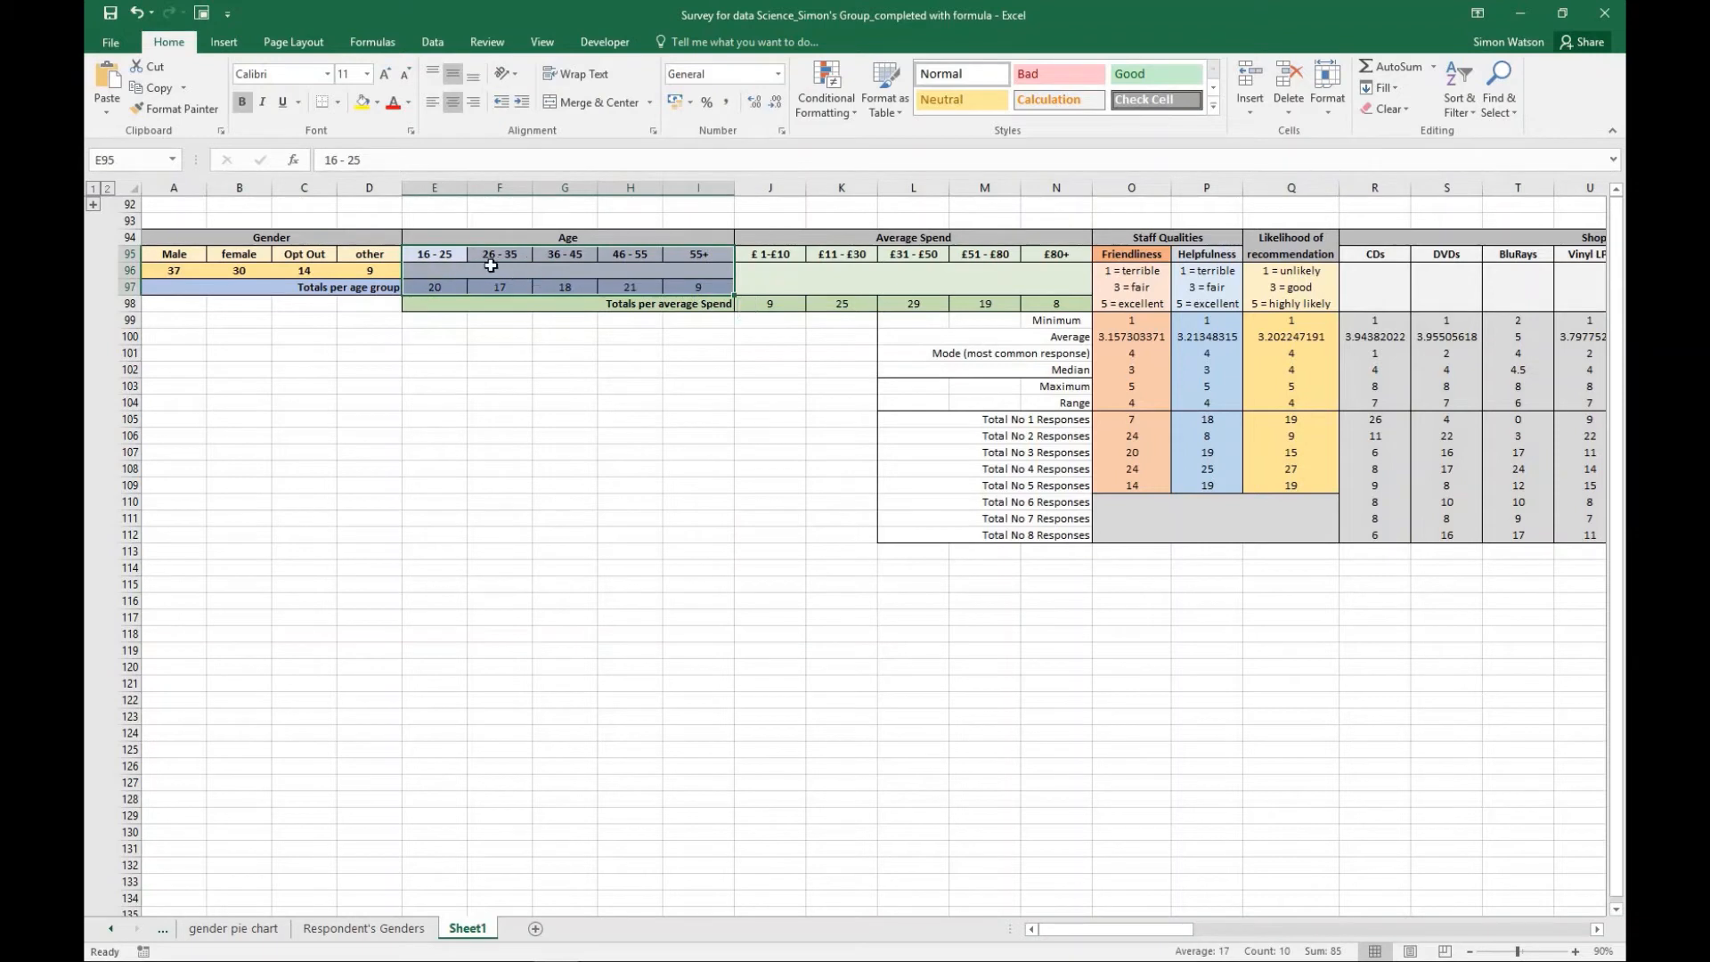
pyautogui.click(543, 371)
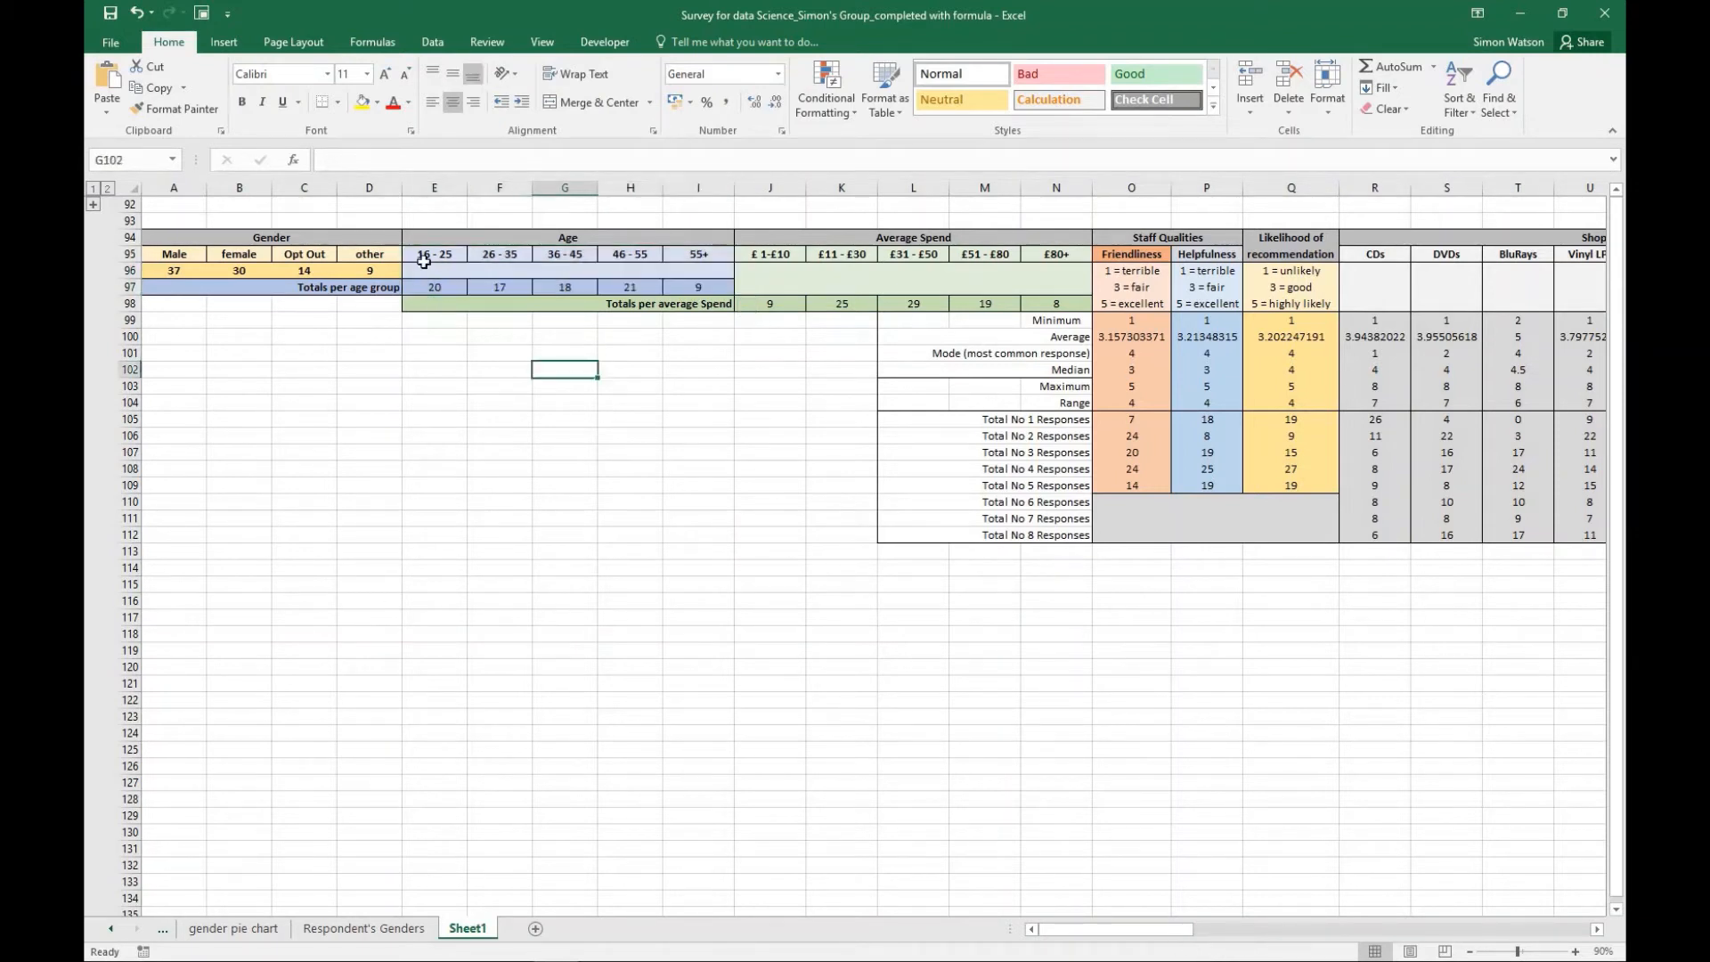
# - Insert a 2-D clustered column chart from only E95:I95 and E97:I97 and place it in the empty area below the Age table
pyautogui.moveTo(424, 258); pyautogui.dragTo(698, 258)
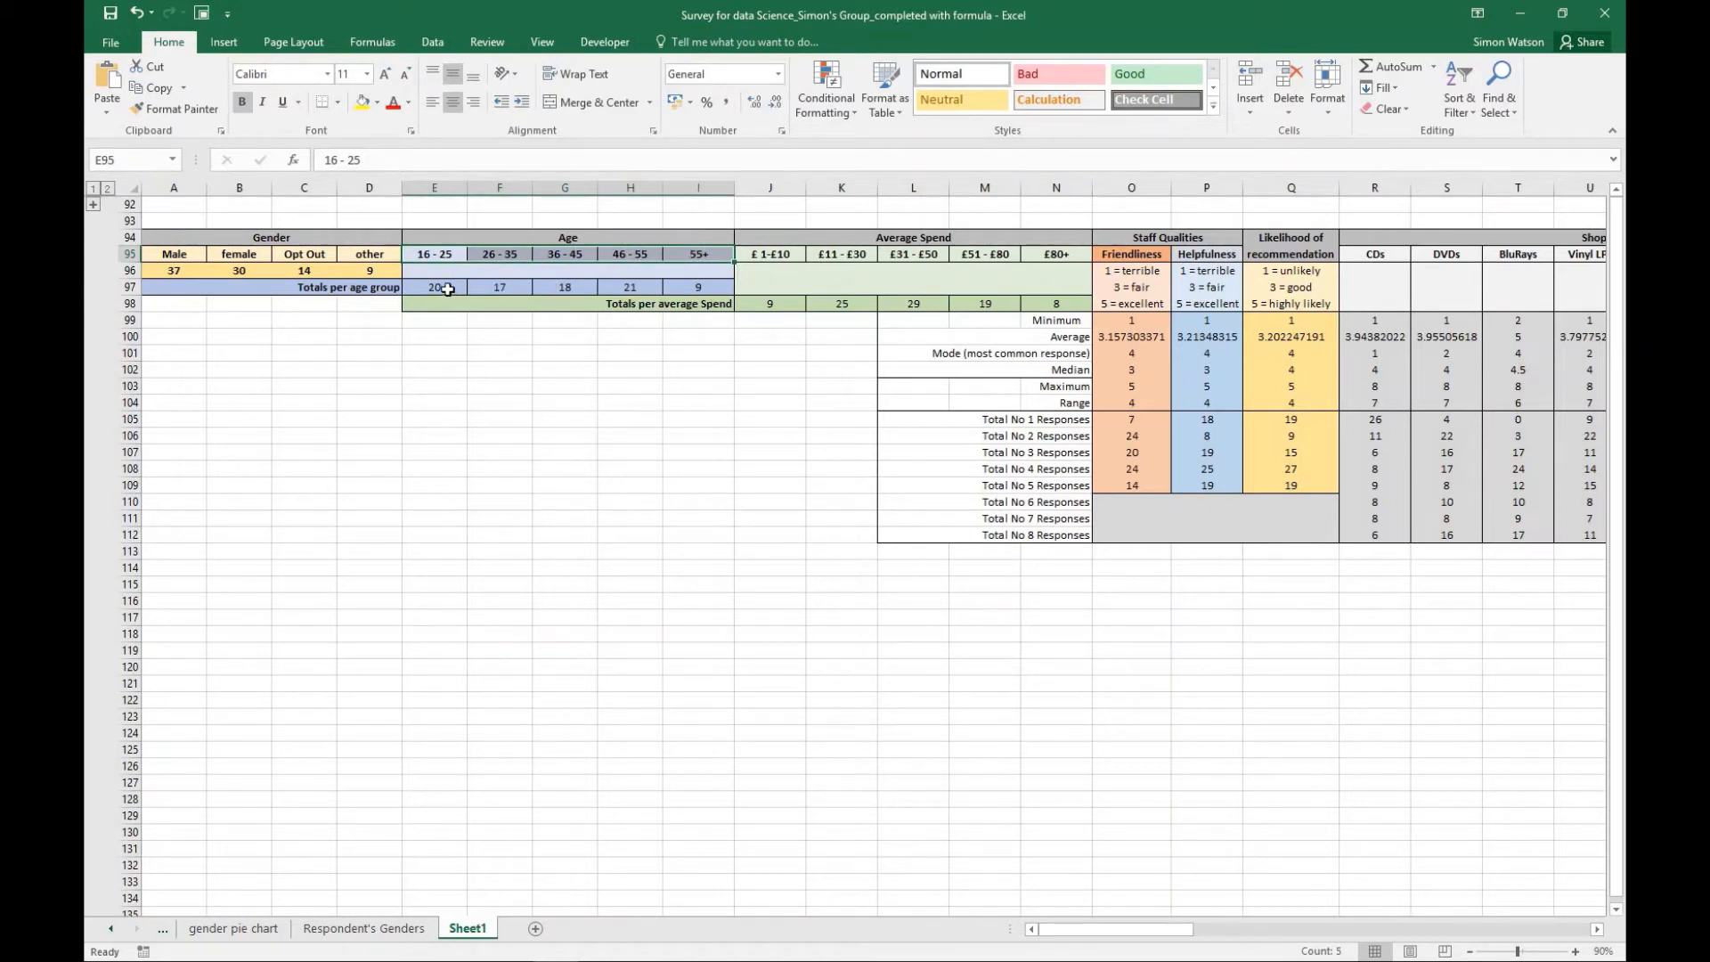
pyautogui.moveTo(448, 289); pyautogui.dragTo(693, 286)
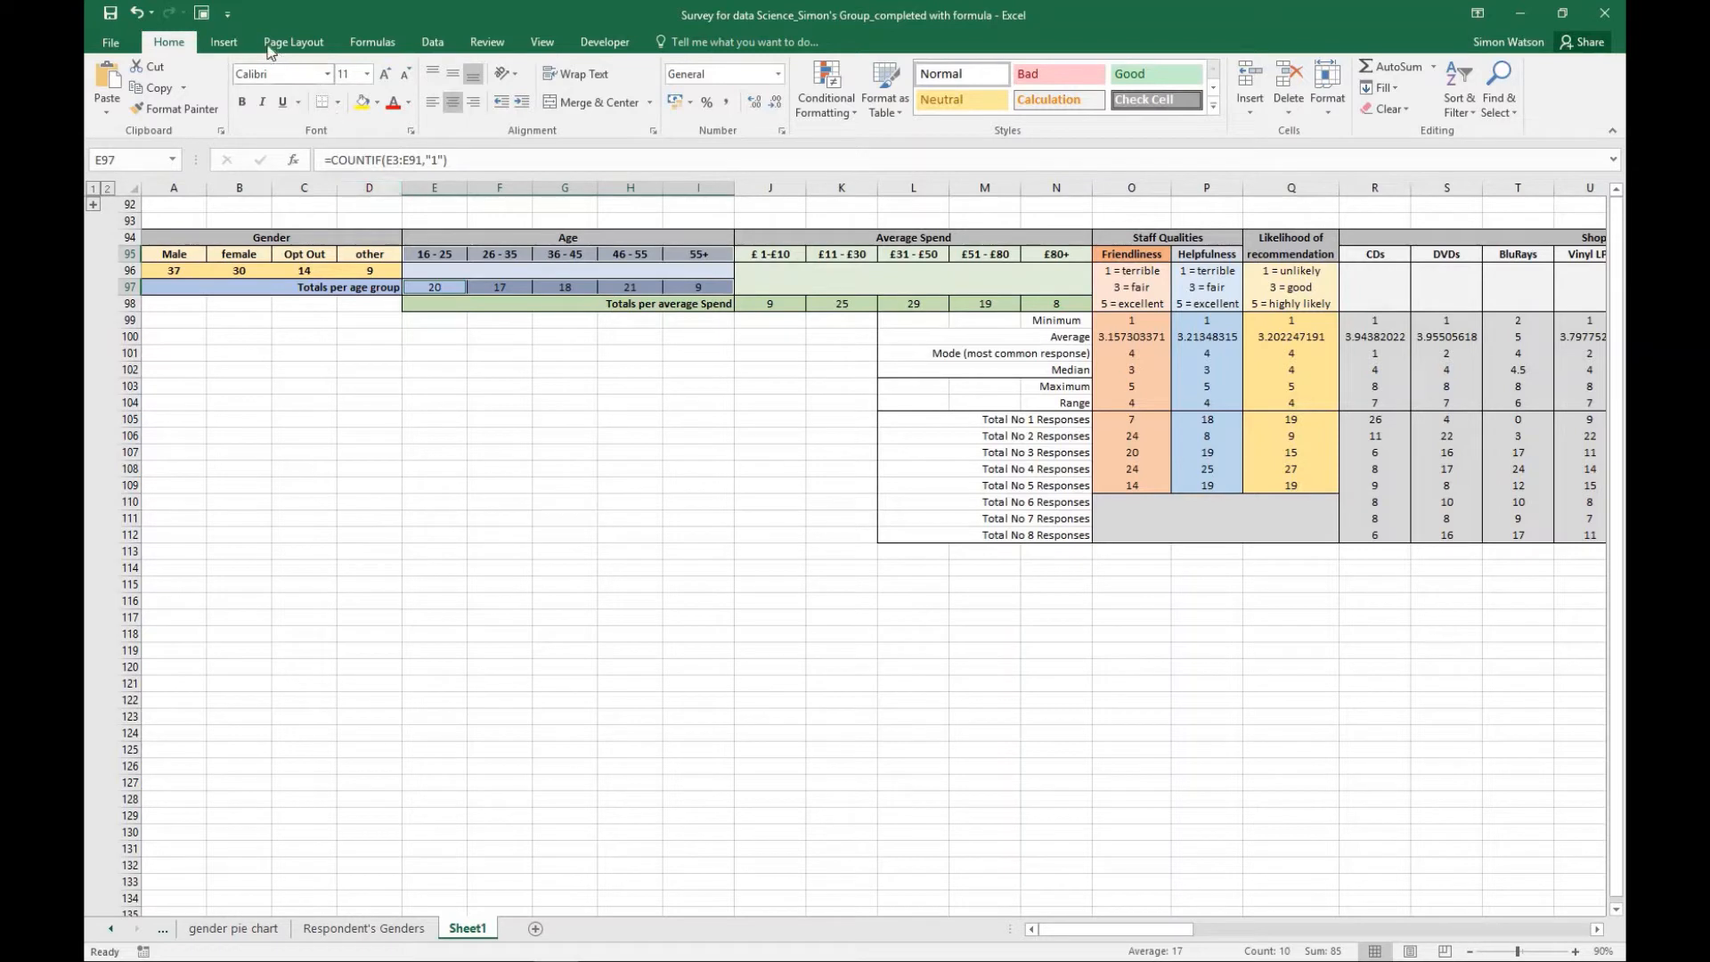
pyautogui.click(233, 42)
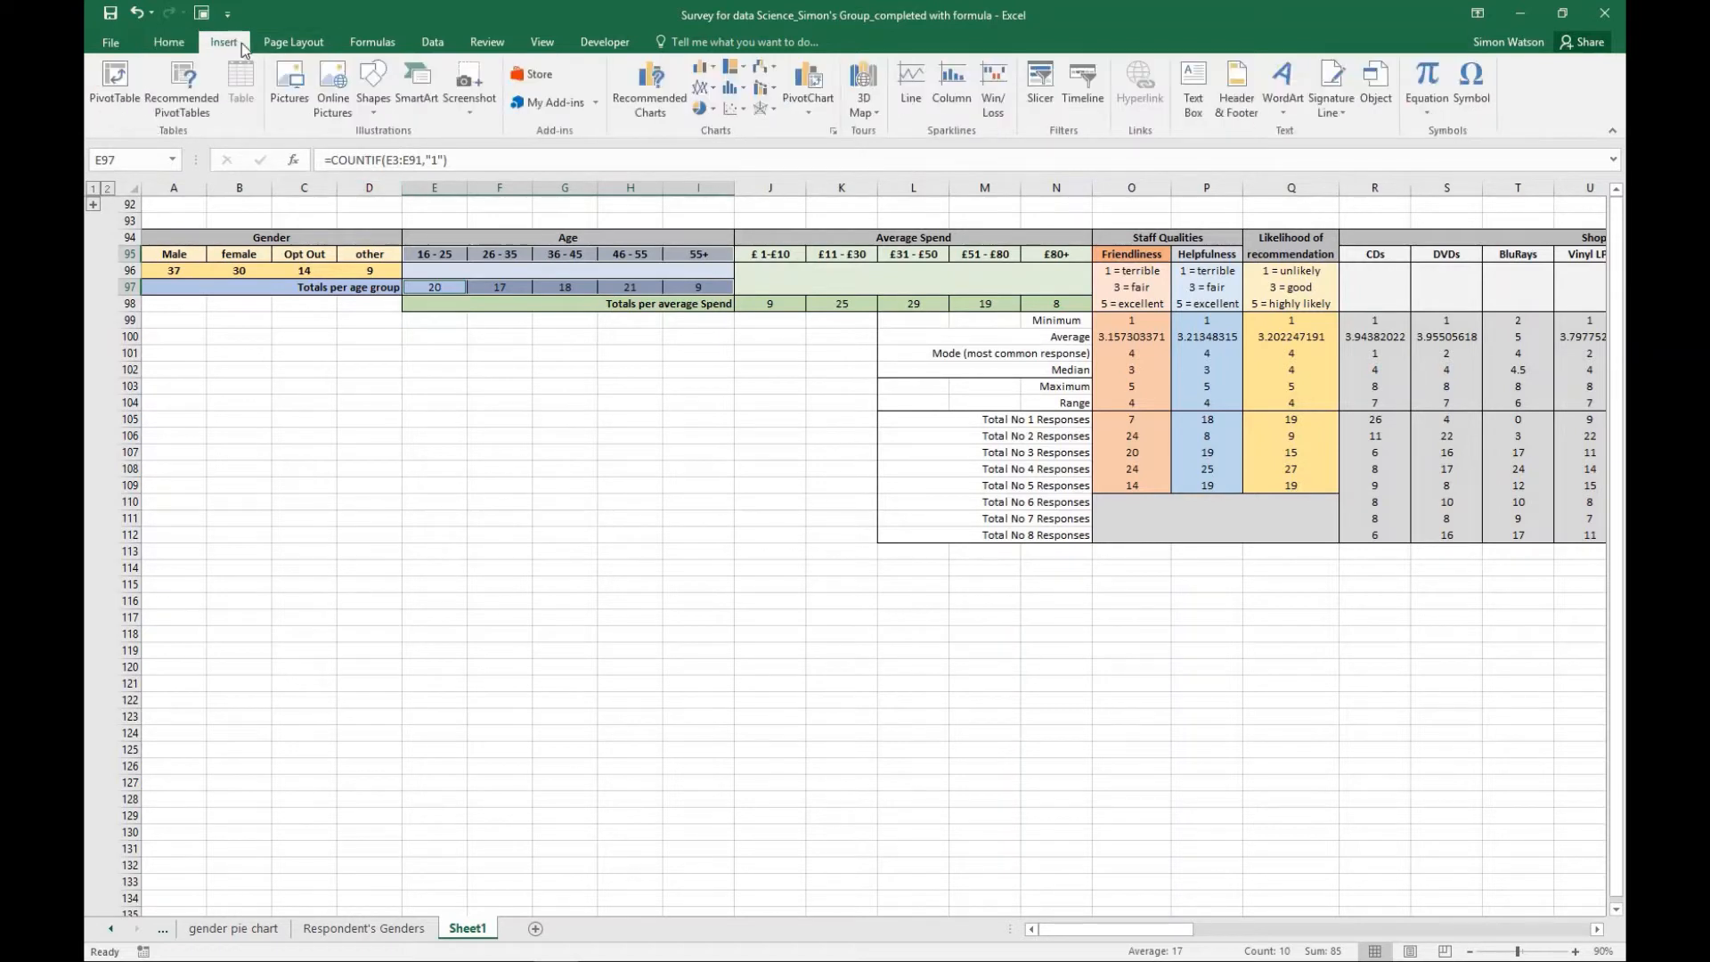
pyautogui.click(702, 67)
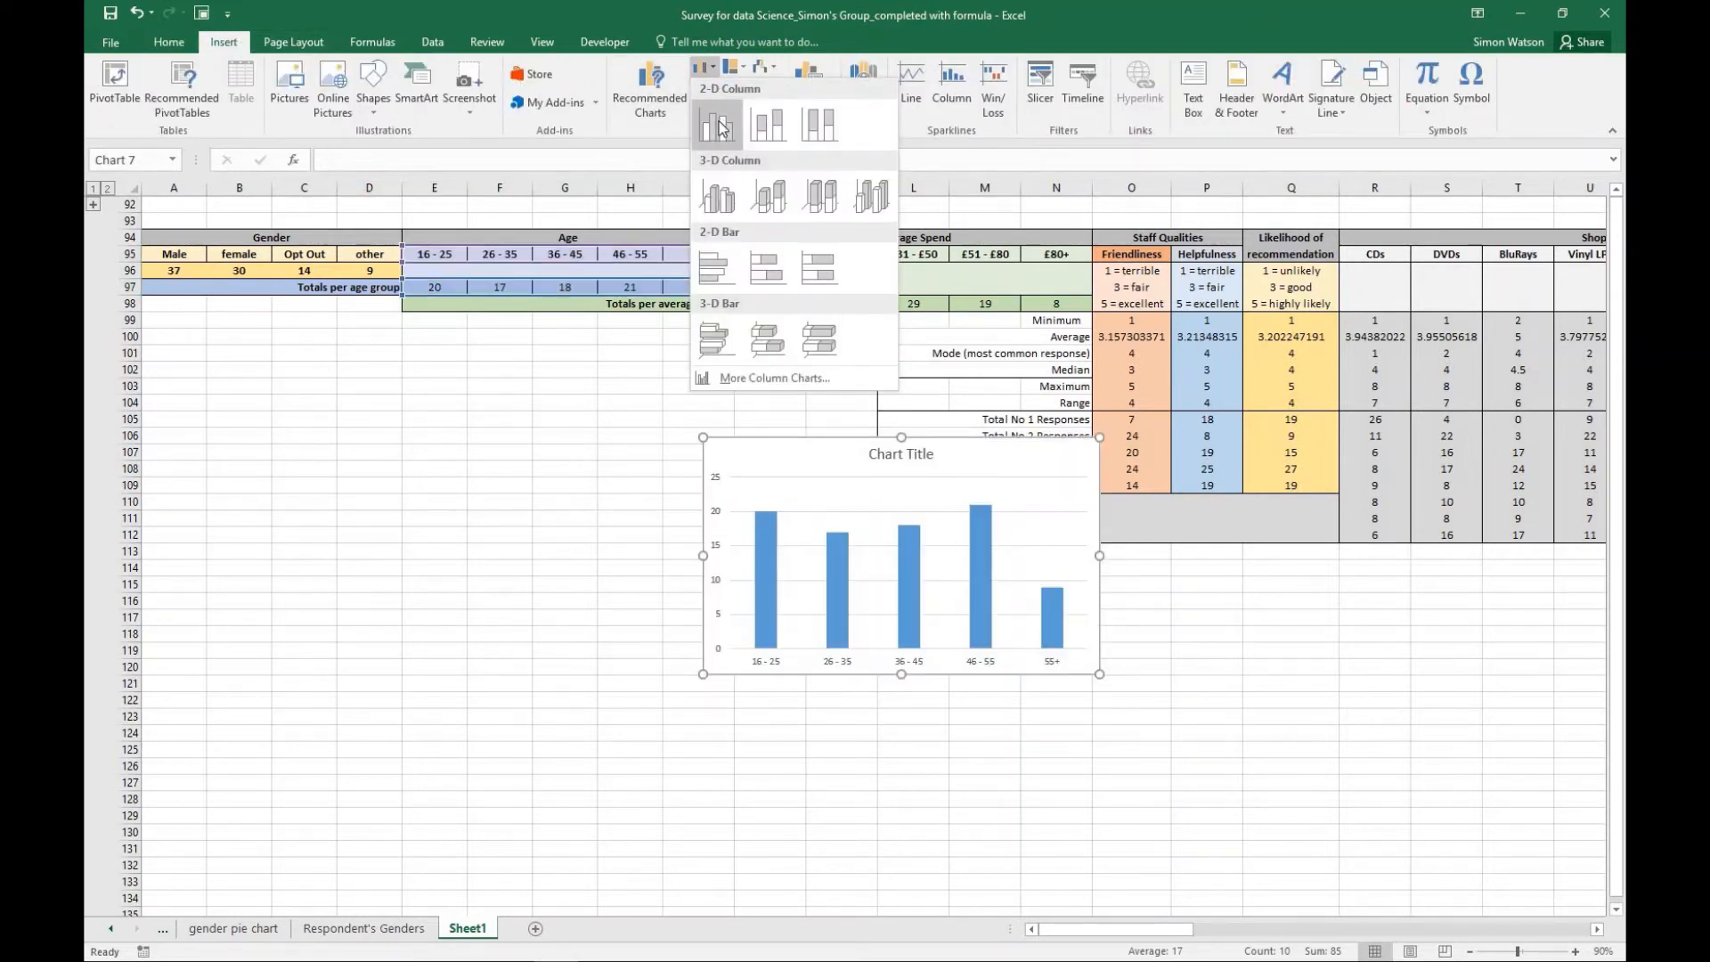
pyautogui.click(718, 125)
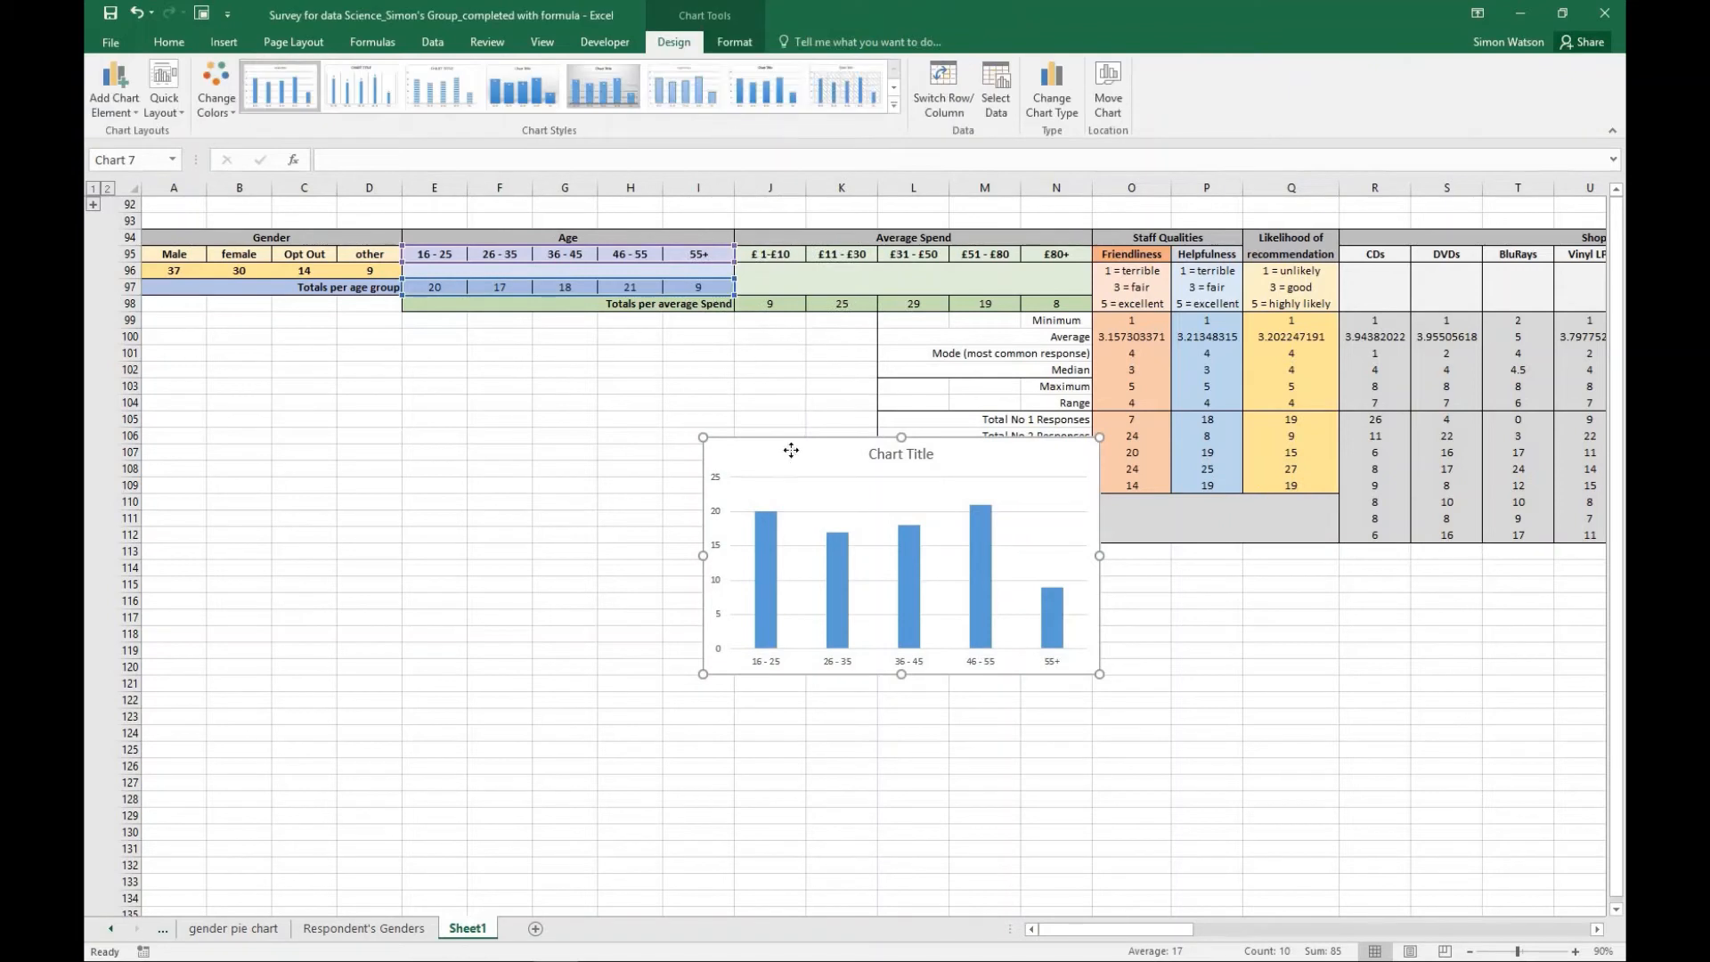
pyautogui.moveTo(784, 457); pyautogui.dragTo(459, 468)
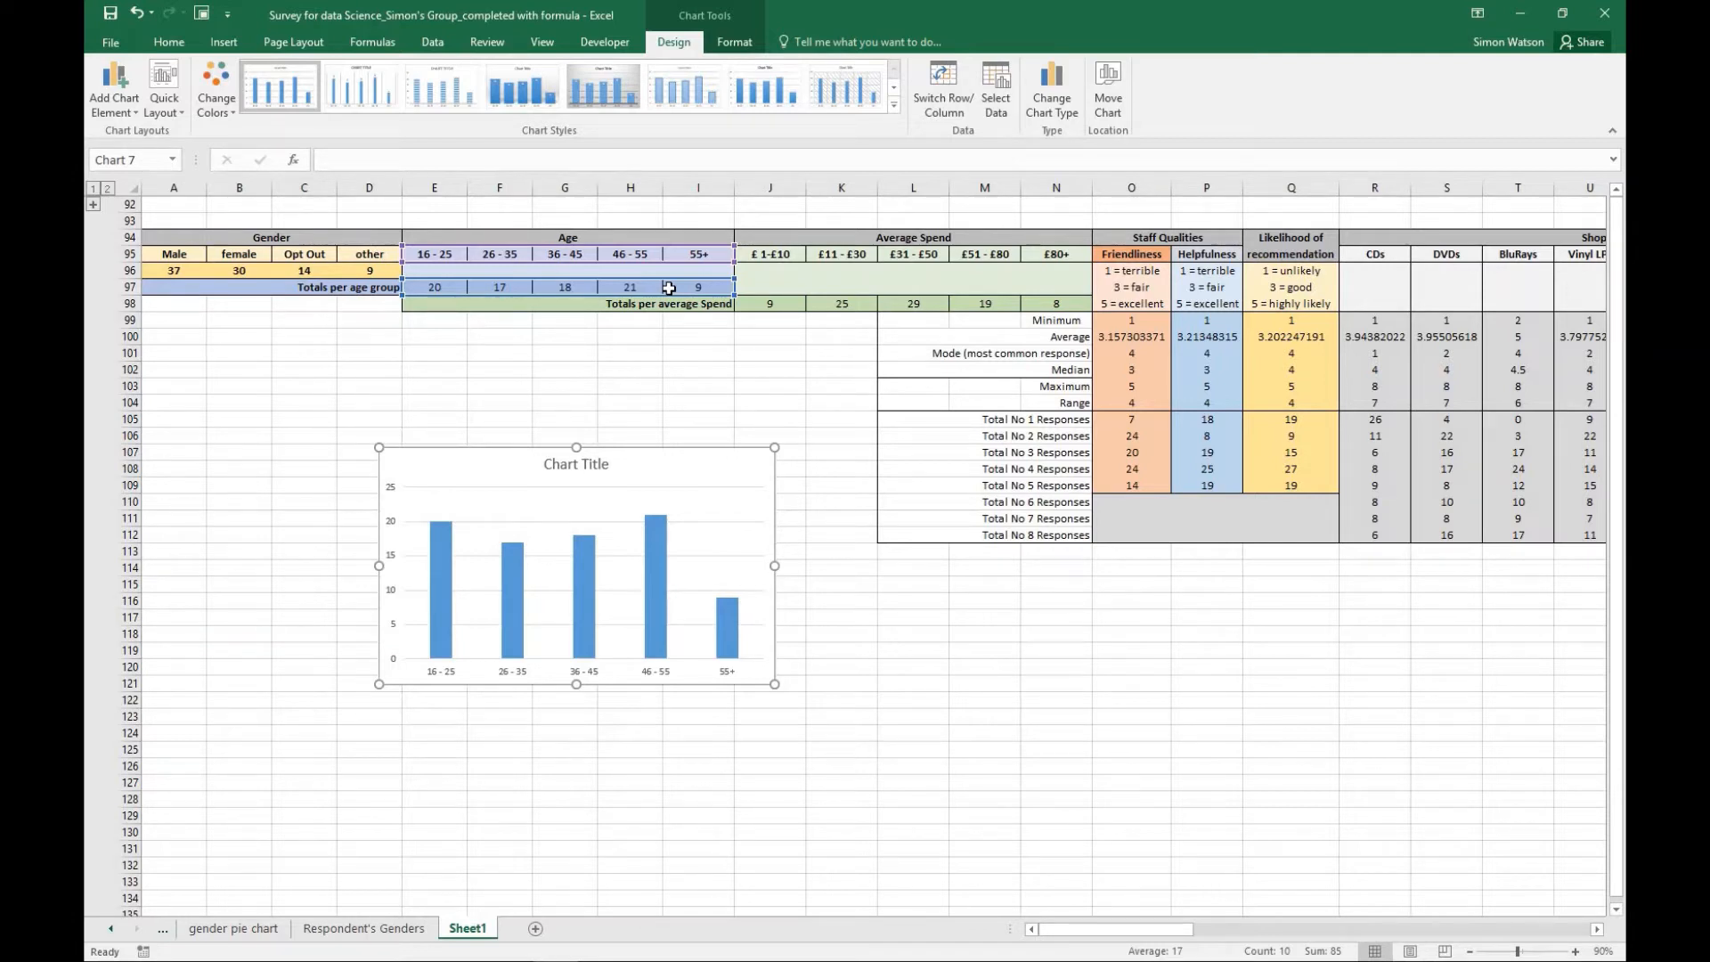
# - Try the quick layout with axis titles and legend on the age chart, and replace it with the layout without axis titles
pyautogui.moveTo(700, 478)
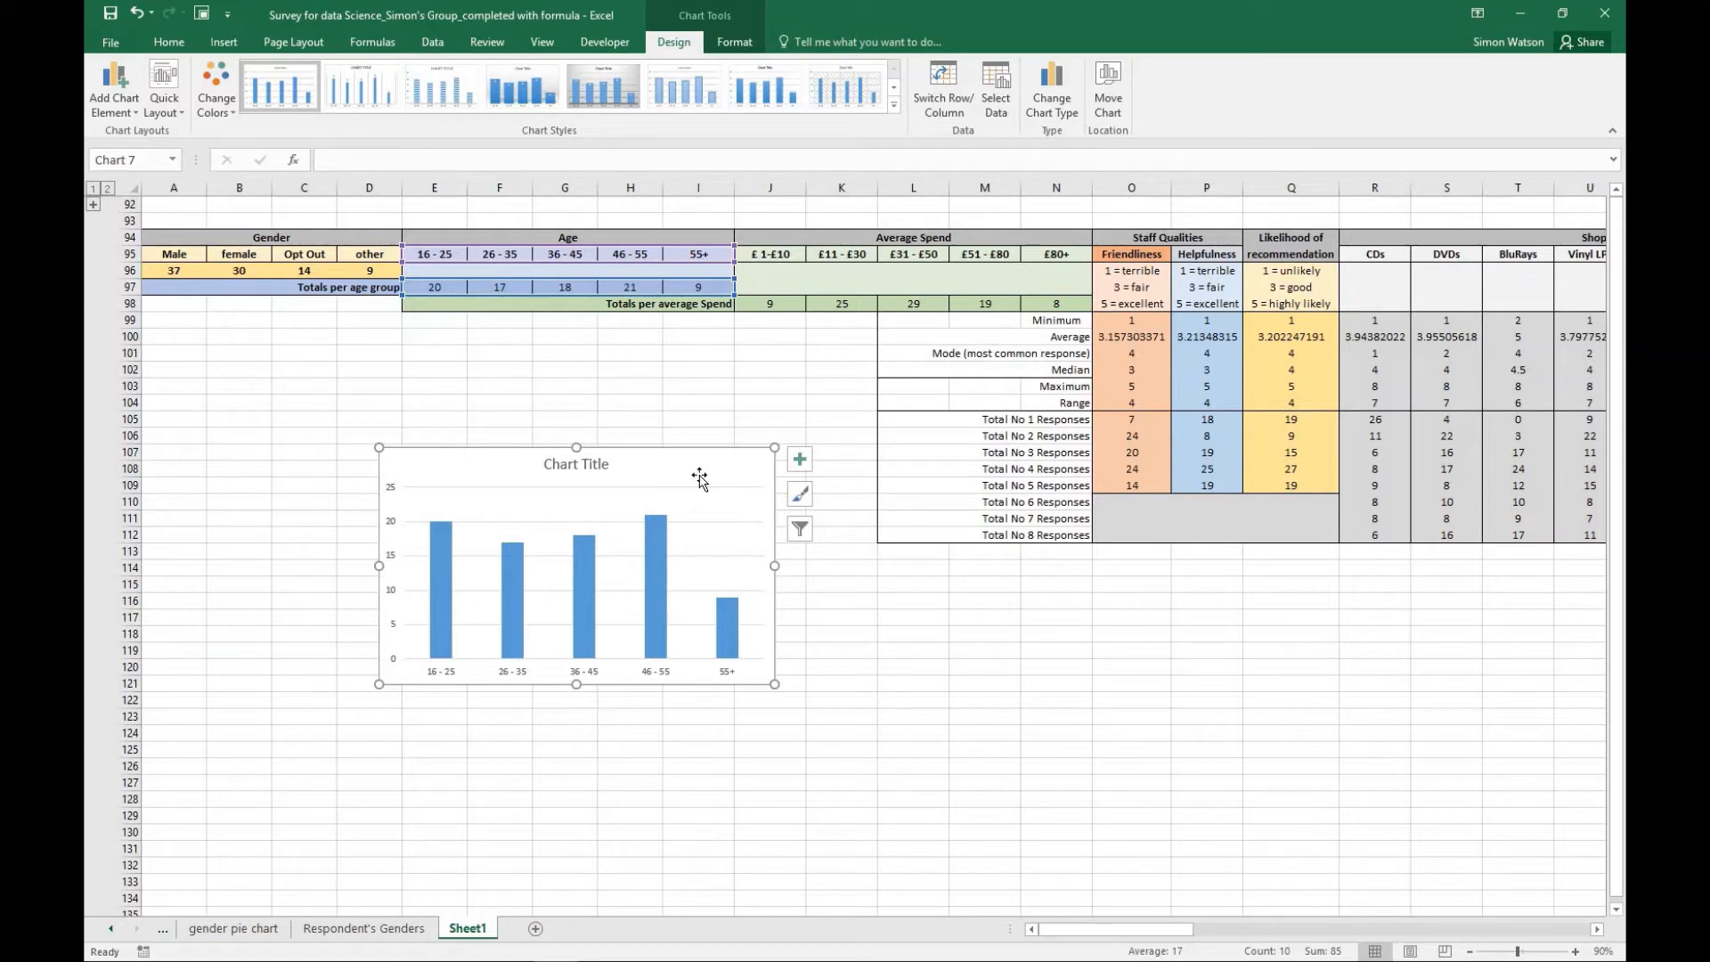
pyautogui.click(170, 111)
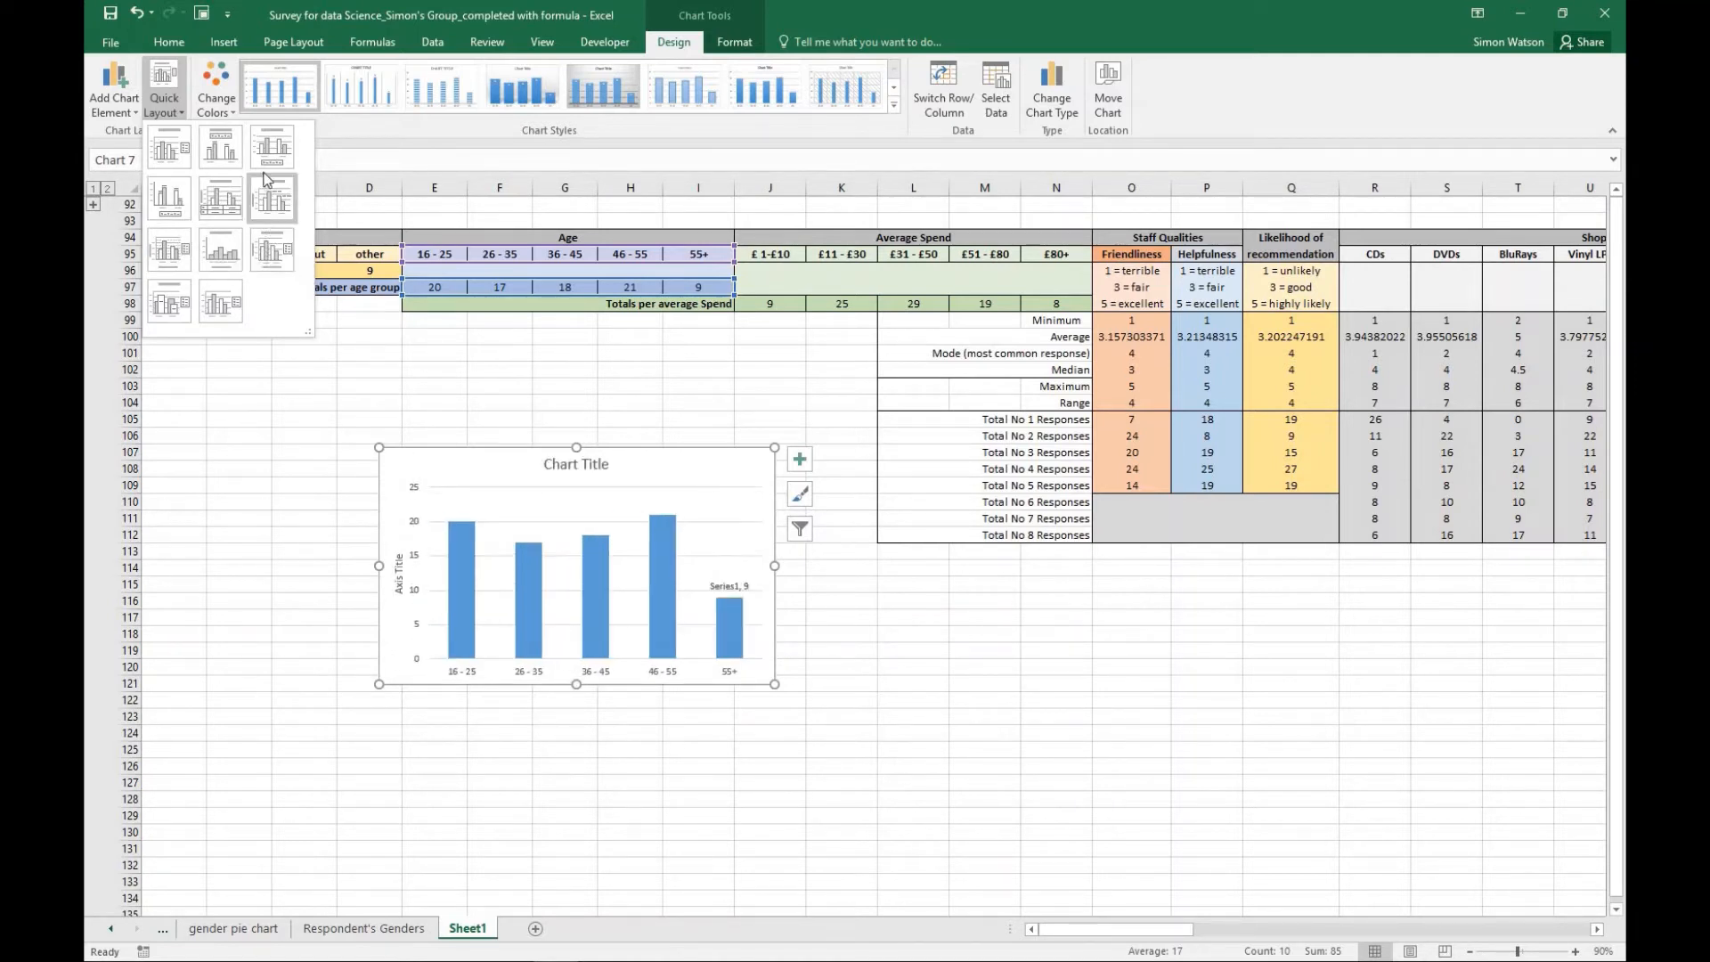
pyautogui.click(266, 257)
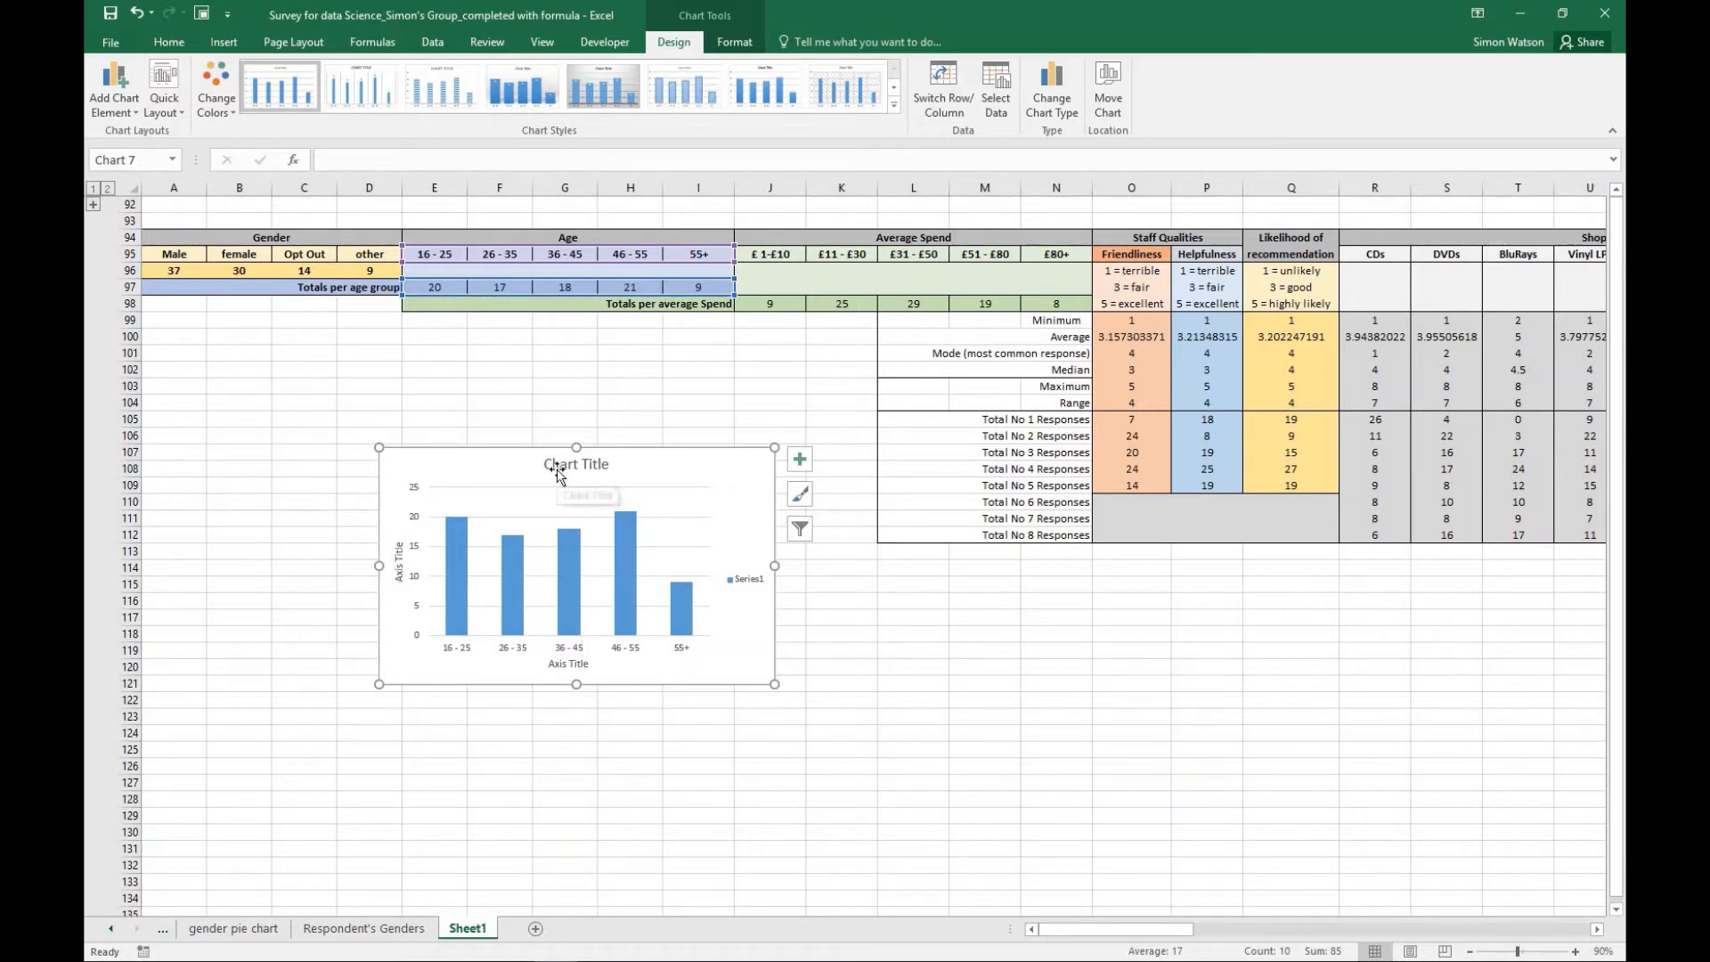
pyautogui.click(181, 114)
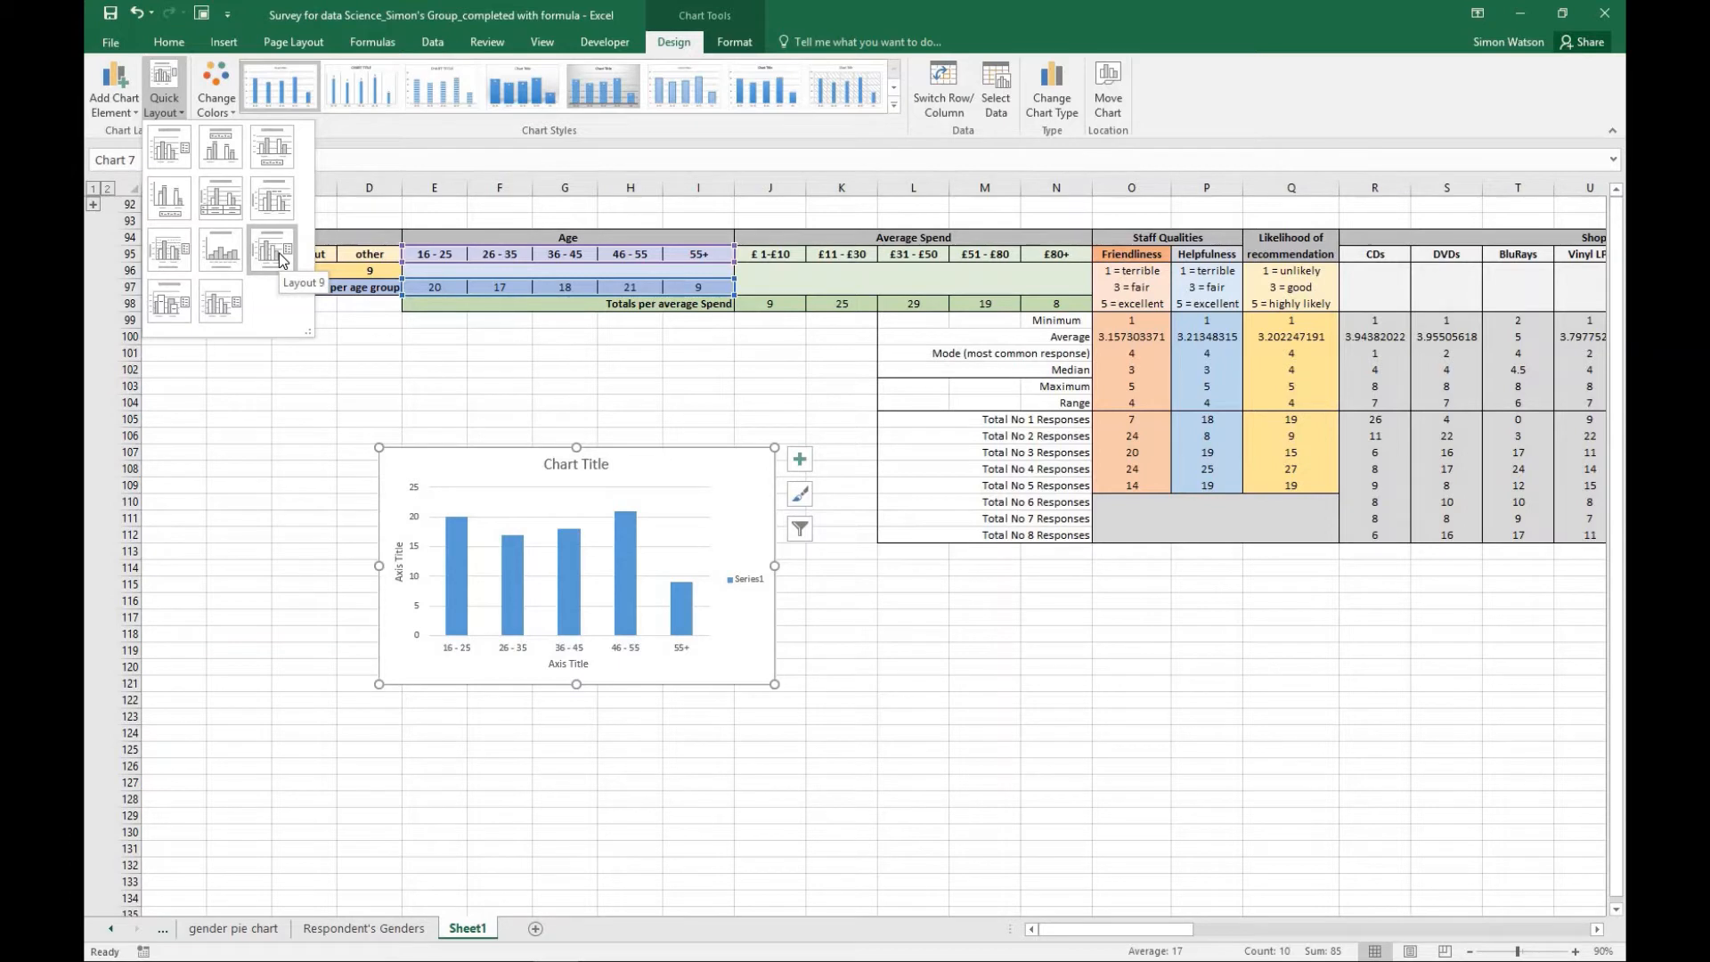
pyautogui.click(175, 160)
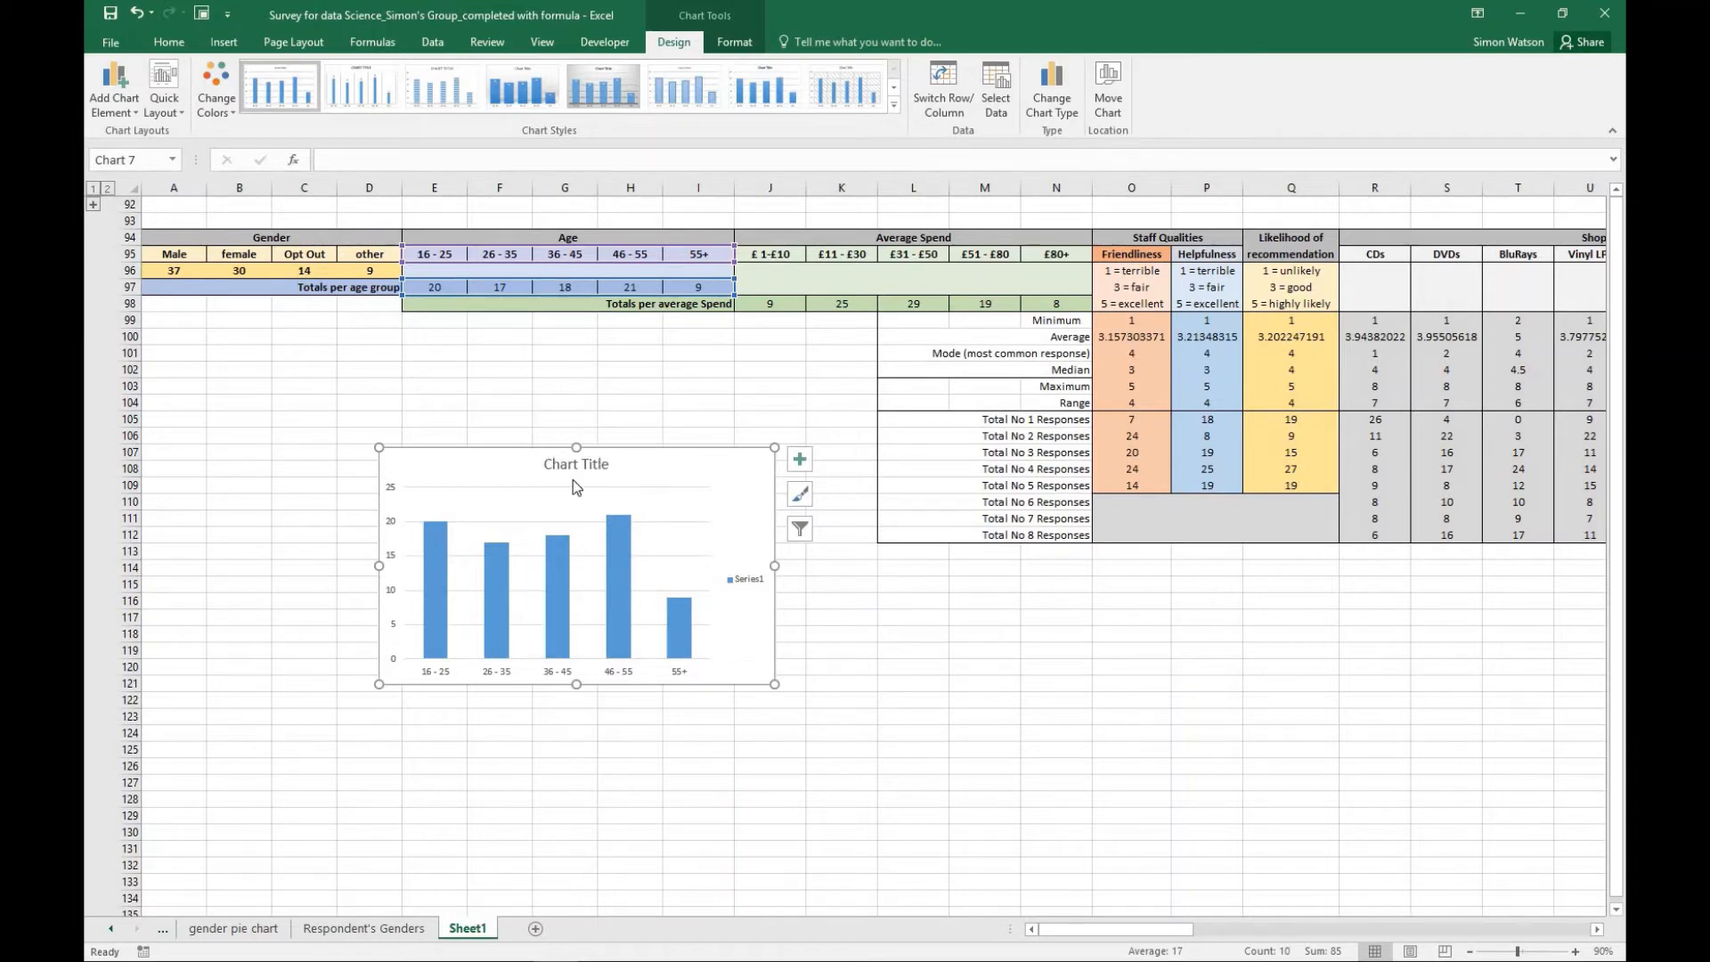
# - Enable the Axis Titles chart element on the age chart and apply the quick layout with chart title, axis titles and legend
pyautogui.click(800, 461)
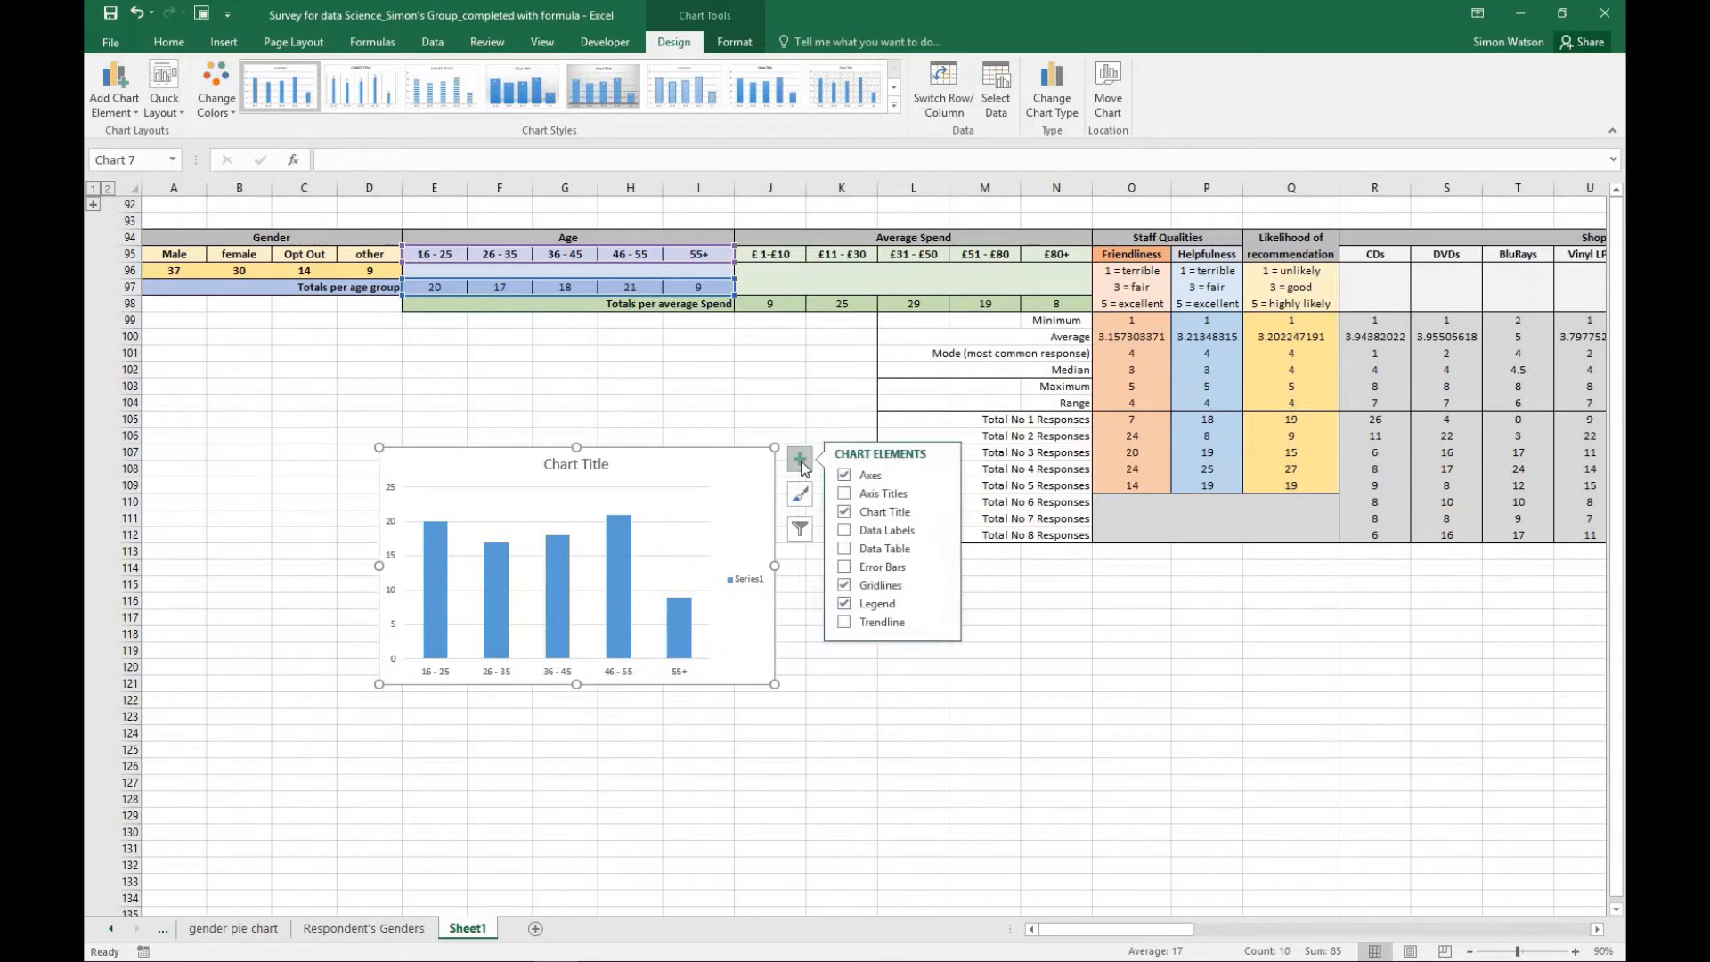
pyautogui.click(845, 495)
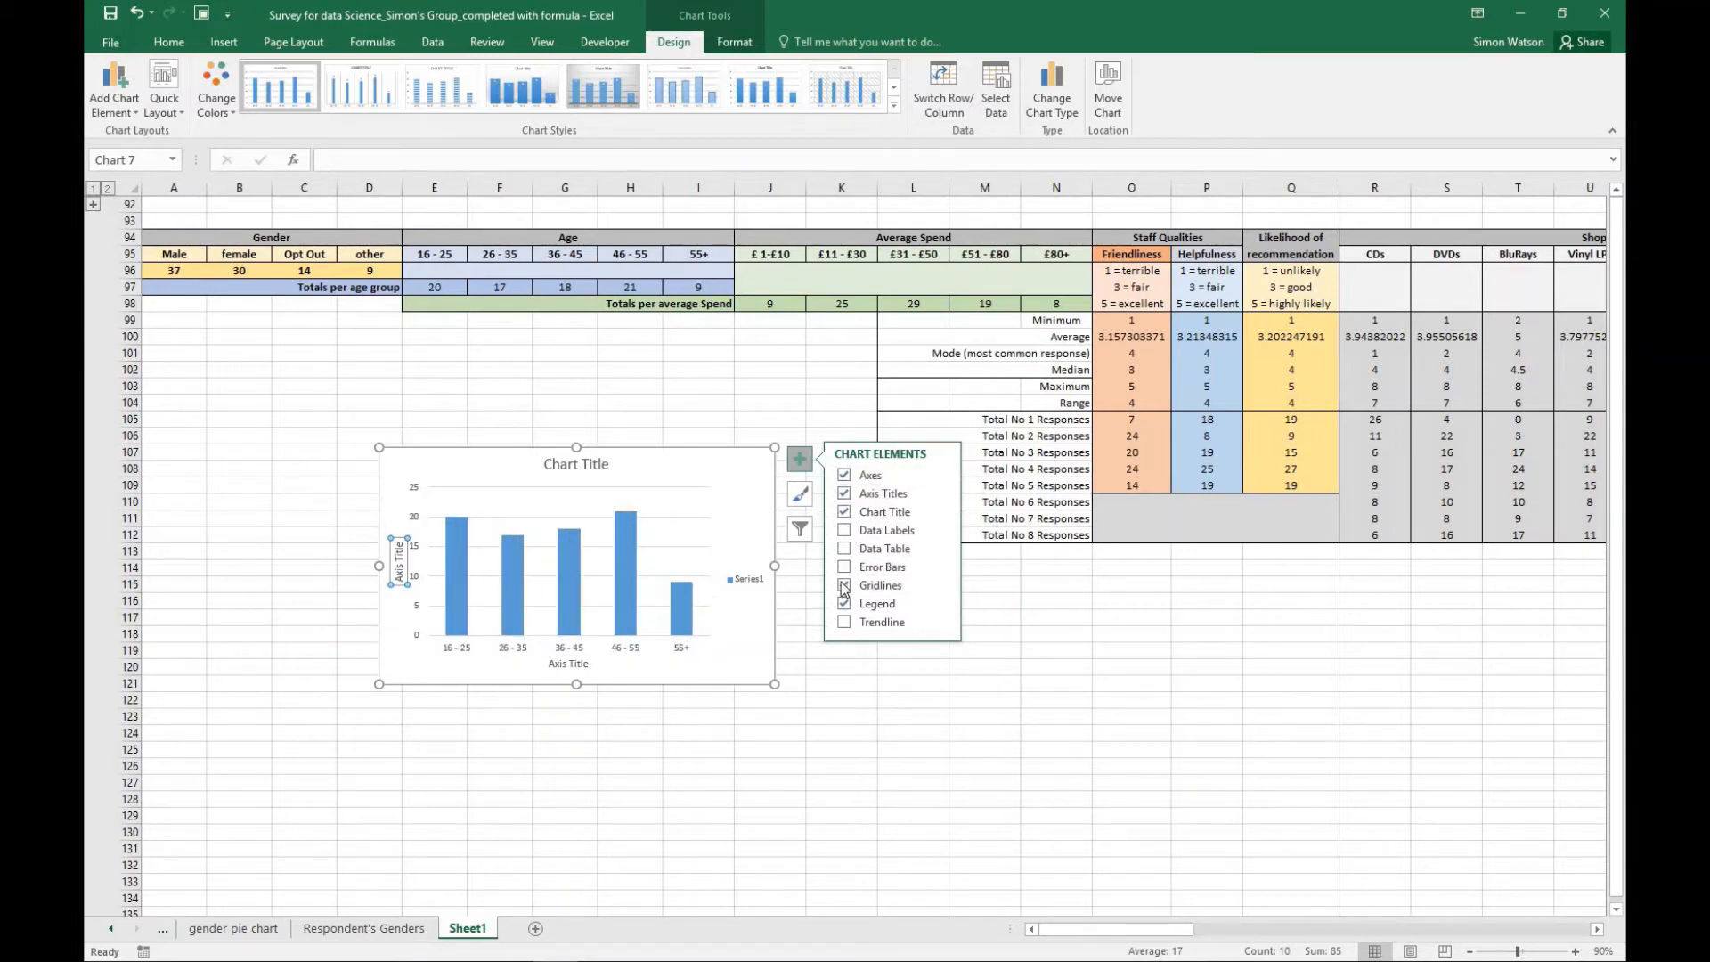
pyautogui.click(844, 492)
pyautogui.click(169, 100)
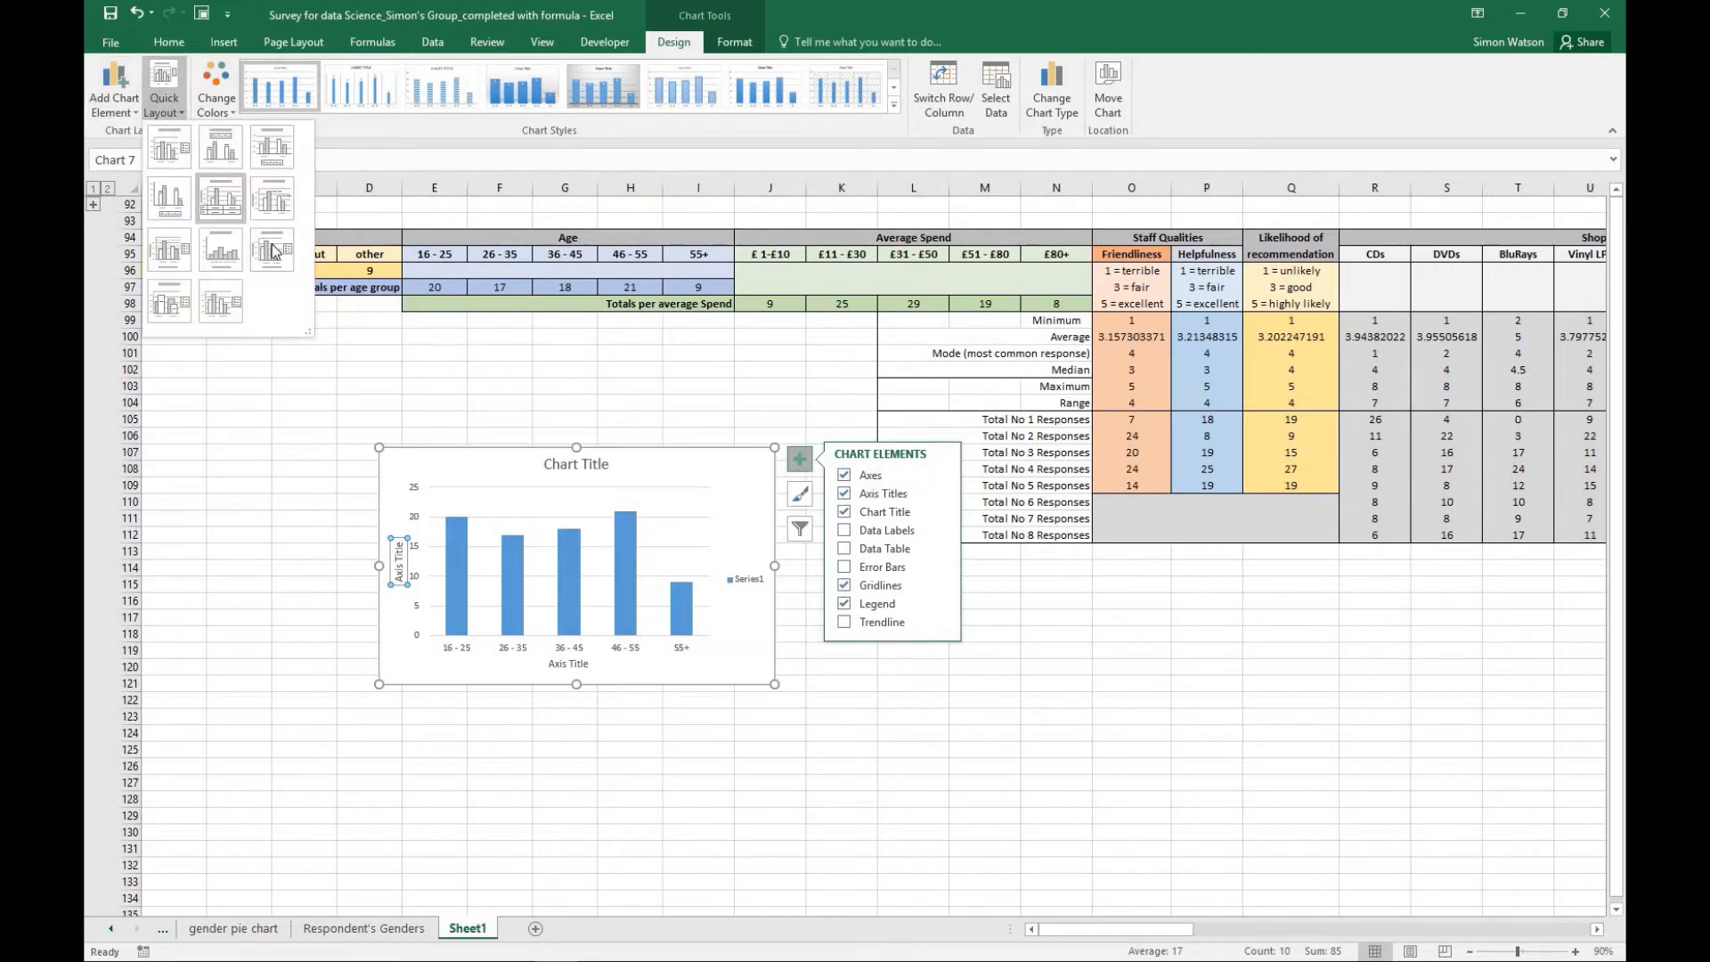
pyautogui.click(272, 245)
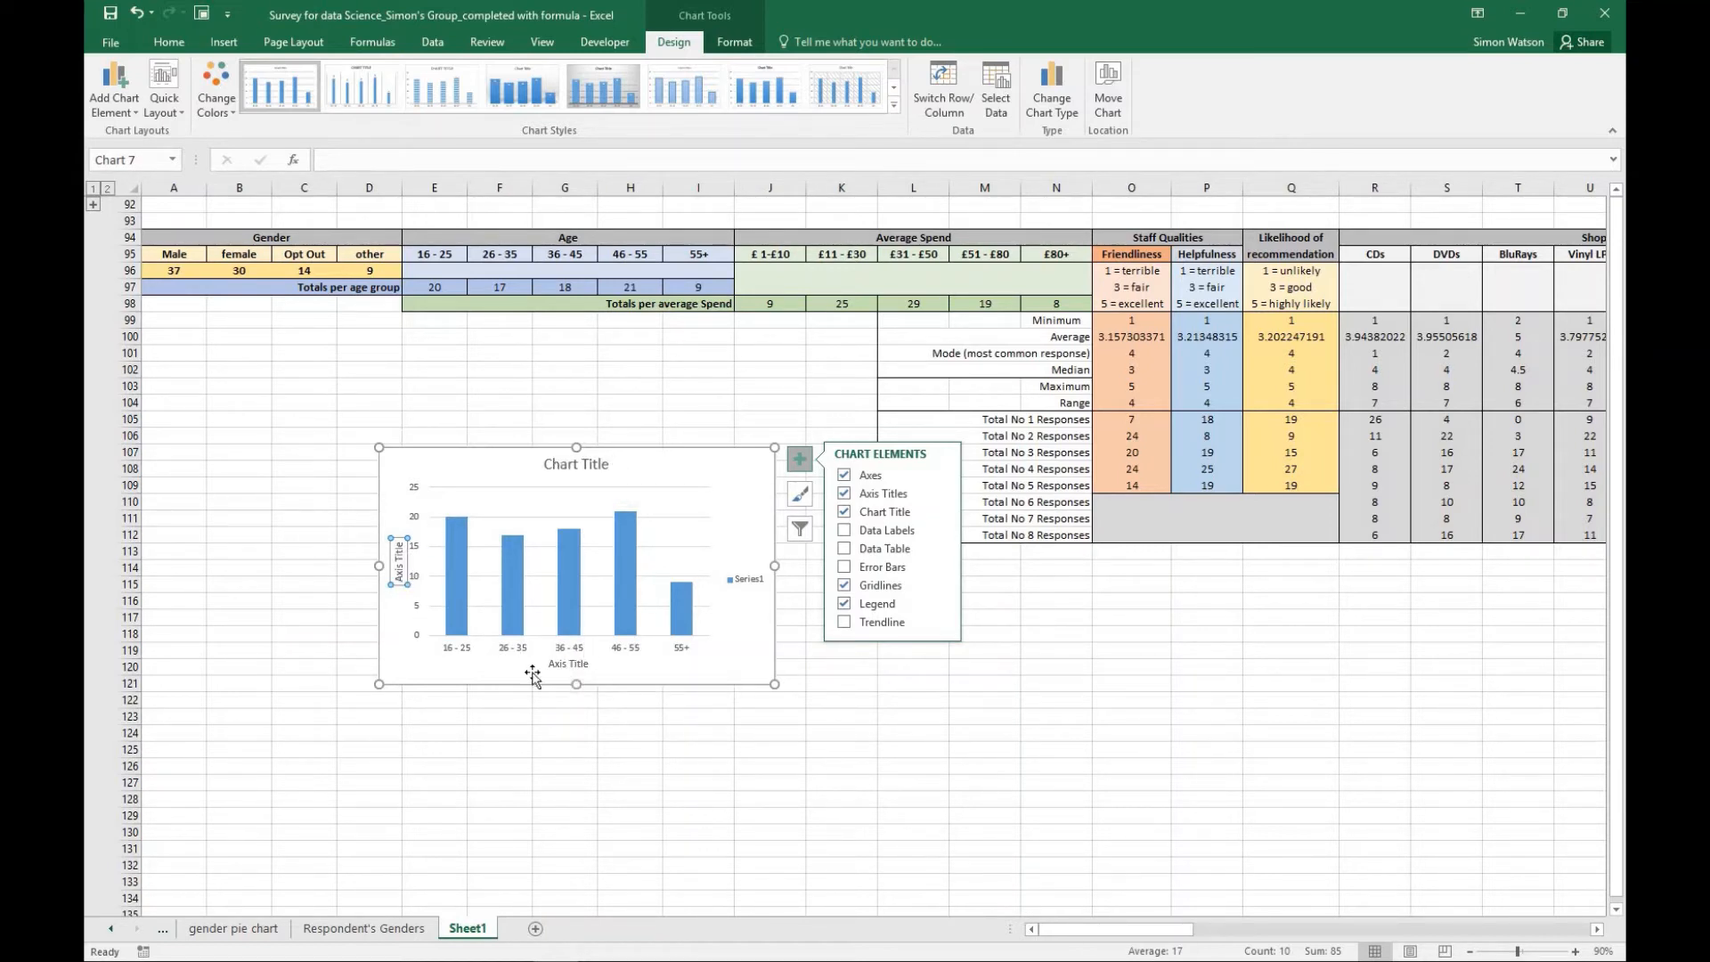
pyautogui.click(752, 477)
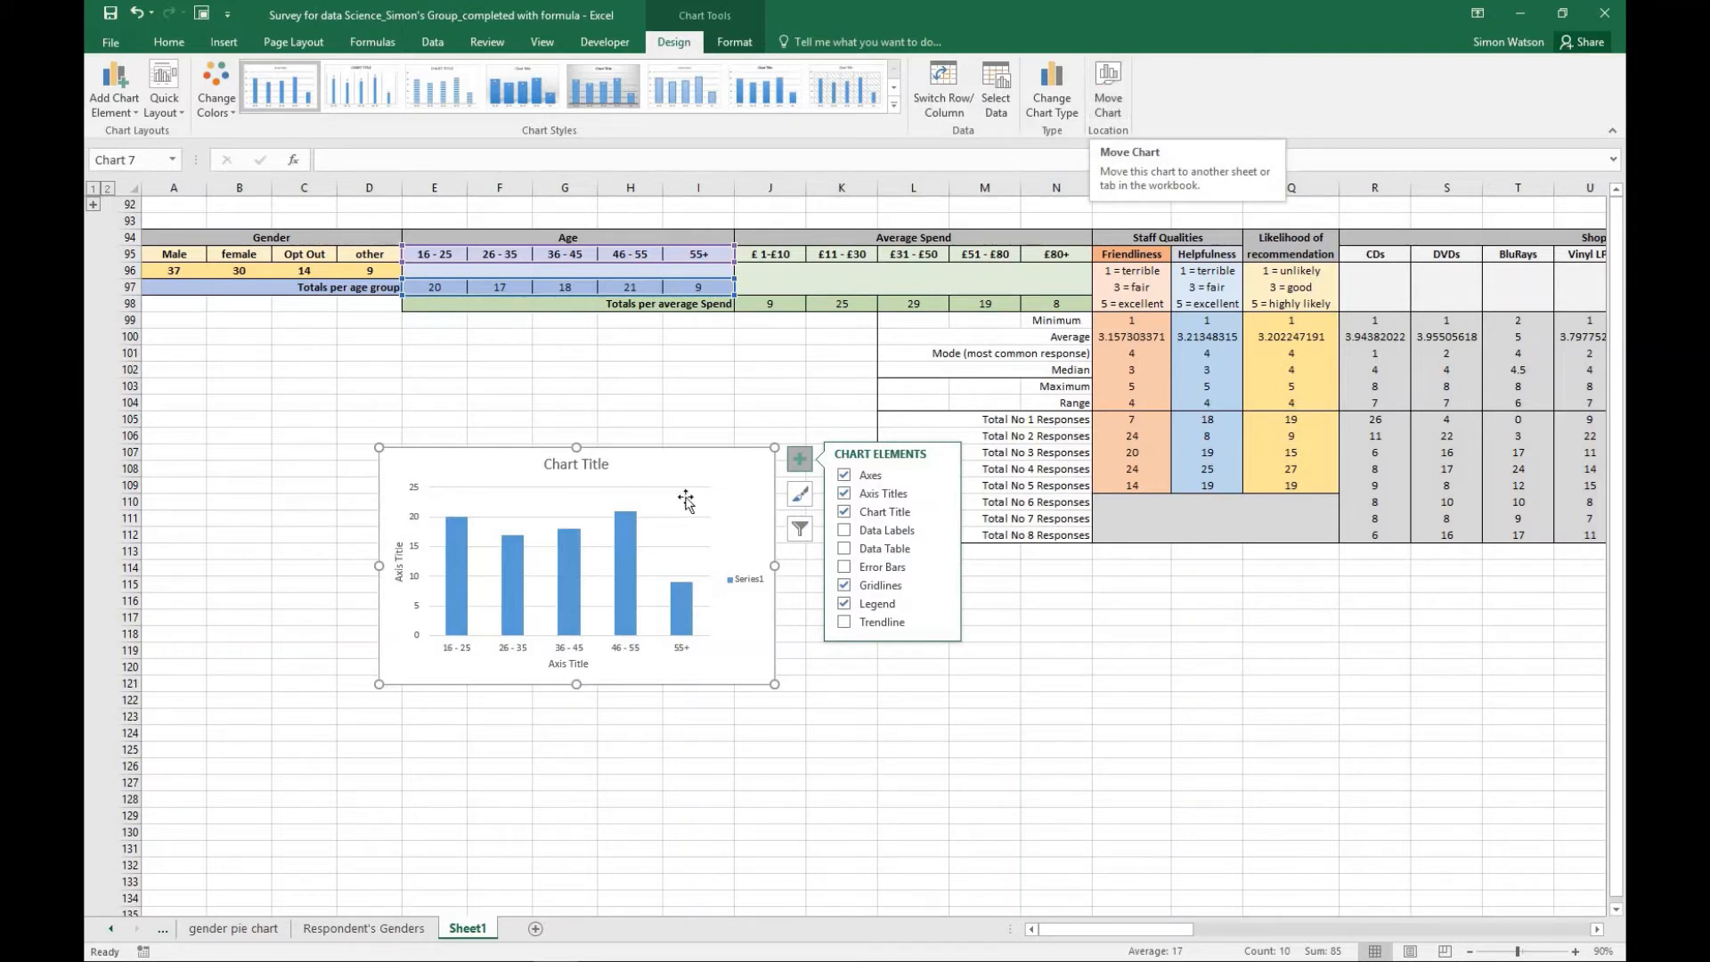
# - Move the age chart to a new sheet named "ages of people involved"
pyautogui.moveTo(629, 526)
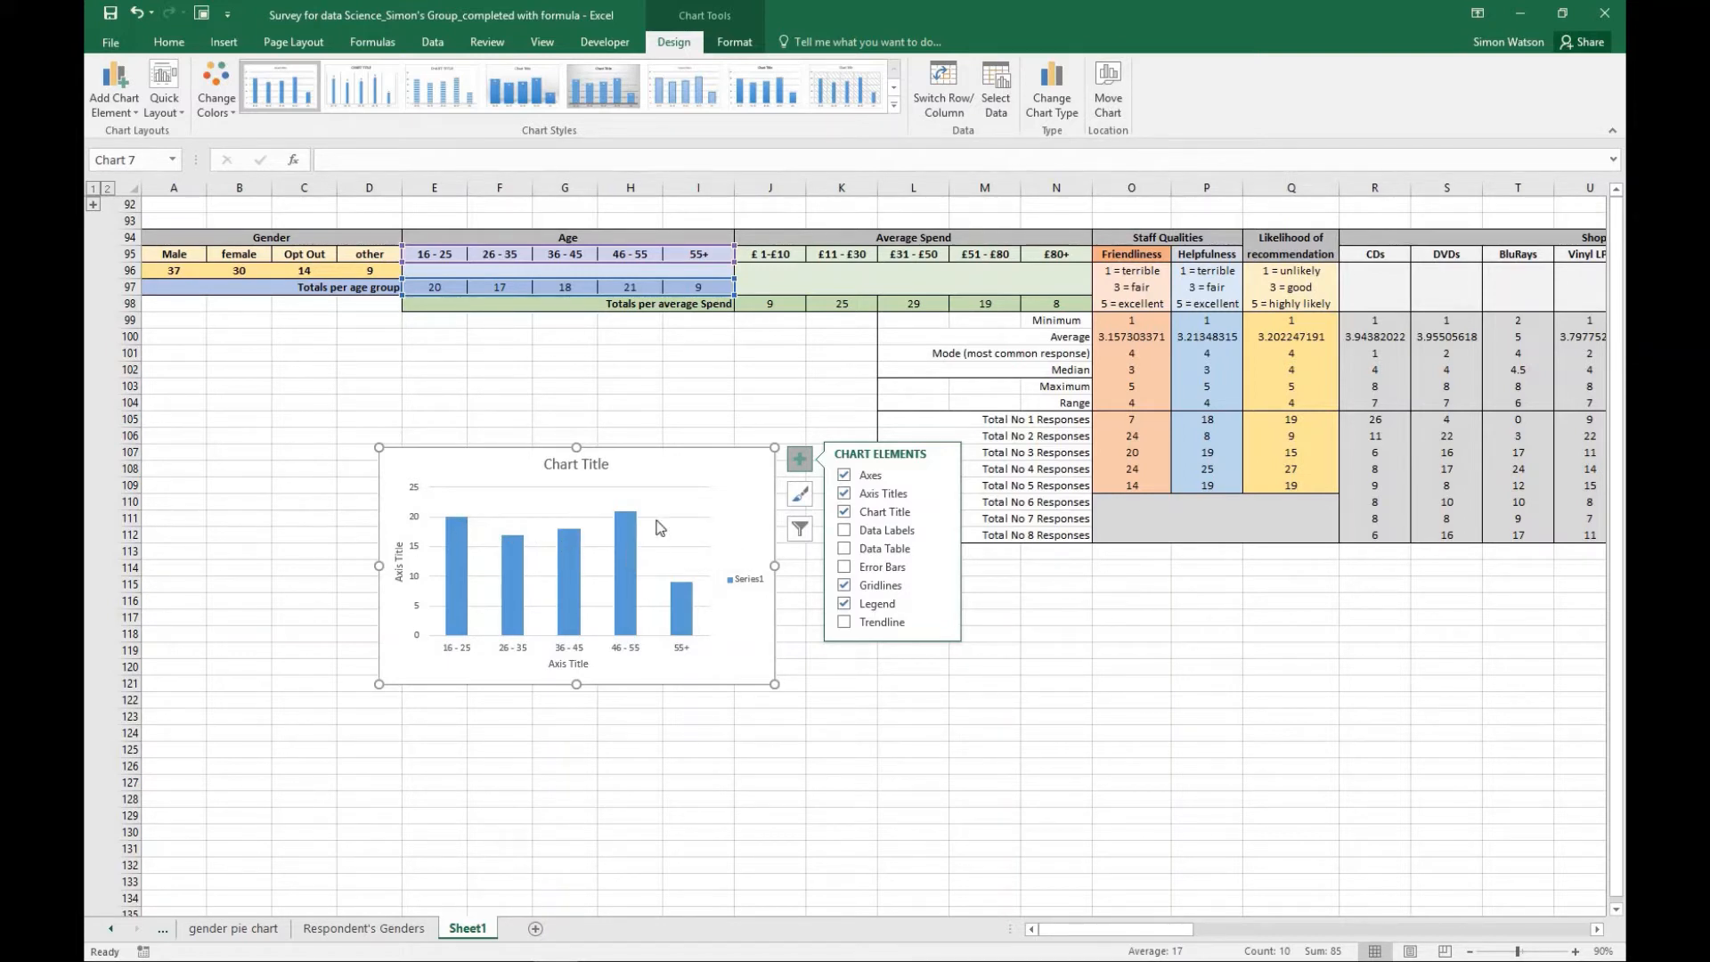
pyautogui.click(1107, 98)
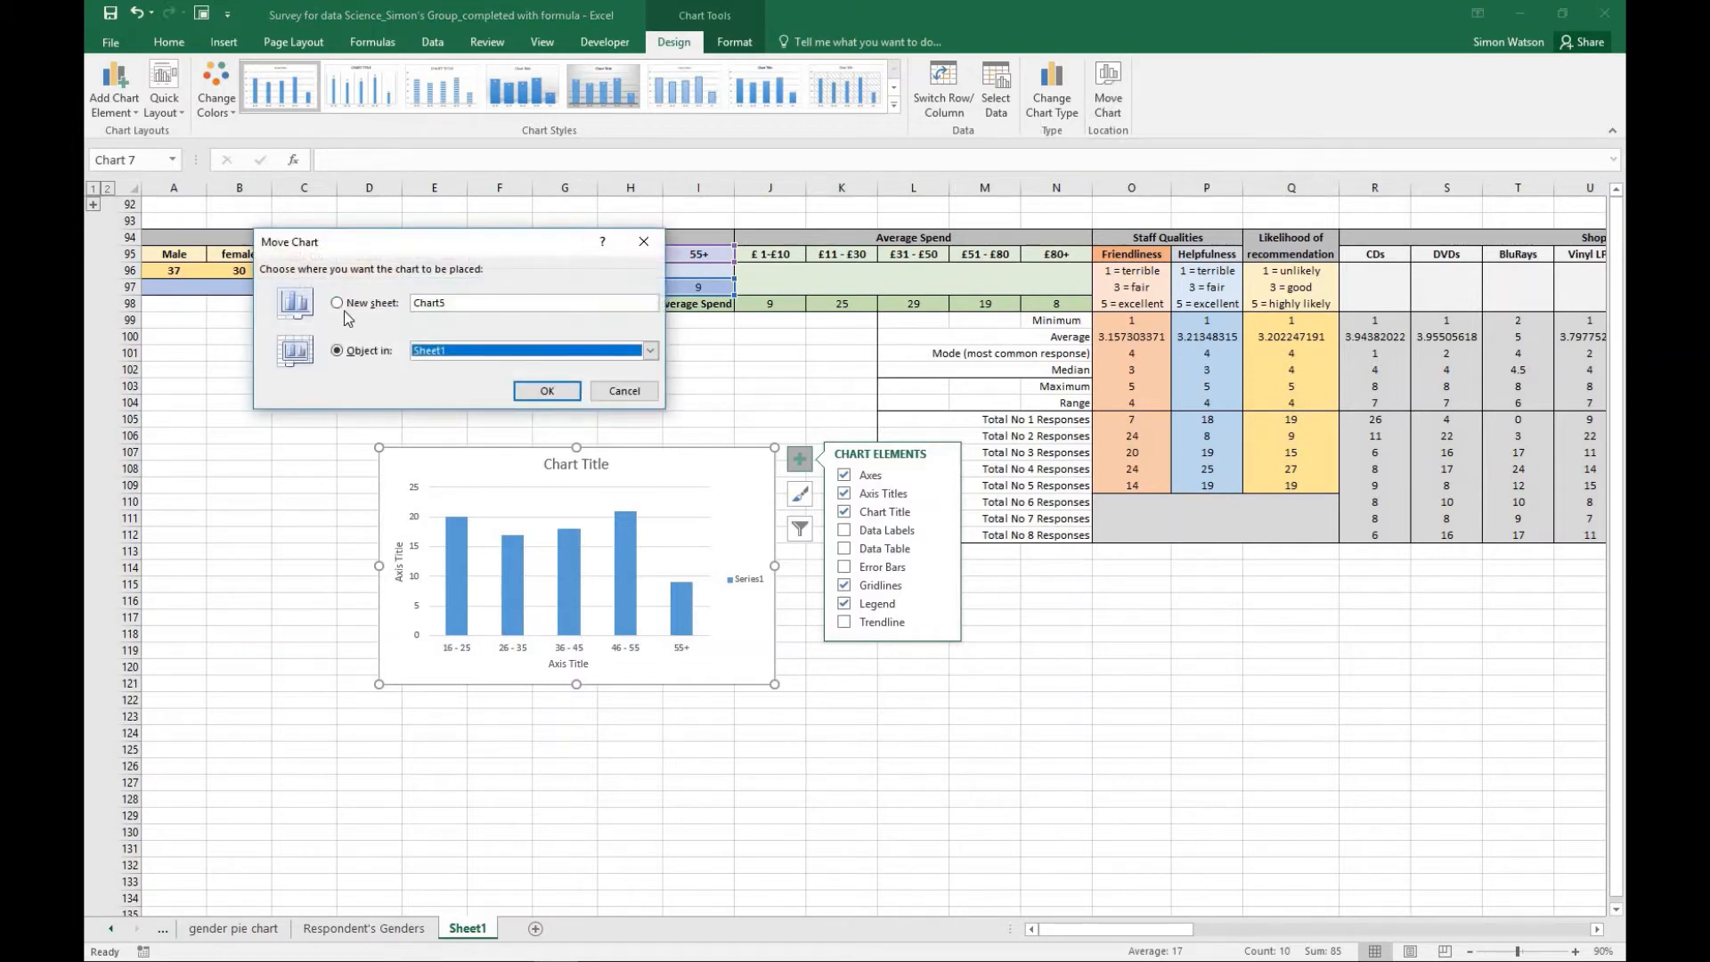
pyautogui.click(339, 304)
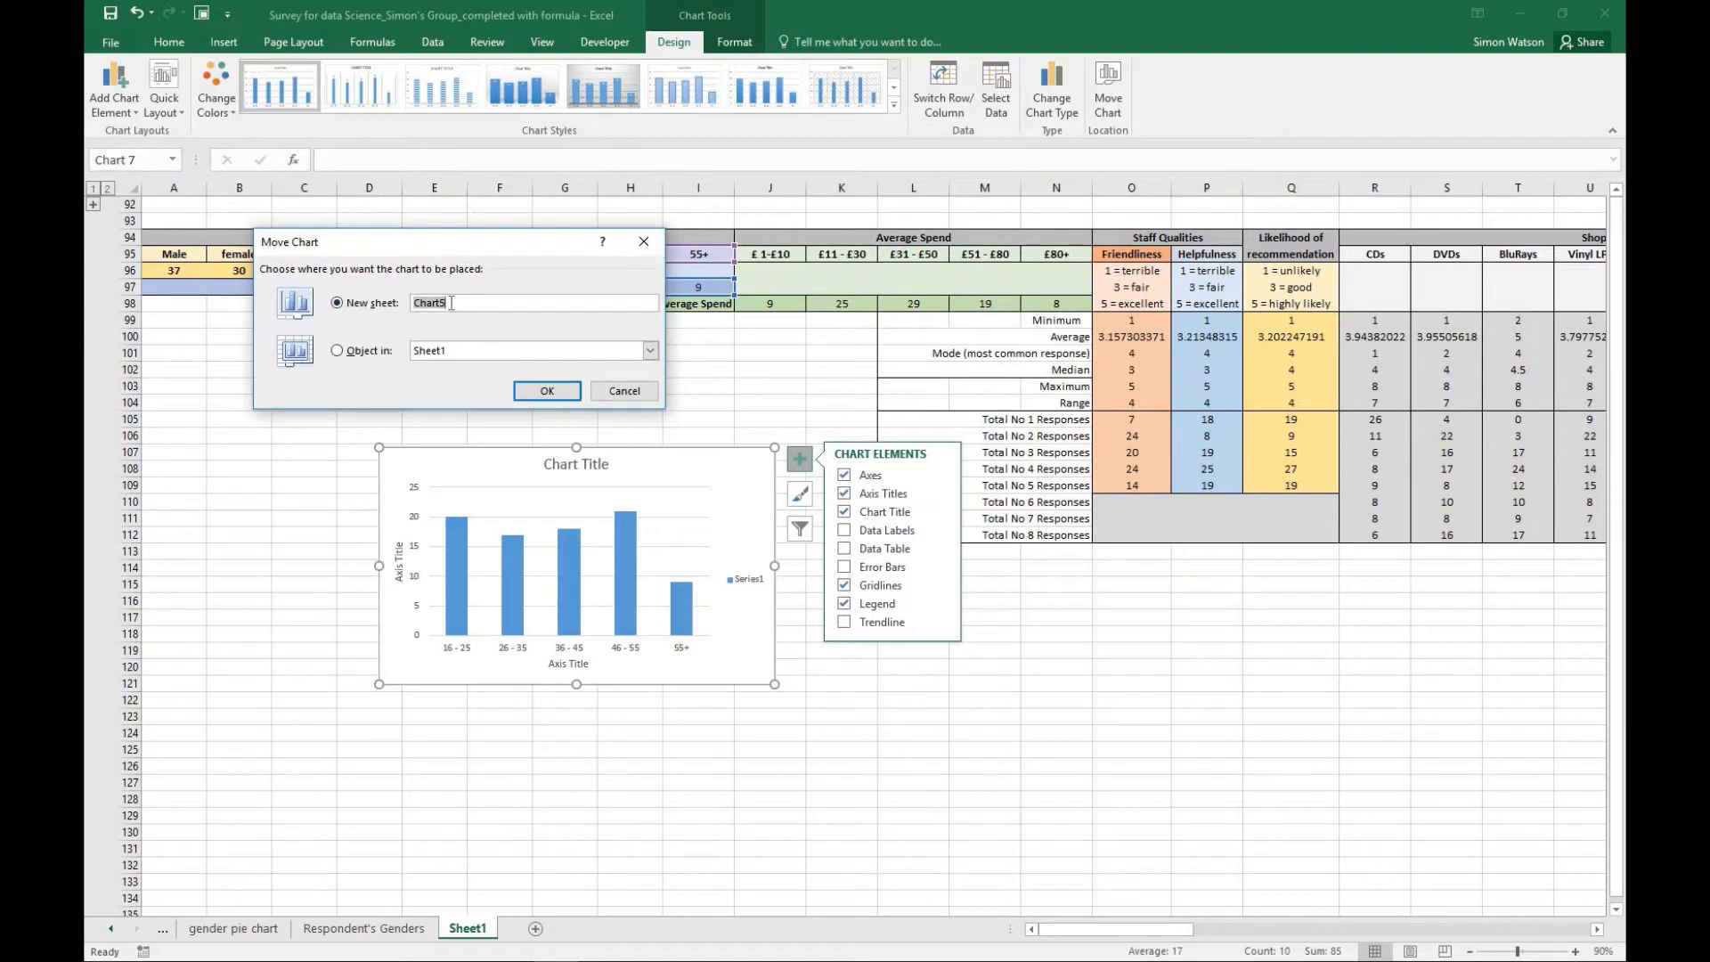
pyautogui.write('ages of people involved')
pyautogui.moveTo(561, 303); pyautogui.dragTo(524, 301)
pyautogui.press('BackSpace')
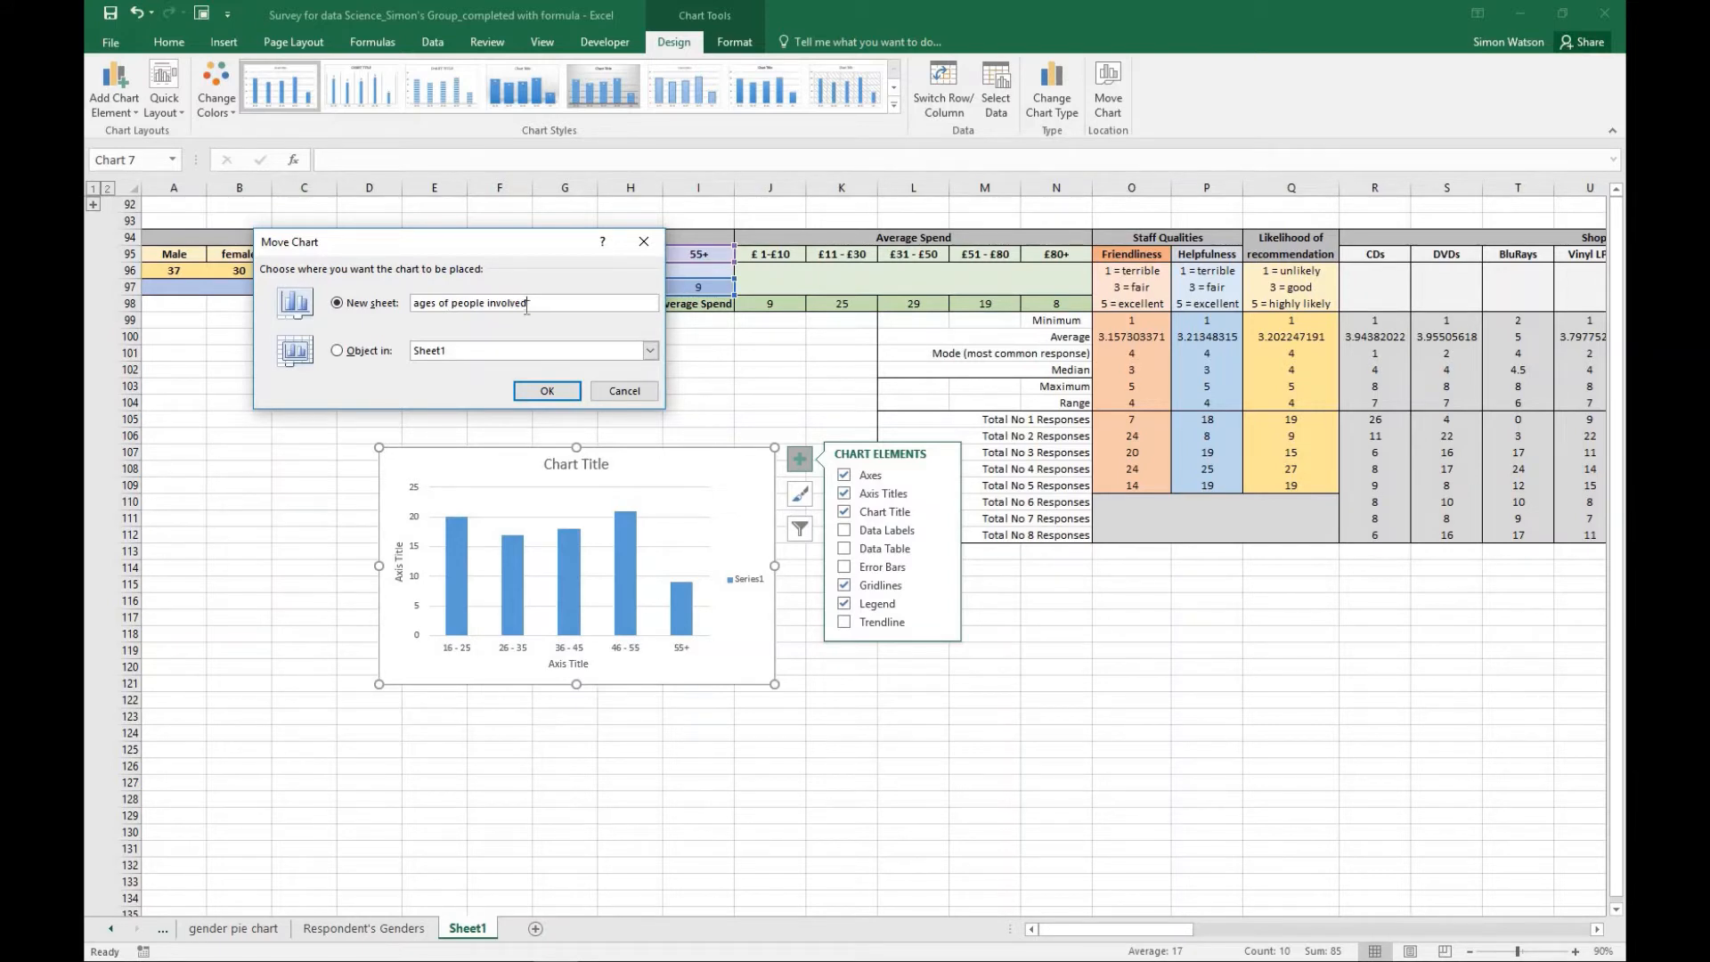
pyautogui.click(549, 392)
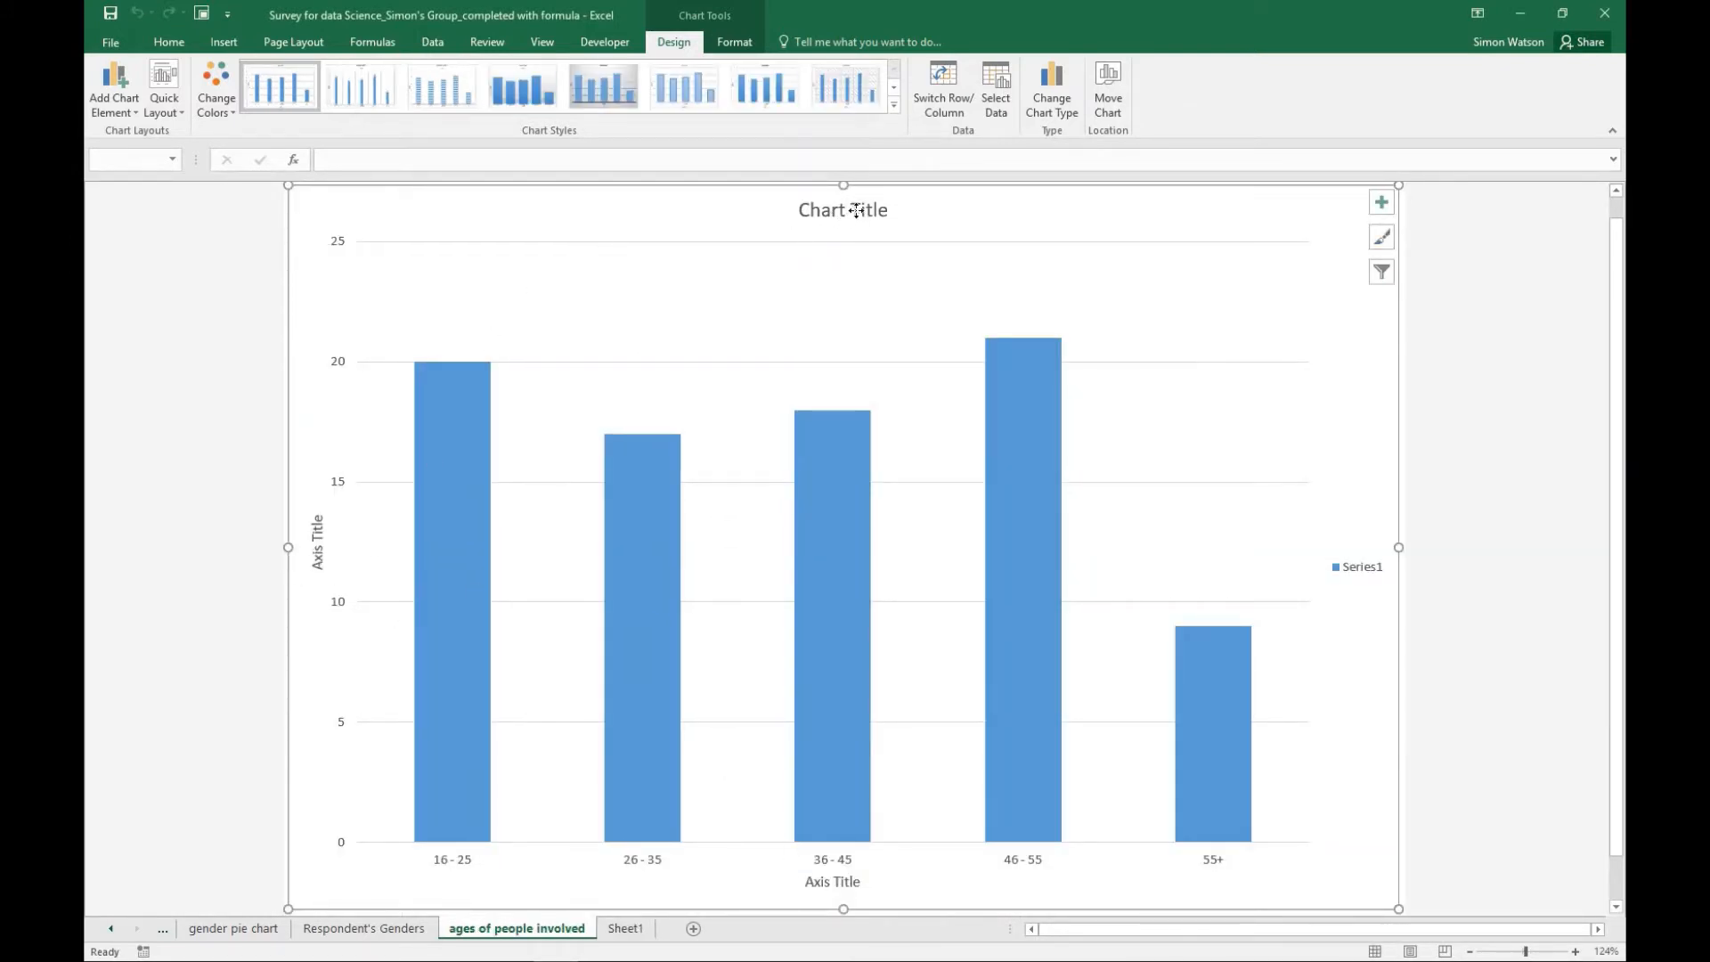
# - Set the age chart's title to "Ages of People involved in the Survey"
pyautogui.click(890, 210)
pyautogui.write('Age')
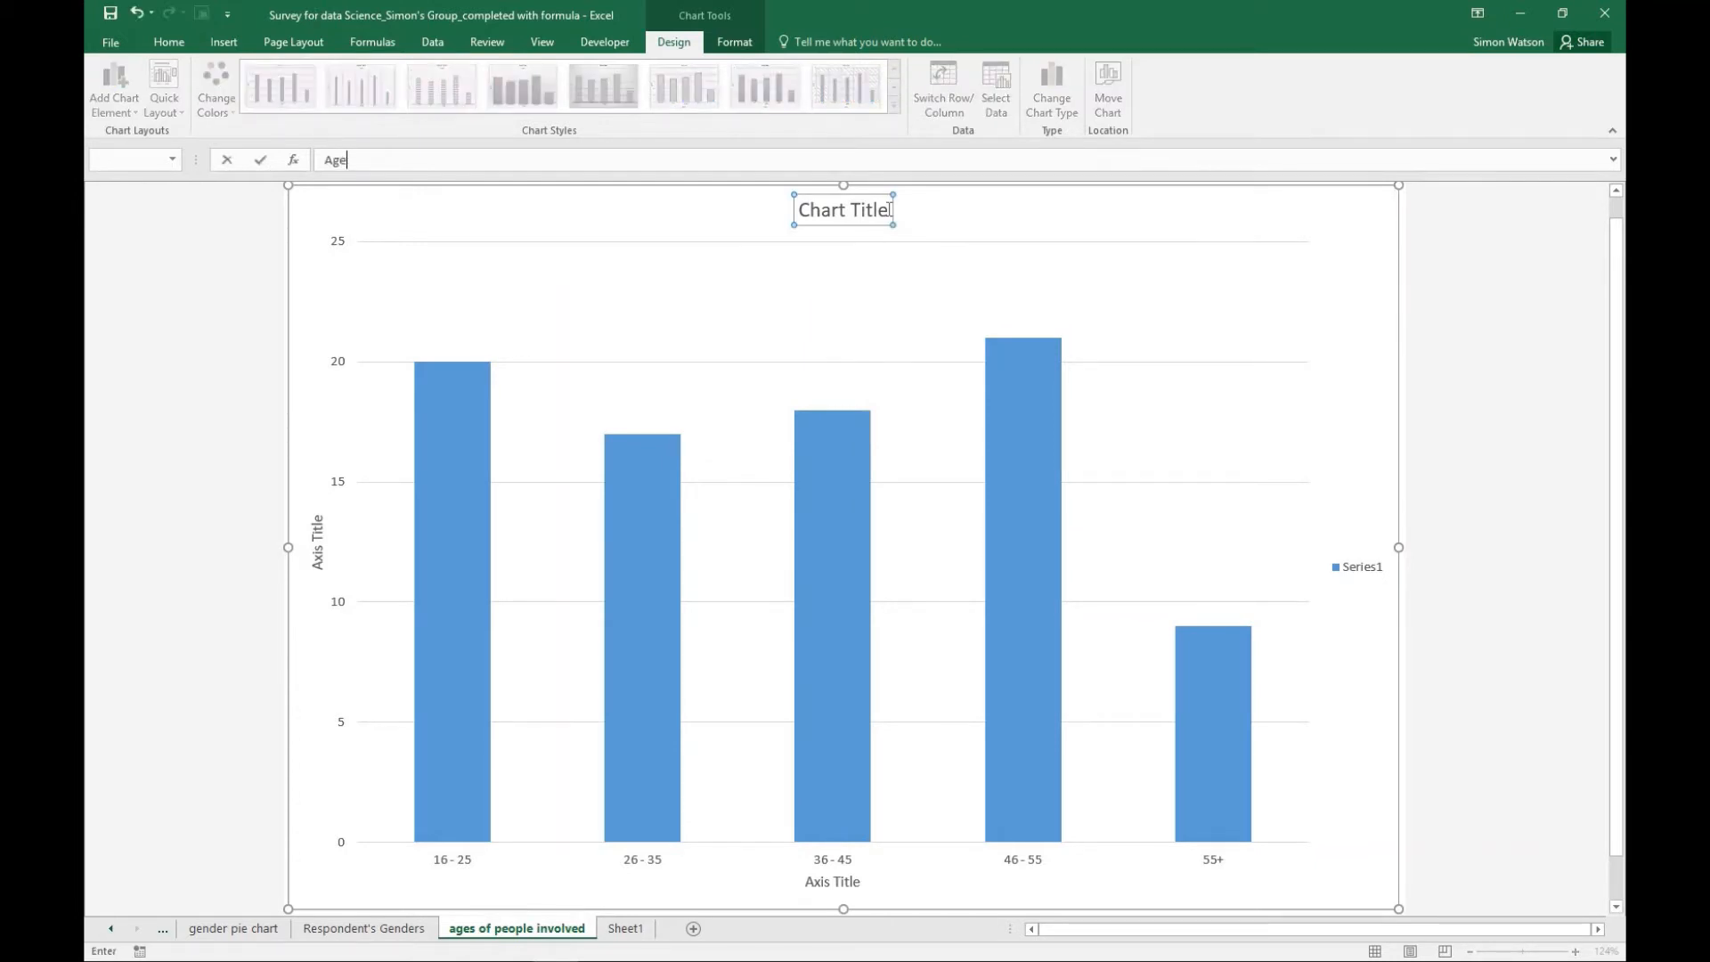
pyautogui.write('s of Peoplke involved in the Survey')
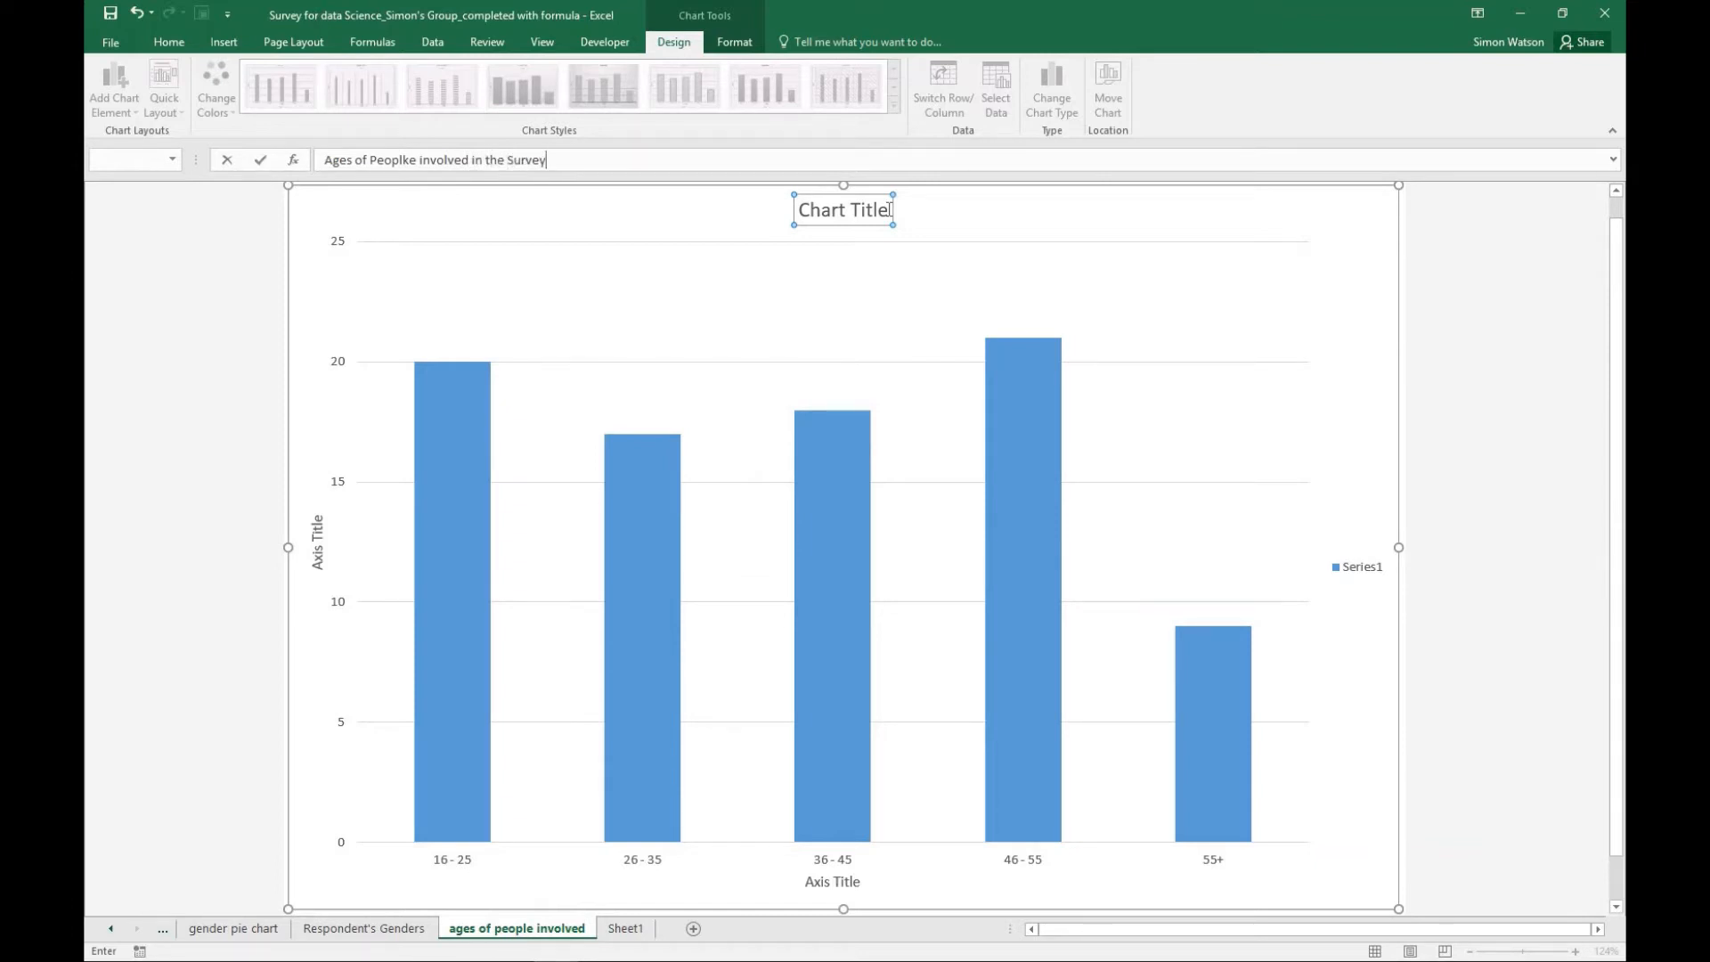
pyautogui.click(410, 162)
pyautogui.press('Delete')
pyautogui.press('Return')
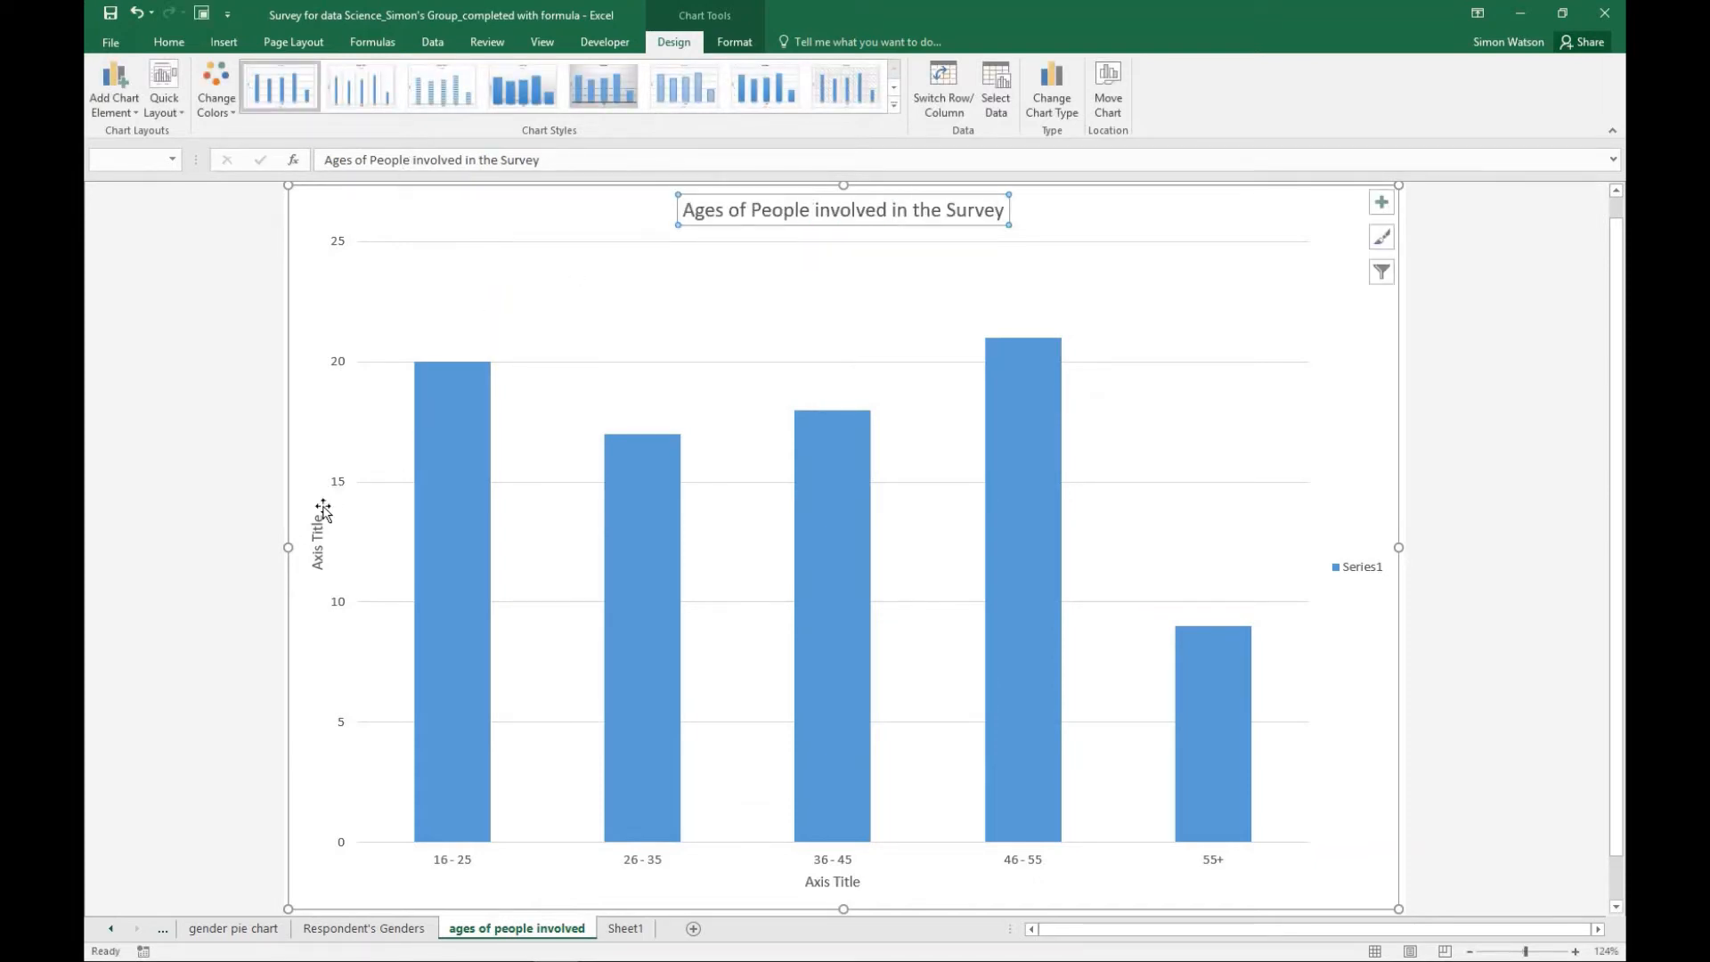
# - Set the vertical axis title to "Number of people in each age group"
pyautogui.click(322, 512)
pyautogui.click(403, 158)
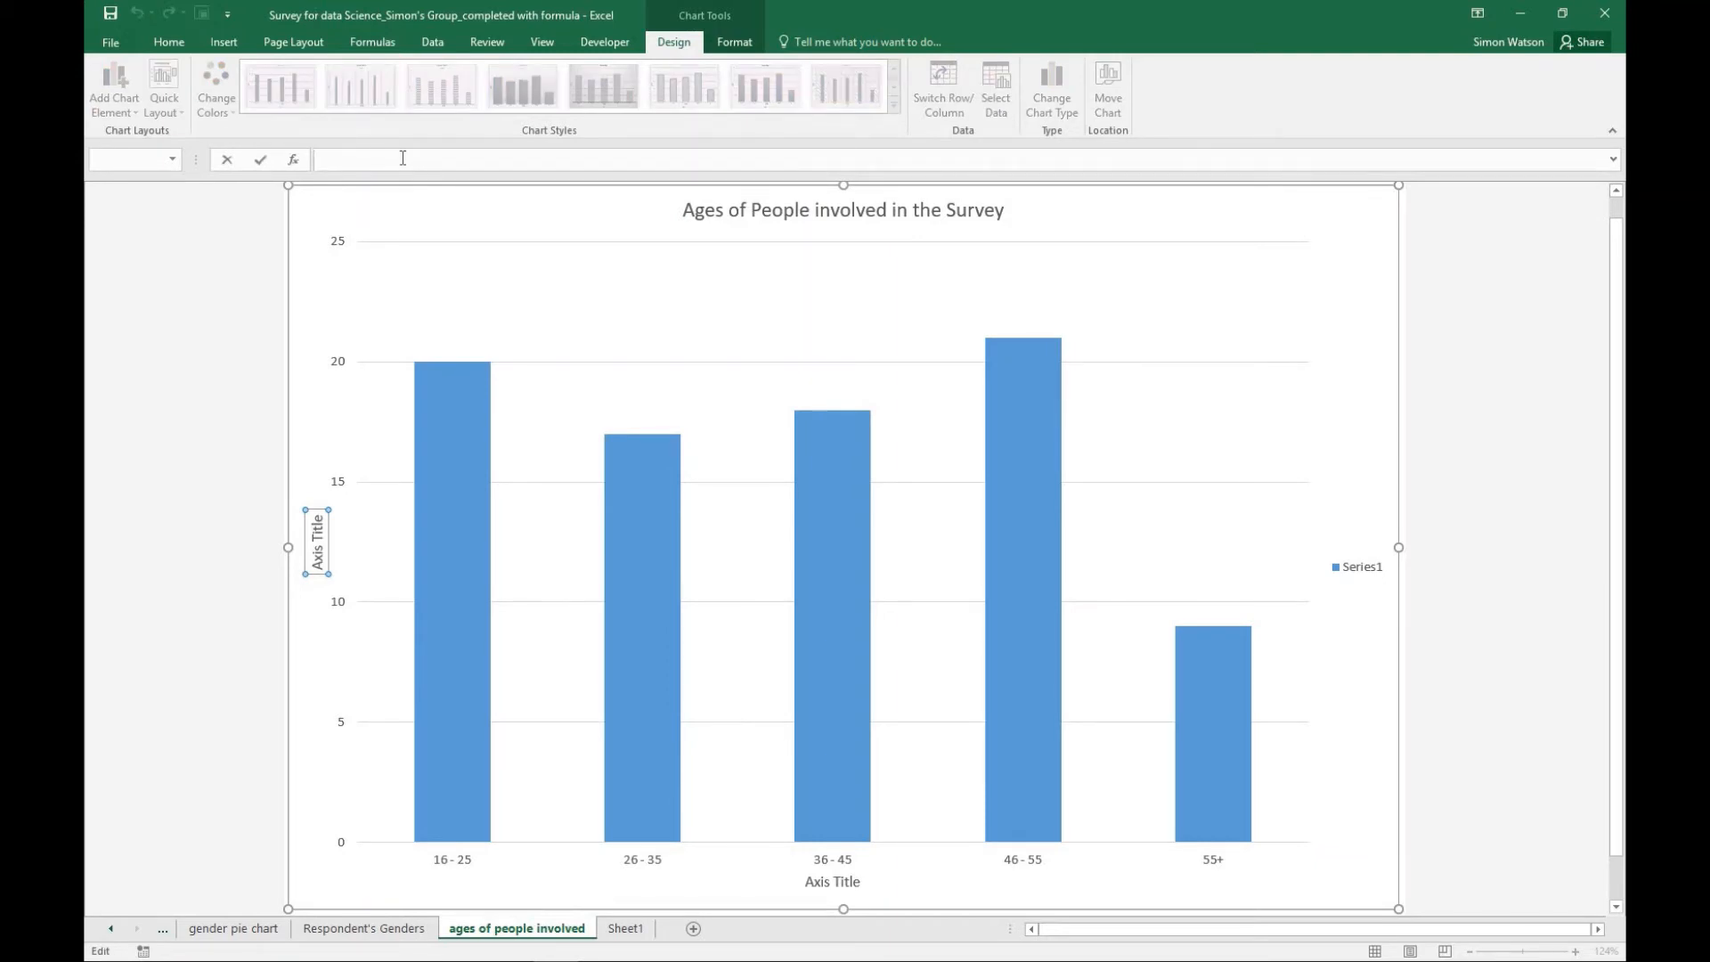
pyautogui.write('Number of people in each age group')
pyautogui.press('Return')
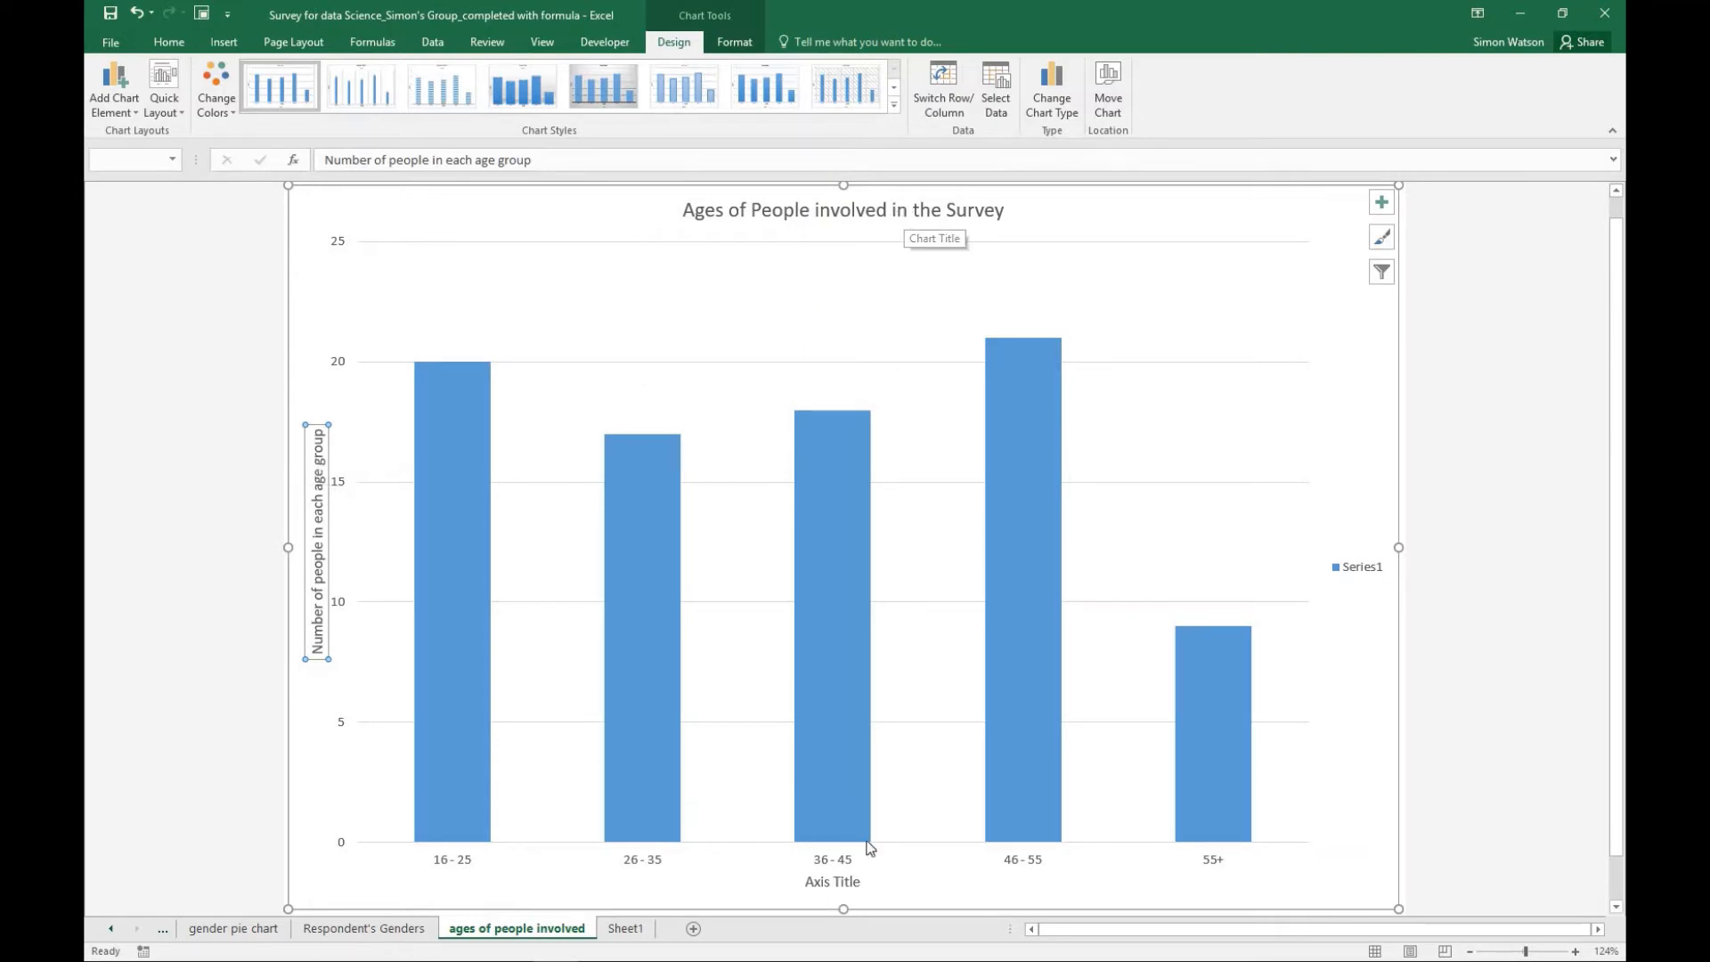
# - Set the horizontal axis title to "Age Groups"
pyautogui.click(852, 884)
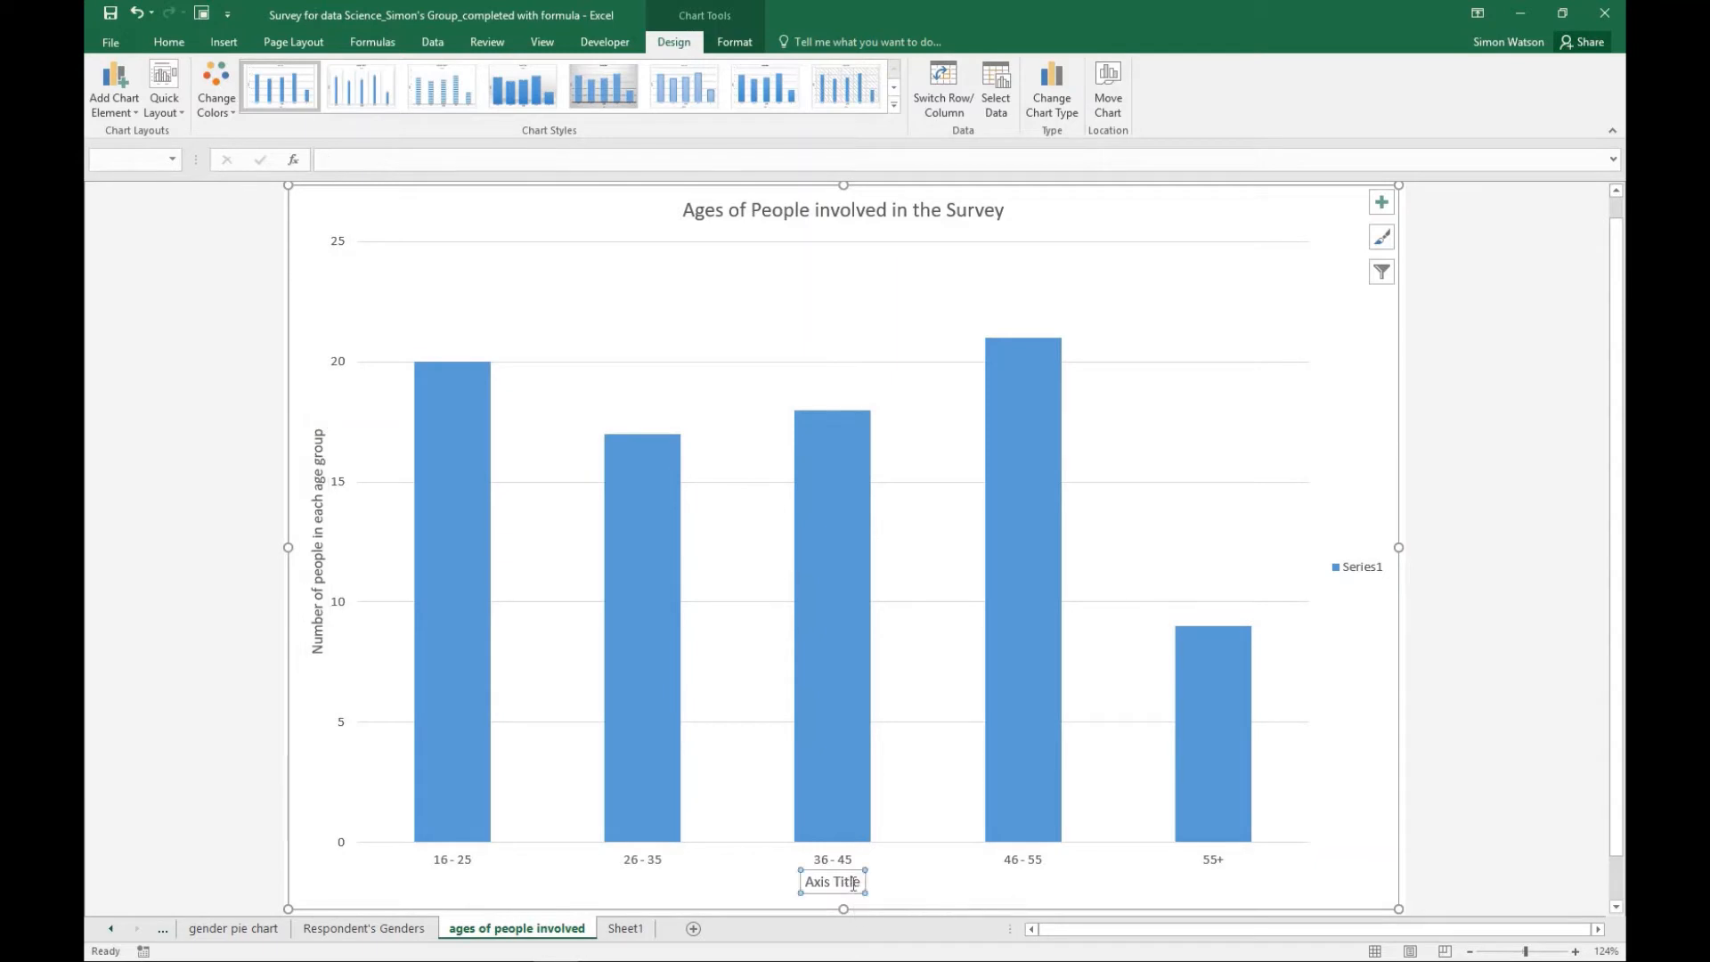
pyautogui.click(503, 158)
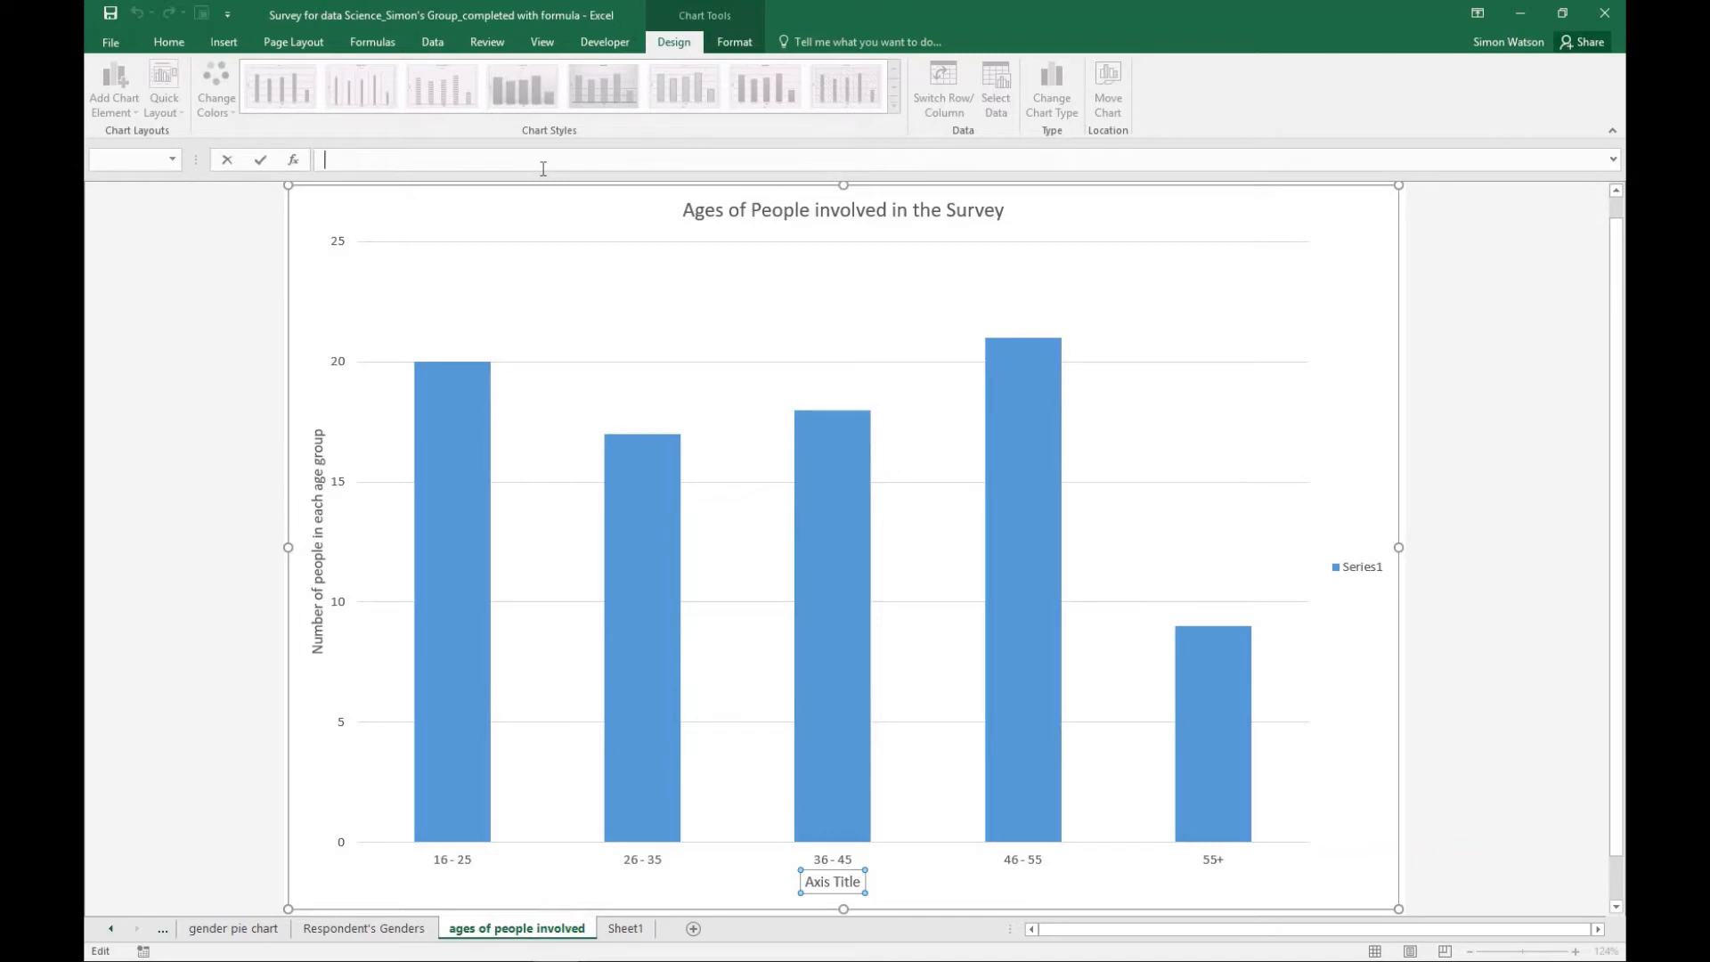
pyautogui.write('age')
pyautogui.write('e Groups')
pyautogui.press('Return')
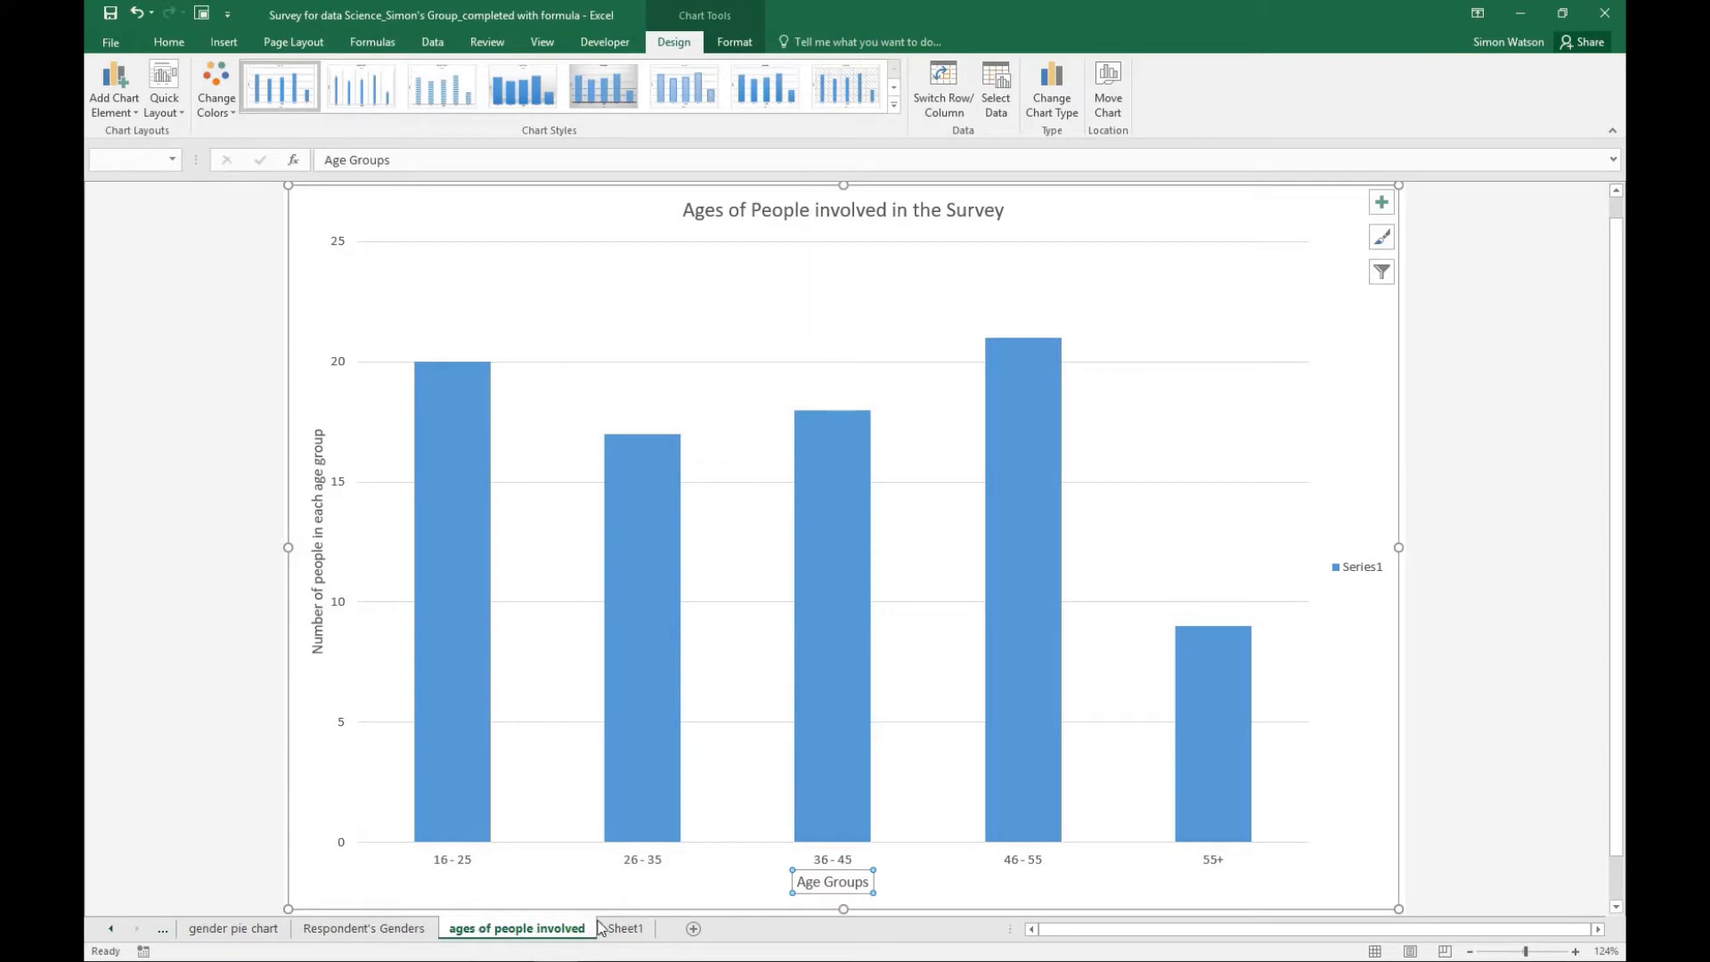
# - Review the summary tables on Sheet1, both gender pie charts and the age group column chart, checking individual slices and columns
pyautogui.click(623, 929)
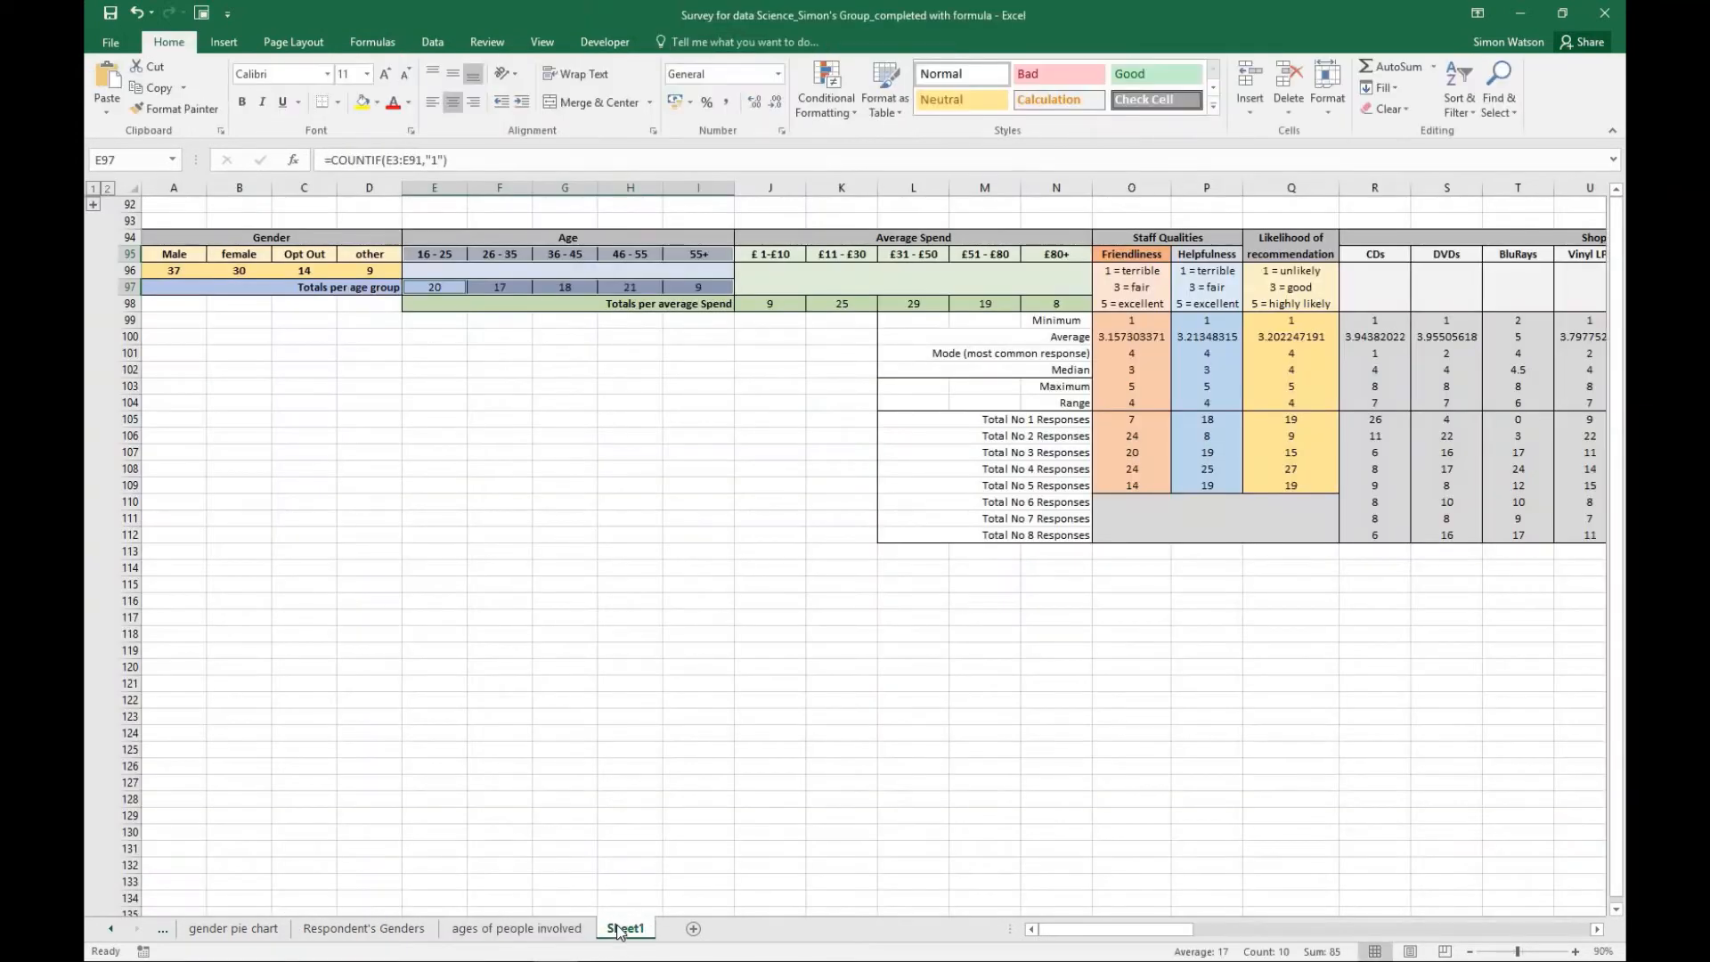
pyautogui.click(236, 929)
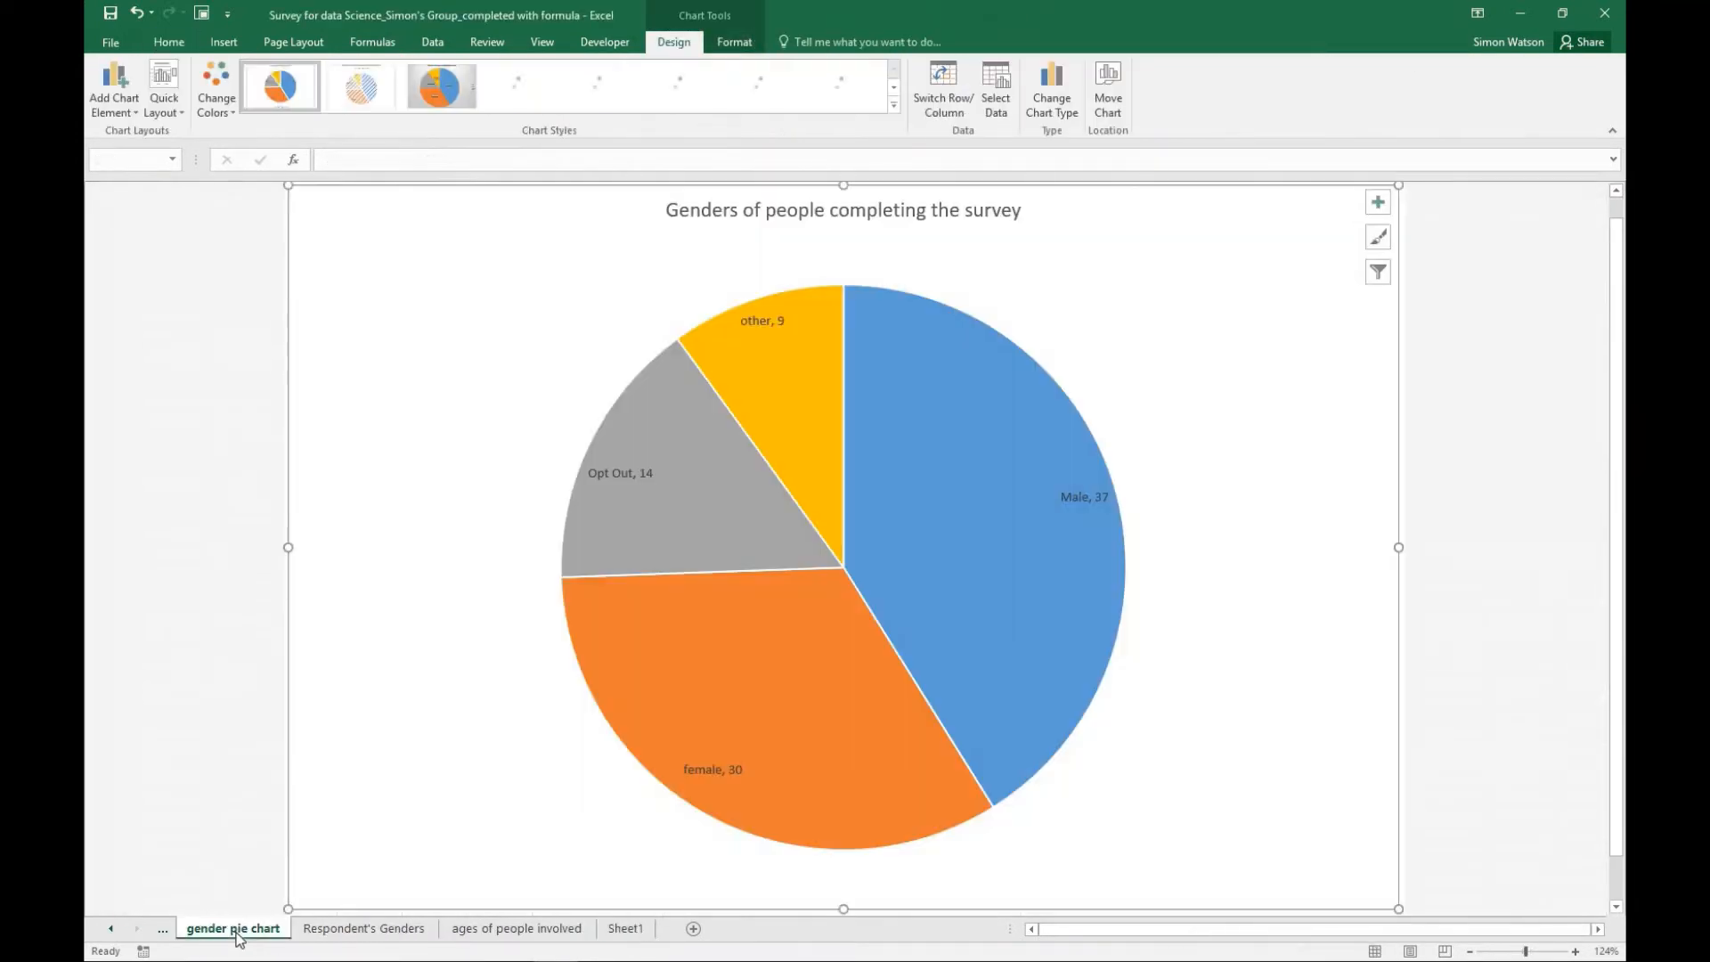
pyautogui.click(361, 928)
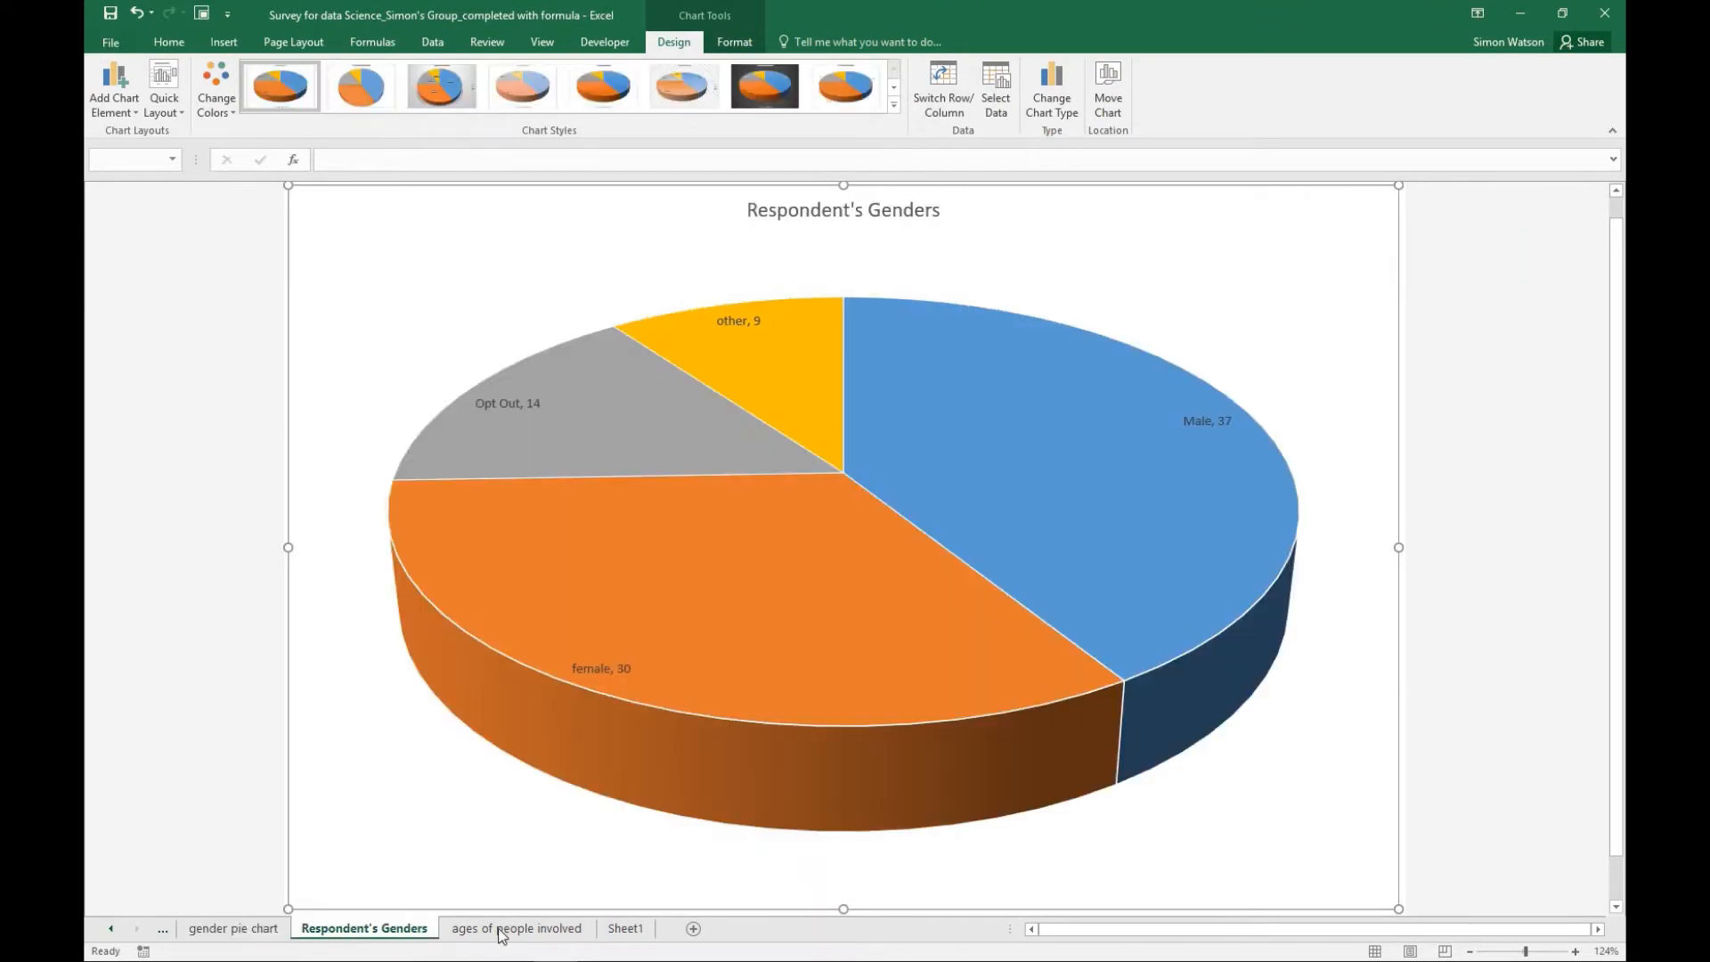
pyautogui.click(501, 928)
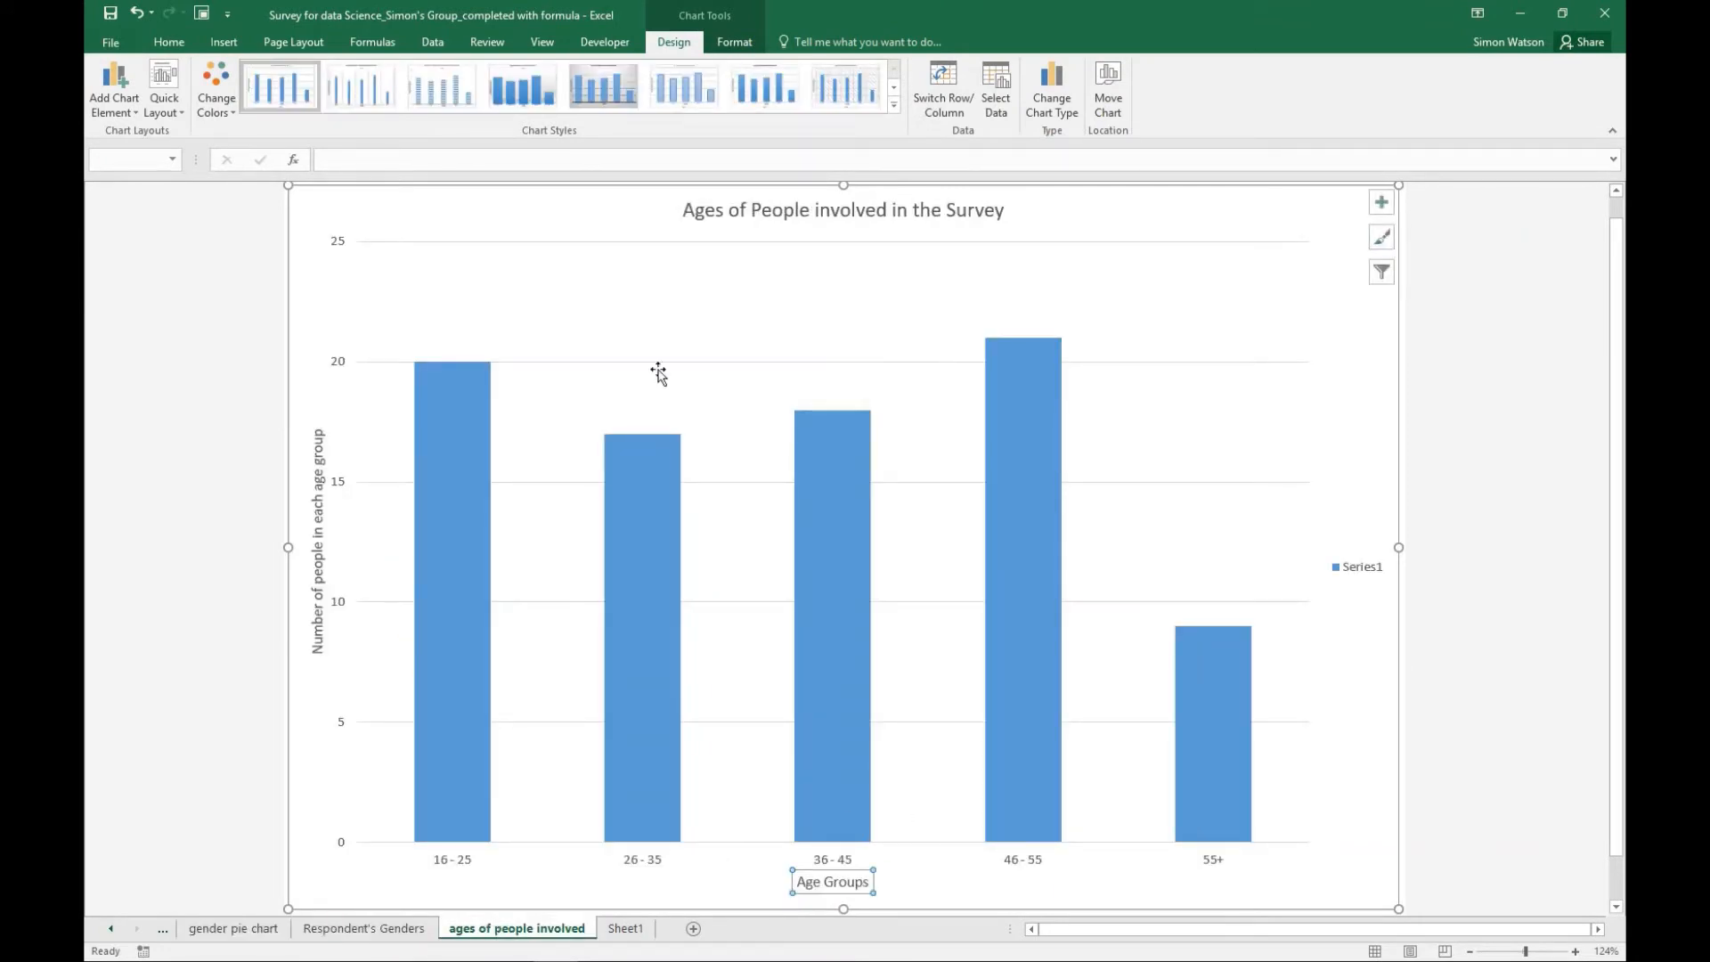
pyautogui.click(400, 937)
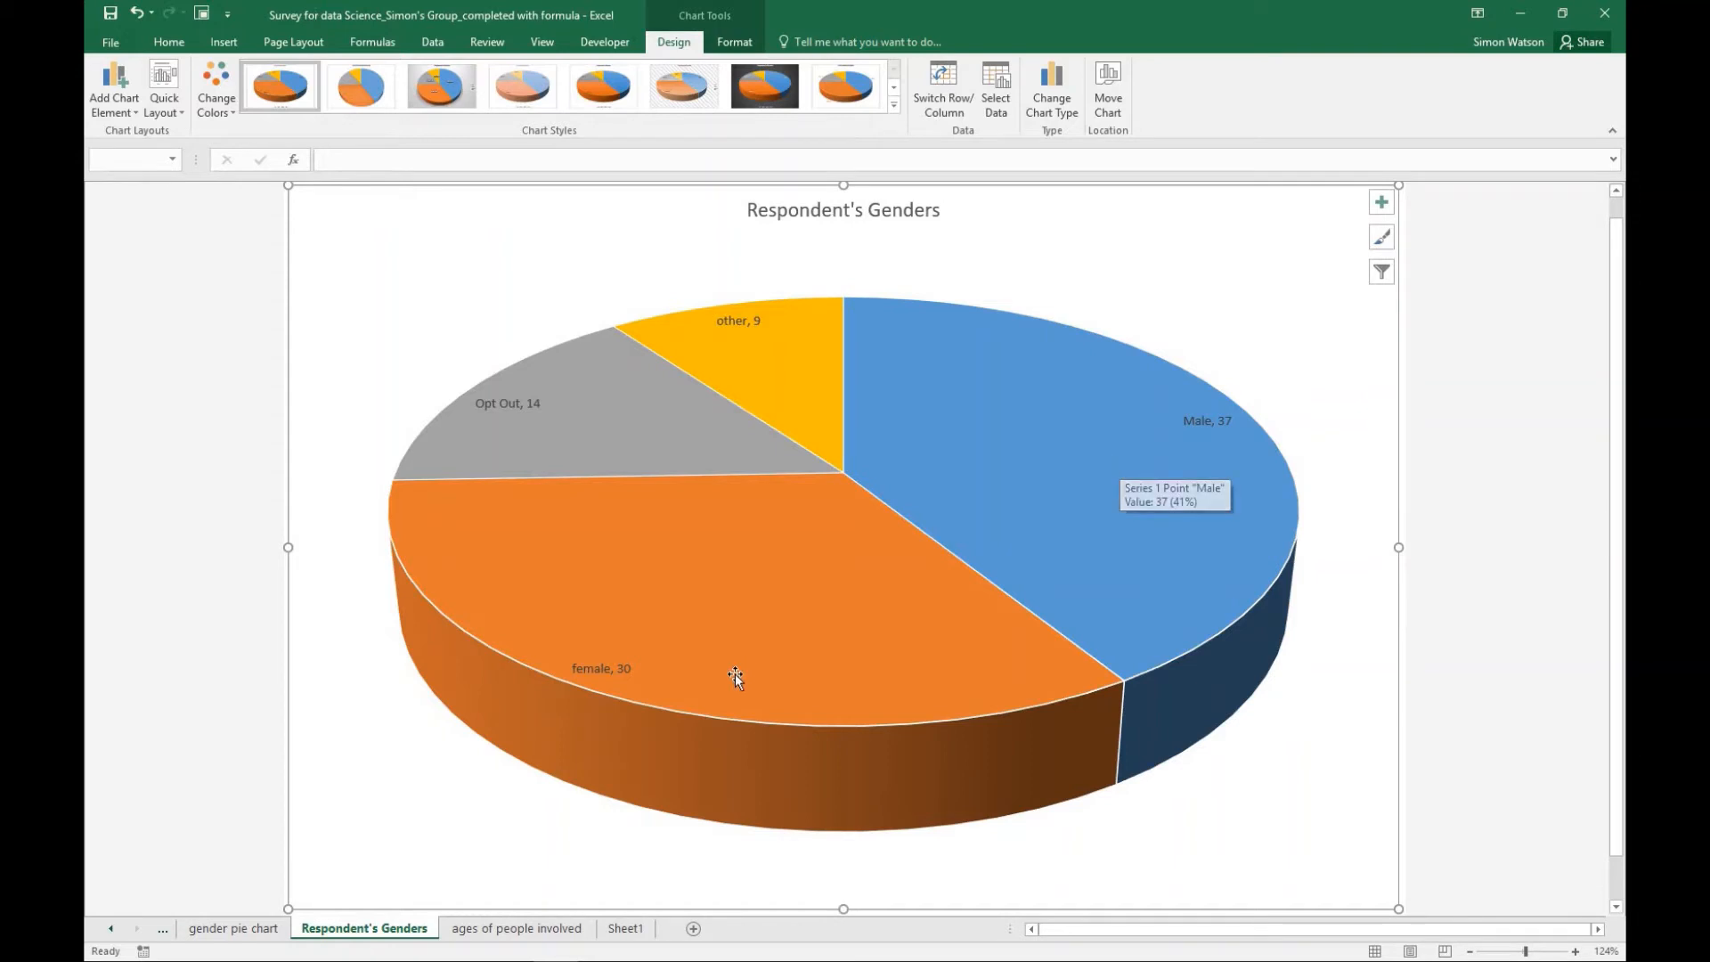
pyautogui.moveTo(735, 675)
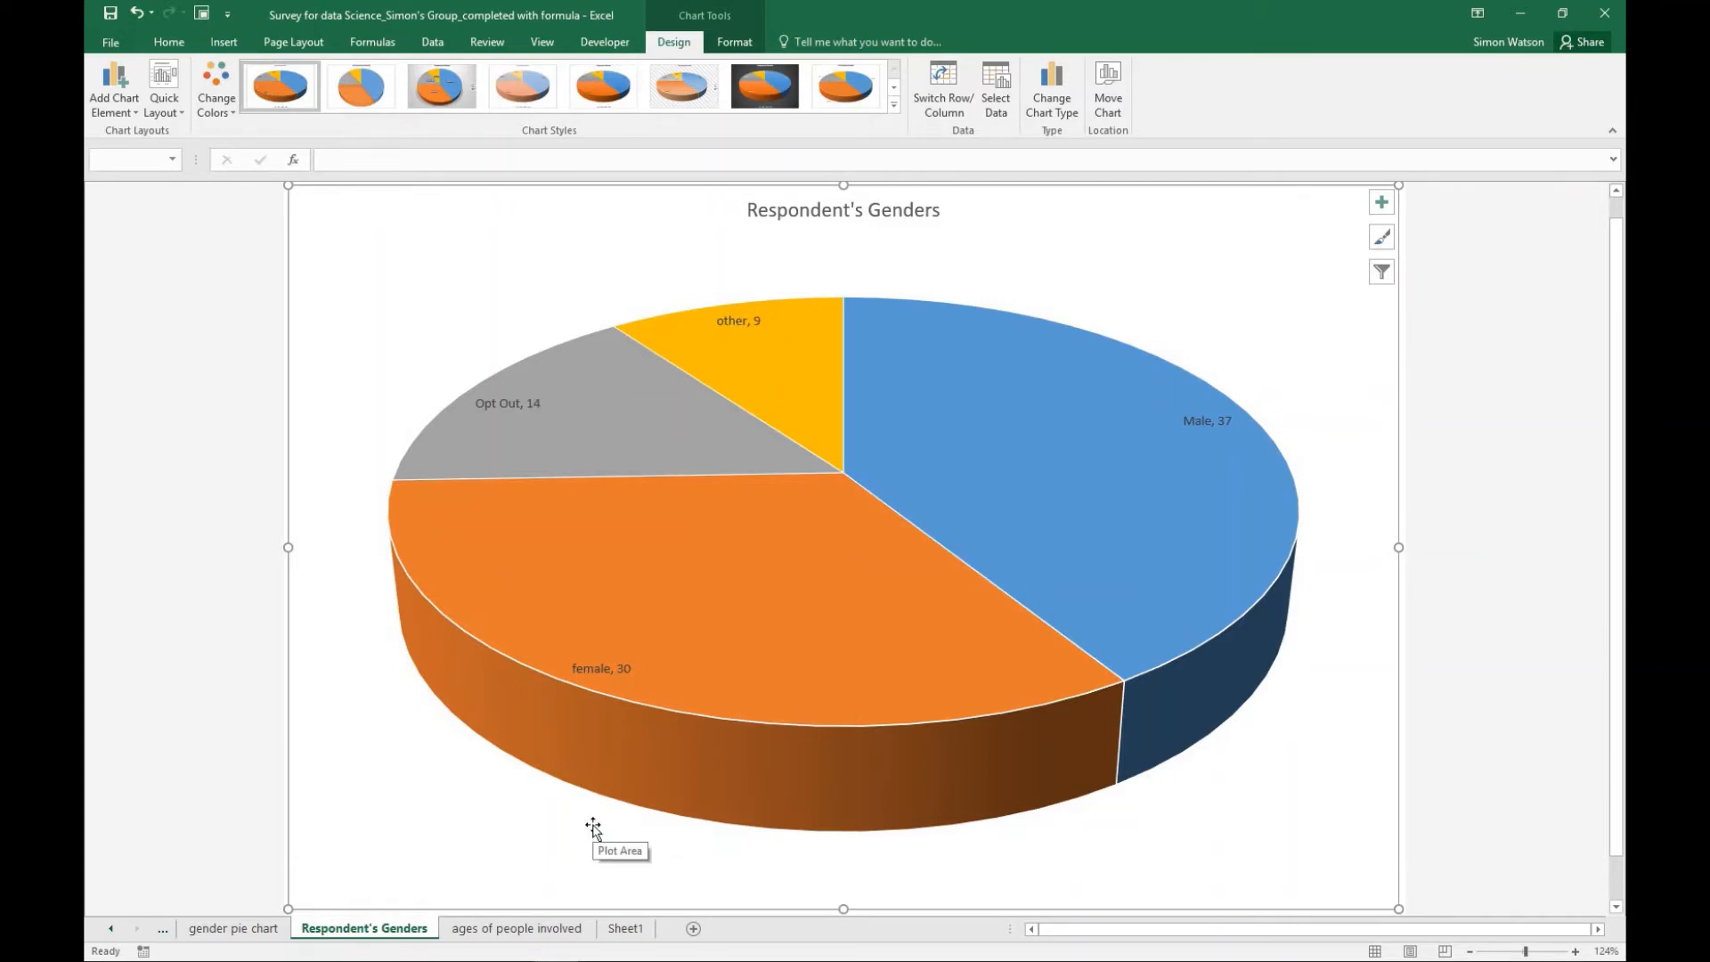
pyautogui.click(510, 930)
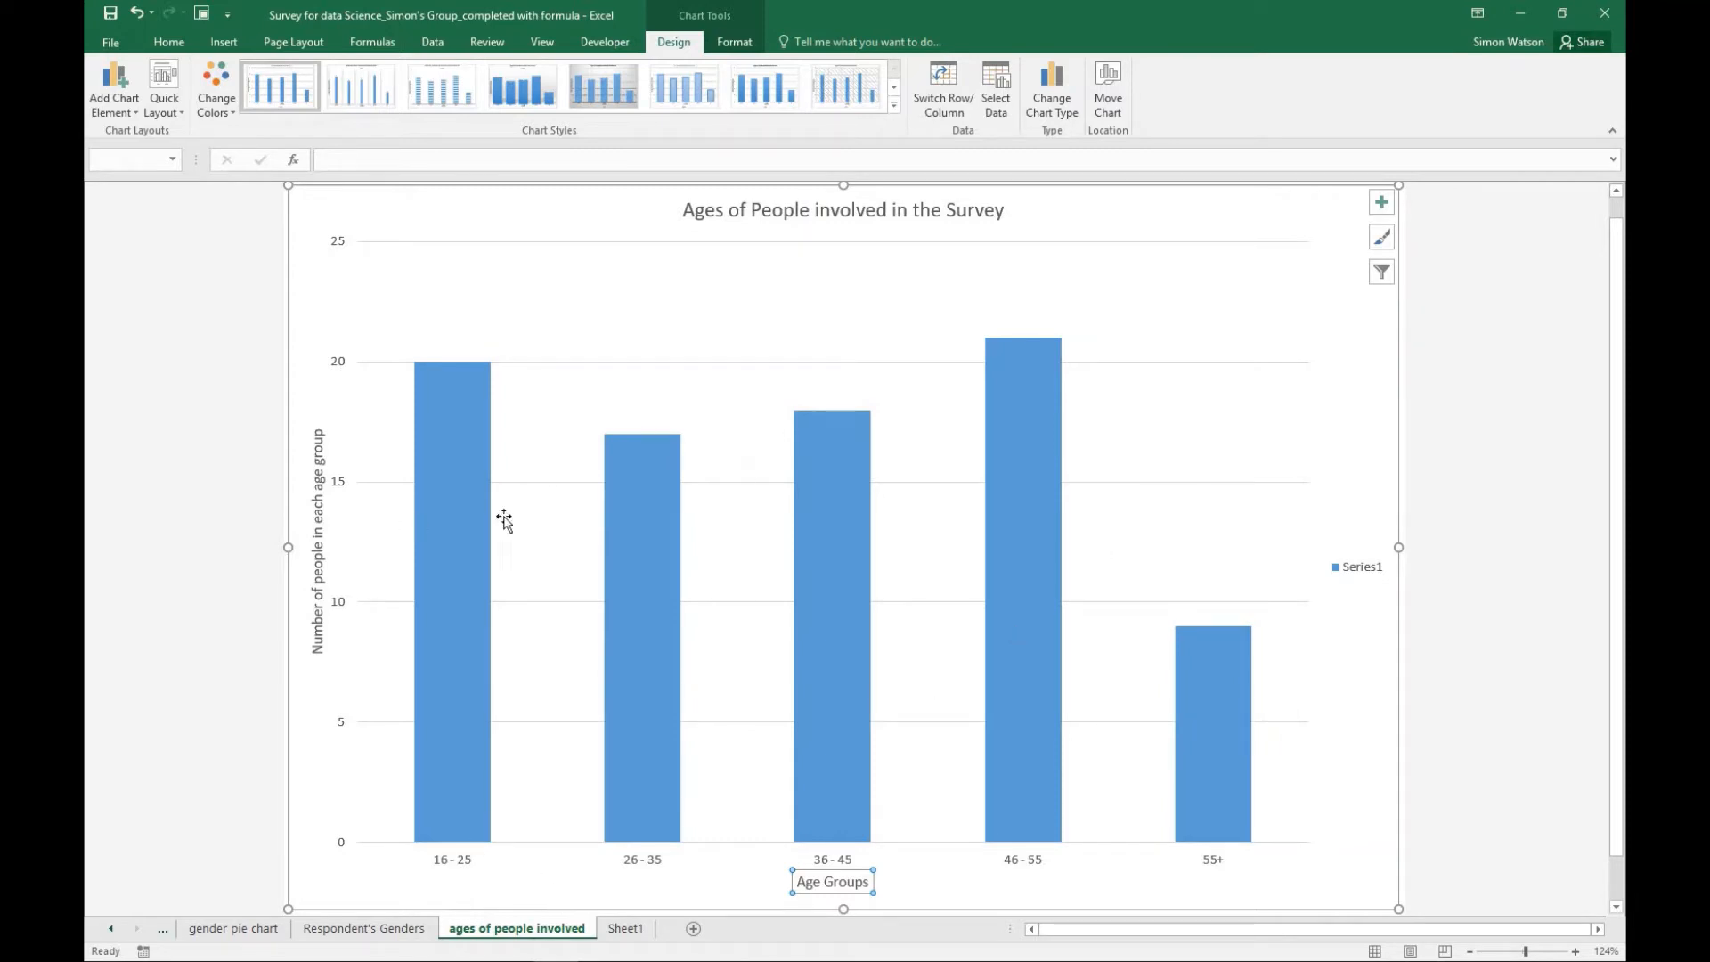
pyautogui.moveTo(473, 538)
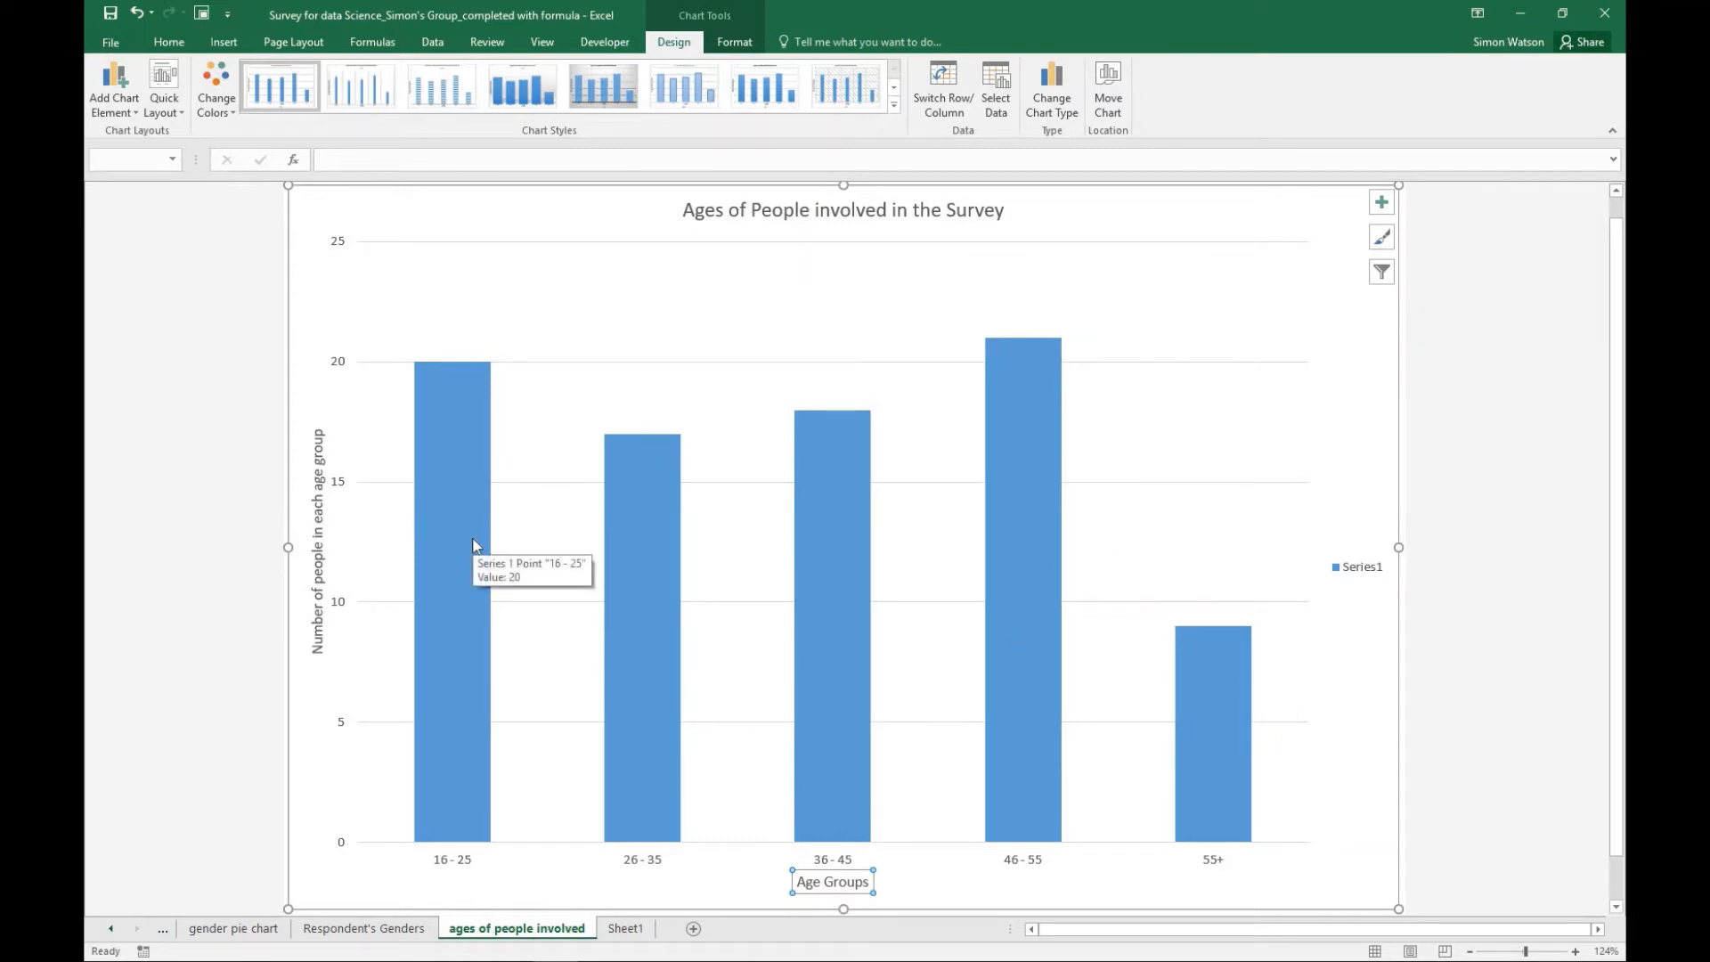
# - Expand the grouped survey rows on Sheet1, look through the individual responses from first to last, and collapse the group
pyautogui.click(626, 928)
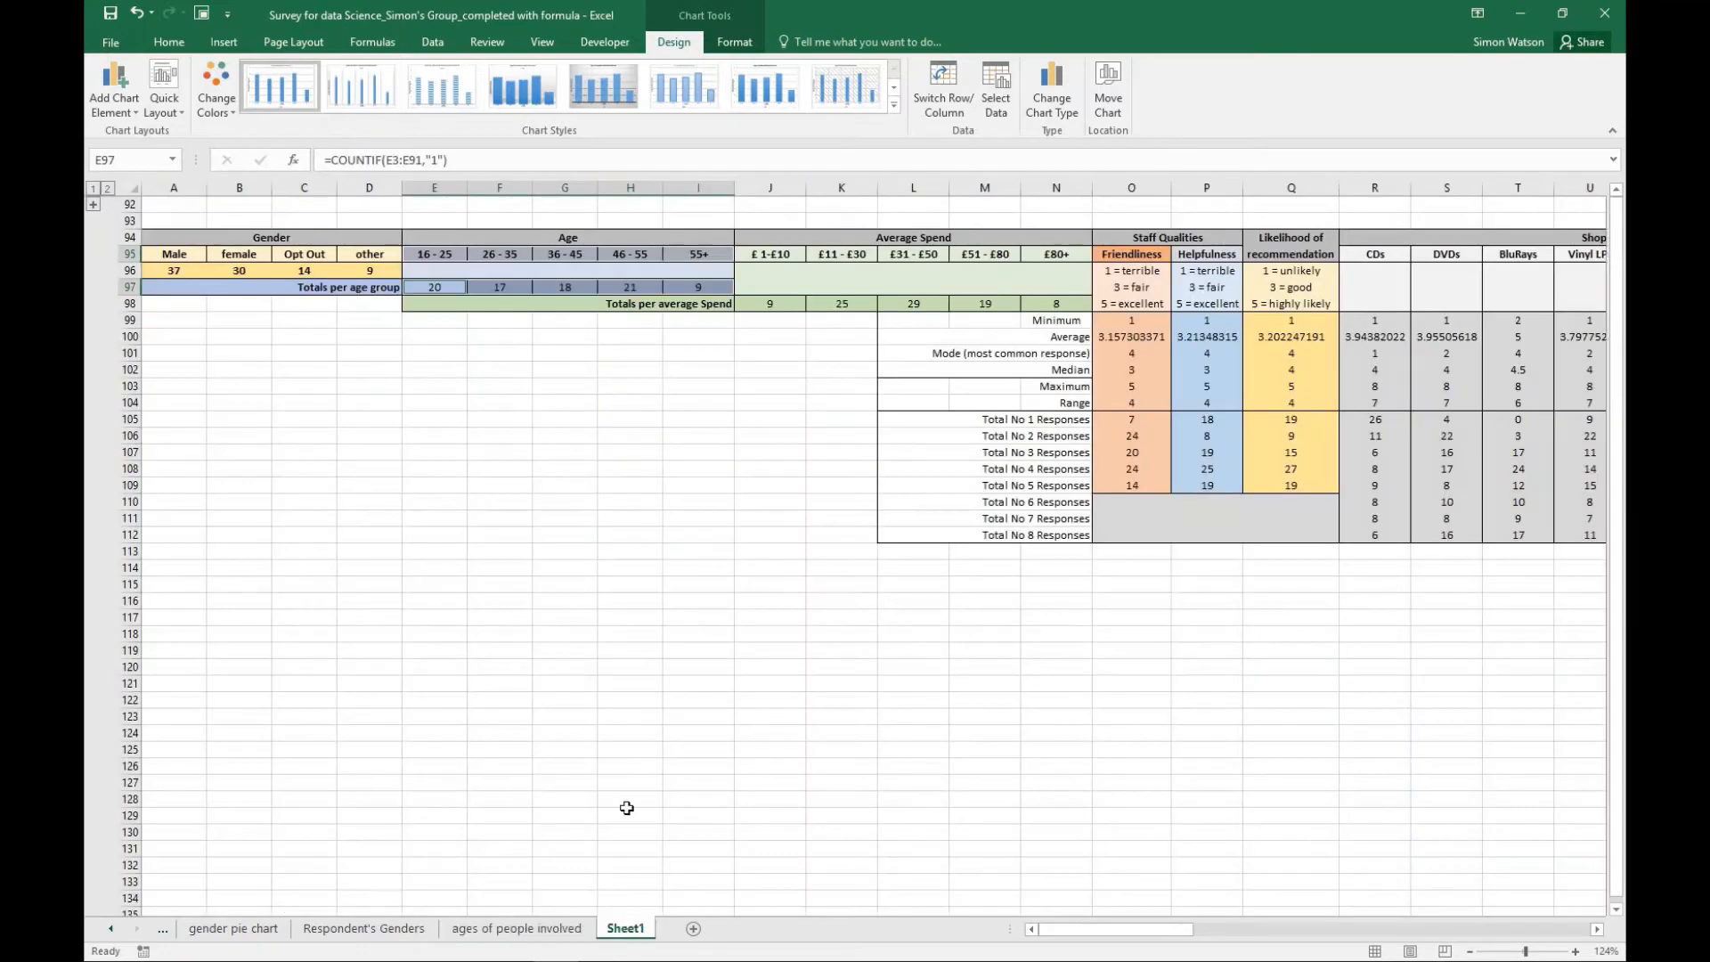
pyautogui.click(93, 204)
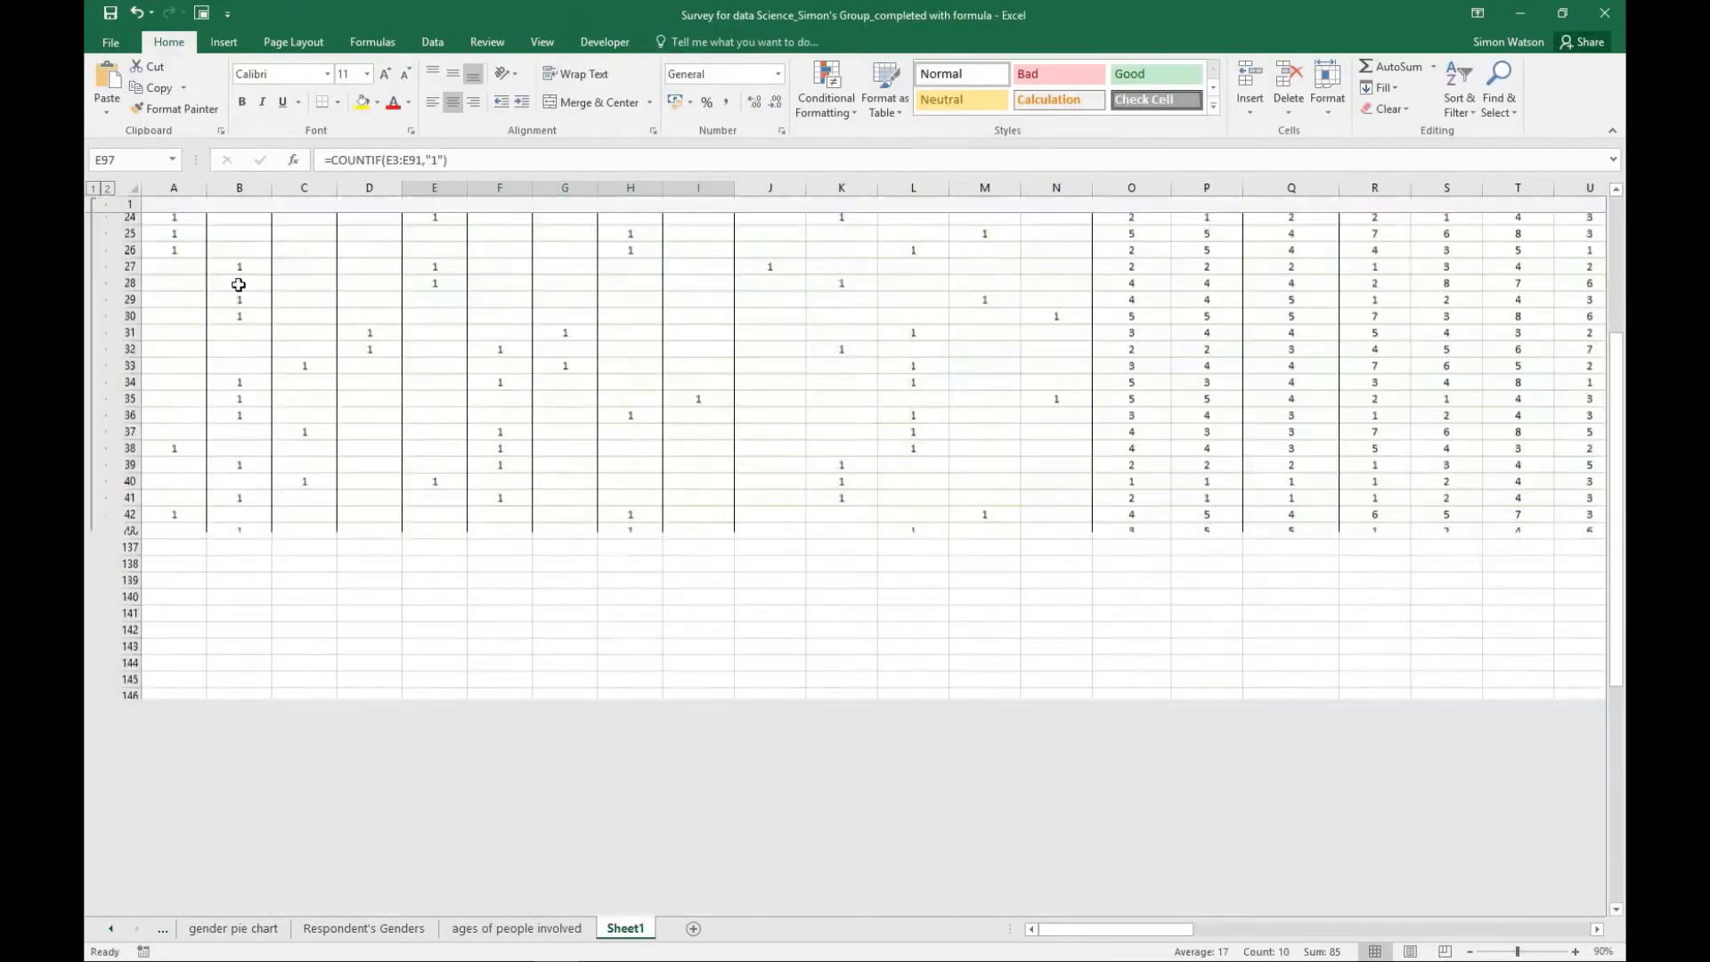
pyautogui.scroll(-1, 1207, 605)
pyautogui.scroll(-5, 1207, 611)
pyautogui.scroll(7, 1207, 612)
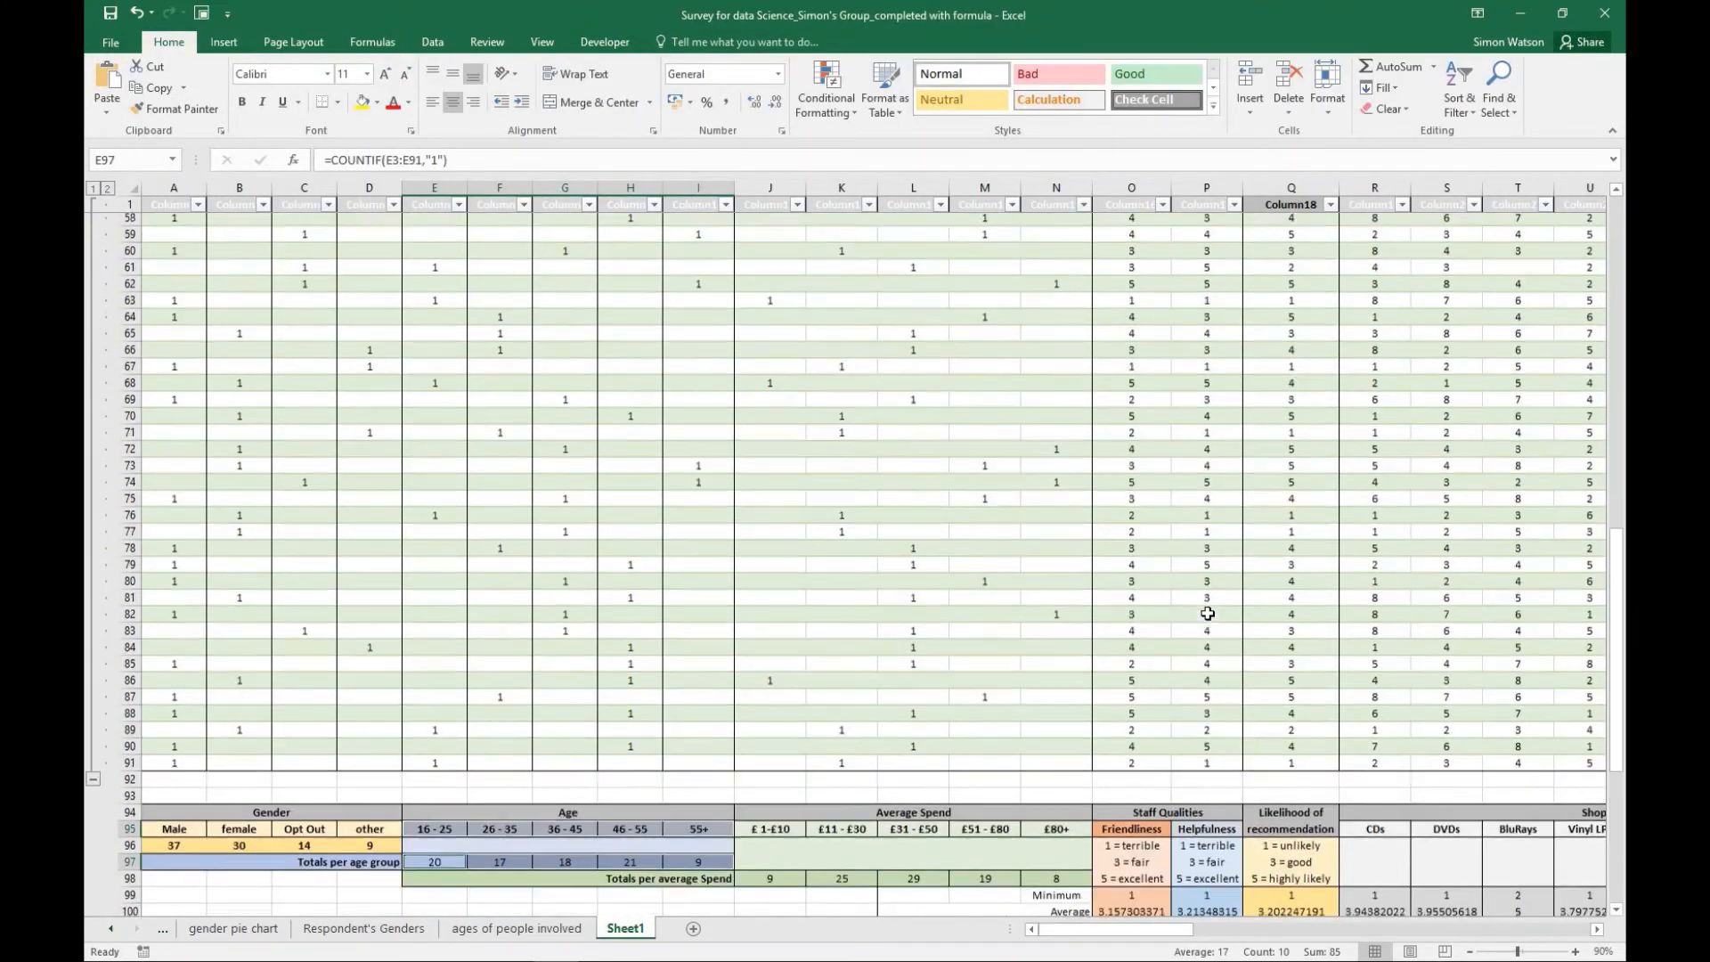
pyautogui.scroll(11, 1207, 612)
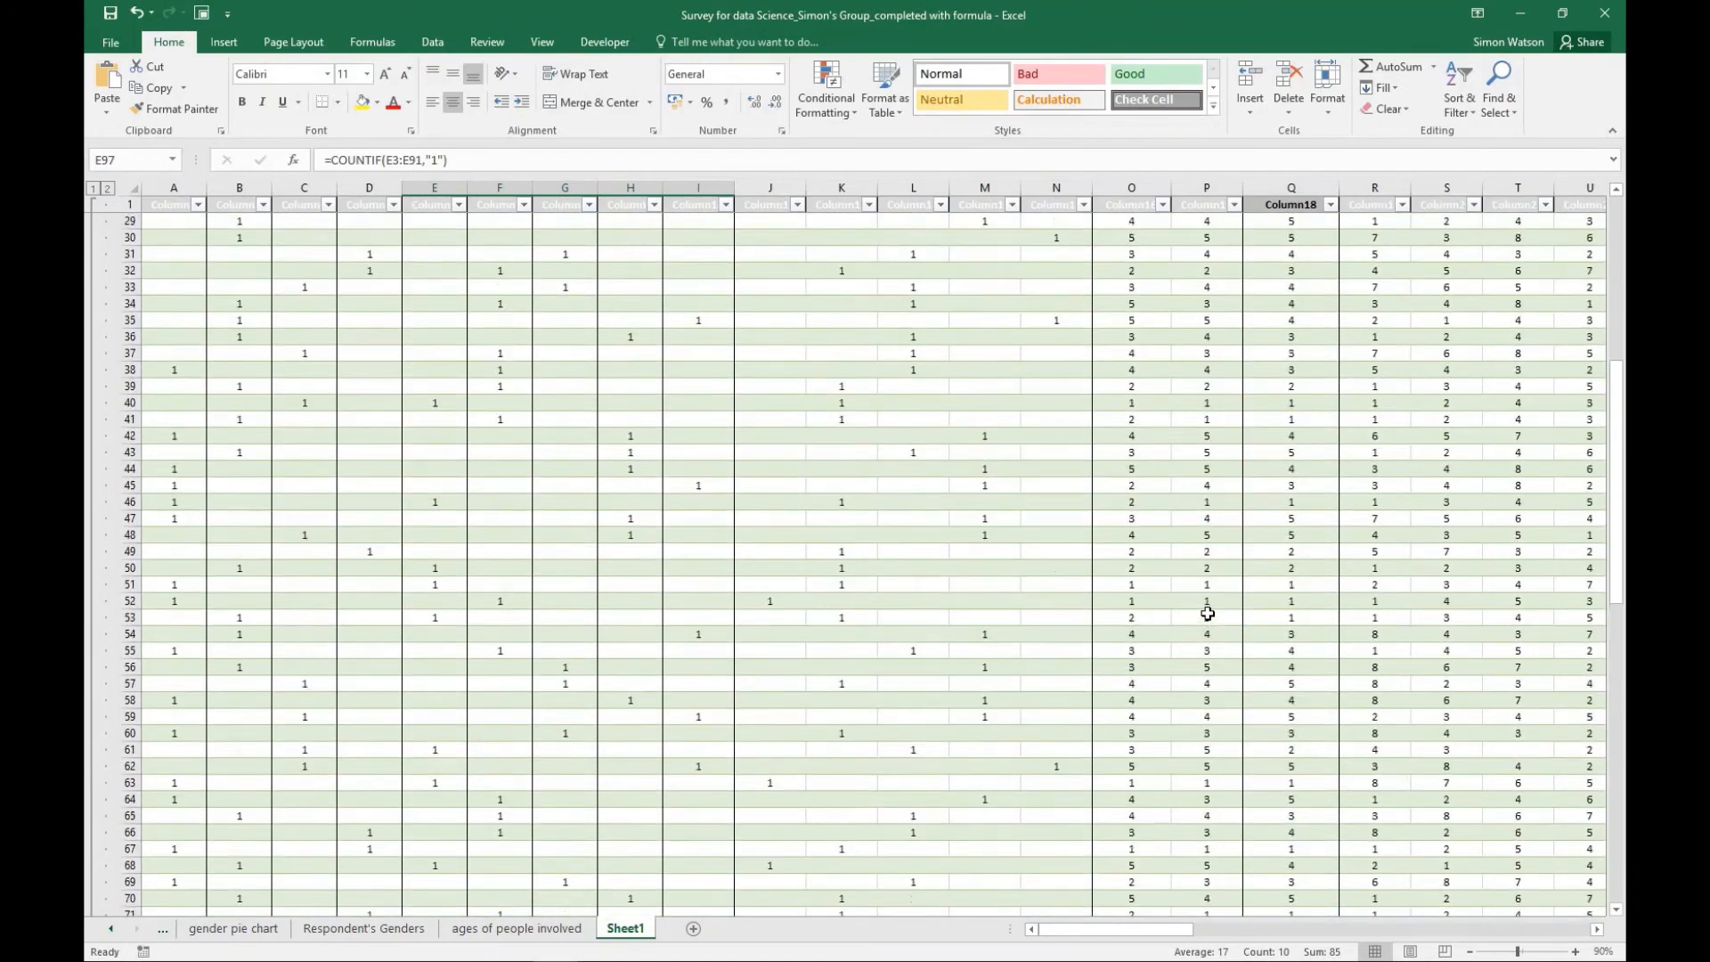
pyautogui.scroll(4, 1207, 613)
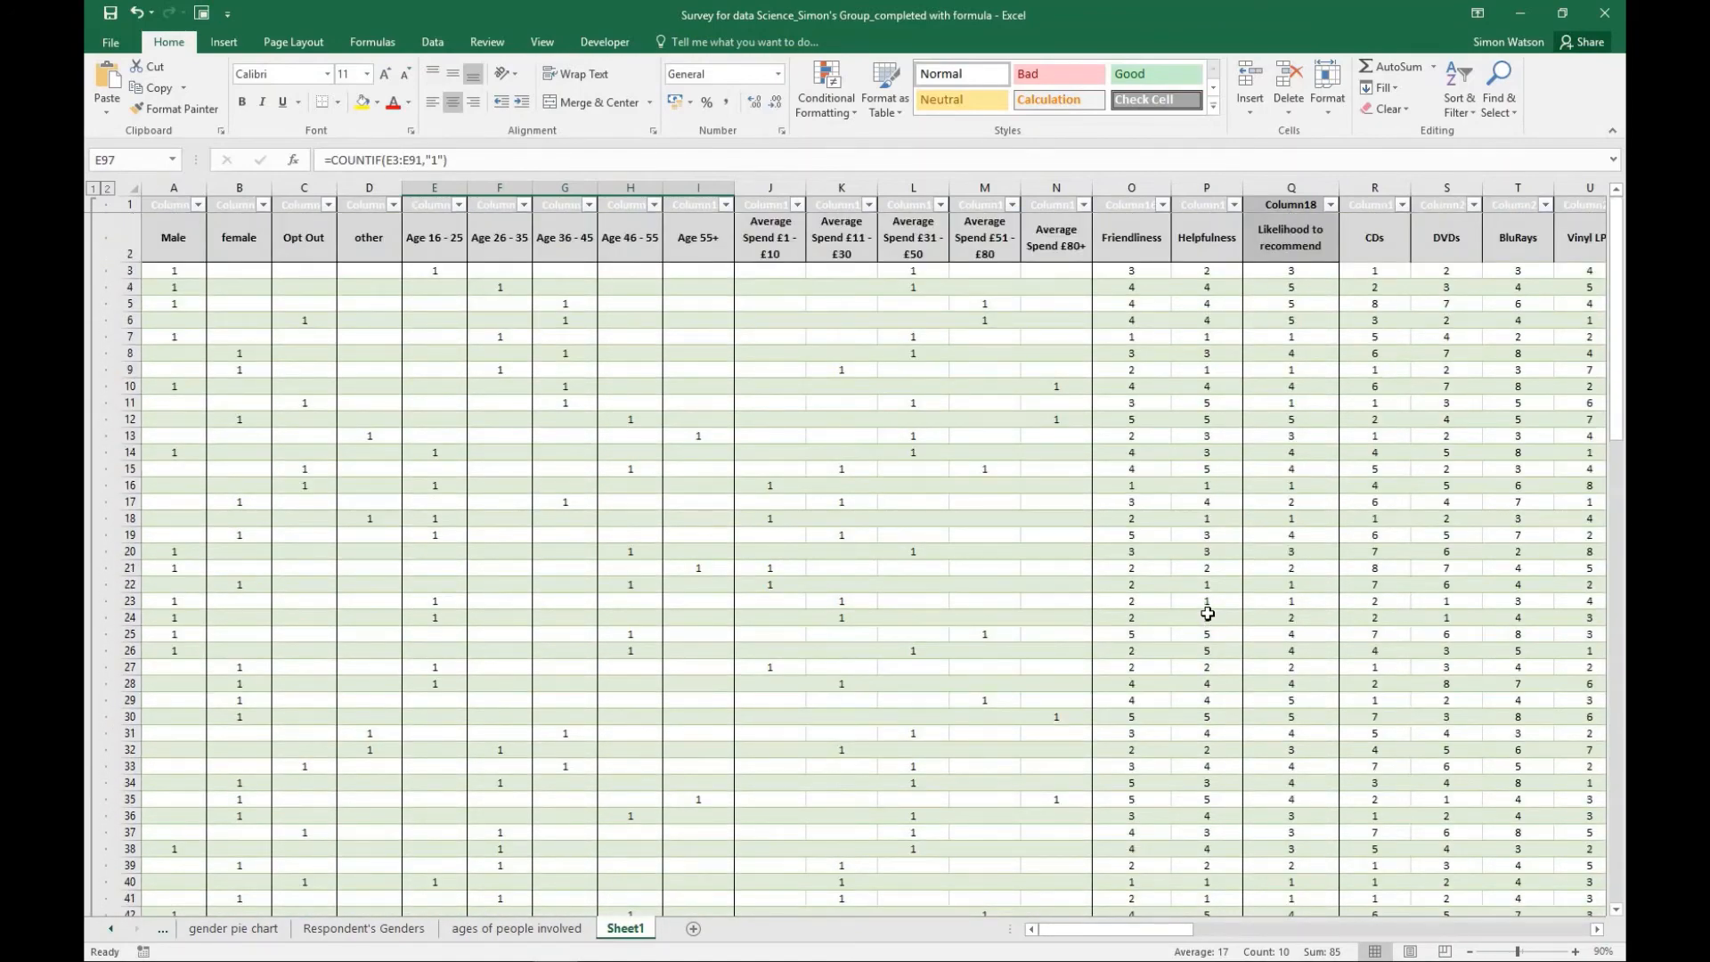
pyautogui.scroll(-15, 1206, 613)
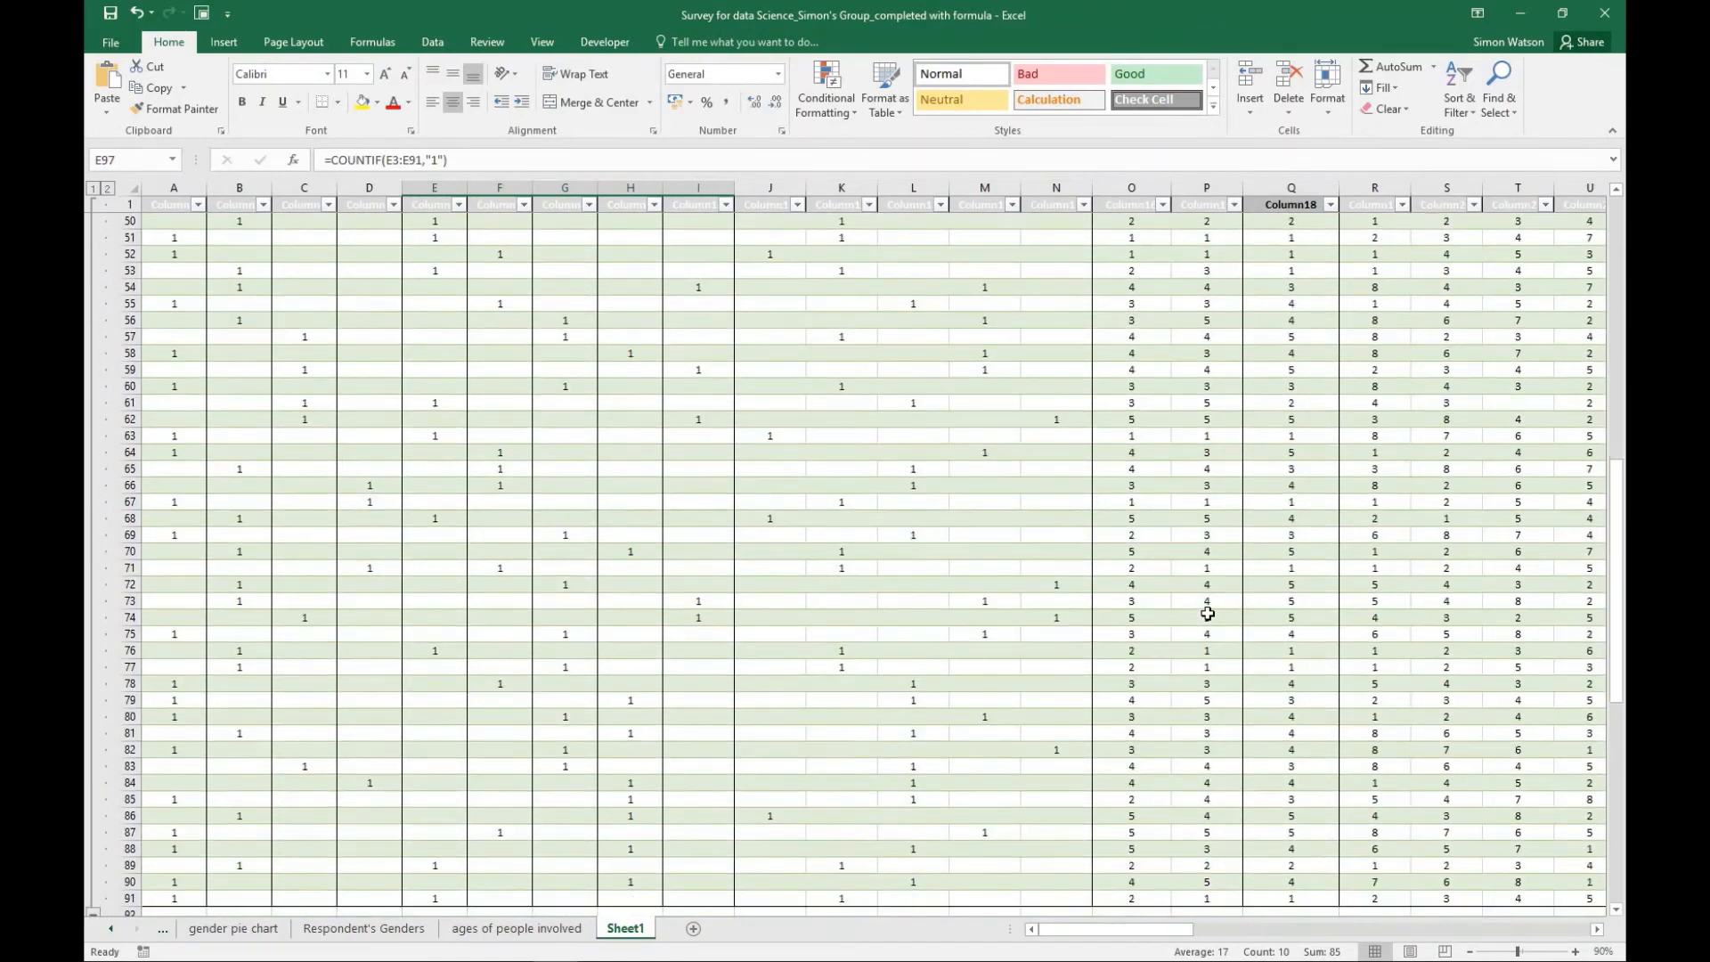
pyautogui.scroll(-2, 1206, 613)
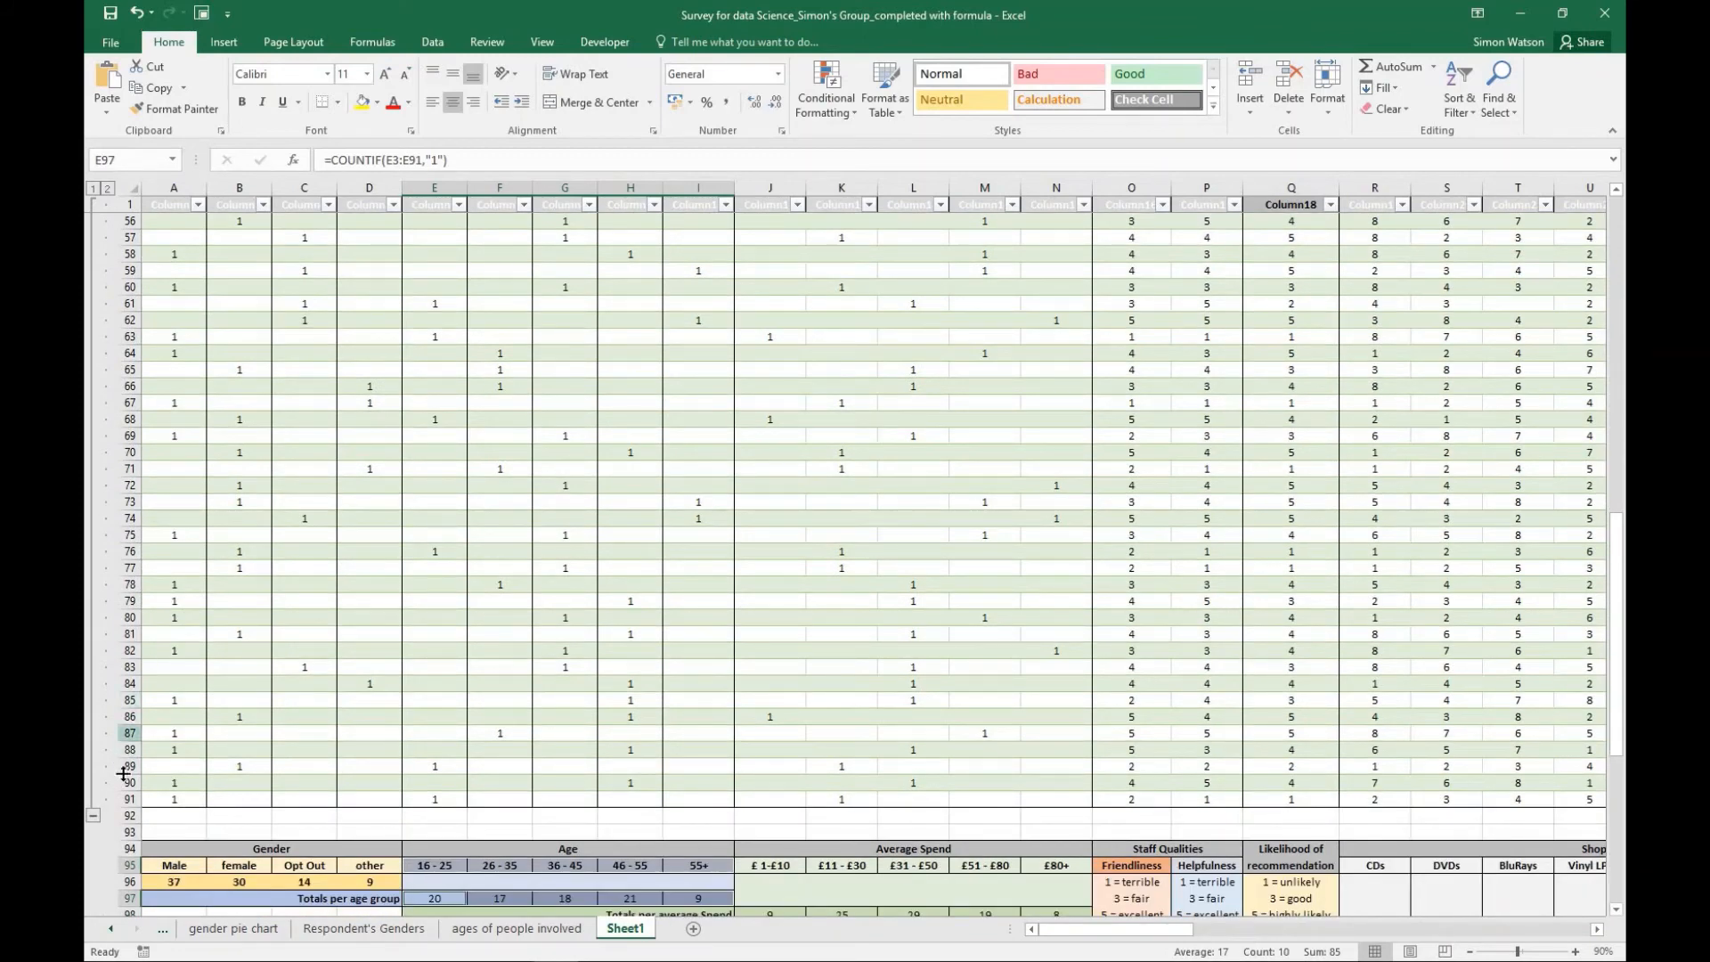
pyautogui.click(93, 816)
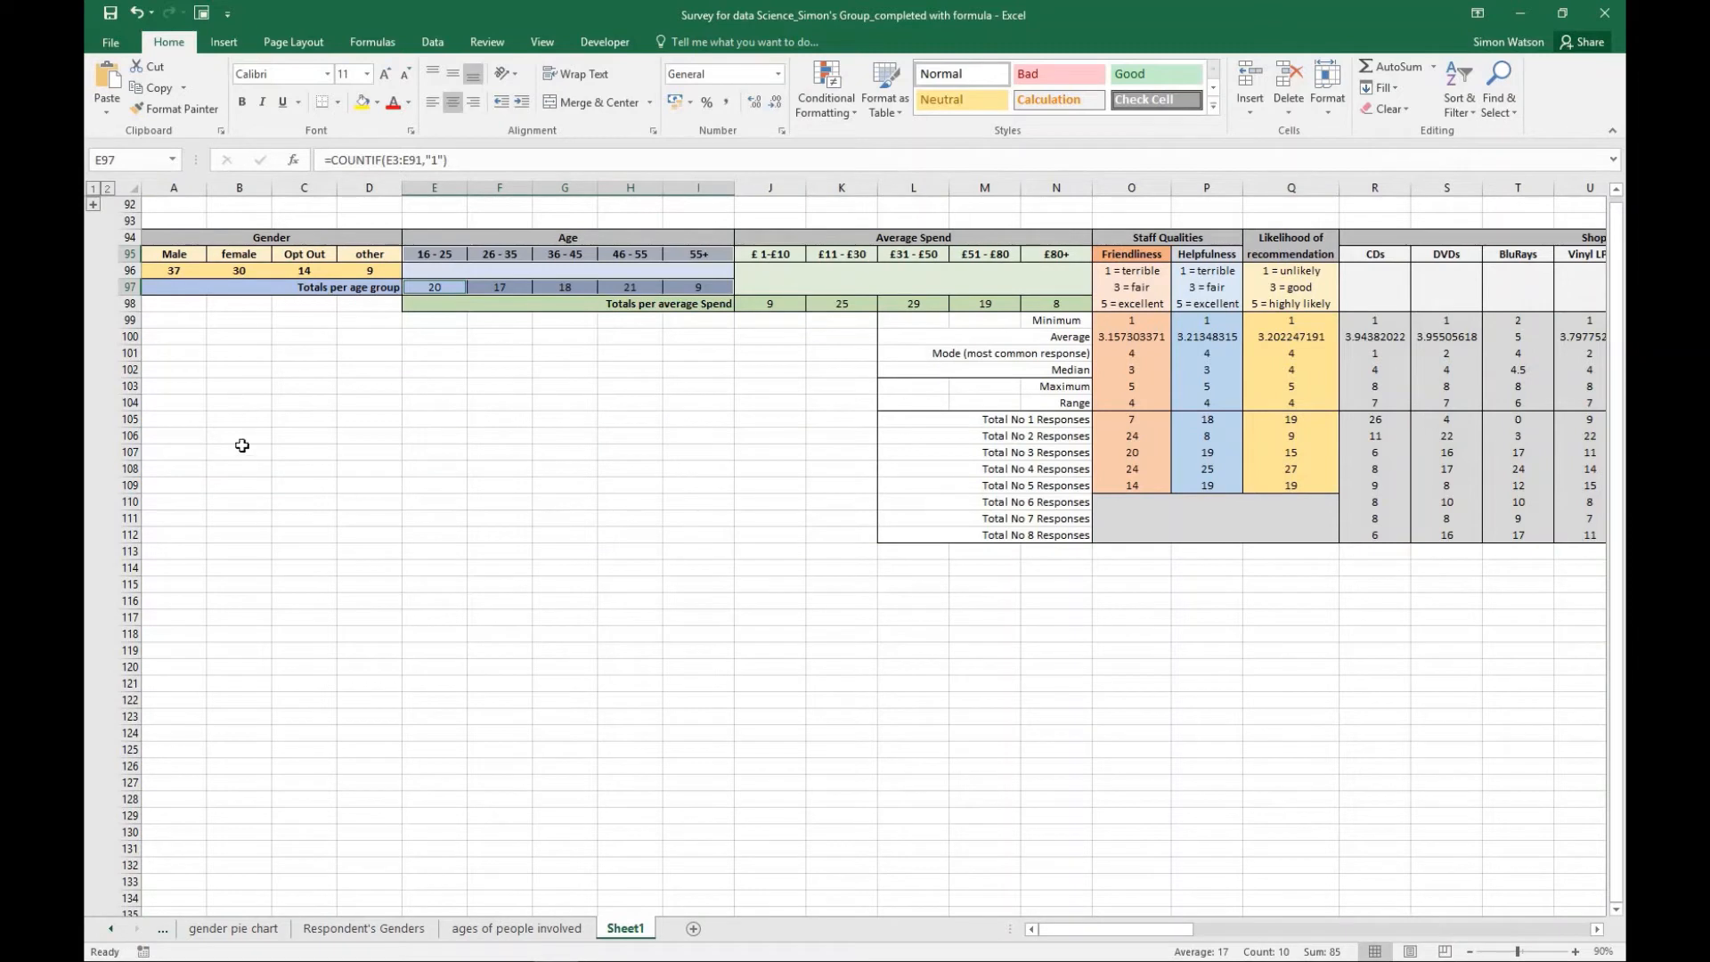
pyautogui.click(396, 935)
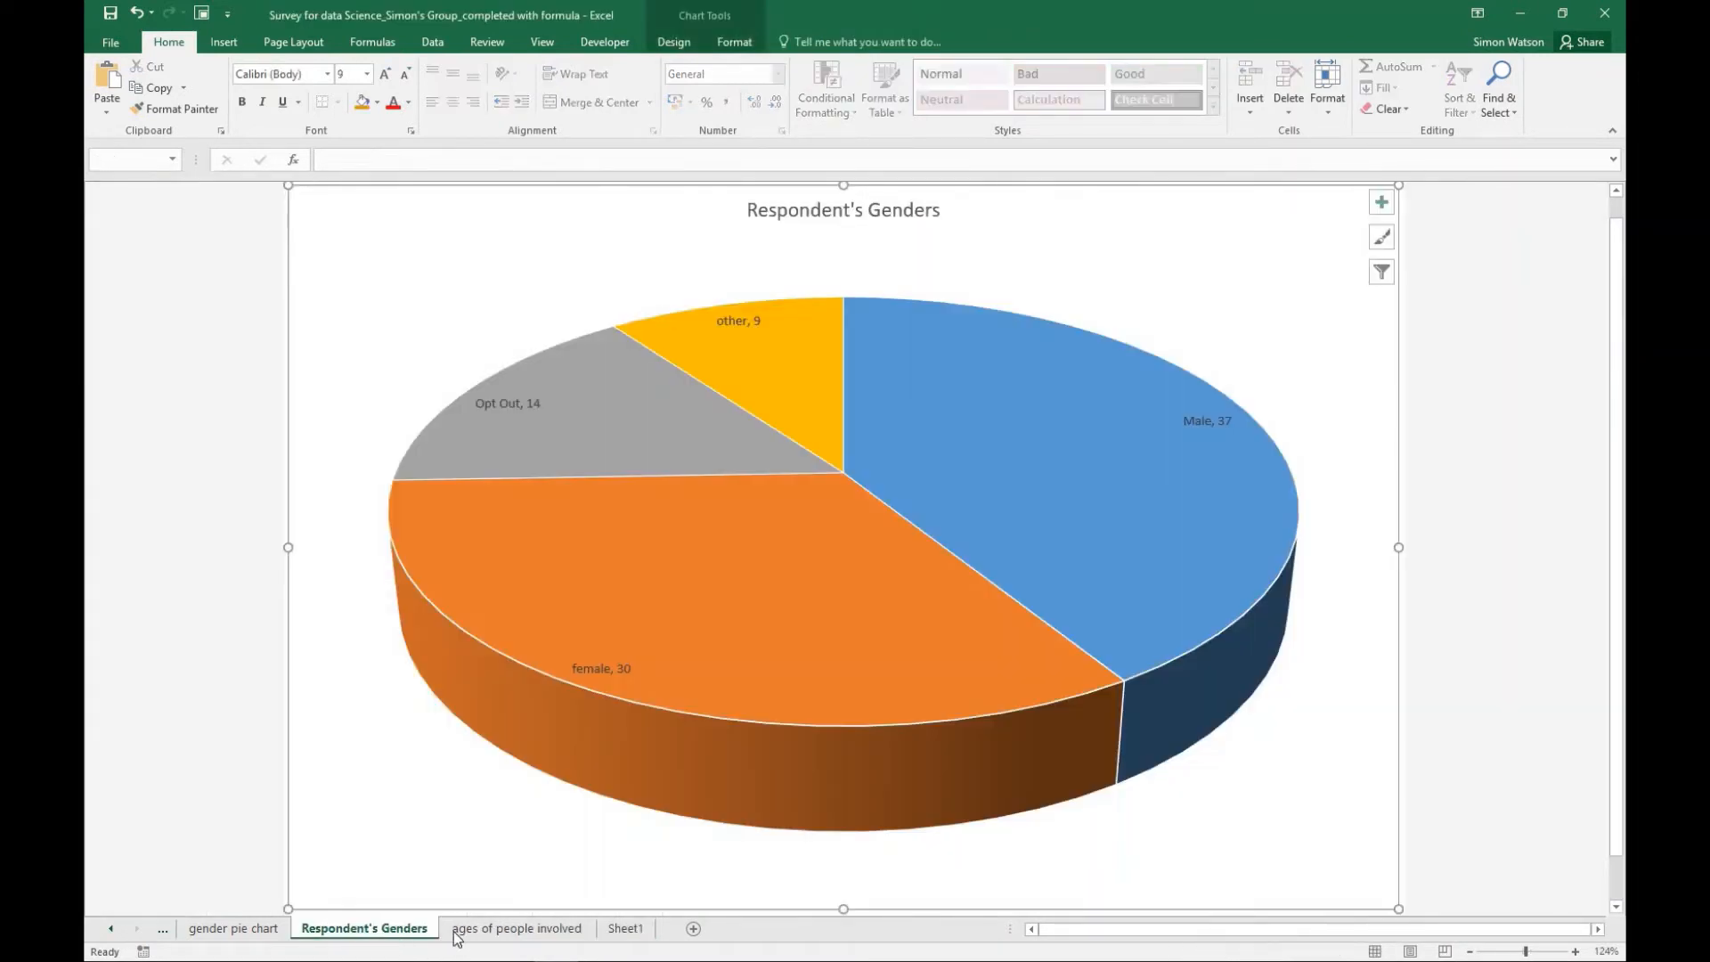
pyautogui.click(469, 931)
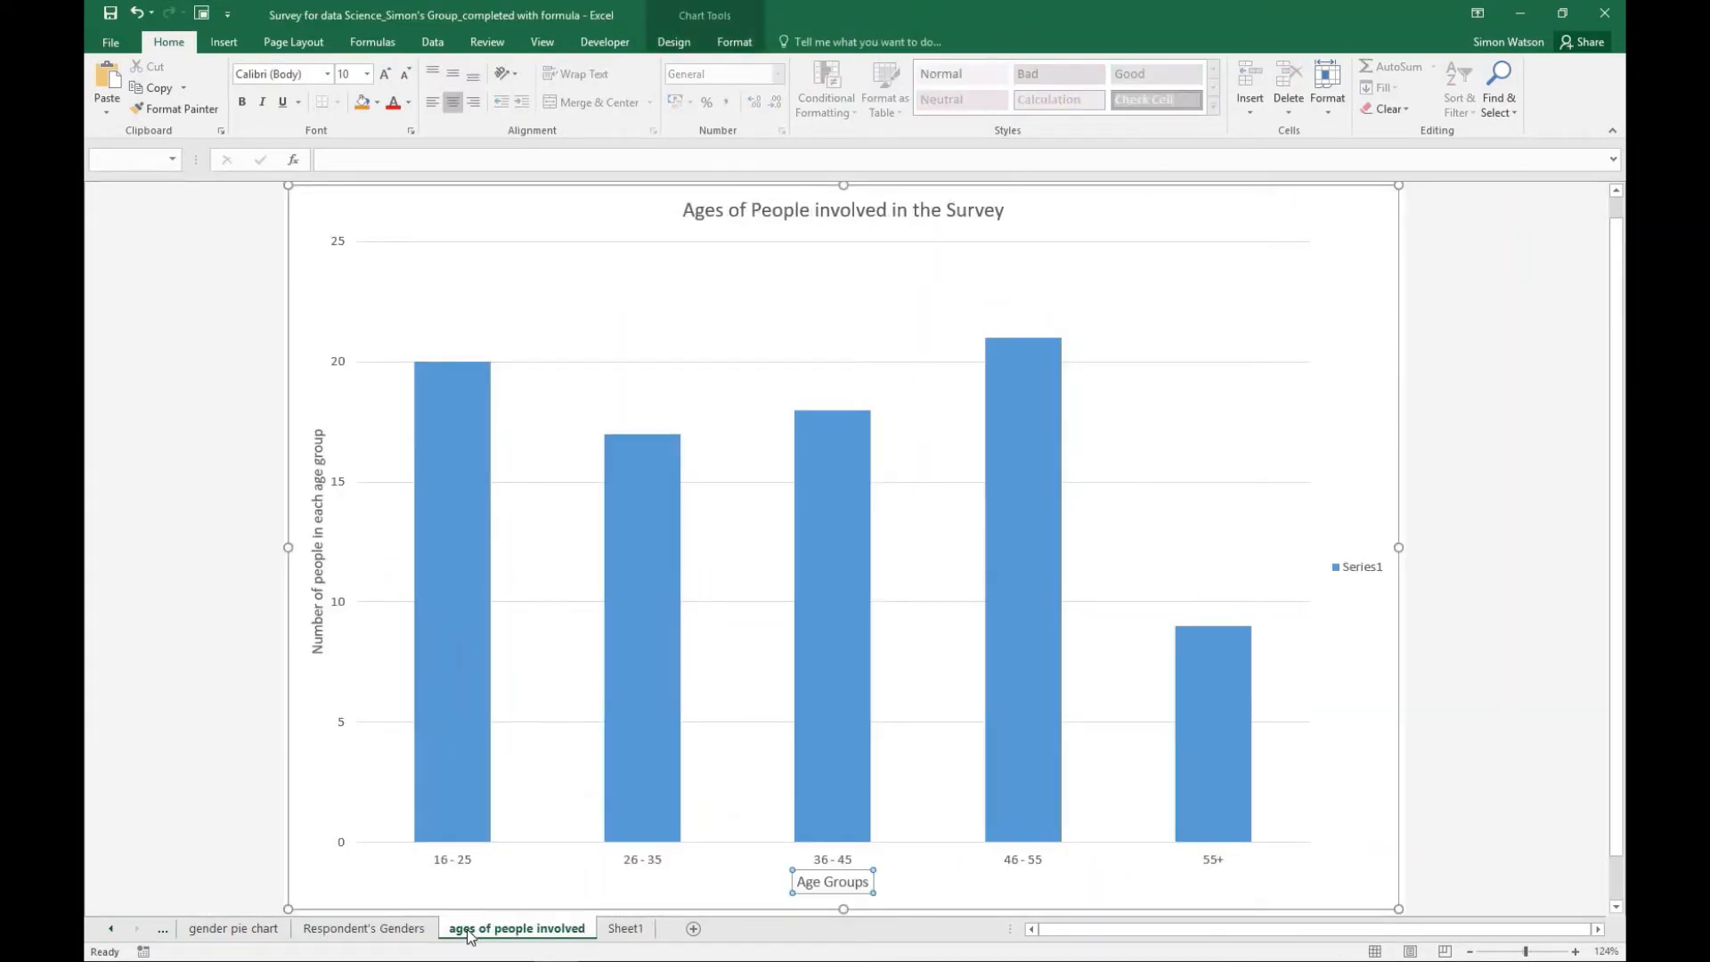
pyautogui.click(624, 929)
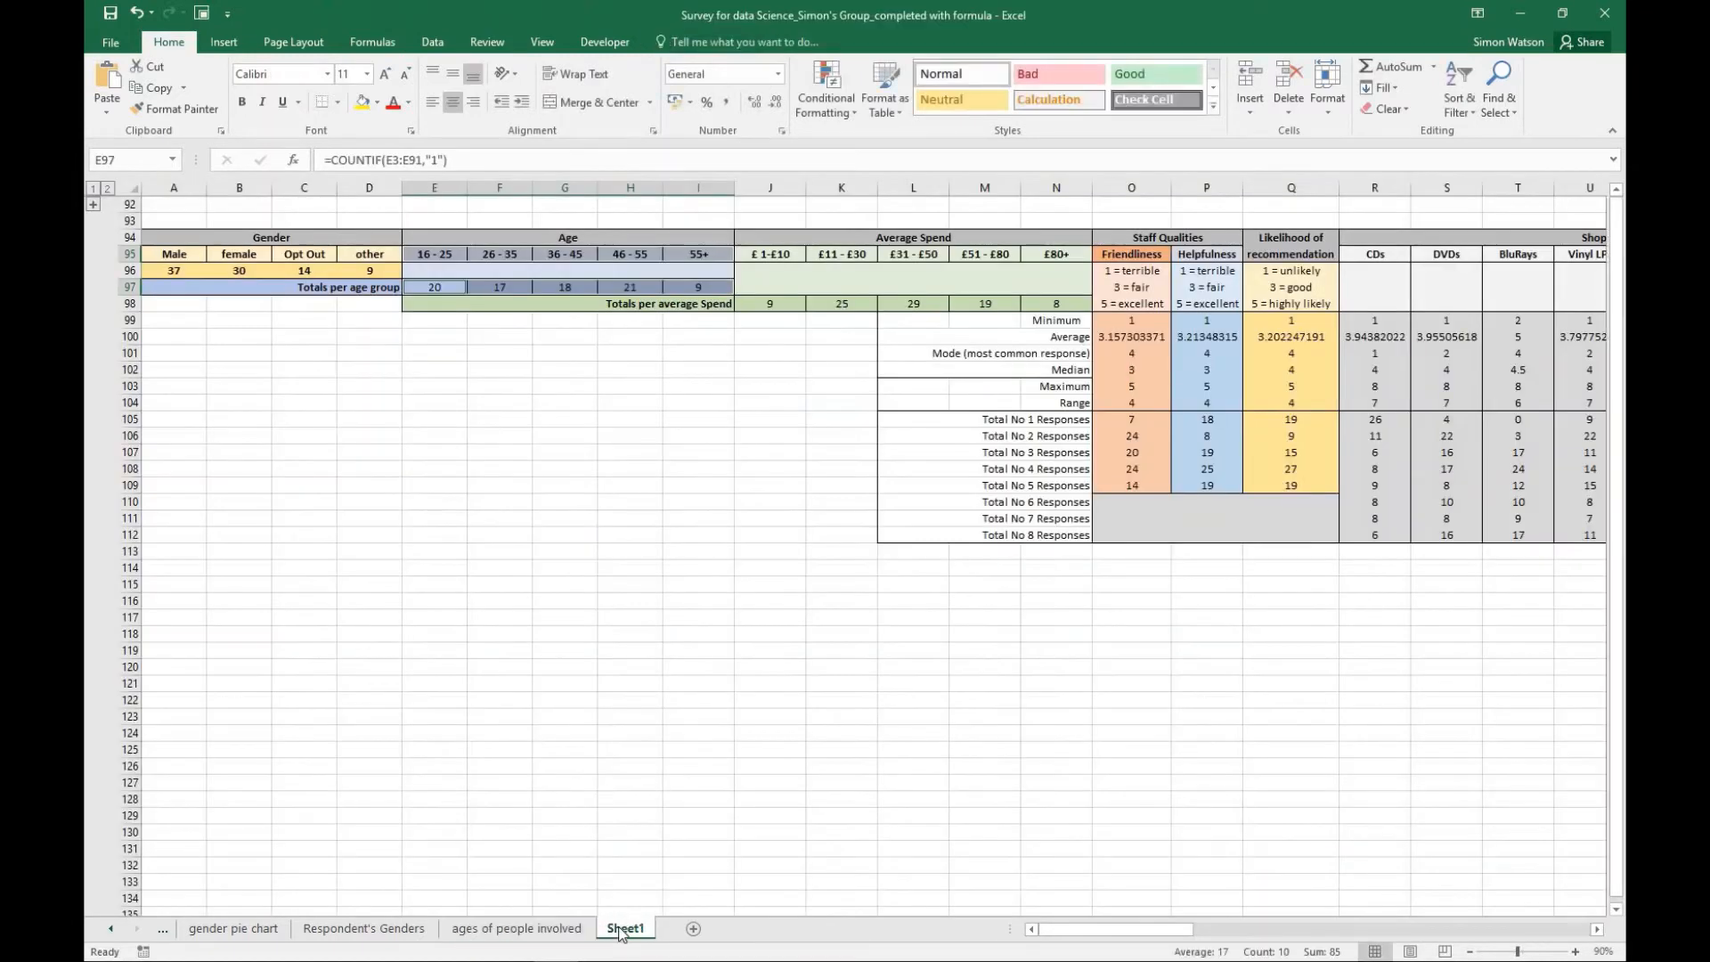
# - Insert a 2-D clustered column chart from the age group headings E95:I95 and their totals E97:I97 on Sheet1
pyautogui.click(645, 632)
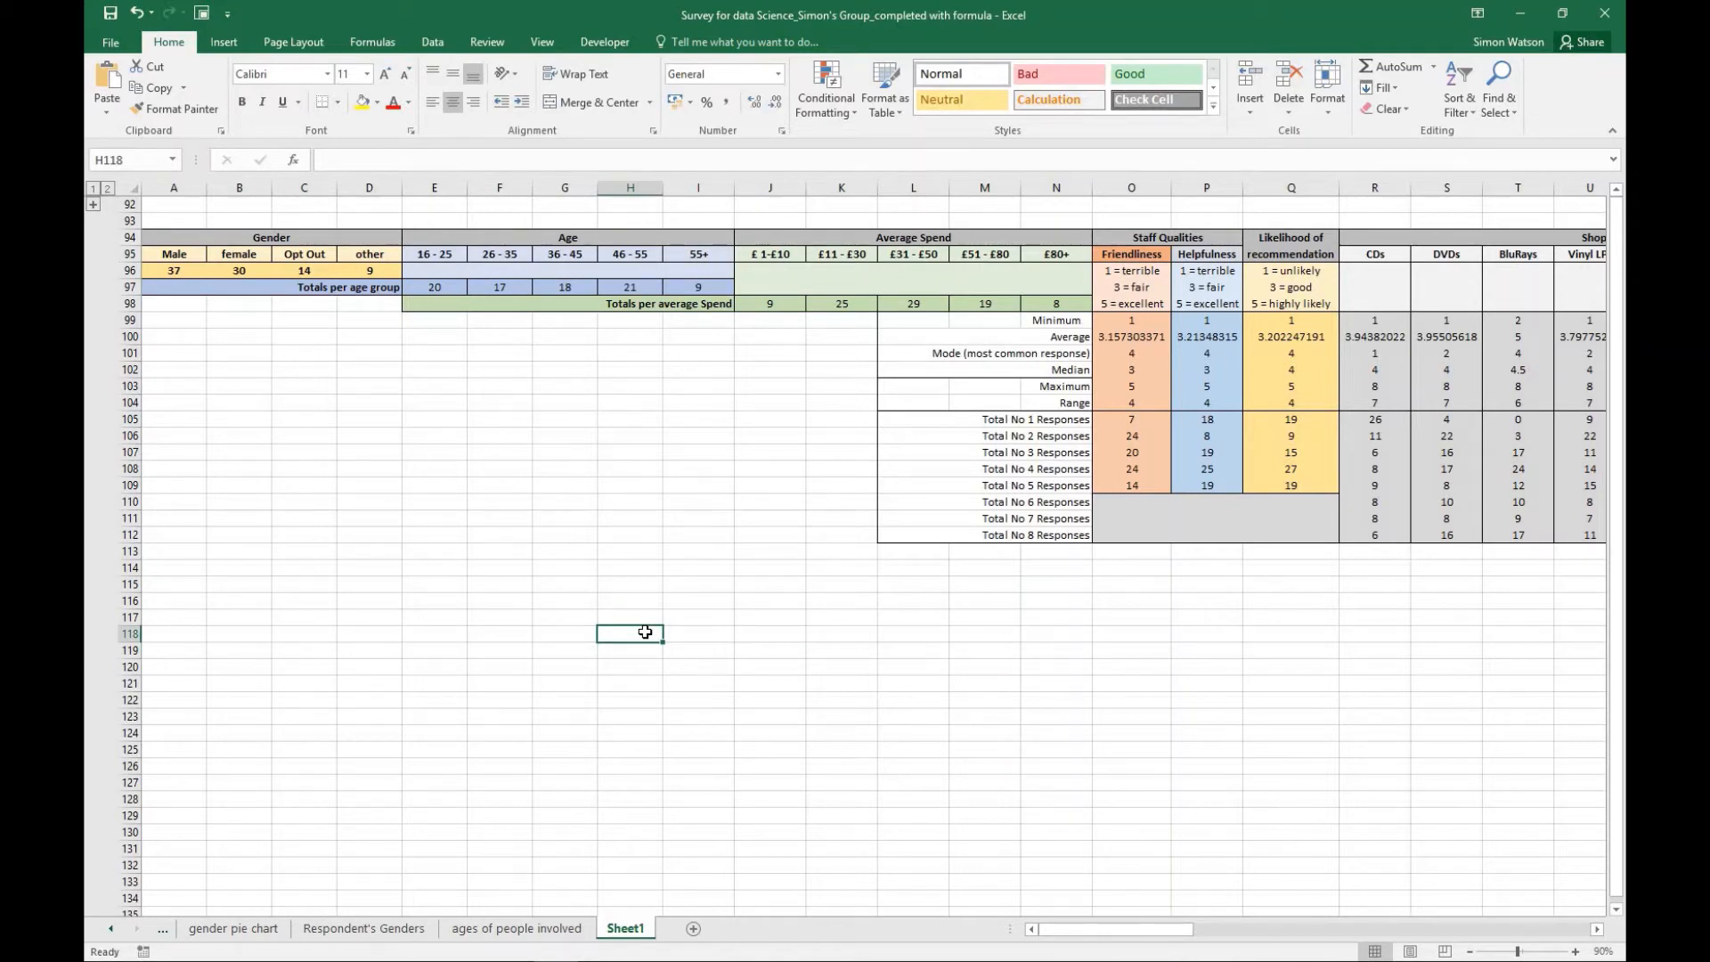
pyautogui.click(611, 501)
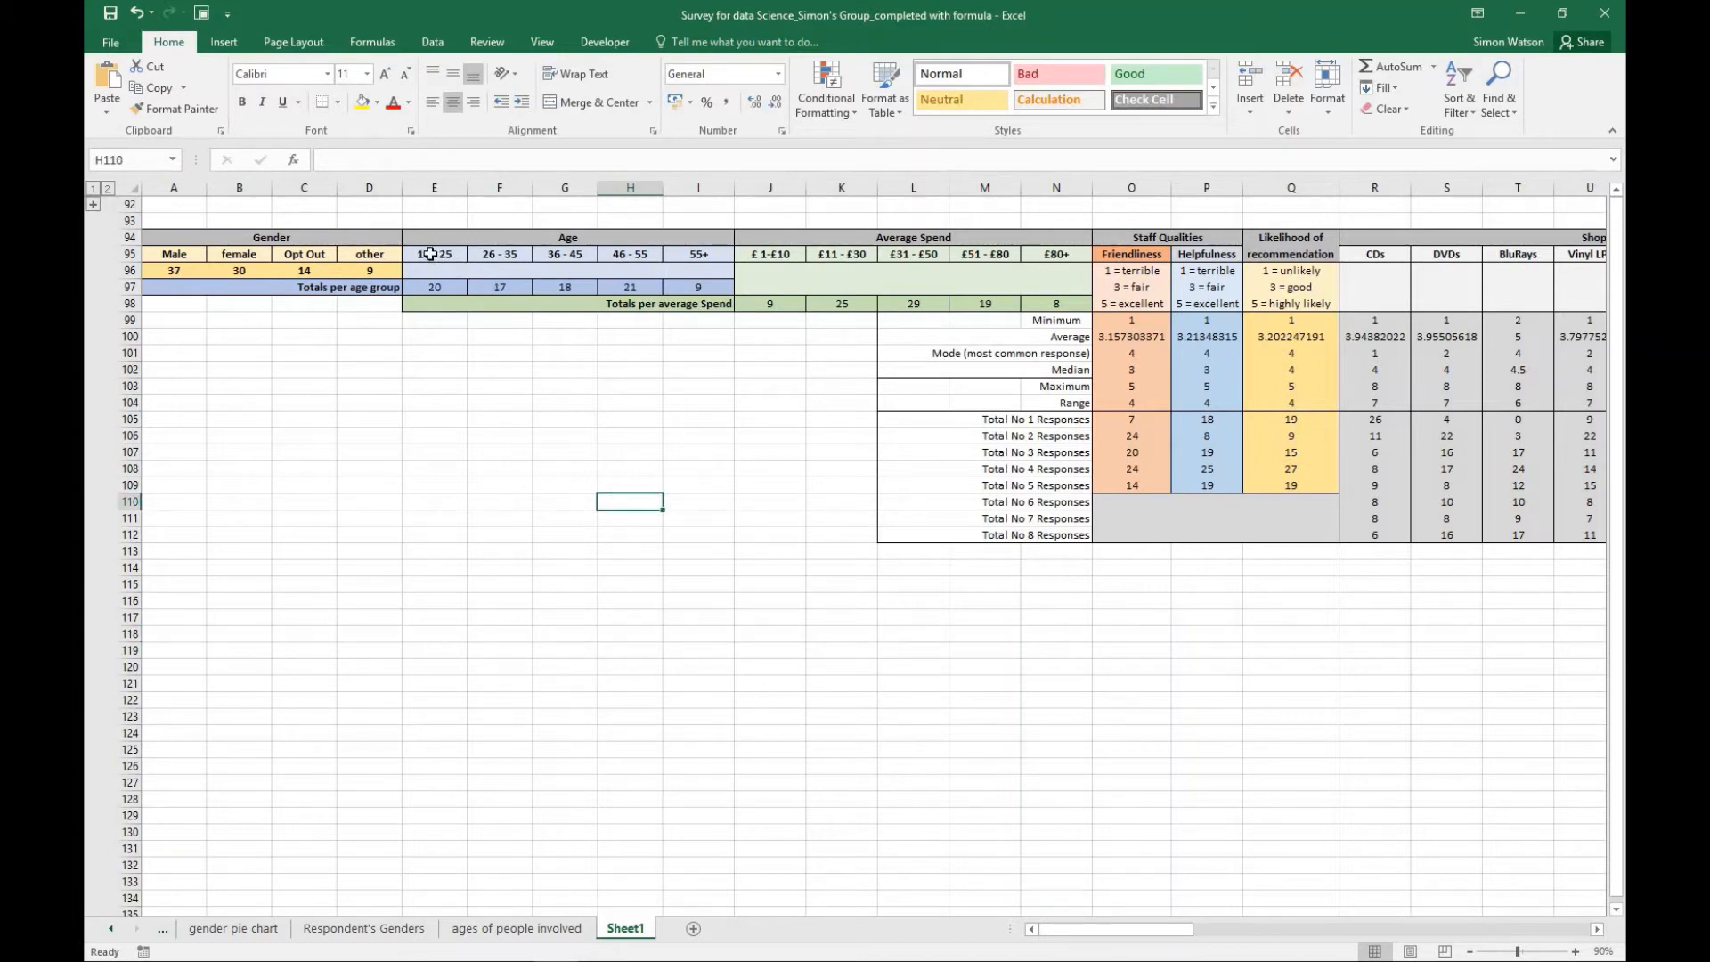
pyautogui.moveTo(430, 254); pyautogui.dragTo(697, 253)
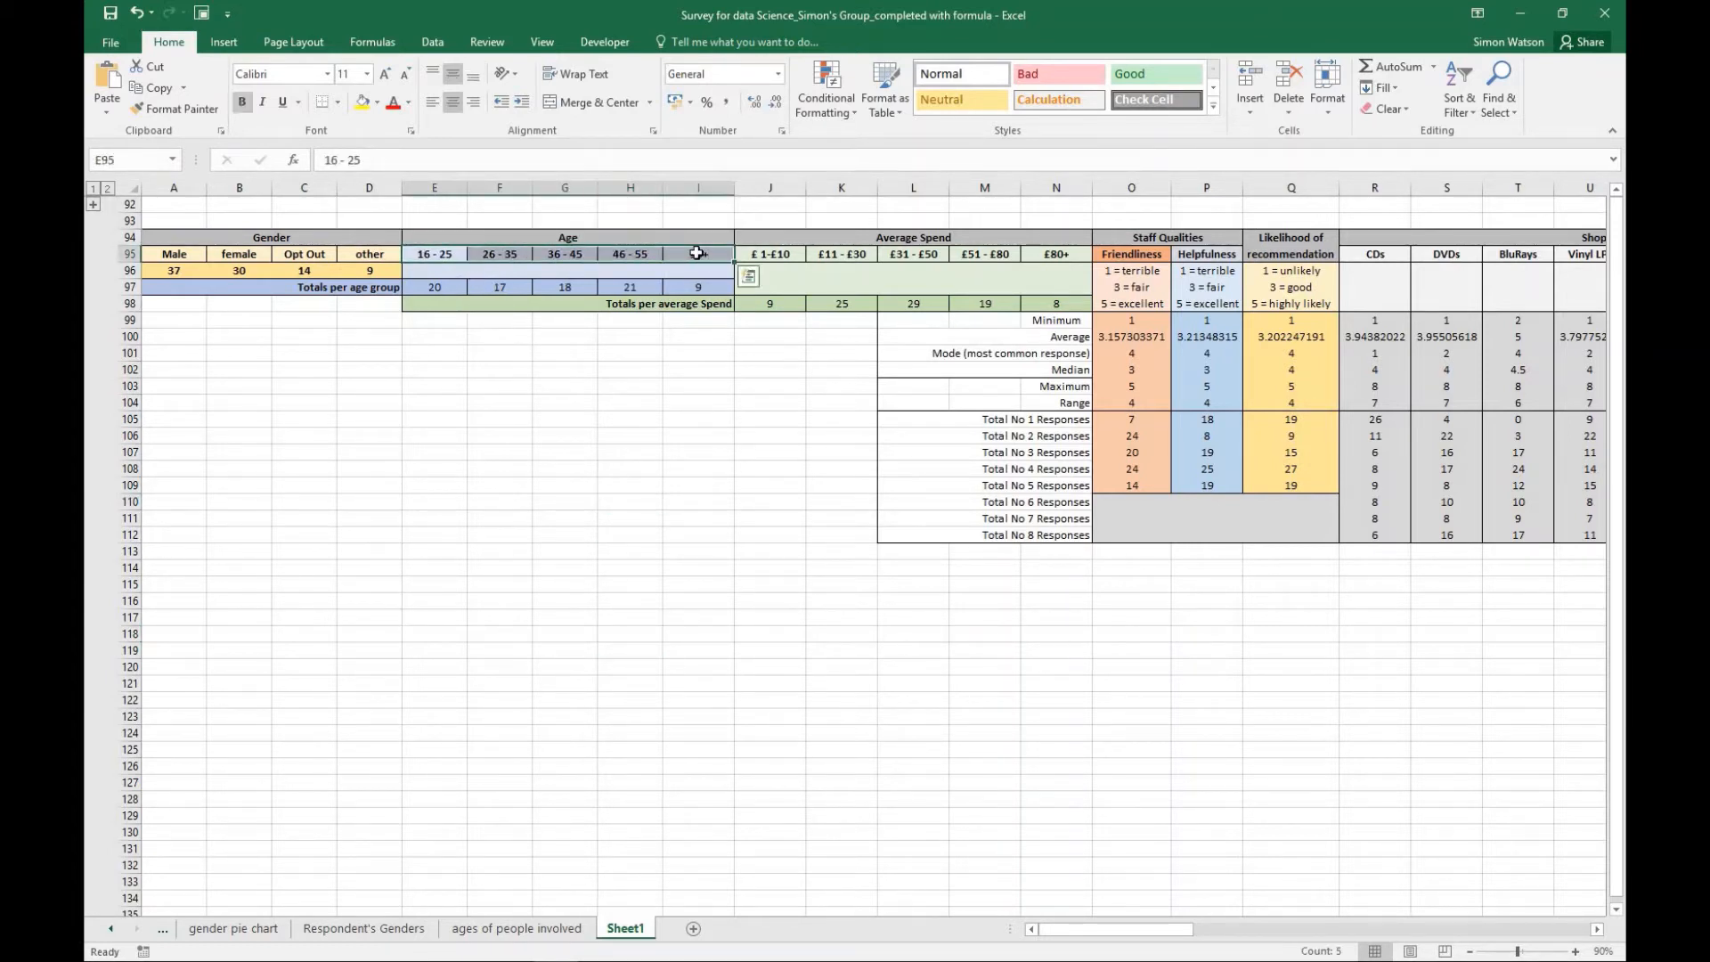
pyautogui.click(436, 287)
pyautogui.moveTo(507, 284); pyautogui.dragTo(691, 290)
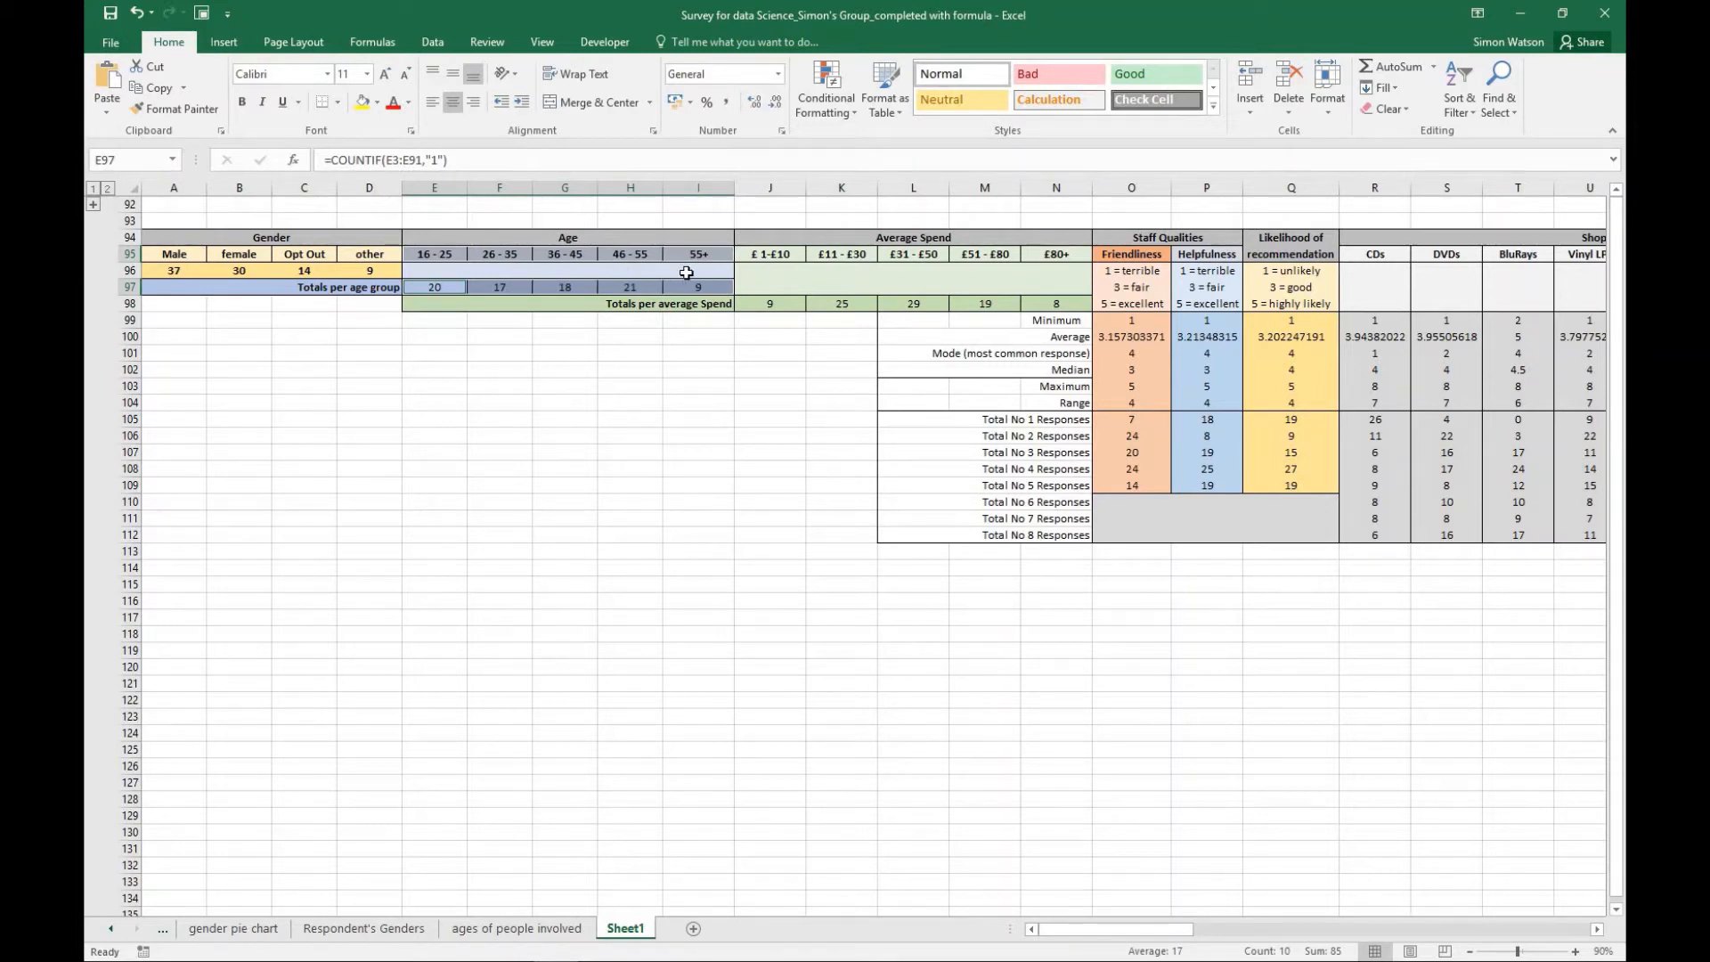
pyautogui.click(223, 42)
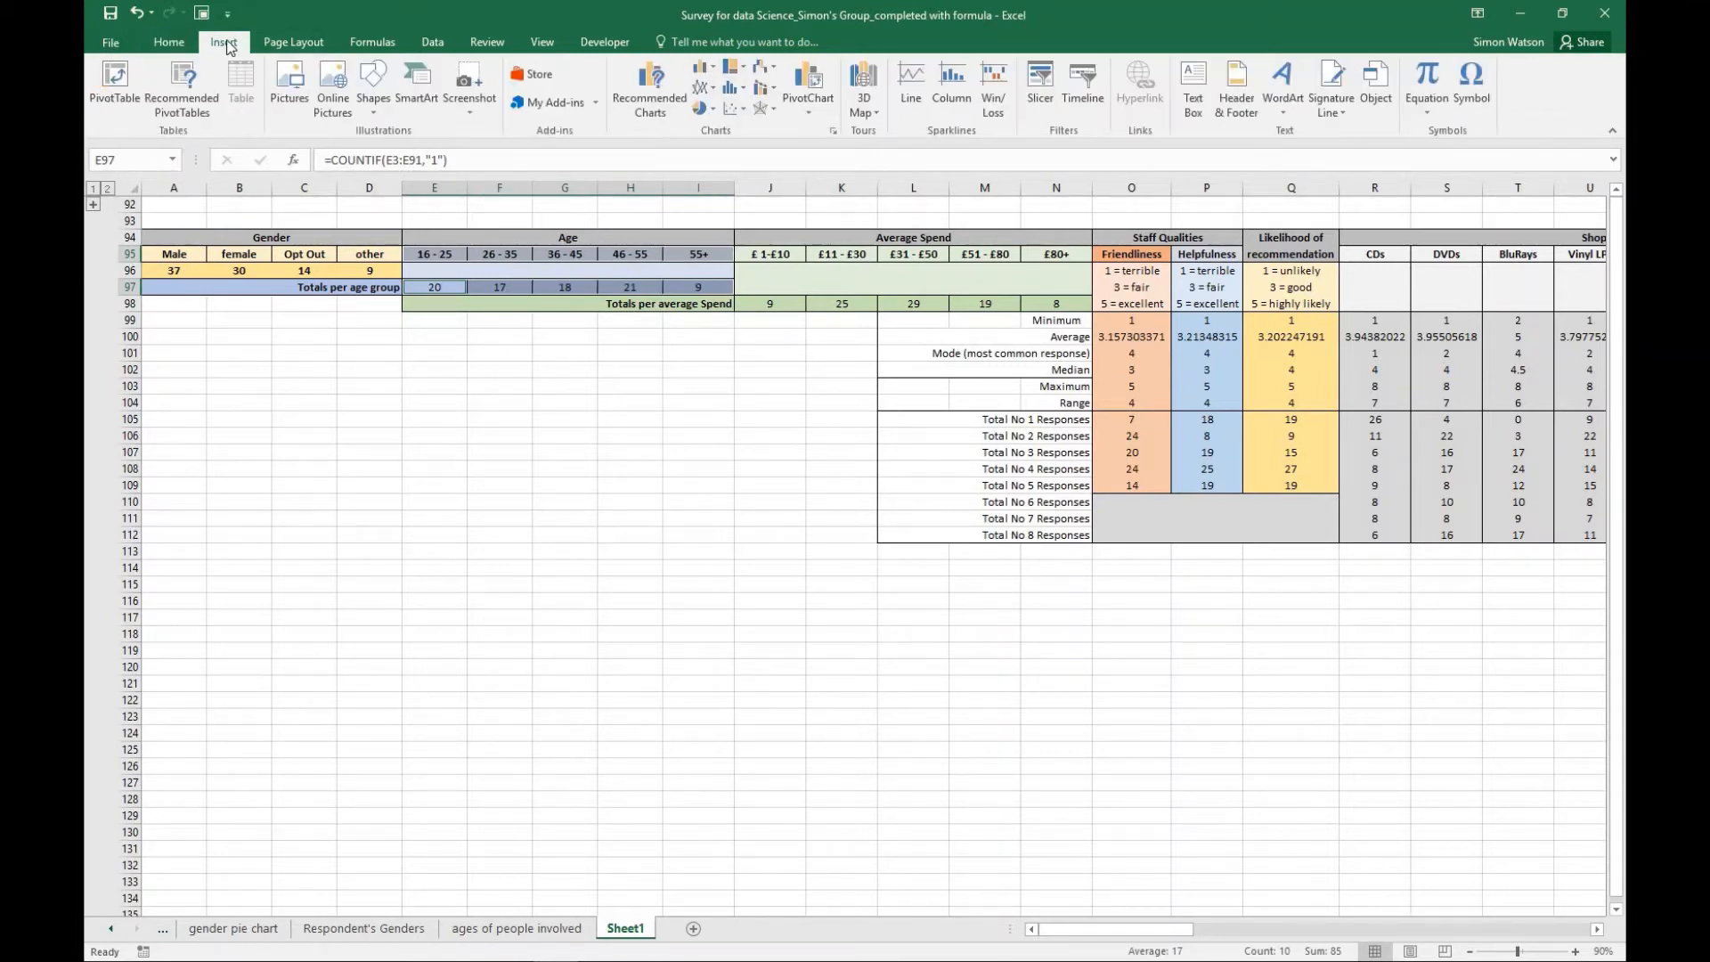
pyautogui.click(699, 69)
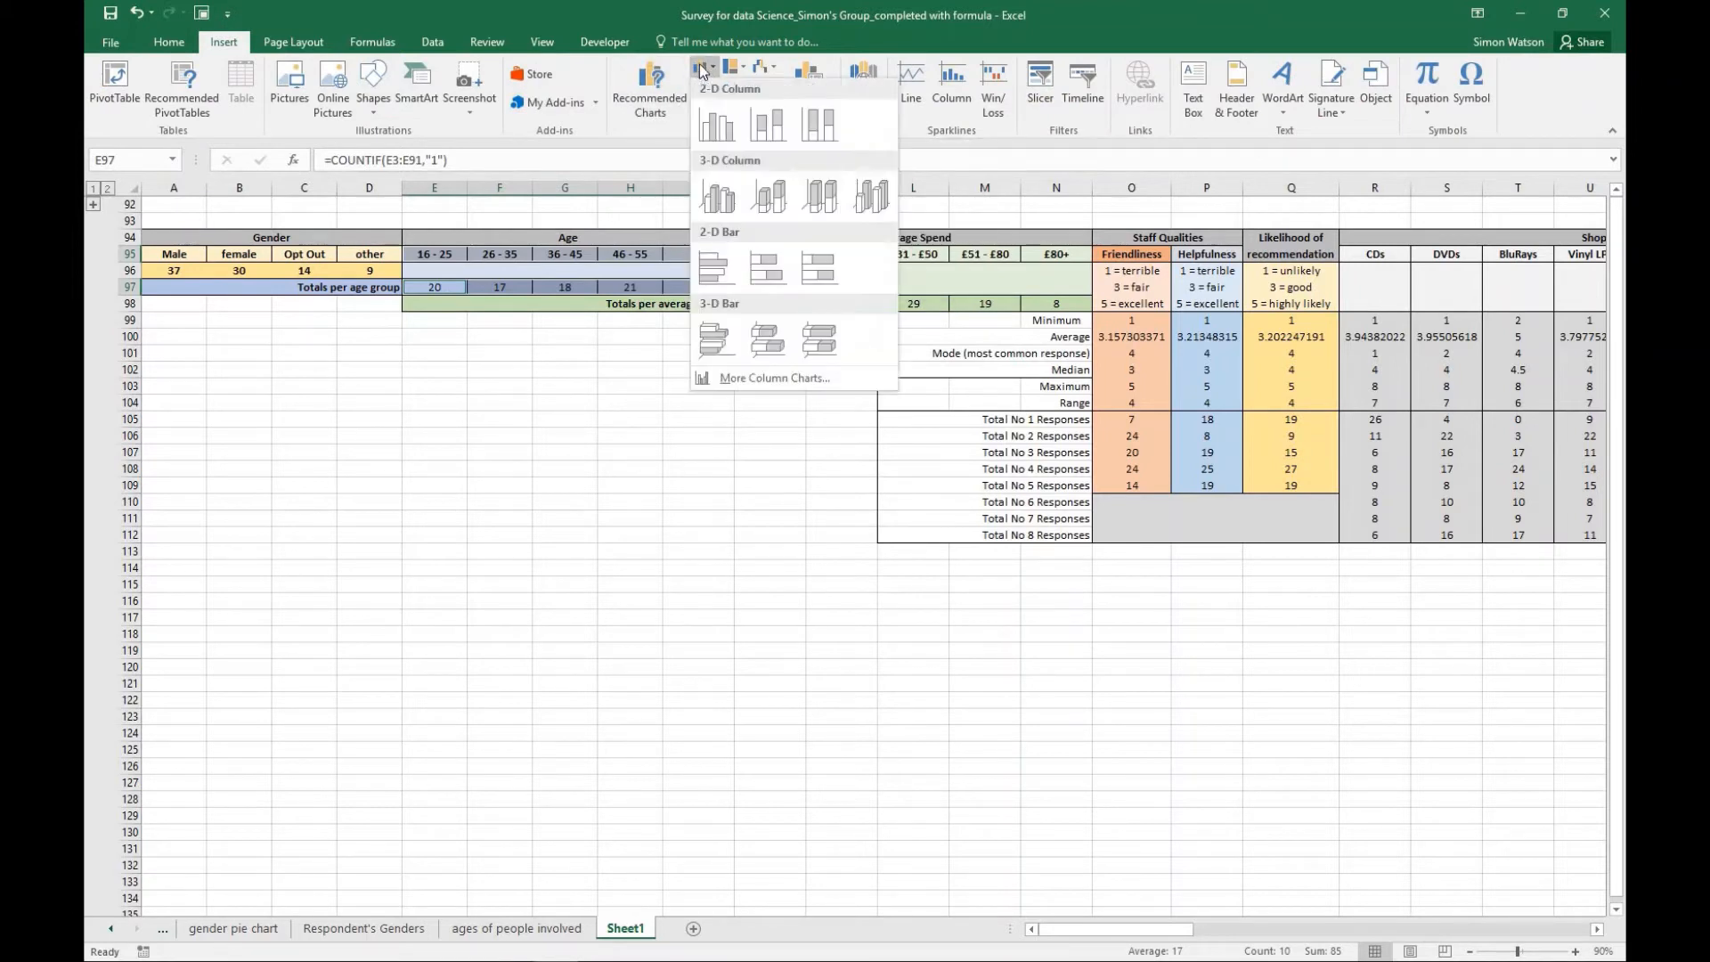
pyautogui.click(724, 130)
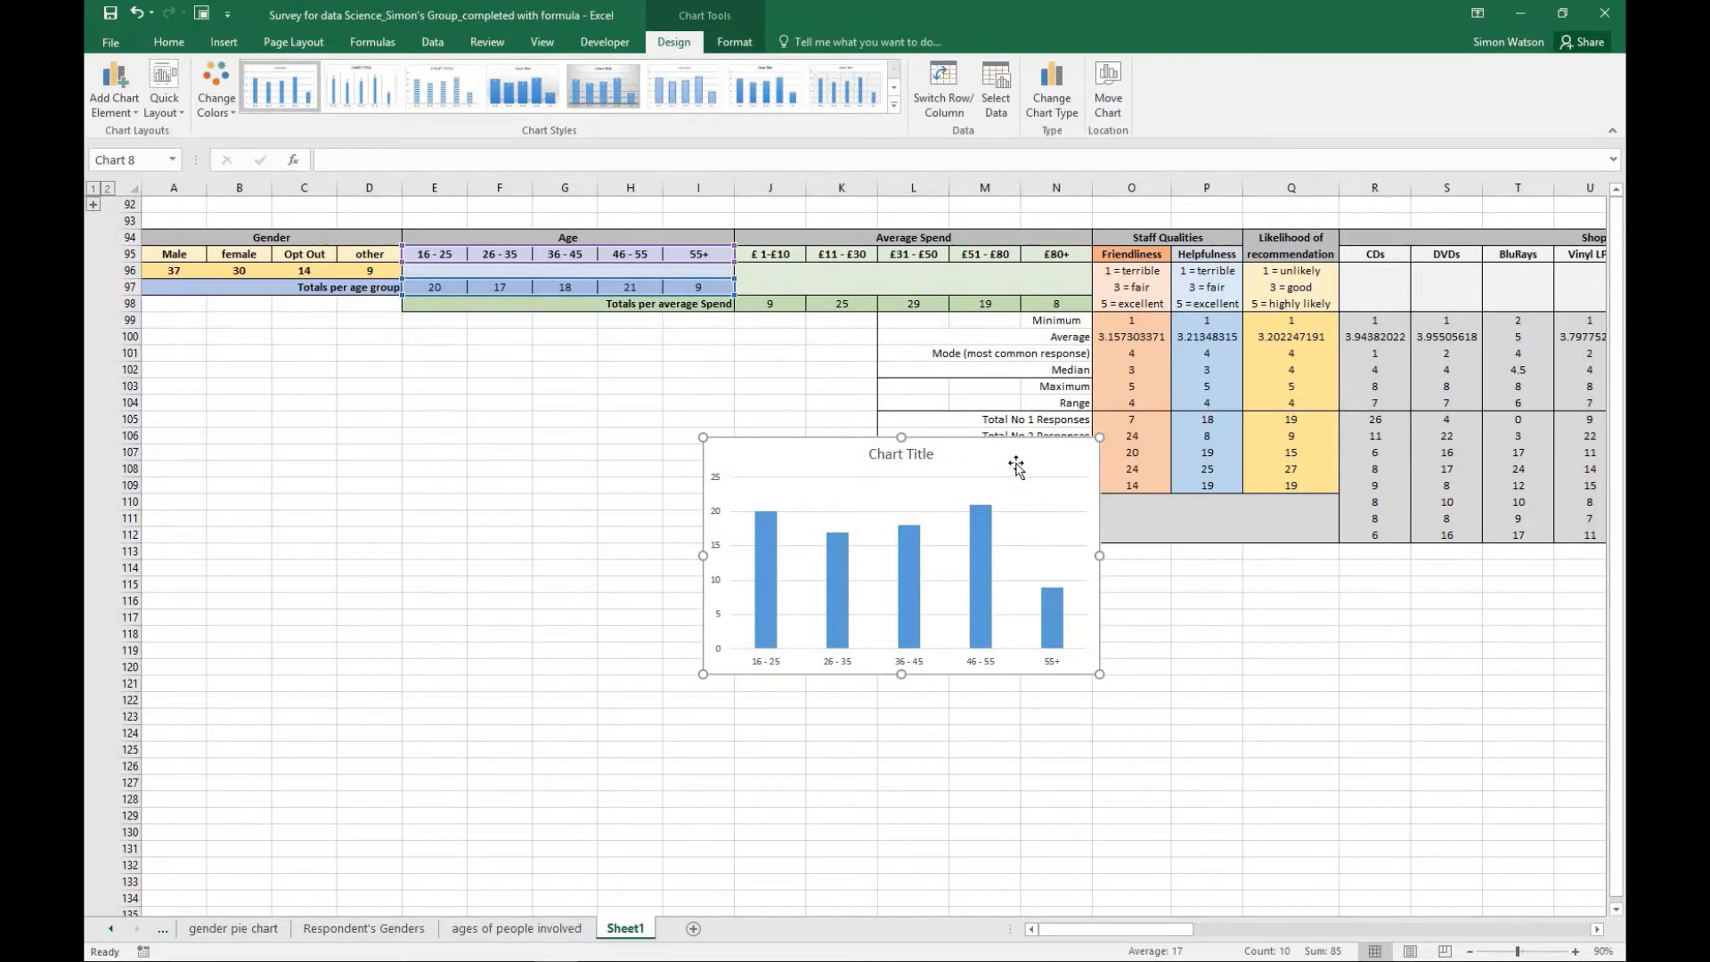
# - Apply the quick layout with a chart title, both axis titles and a side legend to the new age chart
pyautogui.moveTo(1016, 465)
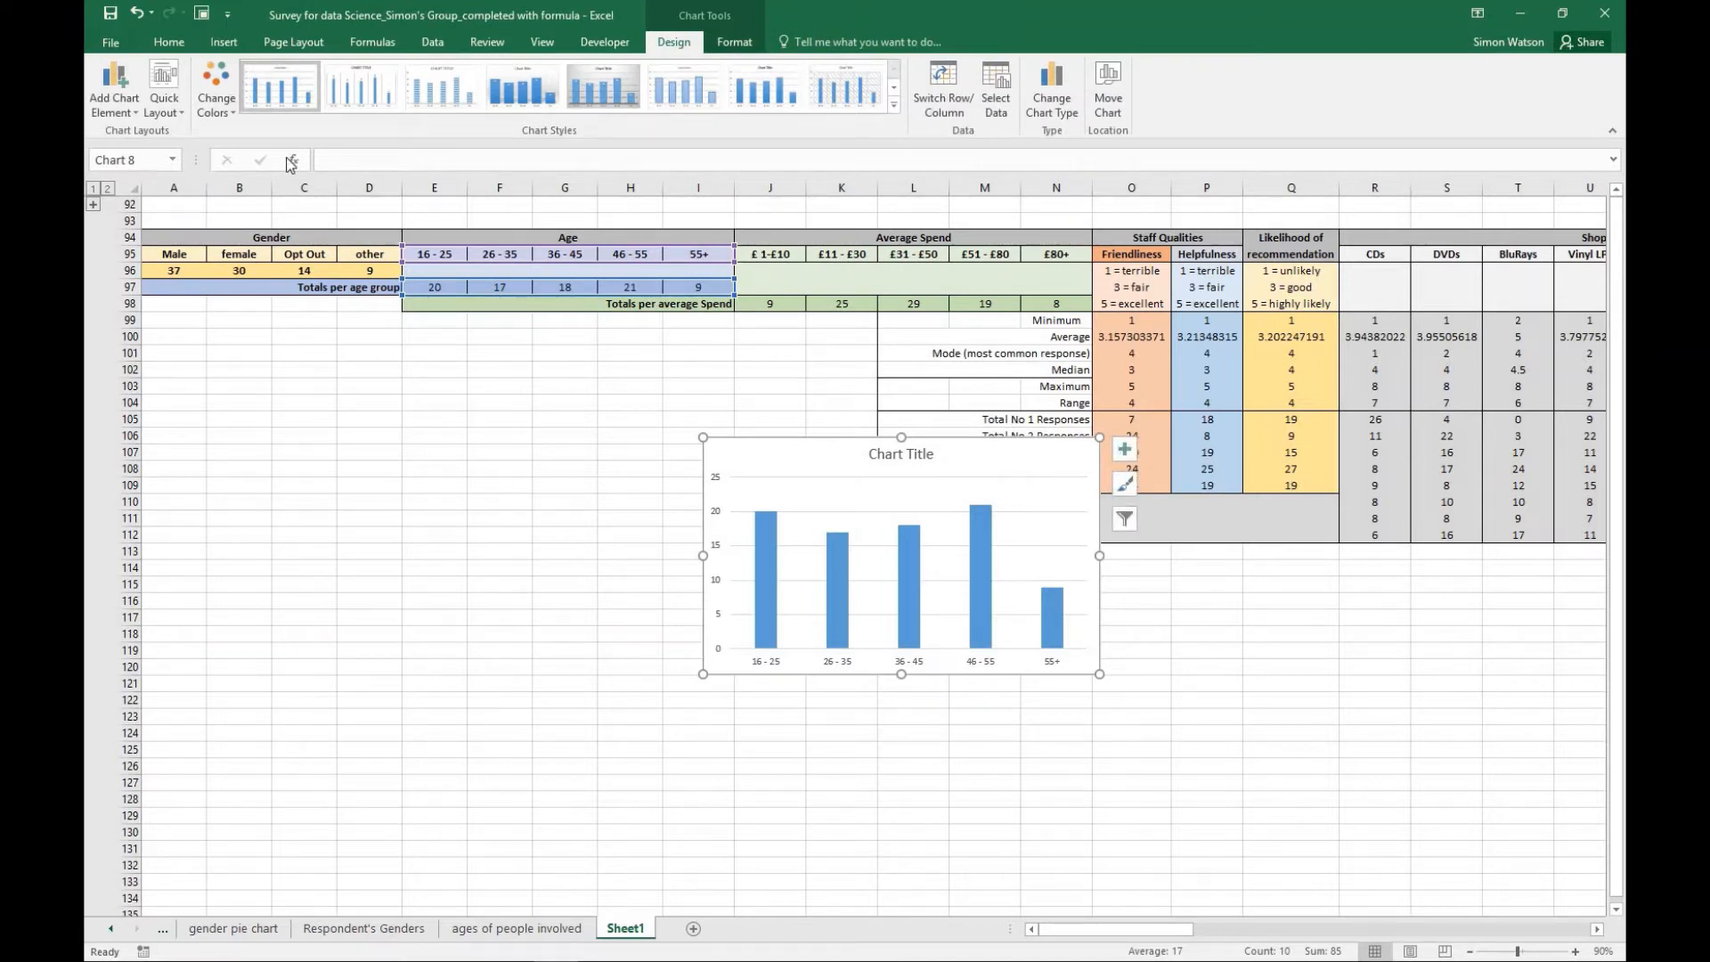
pyautogui.click(181, 110)
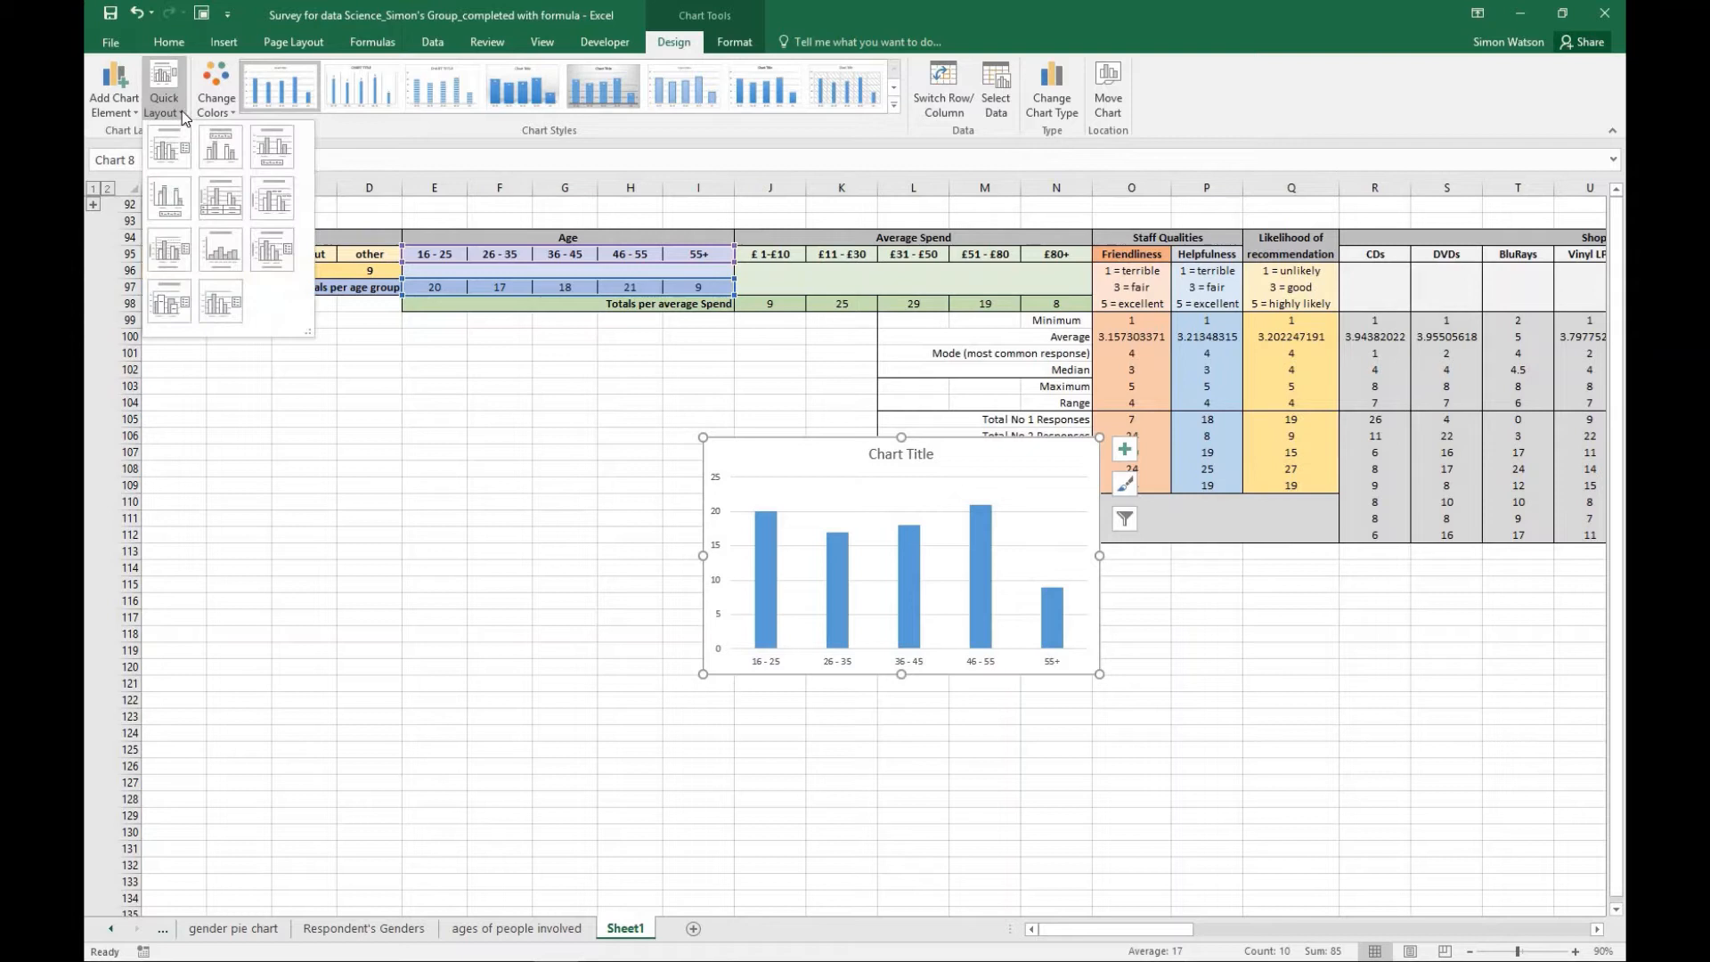
pyautogui.click(263, 253)
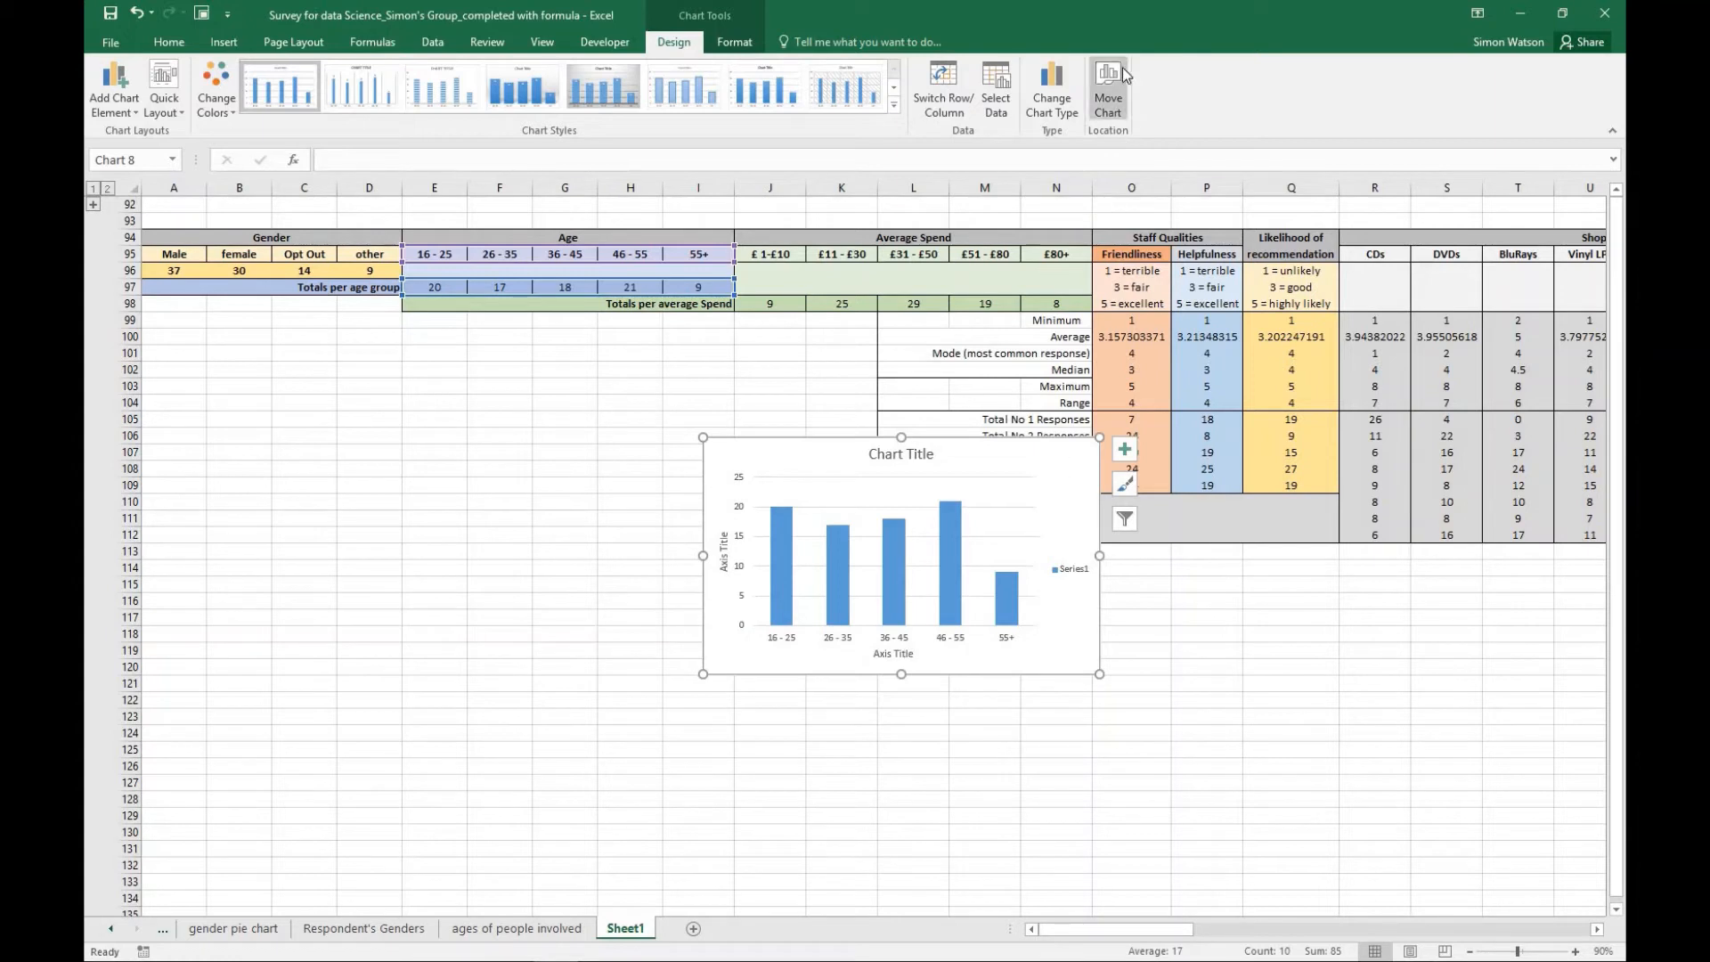
# - Move the new age chart to its own new sheet named "Respondent's Ages"
pyautogui.click(1106, 89)
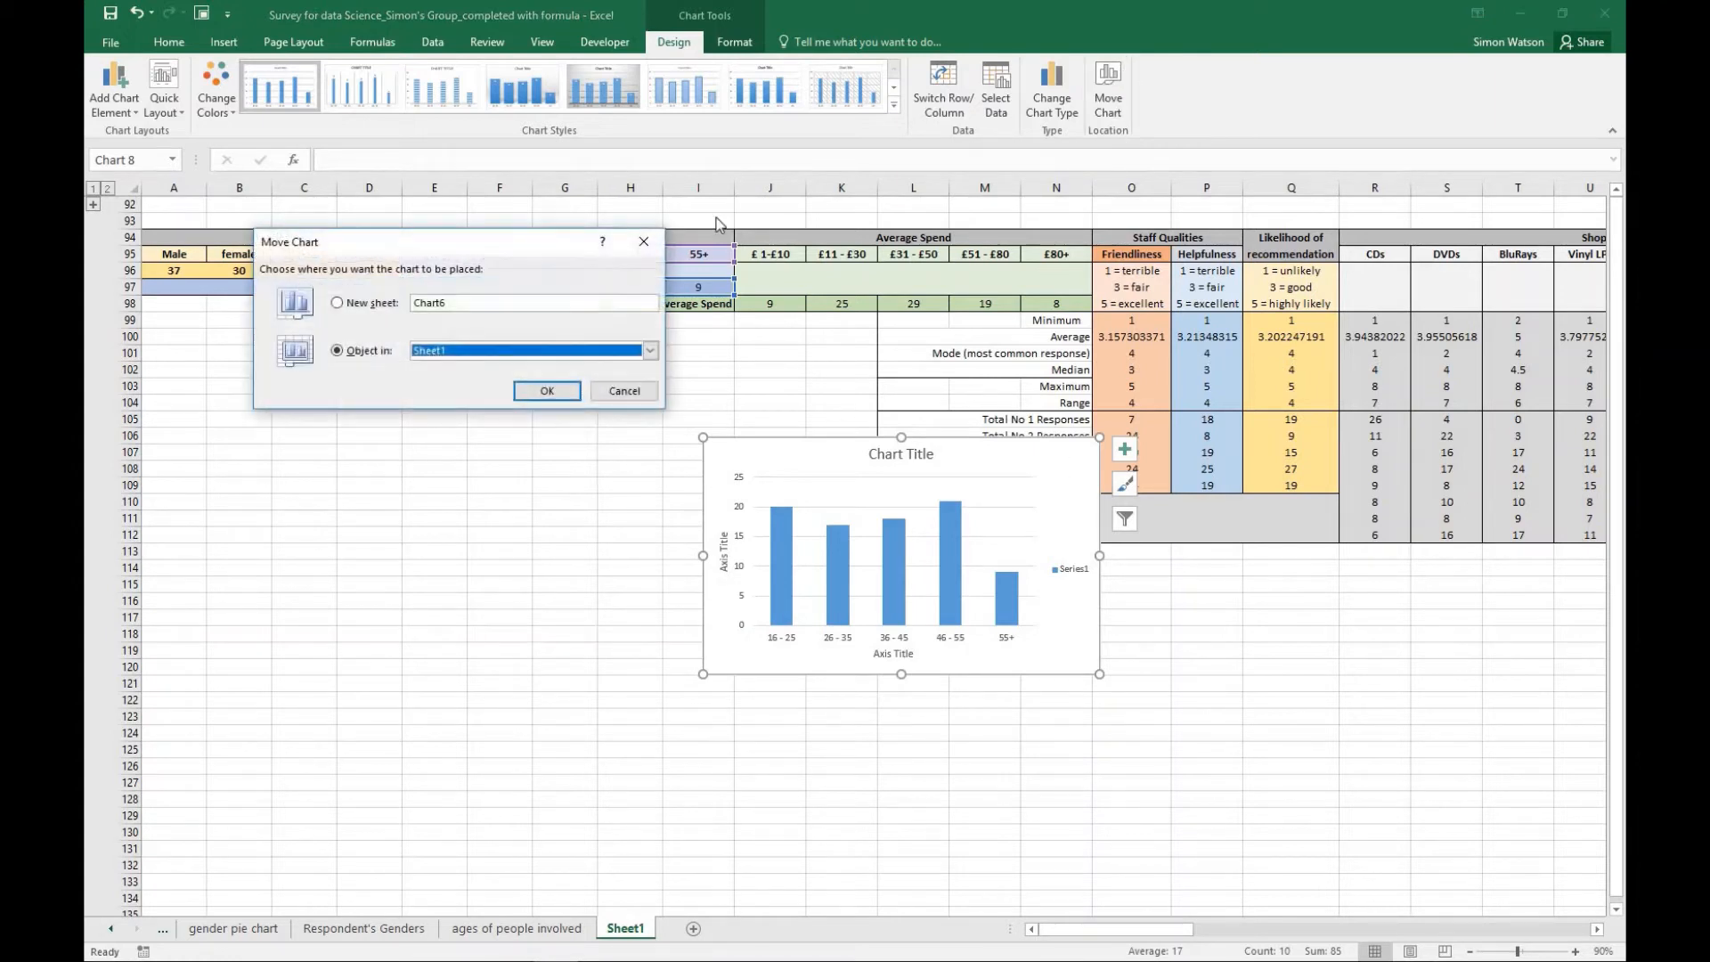
pyautogui.click(452, 303)
pyautogui.moveTo(453, 302); pyautogui.dragTo(401, 307)
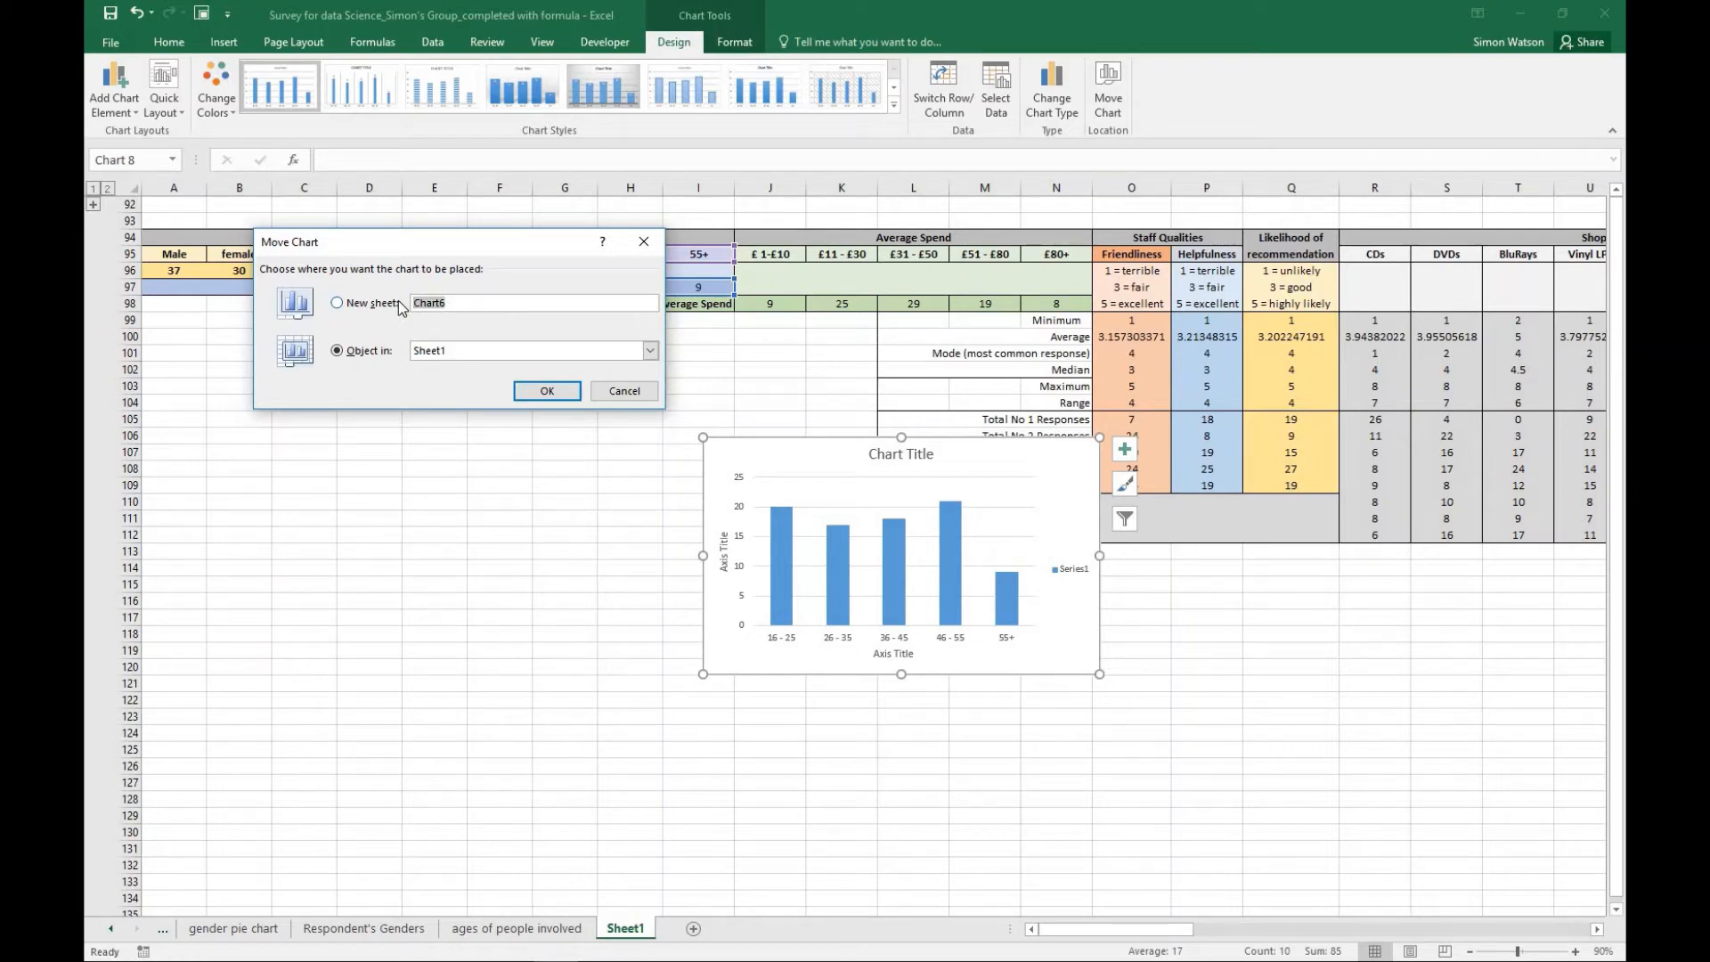
pyautogui.write("Respondent's Ages")
pyautogui.press('Return')
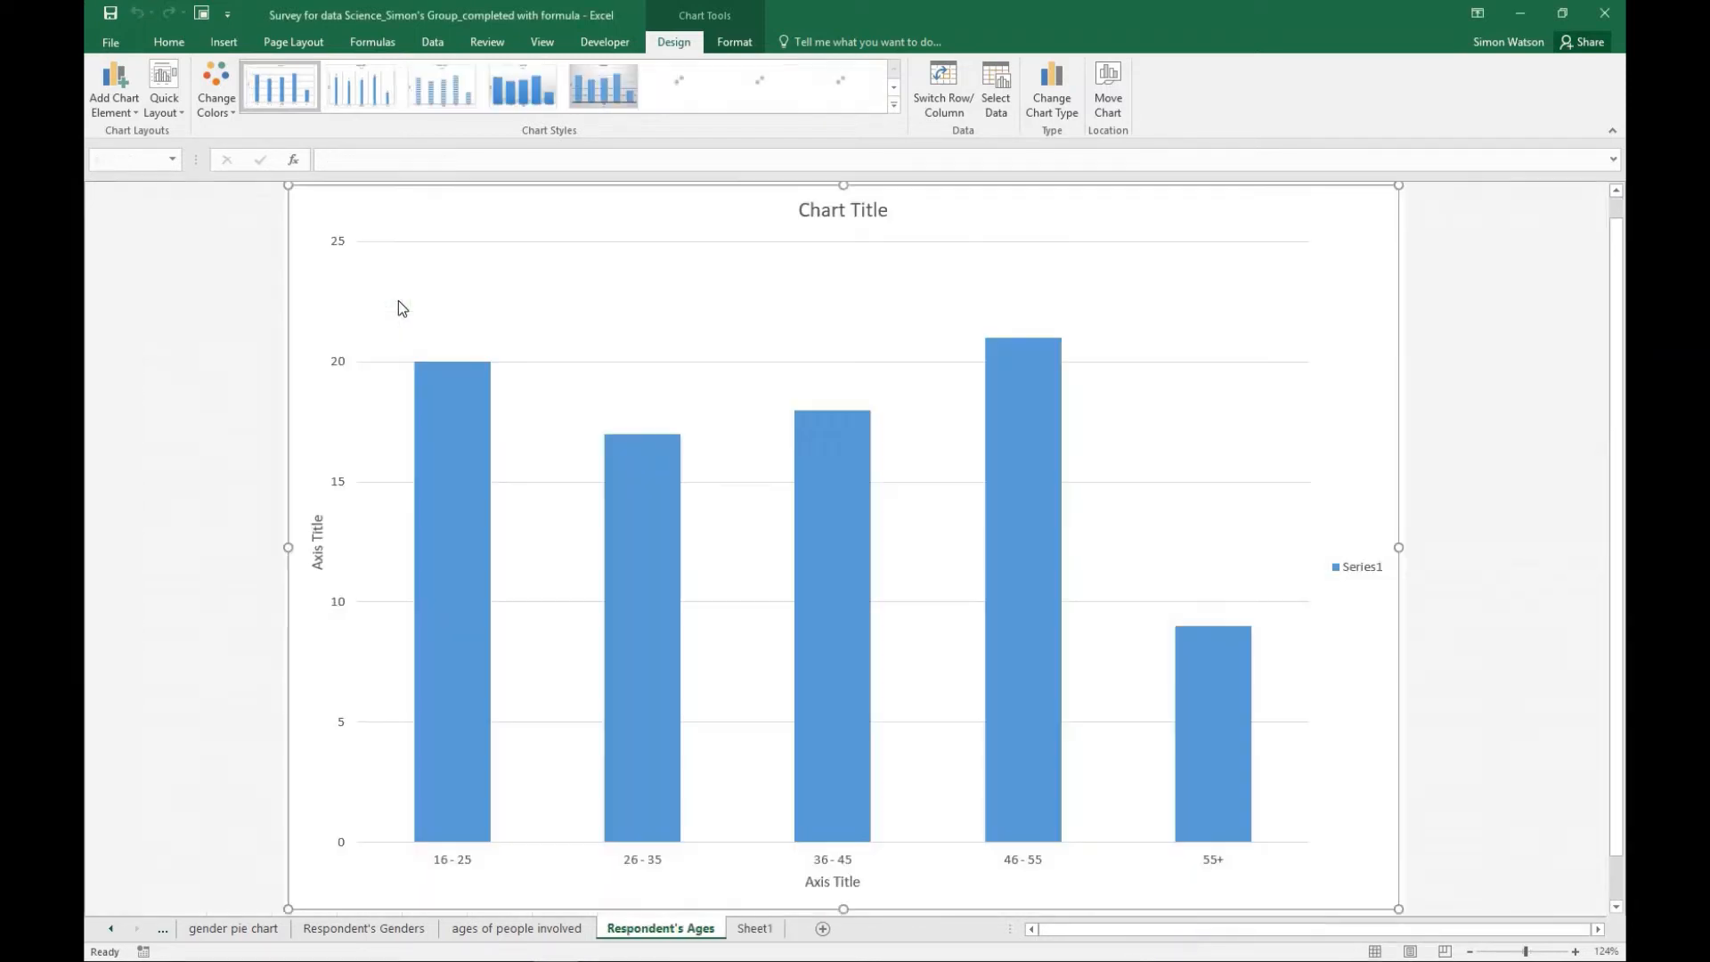
# - Replace the placeholder chart title on the Respondent's Ages chart with "Ages of people responding to survey"
pyautogui.click(885, 209)
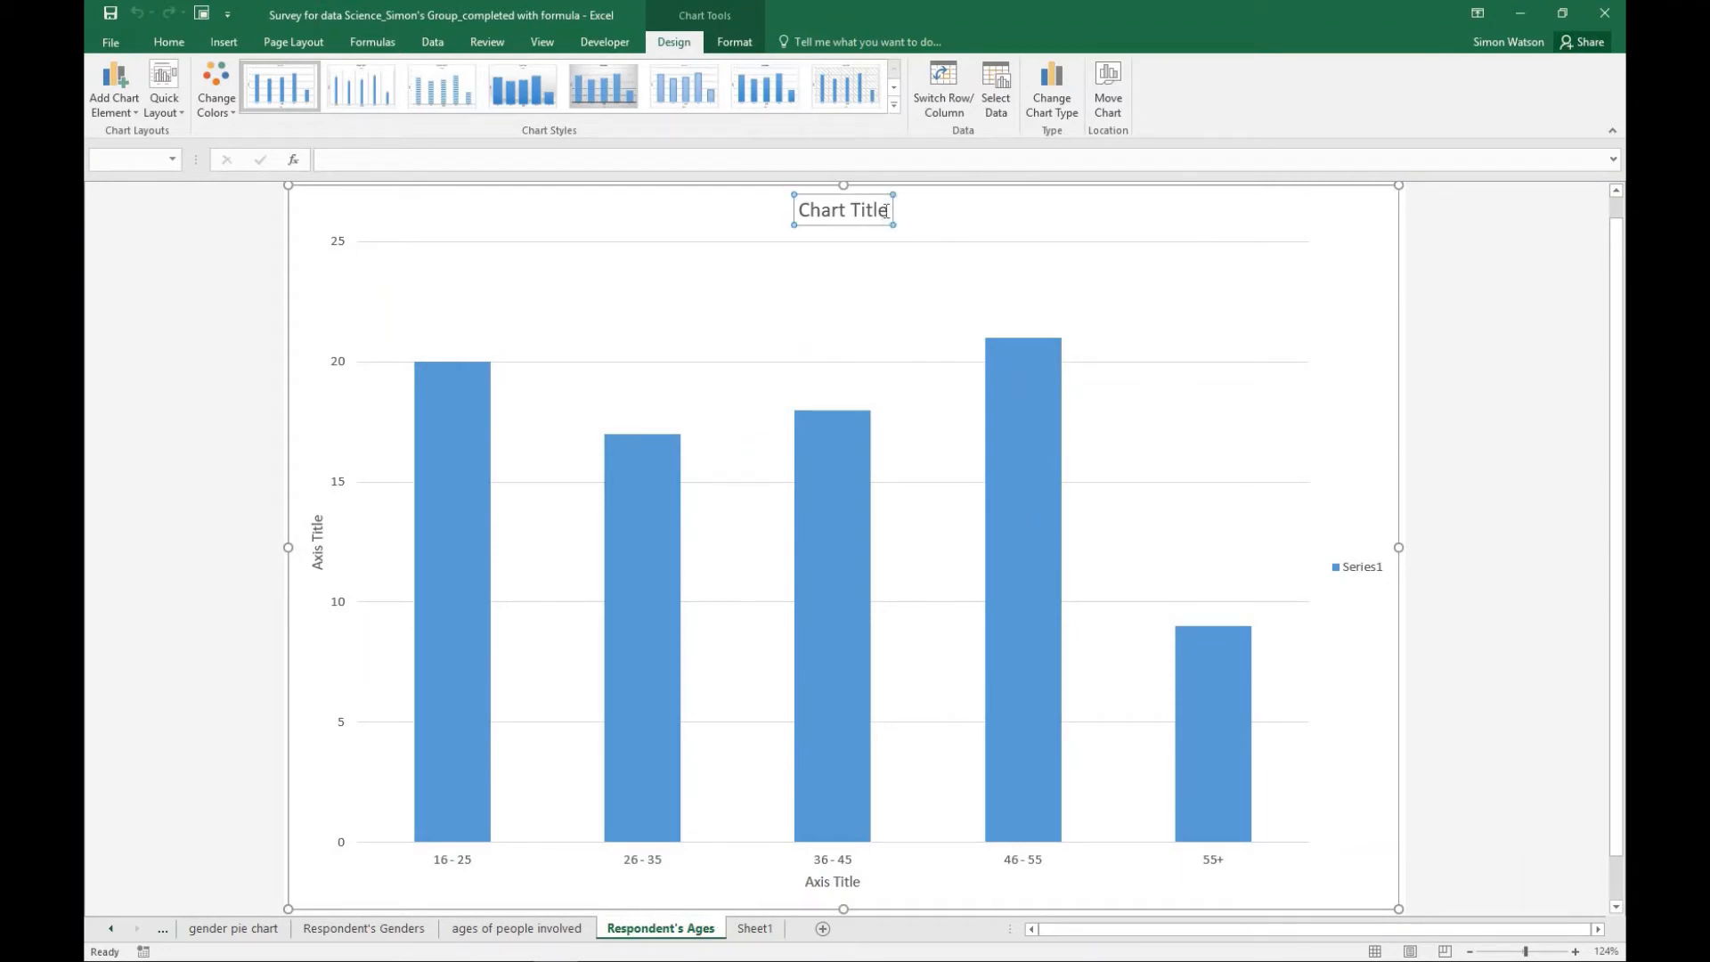
pyautogui.moveTo(887, 211); pyautogui.dragTo(828, 204)
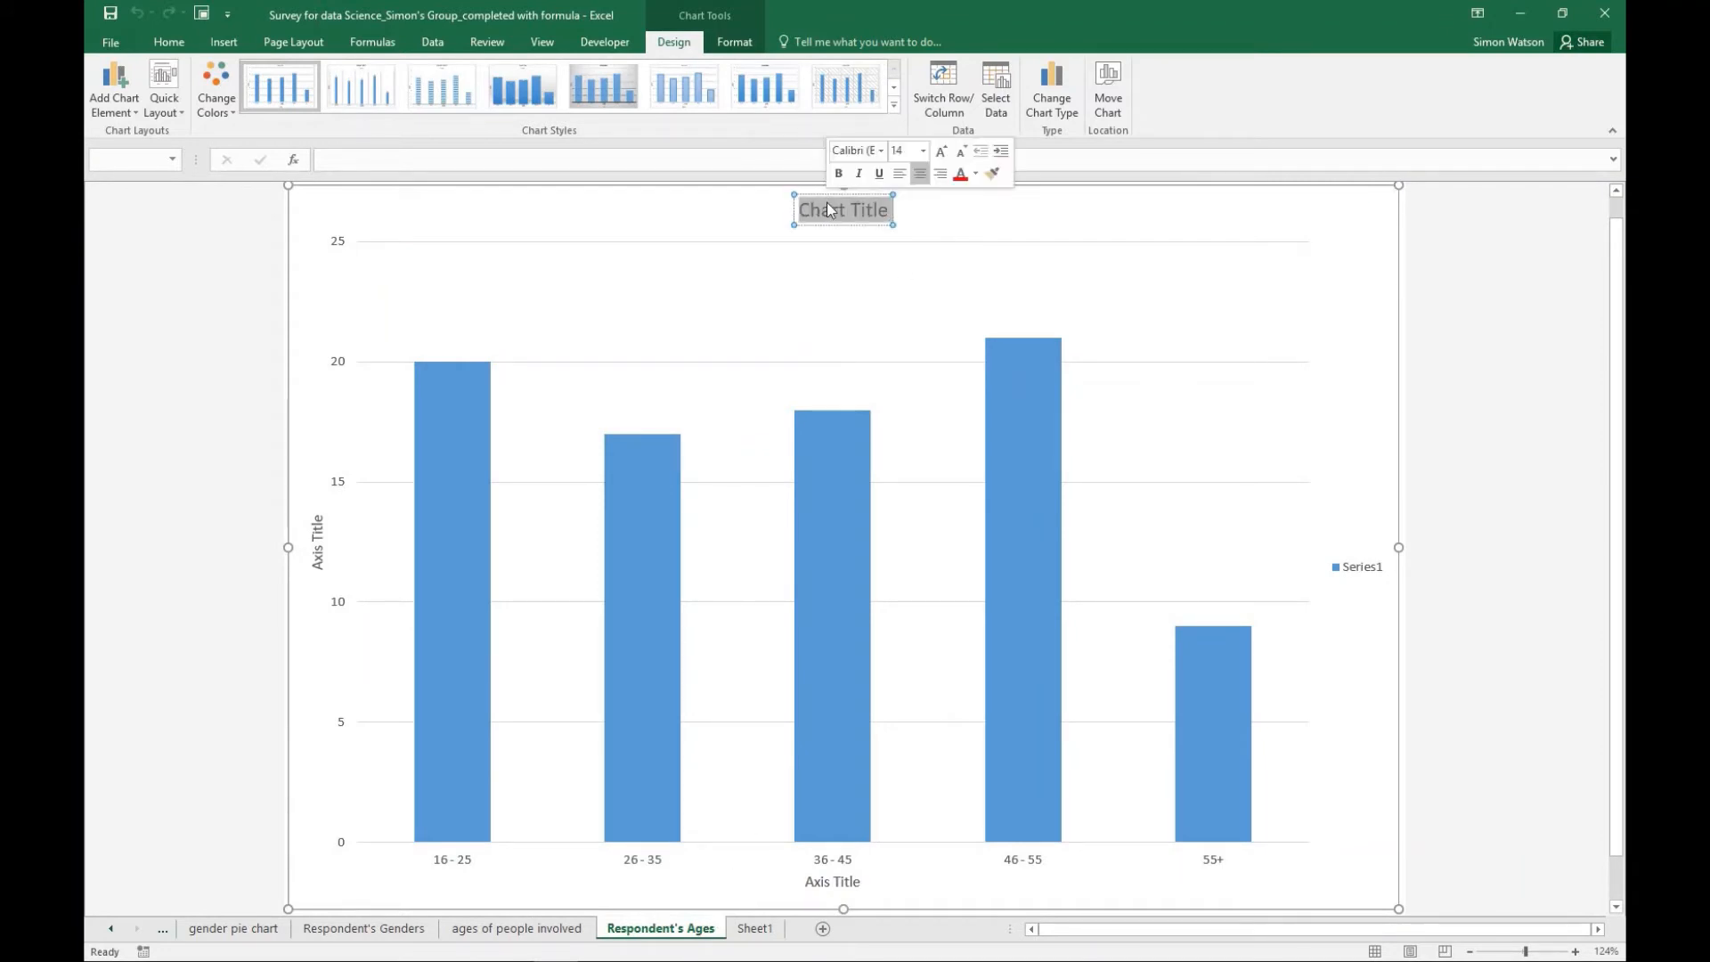
pyautogui.write('Ag')
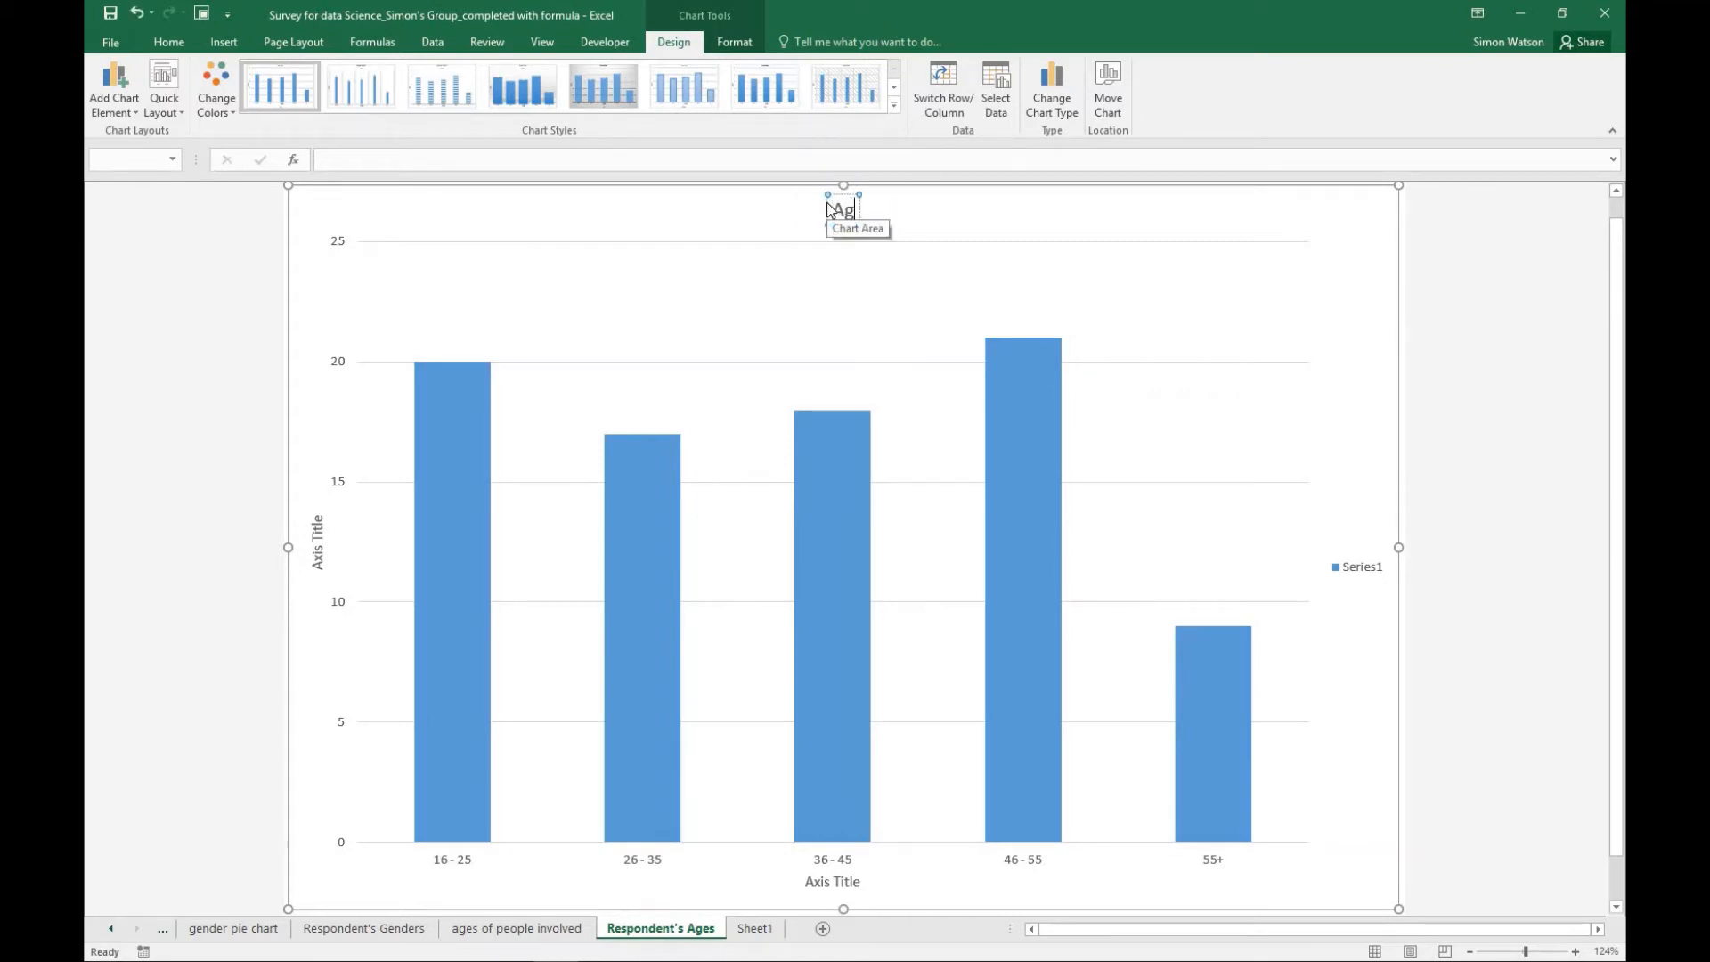
pyautogui.write('es of people')
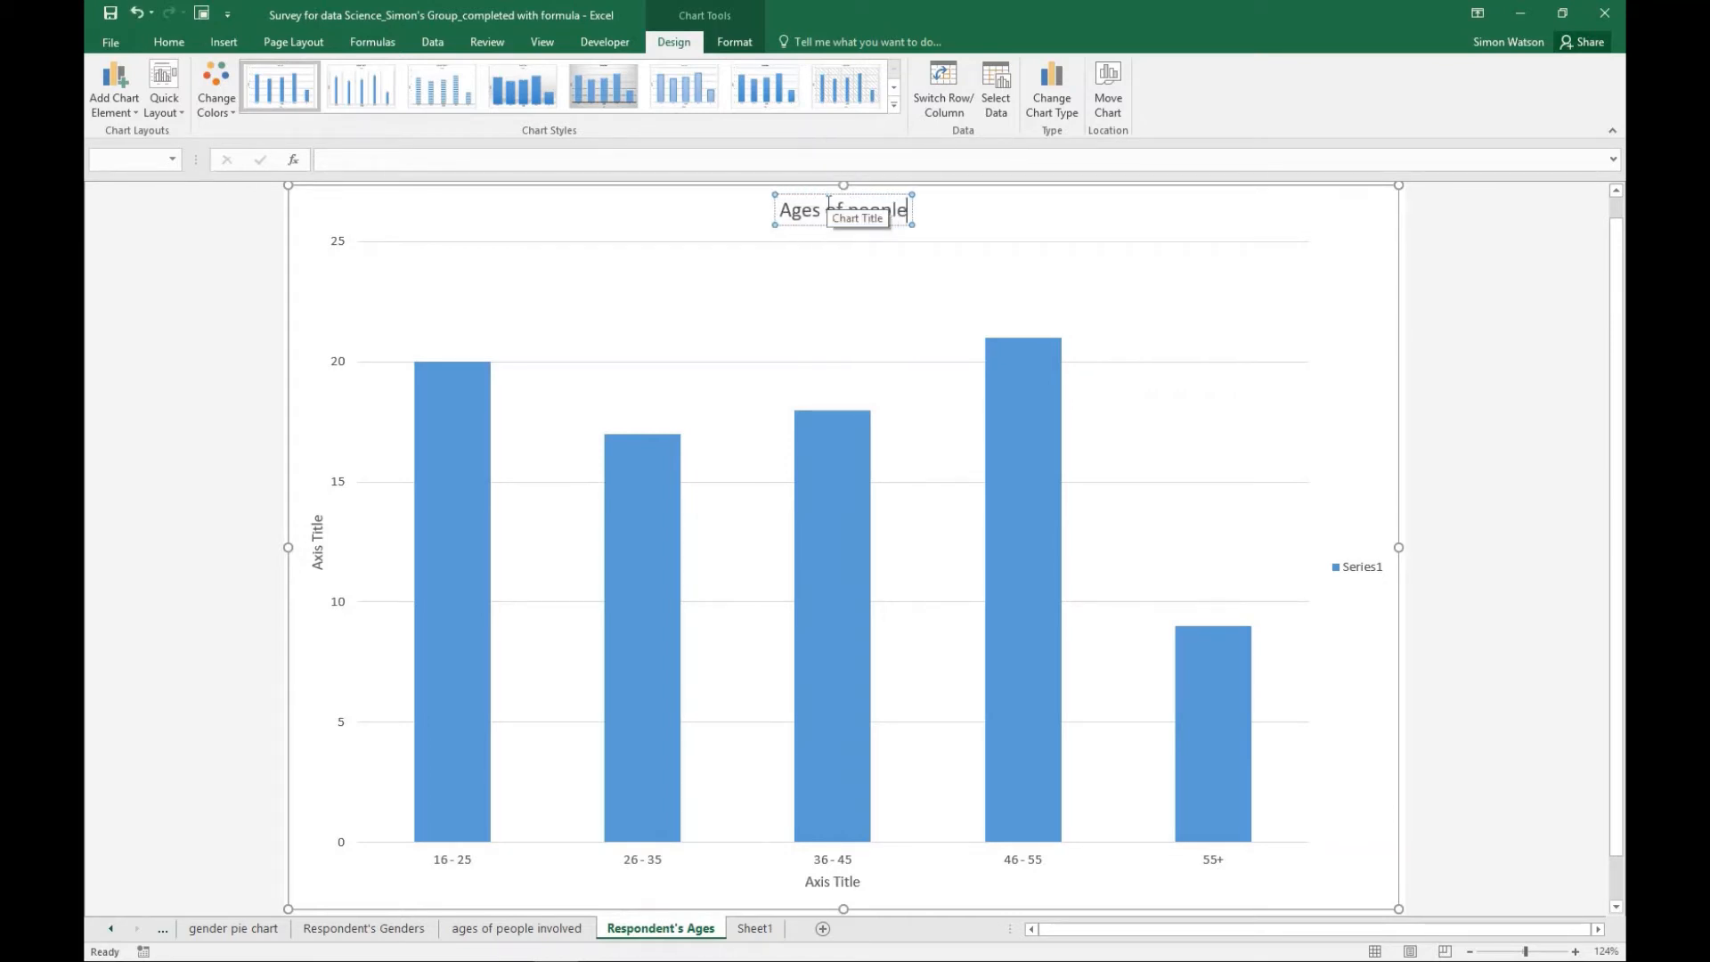
pyautogui.write(' responding')
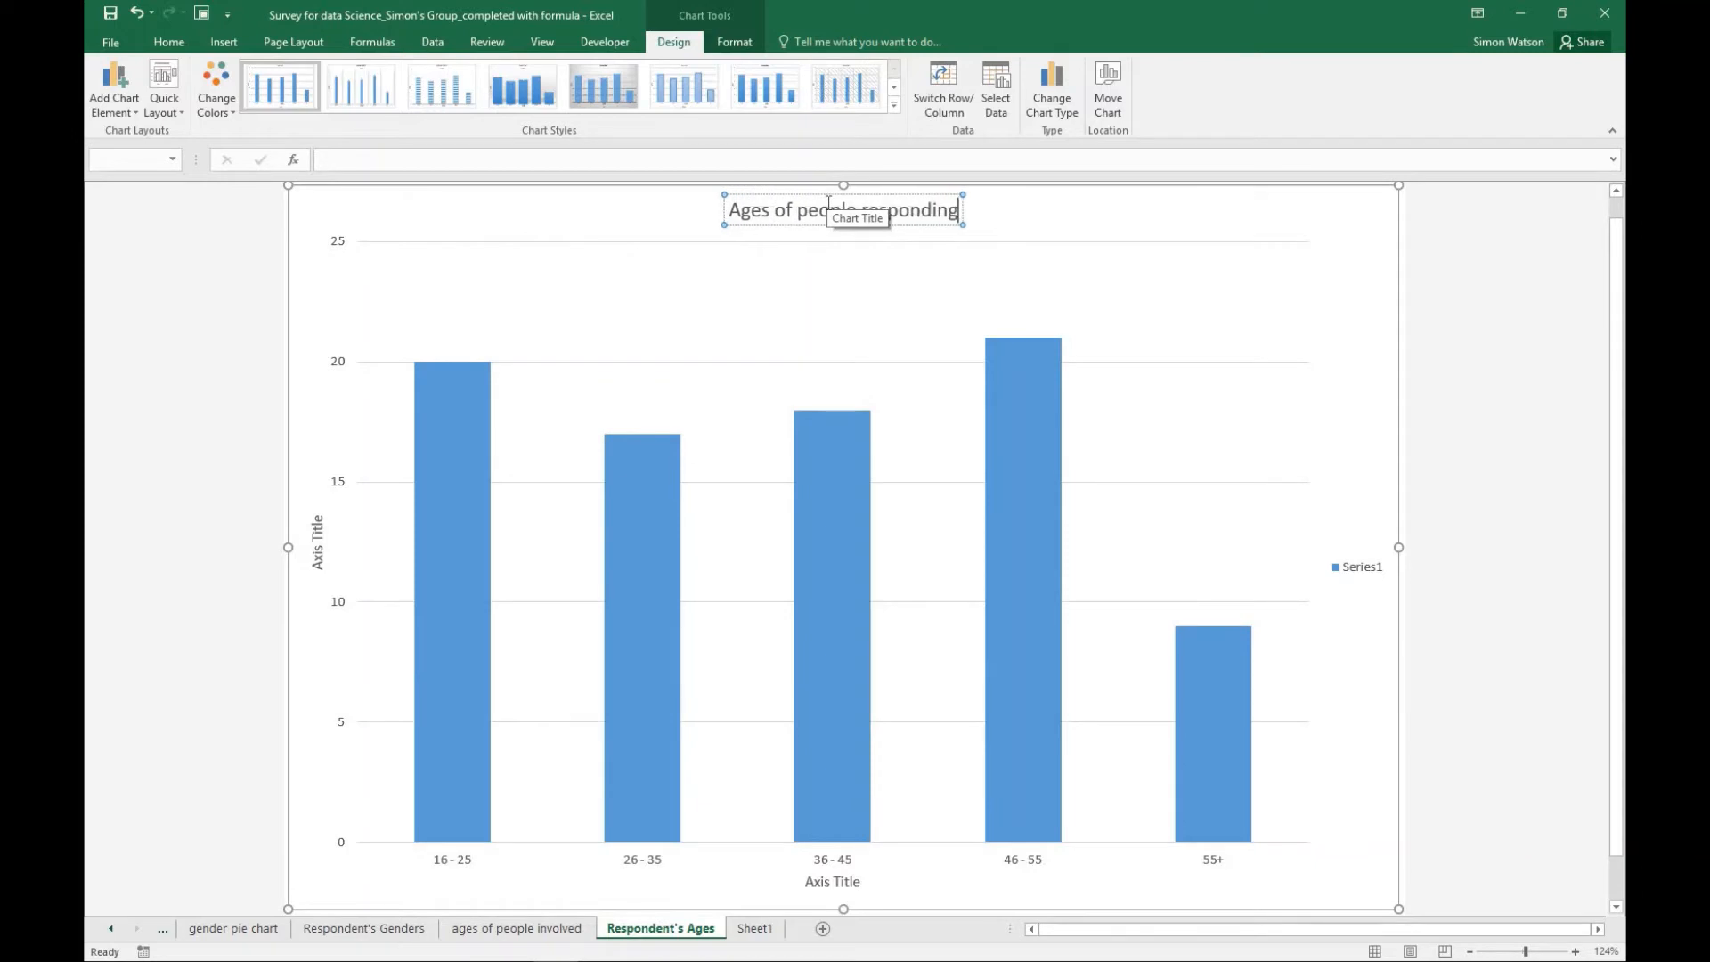
pyautogui.write(' to survetyu')
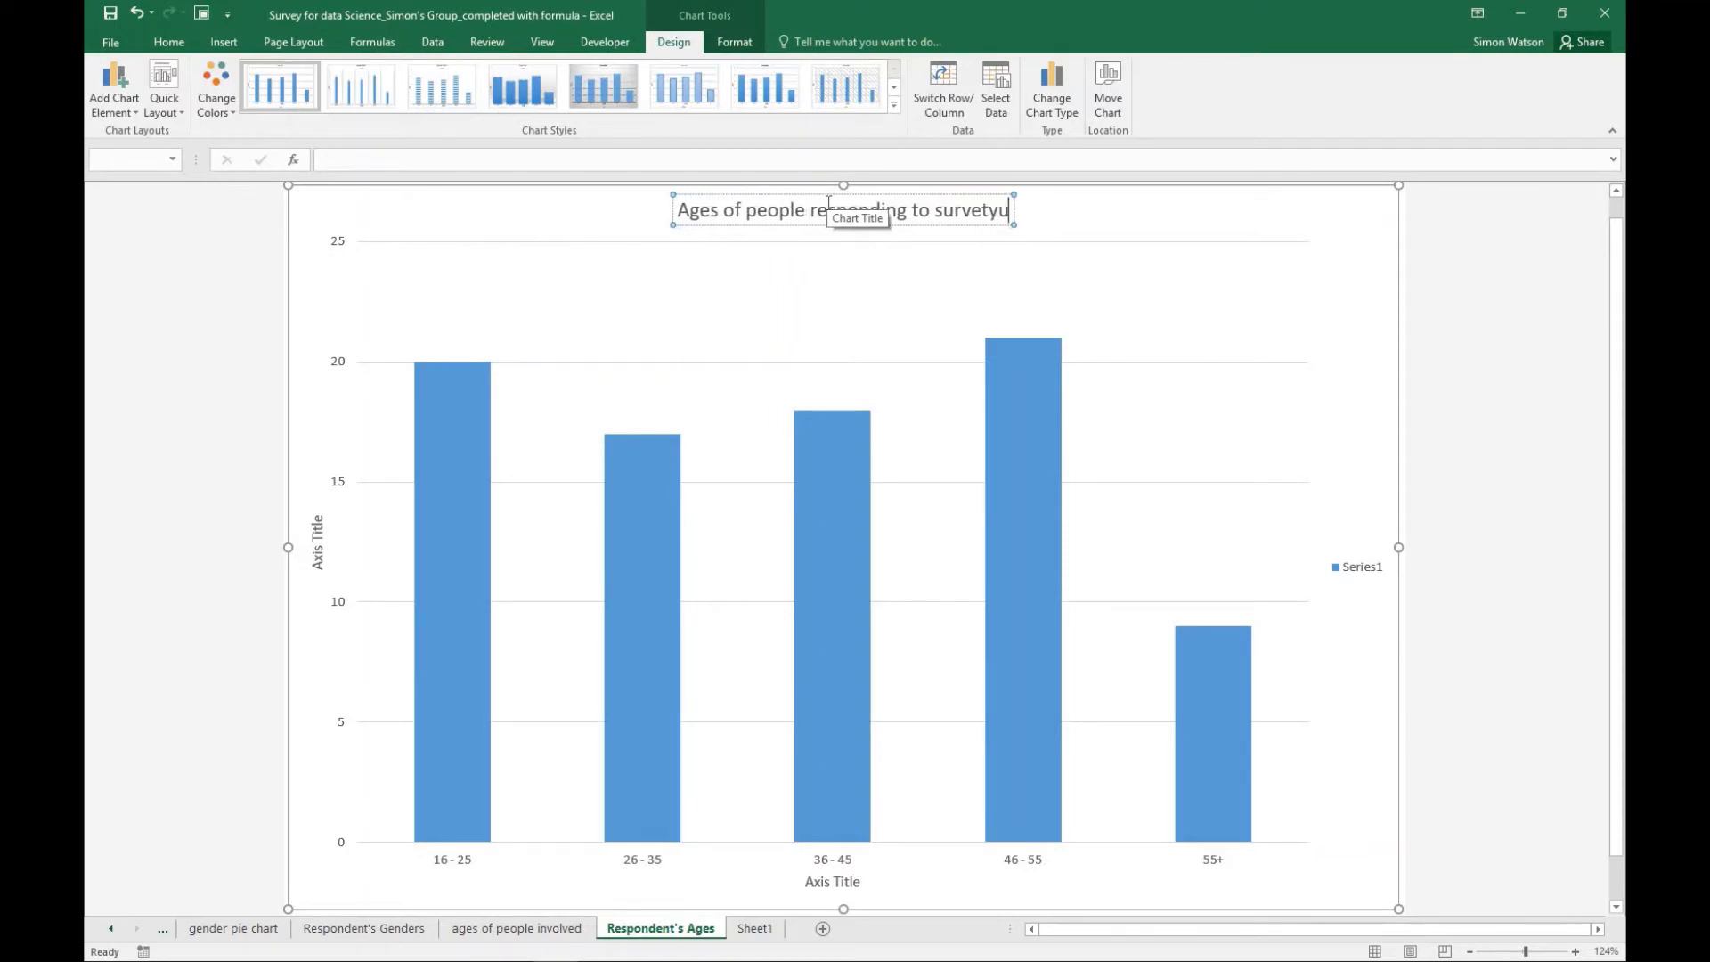
pyautogui.press('BackSpace')
pyautogui.press('BackSpace')
pyautogui.press('BackSpace')
pyautogui.write('y')
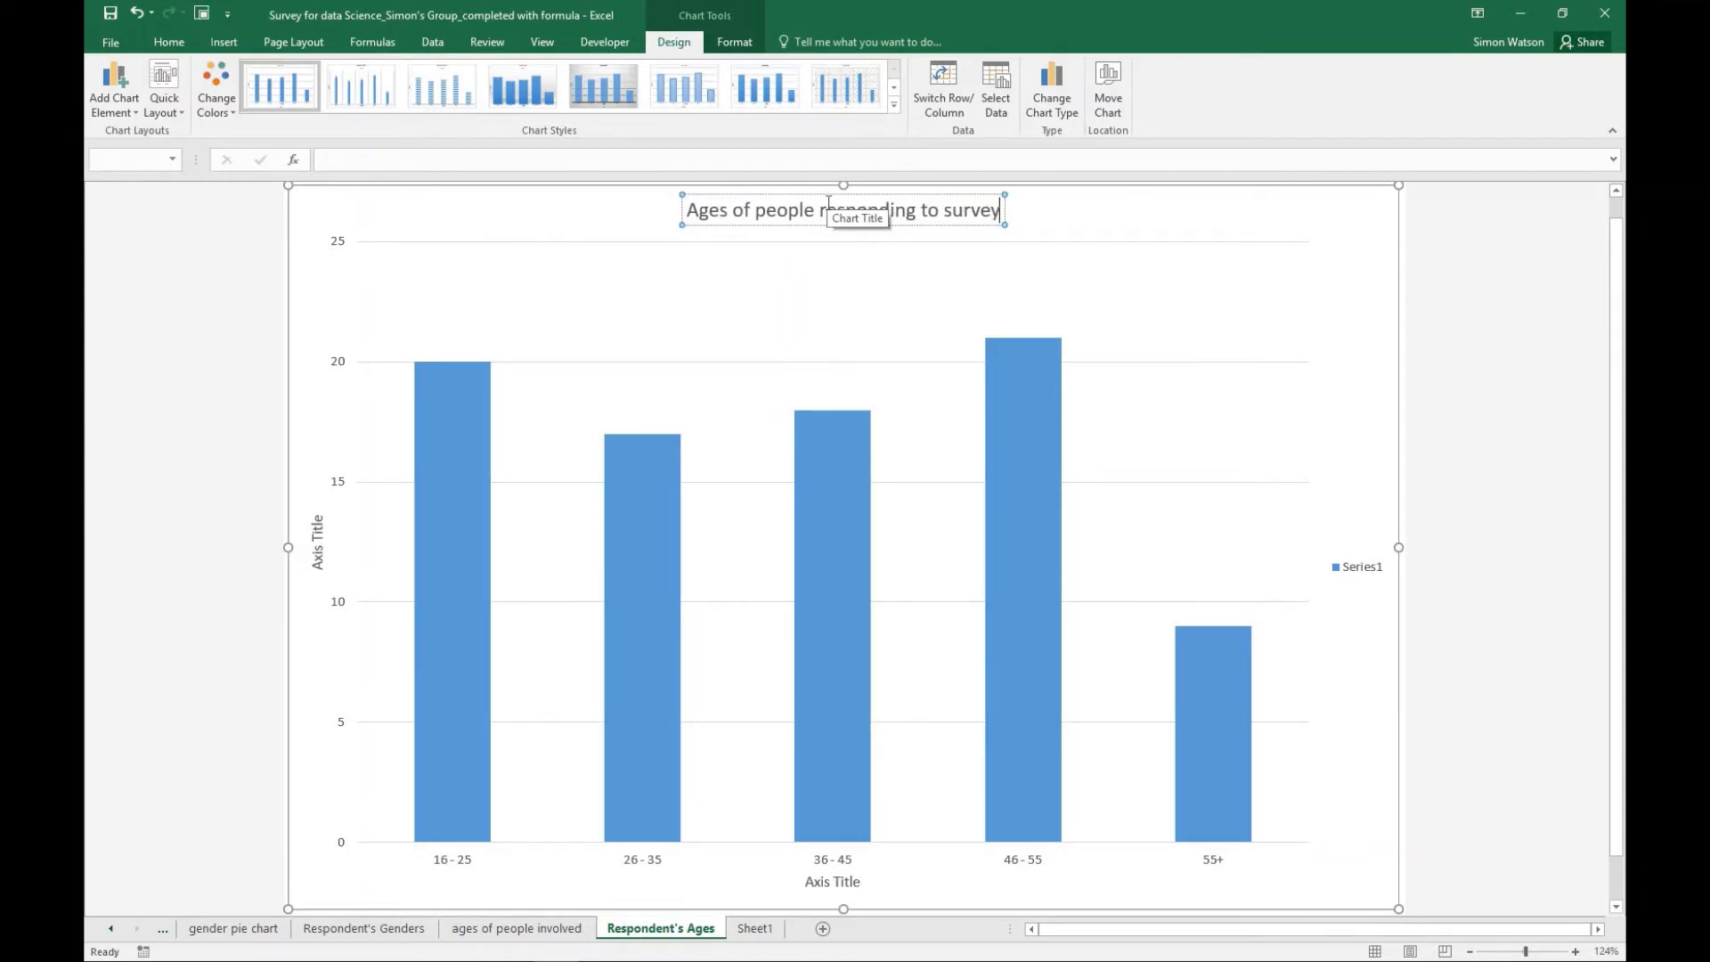
pyautogui.press('Return')
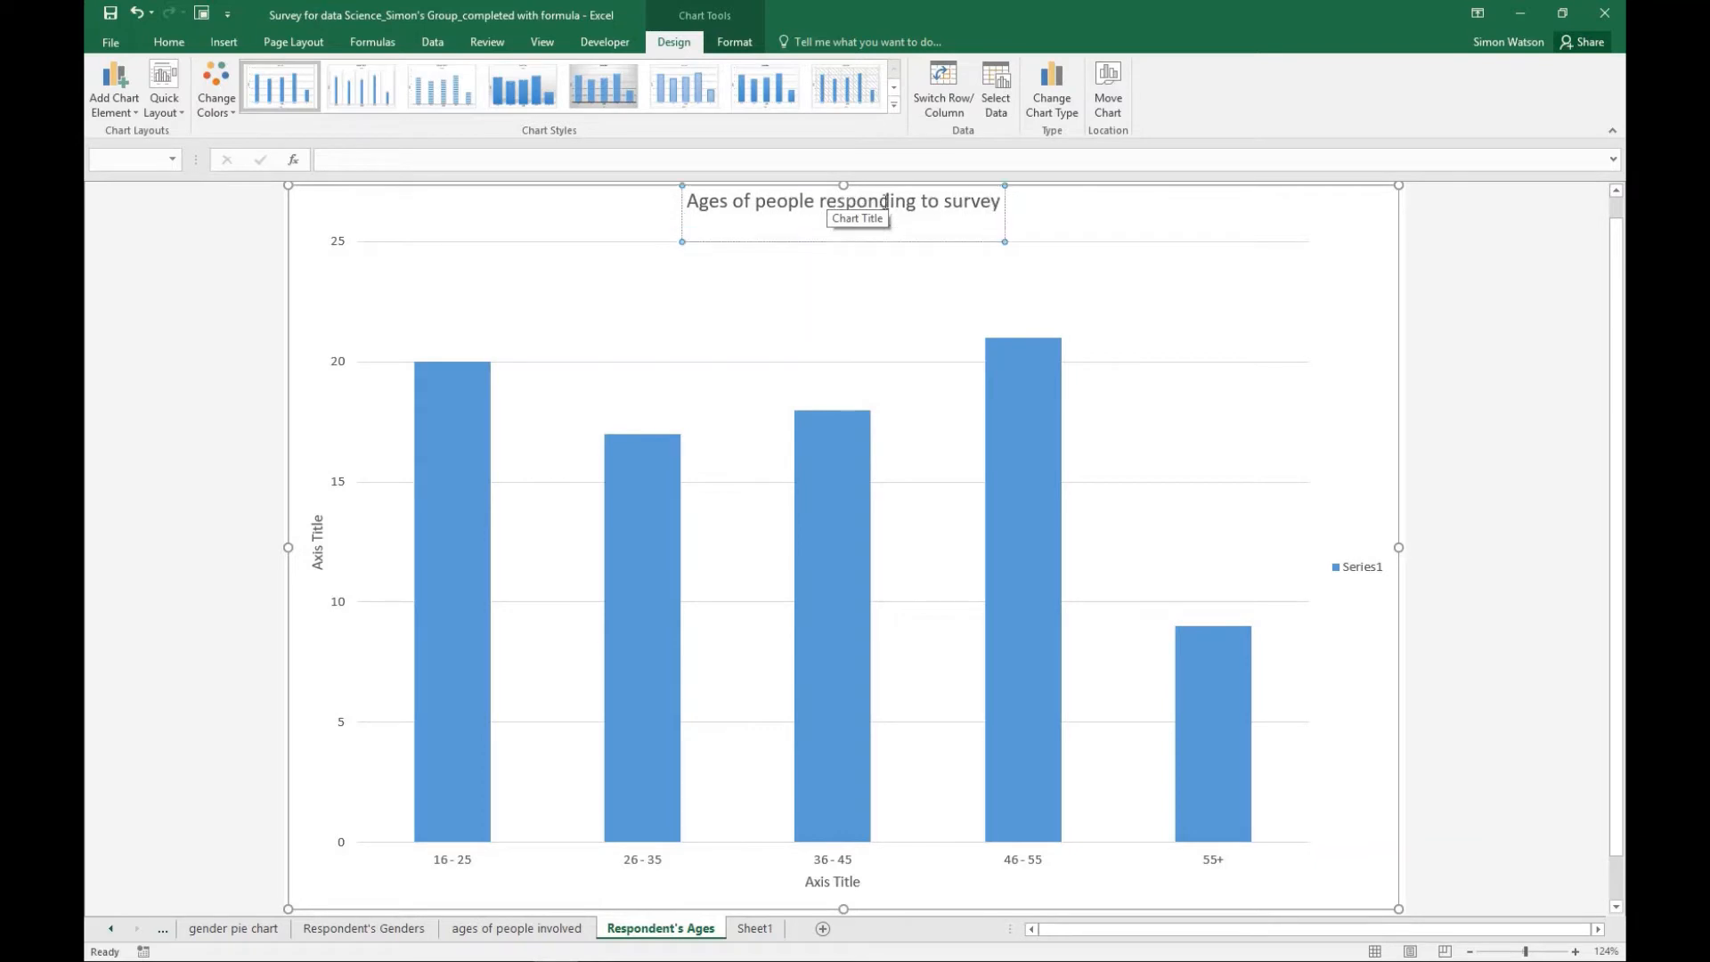
pyautogui.press('BackSpace')
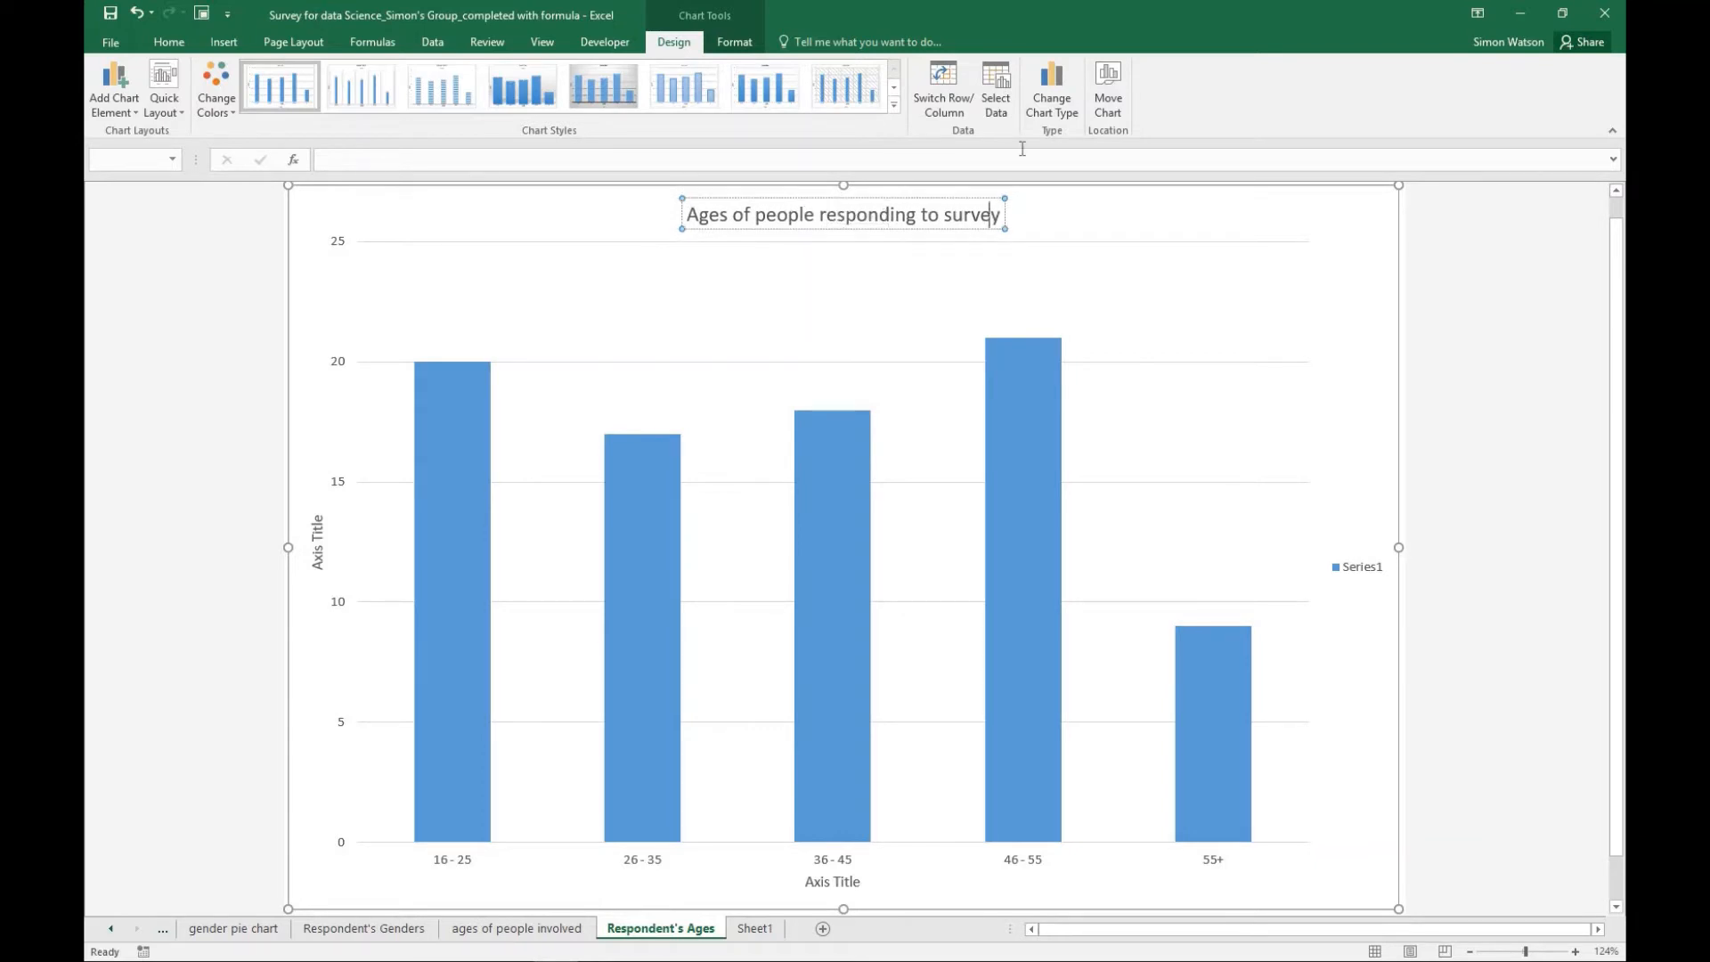
# - Set the vertical axis title of the age chart to "Number of people in the age group"
pyautogui.click(319, 523)
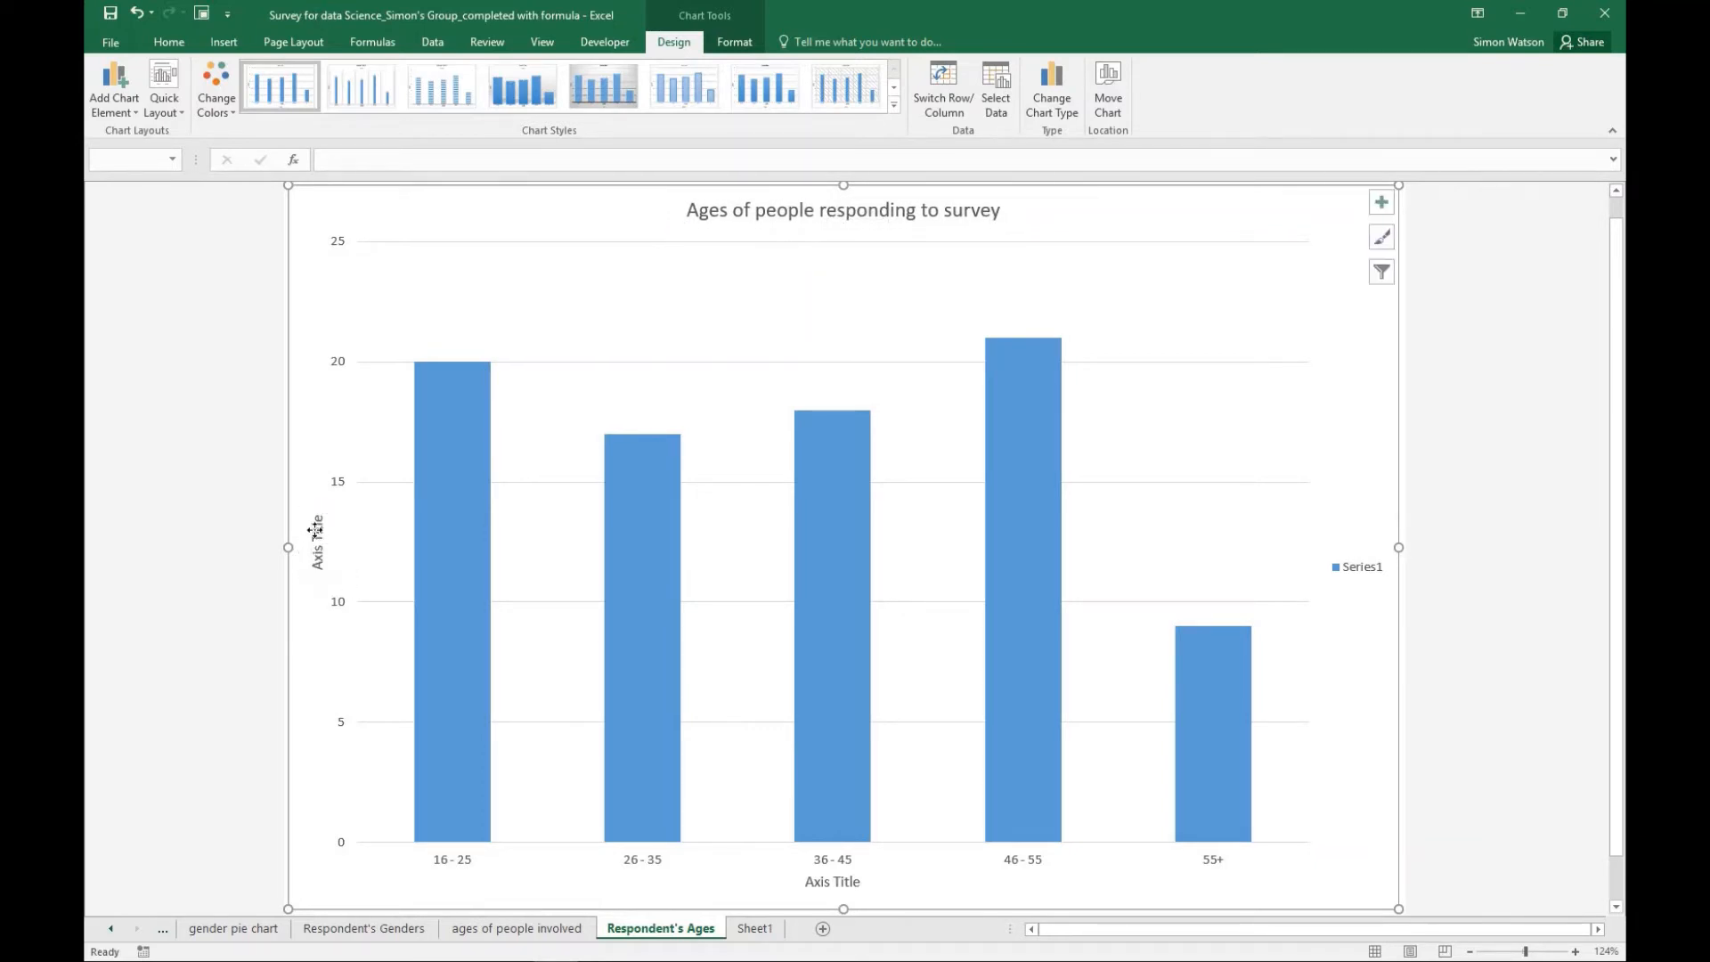
pyautogui.doubleClick(329, 522)
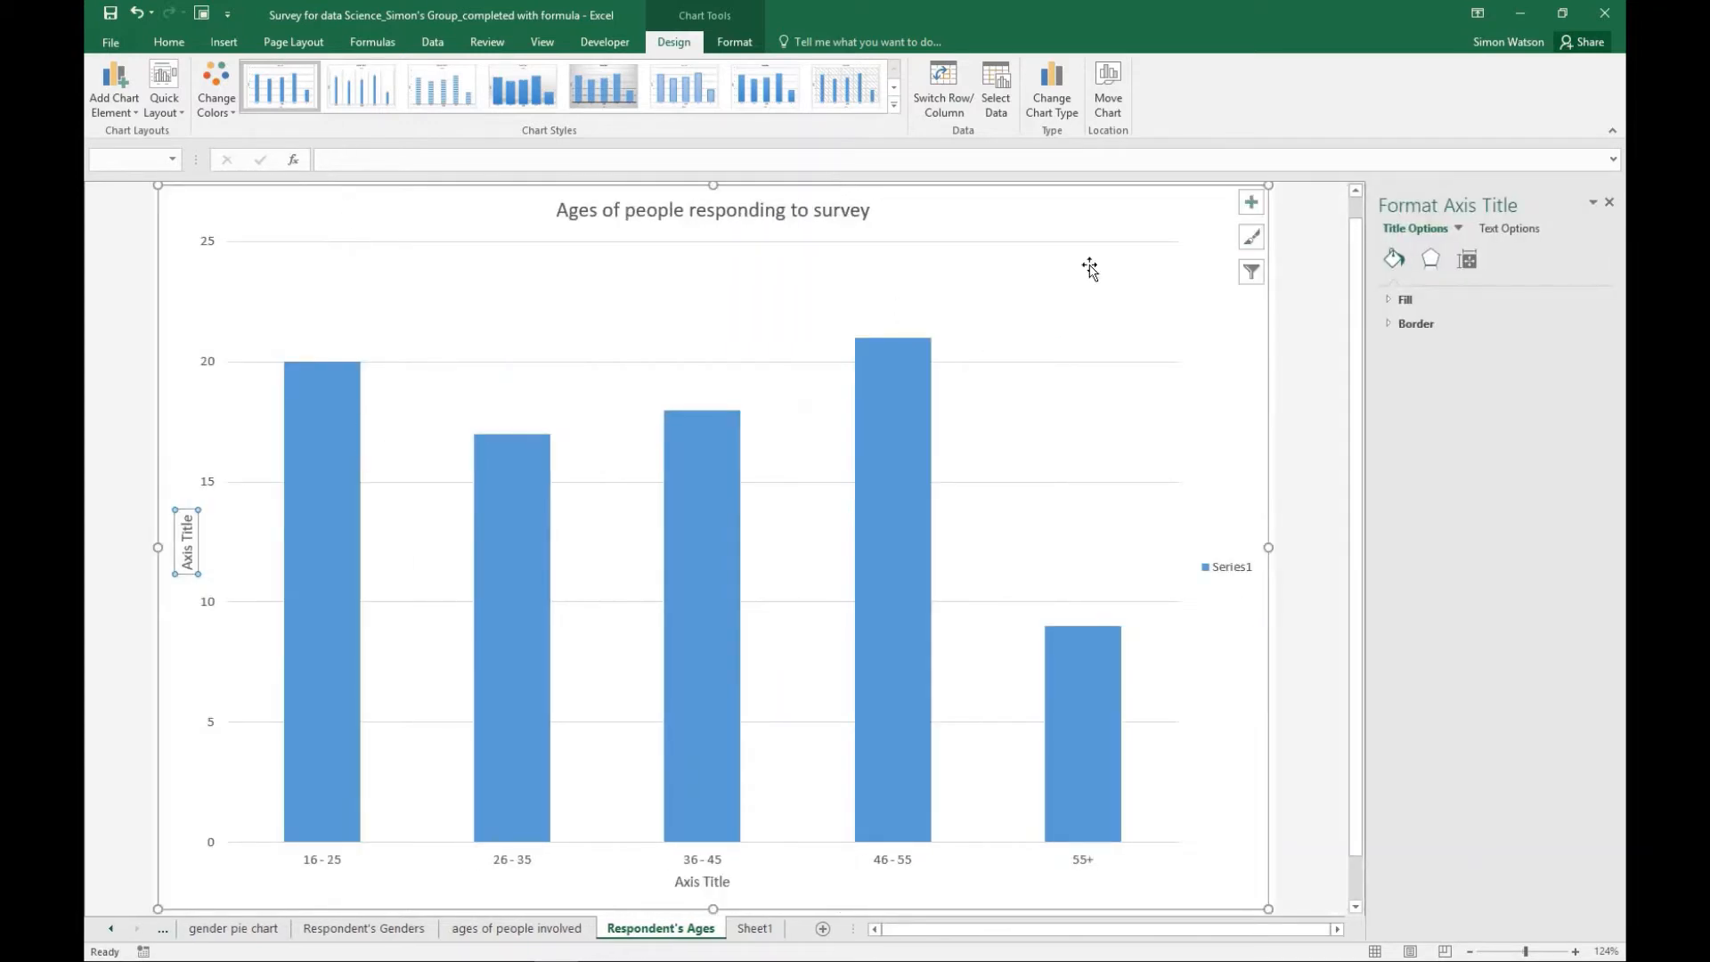
pyautogui.click(1609, 203)
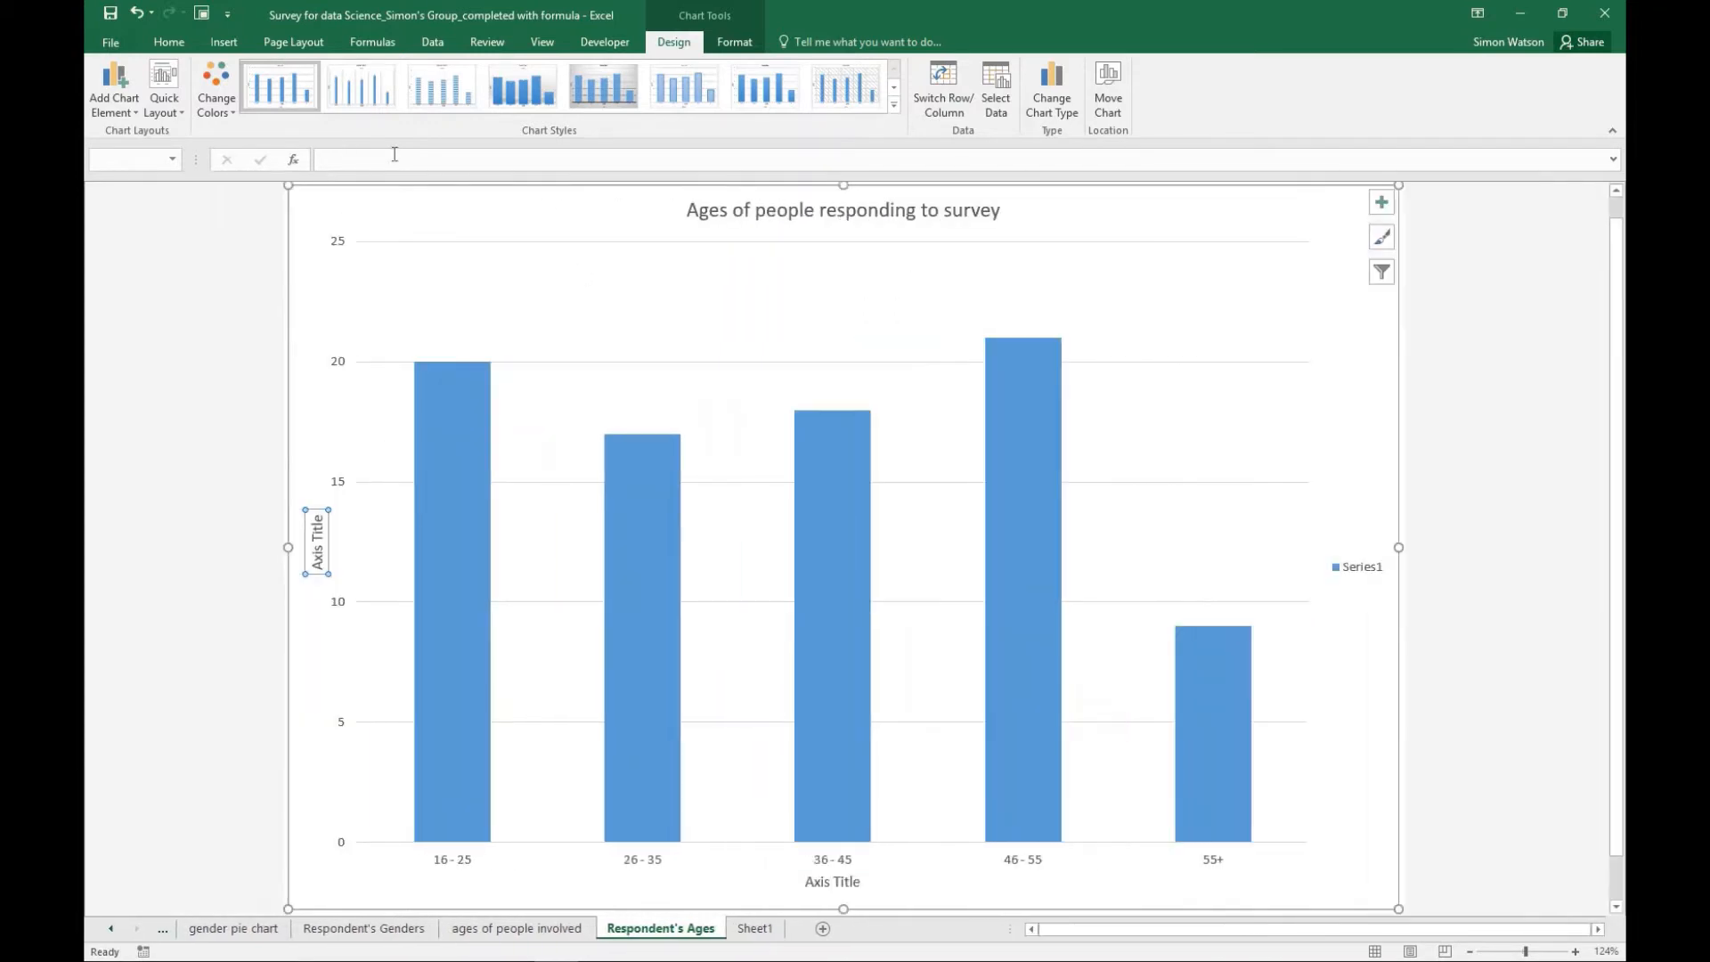
pyautogui.click(394, 159)
pyautogui.write('Bu')
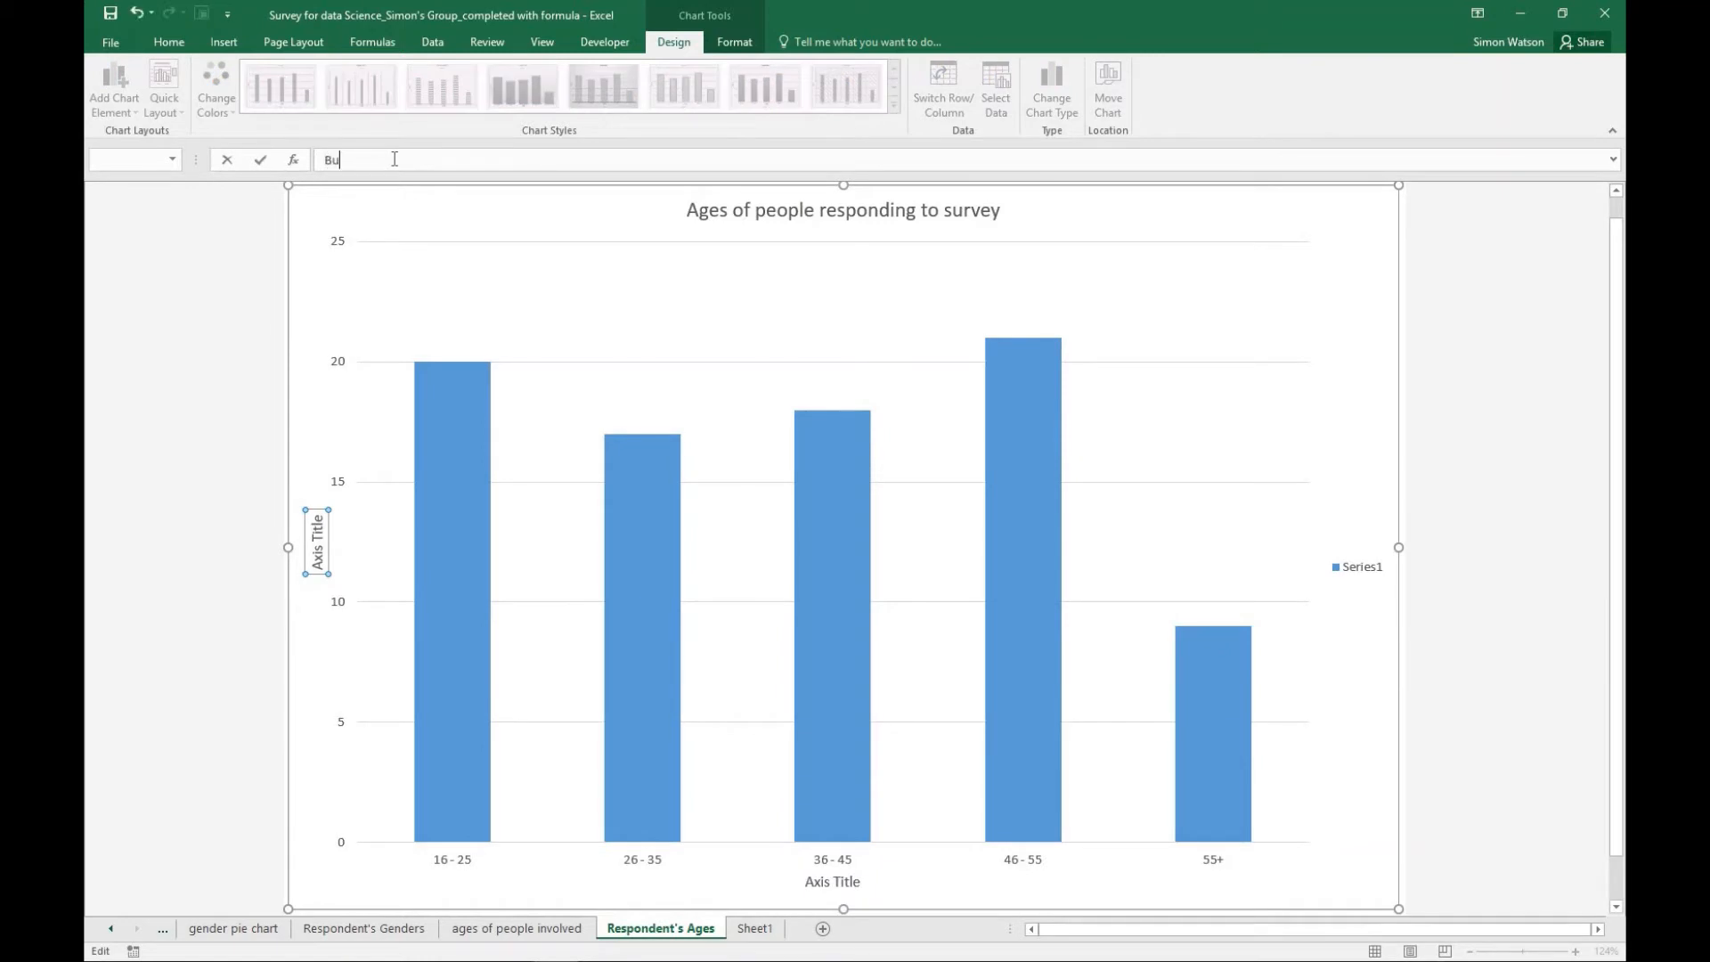
pyautogui.write('mb')
pyautogui.write('er of people in the age group')
pyautogui.press('Return')
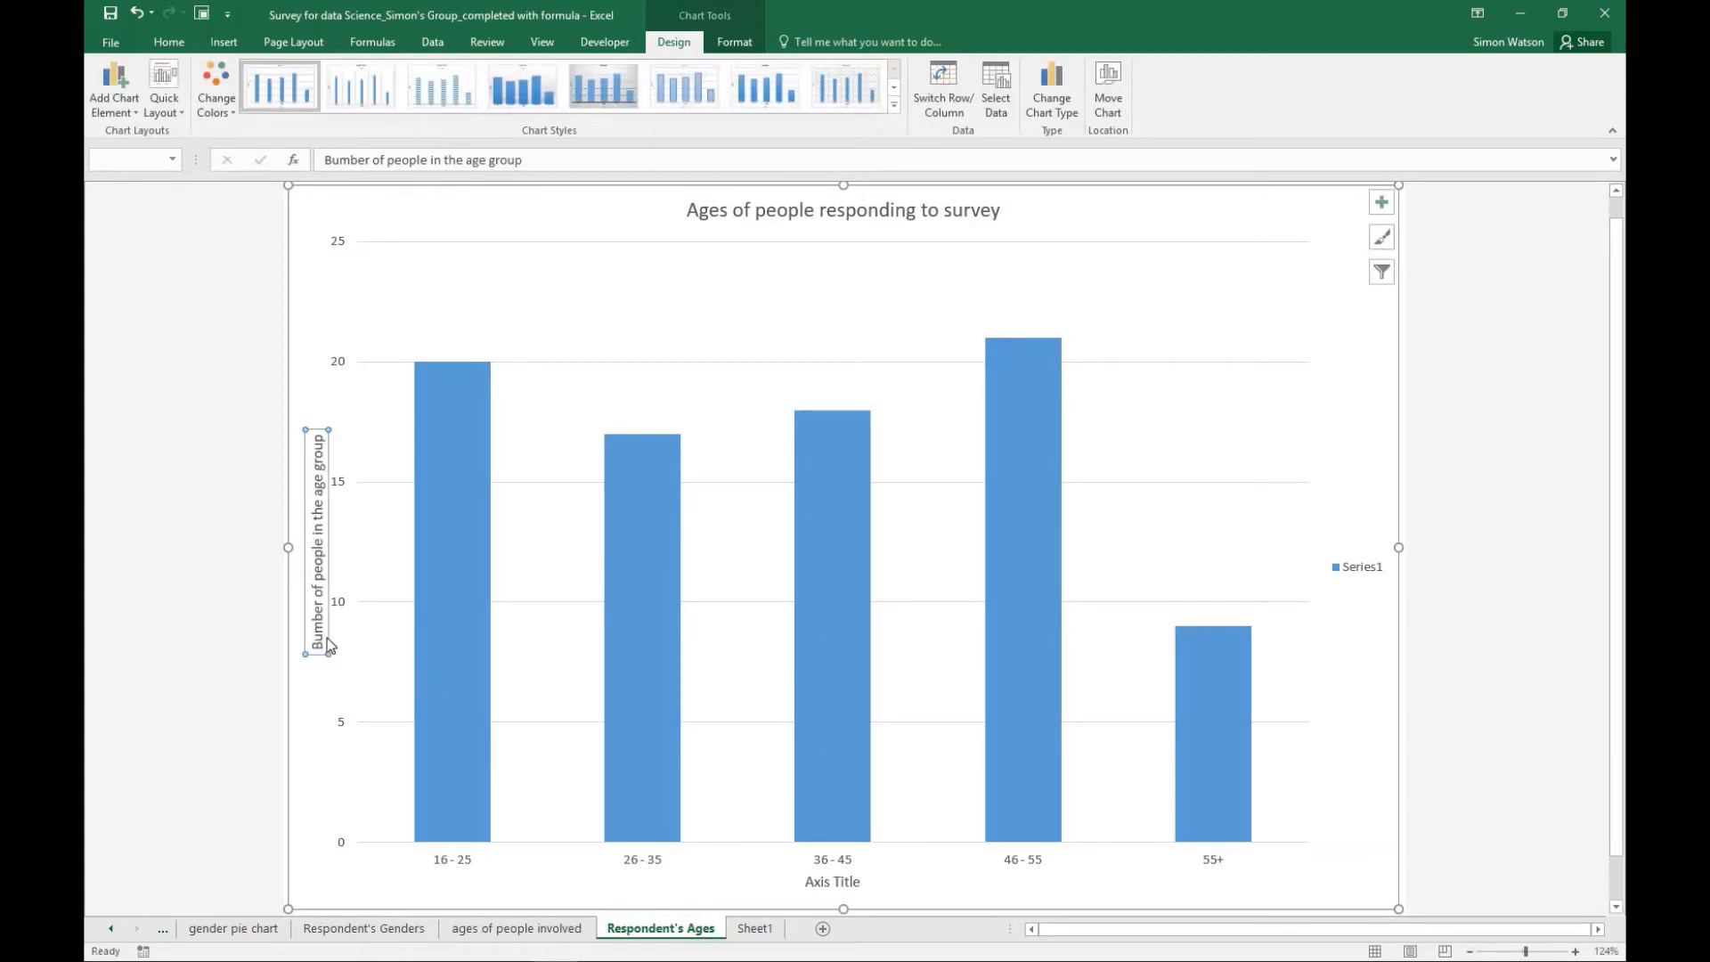
pyautogui.click(335, 164)
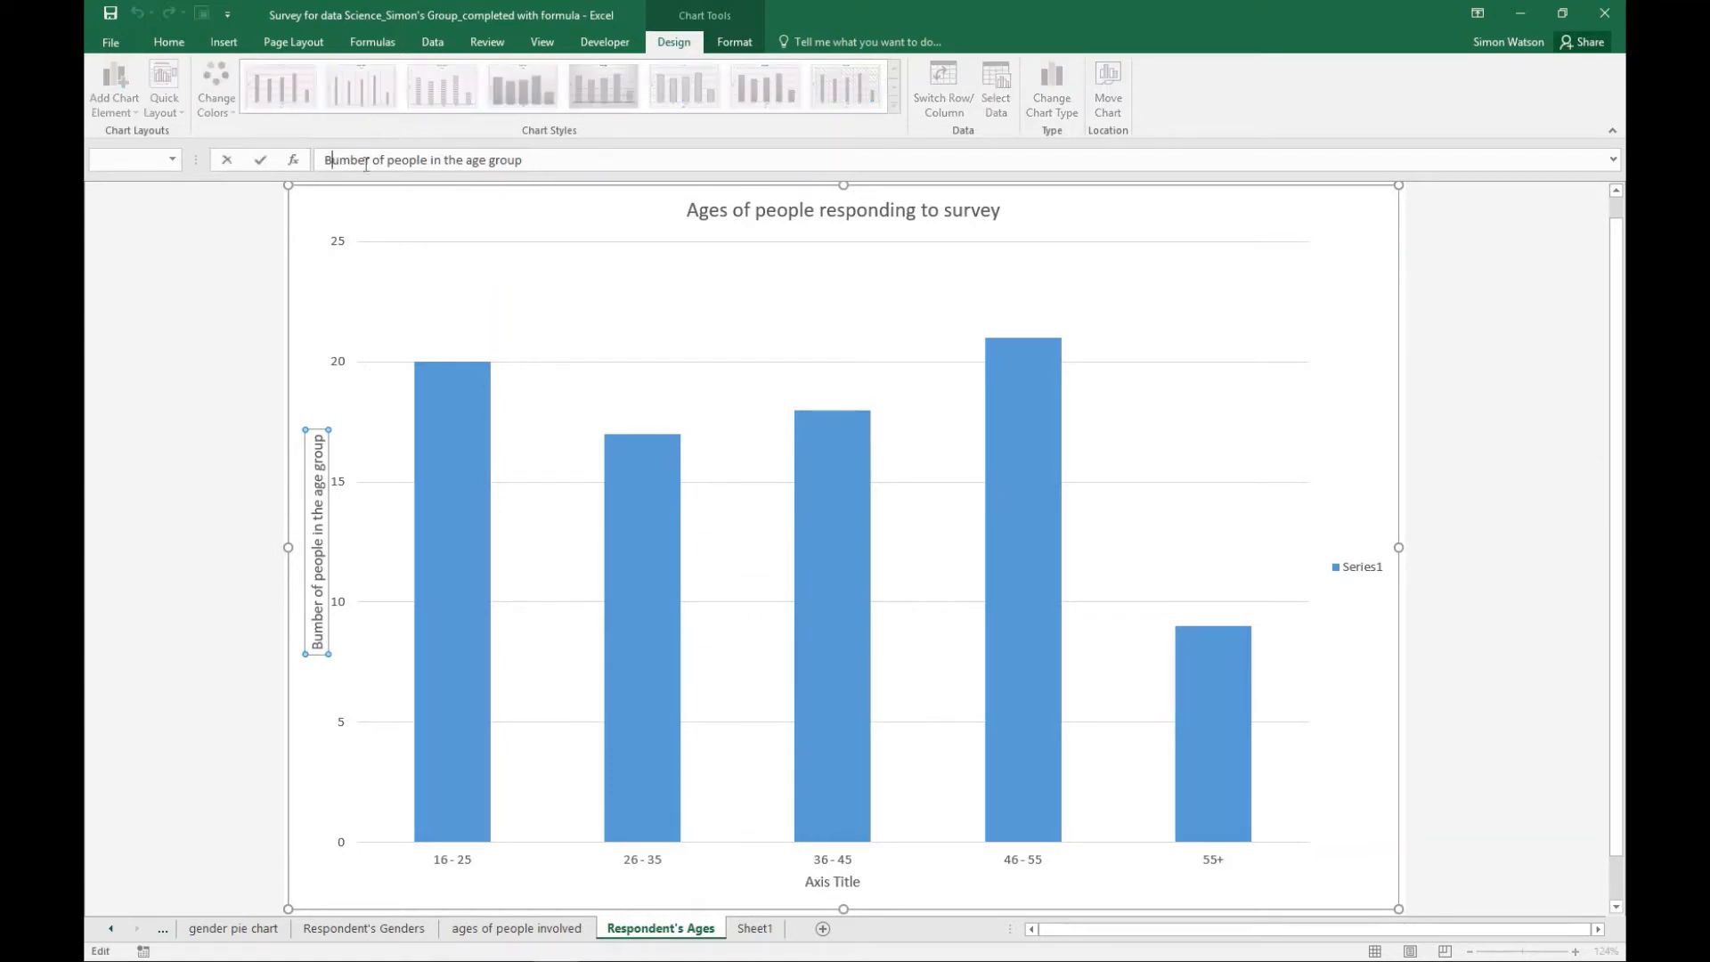
pyautogui.press('BackSpace')
pyautogui.write('N')
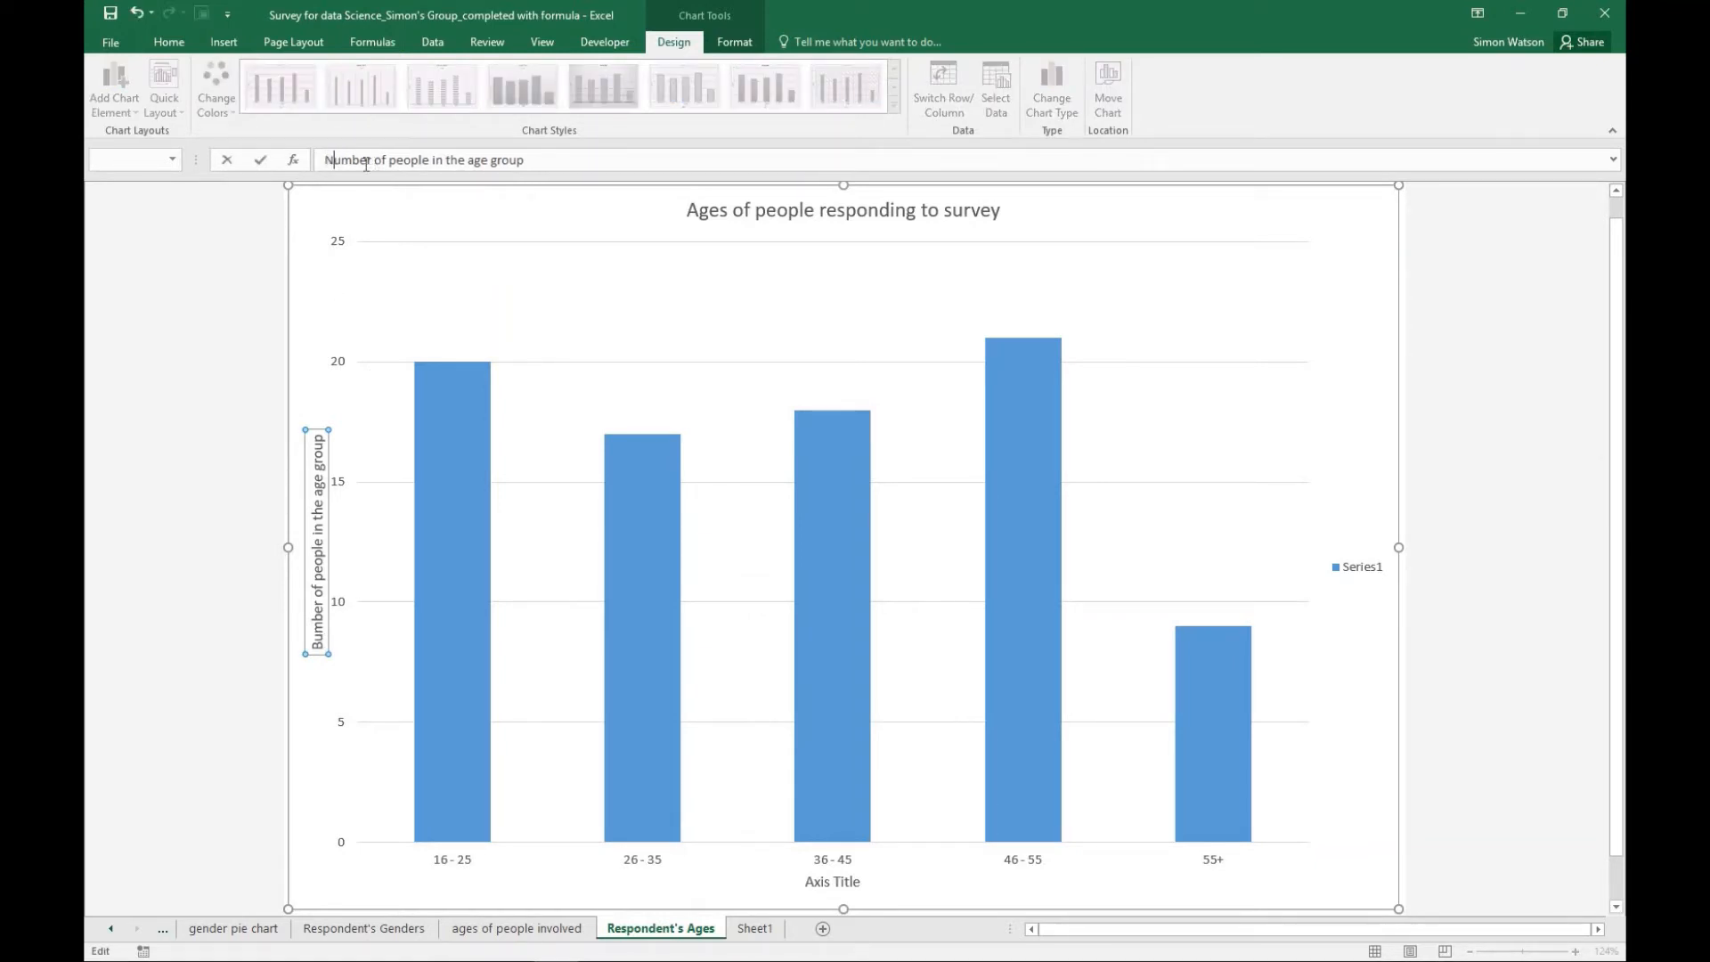
# - Set the horizontal axis title of the age chart to "Age Groups"
pyautogui.doubleClick(823, 882)
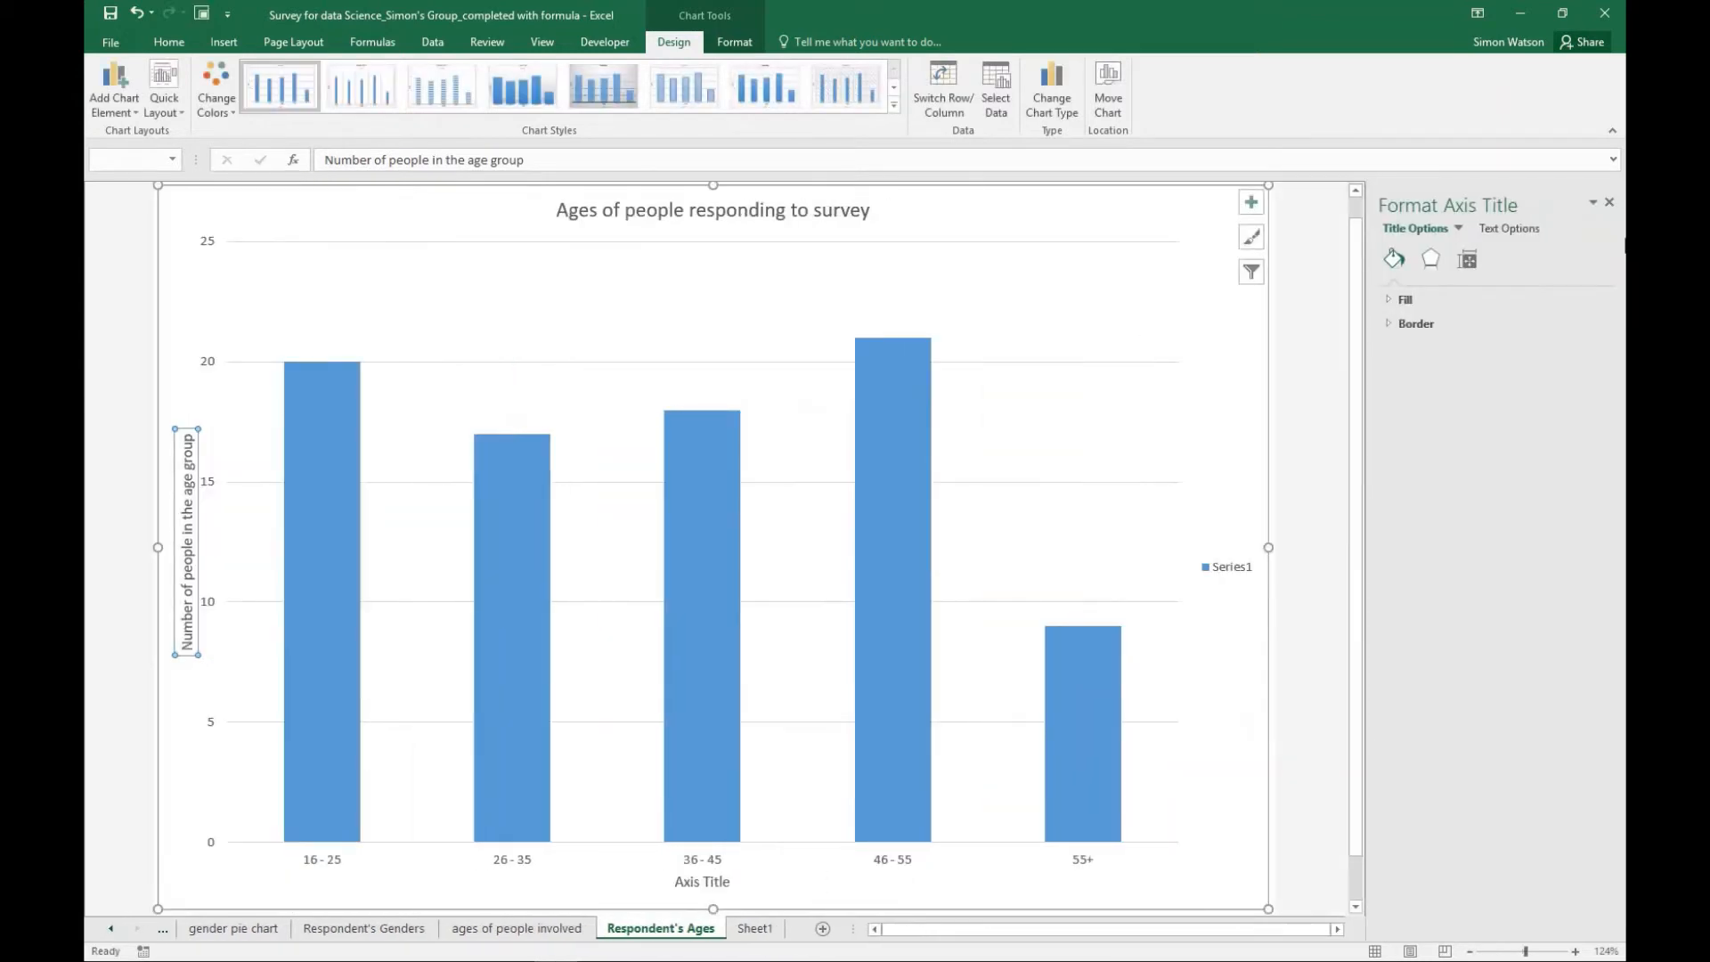
pyautogui.click(1603, 204)
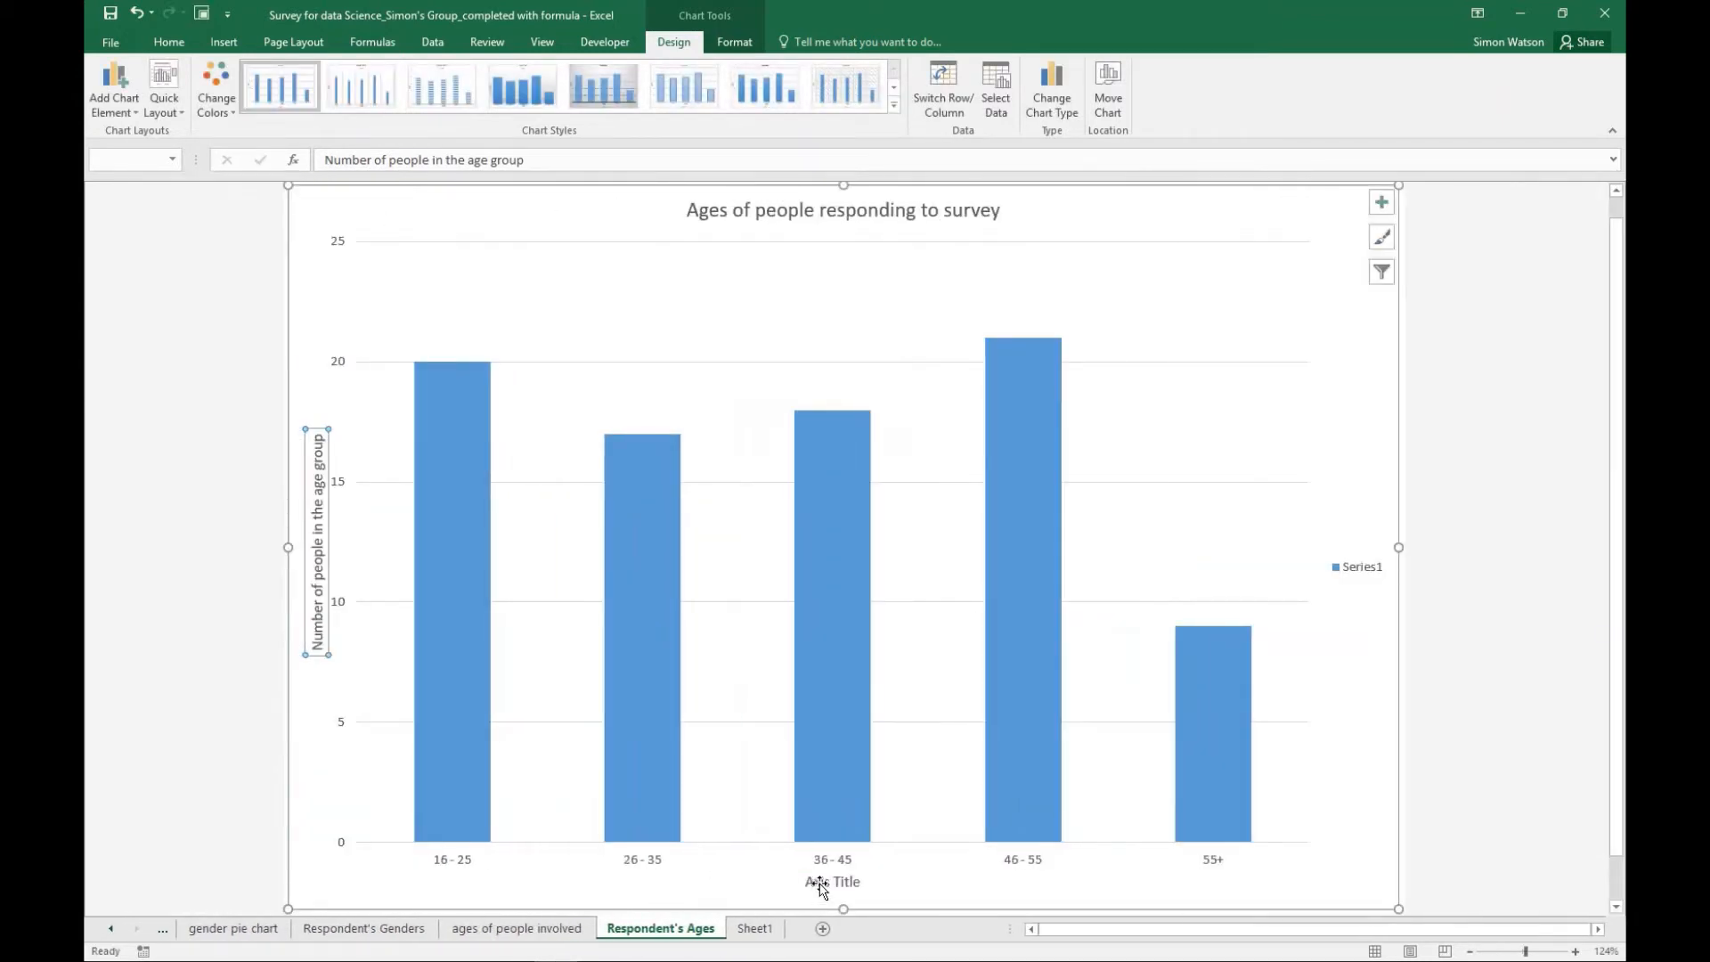
pyautogui.click(821, 881)
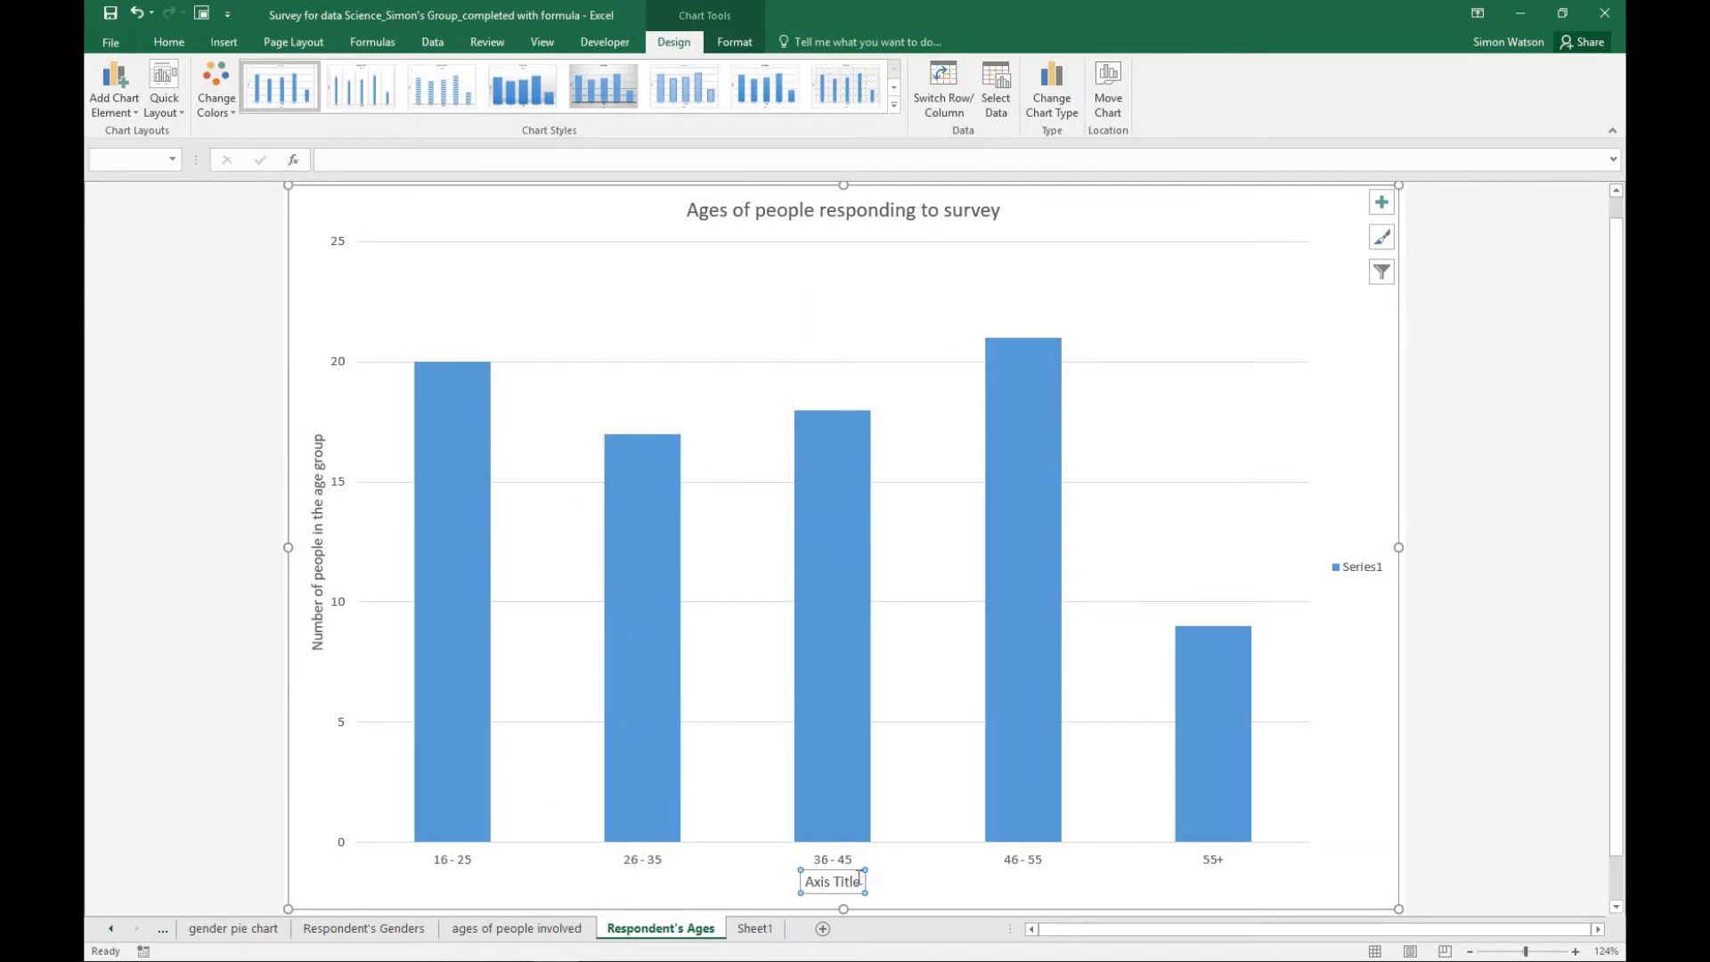
pyautogui.moveTo(860, 882); pyautogui.dragTo(769, 888)
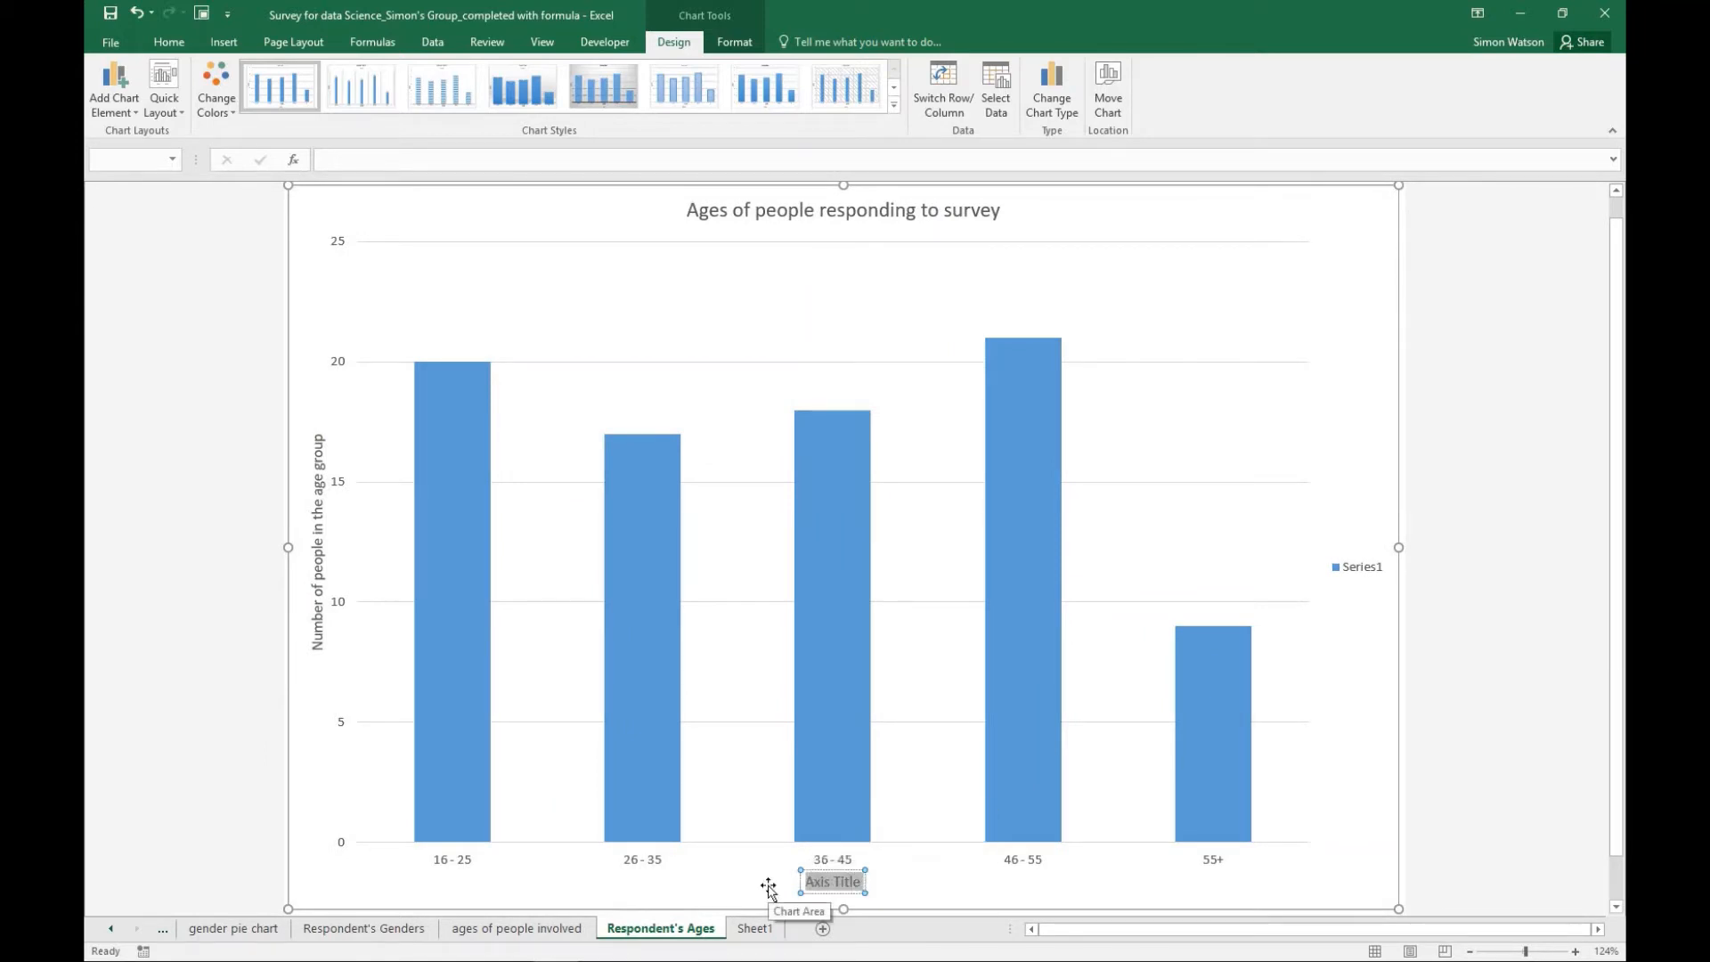
pyautogui.write('Age Groups')
pyautogui.press('Return')
pyautogui.click(1375, 369)
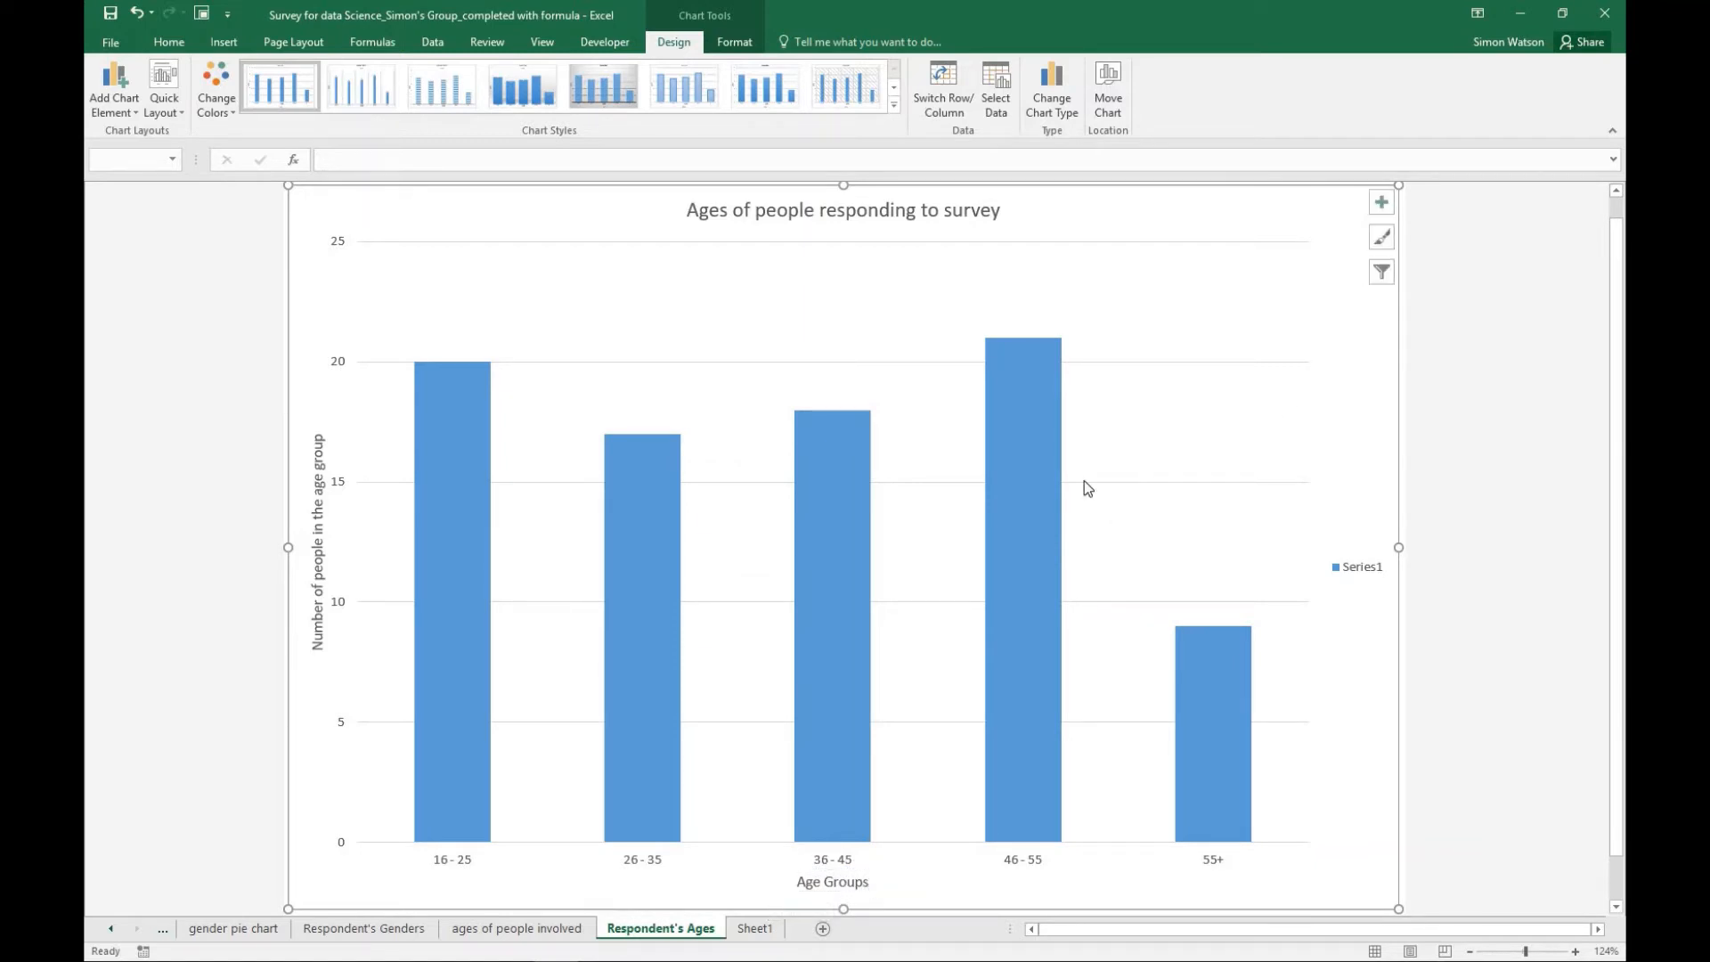
# - Compare the Respondent's Ages chart with the earlier chart on the "ages of people involved" sheet
pyautogui.click(488, 932)
pyautogui.click(641, 935)
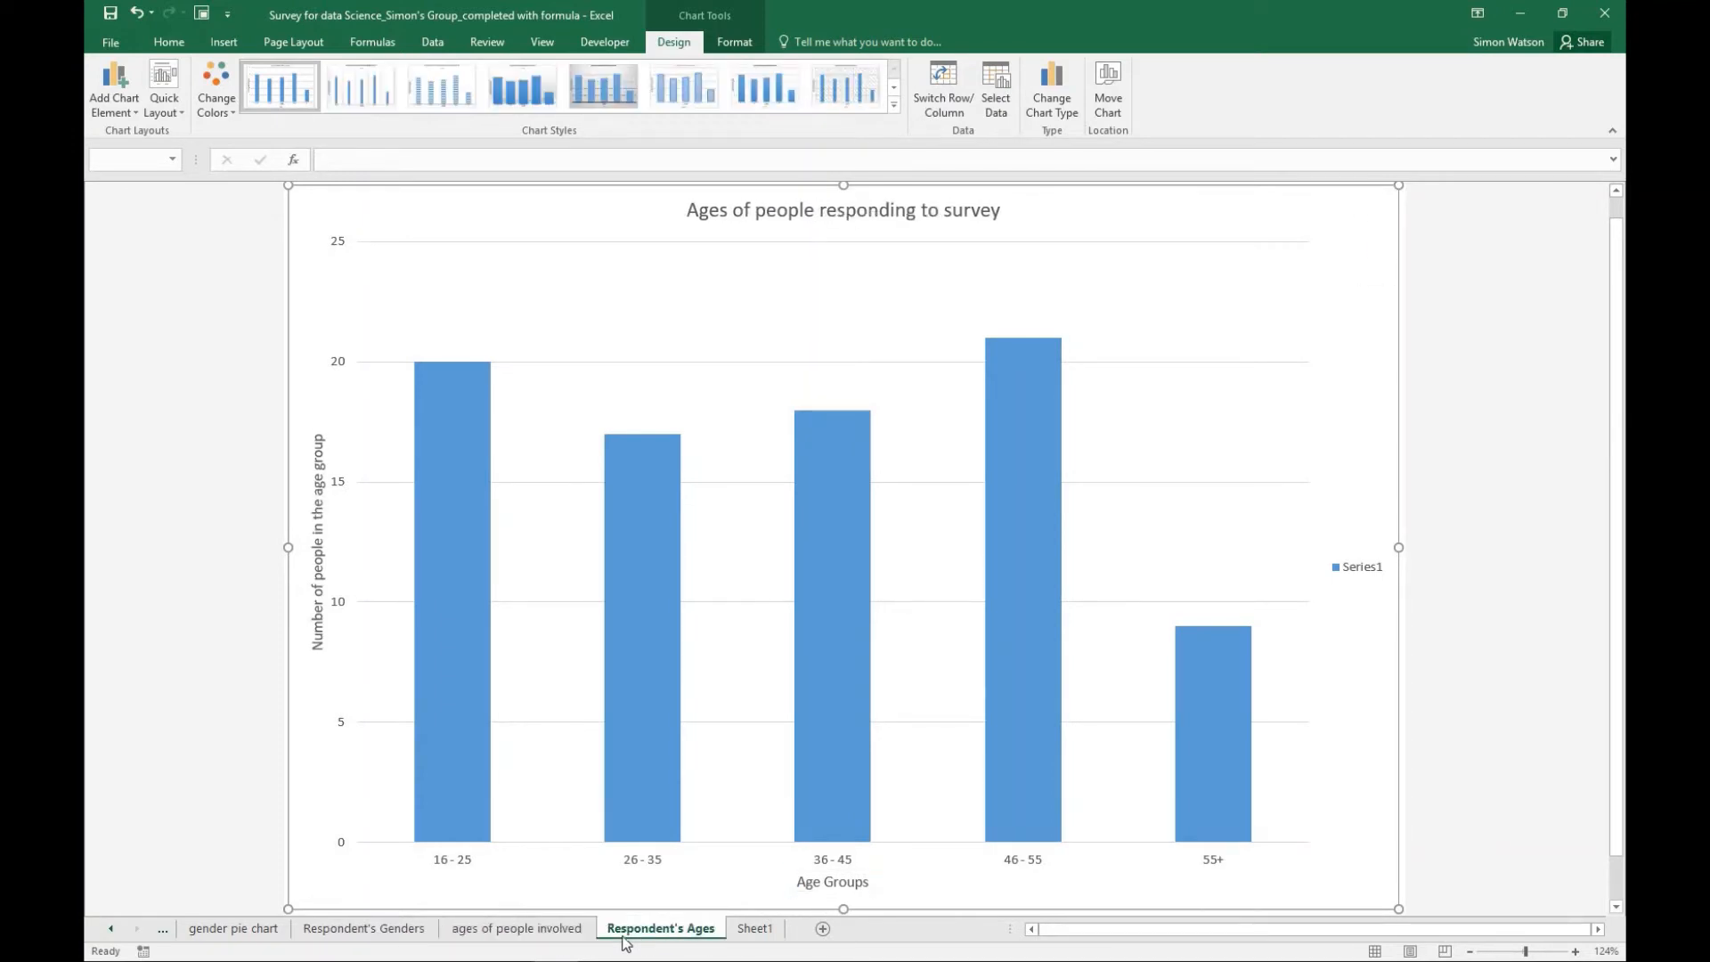
pyautogui.click(556, 931)
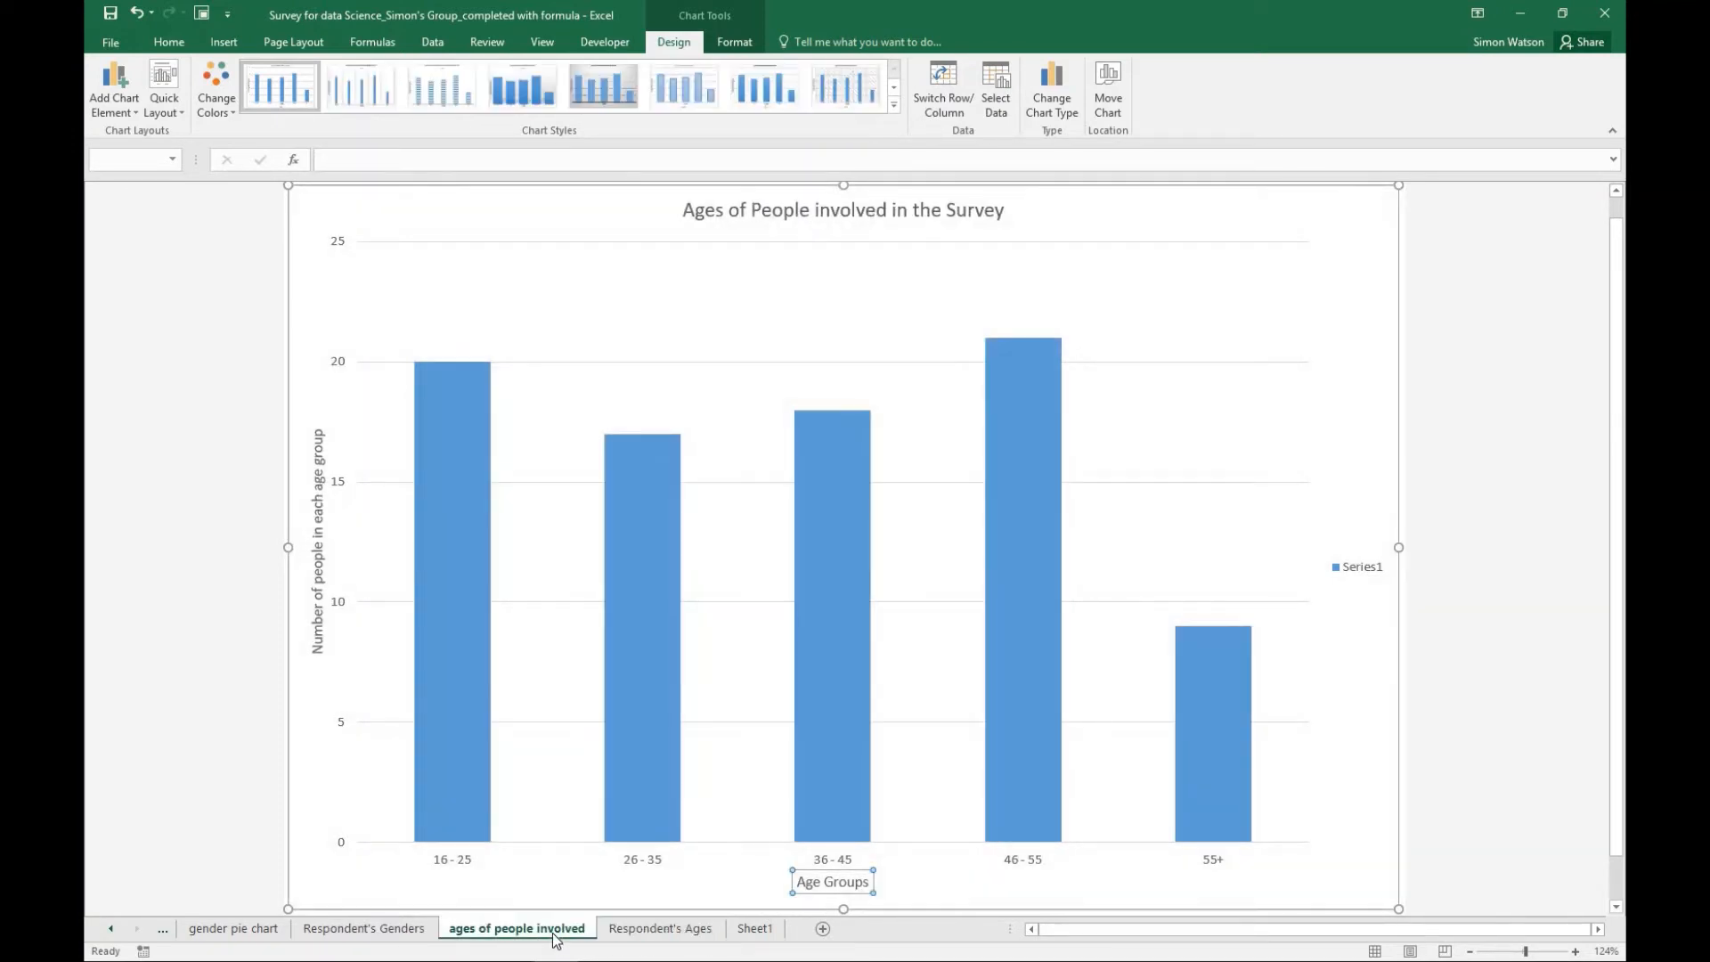
pyautogui.click(656, 932)
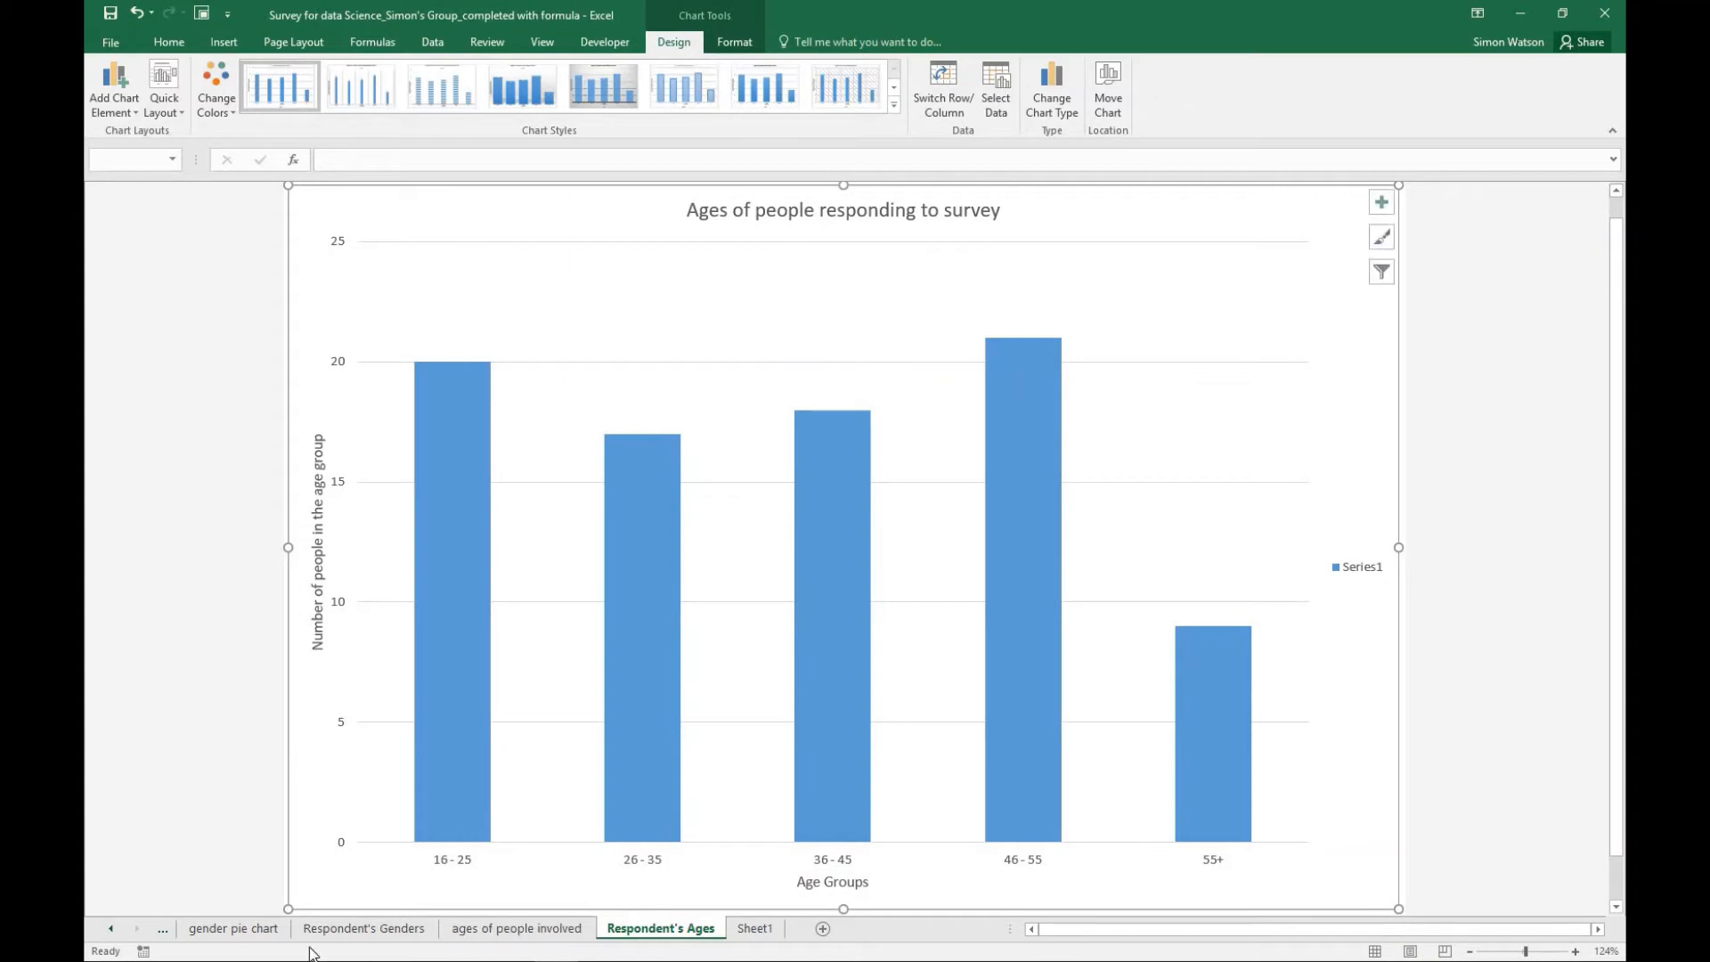
pyautogui.click(589, 927)
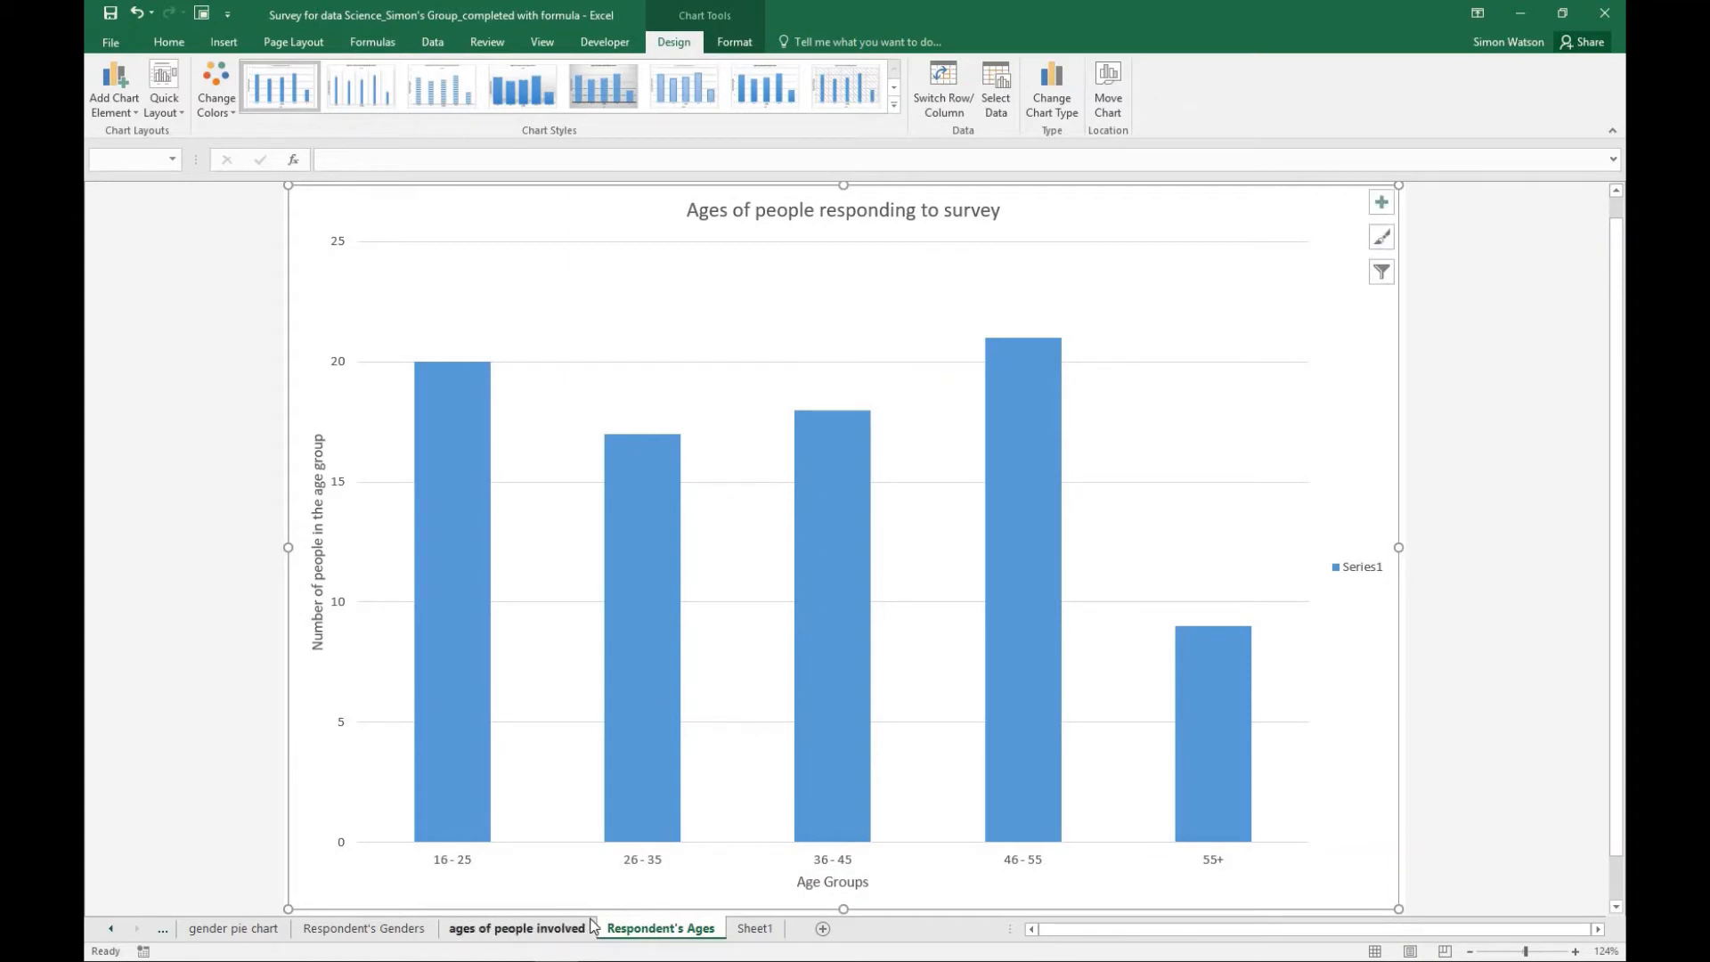
# - Insert a 2-D line chart from the average spend headings J95:N95 and their totals J98:N98 on Sheet1
pyautogui.click(753, 928)
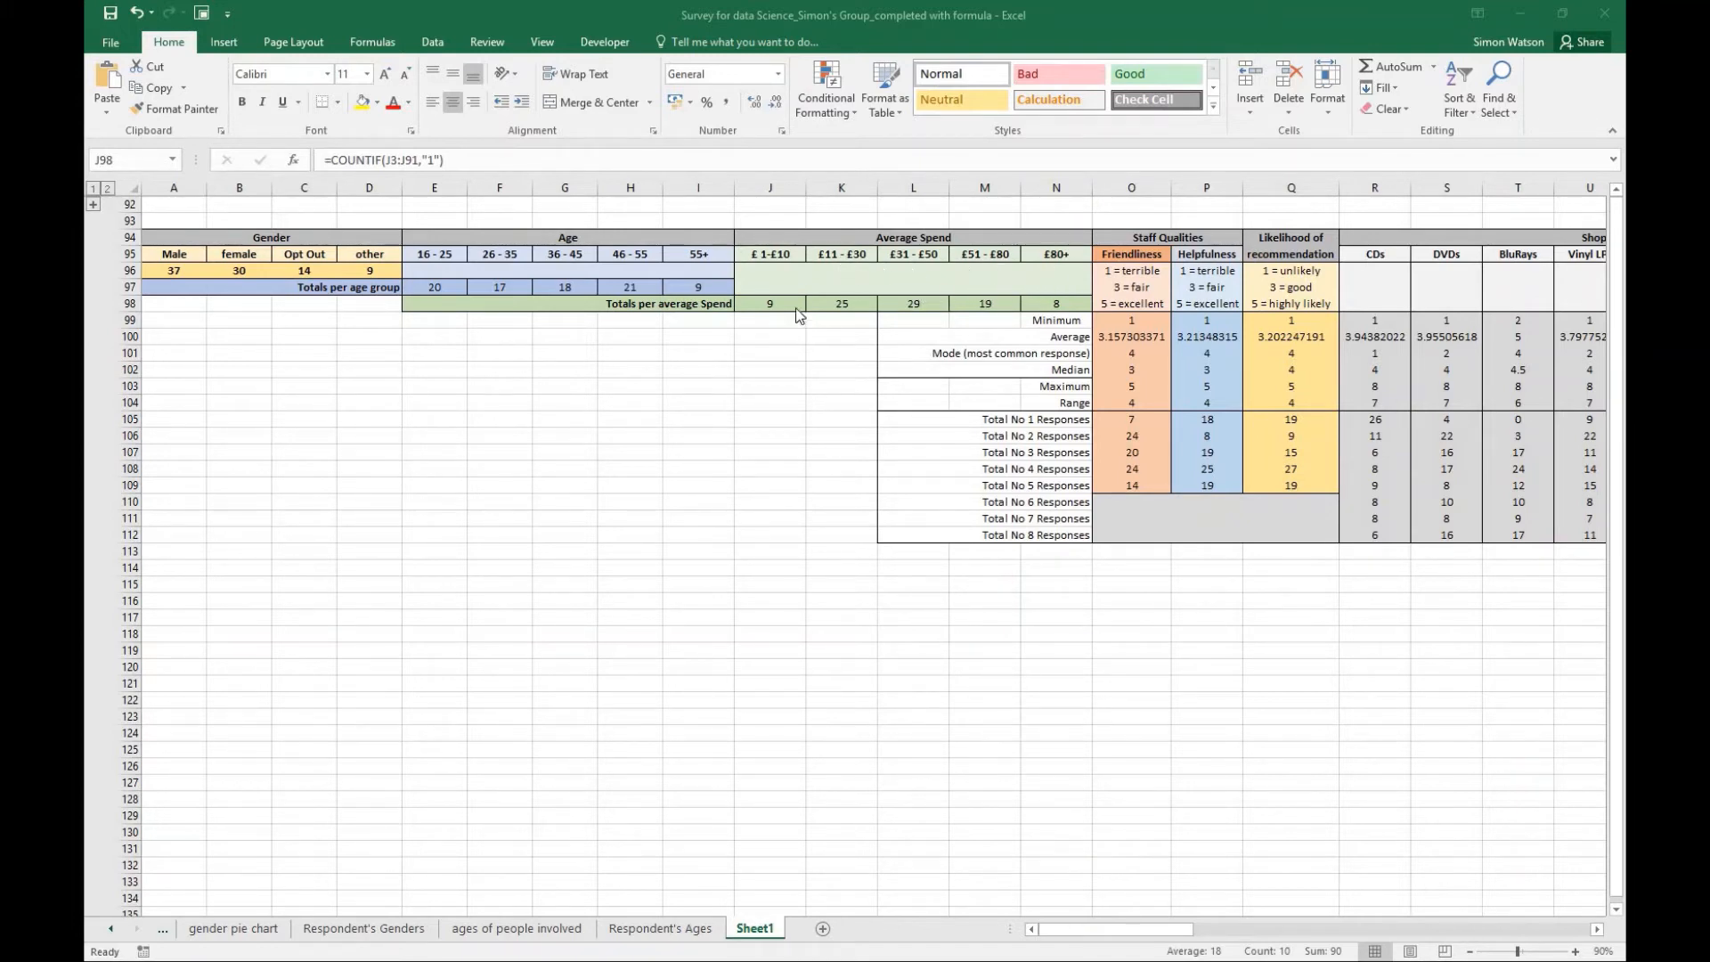
pyautogui.click(765, 254)
pyautogui.moveTo(766, 254); pyautogui.dragTo(1049, 258)
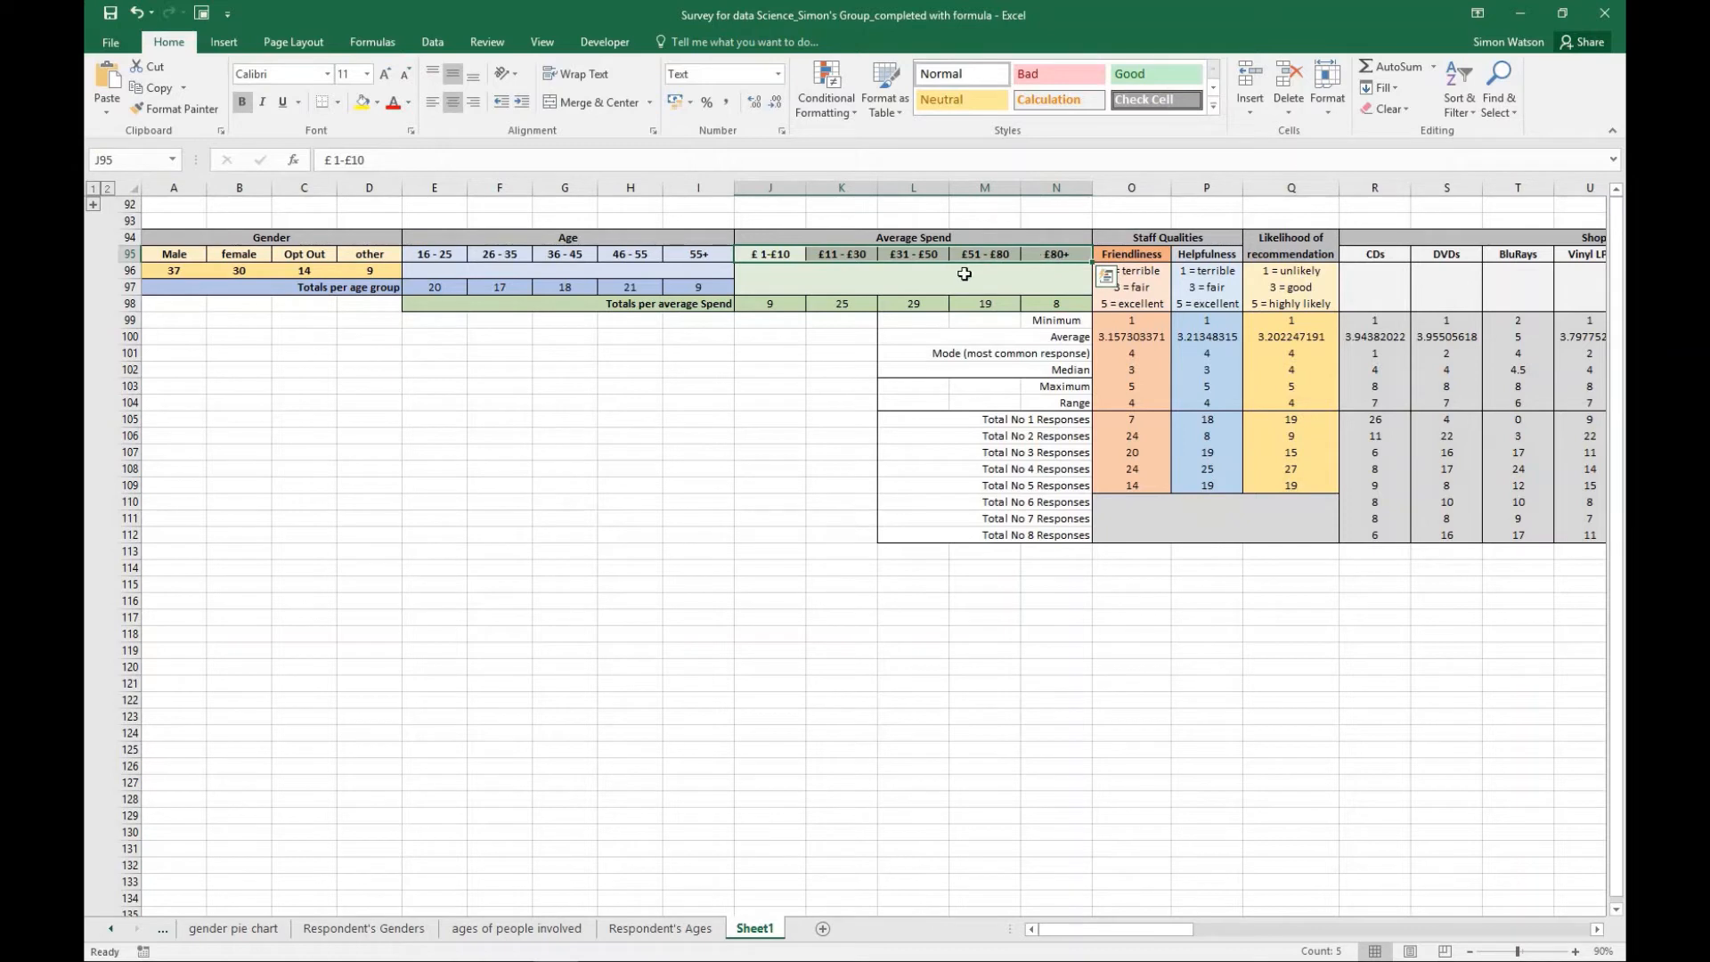
pyautogui.keyDown('ctrl'); pyautogui.moveTo(758, 305); pyautogui.dragTo(1056, 299); pyautogui.keyUp('ctrl')
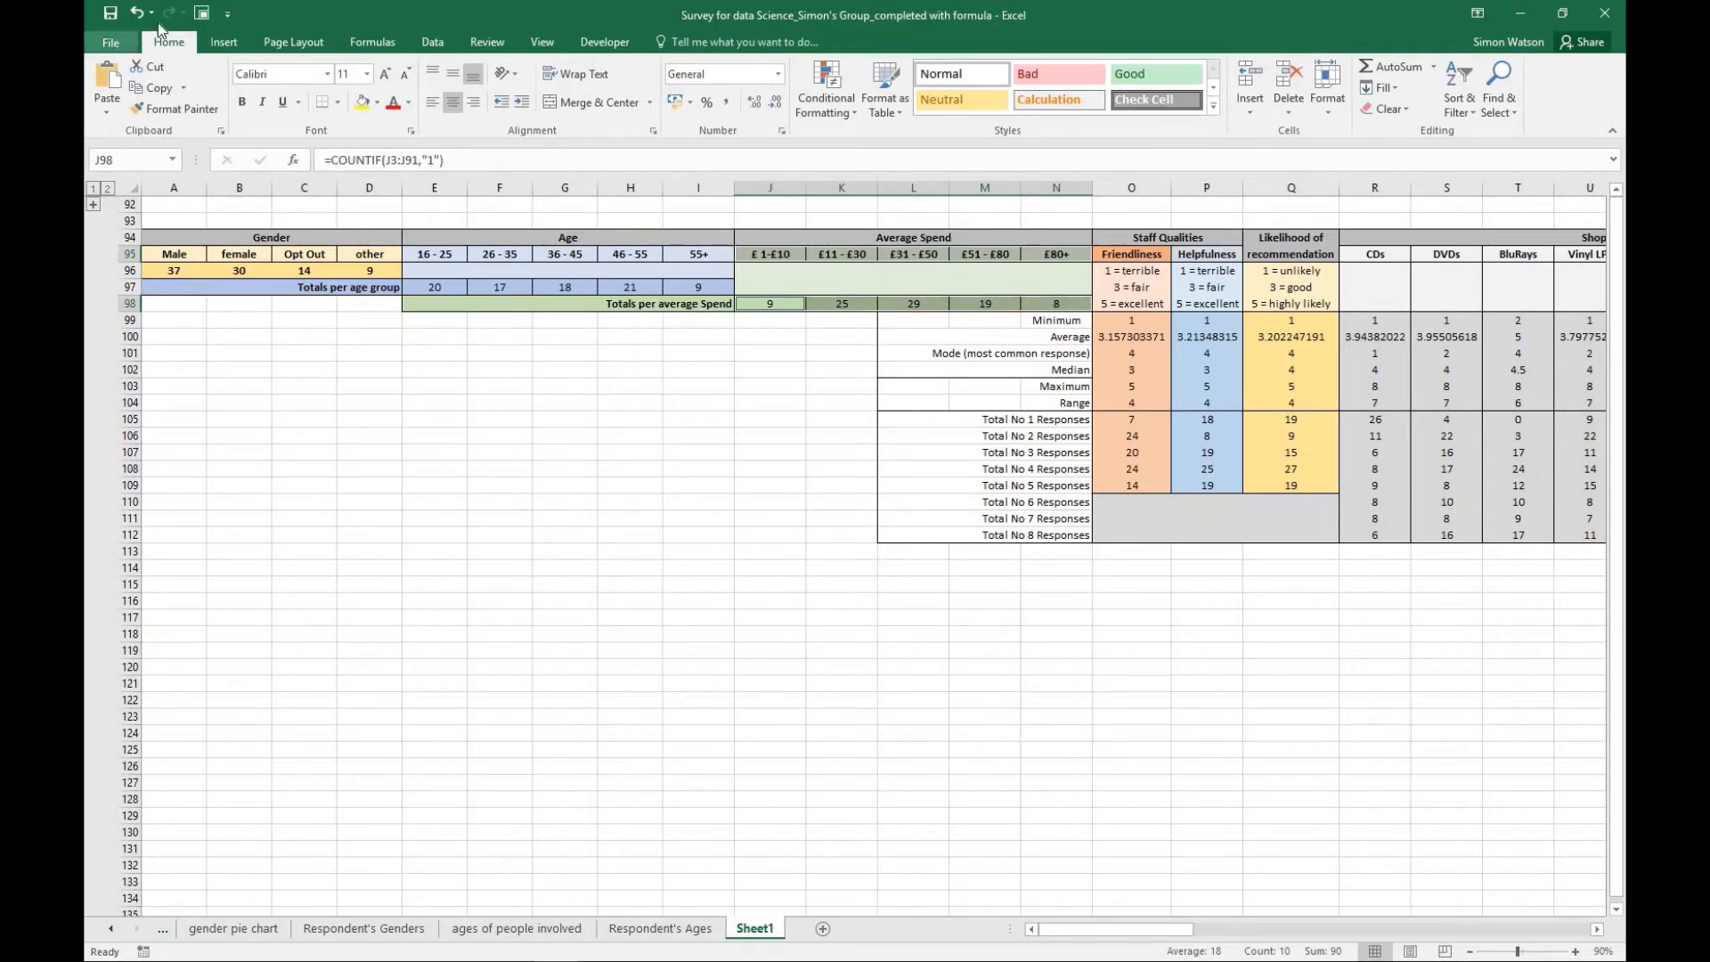
pyautogui.click(224, 42)
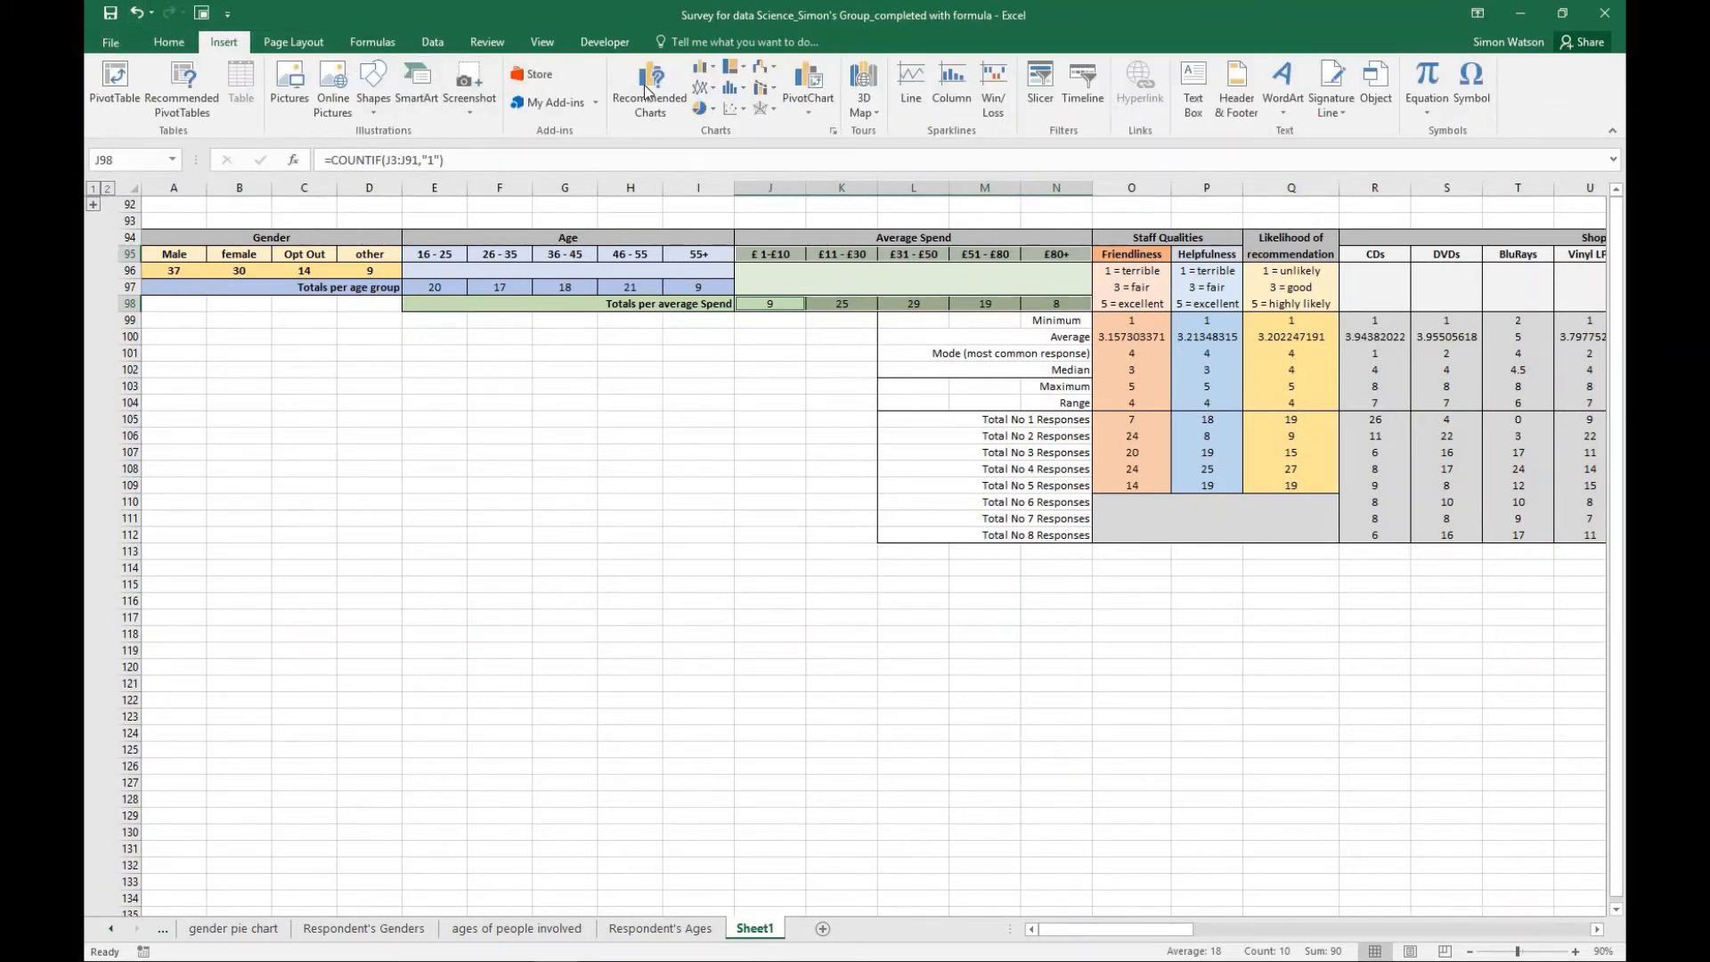
pyautogui.click(699, 89)
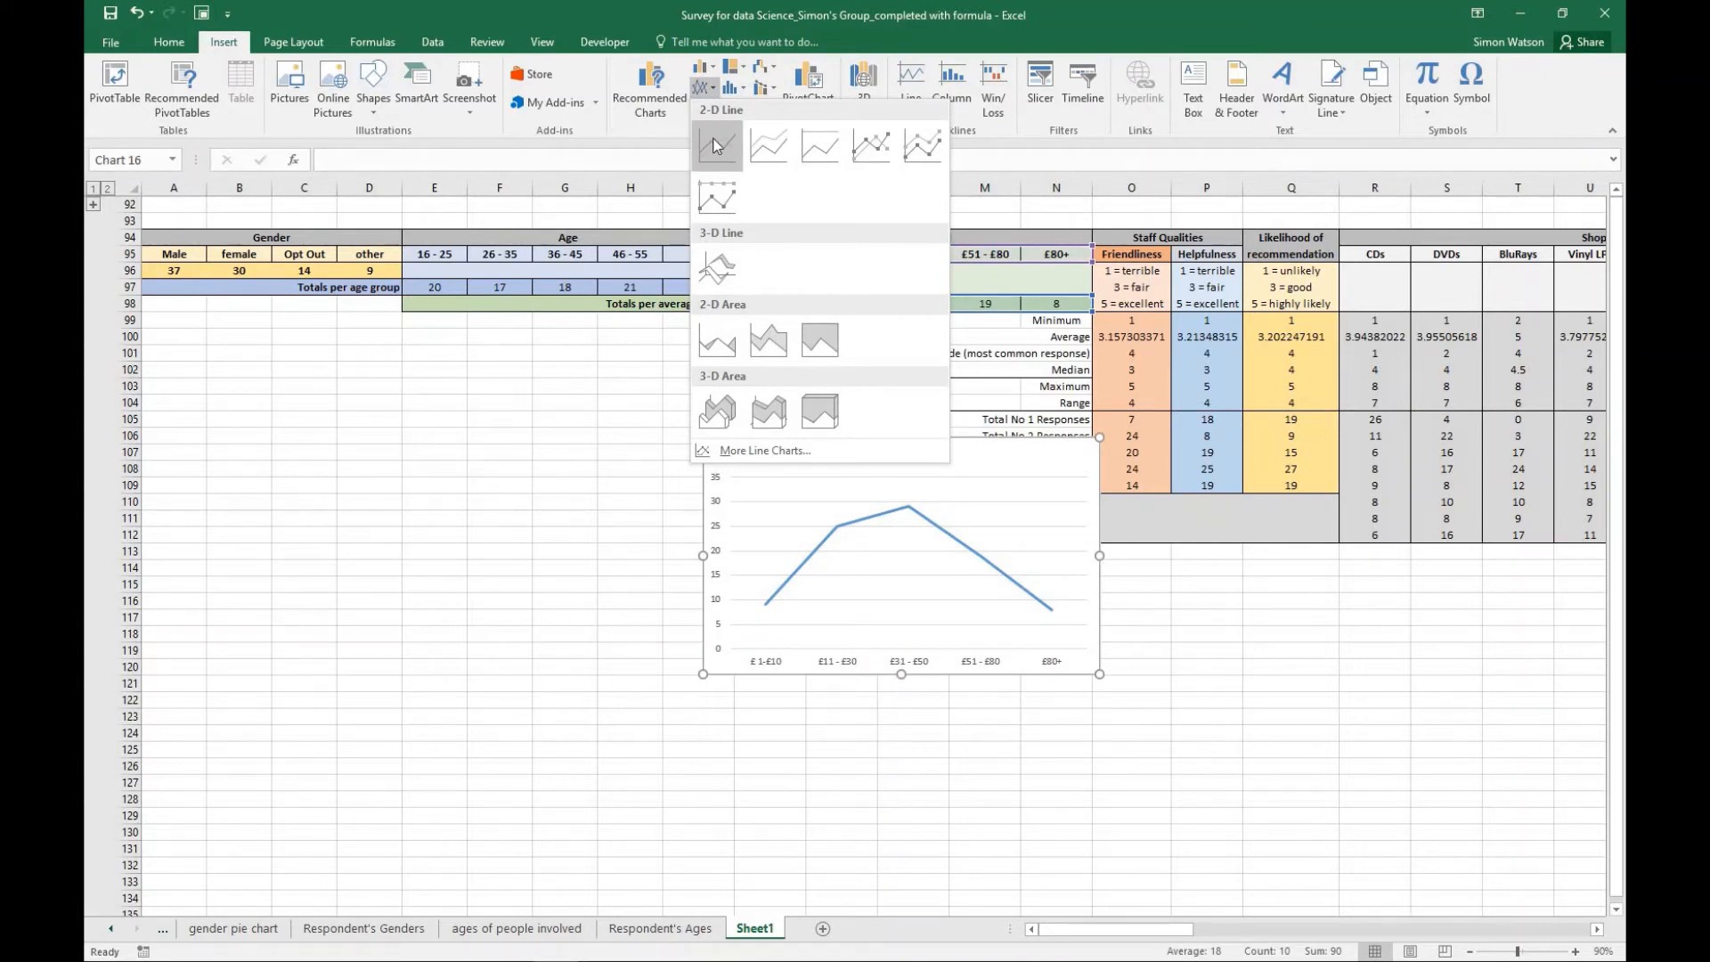
pyautogui.click(716, 145)
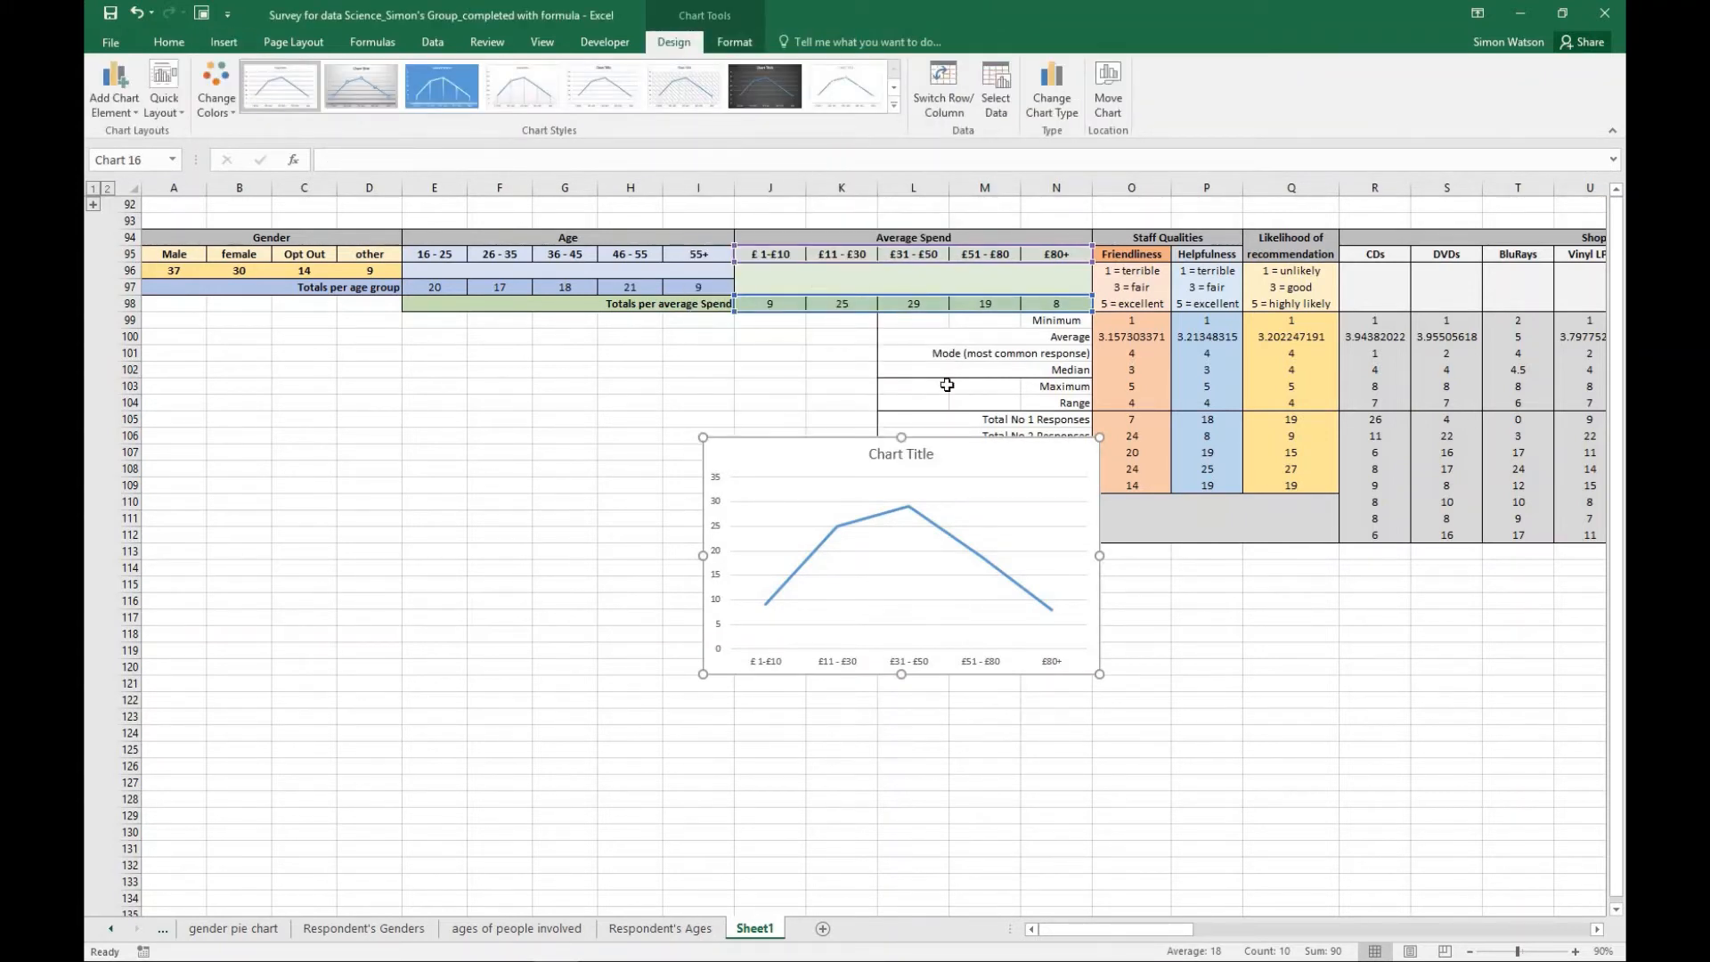
# - Move the spend line chart clear of the statistics table and apply the quick layout with chart title, both axis titles and side legend
pyautogui.moveTo(980, 457); pyautogui.dragTo(717, 472)
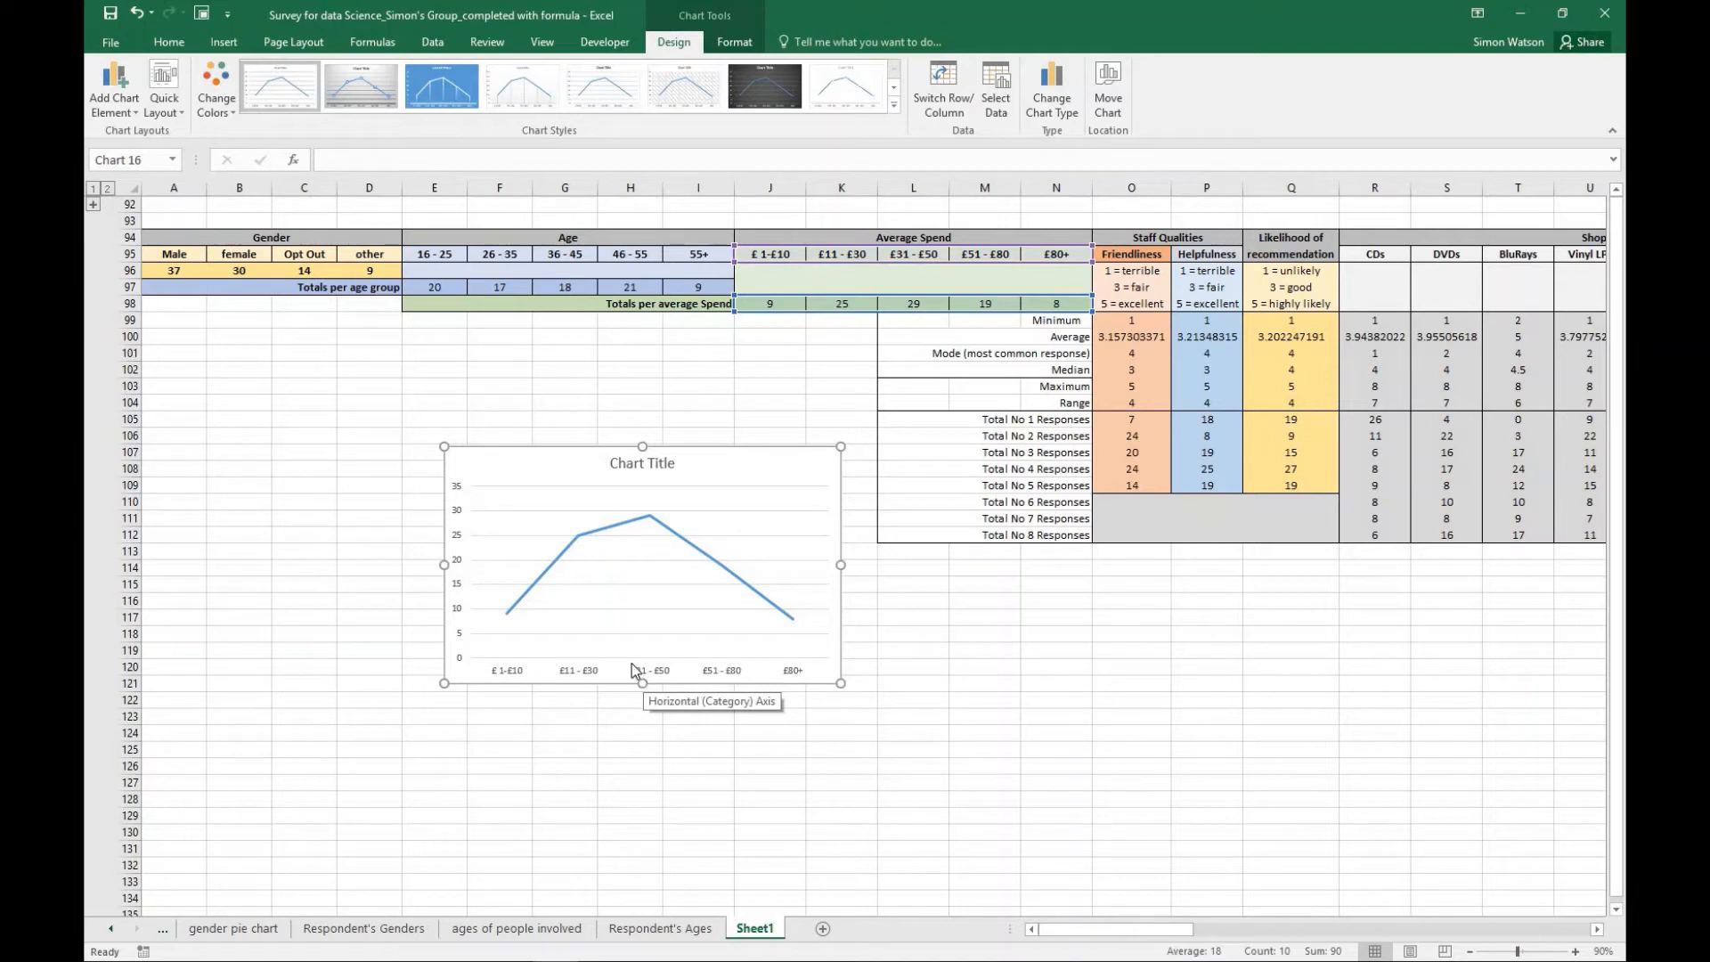
pyautogui.click(180, 107)
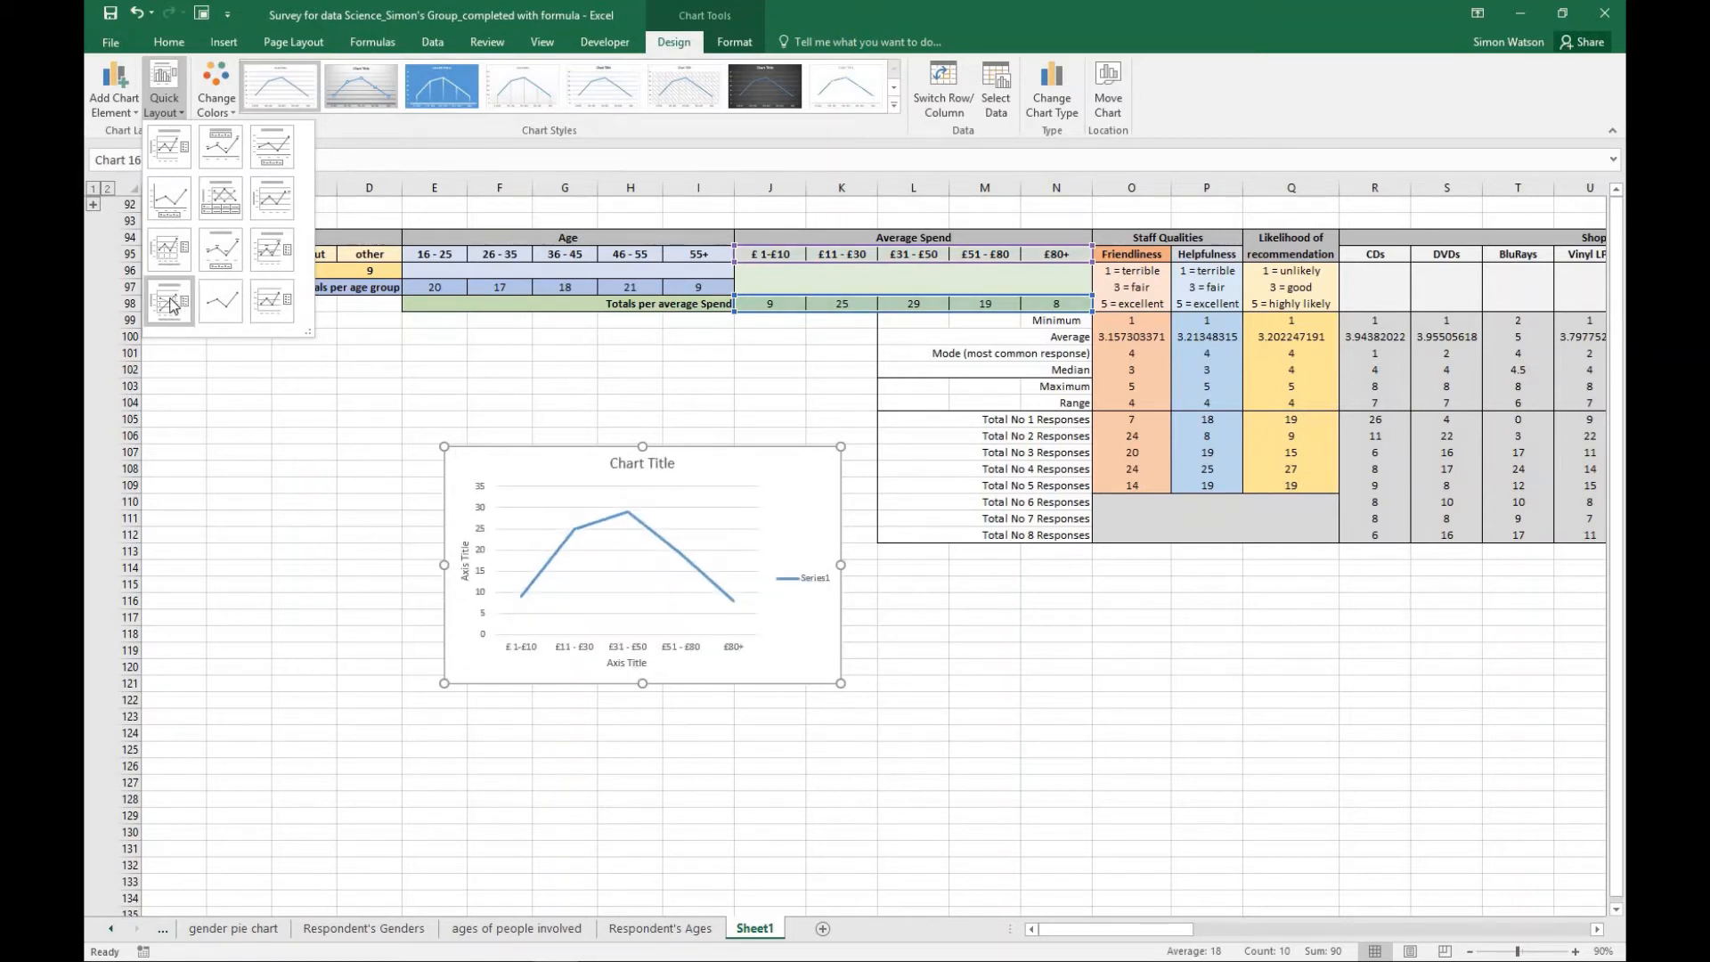
pyautogui.click(169, 303)
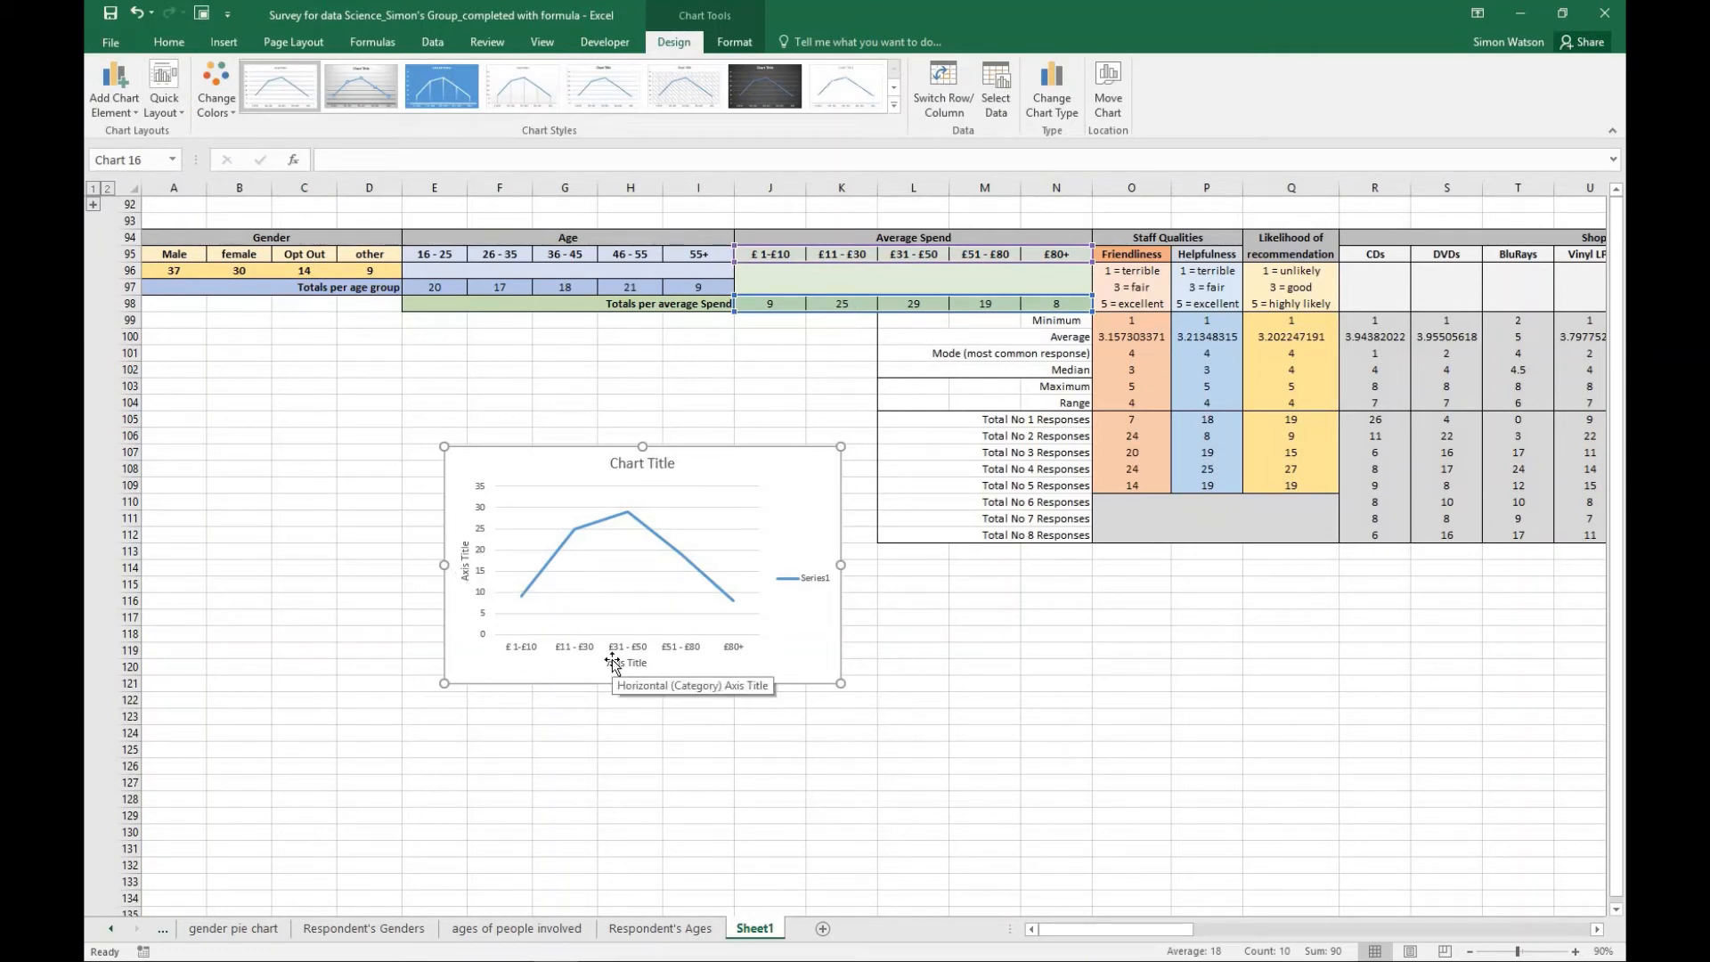
# - Move the average spend line chart to a new sheet named "Average Amount Spent"
pyautogui.click(1110, 100)
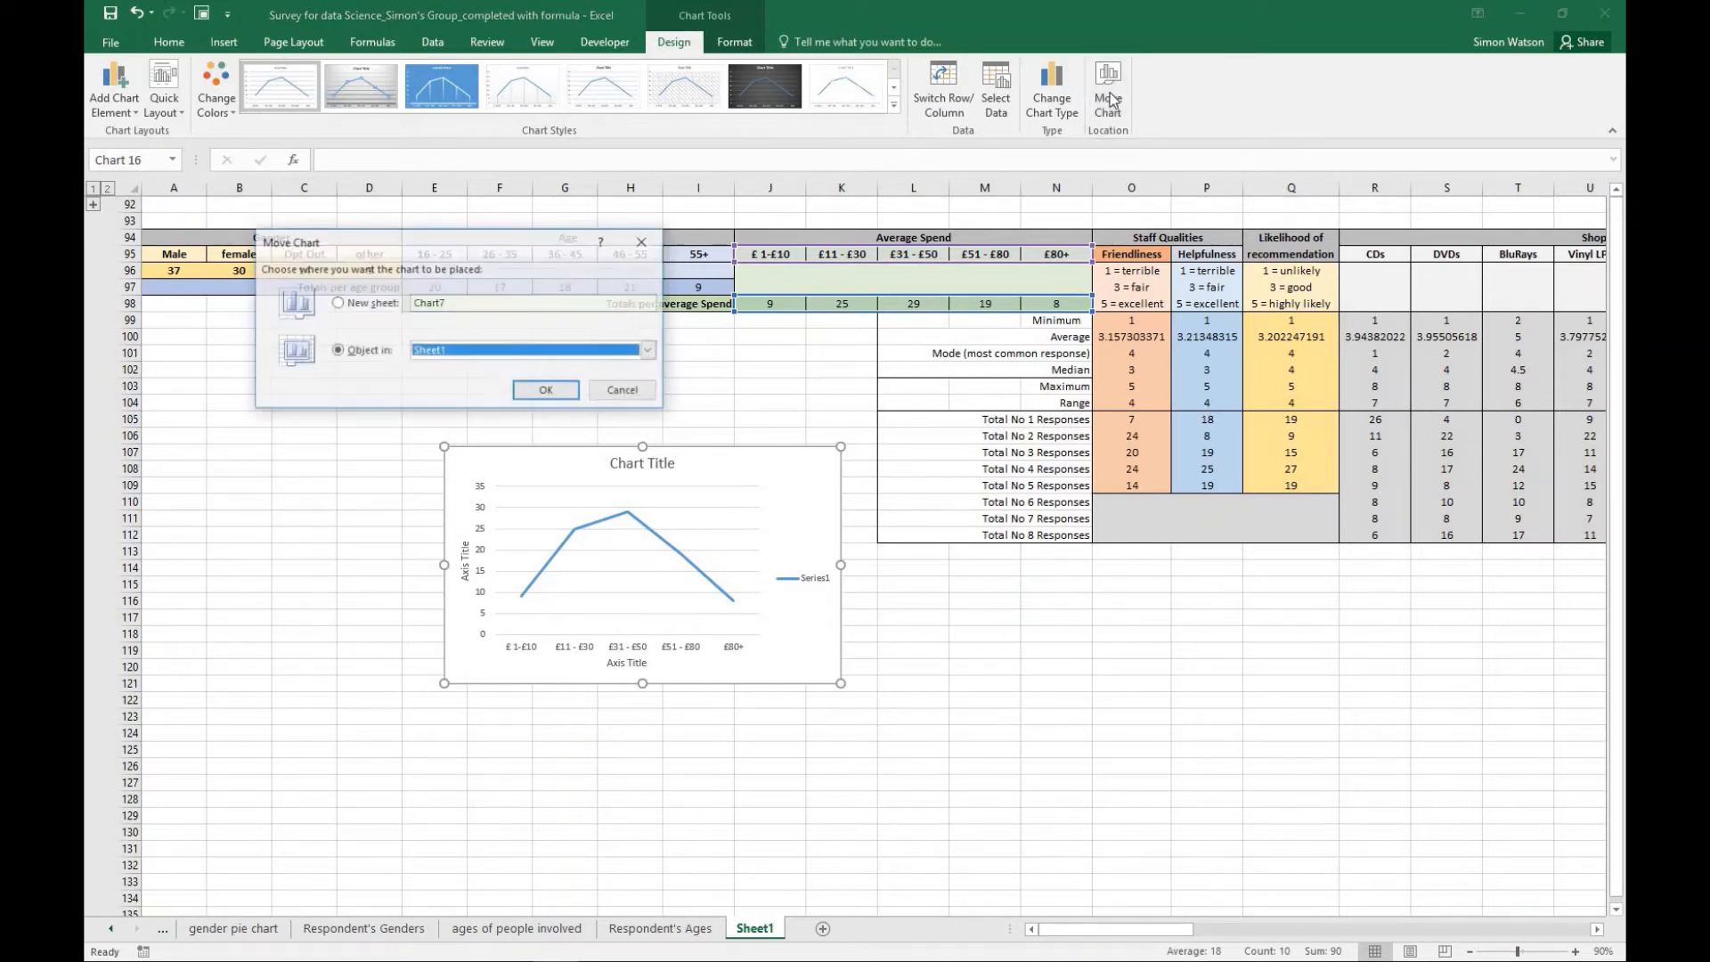
pyautogui.click(338, 304)
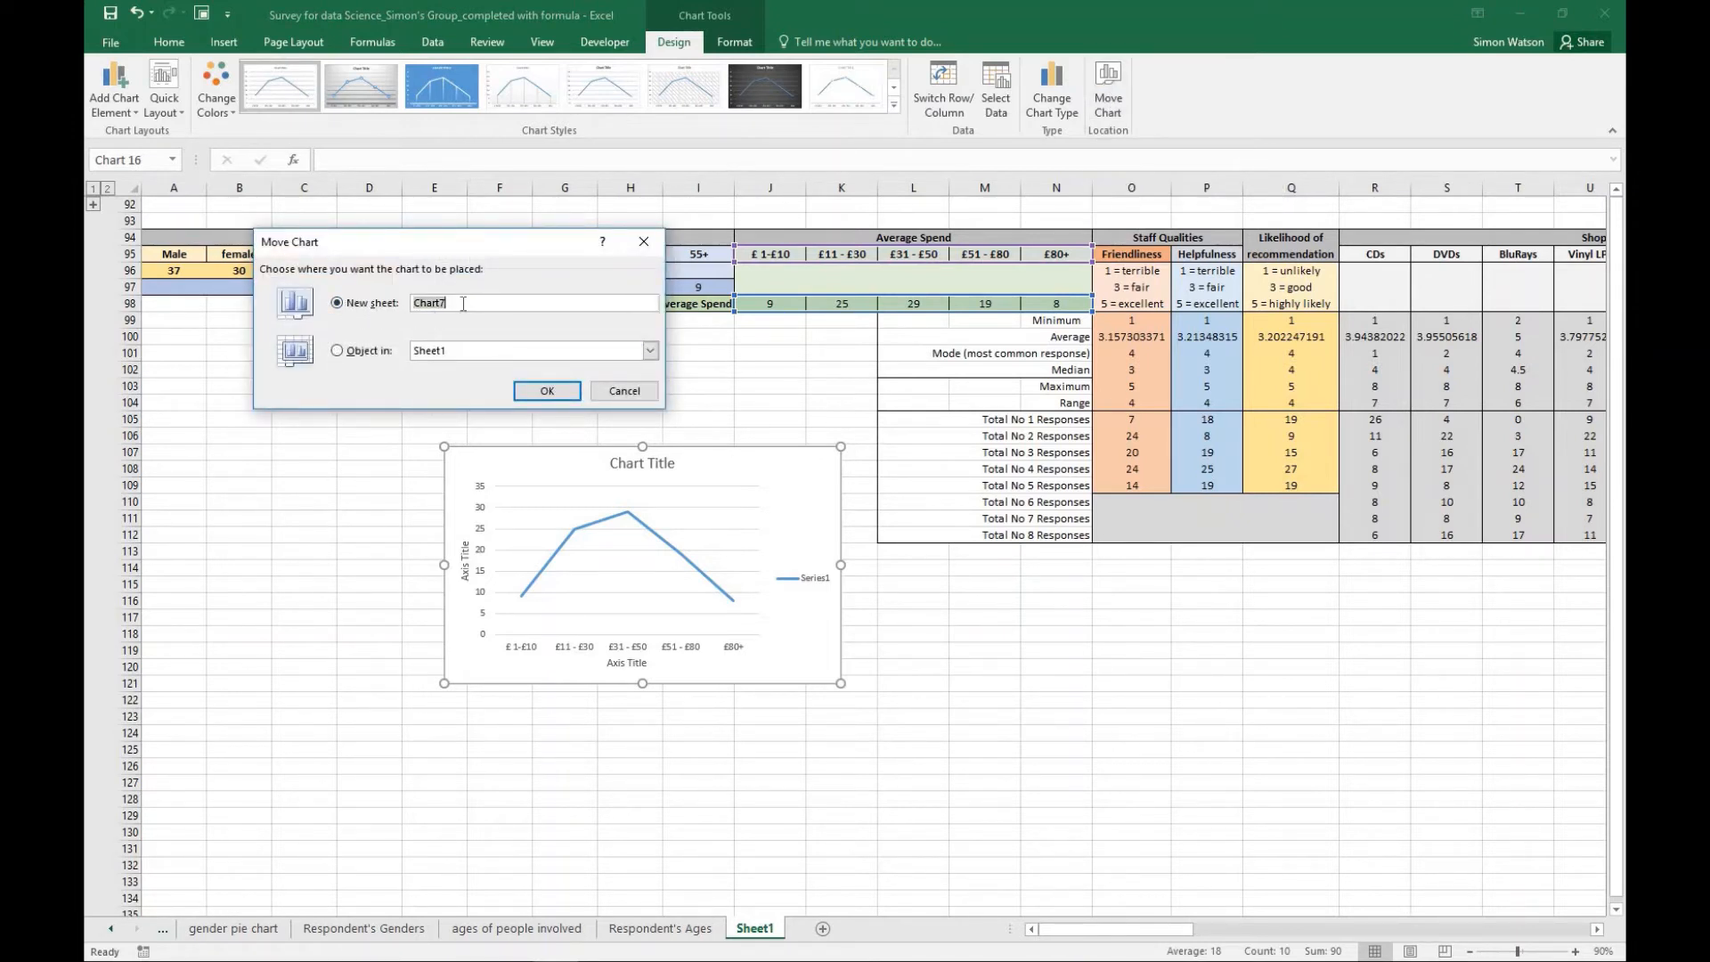
pyautogui.write('Average Amount Spwent')
pyautogui.click(515, 304)
pyautogui.press('BackSpace')
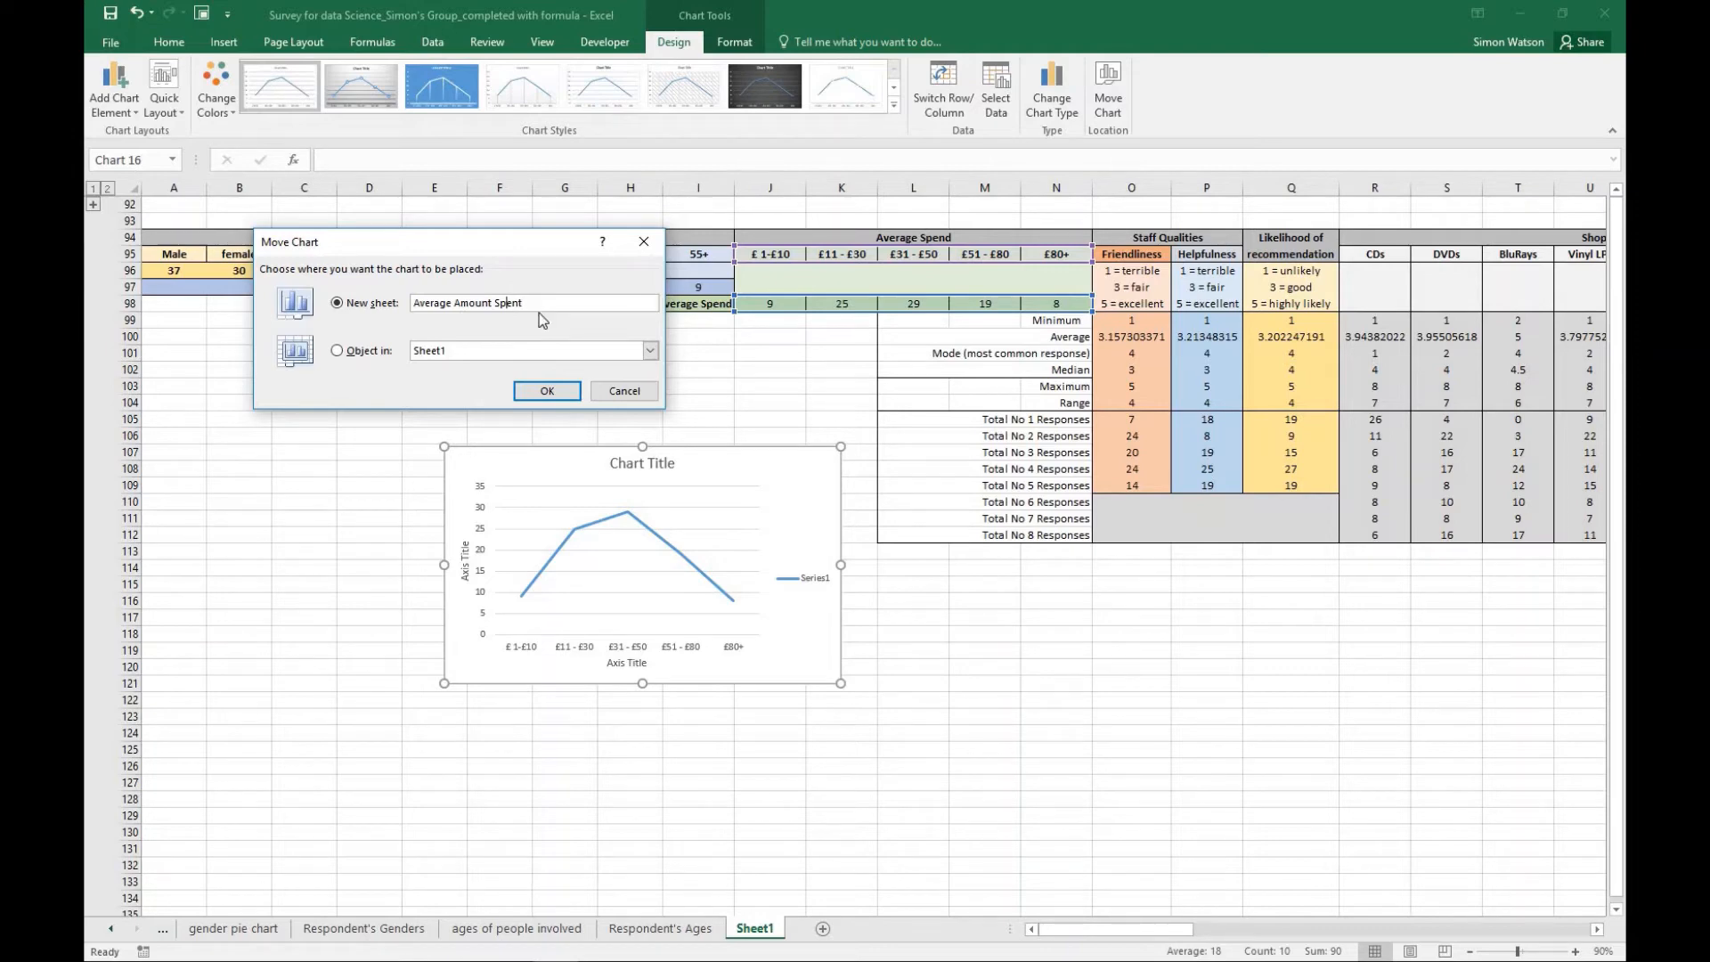
pyautogui.click(548, 391)
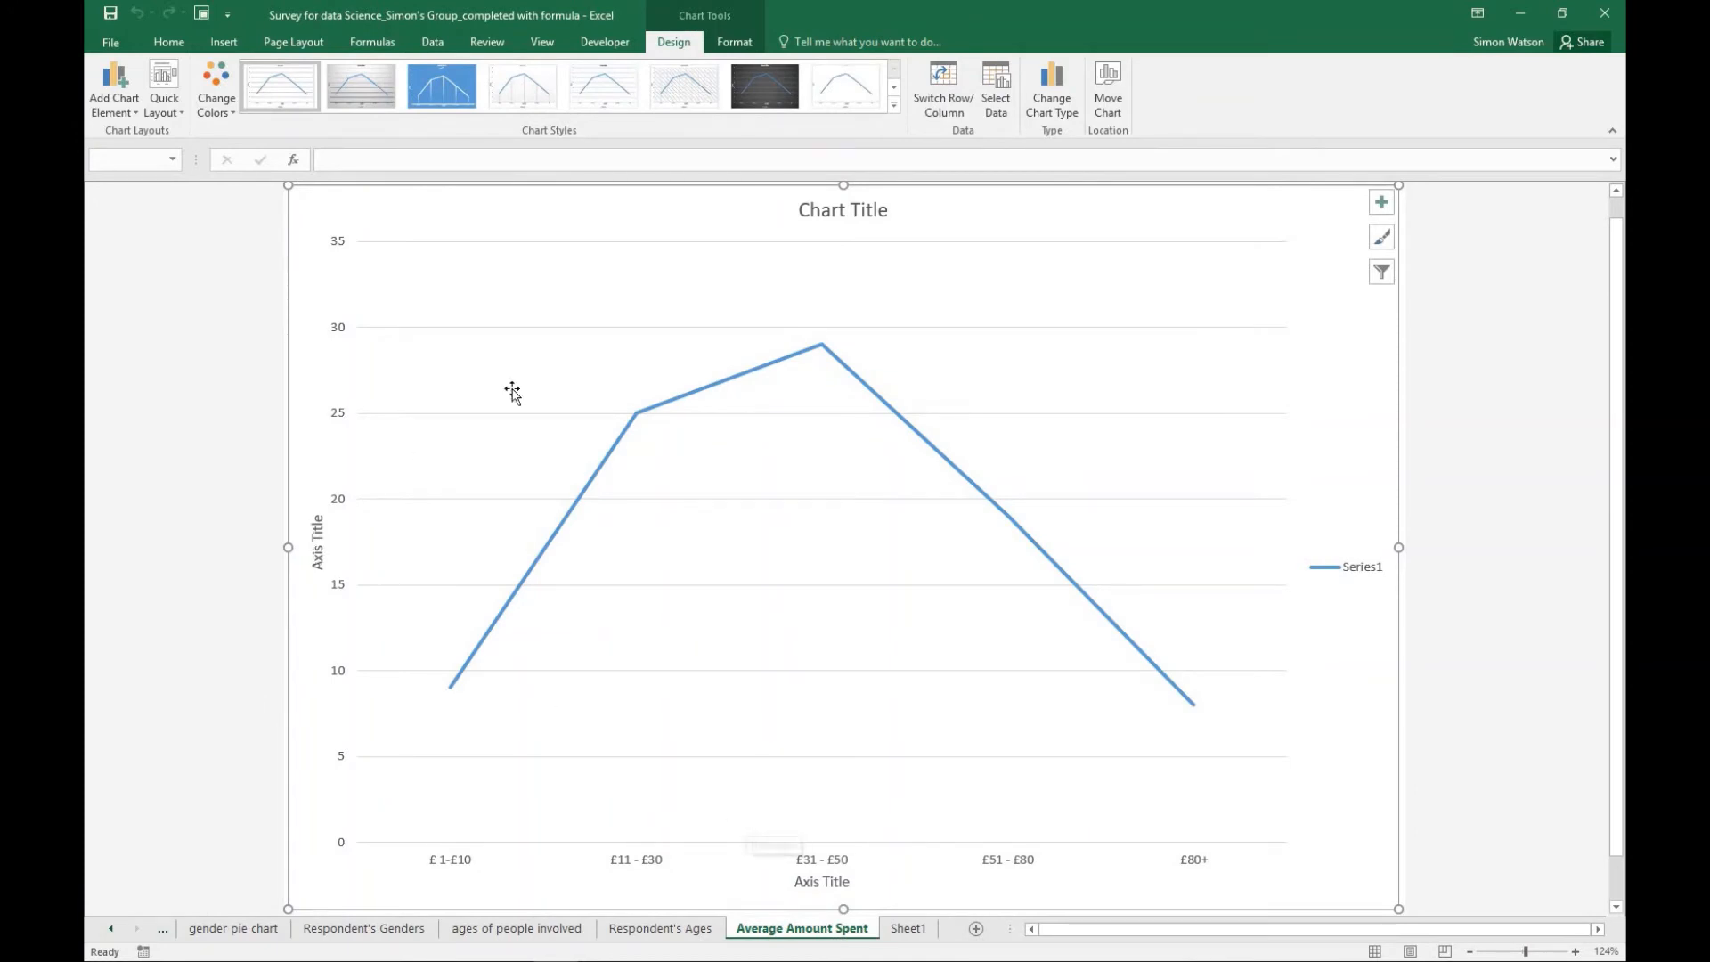
# - Set the title of the spend line chart to "Average amount spent"
pyautogui.click(830, 214)
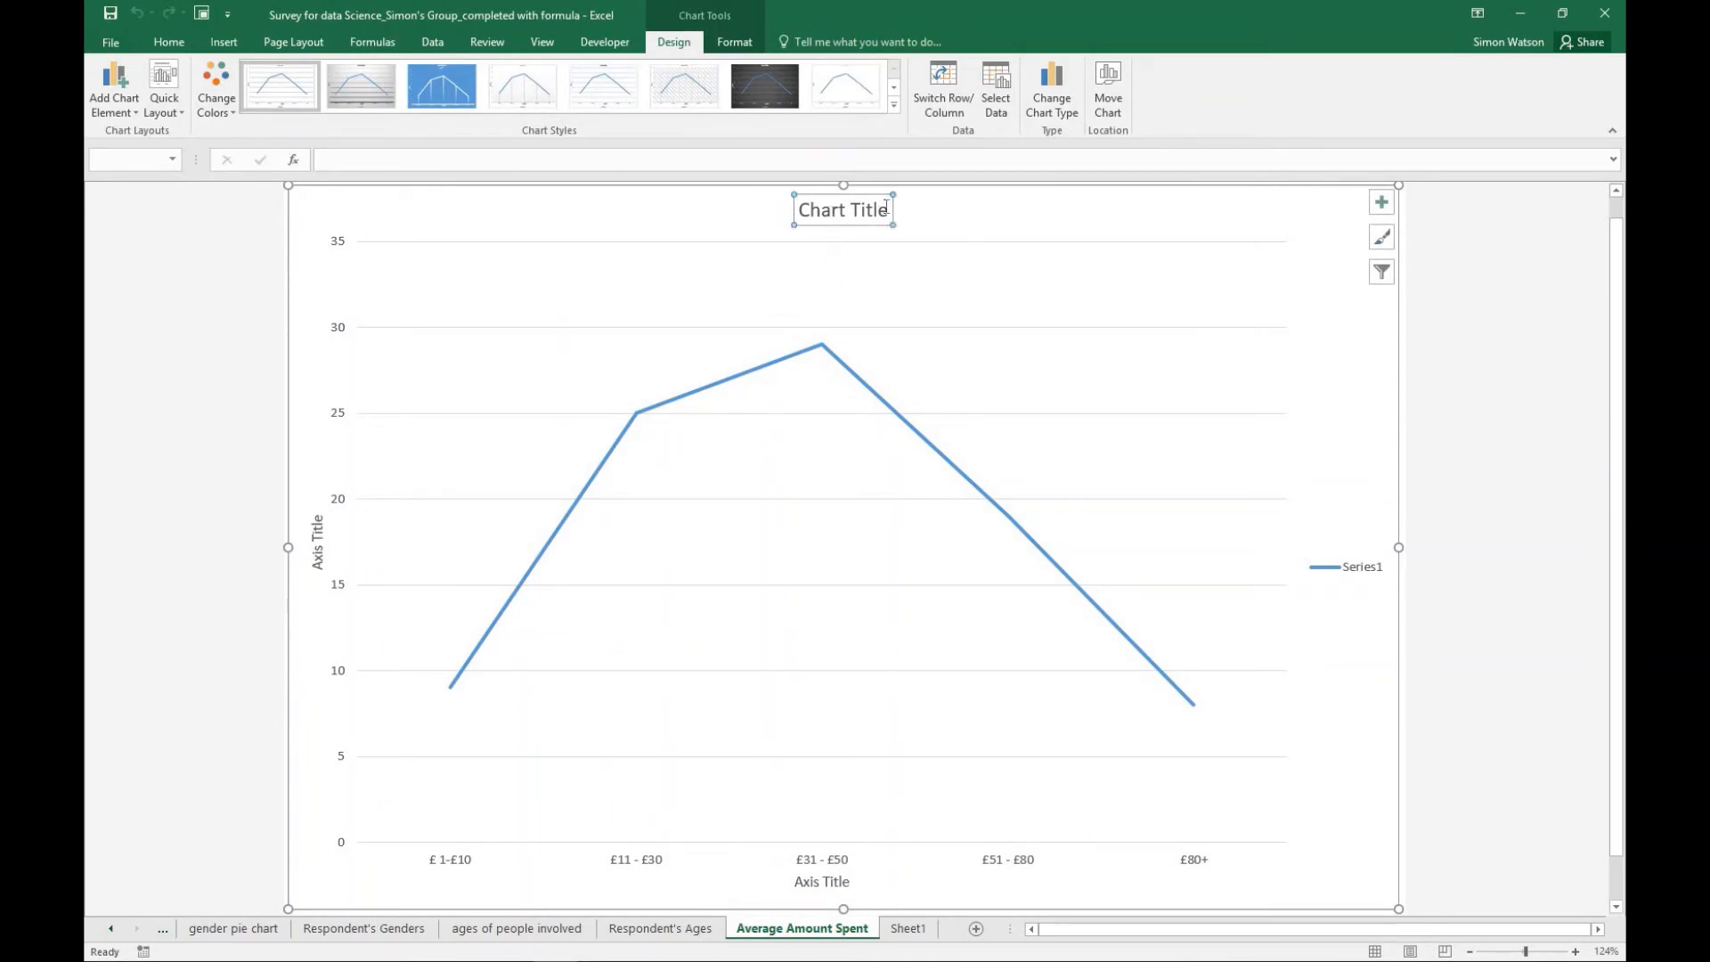
pyautogui.tripleClick(791, 216)
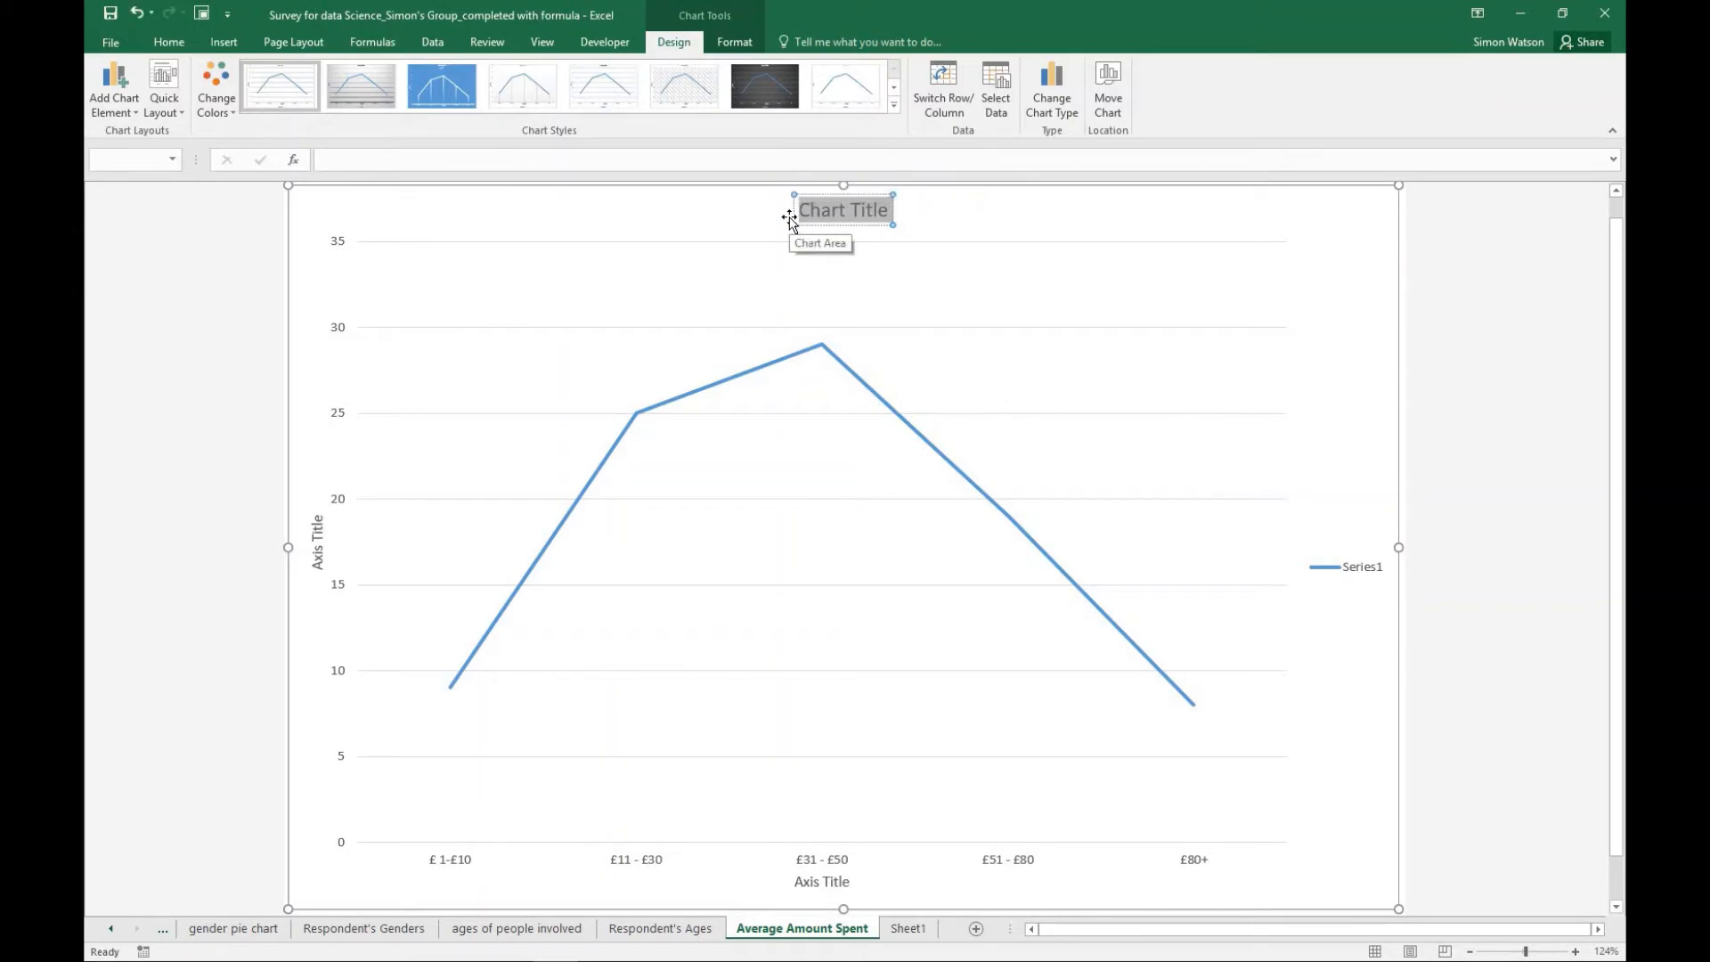
pyautogui.write('Average am')
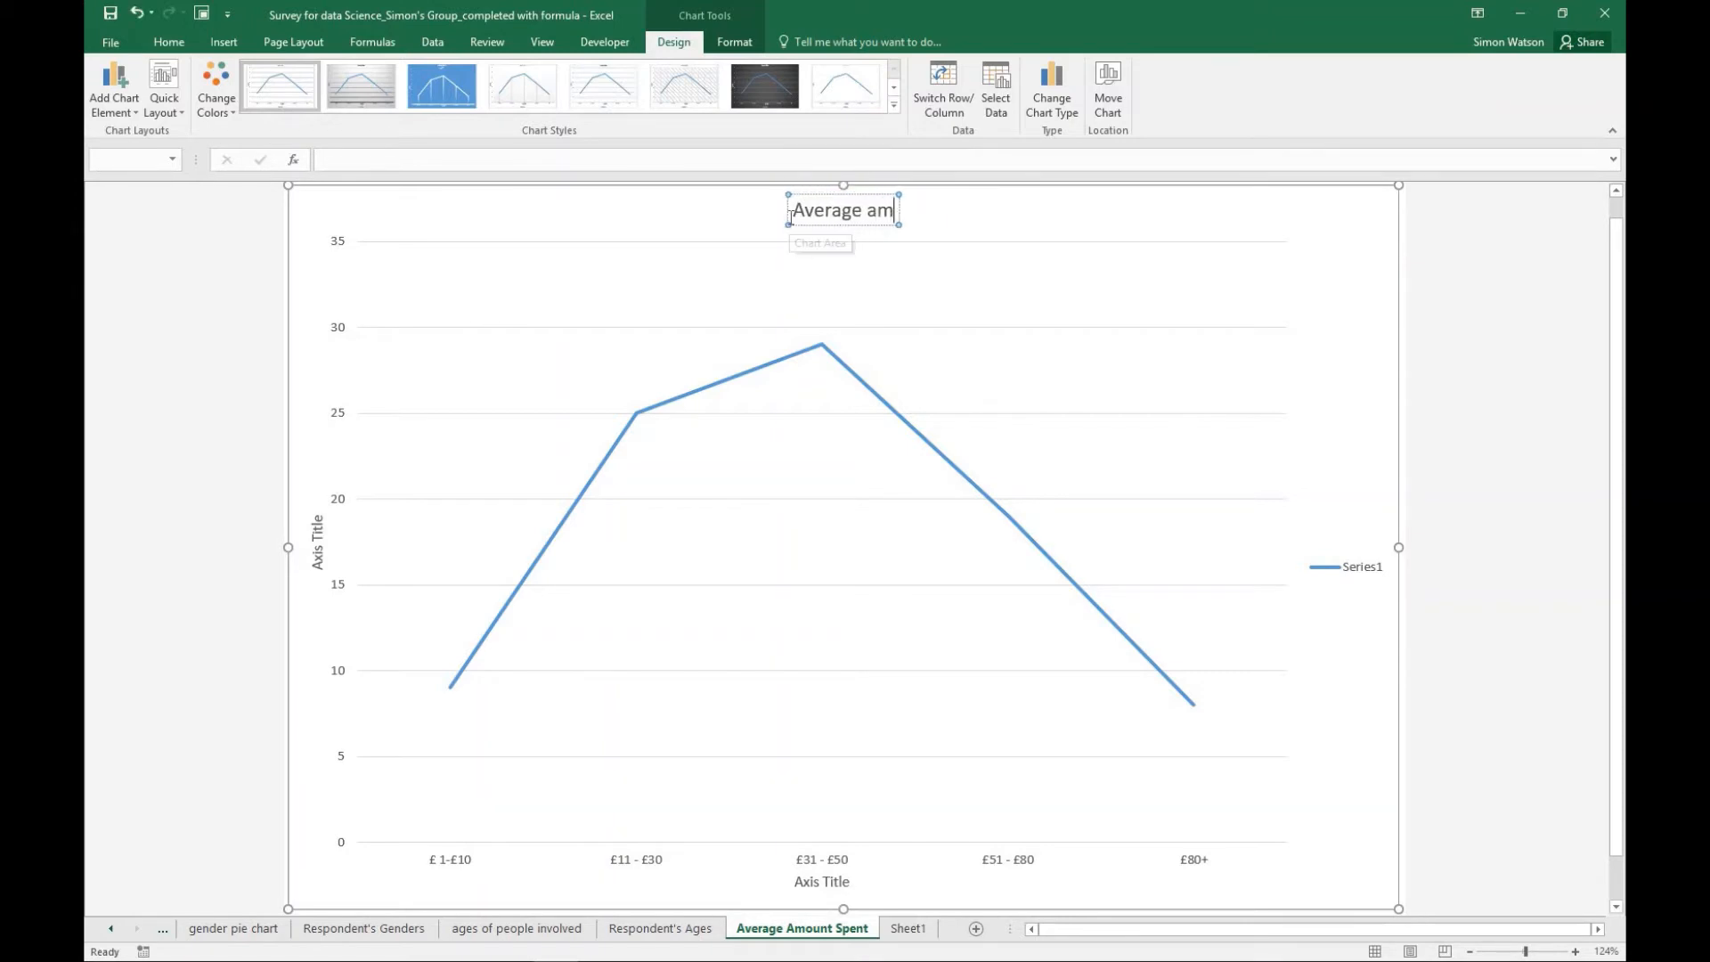
pyautogui.write('ount spoent')
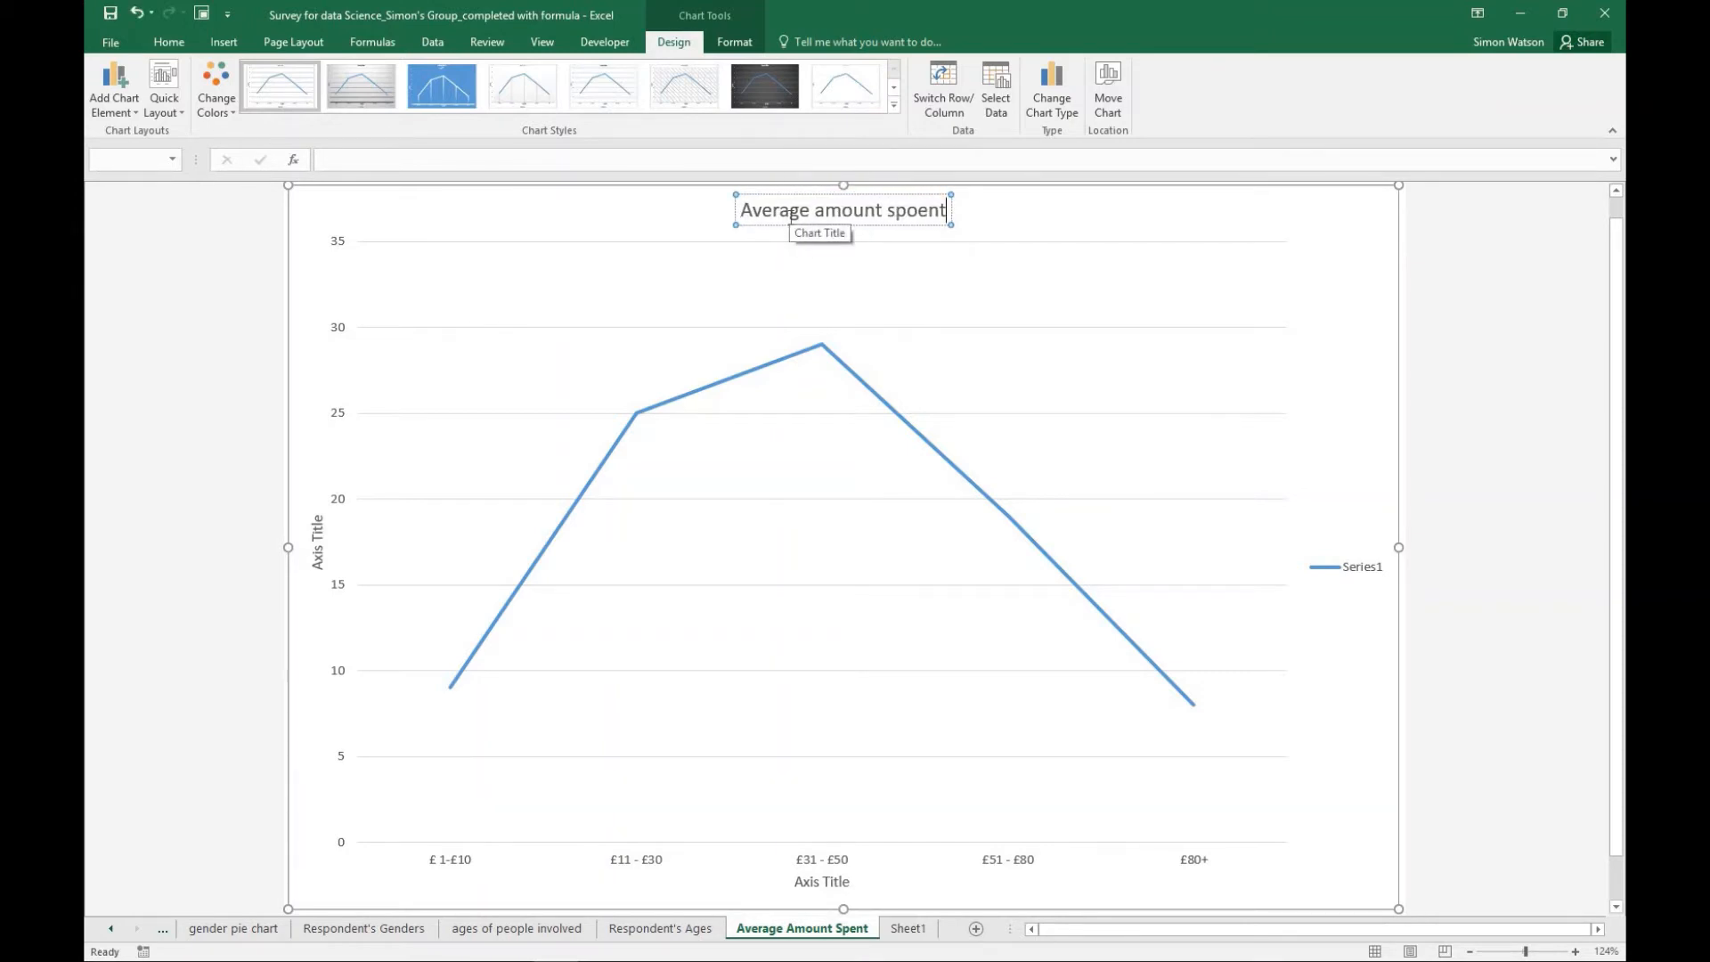
pyautogui.click(912, 209)
pyautogui.press('Delete')
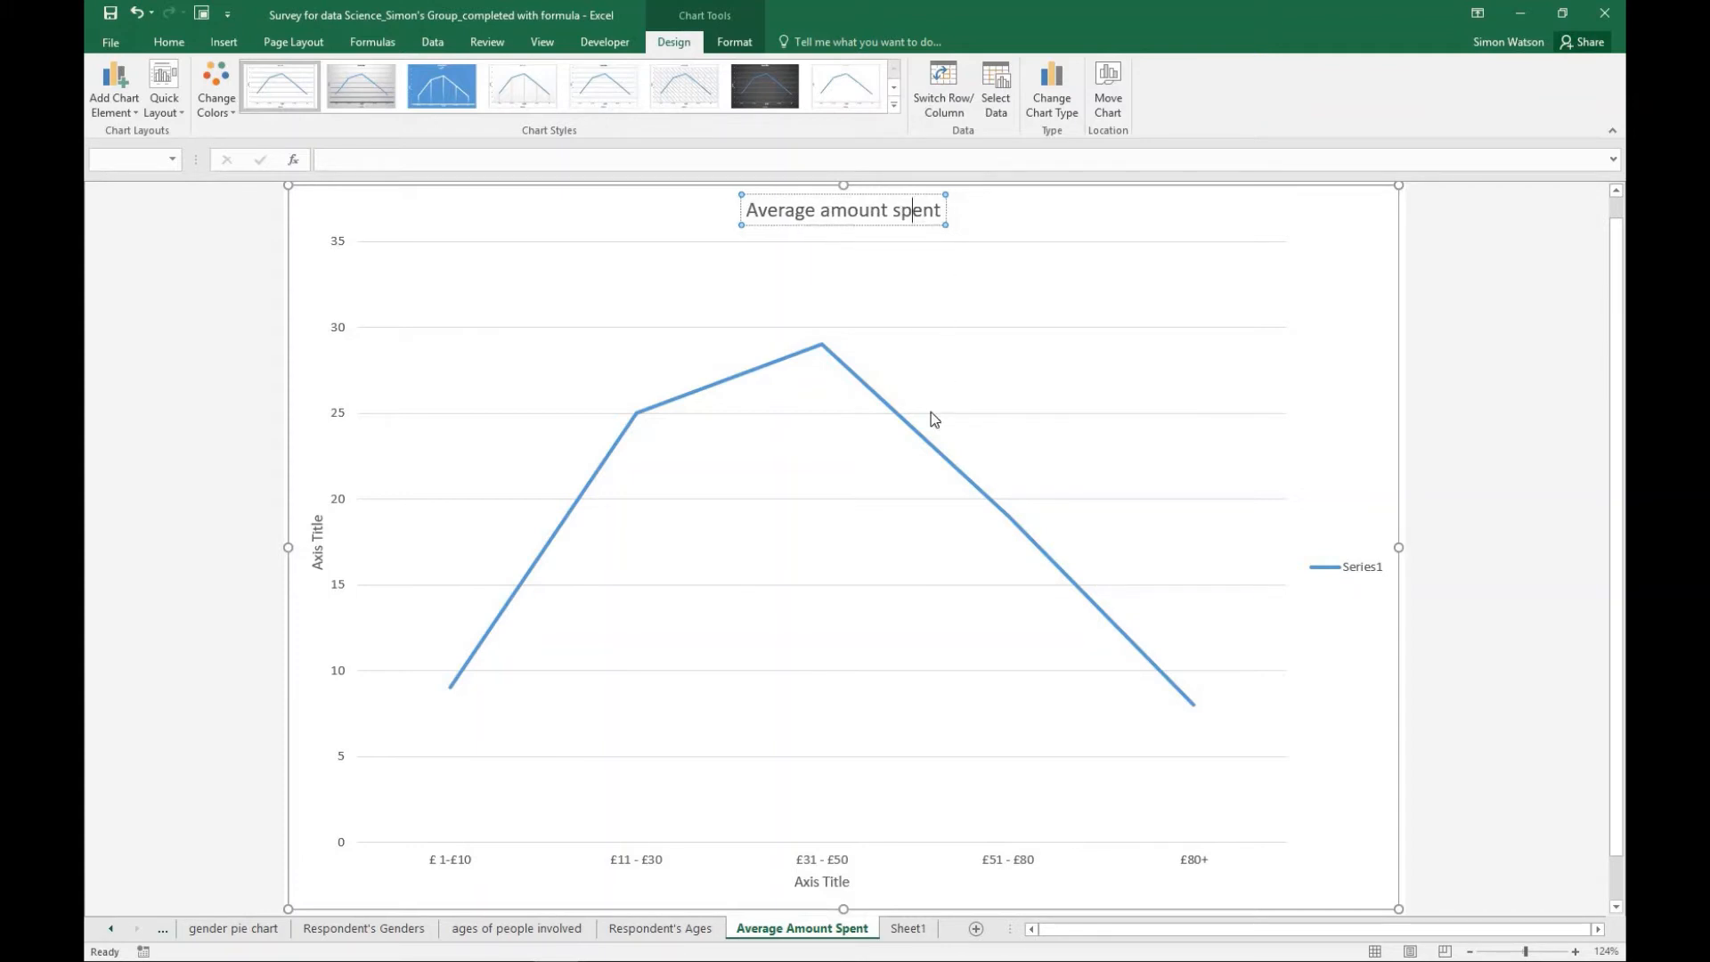
# - Set the horizontal axis title of the spend chart to "Spending bracket"
pyautogui.click(832, 879)
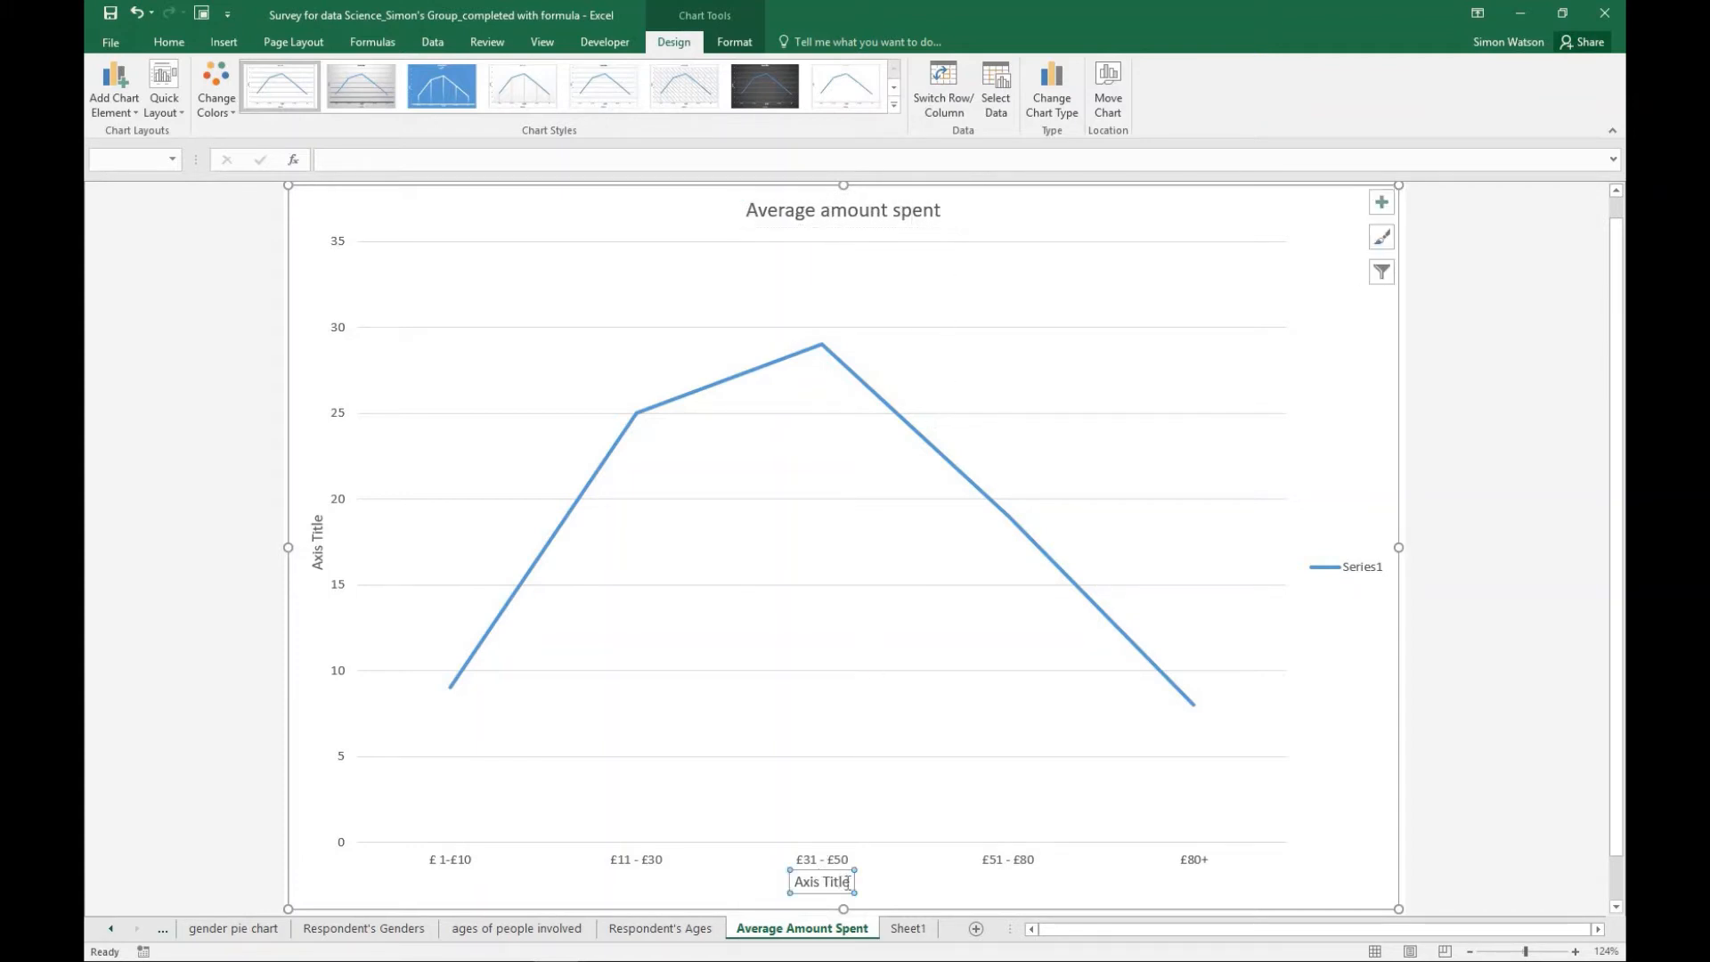
pyautogui.moveTo(847, 882); pyautogui.dragTo(783, 880)
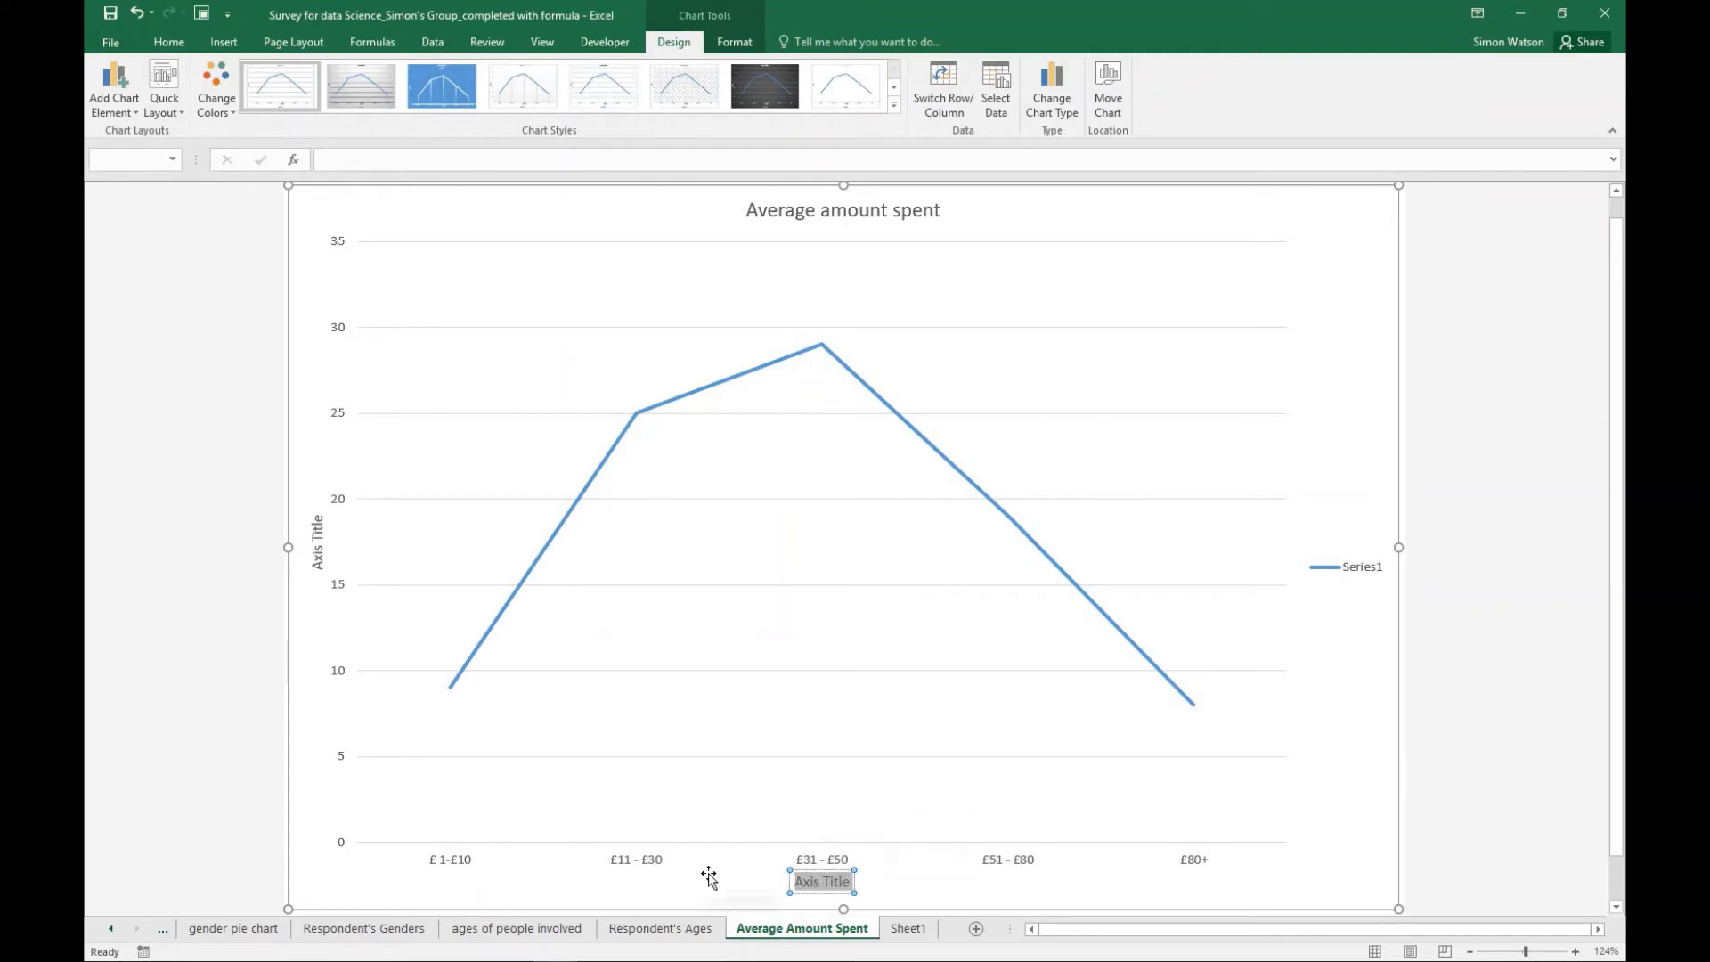
pyautogui.write('Spe')
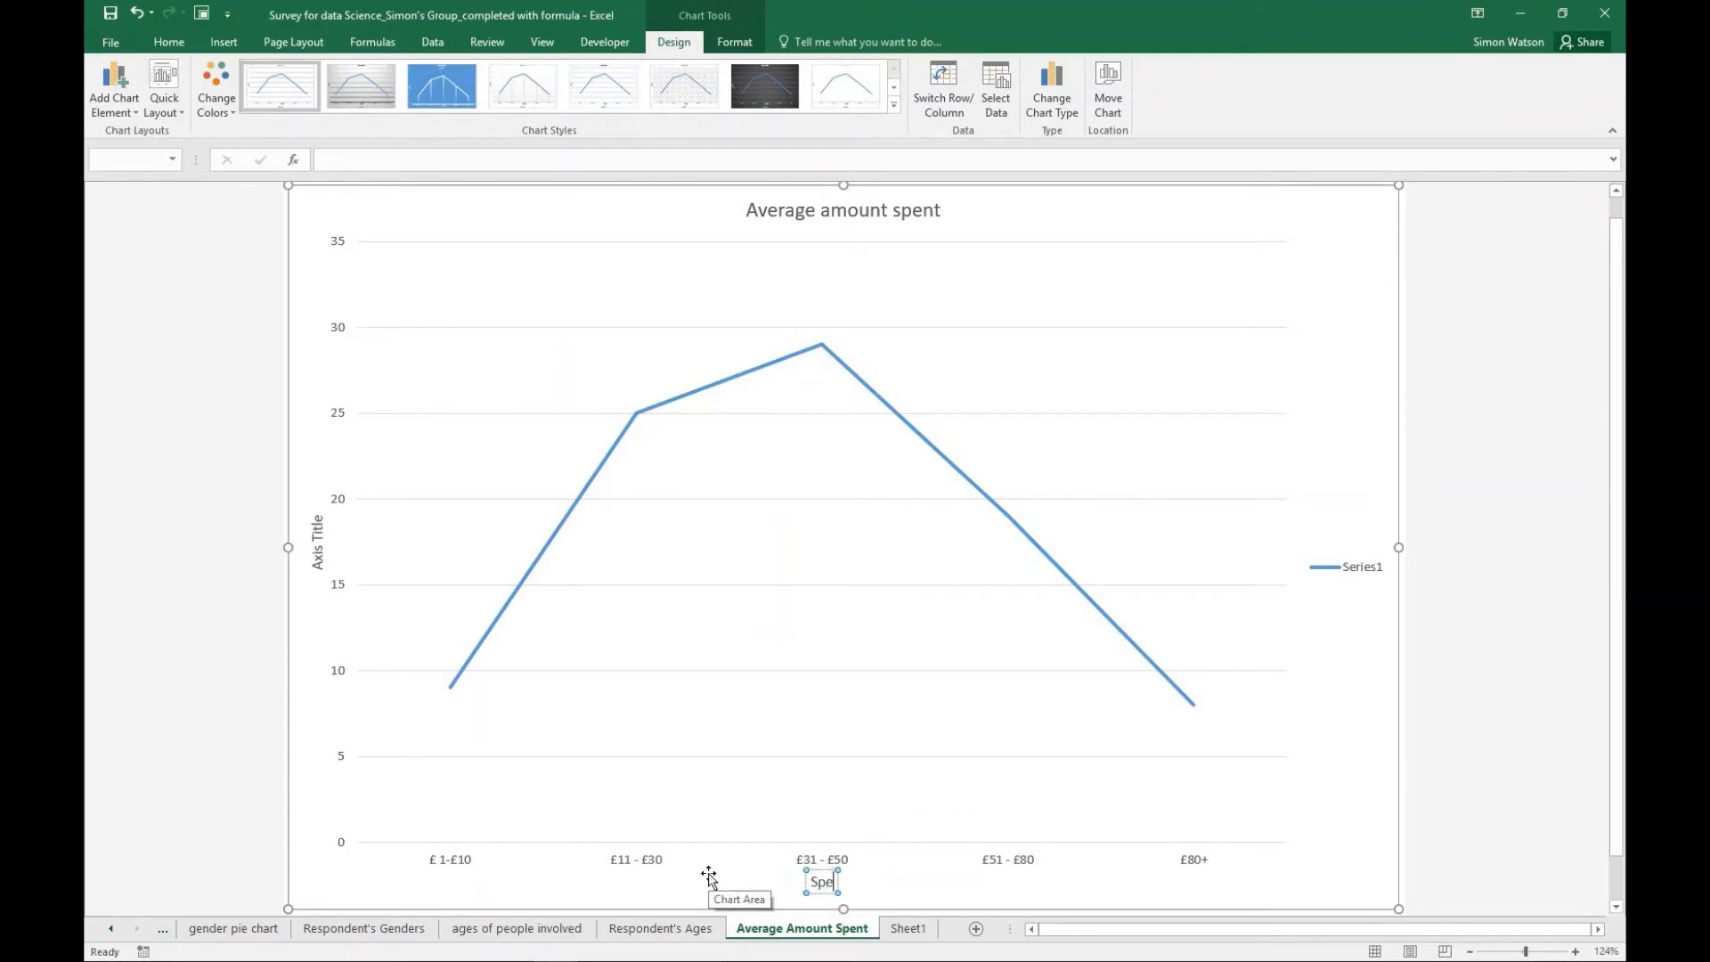
pyautogui.write('nding bracket')
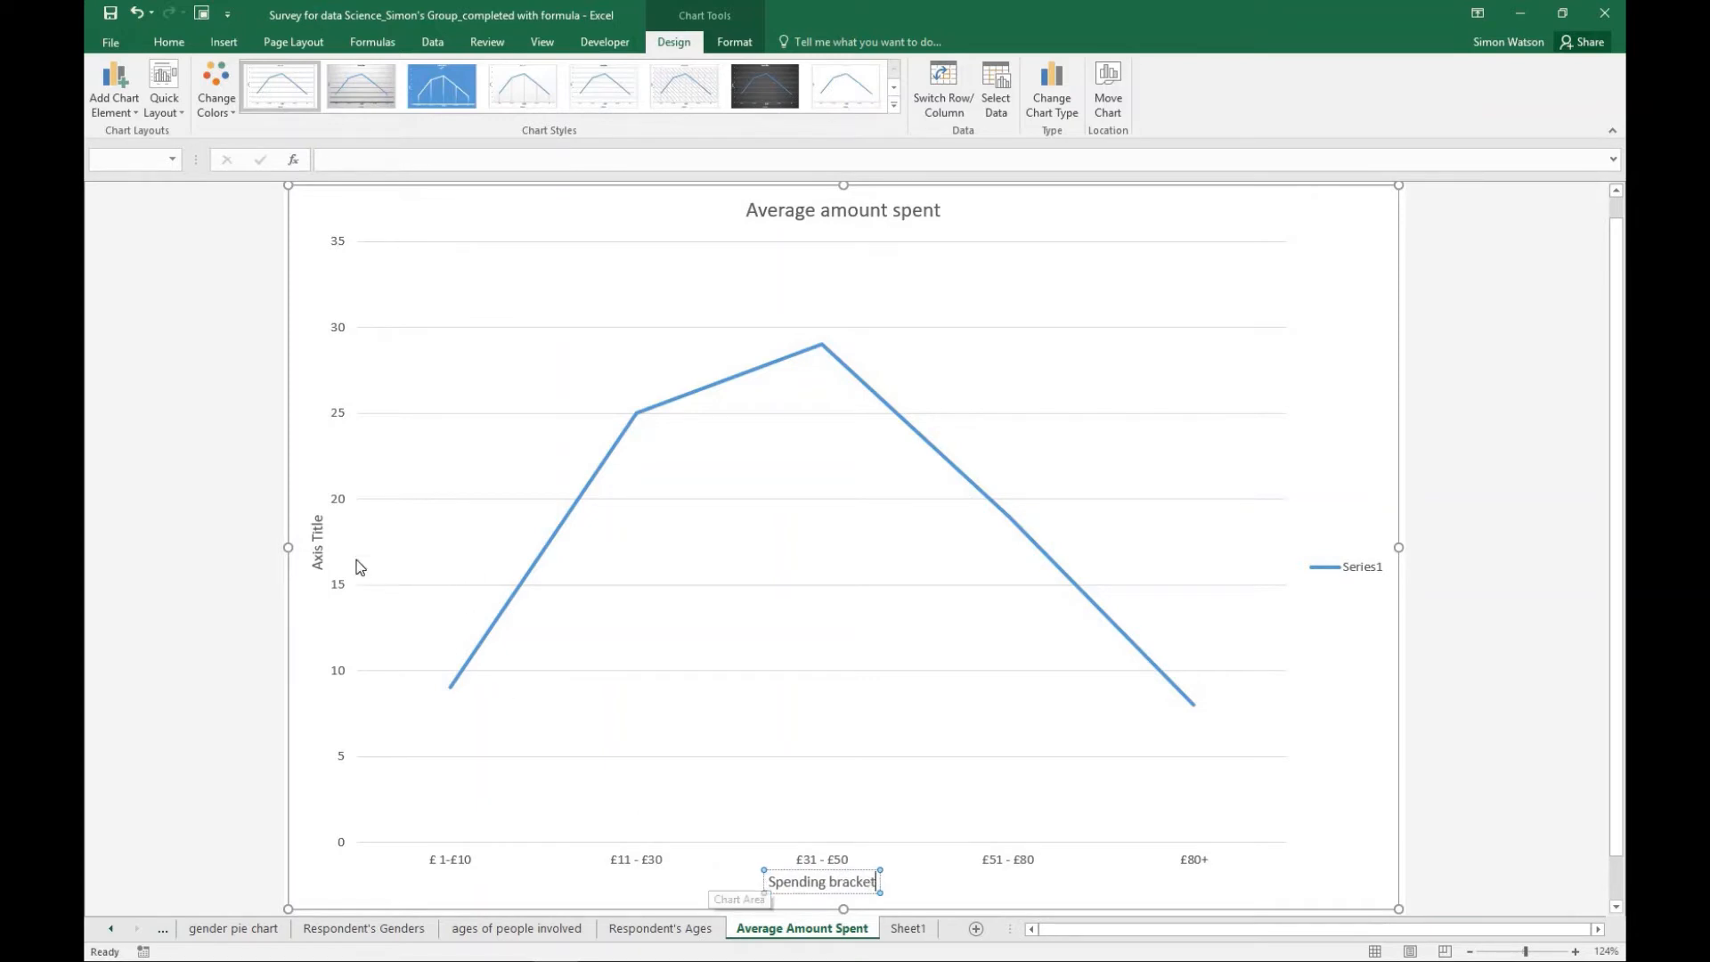
# - Set the vertical axis title of the spend chart to "Number of people spending in each bracket"
pyautogui.click(323, 526)
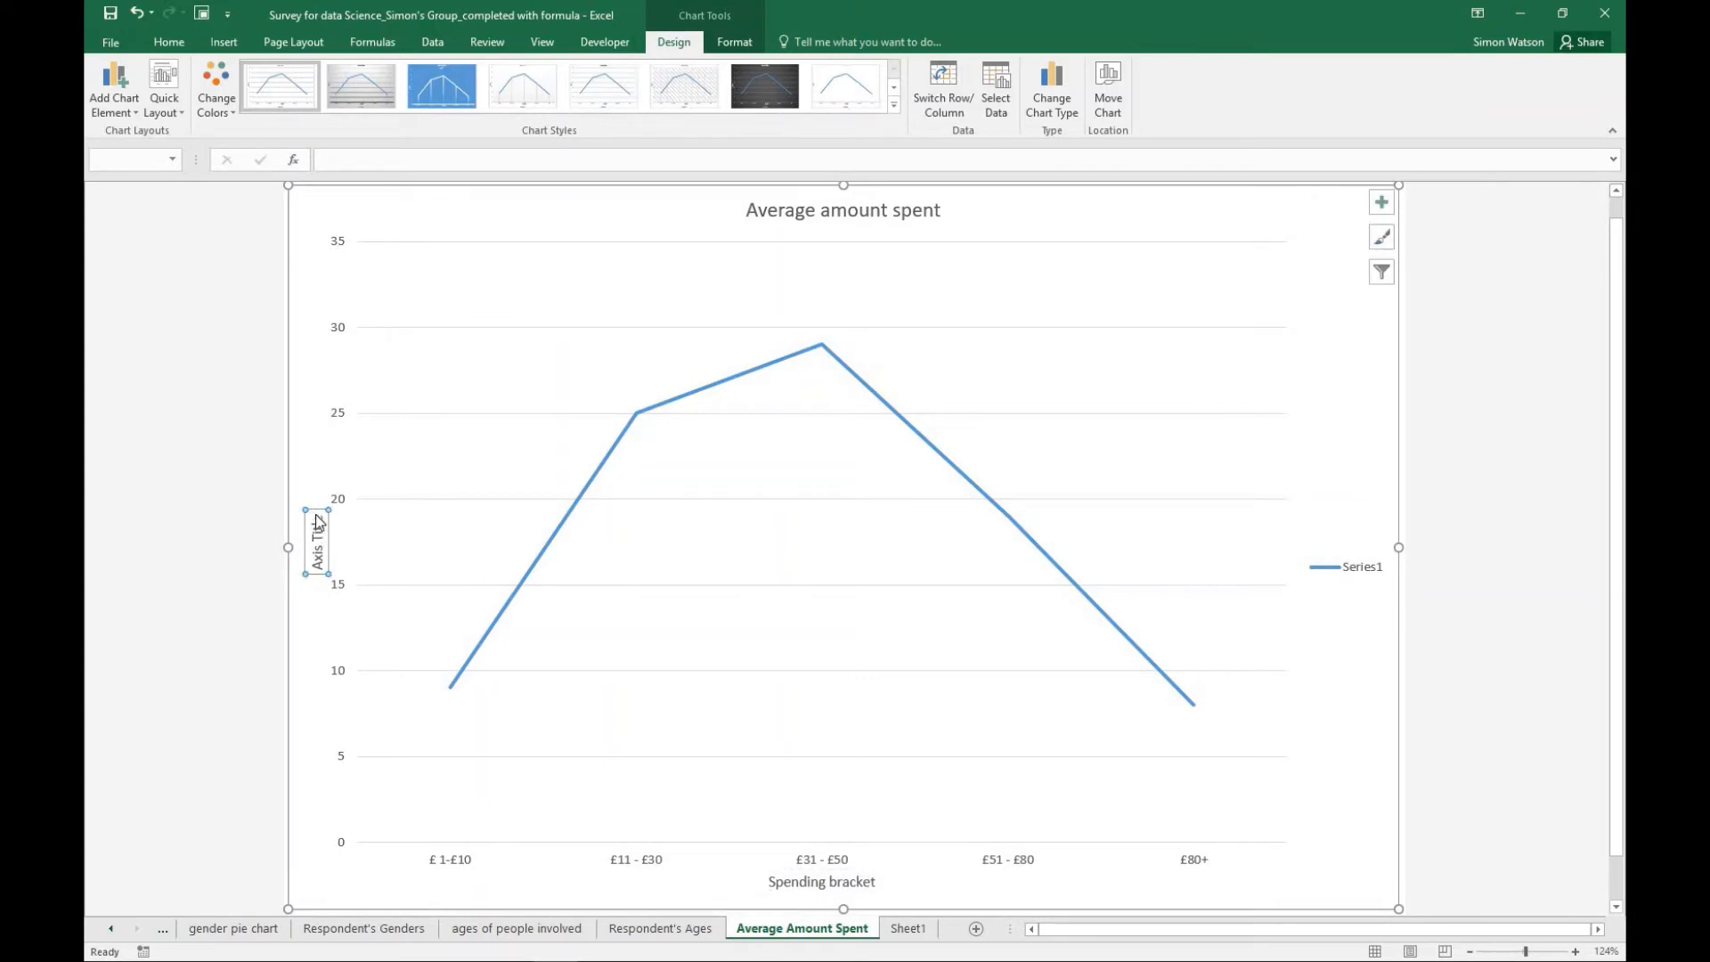
pyautogui.doubleClick(323, 521)
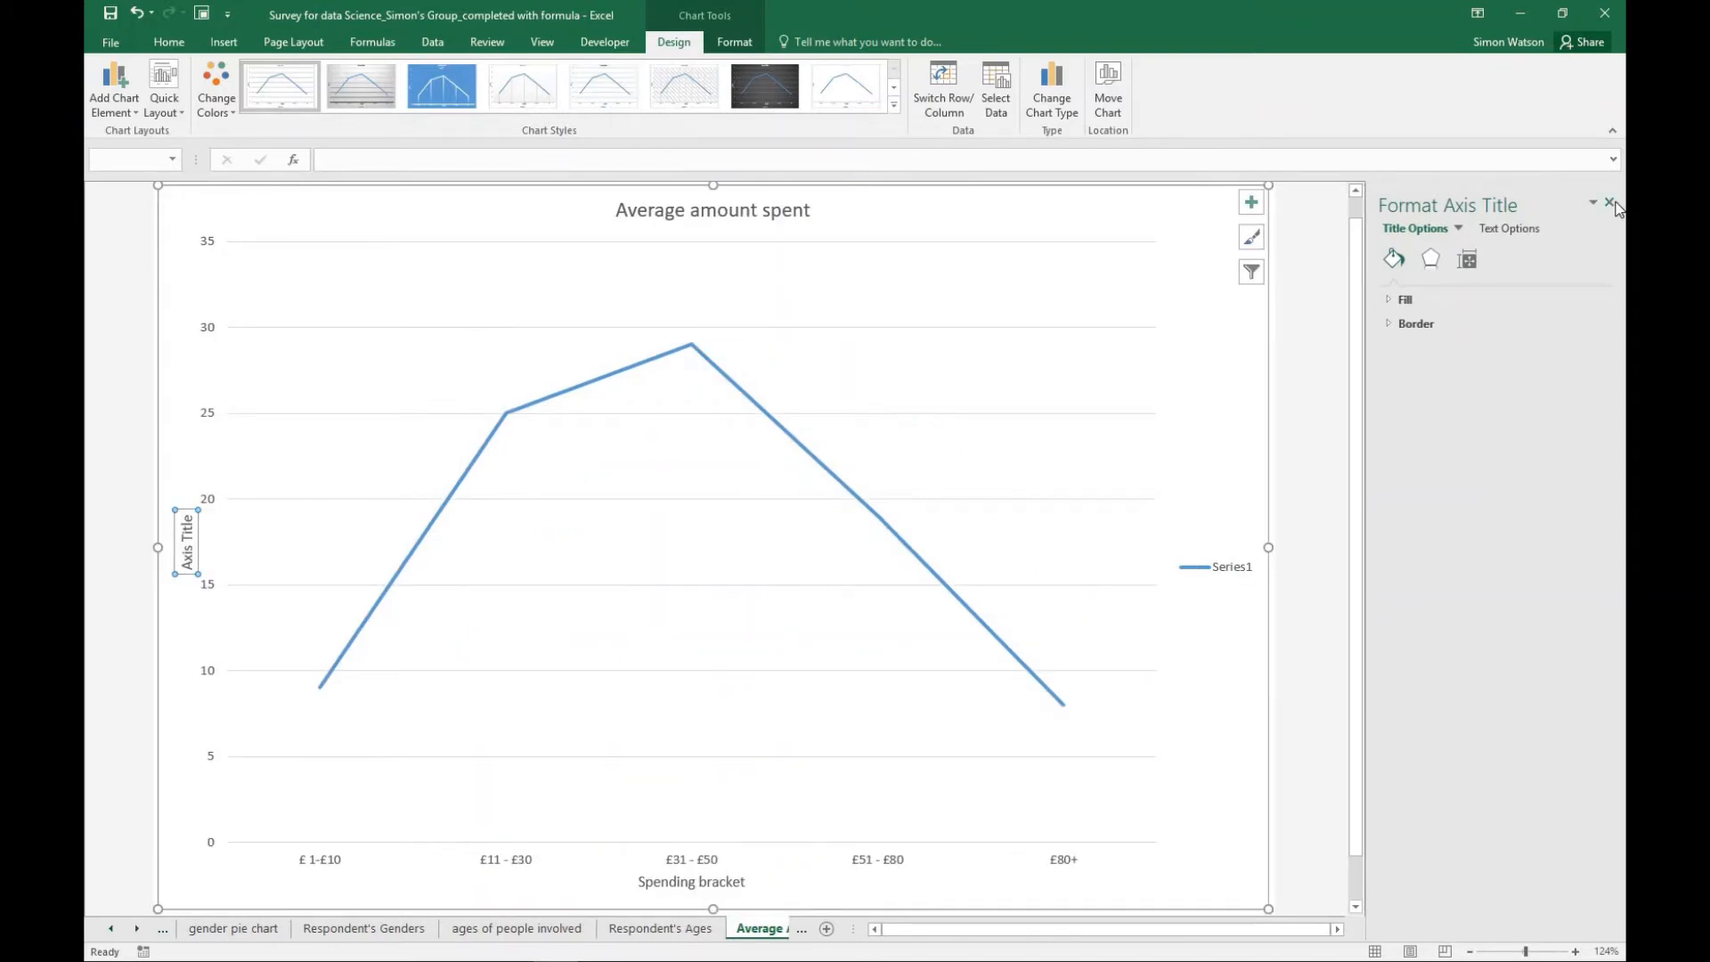
pyautogui.click(1615, 202)
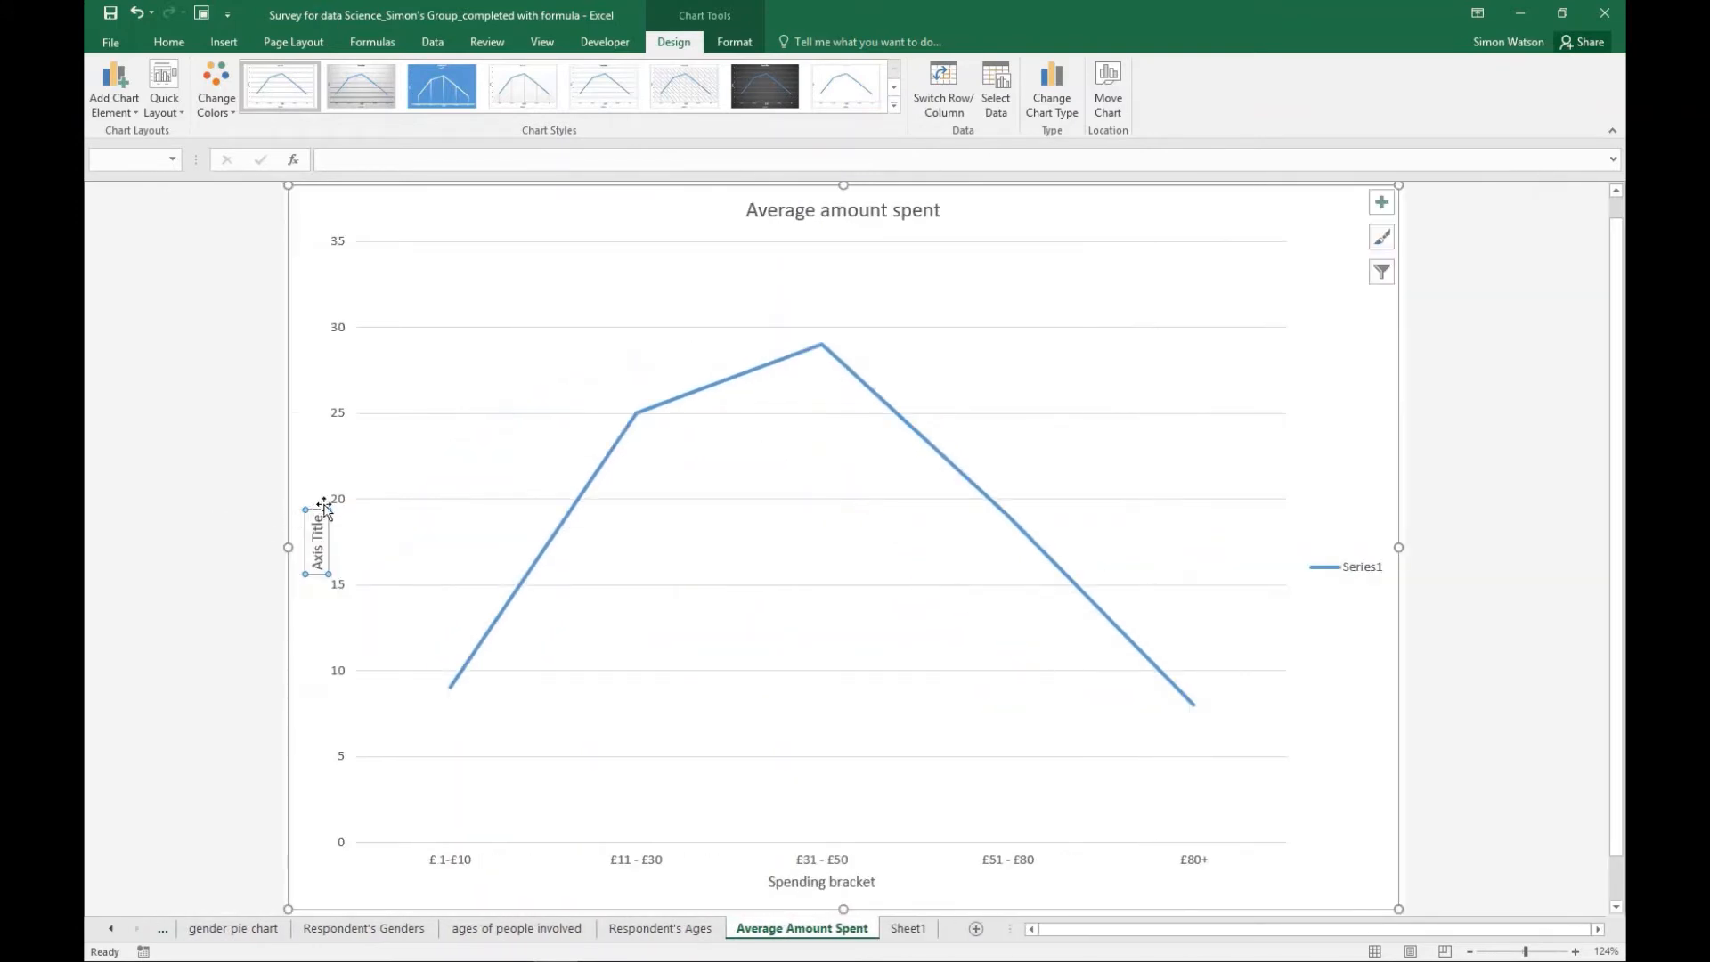
pyautogui.click(482, 162)
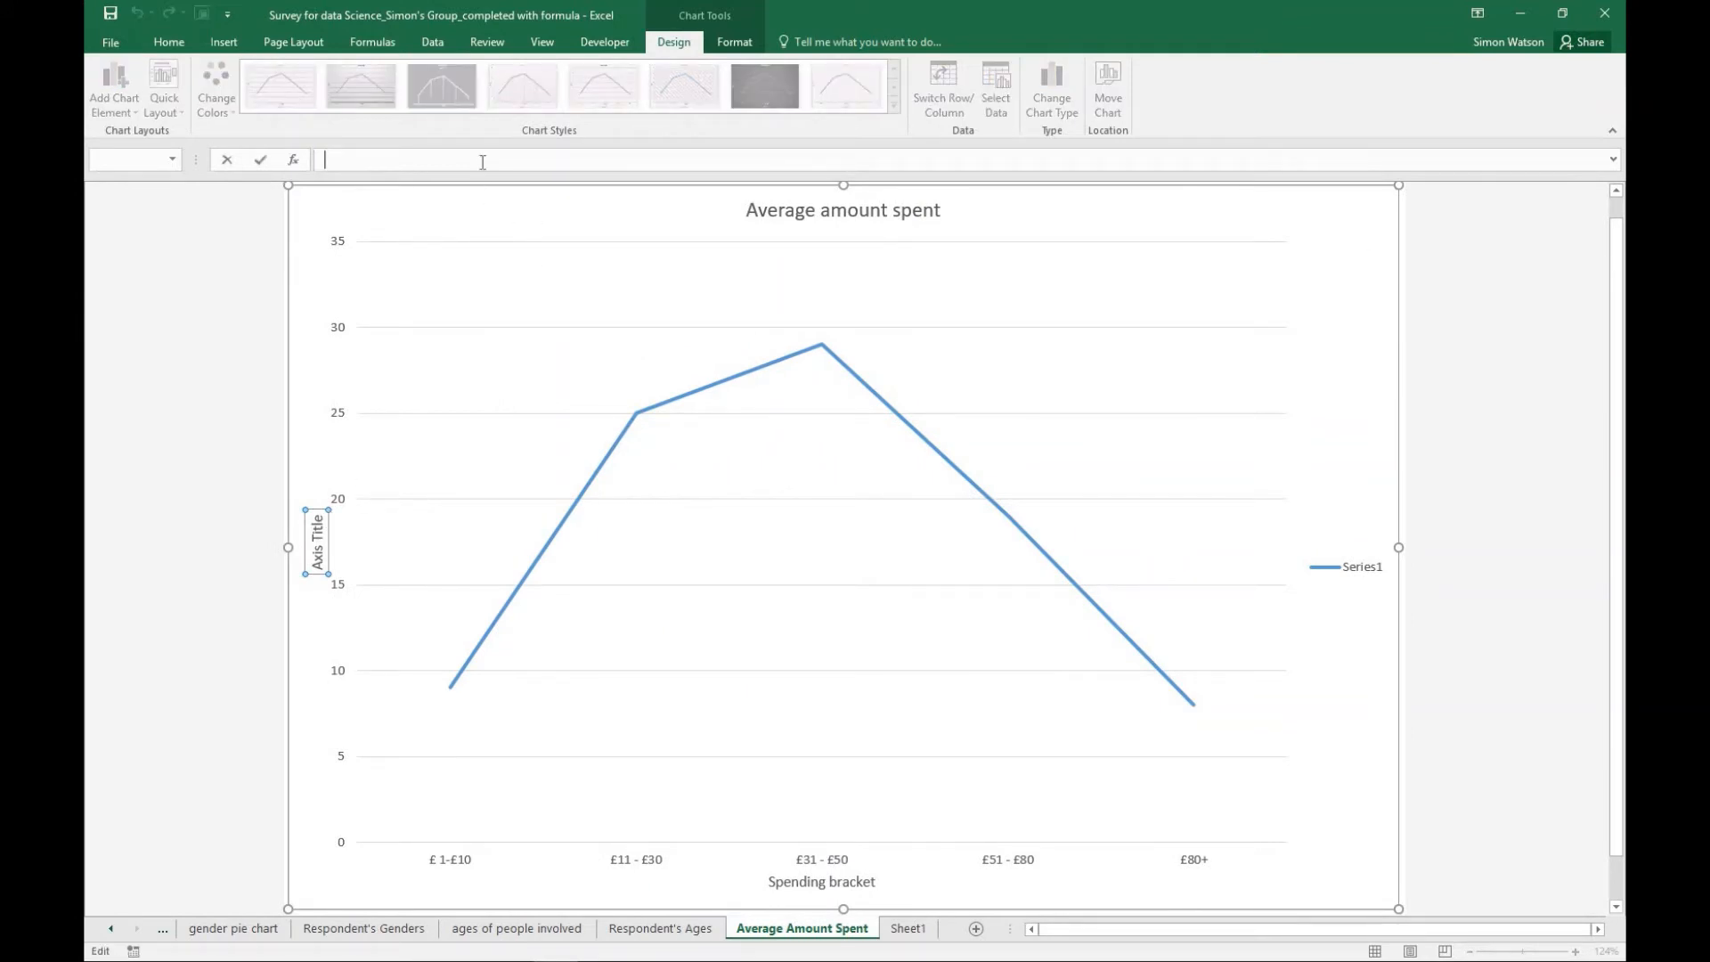
pyautogui.write('Number of people spending in eachbbracket')
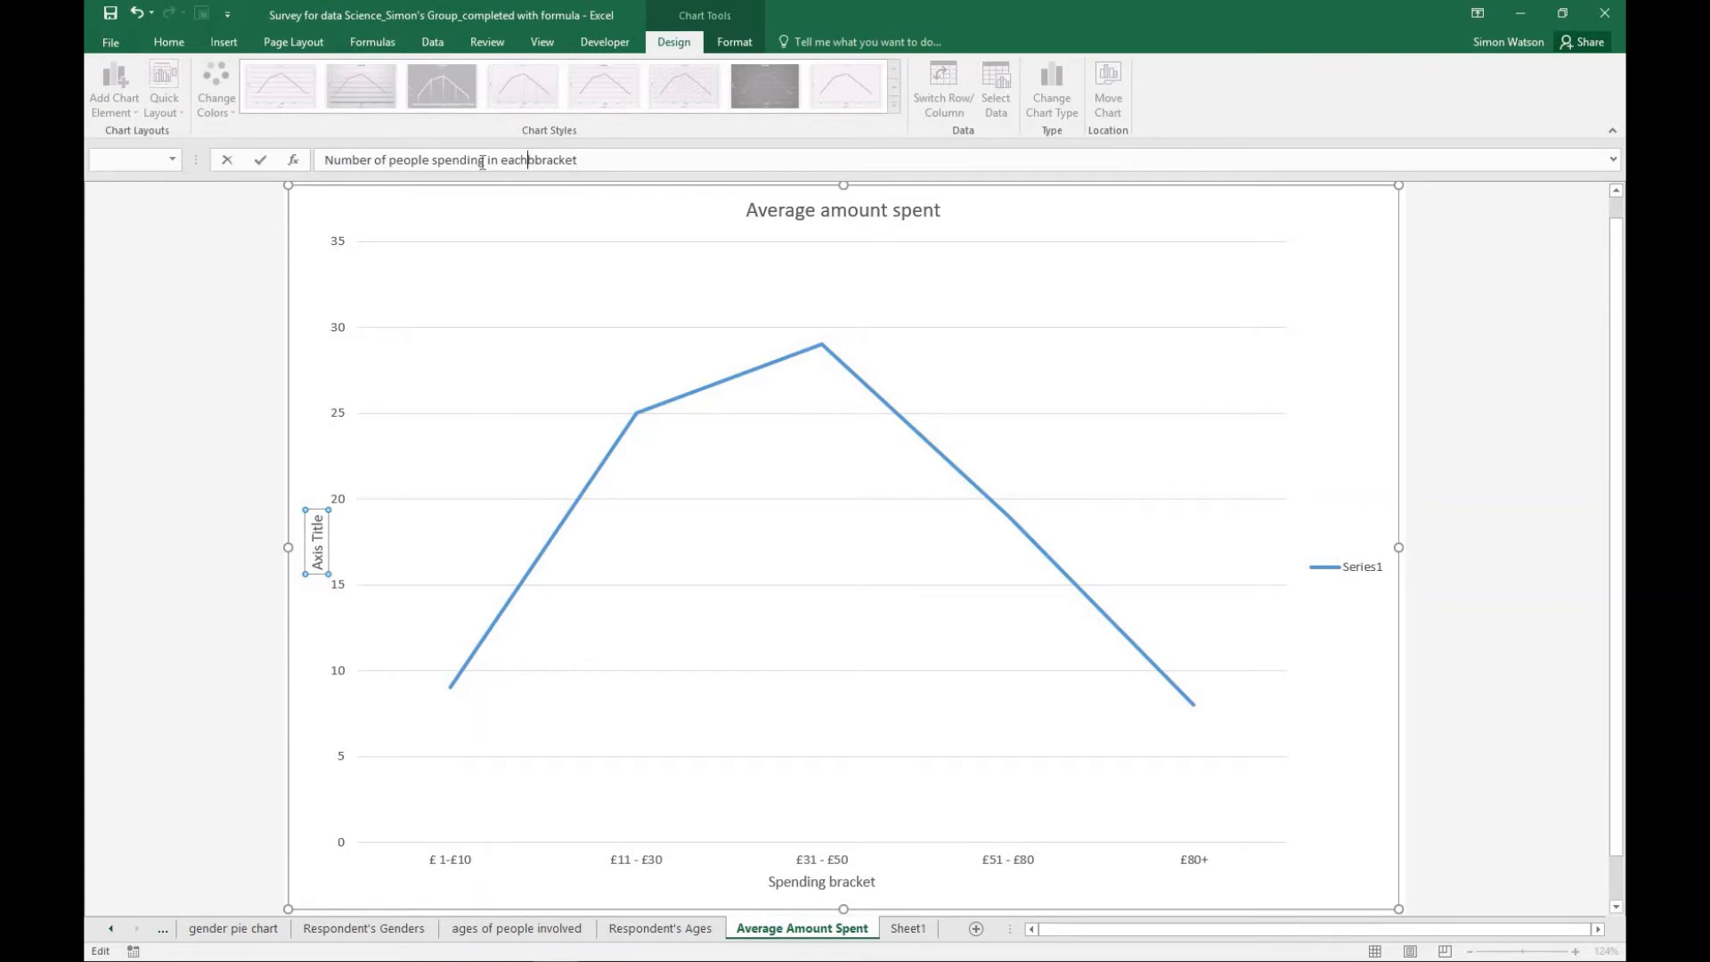
pyautogui.press('BackSpace')
pyautogui.press('Return')
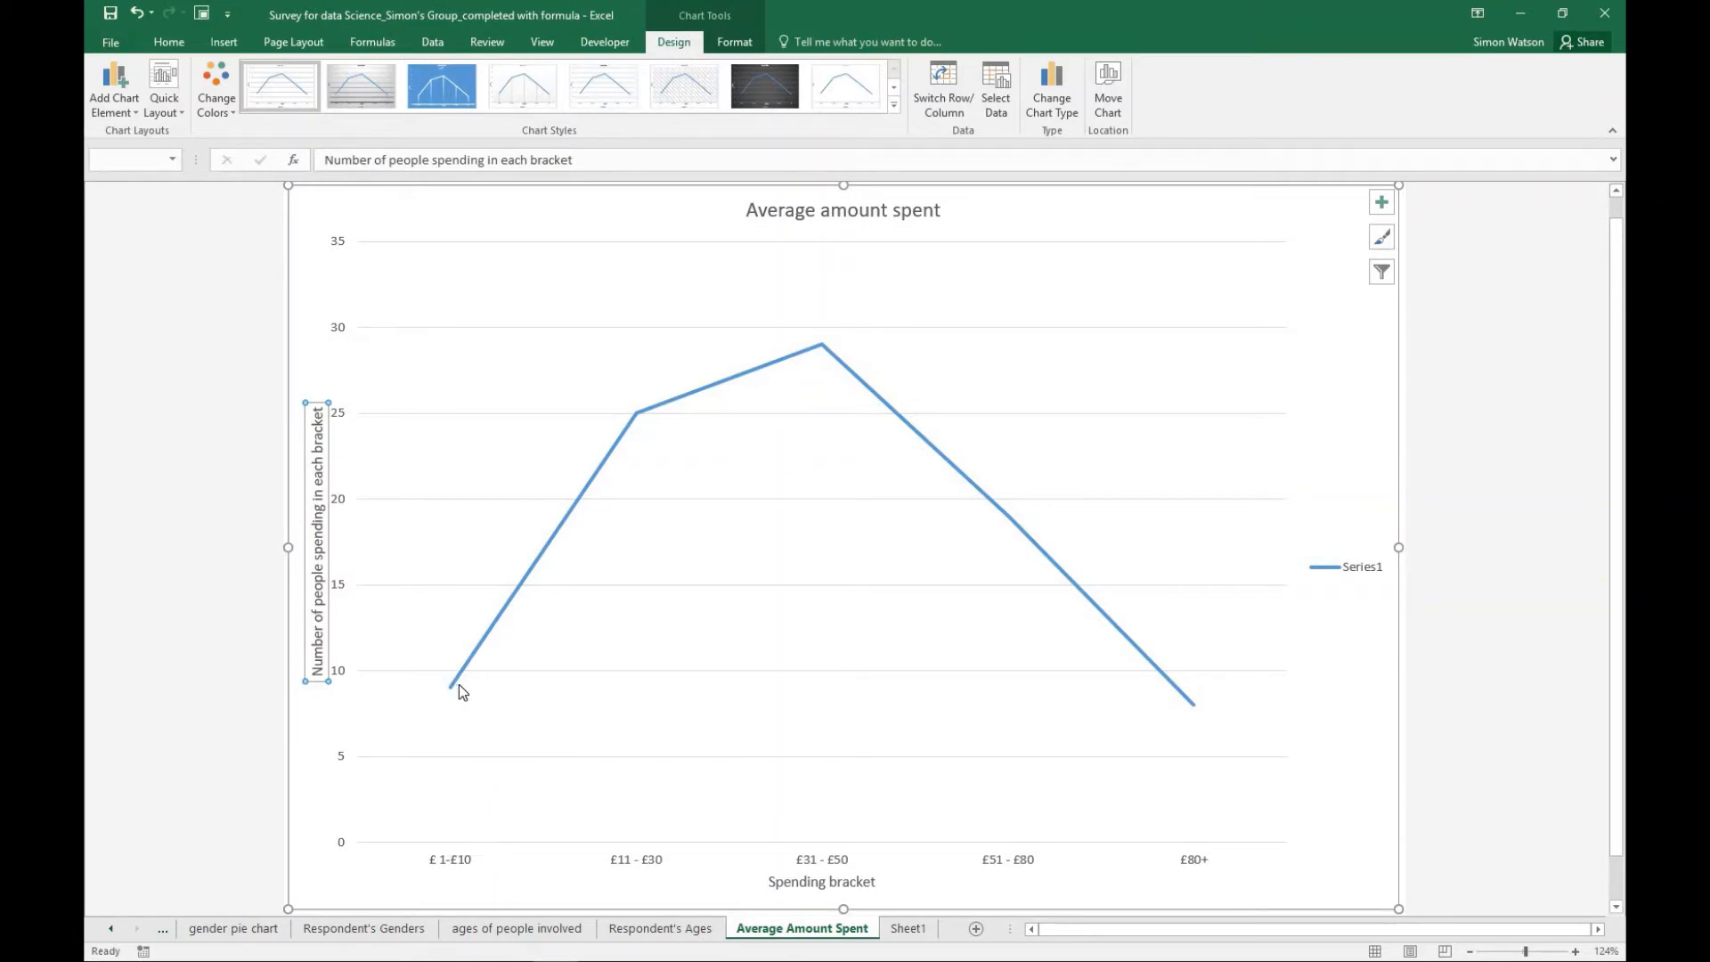
# - Return to Sheet1 and expand the collapsed group of survey response rows above the summary table
pyautogui.moveTo(639, 418)
pyautogui.moveTo(1023, 529)
pyautogui.click(909, 929)
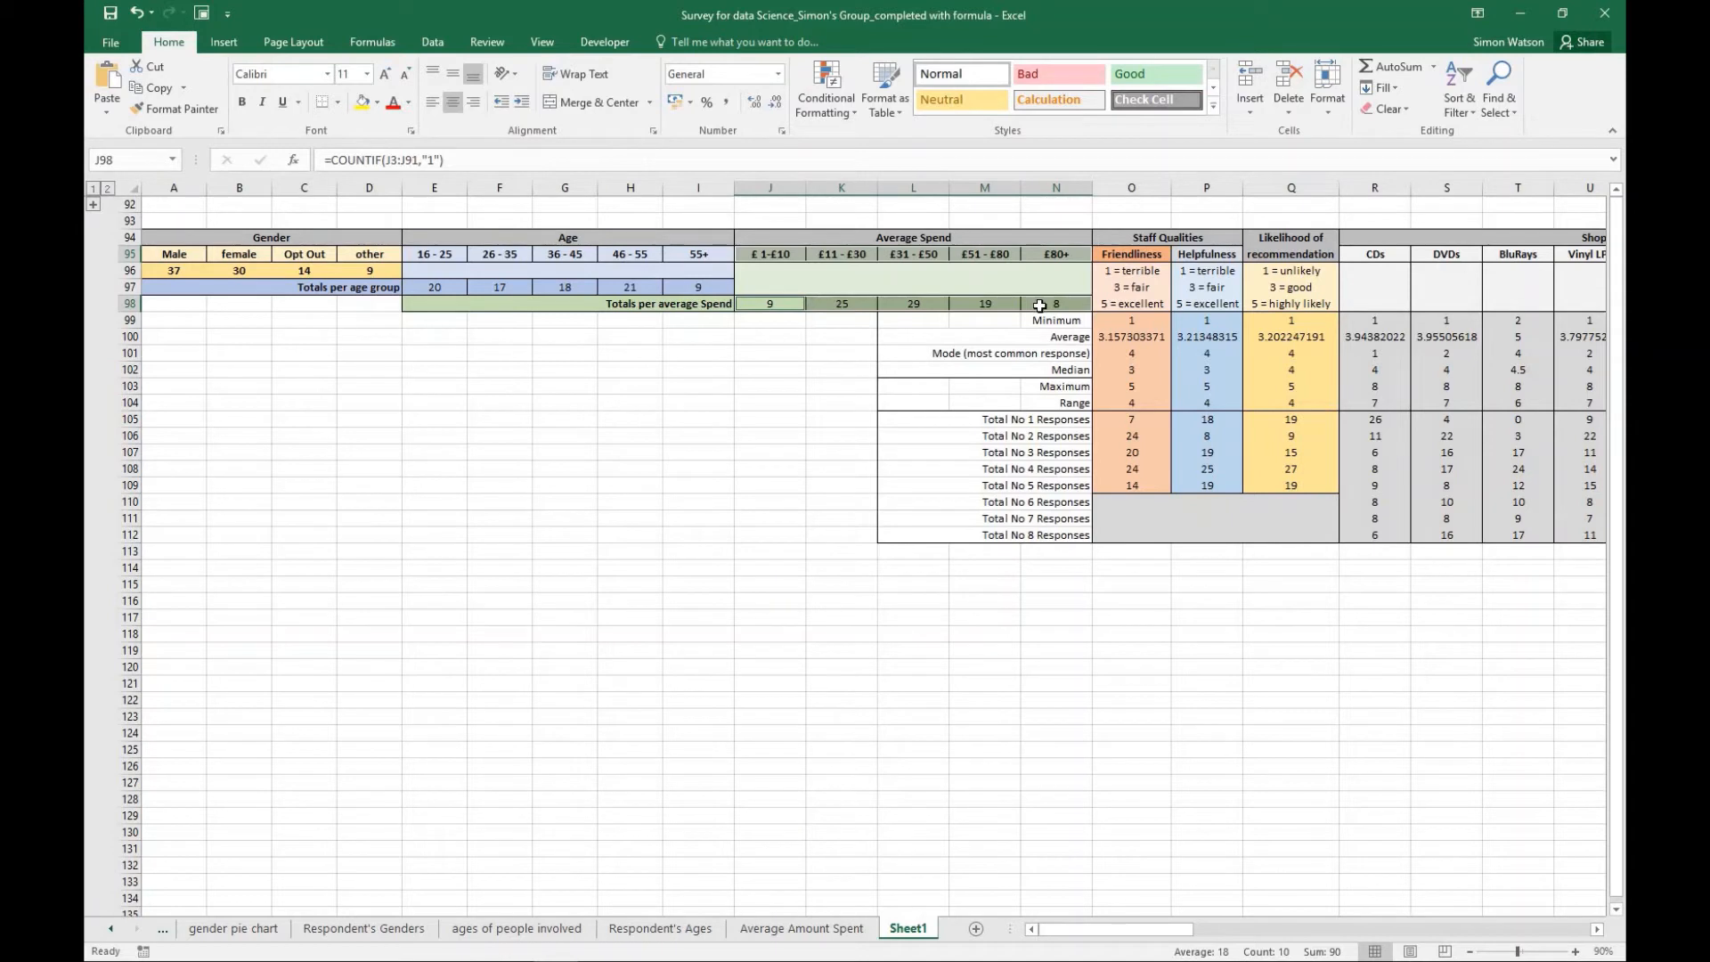
pyautogui.click(223, 42)
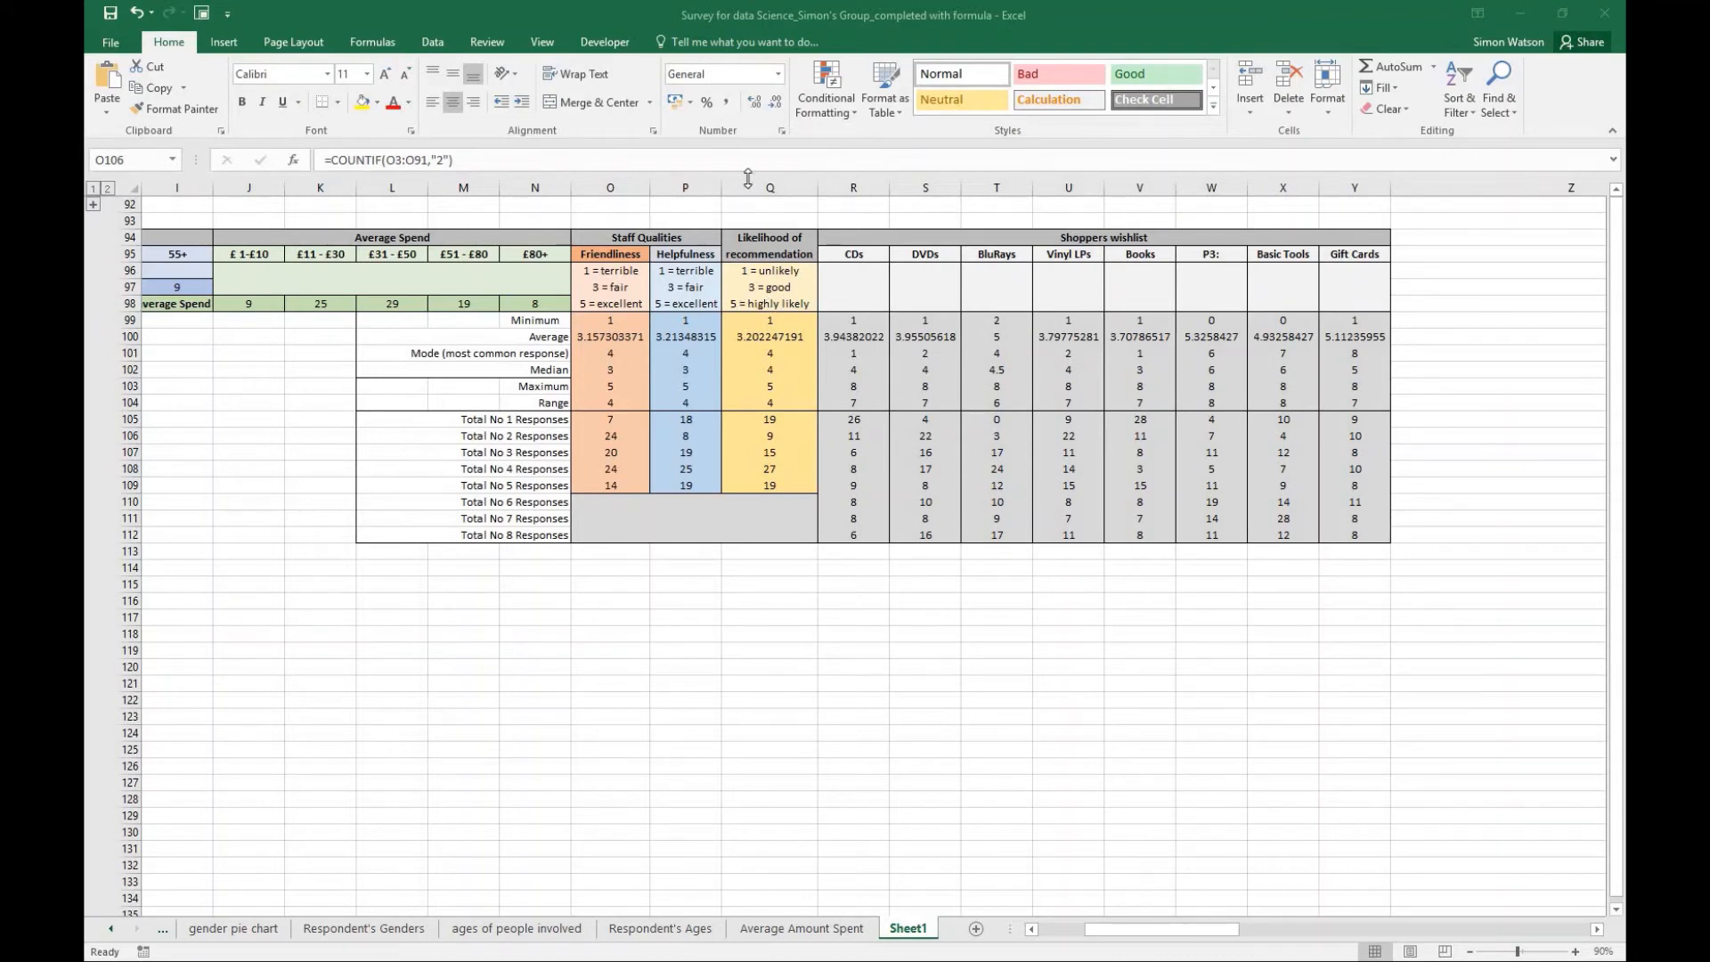
pyautogui.click(92, 205)
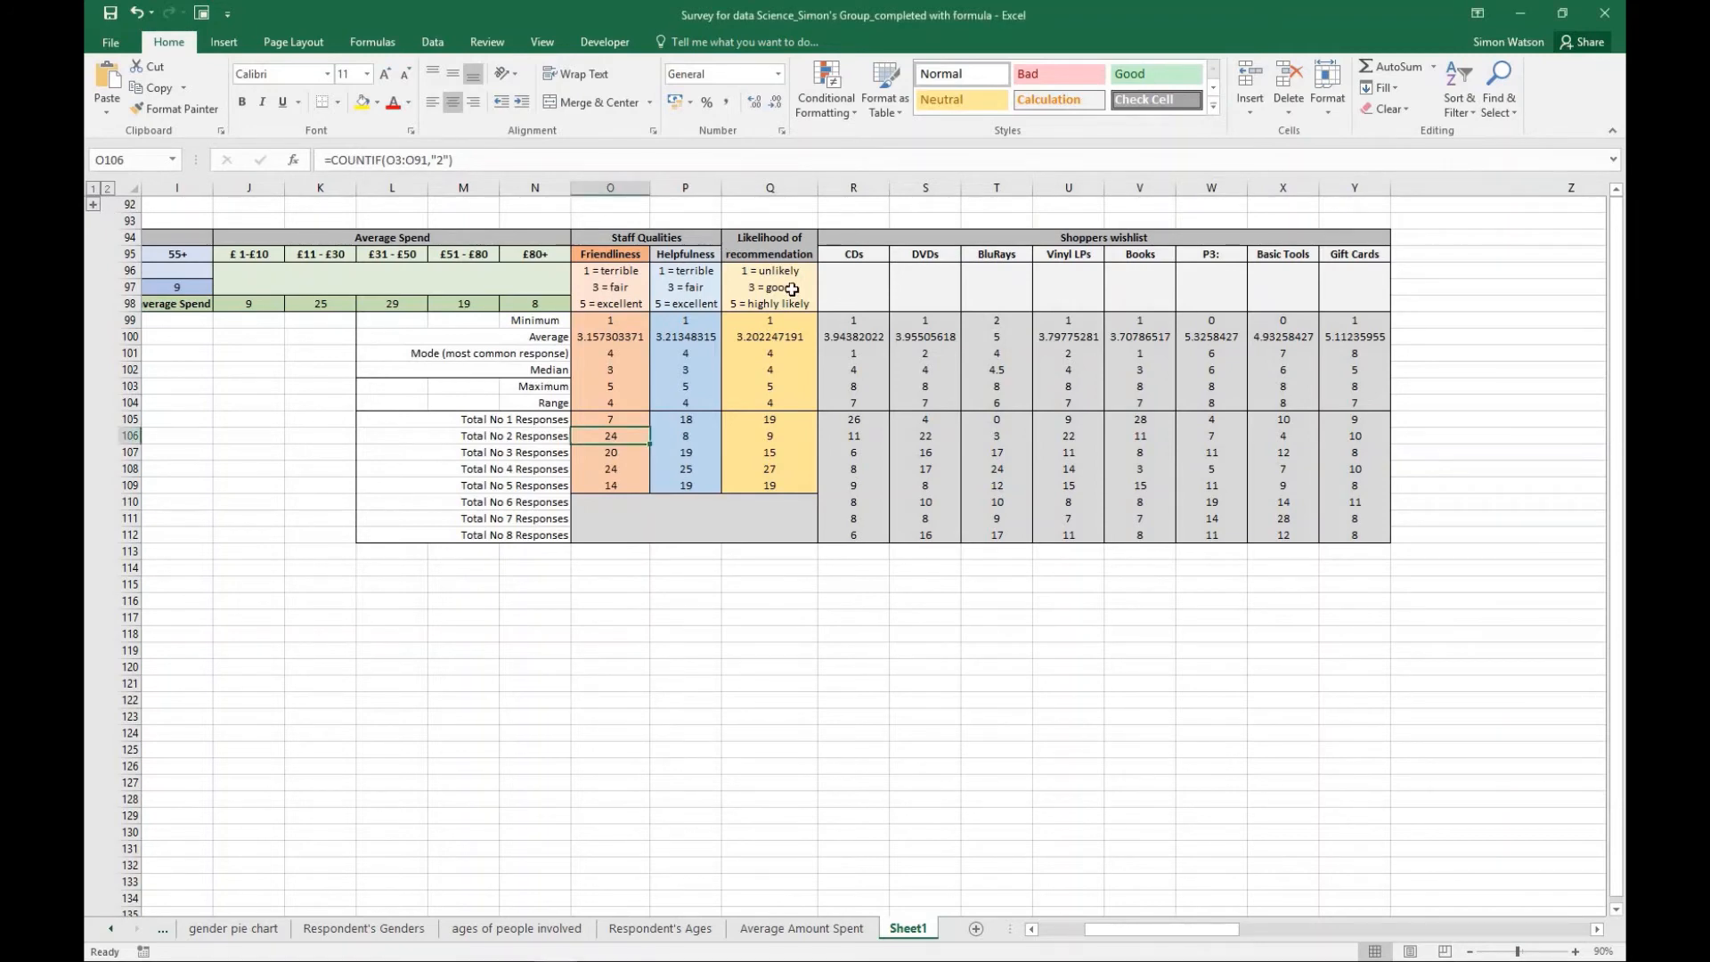
pyautogui.click(92, 206)
# - Examine the individual survey responses, from the column headings in row 2 down to the summary table
pyautogui.scroll(5, 635, 335)
pyautogui.scroll(10, 636, 335)
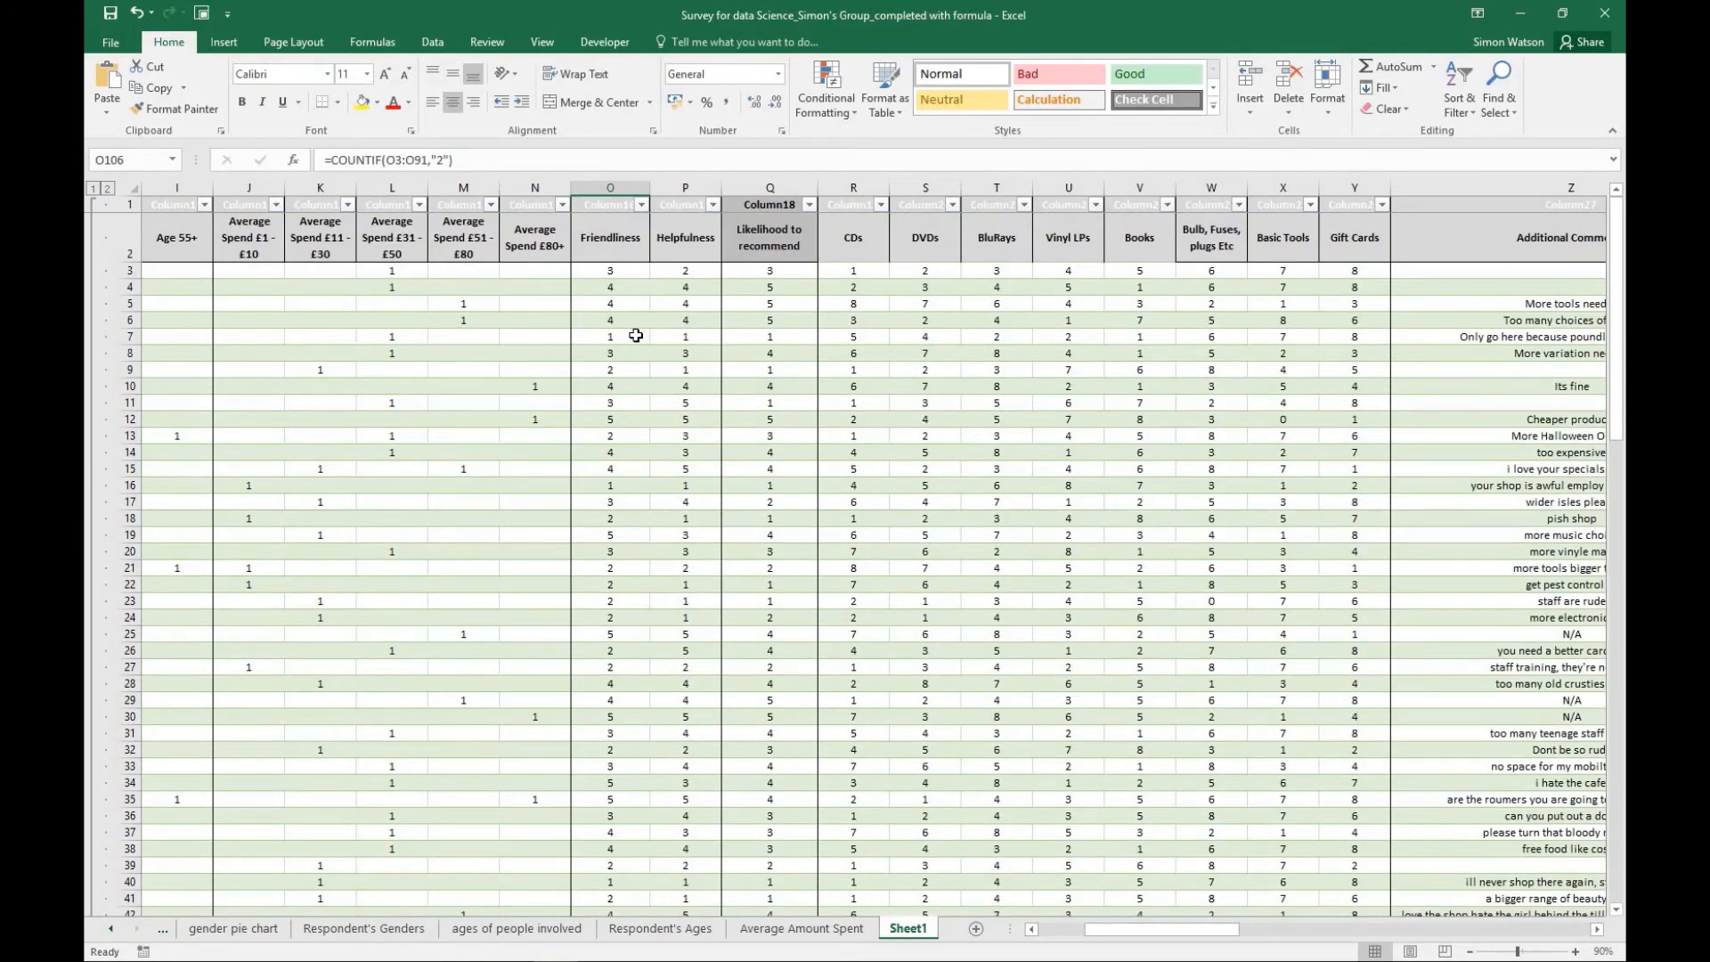
pyautogui.scroll(-20, 635, 334)
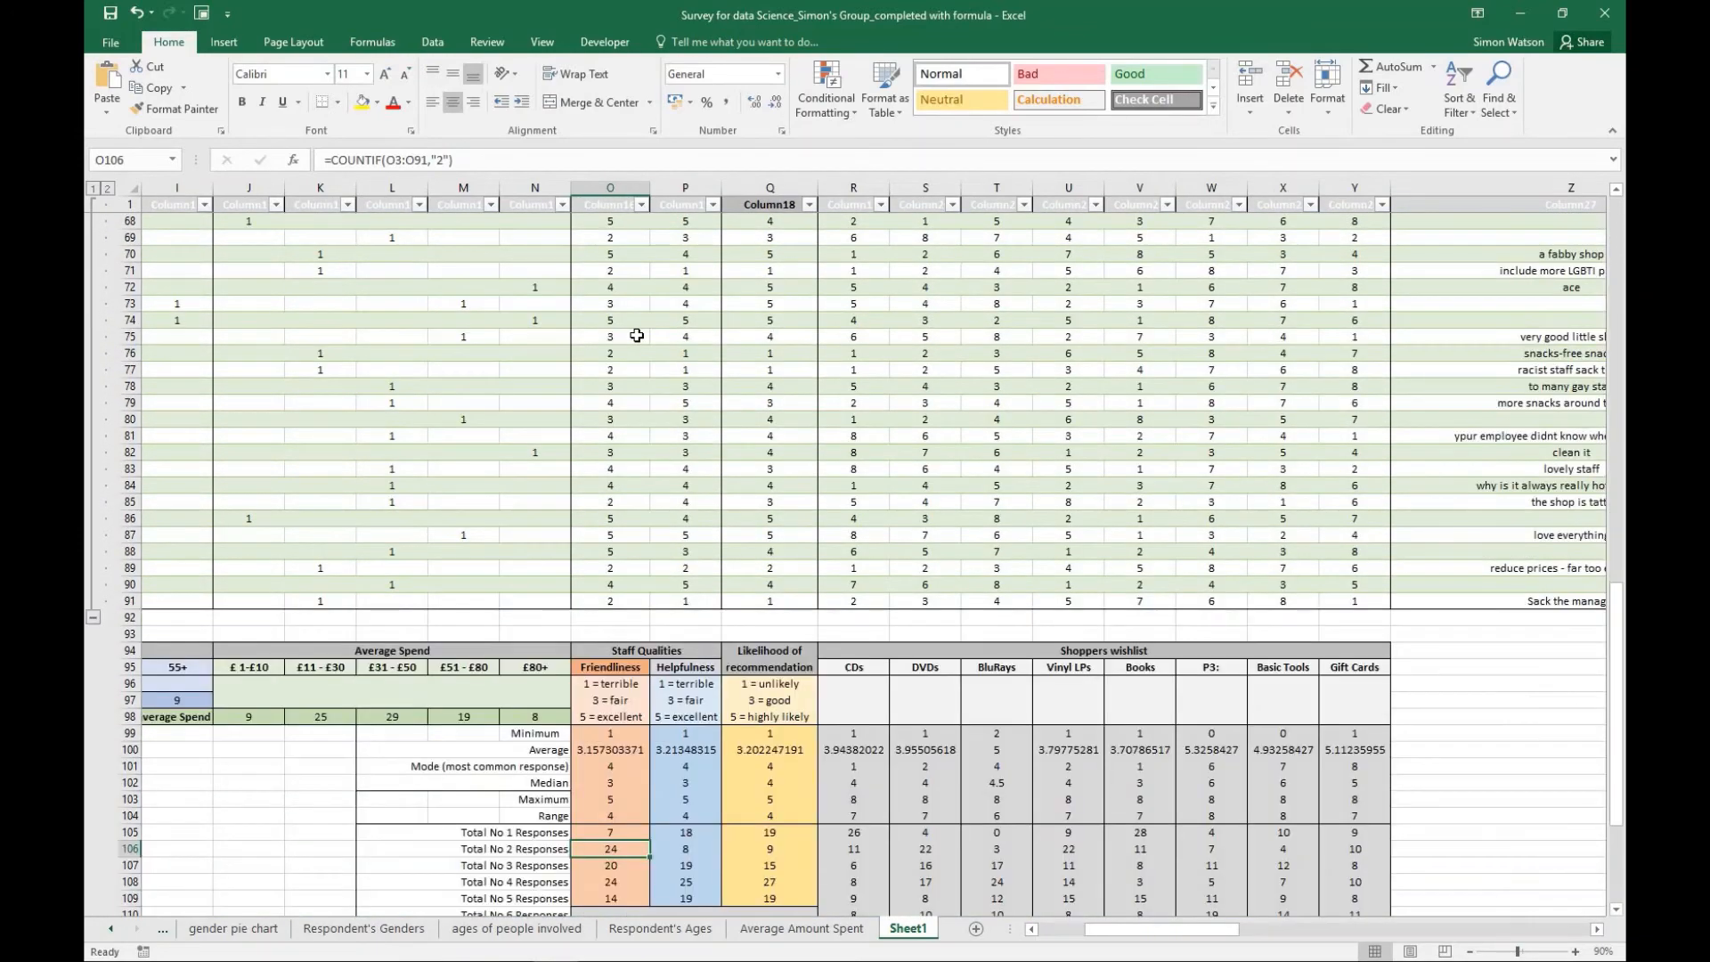
pyautogui.scroll(20, 637, 335)
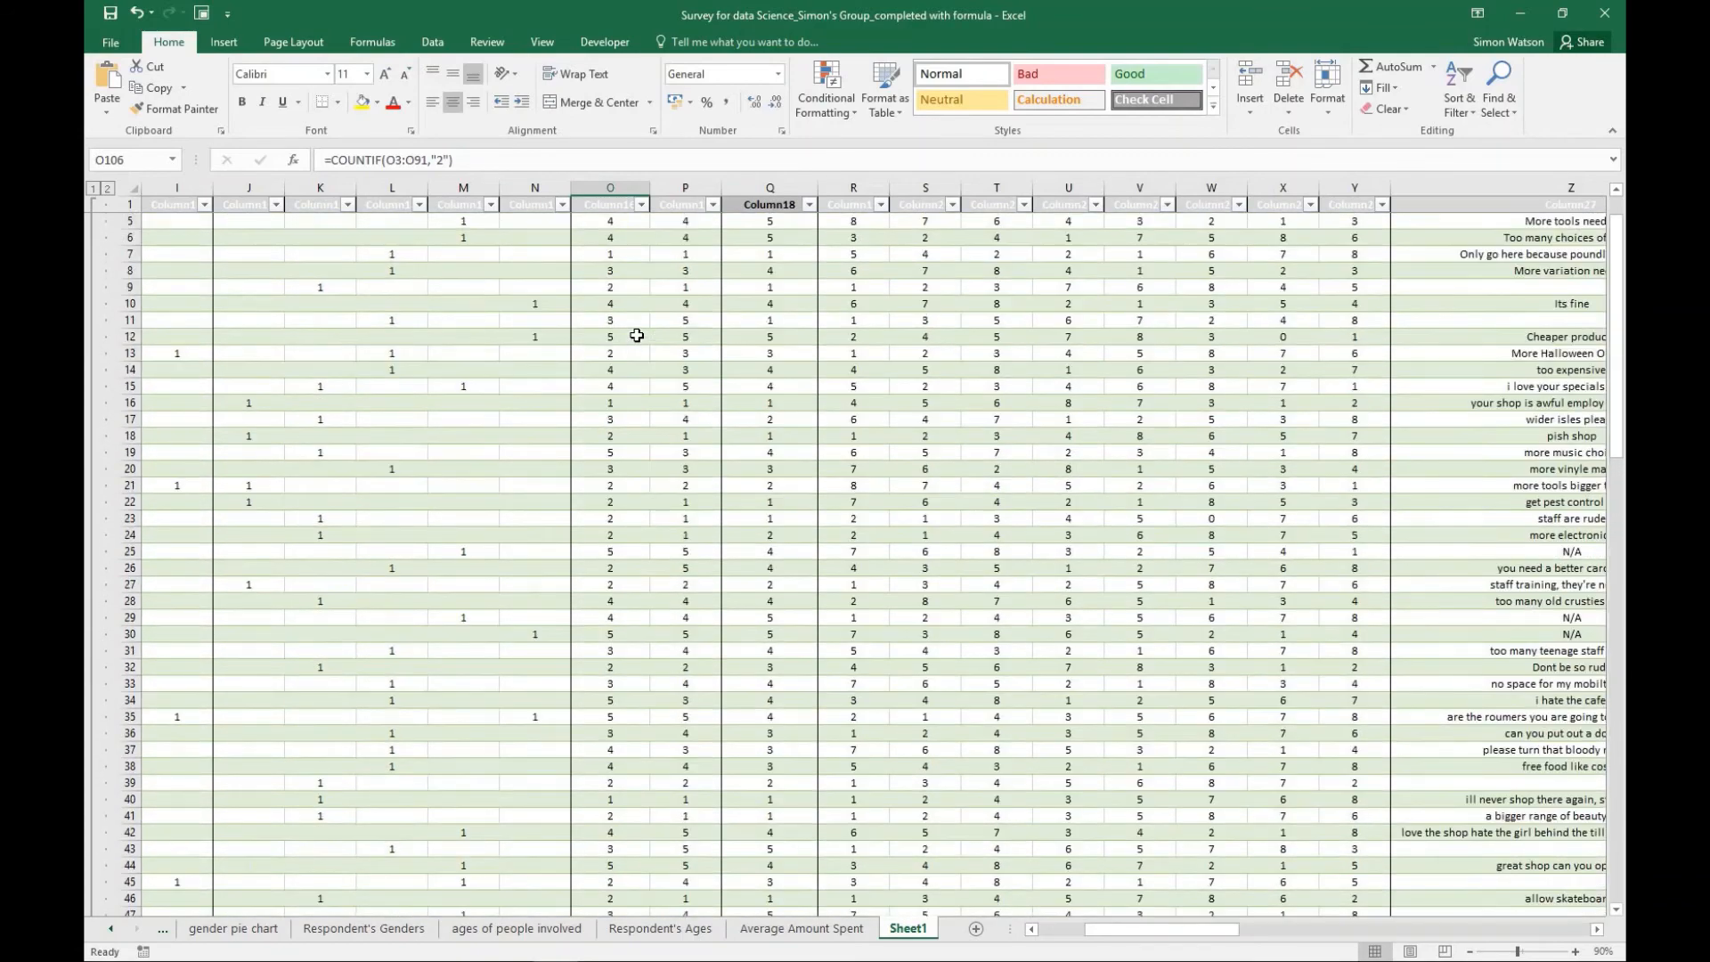
pyautogui.scroll(2, 637, 334)
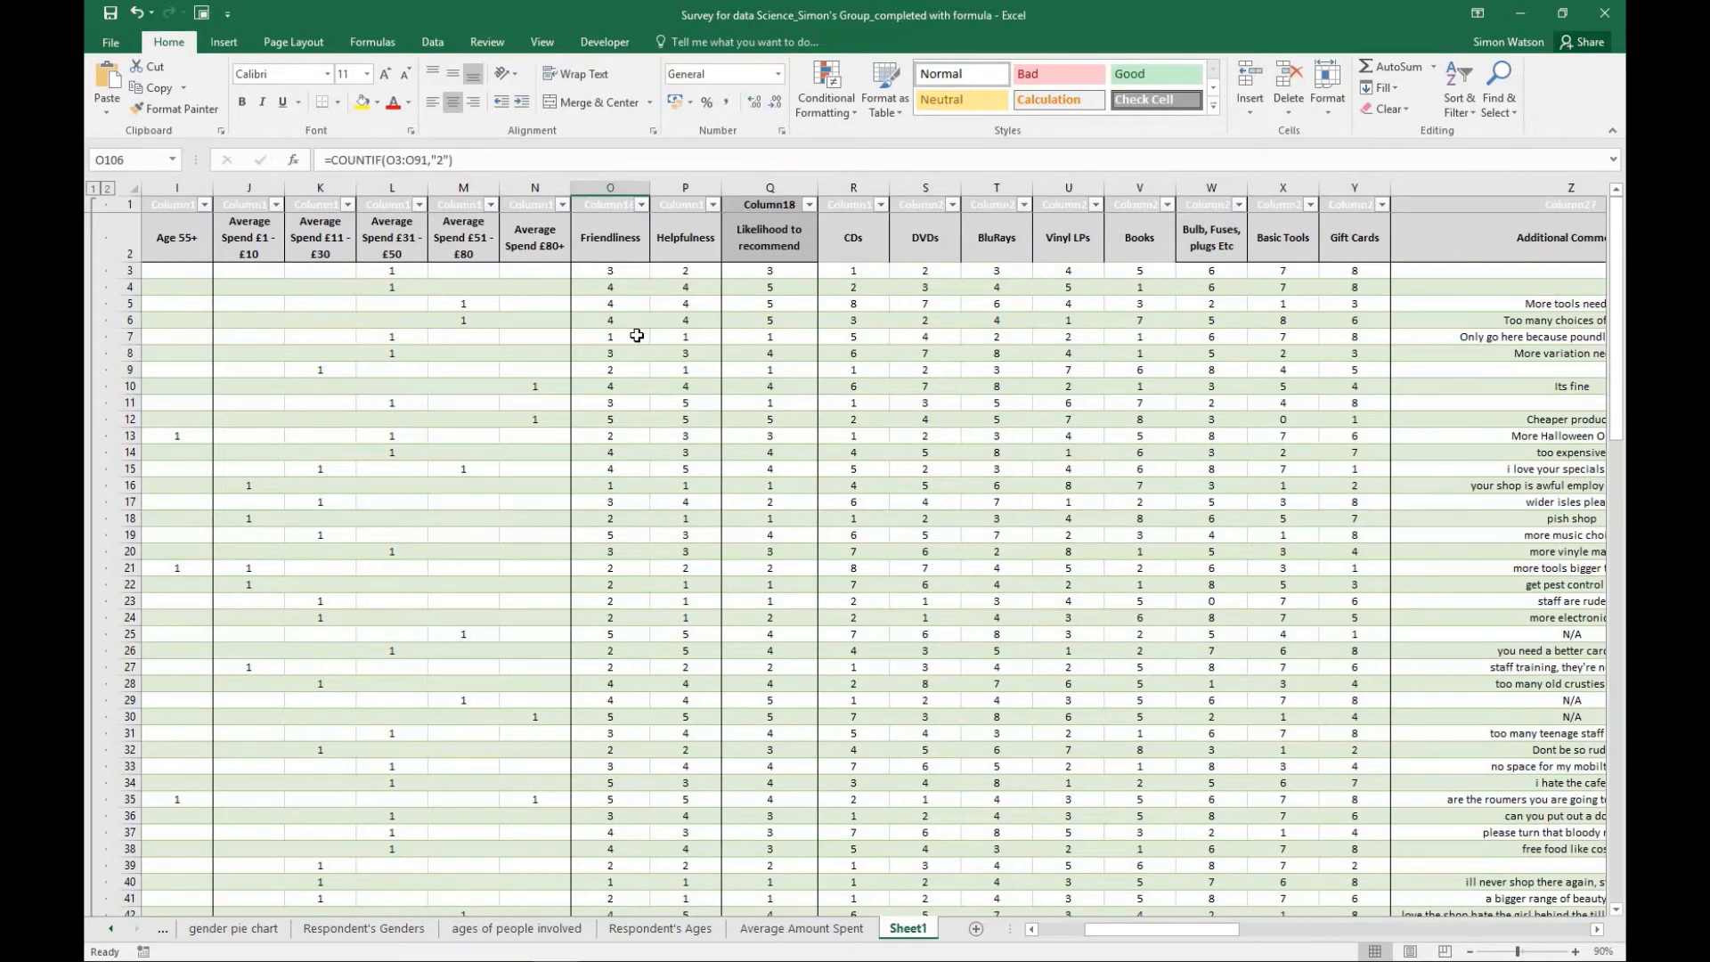
pyautogui.scroll(-11, 637, 334)
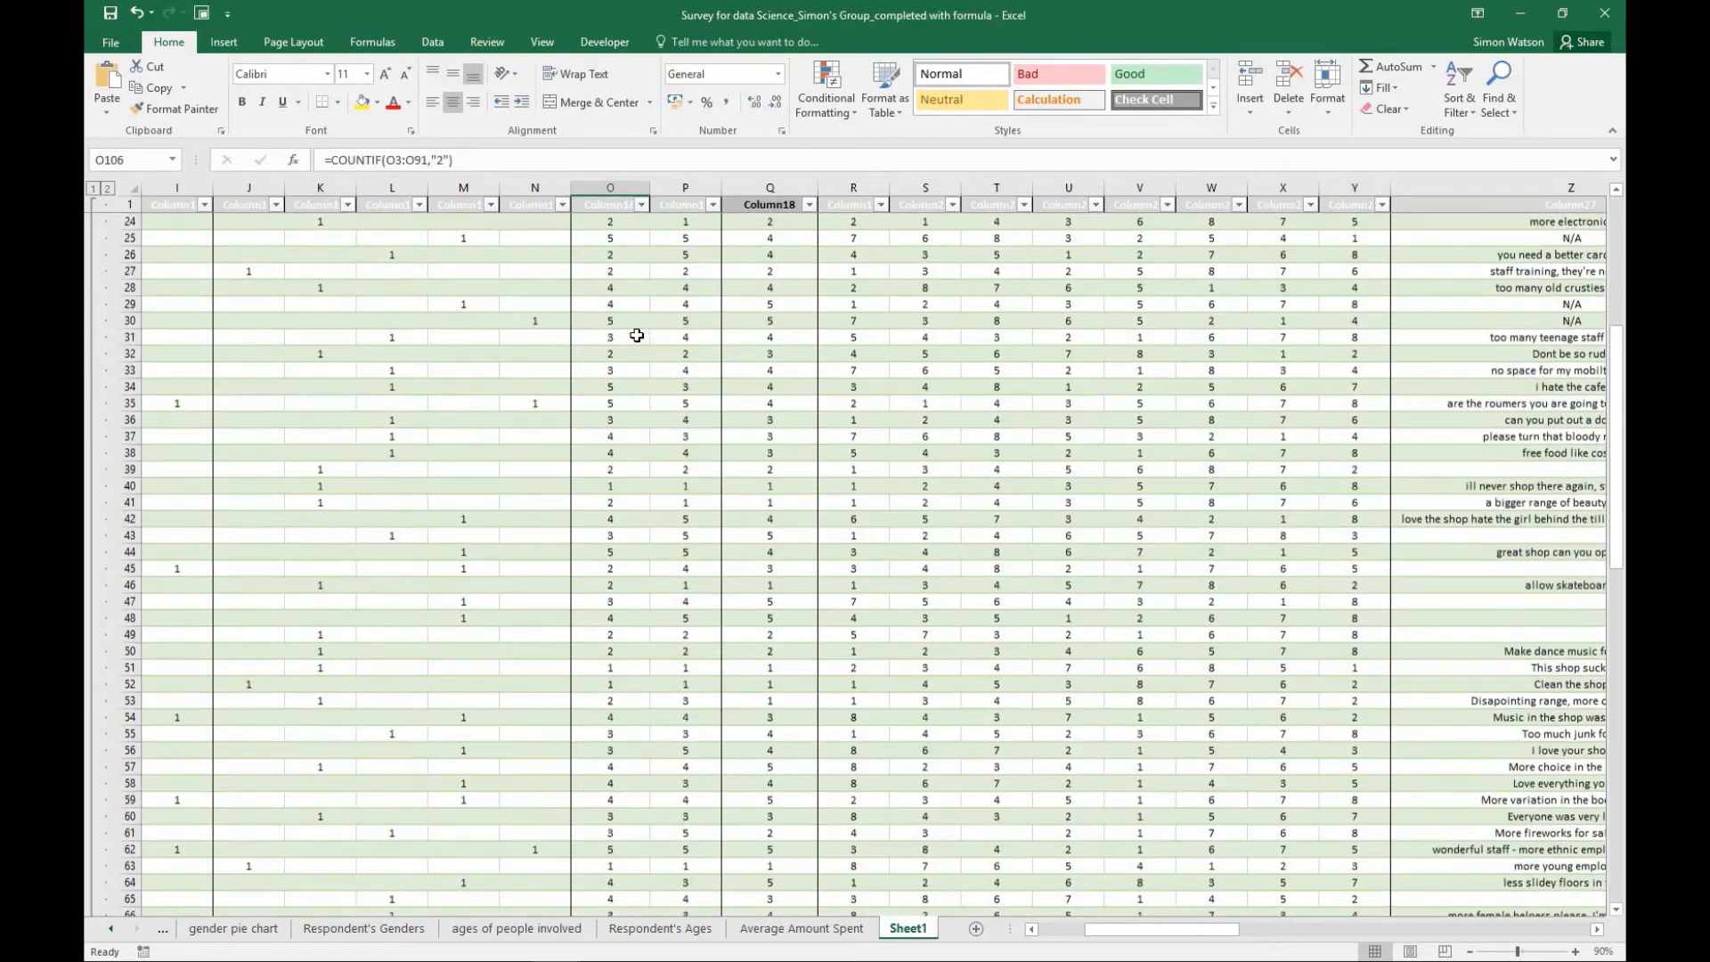
pyautogui.scroll(-15, 643, 343)
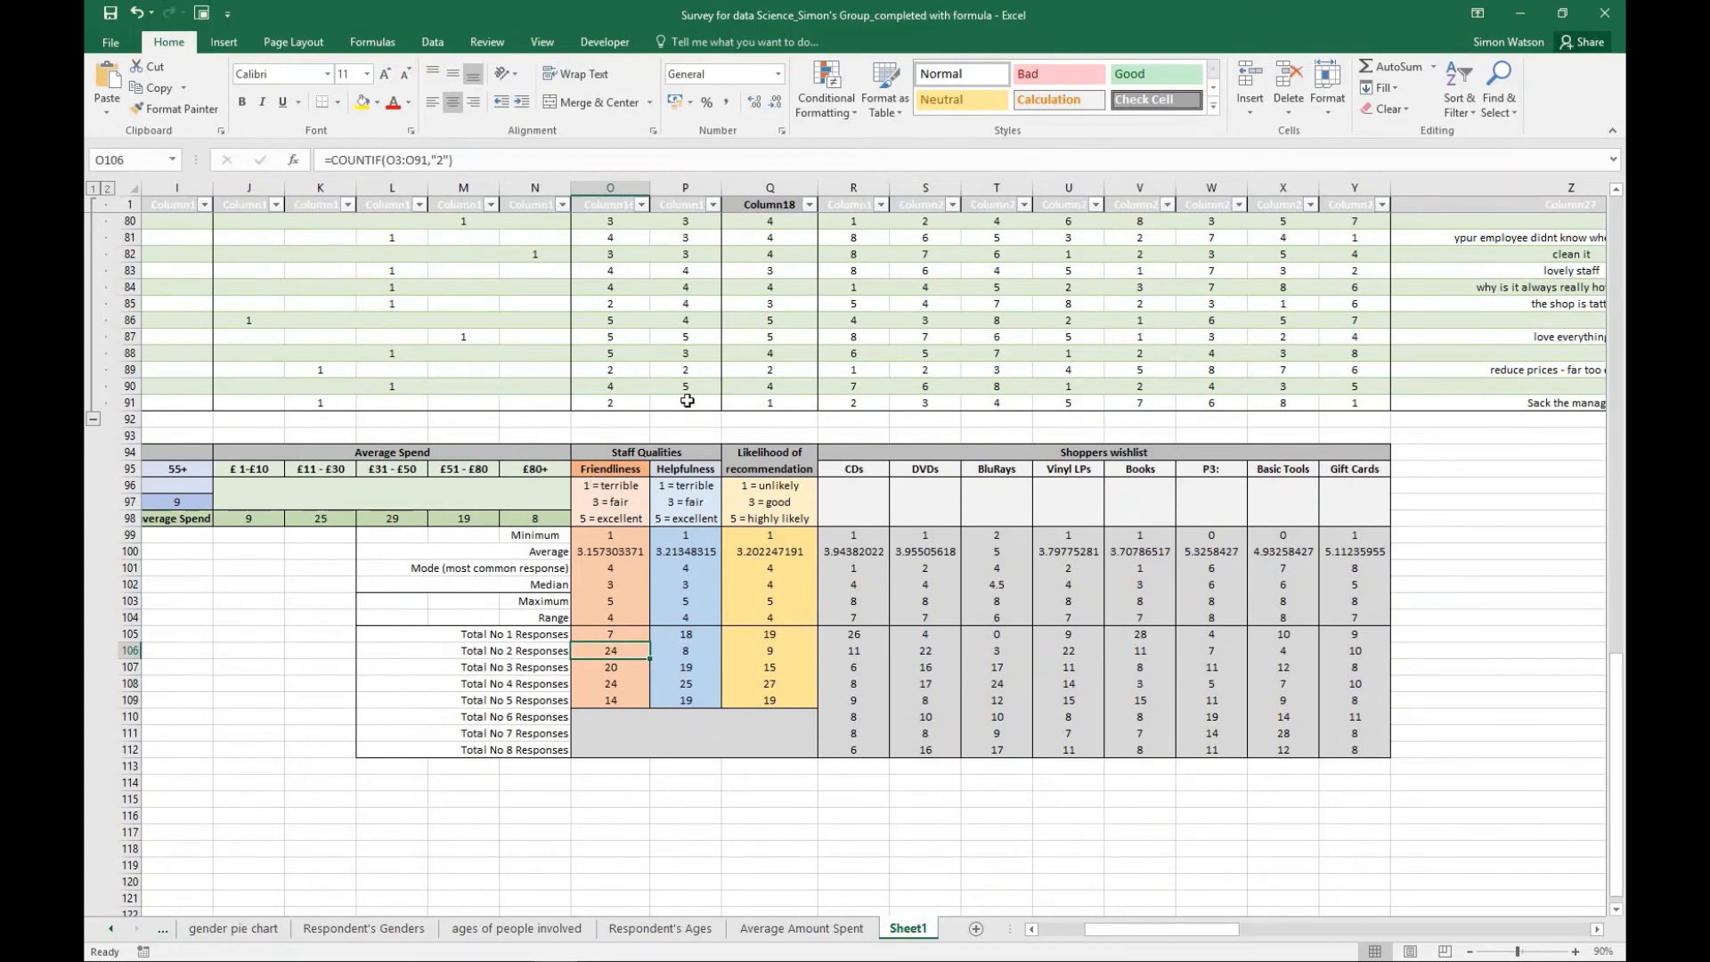
pyautogui.scroll(6, 685, 403)
pyautogui.scroll(20, 684, 402)
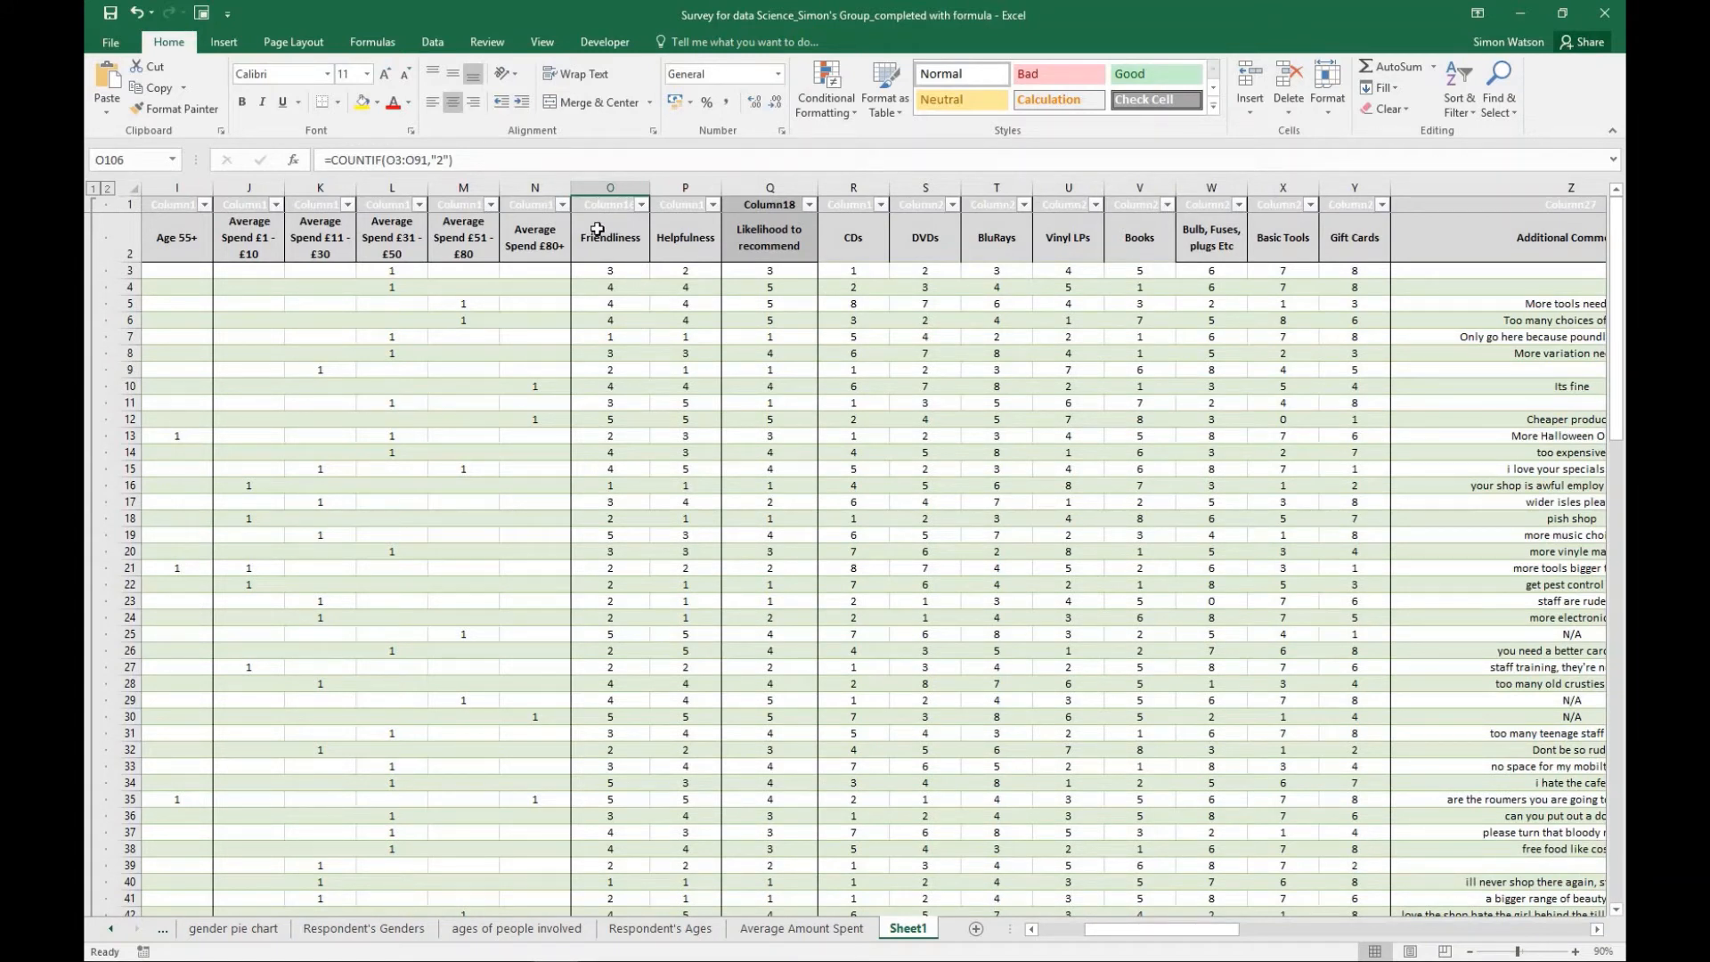
# - Insert a scatter chart with markers only from the Friendliness and Helpfulness ratings in O2:P91 on Sheet1
pyautogui.moveTo(596, 229); pyautogui.dragTo(708, 860)
pyautogui.scroll(17, 687, 408)
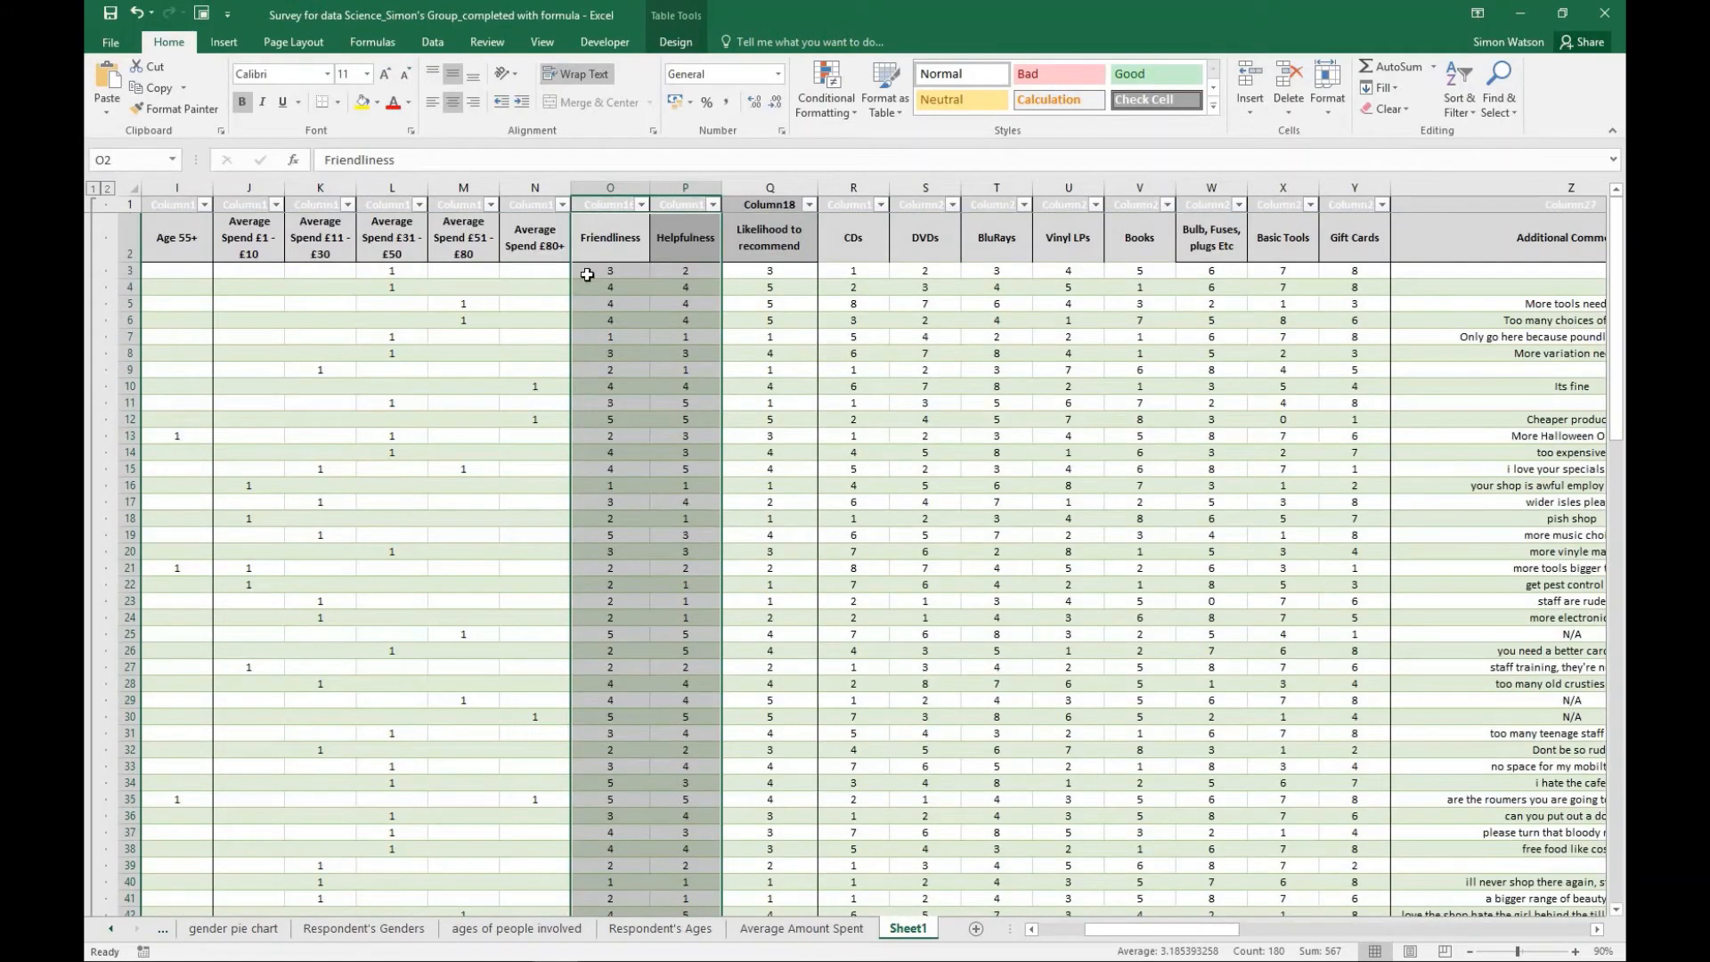
pyautogui.scroll(-20, 662, 507)
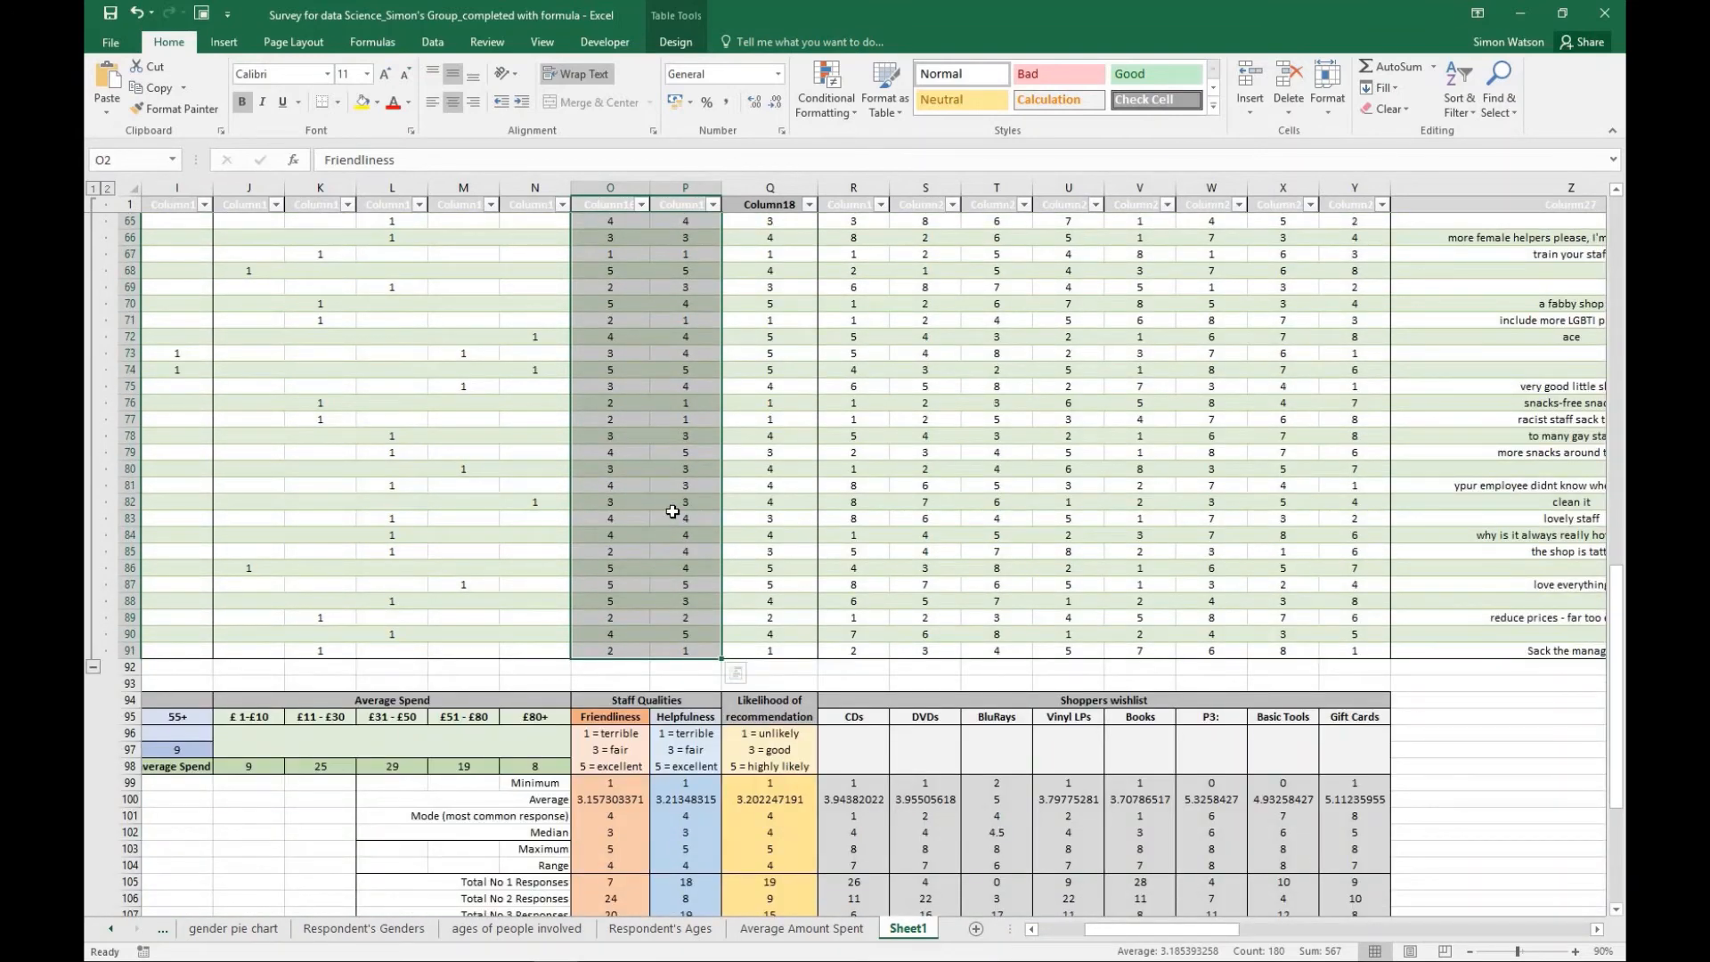
pyautogui.click(223, 45)
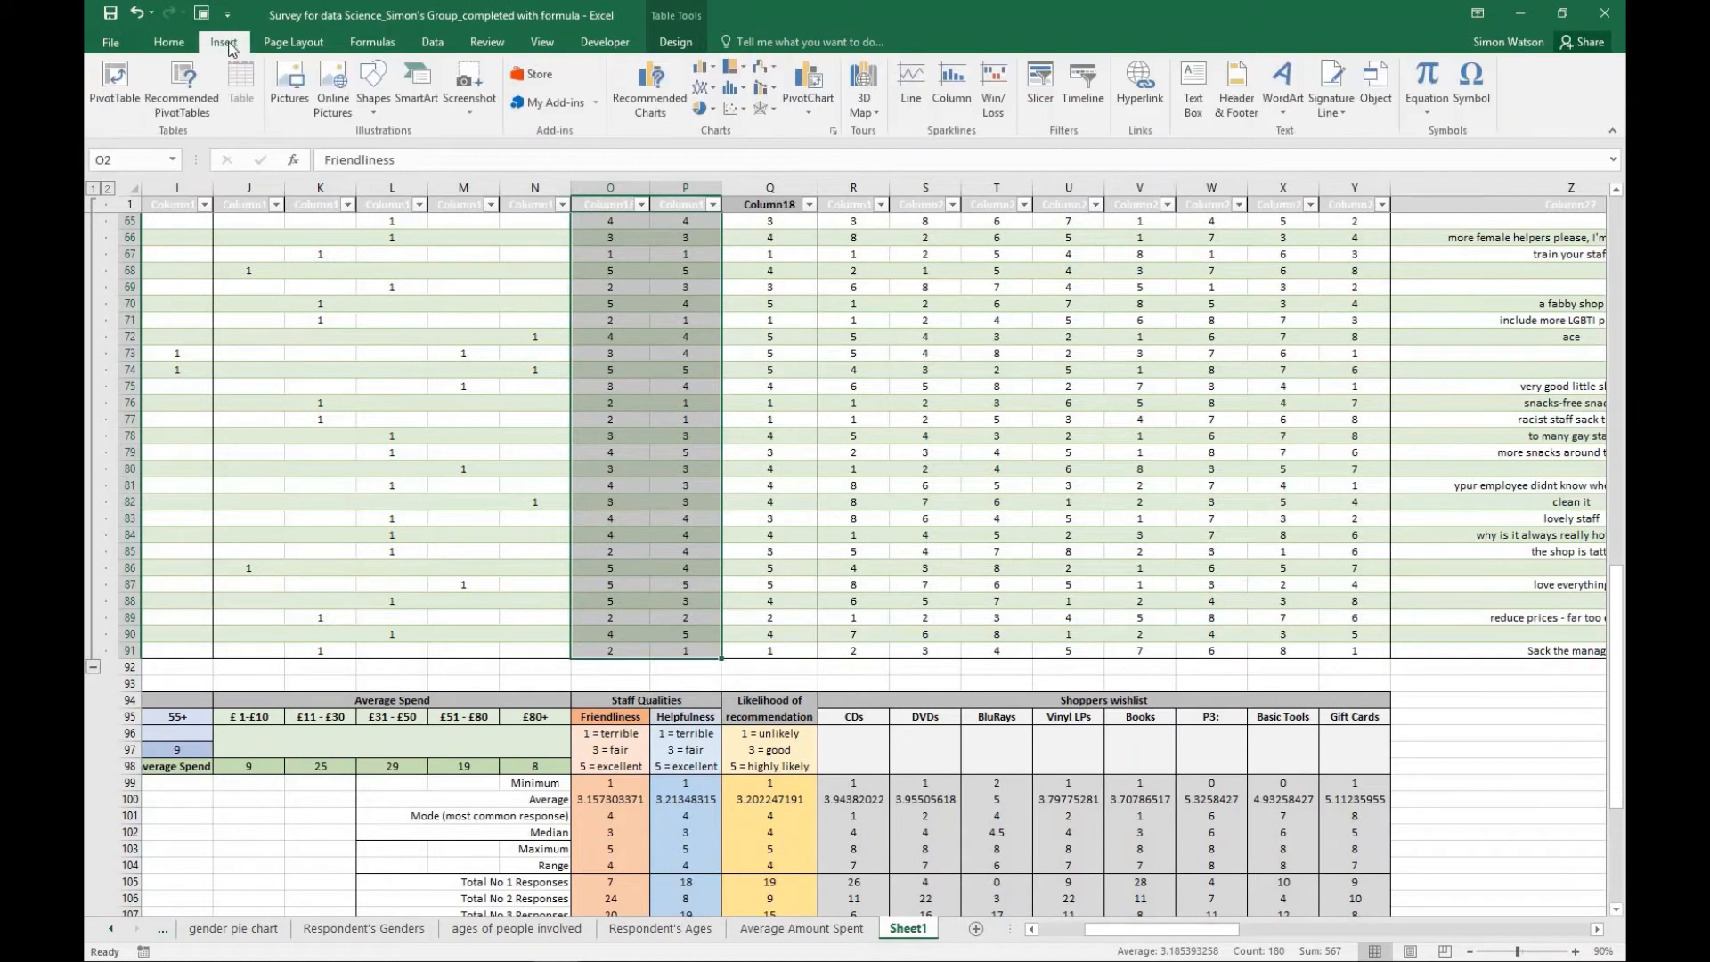
pyautogui.click(734, 111)
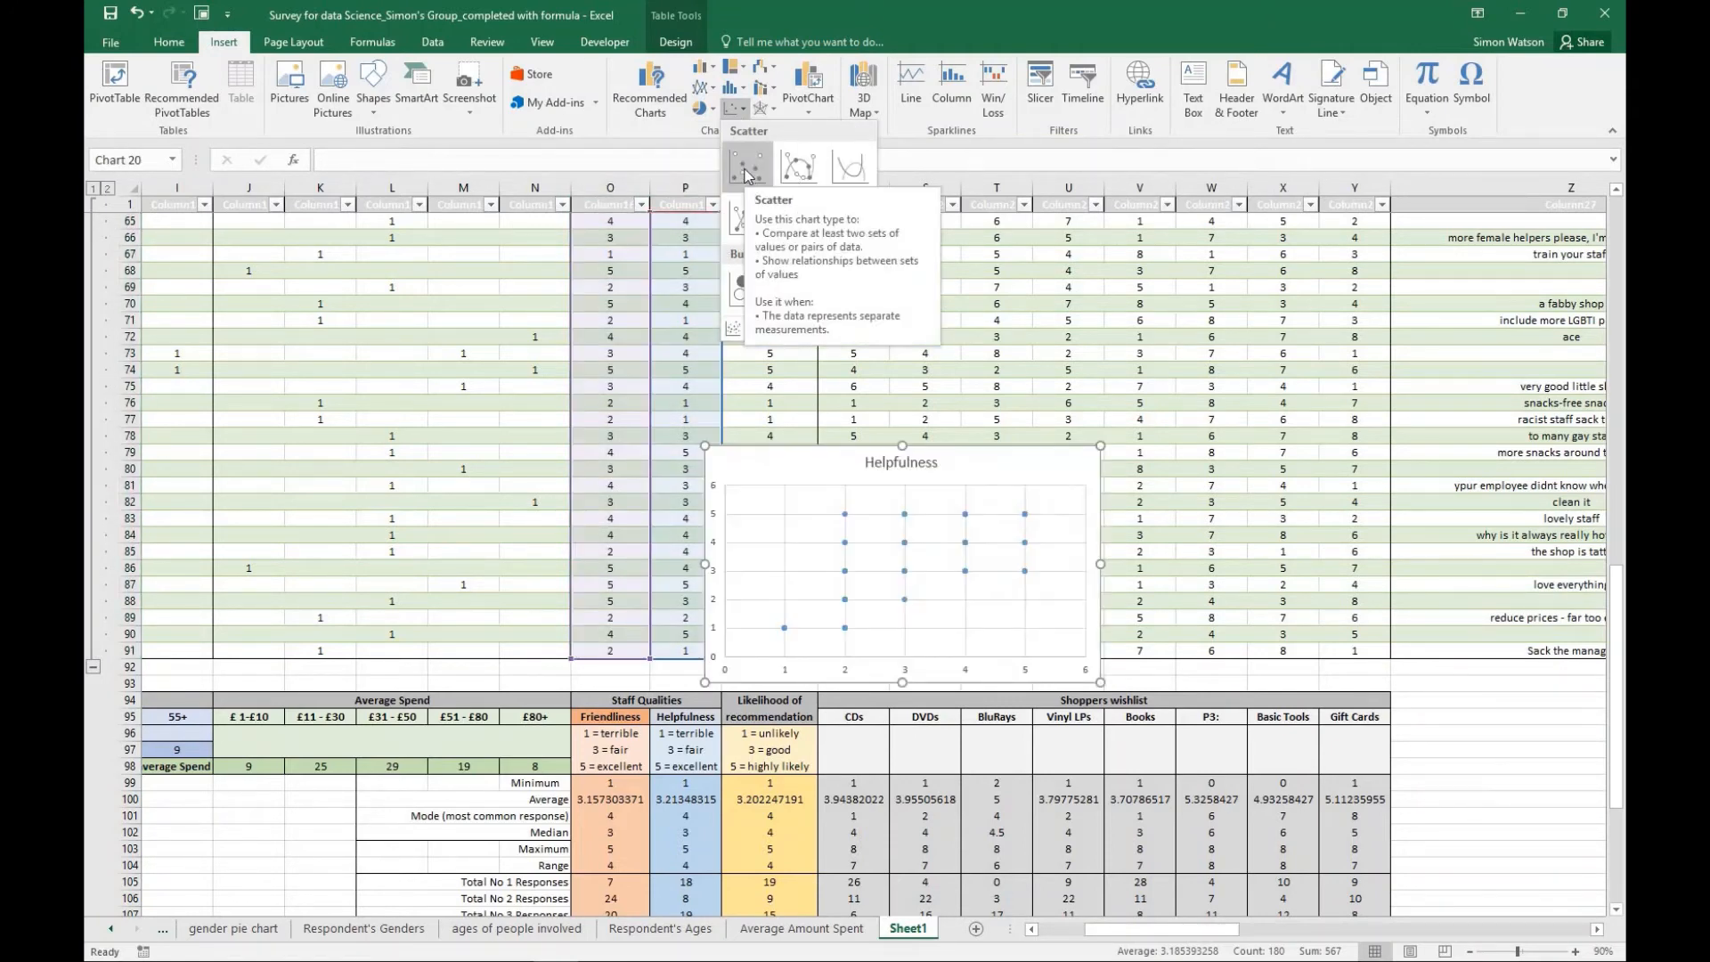
pyautogui.click(746, 175)
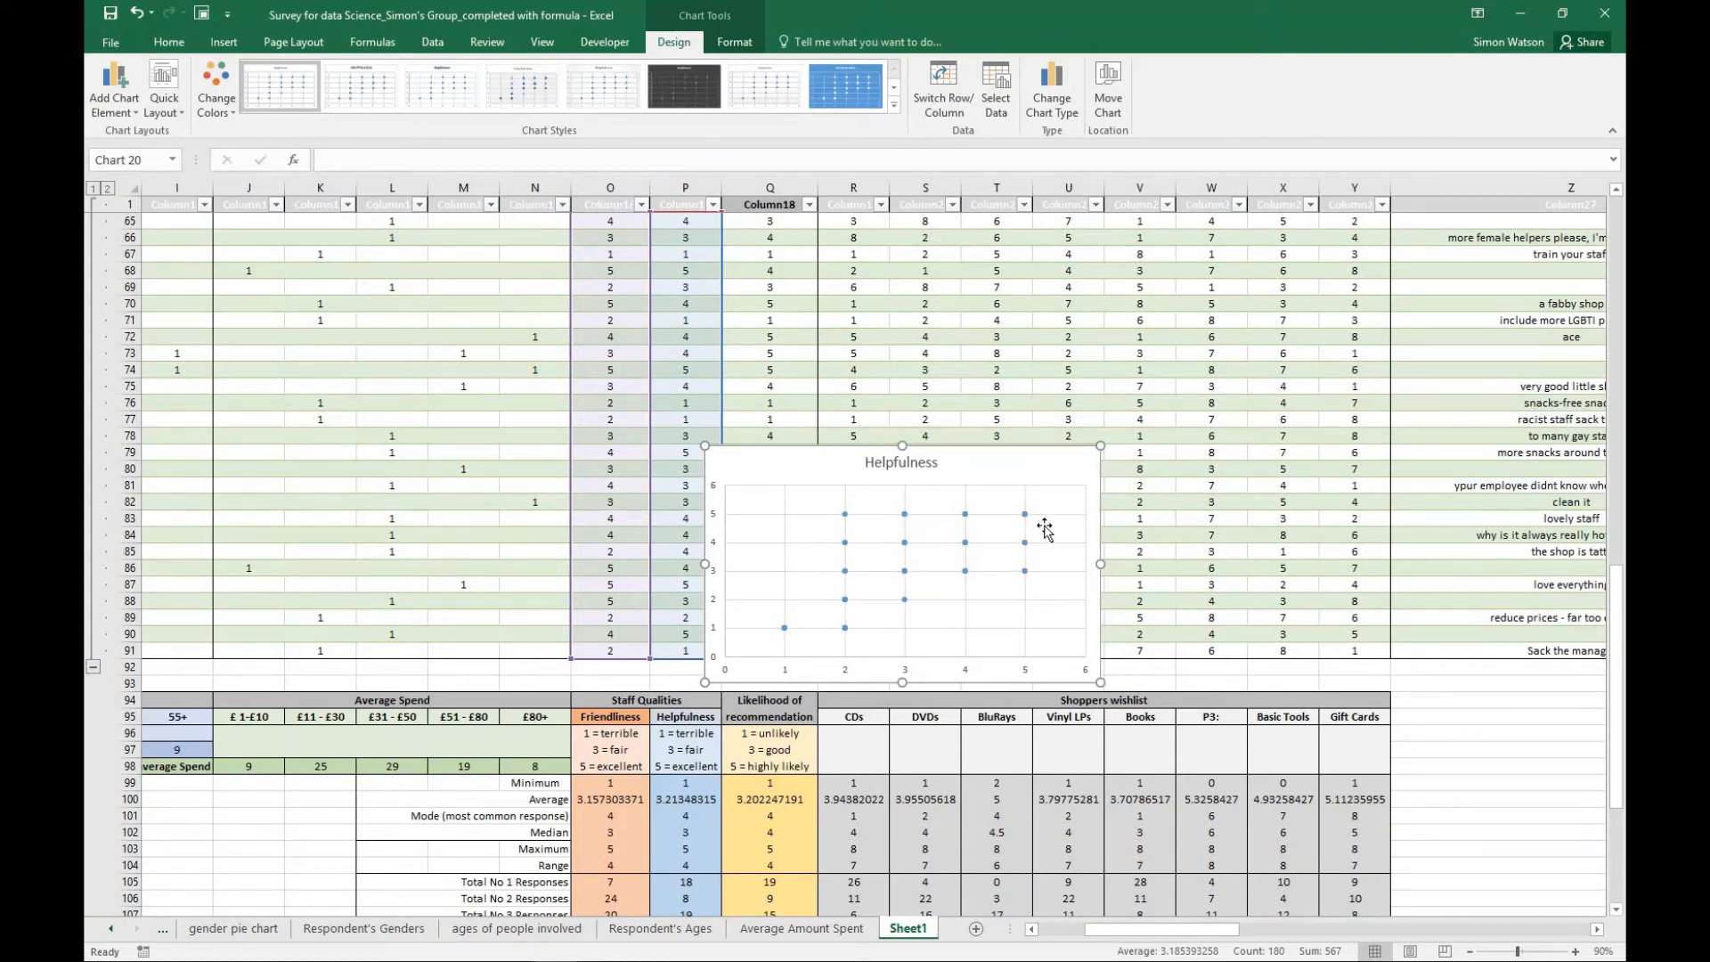
pyautogui.click(1056, 469)
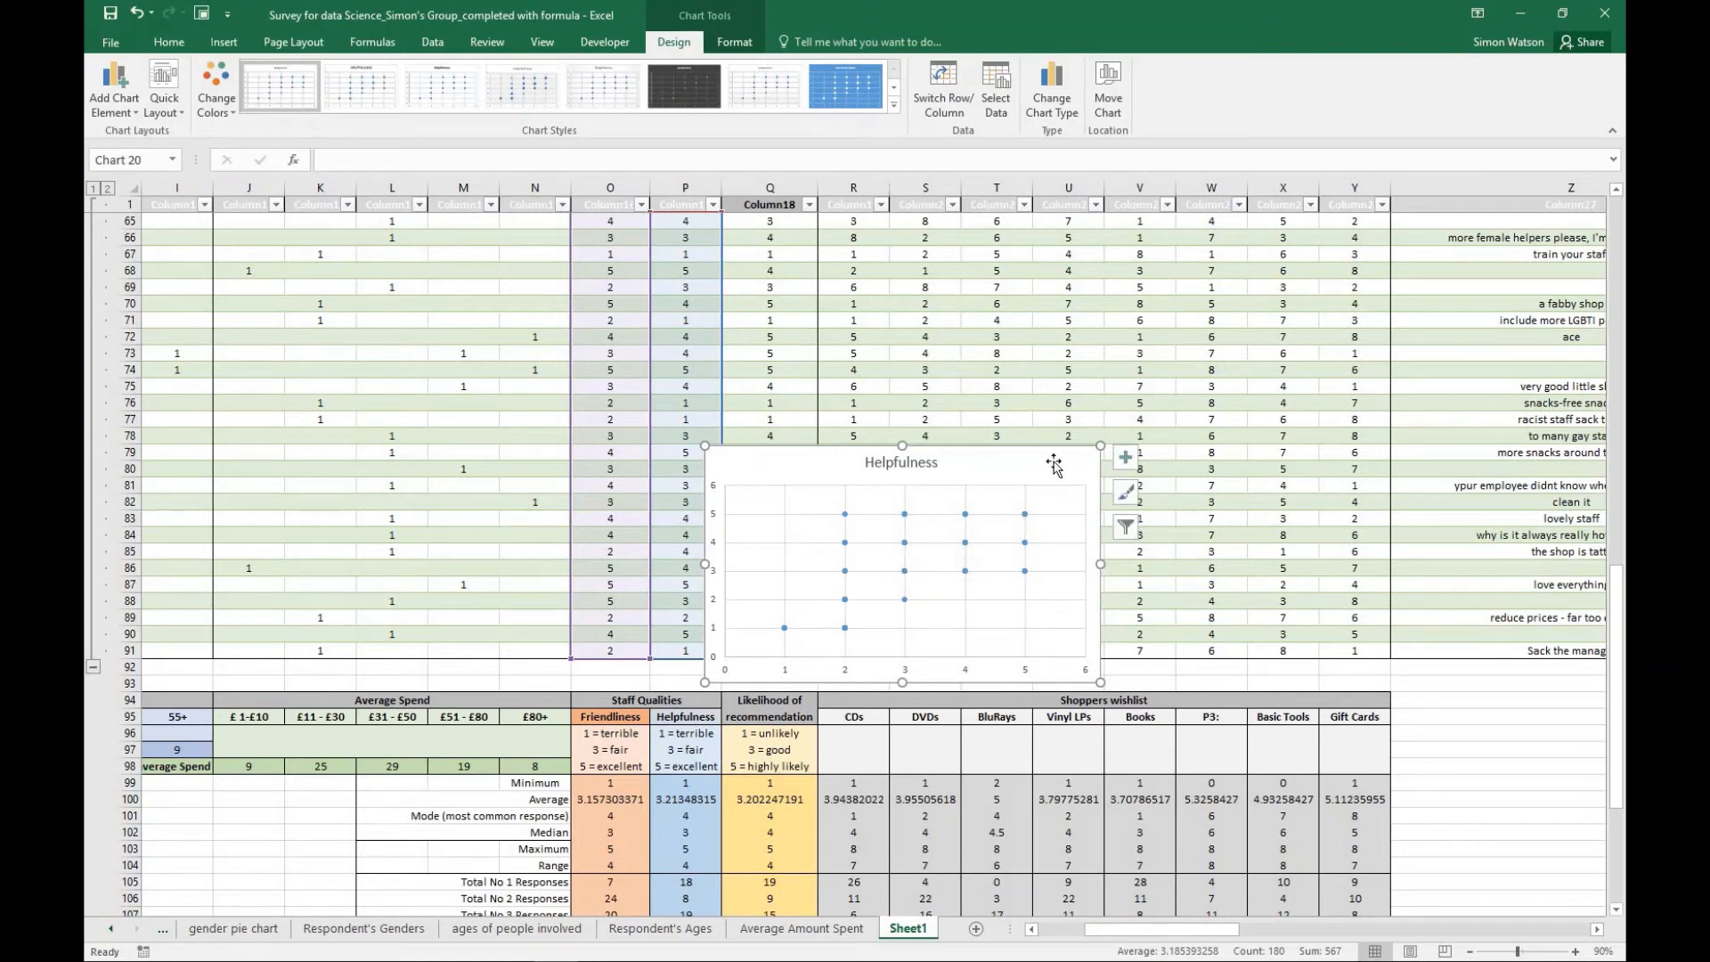
# - Add a trendline to the scatter chart and move the chart to a new sheet named "friendliness vs helpfulness"
pyautogui.click(1126, 457)
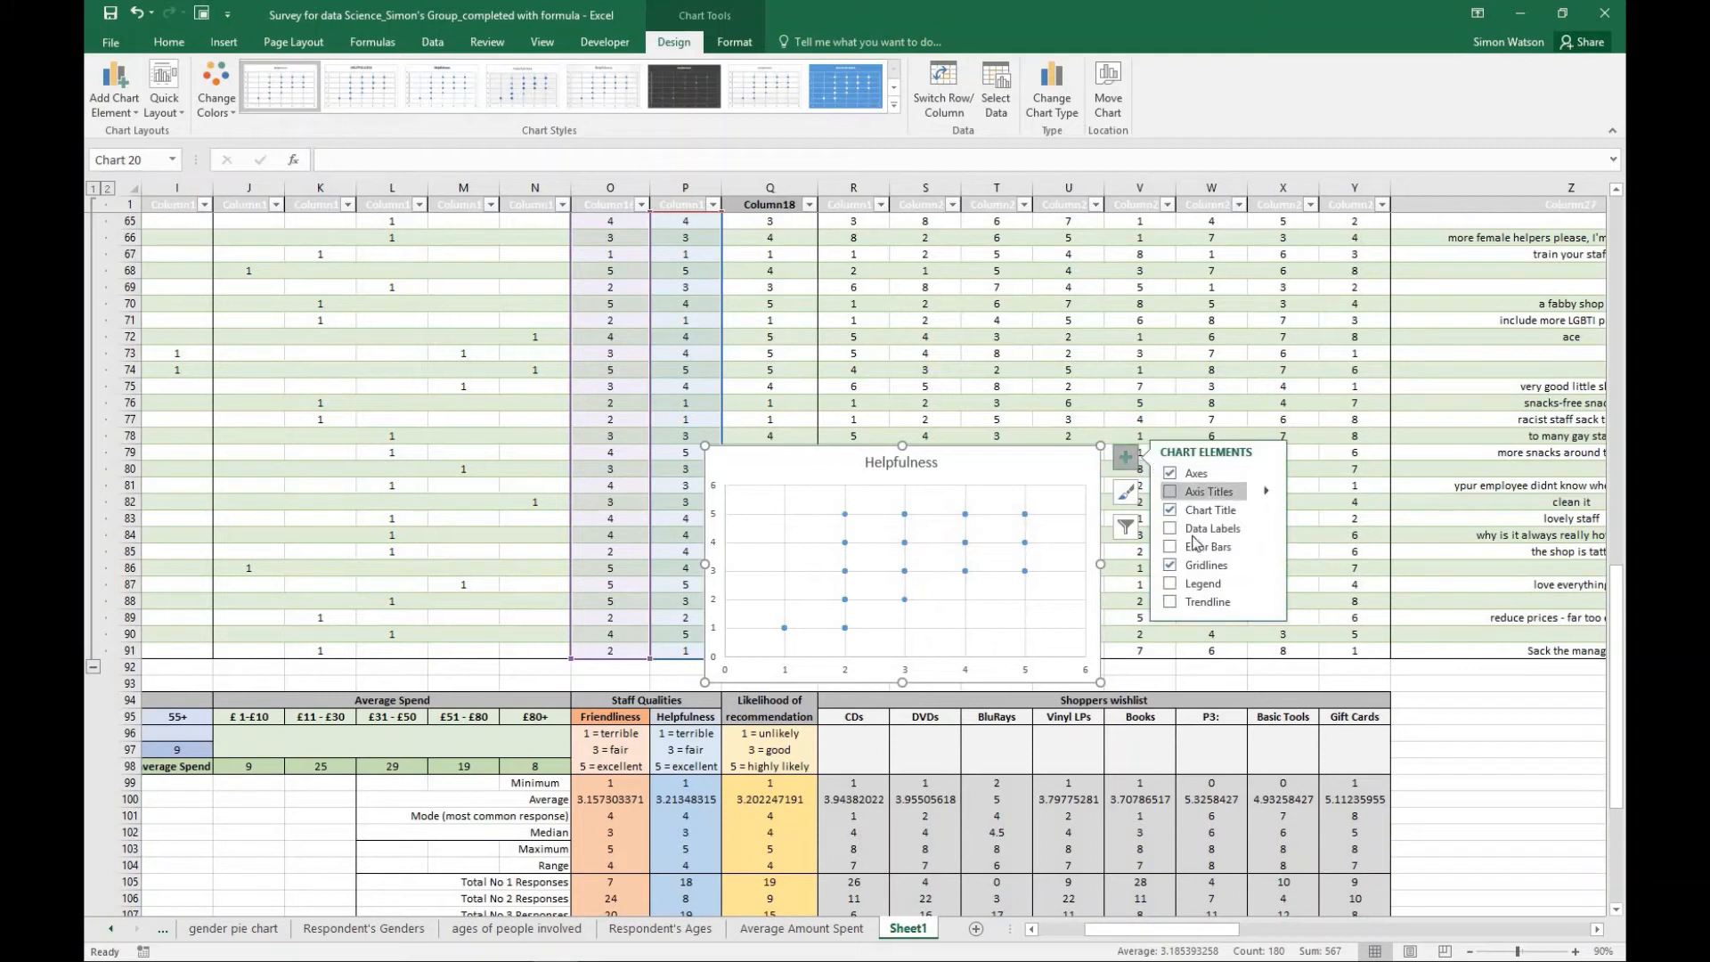
pyautogui.click(1170, 603)
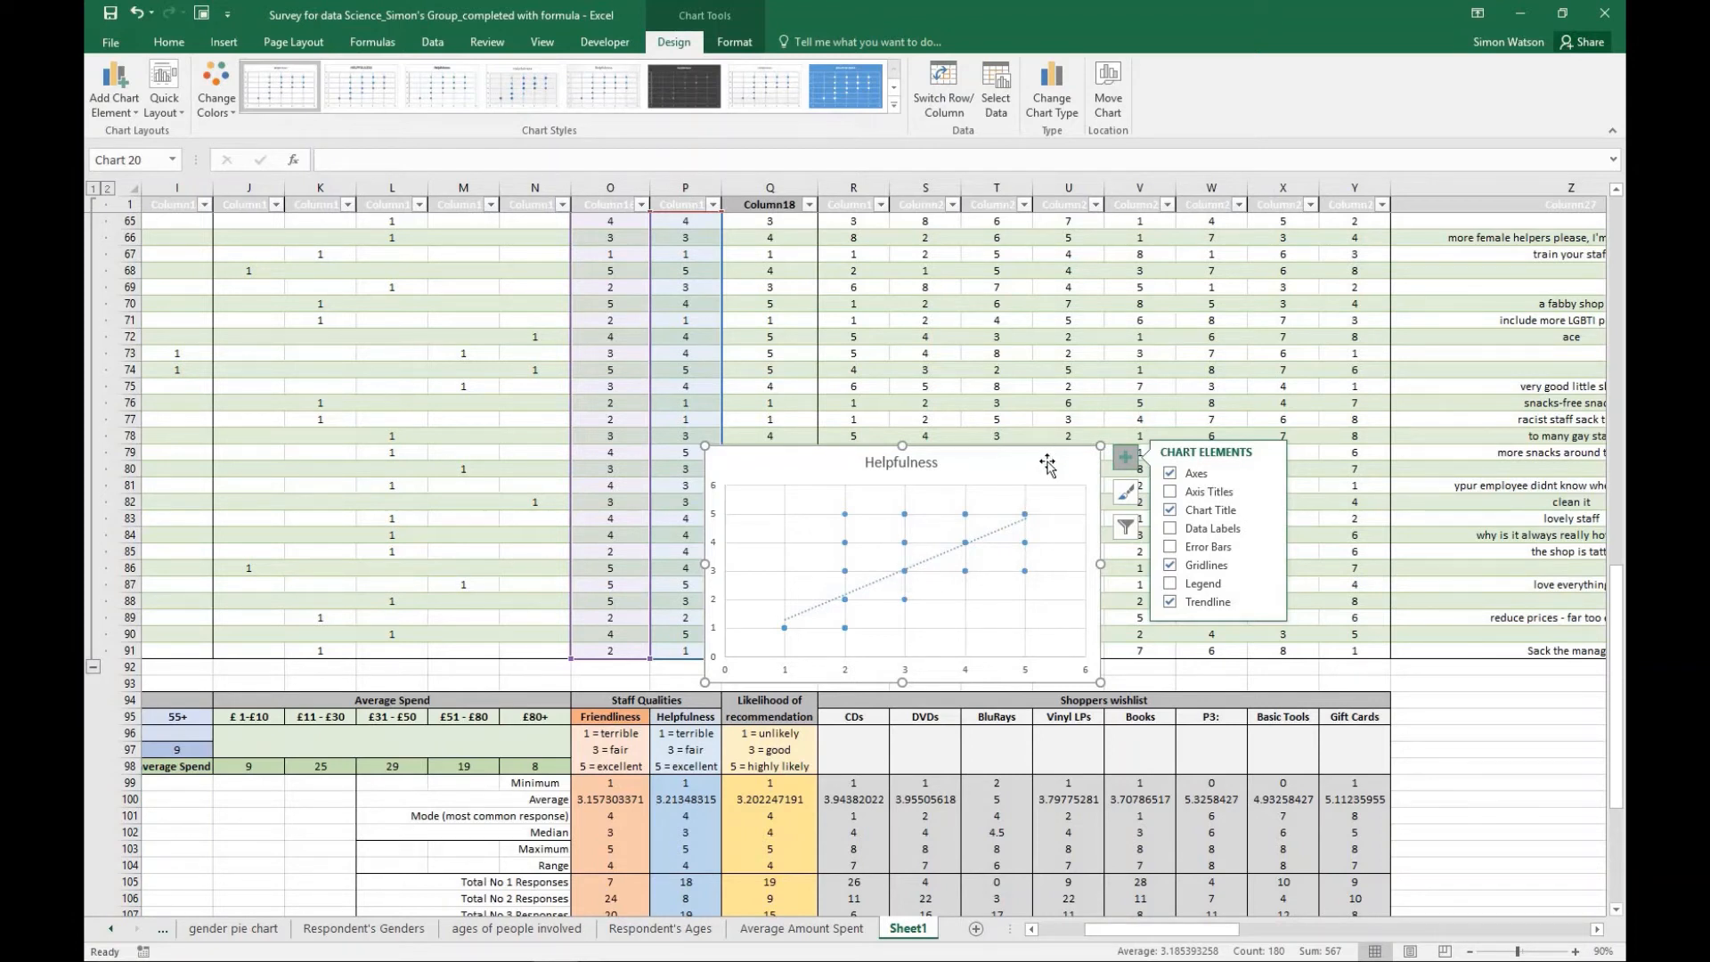
pyautogui.click(1110, 100)
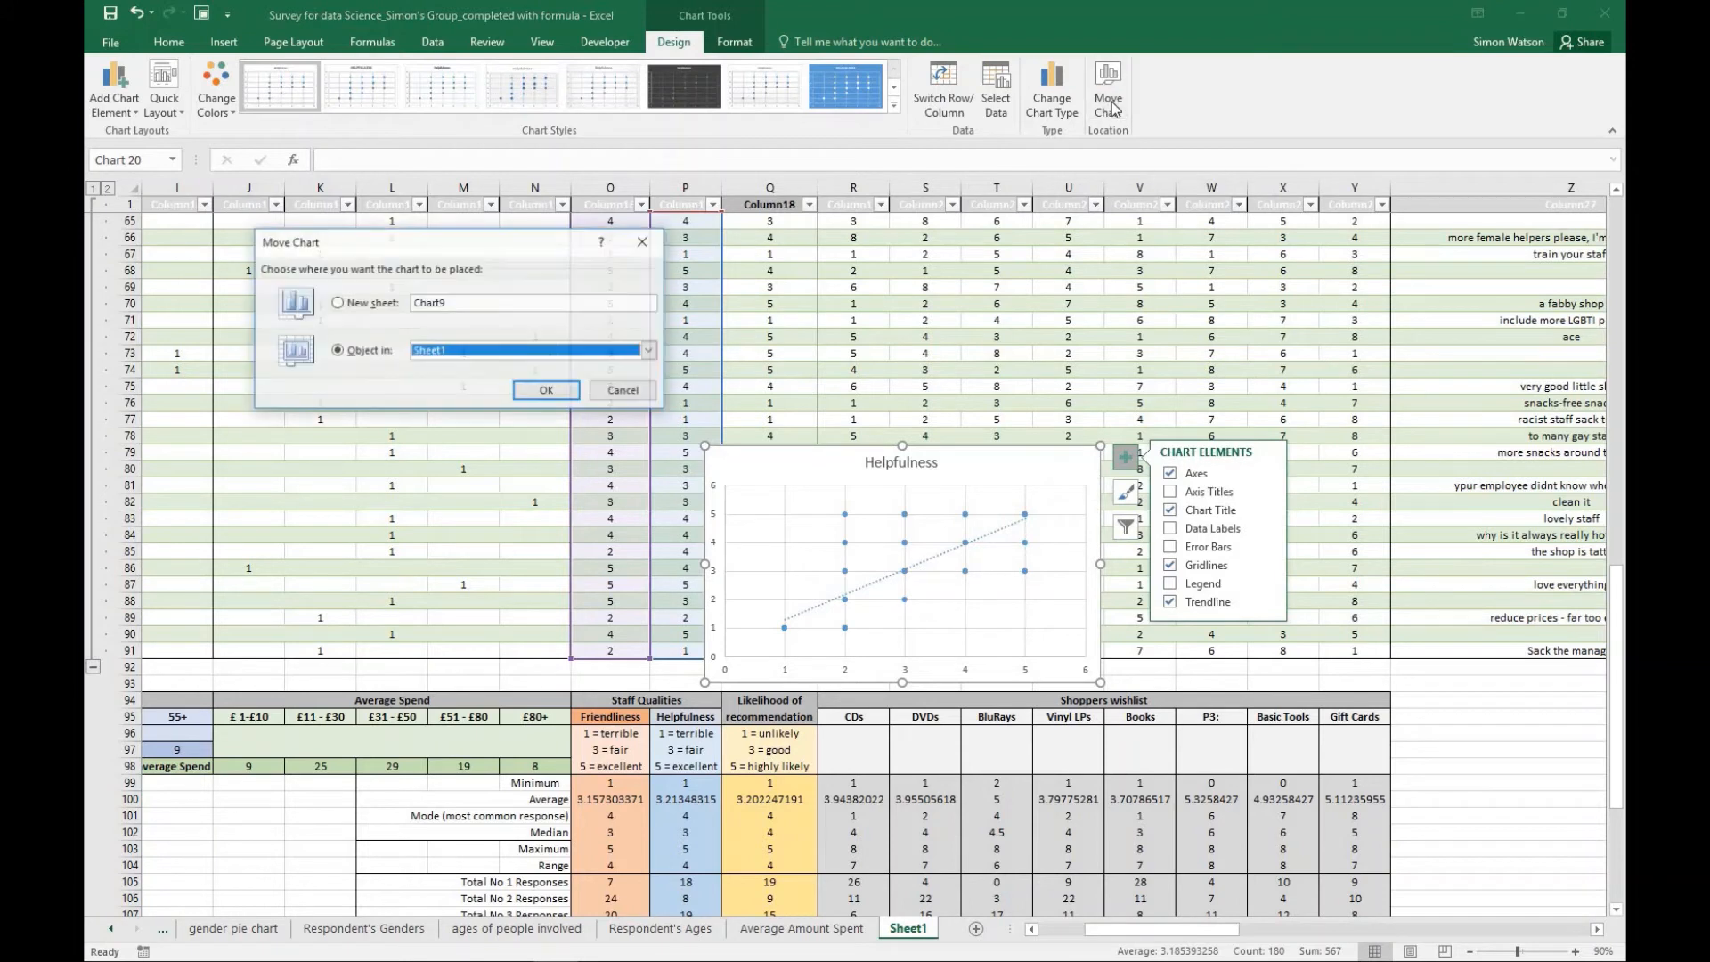
pyautogui.click(337, 302)
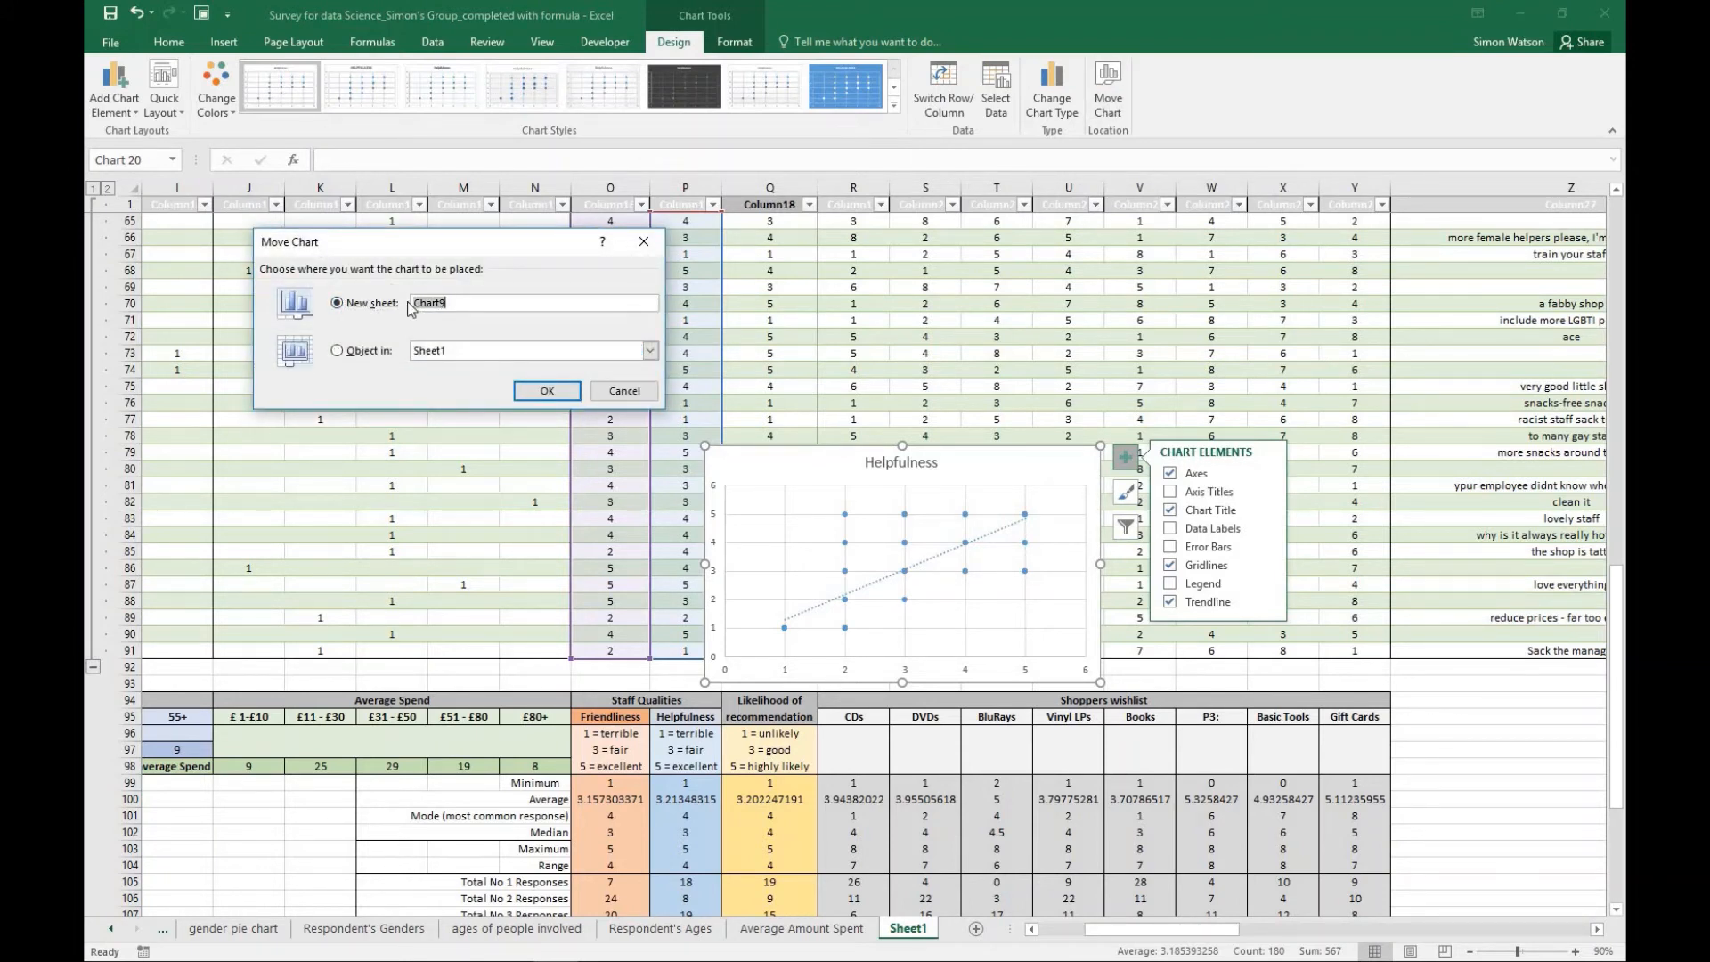
pyautogui.write('friendliness vs helpfulness')
pyautogui.press('Return')
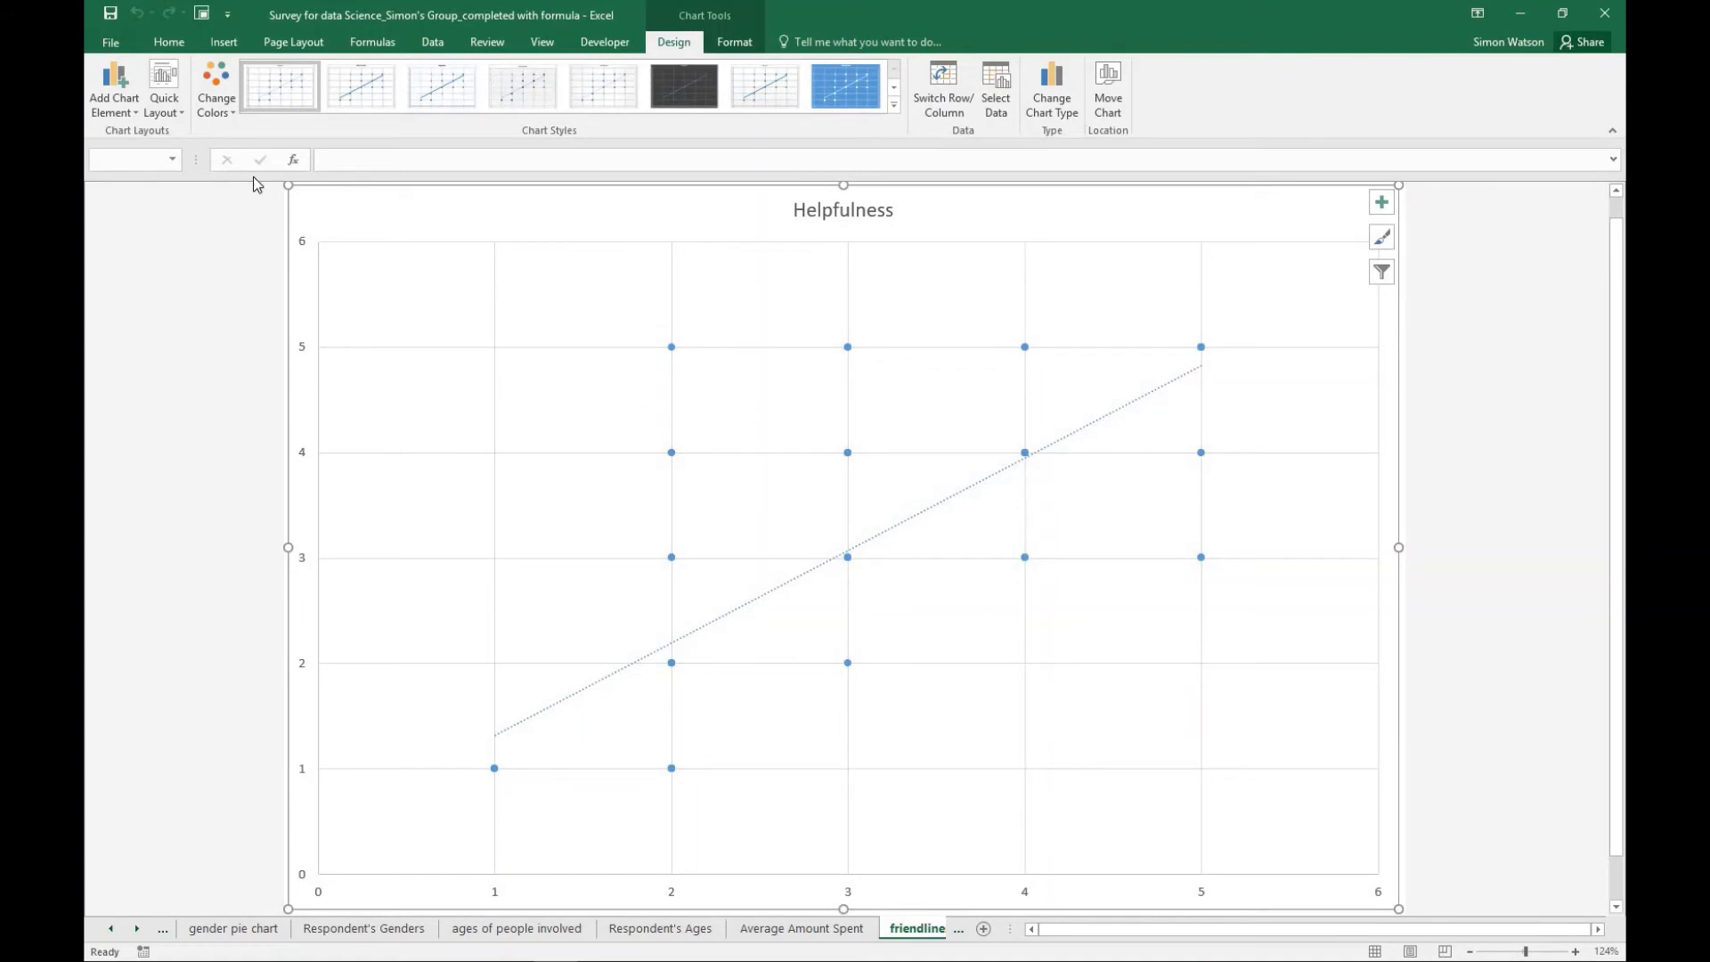
# - Apply the quick layout with axis titles, a legend and no chart title, and title the horizontal axis "Friendliness"
pyautogui.click(180, 113)
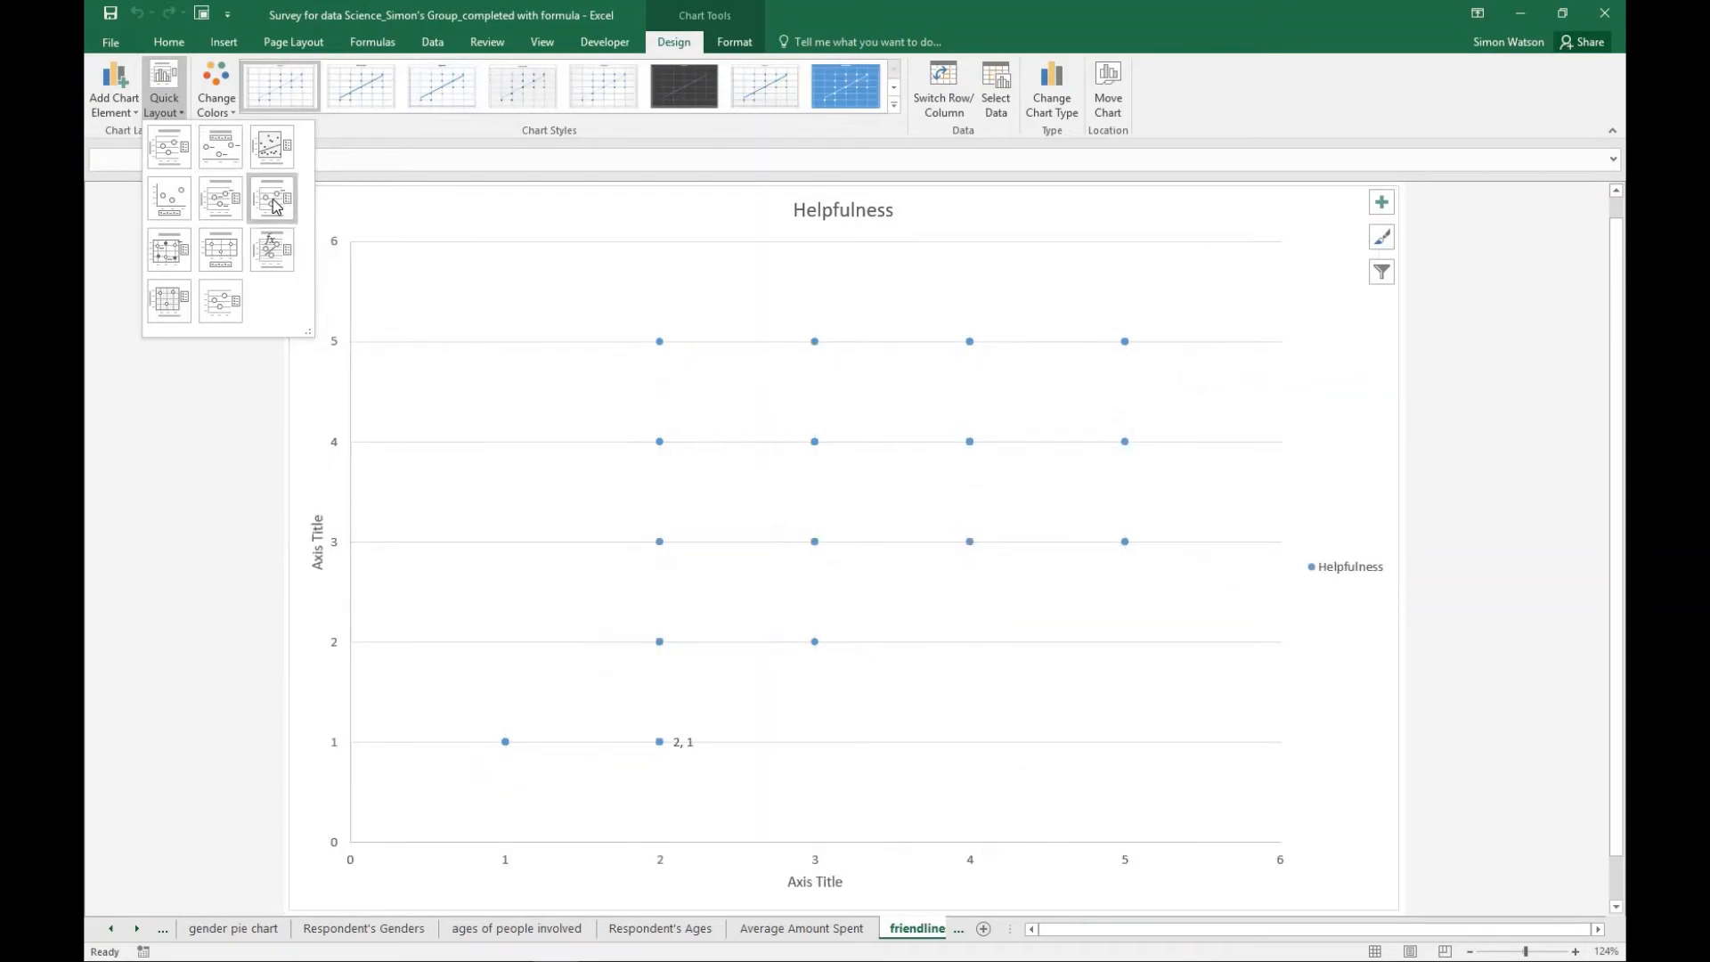
pyautogui.click(272, 153)
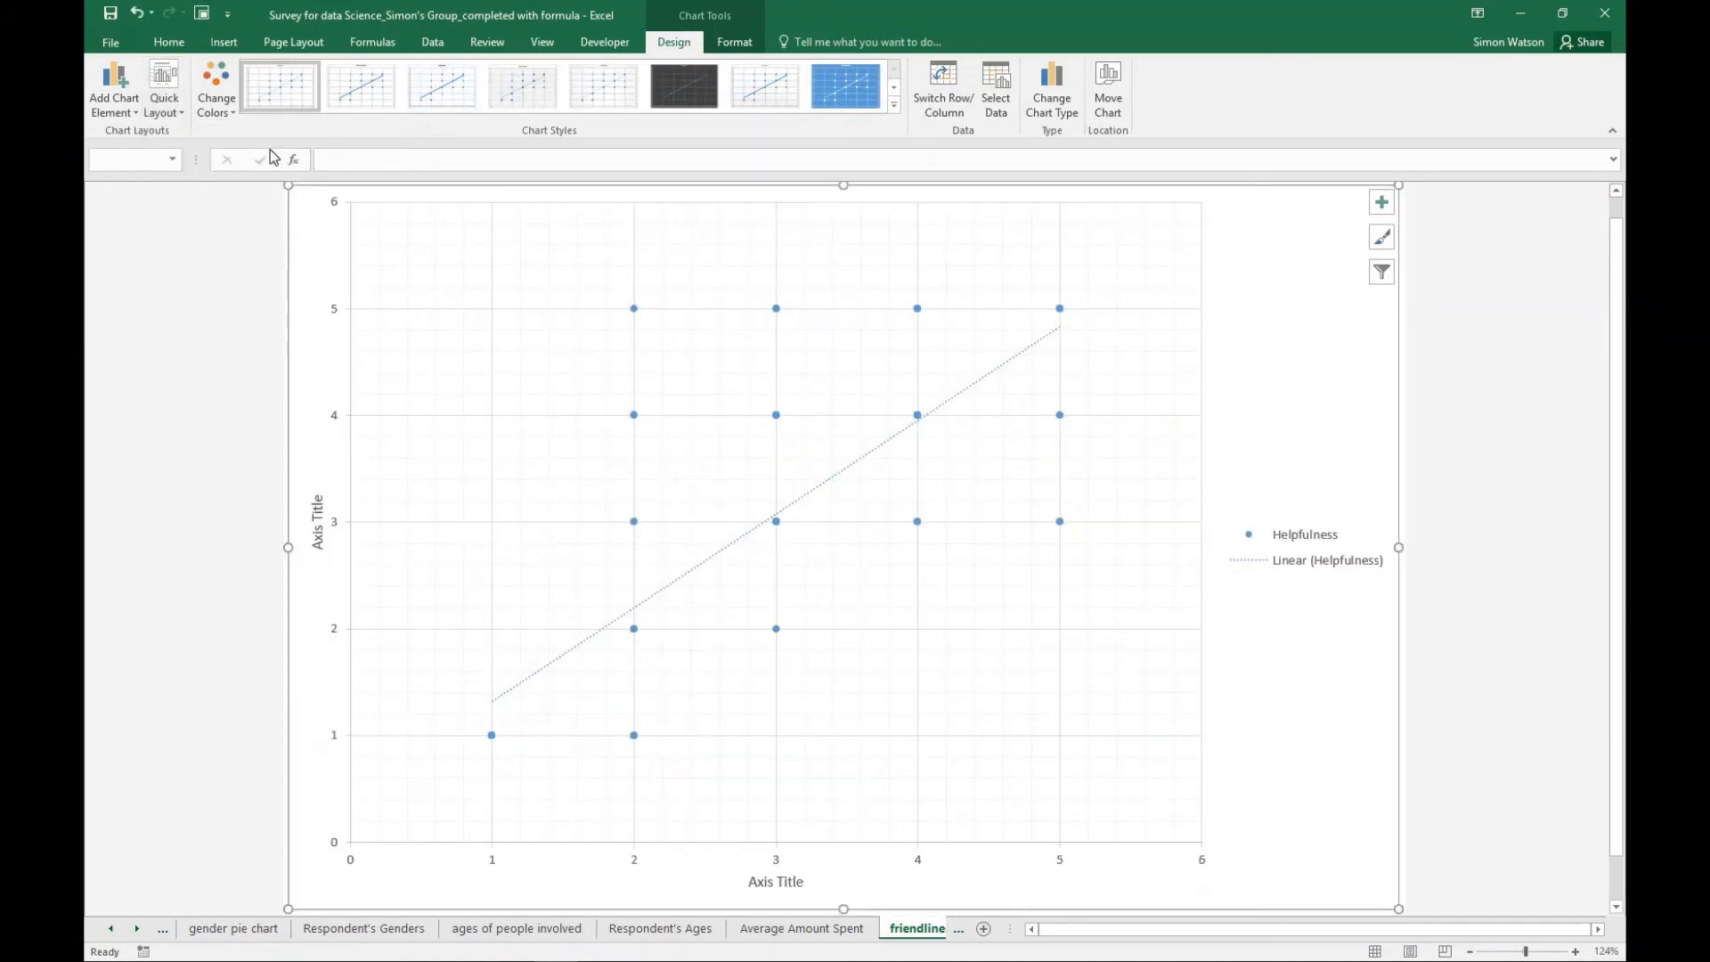
pyautogui.click(802, 879)
pyautogui.write('F')
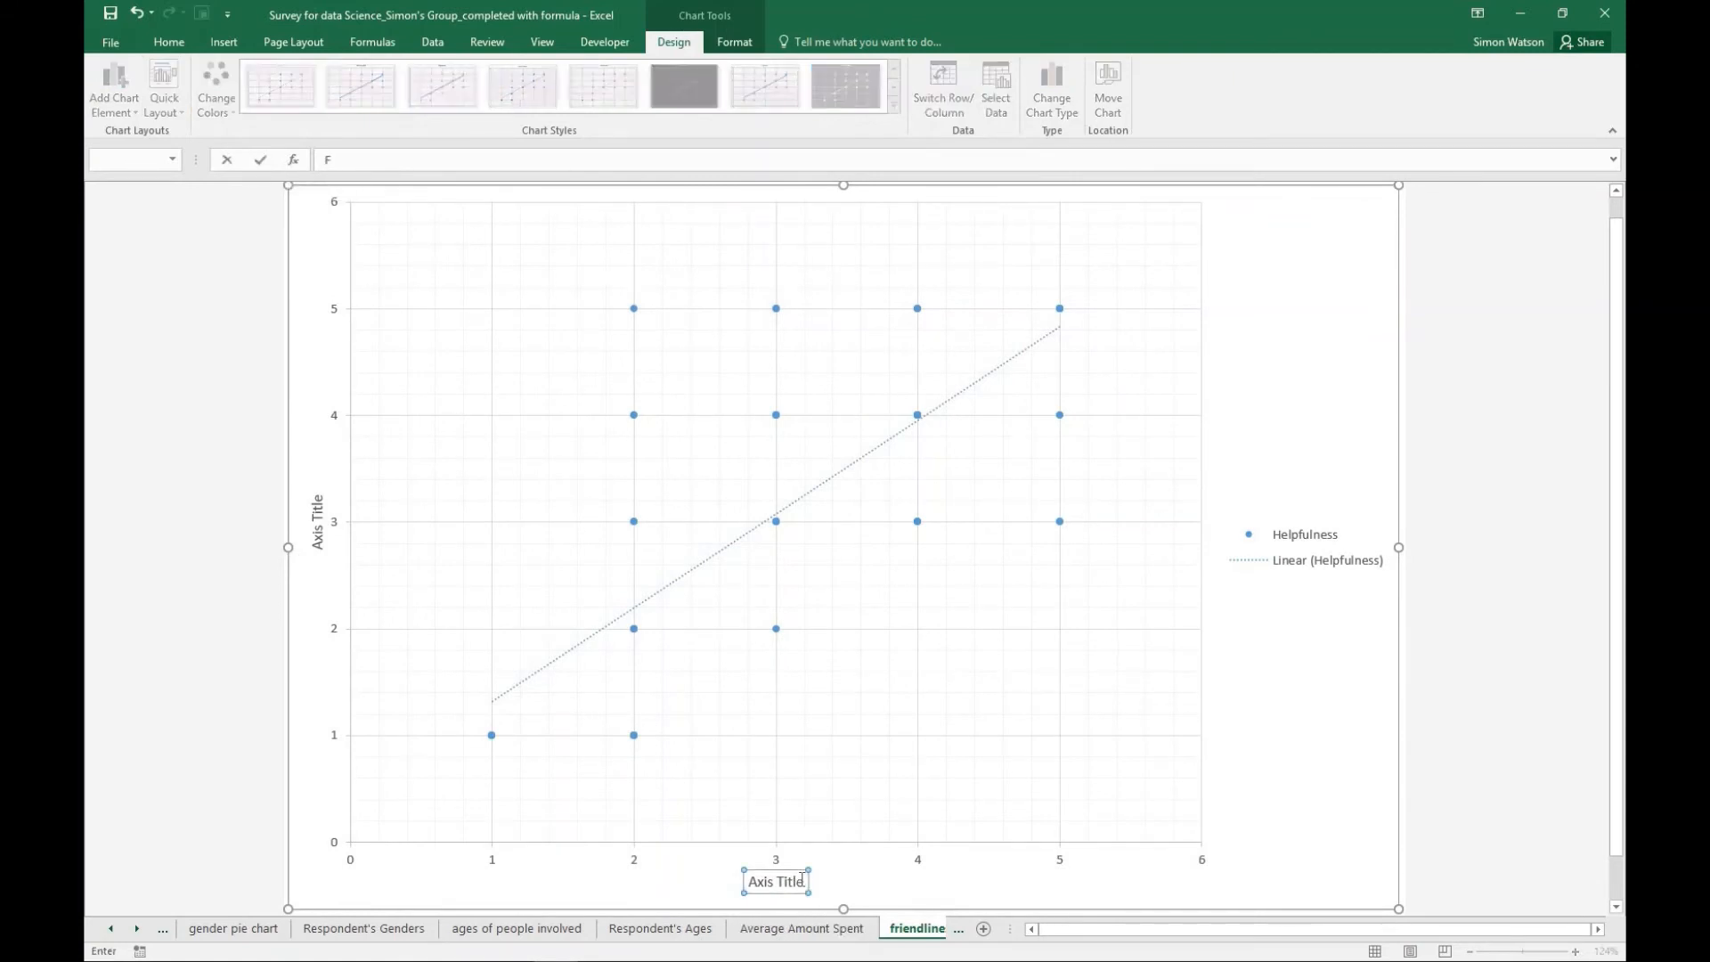
pyautogui.write('riendliness')
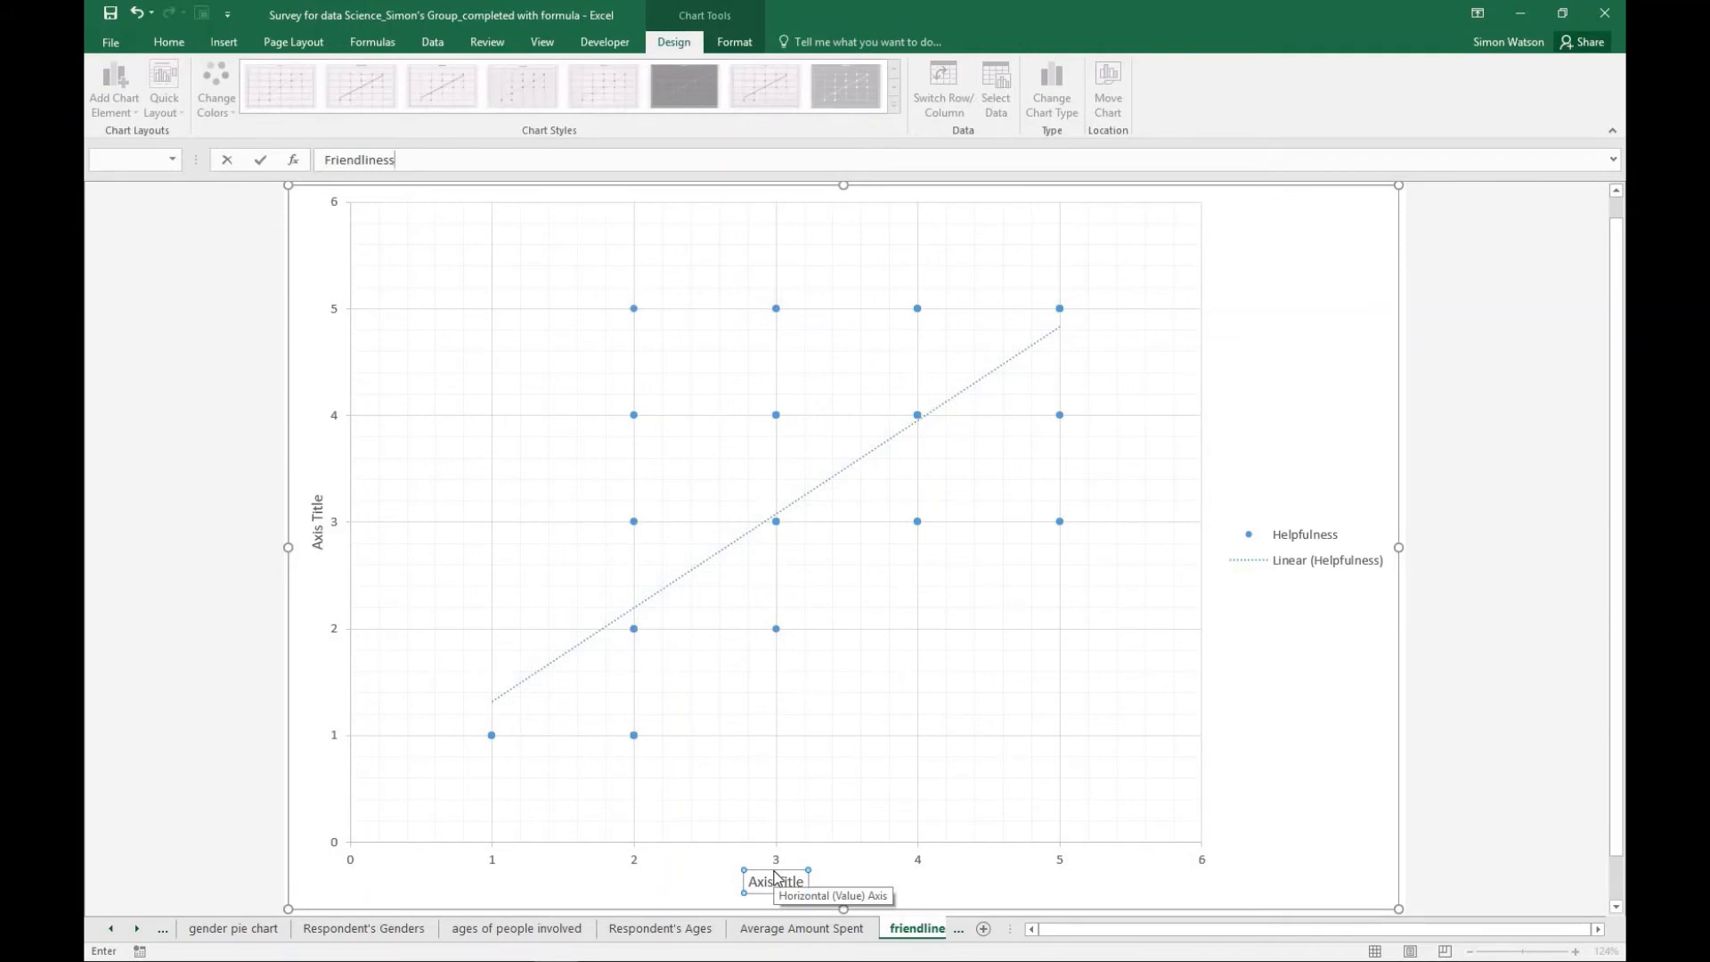
pyautogui.press('Return')
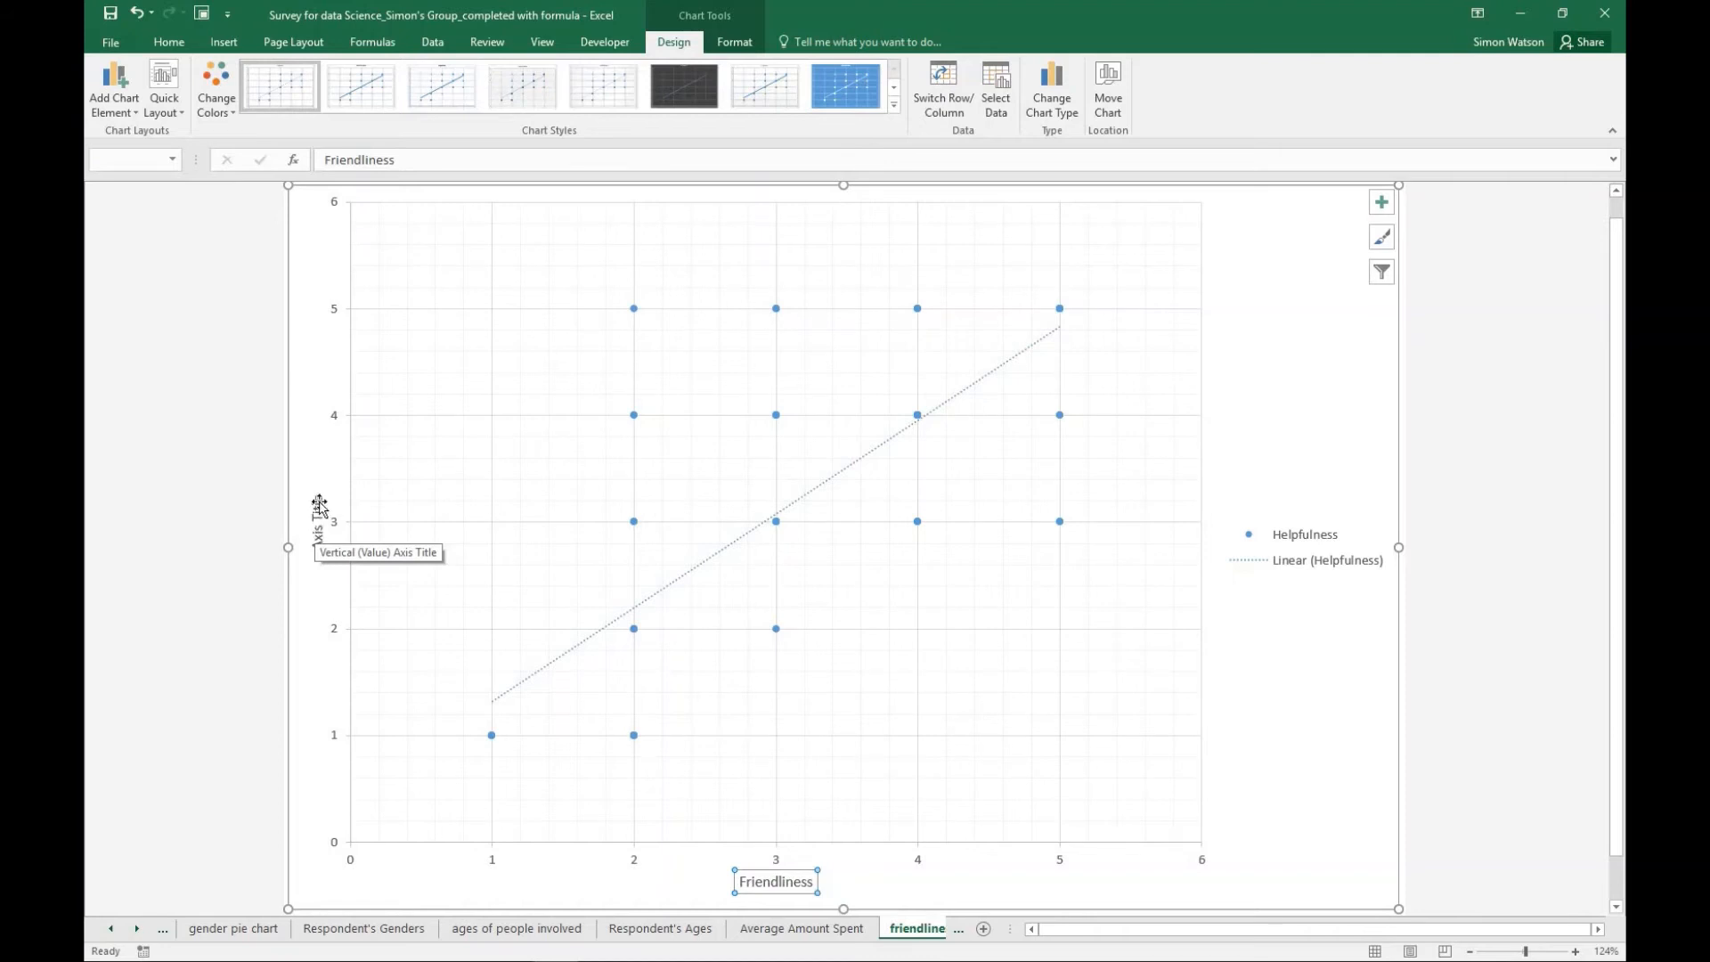
# - Set the vertical axis title of the scatter chart to "Helpfulness"
pyautogui.click(319, 498)
pyautogui.click(404, 158)
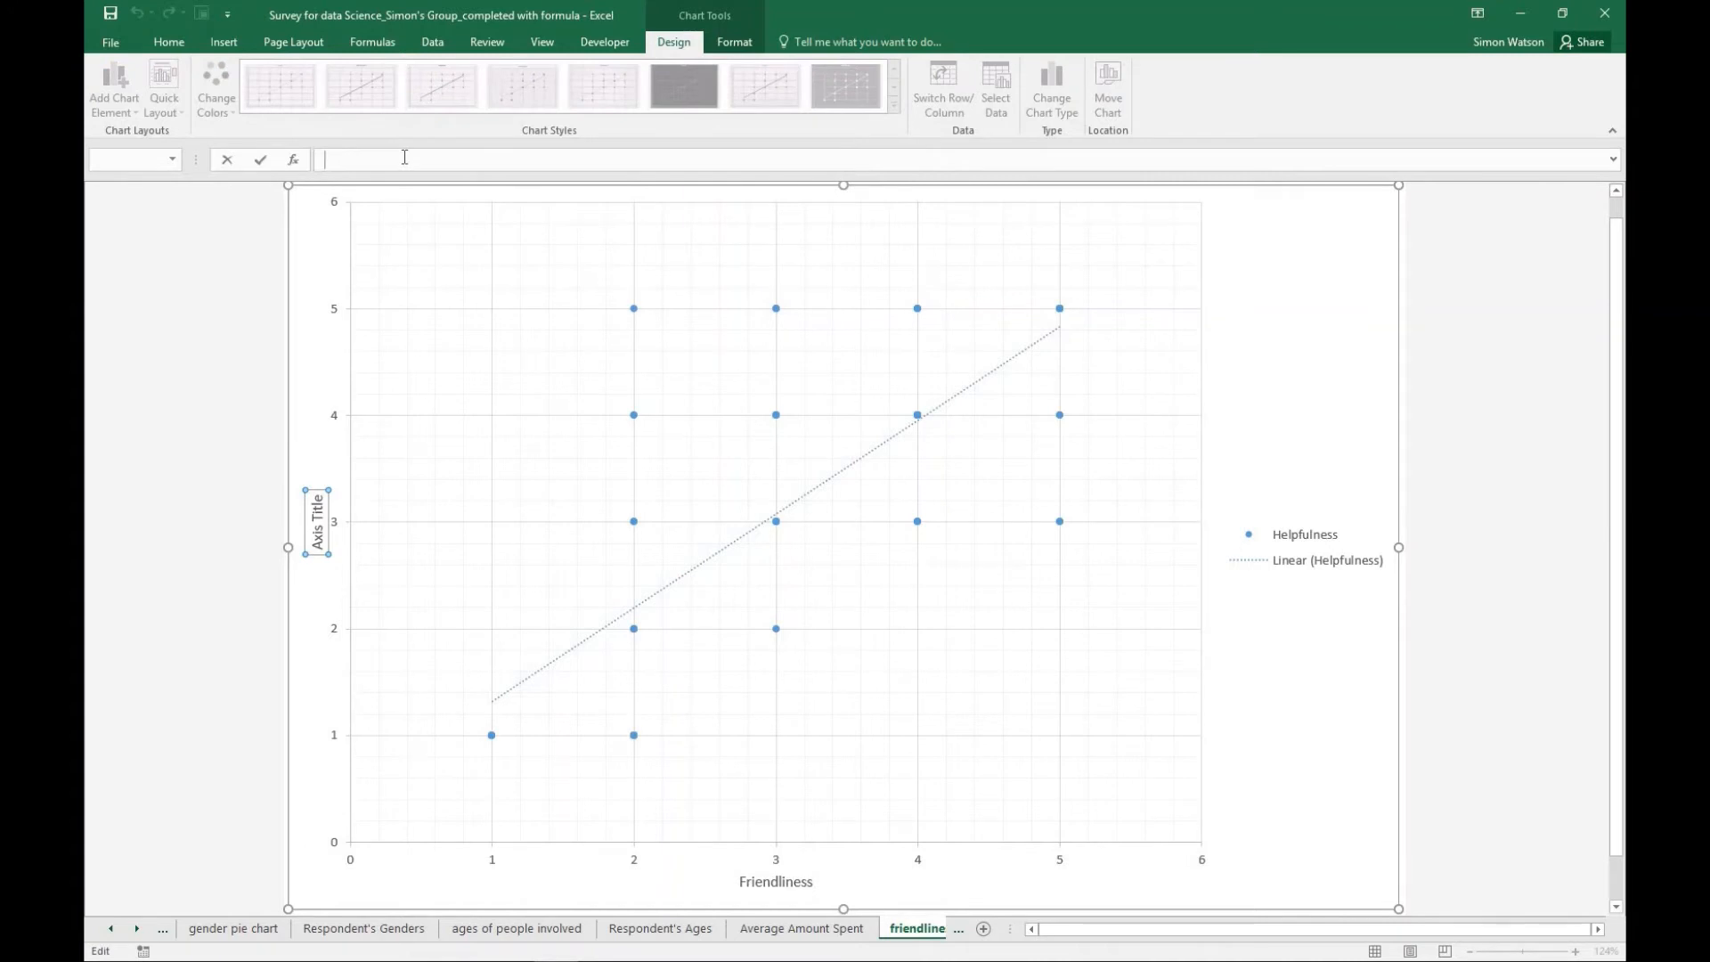
pyautogui.write('Helpfulness')
pyautogui.press('Return')
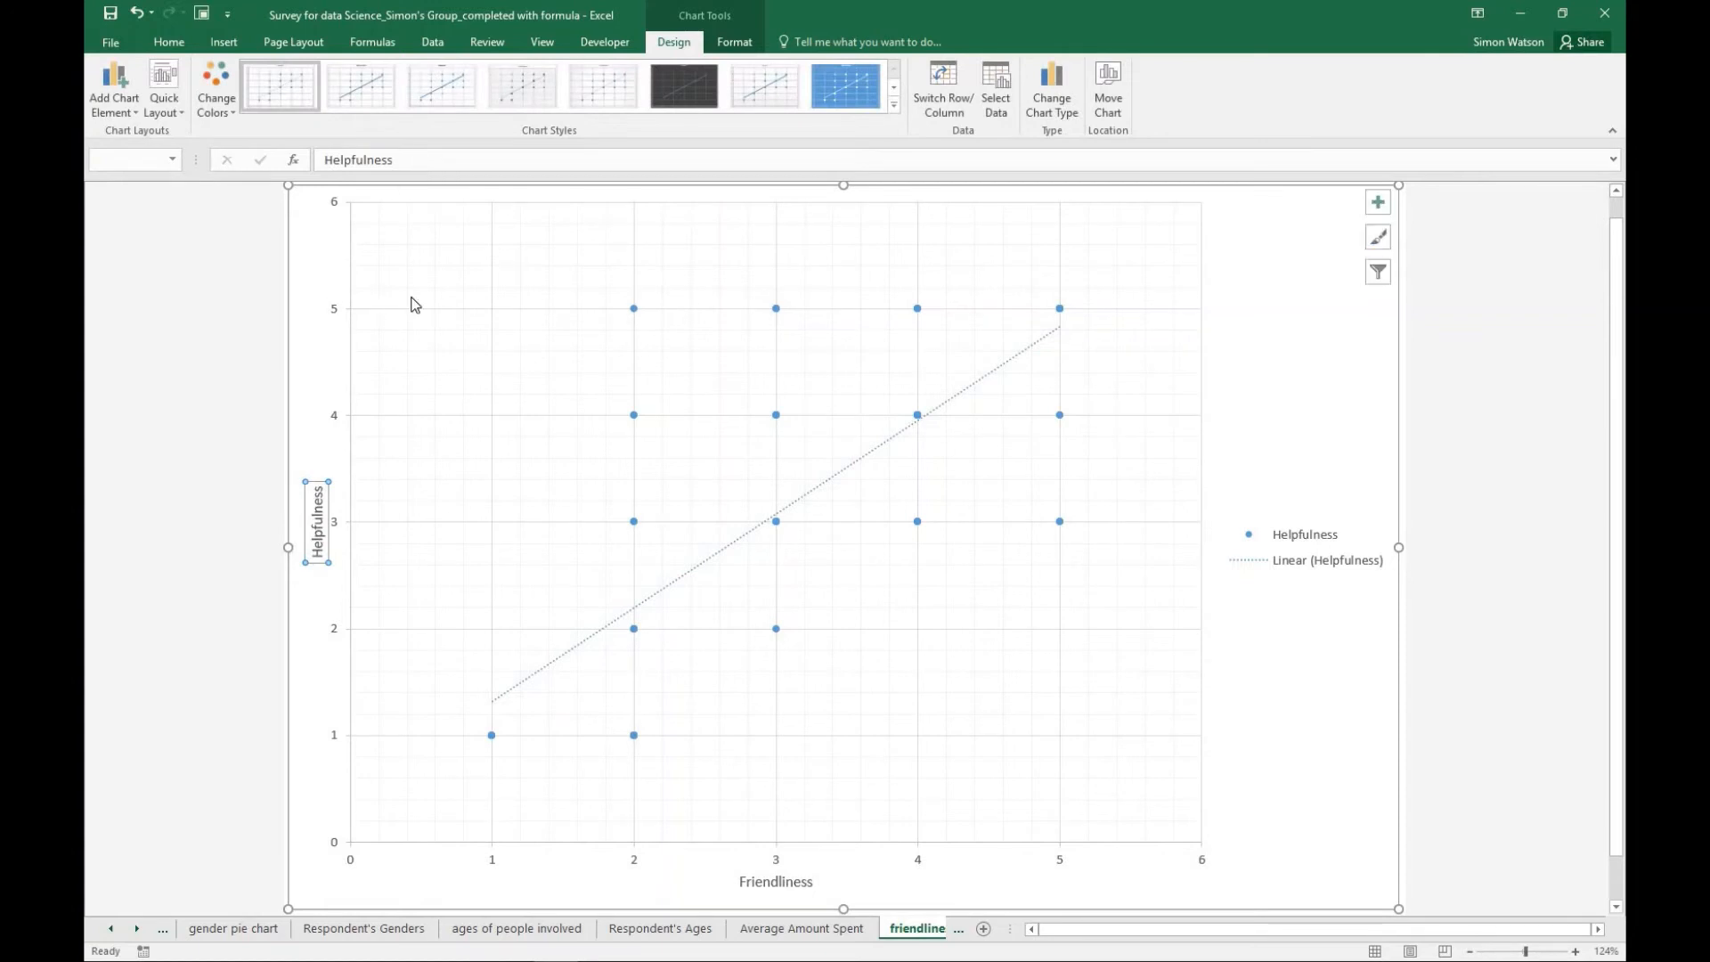
# - Add a chart title to the scatter chart reading "Scatter Plot comparing friendliness against helpfulness"
pyautogui.click(1381, 202)
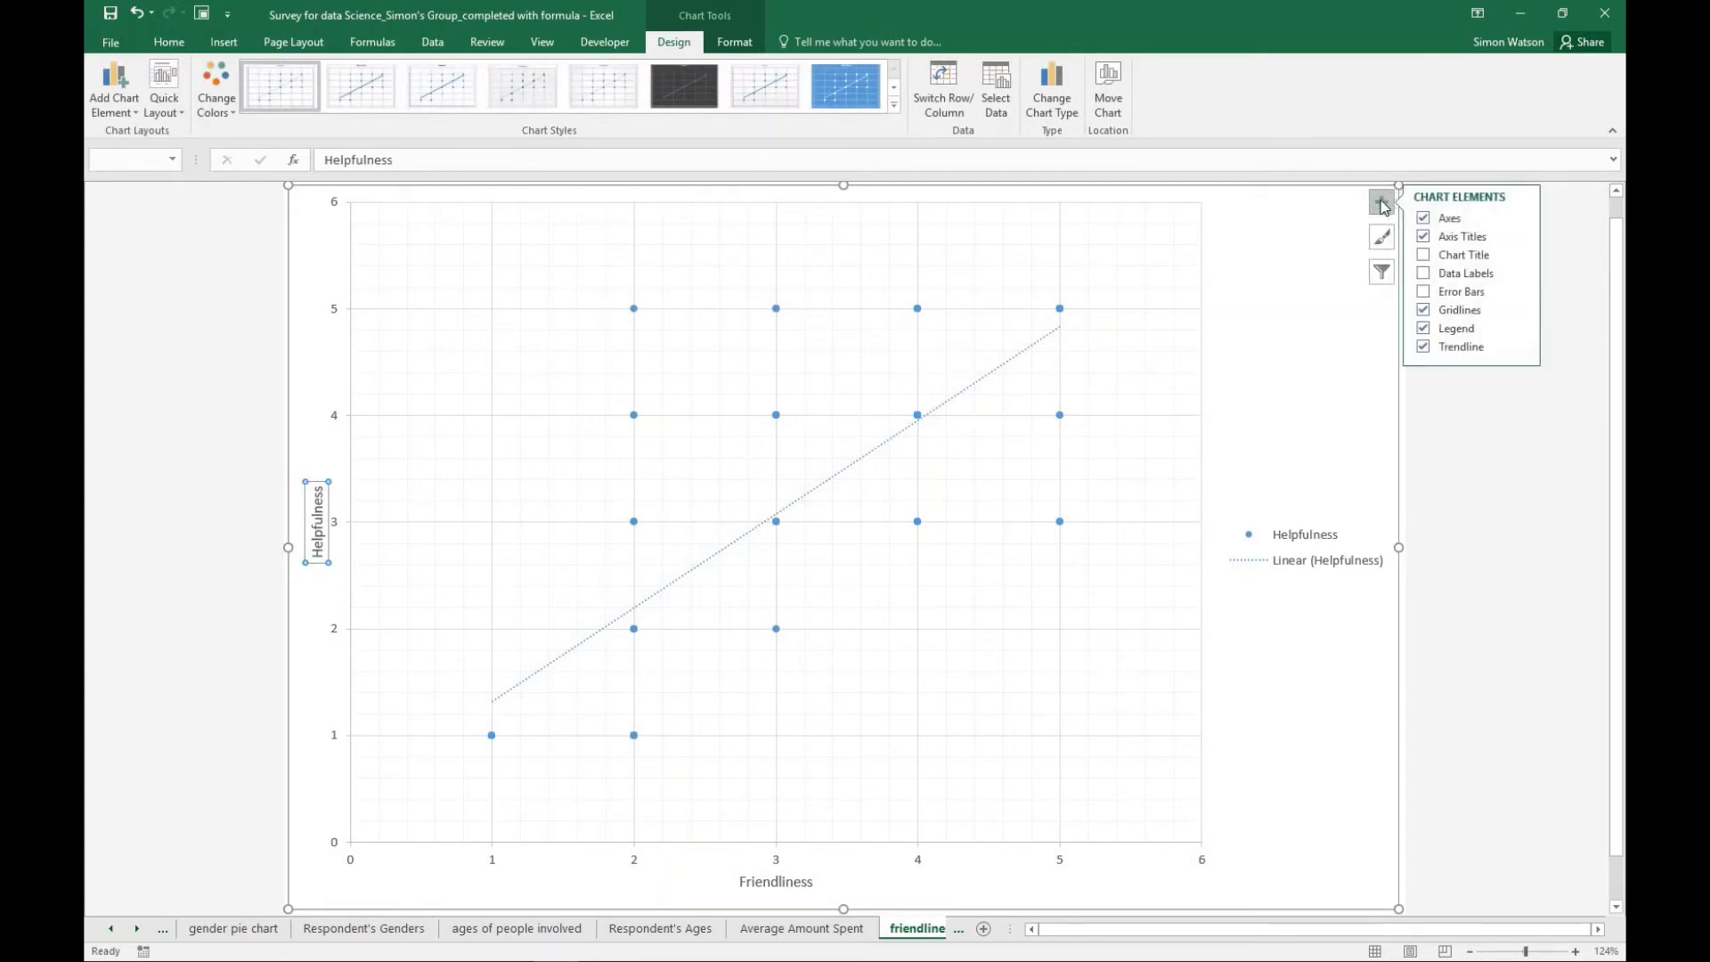
pyautogui.click(1423, 254)
pyautogui.click(889, 214)
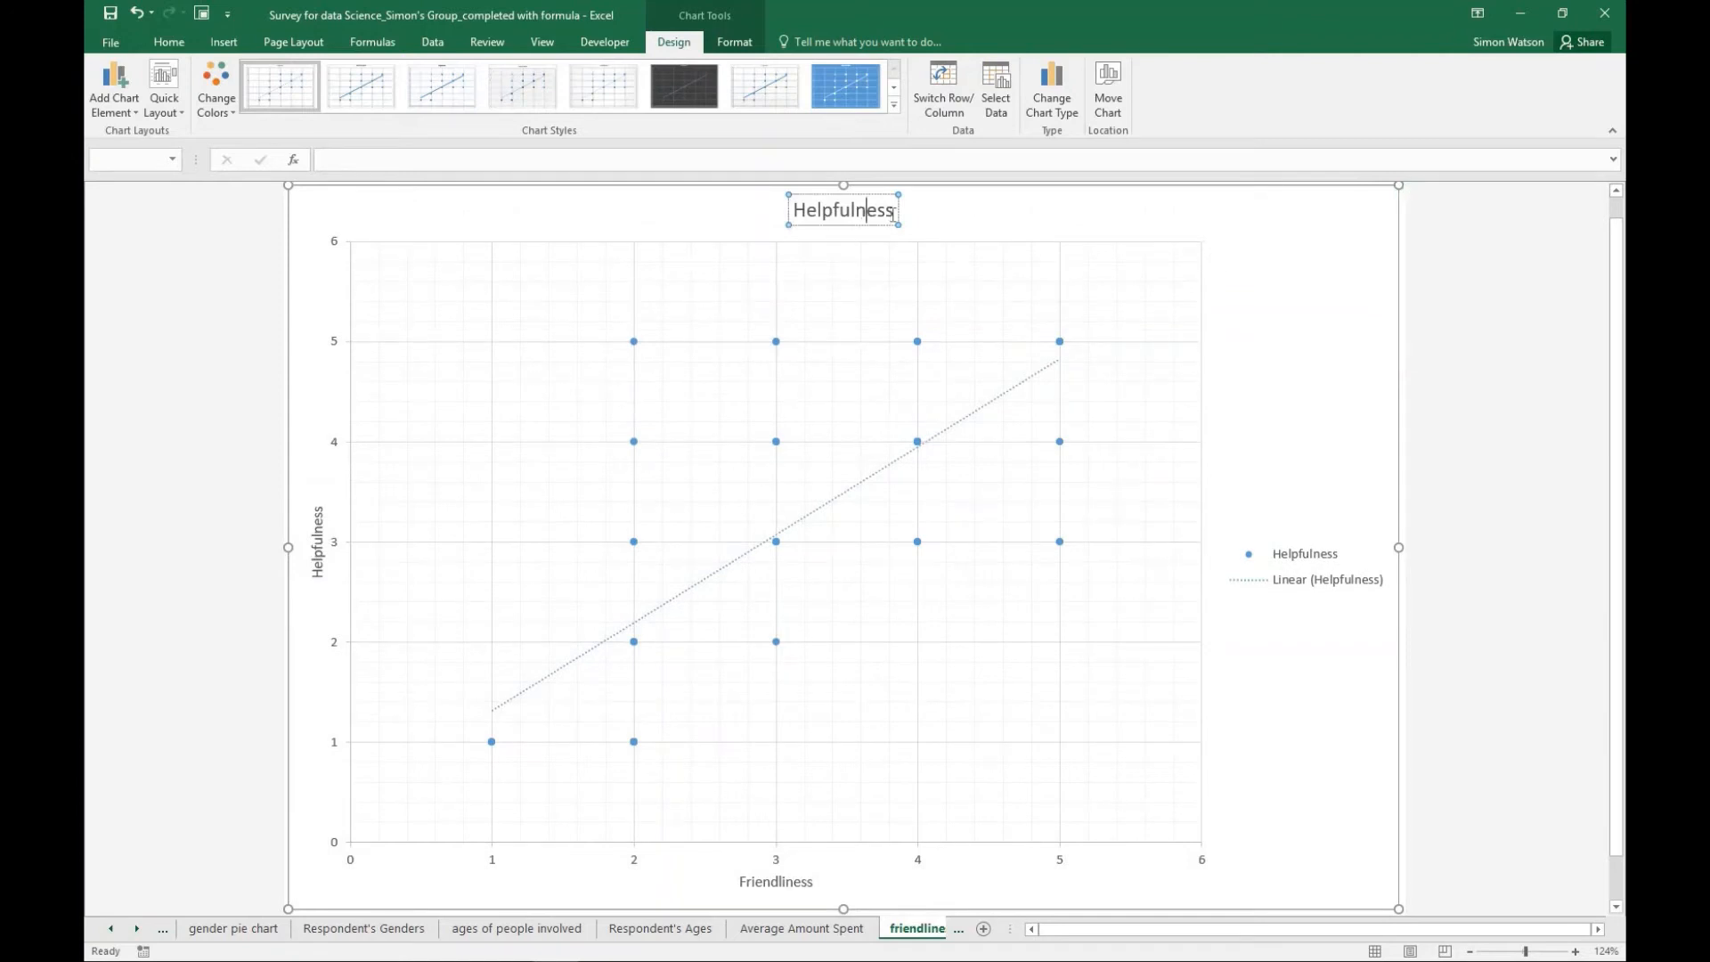
pyautogui.moveTo(893, 214); pyautogui.dragTo(789, 212)
pyautogui.write('Sc')
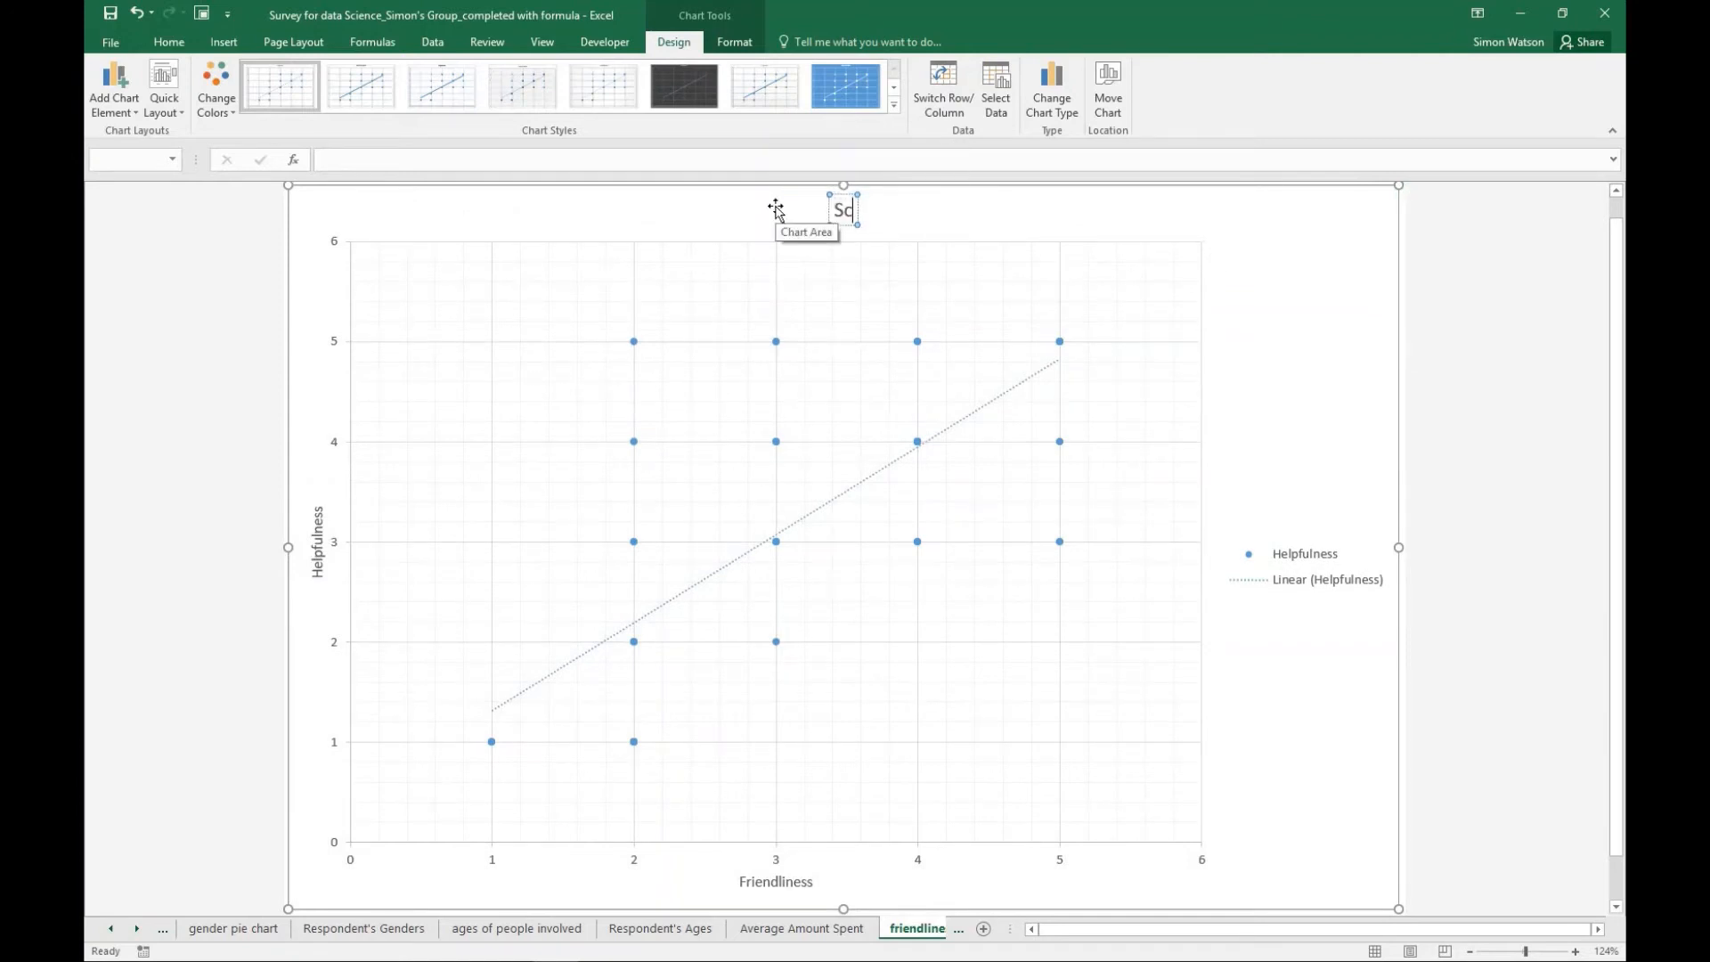
pyautogui.write('atter Ploot')
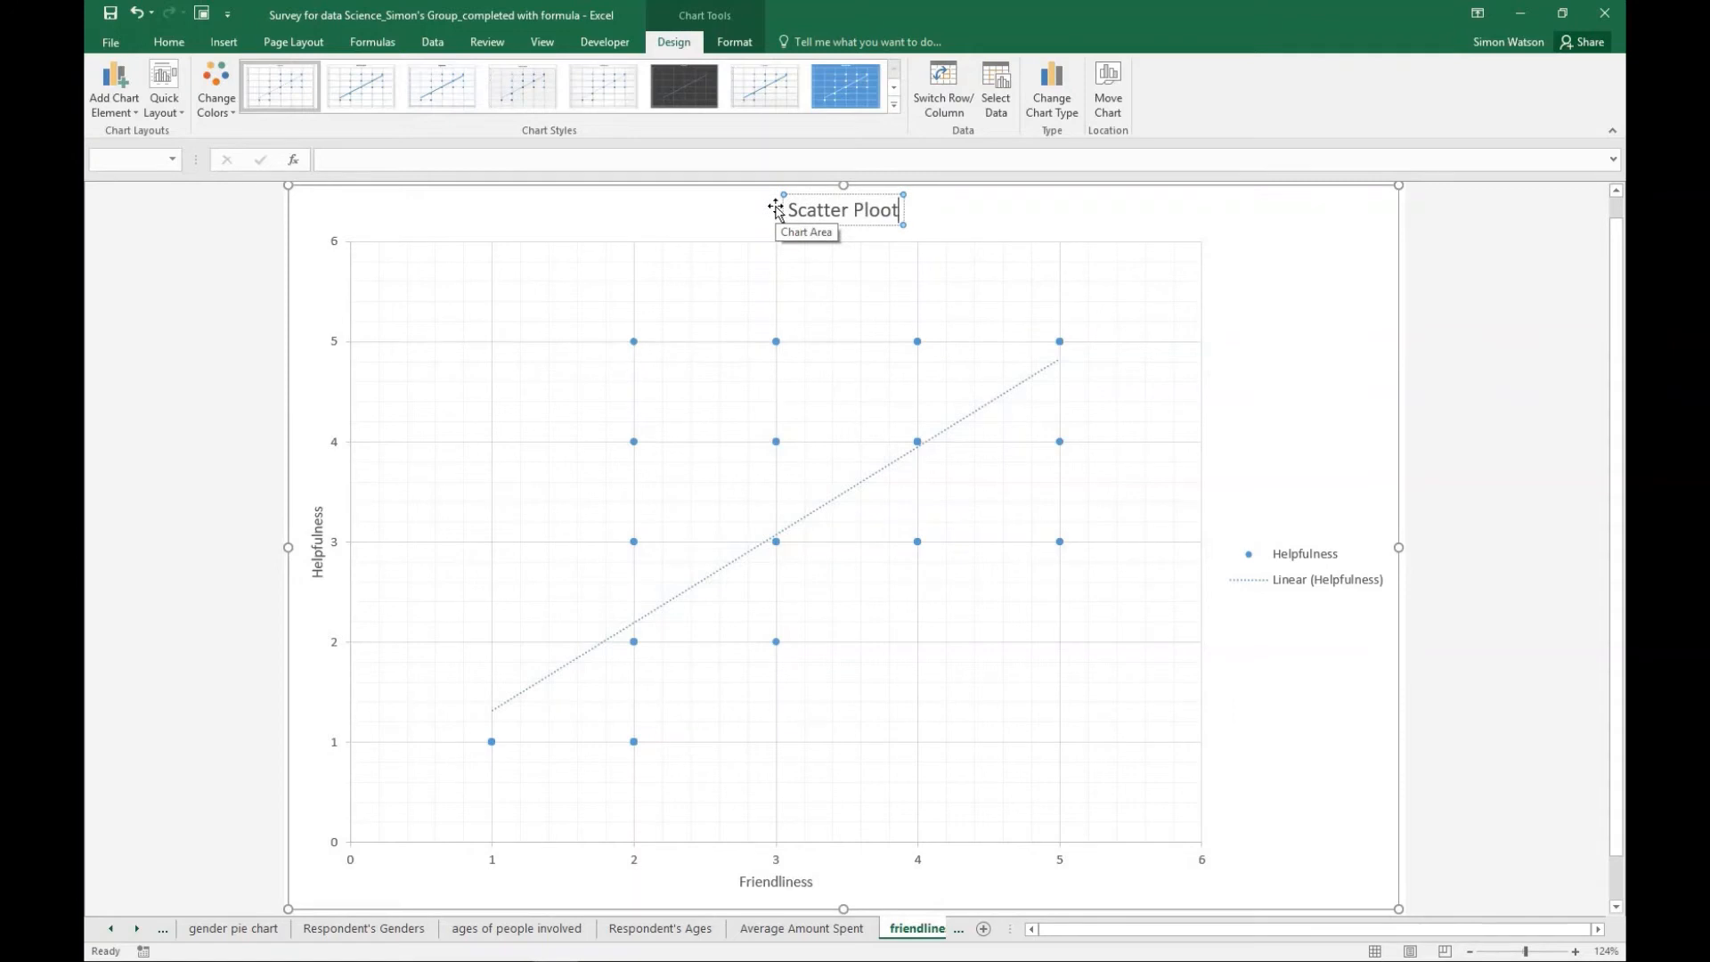
pyautogui.write(' compa')
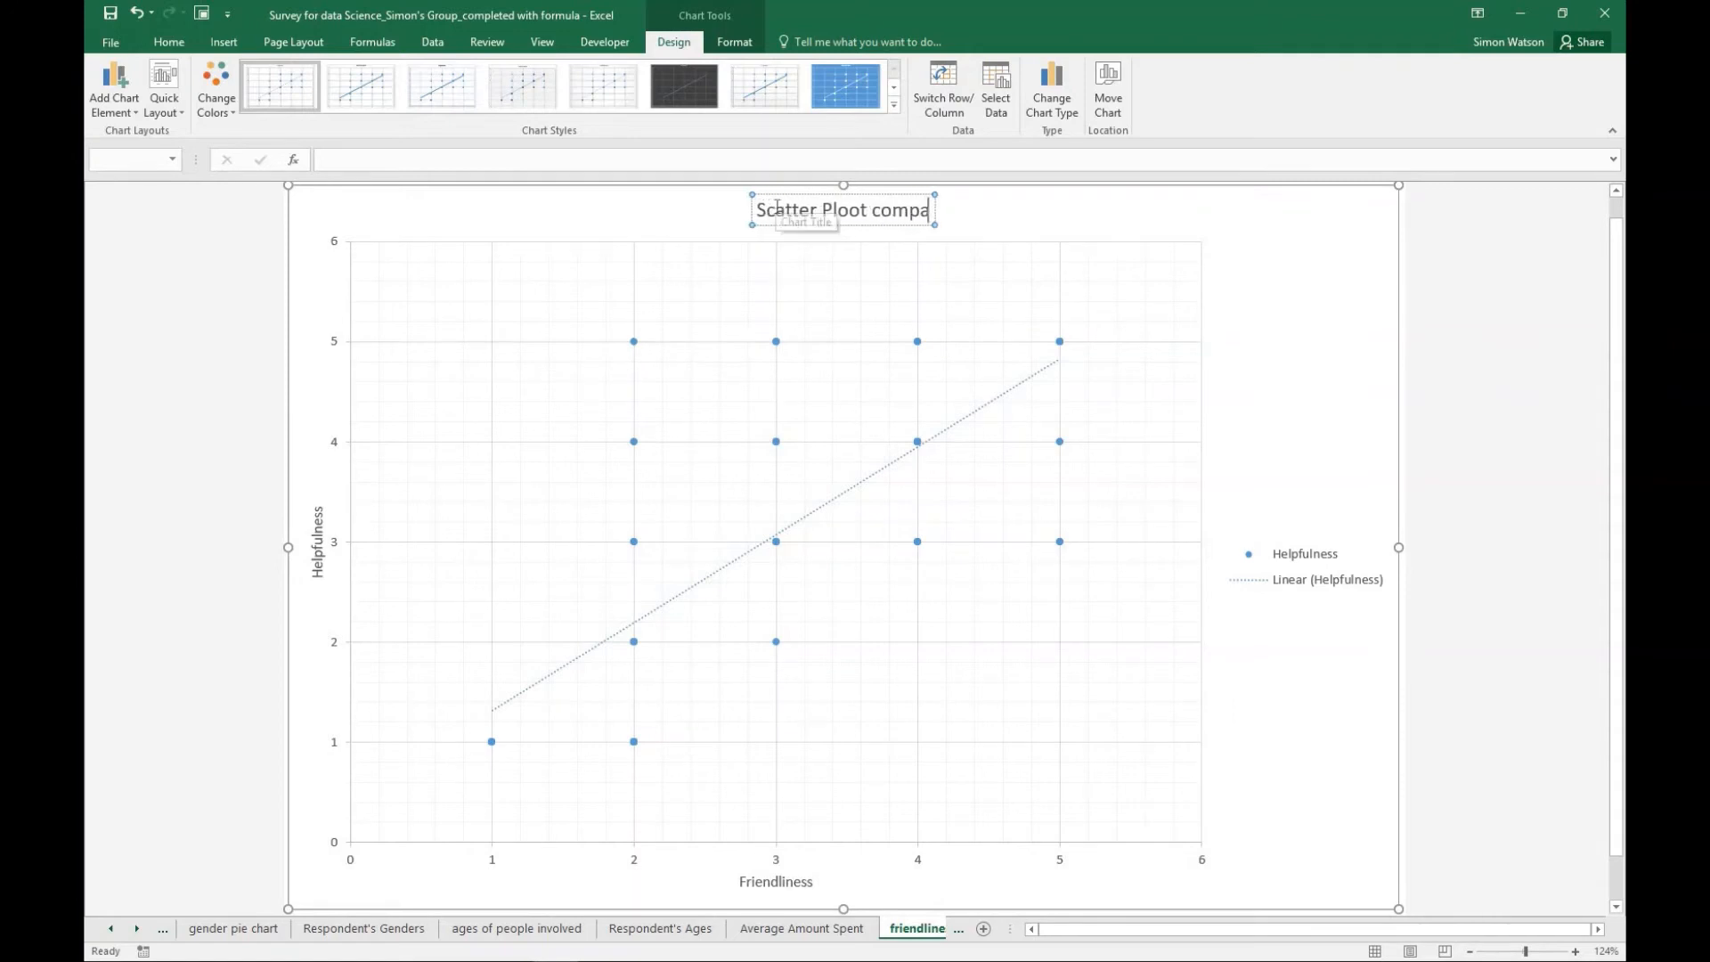
pyautogui.write('ring fr')
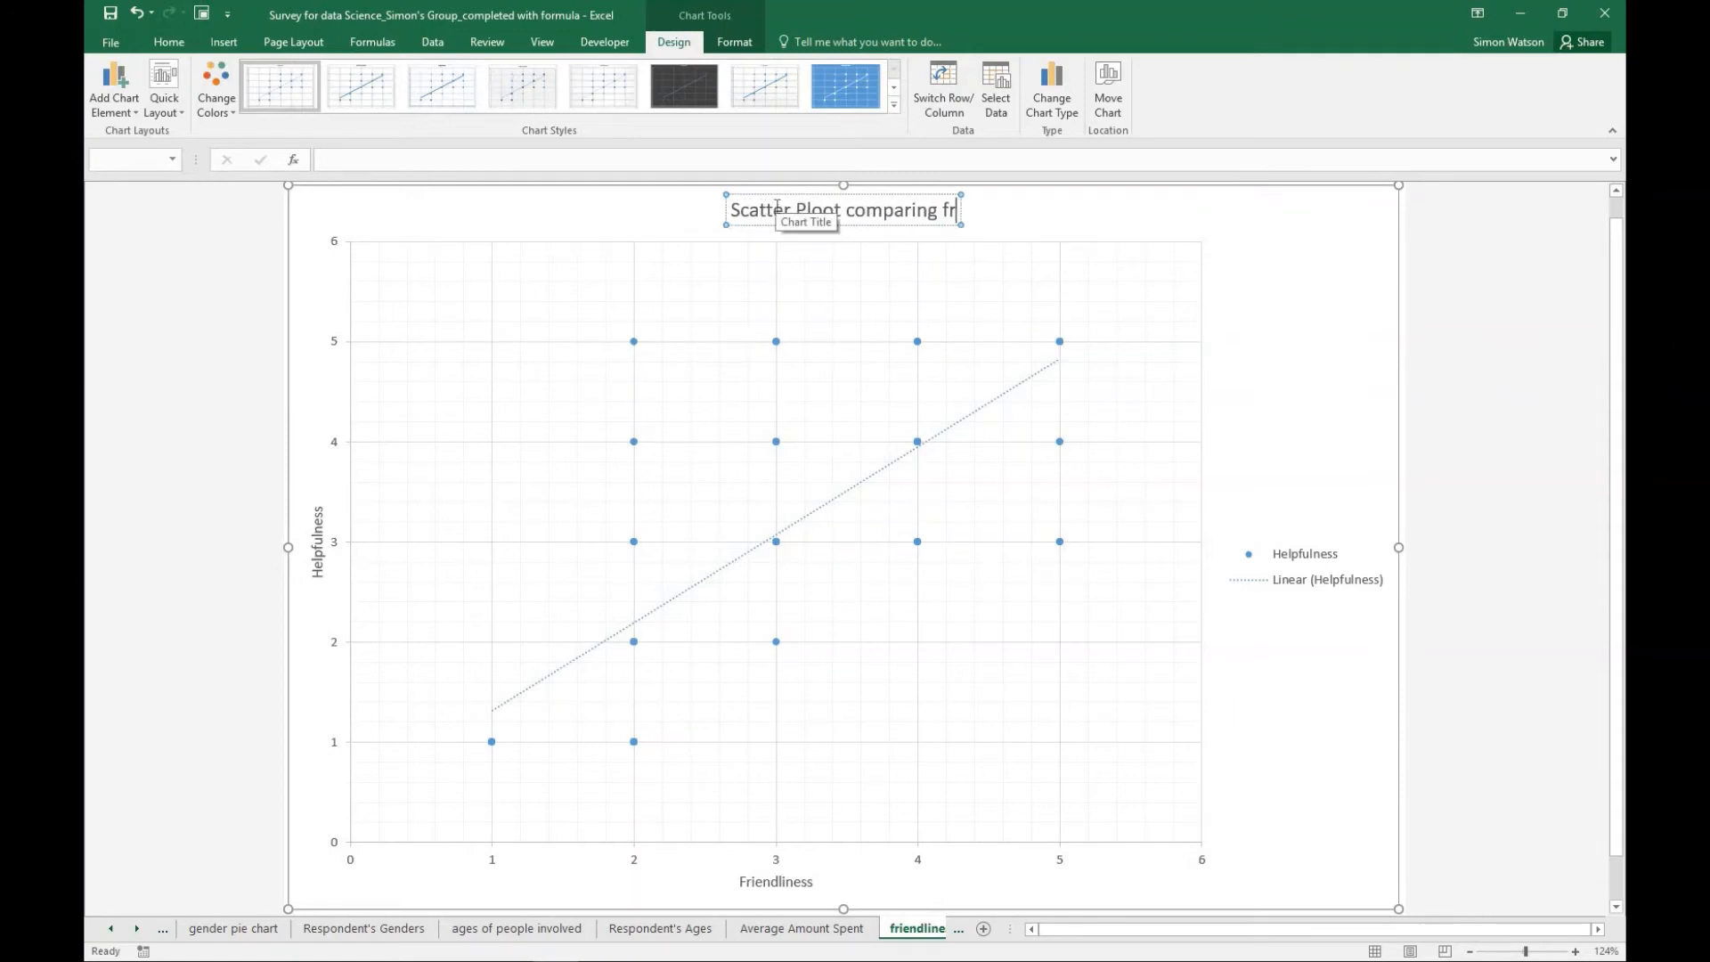
pyautogui.write('iendliness')
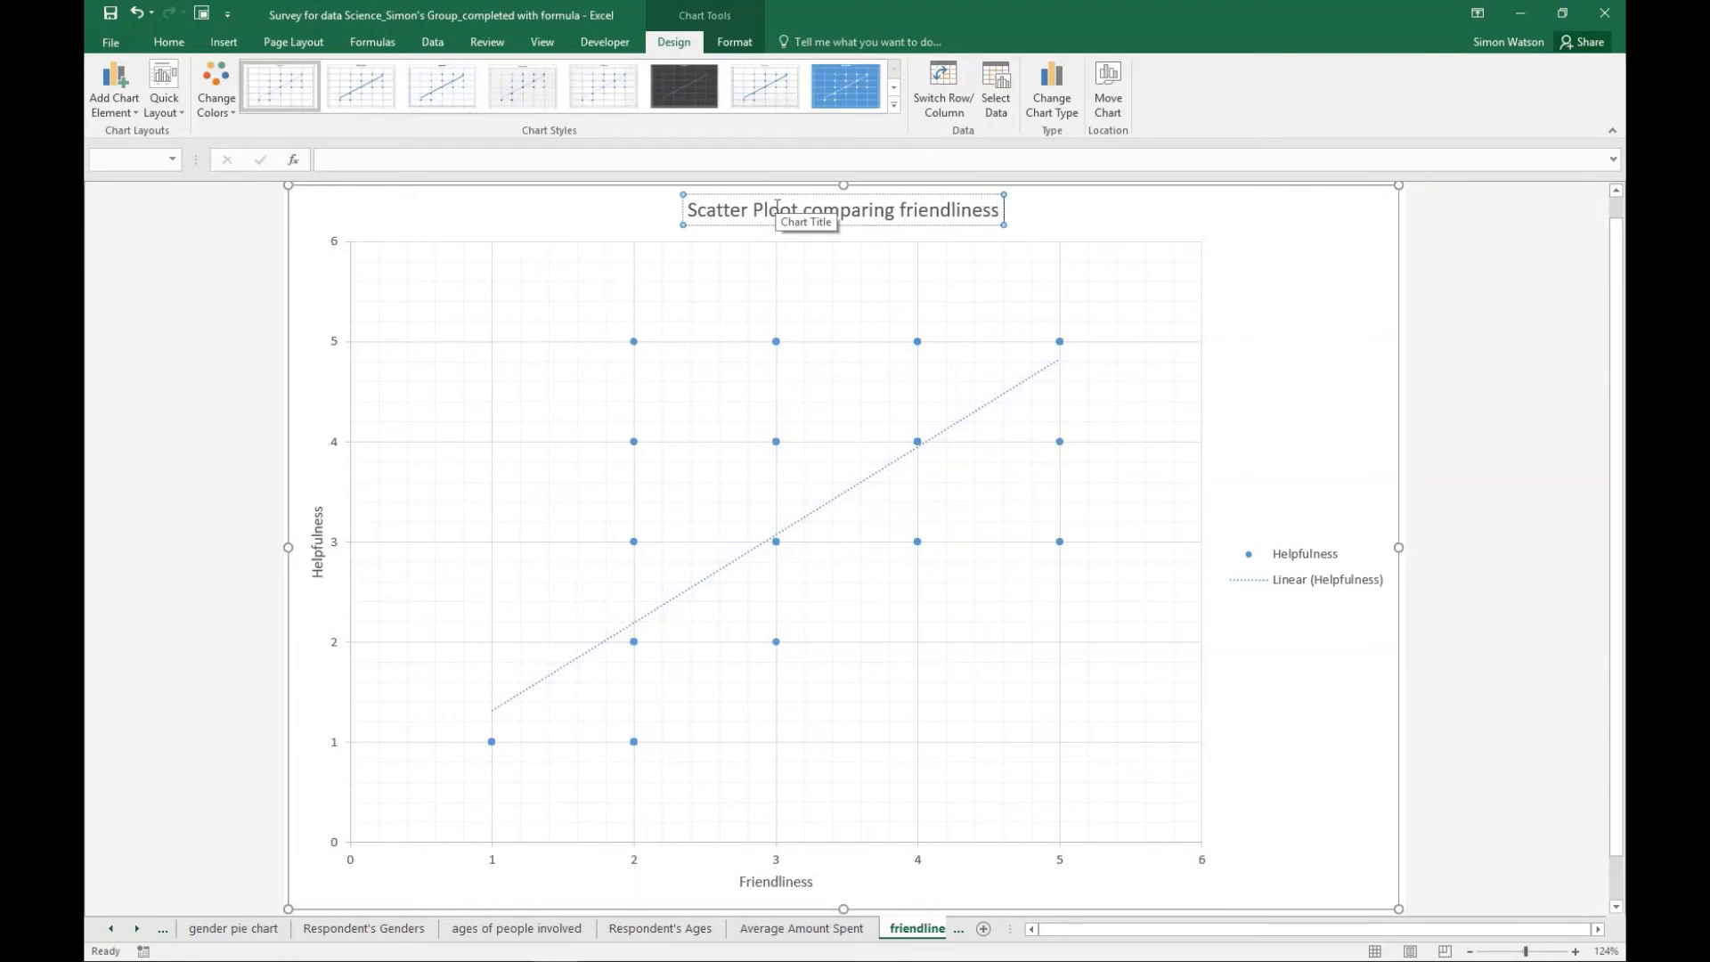
pyautogui.write(' against h')
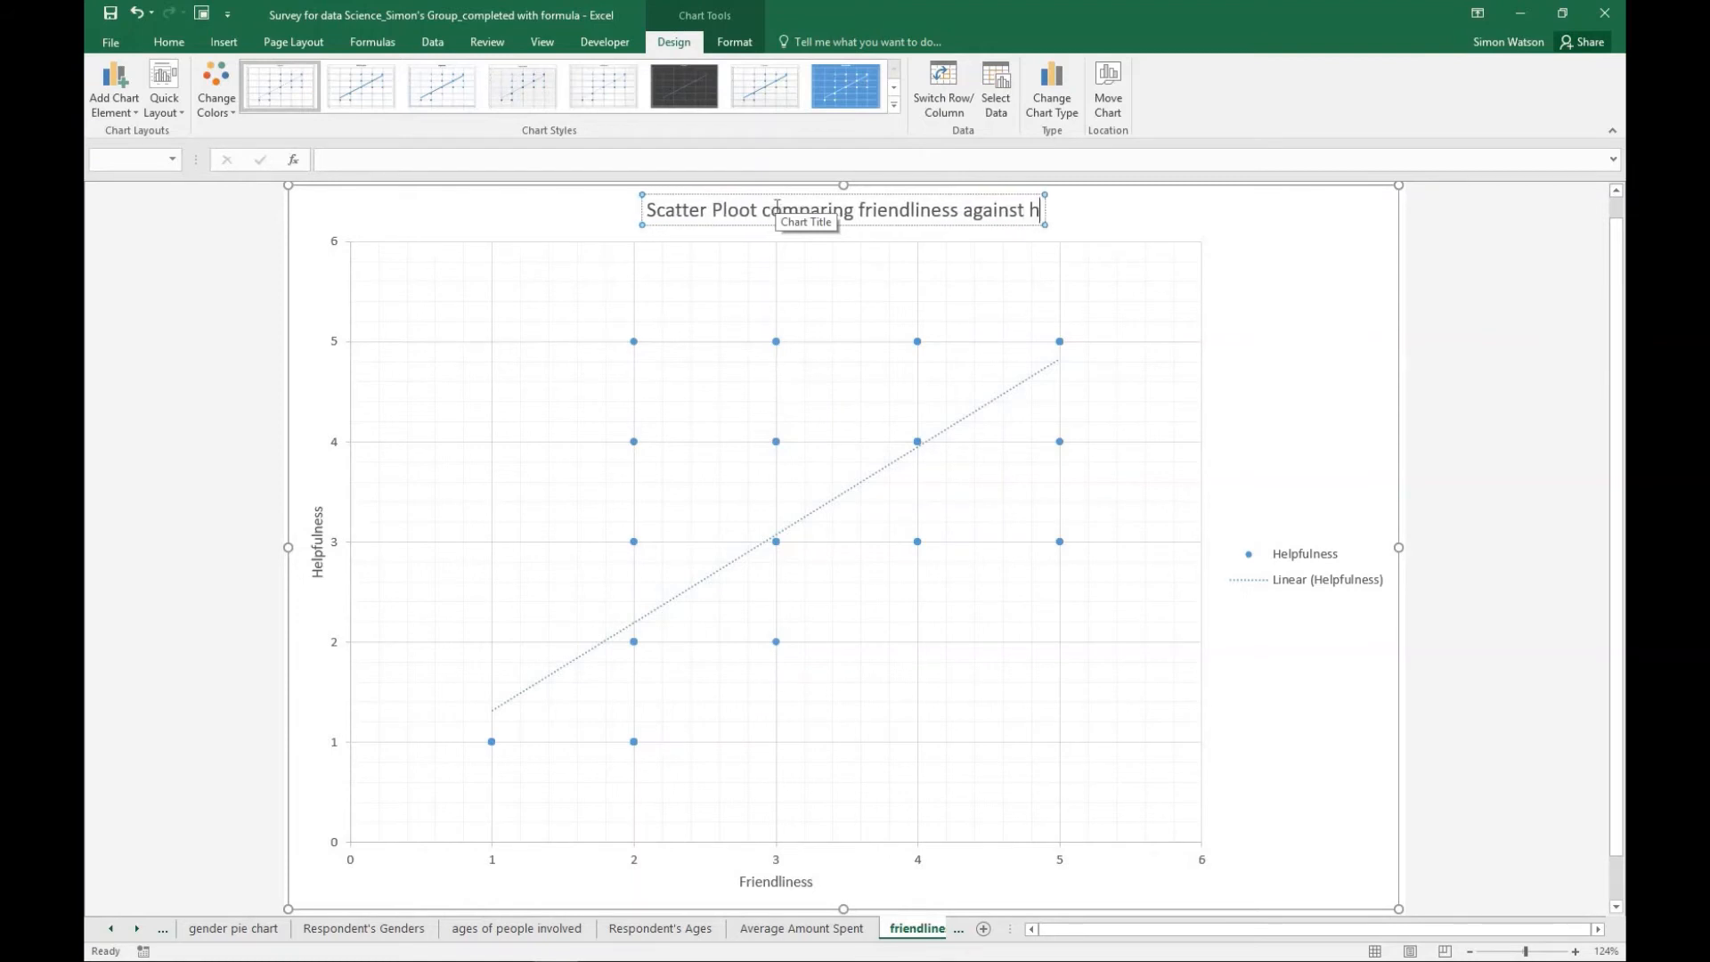
pyautogui.write('elpfulnes')
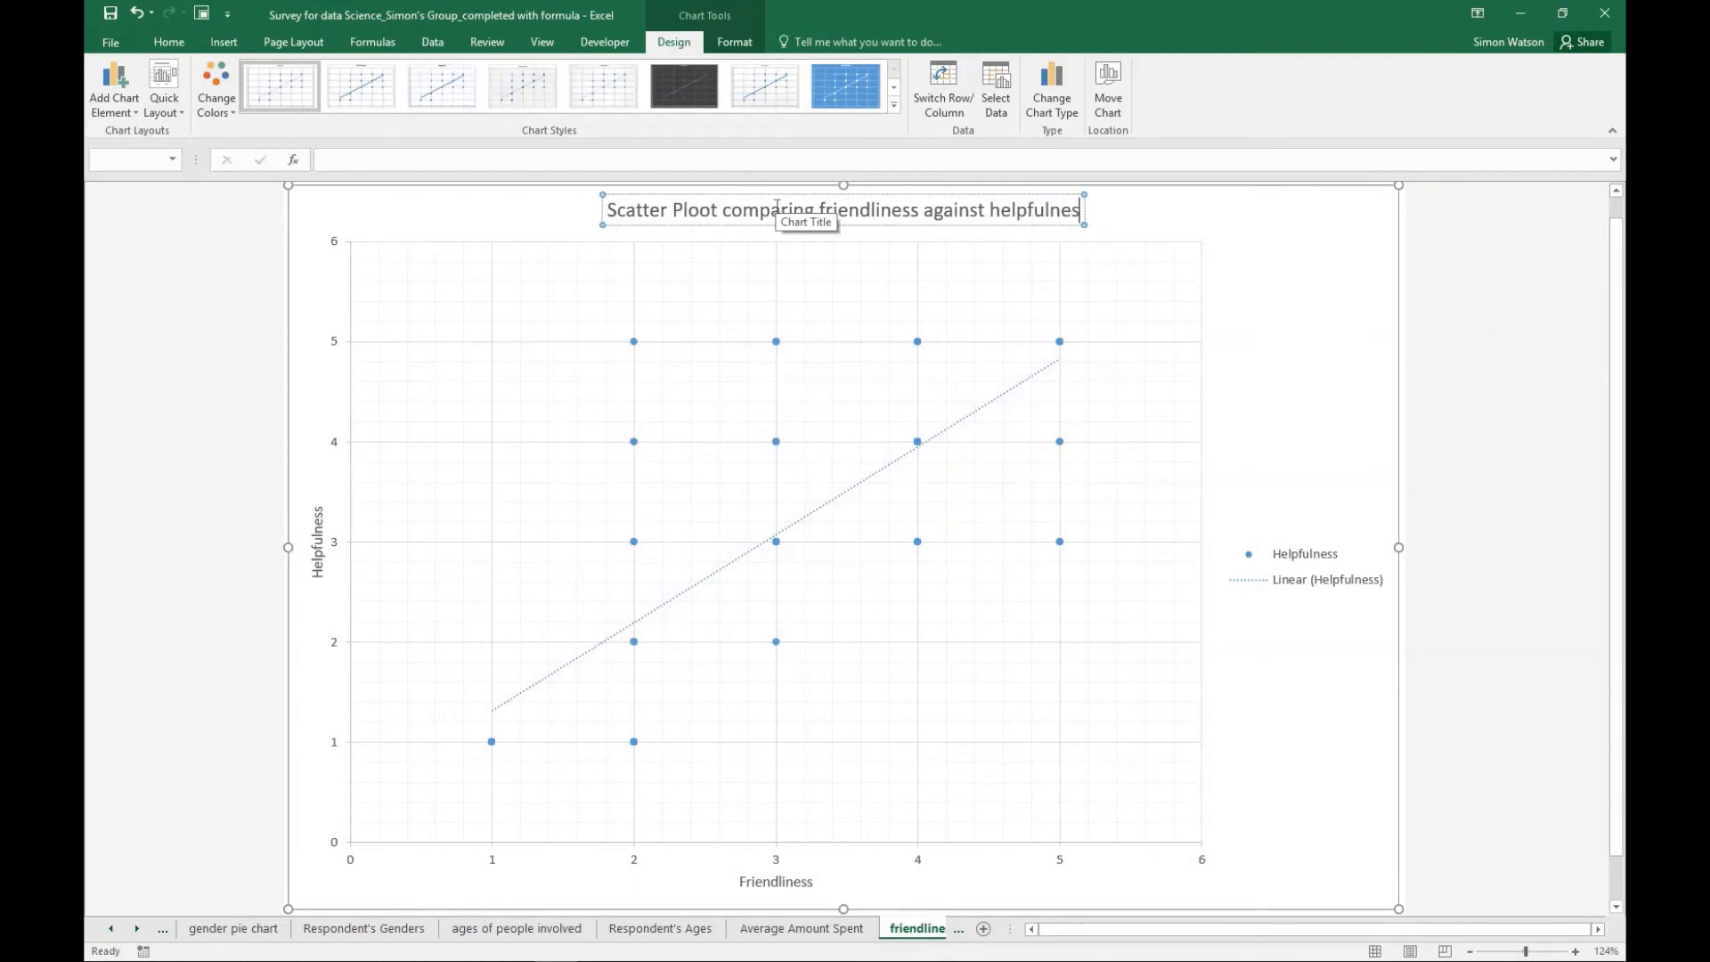
pyautogui.write('s')
pyautogui.click(707, 214)
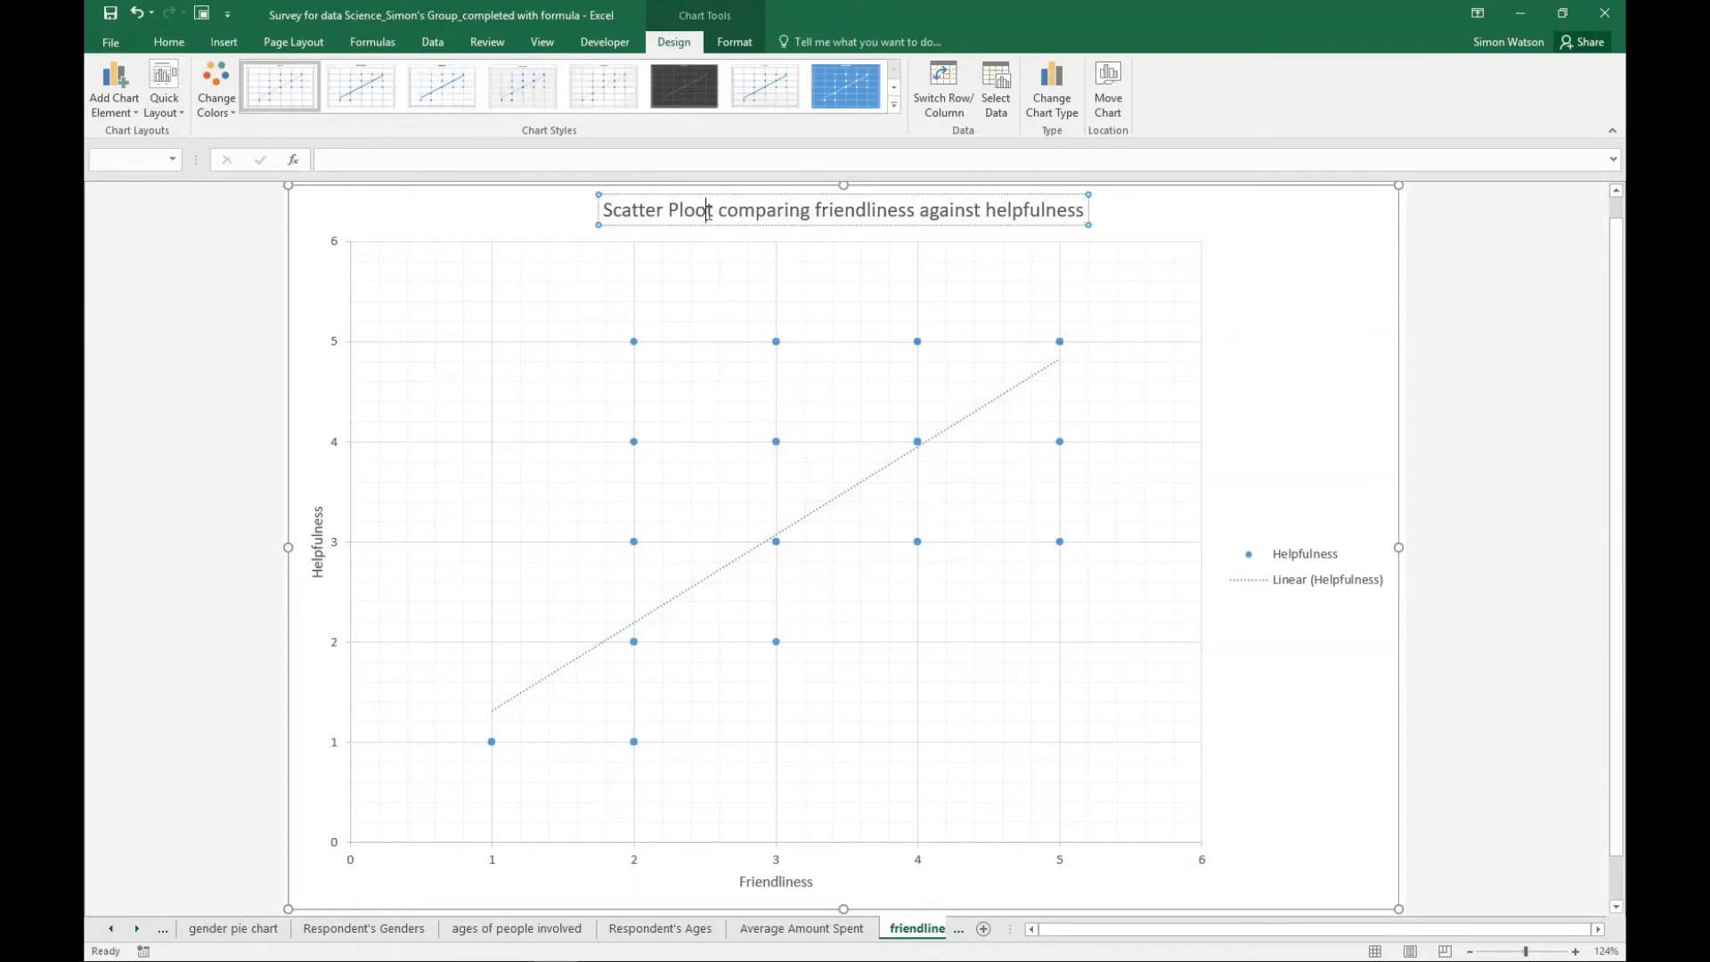
pyautogui.press('BackSpace')
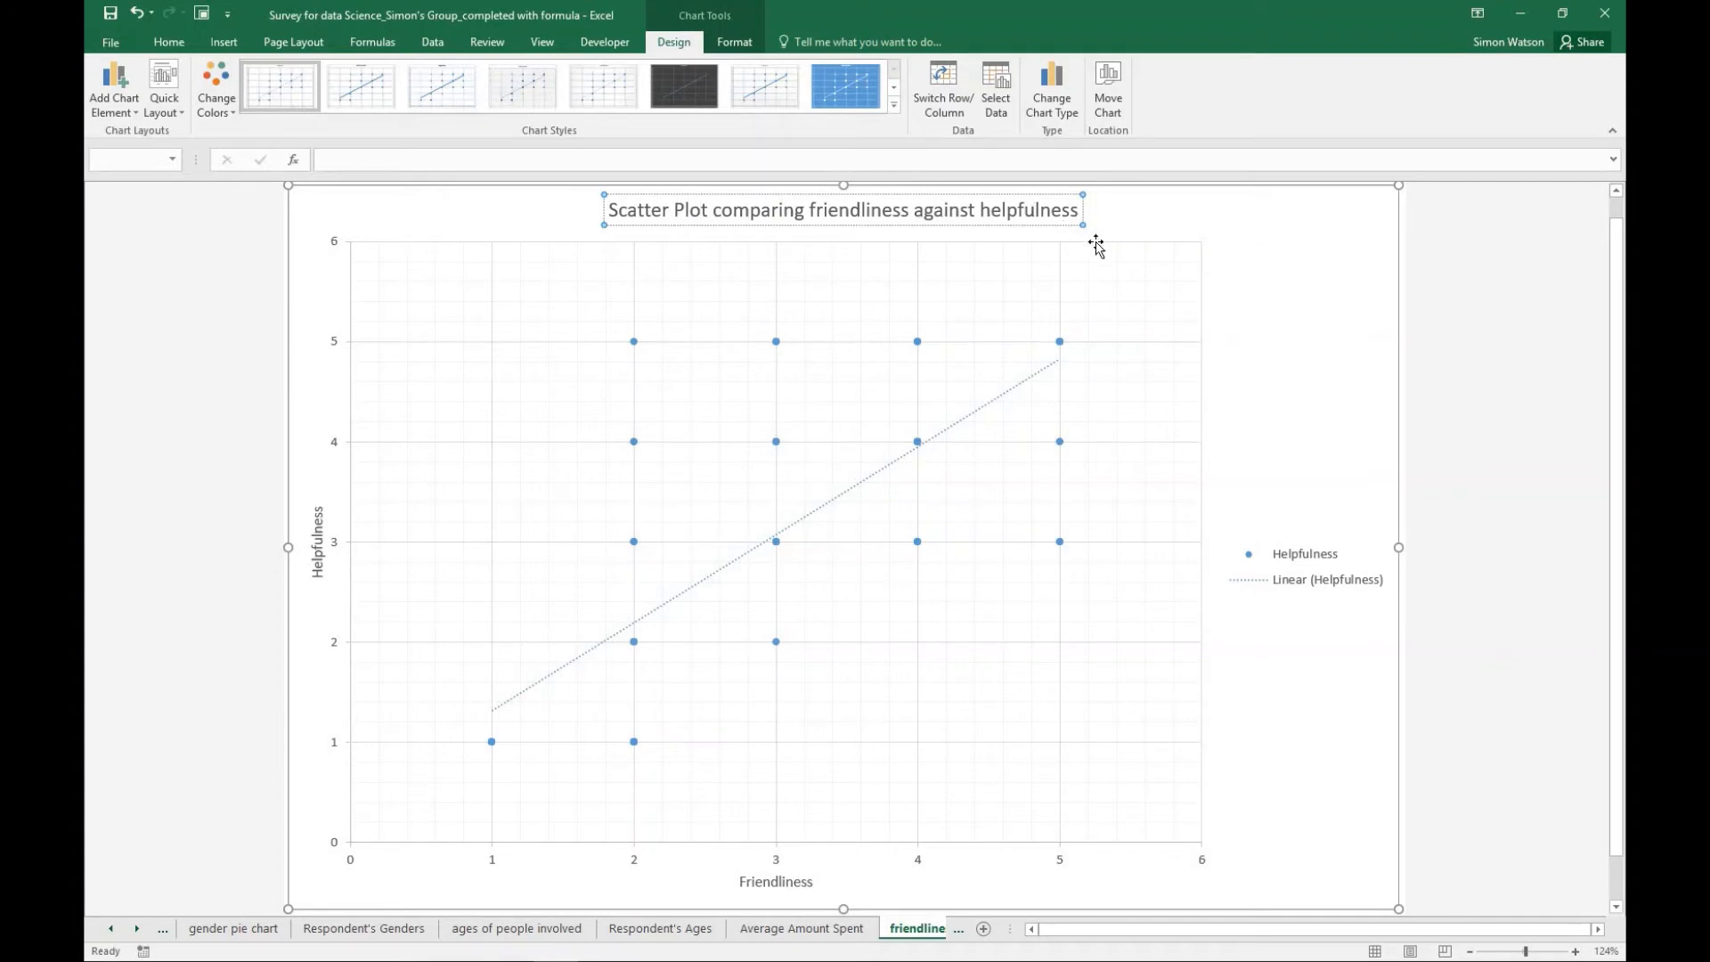
pyautogui.click(1266, 300)
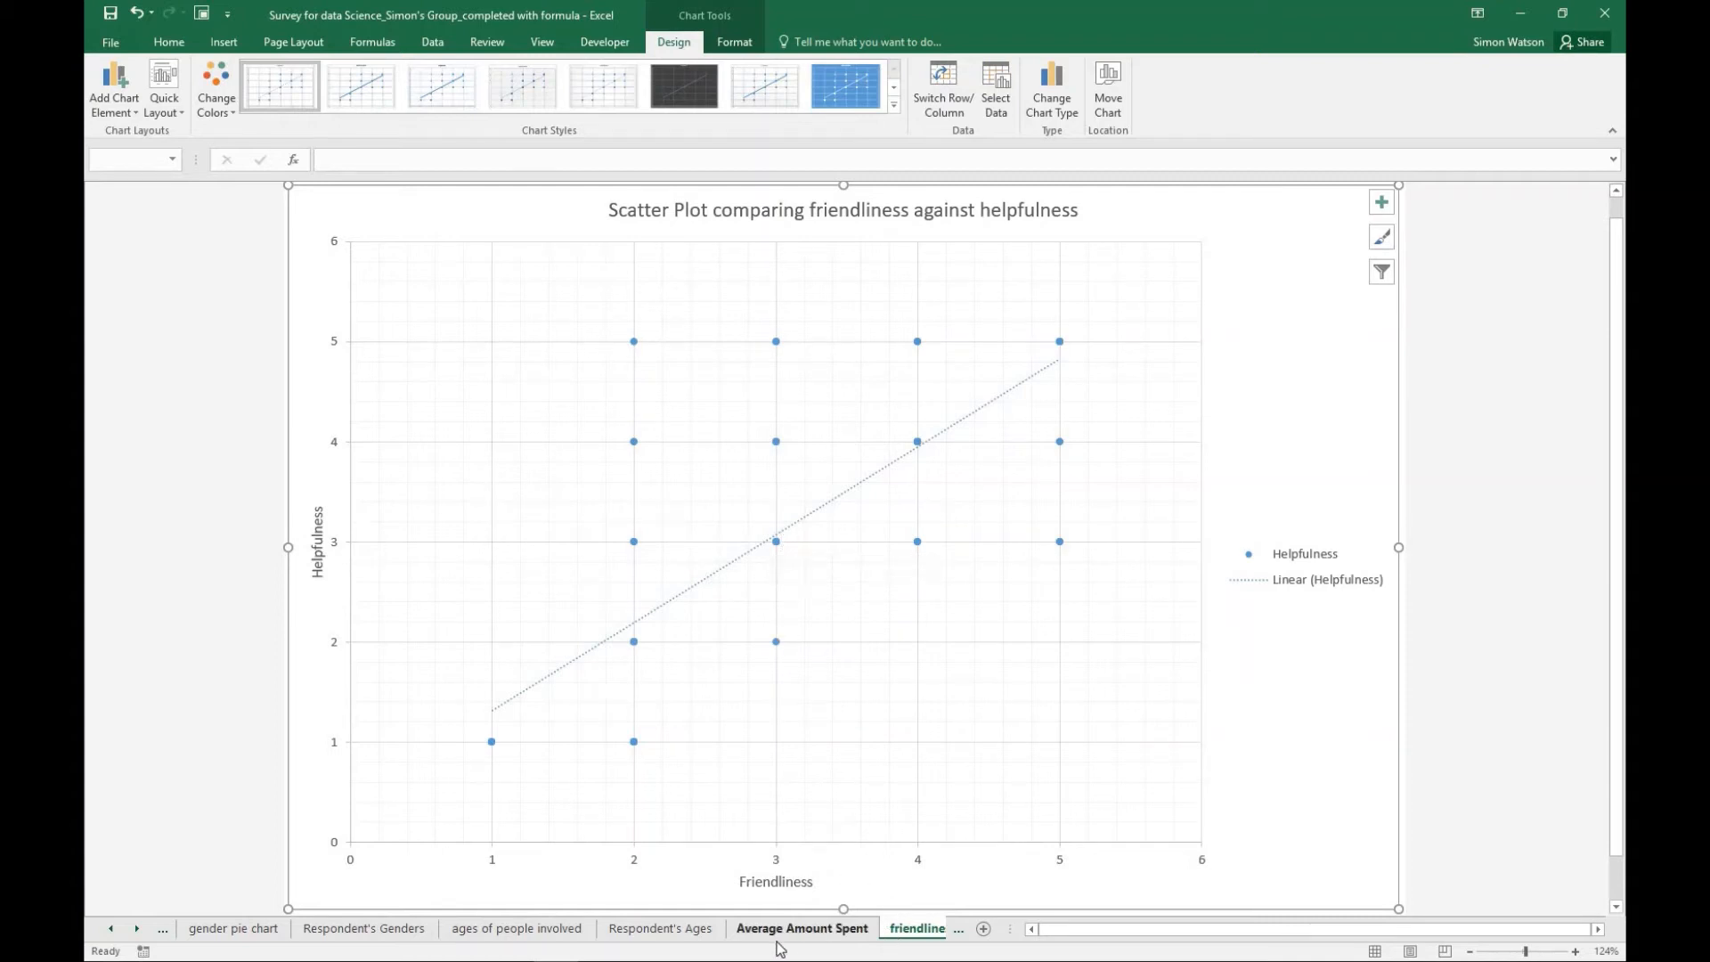
# - Return to Sheet1, and collapse and re-expand the group of survey response rows above the summary table
pyautogui.click(960, 931)
pyautogui.click(961, 932)
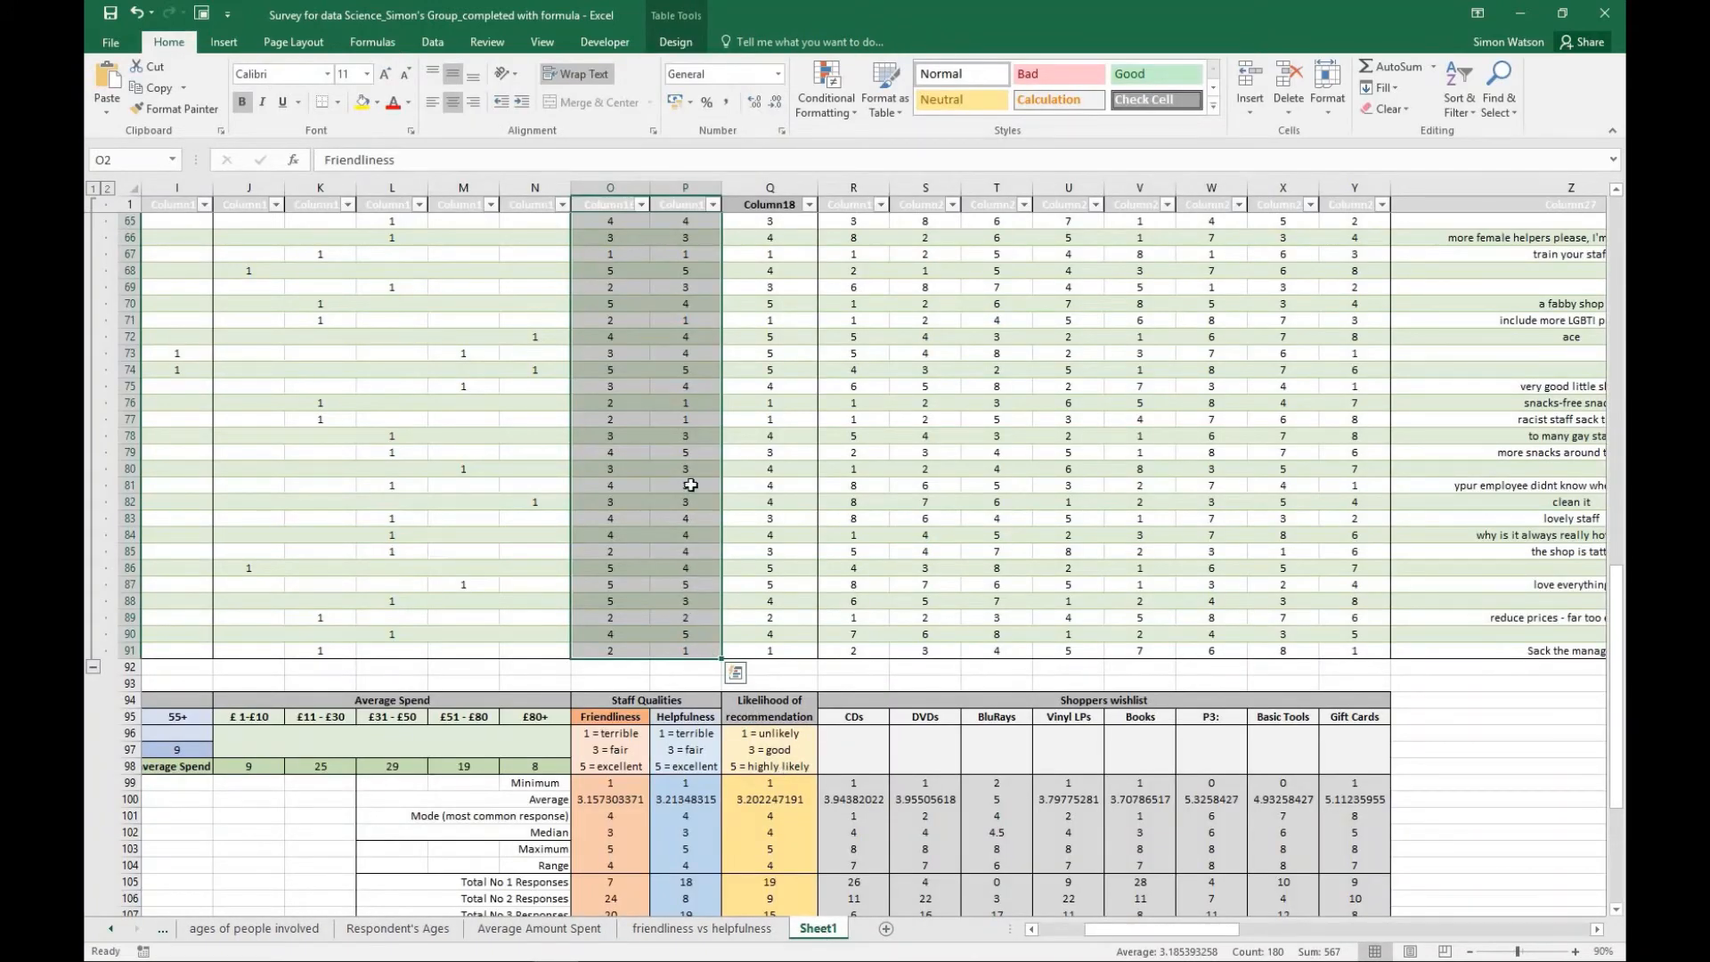
pyautogui.scroll(2, 855, 481)
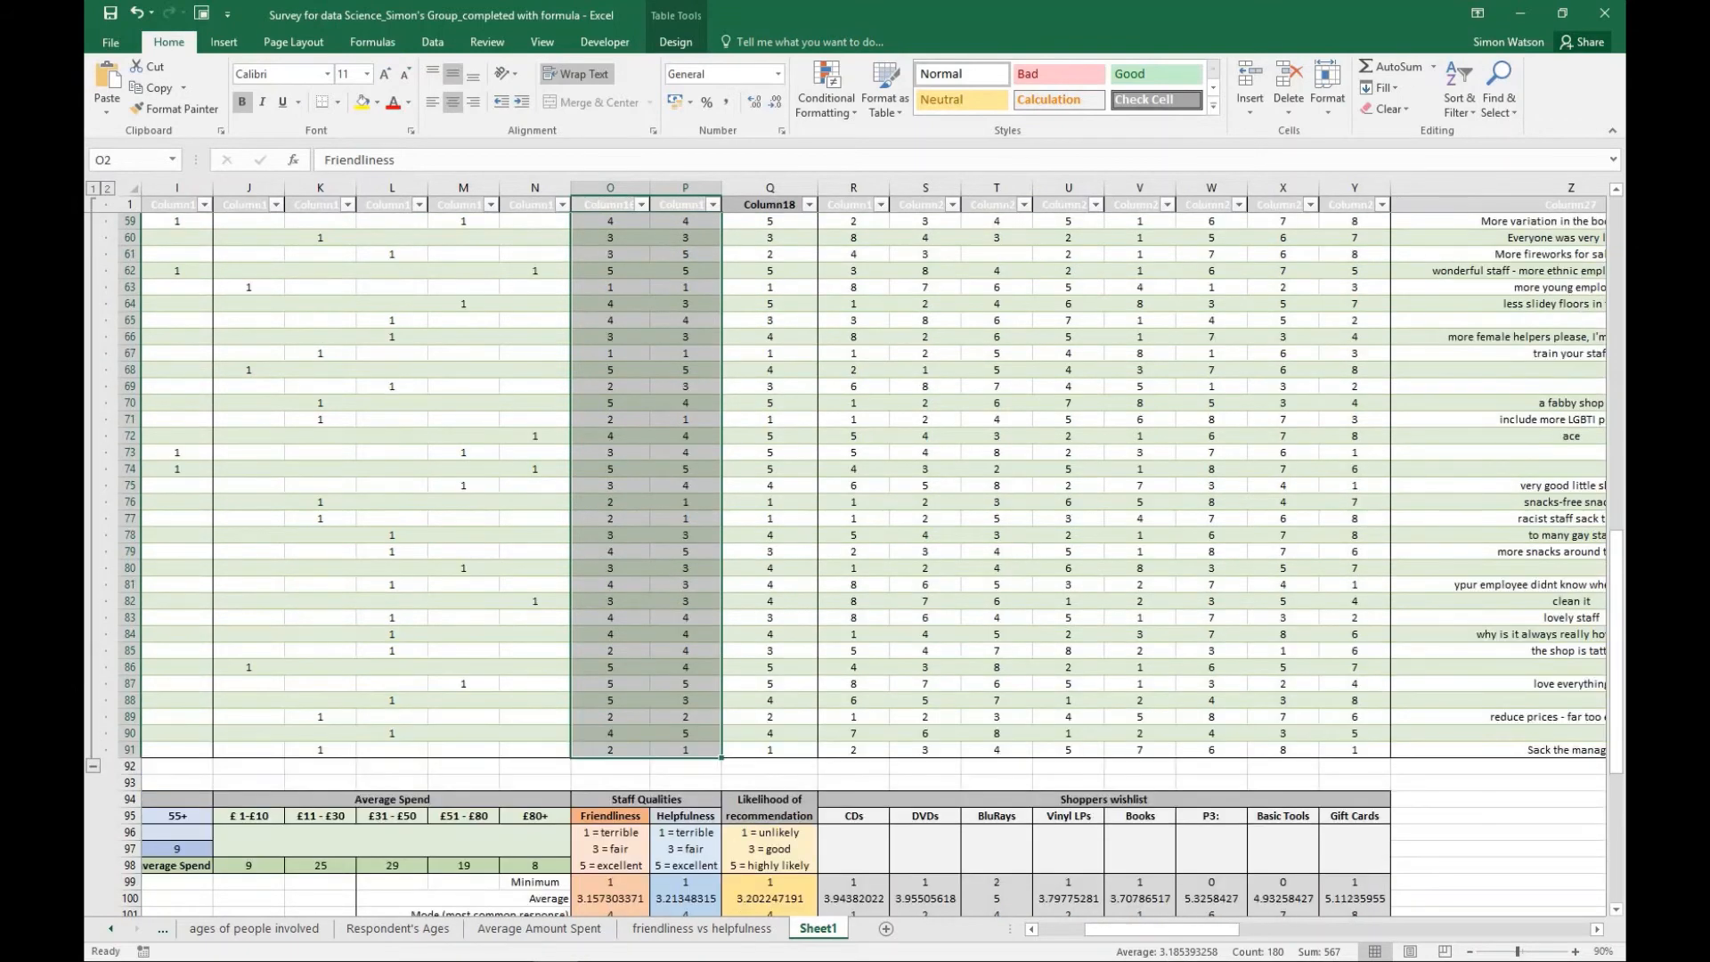
pyautogui.click(93, 767)
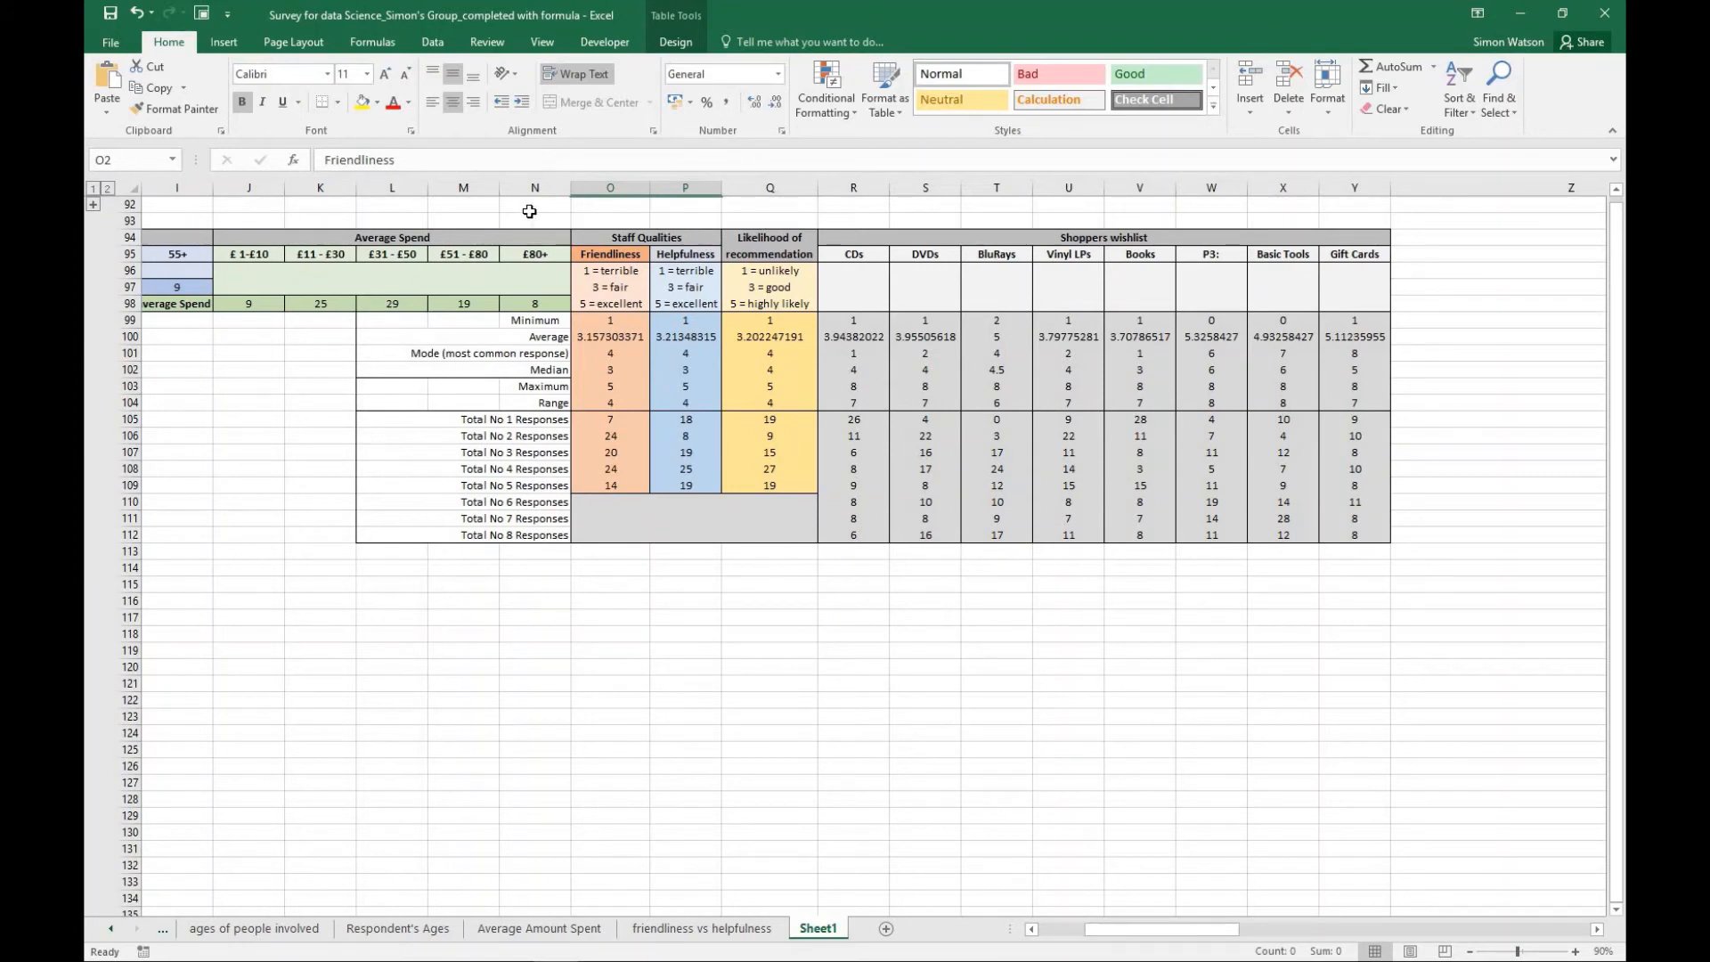
pyautogui.click(93, 205)
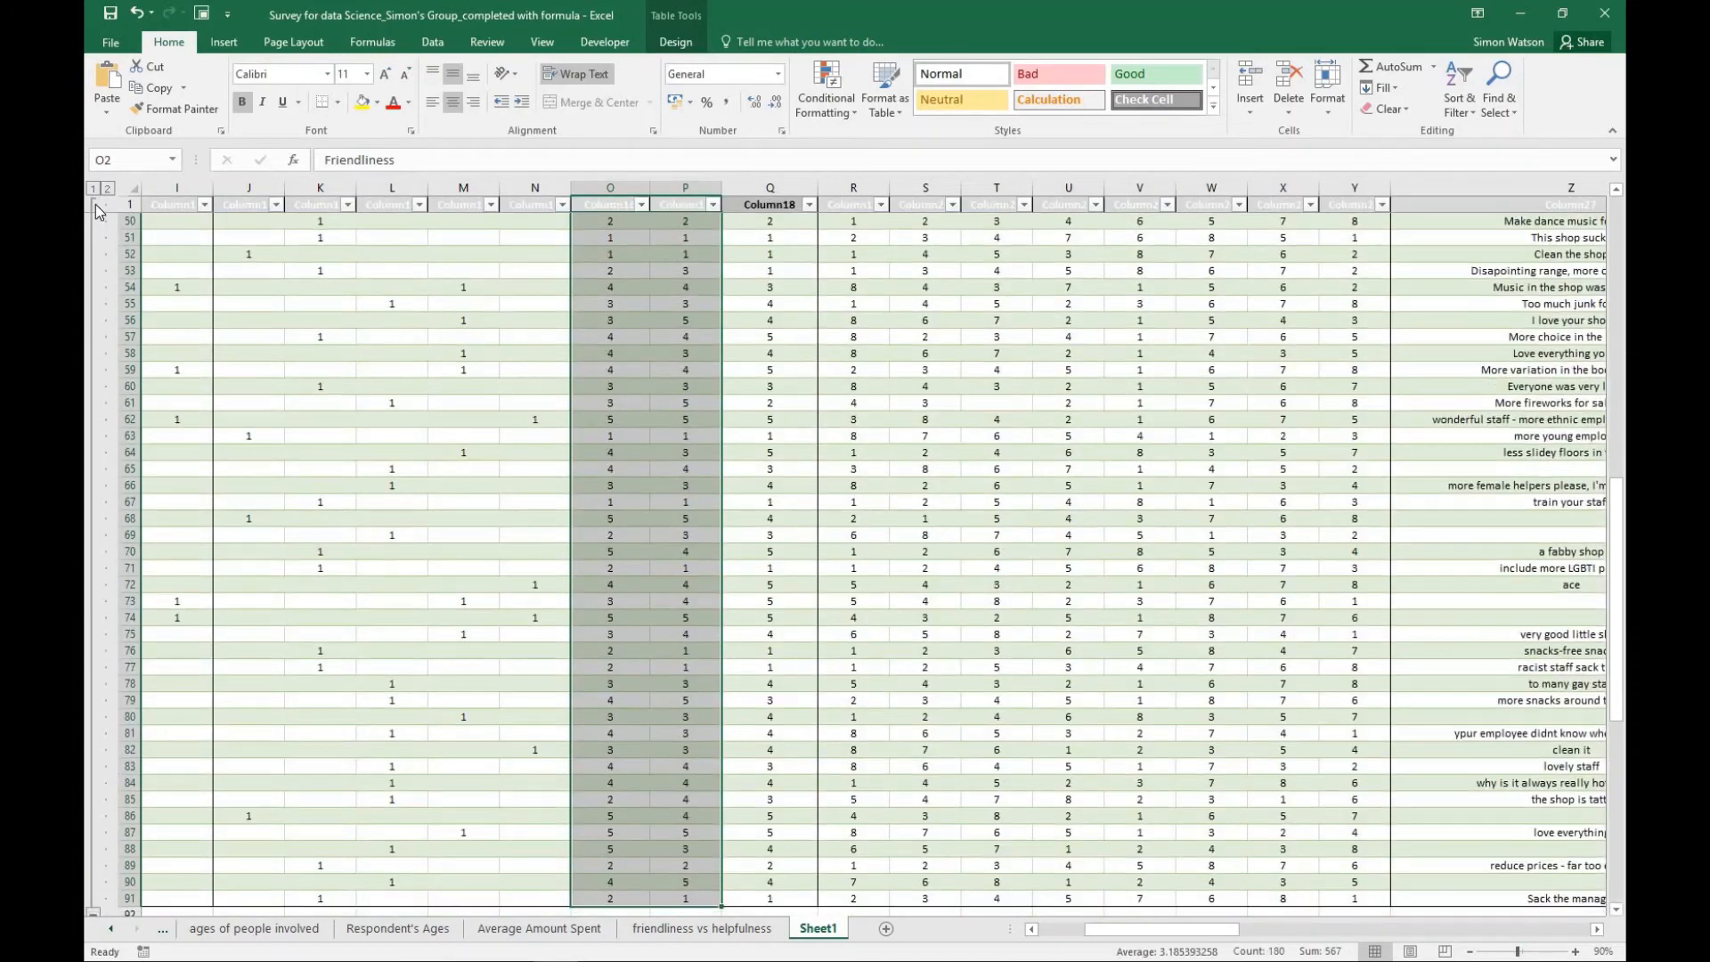
# - Insert another markers-only scatter chart from the Friendliness and Helpfulness columns, O2:P91, on Sheet1
pyautogui.scroll(10, 670, 354)
pyautogui.scroll(5, 670, 354)
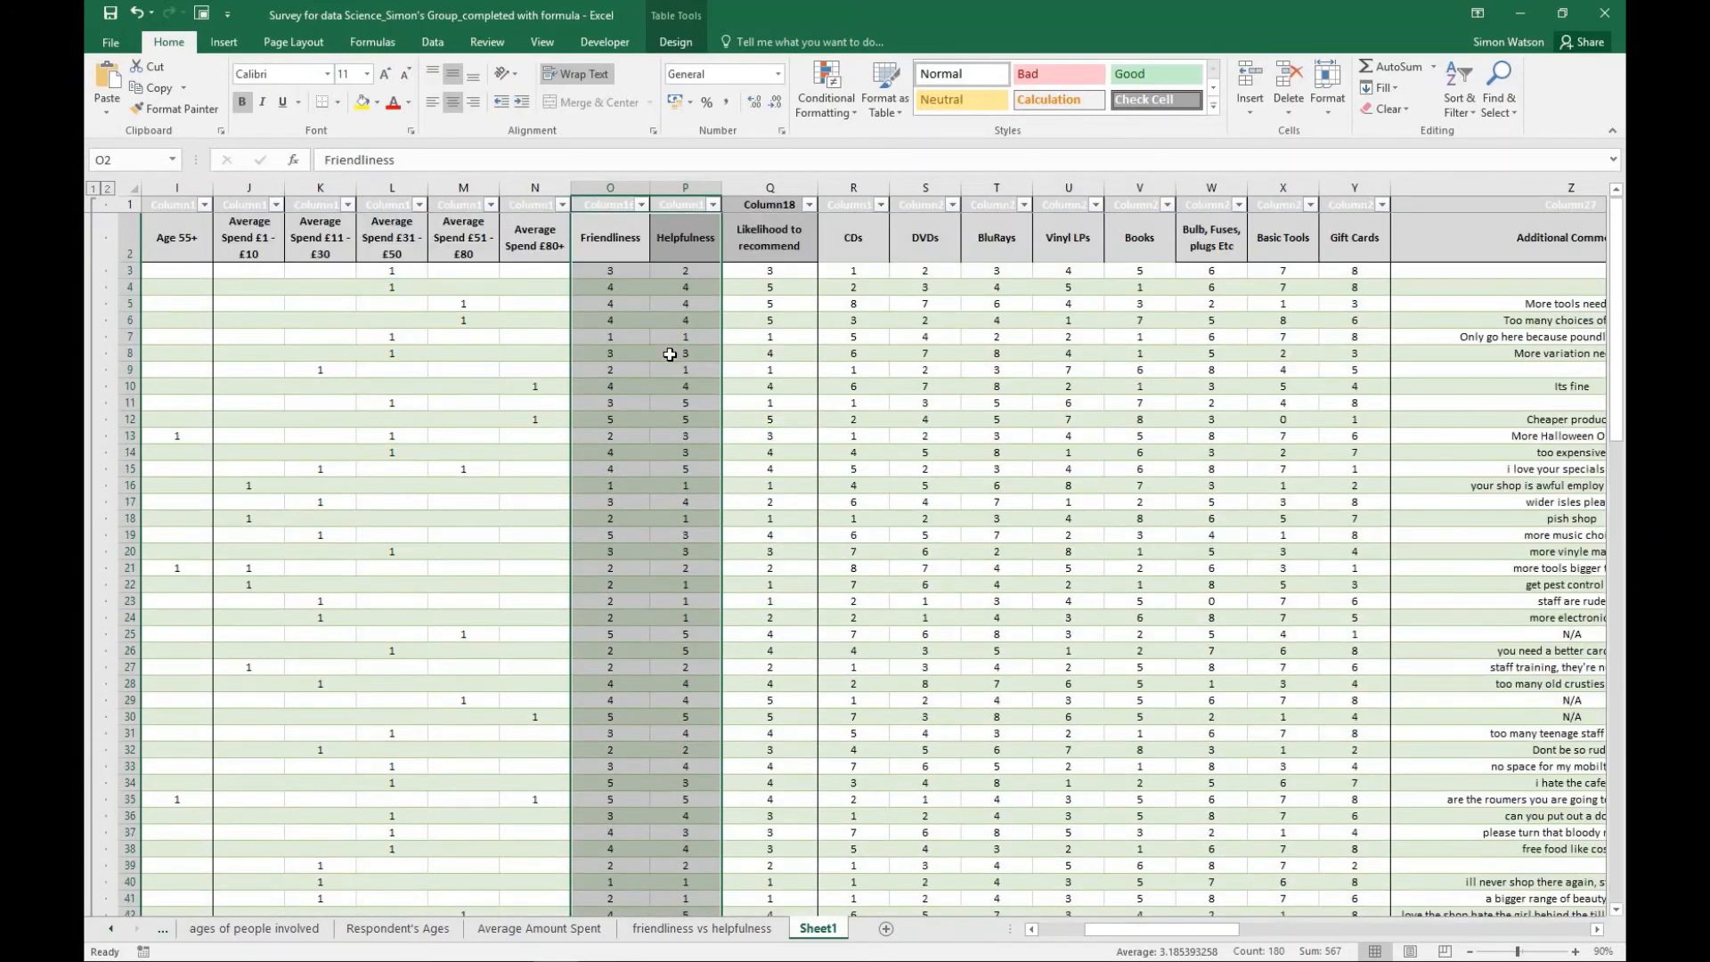
pyautogui.click(996, 403)
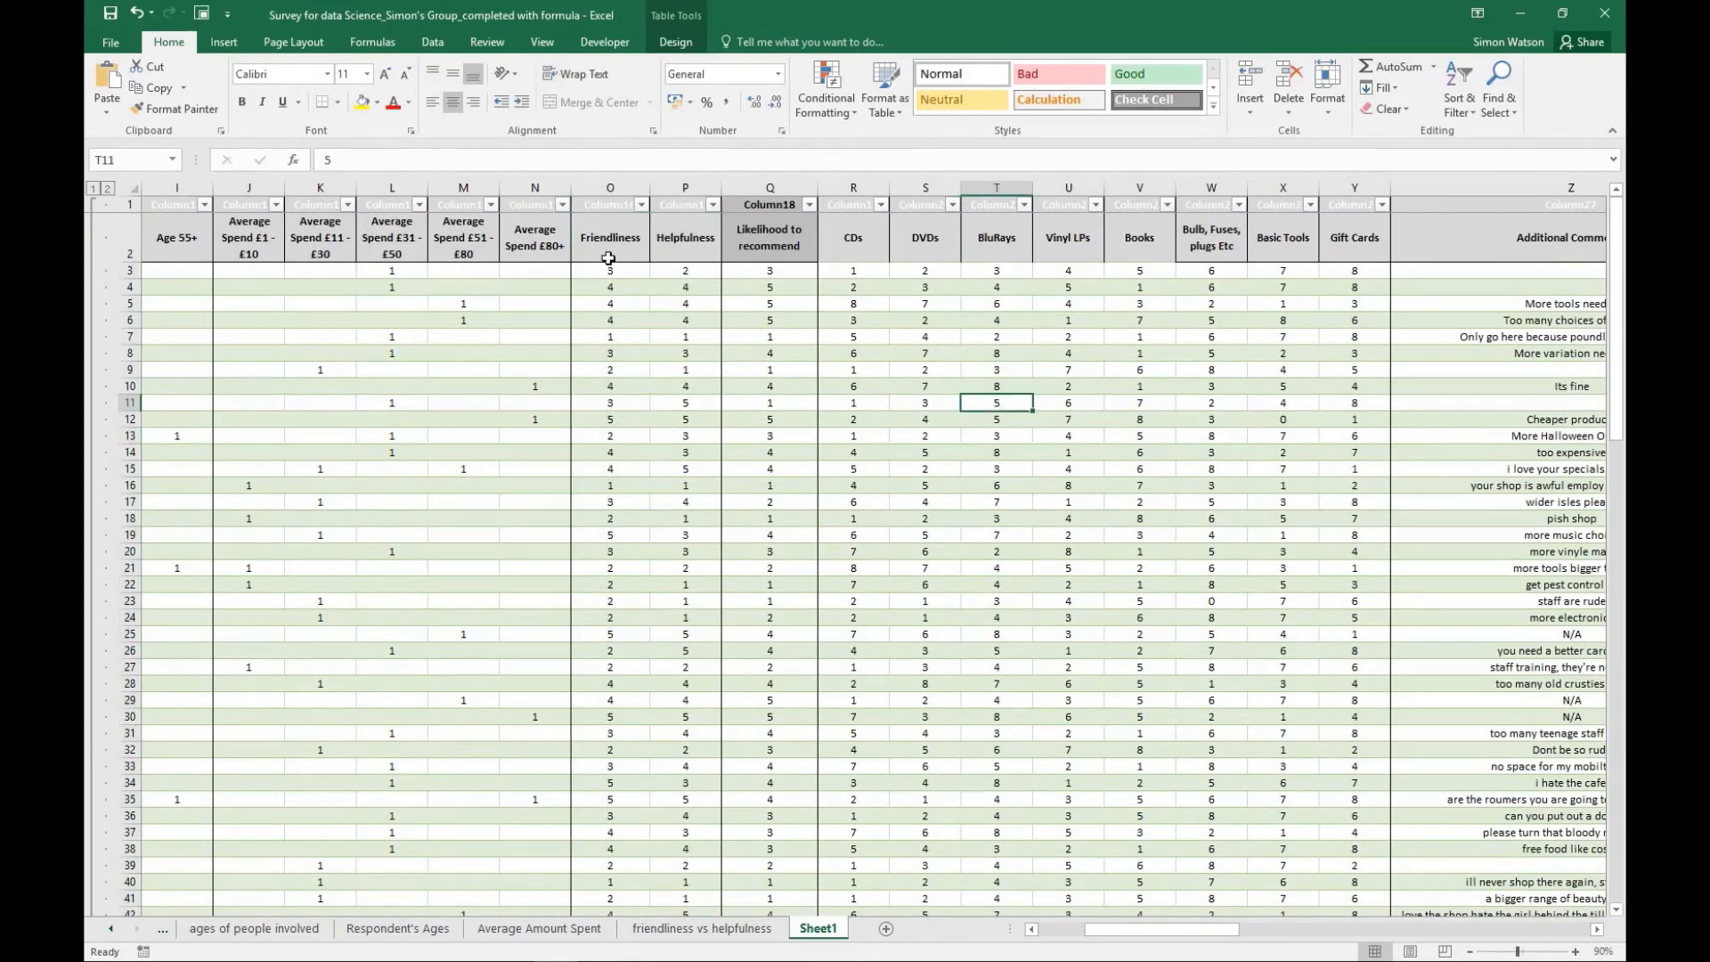
pyautogui.moveTo(601, 239); pyautogui.dragTo(707, 884)
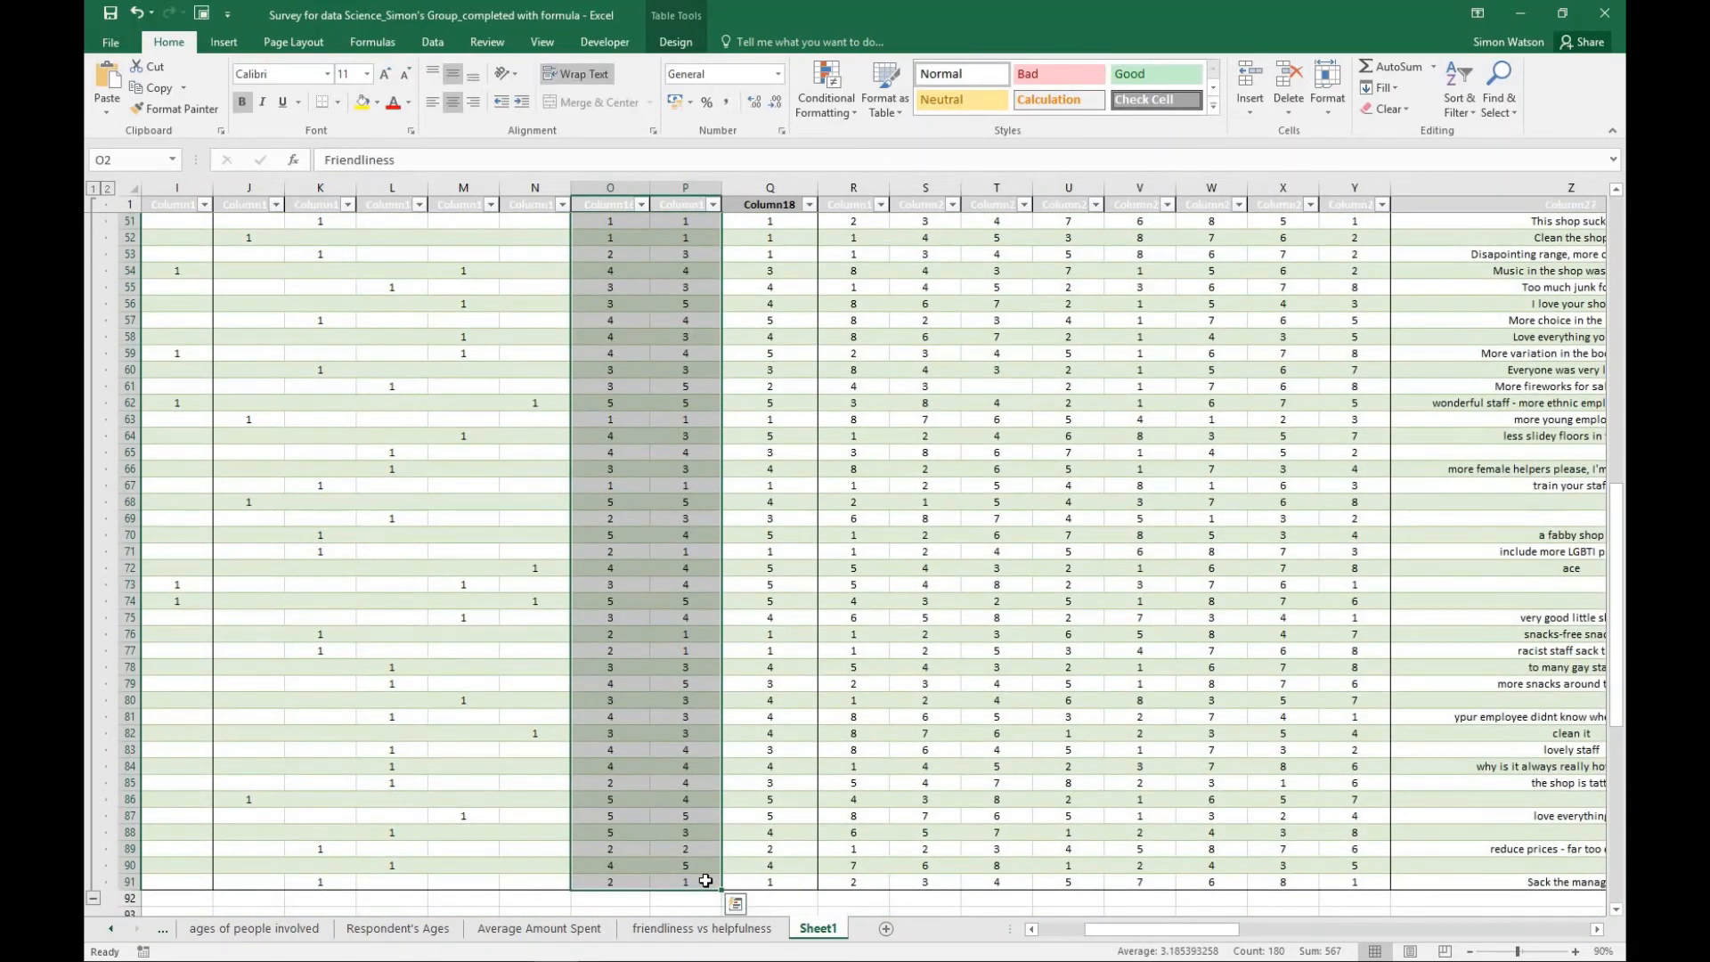
pyautogui.click(220, 42)
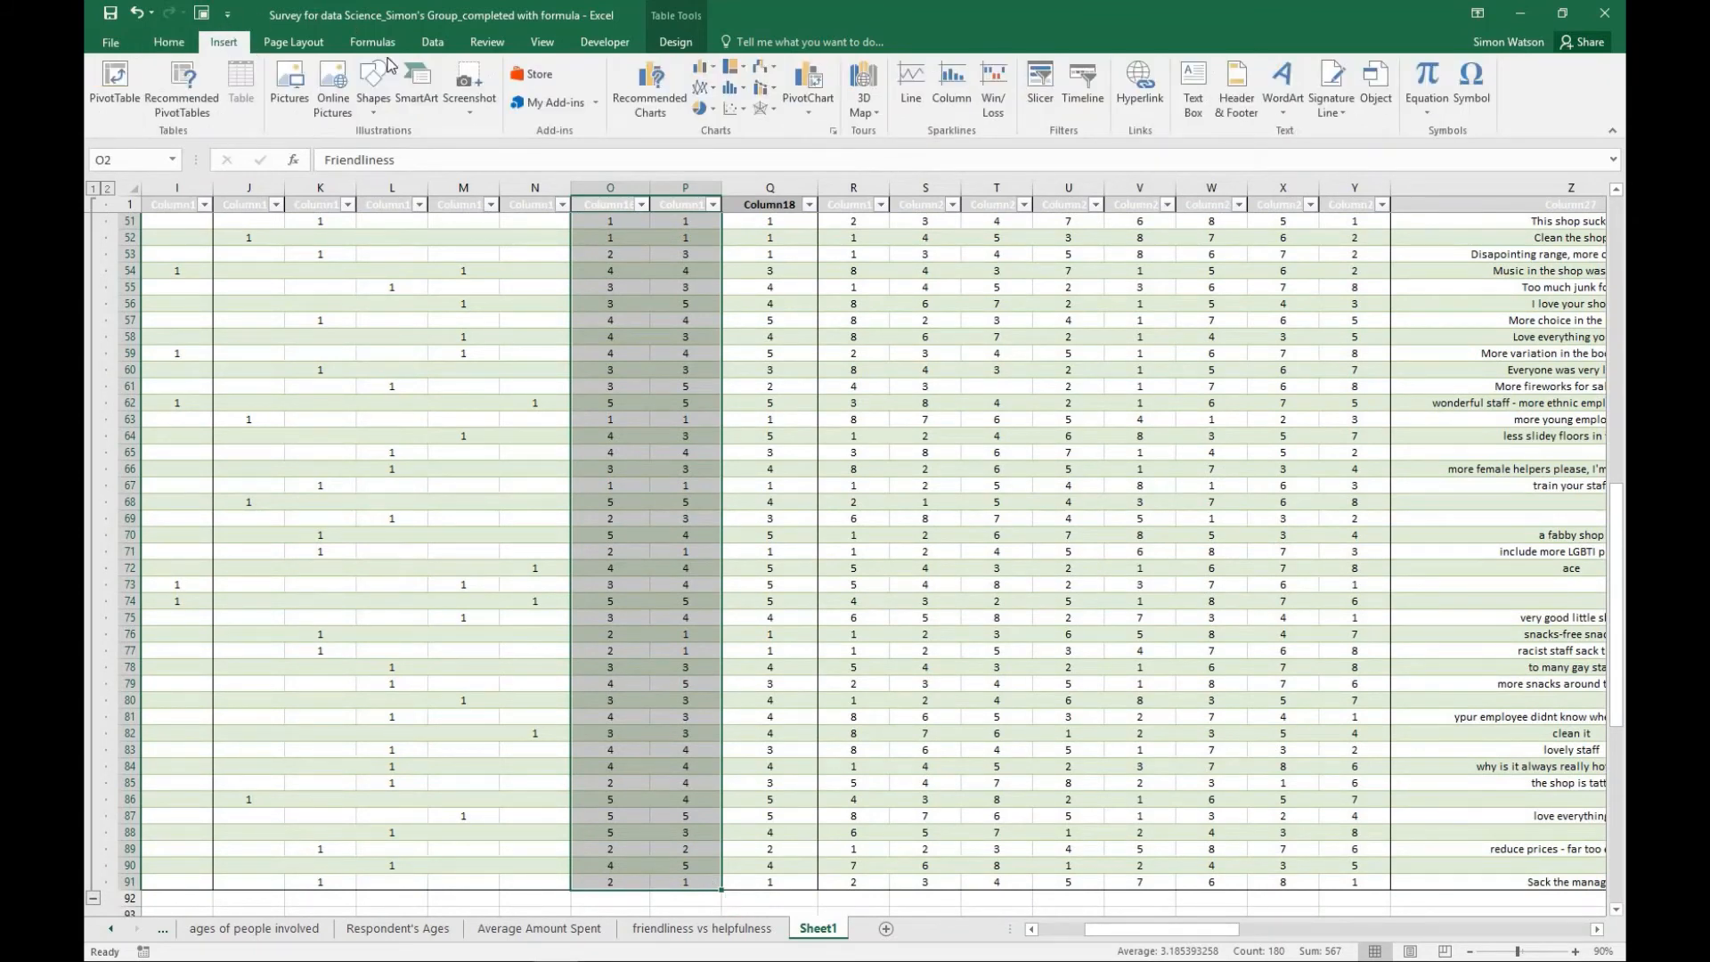
pyautogui.click(730, 119)
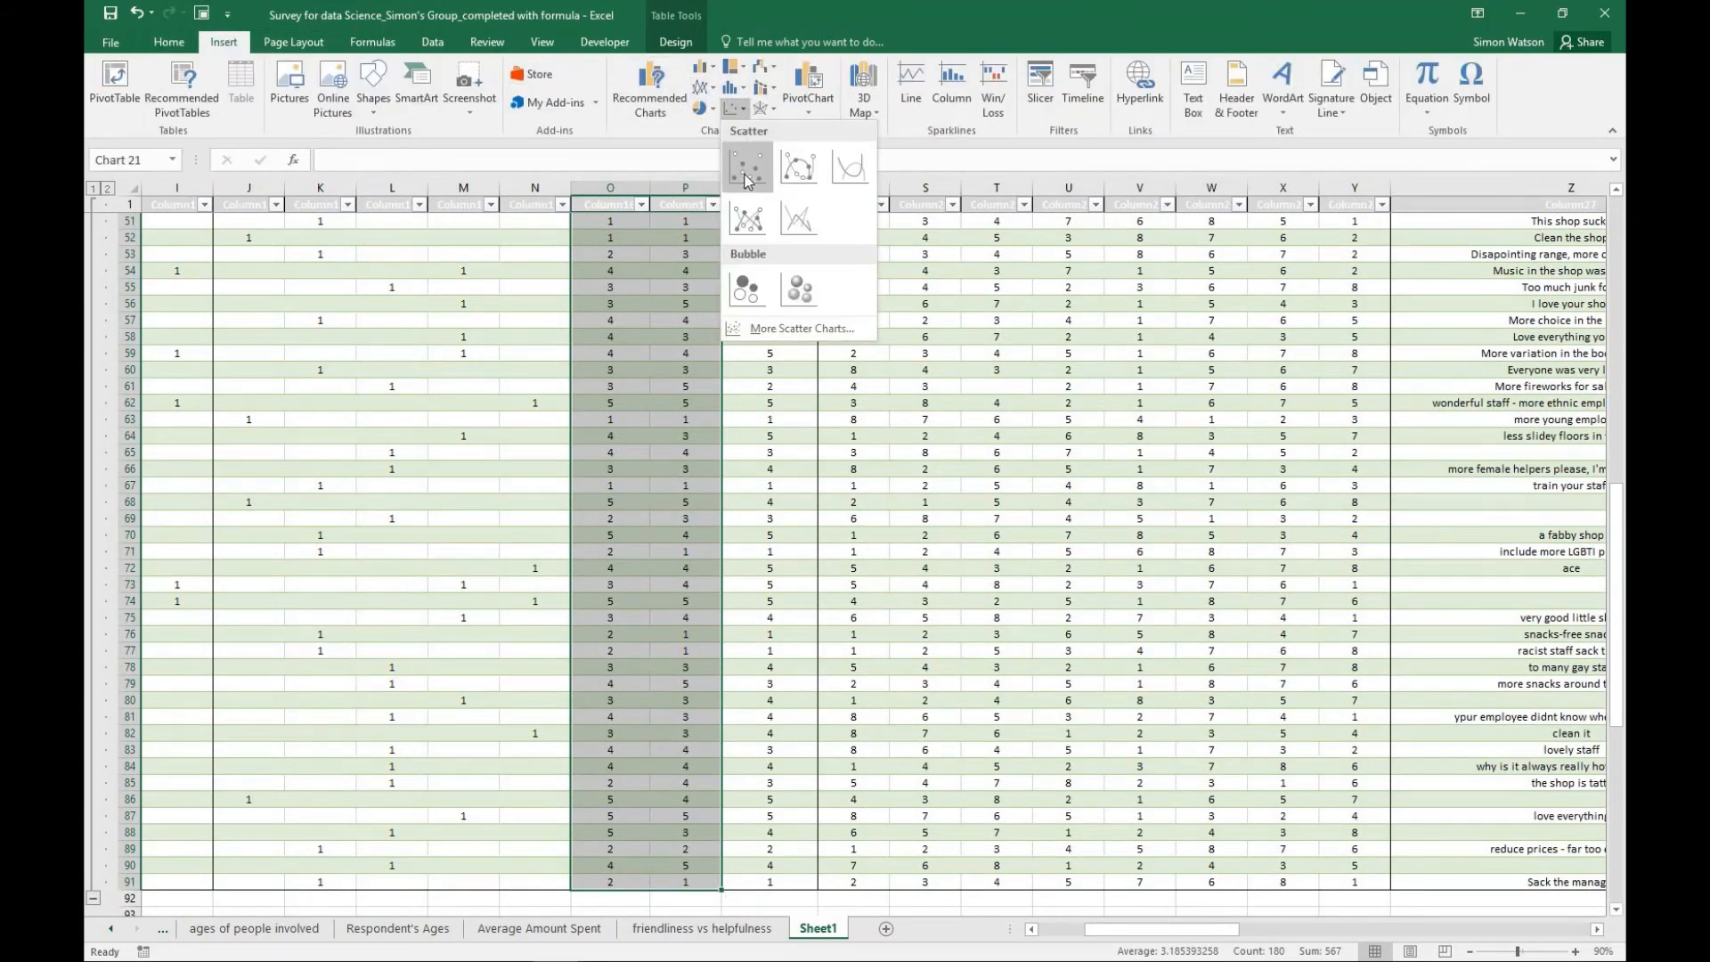
pyautogui.click(745, 174)
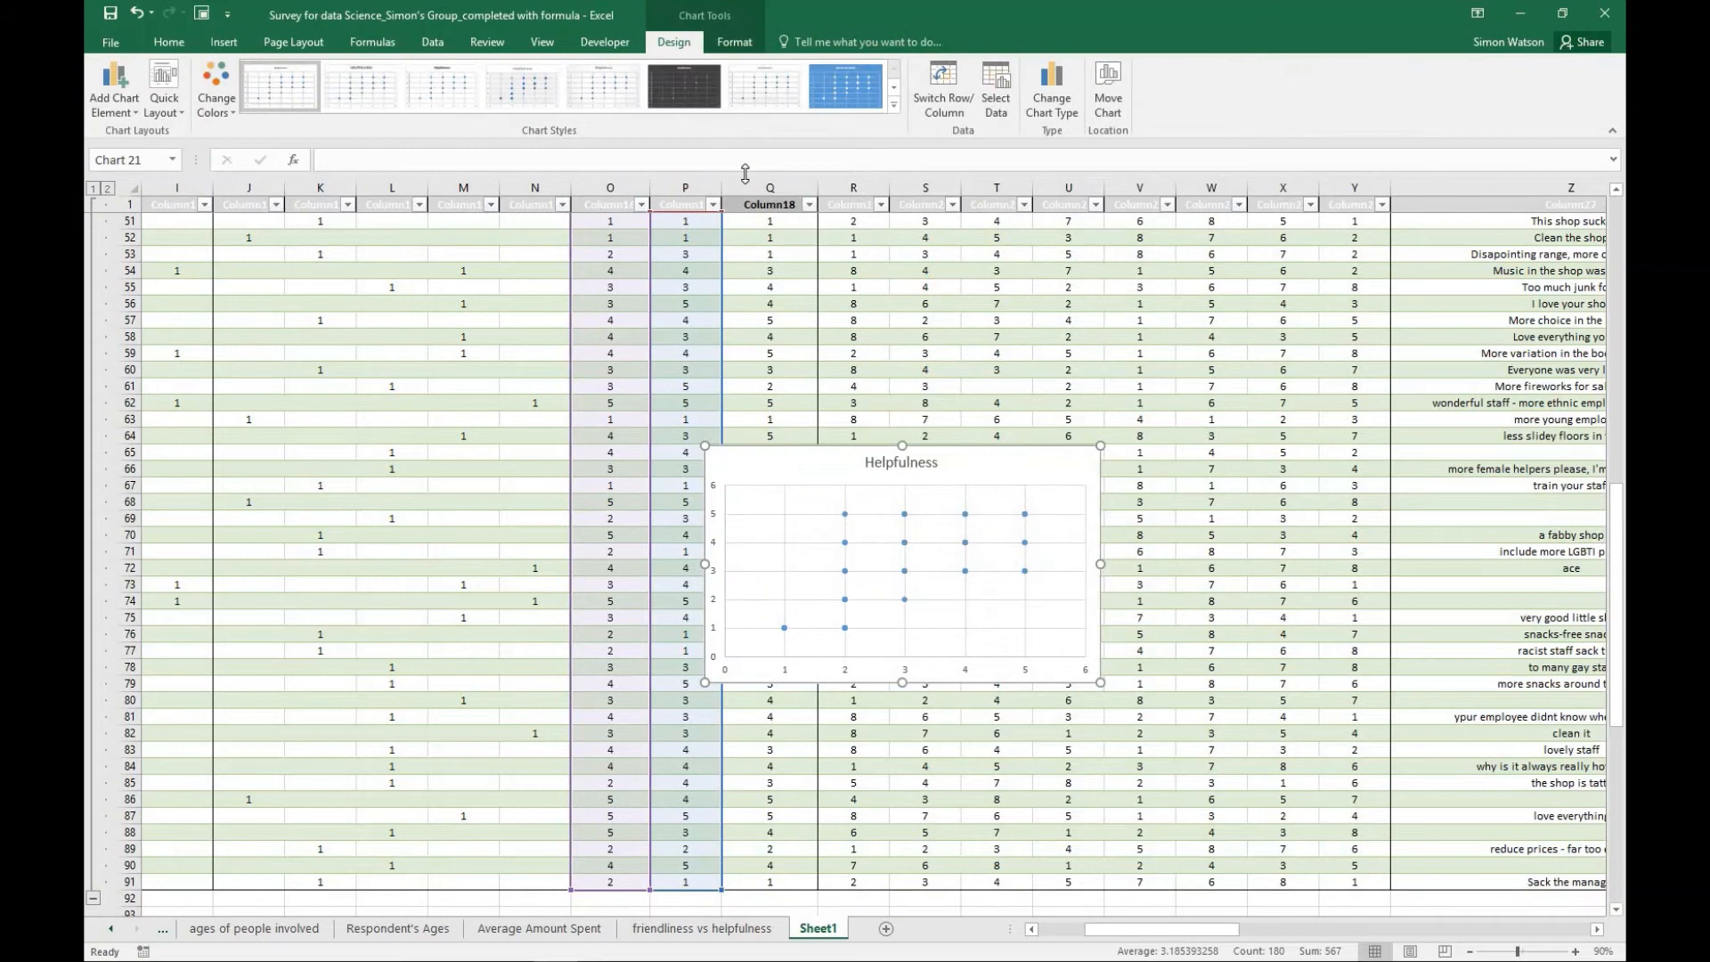
# - Move the new friendliness and helpfulness scatter chart to its own new sheet, keeping the name Chart10
pyautogui.click(1110, 98)
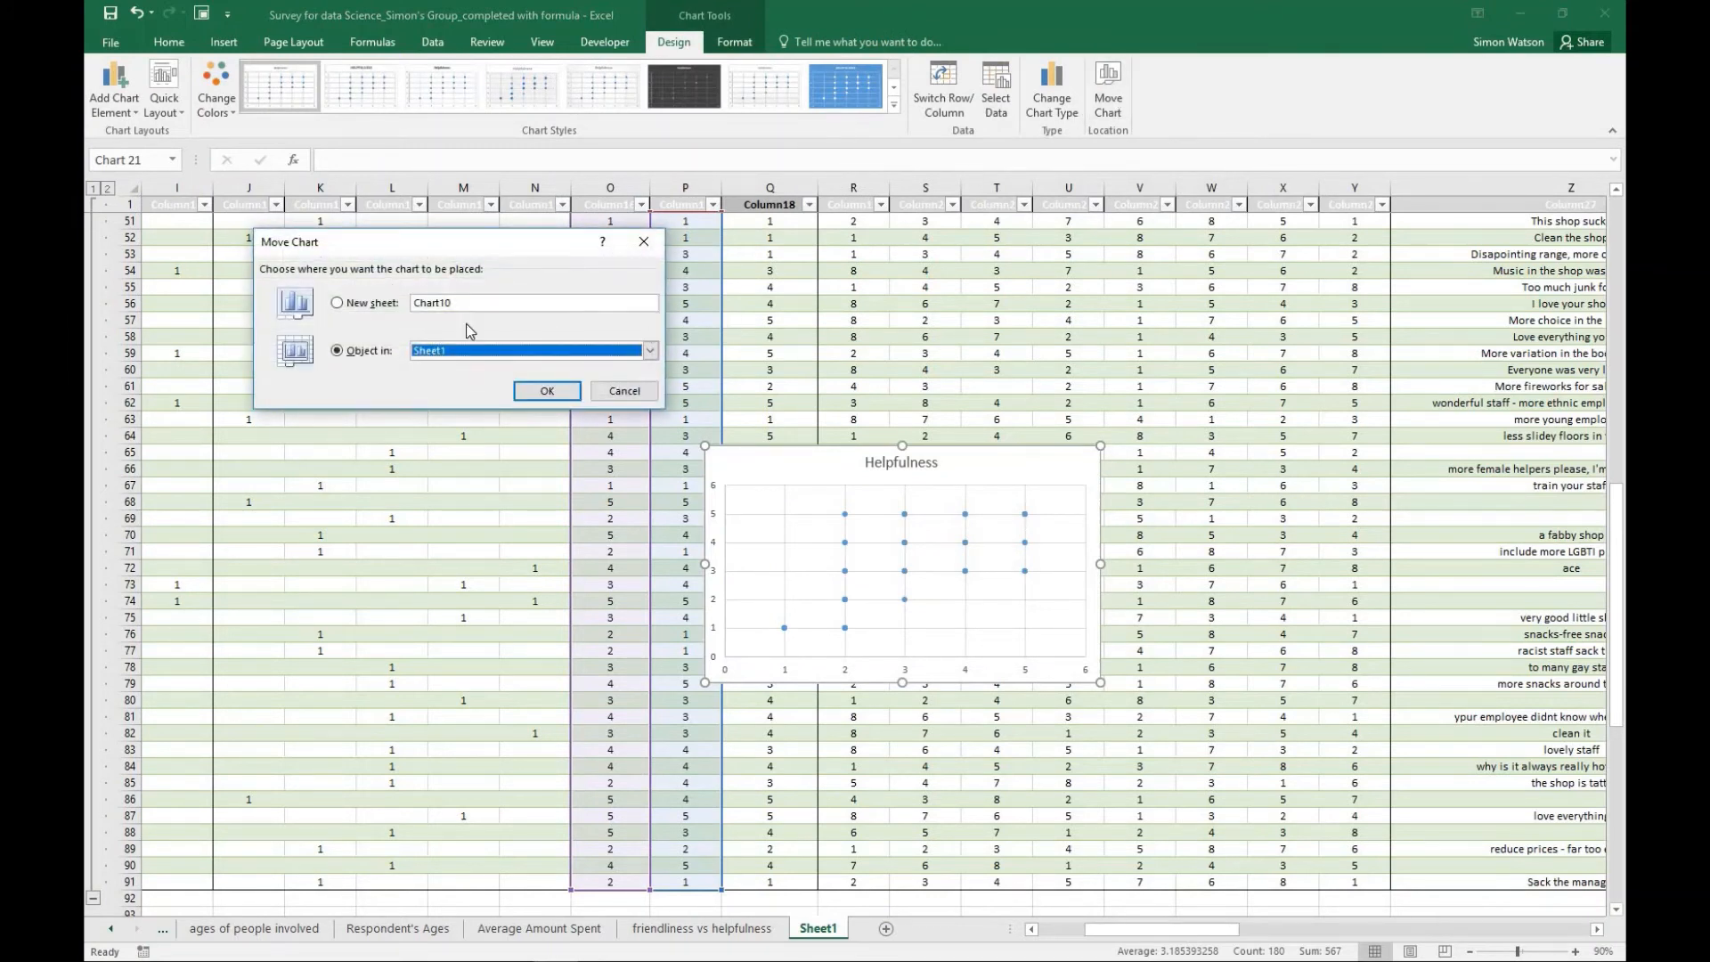
pyautogui.click(353, 305)
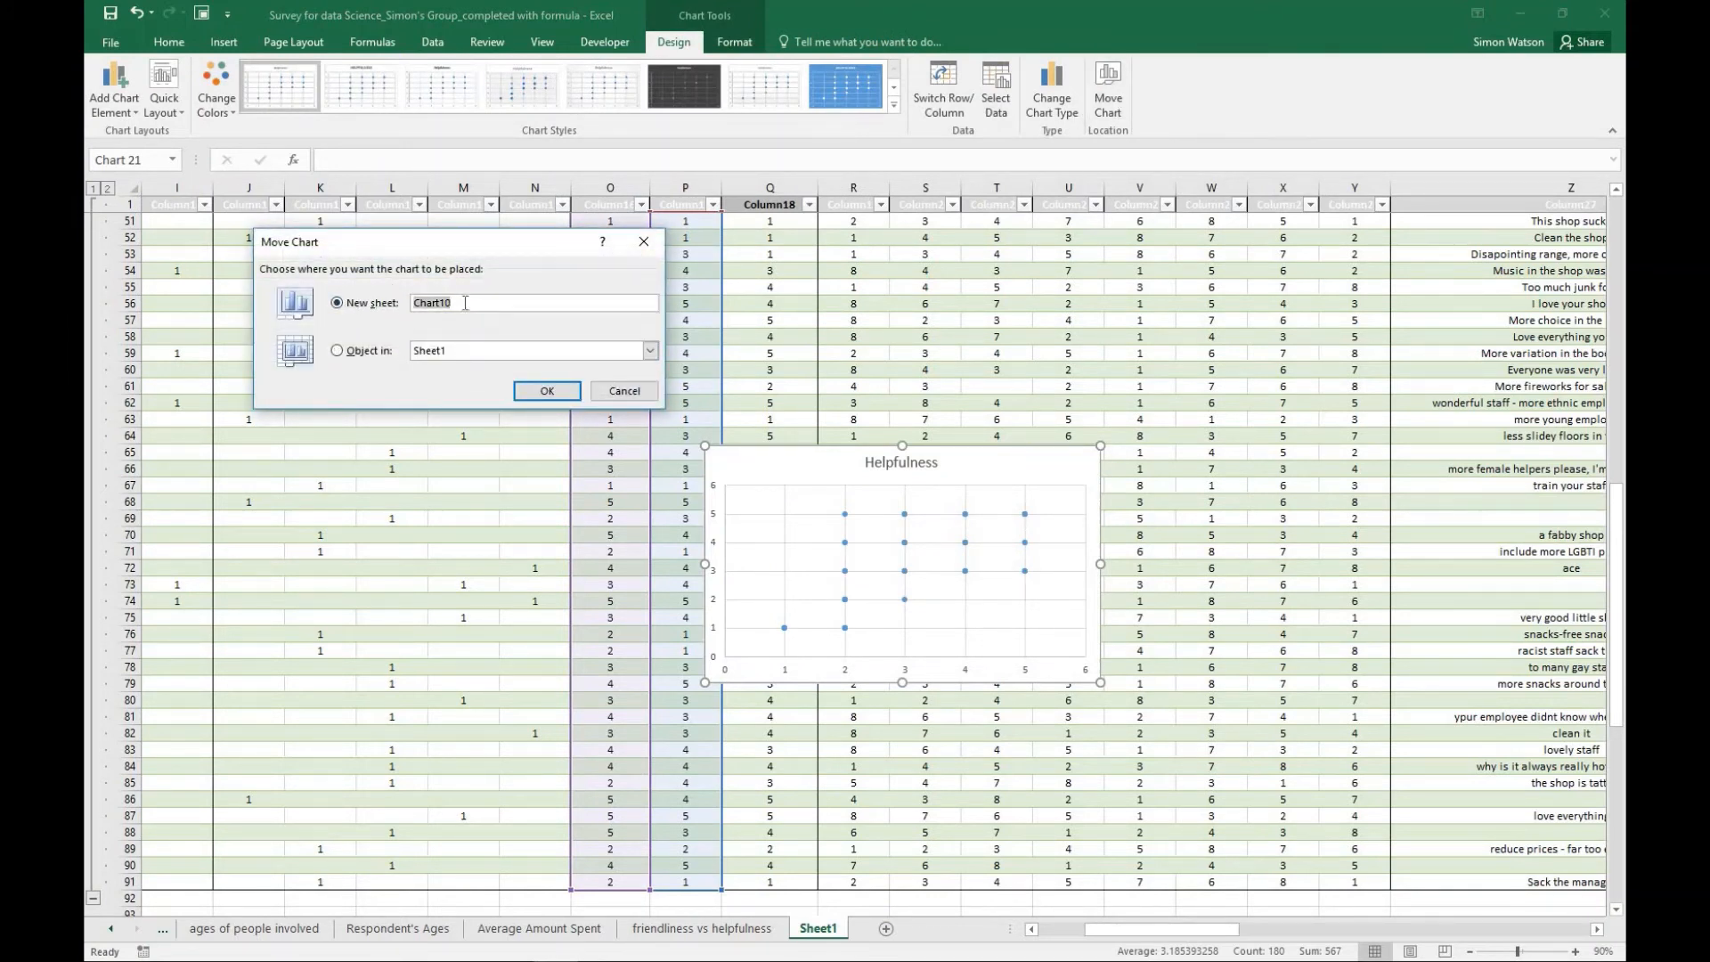
pyautogui.click(547, 392)
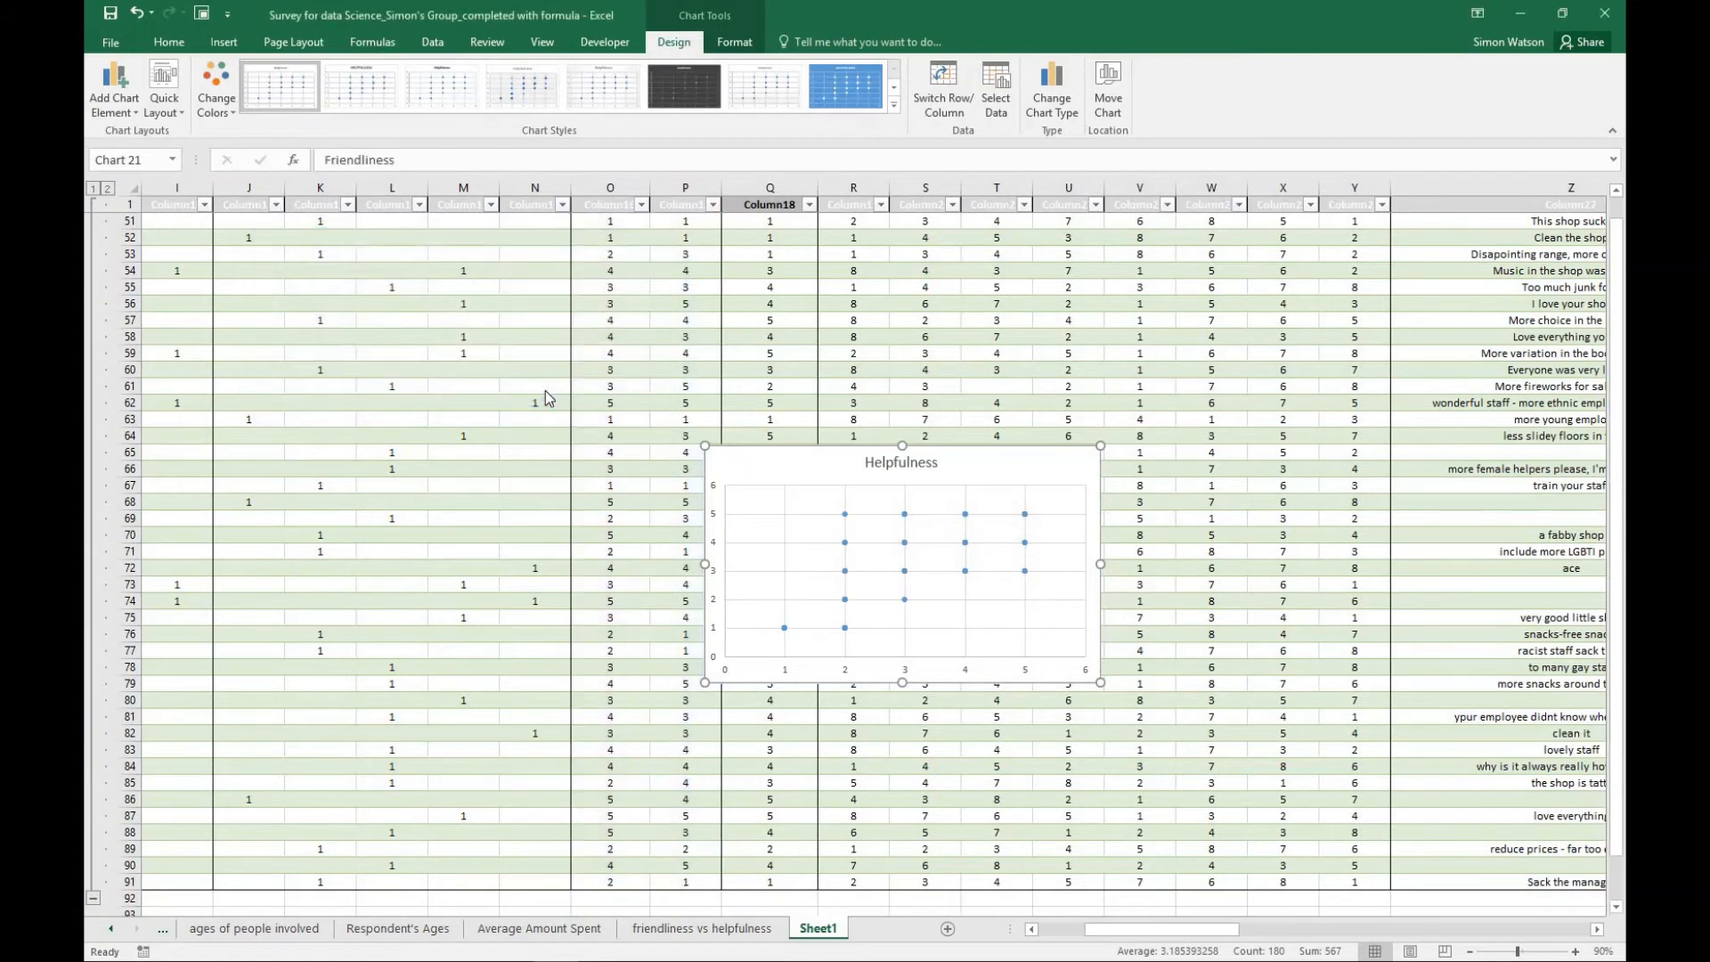
# - Apply quick Layout 1 to the scatter chart on Chart10 and add a trendline
pyautogui.click(178, 111)
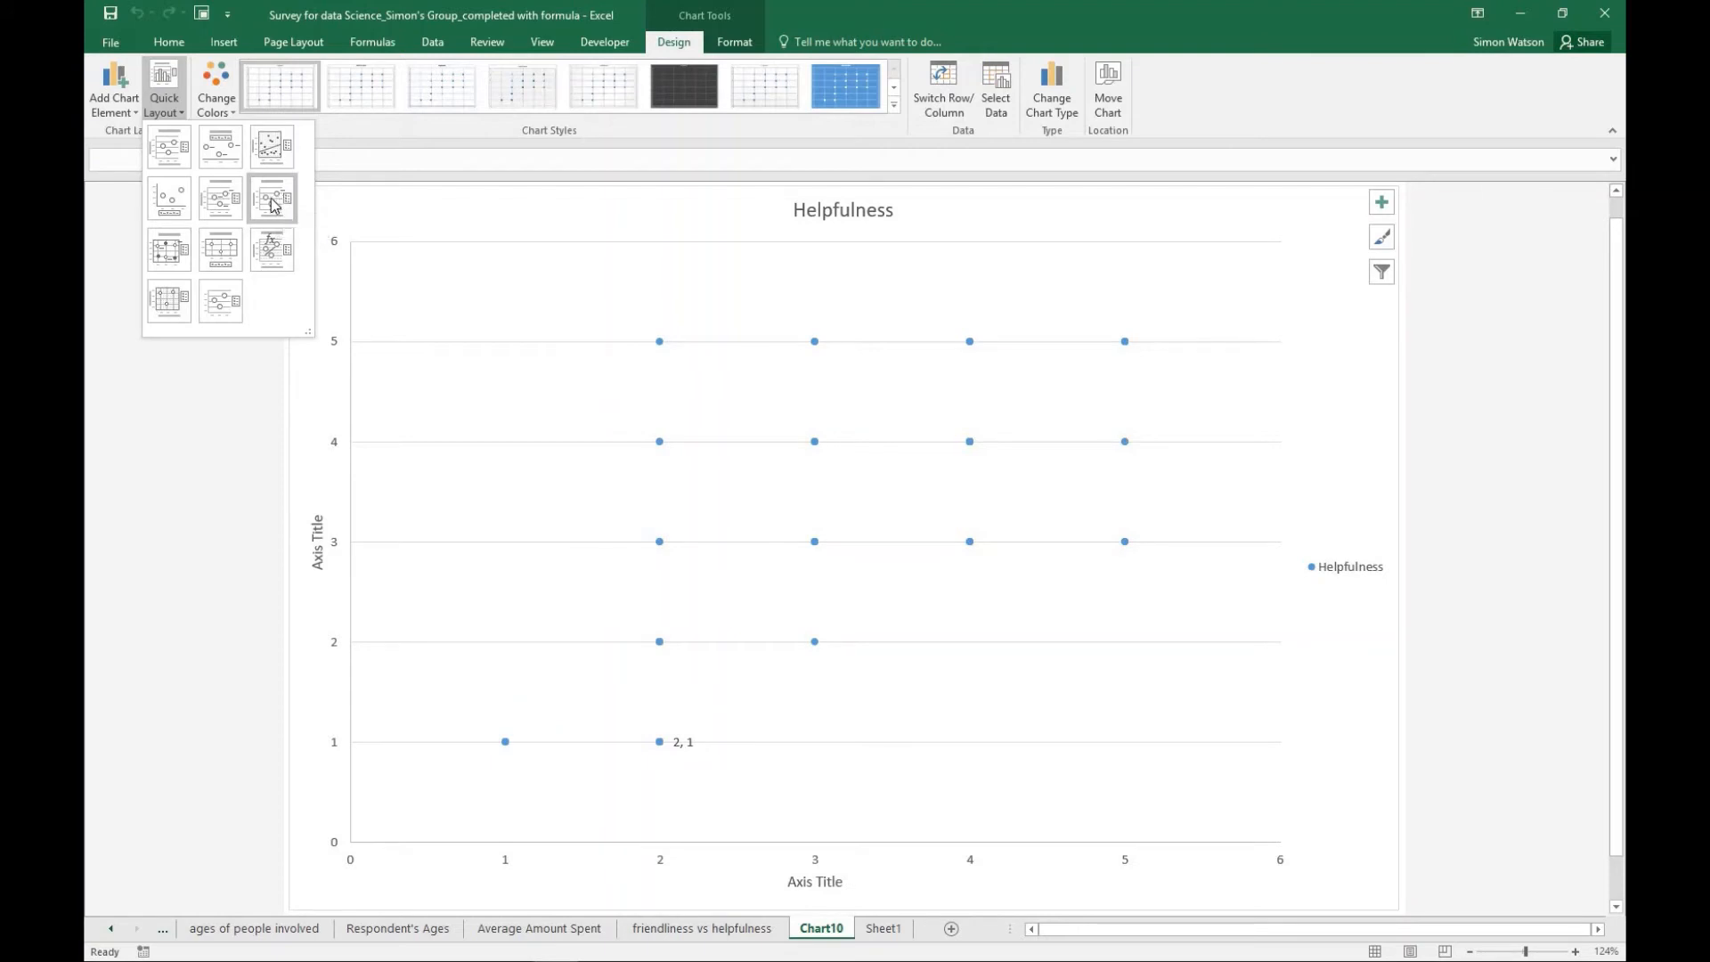
pyautogui.click(172, 148)
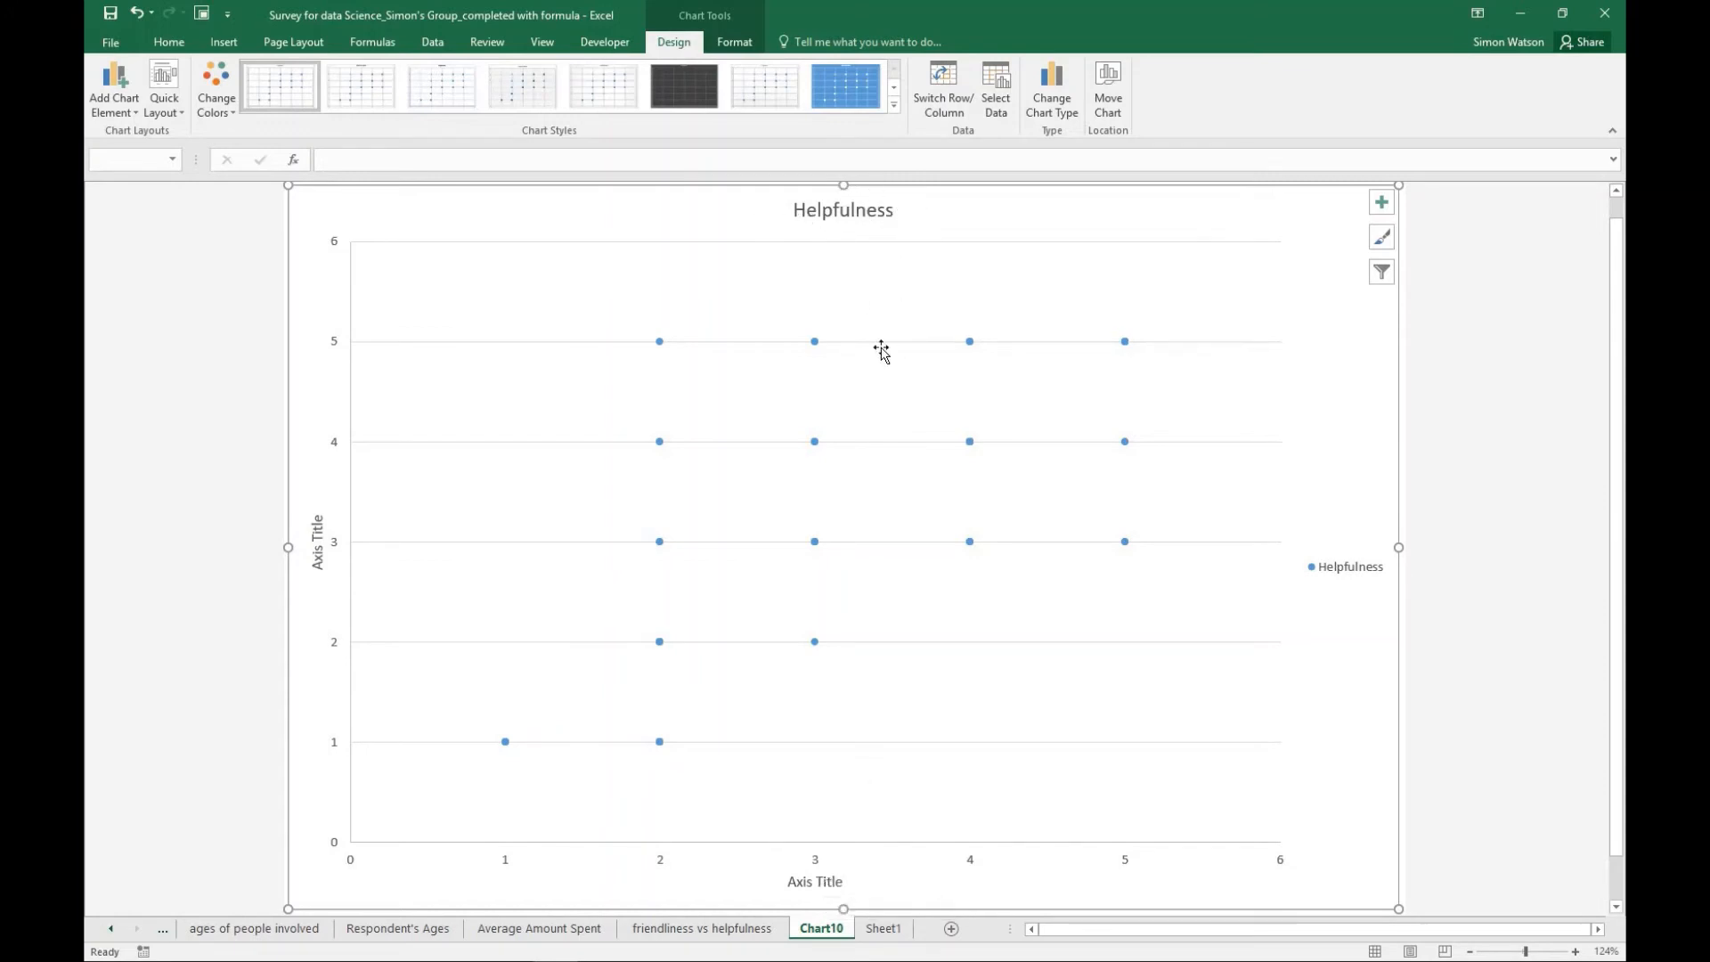
pyautogui.click(1383, 205)
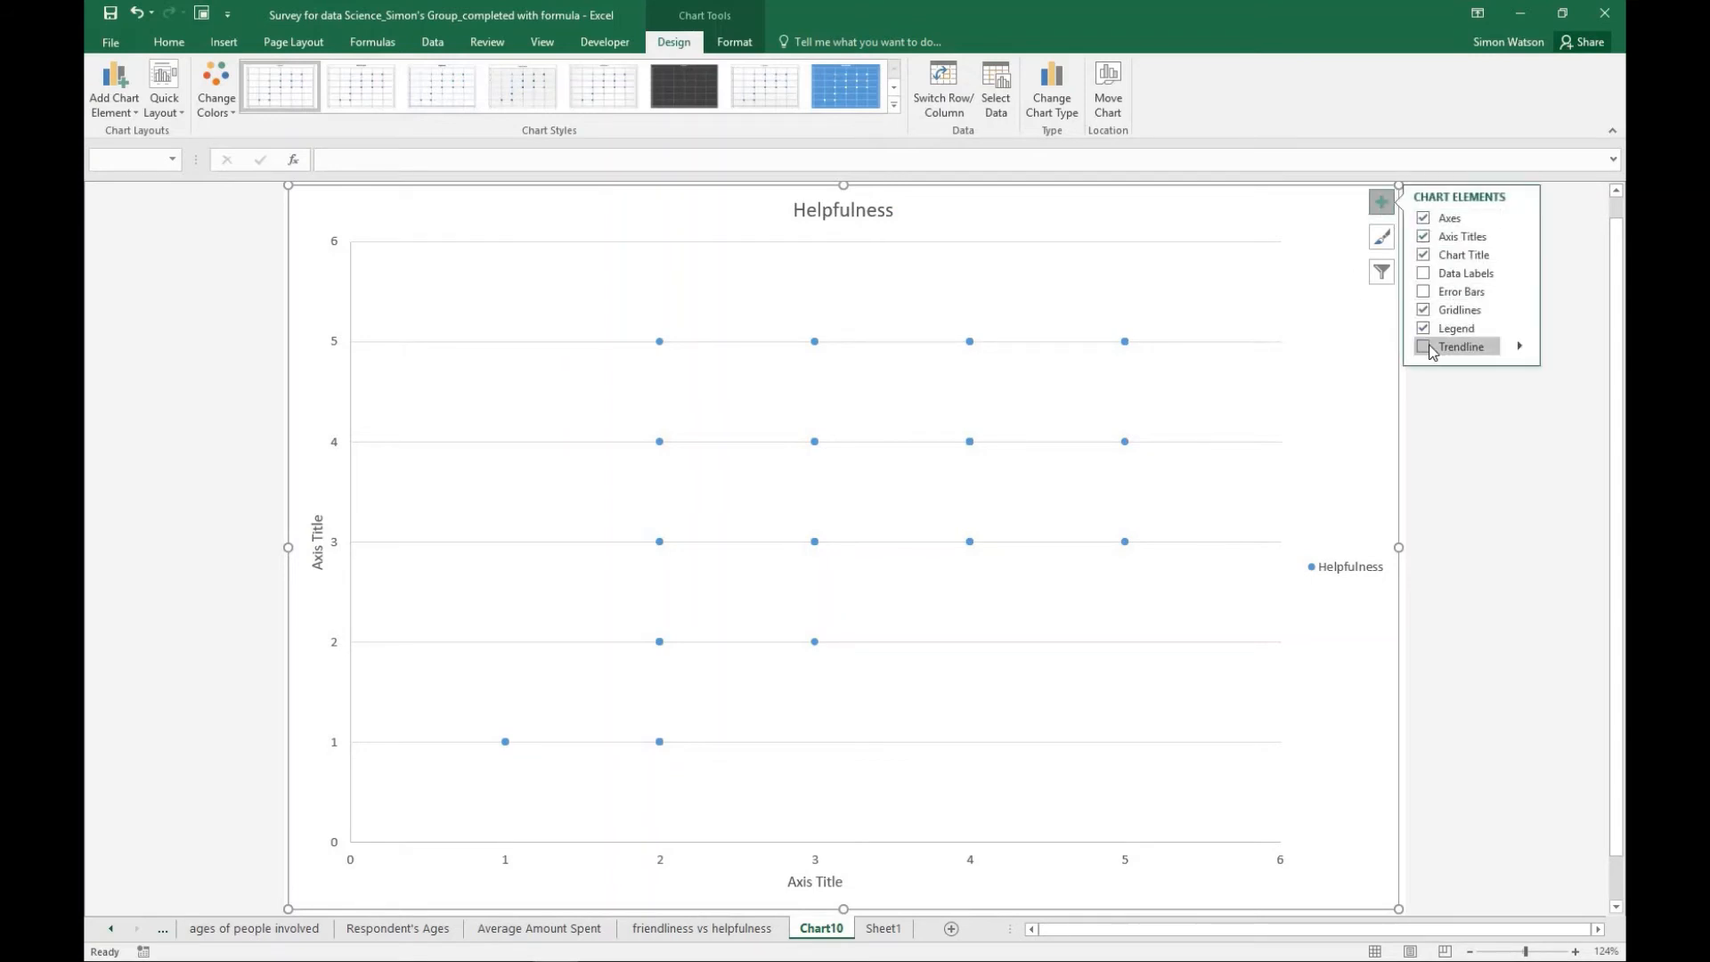
pyautogui.click(1424, 347)
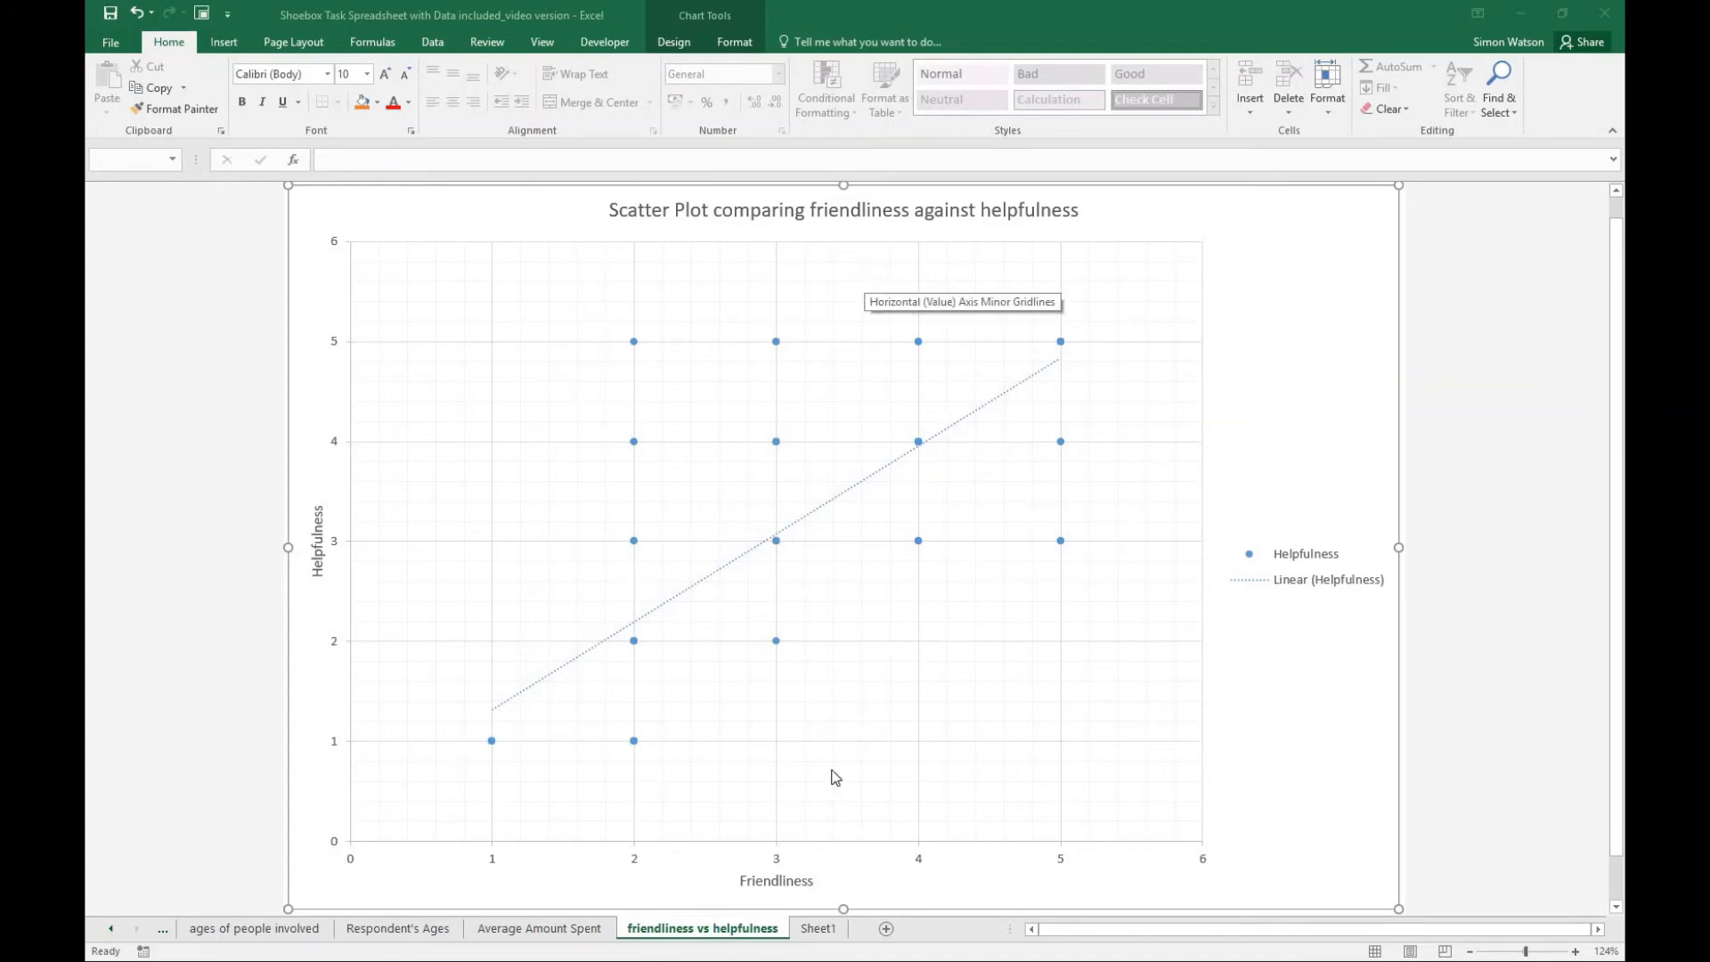
# - Return to Sheet1 and go to the Shoppers wishlist columns of the summary table
pyautogui.click(817, 929)
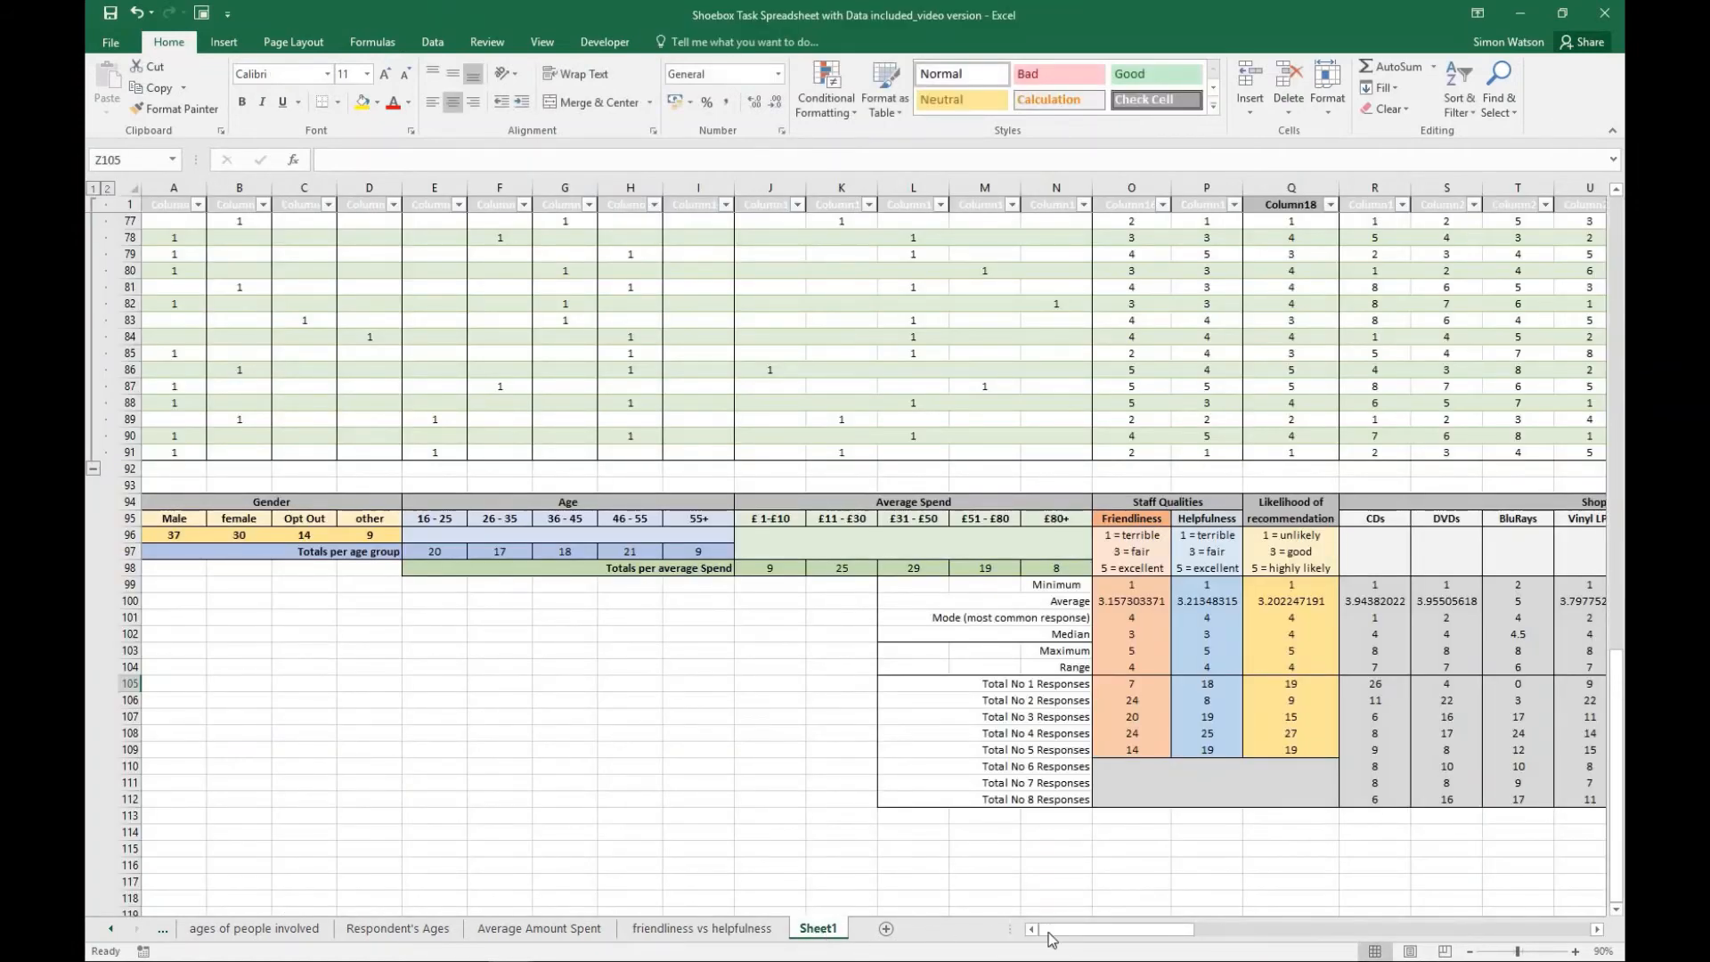
pyautogui.moveTo(1090, 931); pyautogui.dragTo(1134, 932)
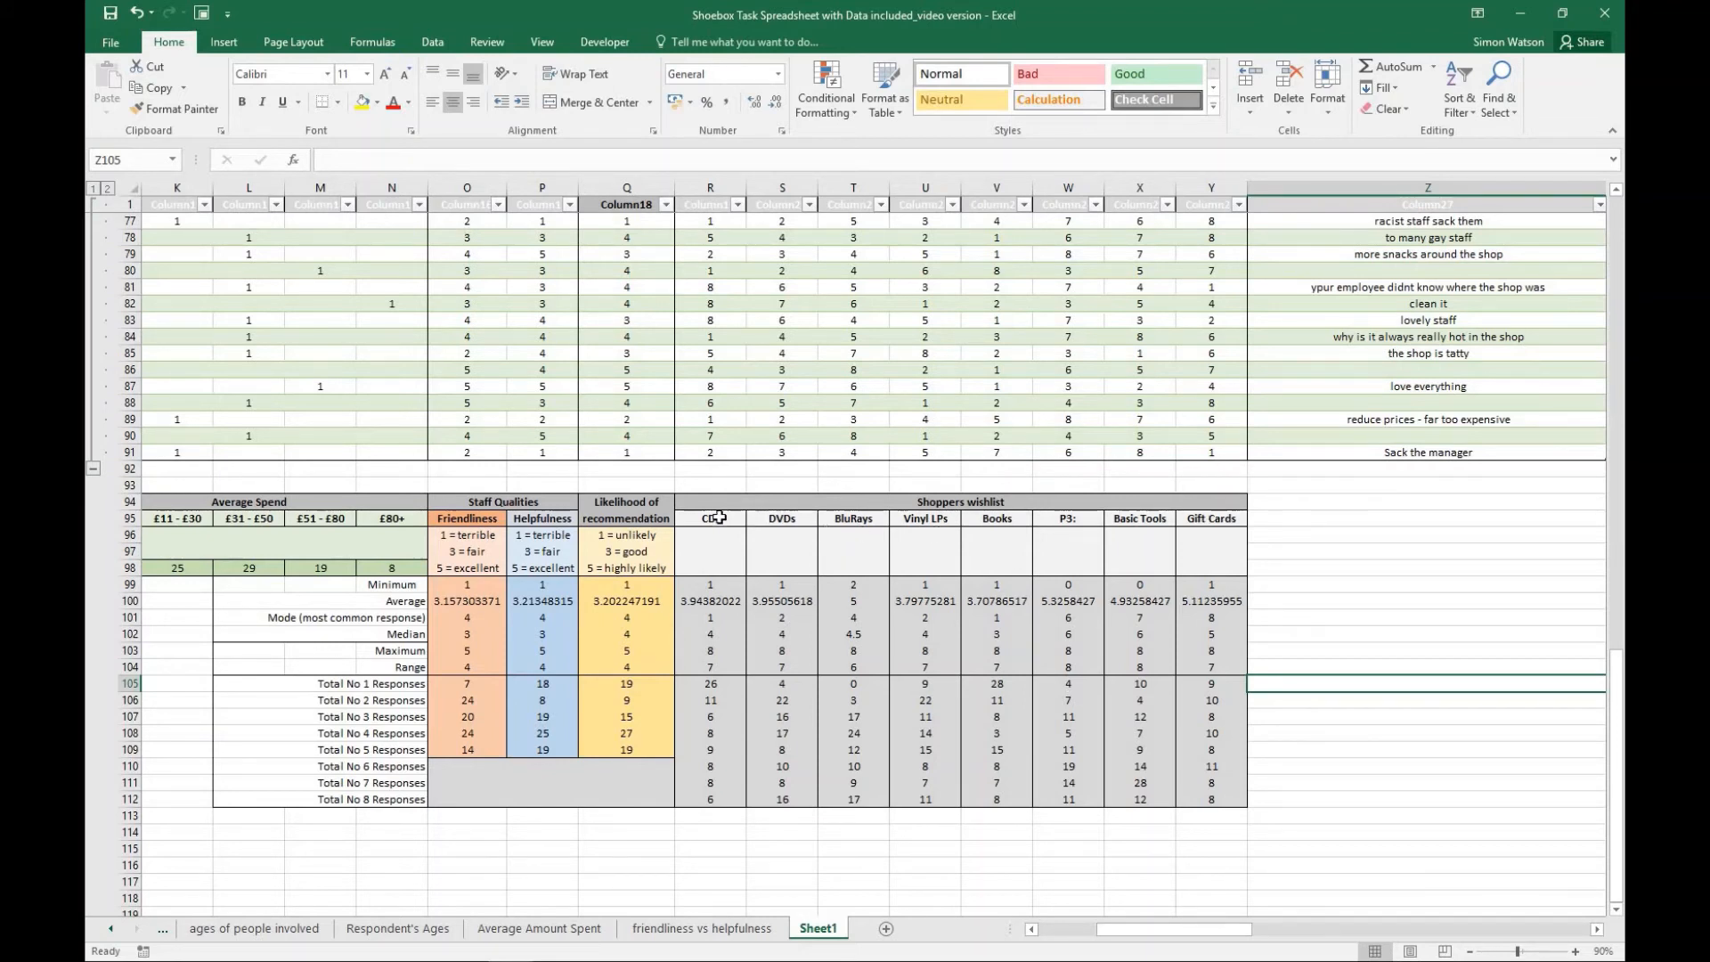
pyautogui.click(736, 520)
pyautogui.moveTo(735, 520); pyautogui.dragTo(1207, 520)
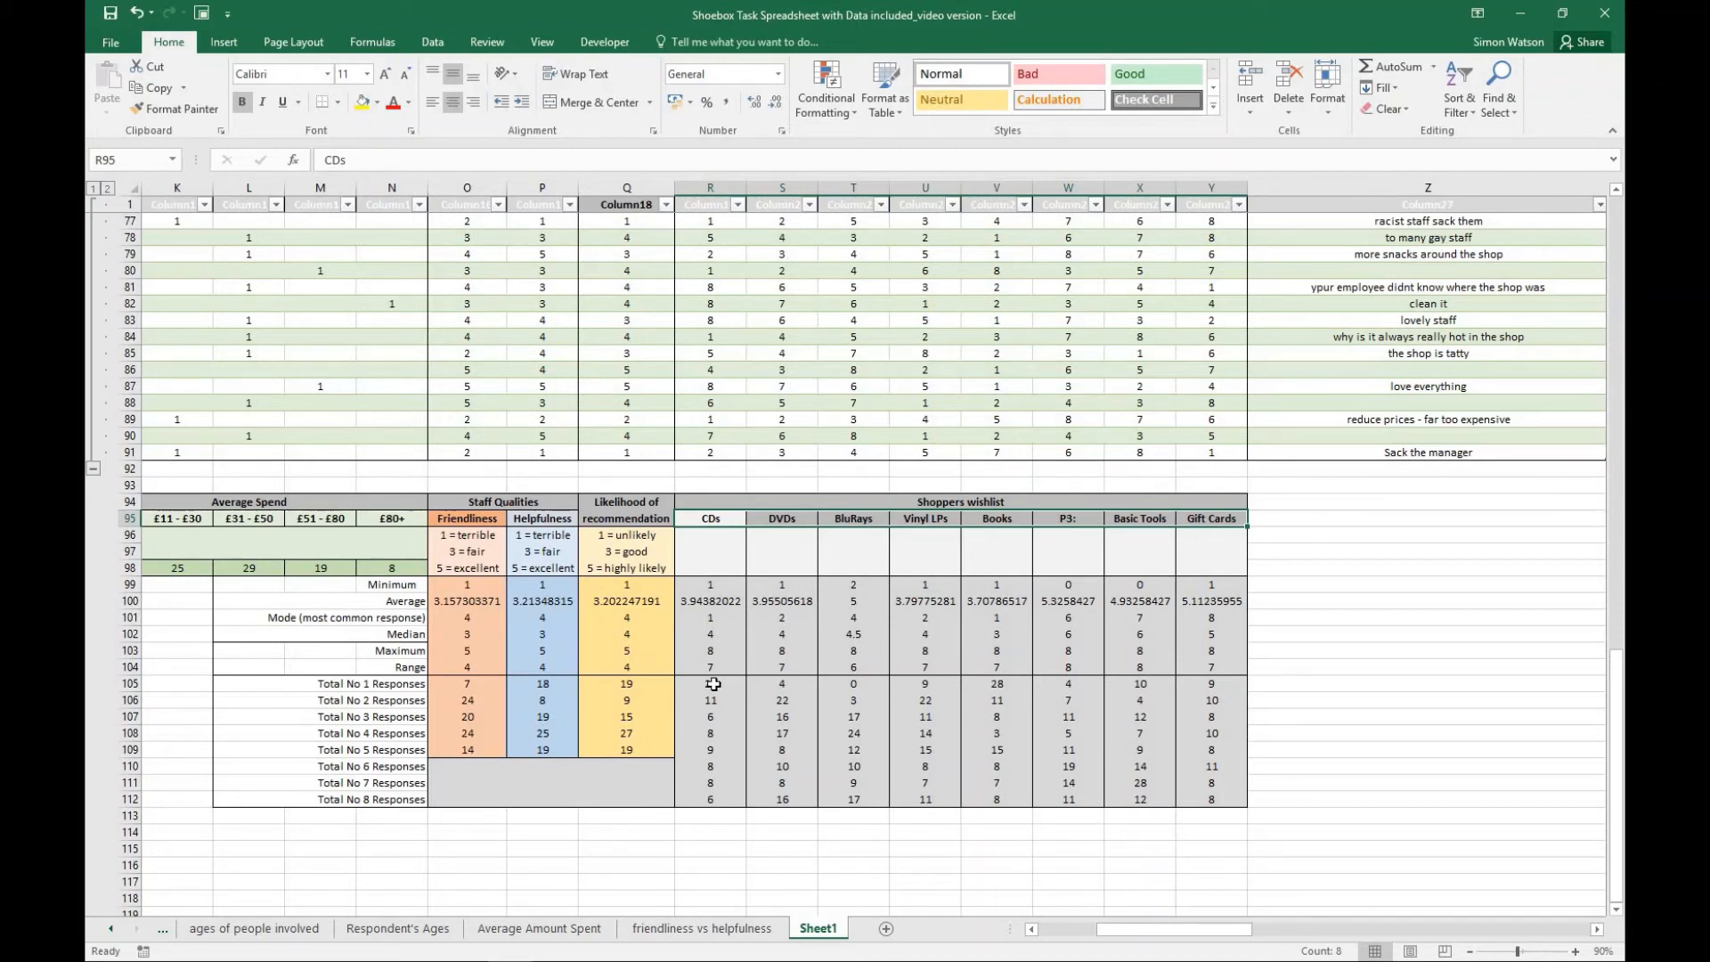
pyautogui.moveTo(713, 683); pyautogui.dragTo(1203, 682)
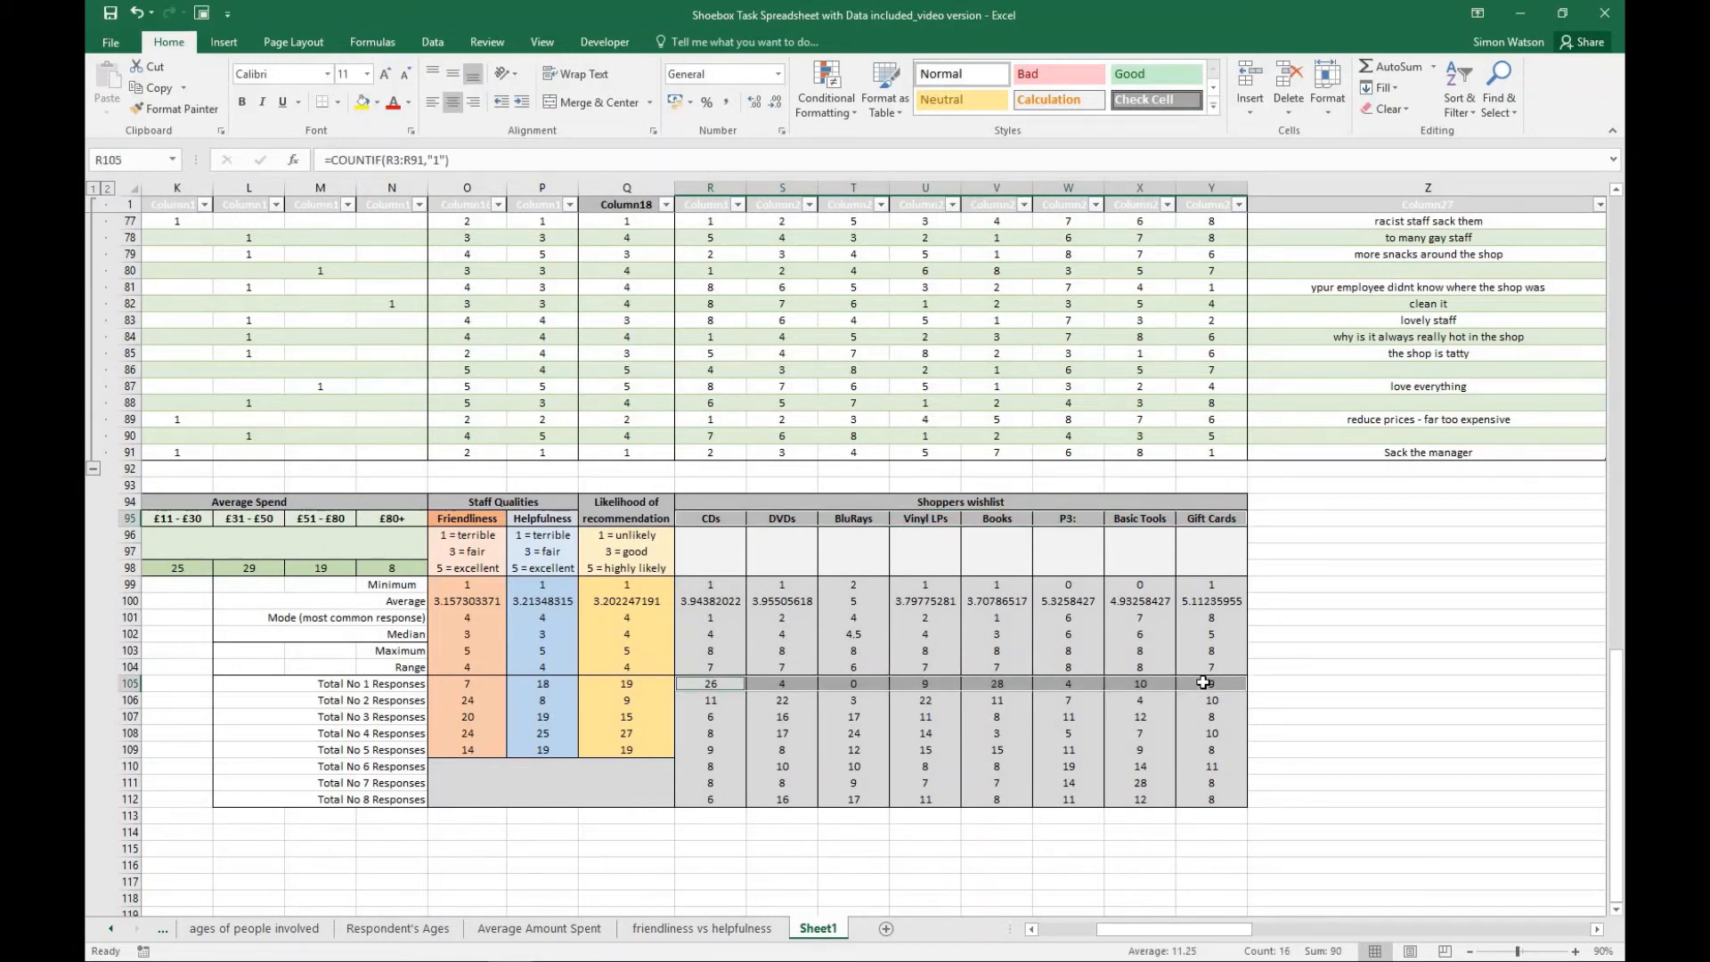
pyautogui.click(1286, 669)
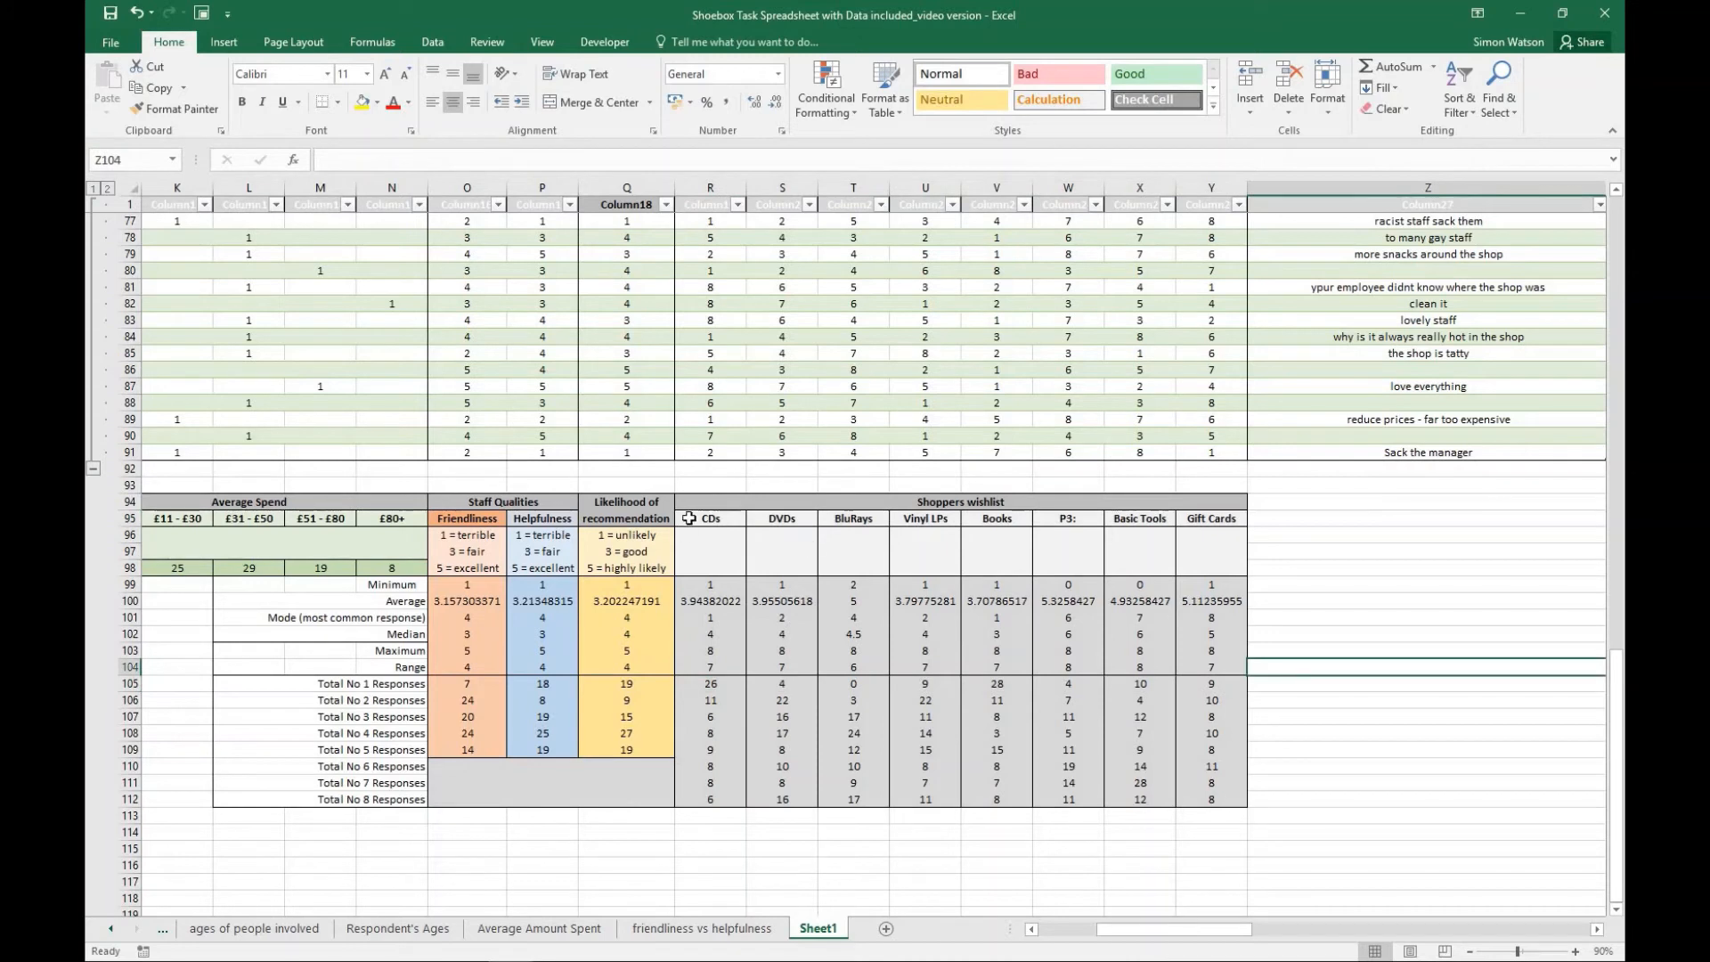
pyautogui.moveTo(691, 519); pyautogui.dragTo(1218, 519)
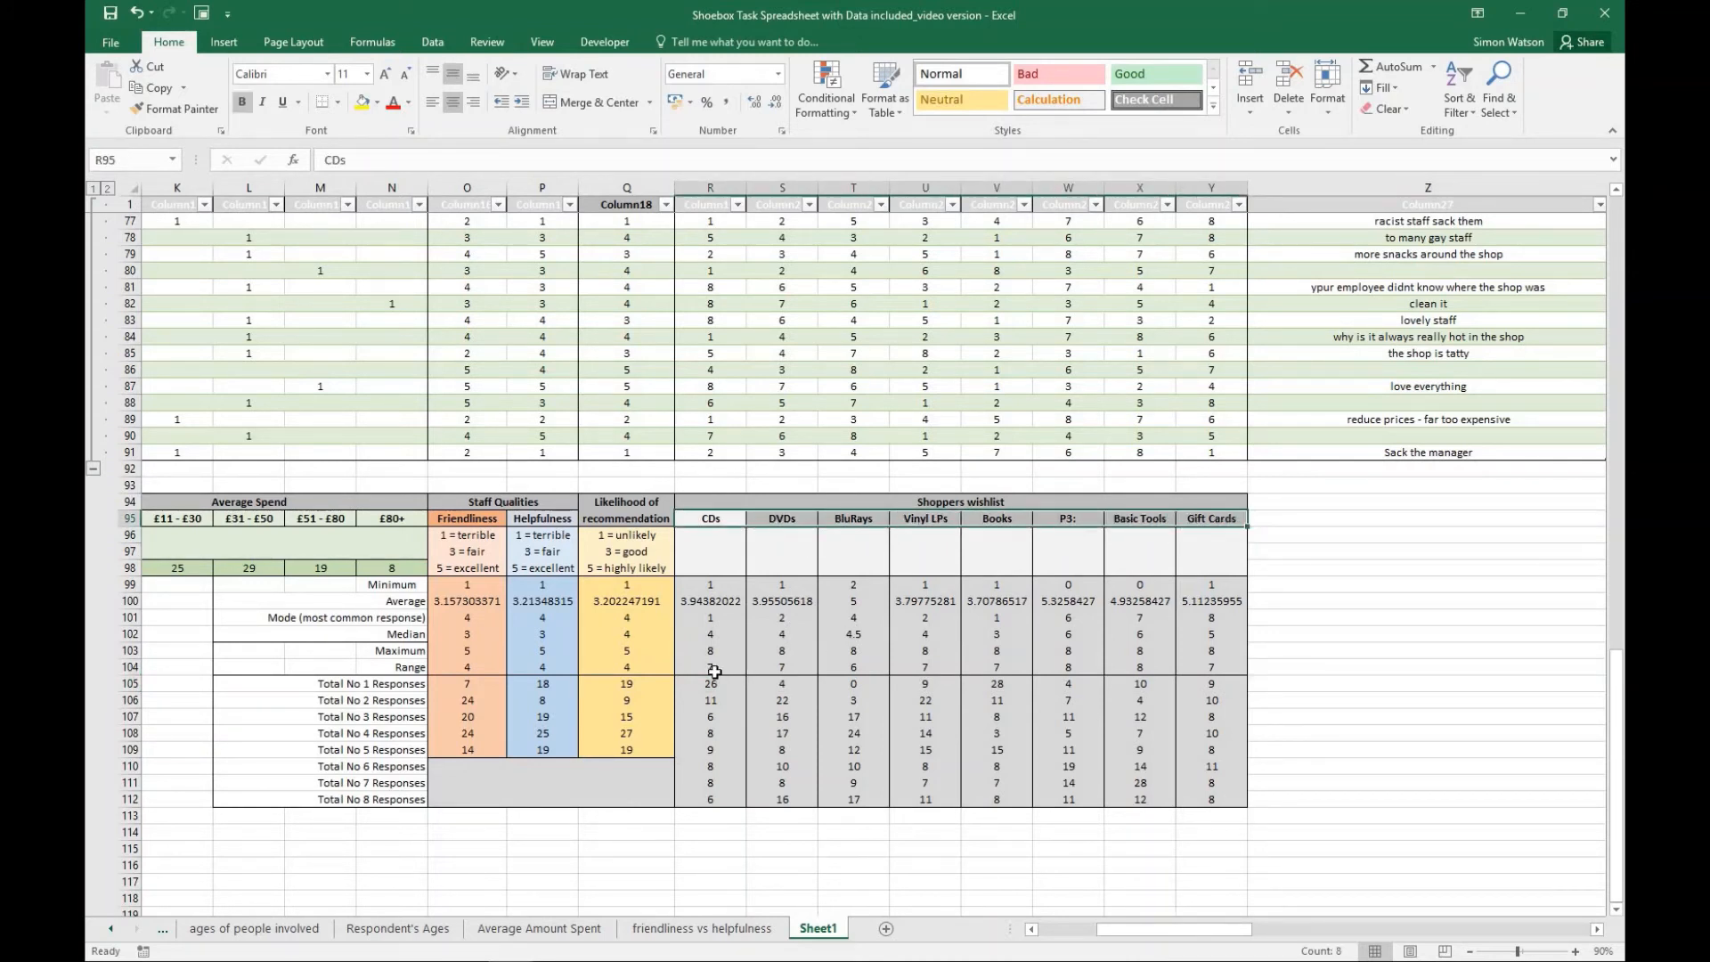
pyautogui.moveTo(708, 682); pyautogui.dragTo(839, 683)
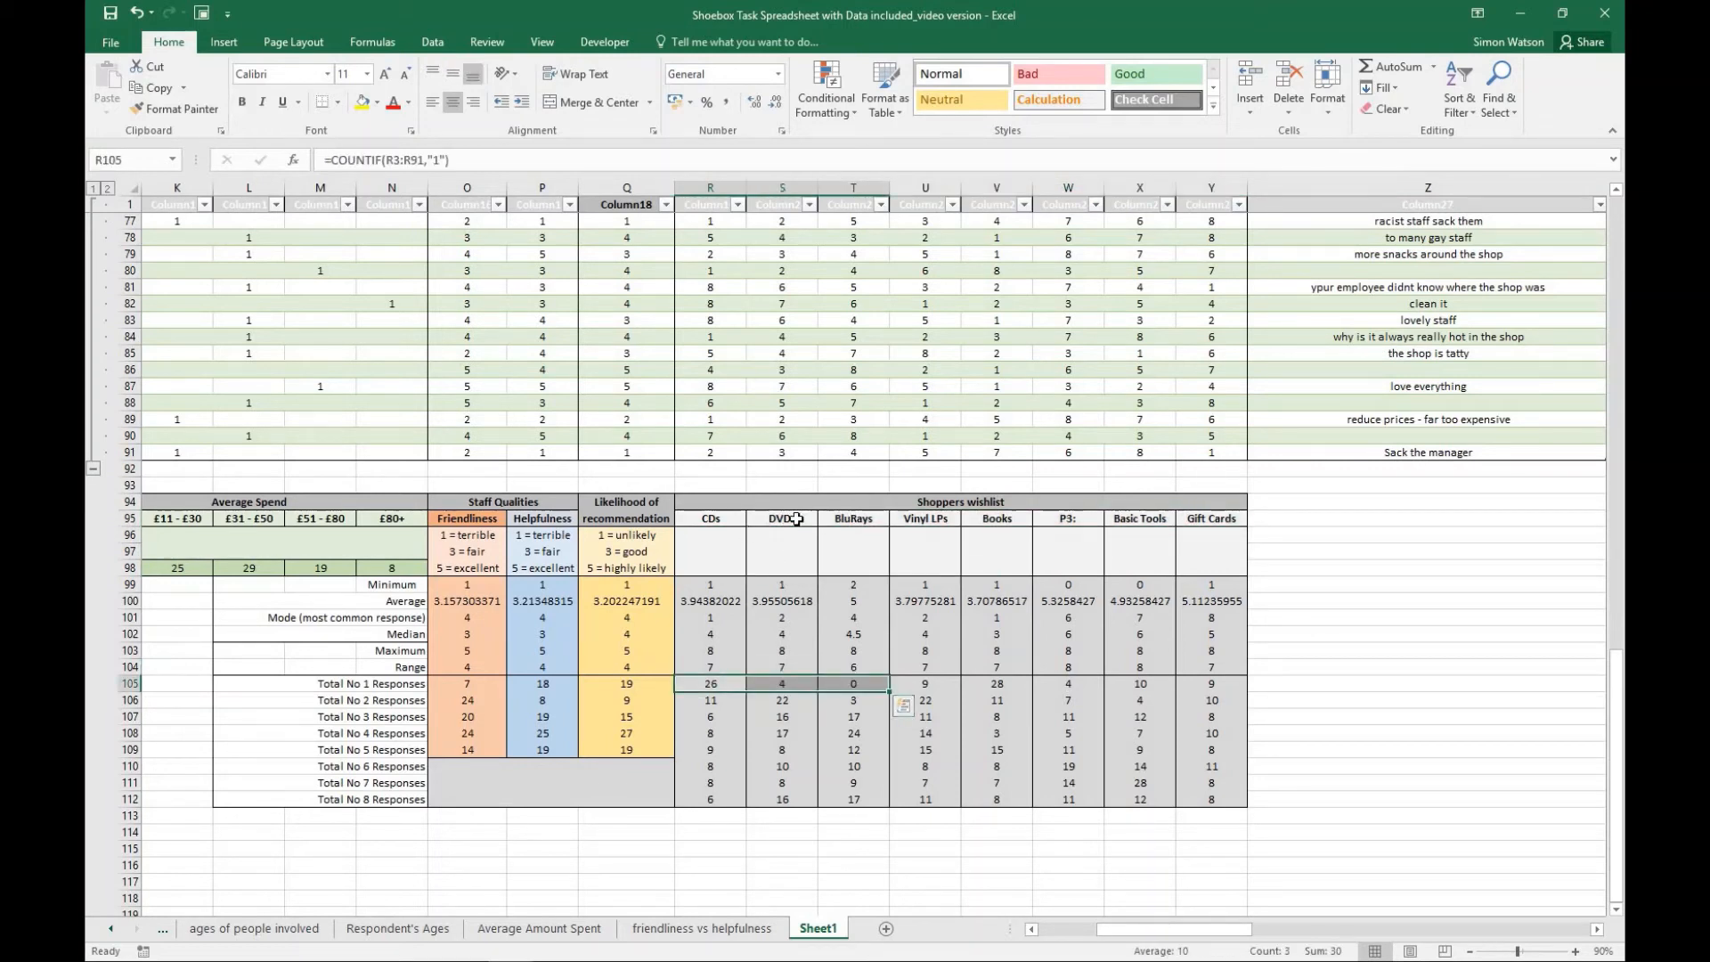
pyautogui.click(1336, 618)
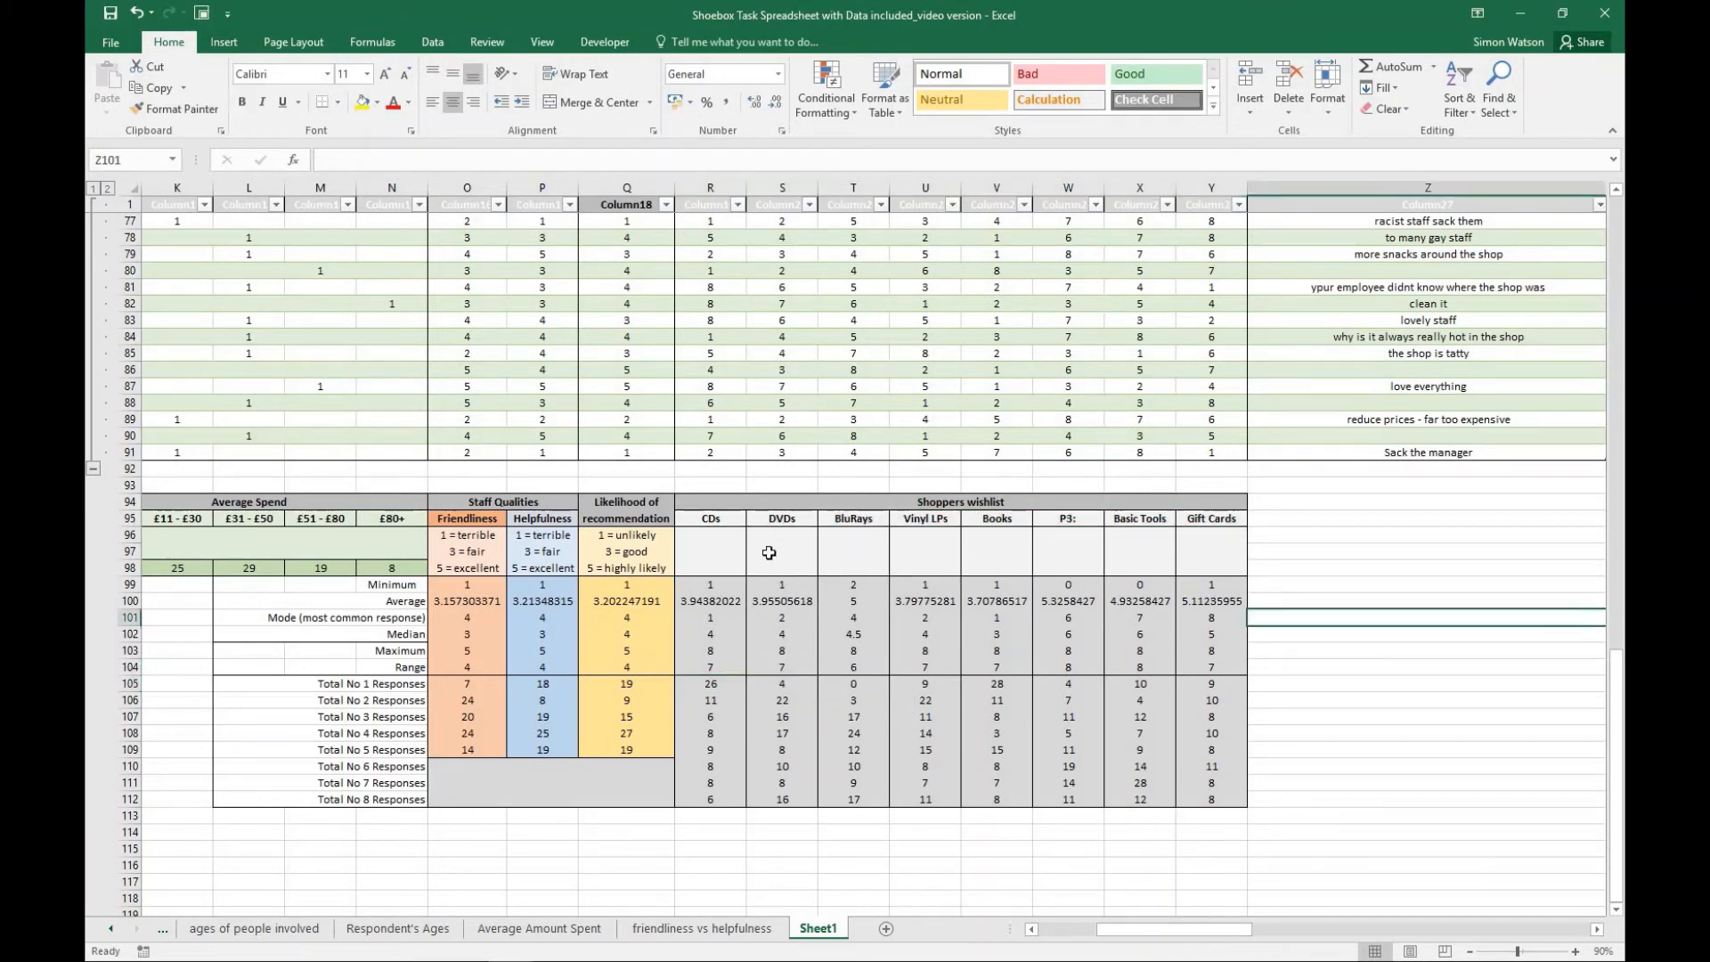
pyautogui.moveTo(699, 527); pyautogui.dragTo(1192, 533)
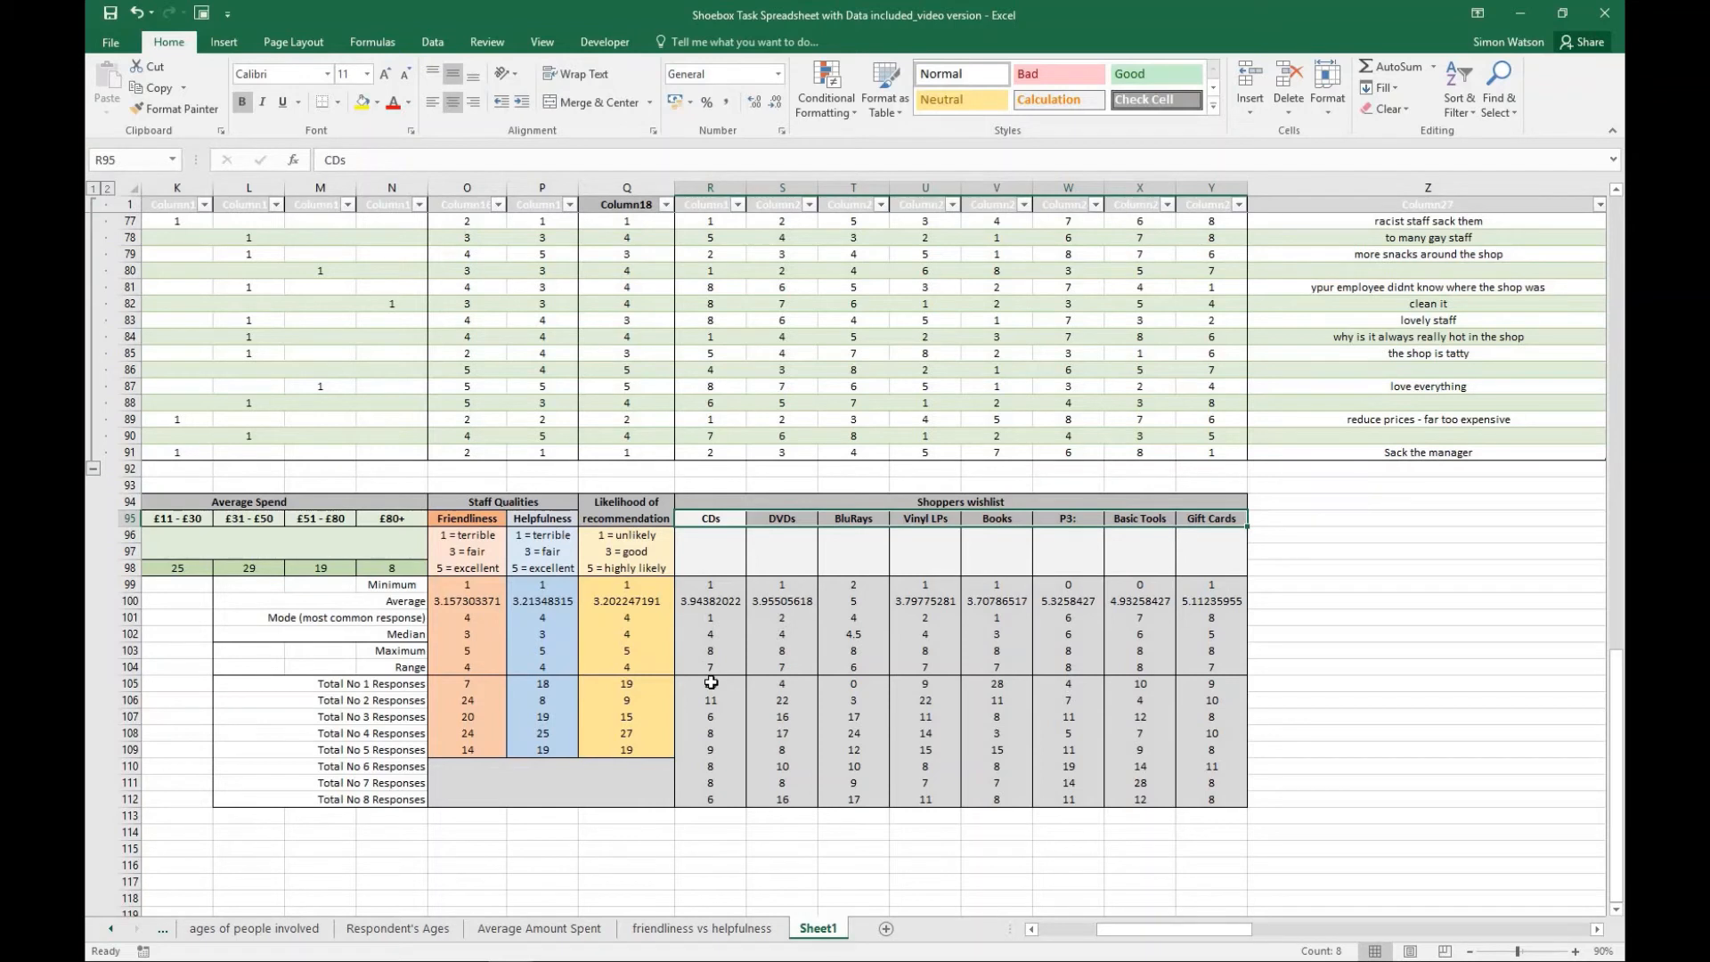
pyautogui.moveTo(710, 683); pyautogui.dragTo(1229, 684)
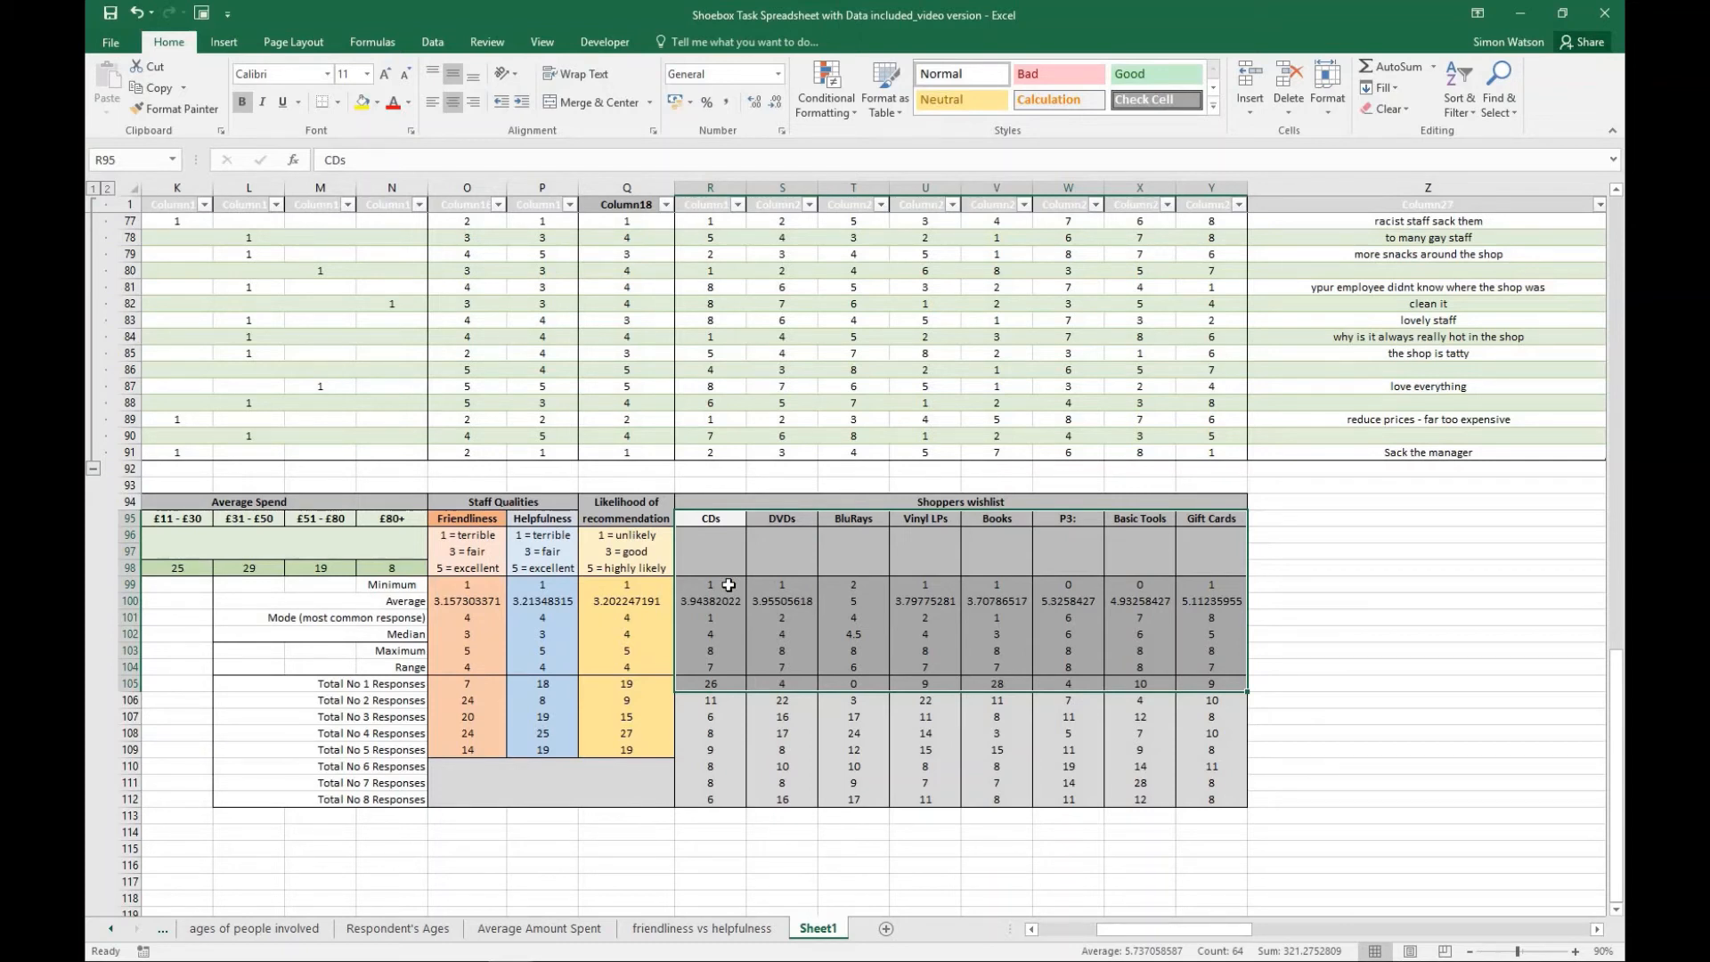
pyautogui.click(1297, 633)
# - Insert a 2-D pie chart from the Shoppers wishlist item headings R95:Y95 and the Total No 1 Responses in R105:Y105
pyautogui.moveTo(707, 517); pyautogui.dragTo(1216, 518)
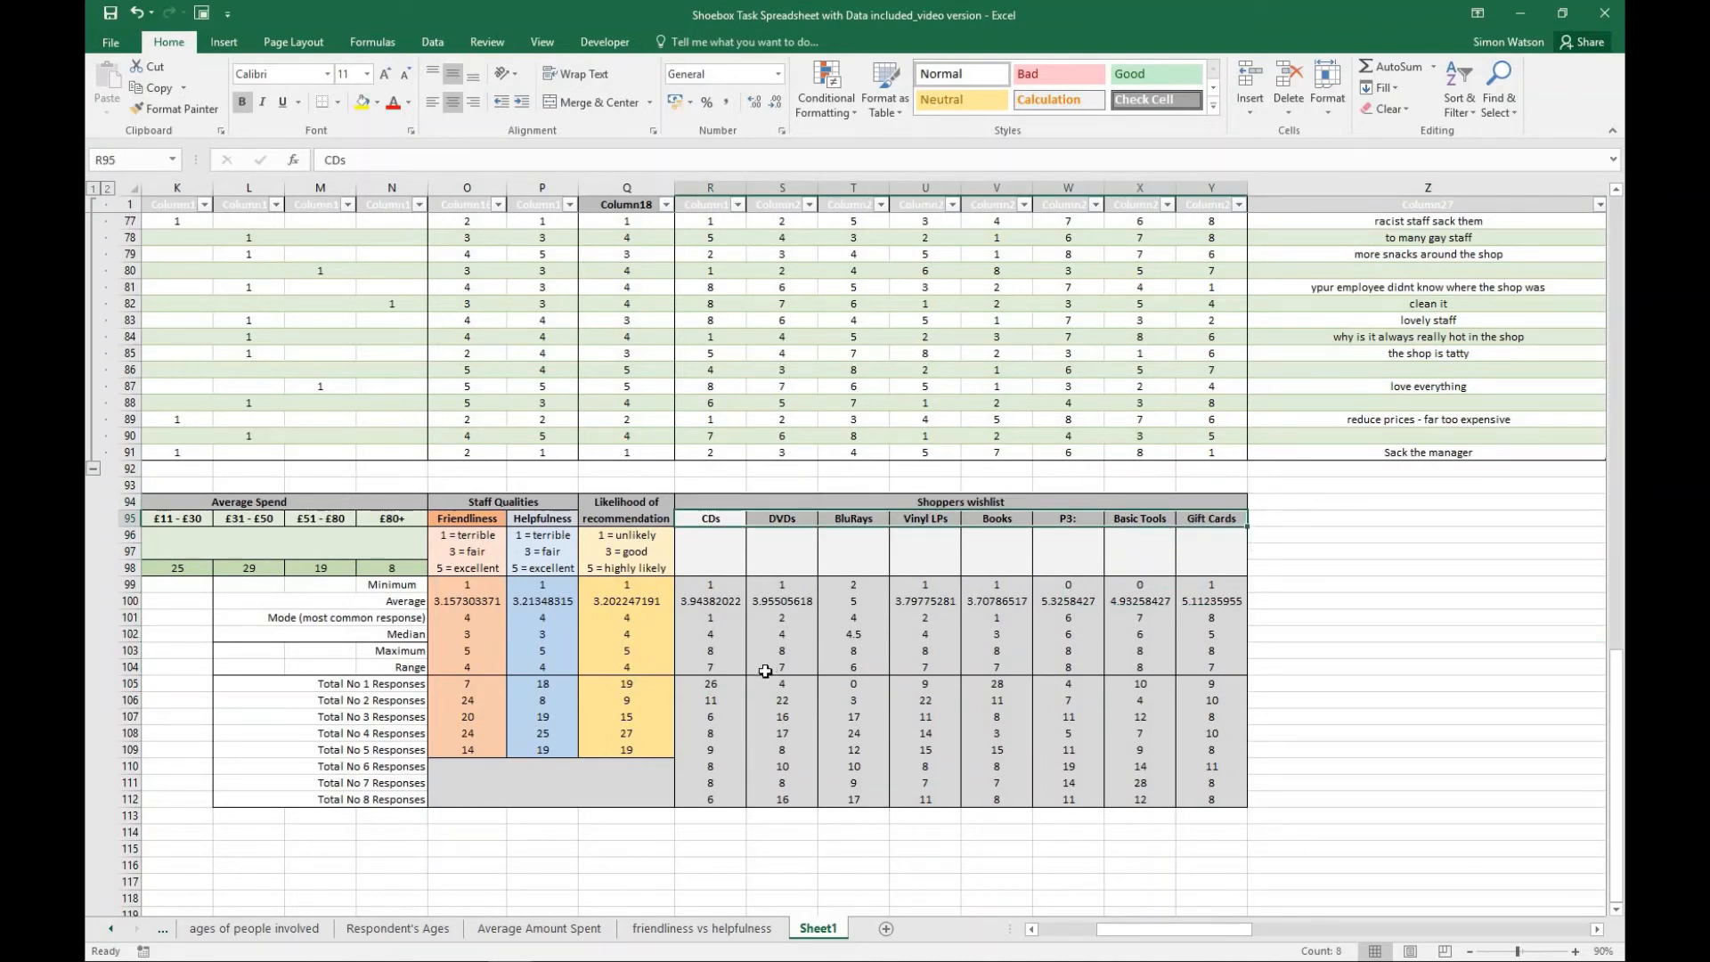
pyautogui.moveTo(717, 684); pyautogui.dragTo(1222, 682)
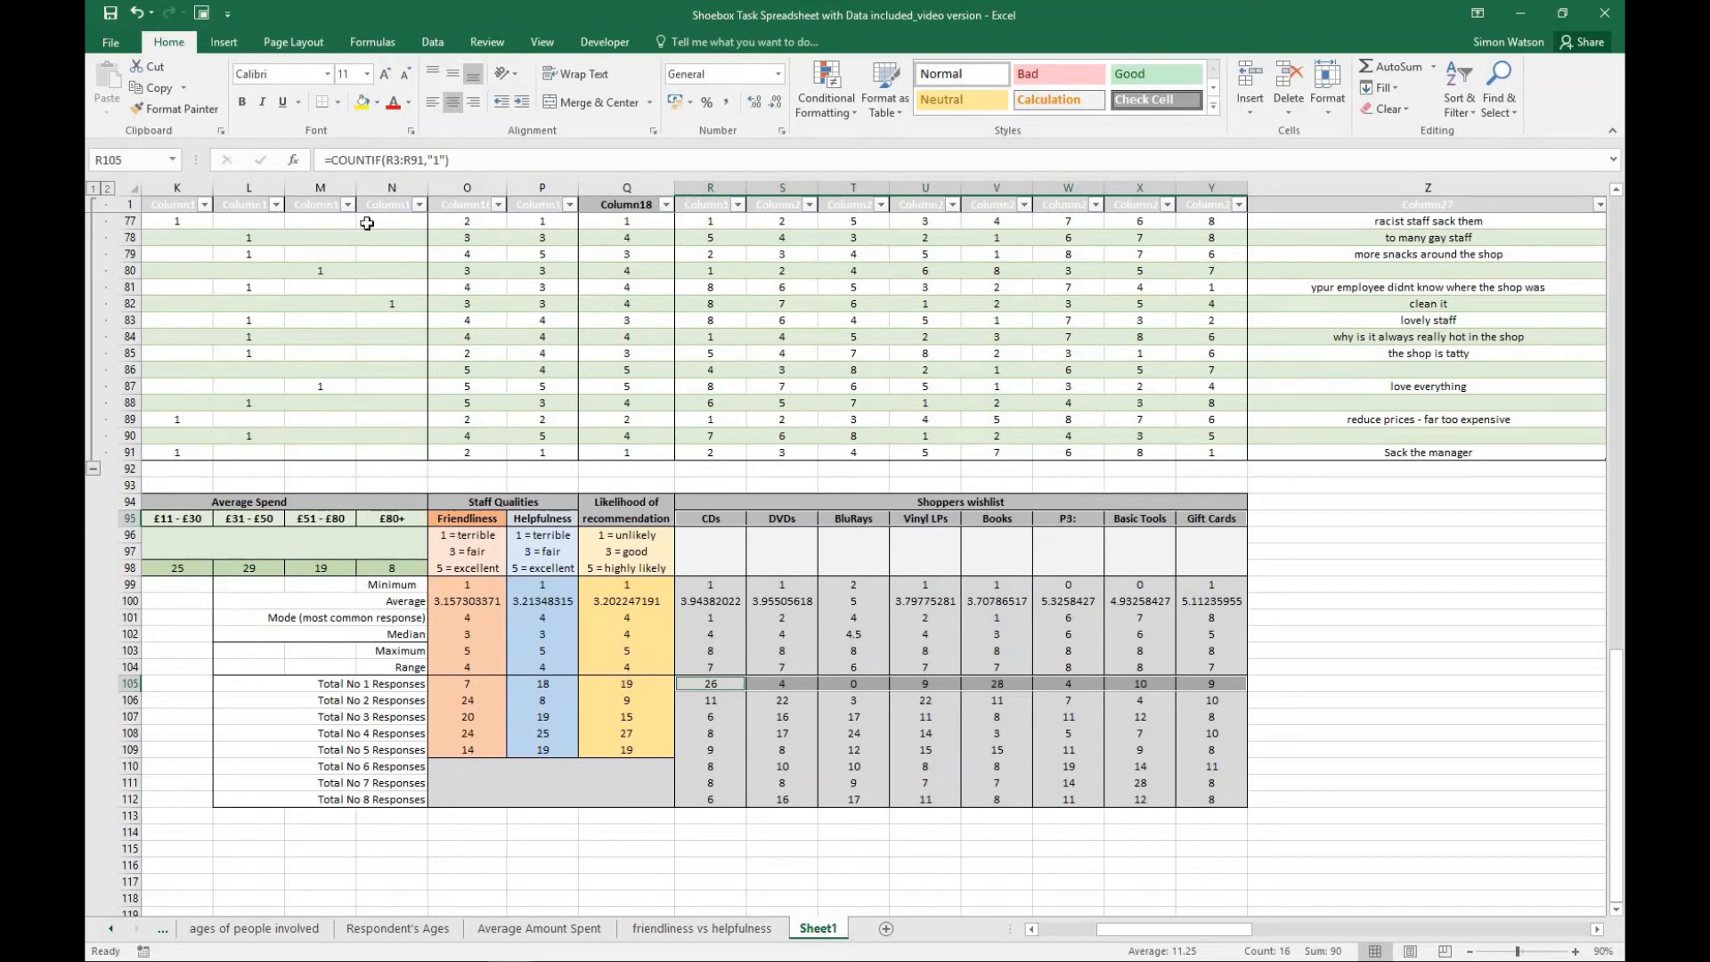
pyautogui.click(223, 42)
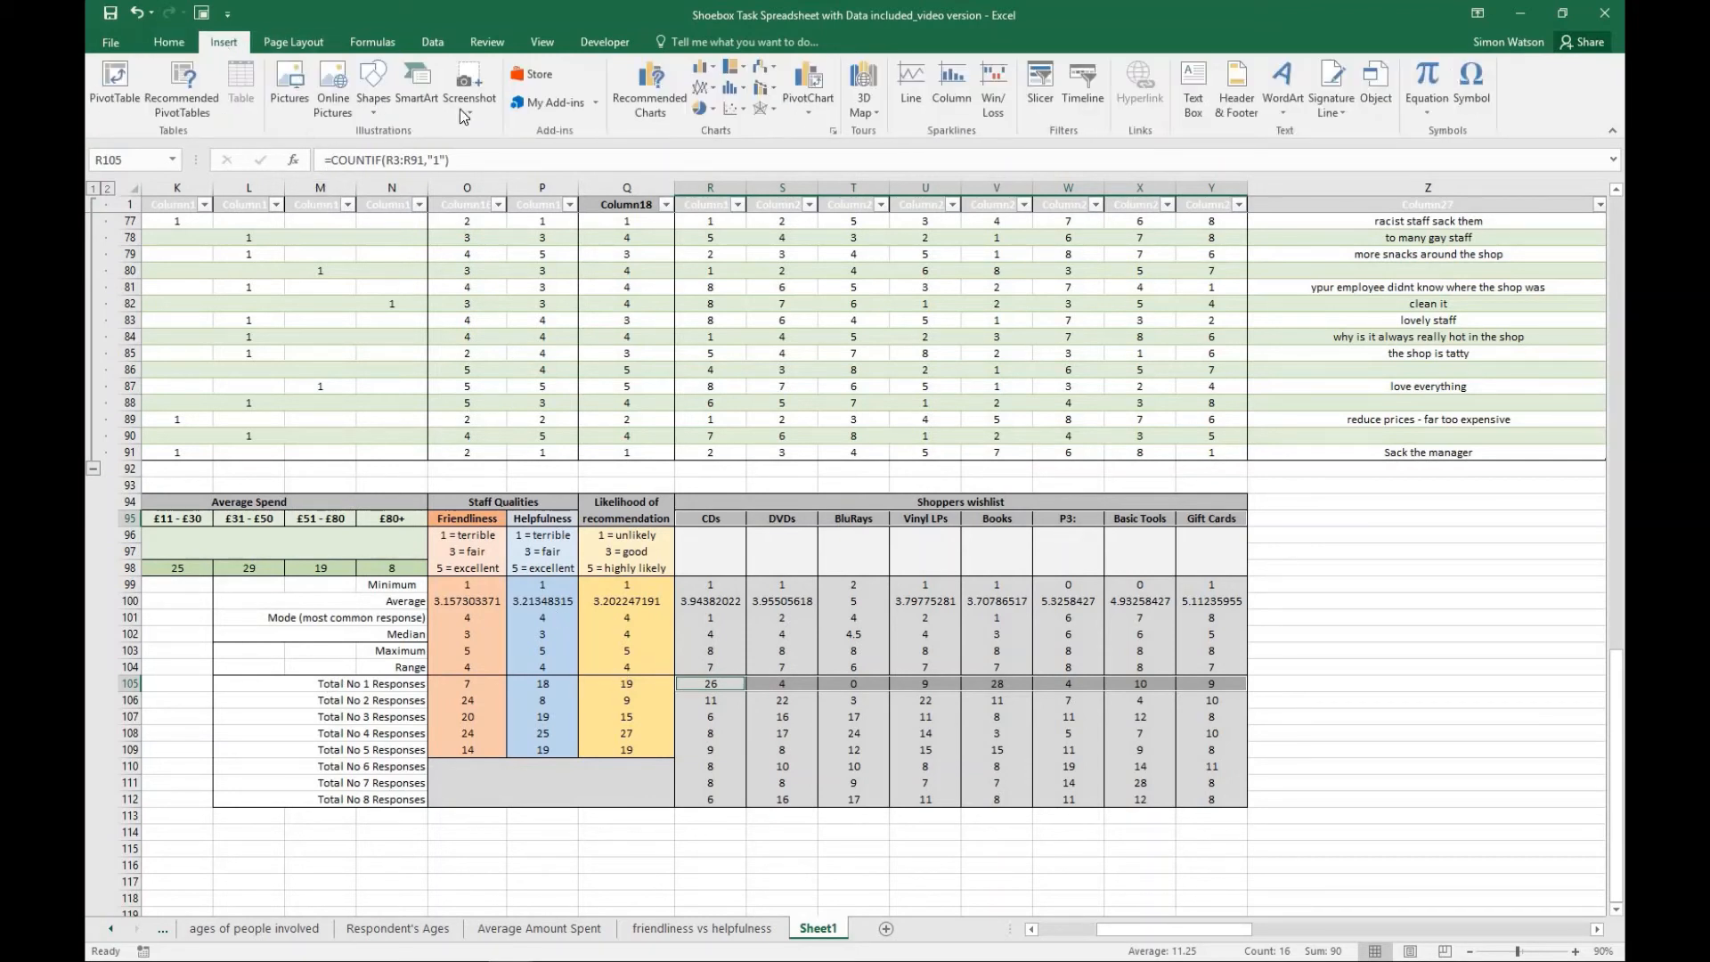
pyautogui.click(699, 109)
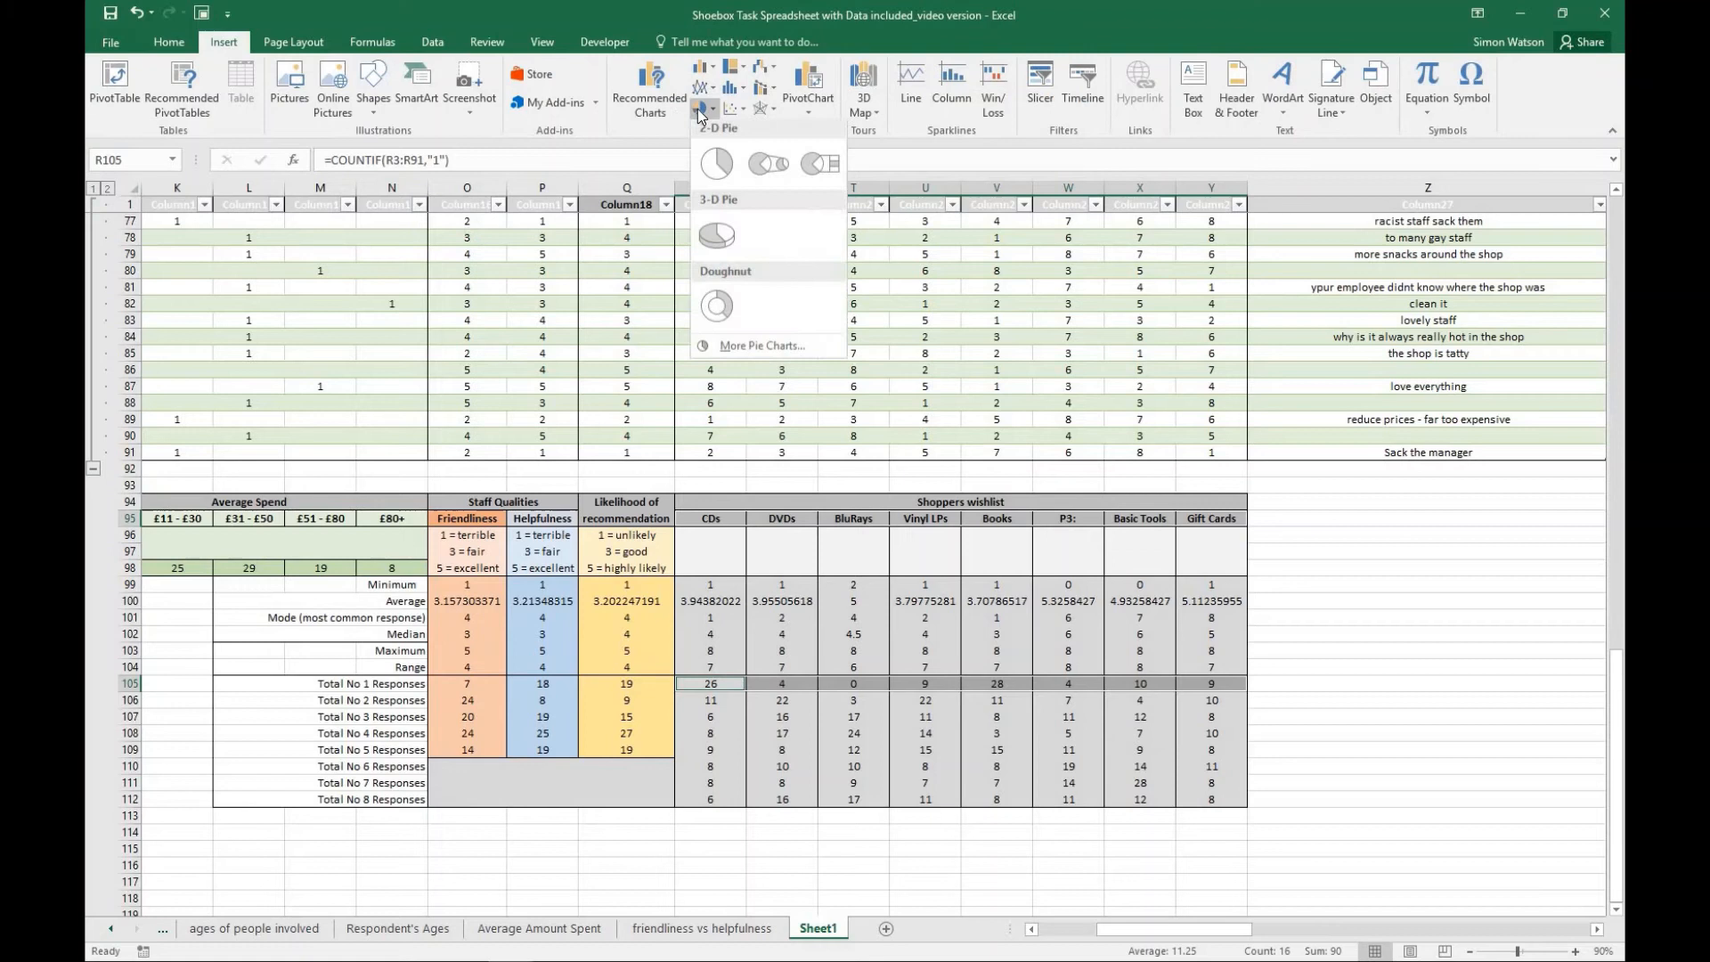
pyautogui.click(723, 169)
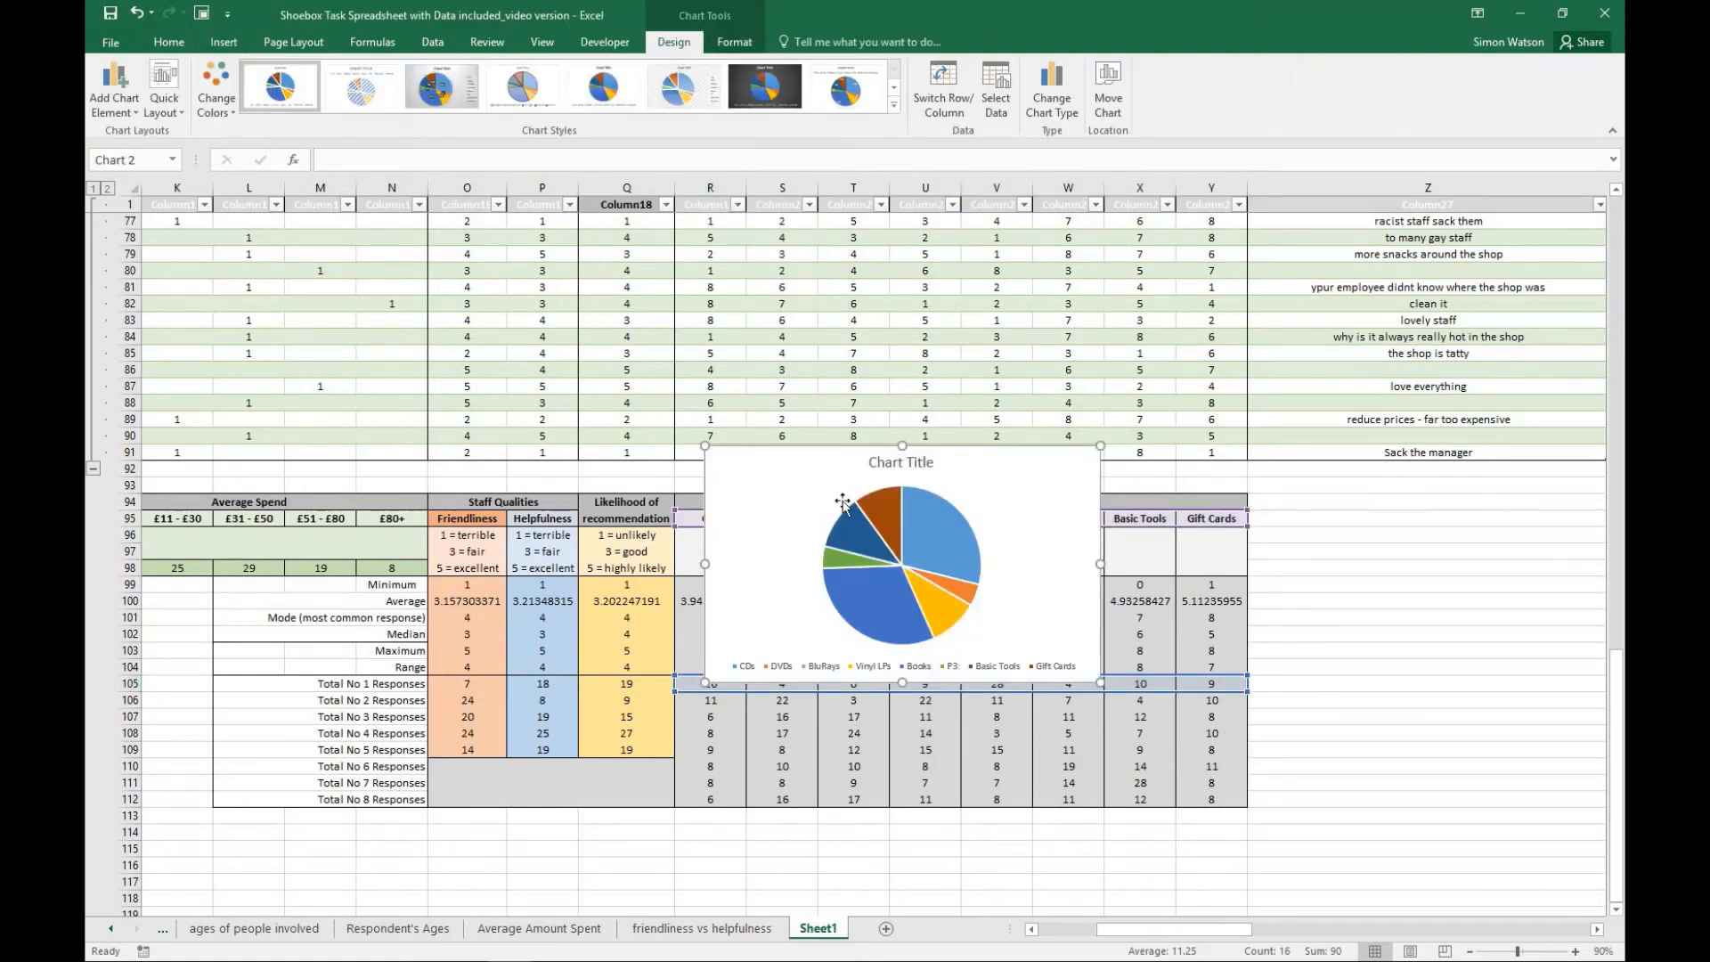
# - Move the wishlist pie chart to a new sheet named "The most popular items"
pyautogui.moveTo(855, 582)
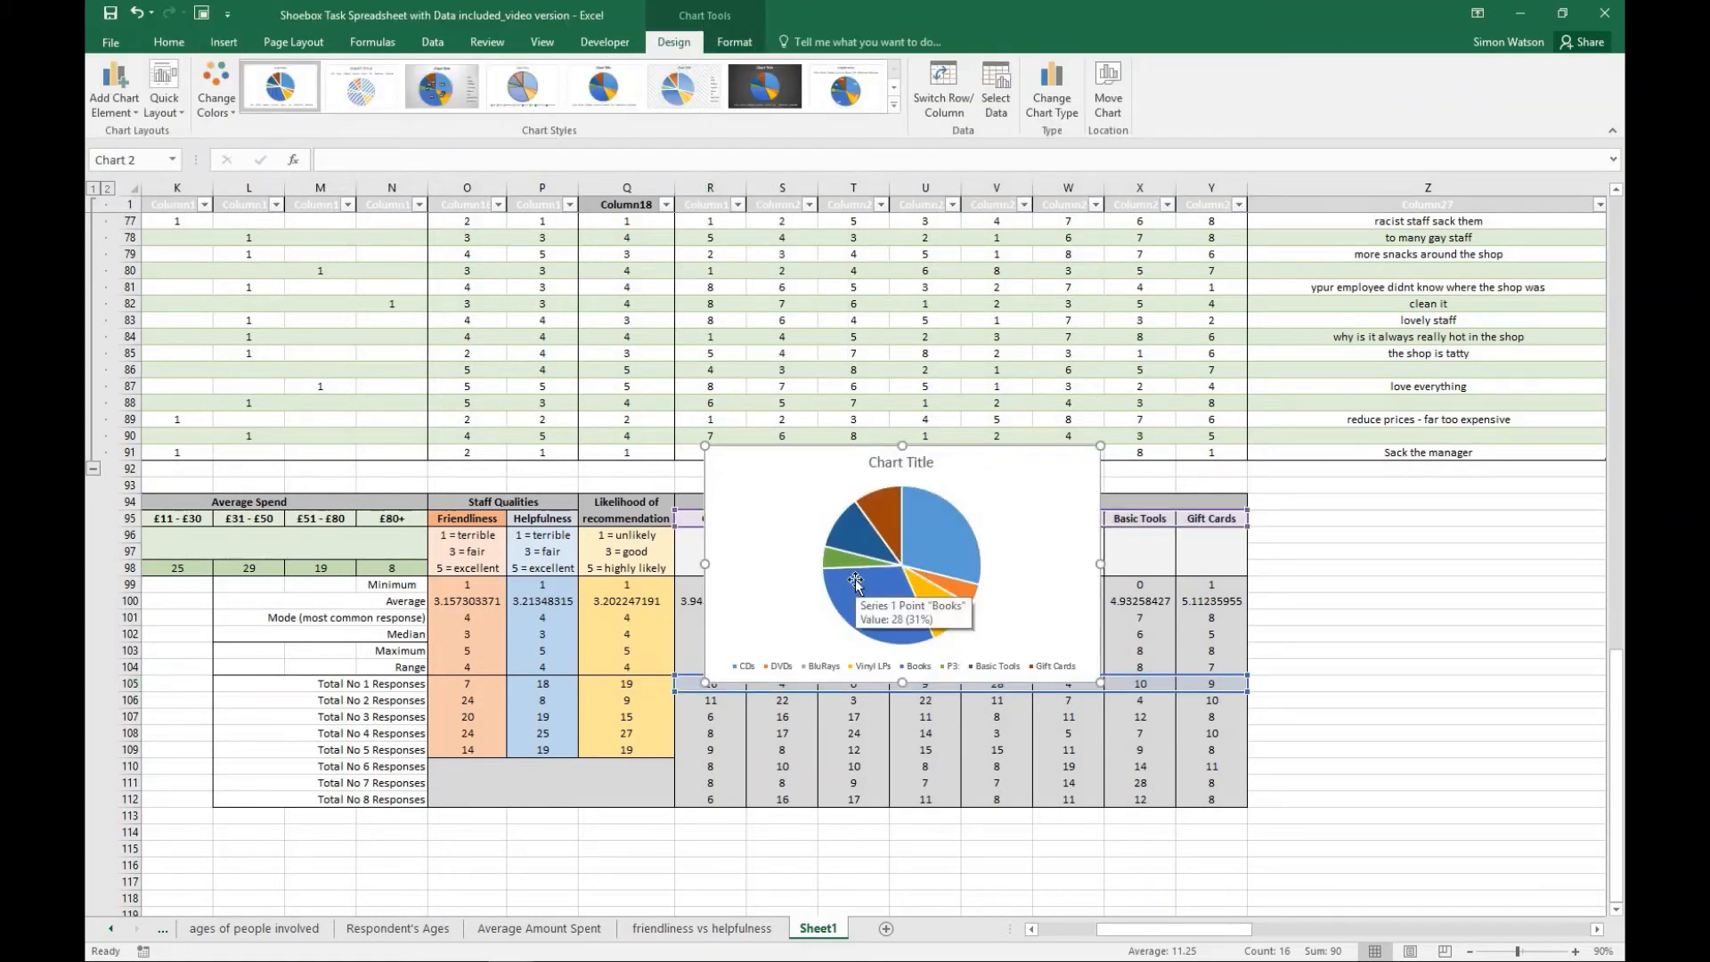
pyautogui.click(1110, 100)
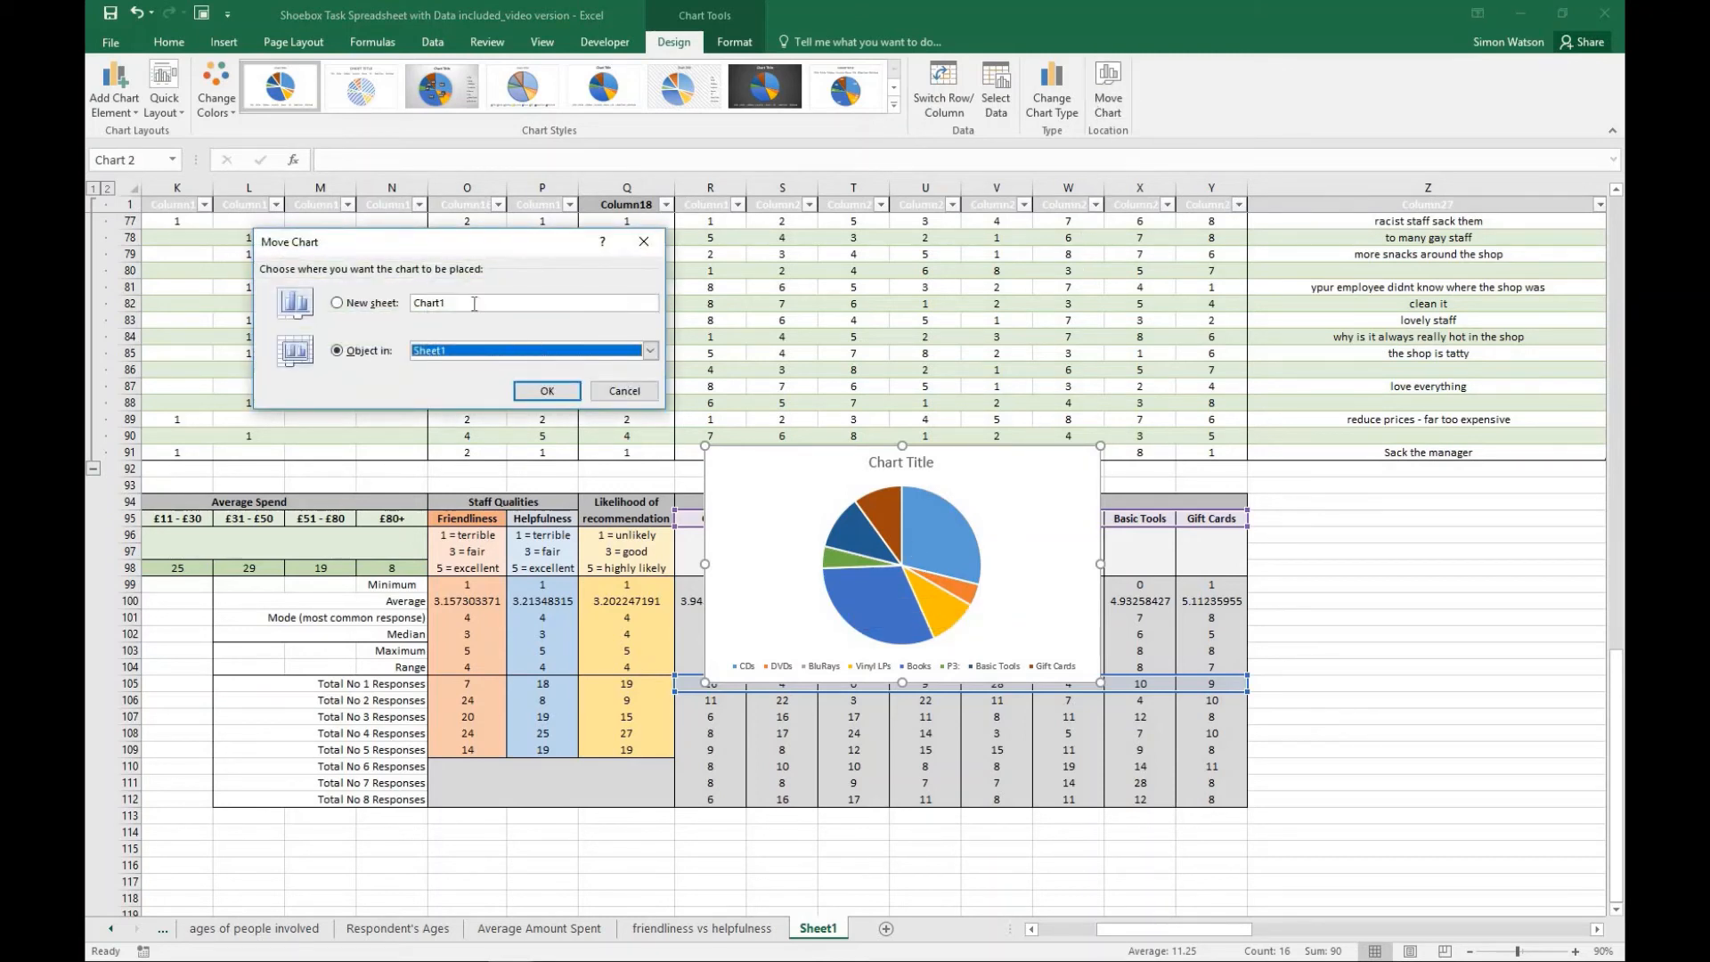
pyautogui.doubleClick(415, 303)
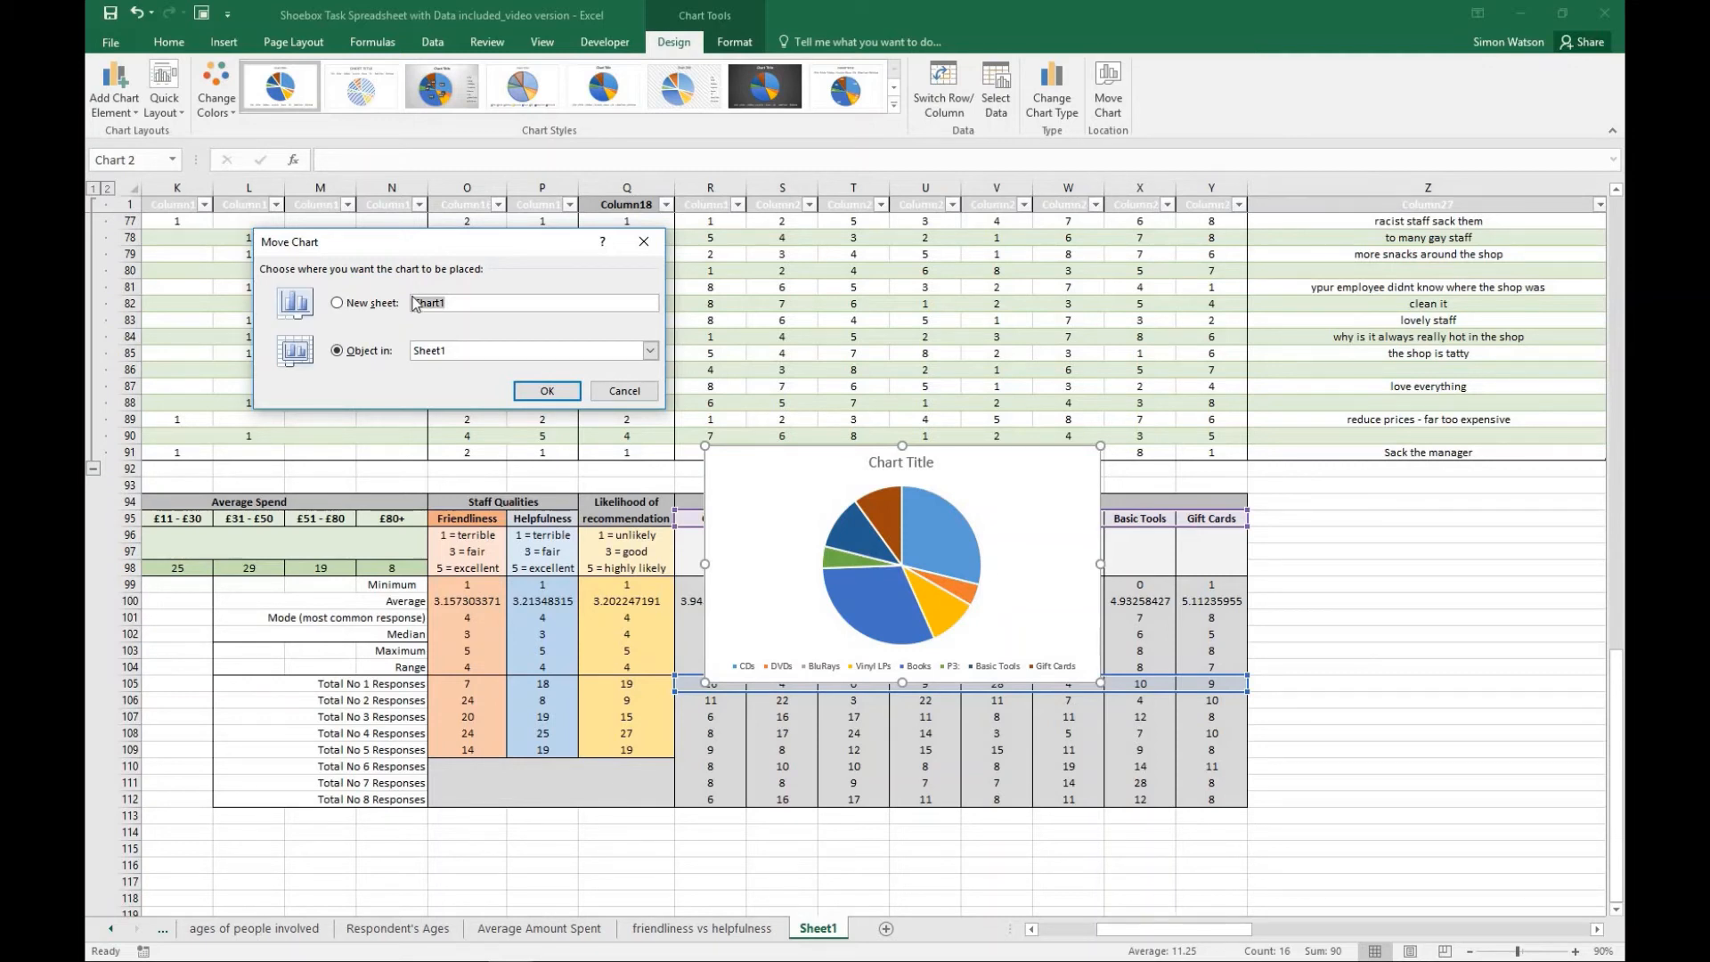
pyautogui.press('BackSpace')
pyautogui.moveTo(593, 304); pyautogui.dragTo(543, 305)
pyautogui.press('BackSpace')
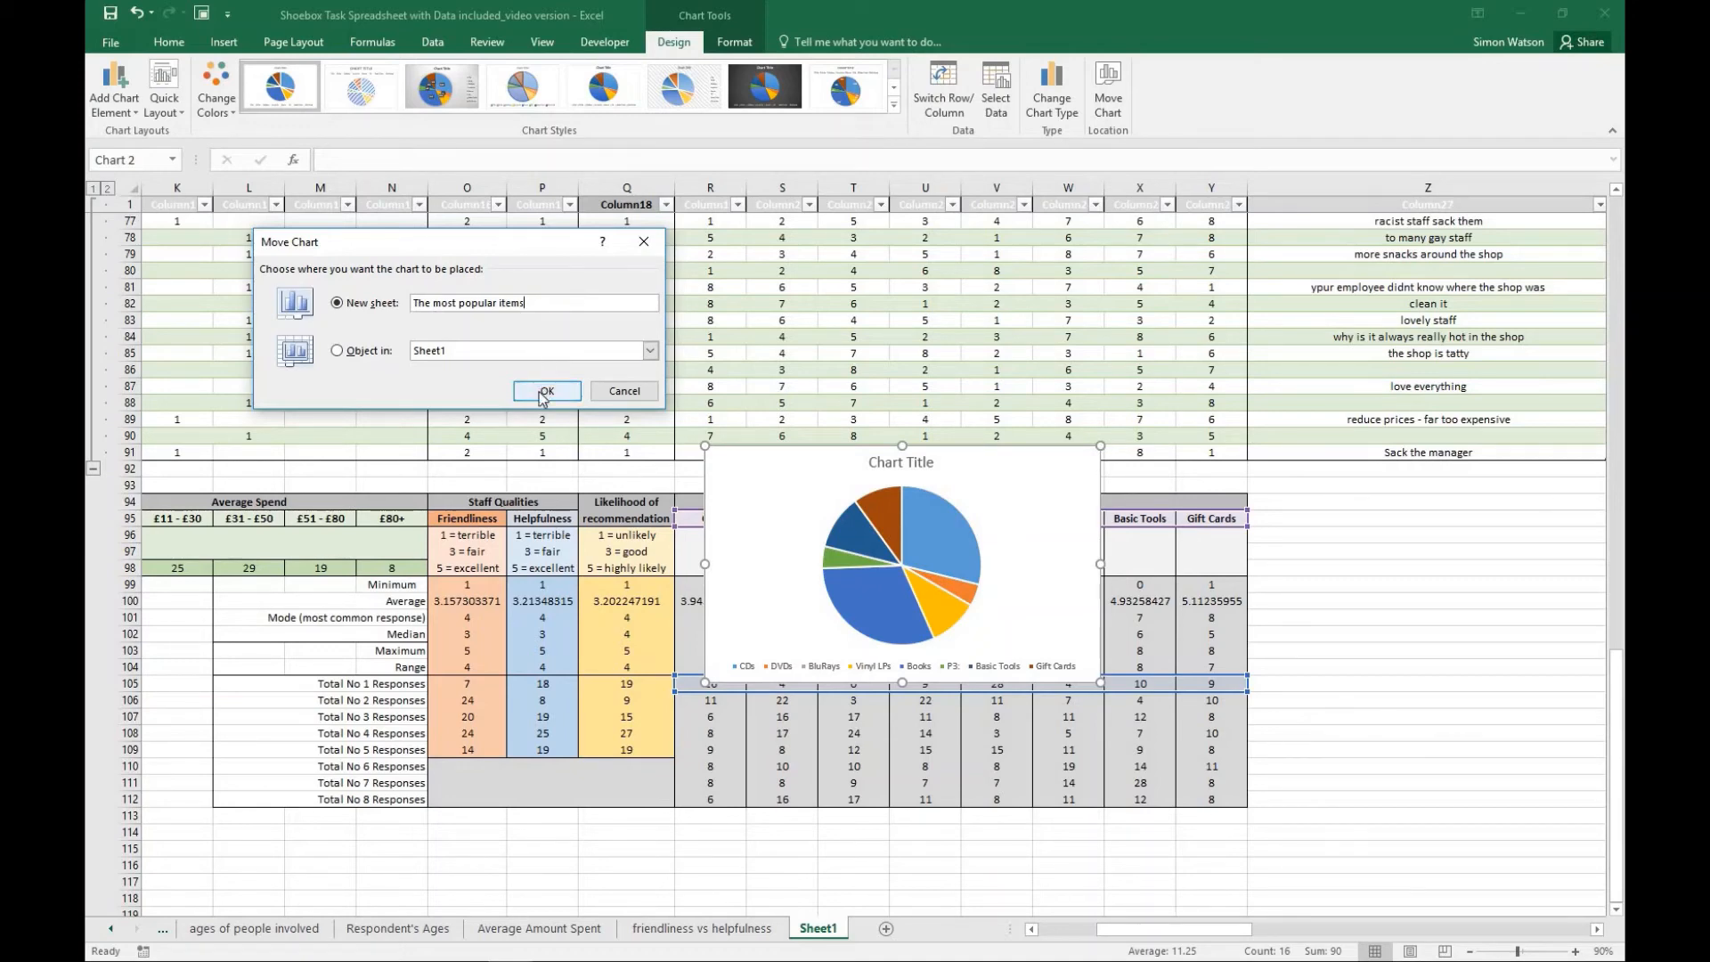
pyautogui.click(545, 392)
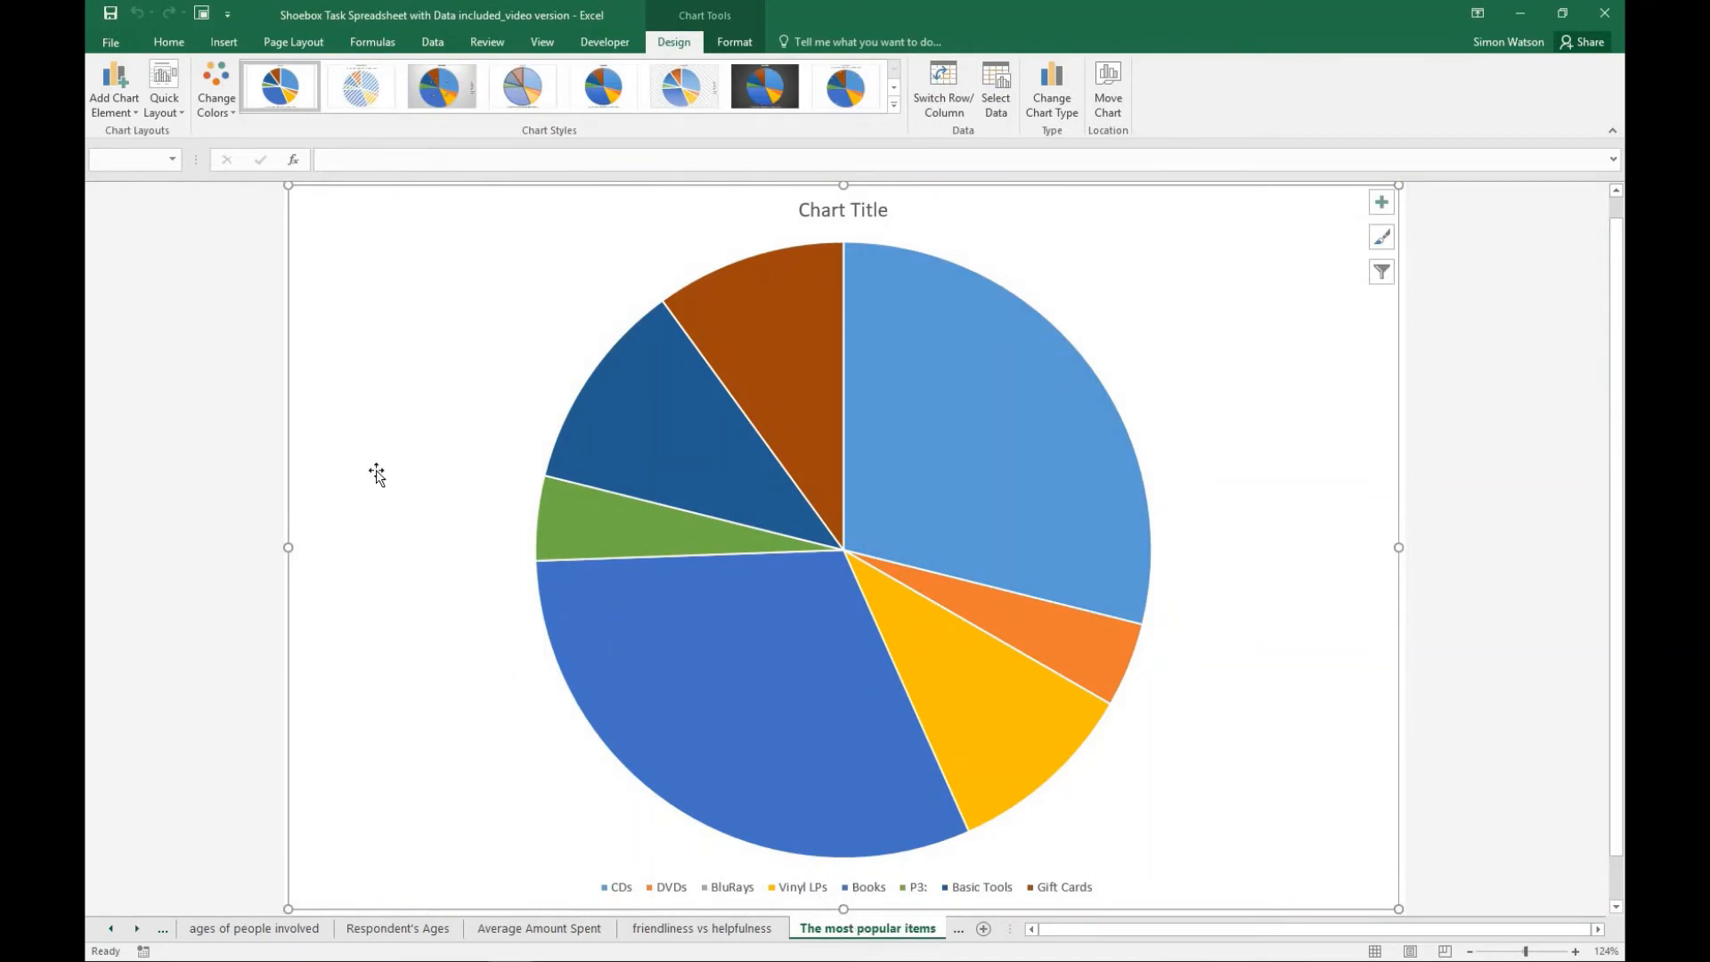
# - Apply quick Layout 4 to the wishlist pie chart and add a chart title above the chart
pyautogui.click(171, 114)
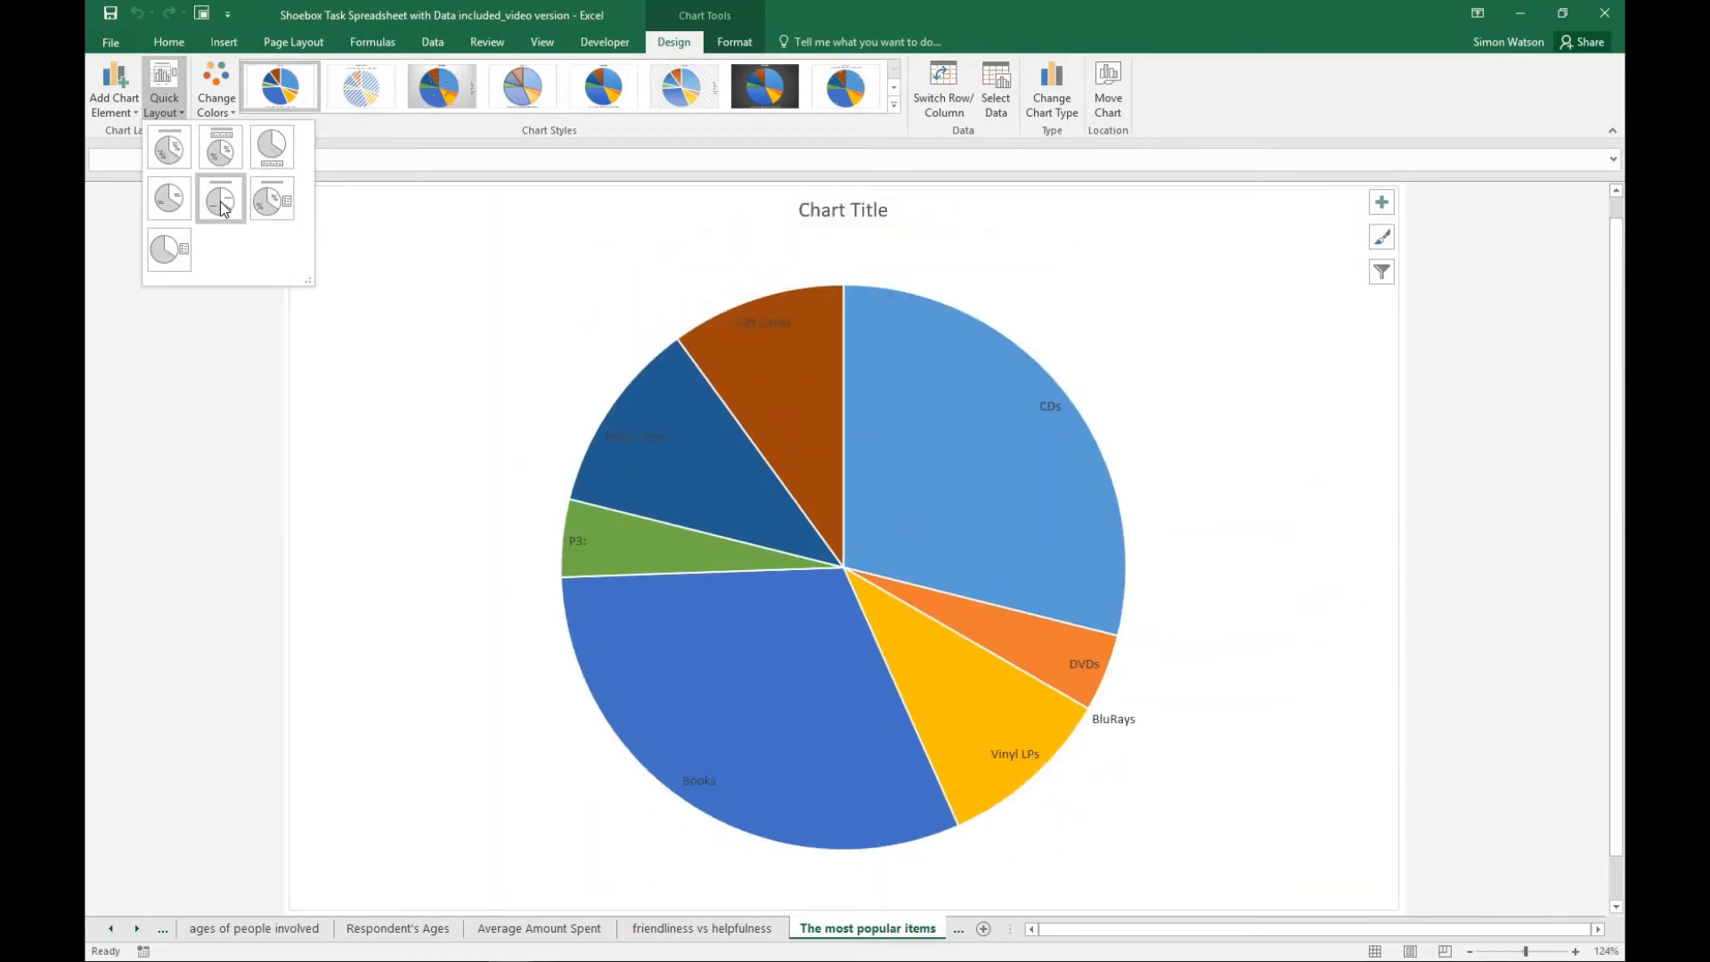
pyautogui.click(169, 198)
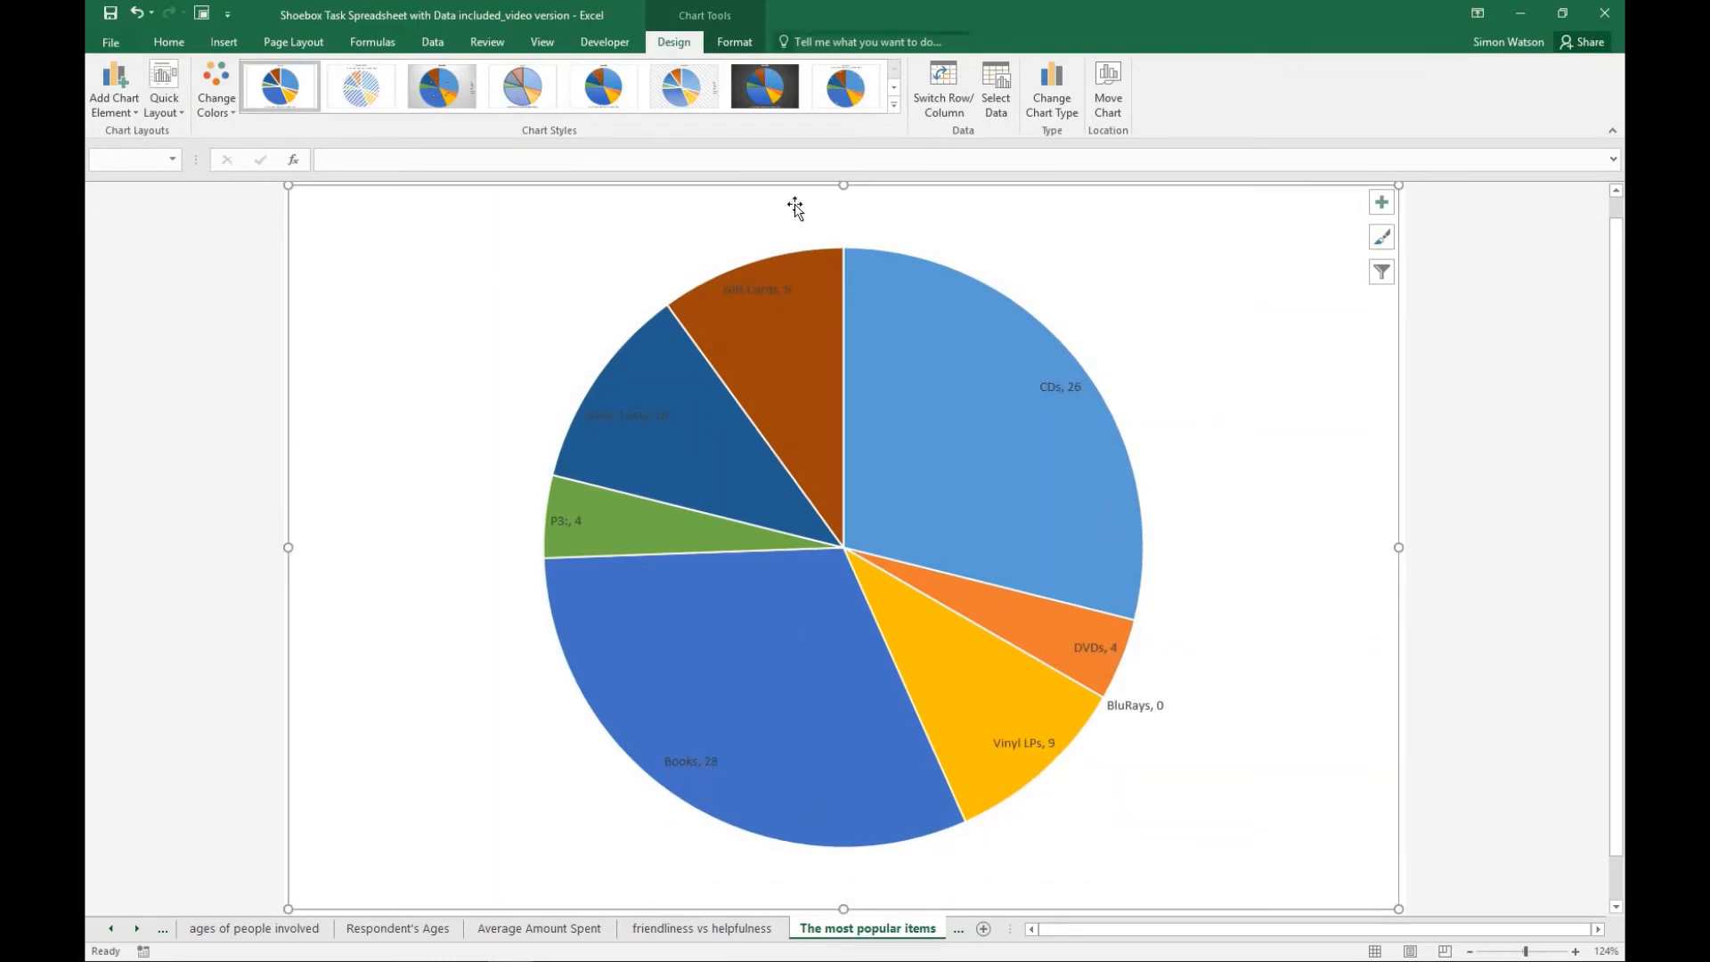
pyautogui.click(135, 114)
pyautogui.moveTo(131, 133)
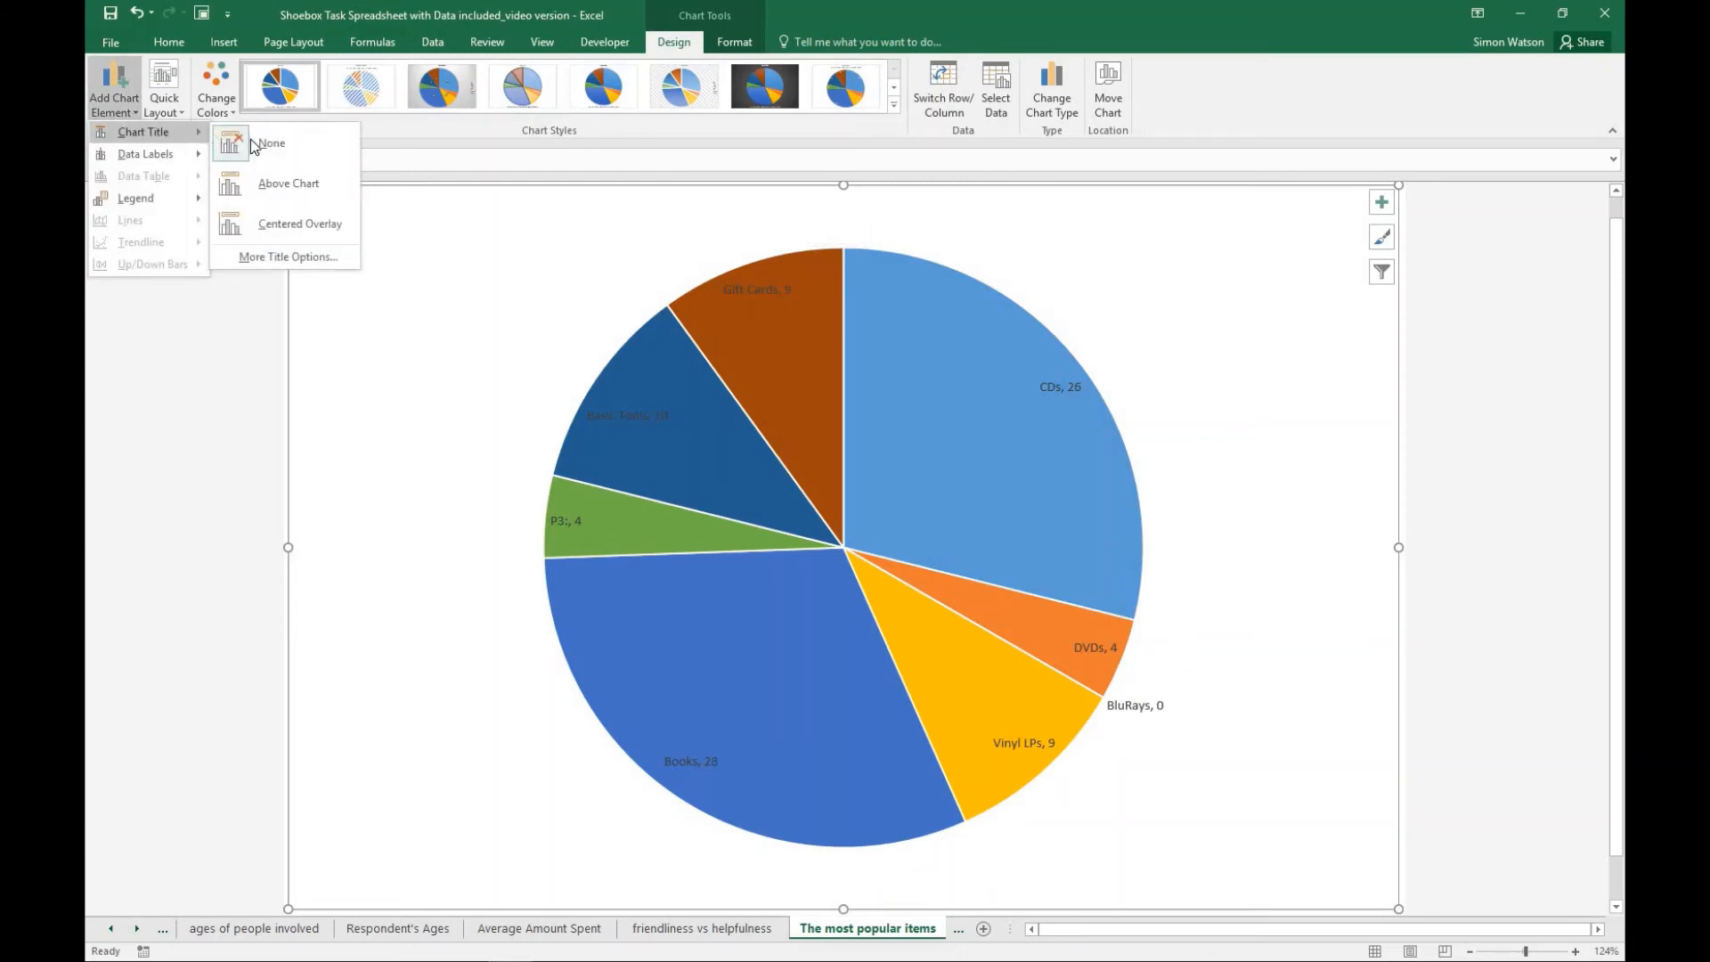
pyautogui.click(277, 180)
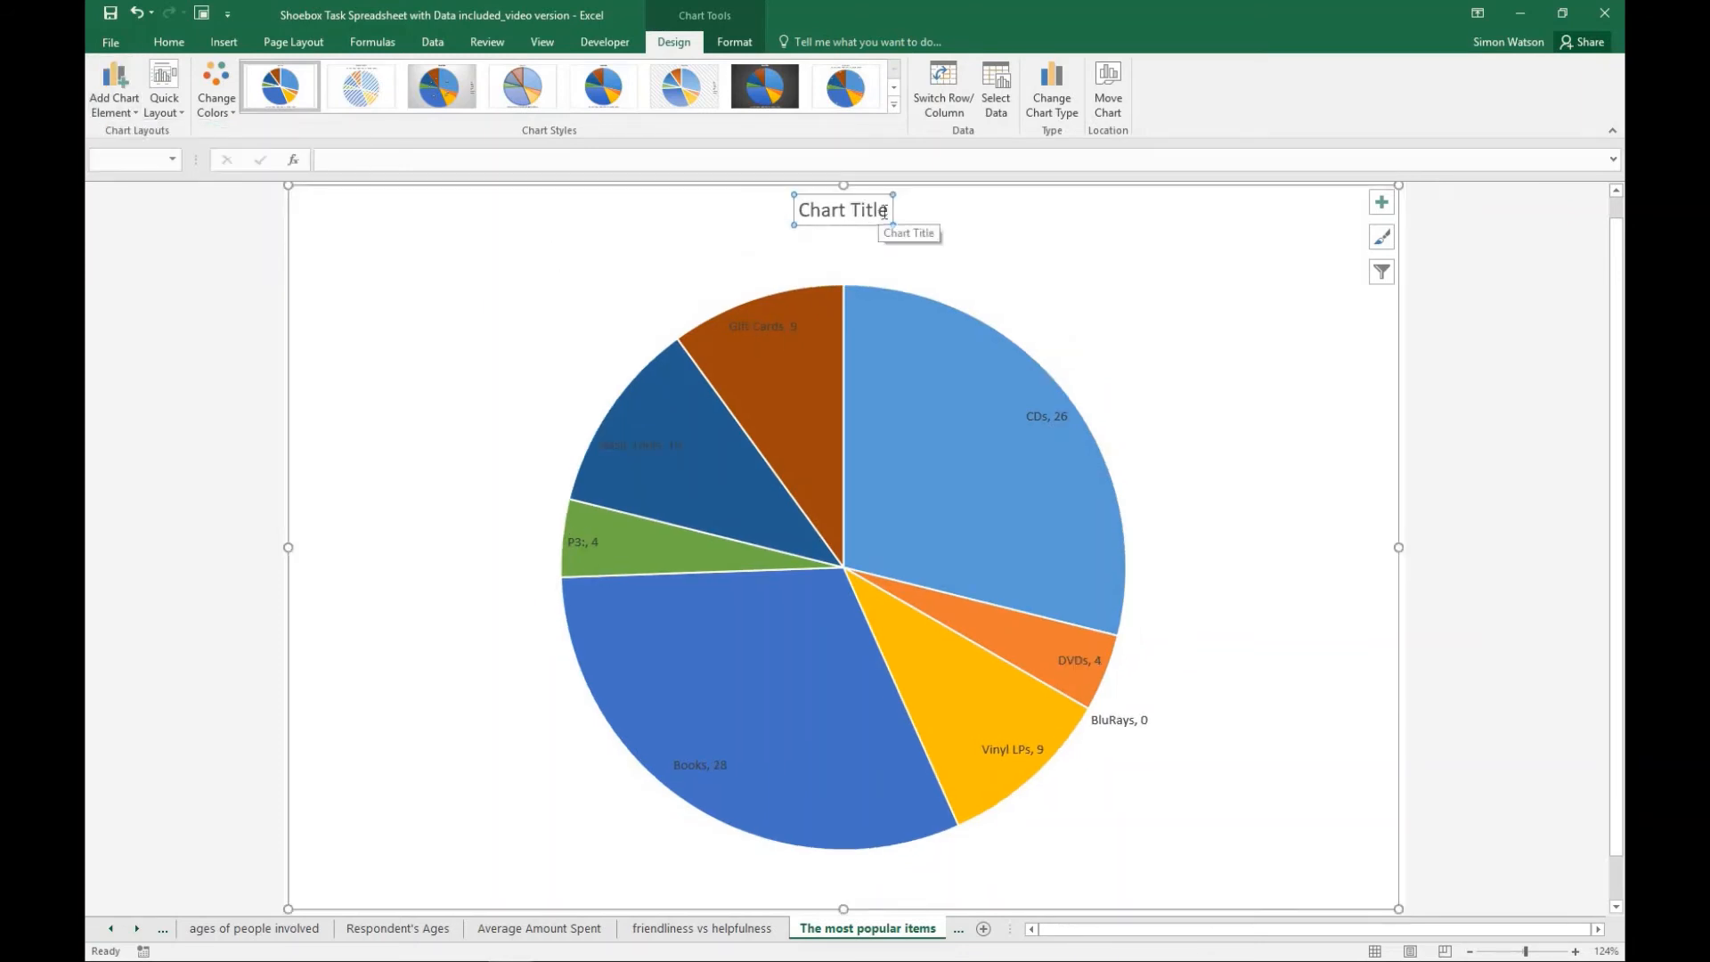
# - Replace the wishlist pie chart's placeholder title with "People's No 1 item on their wishlist."
pyautogui.moveTo(887, 211); pyautogui.dragTo(792, 215)
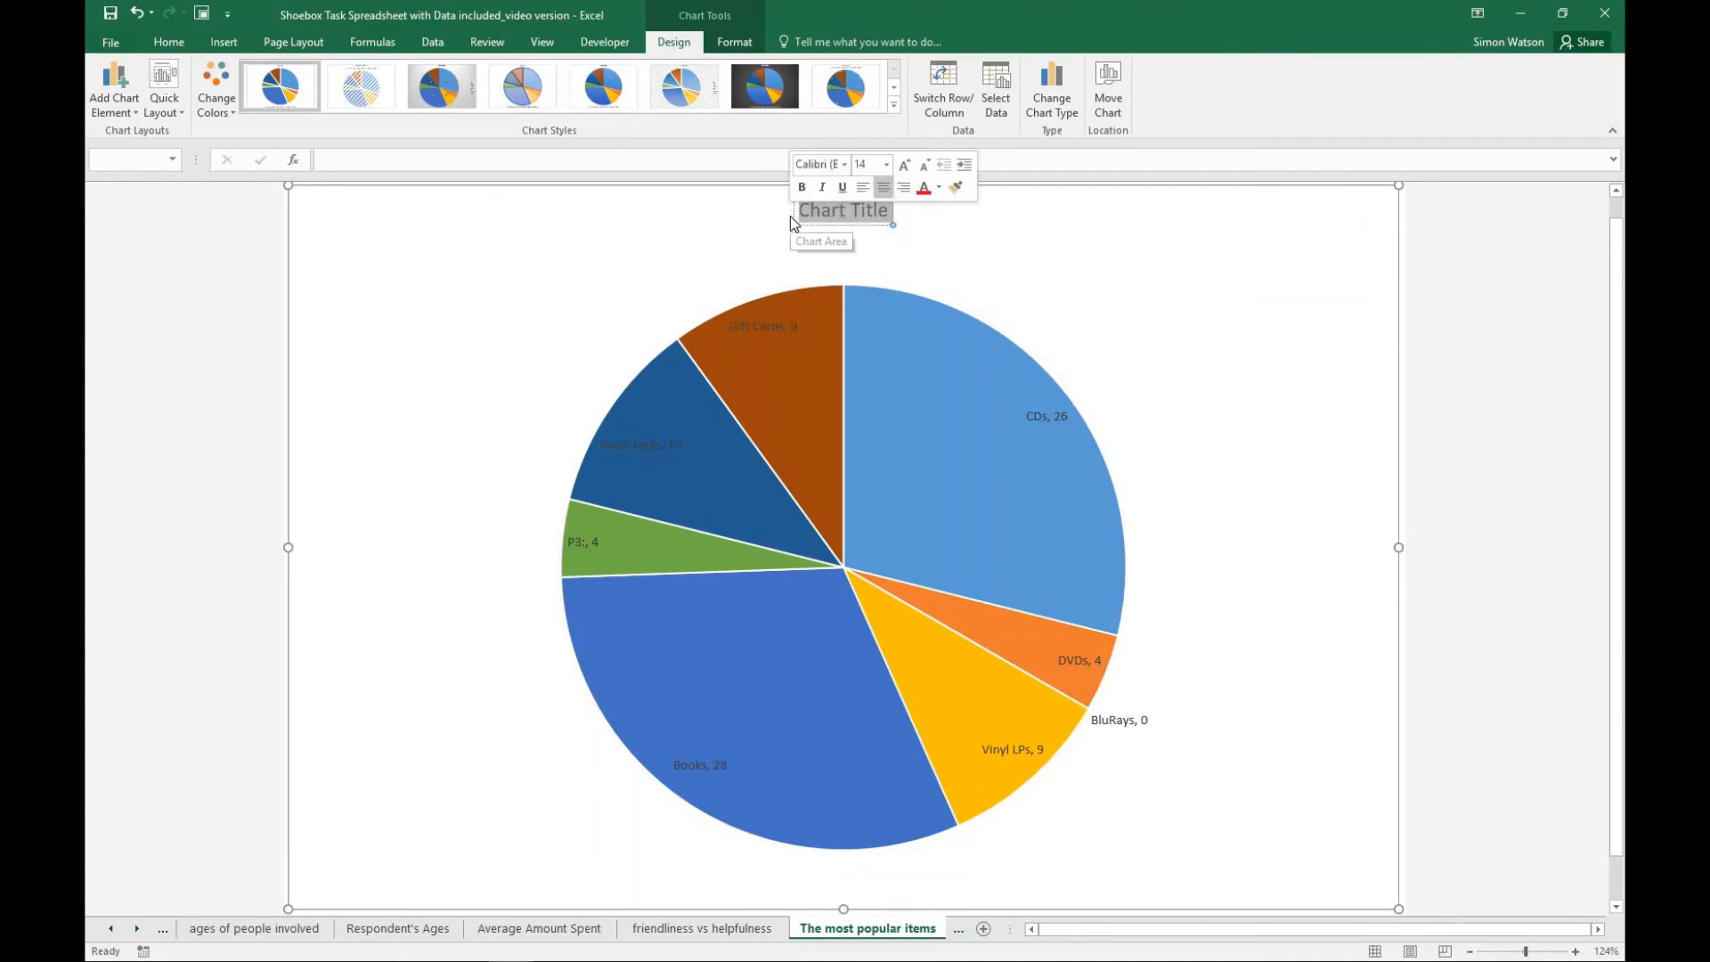
pyautogui.write('People')
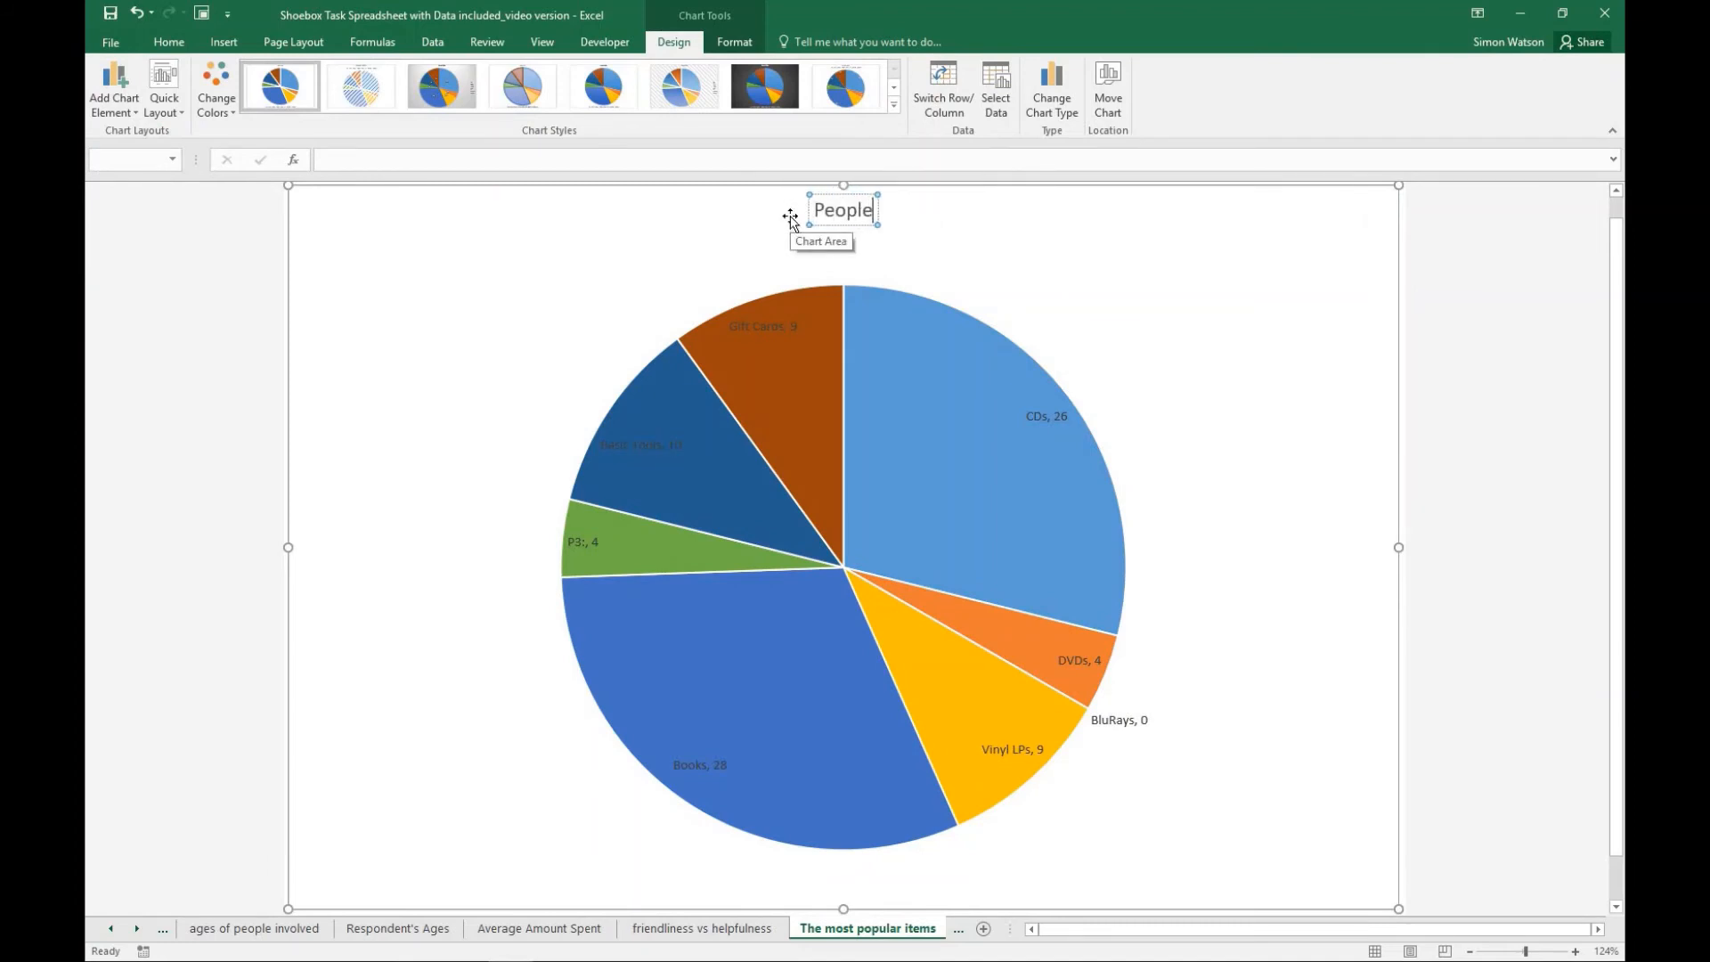
pyautogui.write("'s No 1")
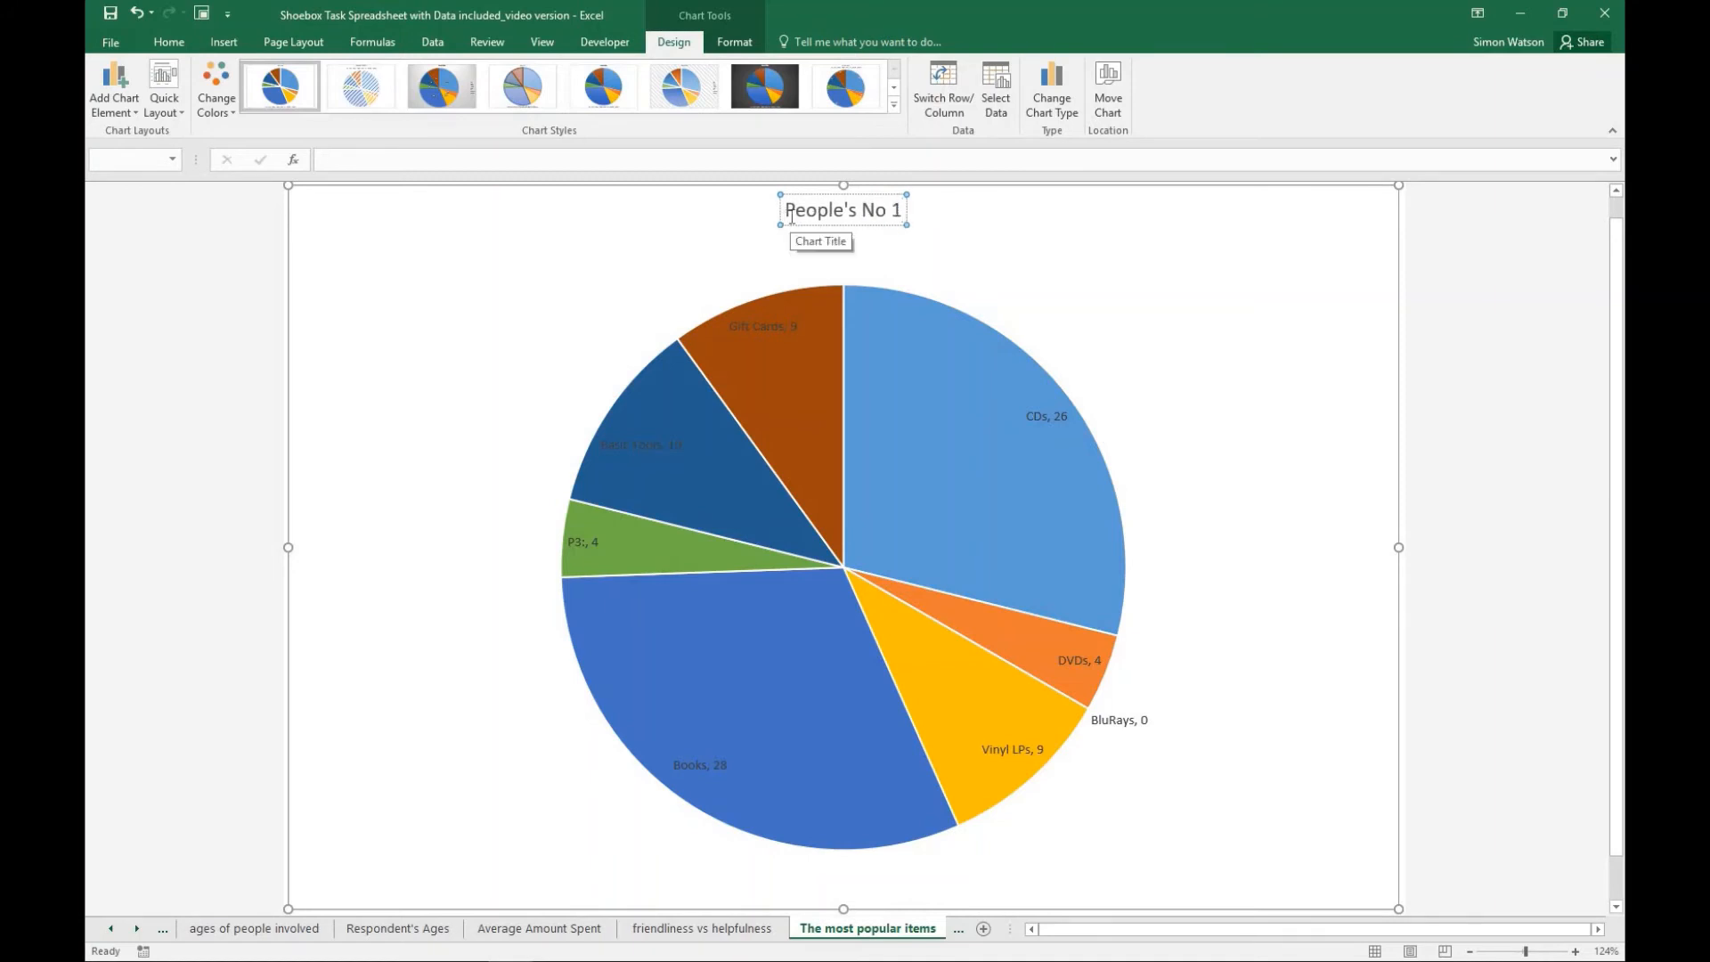
pyautogui.write(' item on t')
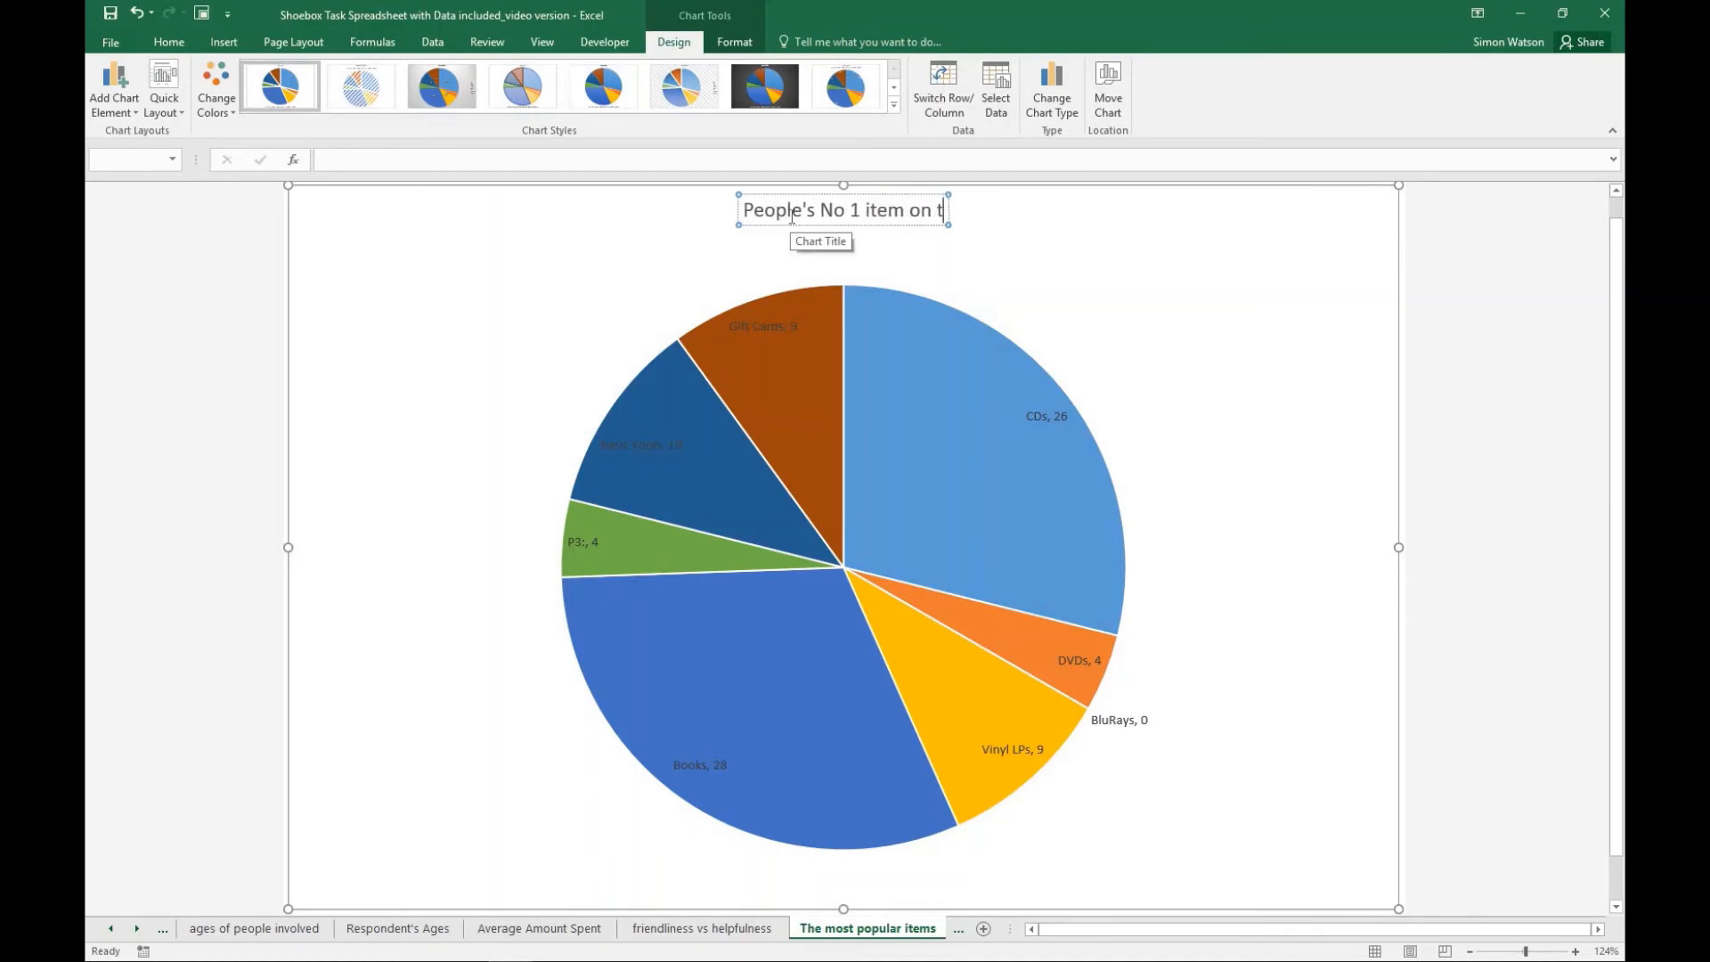
pyautogui.write('heir')
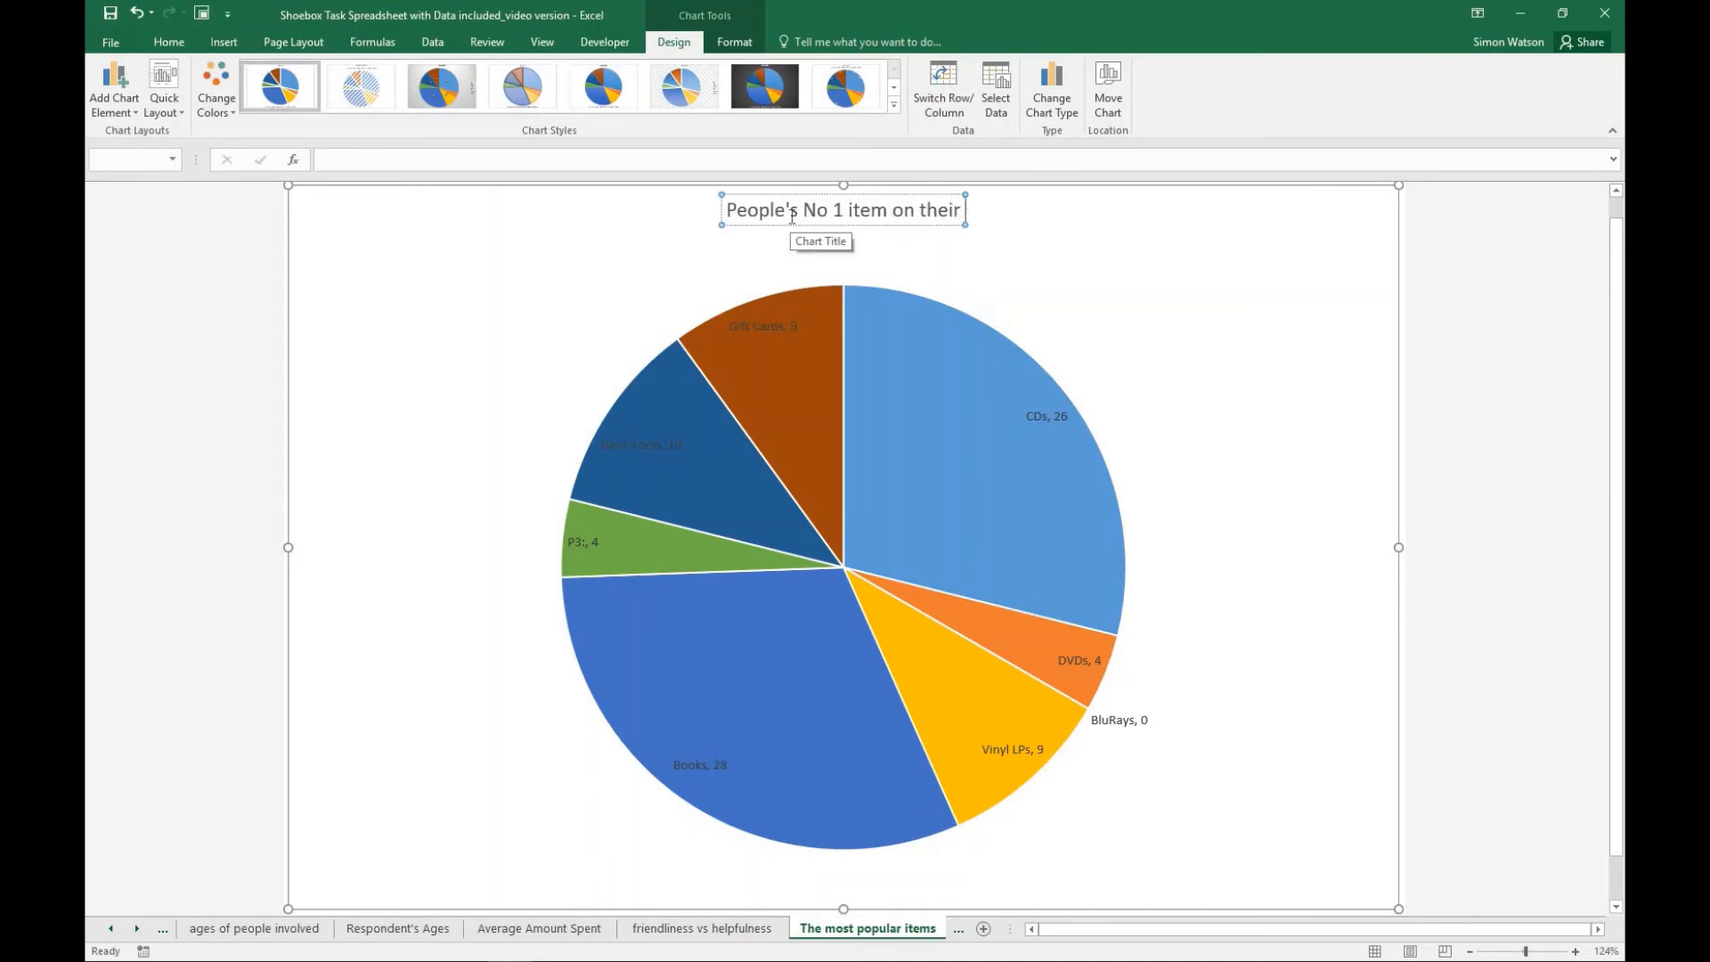
pyautogui.write(' wishlist')
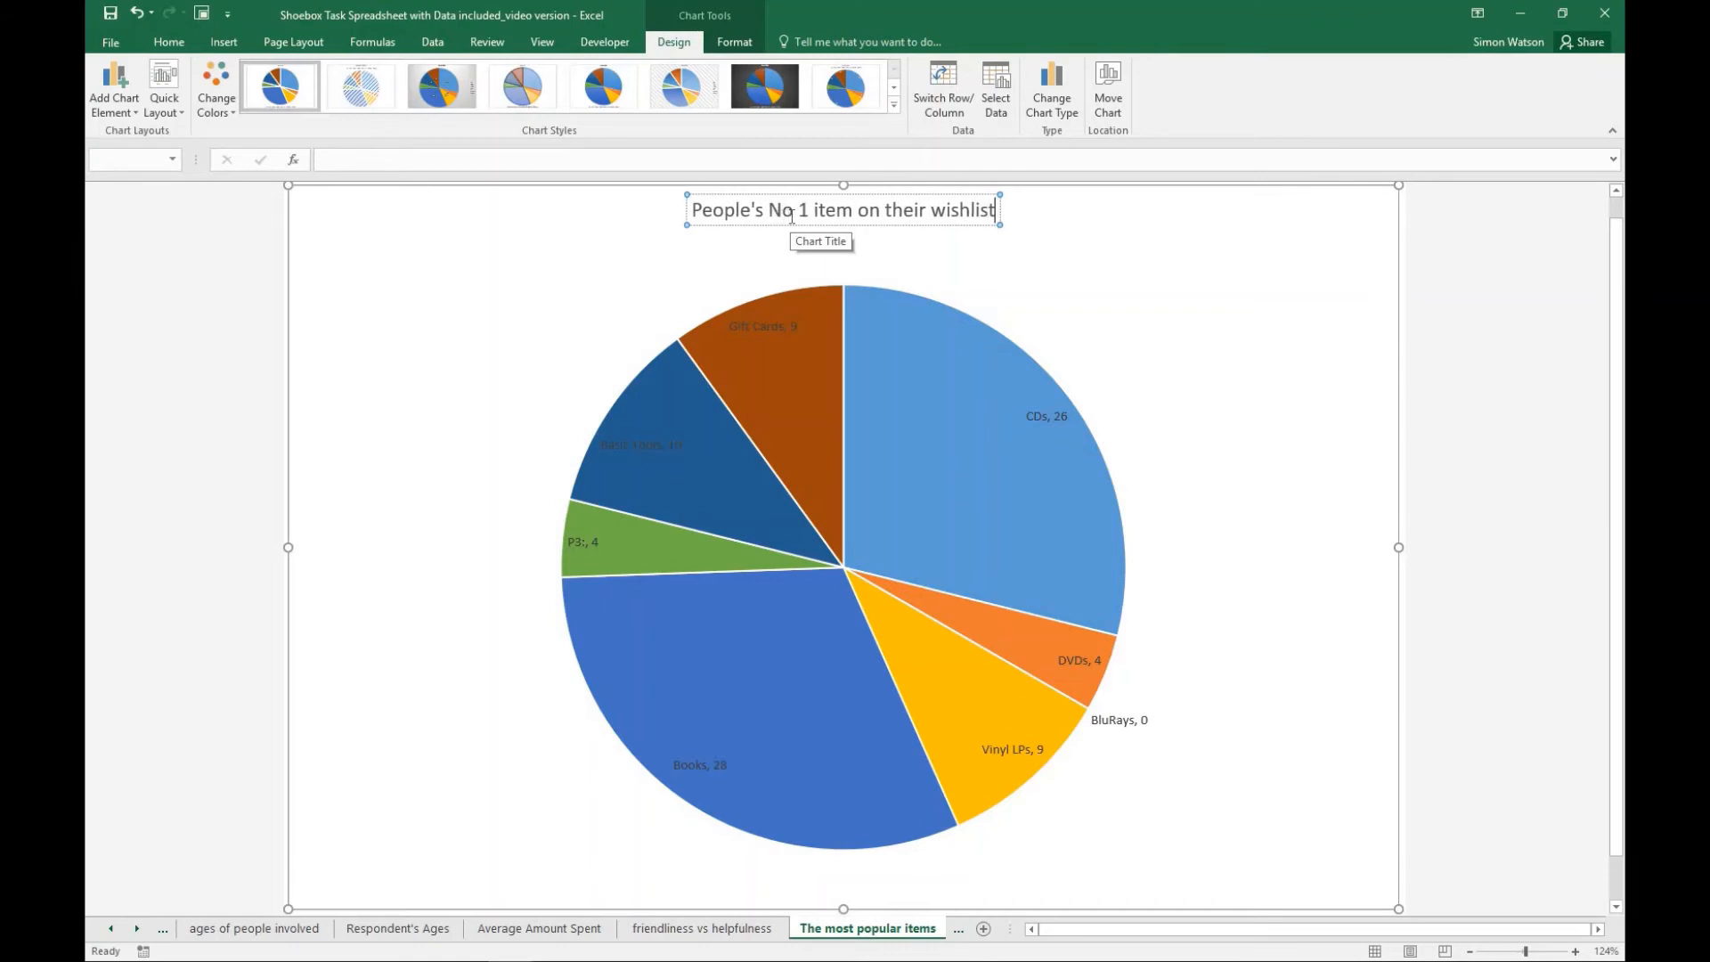
pyautogui.write('.')
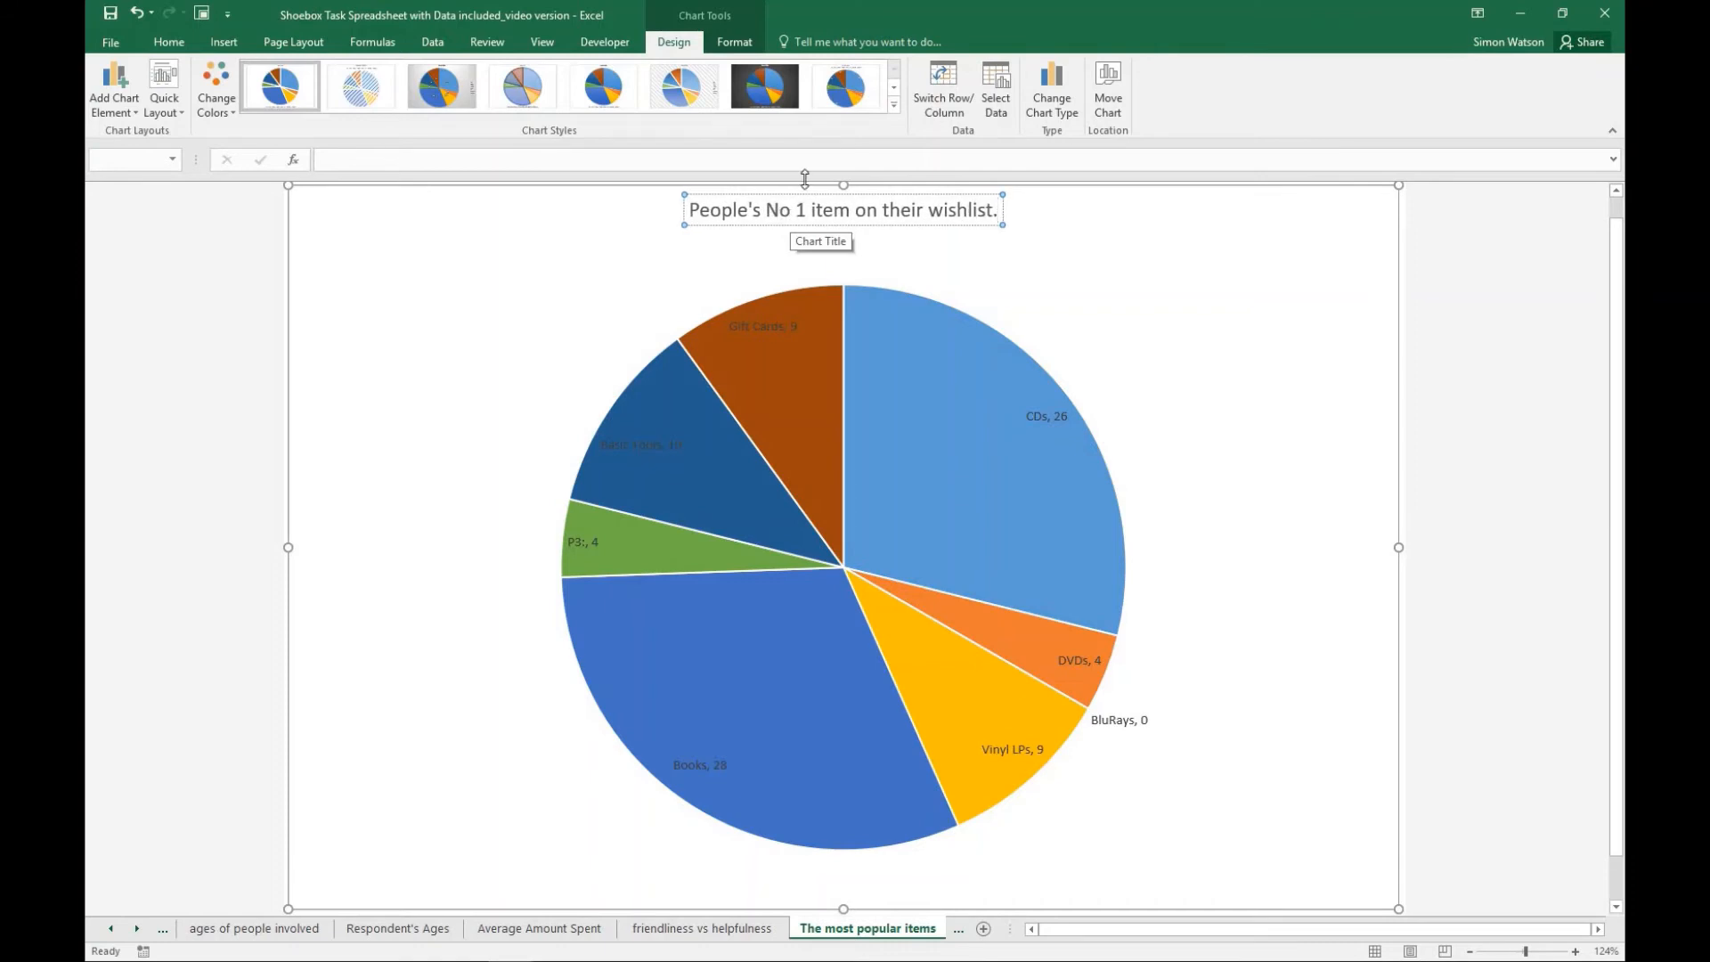
pyautogui.click(1169, 504)
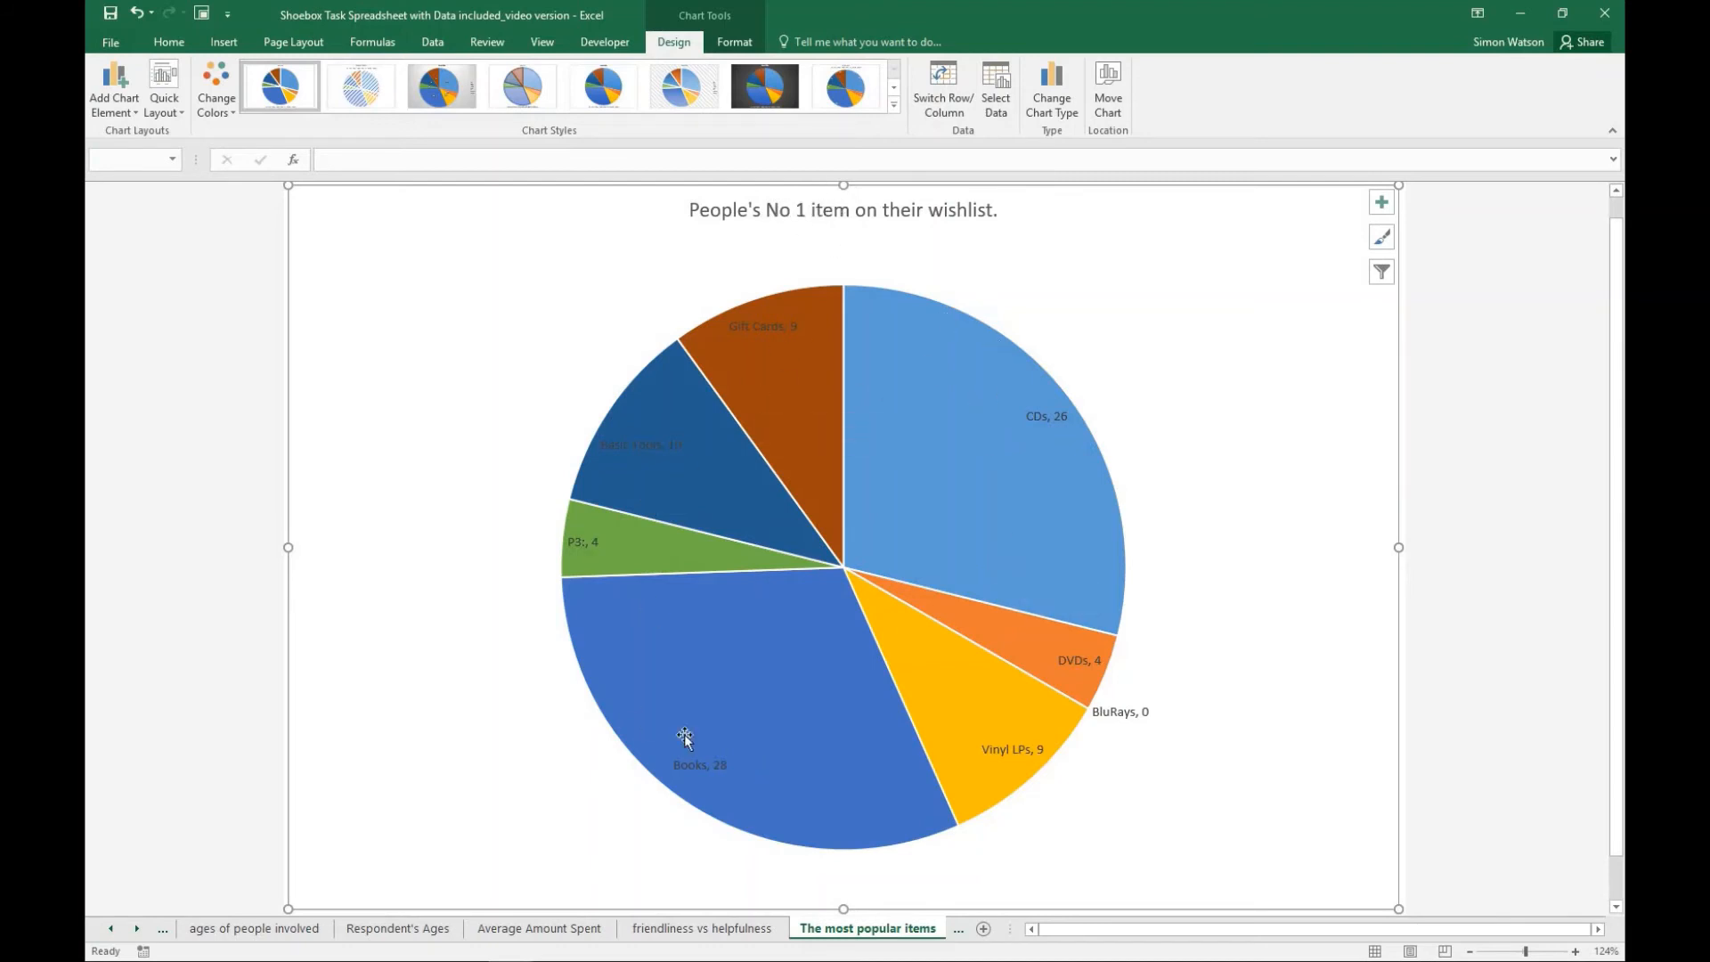
# - Rename the "P3:" wishlist heading in cell W95 of Sheet1 as "Bulbs, etc", checking the full item name in the survey table's header row
pyautogui.moveTo(742, 755)
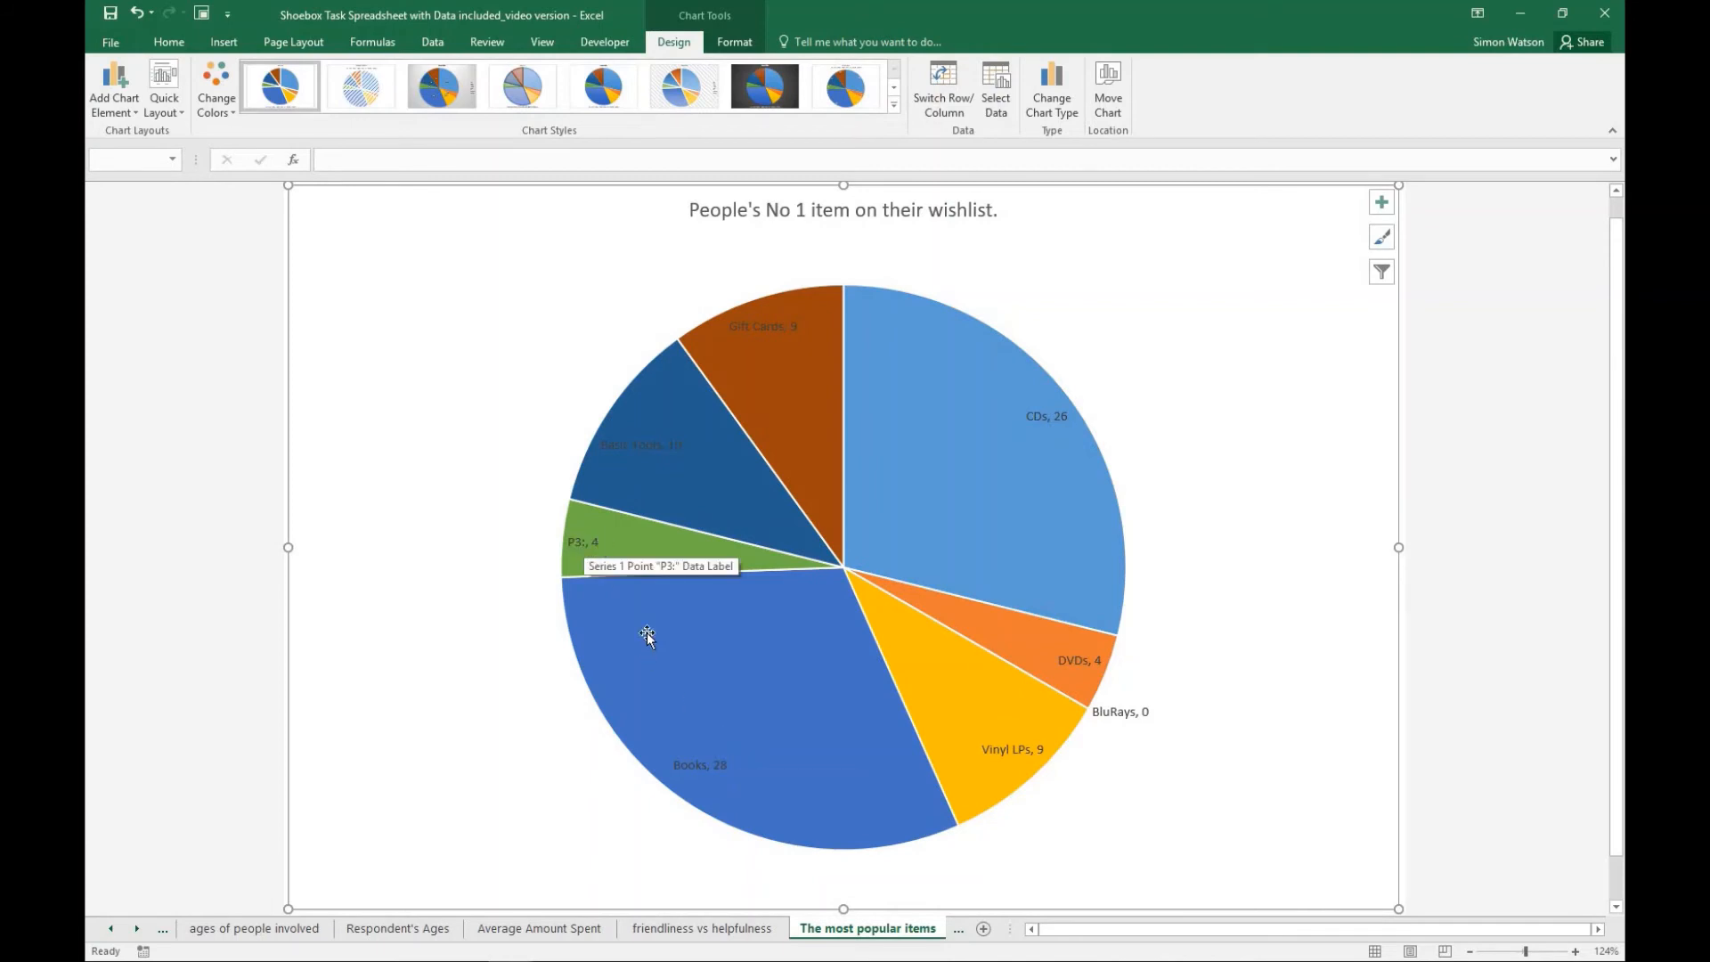
pyautogui.click(957, 933)
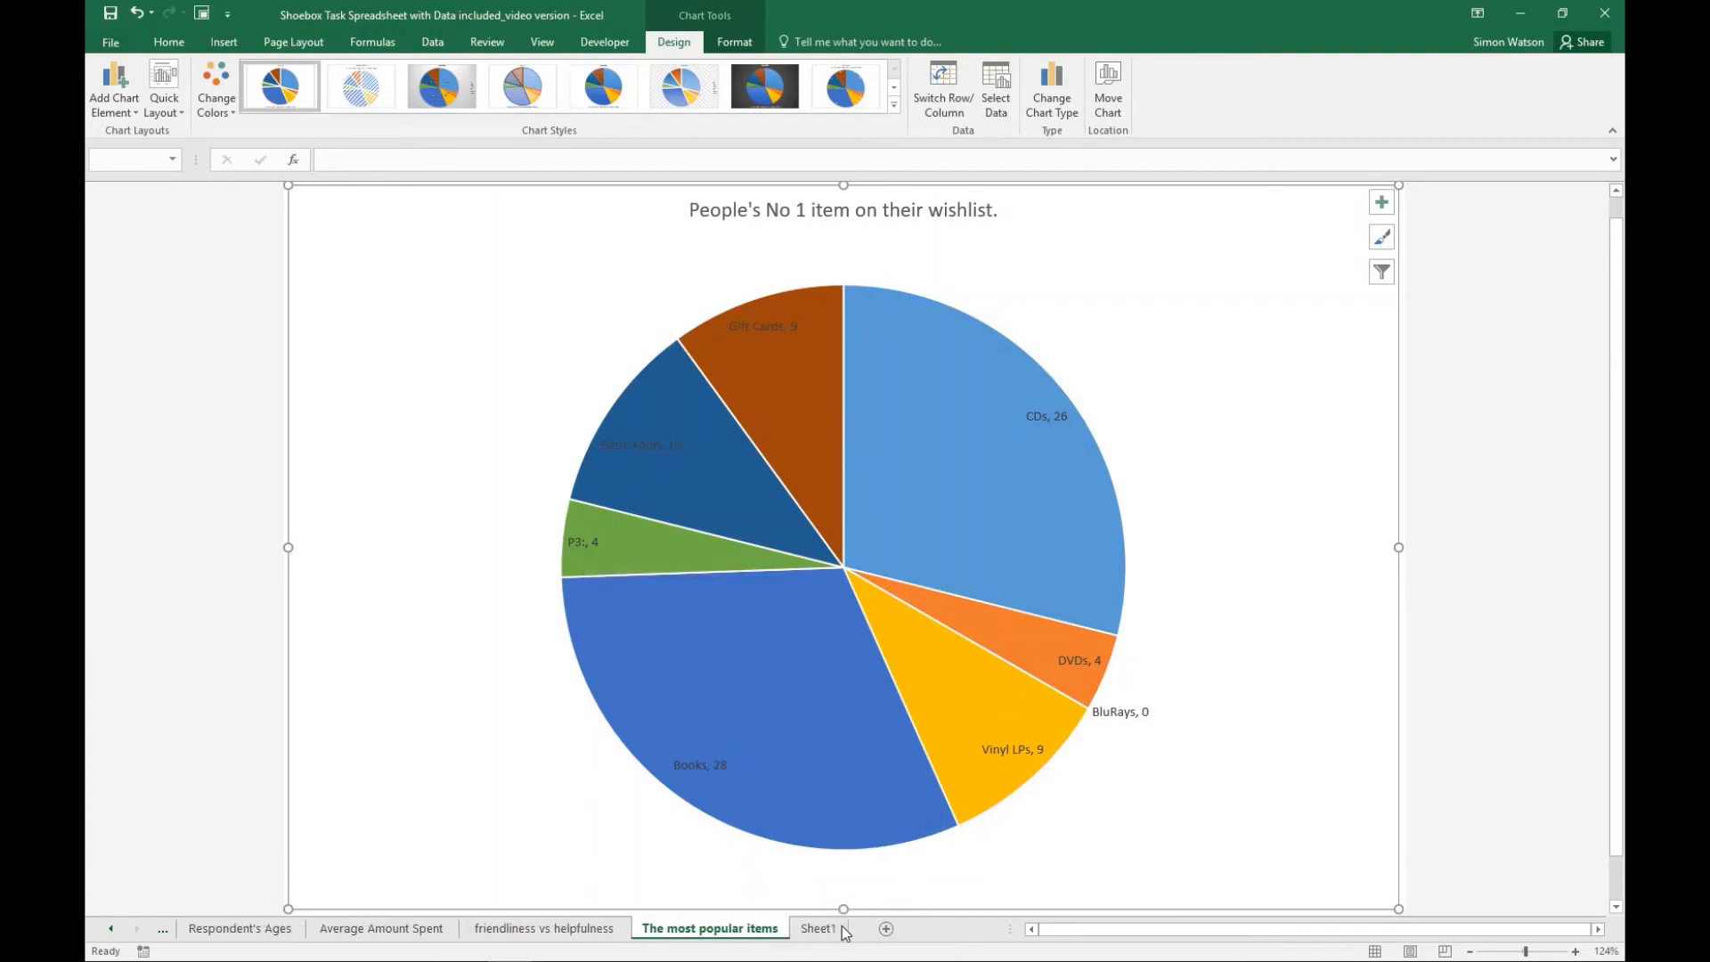
pyautogui.click(817, 927)
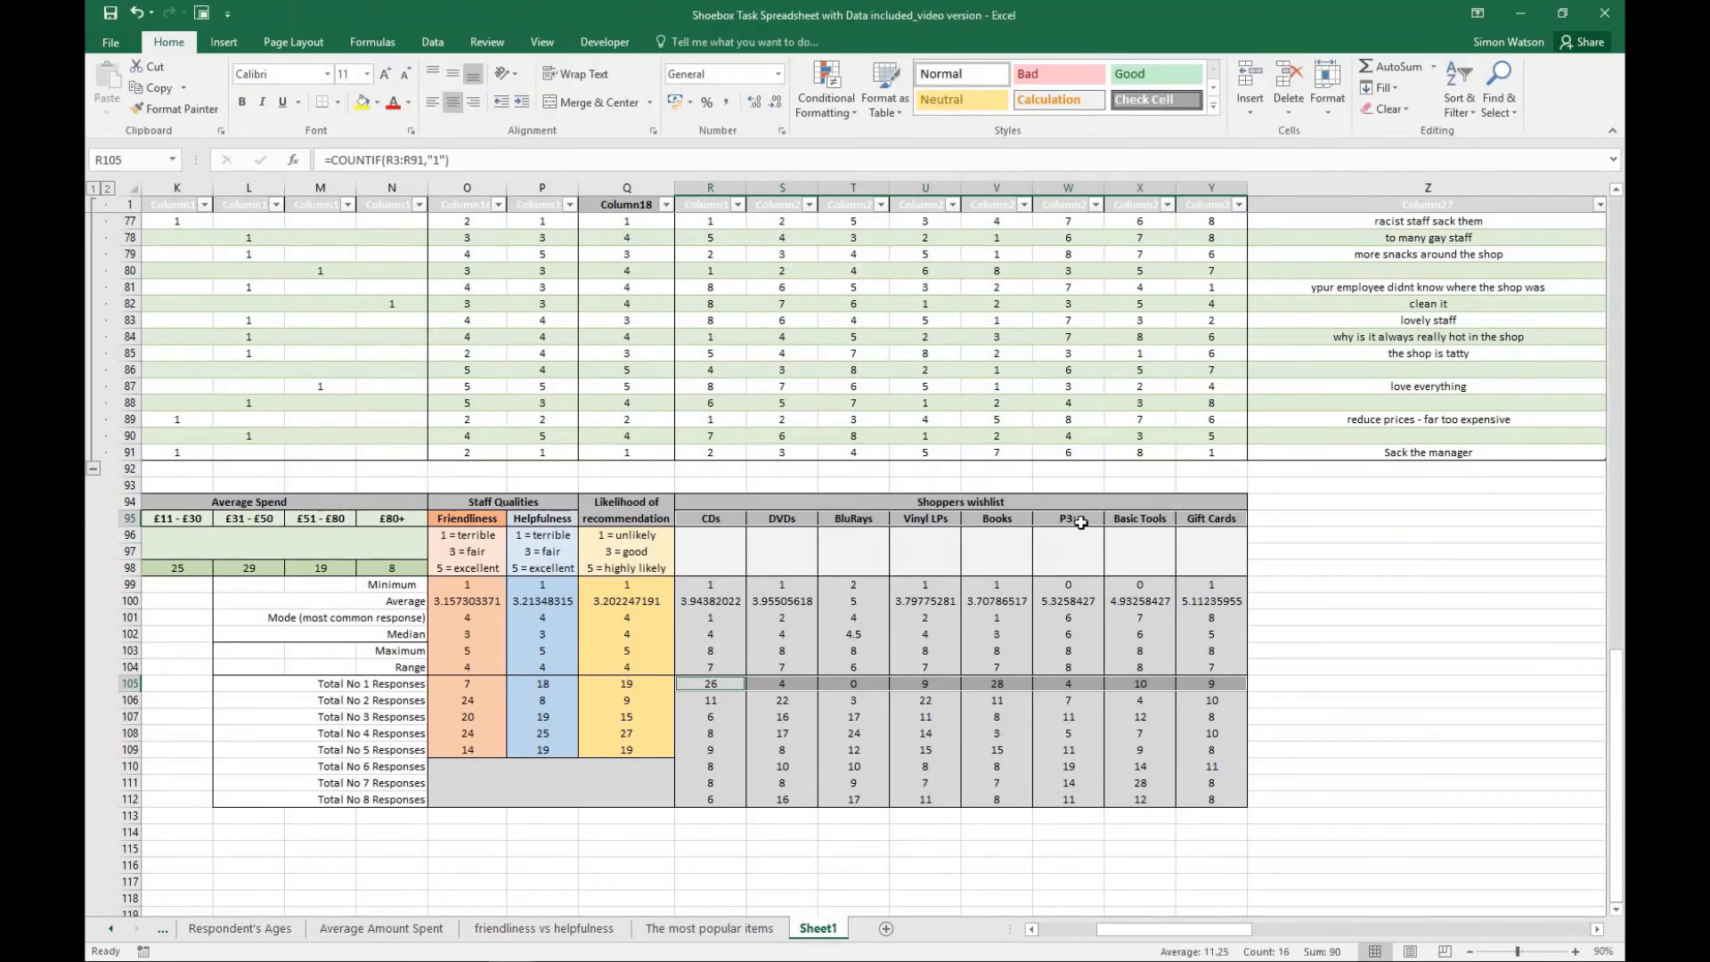
pyautogui.scroll(20, 1080, 523)
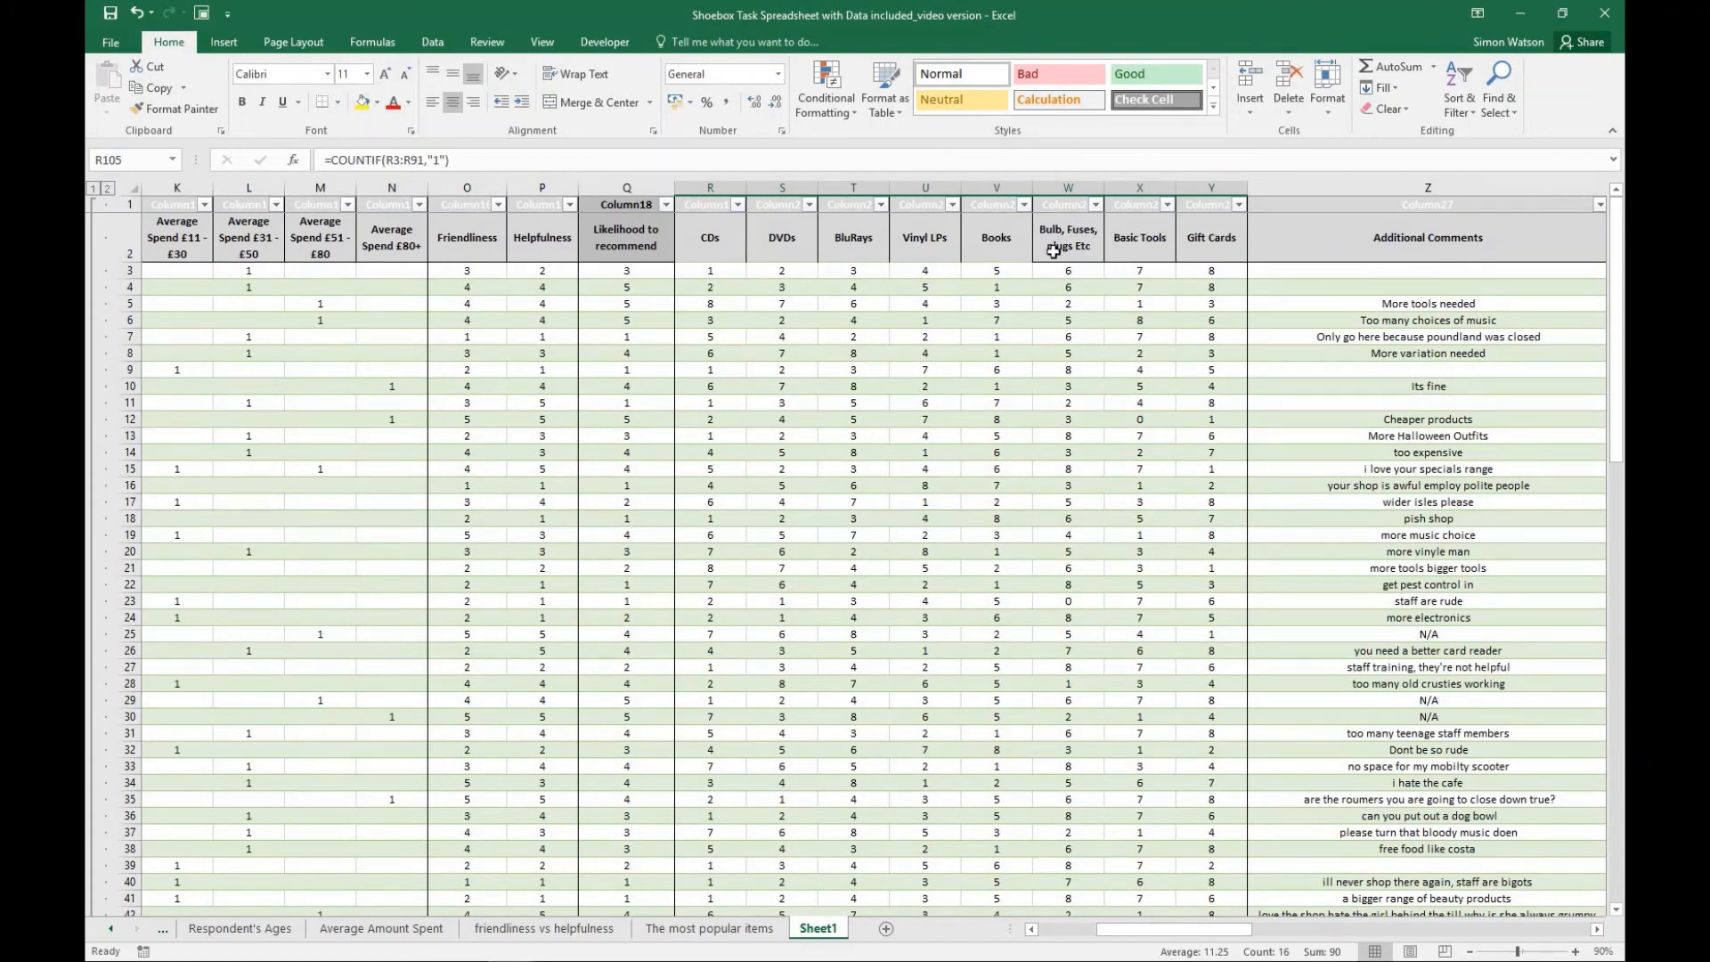
pyautogui.scroll(-20, 1066, 254)
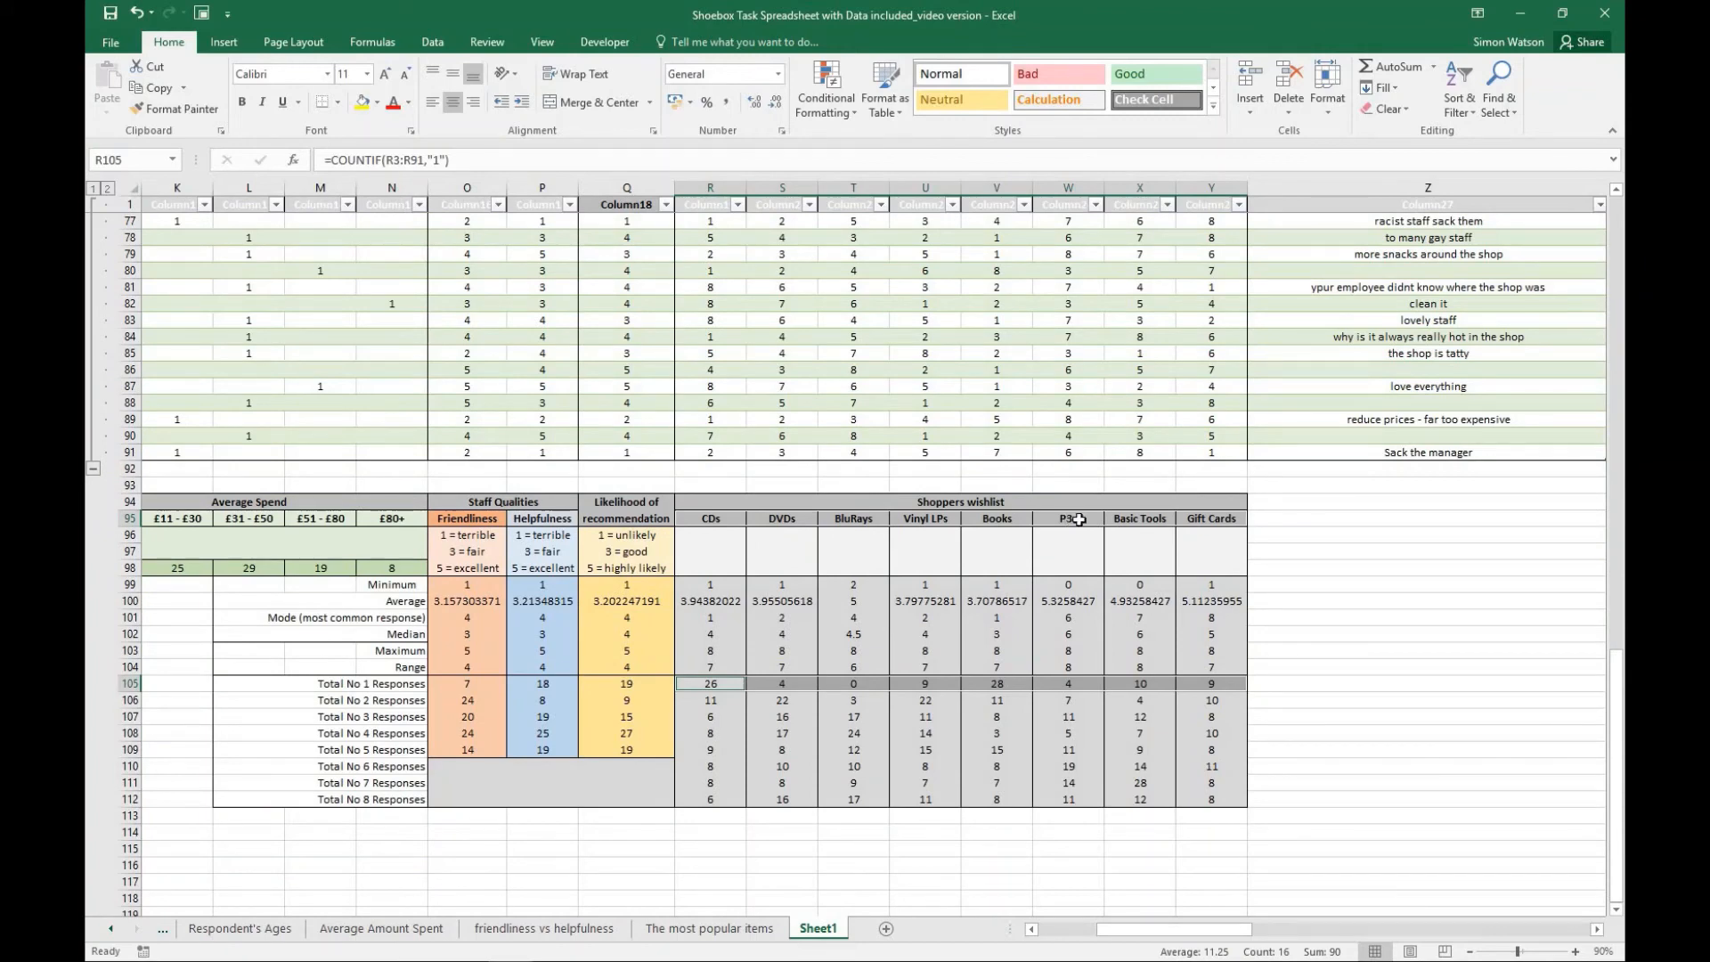
pyautogui.scroll(20, 1079, 520)
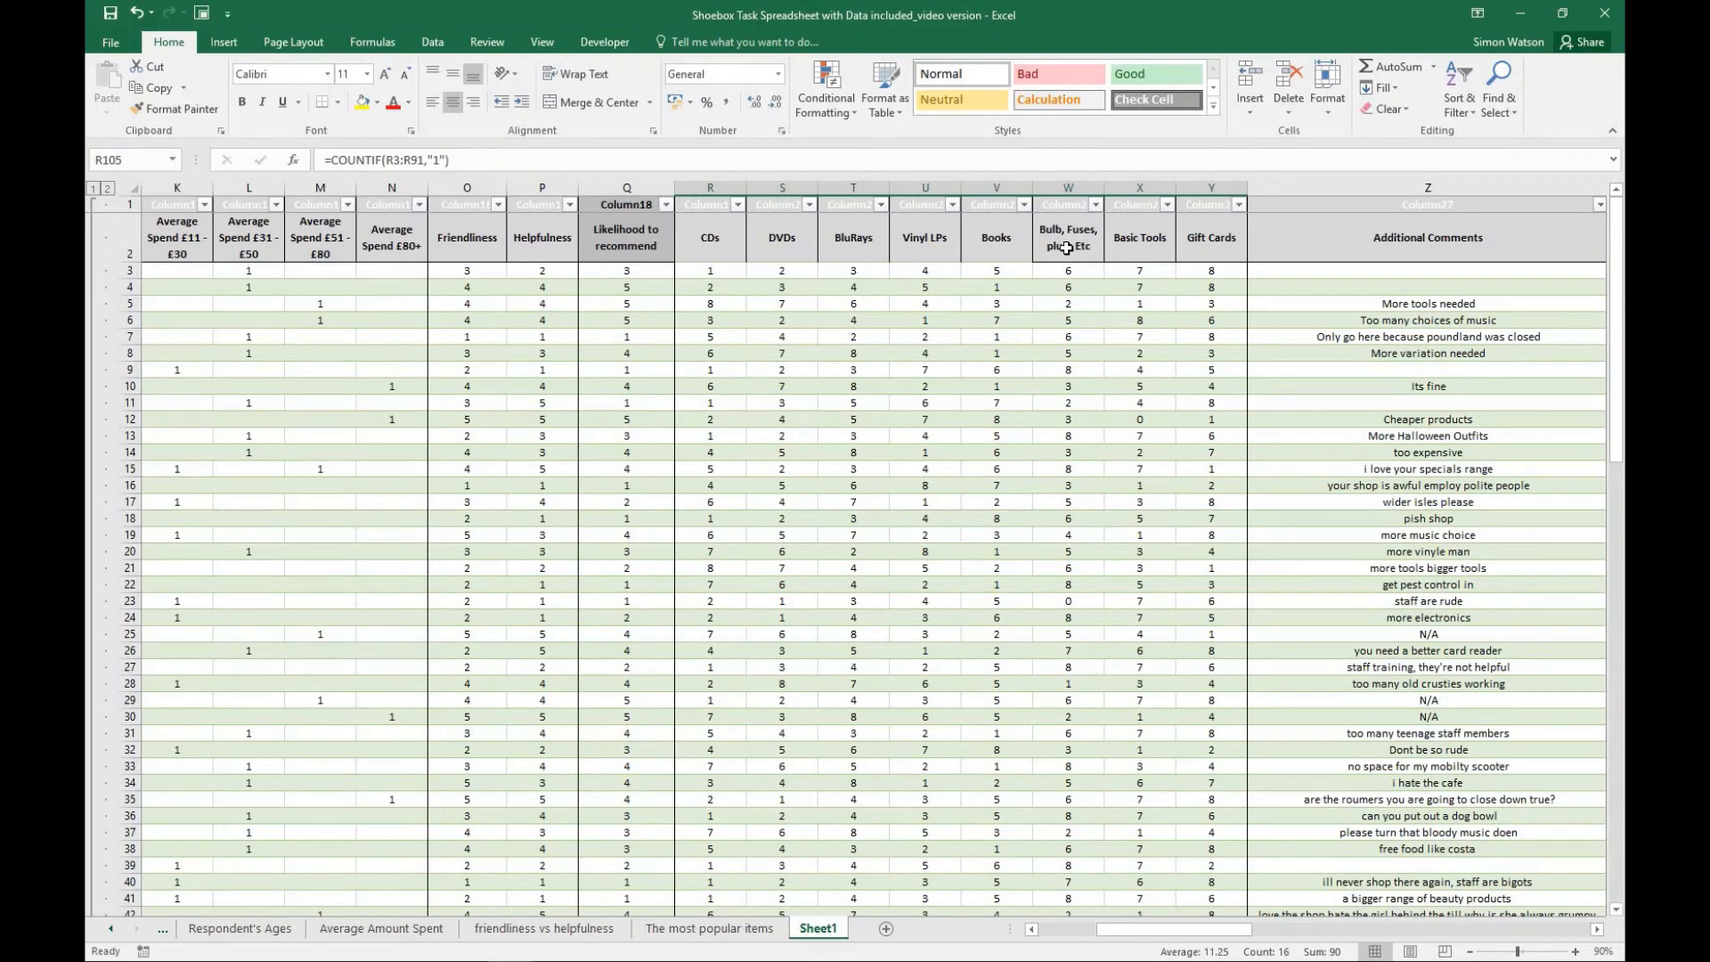
pyautogui.scroll(-20, 1071, 258)
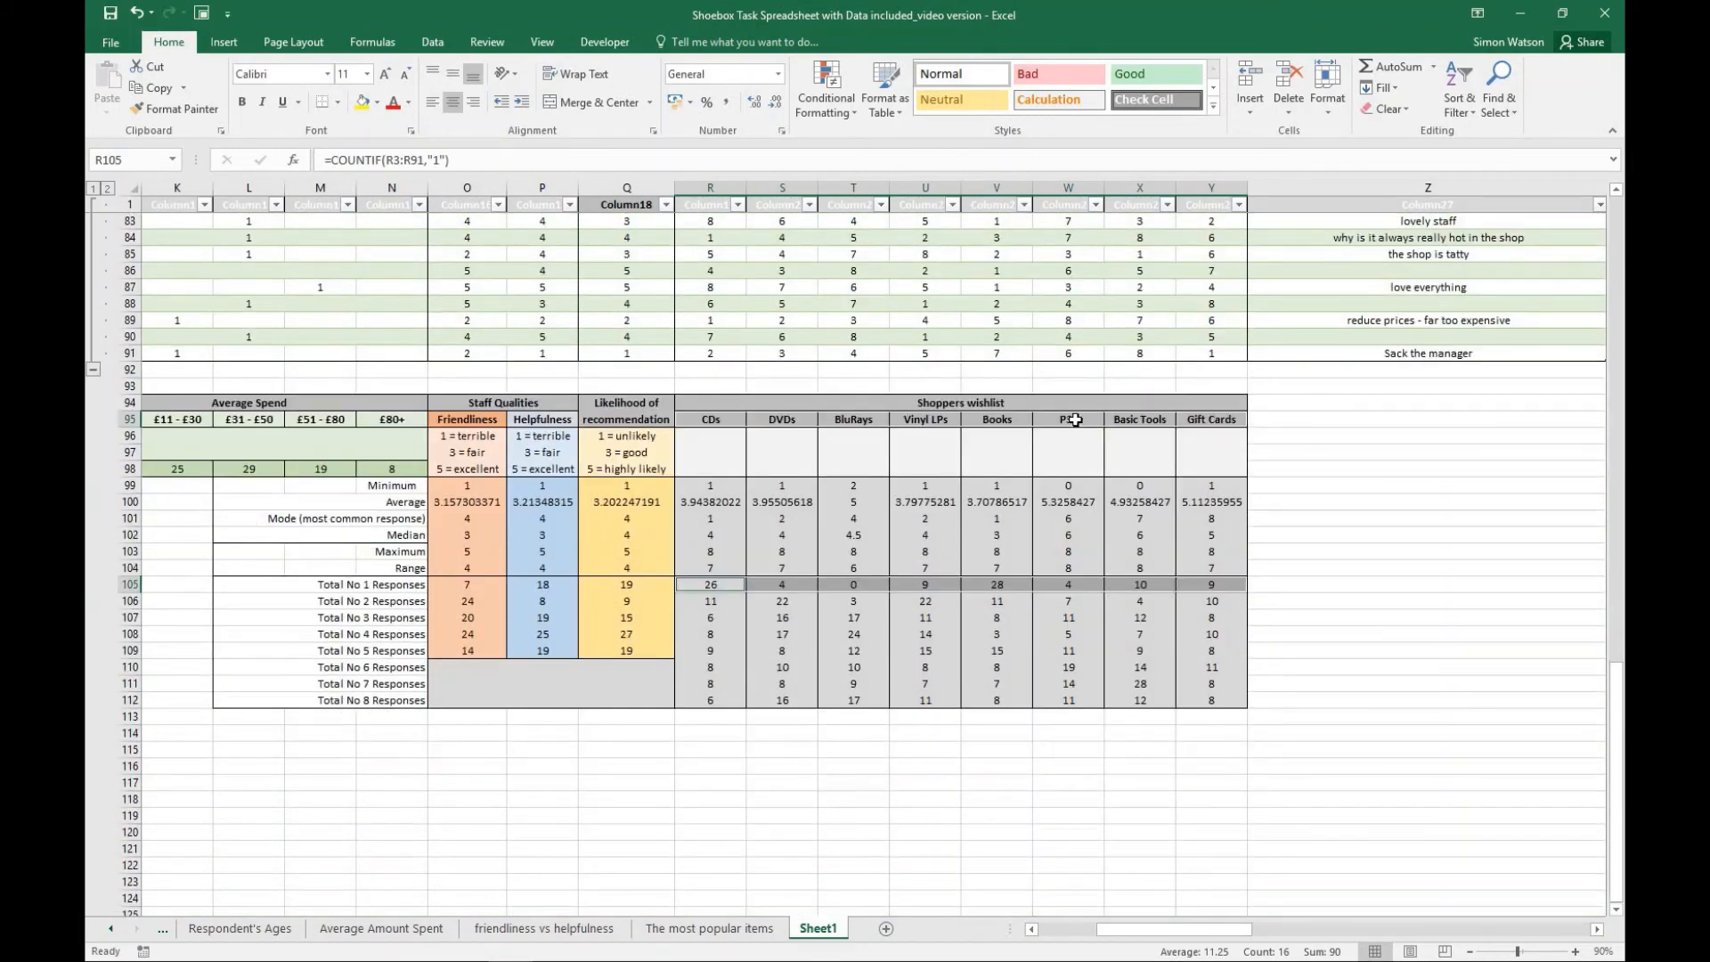
pyautogui.click(1074, 419)
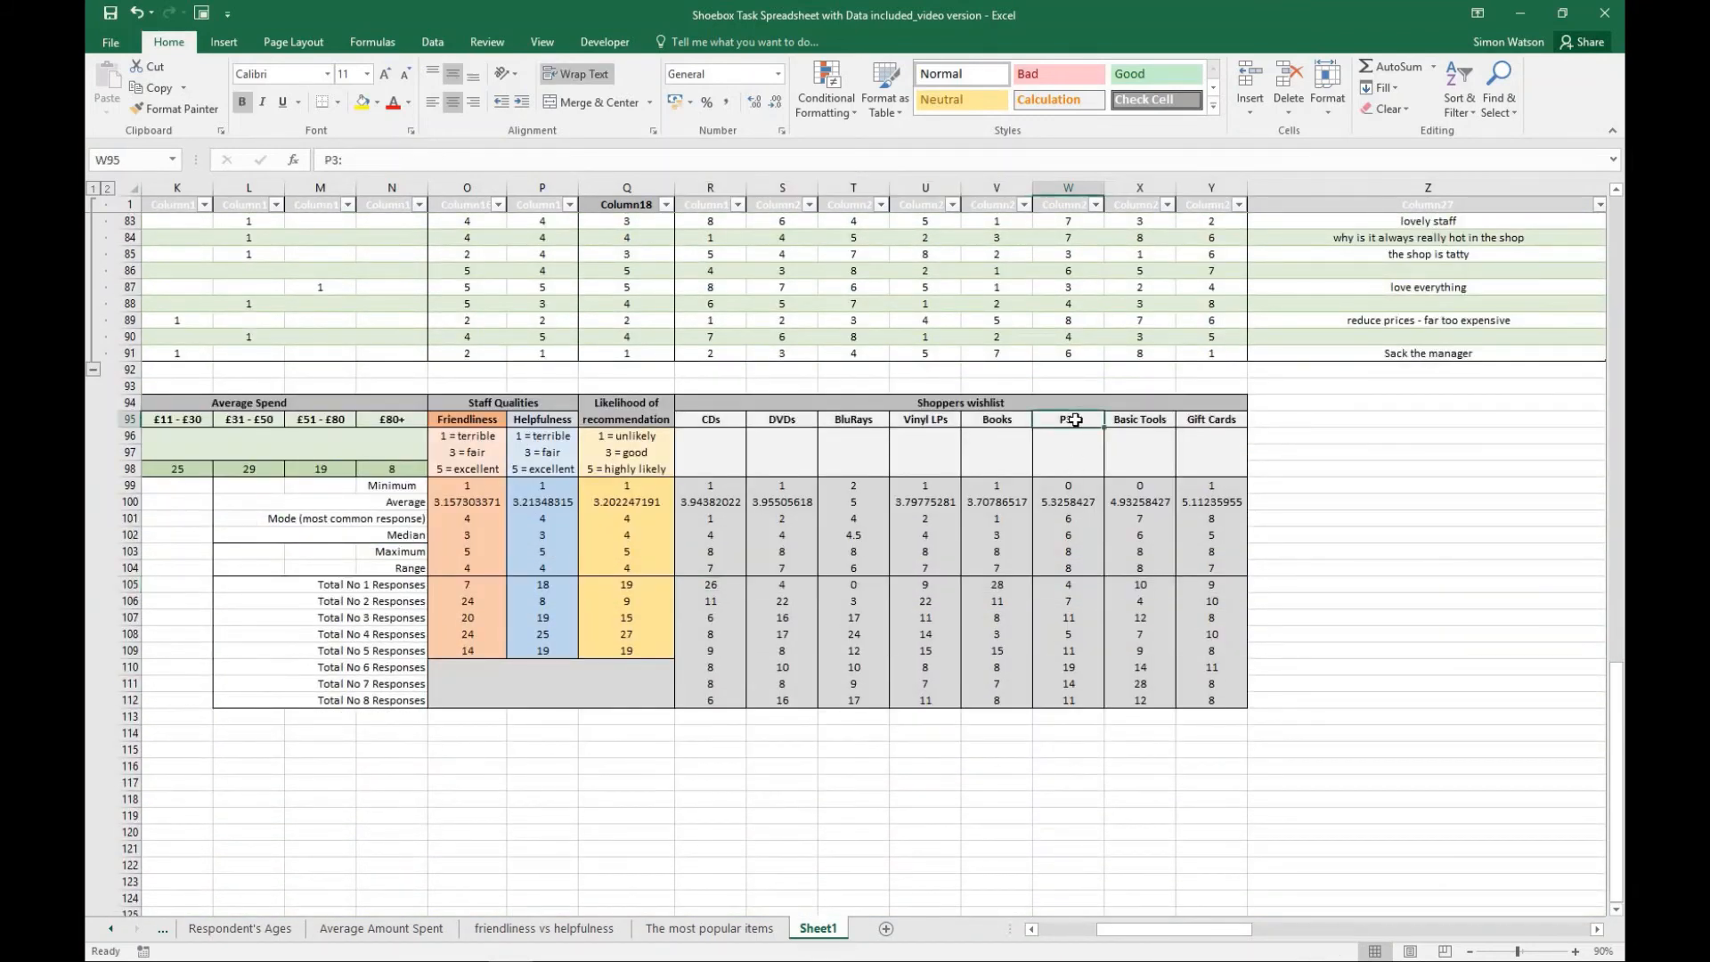
pyautogui.write('Bulbs')
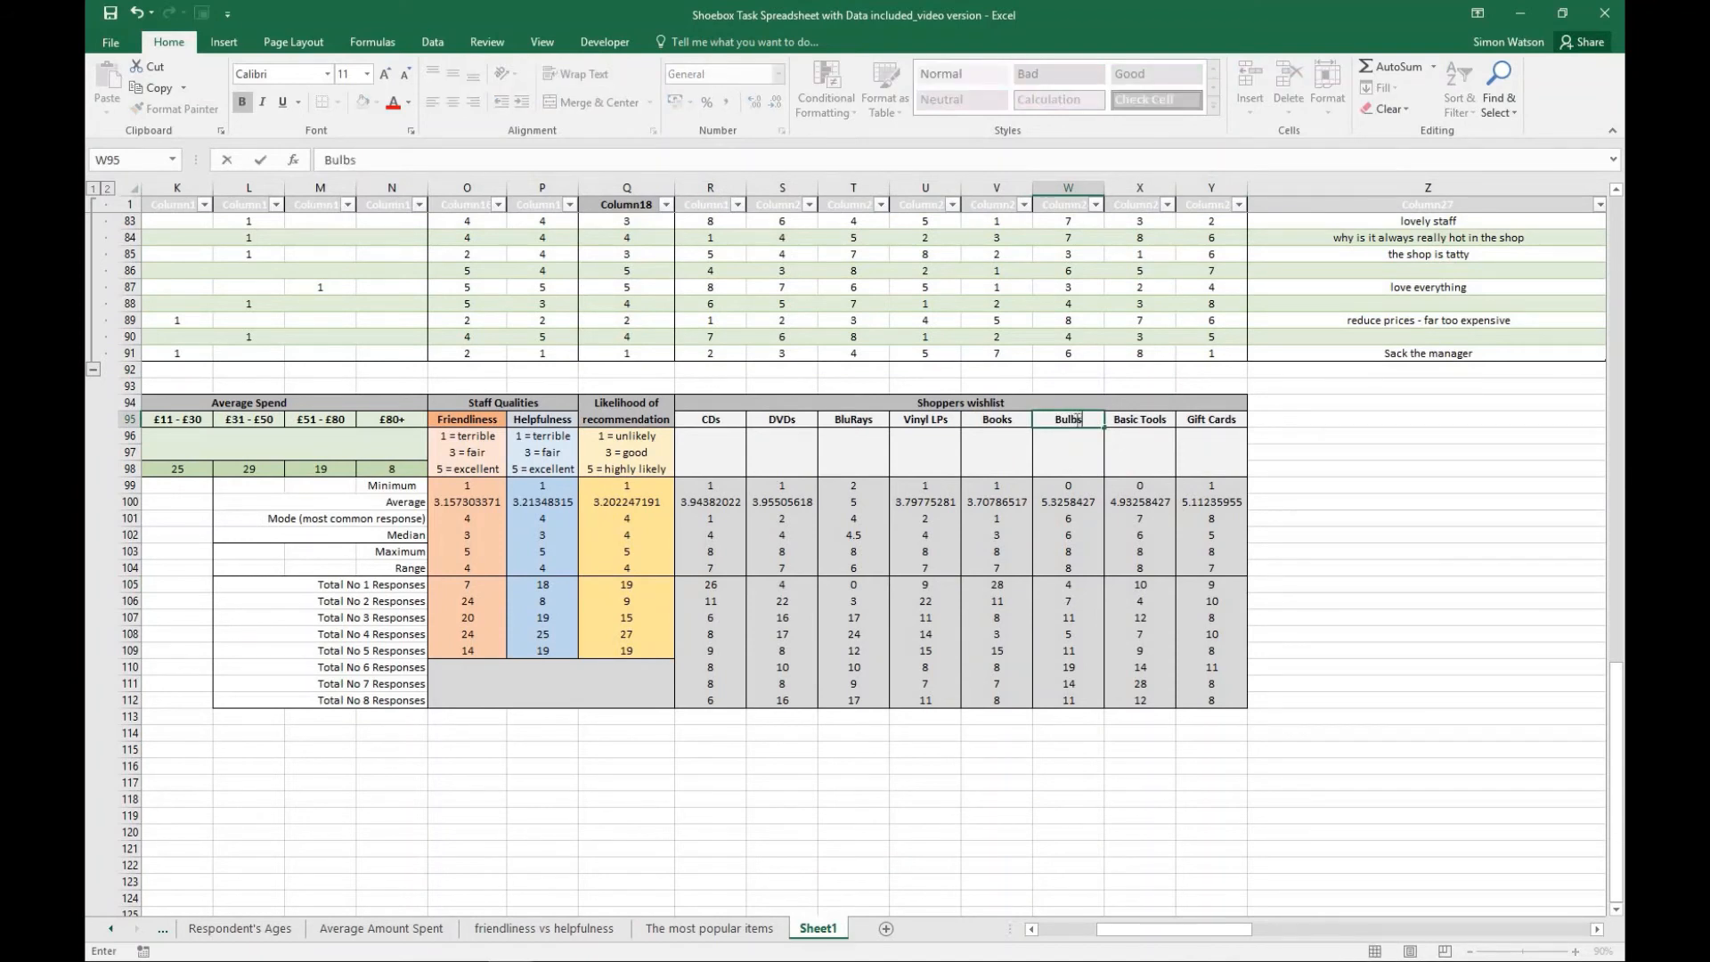
pyautogui.write(', etc')
pyautogui.click(1079, 452)
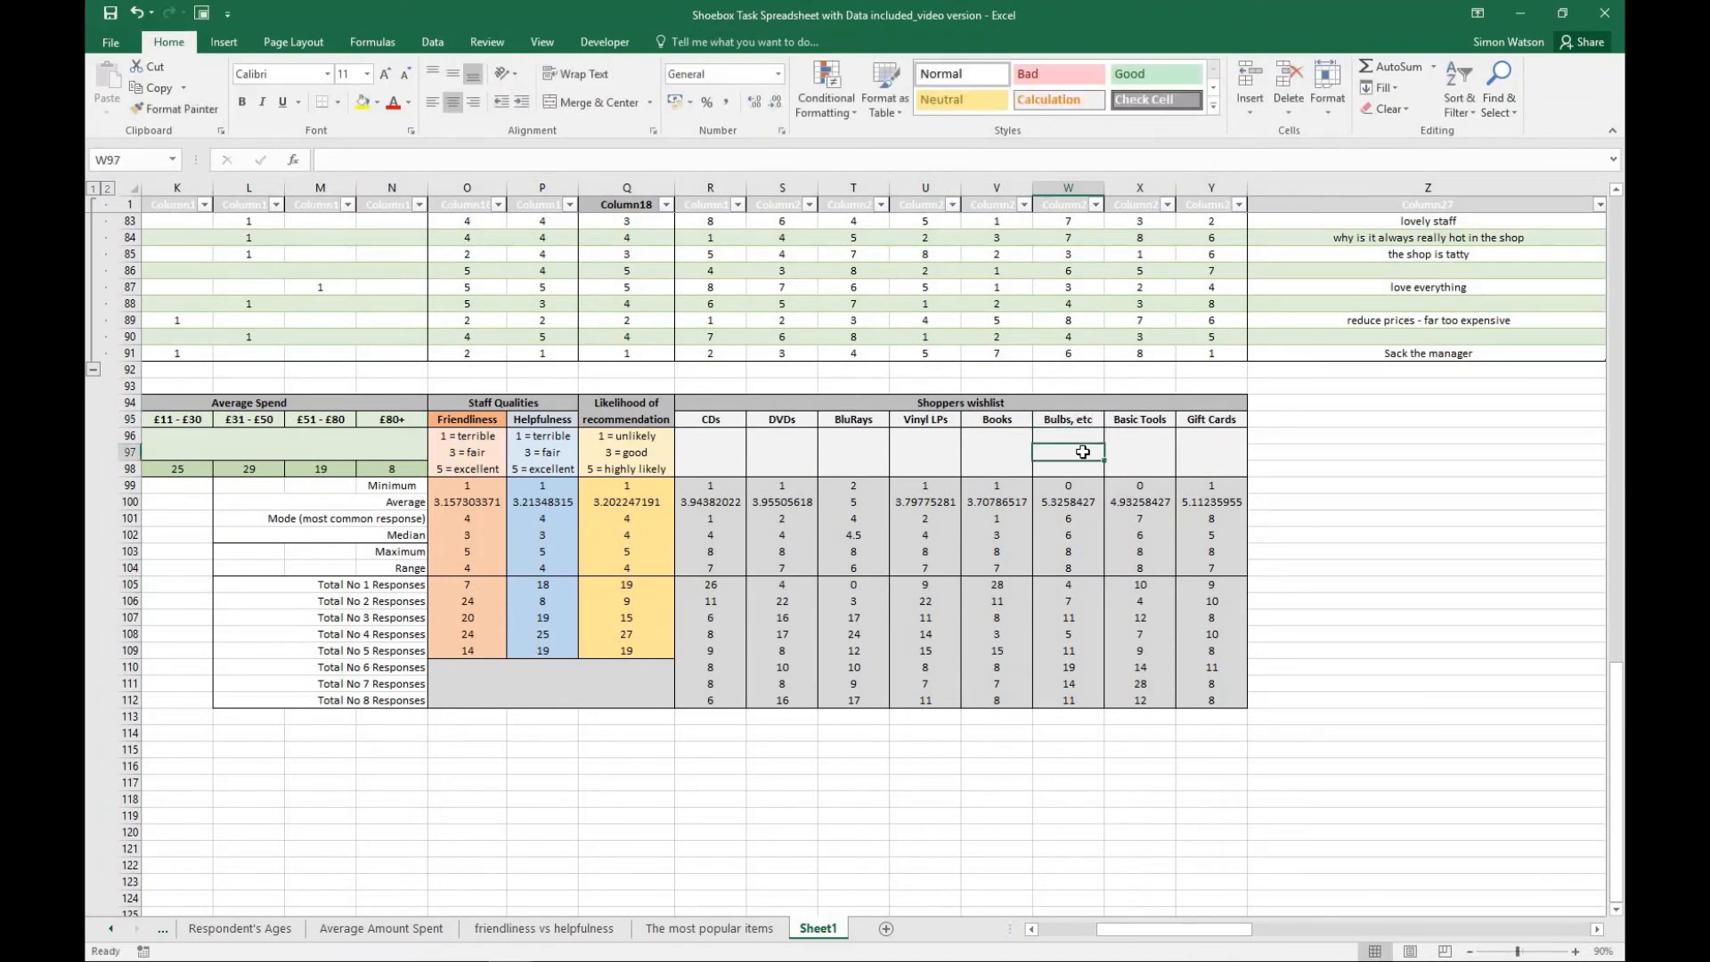
# - Check the renamed item's label in the pie chart on "The most popular items" against the Sheet1 wishlist table
pyautogui.click(736, 930)
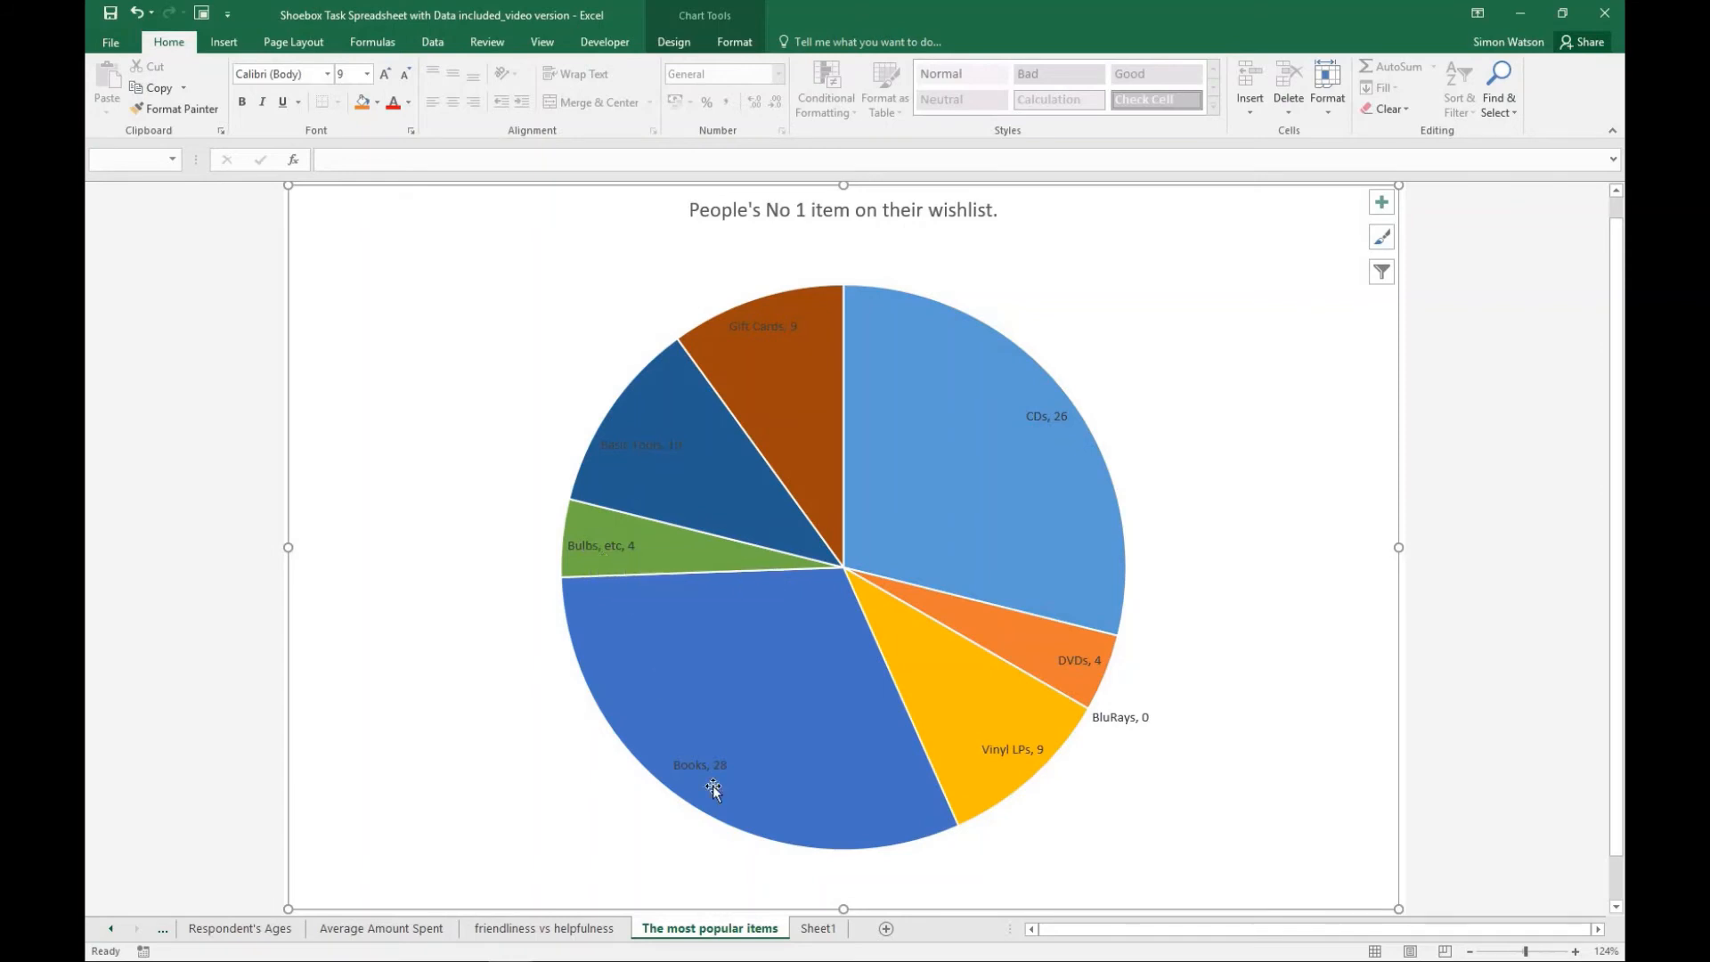
pyautogui.click(815, 929)
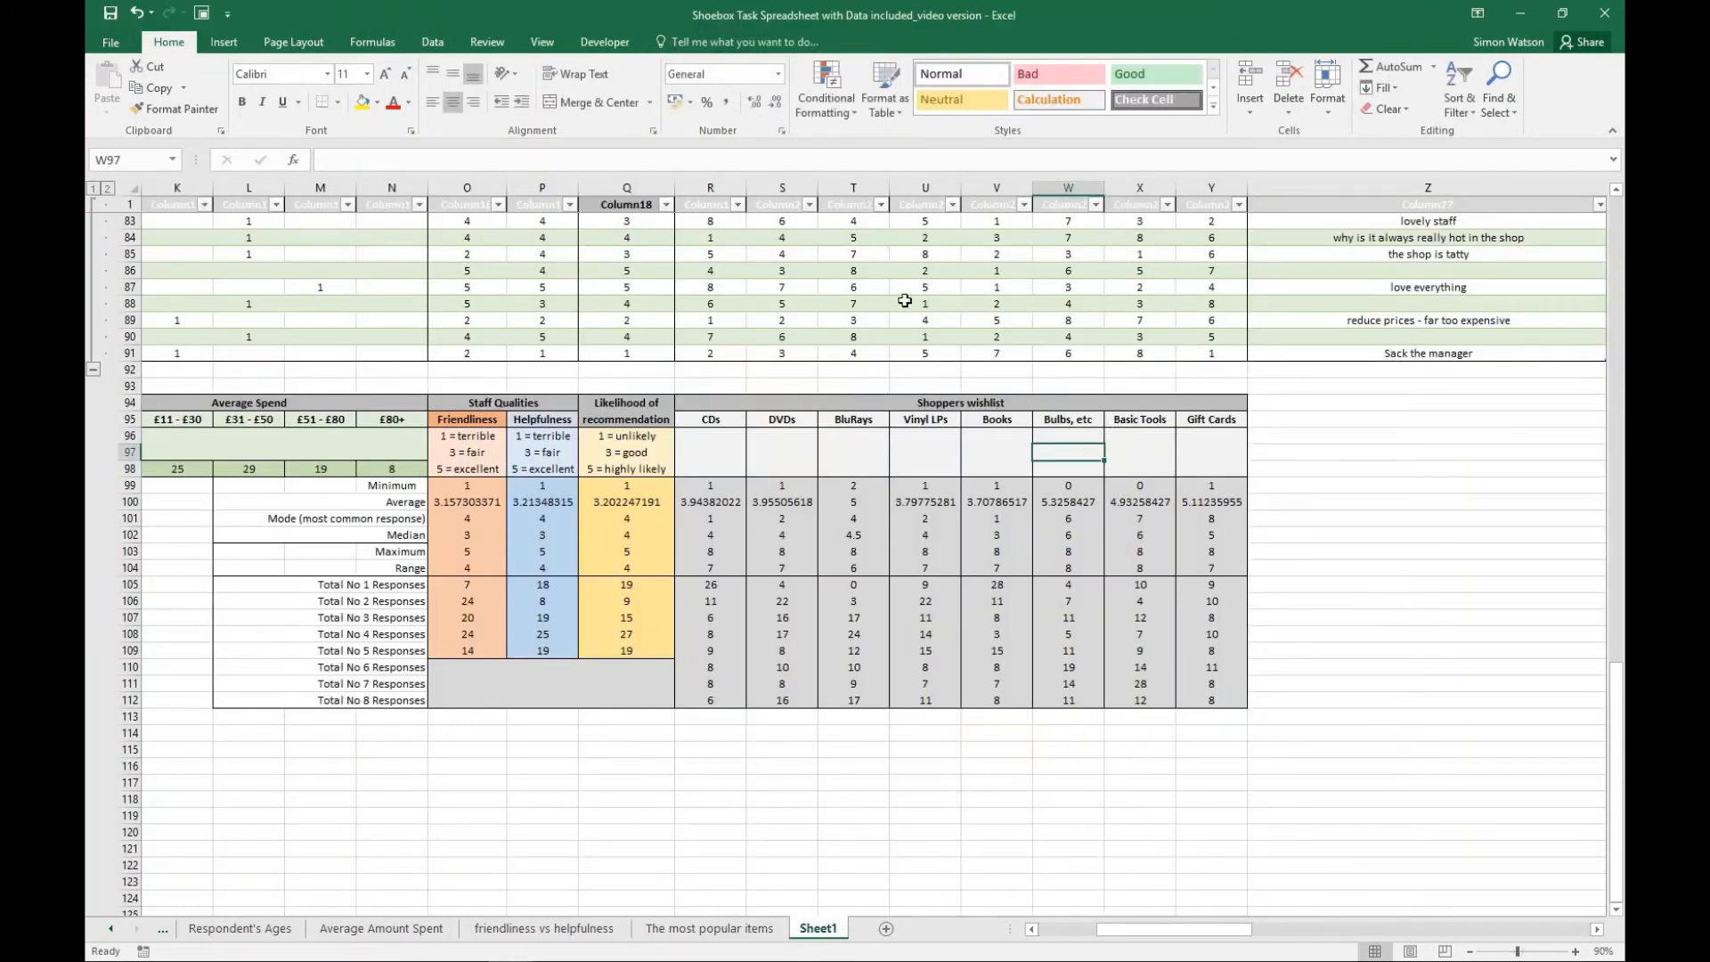
pyautogui.scroll(2, 806, 441)
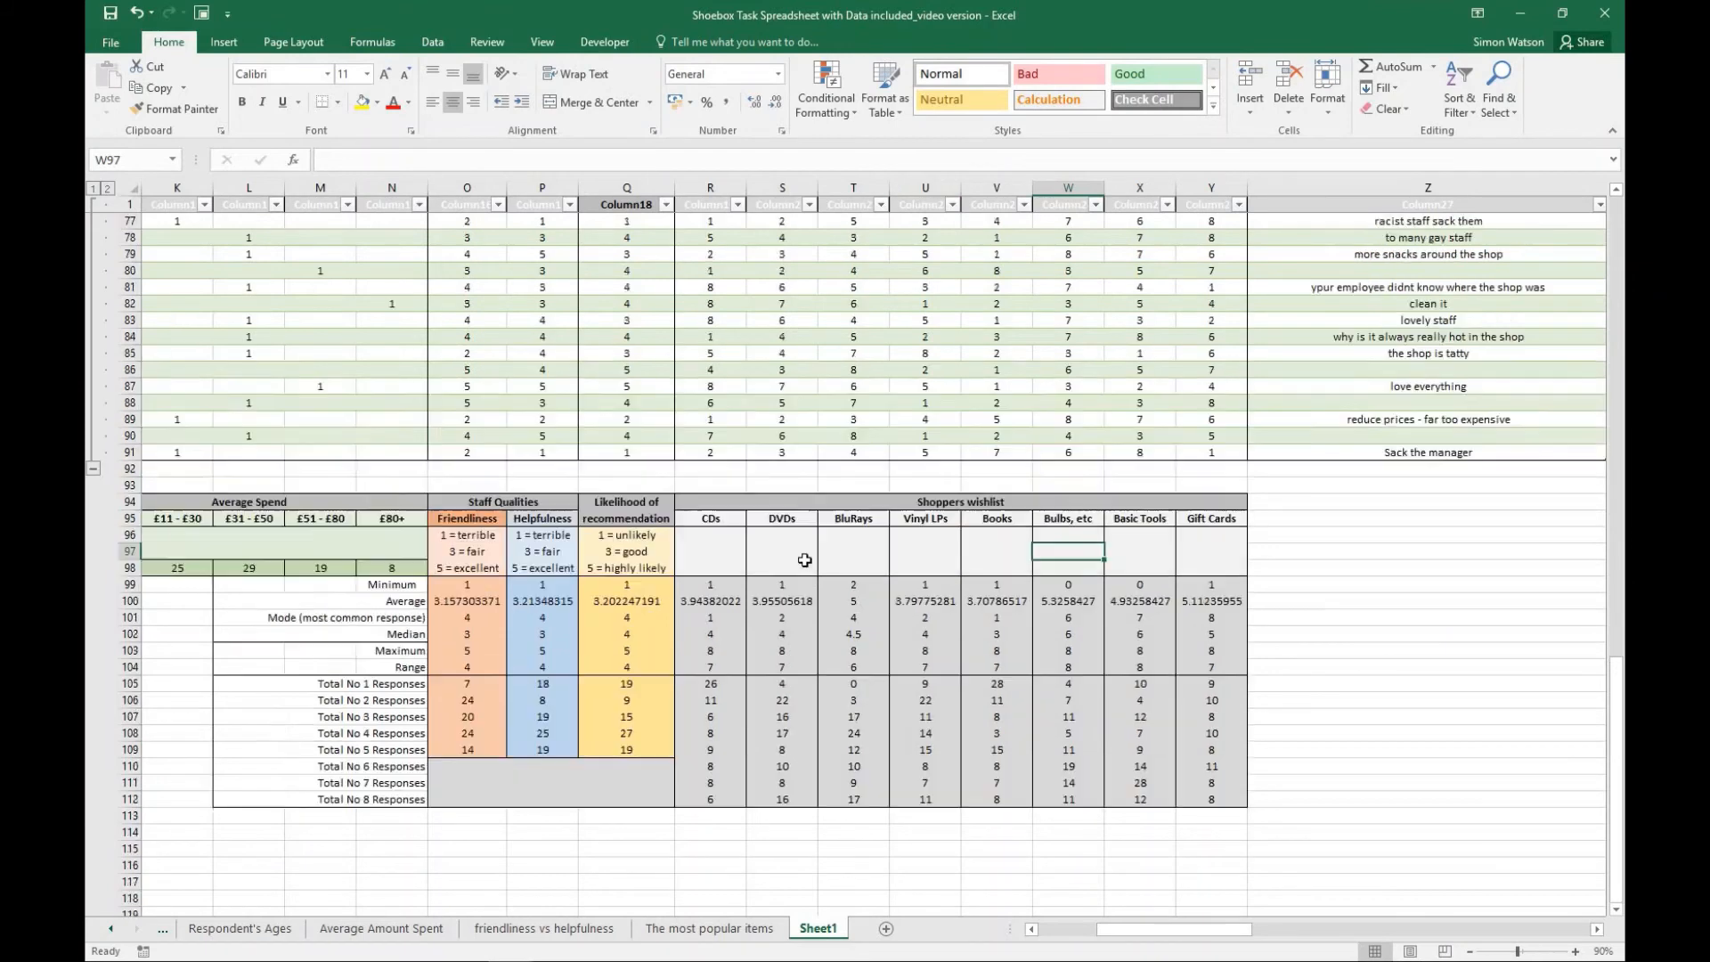
pyautogui.click(726, 929)
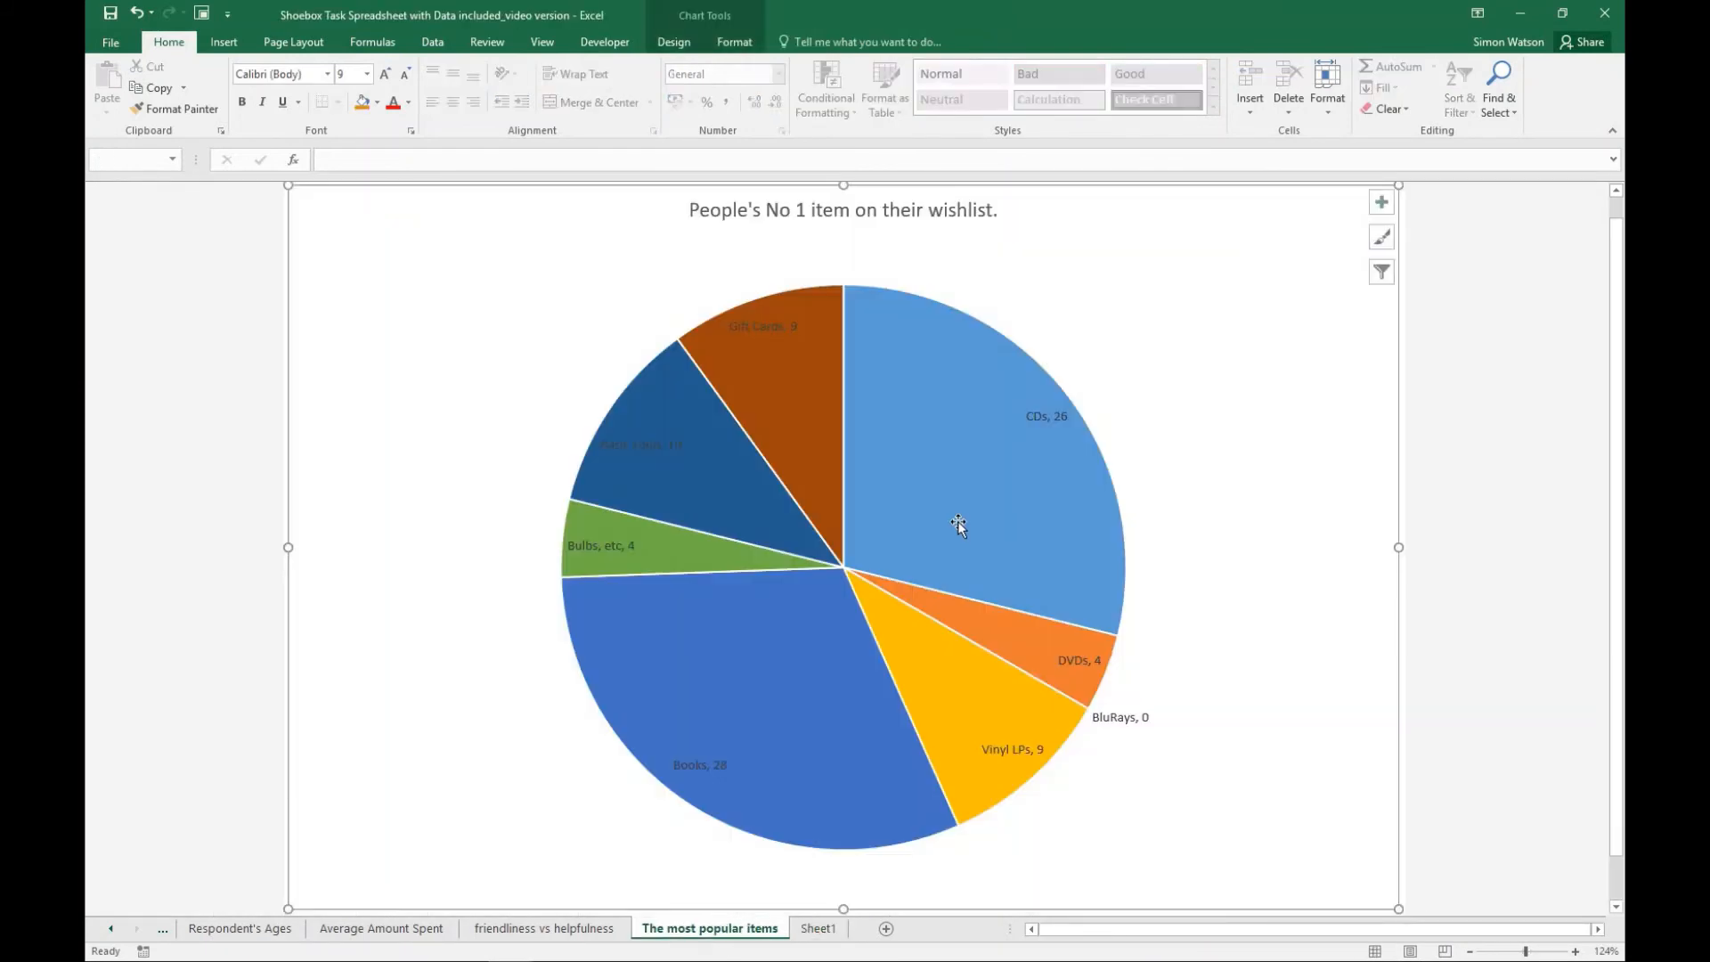
pyautogui.moveTo(959, 523)
# - Insert a 3-D pie chart on Sheet1 from the wishlist headings R95:Y95 and the Total No 8 Responses in R112:Y112
pyautogui.click(823, 929)
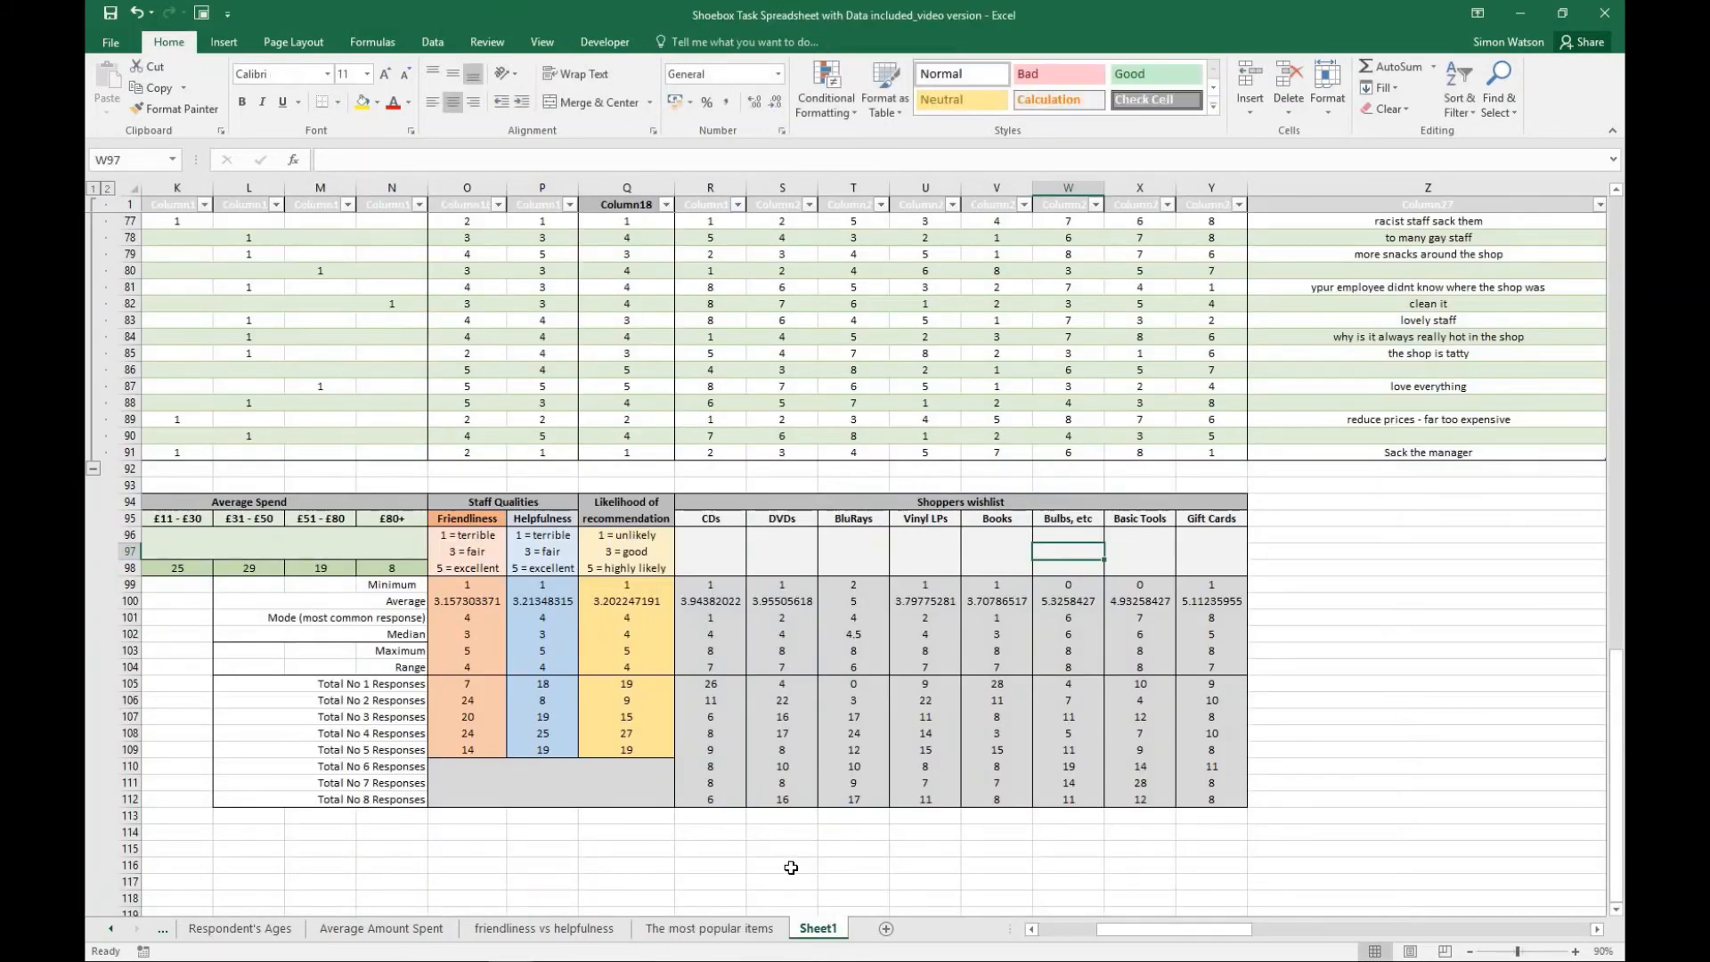
pyautogui.click(783, 866)
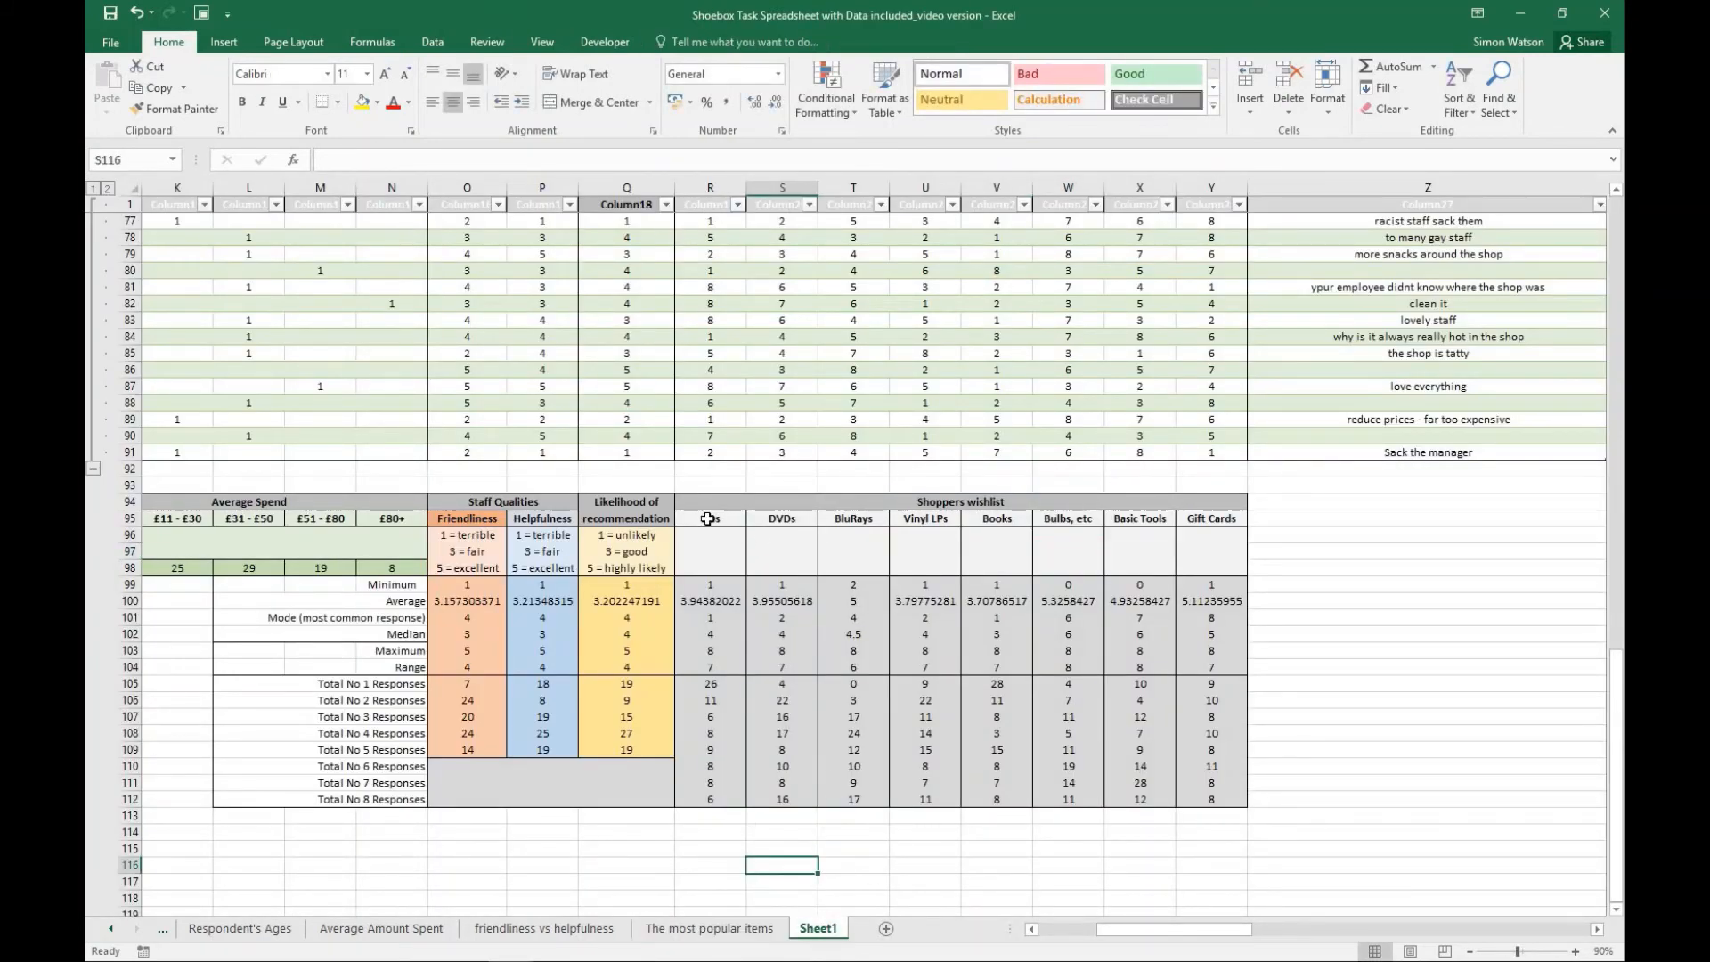
pyautogui.moveTo(708, 518); pyautogui.dragTo(1224, 518)
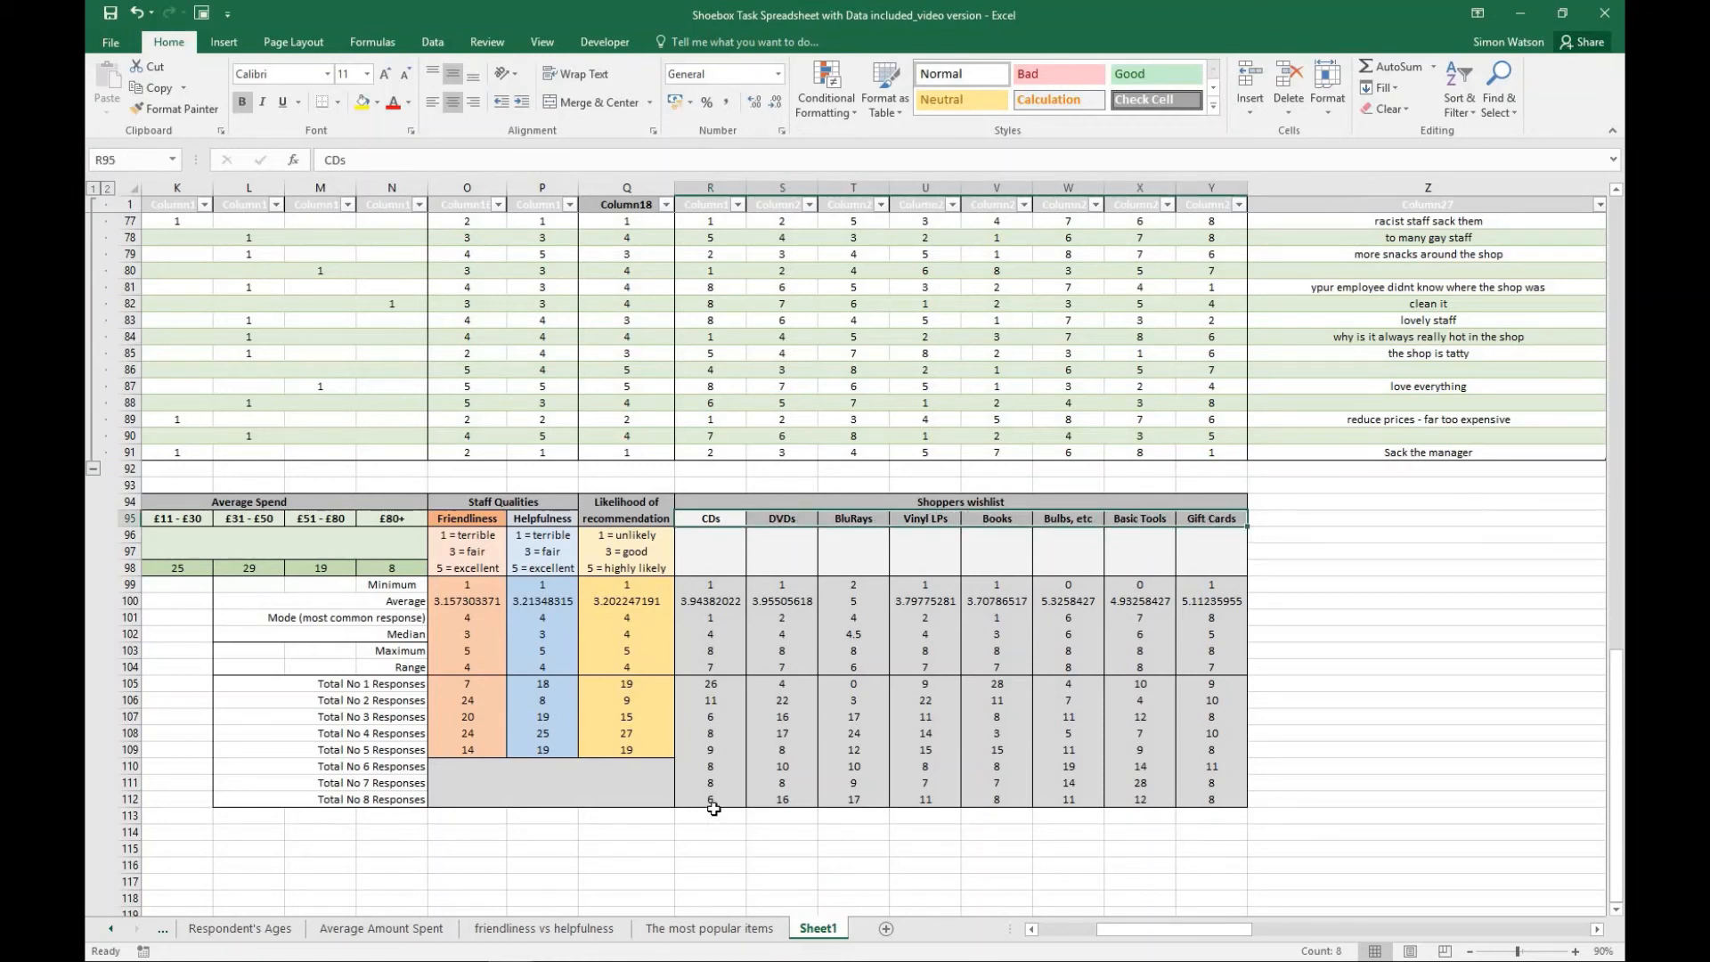
pyautogui.moveTo(712, 800); pyautogui.dragTo(799, 796)
pyautogui.moveTo(900, 795); pyautogui.dragTo(1208, 795)
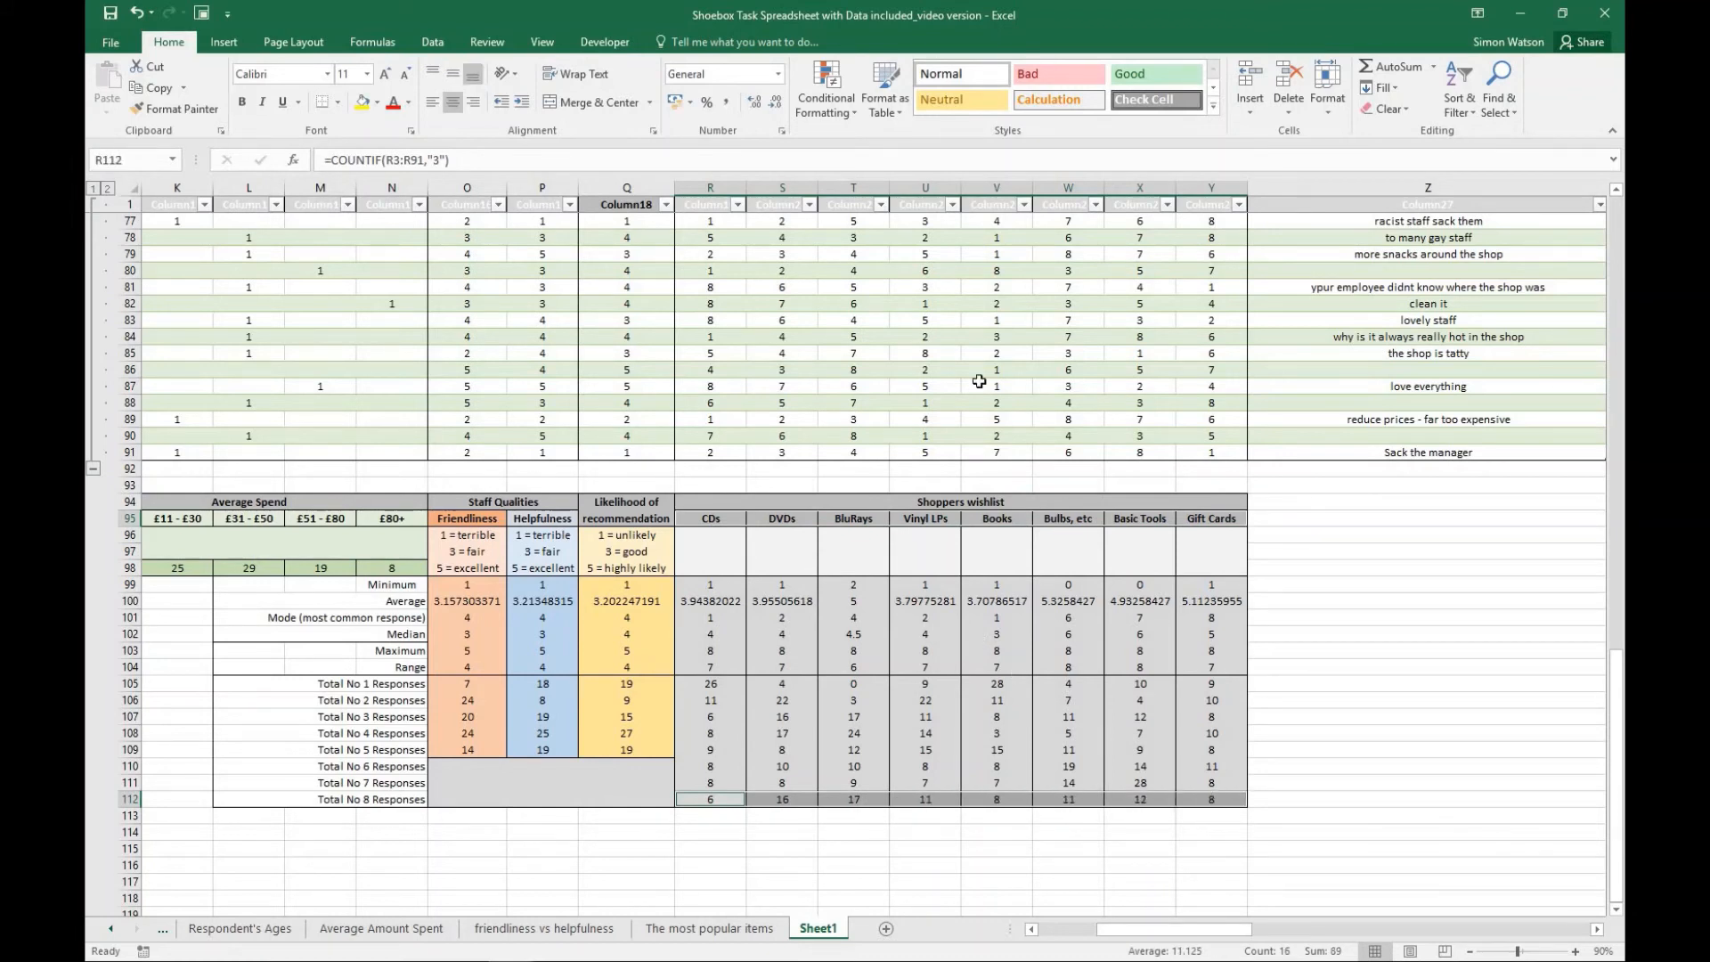
pyautogui.click(223, 42)
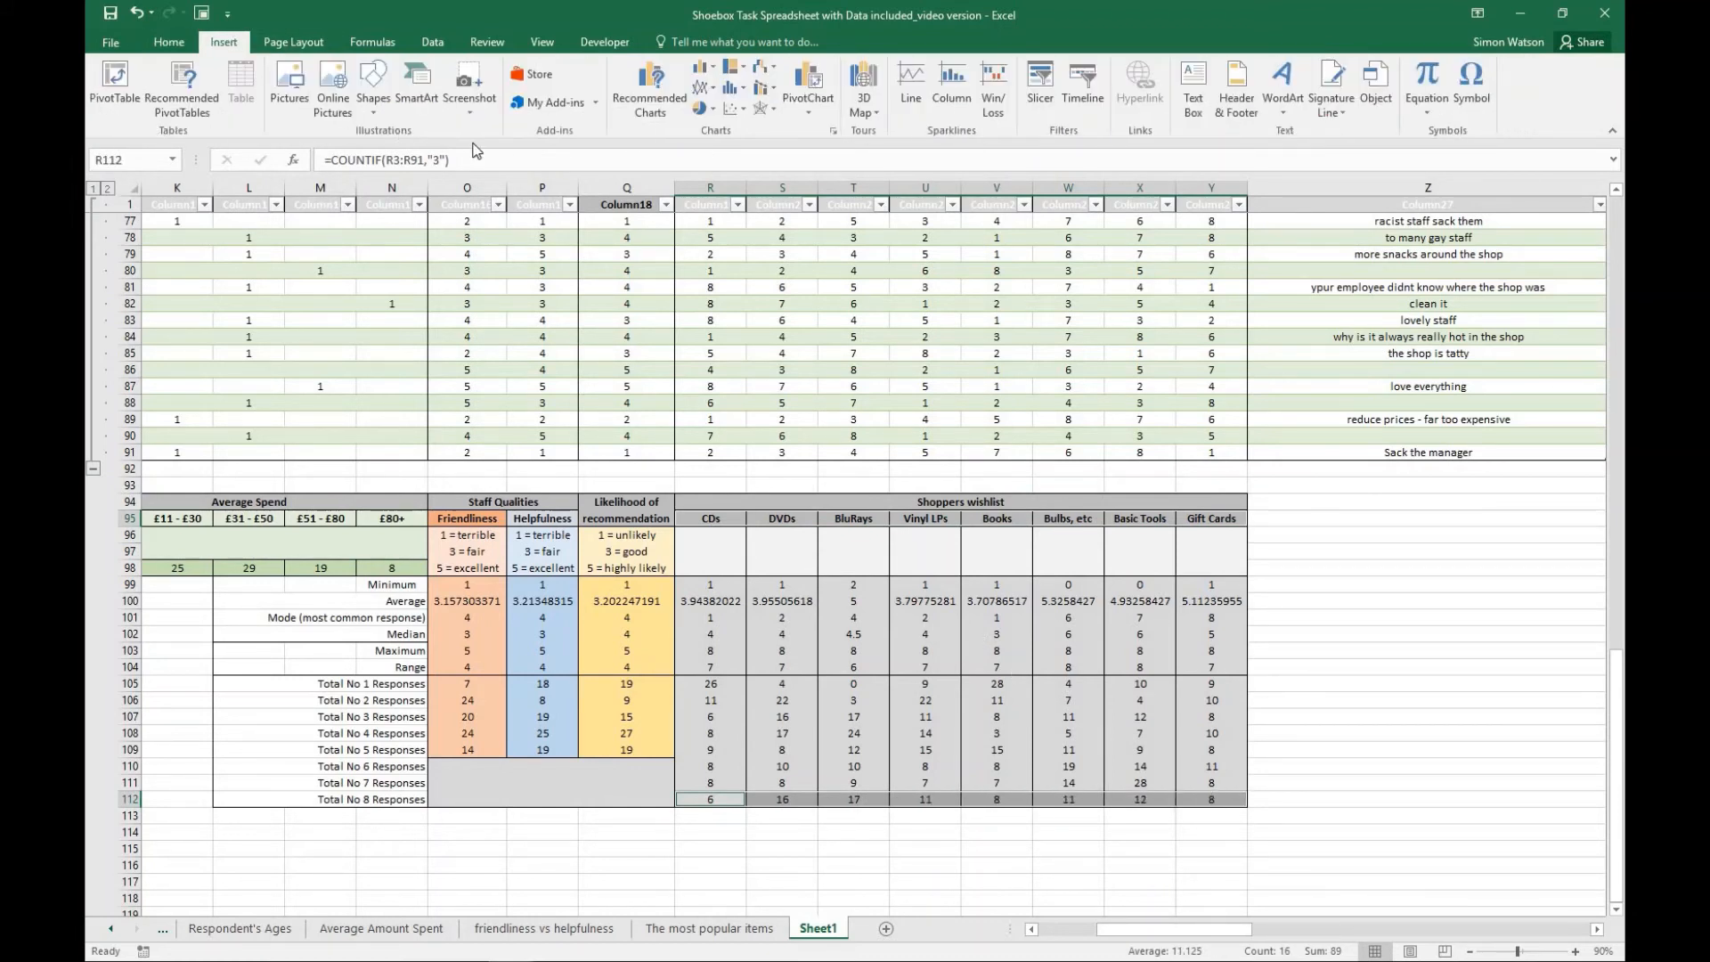
pyautogui.click(700, 108)
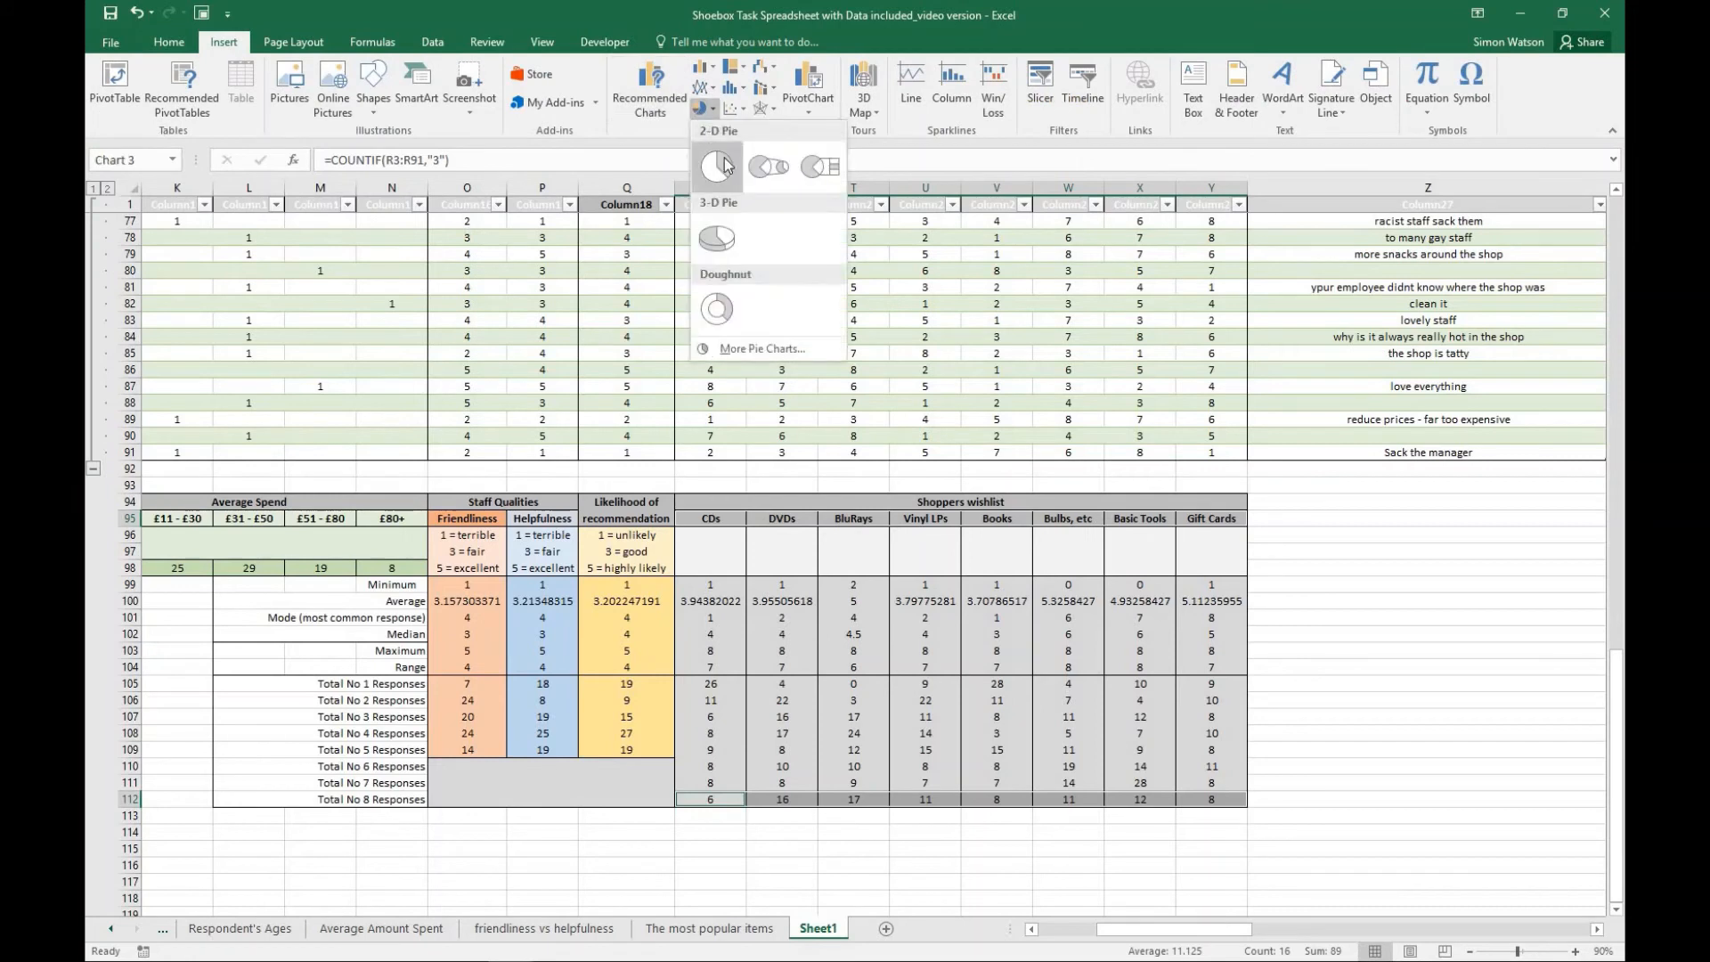
pyautogui.click(721, 249)
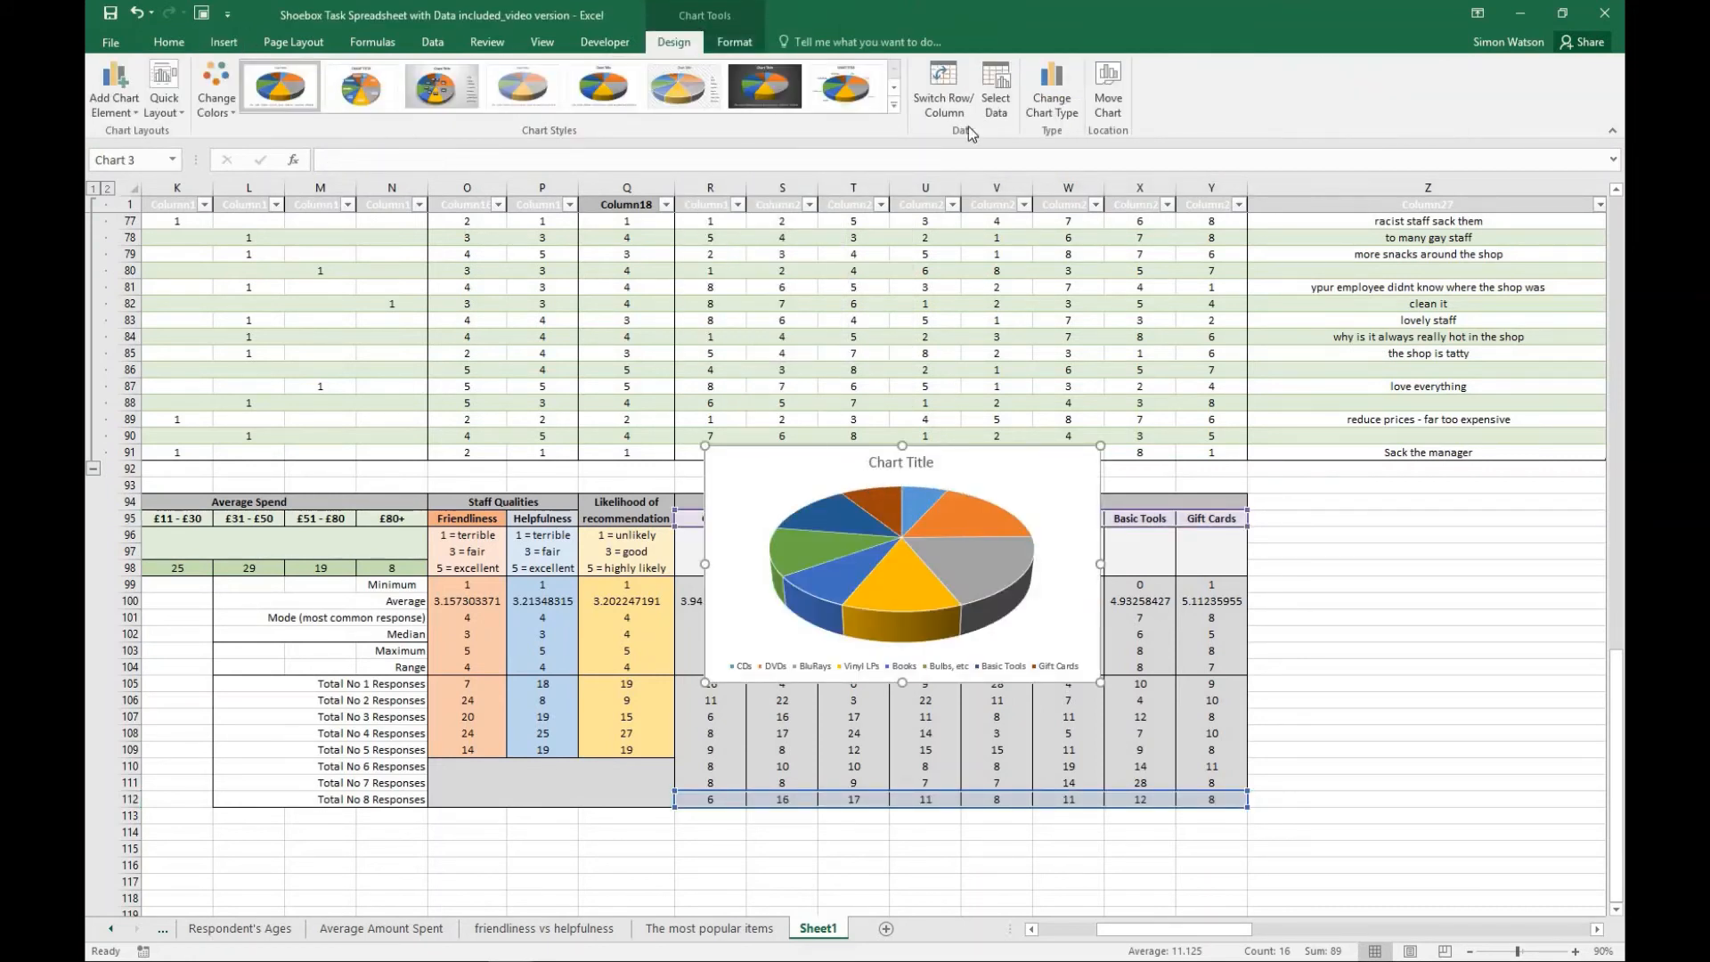
# - Move the 3-D pie chart to a new sheet named "Least Popular Items"
pyautogui.click(1107, 100)
pyautogui.click(459, 304)
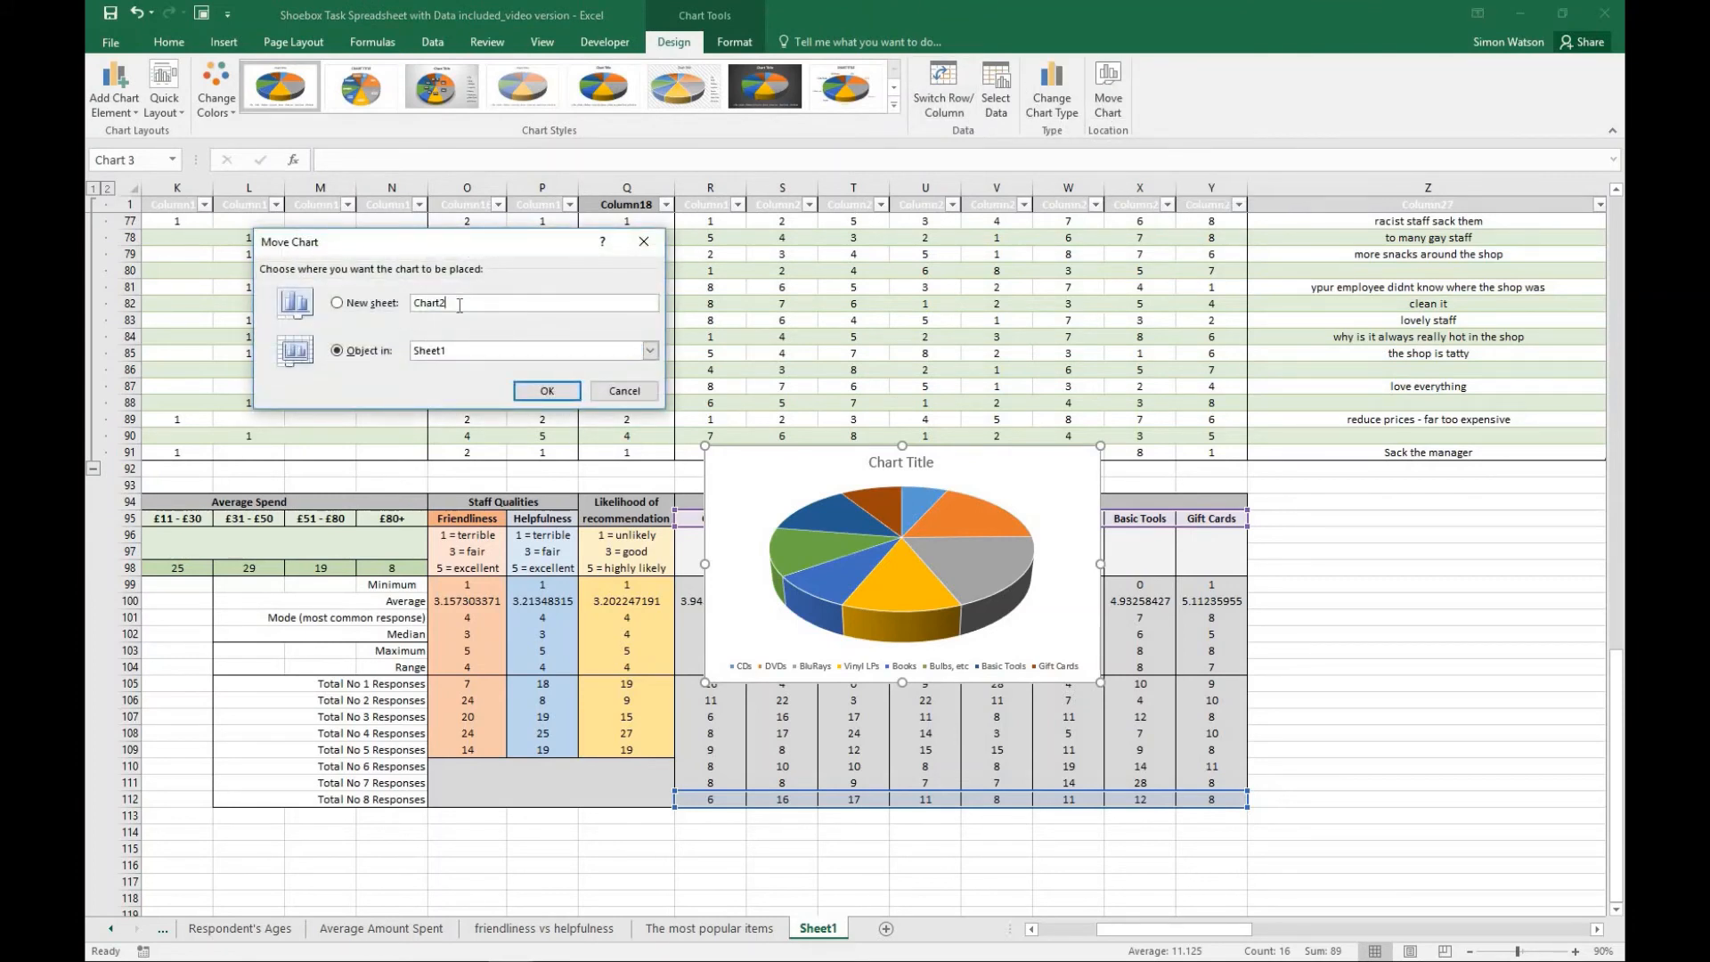
pyautogui.doubleClick(423, 302)
pyautogui.press('BackSpace')
pyautogui.click(453, 307)
pyautogui.press('BackSpace')
pyautogui.write('p')
pyautogui.press('BackSpace')
pyautogui.write('pular Items')
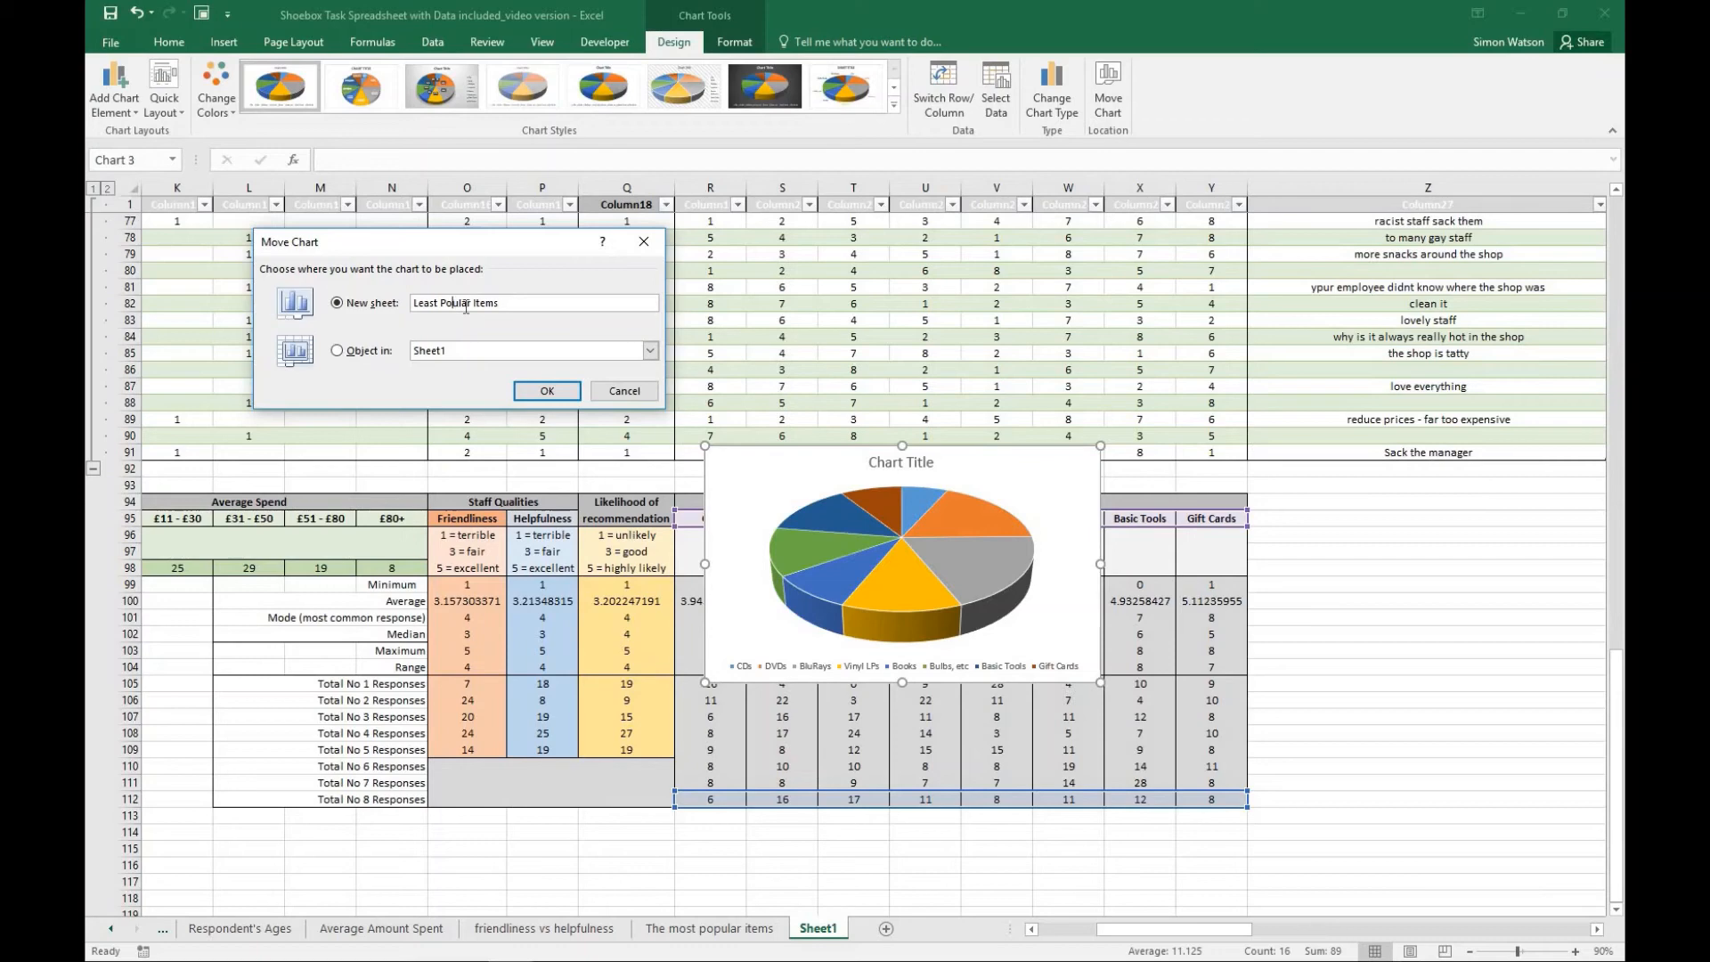
pyautogui.click(537, 391)
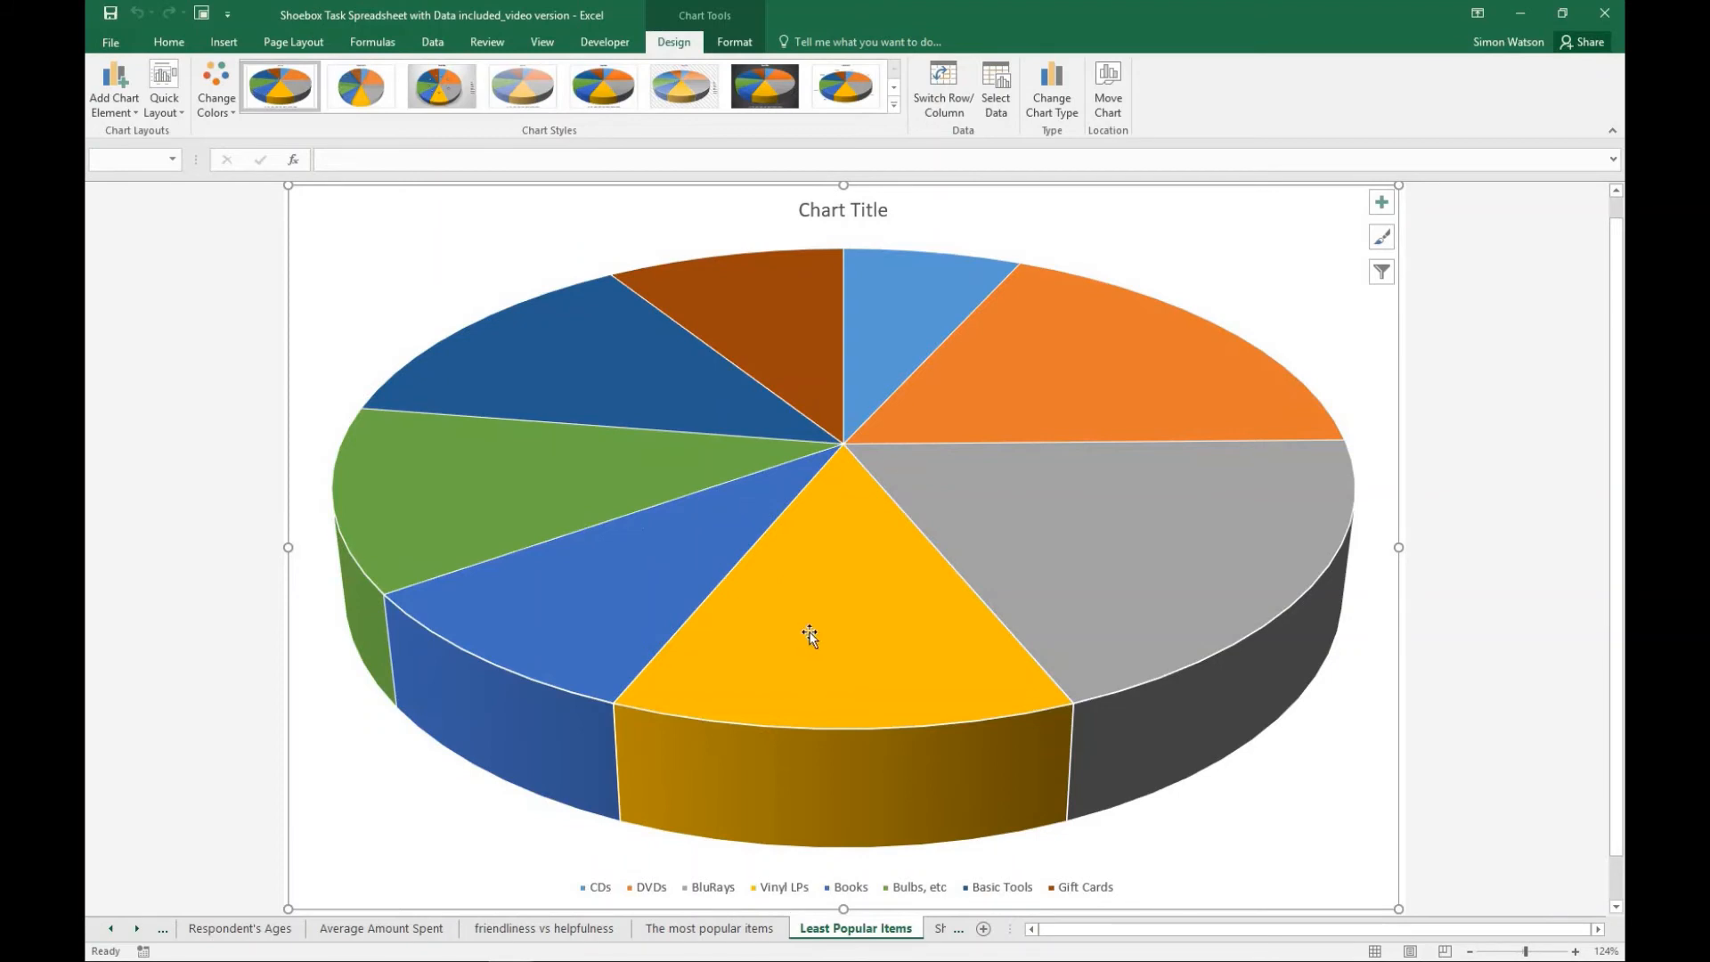
# - Apply quick Layout 4 to the 3-D pie chart and switch to "The most popular items" sheet for comparison
pyautogui.click(171, 114)
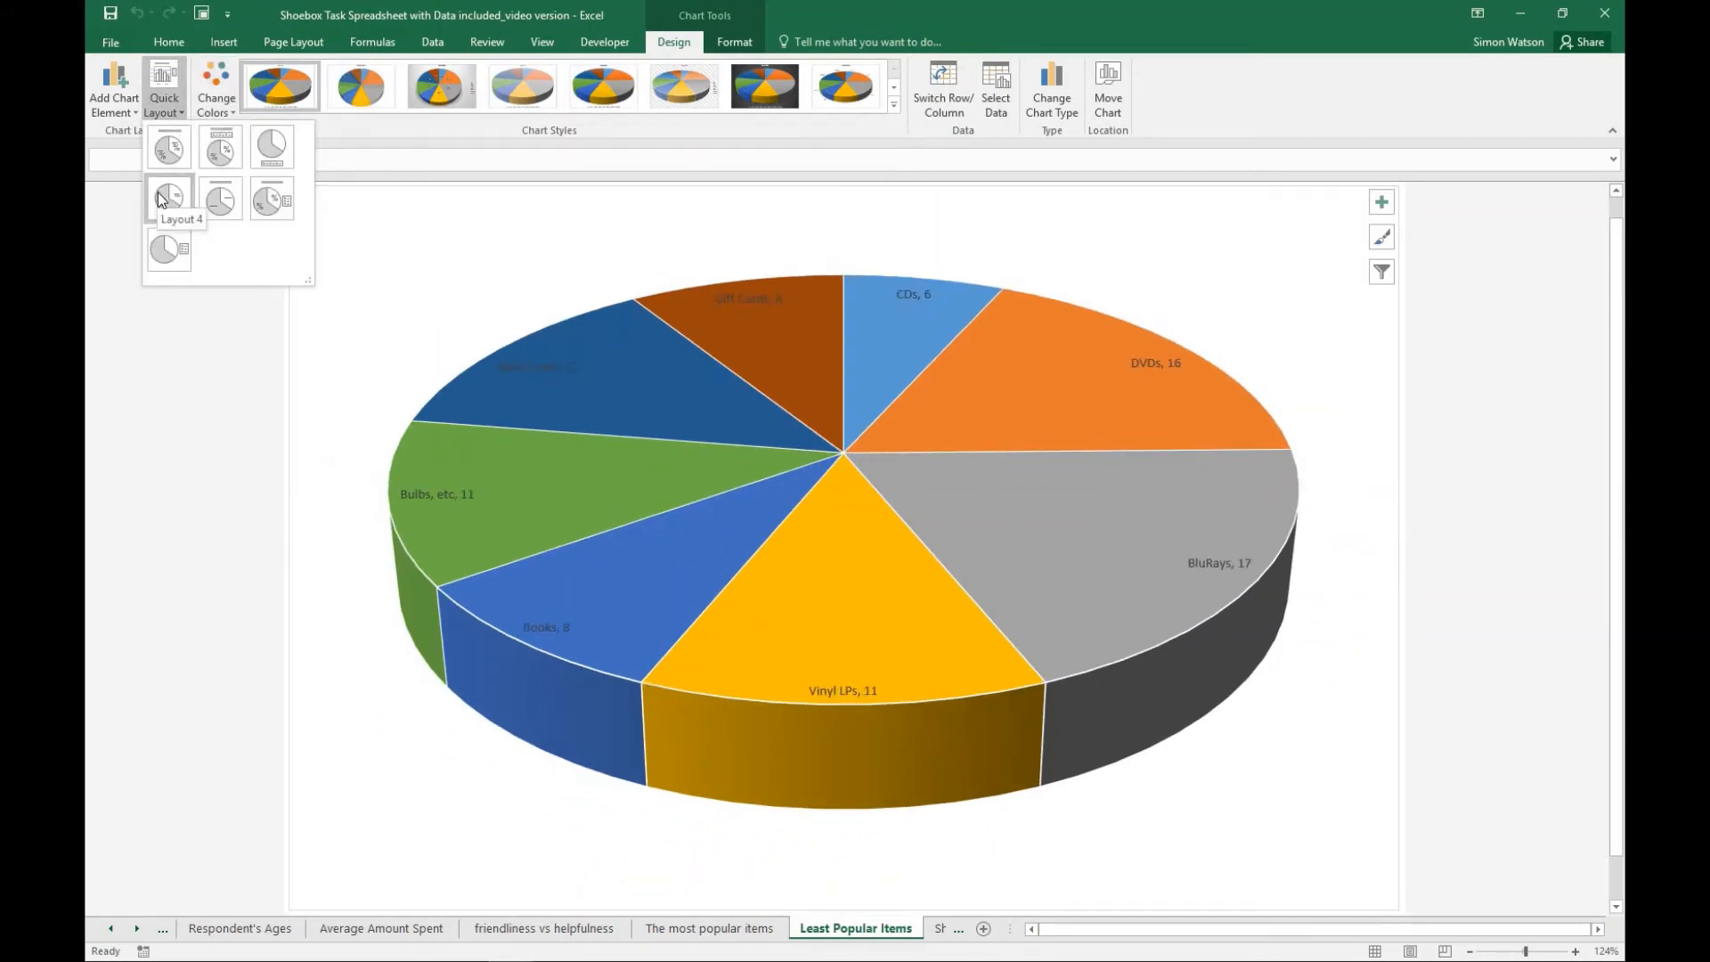
pyautogui.click(168, 203)
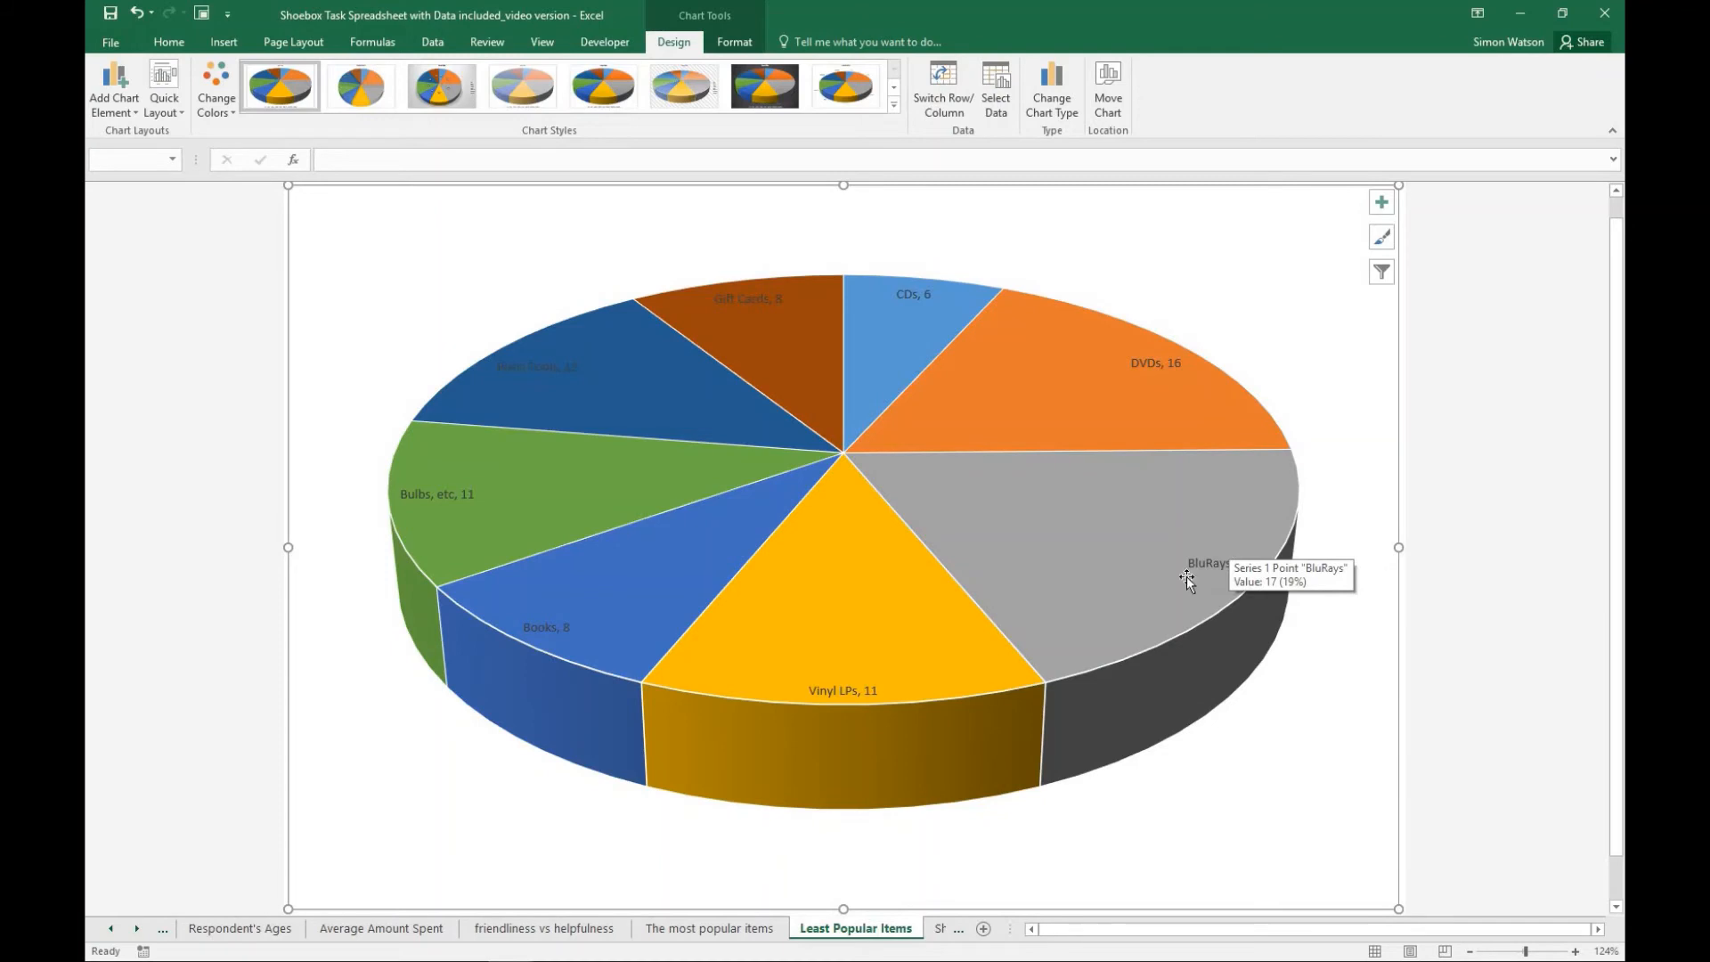
pyautogui.click(710, 928)
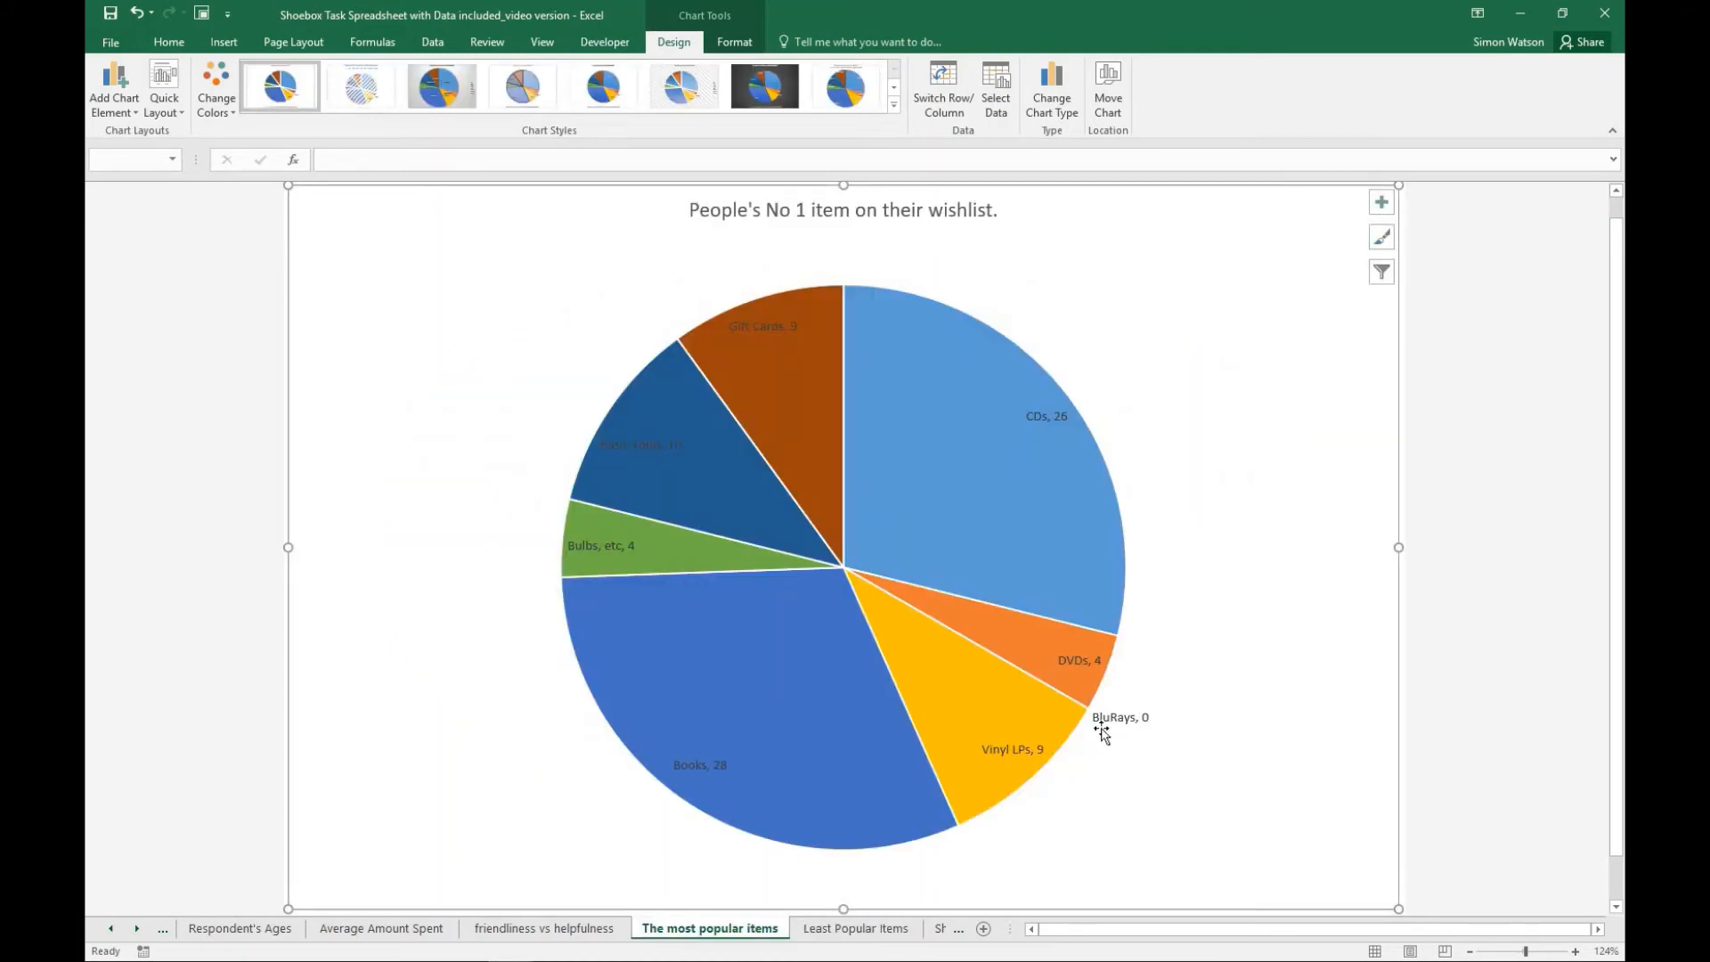
# - Return to the "Least Popular Items" sheet and add a chart title above the 3-D pie chart
pyautogui.click(839, 931)
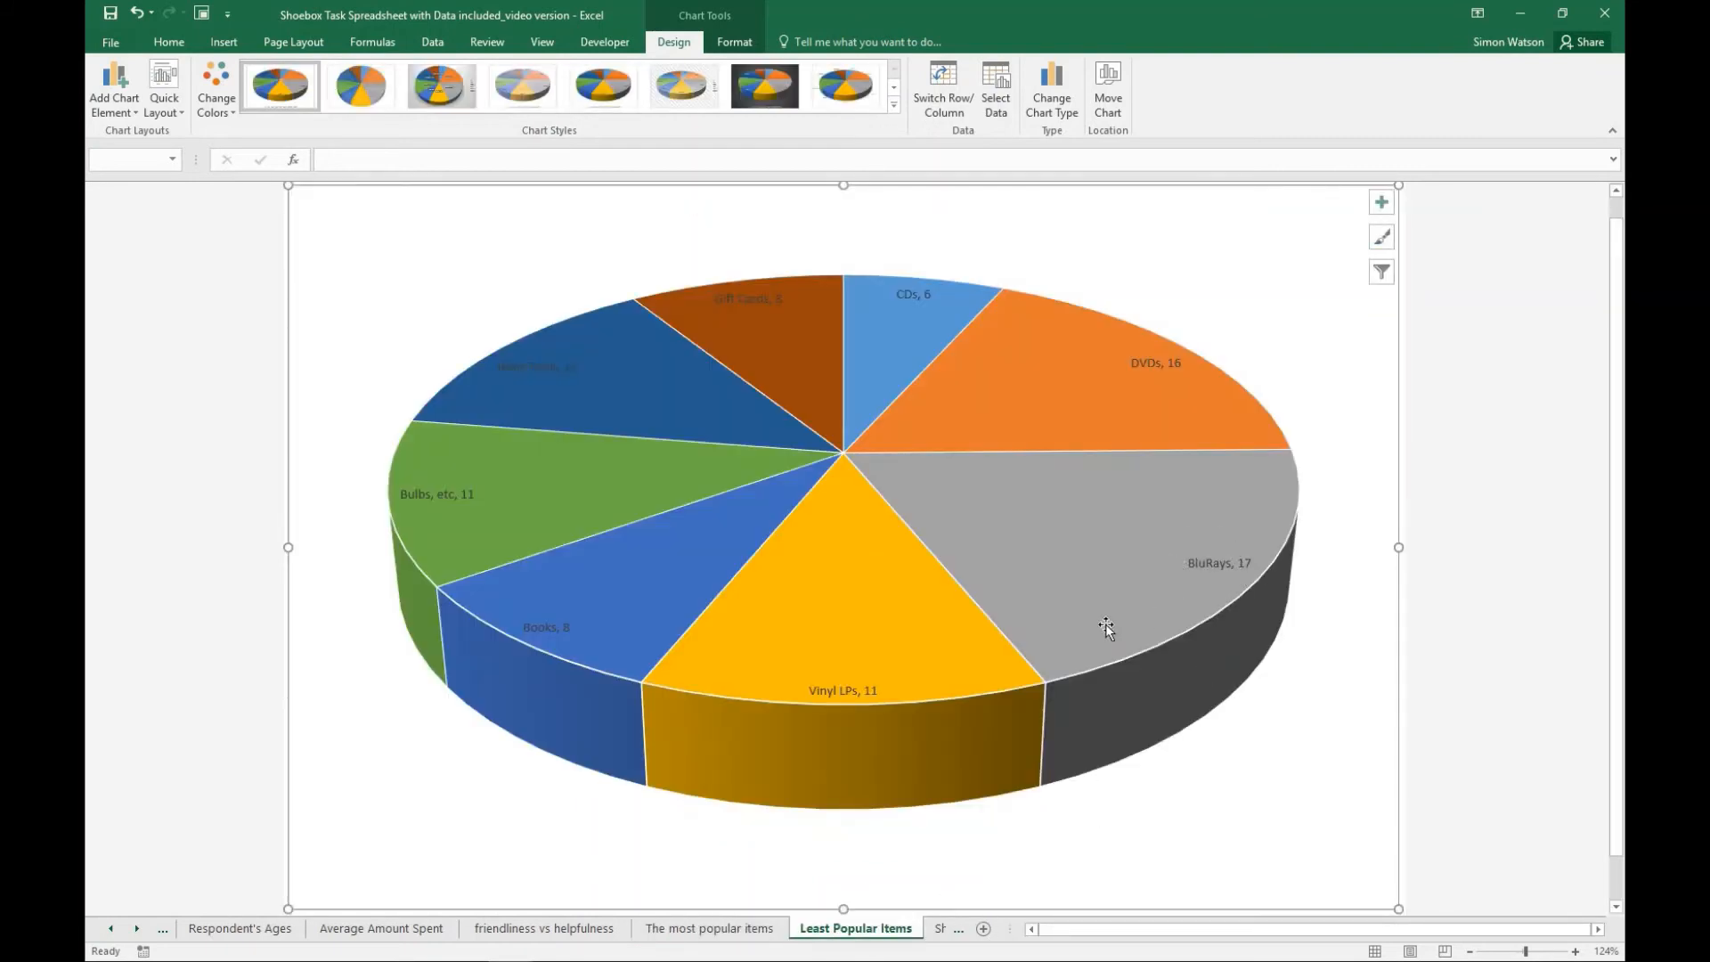
pyautogui.moveTo(1067, 638)
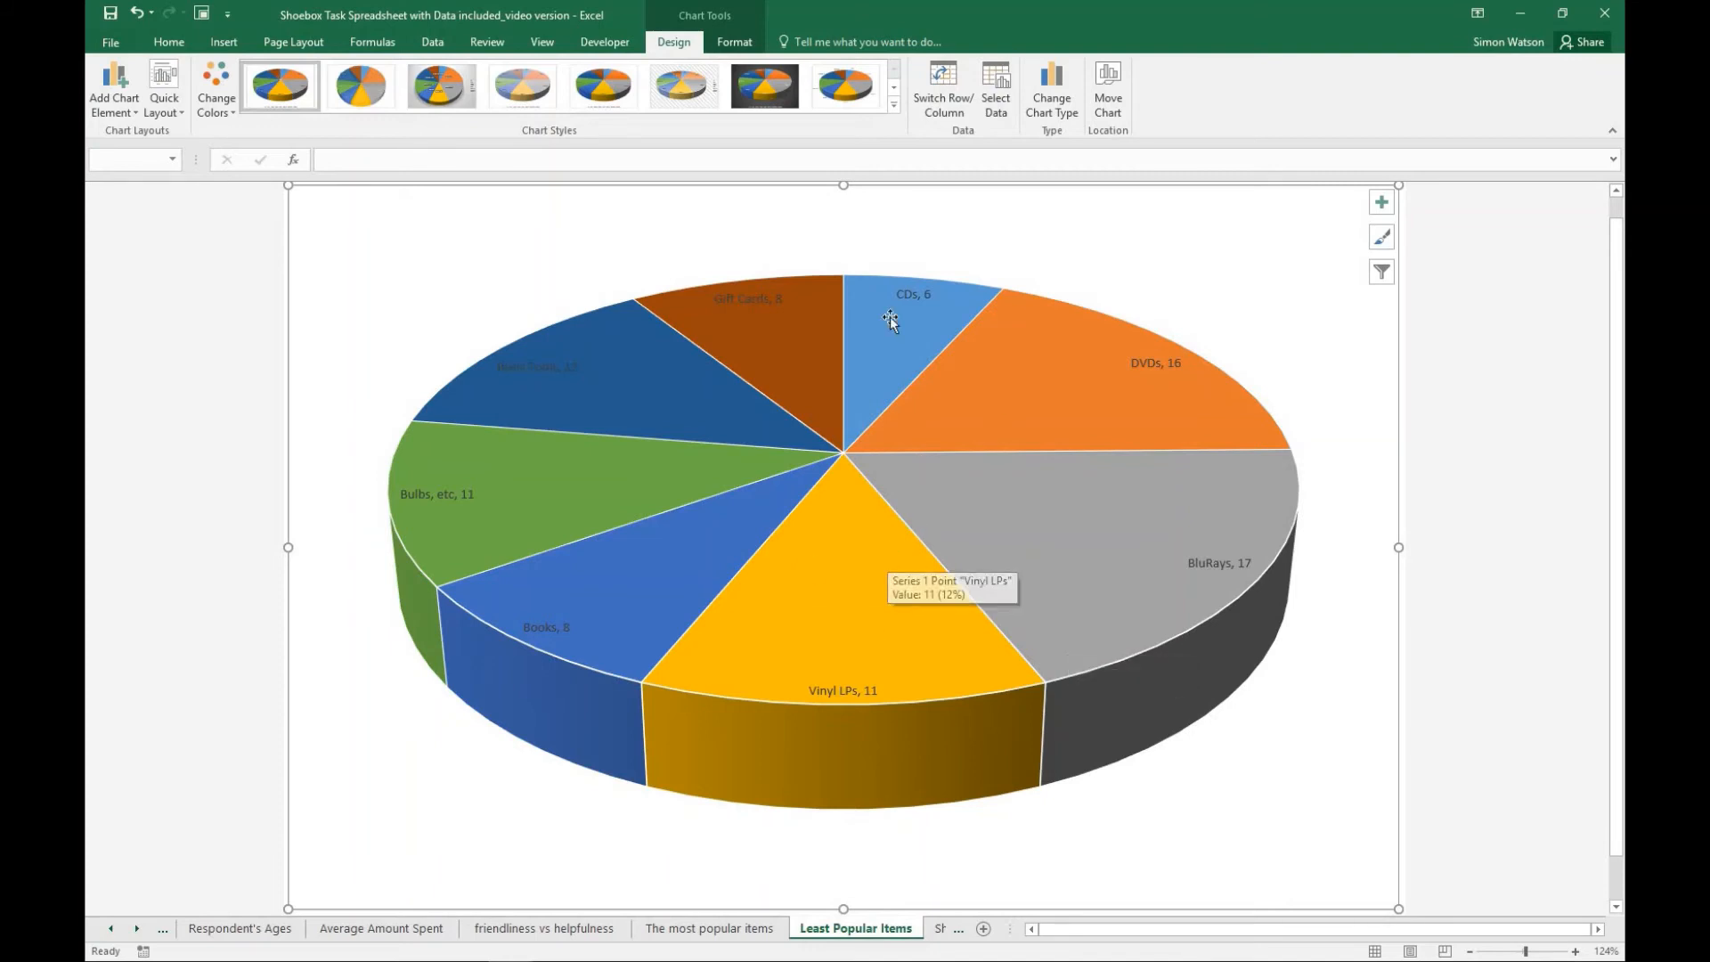
pyautogui.click(172, 114)
pyautogui.click(130, 111)
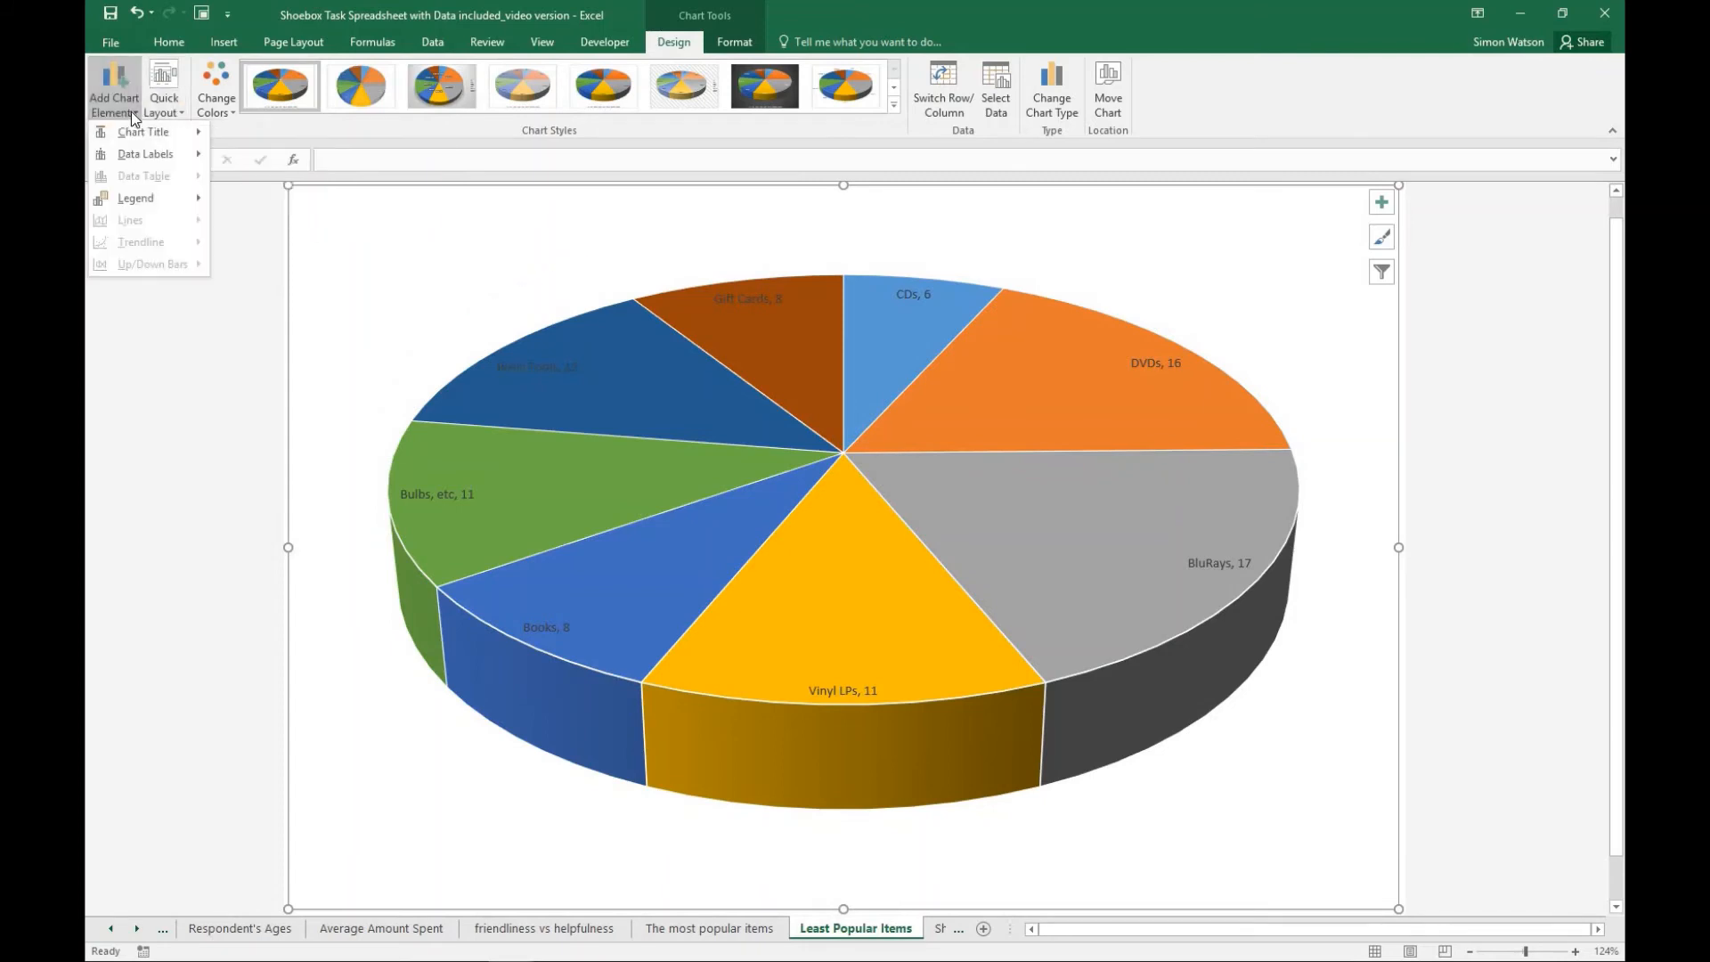
pyautogui.click(1380, 203)
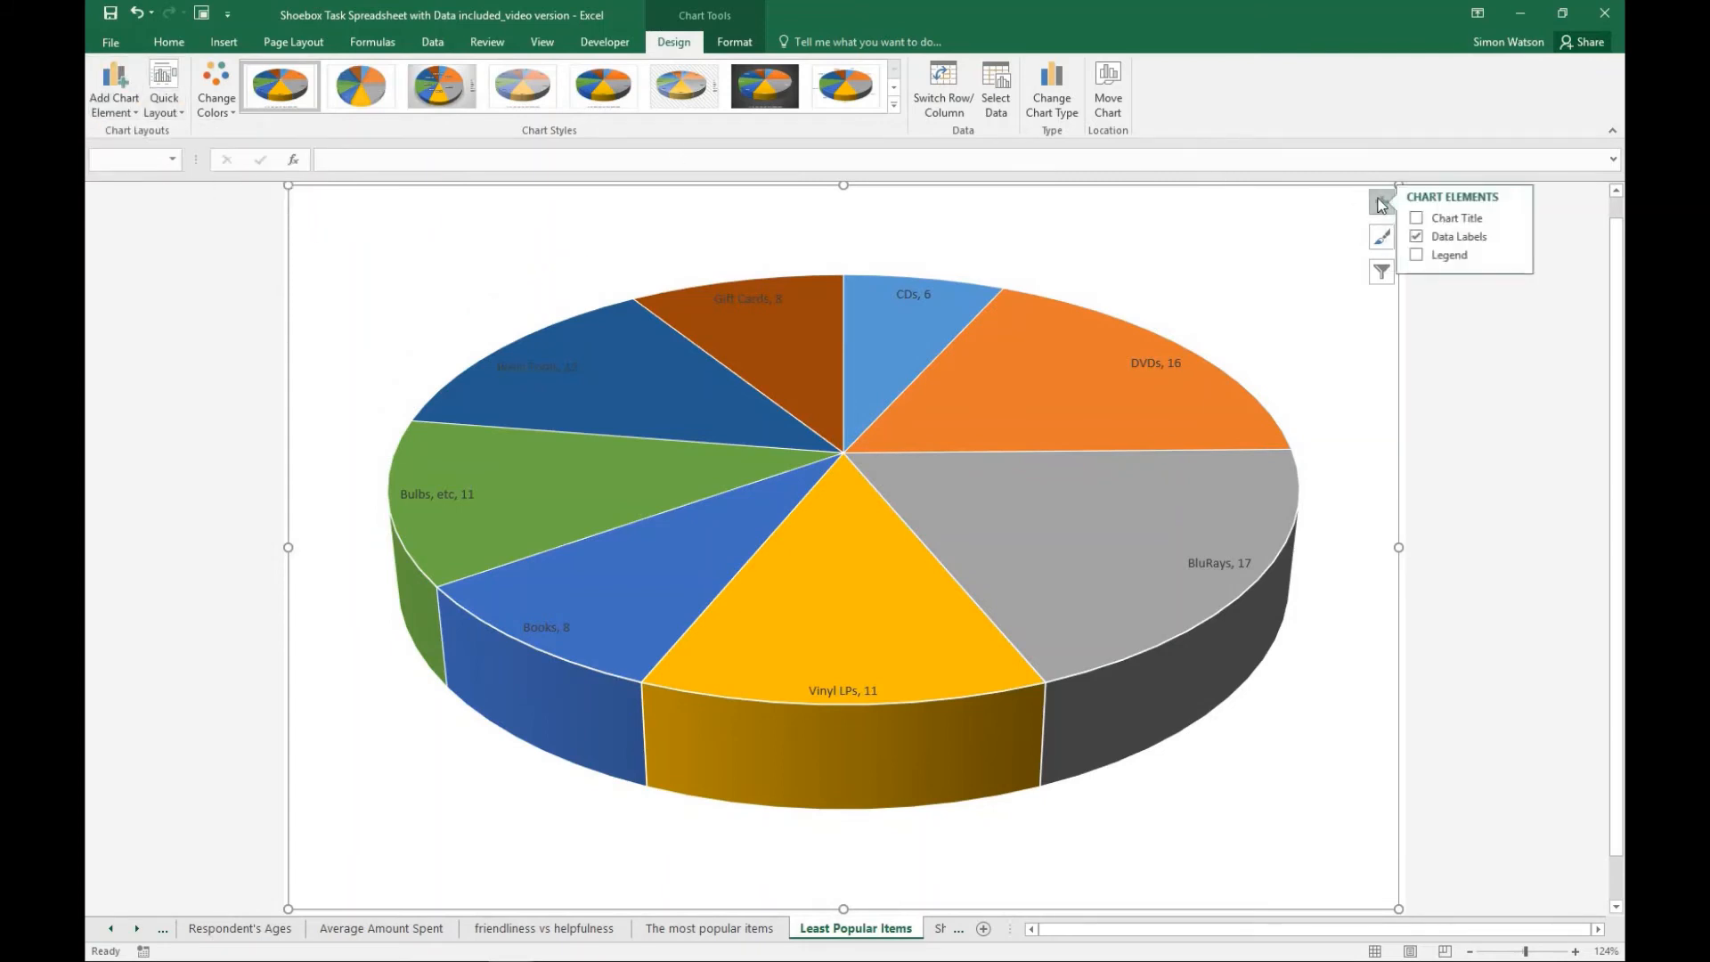
pyautogui.click(1424, 220)
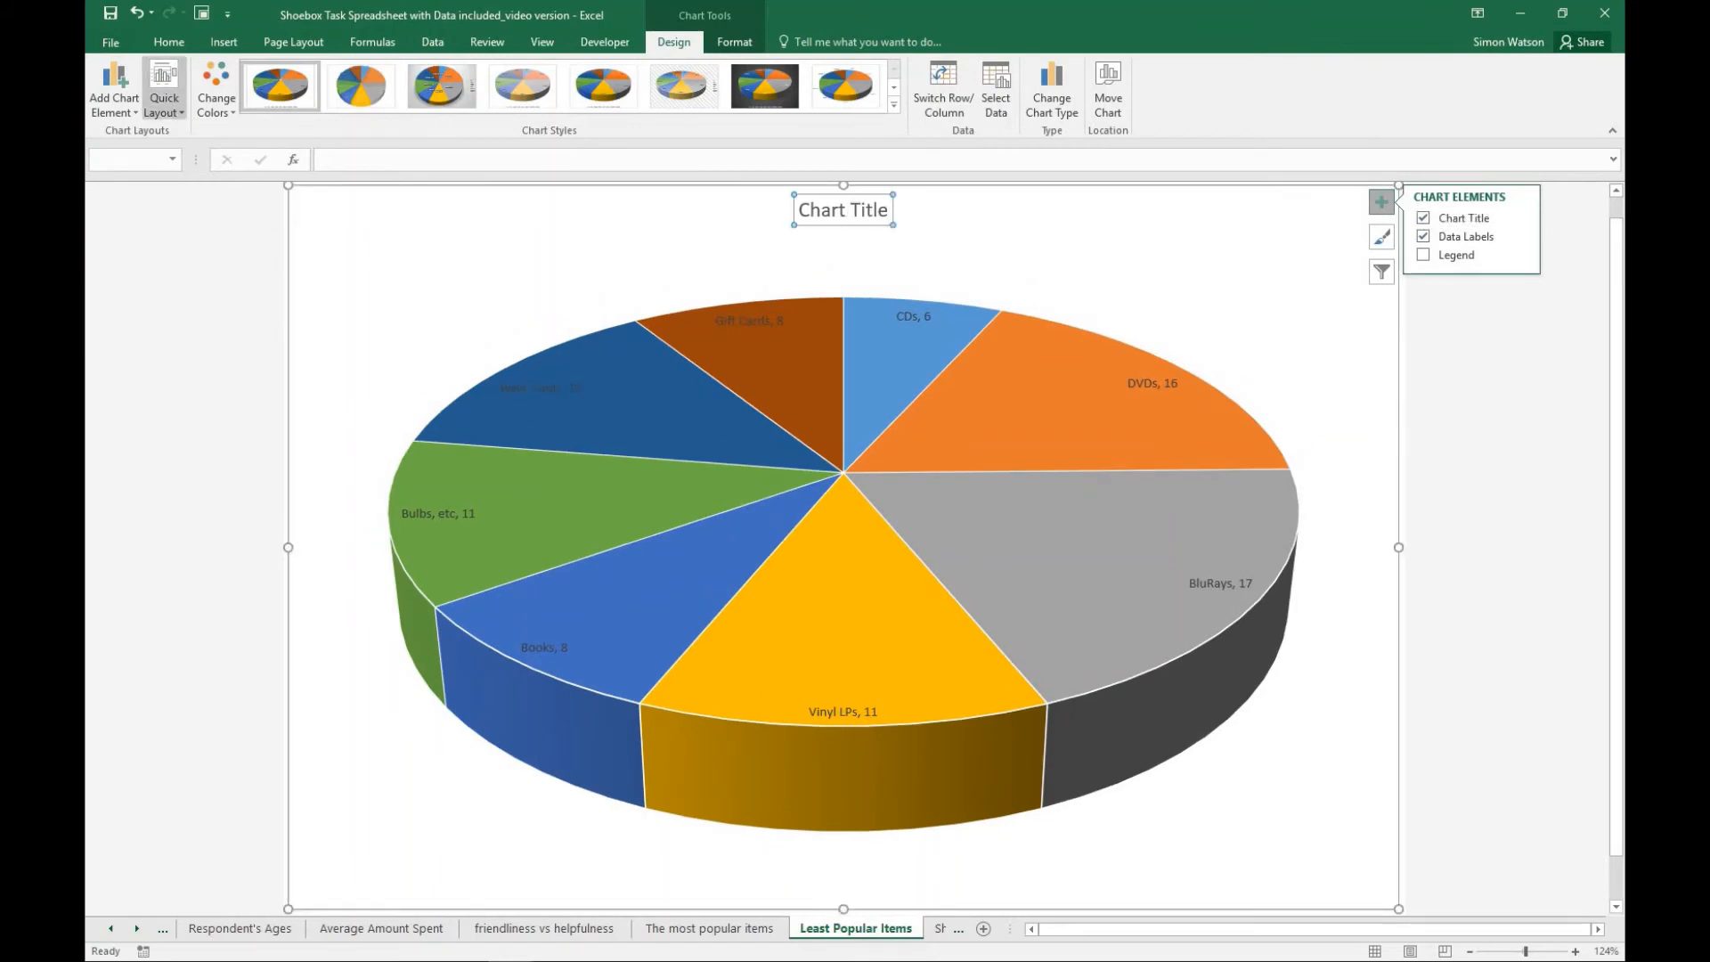
# - Replace the placeholder title of the 3-D pie chart with "Least Popular wishlist item."
pyautogui.click(887, 207)
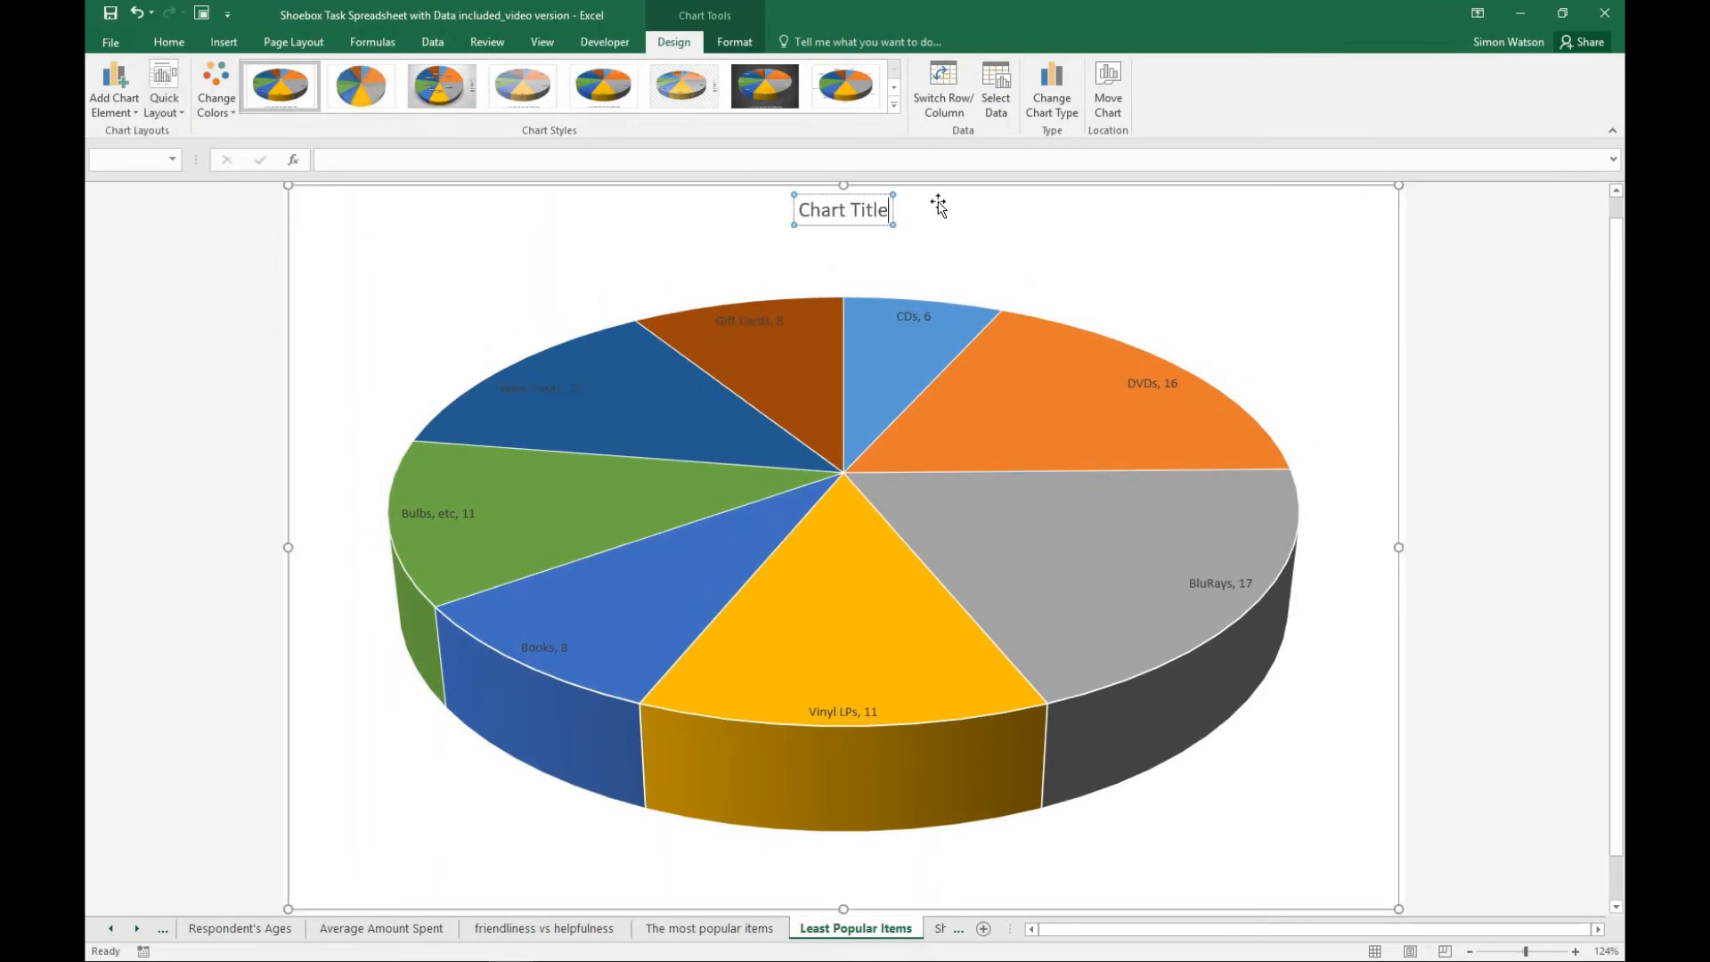
pyautogui.press('BackSpace')
pyautogui.press('BackSpace')
pyautogui.press('BackSpace')
pyautogui.press('BackSpace')
pyautogui.press('BackSpace')
pyautogui.press('BackSpace')
pyautogui.press('BackSpace')
pyautogui.press('BackSpace')
pyautogui.press('BackSpace')
pyautogui.press('BackSpace')
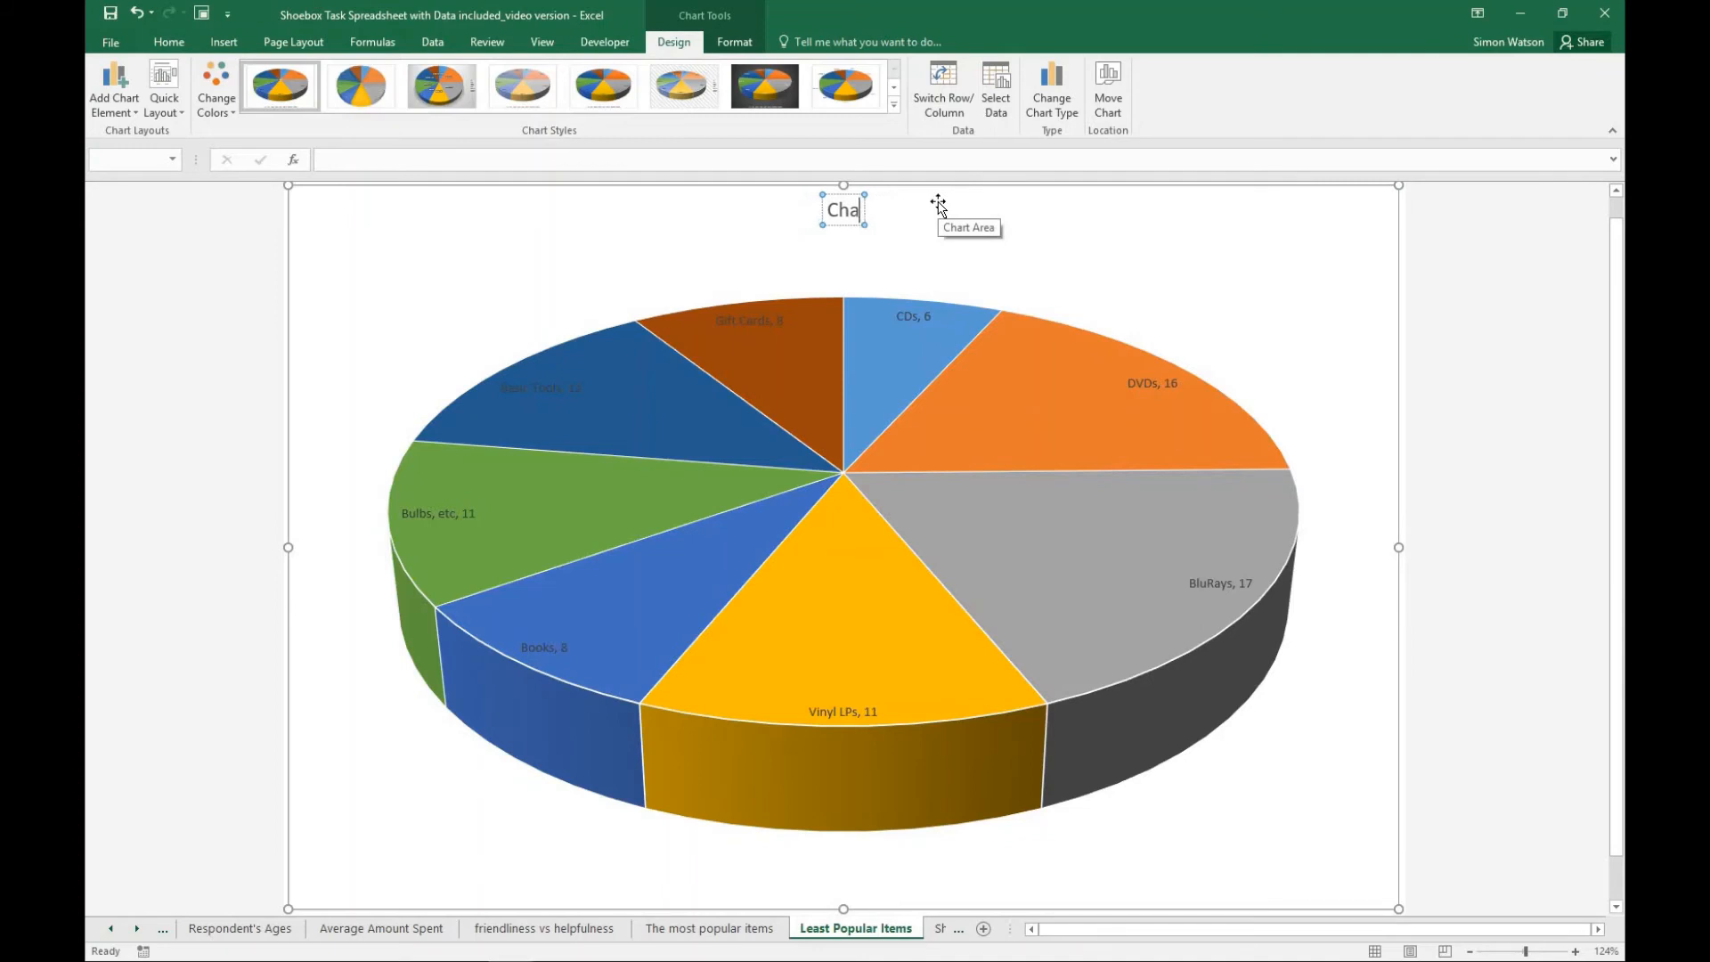
pyautogui.press('BackSpace')
pyautogui.write('Least Popula')
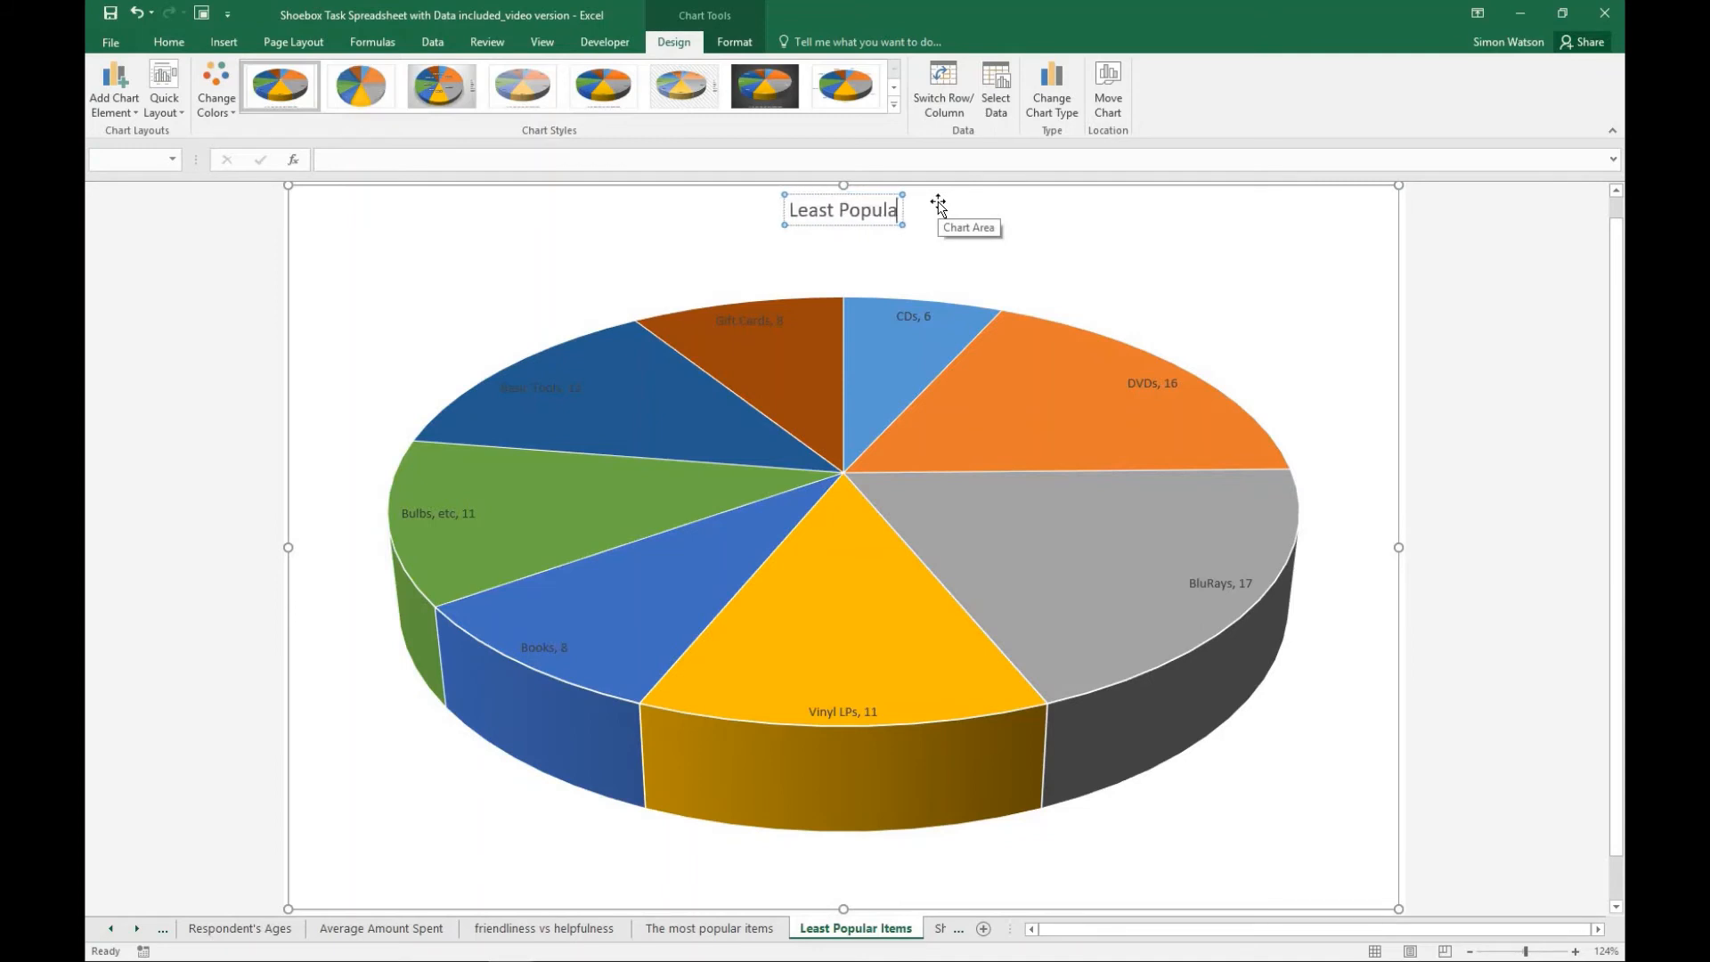
pyautogui.write('r wishlist ')
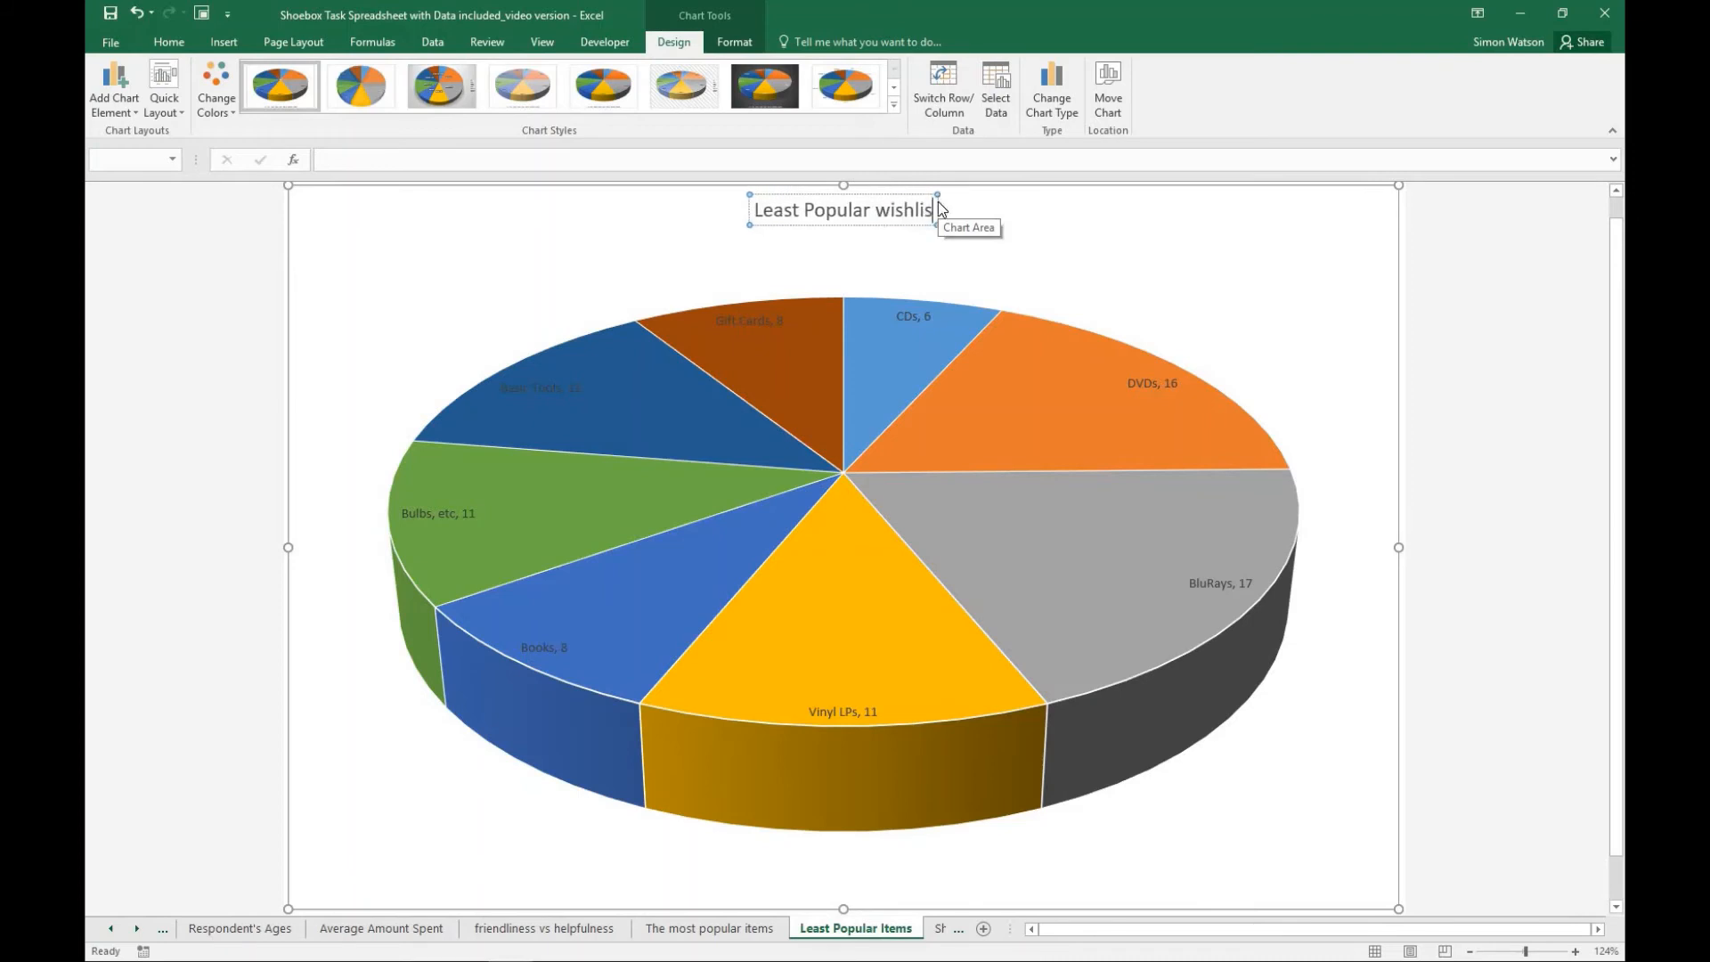
pyautogui.write('item')
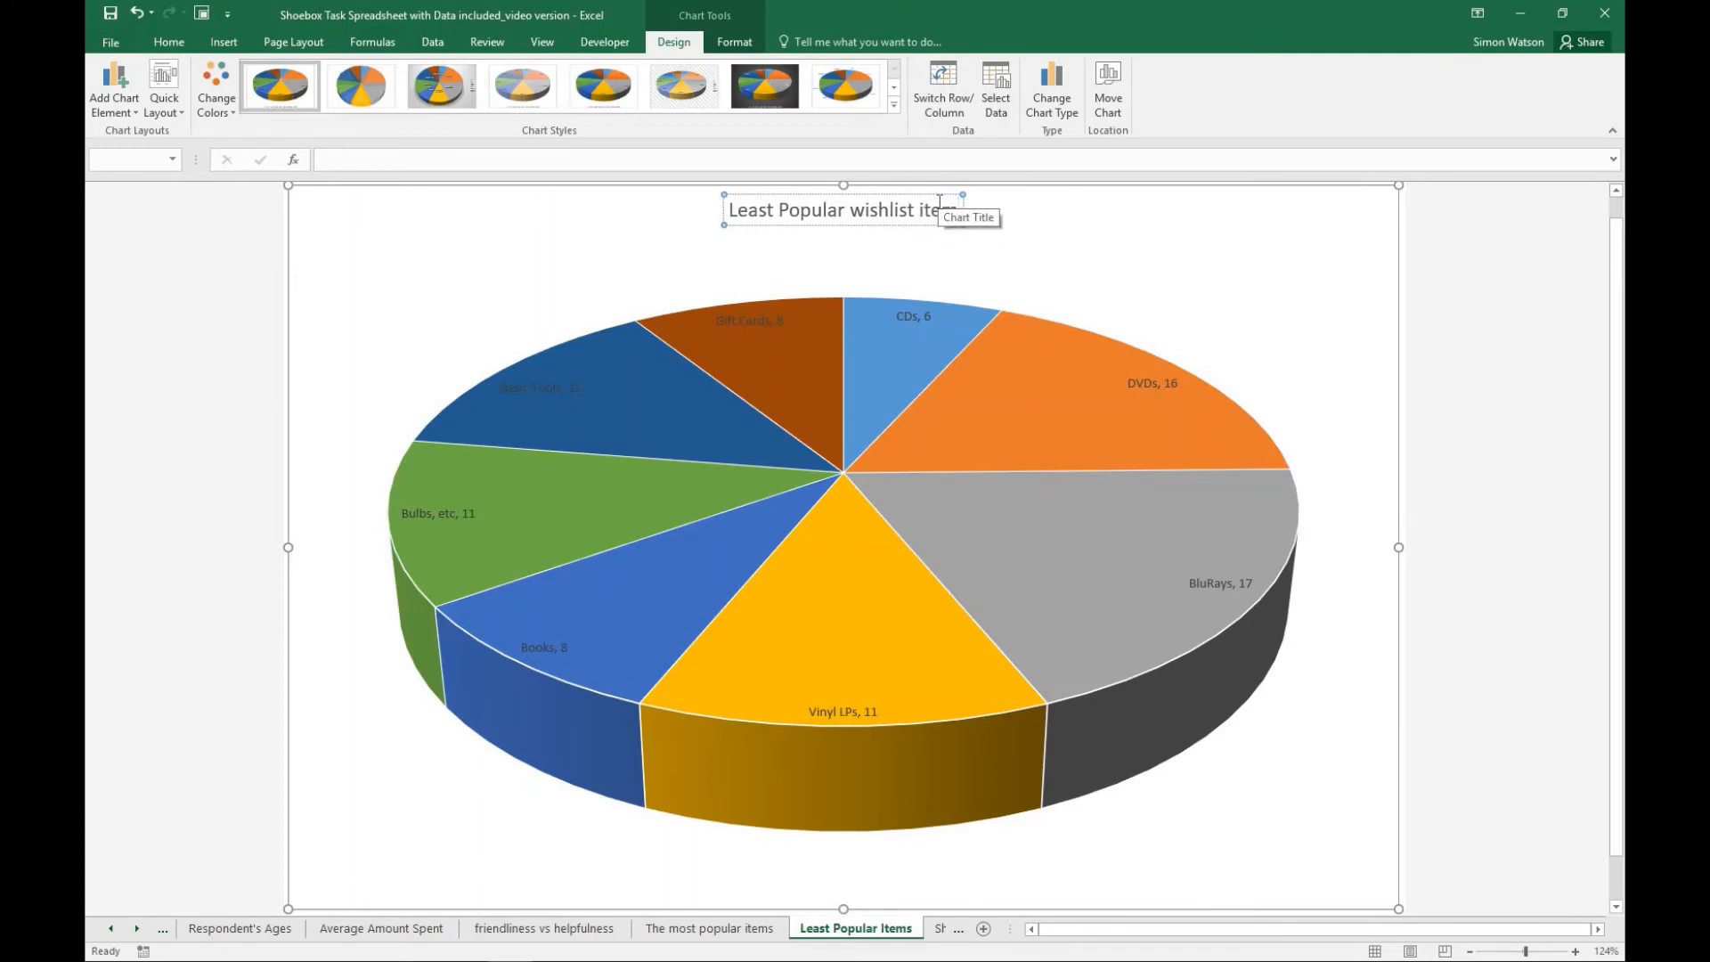
pyautogui.write('.')
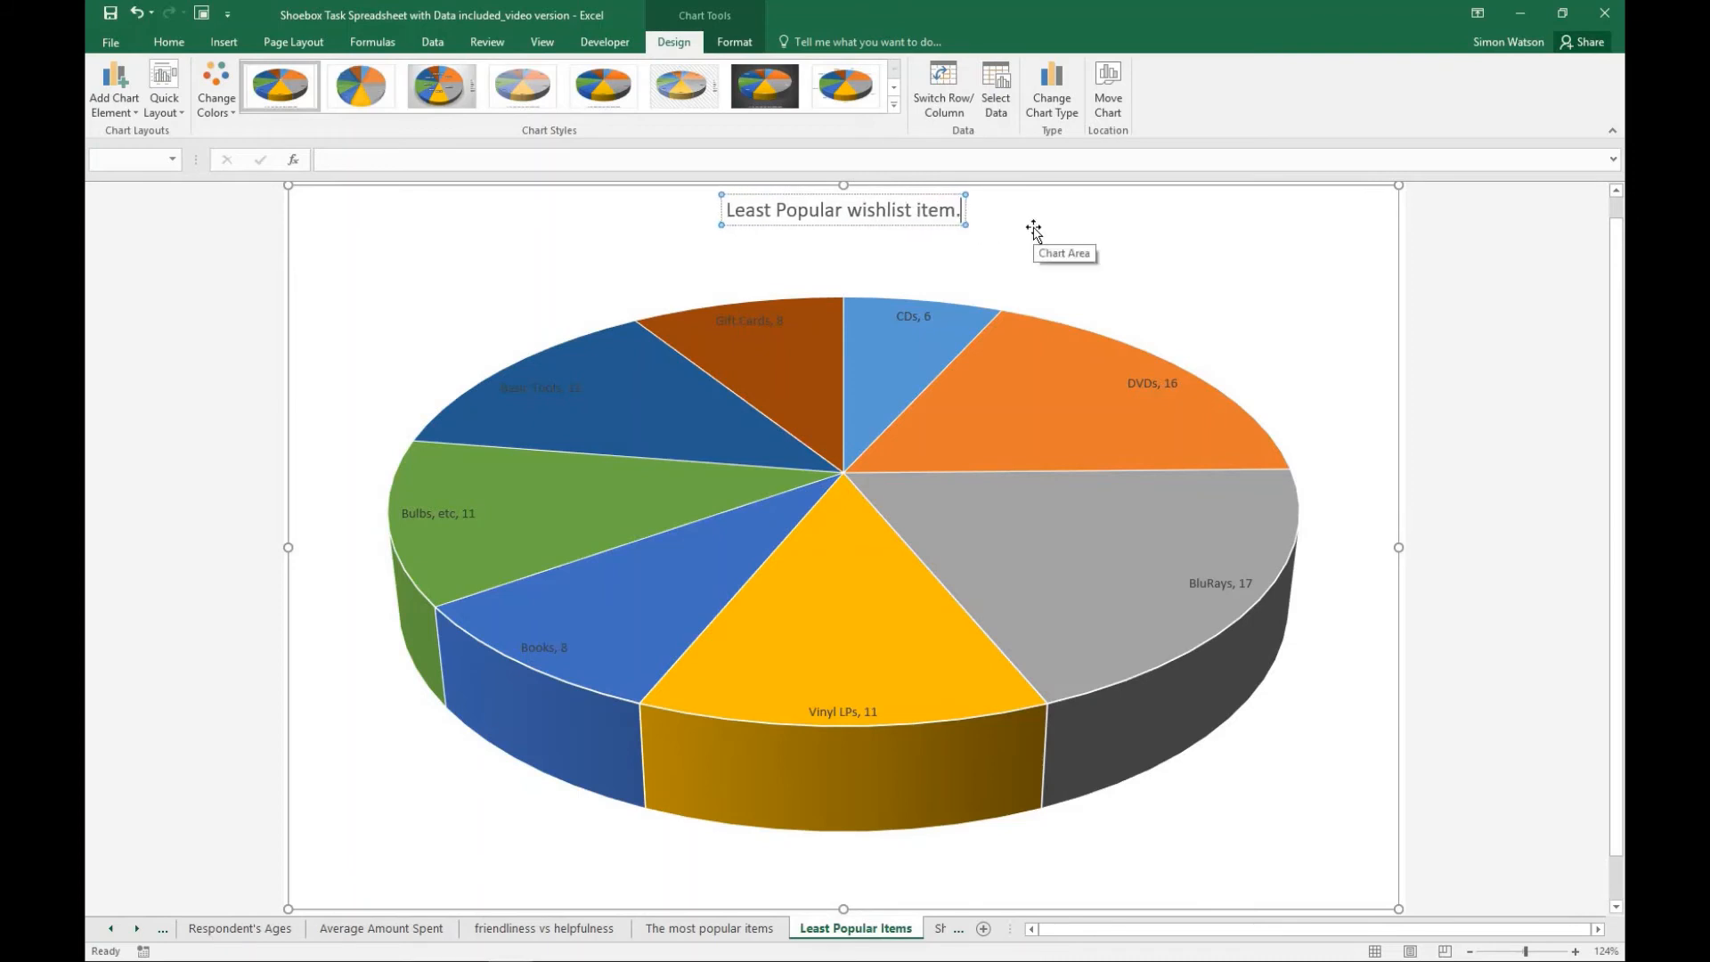
pyautogui.click(1042, 225)
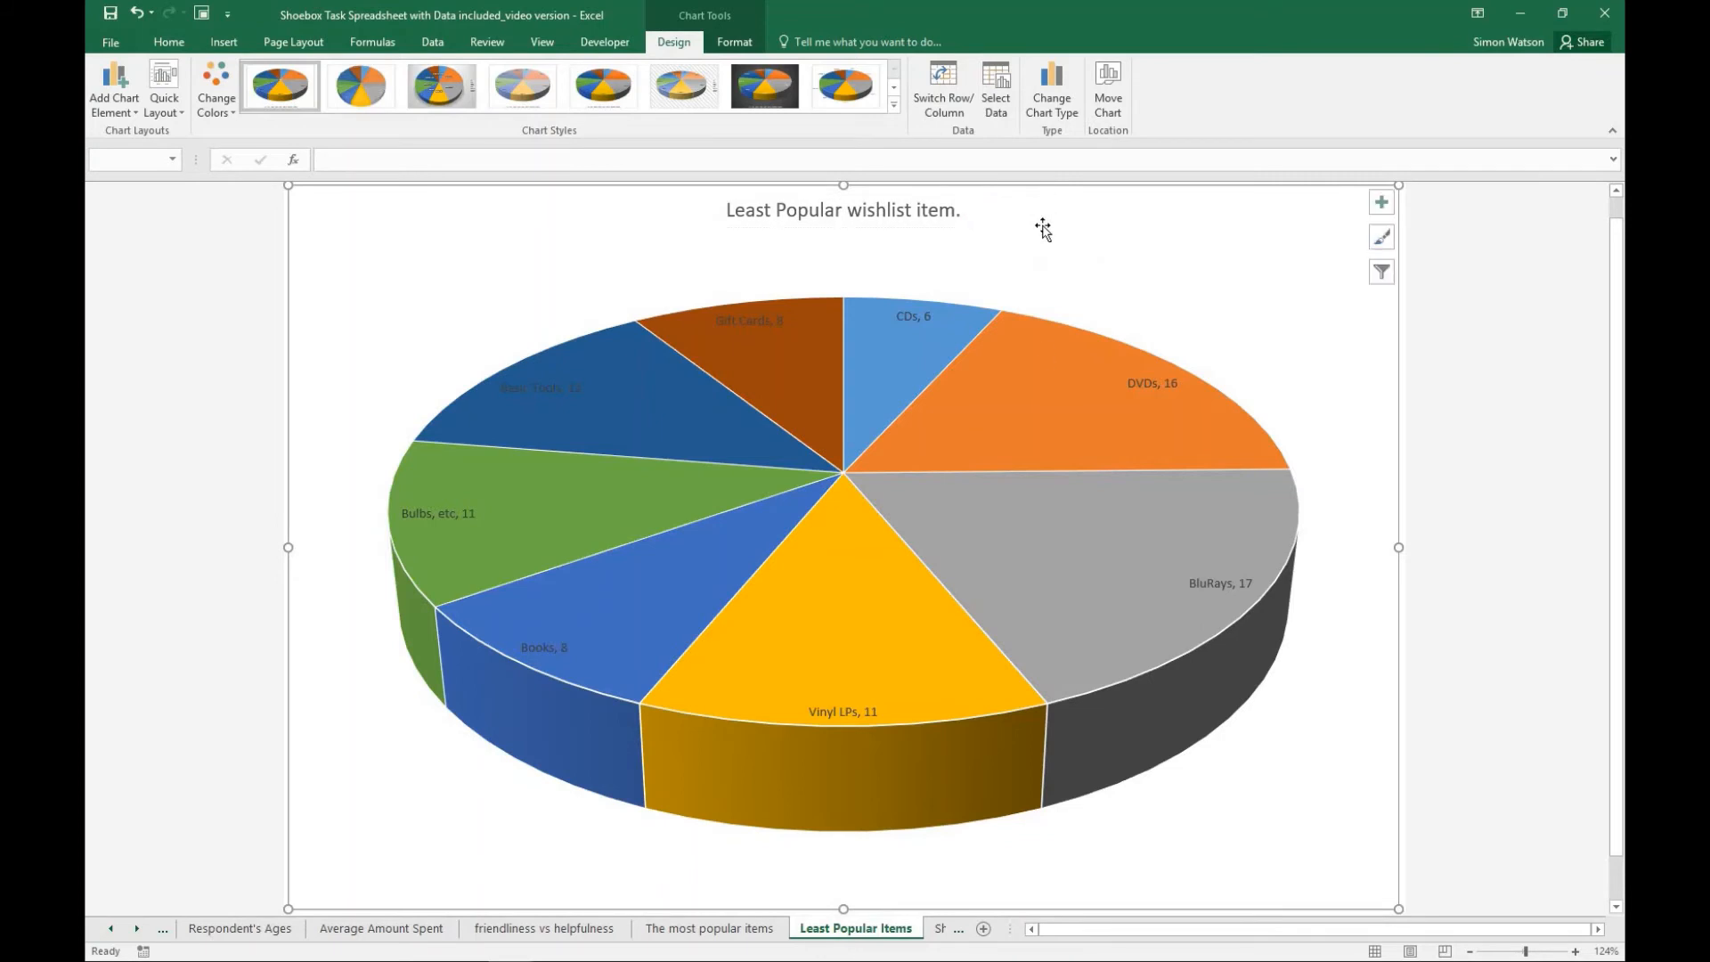
# - Compare the pie charts on "The most popular items" and "Least Popular Items", and return to the wishlist table on Sheet1
pyautogui.click(744, 928)
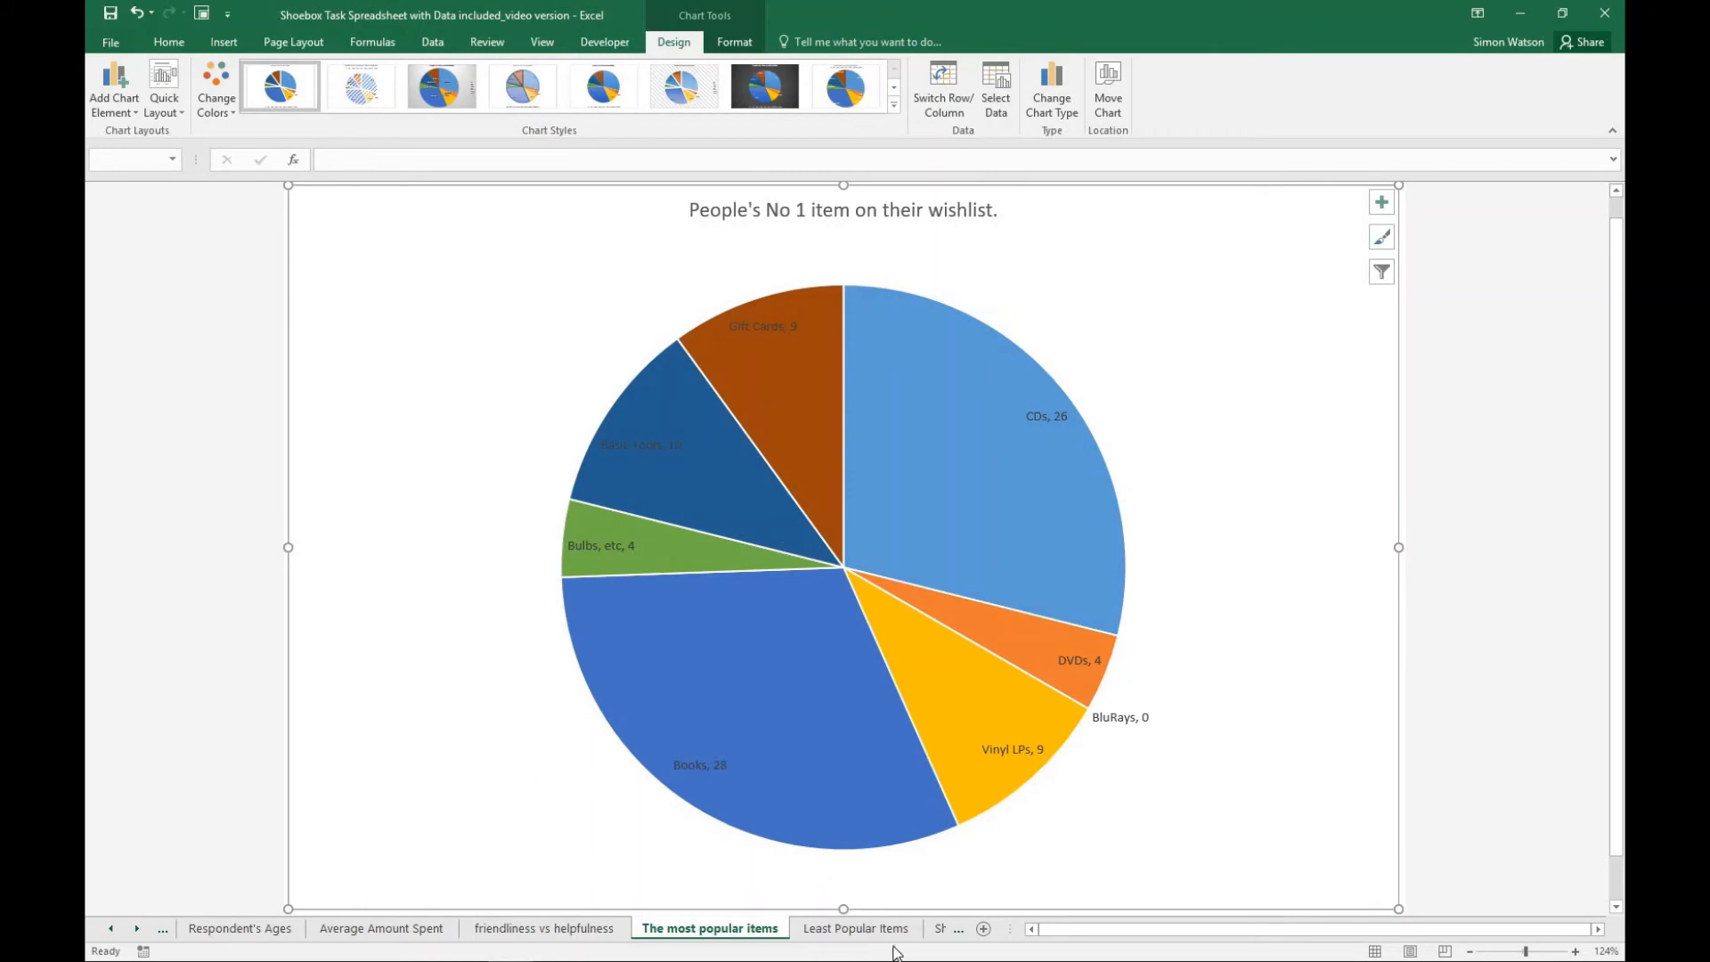
pyautogui.click(857, 929)
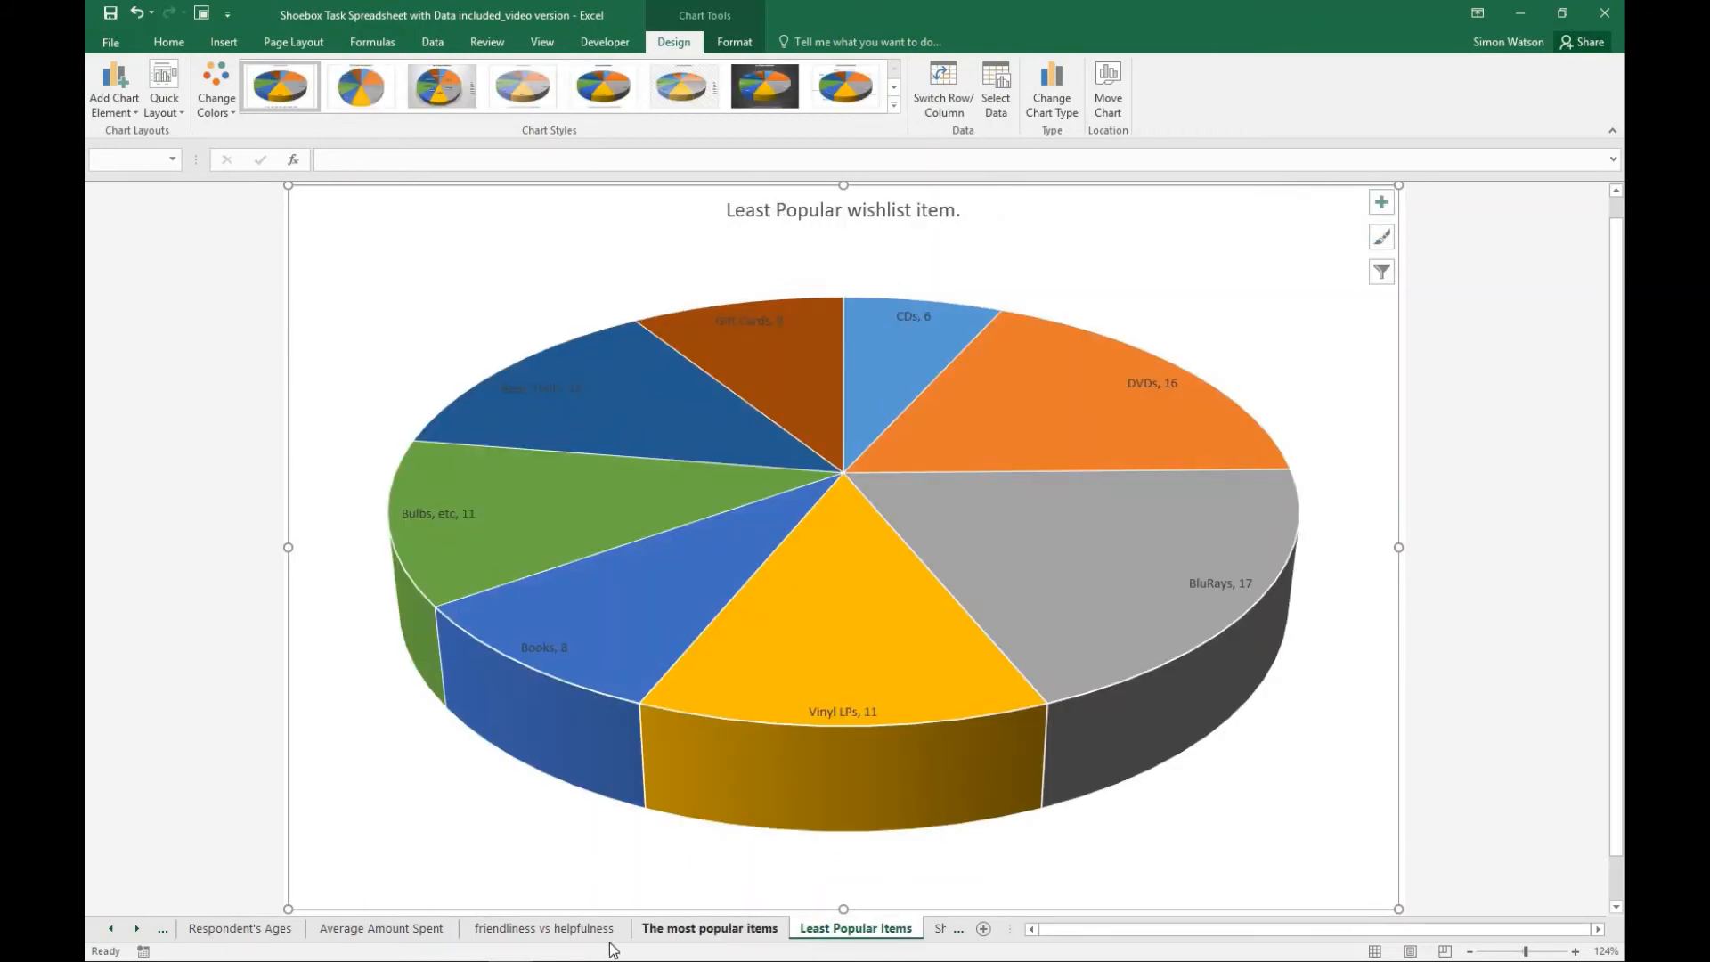
pyautogui.click(944, 933)
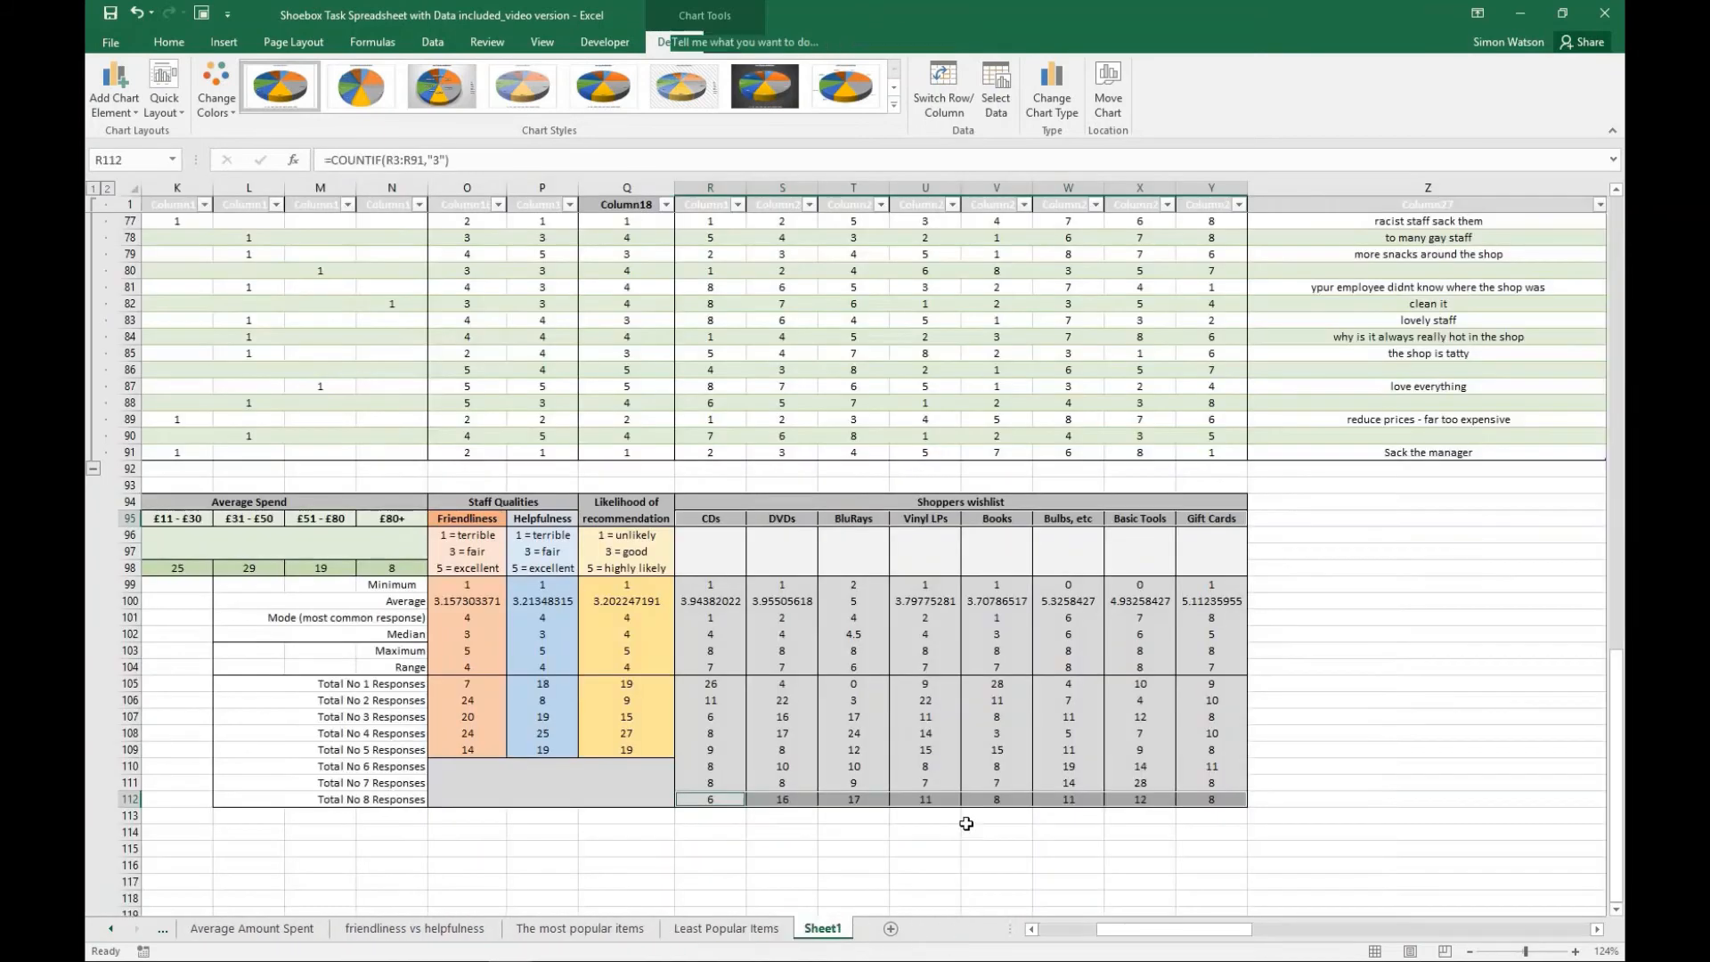
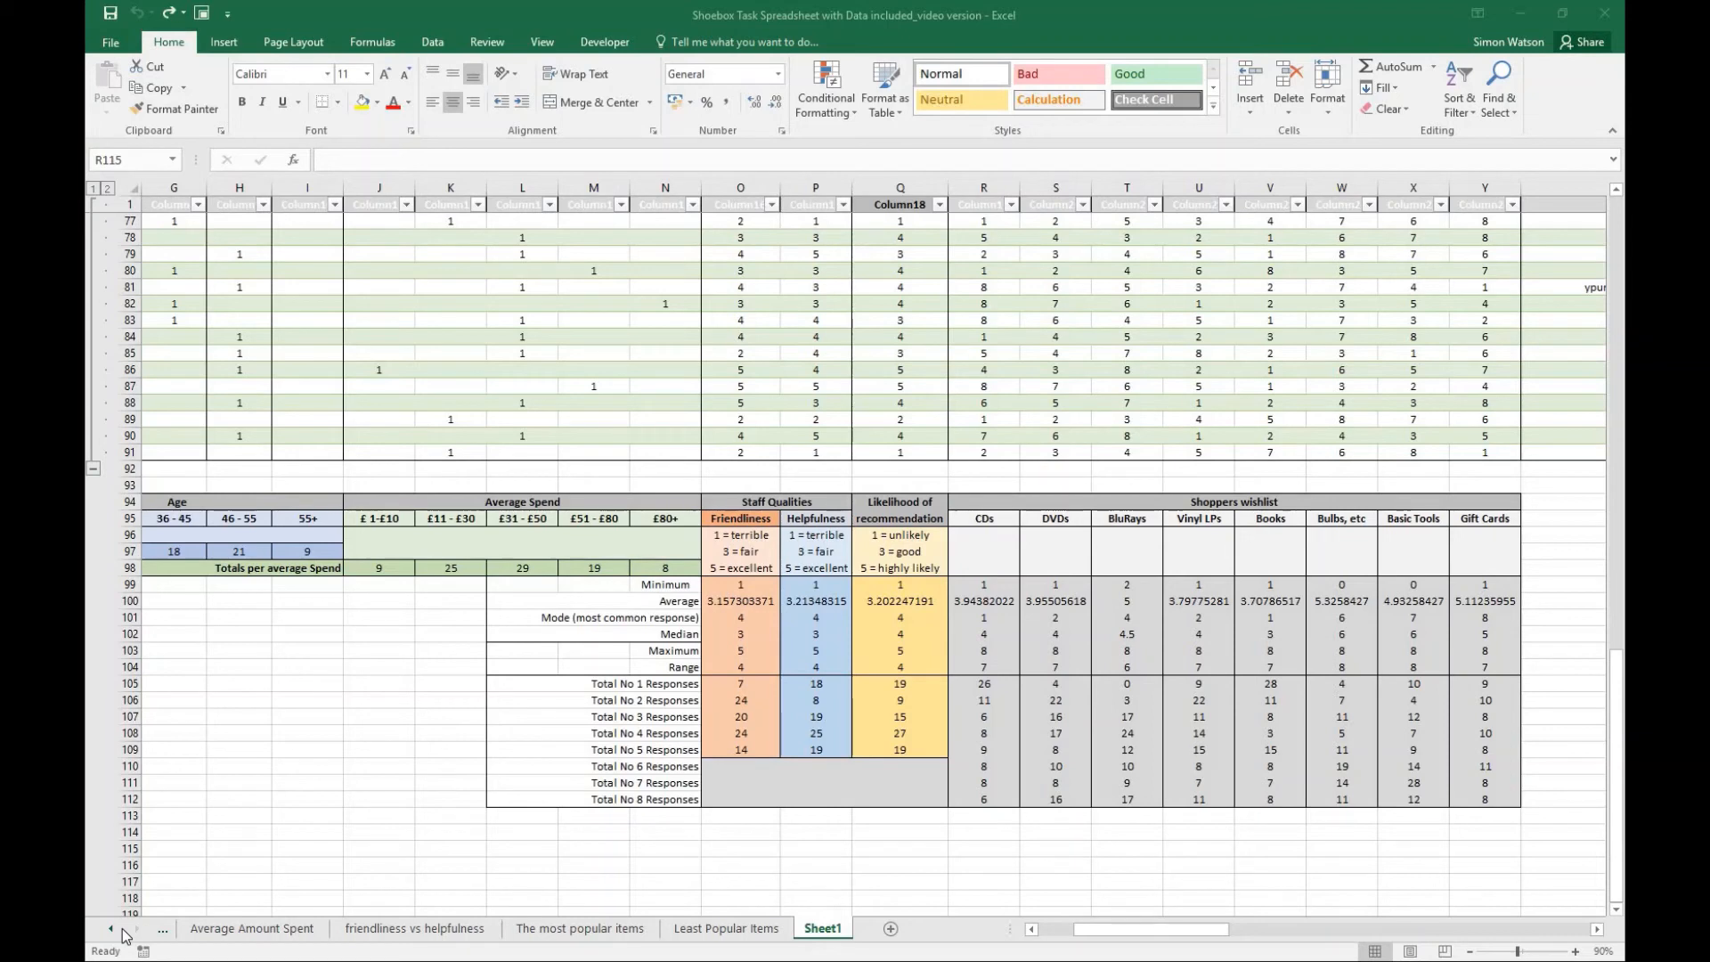
# - Insert a basic radar chart on Sheet1 from the Friendliness totals and labels for No 1 to No 5 responses
pyautogui.click(413, 929)
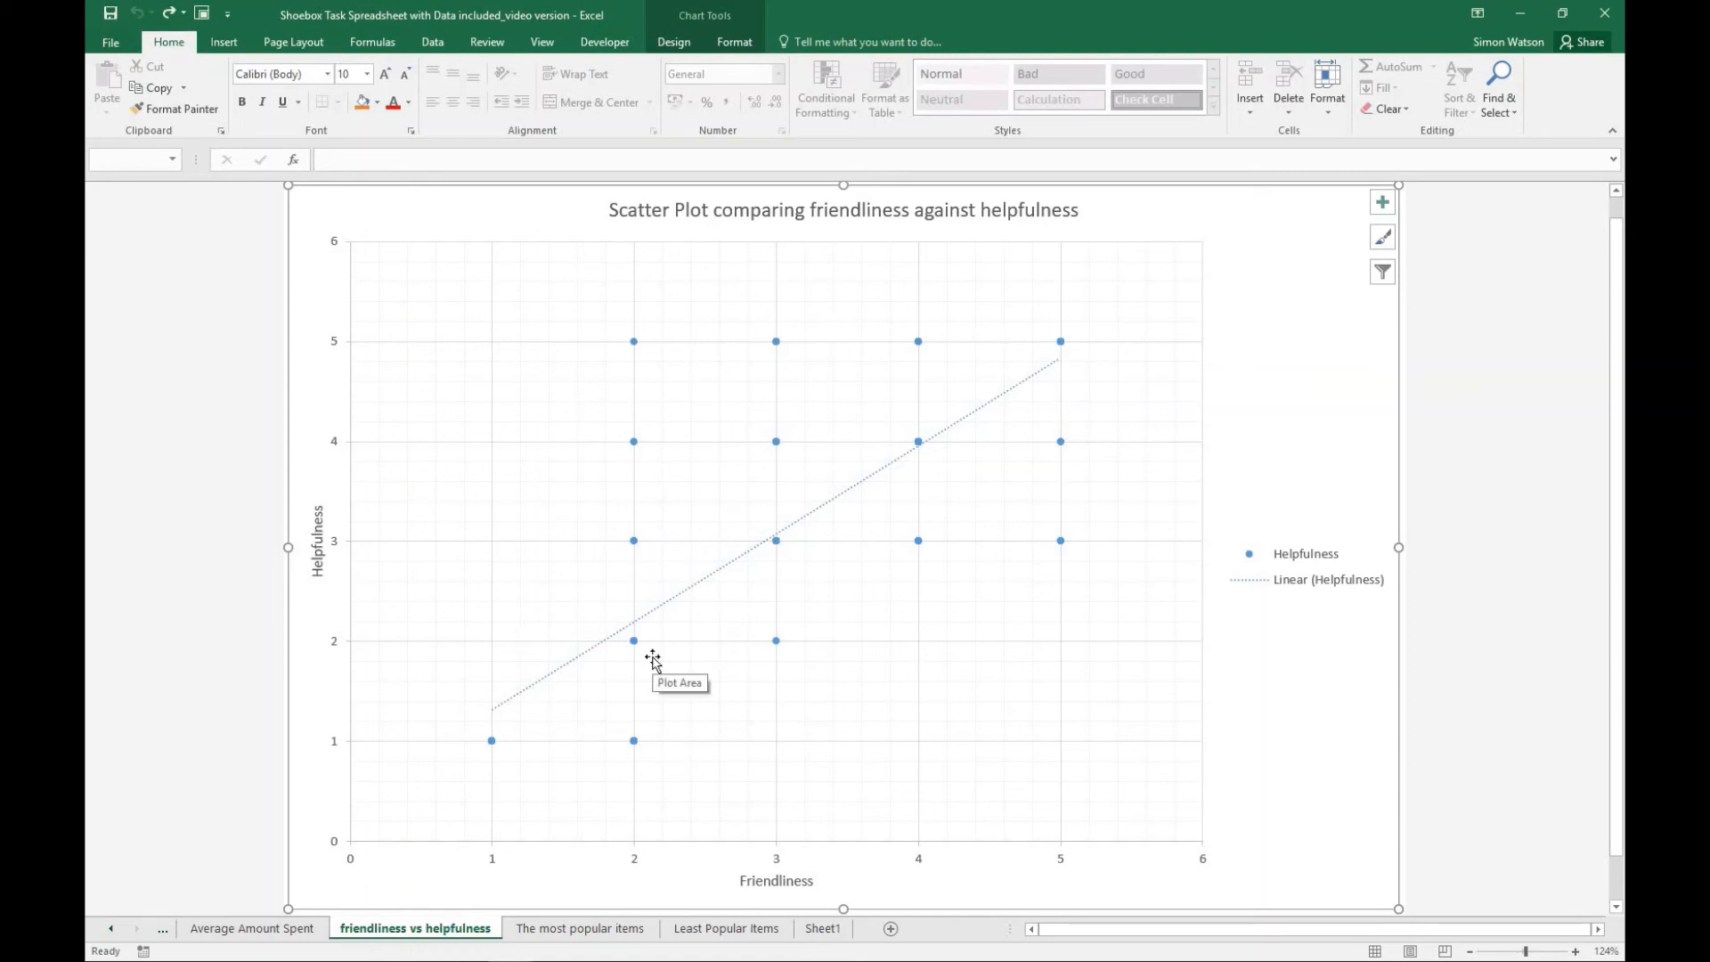
pyautogui.click(821, 931)
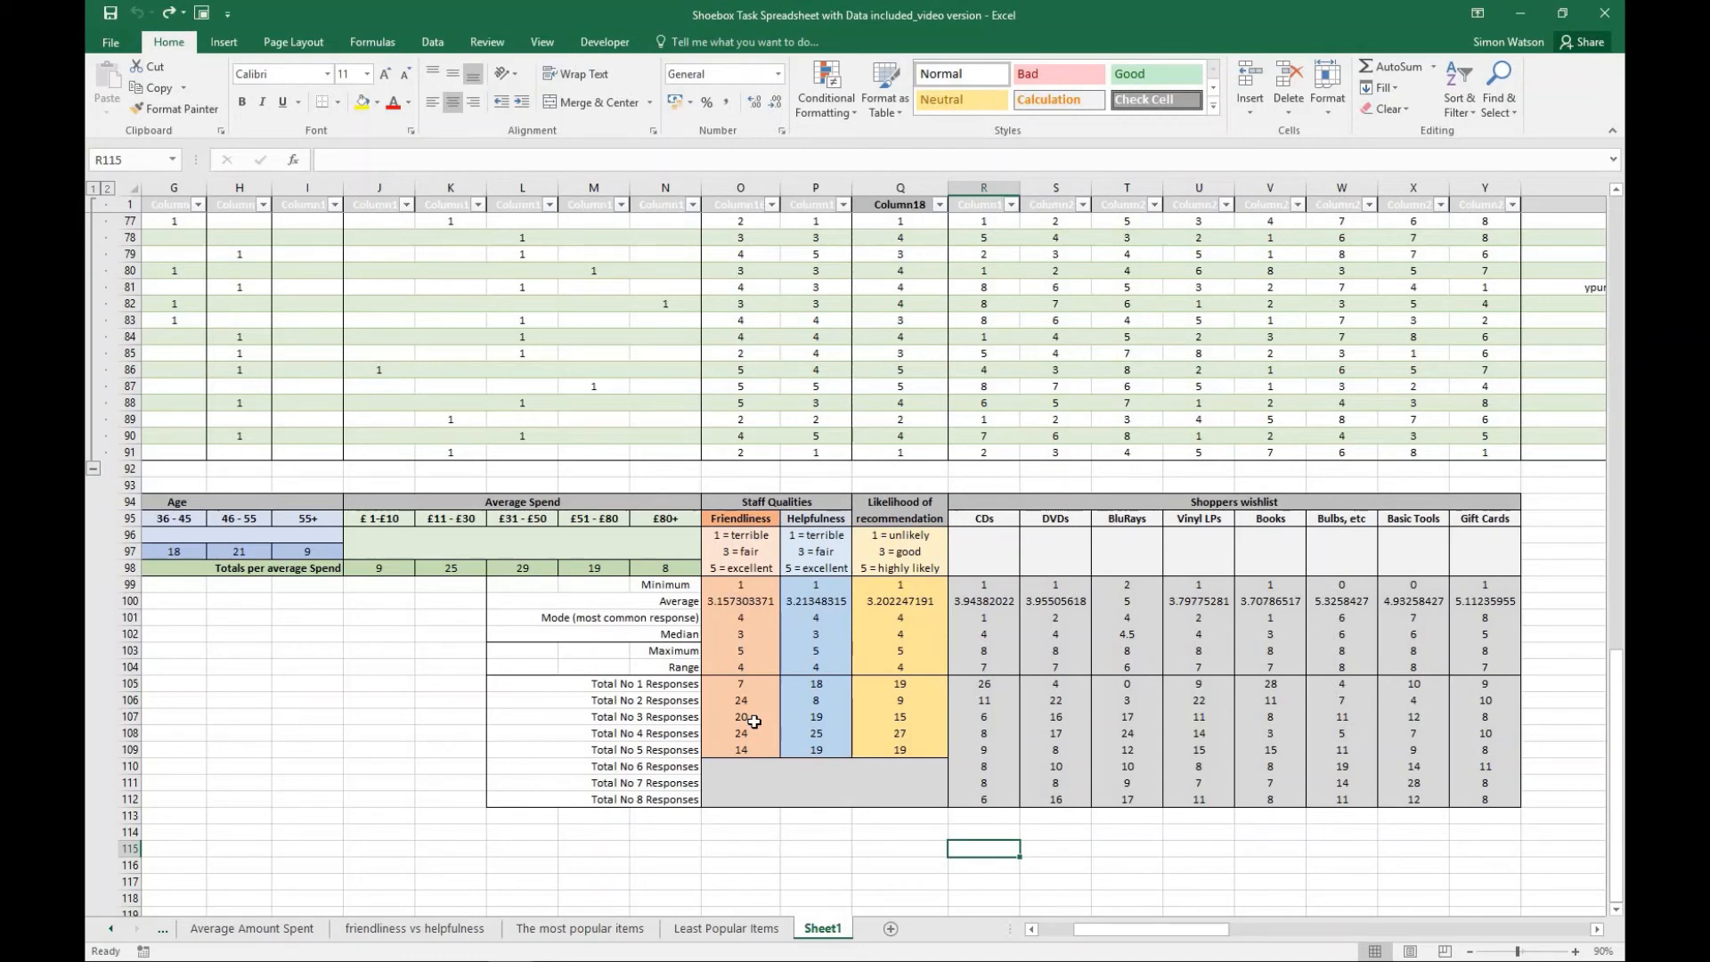
pyautogui.click(650, 684)
pyautogui.moveTo(691, 706); pyautogui.dragTo(739, 750)
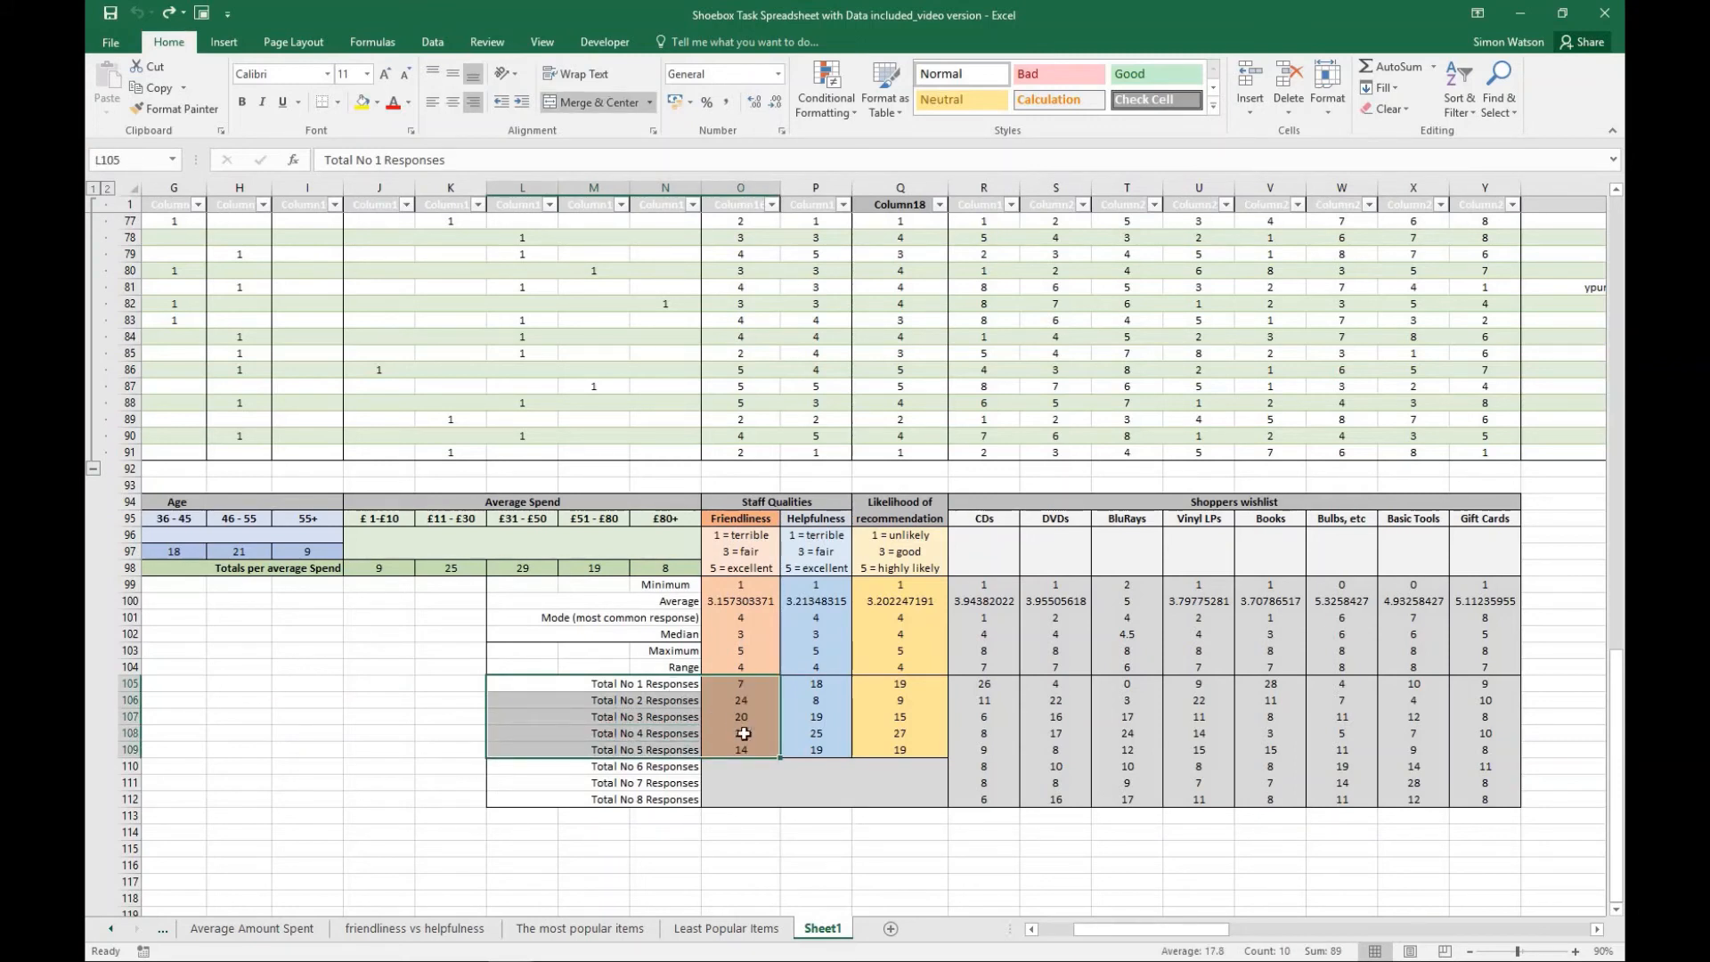
pyautogui.click(708, 700)
pyautogui.click(675, 681)
pyautogui.moveTo(674, 681); pyautogui.dragTo(733, 748)
pyautogui.click(221, 44)
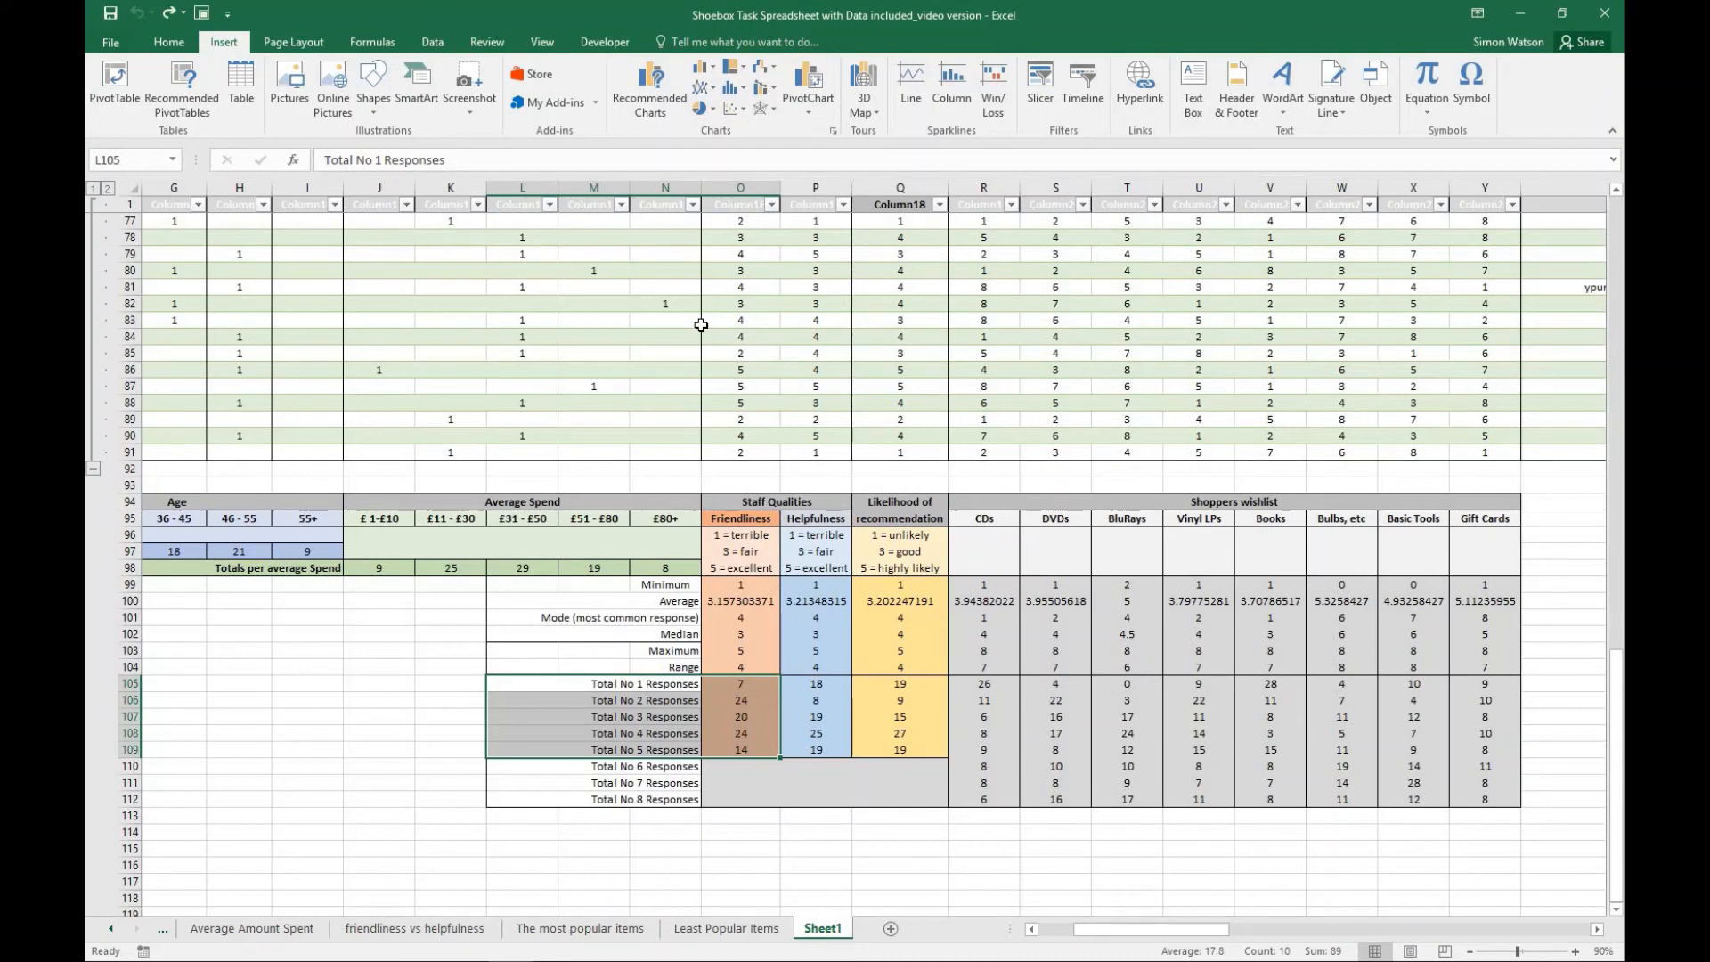
pyautogui.click(774, 109)
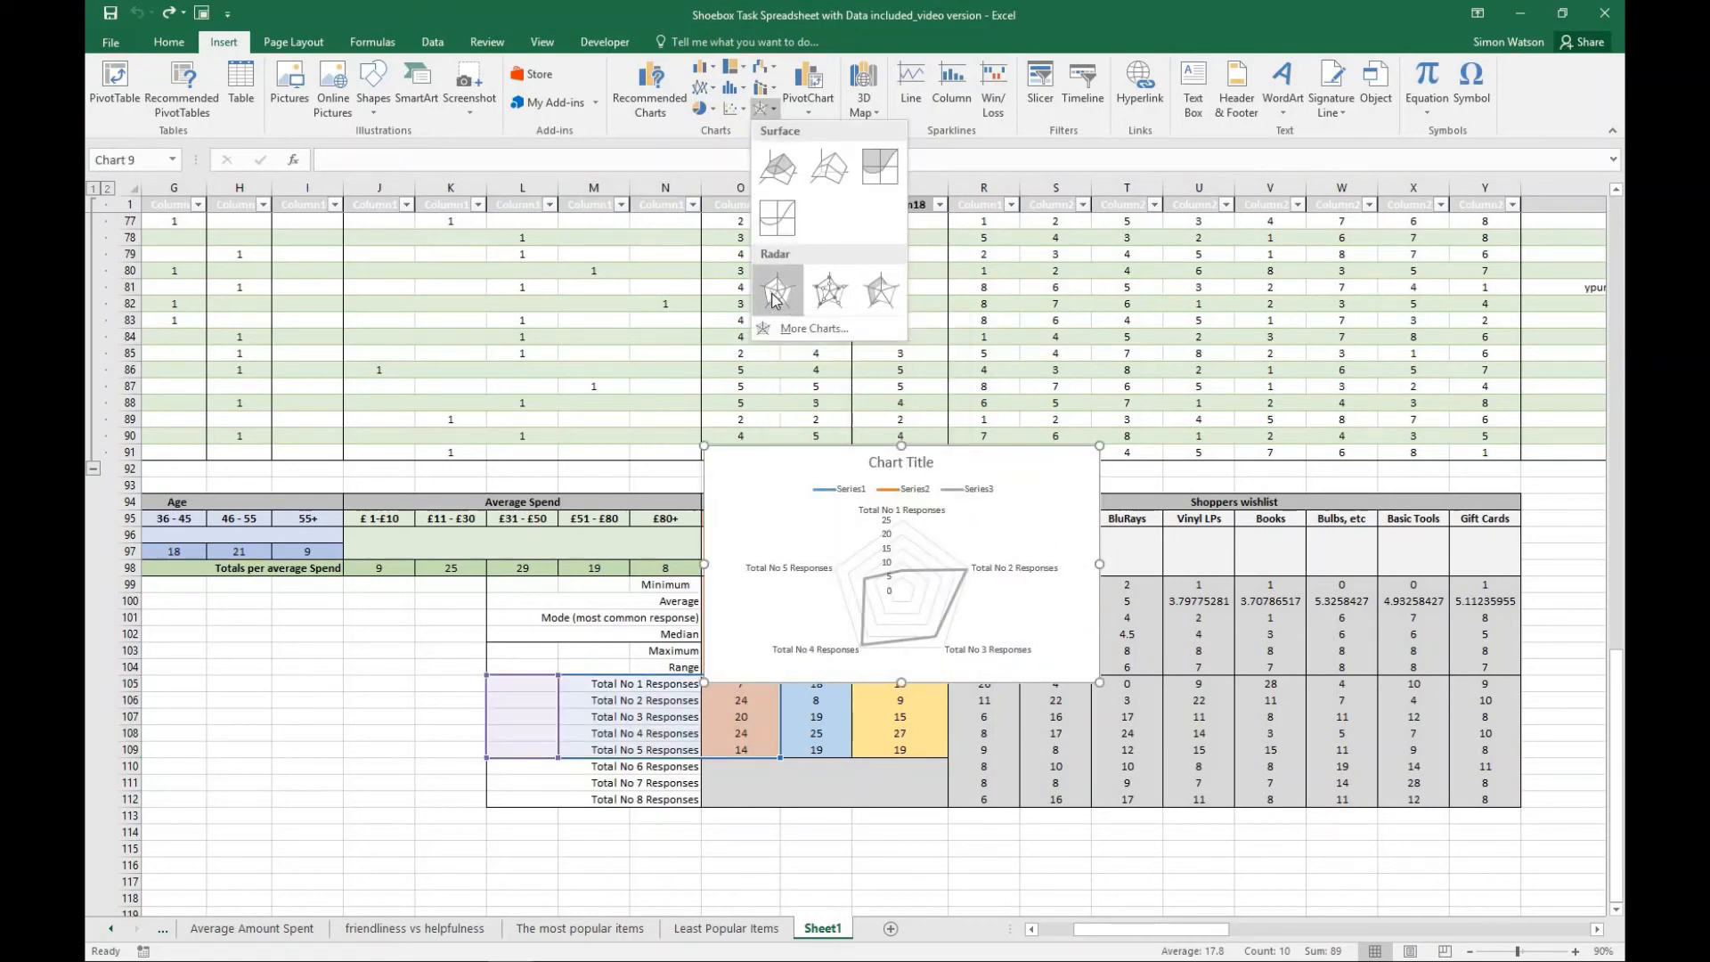
pyautogui.click(775, 296)
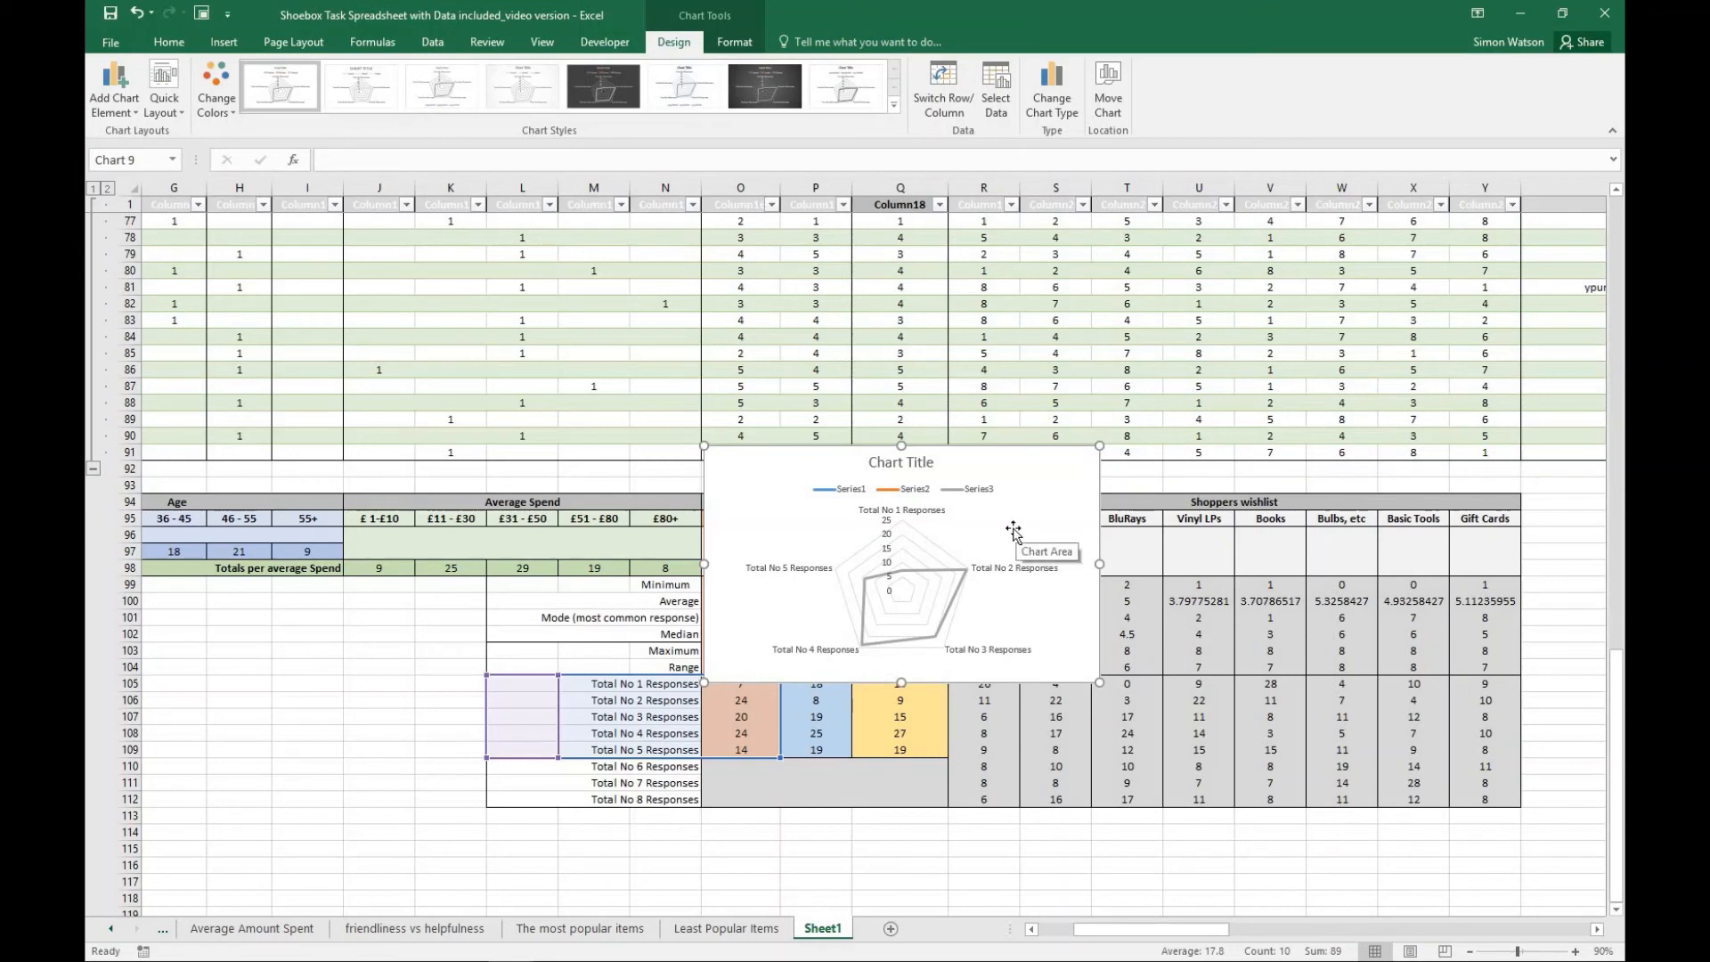
pyautogui.click(1107, 105)
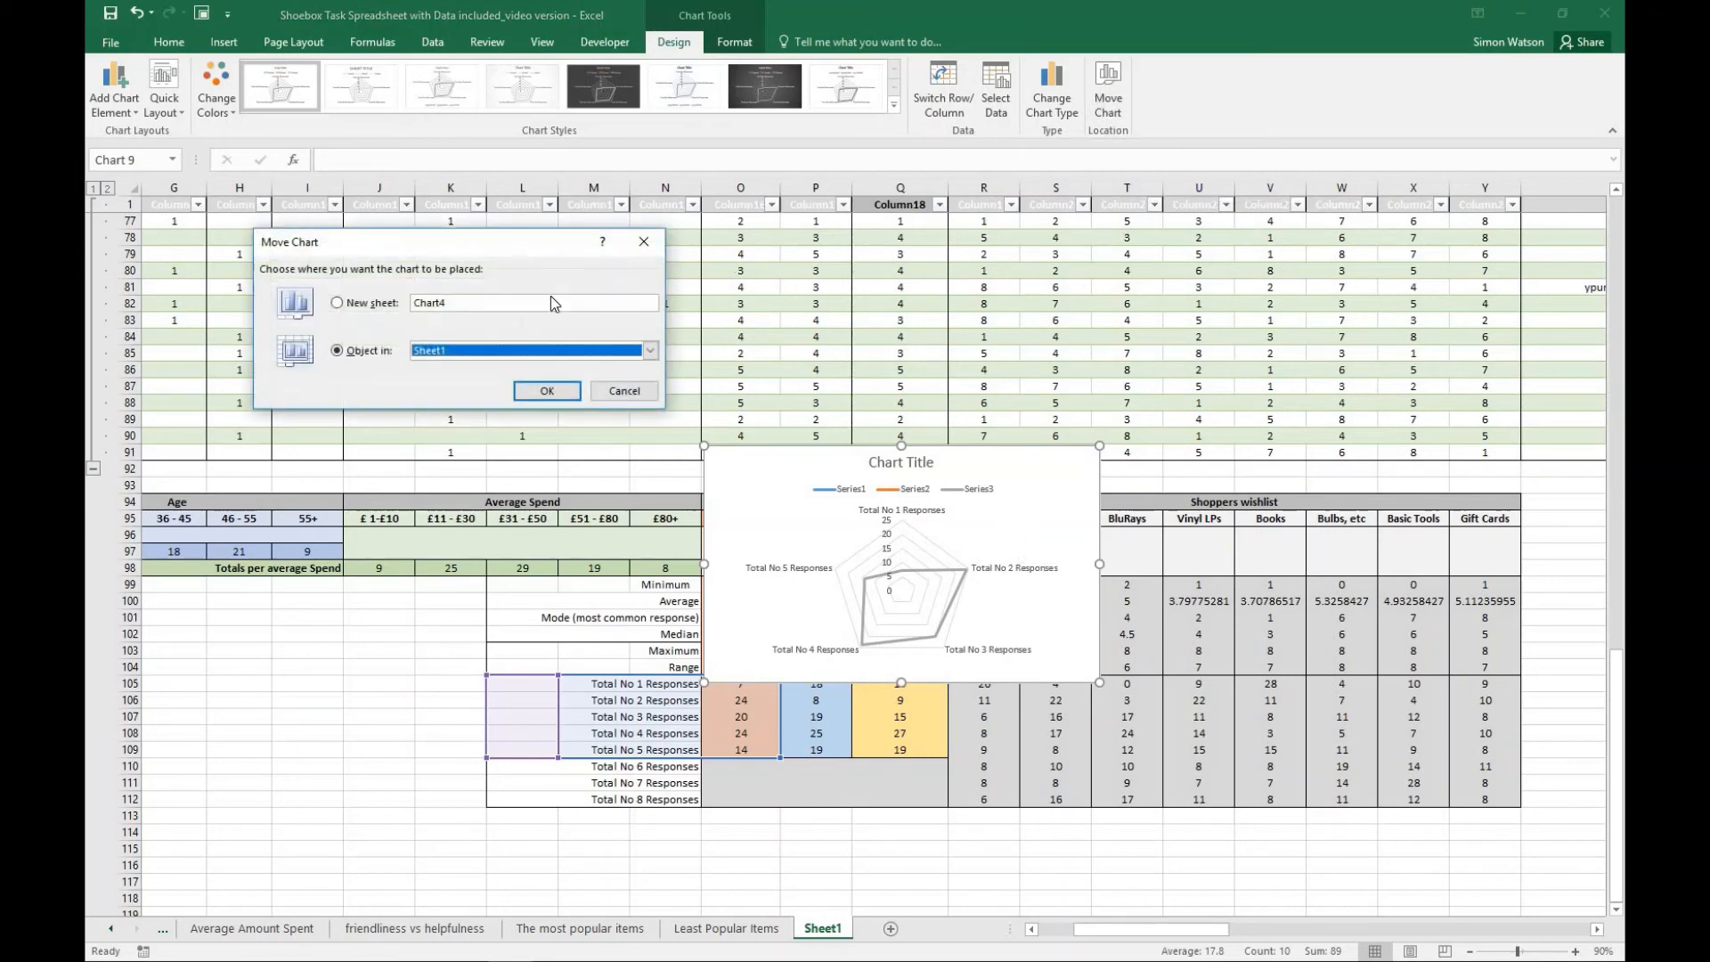
pyautogui.click(338, 303)
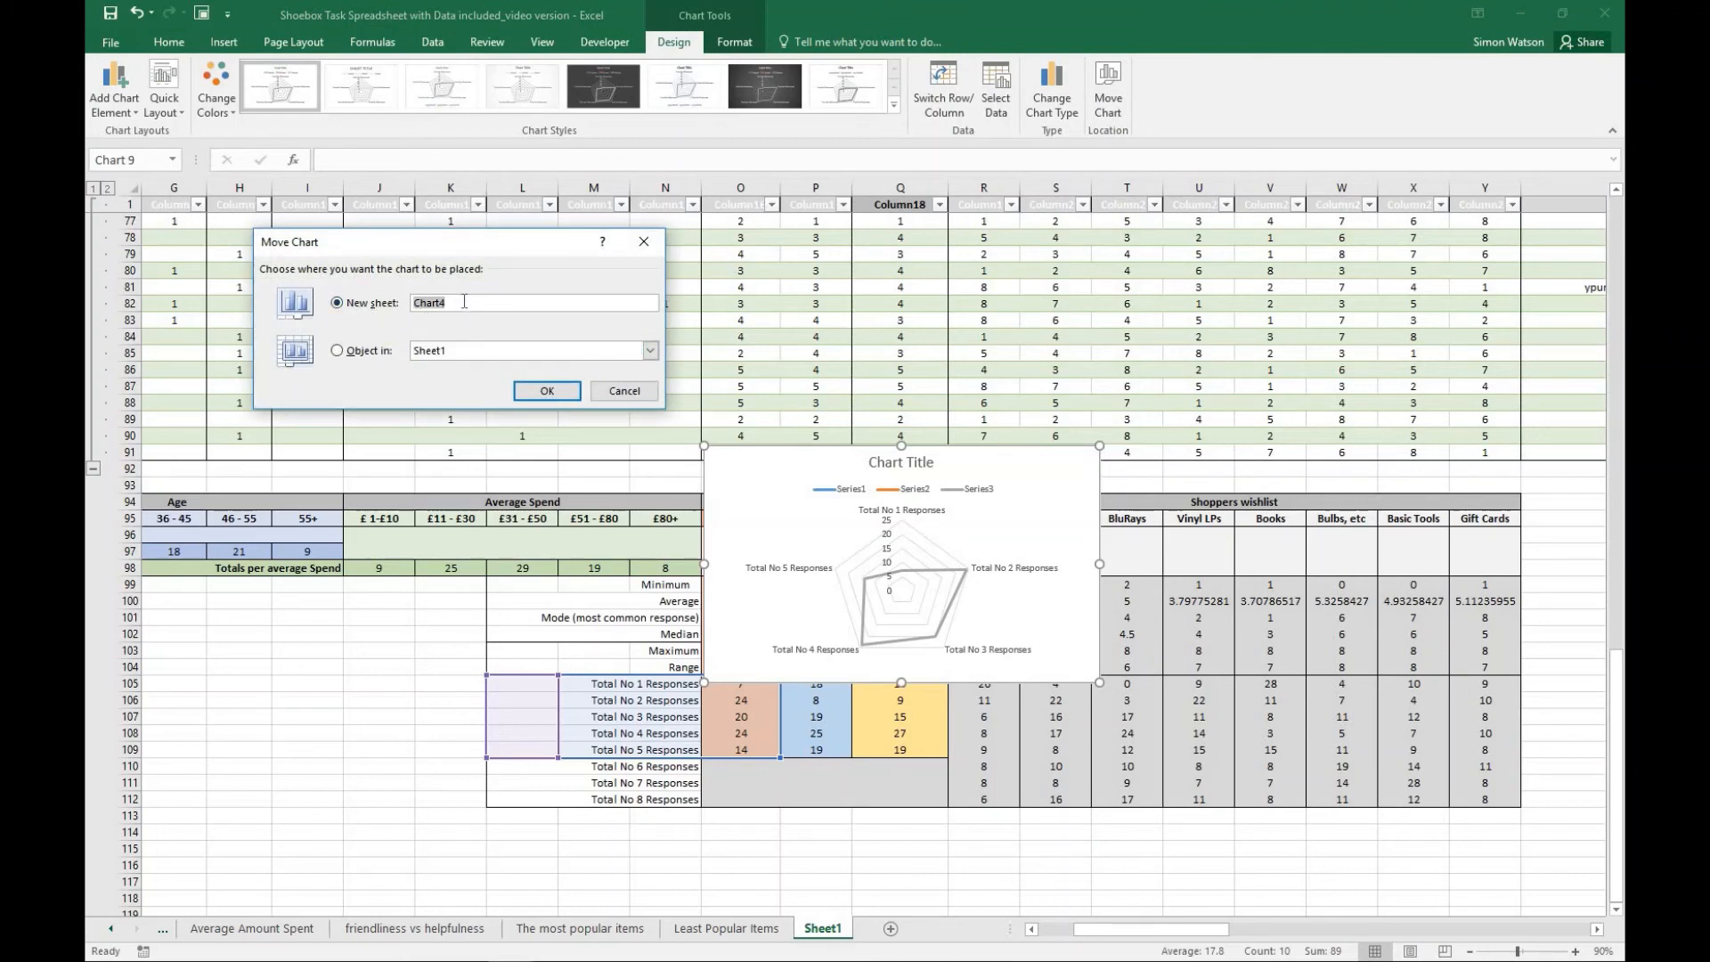
pyautogui.click(624, 391)
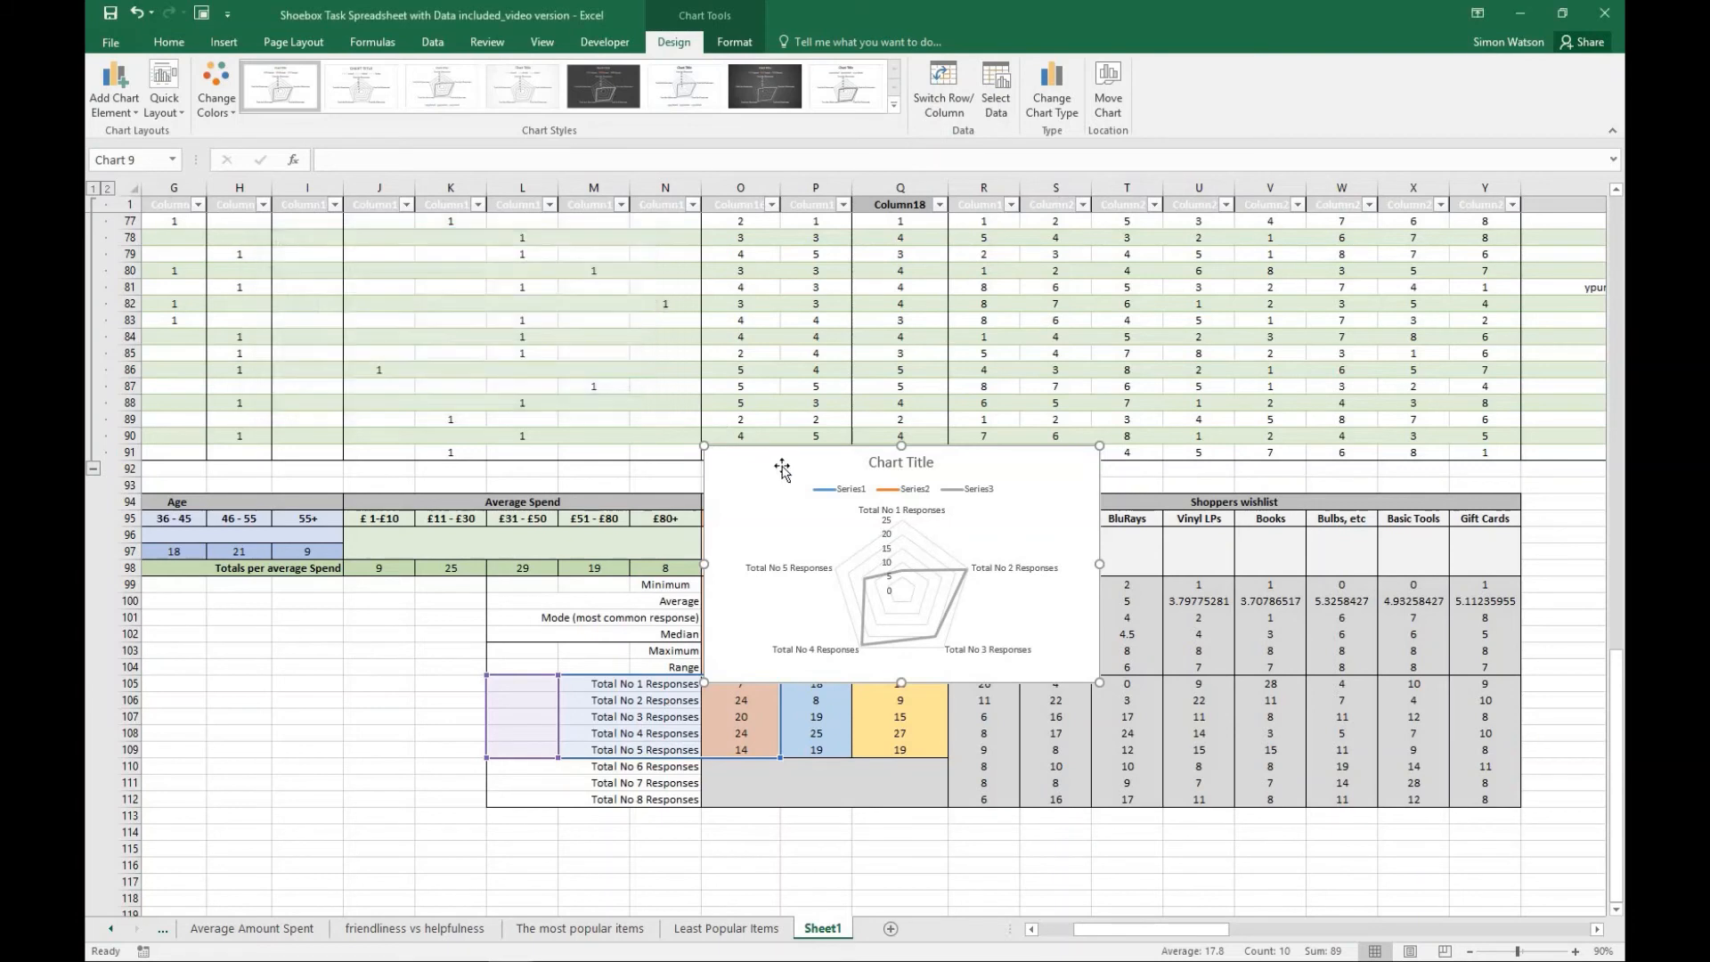
# - Move the radar chart to a new sheet named "staff friendliness"
pyautogui.moveTo(864, 534); pyautogui.dragTo(934, 574)
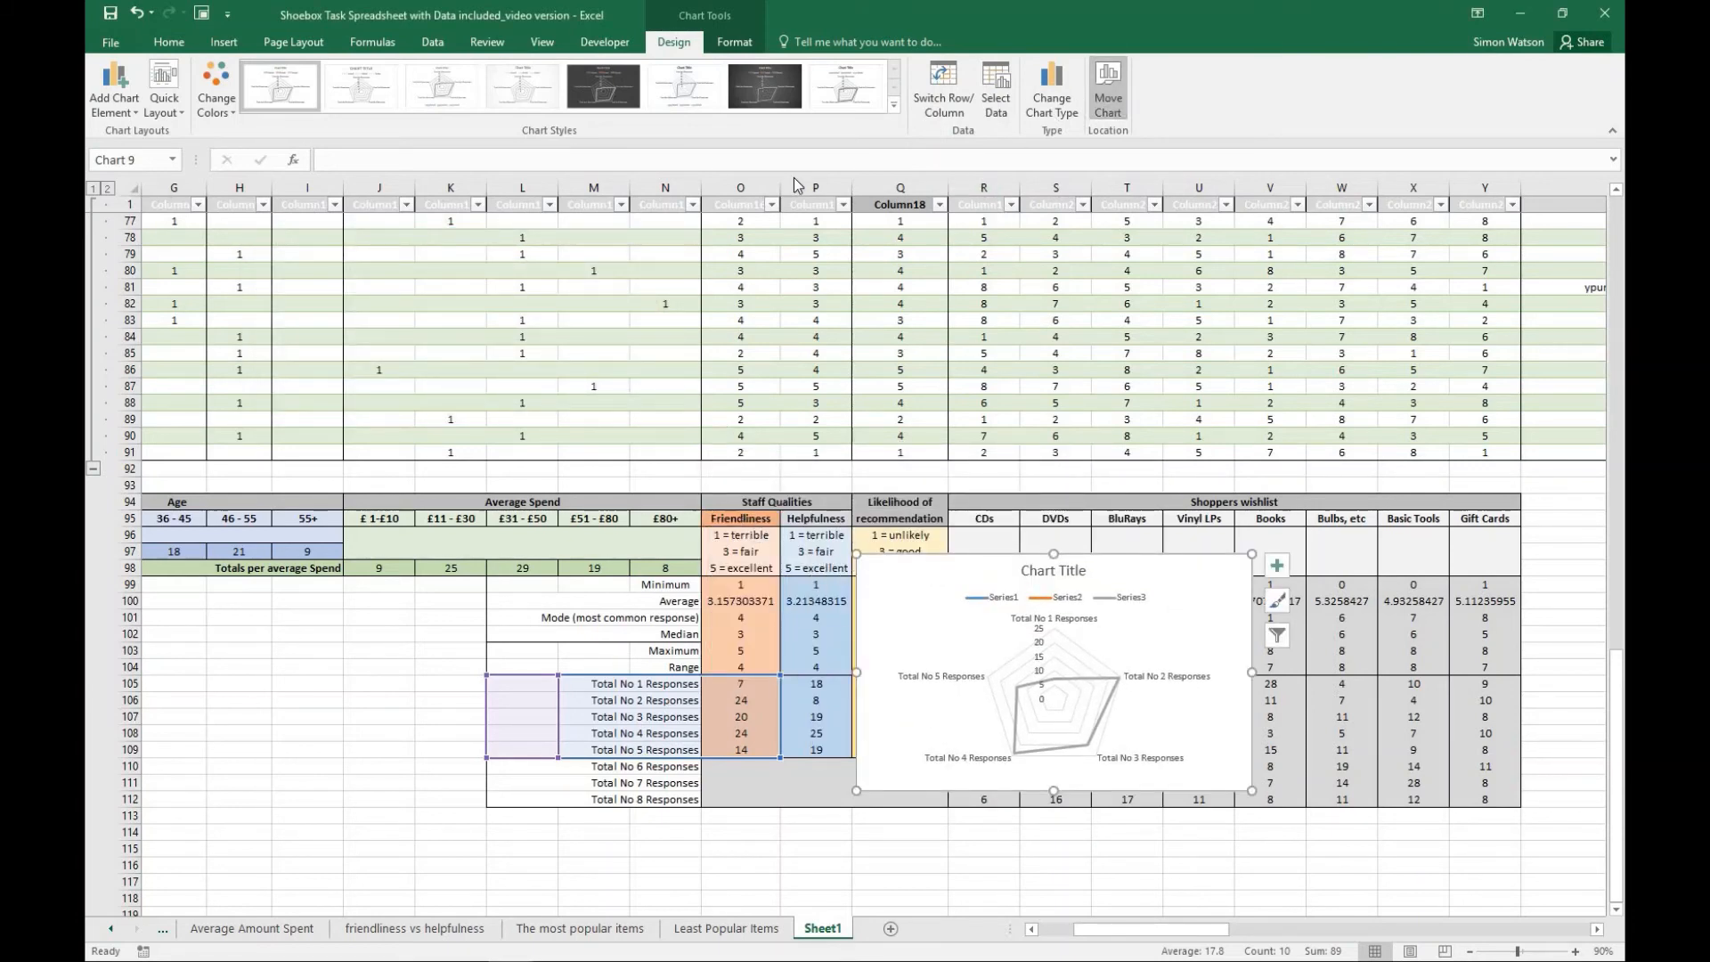
pyautogui.click(1108, 93)
pyautogui.click(445, 303)
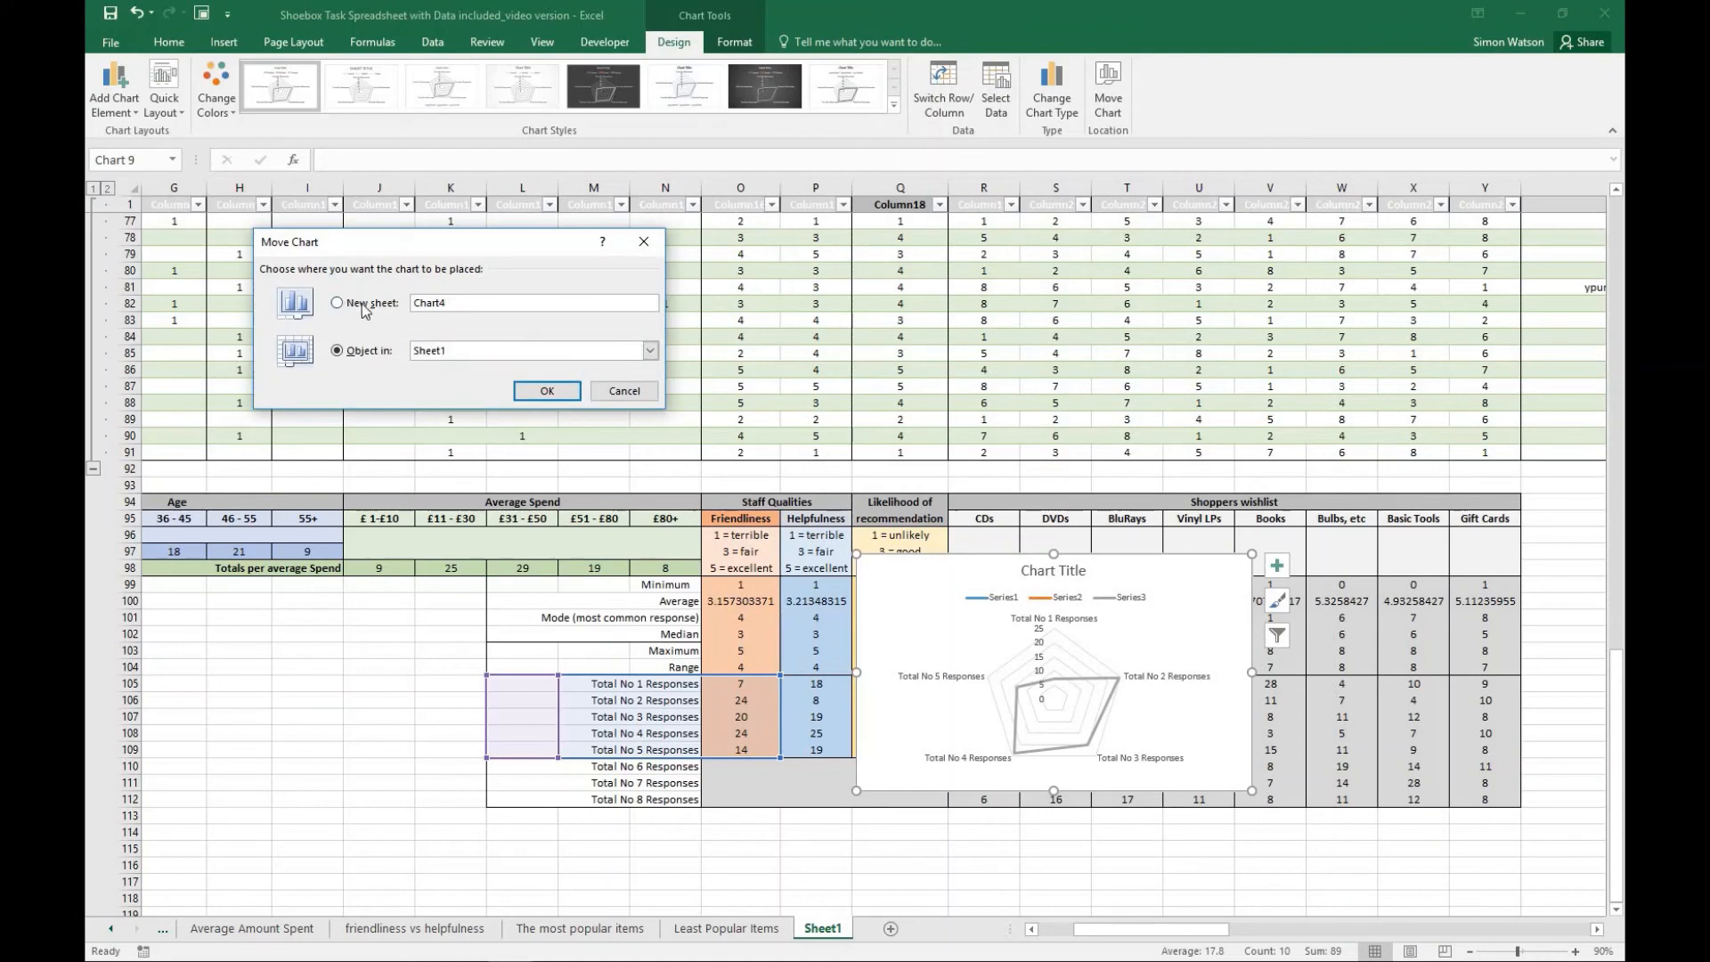
pyautogui.doubleClick(446, 303)
pyautogui.write('staff friendliness')
pyautogui.click(547, 393)
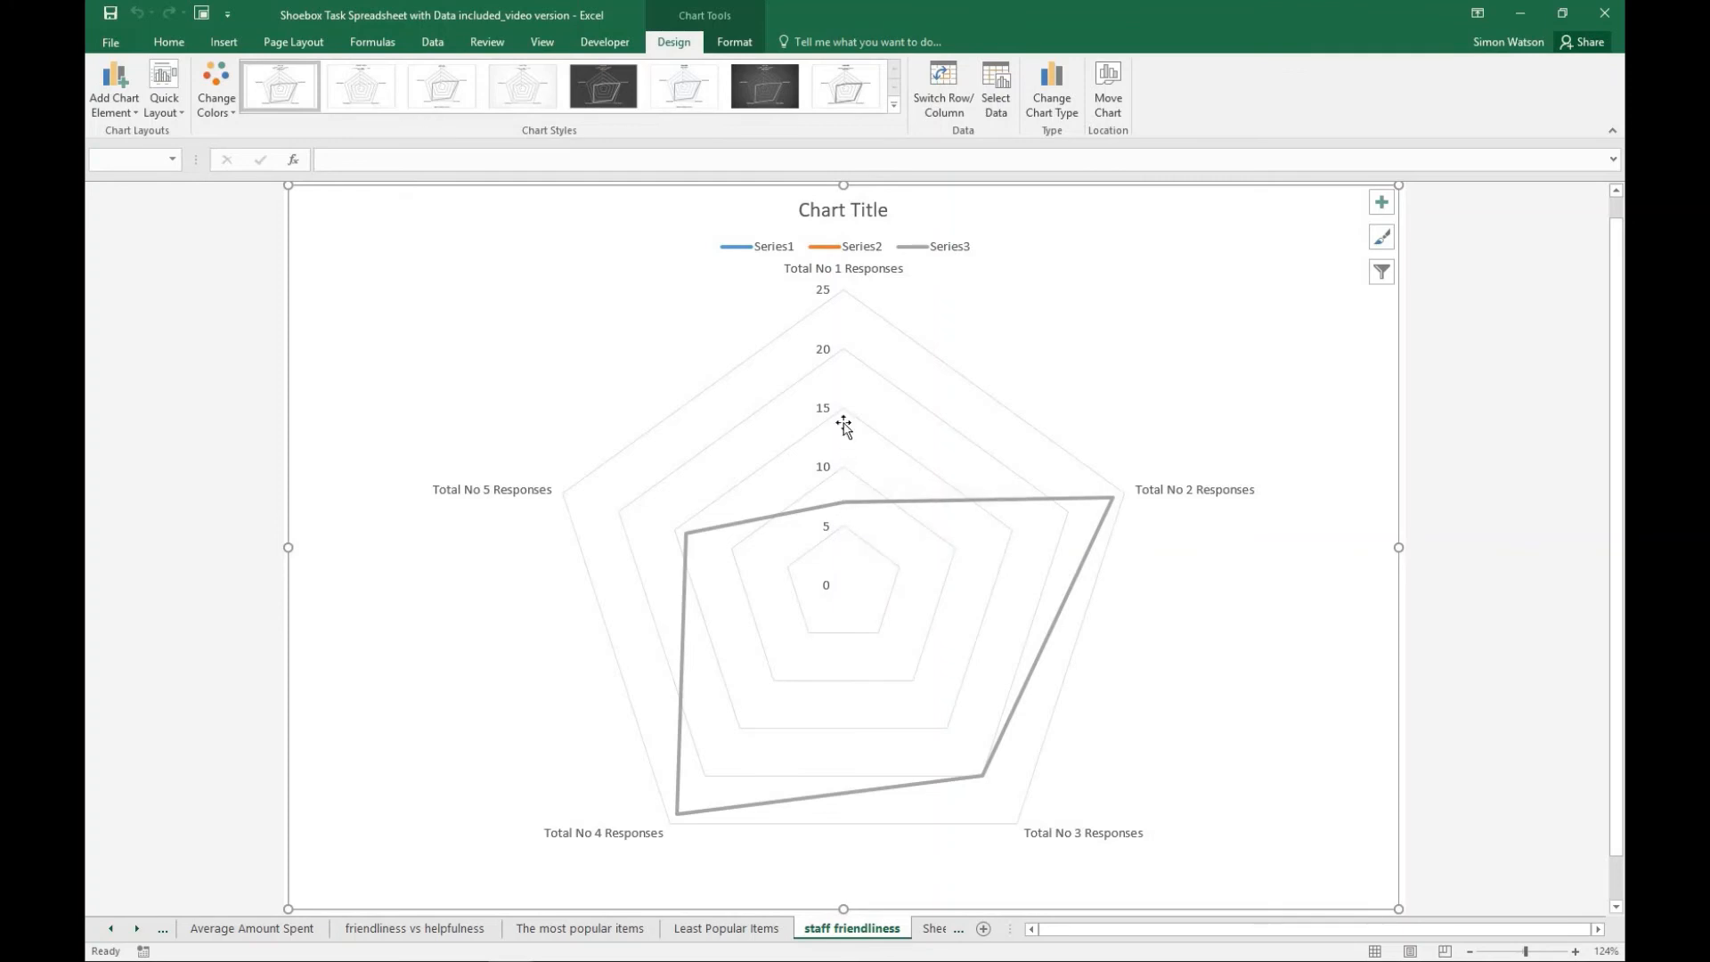
# - Inspect the response values at the points of the radar chart on the "staff friendliness" sheet
pyautogui.moveTo(835, 502)
pyautogui.moveTo(1113, 501)
pyautogui.moveTo(985, 784)
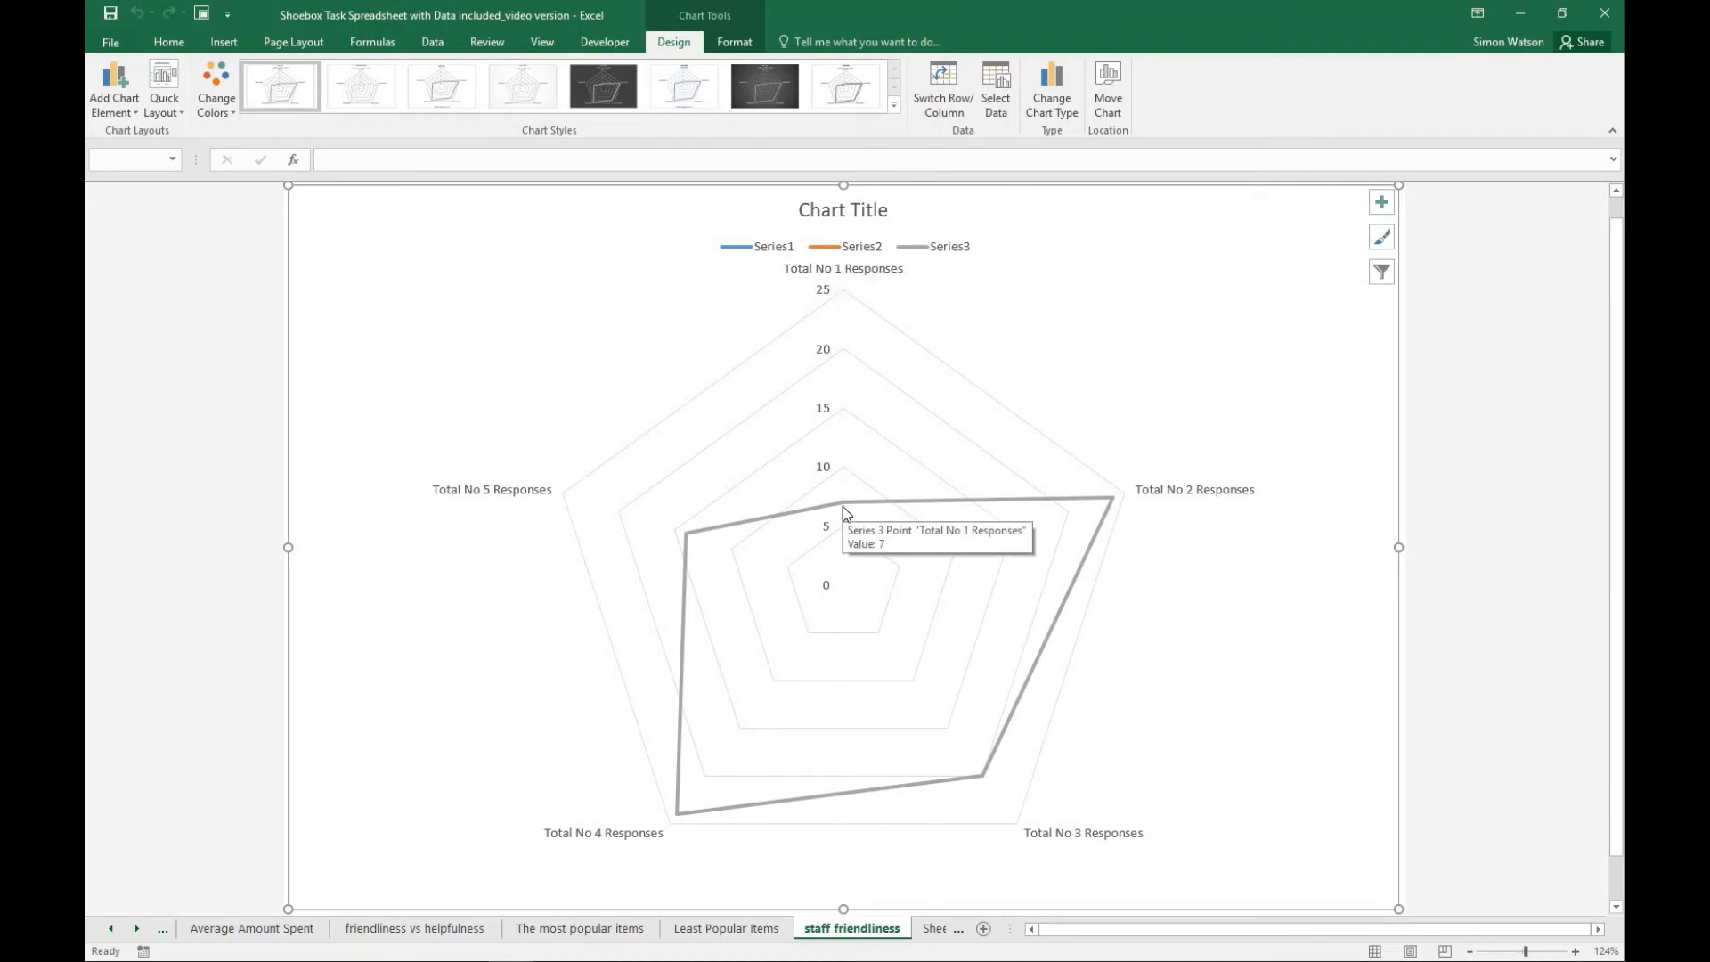
pyautogui.moveTo(692, 538)
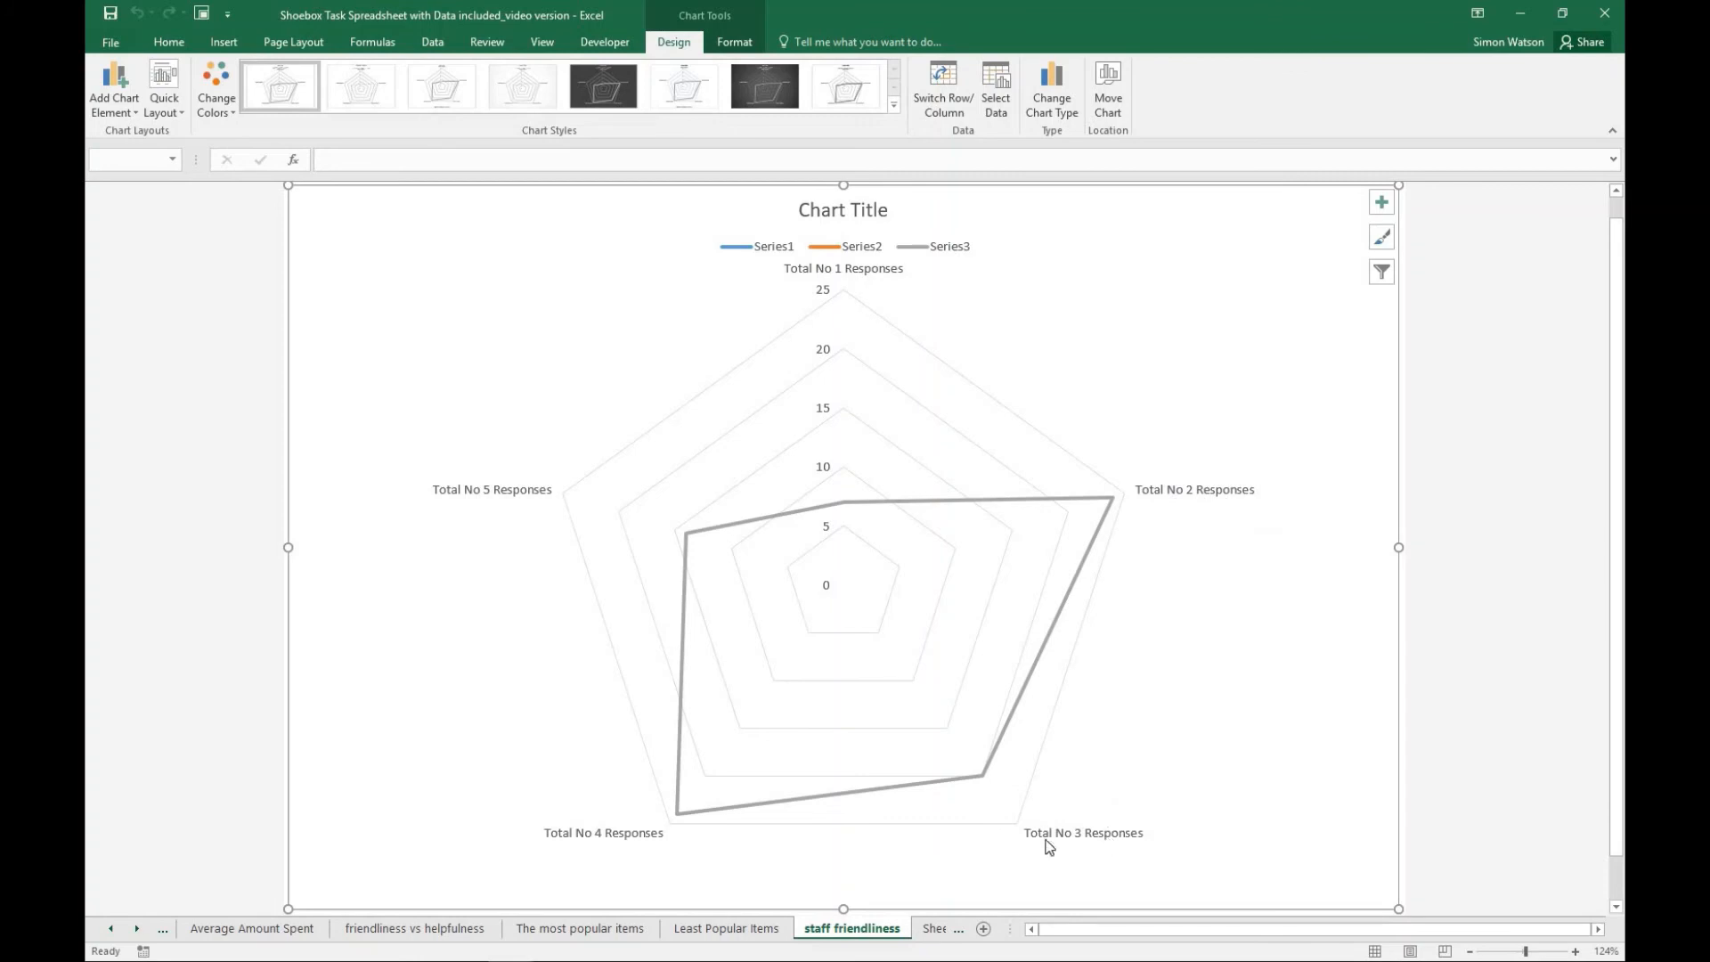
# - On Sheet1, relabel the No 1, No 3 and No 5 response rows as "Terrible", "Fair" and "Excellent"
pyautogui.click(933, 931)
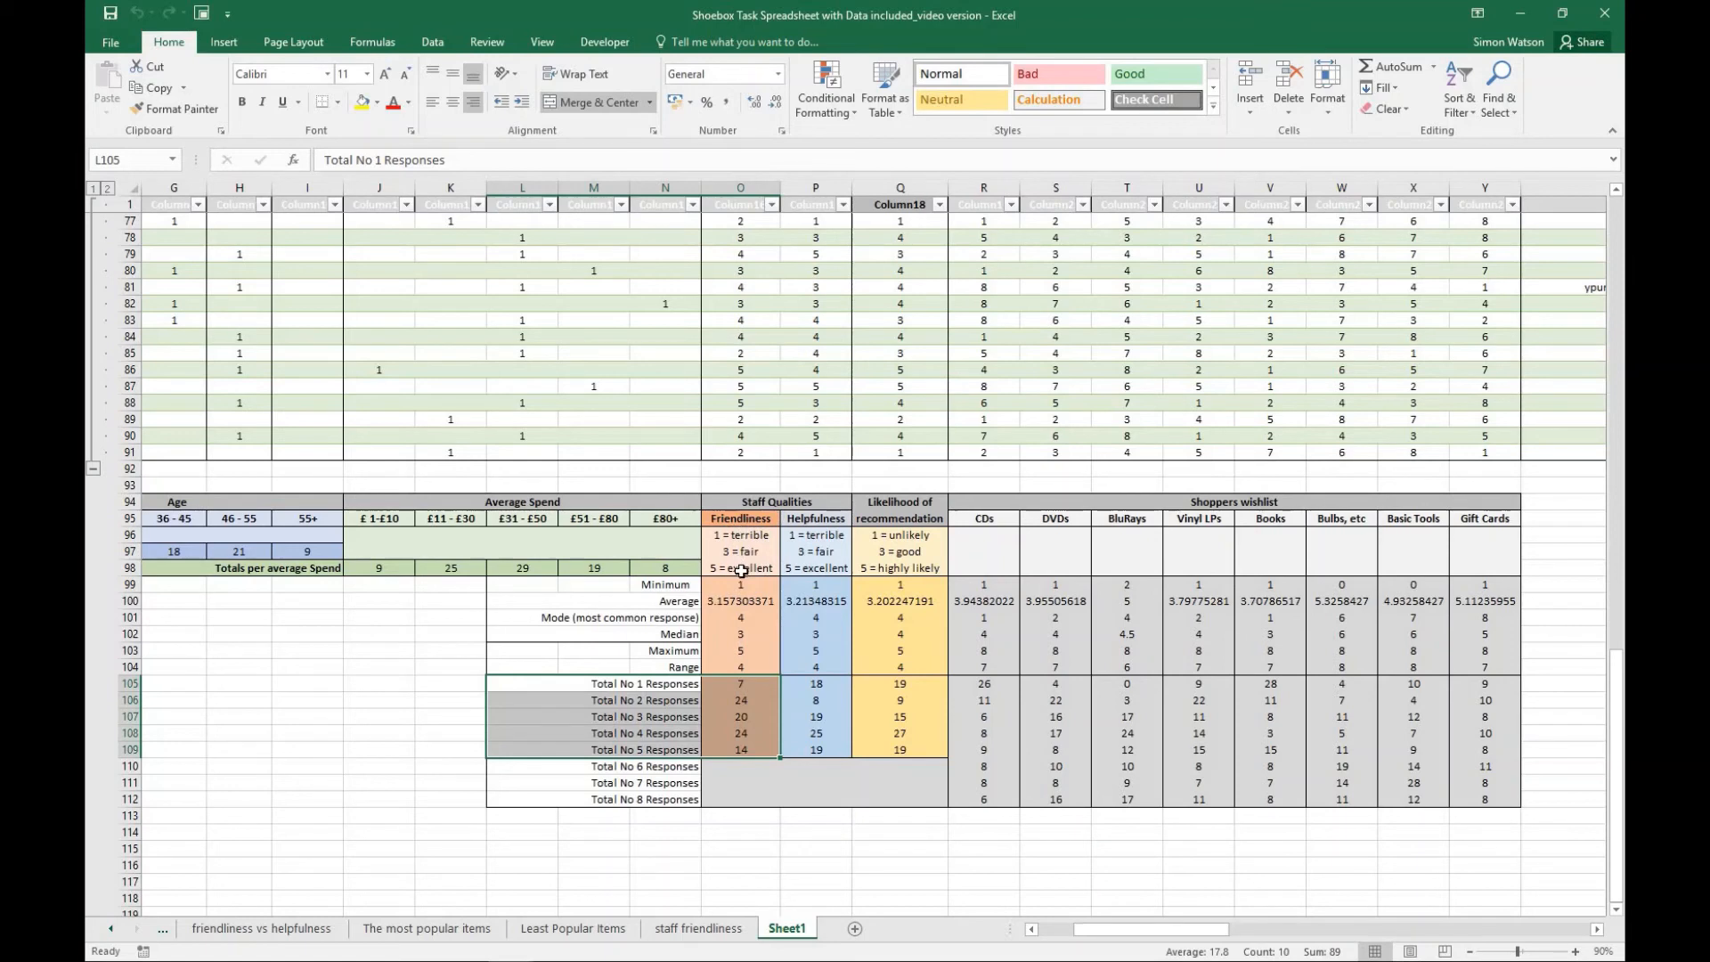
pyautogui.click(686, 684)
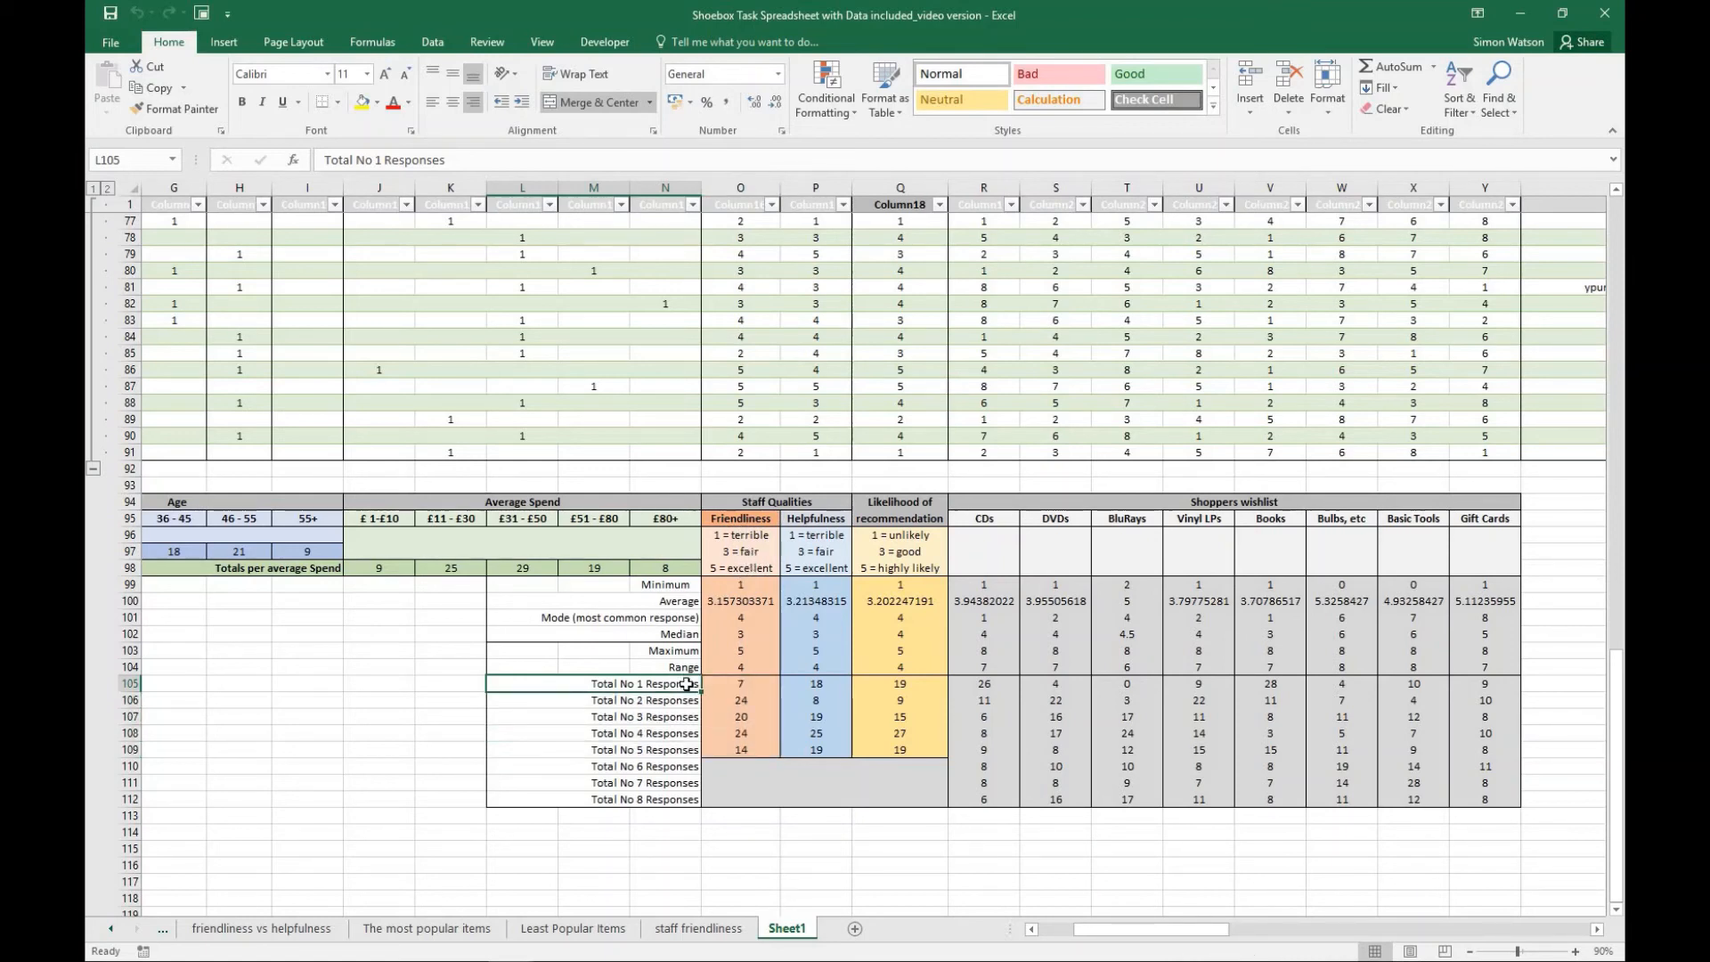
pyautogui.write('Terrible')
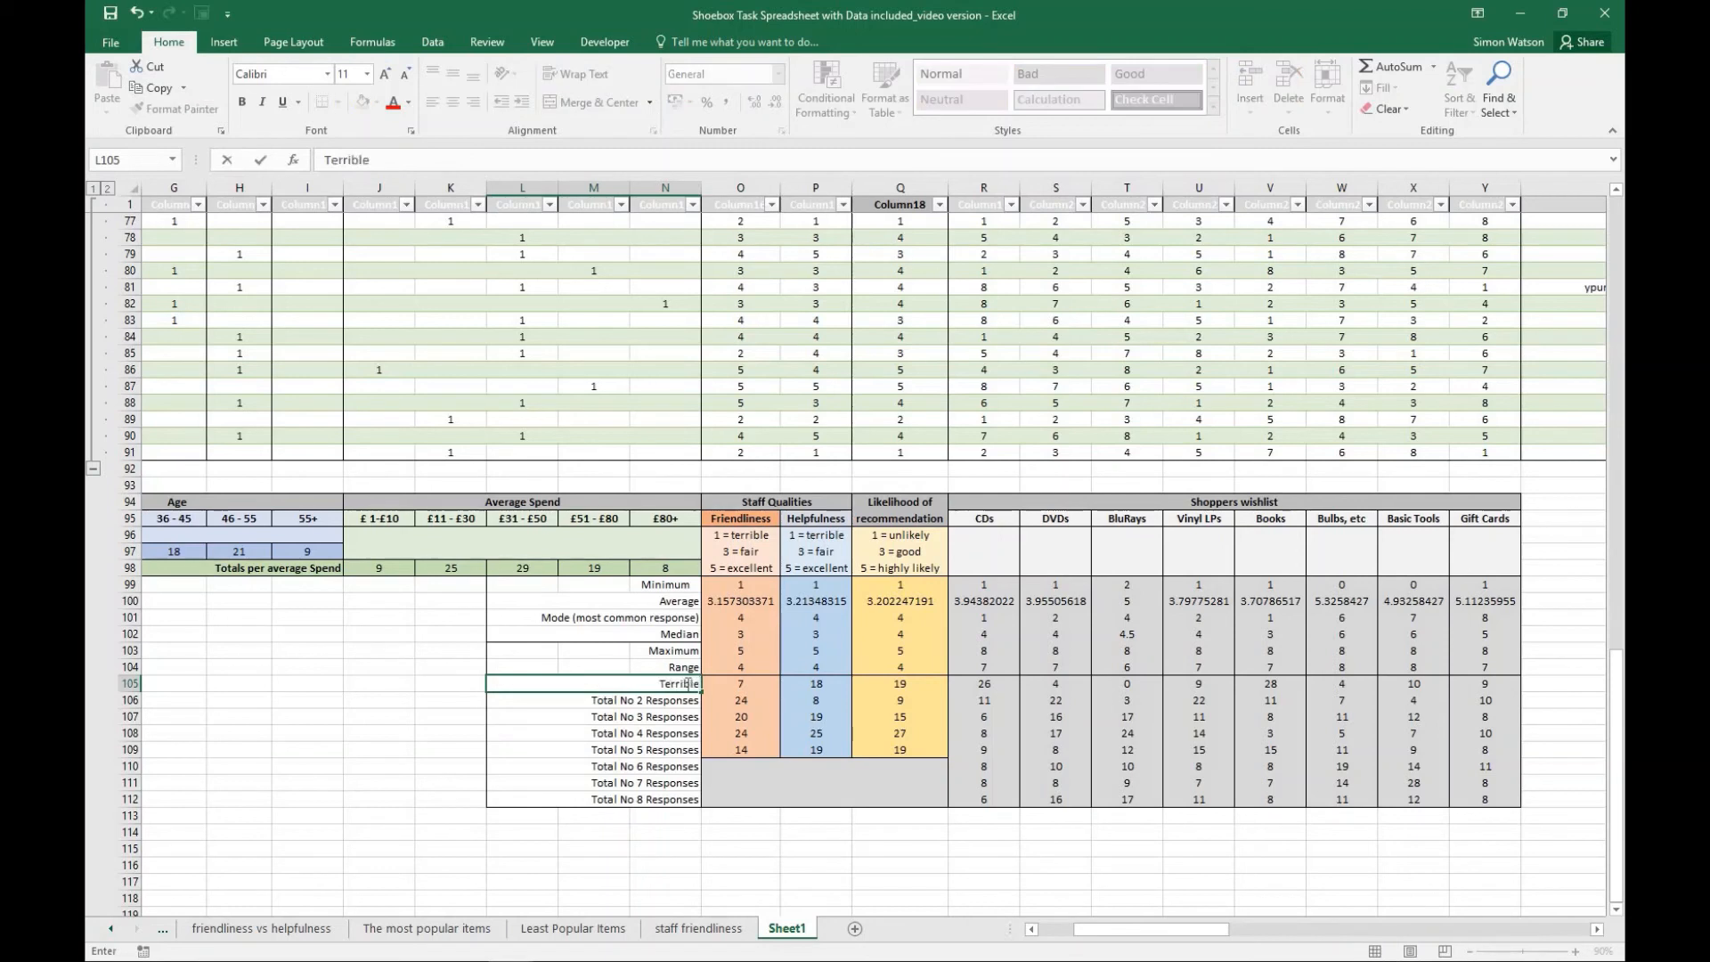
pyautogui.click(659, 719)
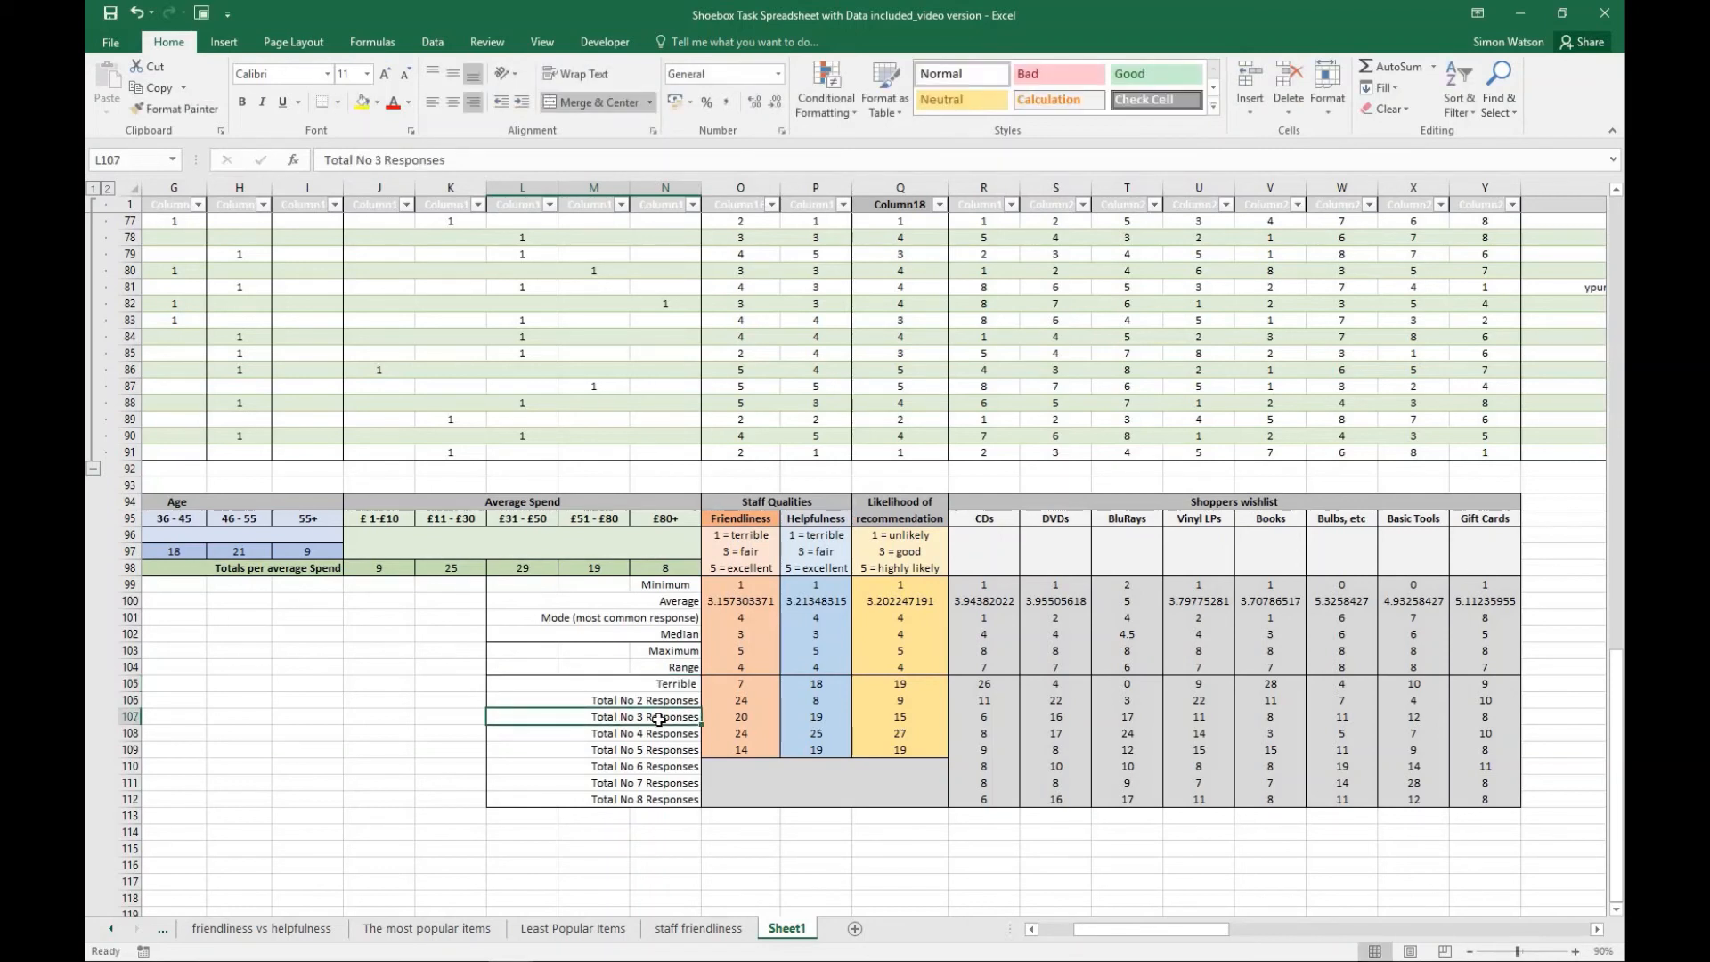
pyautogui.write('Fair')
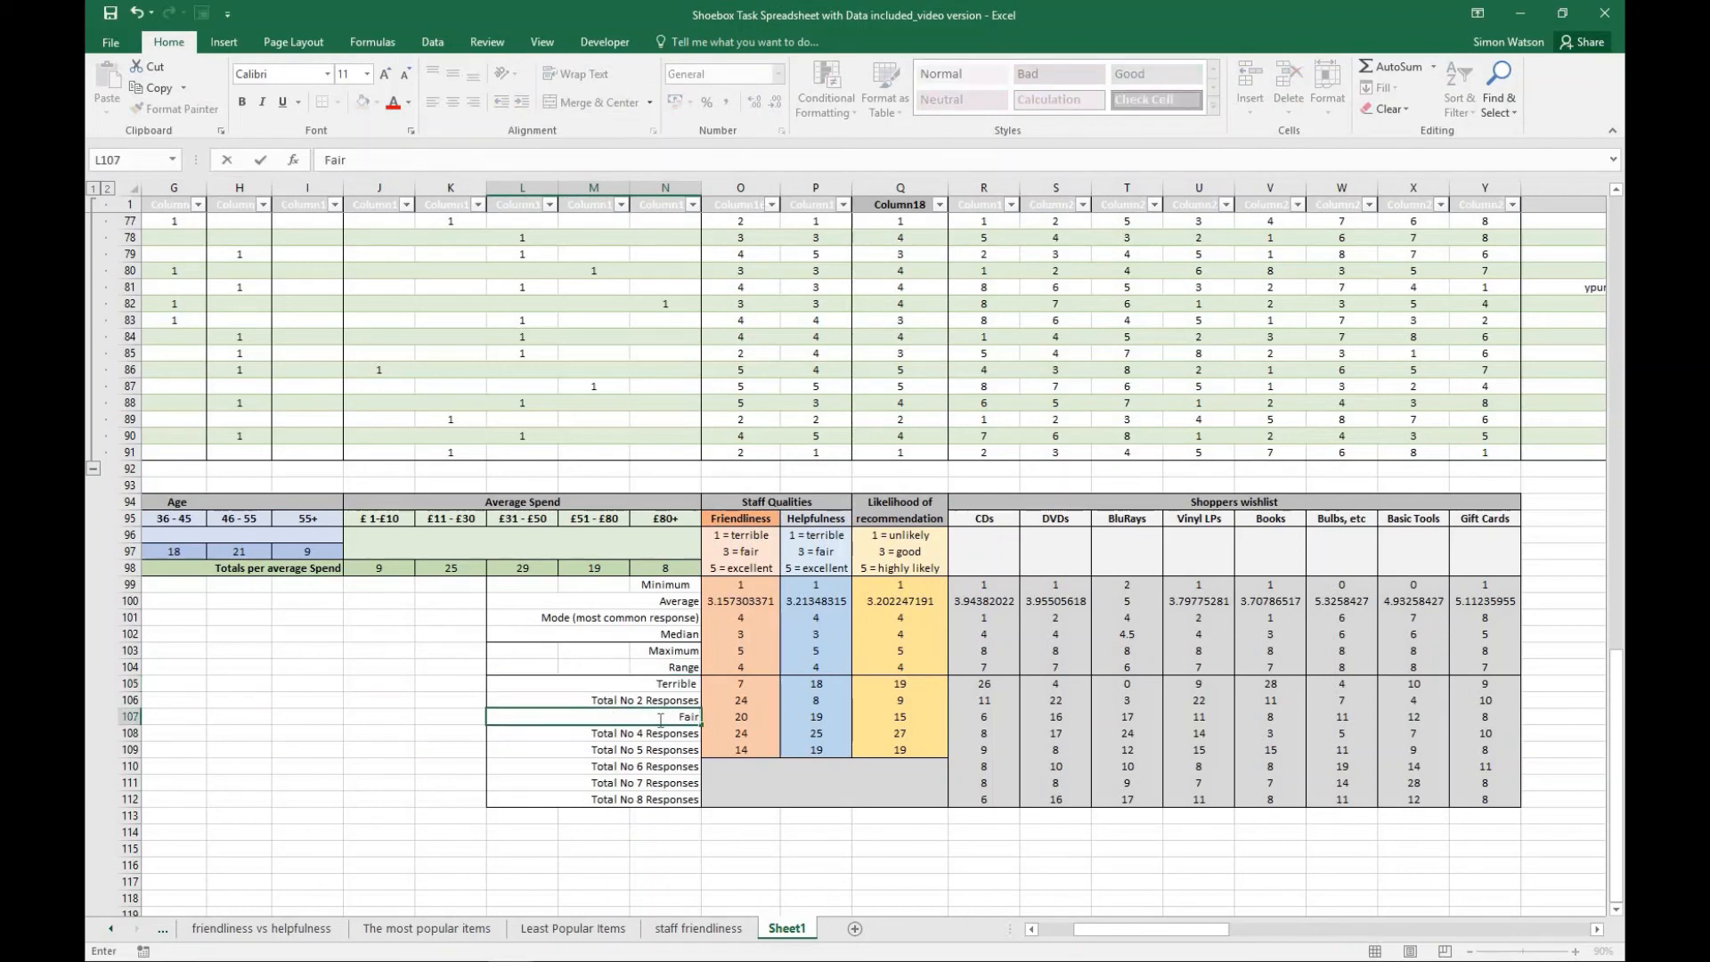
pyautogui.click(655, 749)
pyautogui.write('E')
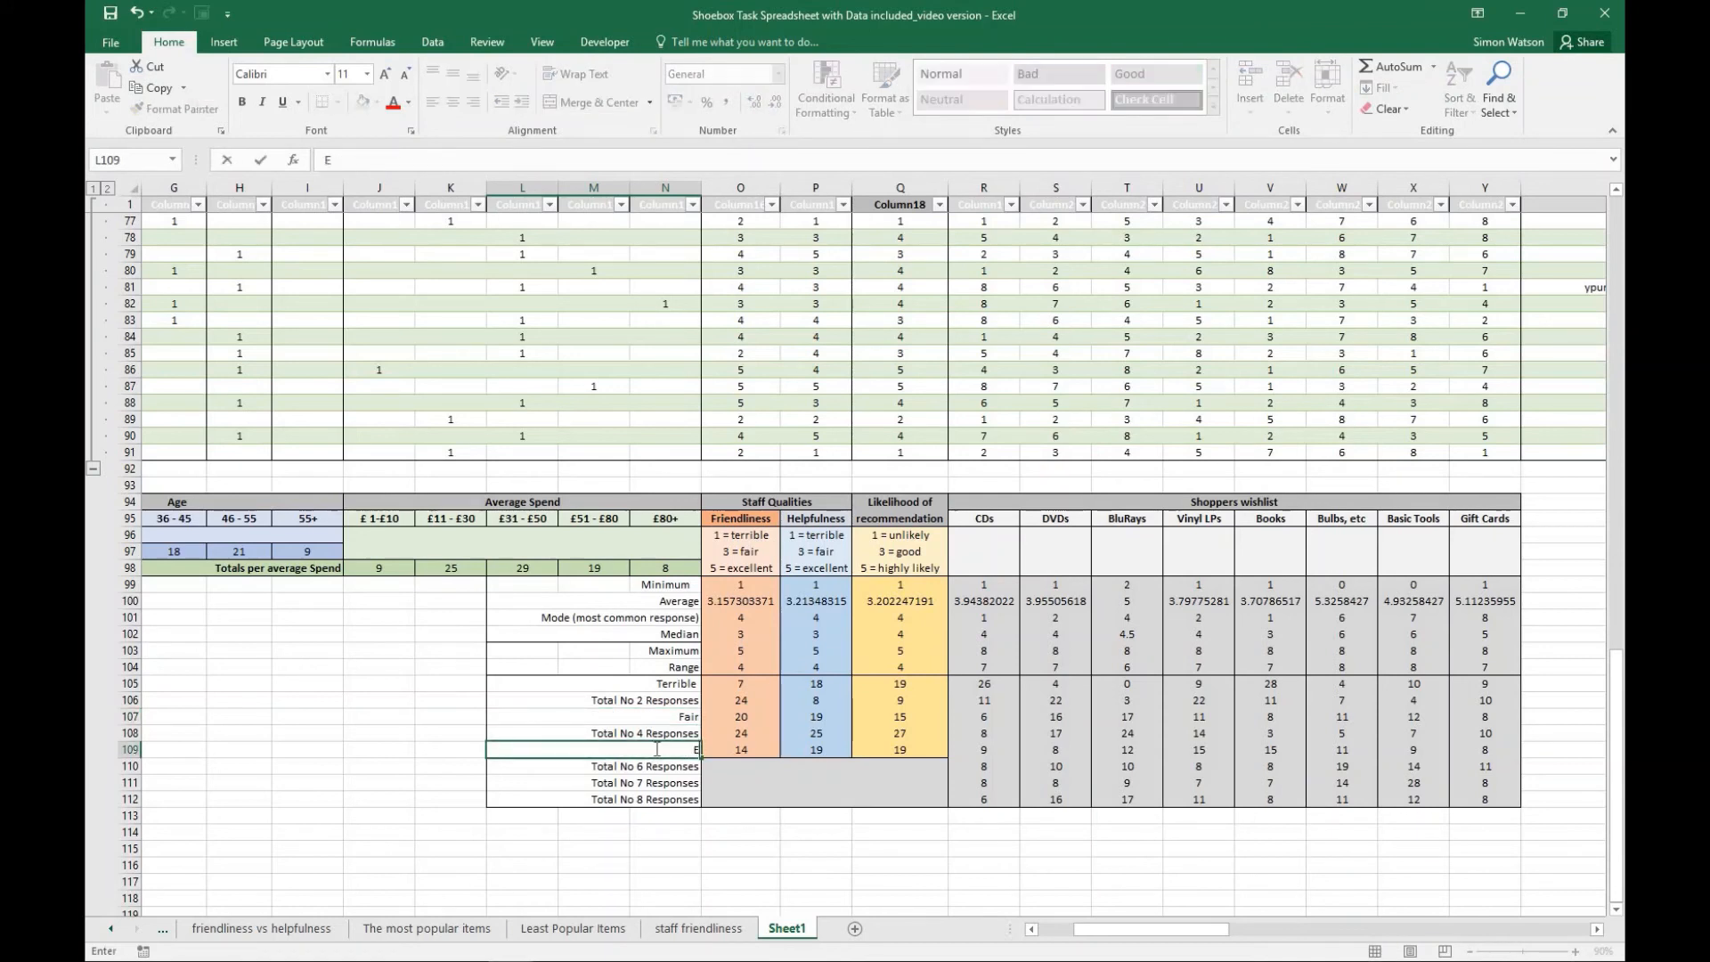
pyautogui.write('xcellent')
pyautogui.press('Return')
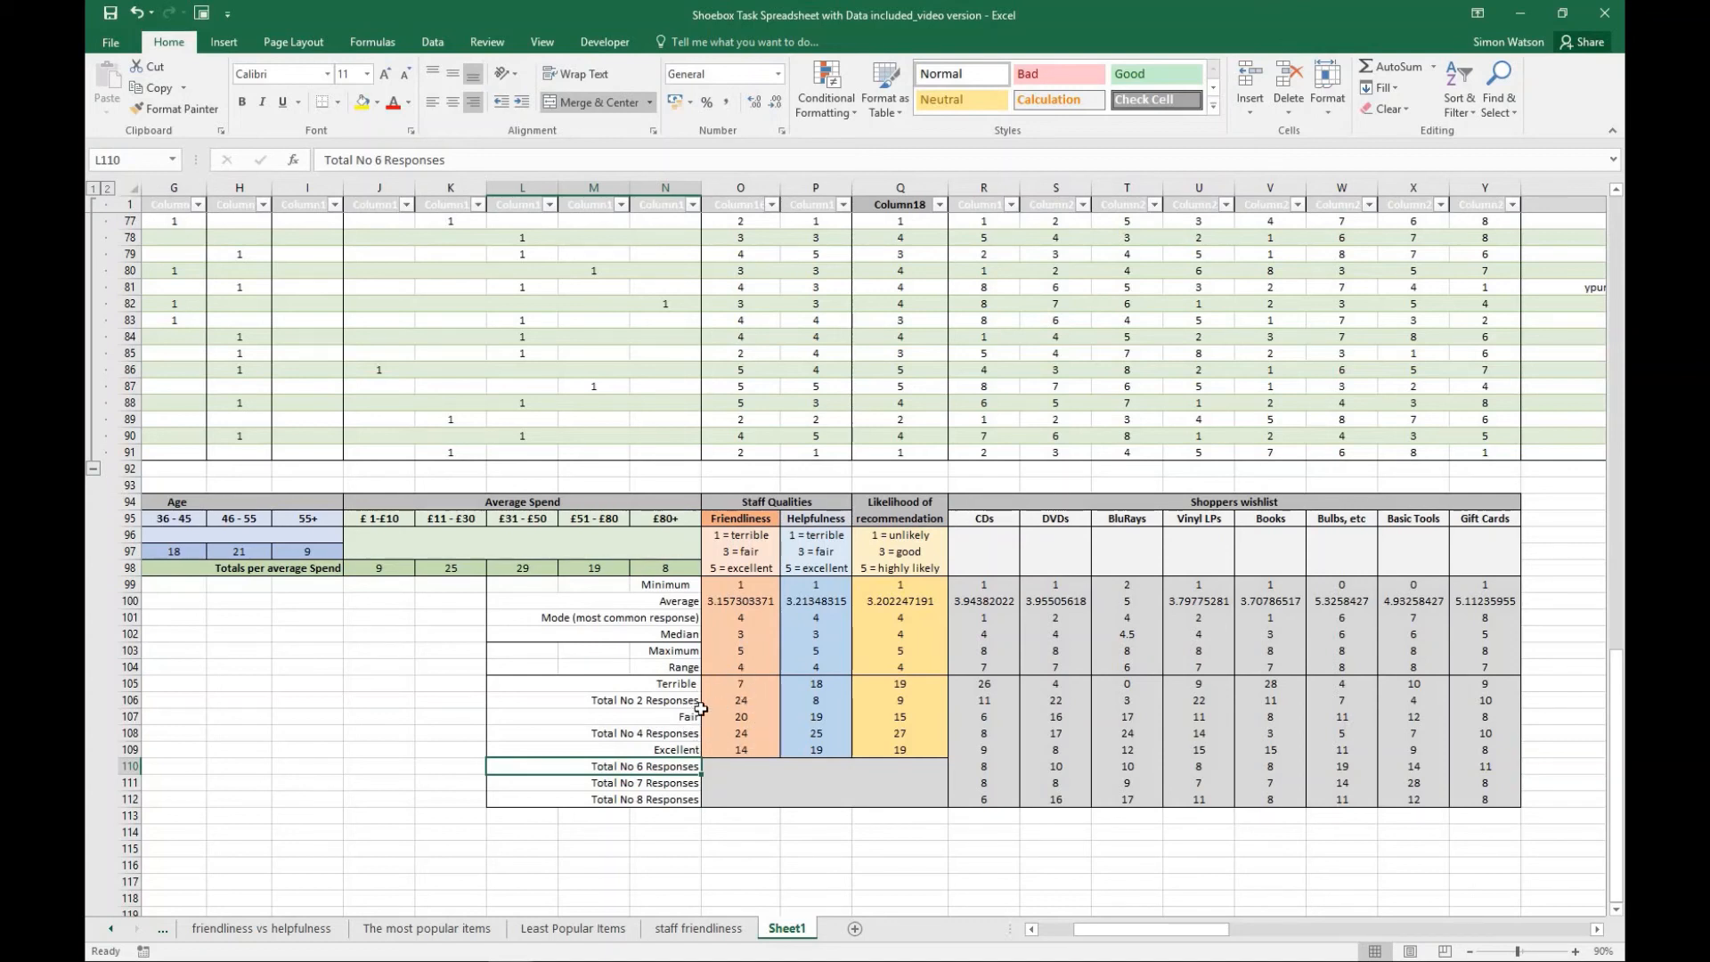
# - Relabel the No 2 and No 4 response rows as "Okay" and "Good"
pyautogui.click(679, 701)
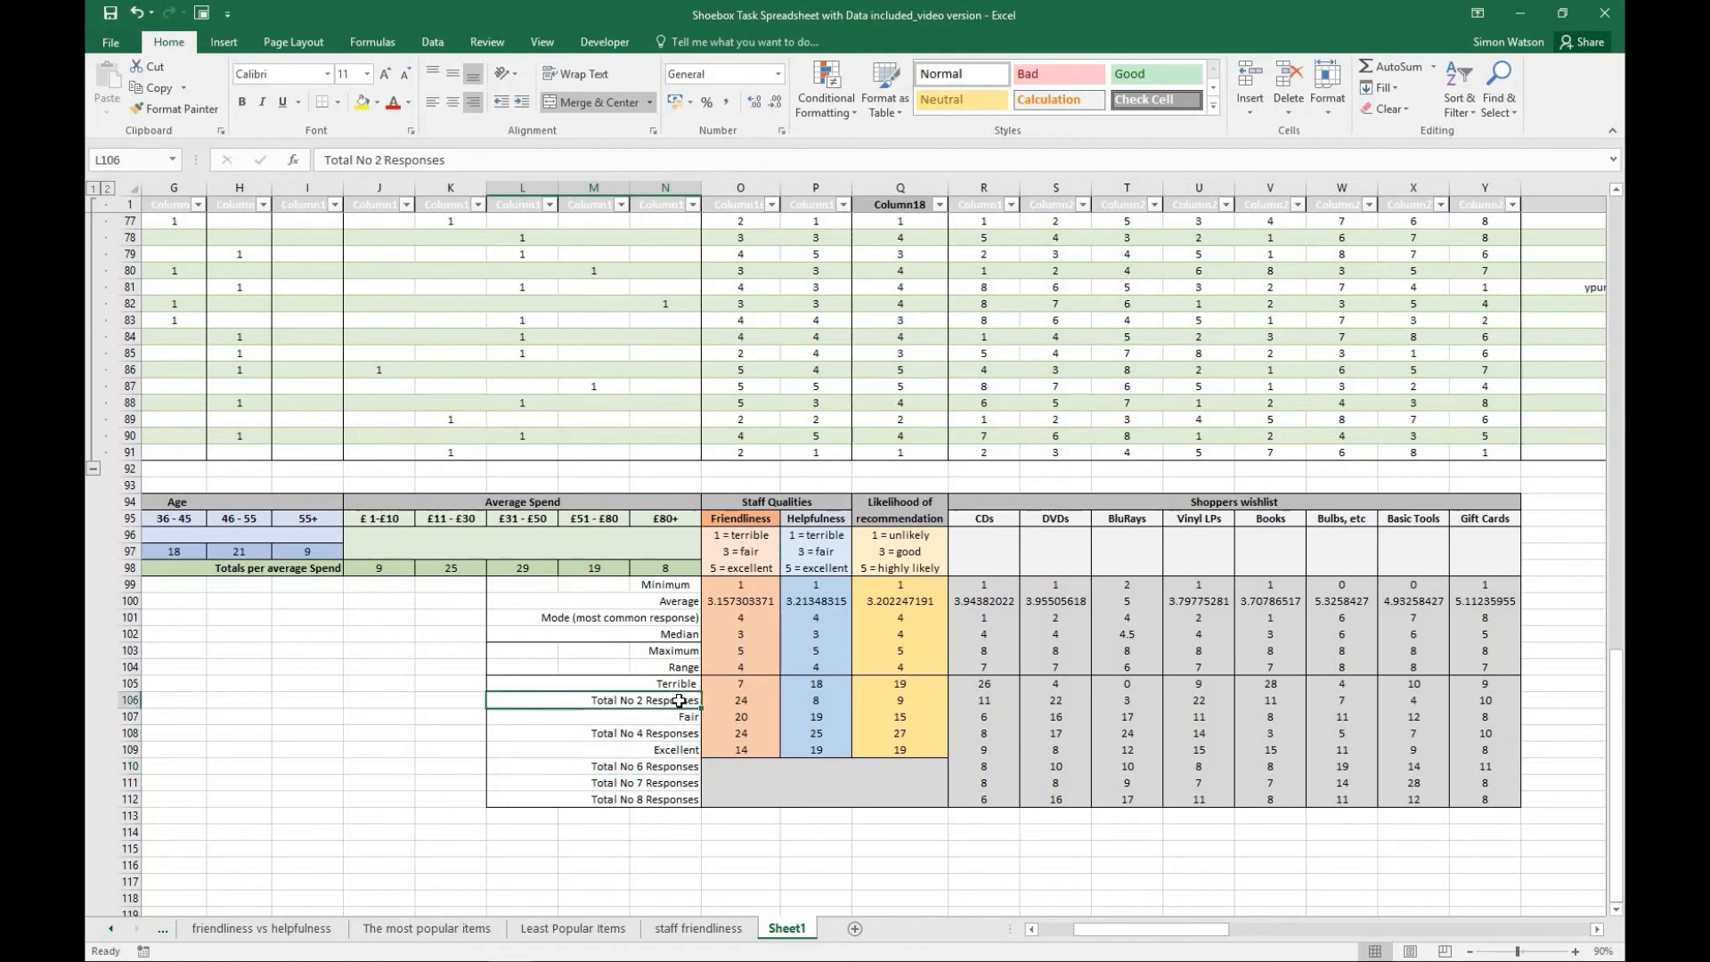
pyautogui.write('Okay')
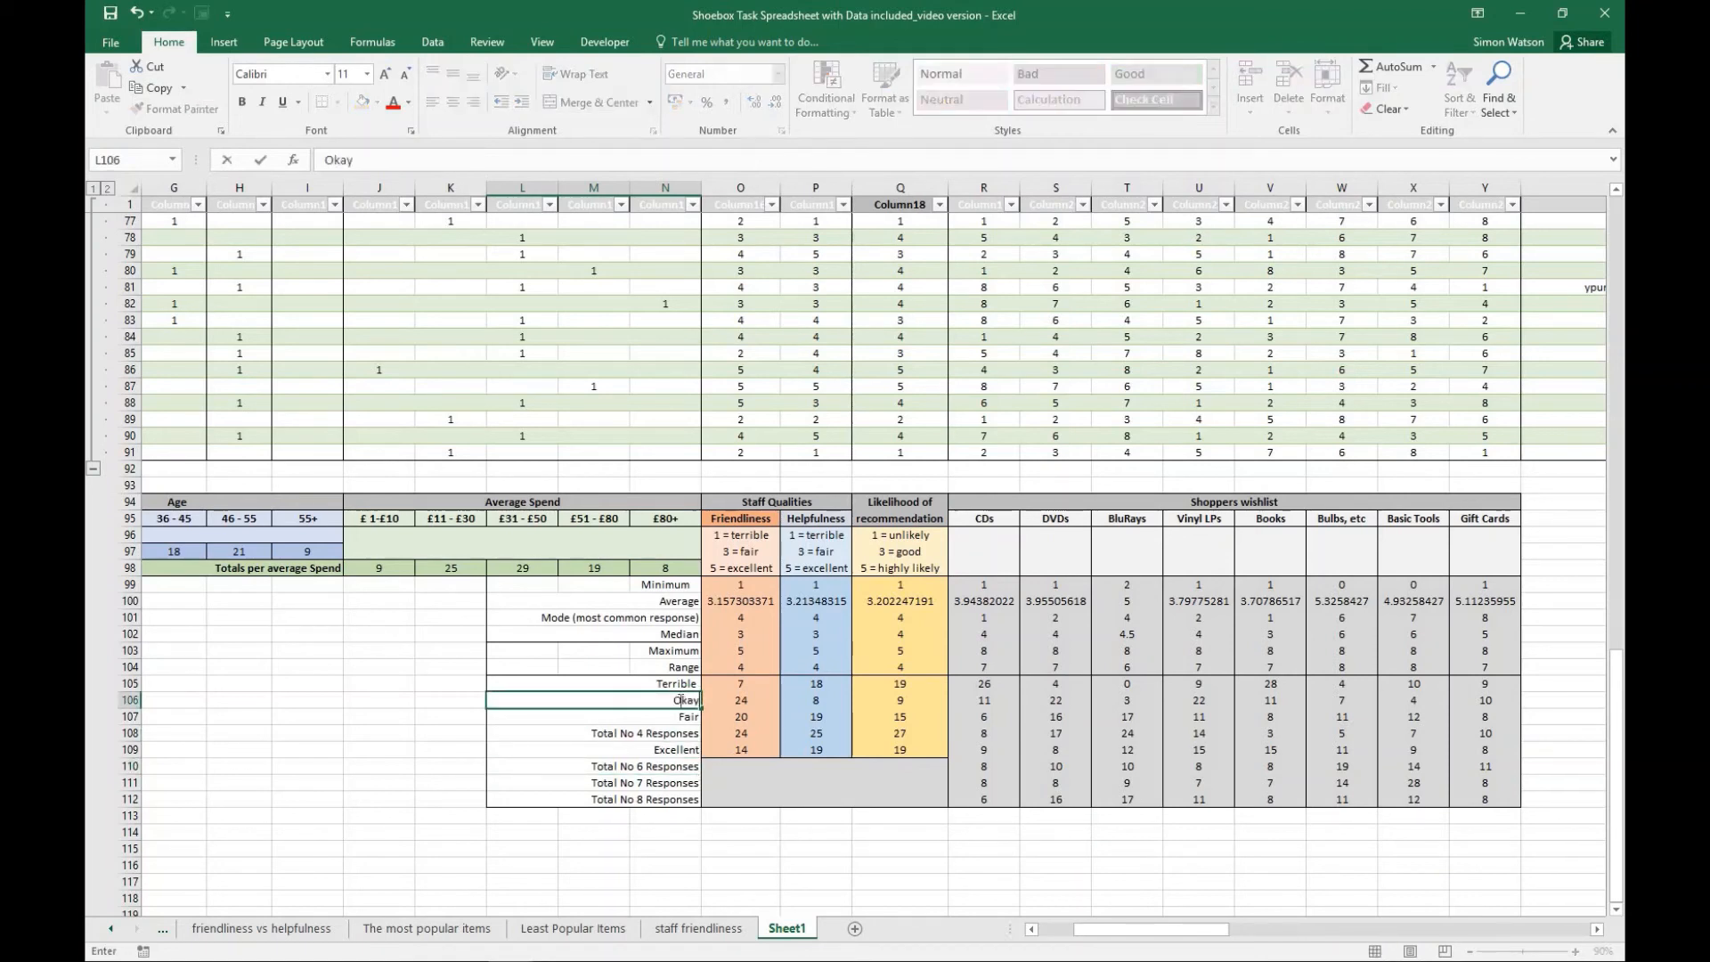
pyautogui.click(669, 738)
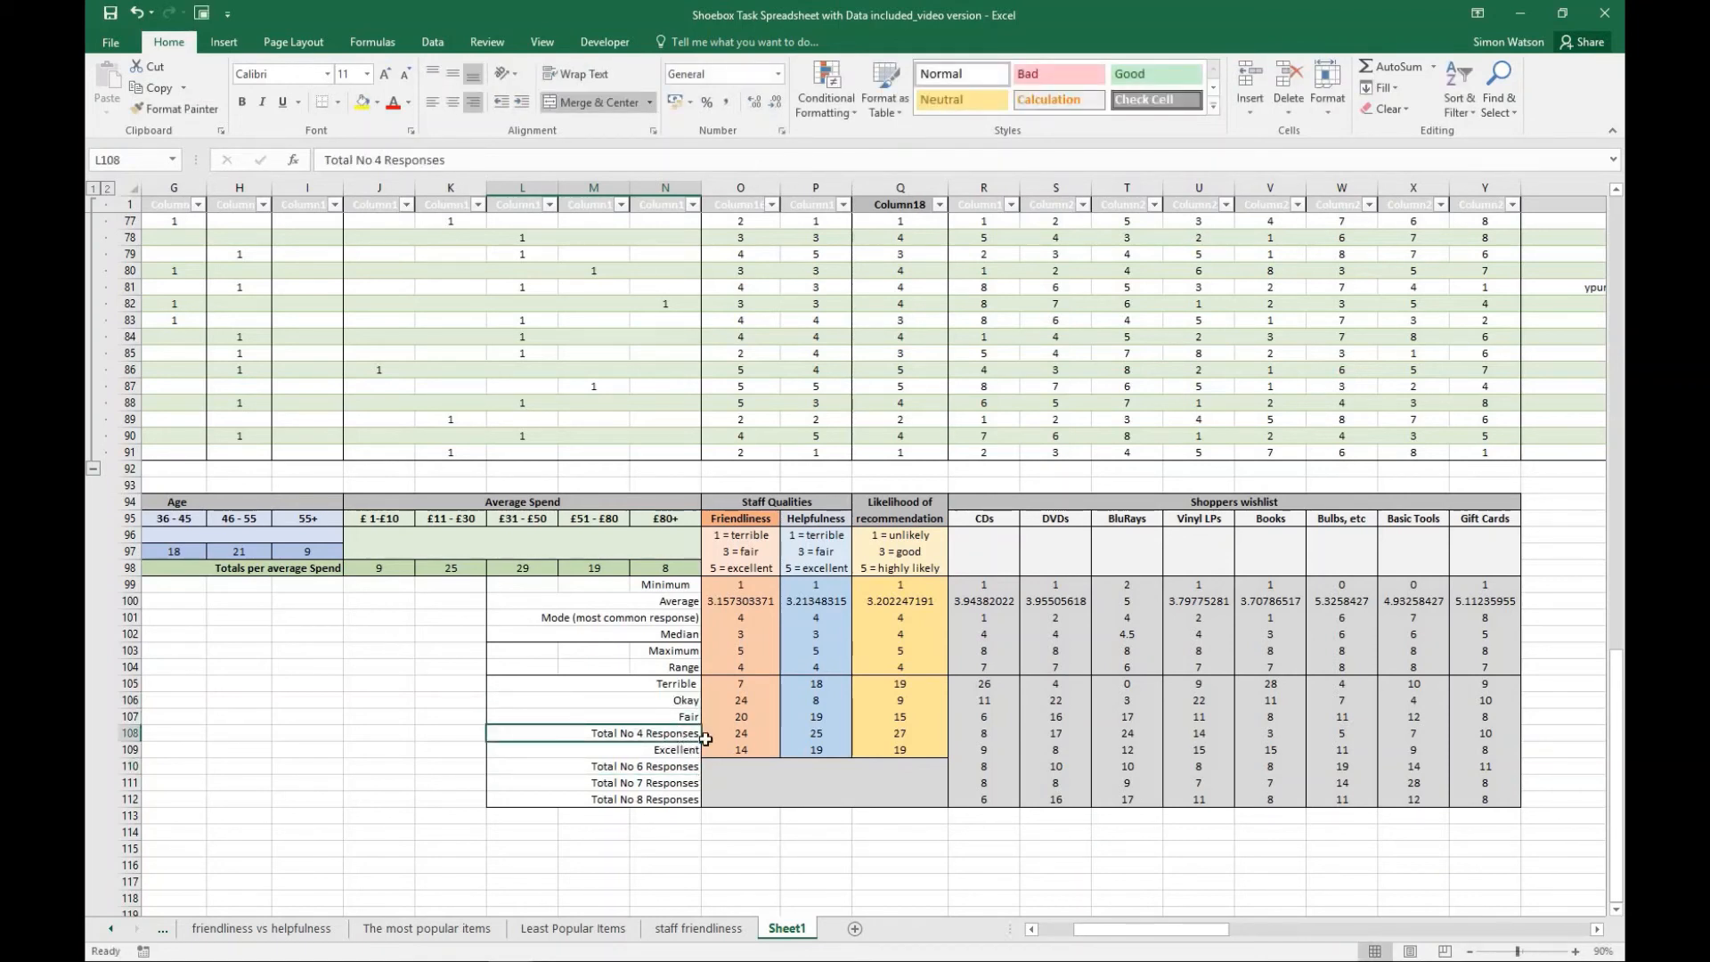
pyautogui.write('Good')
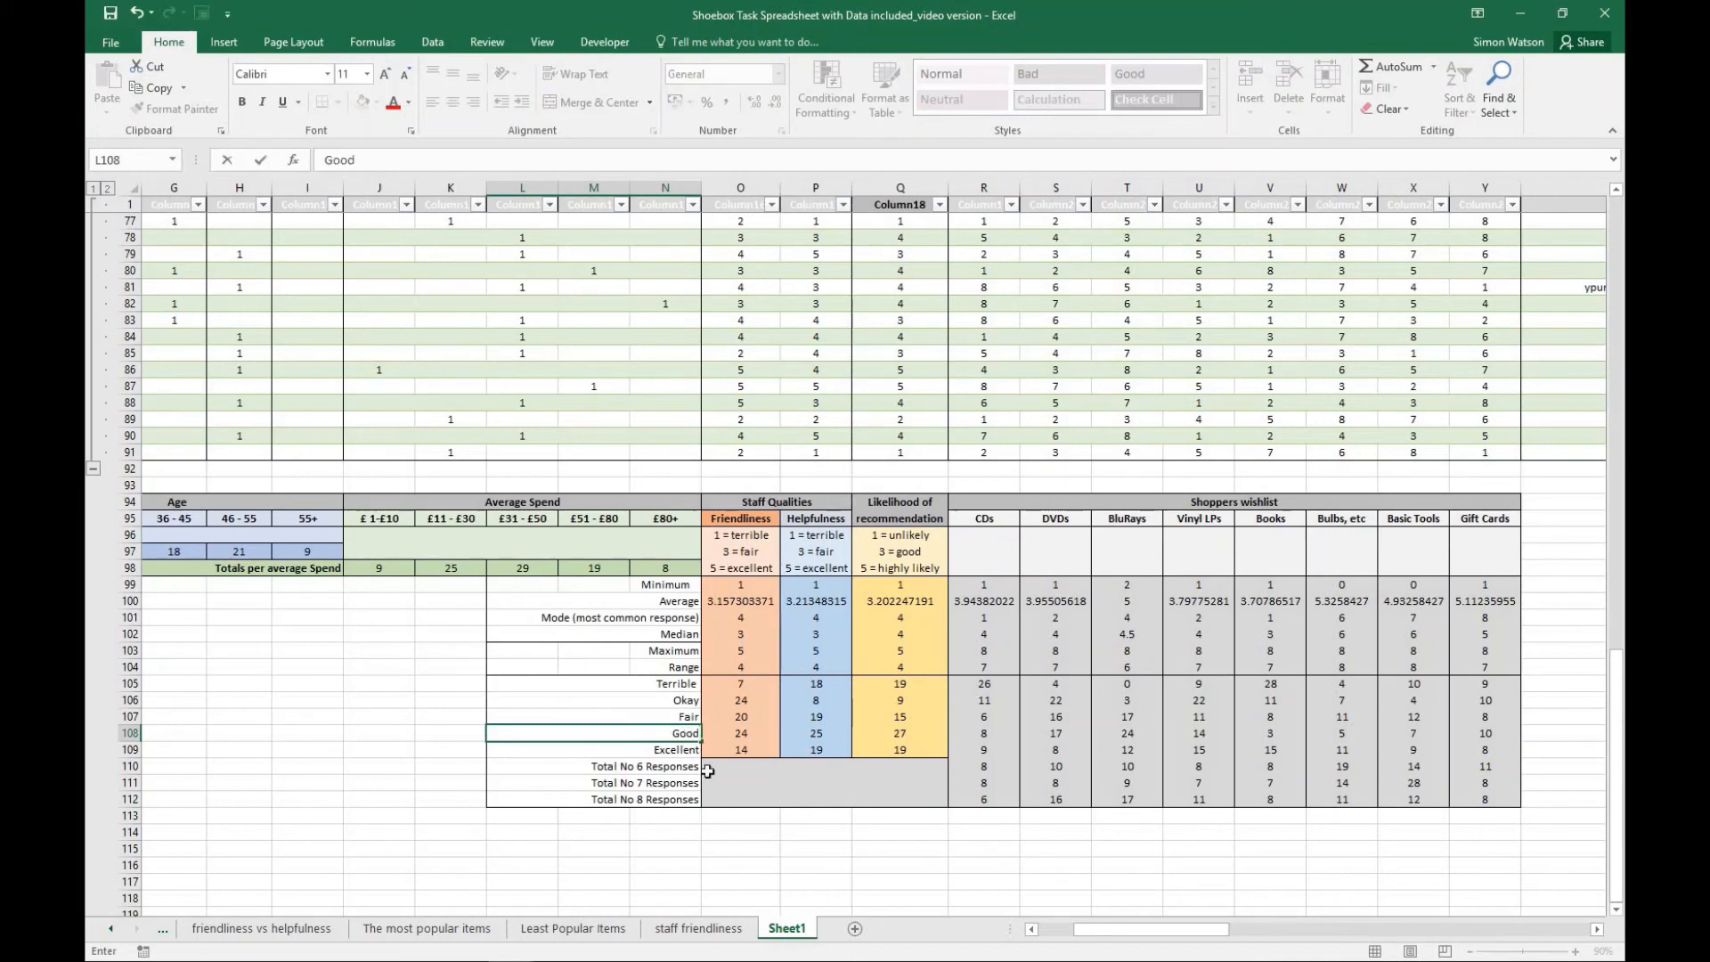
pyautogui.click(721, 800)
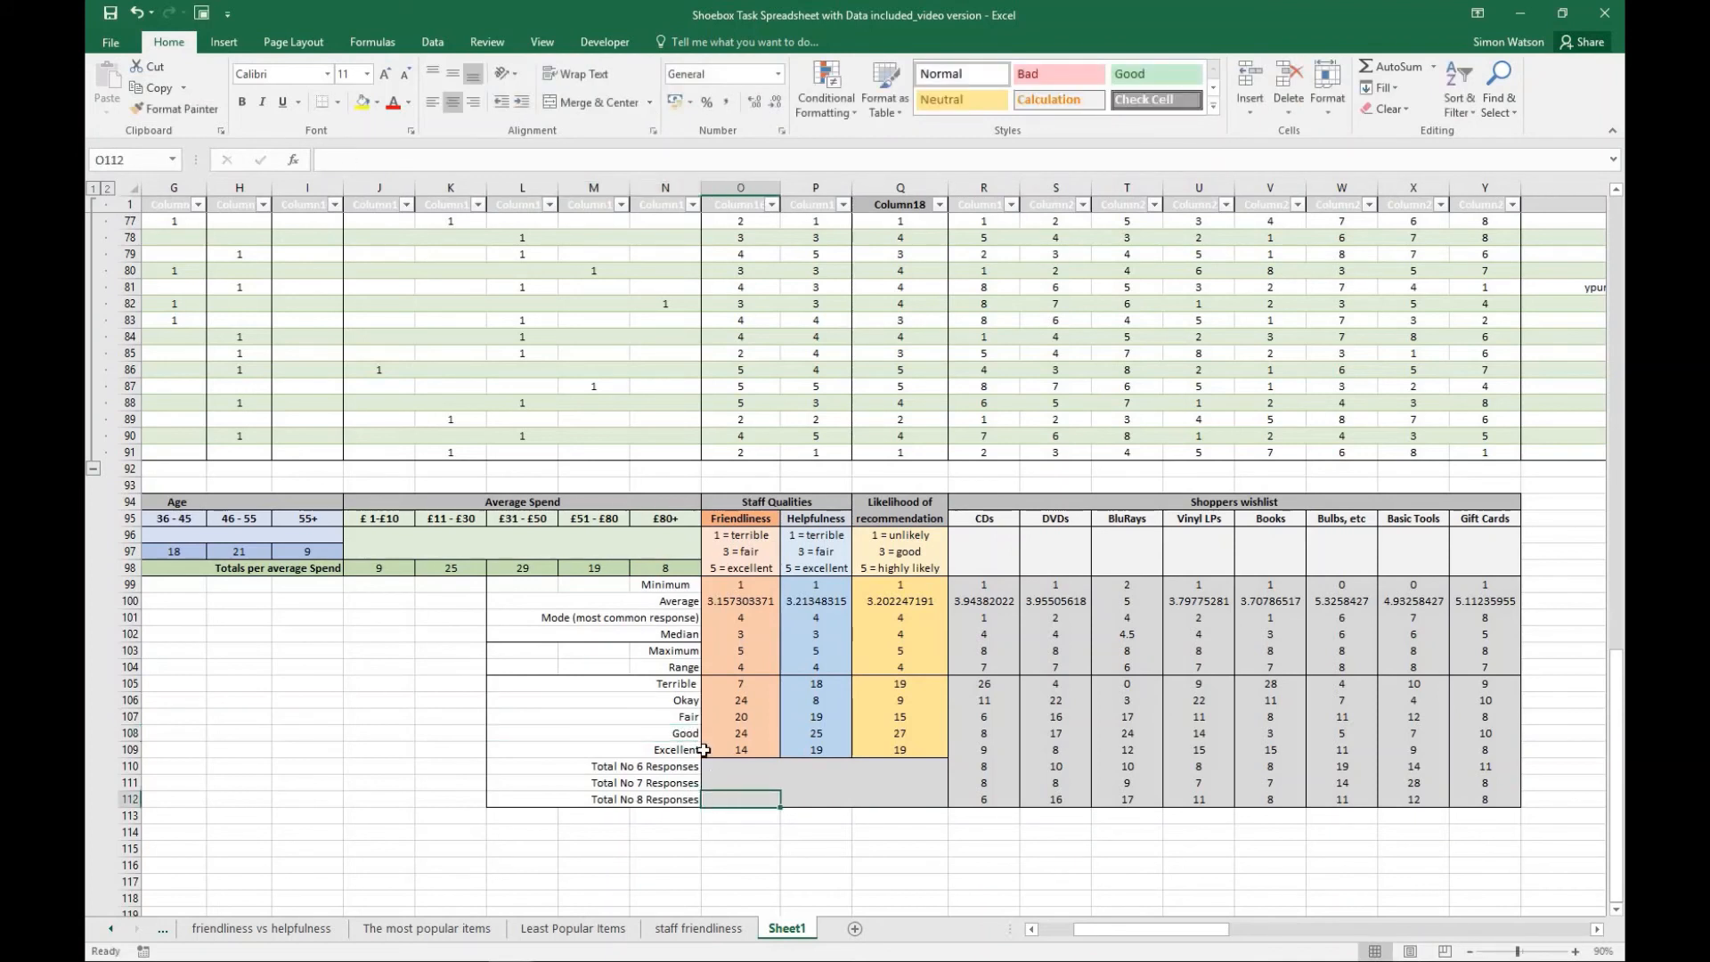
# - Check the radar chart against the Friendliness totals on Sheet1, and delete its series legend
pyautogui.click(706, 928)
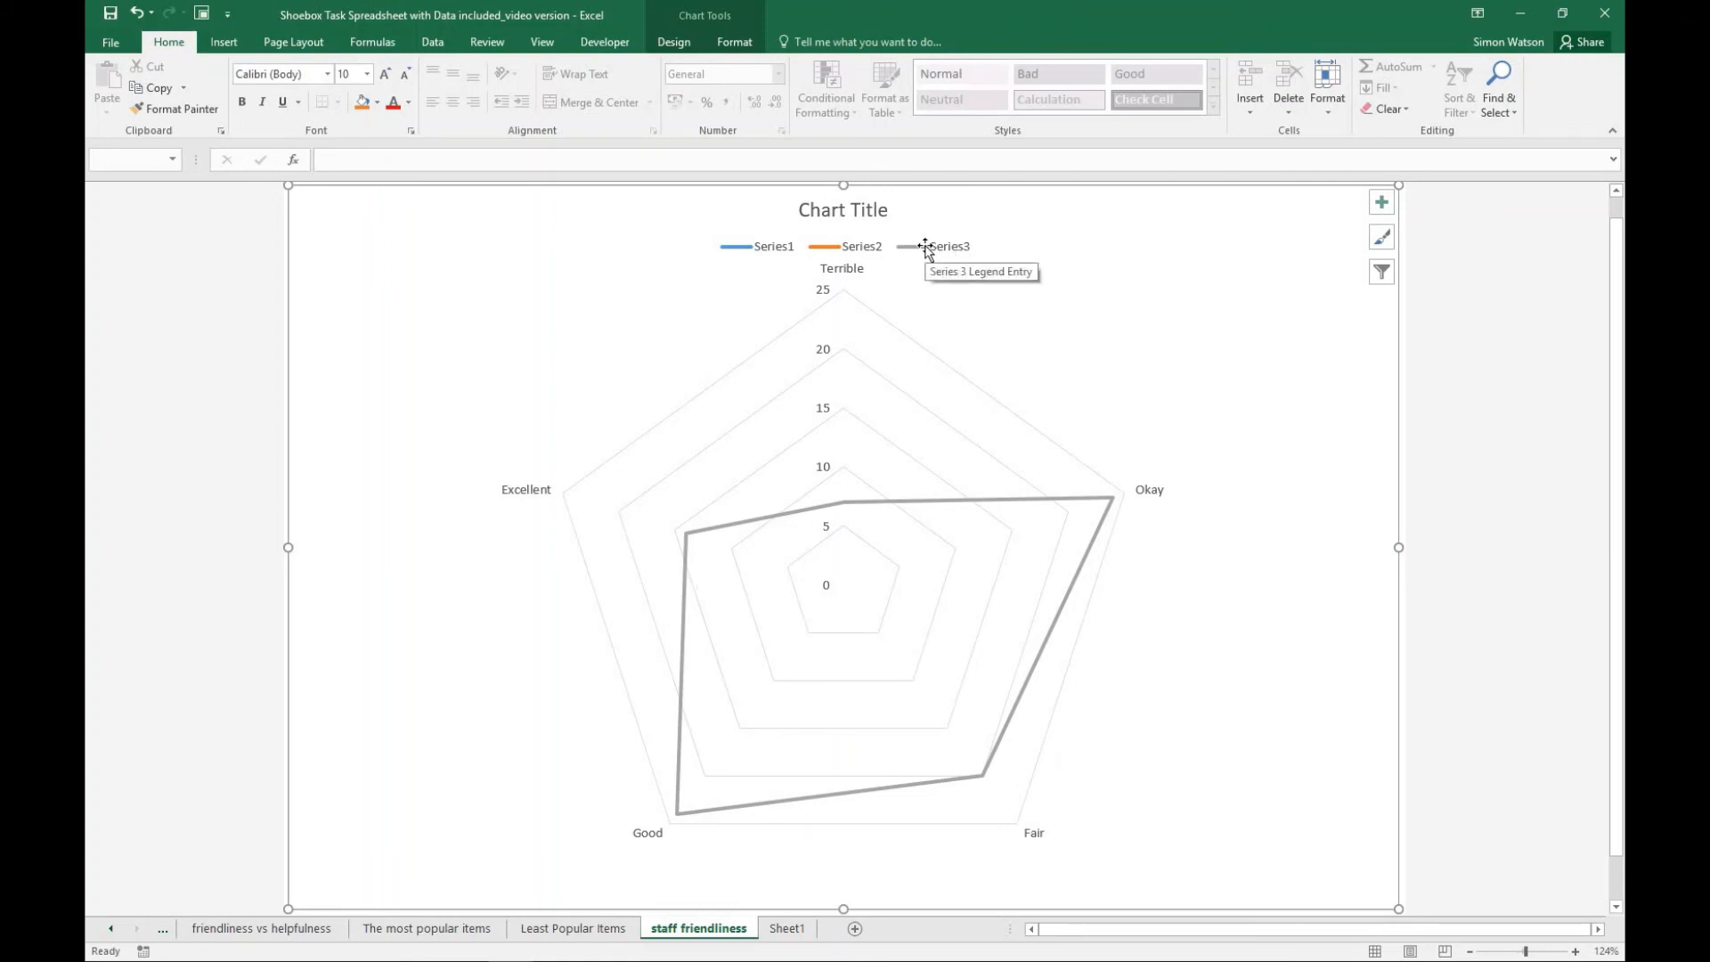
pyautogui.click(787, 929)
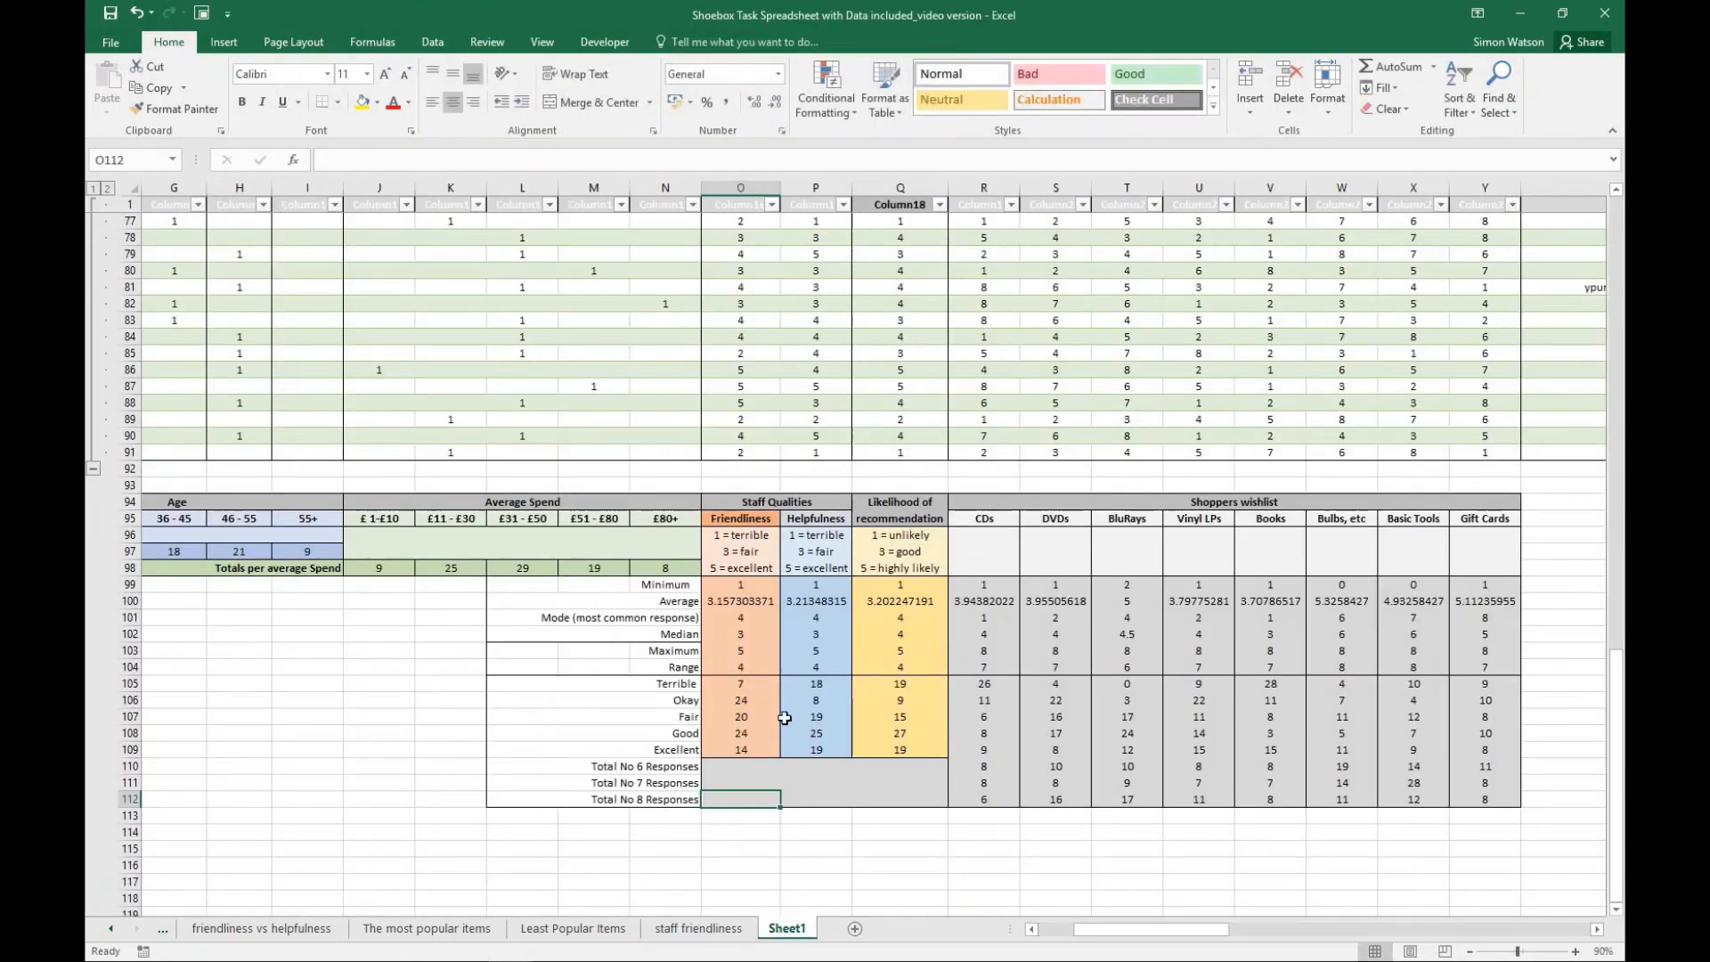
pyautogui.moveTo(693, 683); pyautogui.dragTo(745, 750)
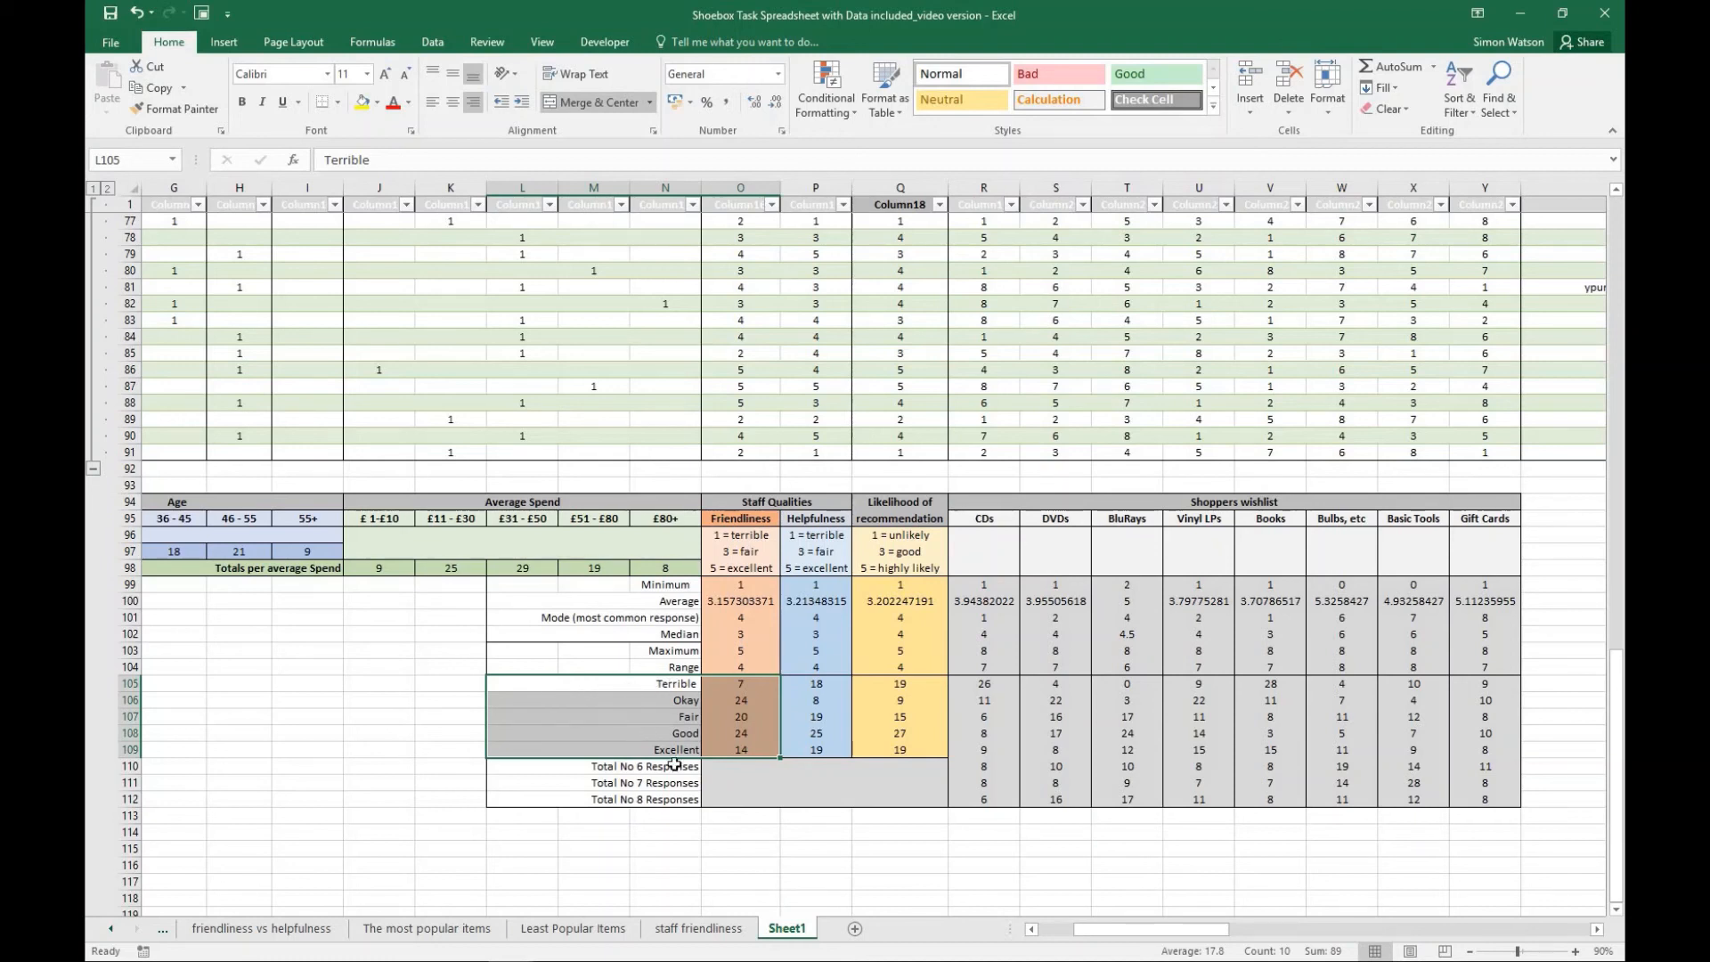
pyautogui.click(699, 928)
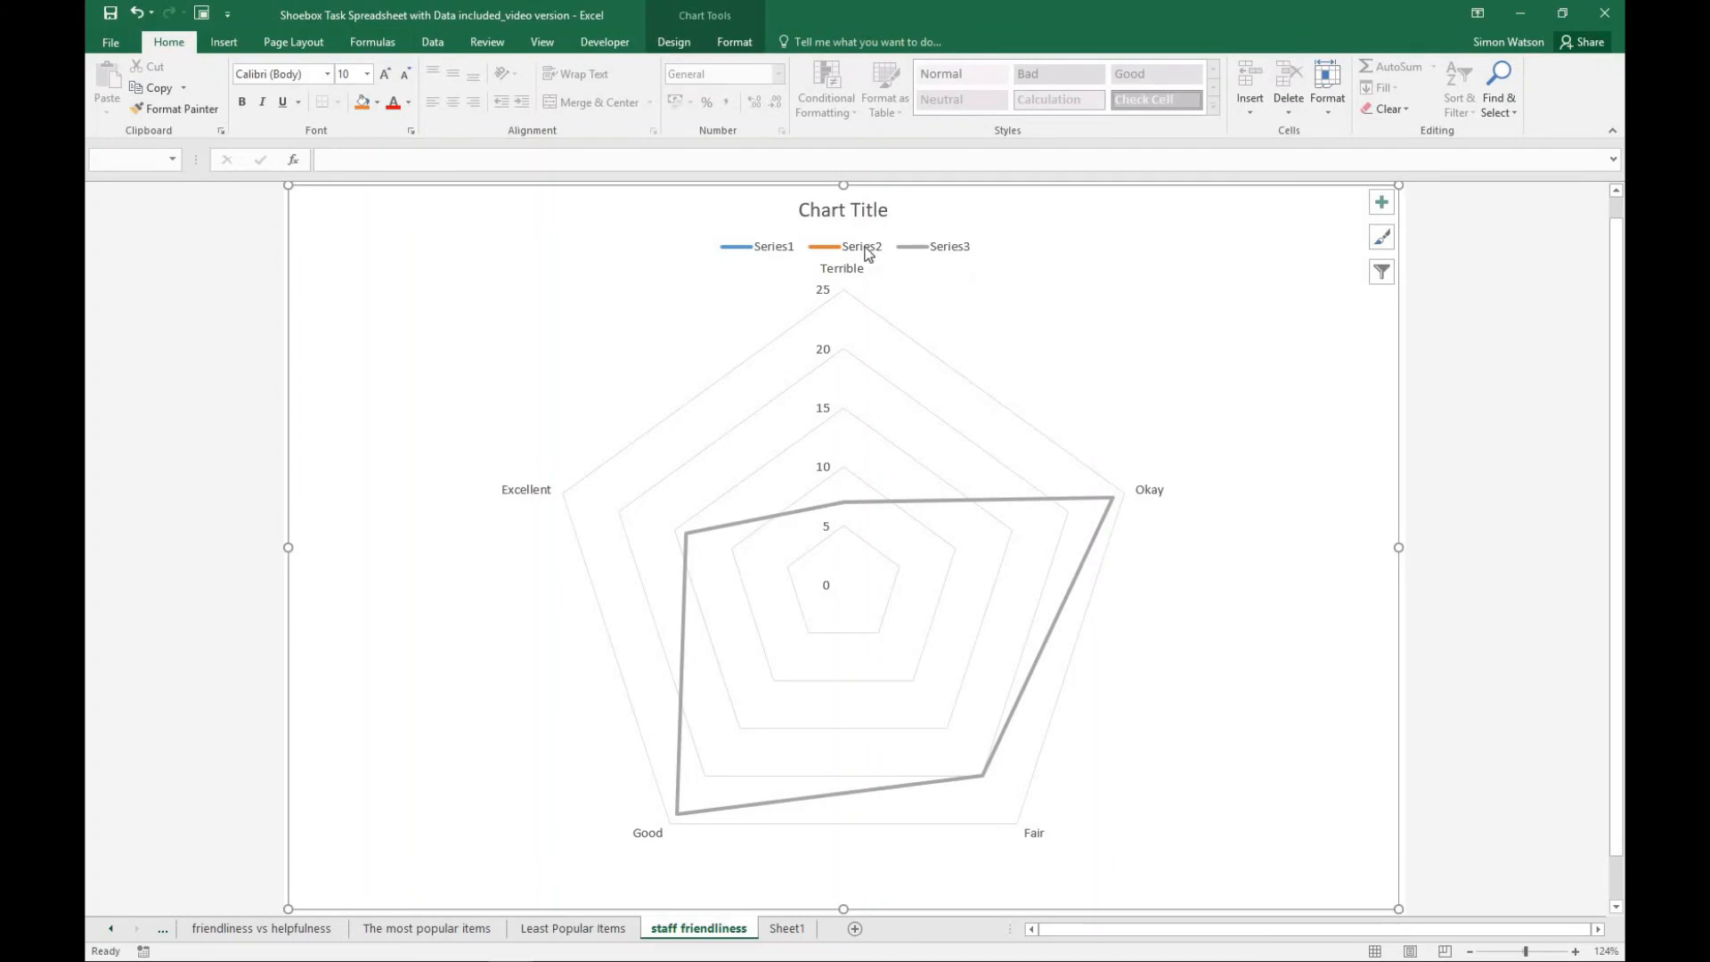
pyautogui.click(783, 256)
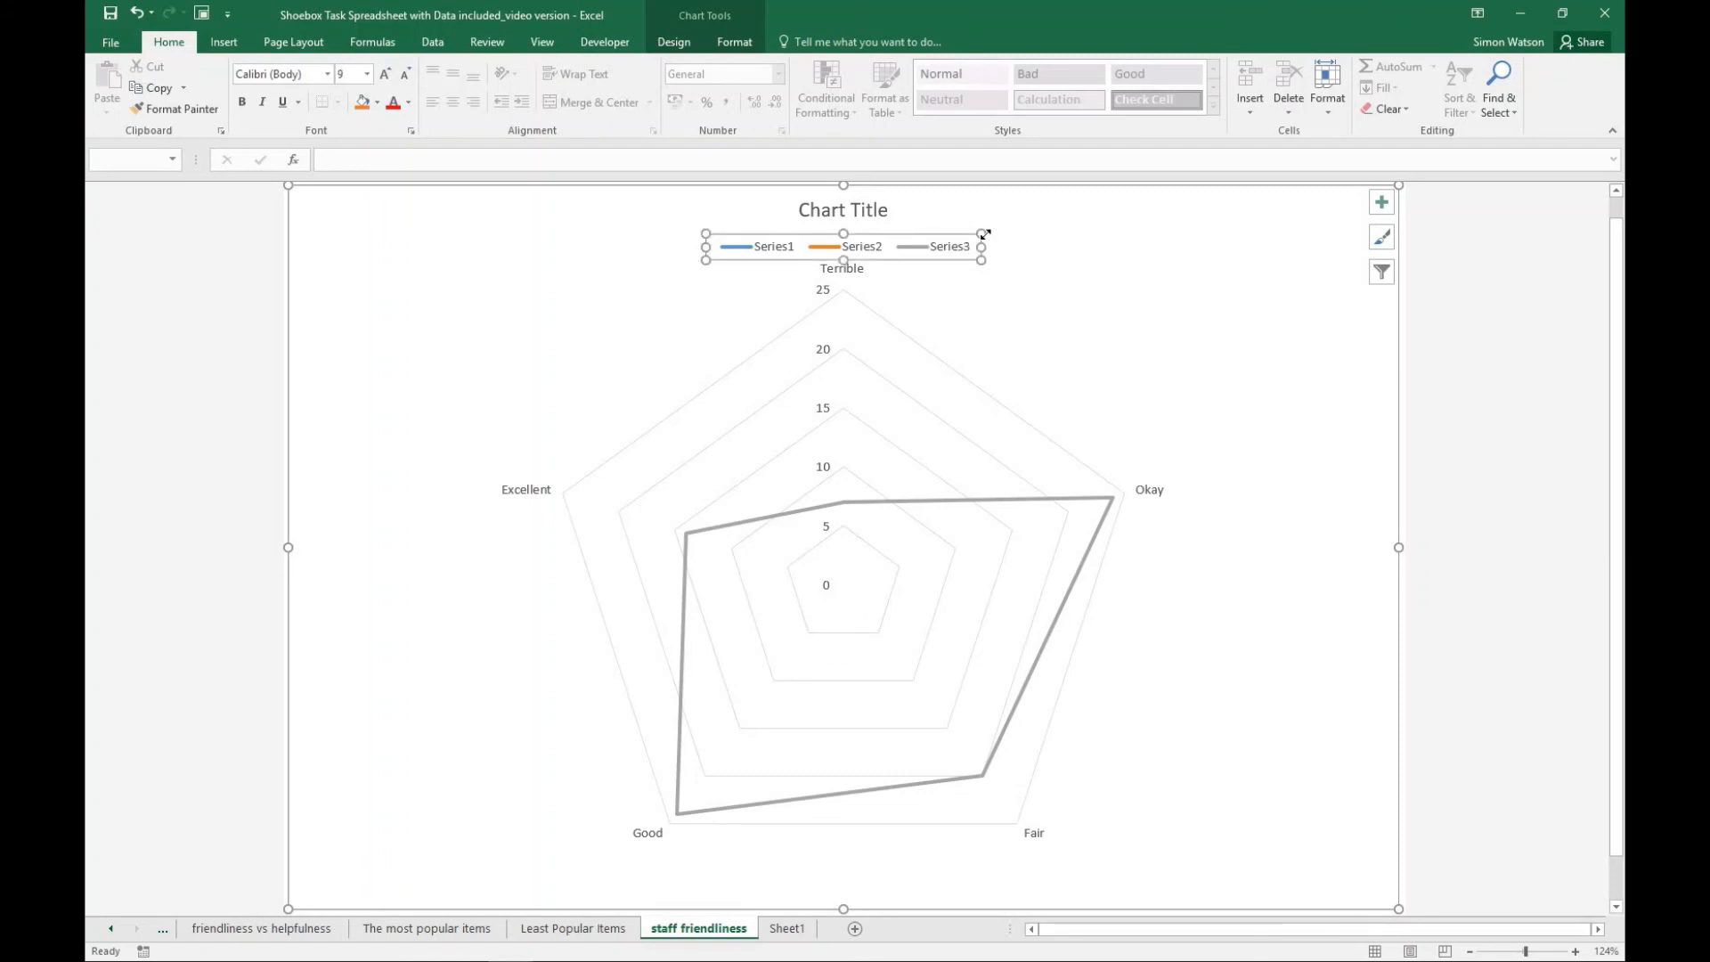
pyautogui.press('Delete')
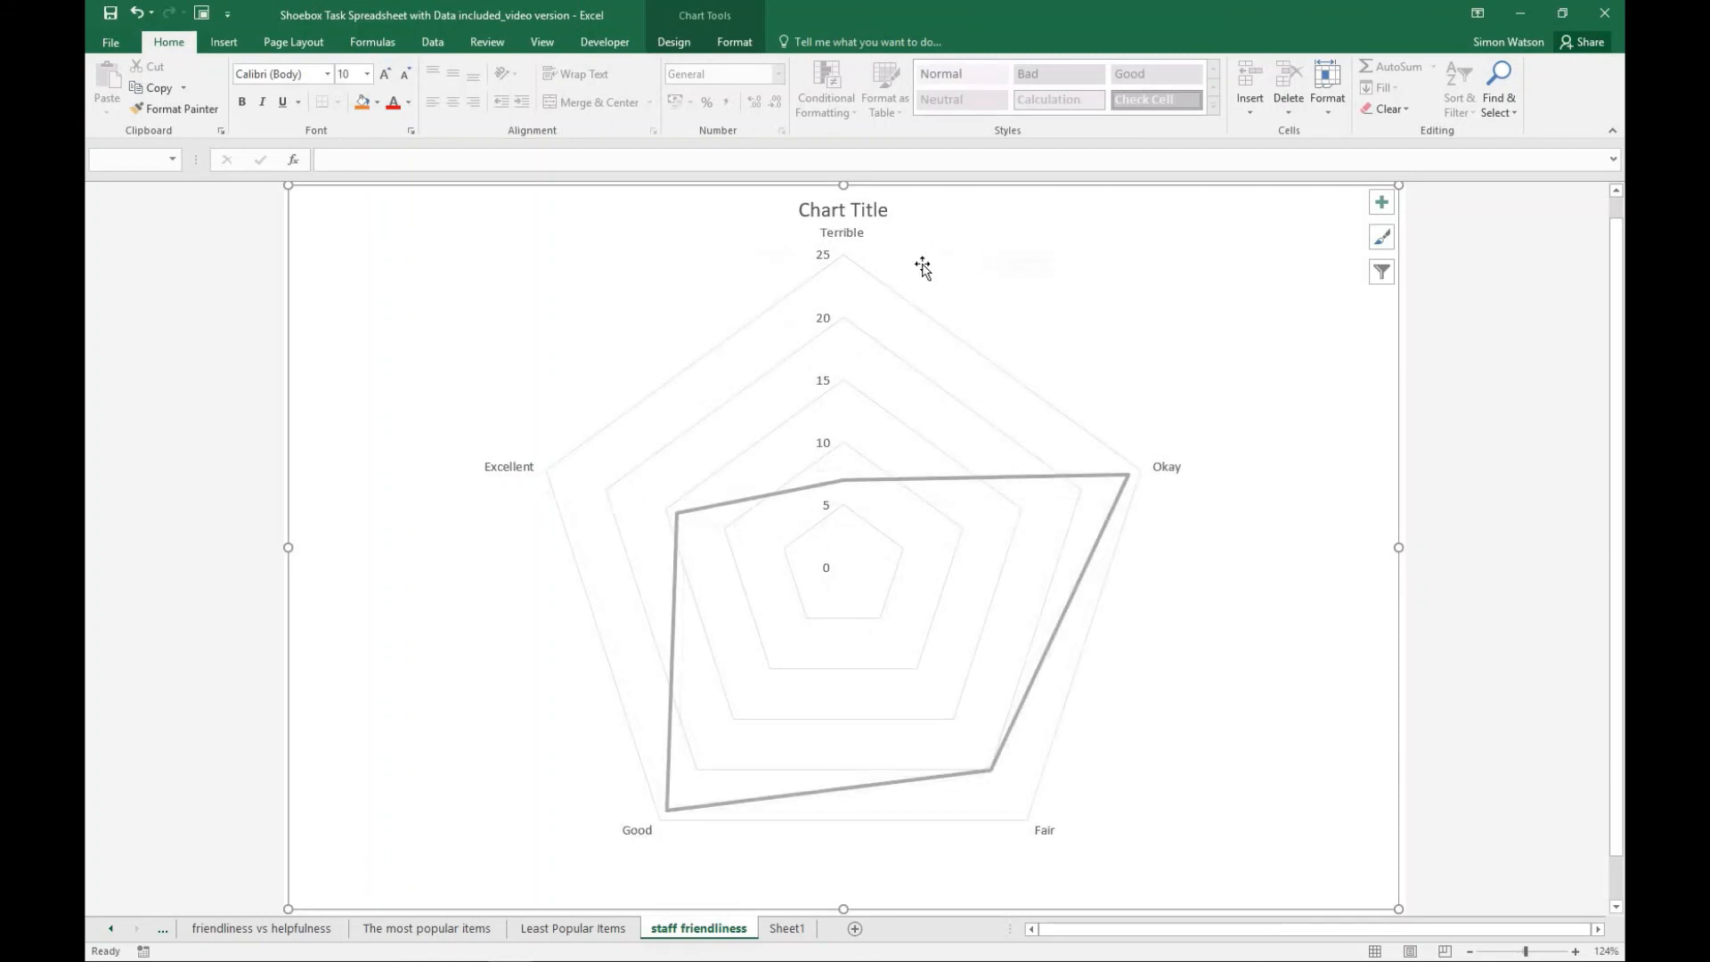
# - Title the radar chart "Radar Graph of Staff Friendliness"
pyautogui.click(895, 216)
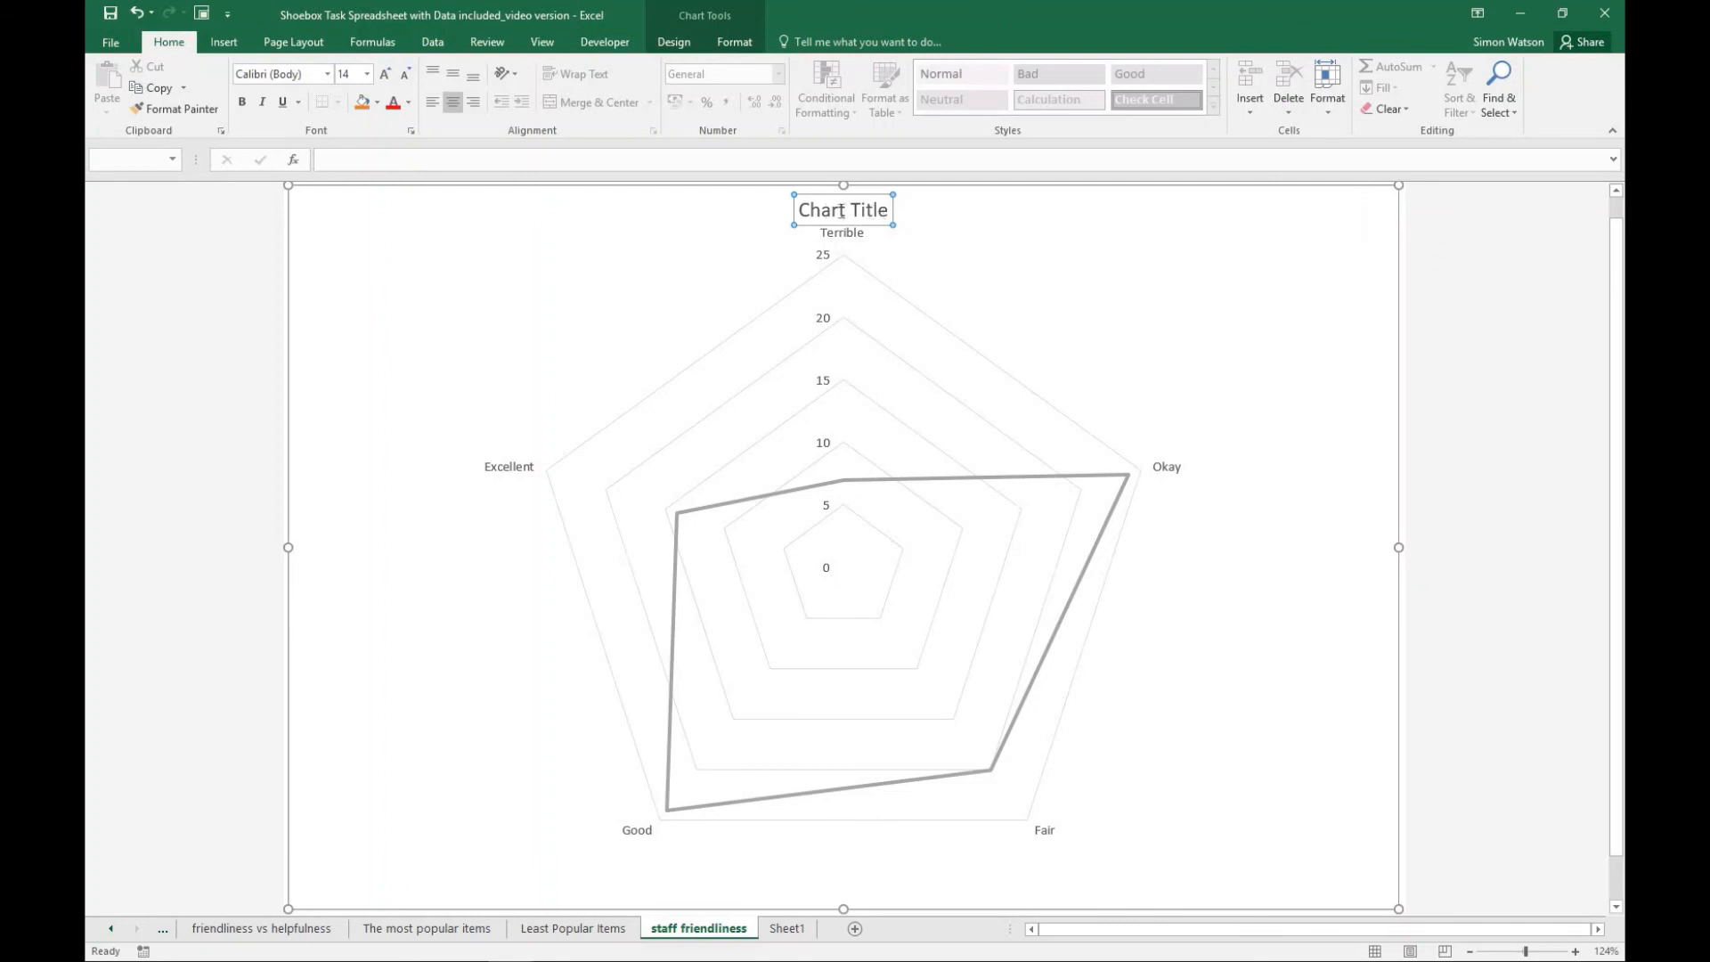
pyautogui.moveTo(884, 211); pyautogui.dragTo(813, 213)
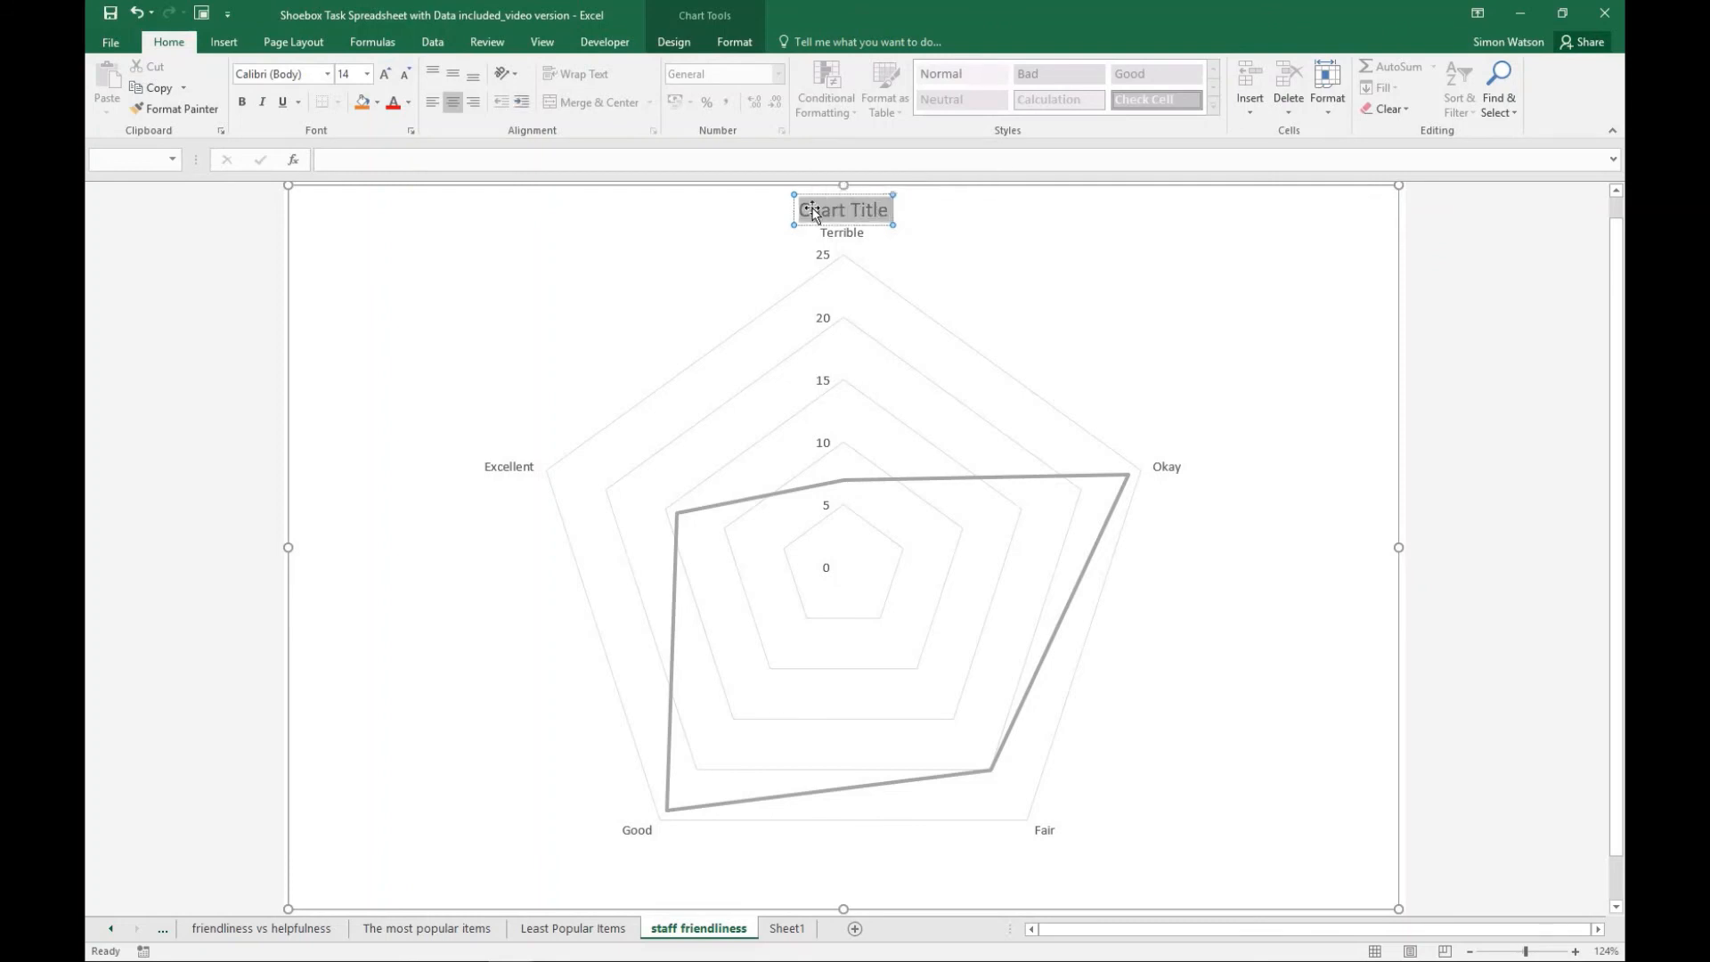
pyautogui.write('Radar Graph')
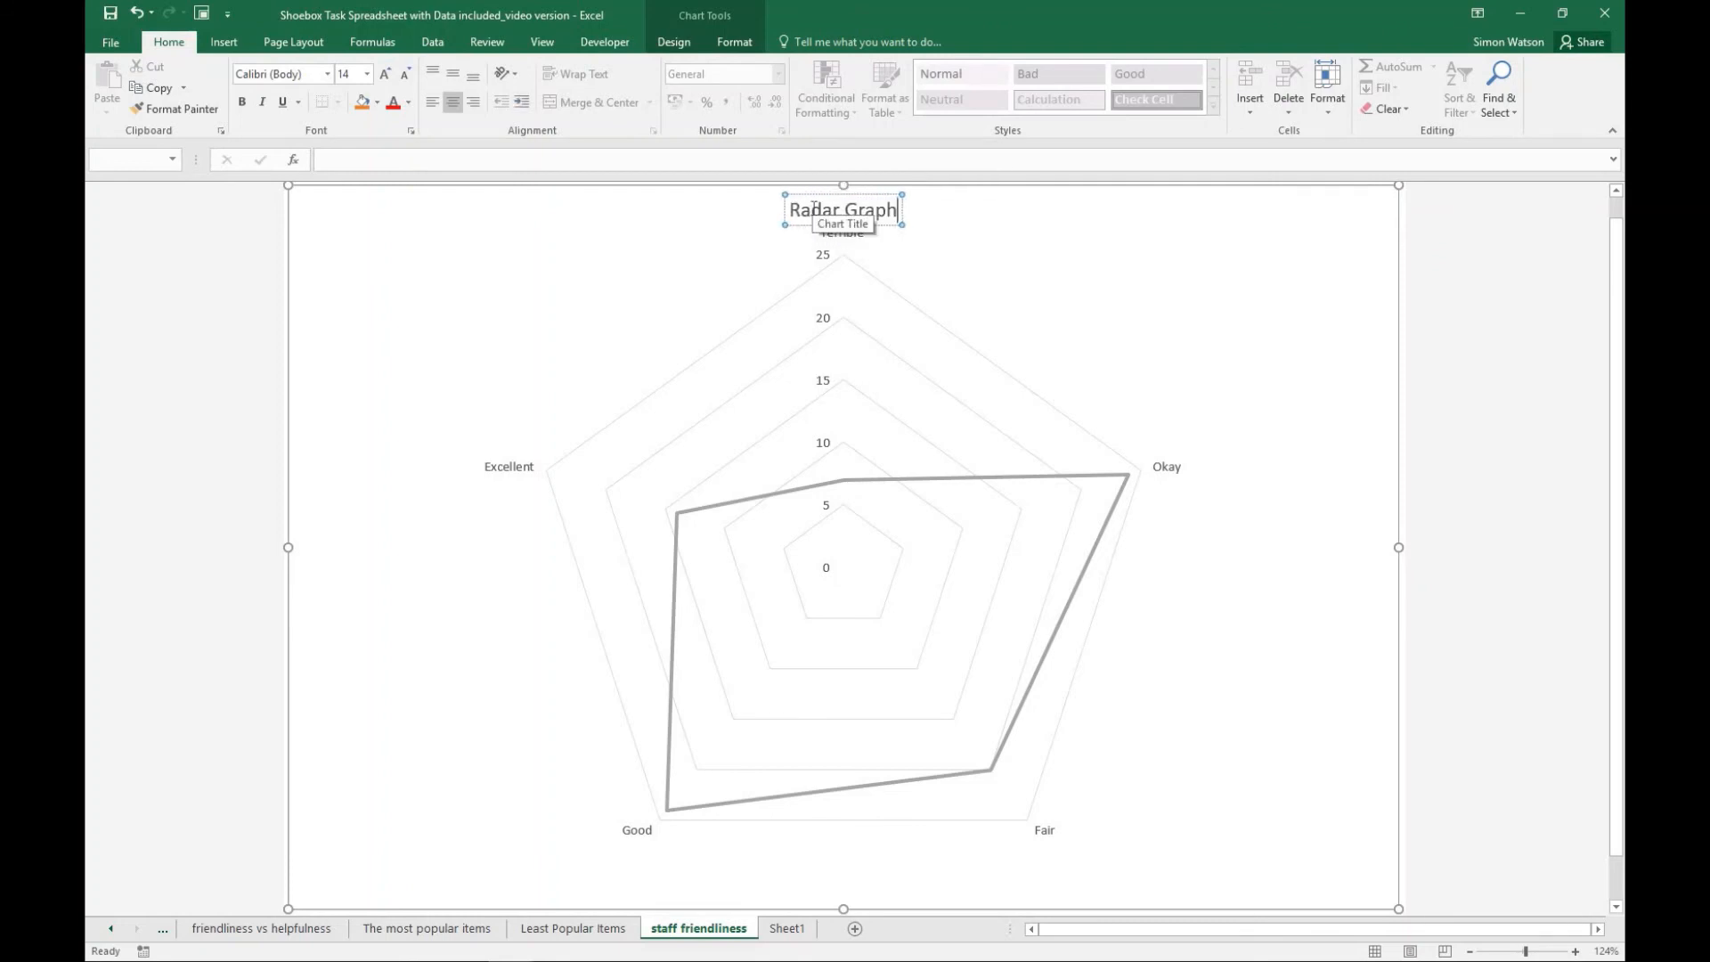
pyautogui.write(' of Staff')
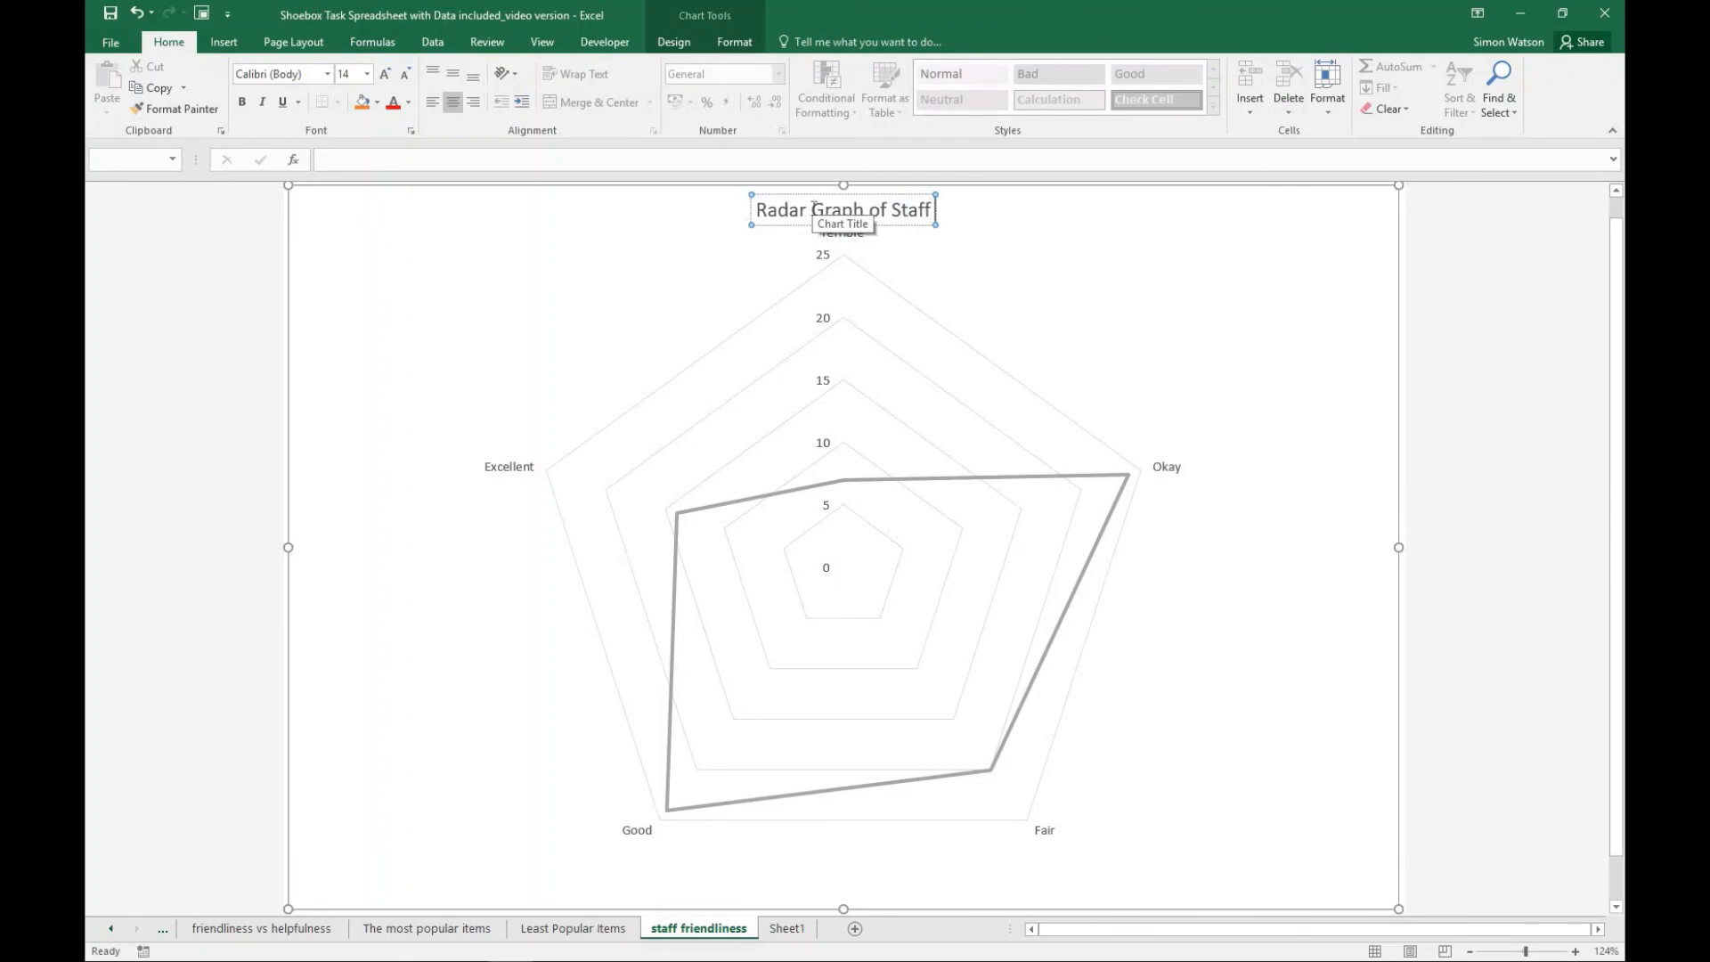
pyautogui.write(' Friendliness')
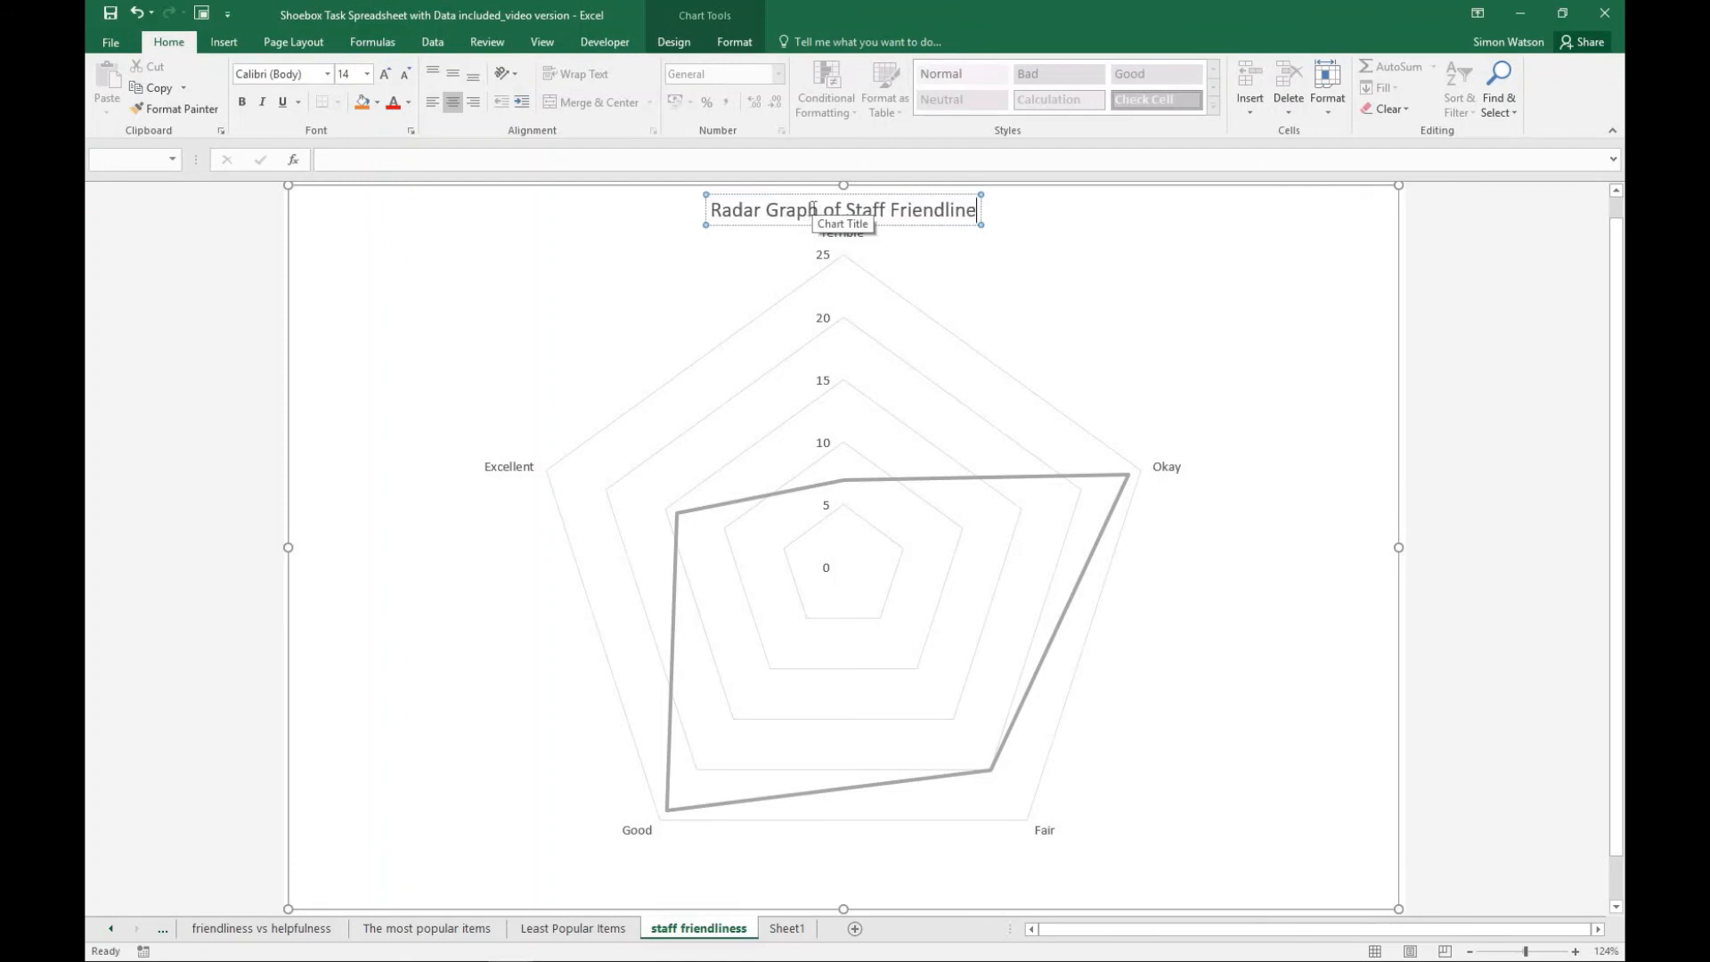
pyautogui.click(1097, 321)
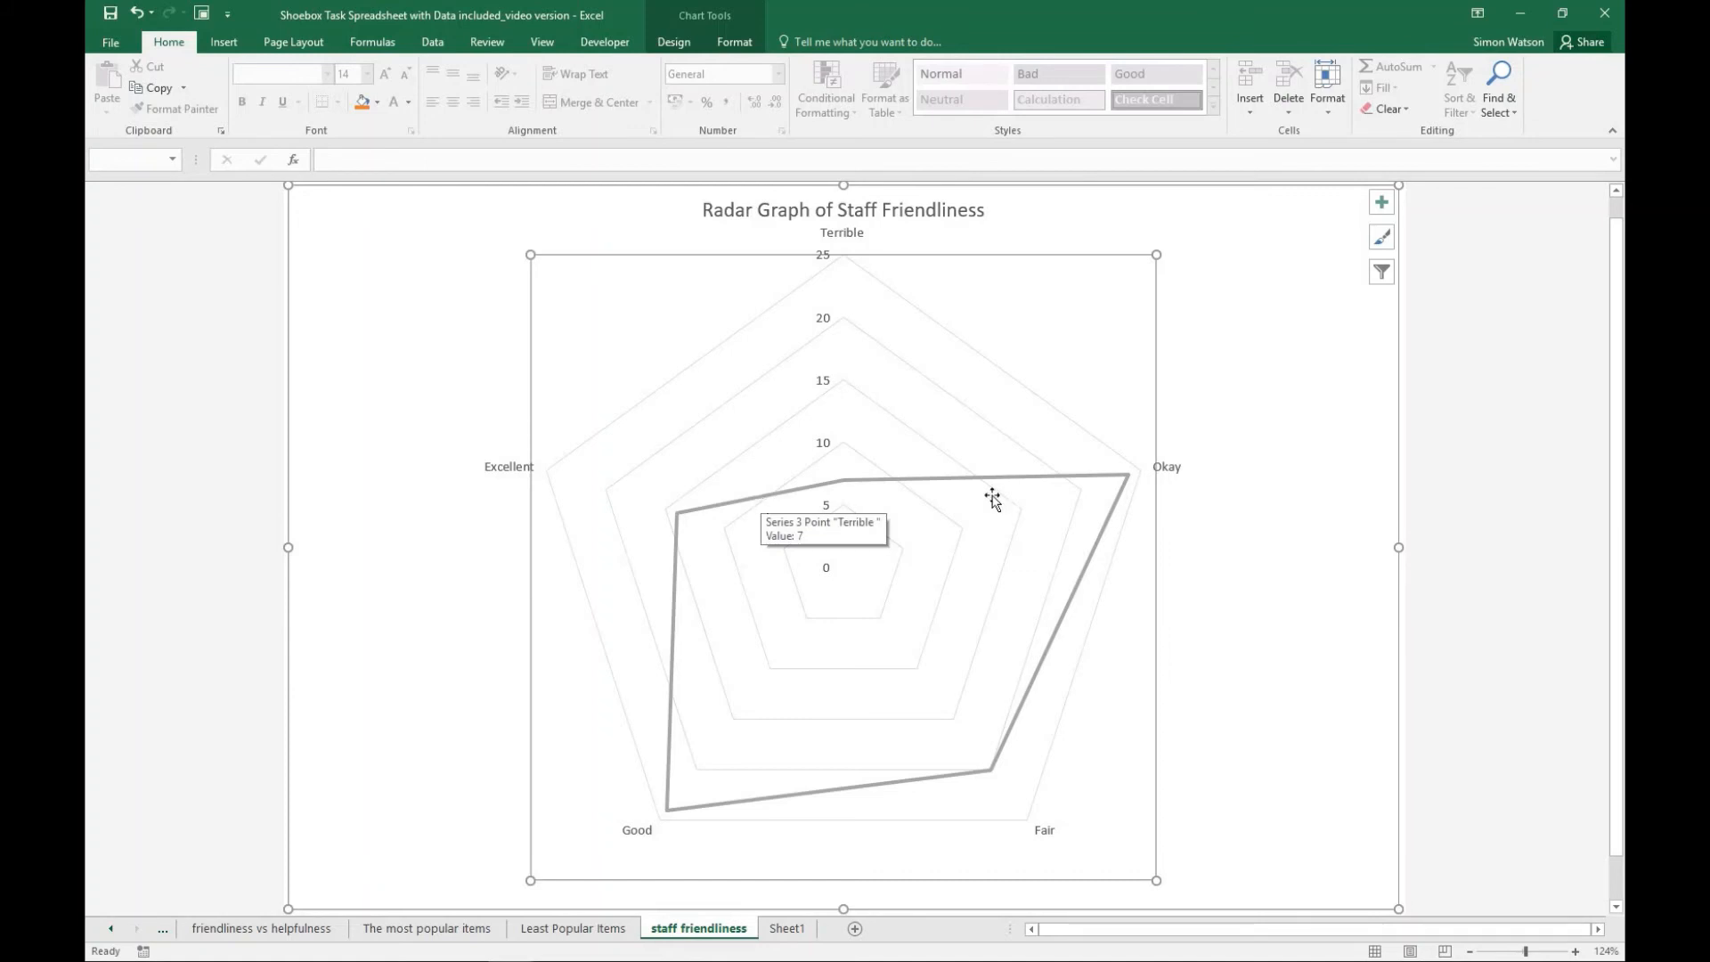
pyautogui.moveTo(824, 484)
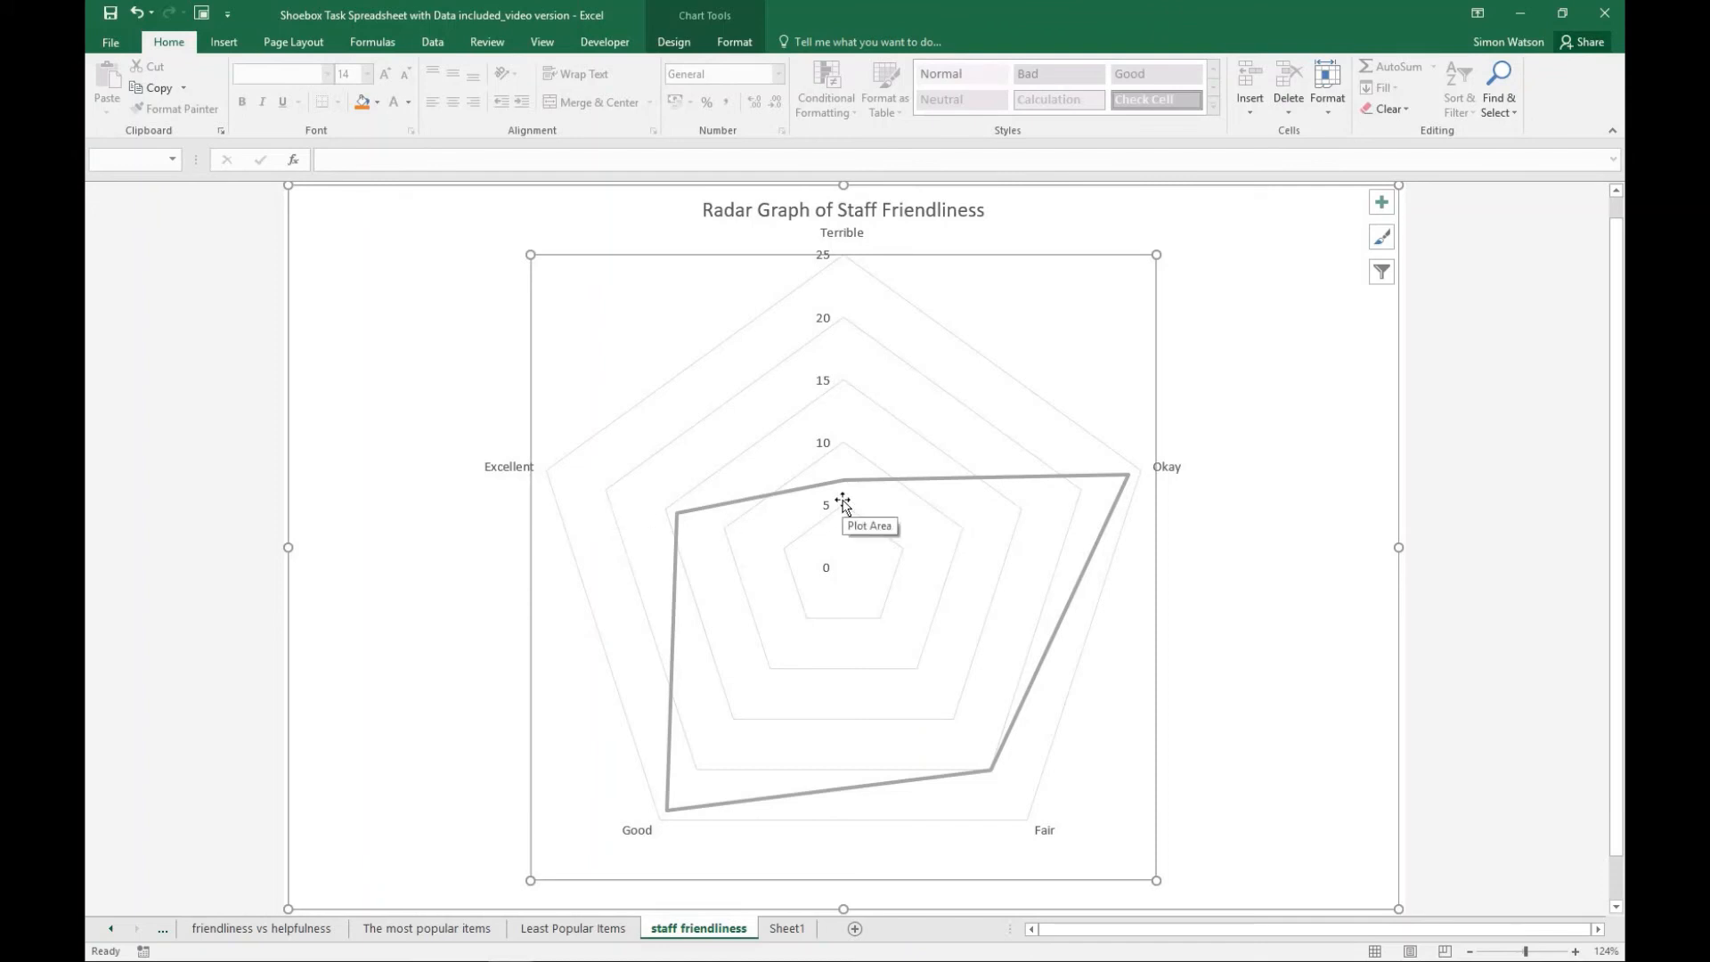
pyautogui.click(1317, 443)
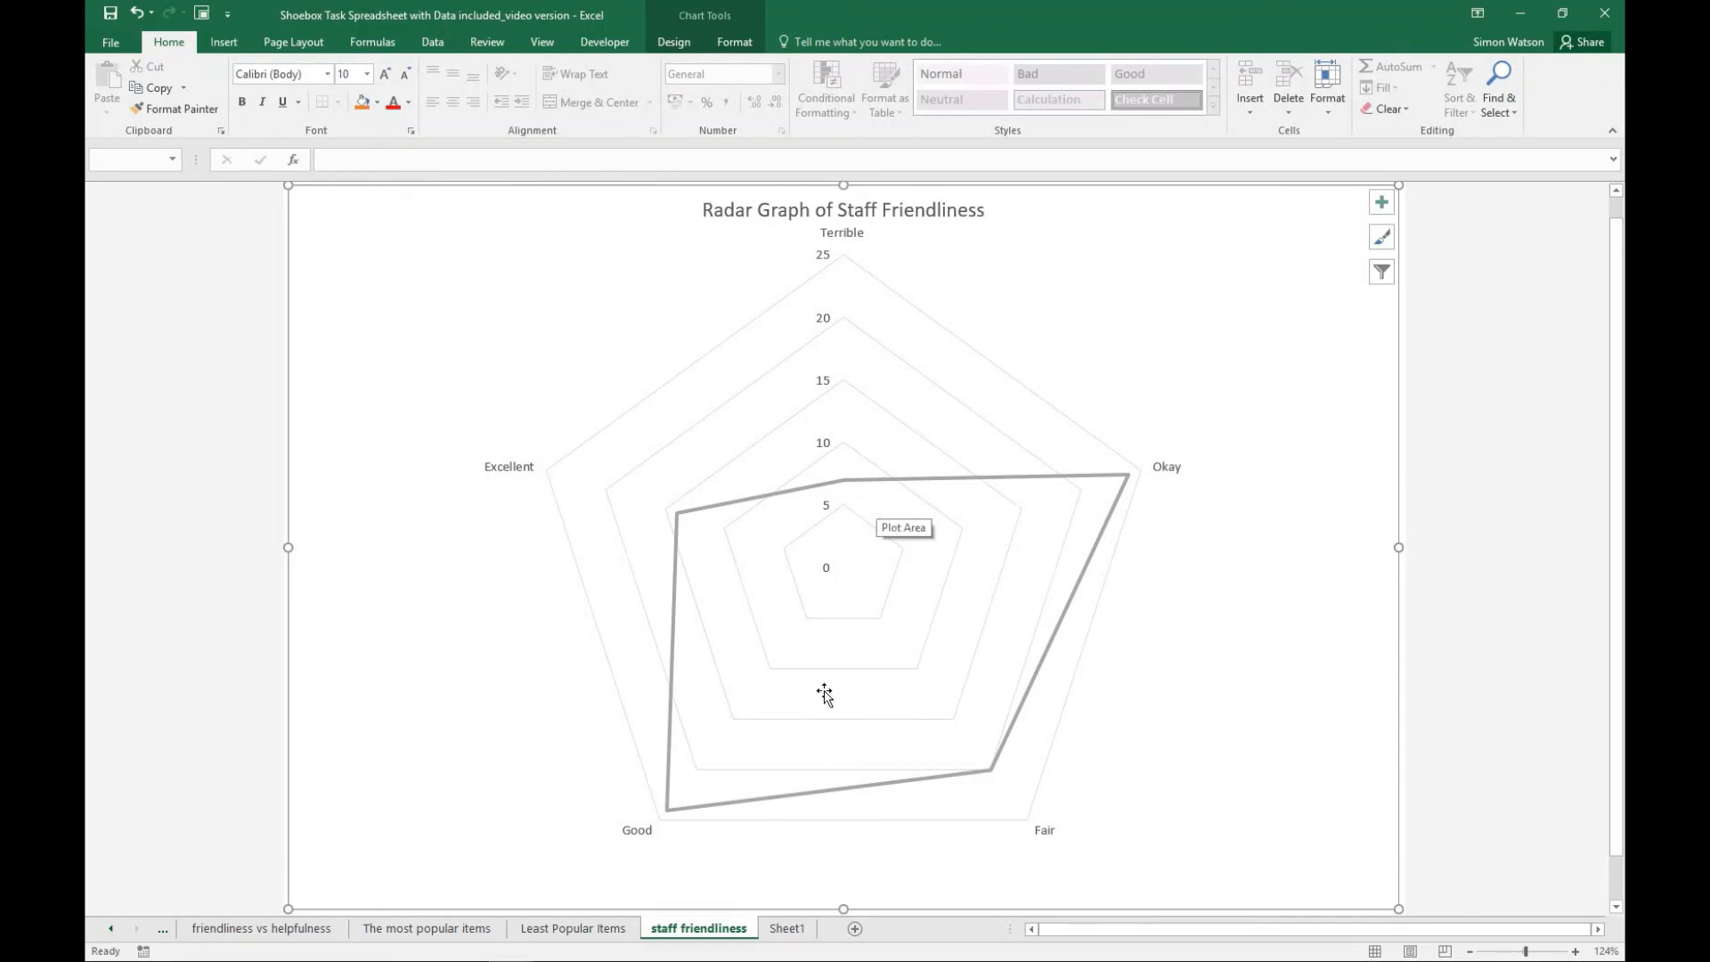
# - On Sheet1, select the Terrible to Excellent labels together with the Helpfulness totals, and compare them with the staff friendliness radar chart
pyautogui.click(785, 928)
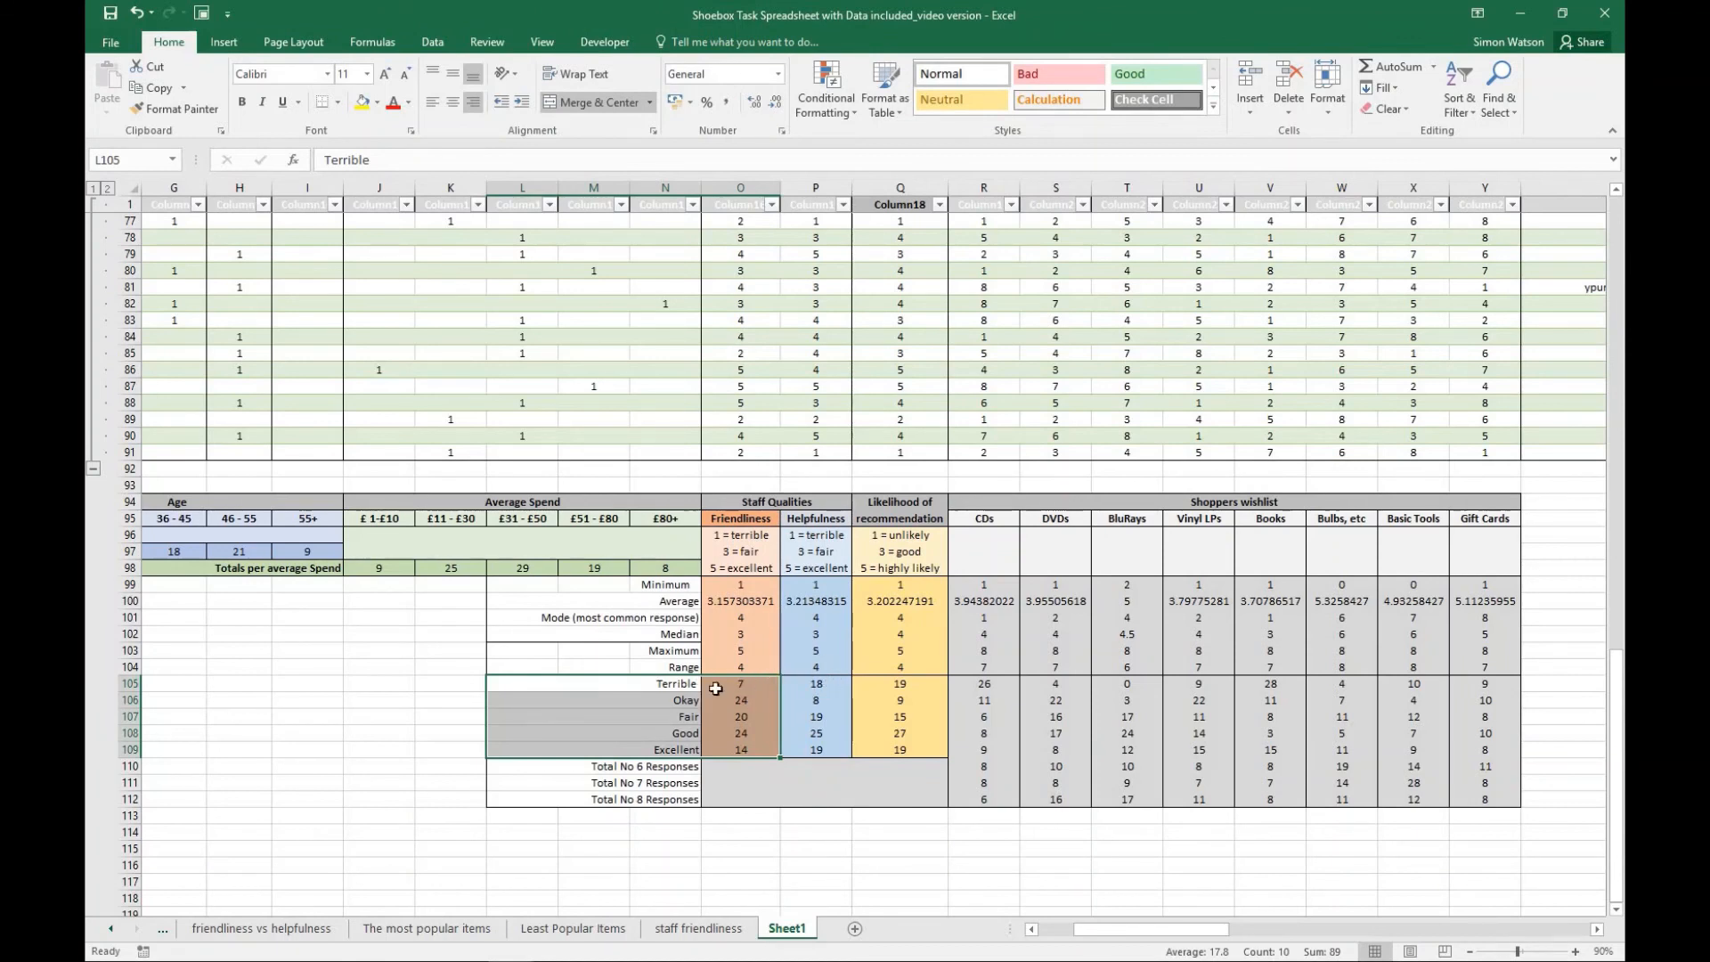
pyautogui.click(687, 703)
pyautogui.moveTo(689, 680); pyautogui.dragTo(683, 750)
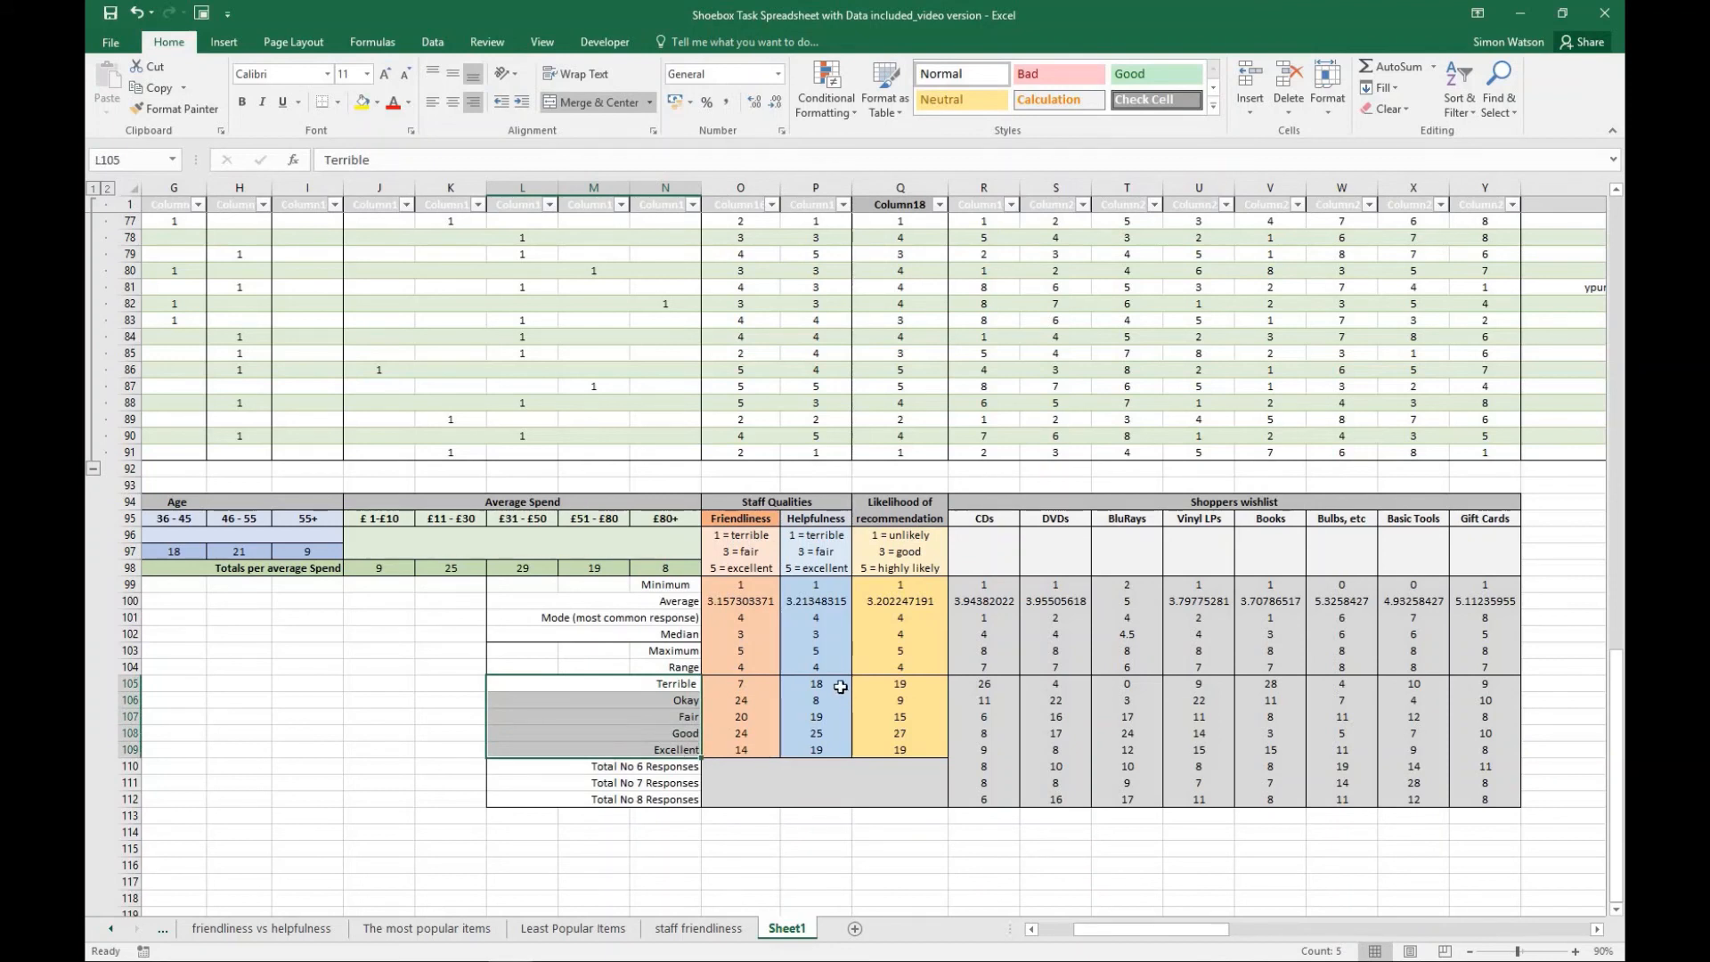
pyautogui.moveTo(815, 683); pyautogui.dragTo(816, 753)
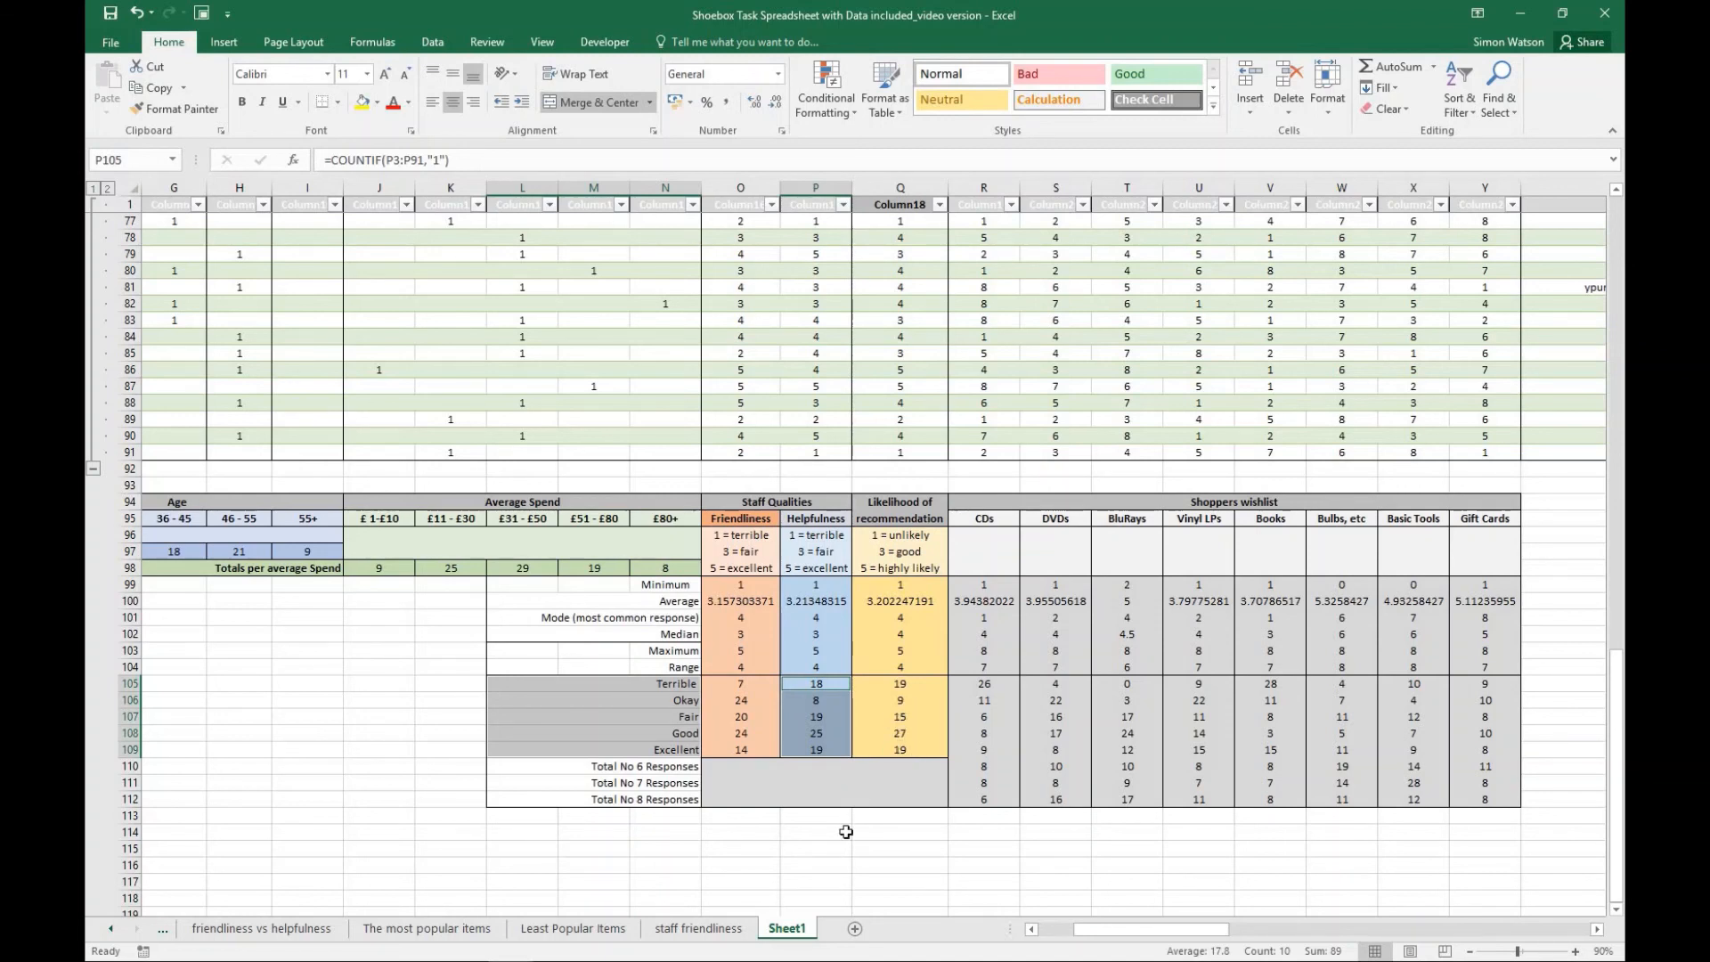
pyautogui.click(693, 936)
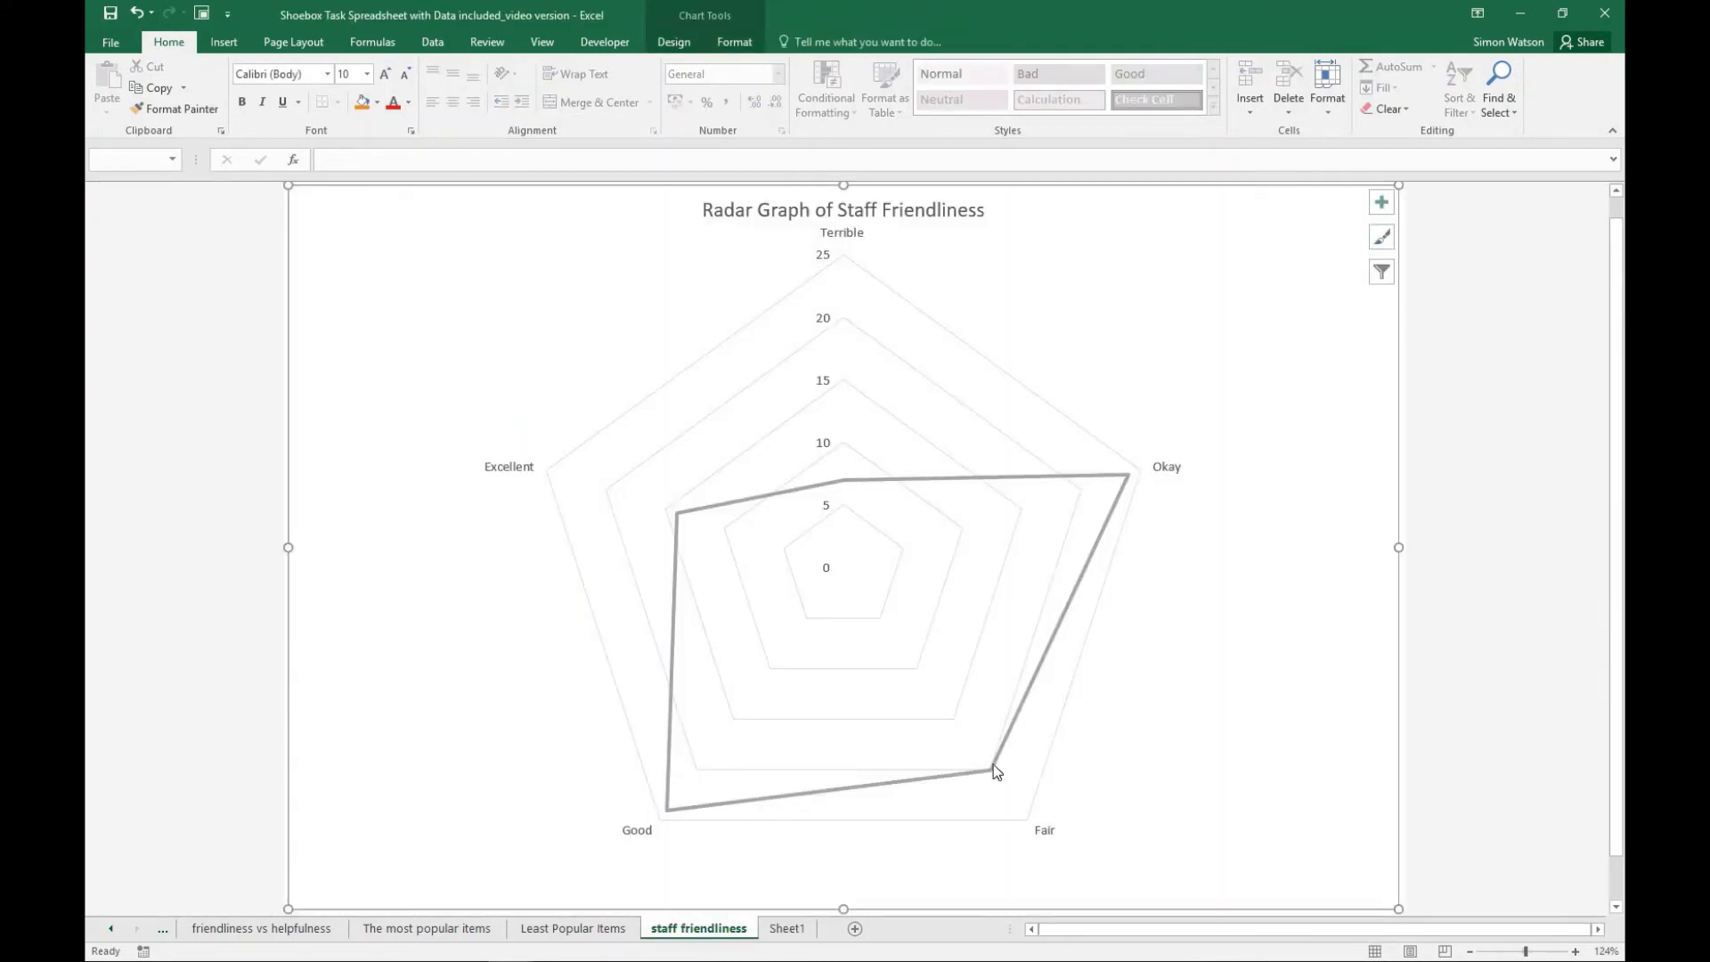
pyautogui.moveTo(993, 765)
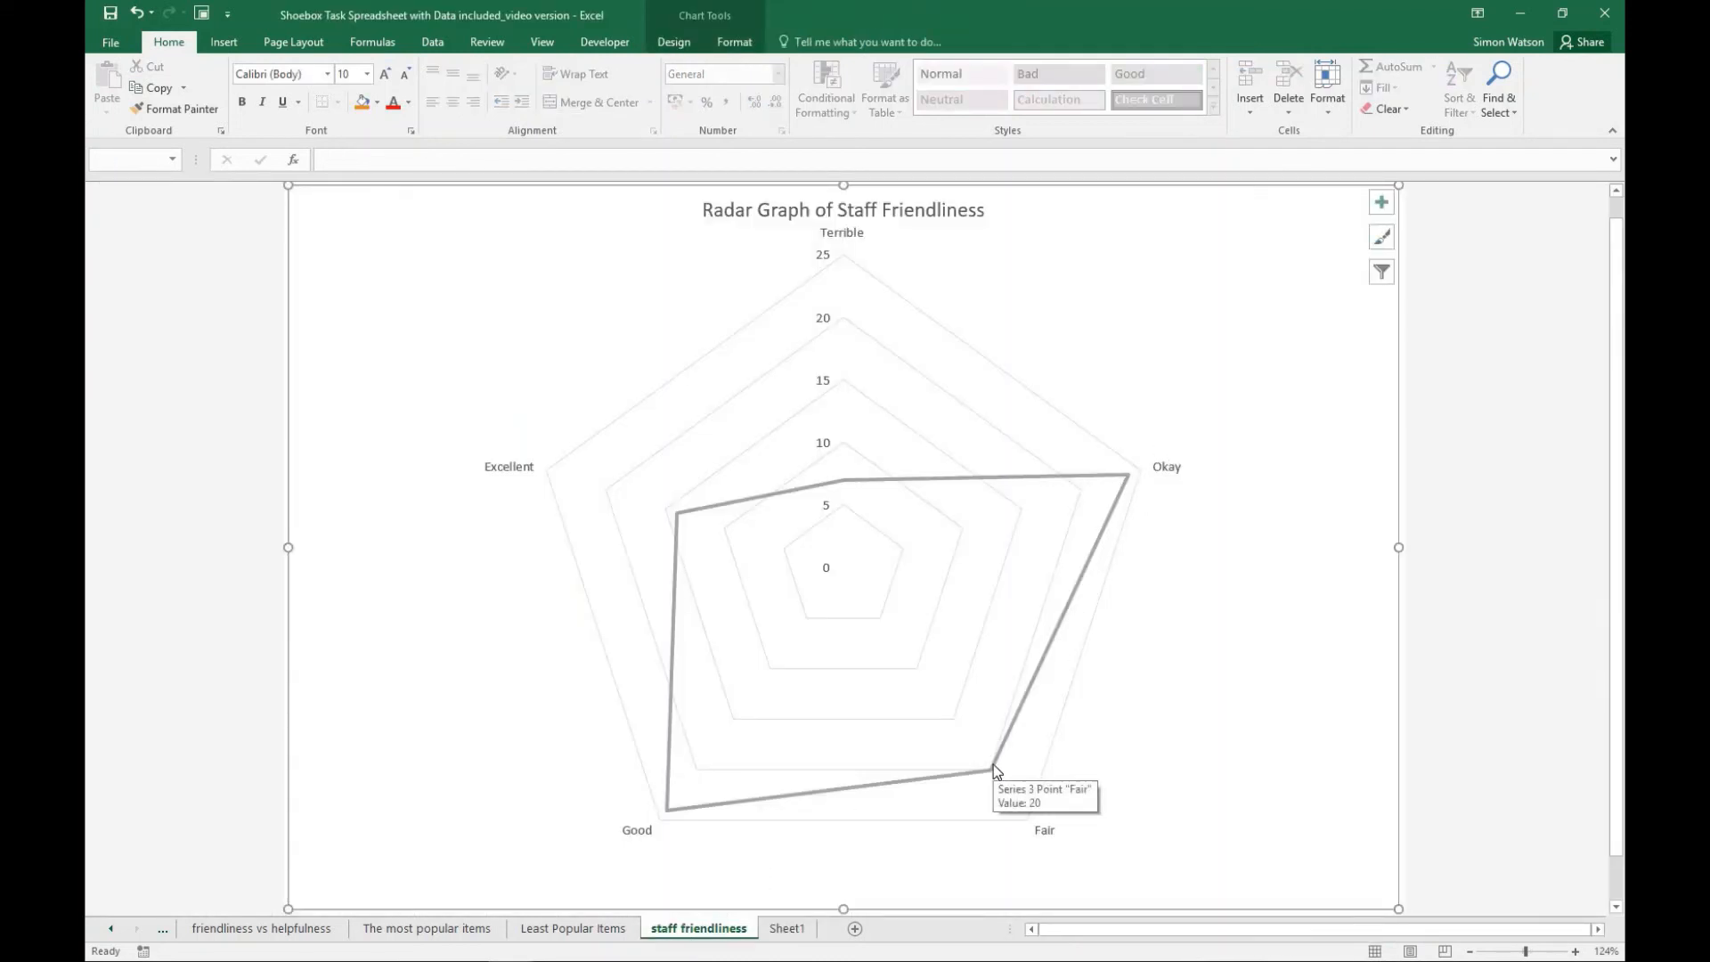
# - Compare the two gender pie charts on the "gender pie chart" and "Respondent's Genders" sheets
pyautogui.click(113, 929)
pyautogui.click(113, 929)
pyautogui.click(113, 929)
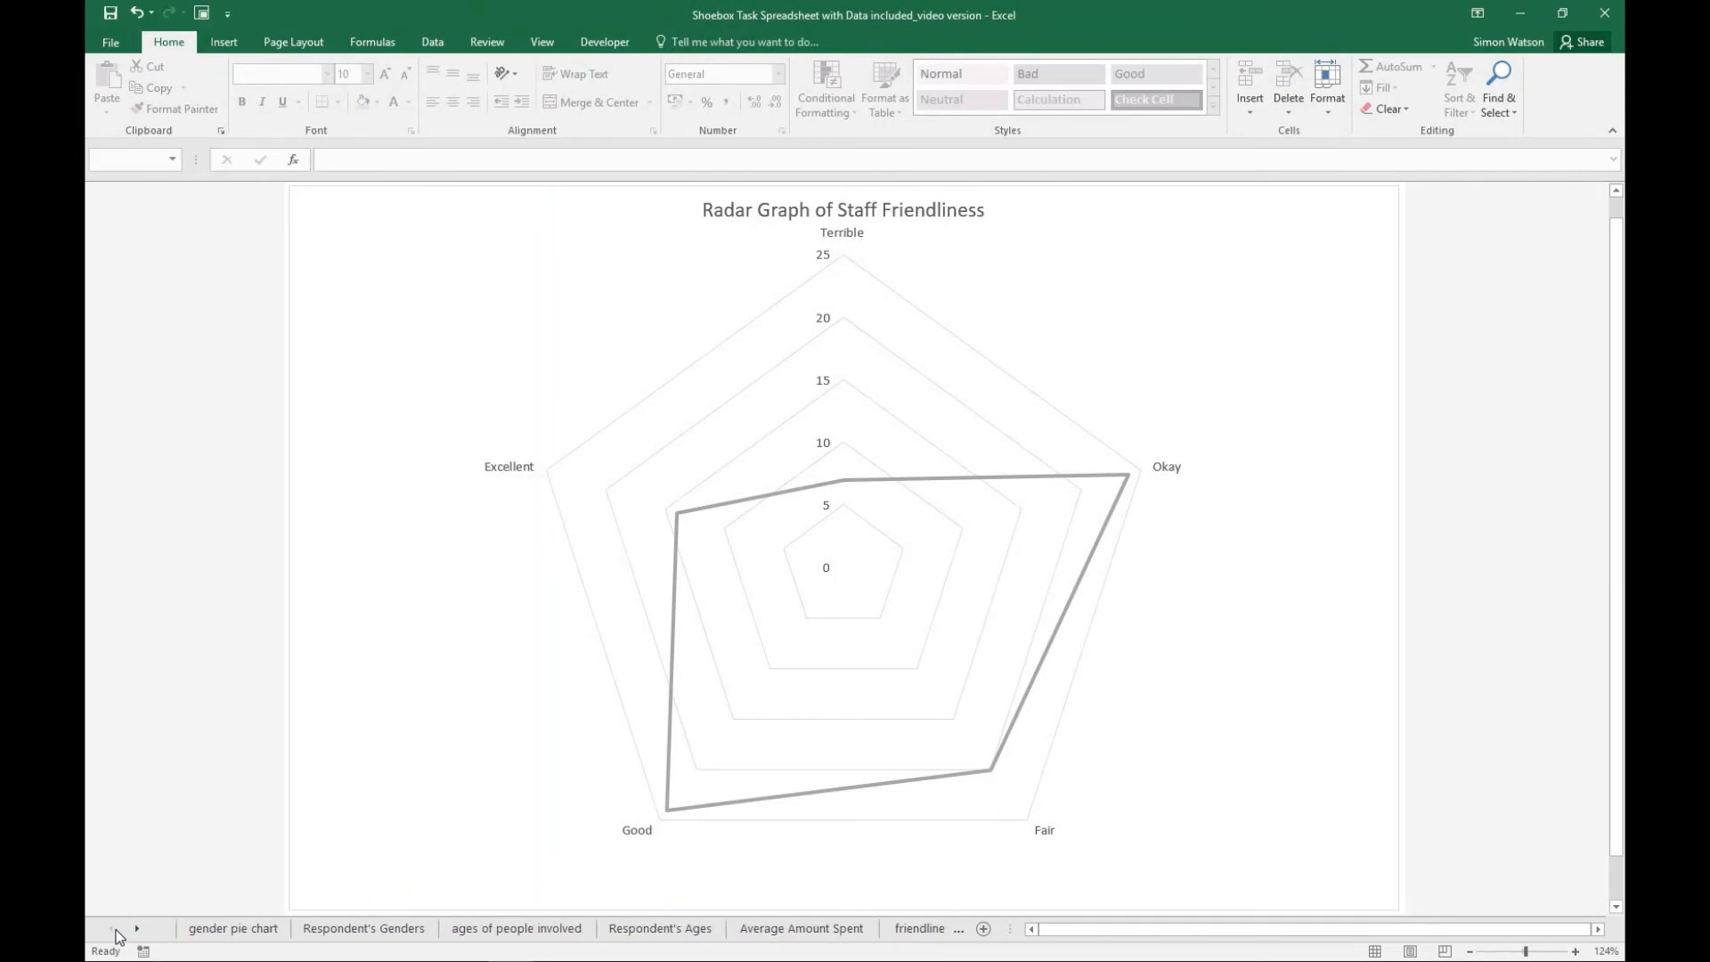
pyautogui.click(208, 930)
pyautogui.click(347, 929)
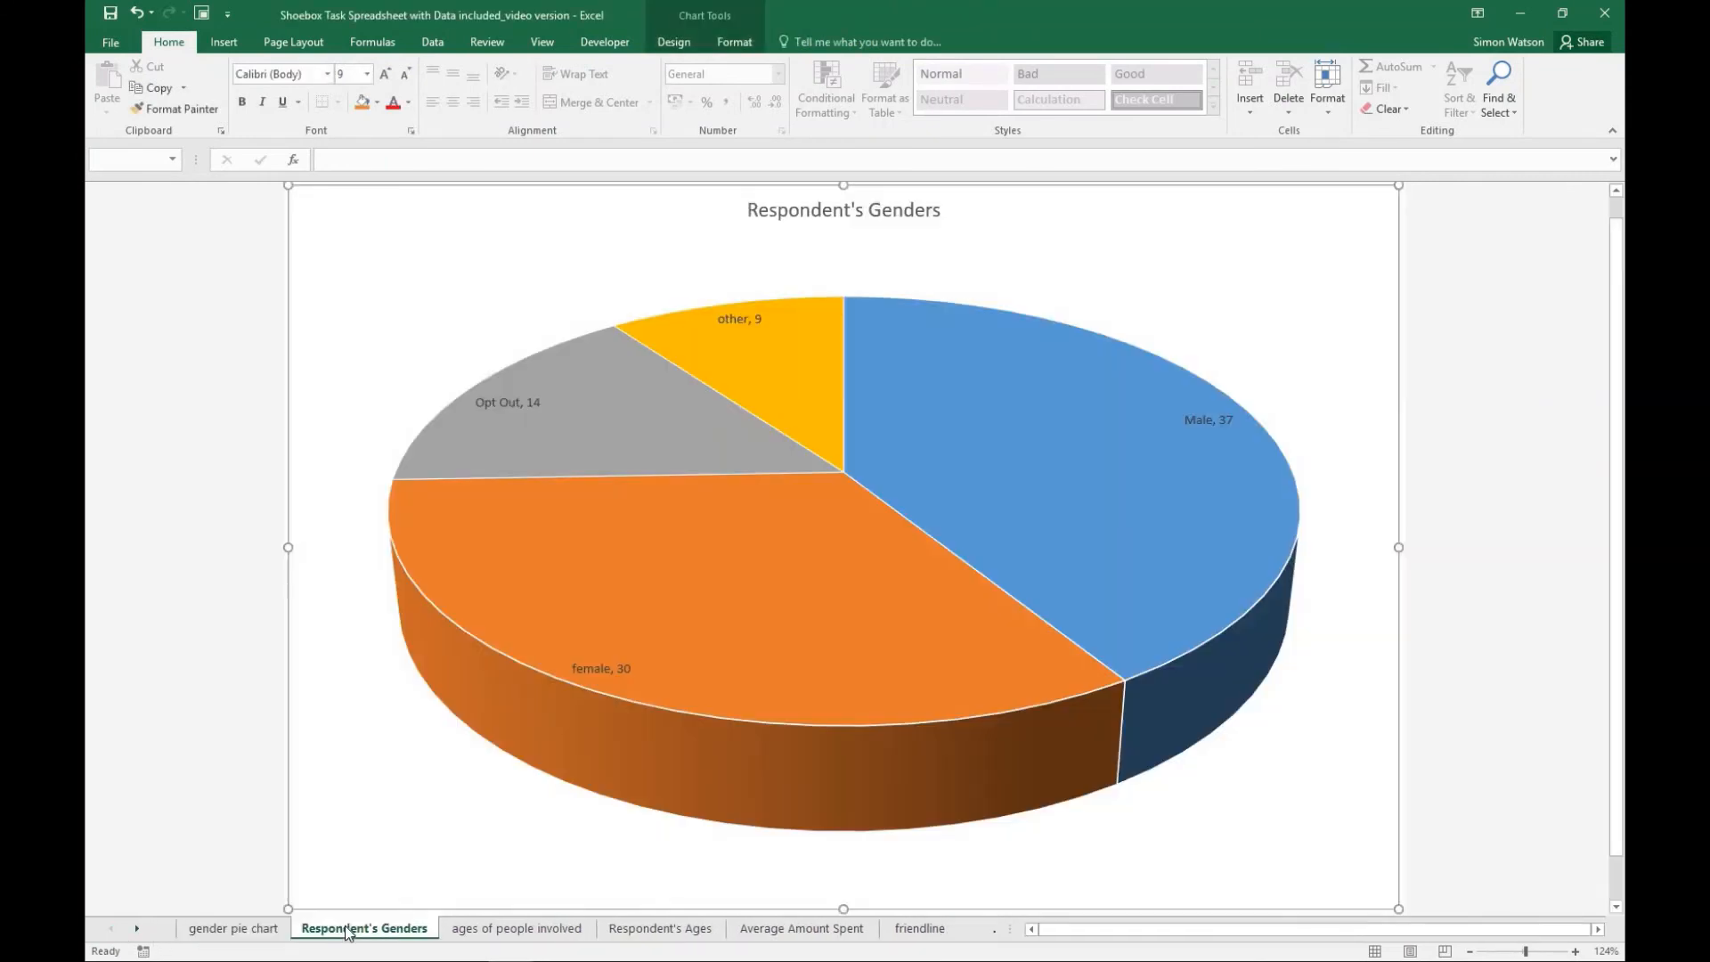
pyautogui.click(264, 931)
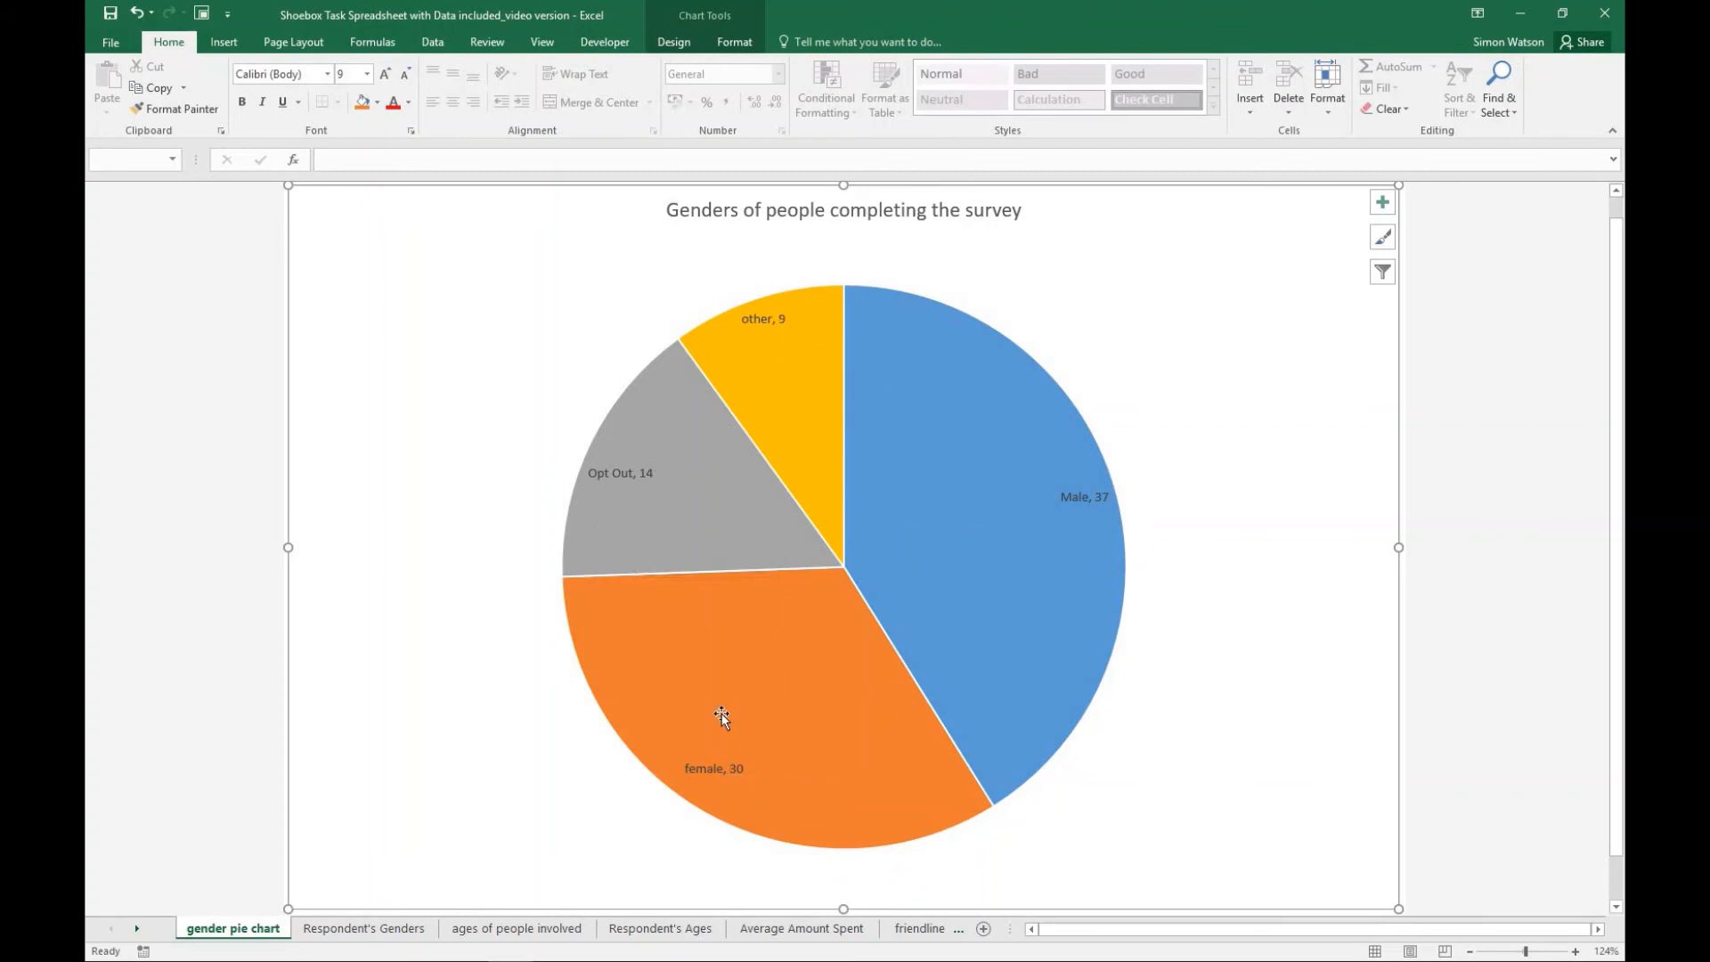
pyautogui.moveTo(669, 519)
pyautogui.moveTo(793, 339)
pyautogui.moveTo(792, 481)
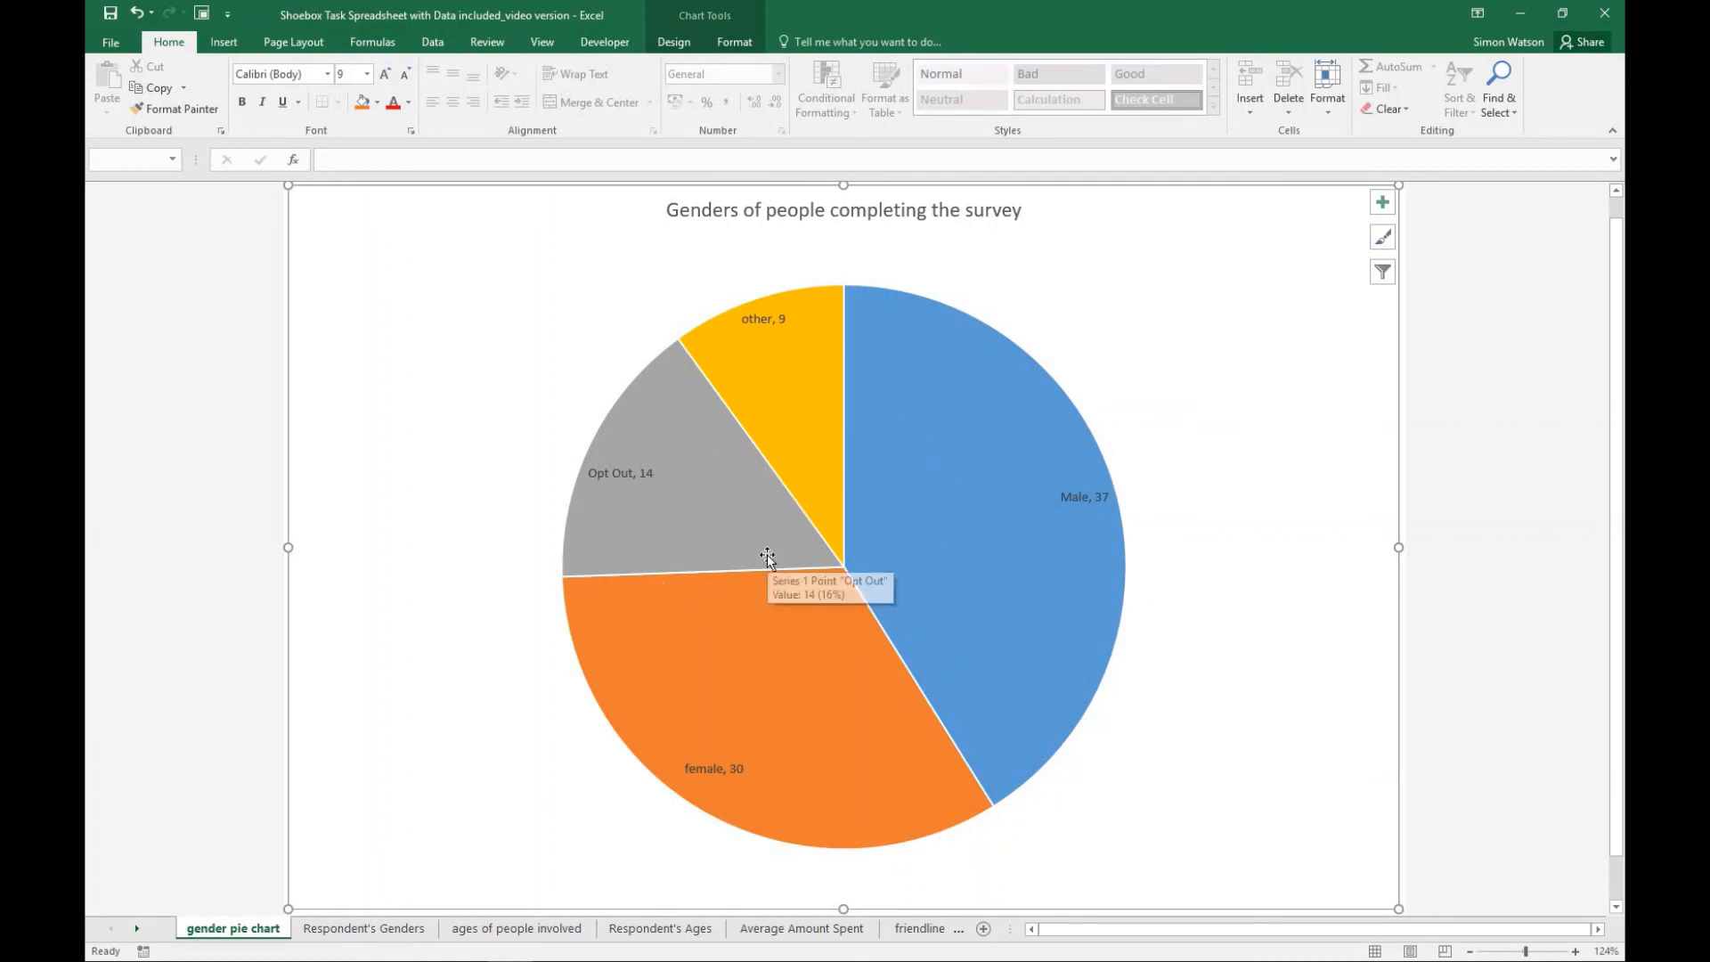
# - Compare the age-group column charts on the "ages of people involved" and "Respondent's Ages" sheets
pyautogui.click(522, 935)
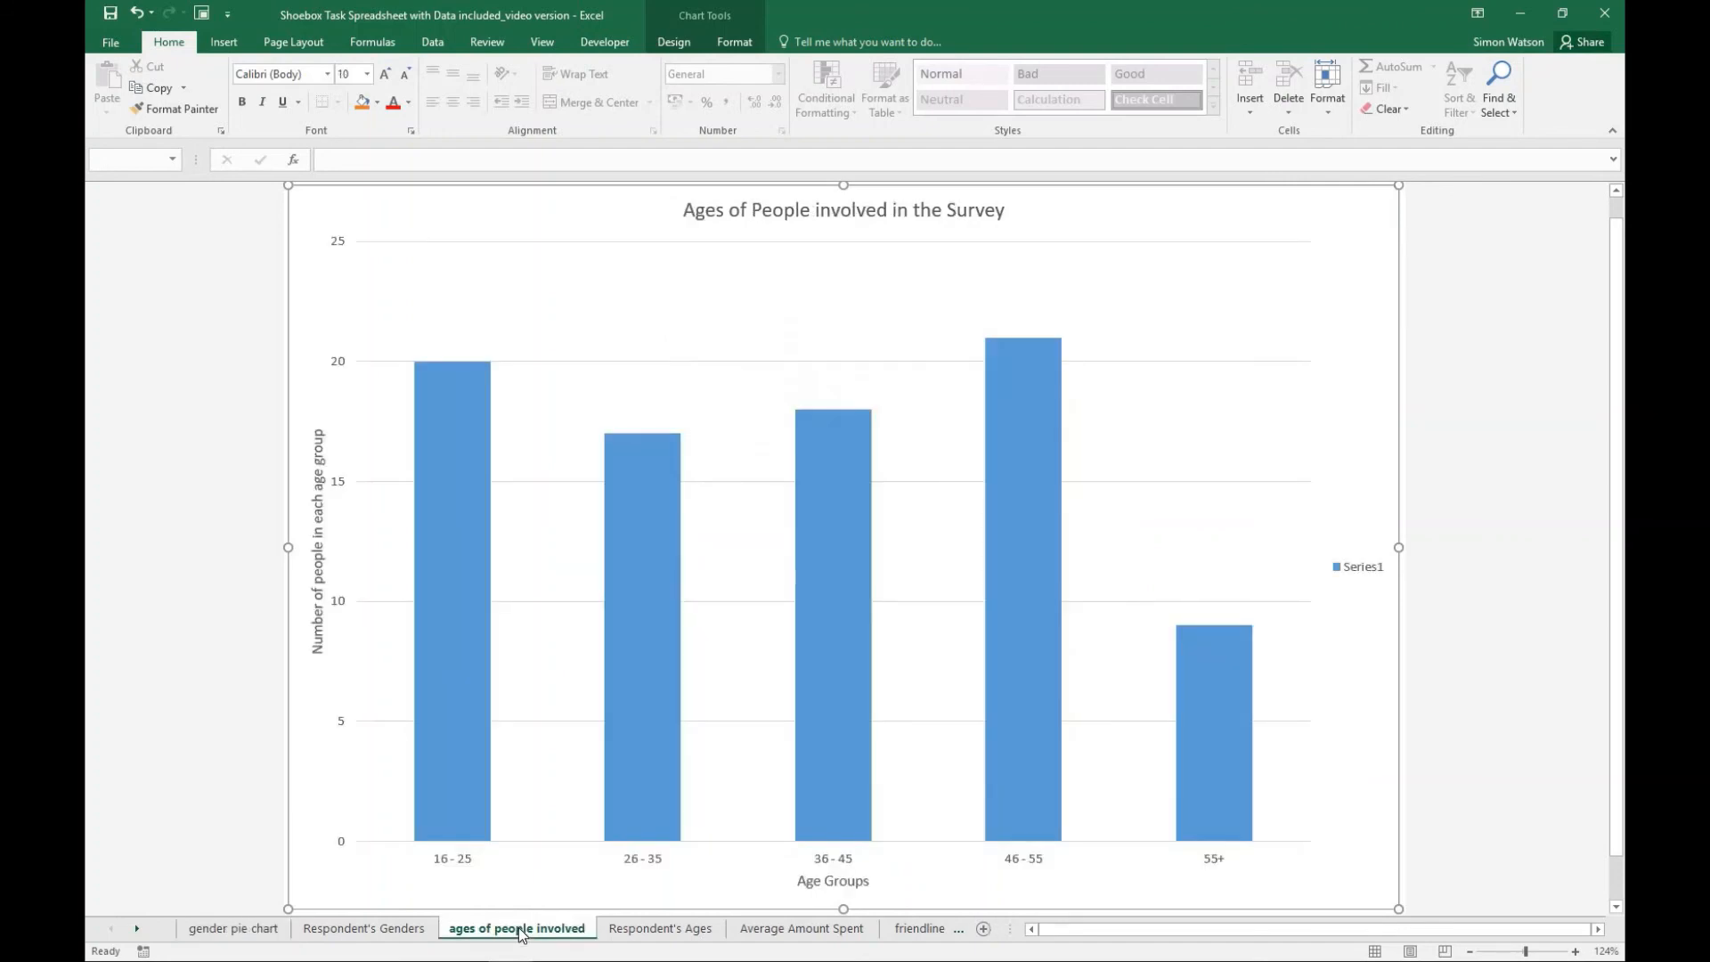
pyautogui.moveTo(460, 682)
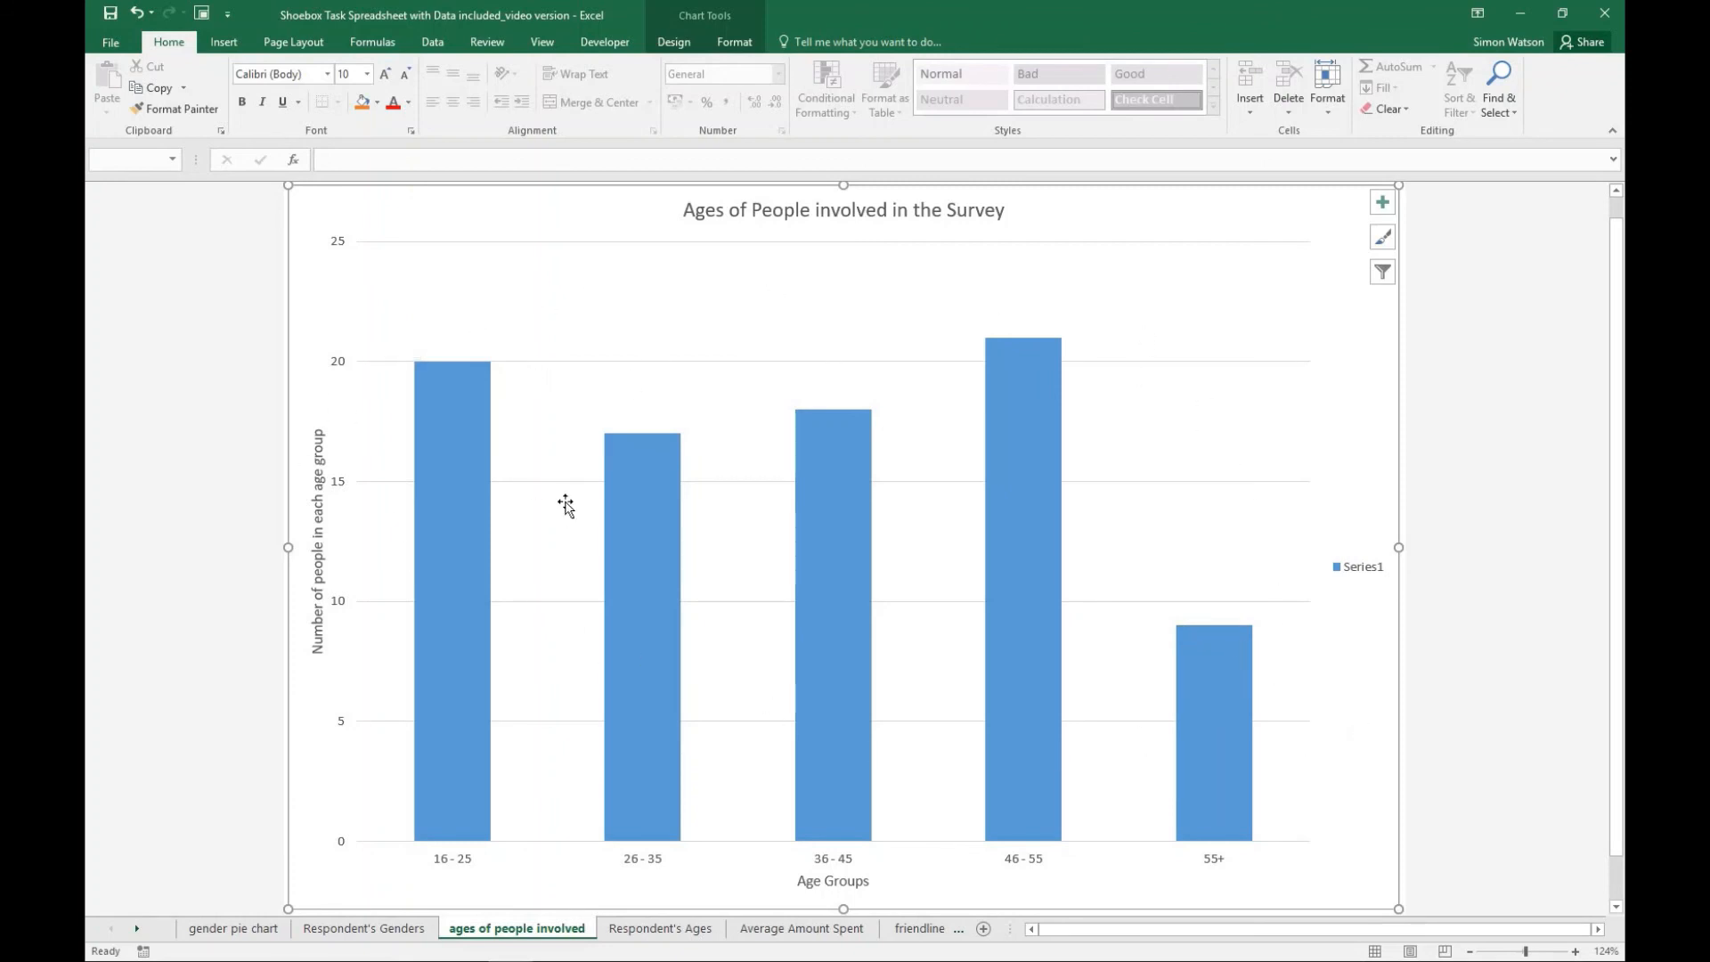
pyautogui.click(693, 932)
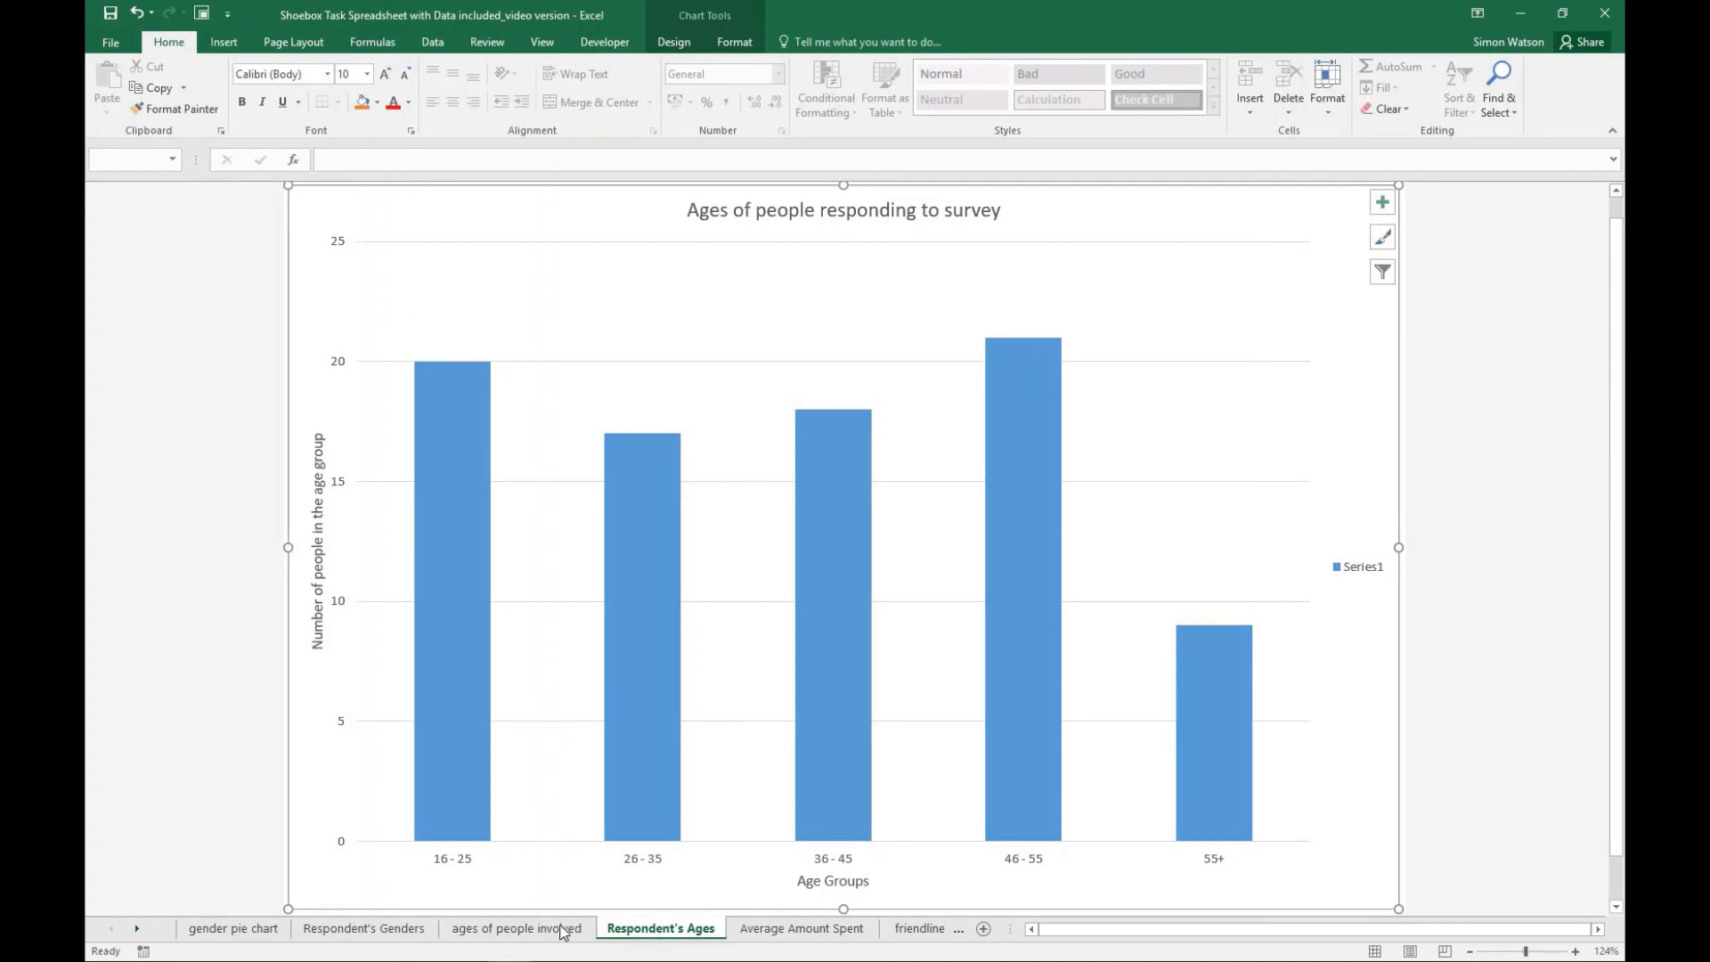
pyautogui.click(561, 929)
pyautogui.click(653, 932)
# - Change the line chart on the "Average Amount Spent" sheet to a single-colour Clustered Column chart with one column per spending bracket
pyautogui.click(789, 926)
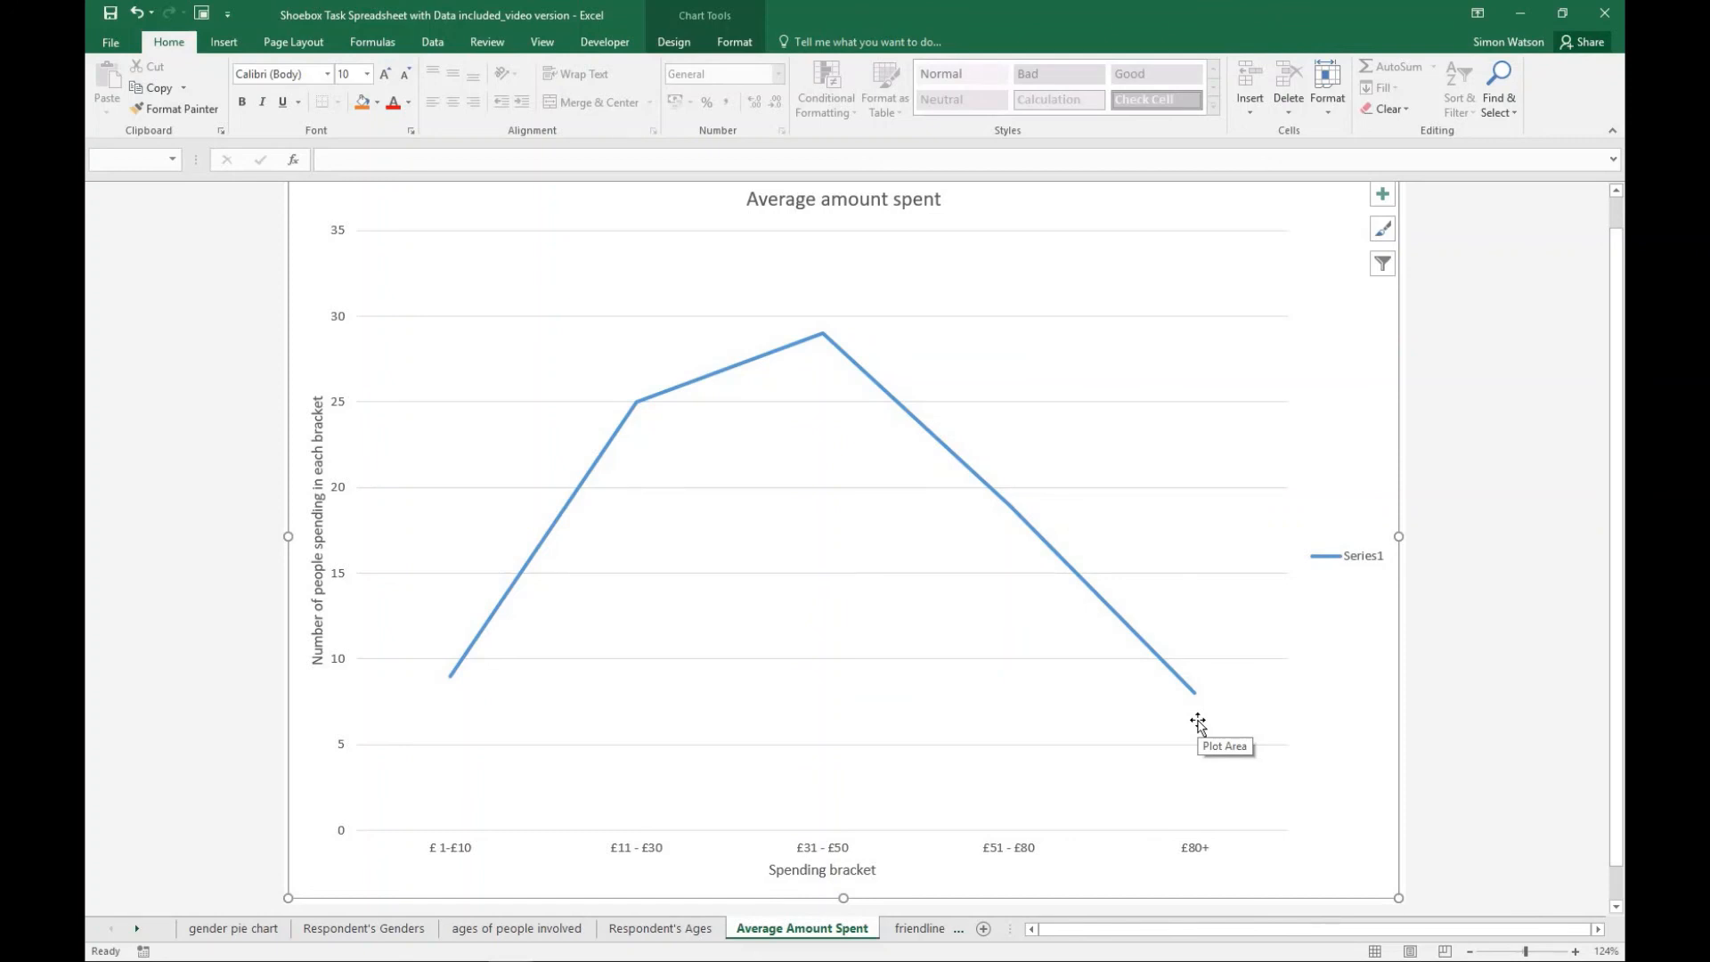
pyautogui.click(1049, 287)
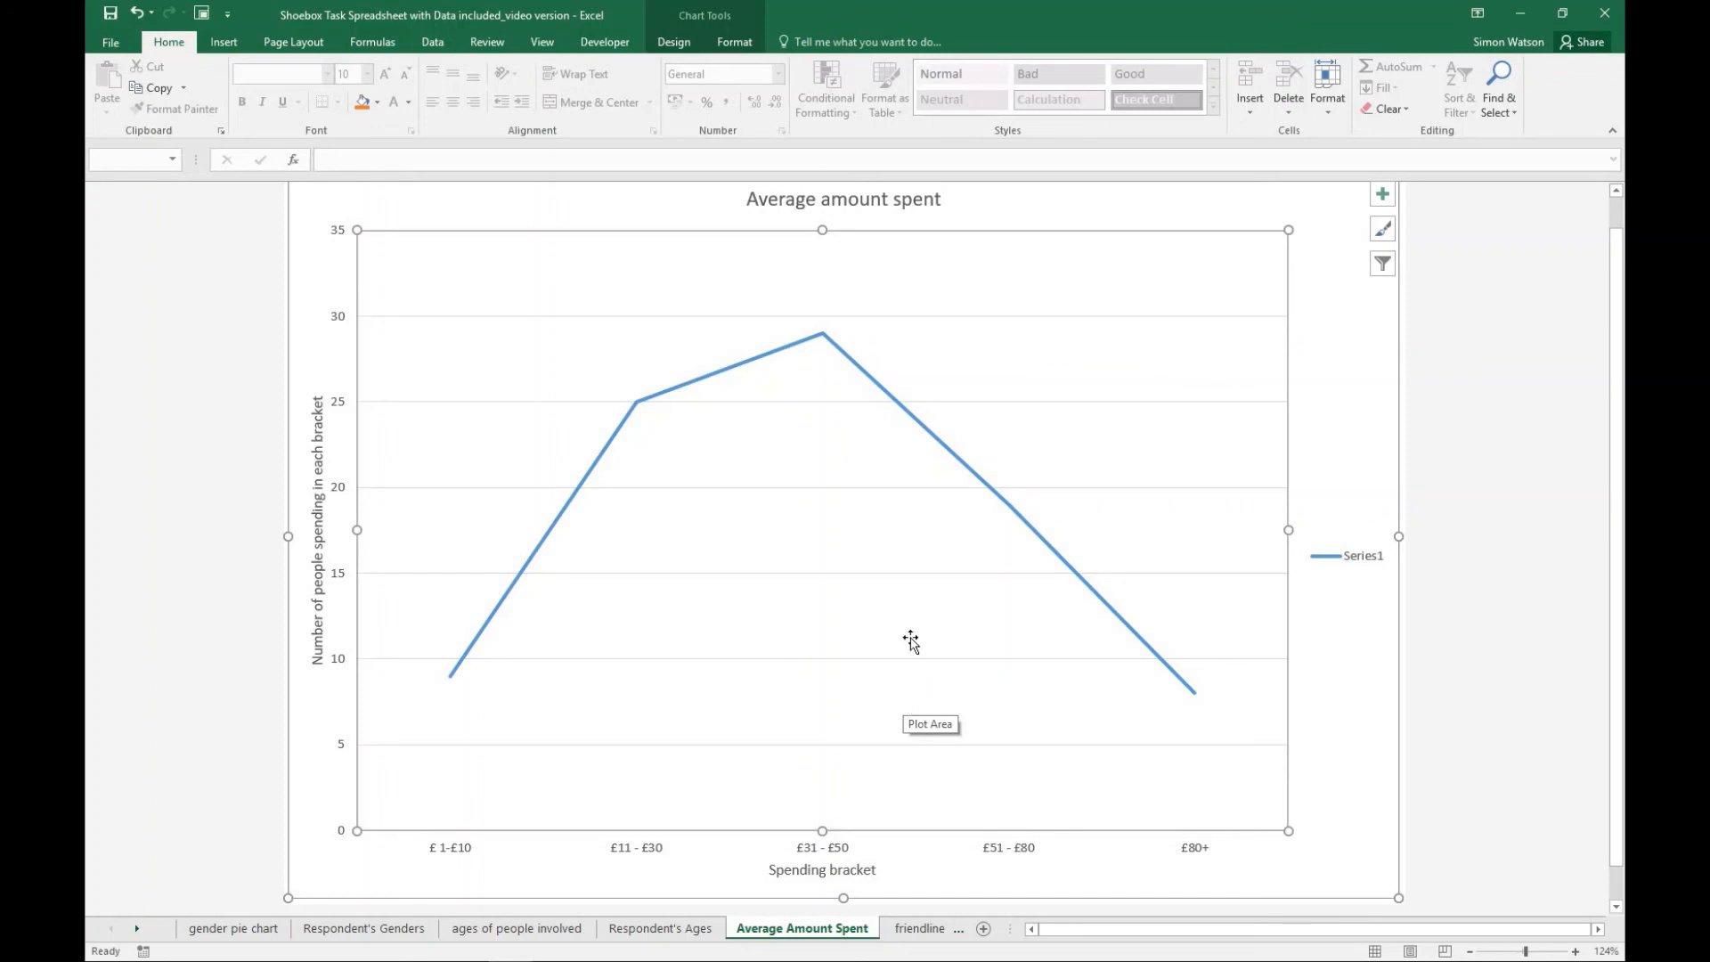
pyautogui.click(676, 43)
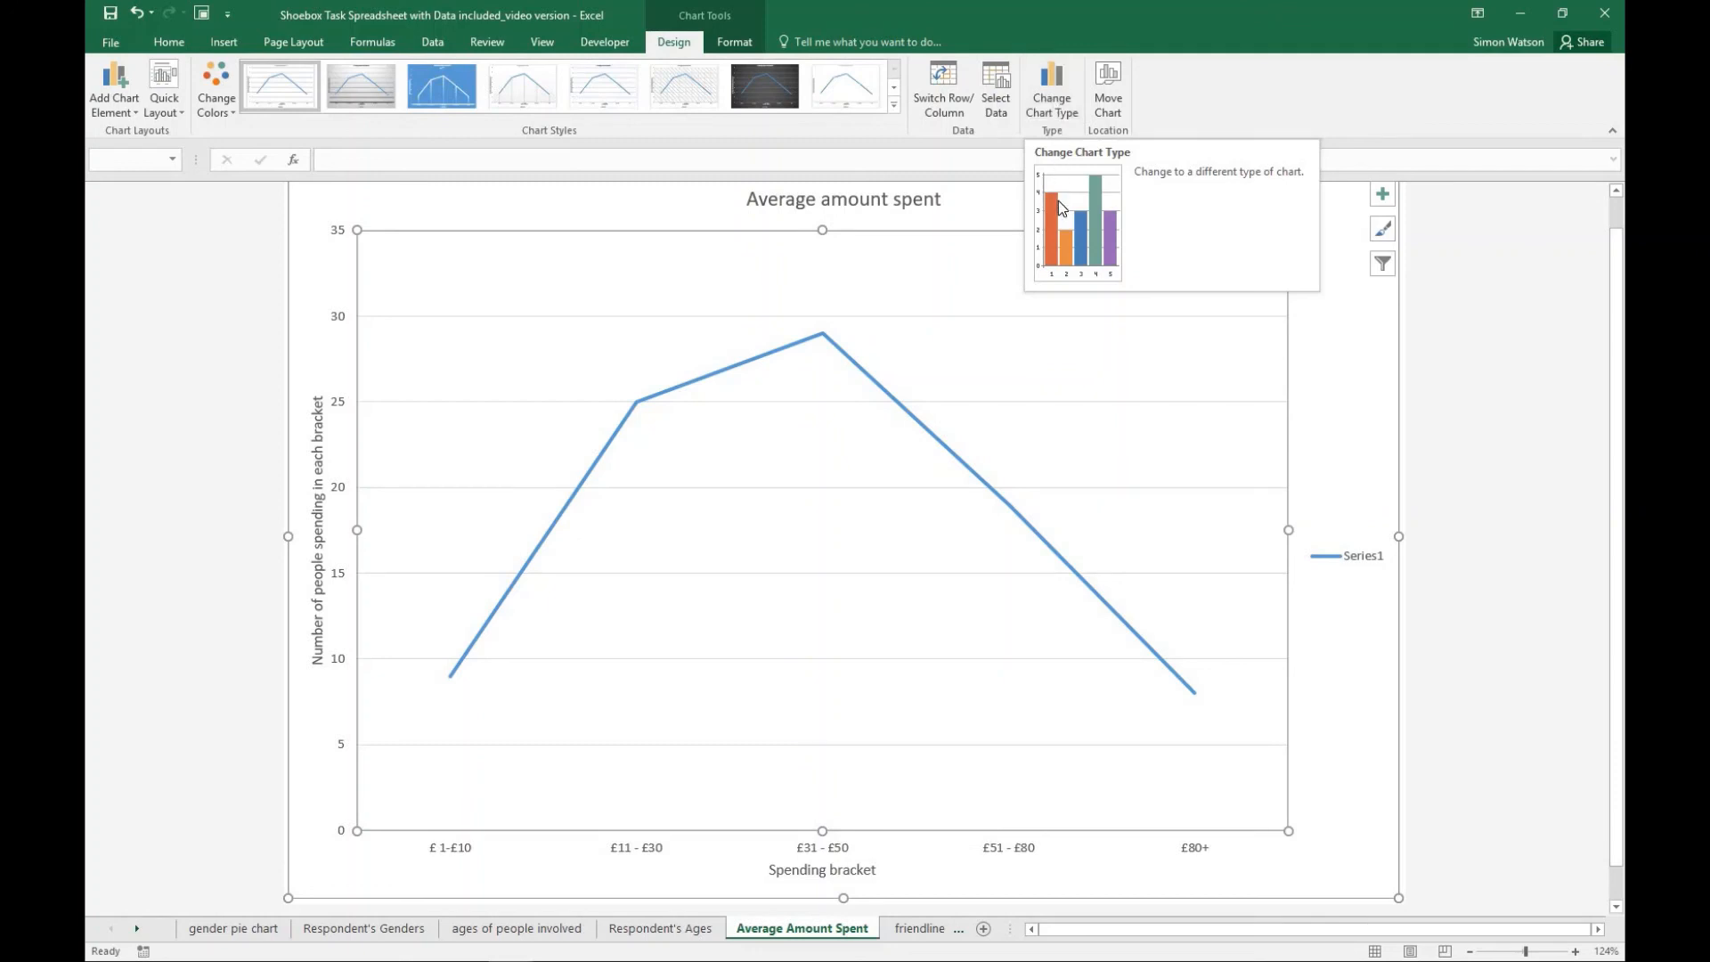
pyautogui.click(1065, 120)
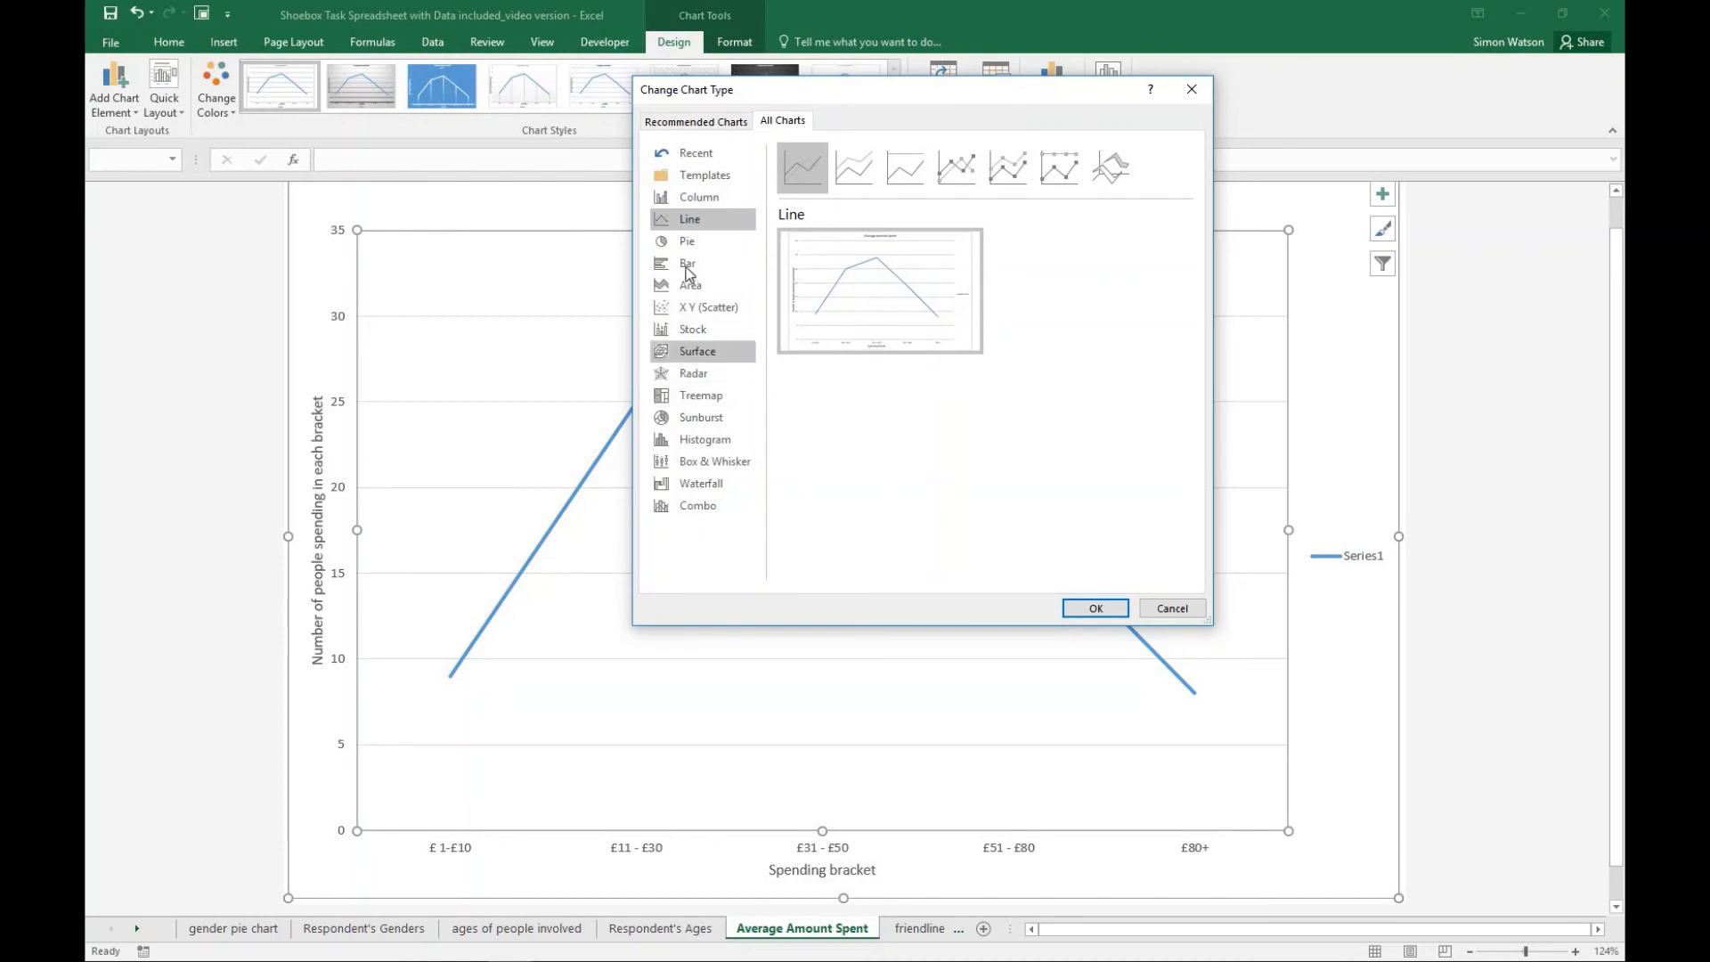
pyautogui.click(714, 205)
pyautogui.moveTo(981, 281)
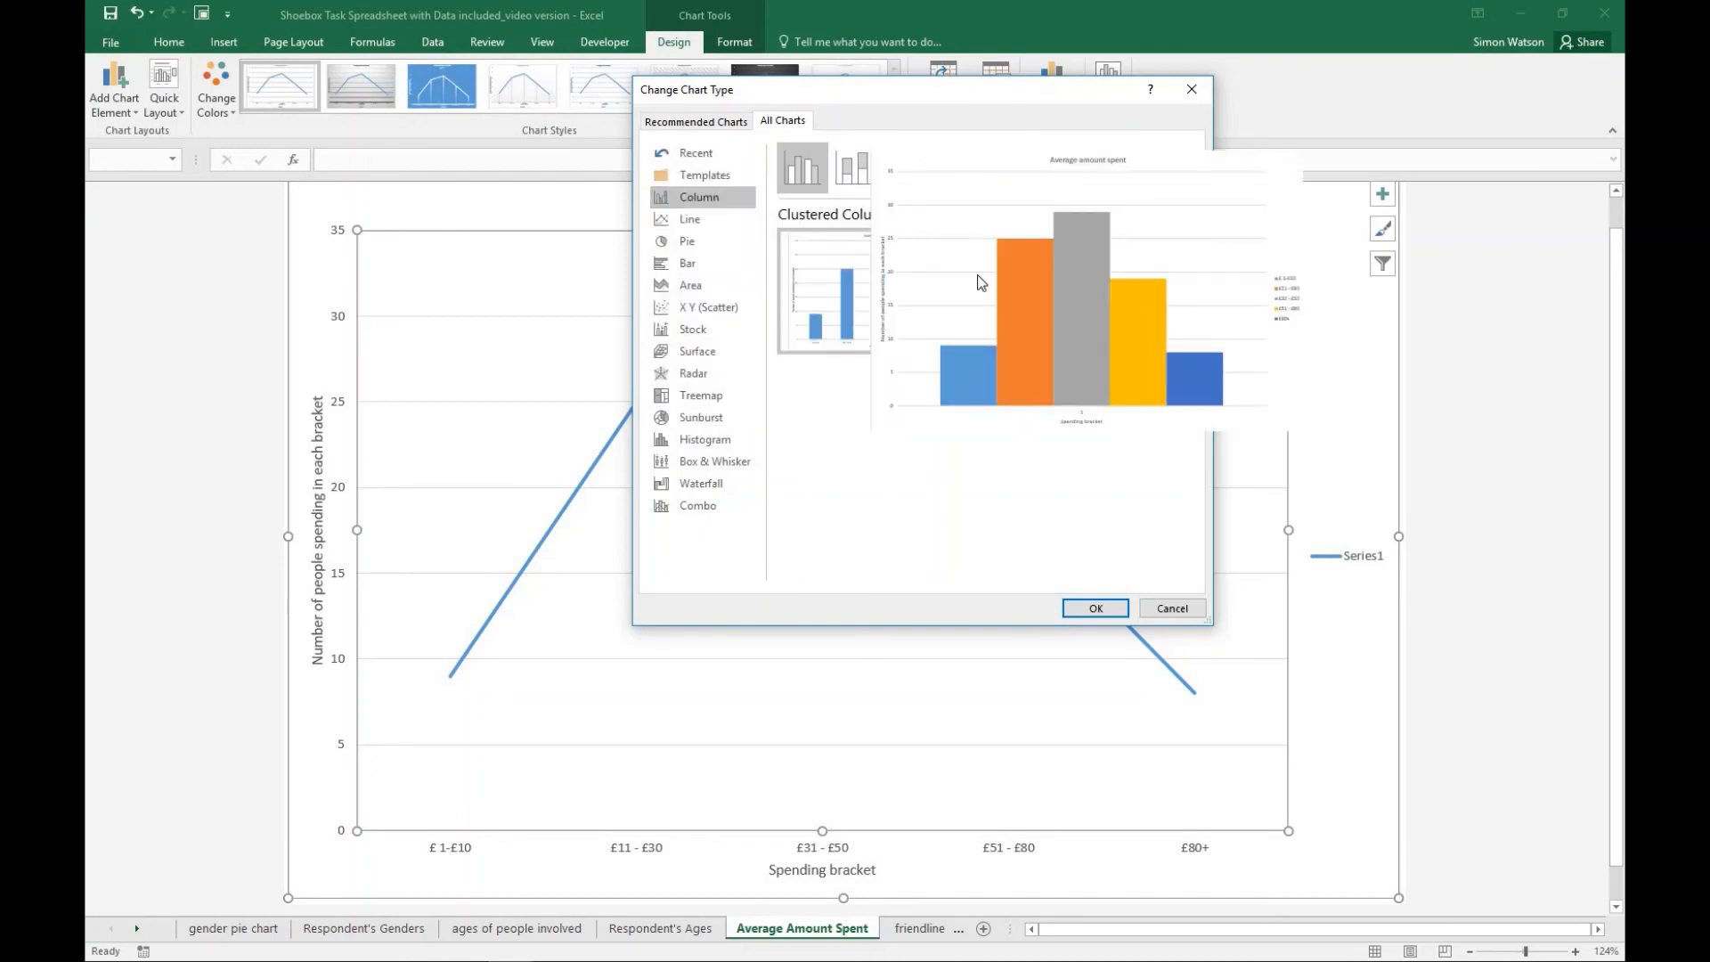
pyautogui.moveTo(870, 274)
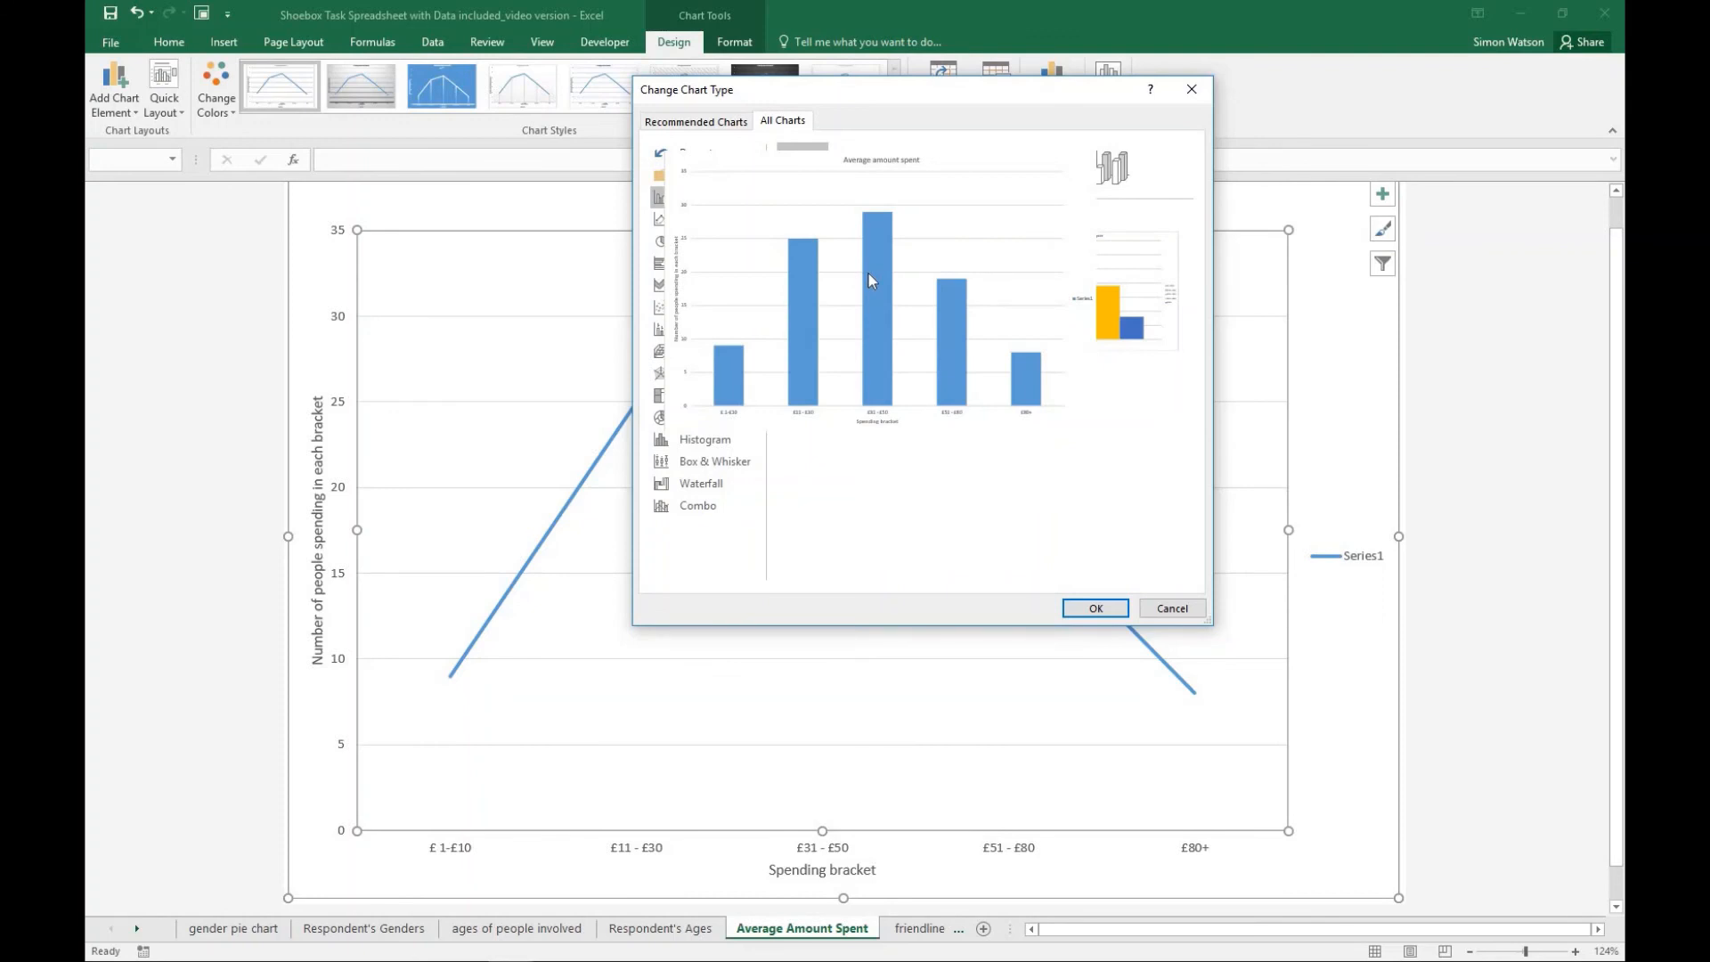
pyautogui.doubleClick(873, 280)
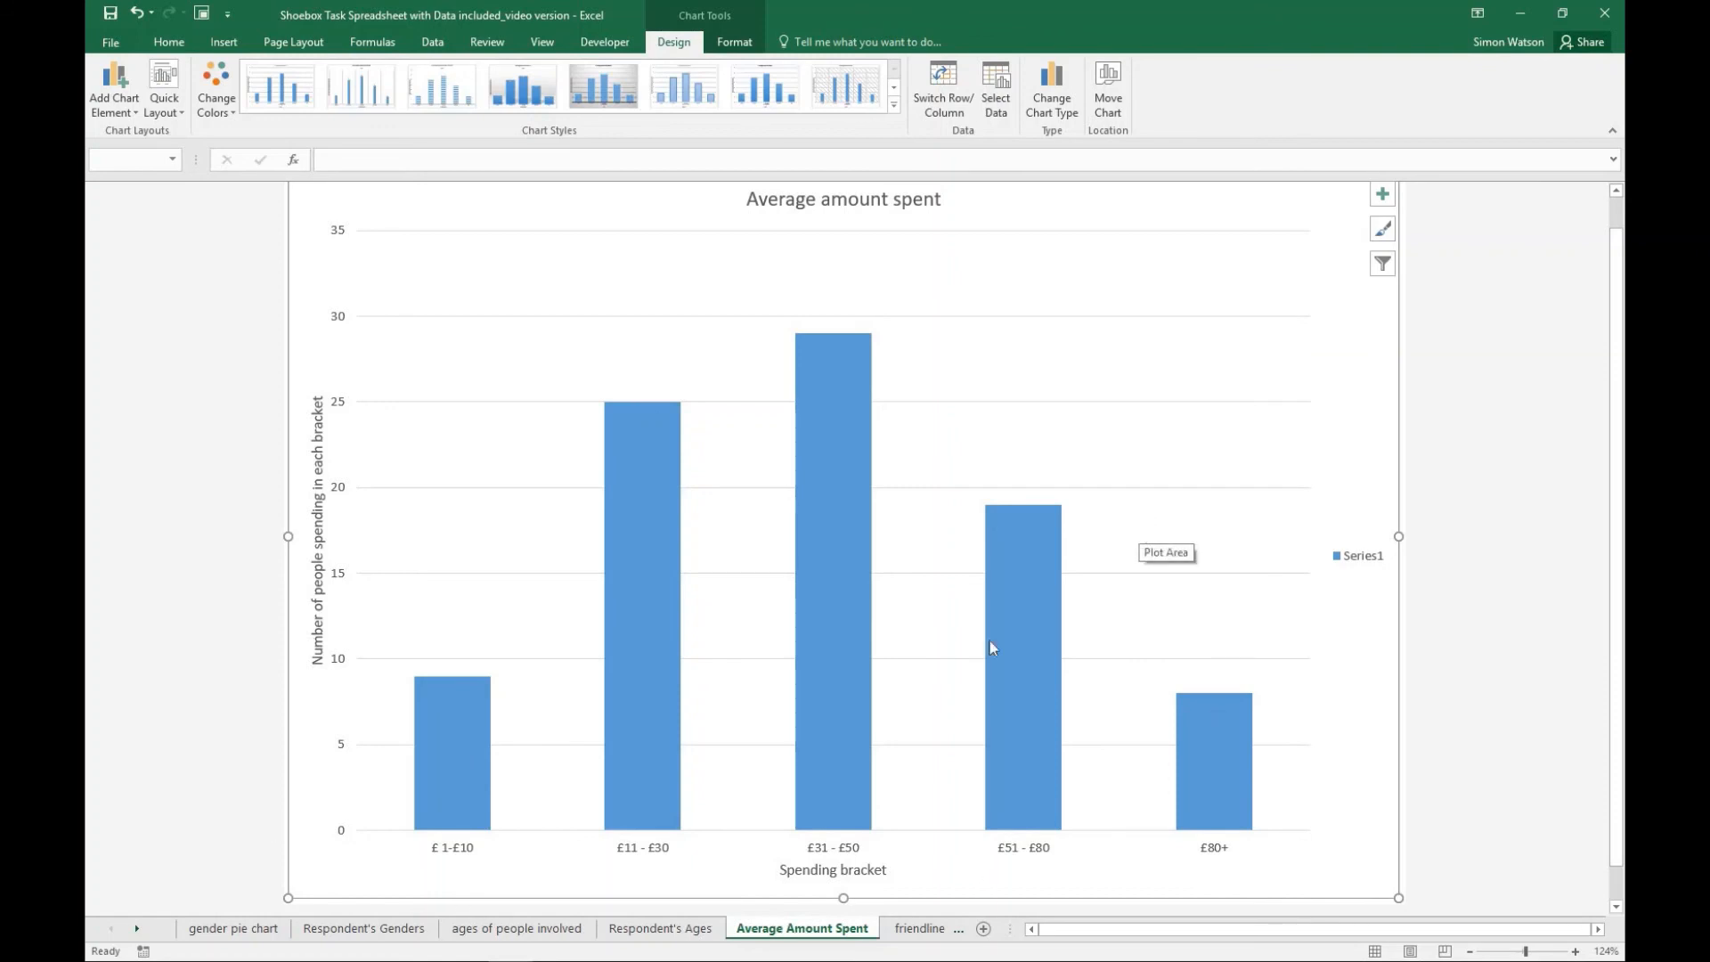
# - Examine the value of each spending bracket's column in the average amount spent chart
pyautogui.moveTo(827, 751)
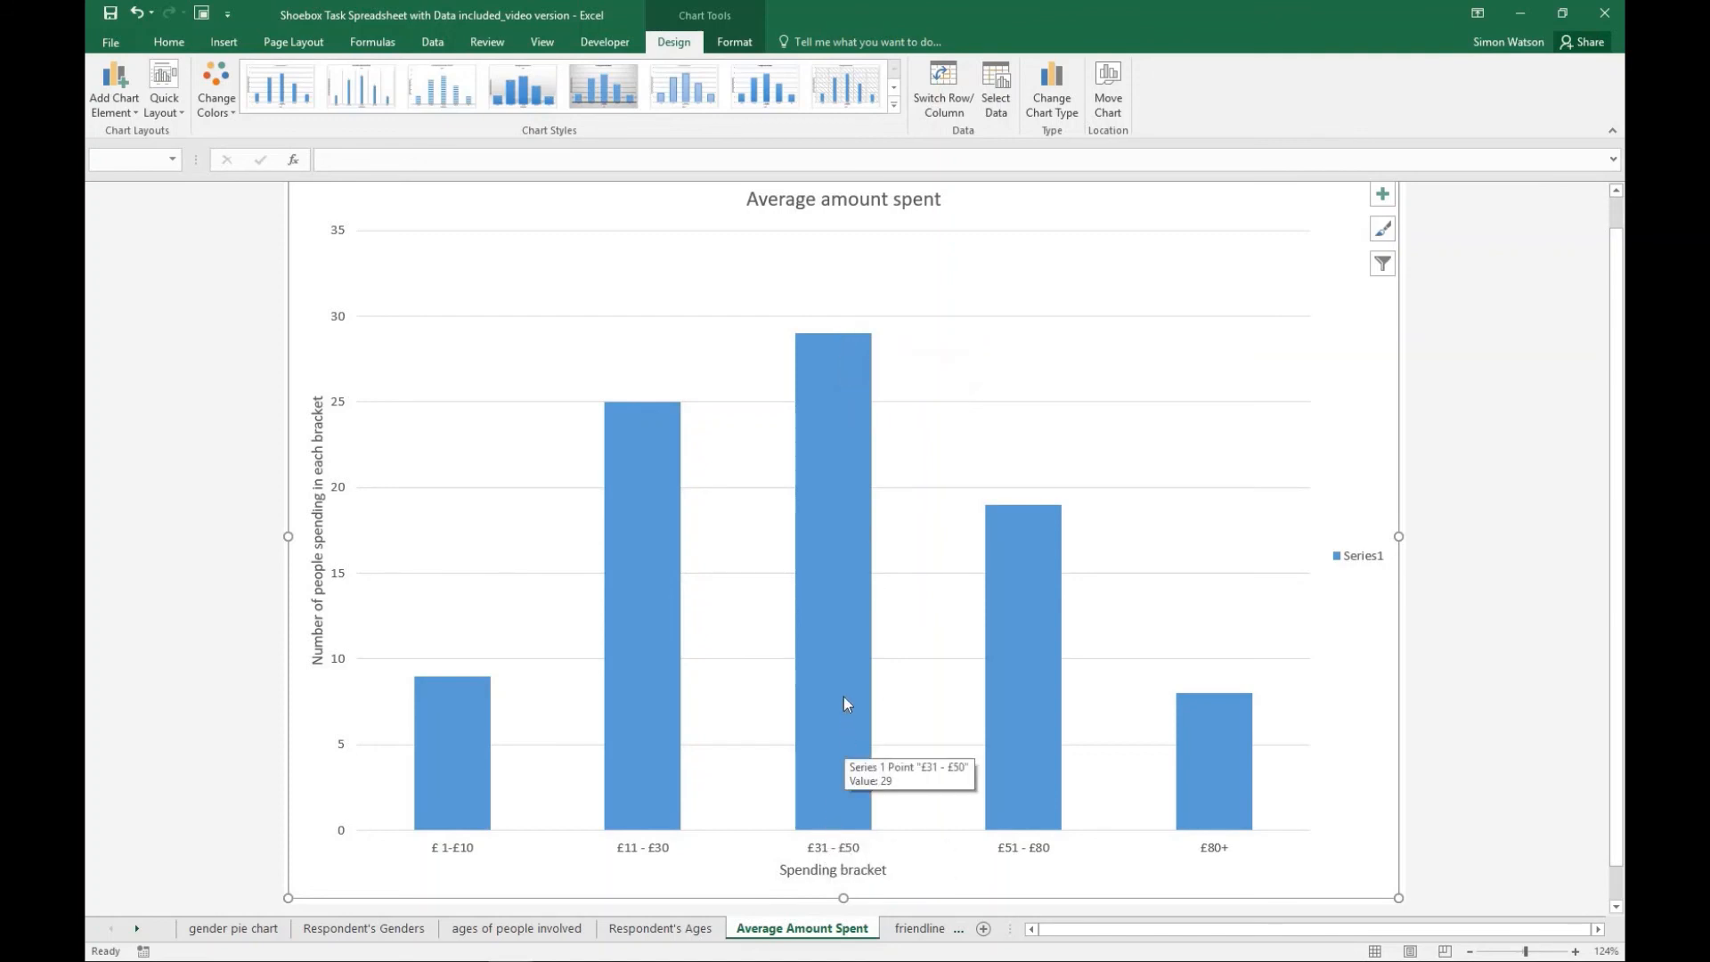
pyautogui.moveTo(641, 636)
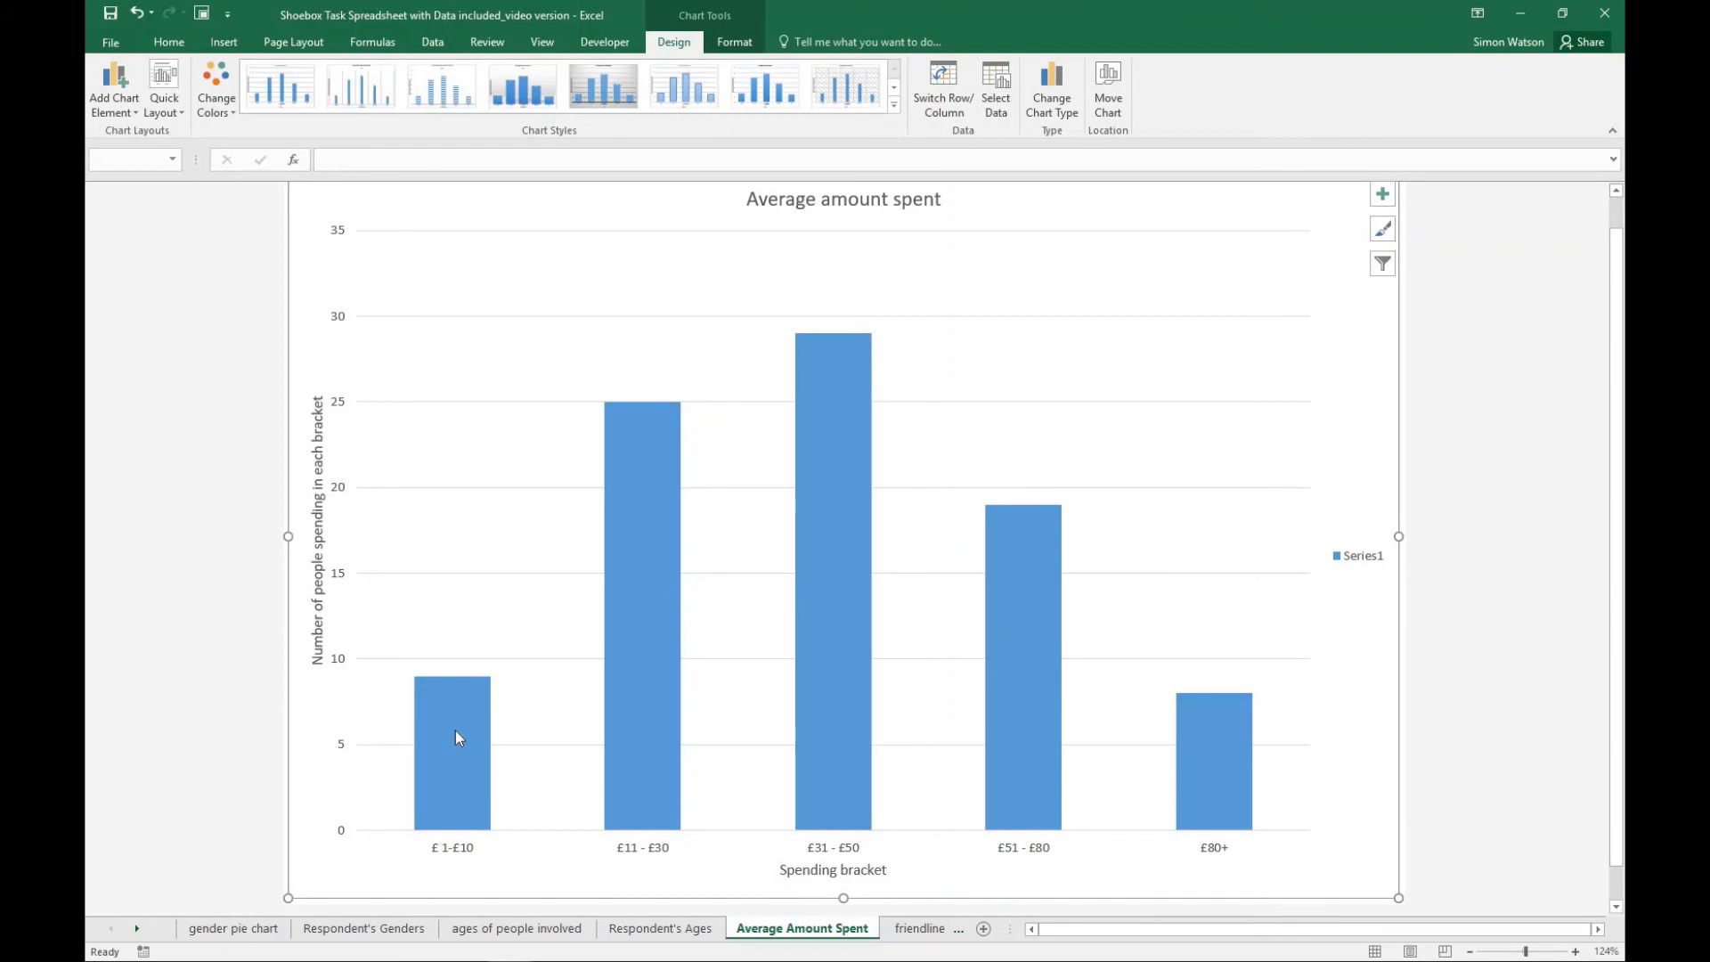
pyautogui.moveTo(456, 730)
pyautogui.moveTo(864, 429)
pyautogui.moveTo(1030, 545)
pyautogui.moveTo(1013, 632)
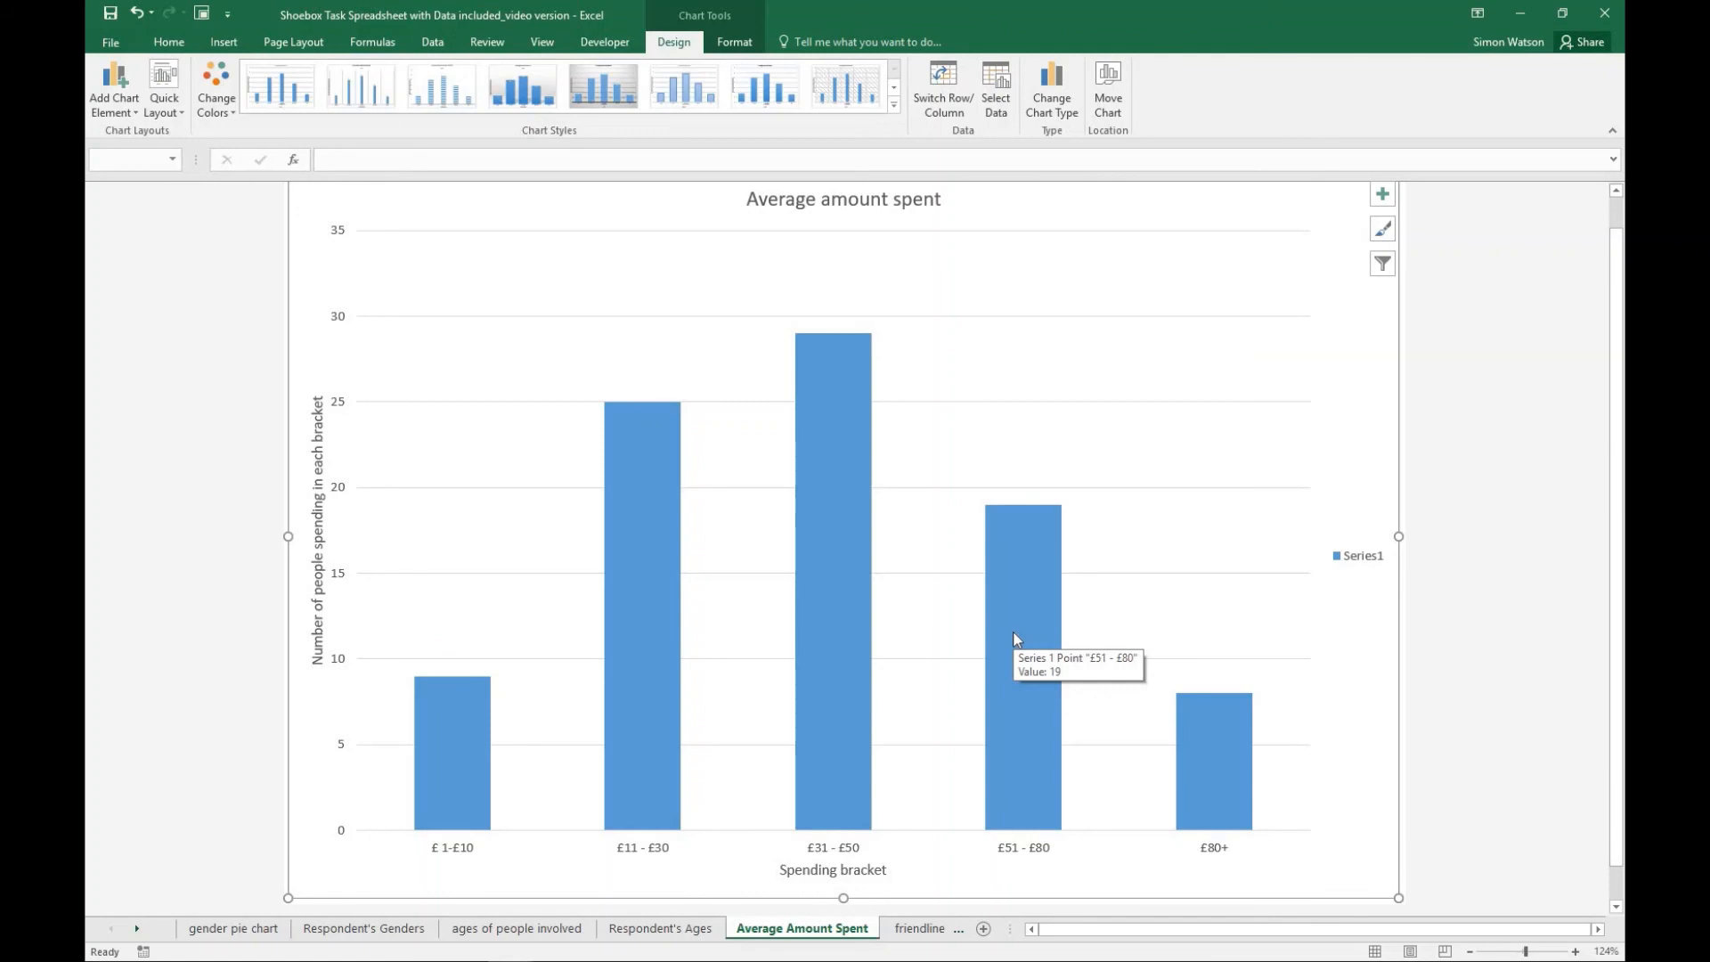
# - Review the friendliness vs helpfulness scatter plot and compare the most popular and least popular wishlist item pies
pyautogui.click(926, 930)
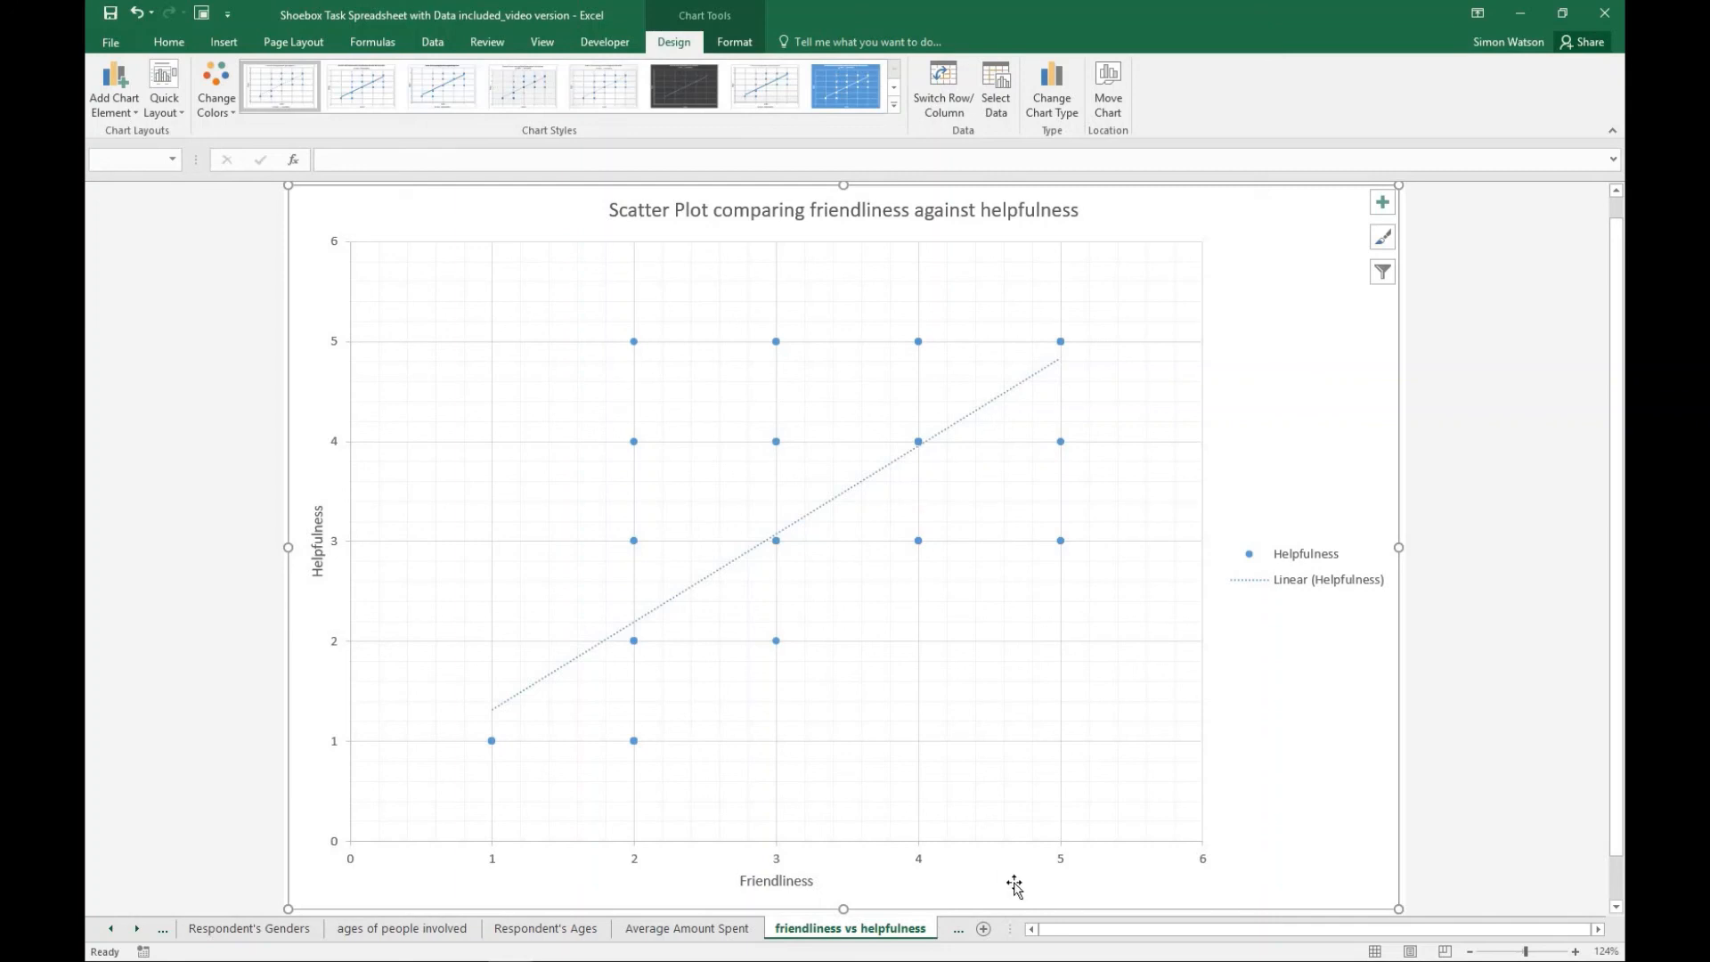
pyautogui.click(958, 928)
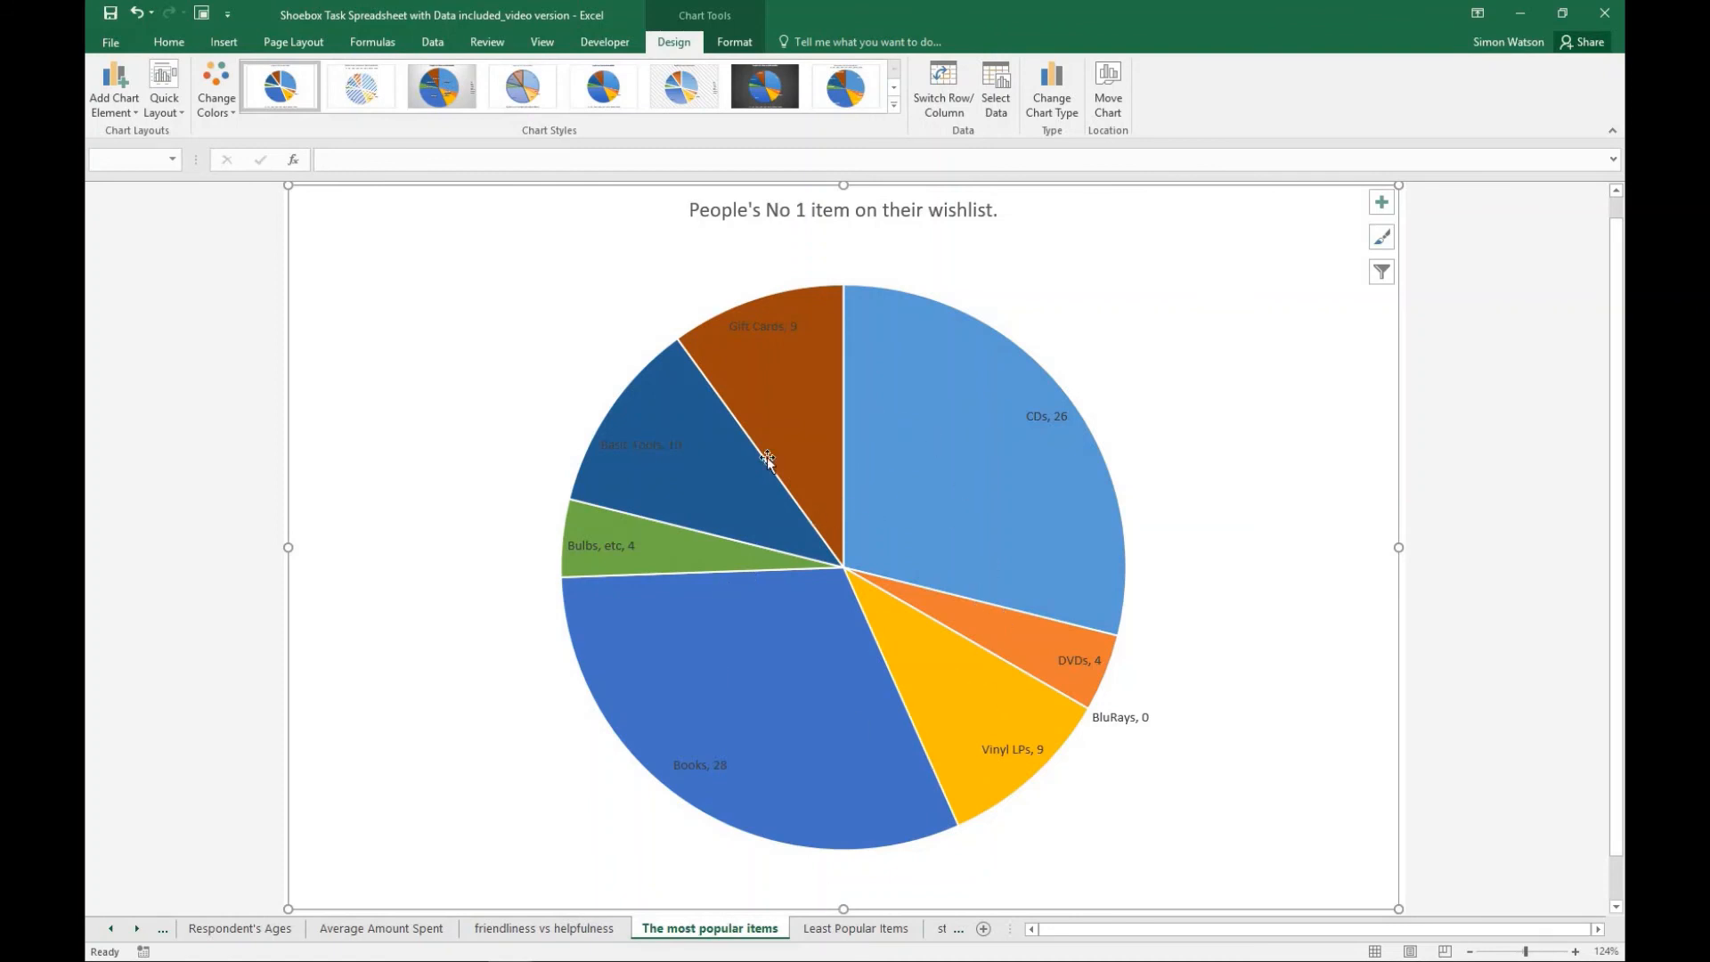
pyautogui.moveTo(899, 468)
pyautogui.click(882, 928)
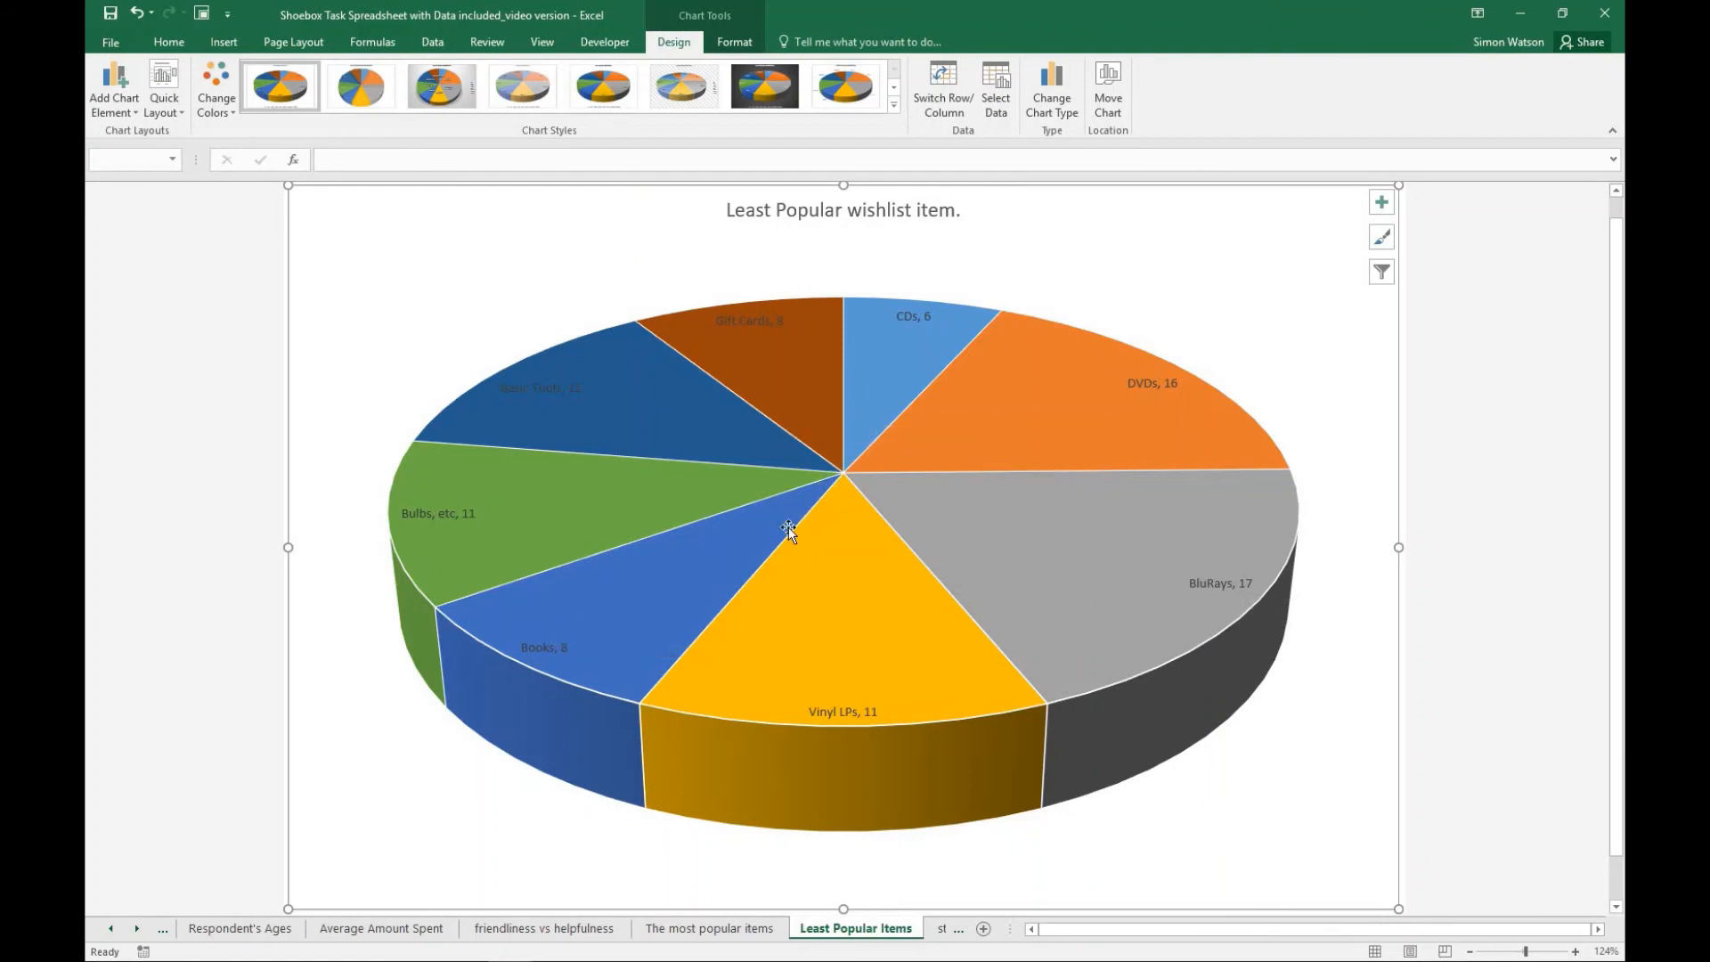
pyautogui.click(721, 928)
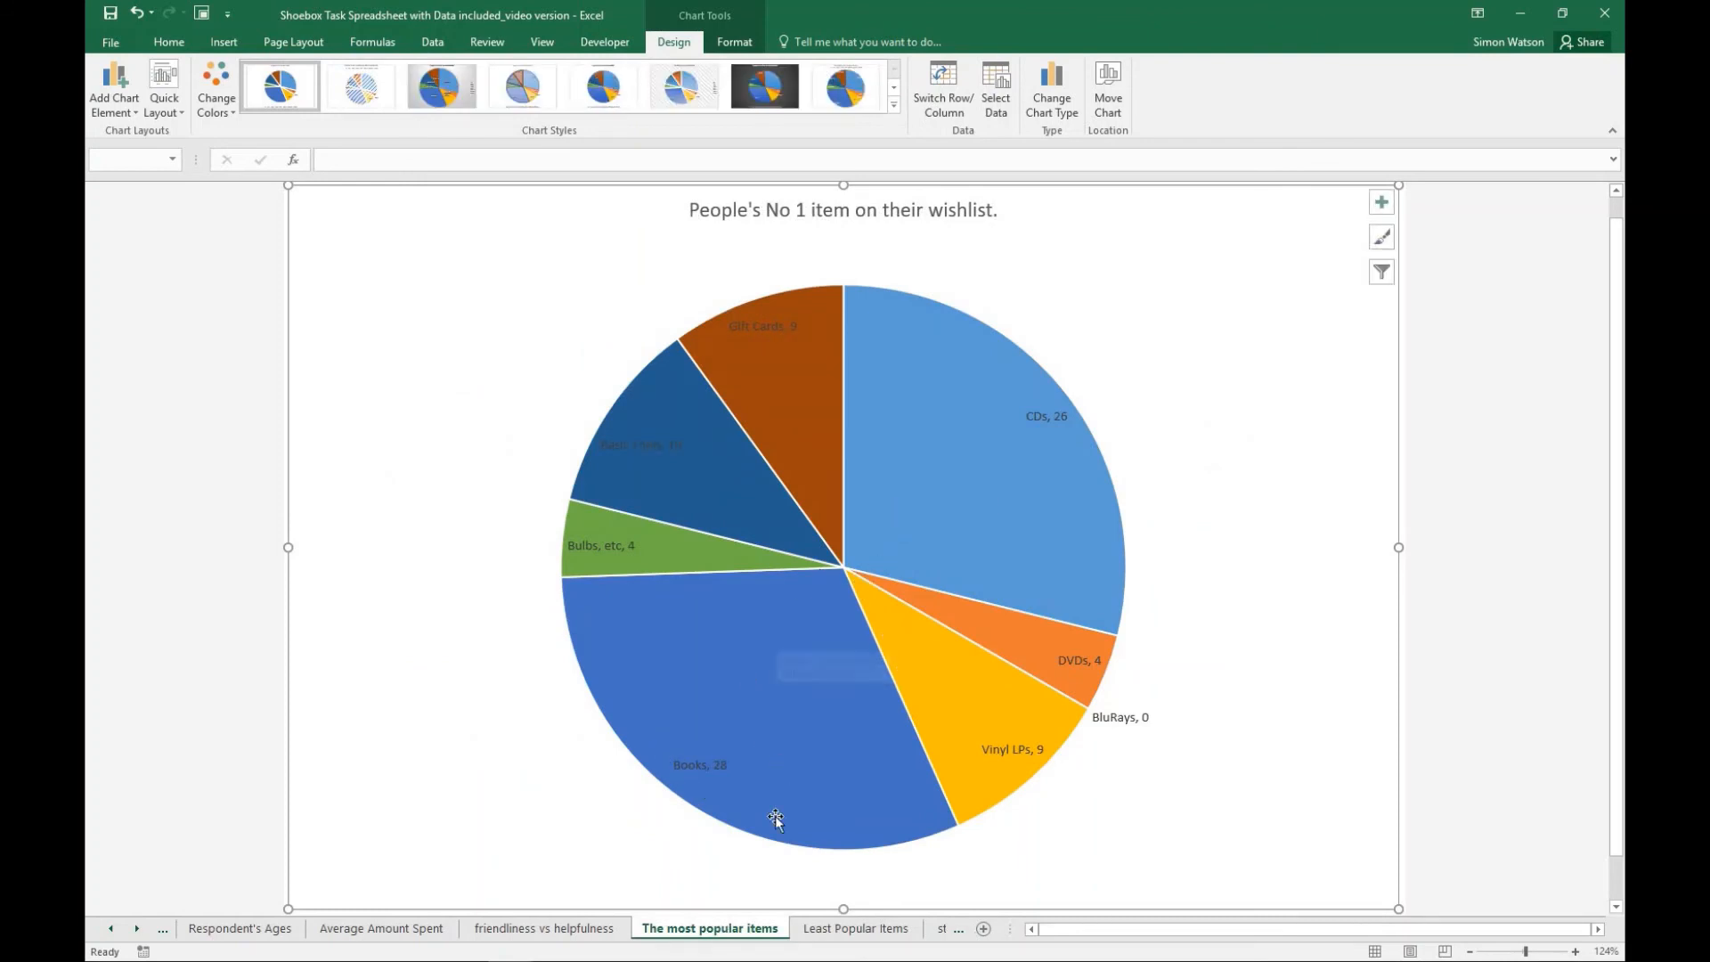
pyautogui.click(806, 927)
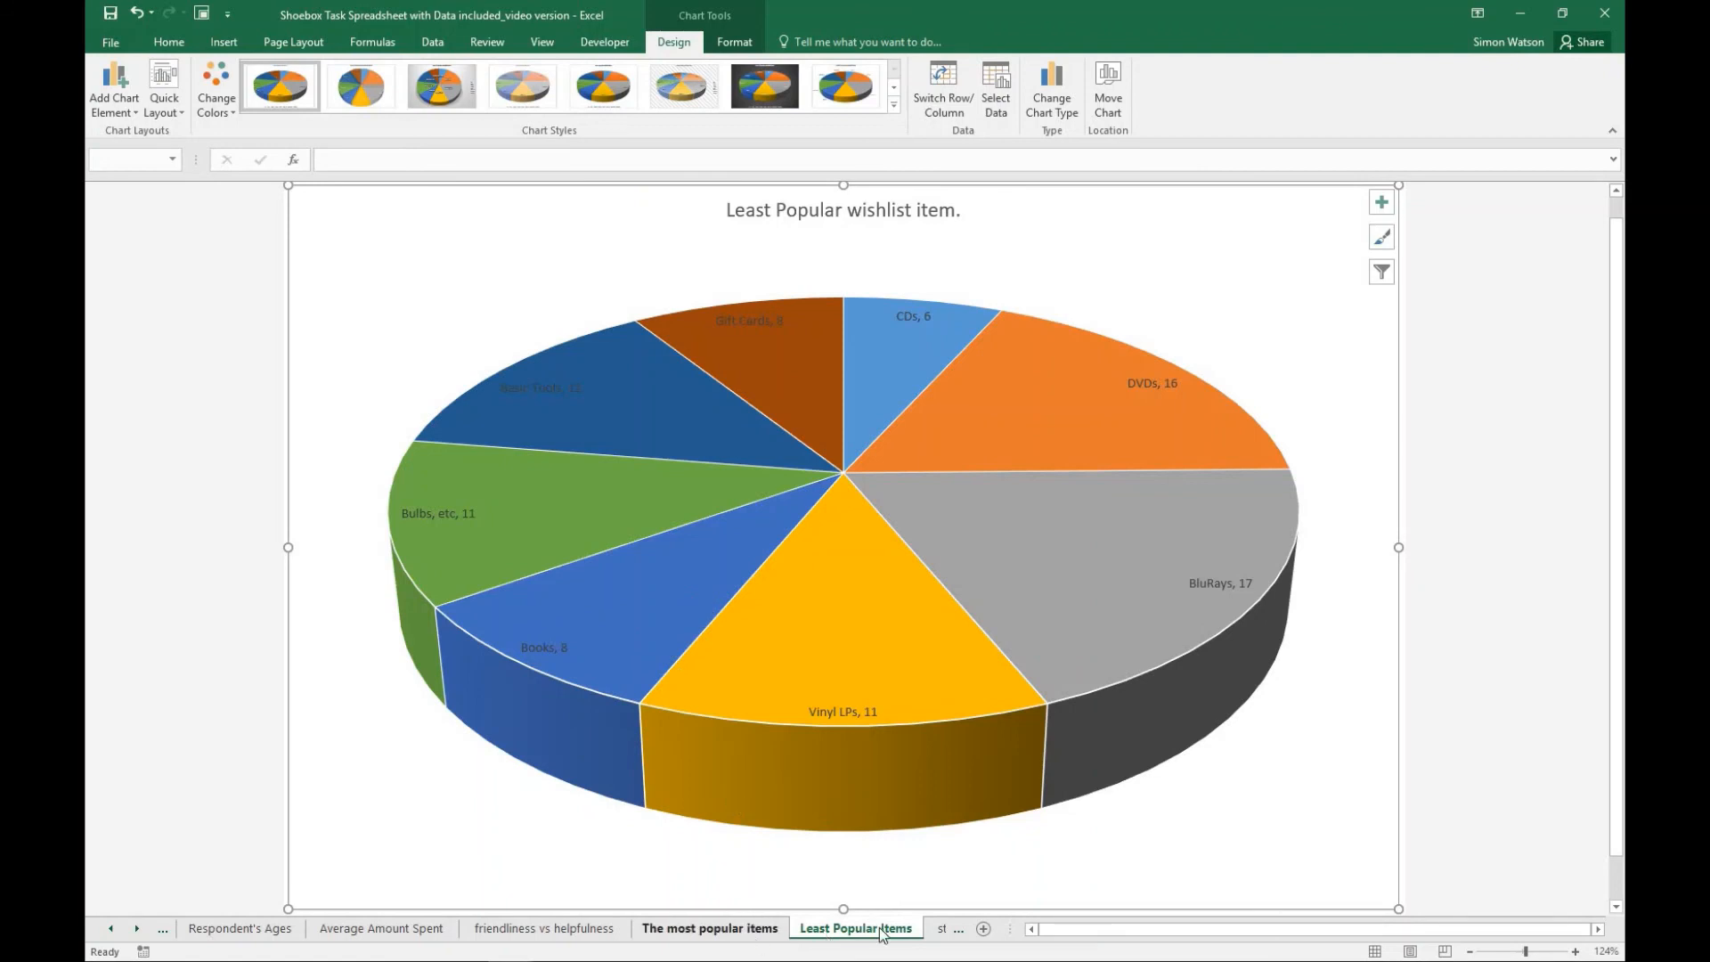
# - Compare the staff friendliness radar chart with the friendliness vs helpfulness scatter plot and its trendline
pyautogui.click(940, 929)
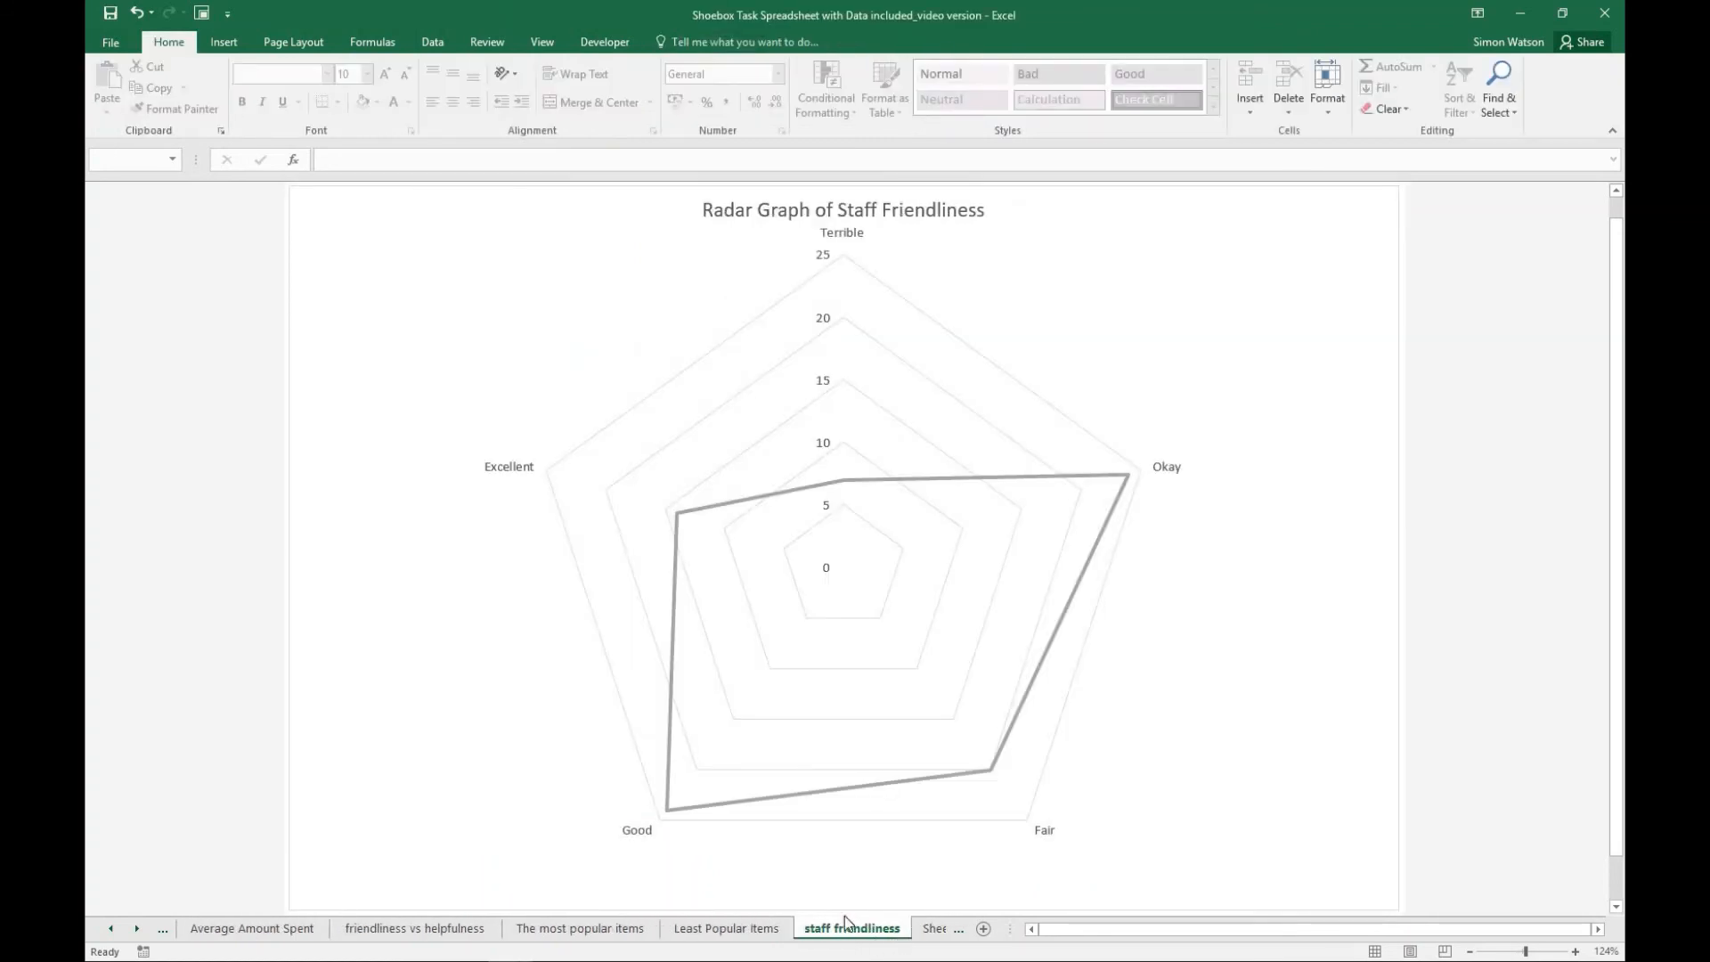
pyautogui.click(429, 930)
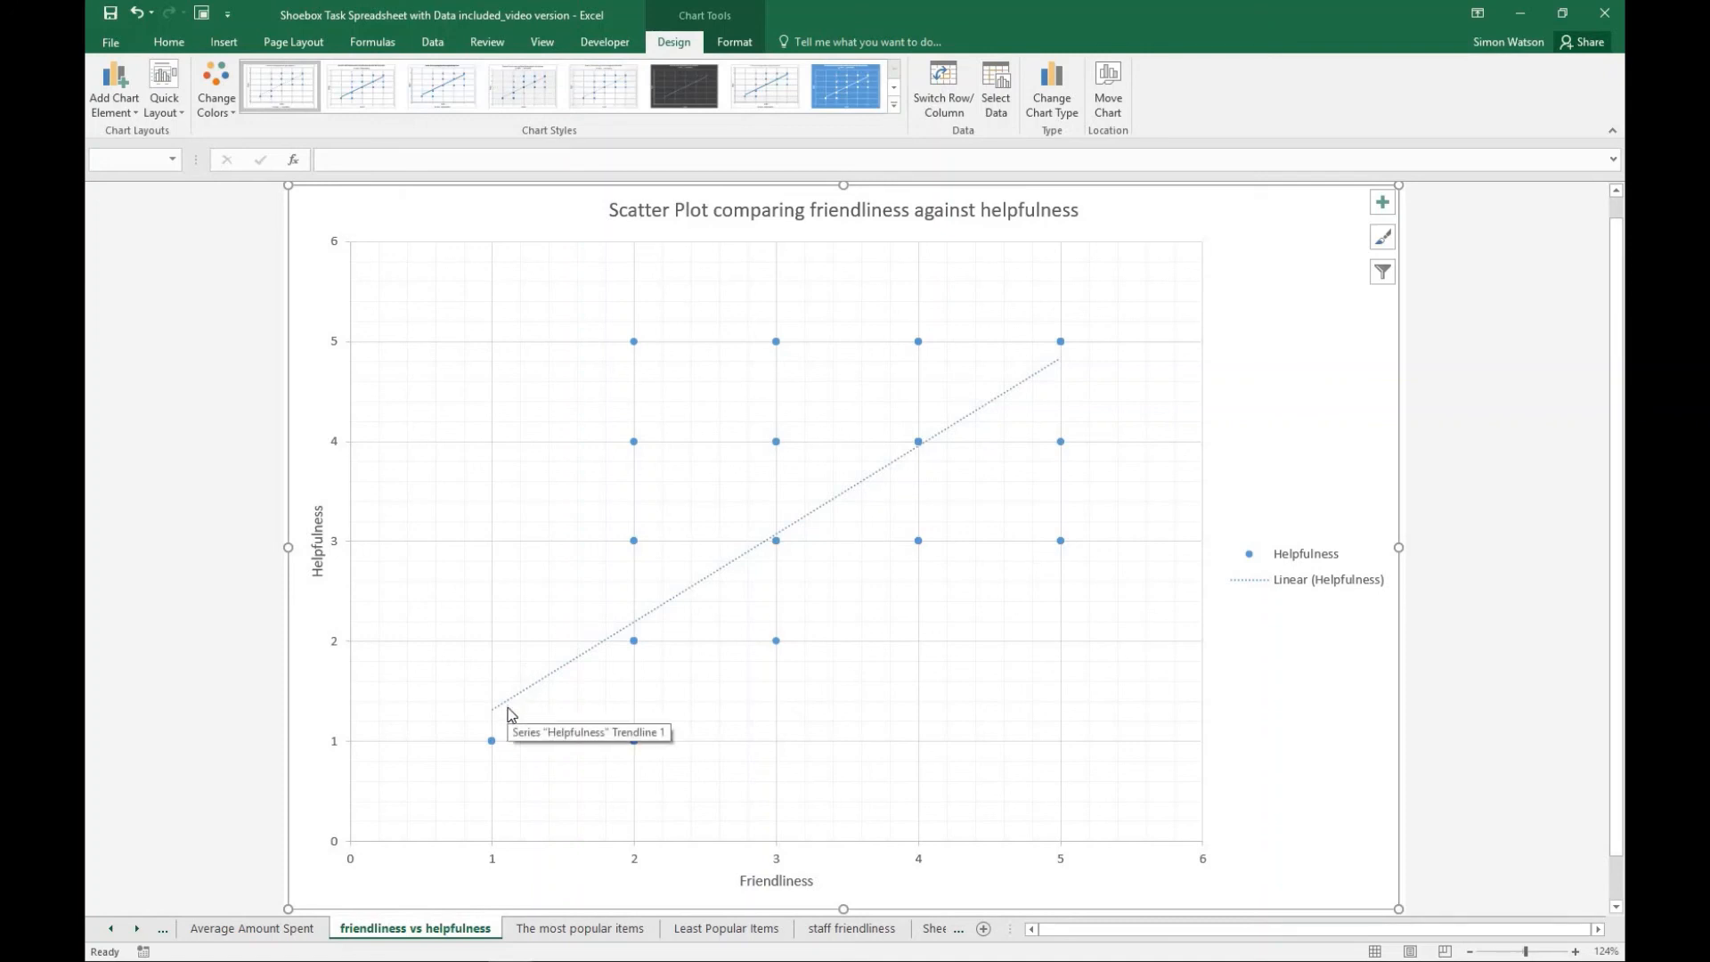
pyautogui.click(837, 930)
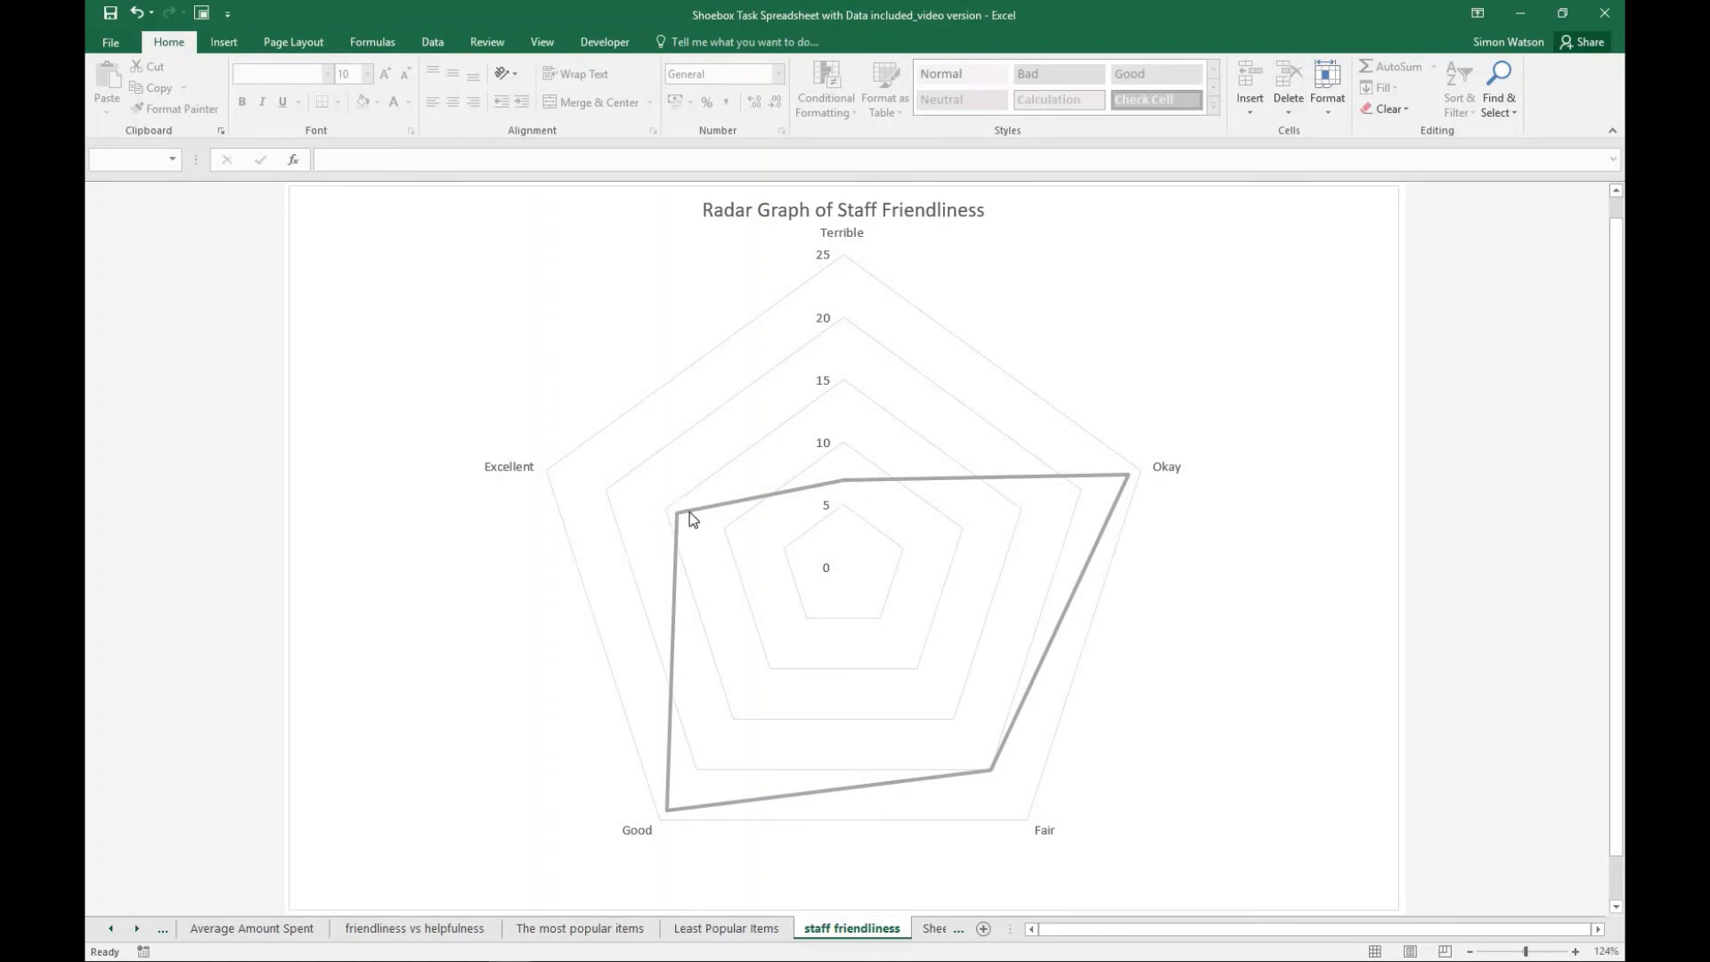
pyautogui.moveTo(693, 519)
pyautogui.moveTo(840, 486)
# - On Sheet1, collapse the grouped survey response rows above the summary table
pyautogui.click(937, 930)
pyautogui.scroll(7, 870, 561)
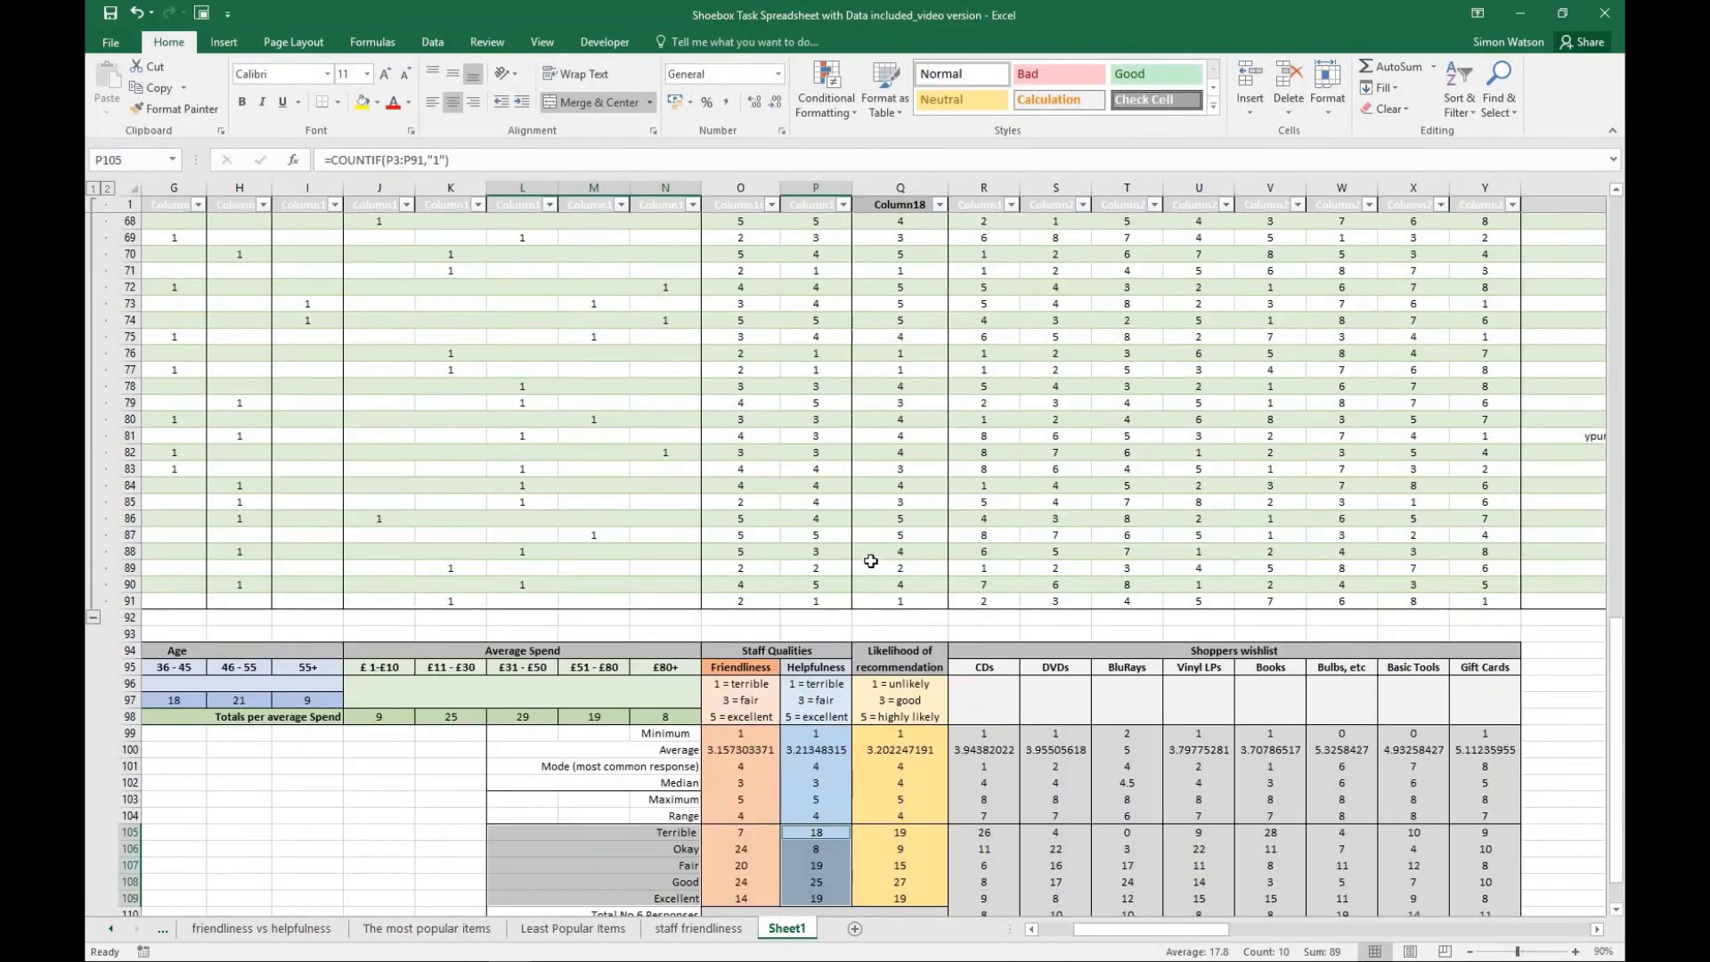
pyautogui.scroll(18, 870, 561)
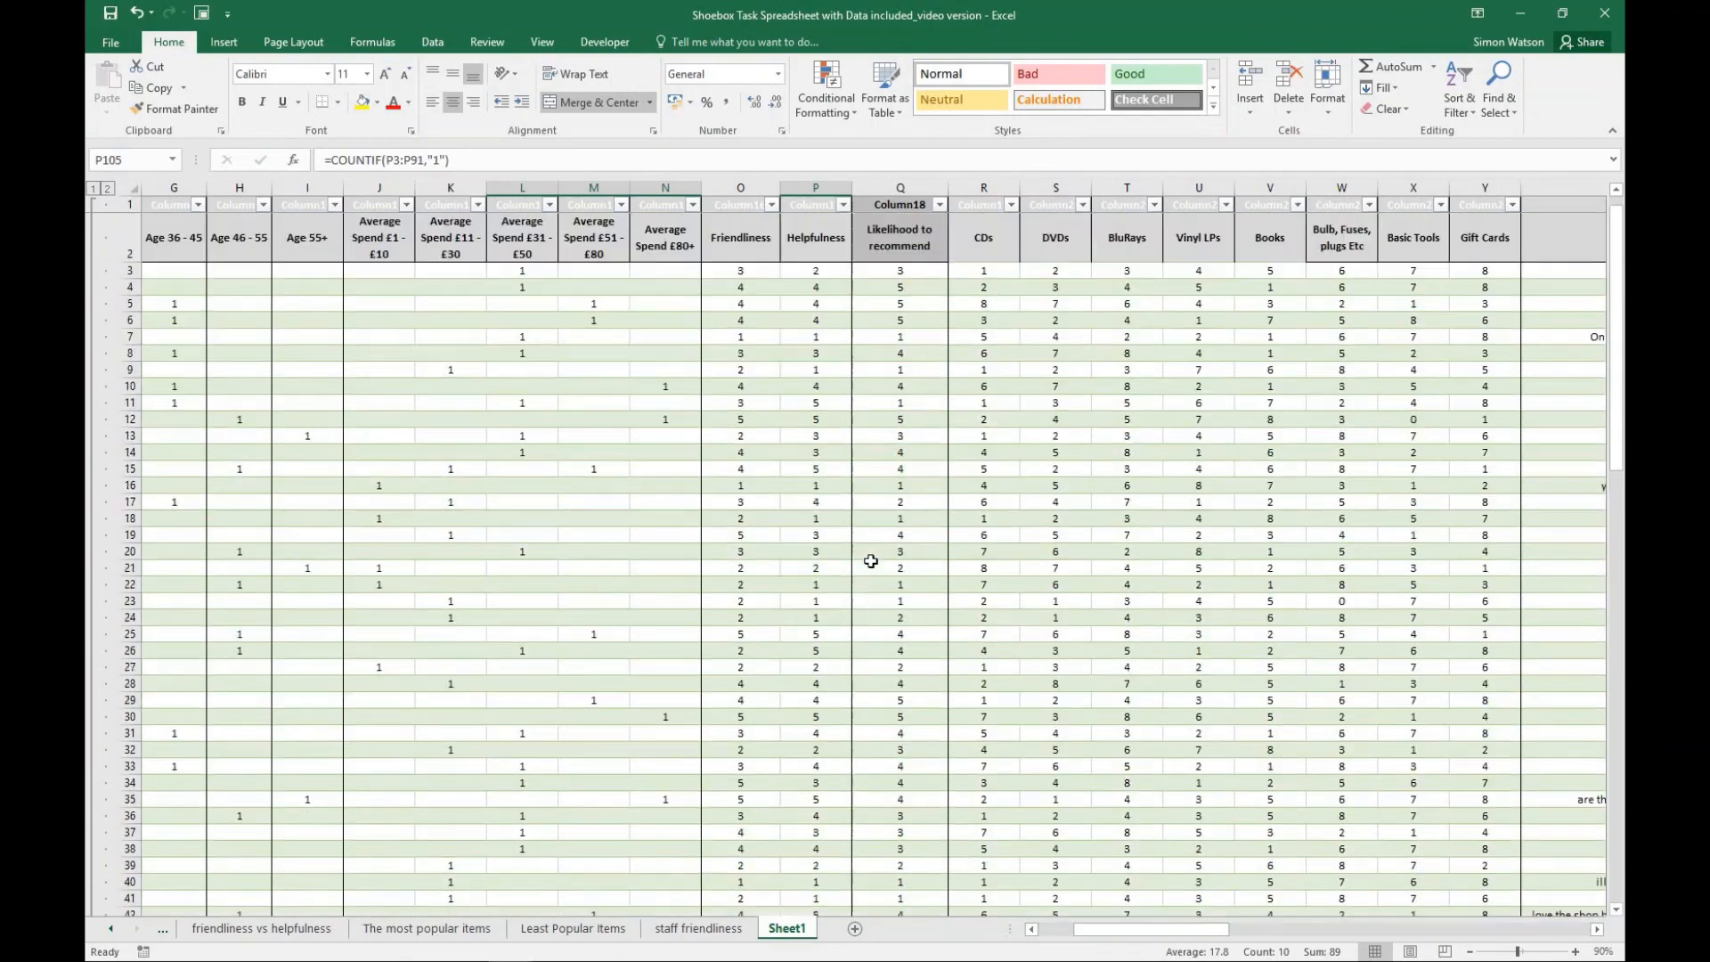
pyautogui.scroll(-14, 870, 561)
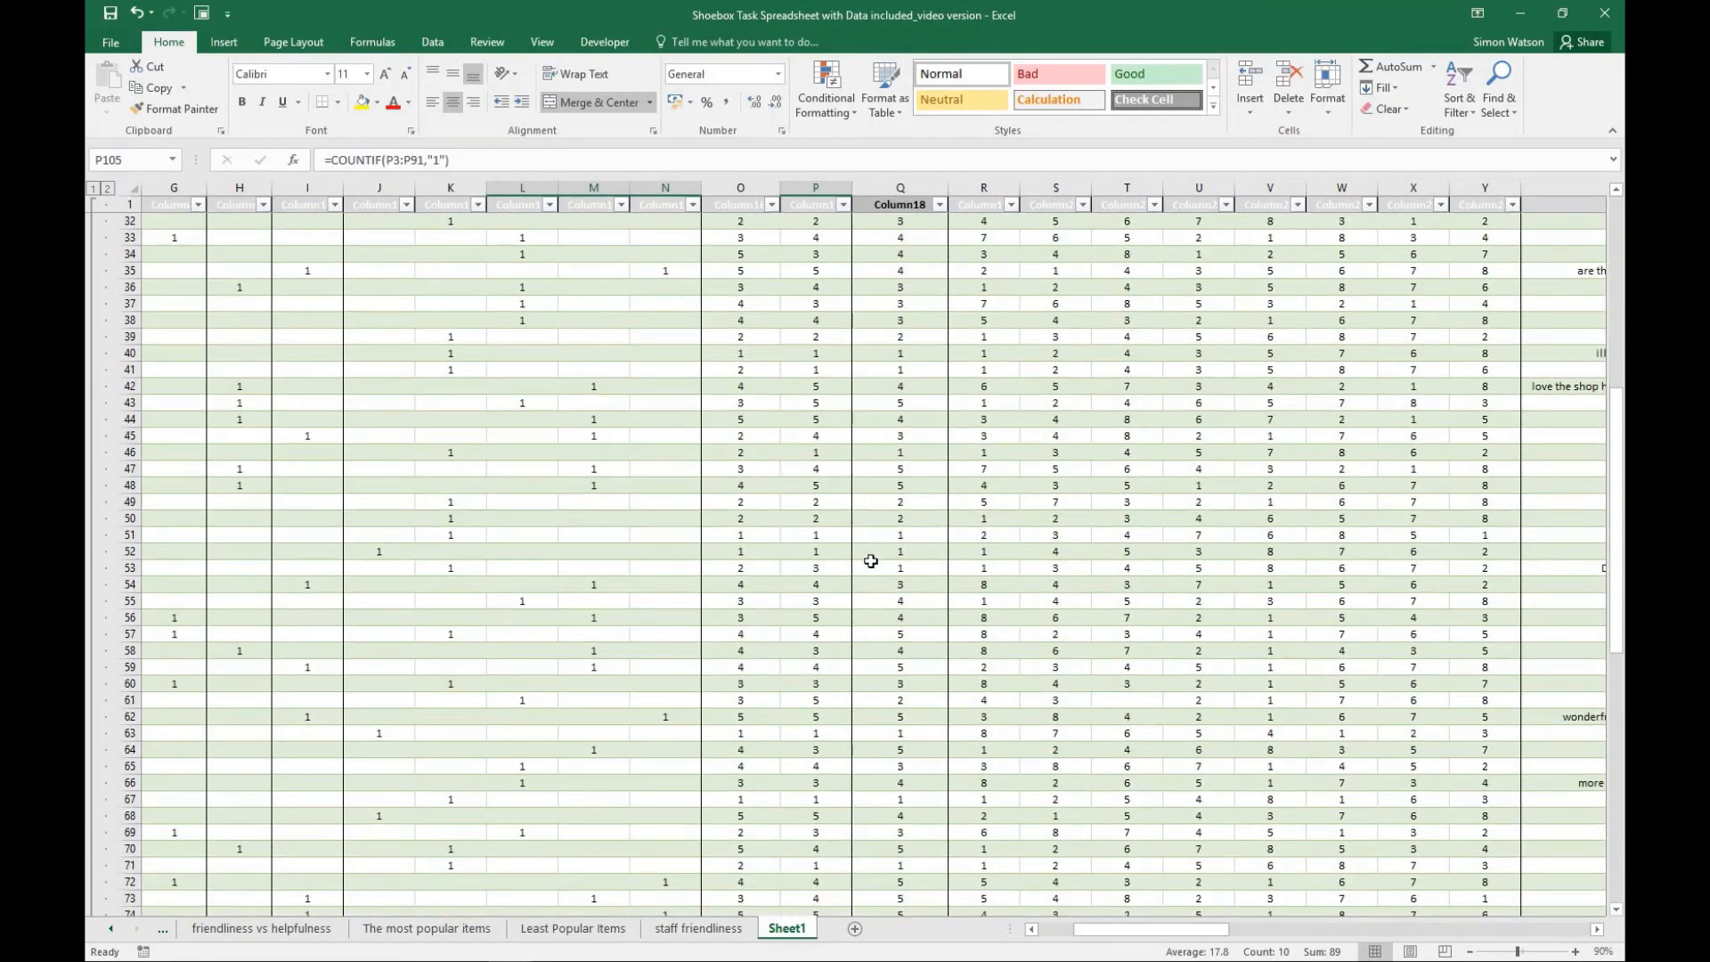
pyautogui.scroll(-6, 871, 561)
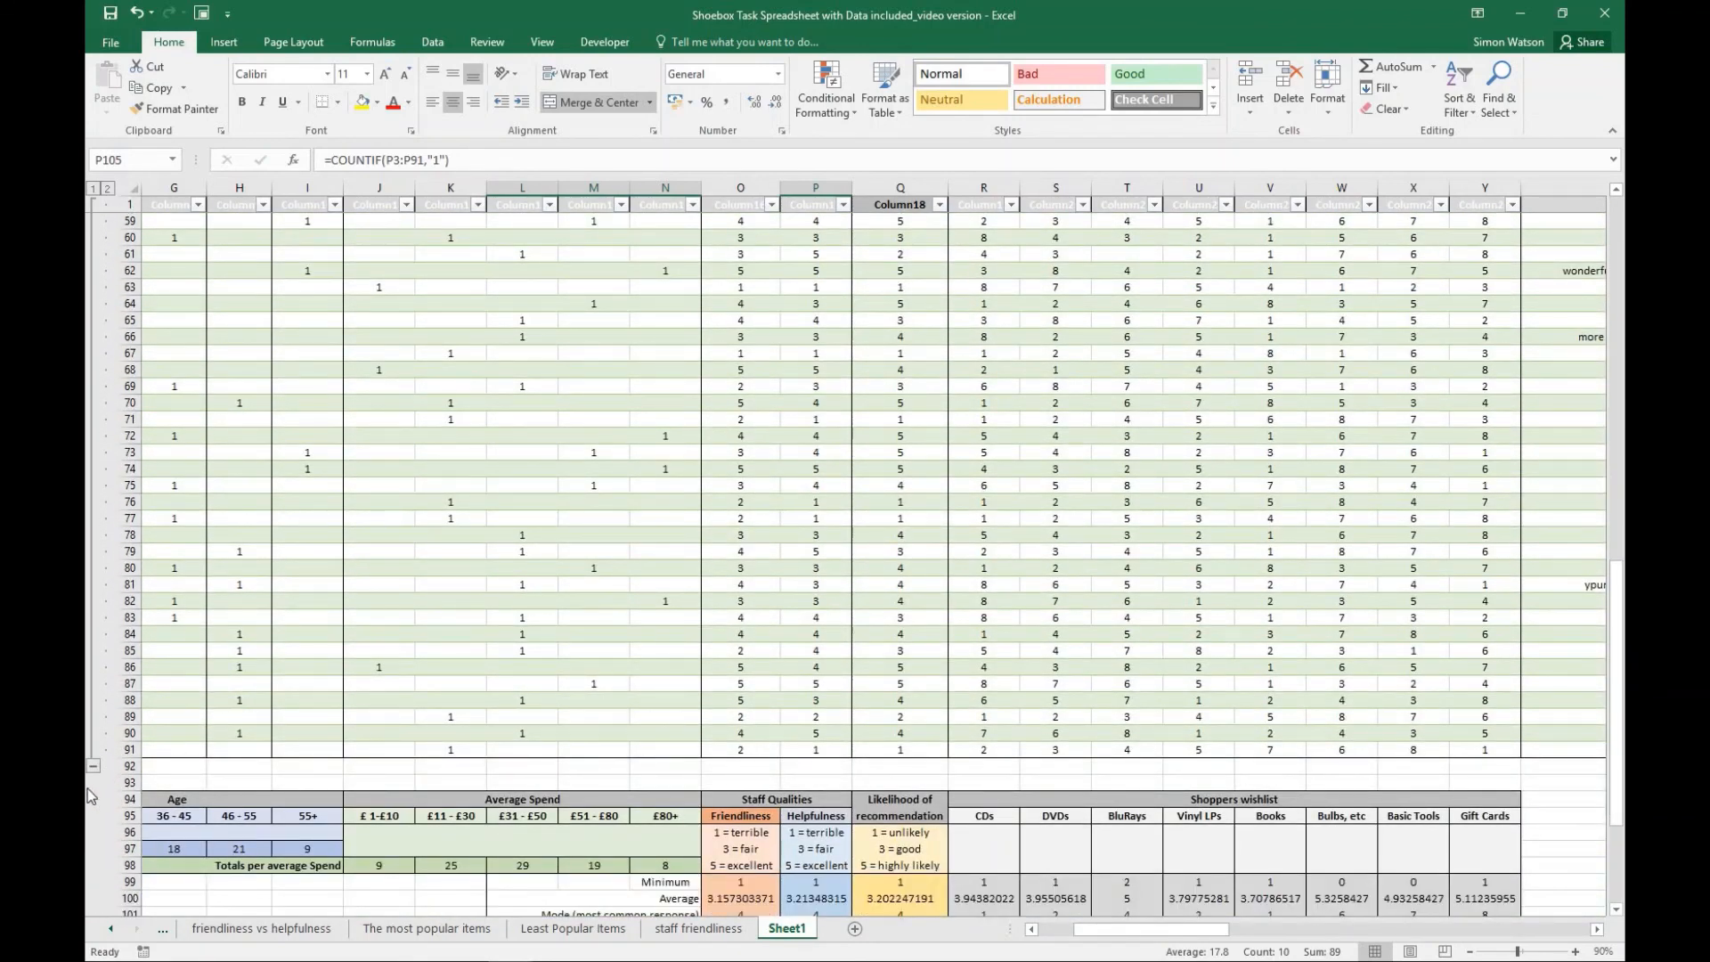
pyautogui.click(94, 766)
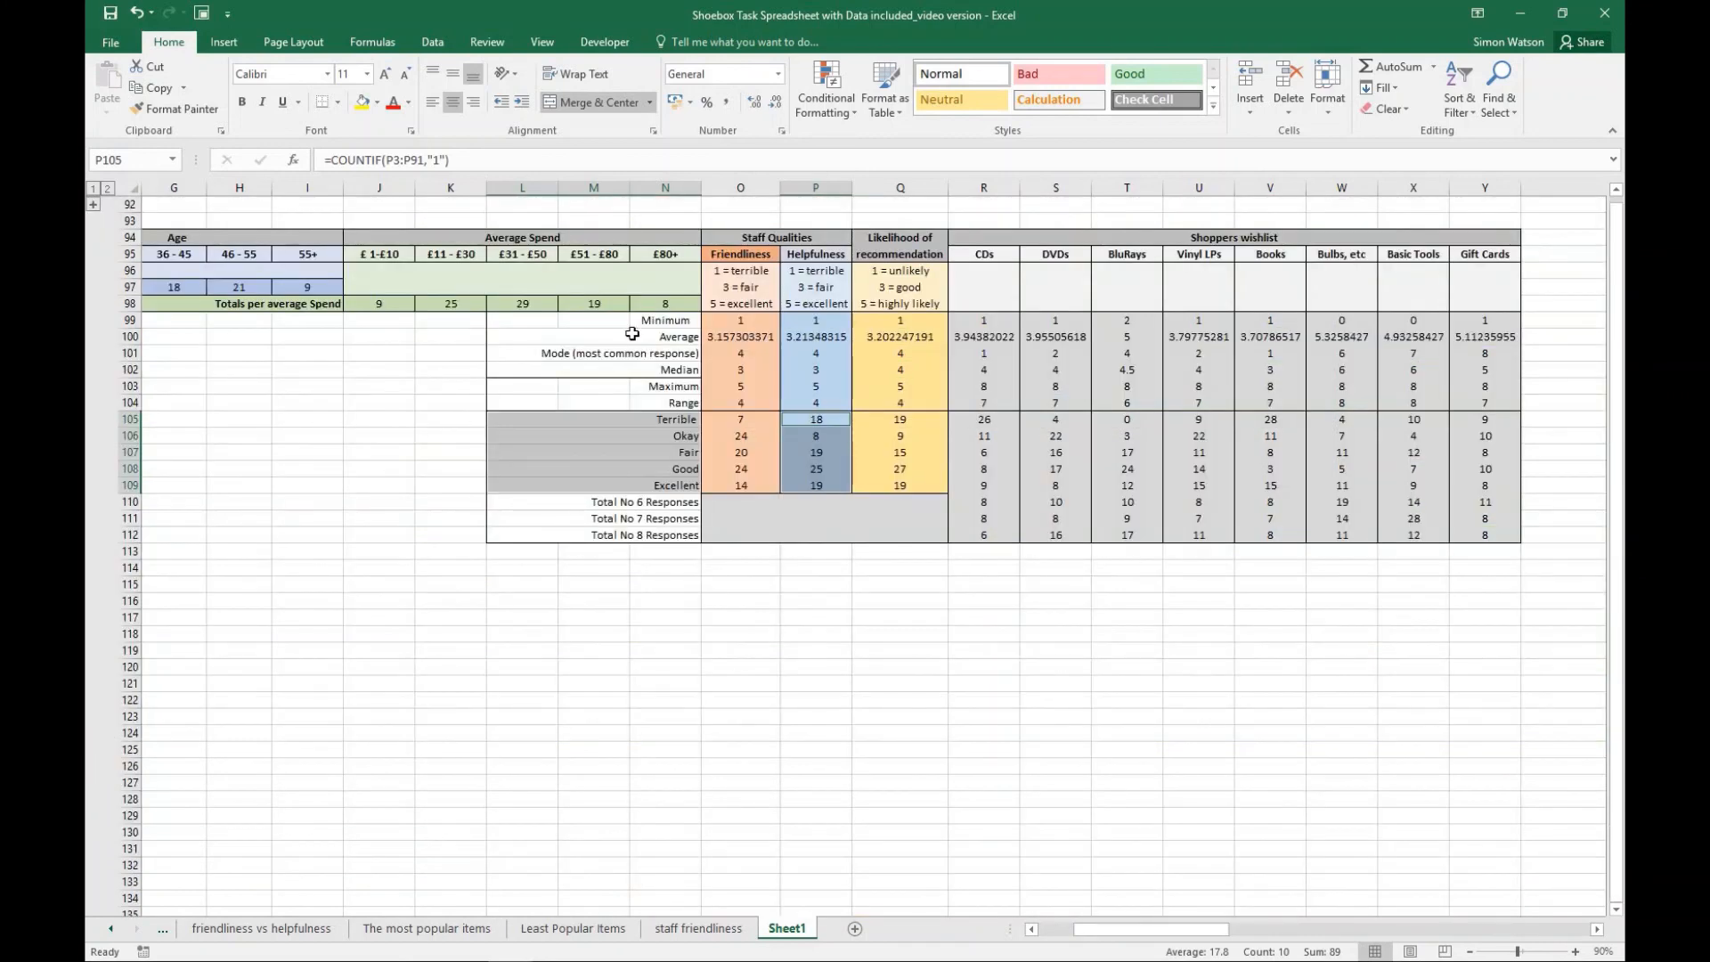